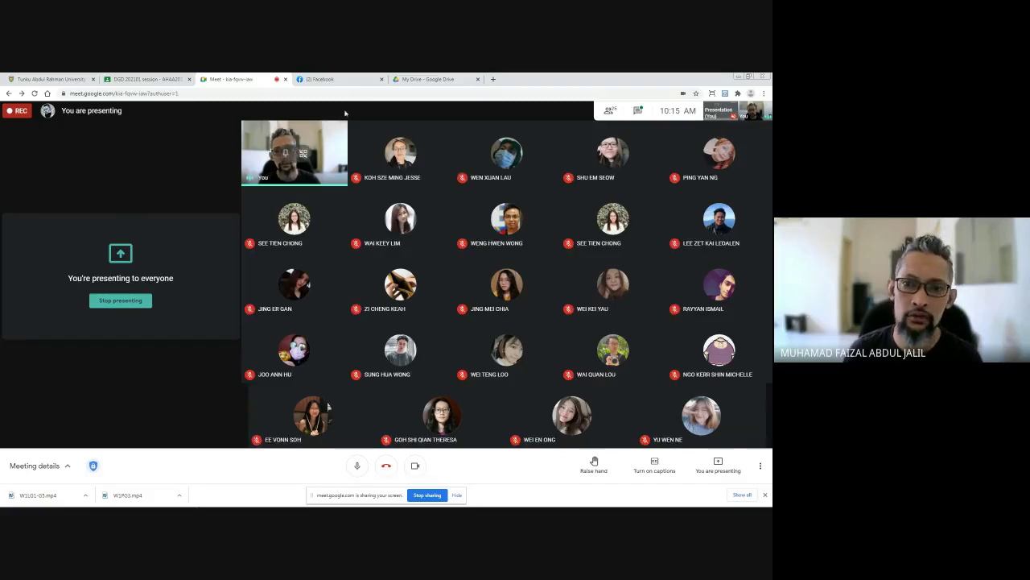
Step: Close the Facebook page, switch to Illustrator and open the recent file Vomator_design 01.ai
left_click(383, 79)
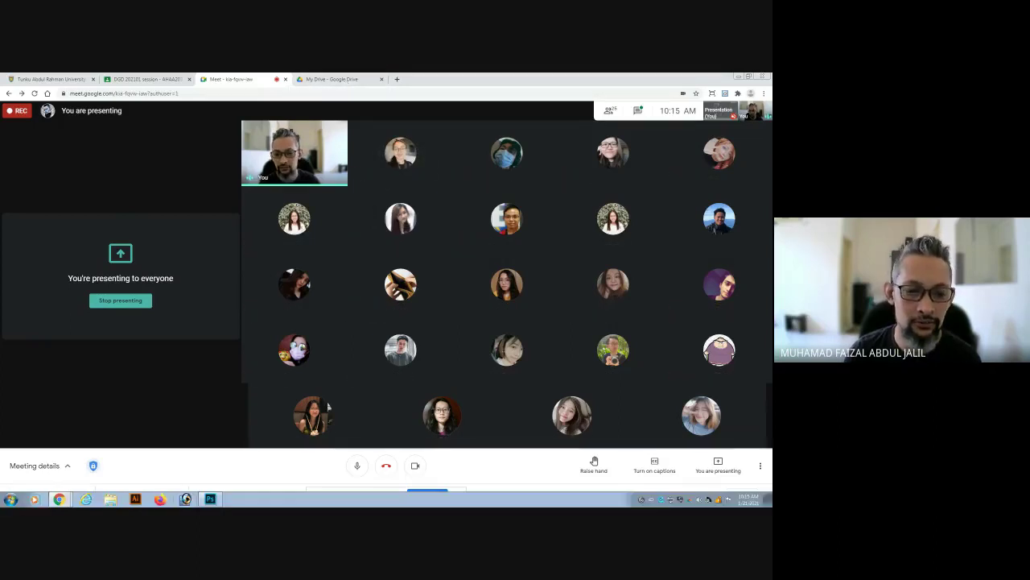
left_click(134, 499)
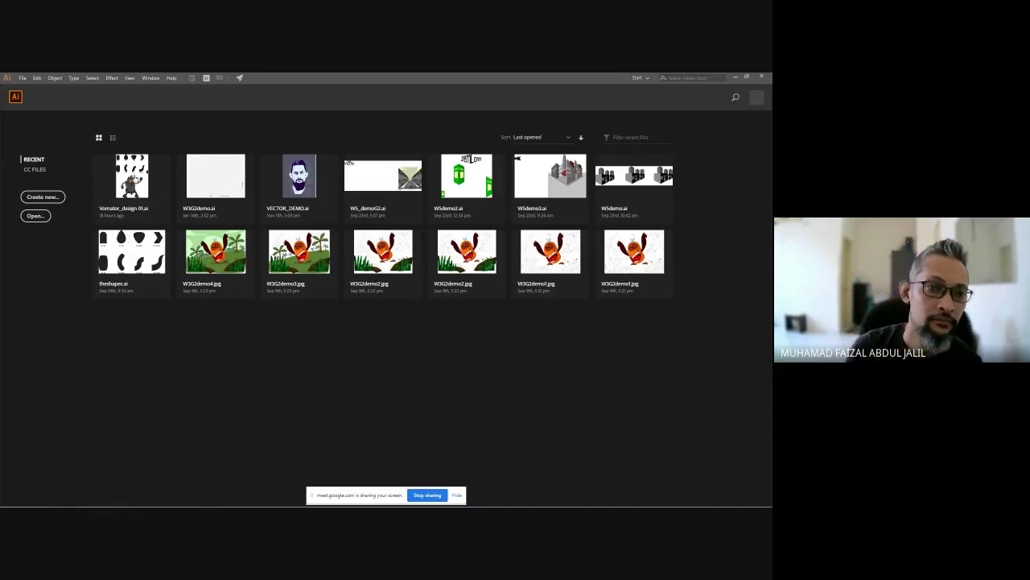
left_click(133, 179)
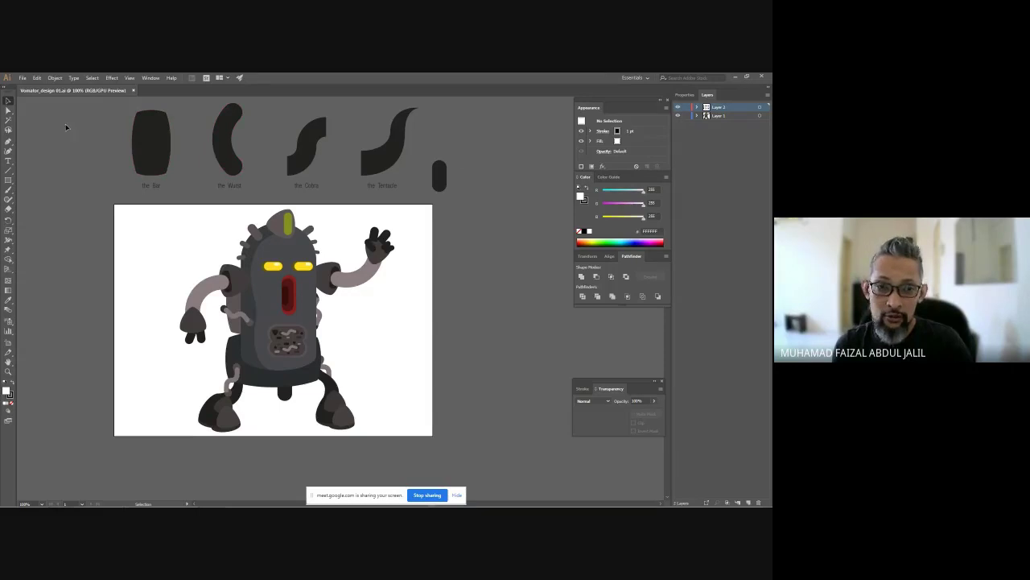
Step: Examine the base shapes above the artboard and the robot's arms, green head stripe and foot by selecting them, and leave nothing selected
key("ctrl+a")
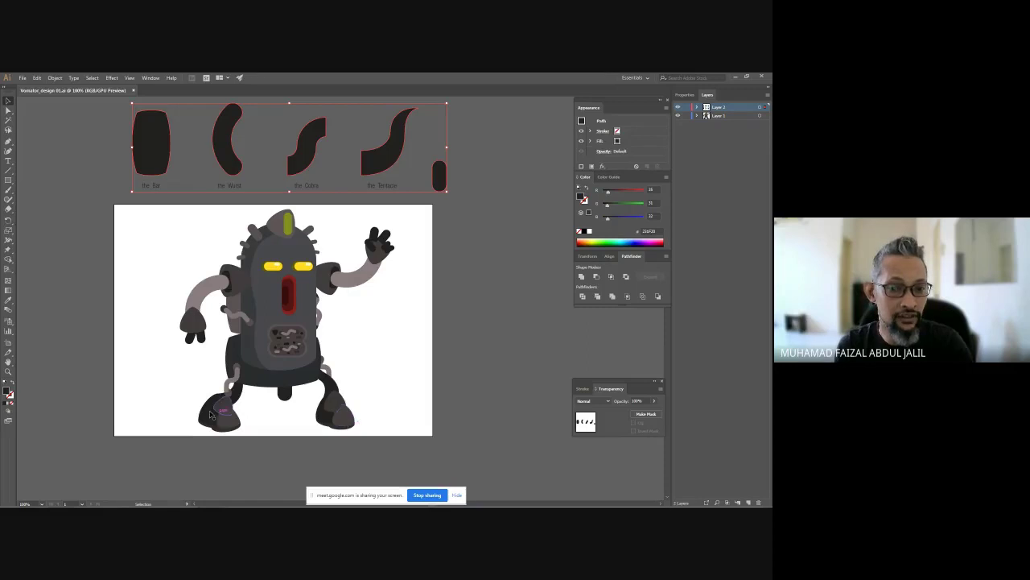
left_click(381, 354)
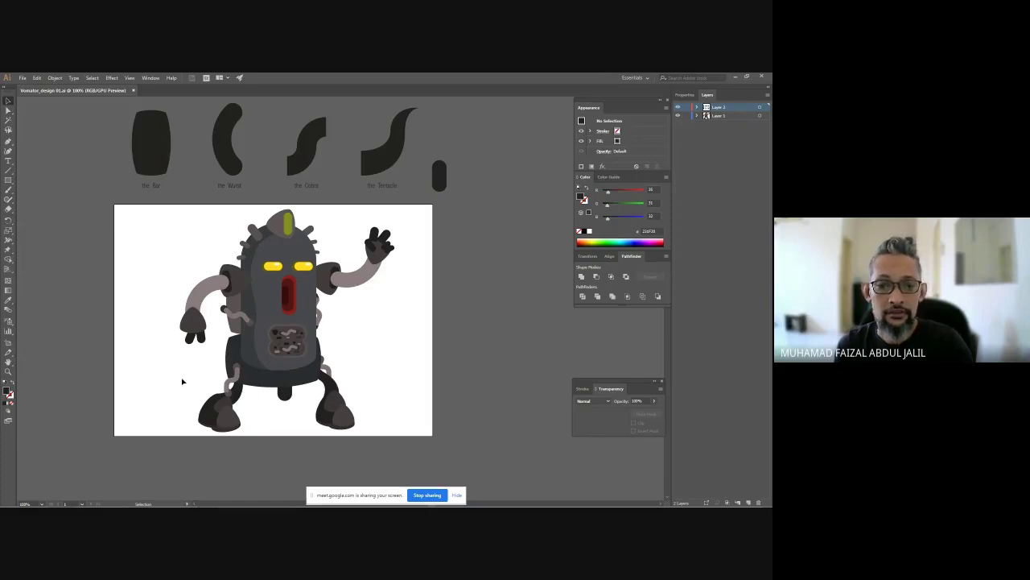
left_click(214, 293)
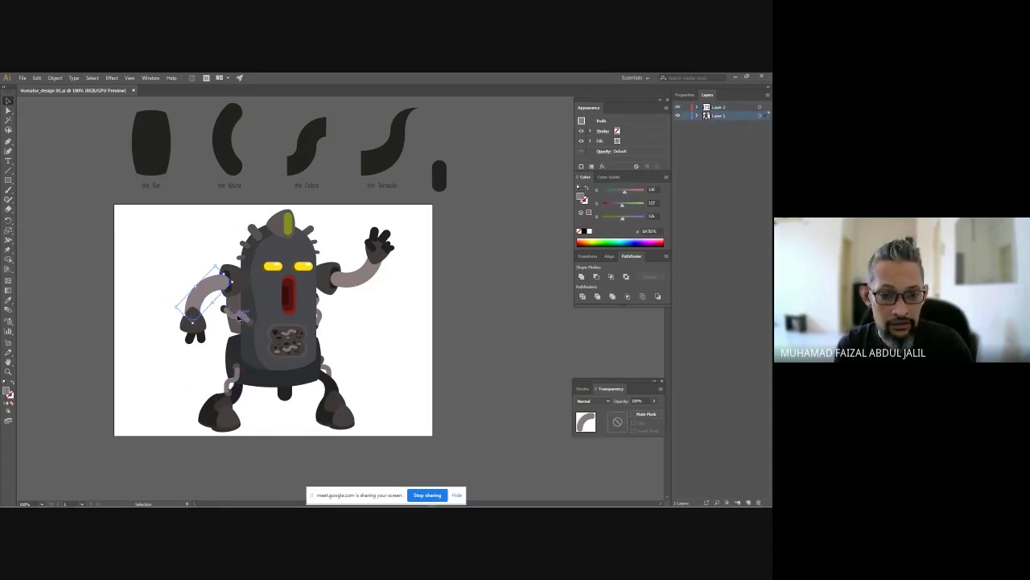
left_click(342, 282)
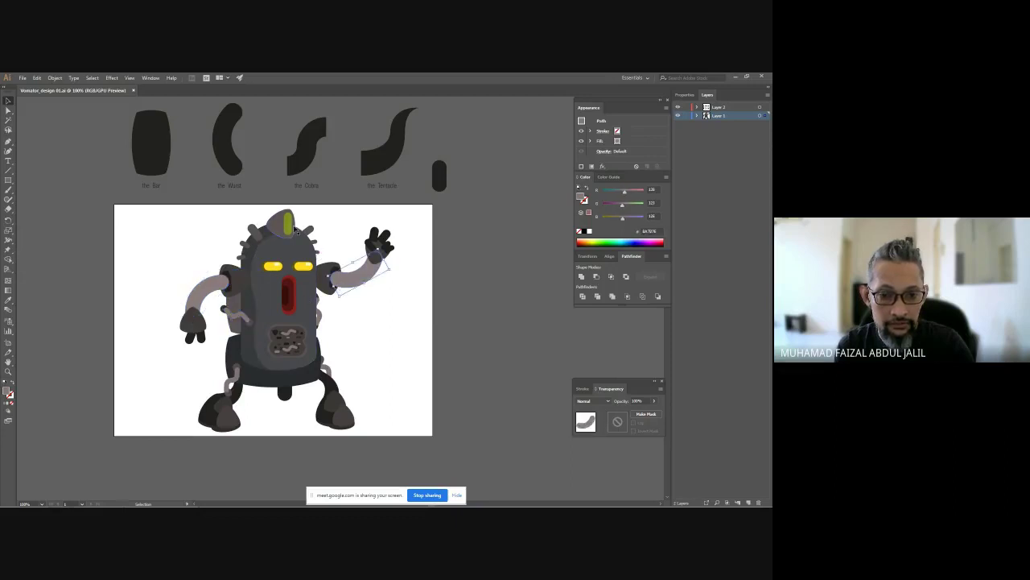
left_click(288, 225)
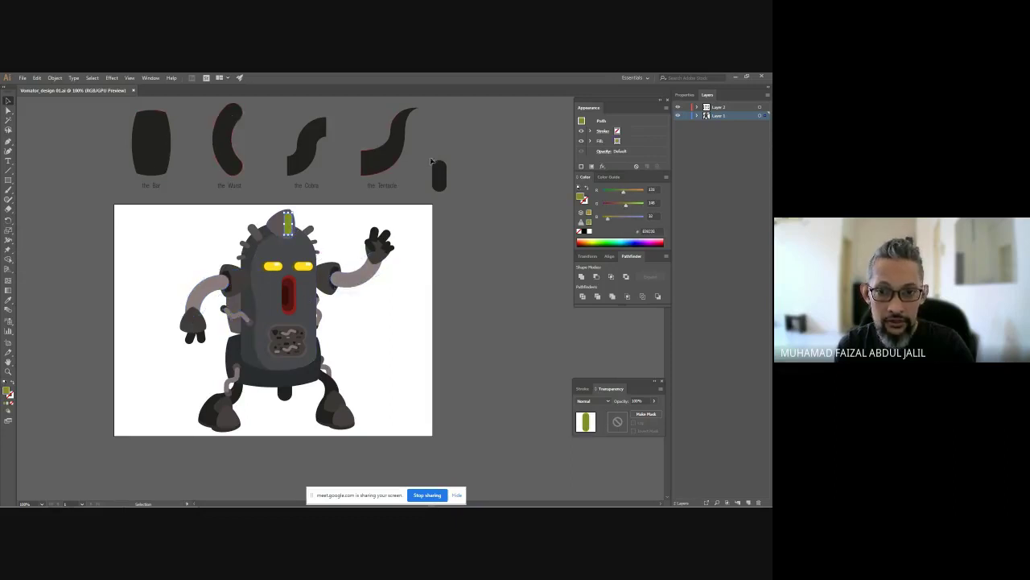
left_click(342, 407)
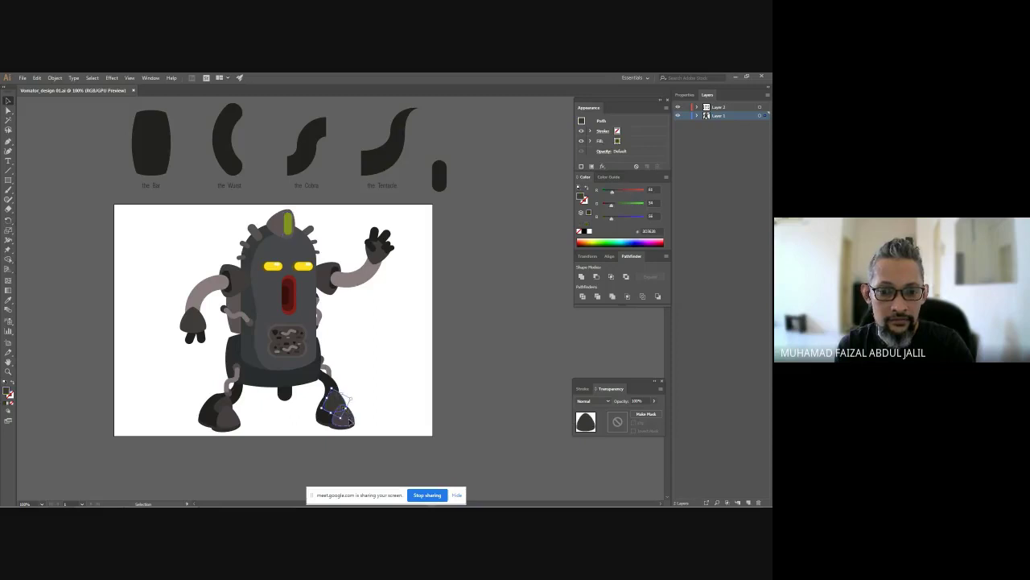
left_click(424, 388)
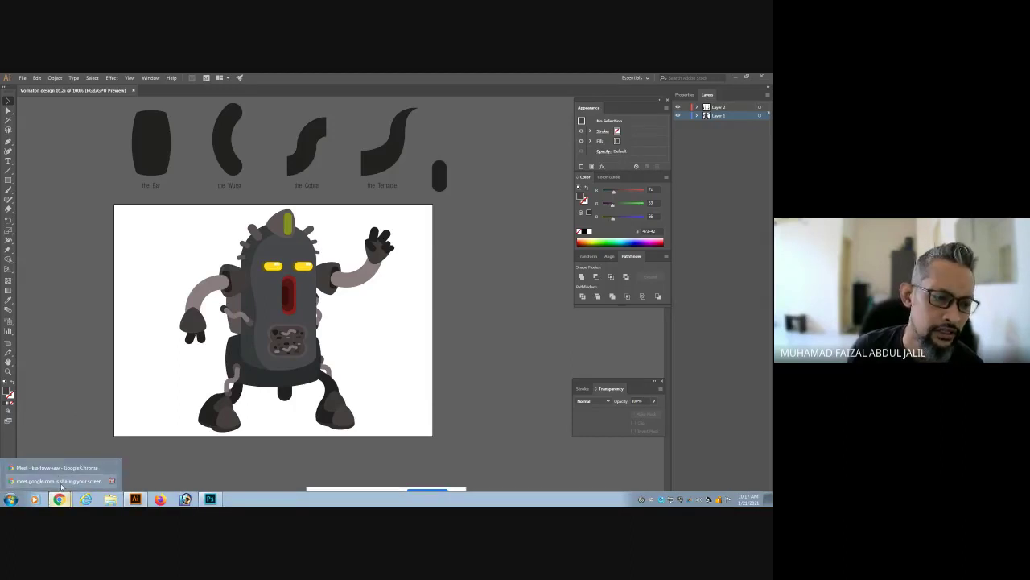
Step: Switch to the Chrome meeting window and open google.com in a new browser tab
left_click(60, 483)
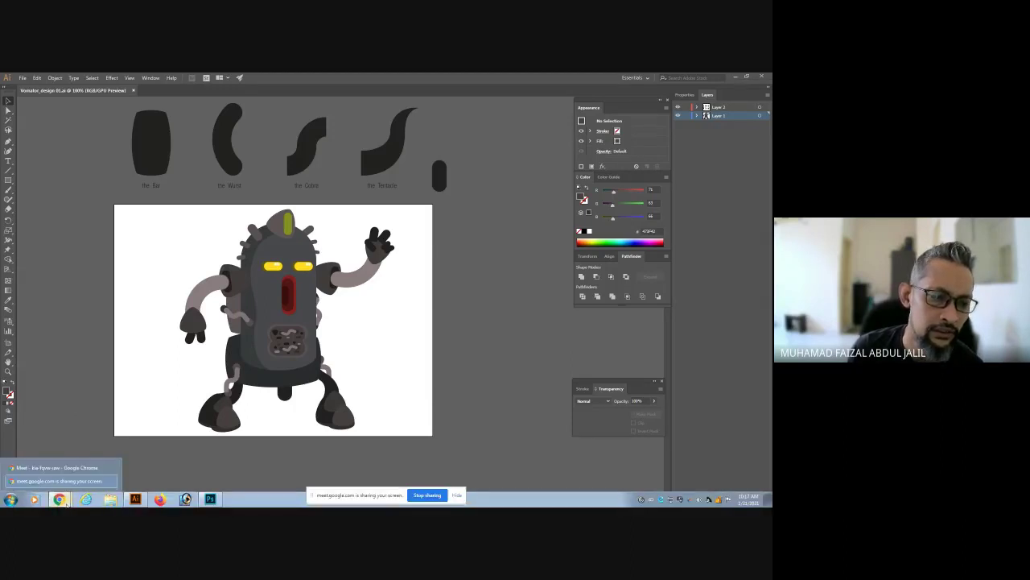
left_click(64, 474)
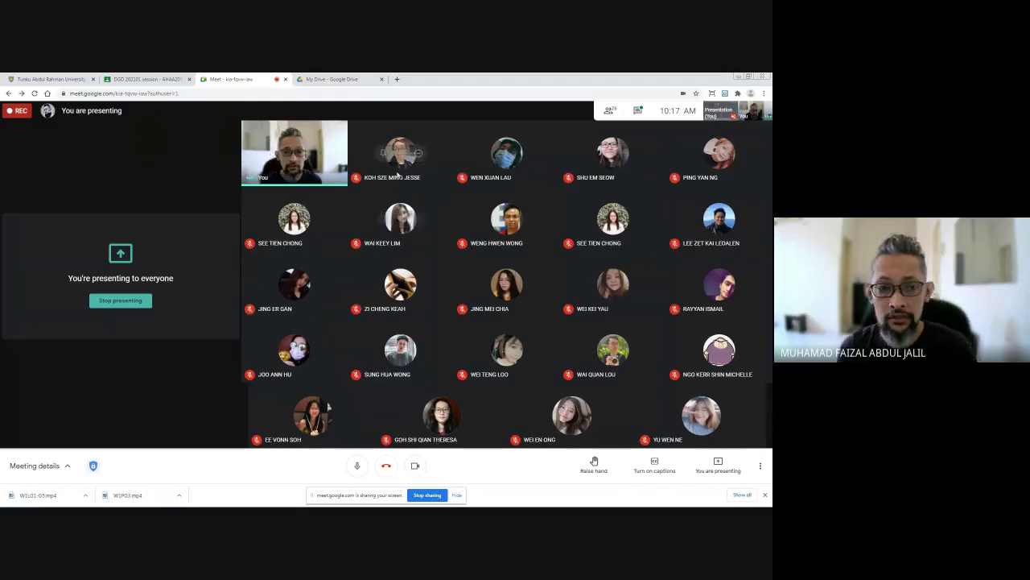
key("ctrl+t")
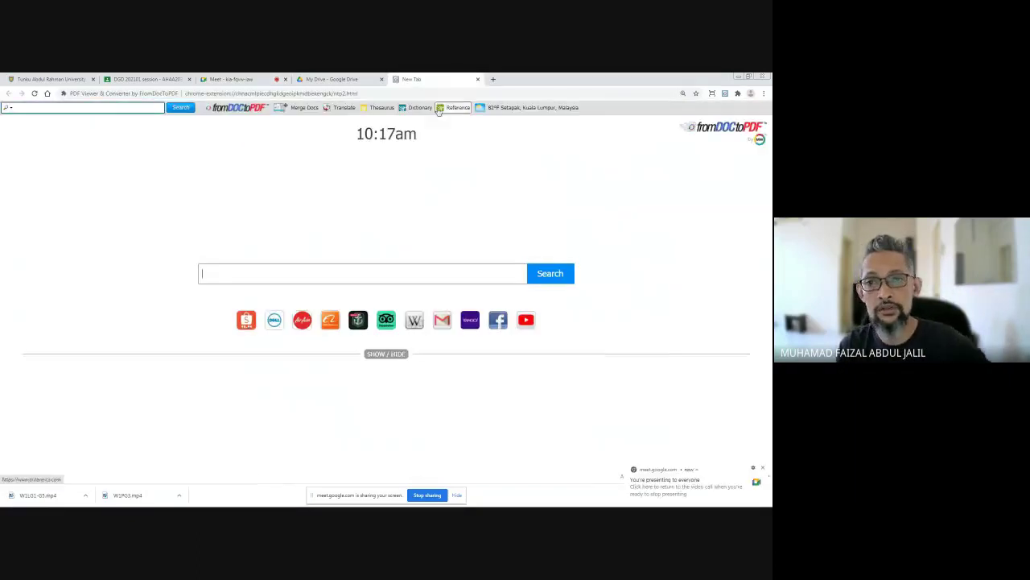
left_click(443, 93)
type("google.com")
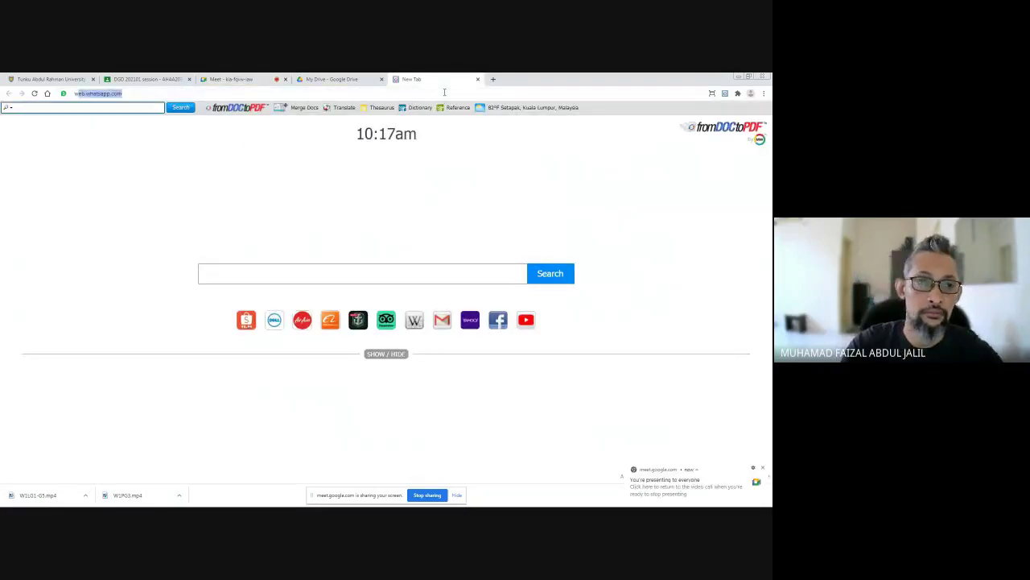
key("Return")
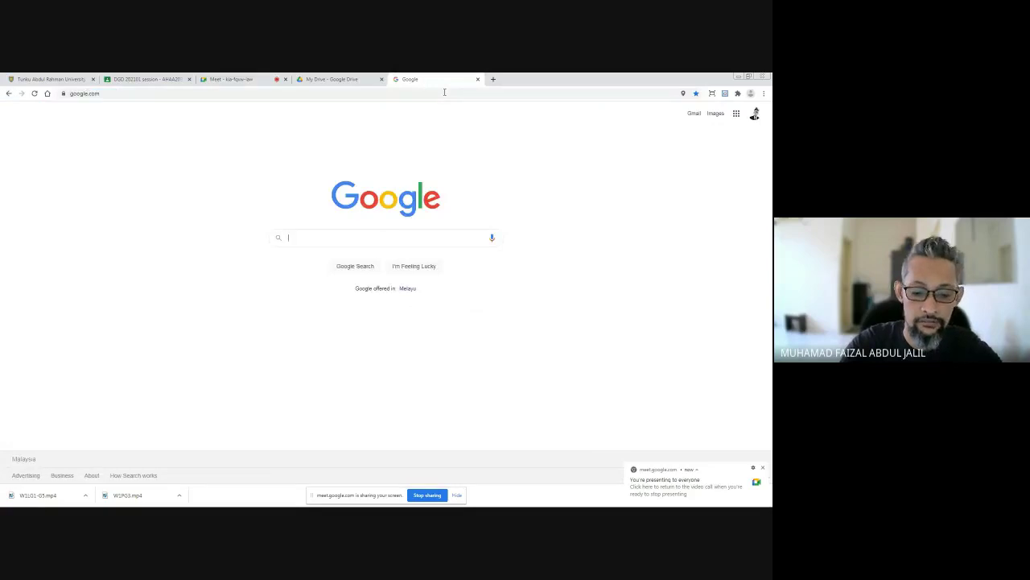
Step: Search Google Images for "vomator character", correcting the suggested spelling "vomitor"
type("vomat")
type("or")
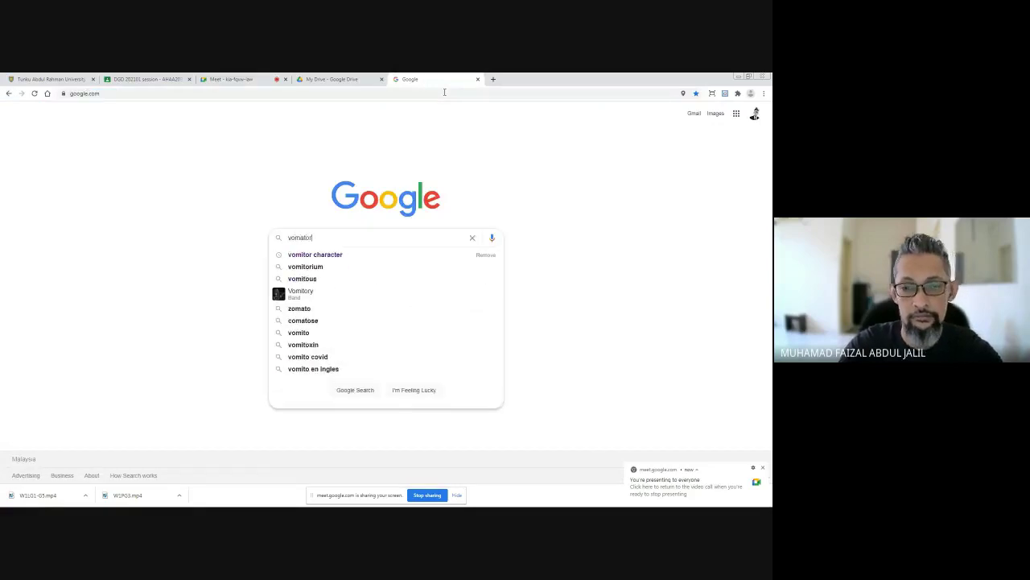
left_click(359, 254)
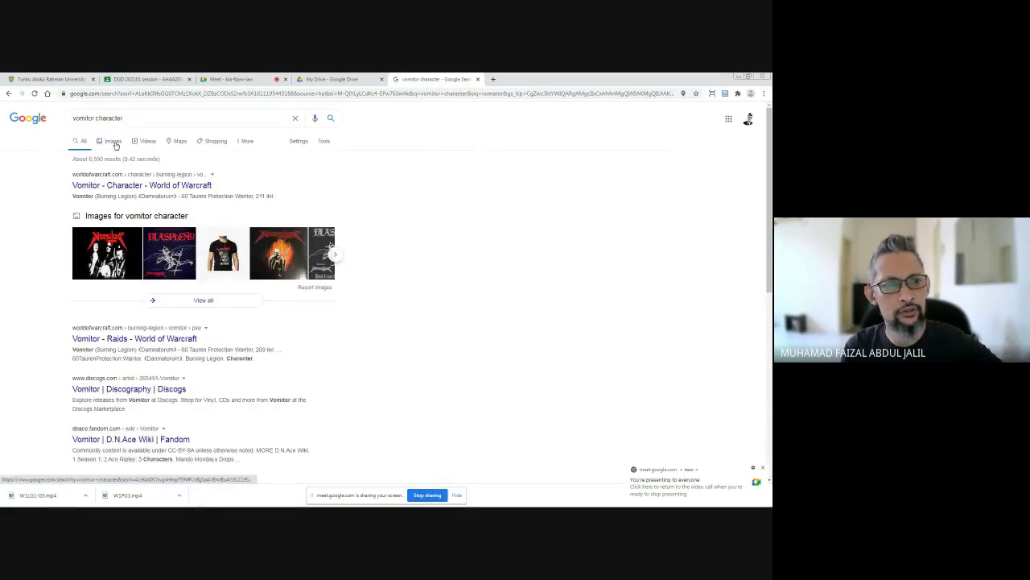
left_click(111, 142)
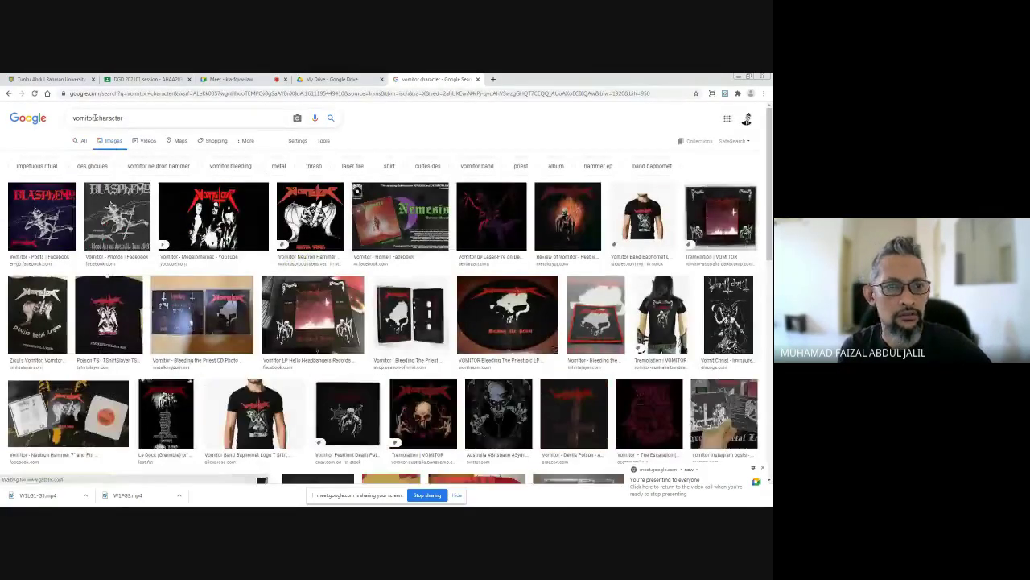
double_click(84, 118)
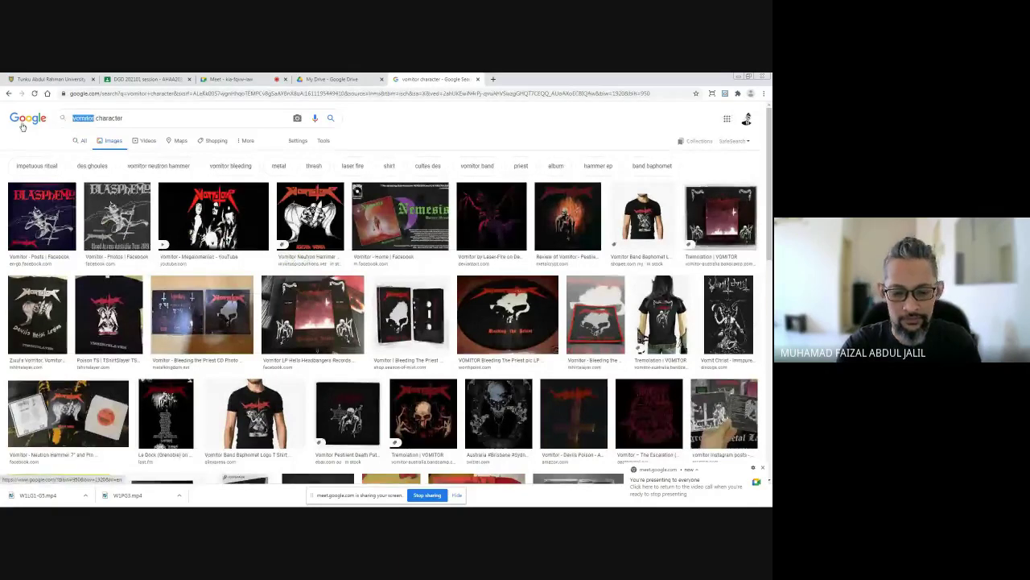
type("vomator")
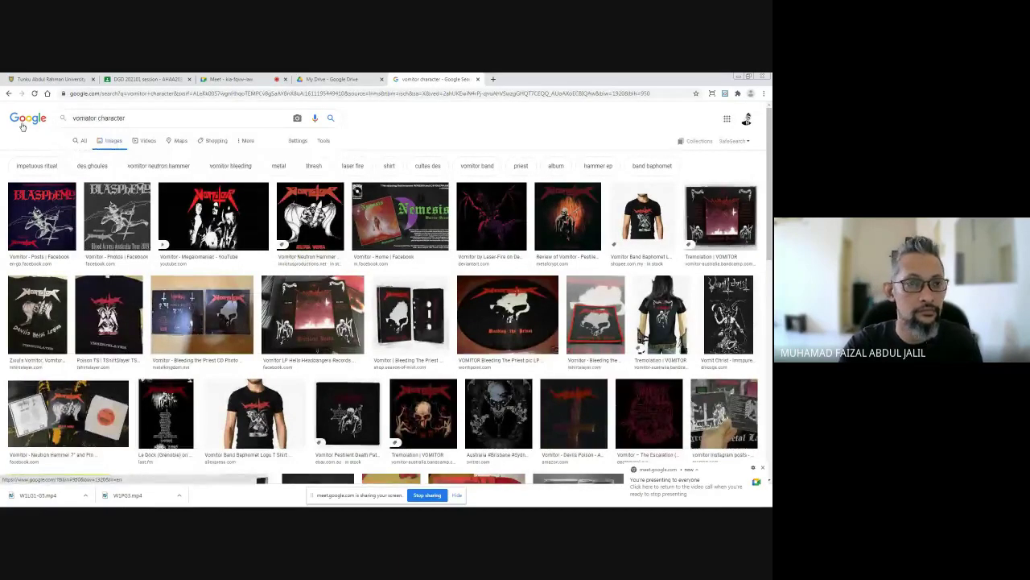
key("Return")
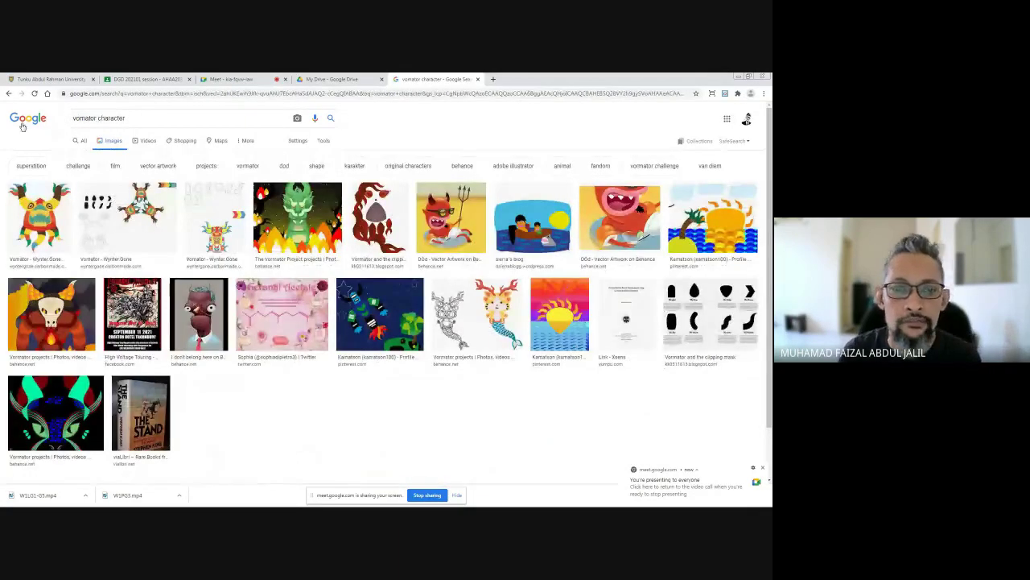
Step: Narrow the image results to "challenge" and look through the night forest artwork and its related images
left_click(77, 167)
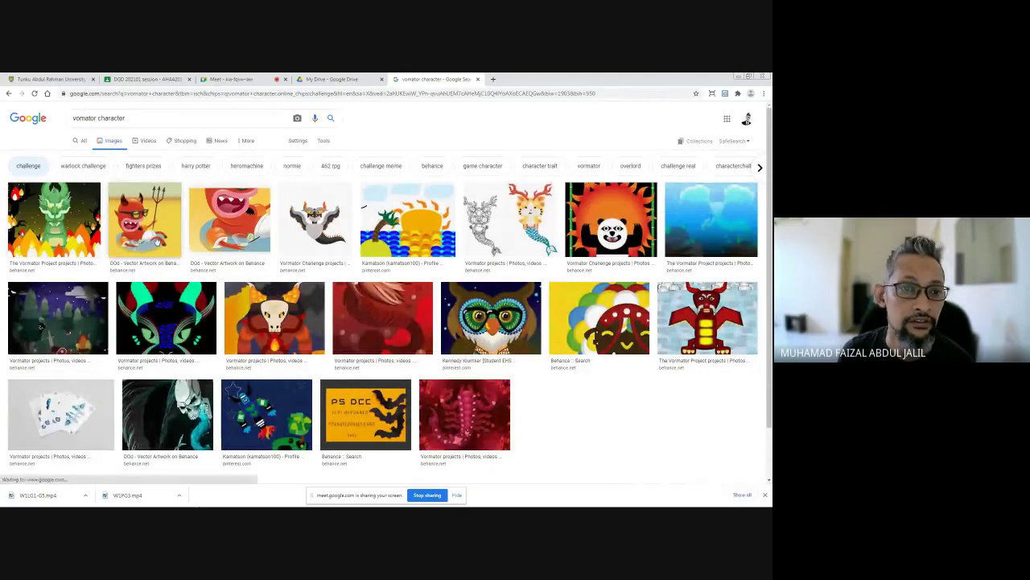
left_click(71, 319)
scroll(612, 298, "down", 5)
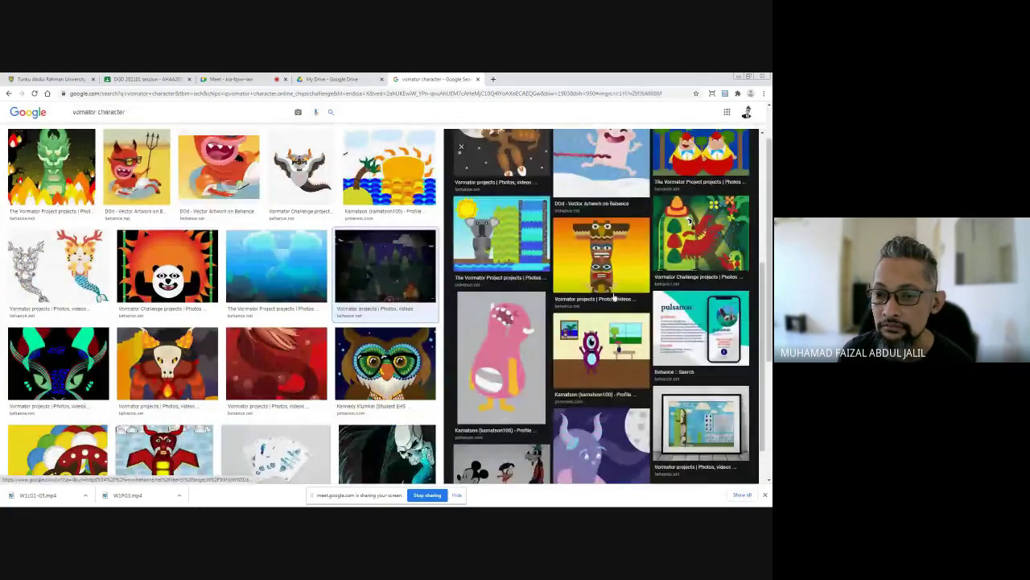
scroll(614, 298, "up", 5)
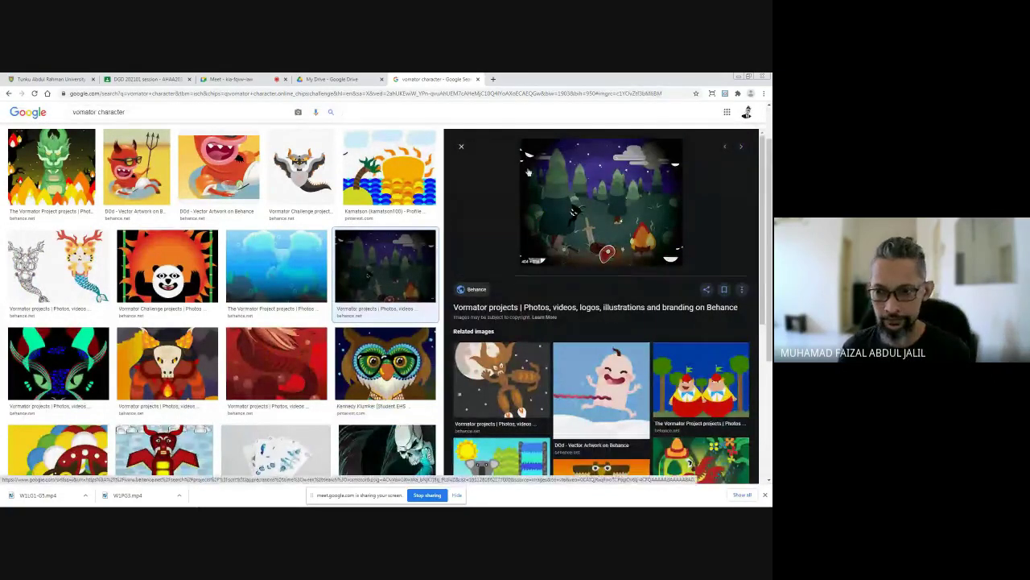
left_click(463, 148)
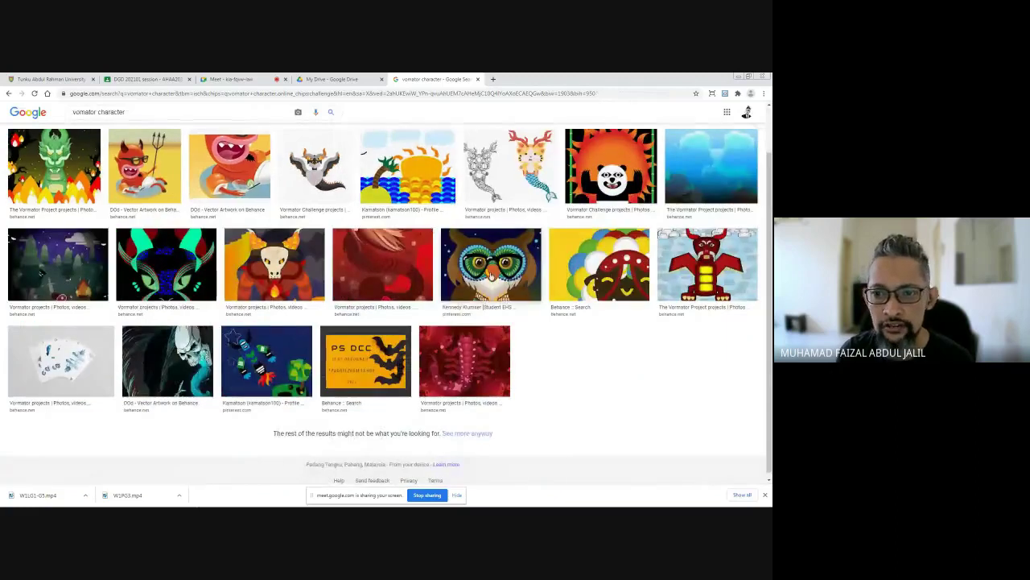
Step: Preview the owl with green glasses and look through its related images
left_click(490, 276)
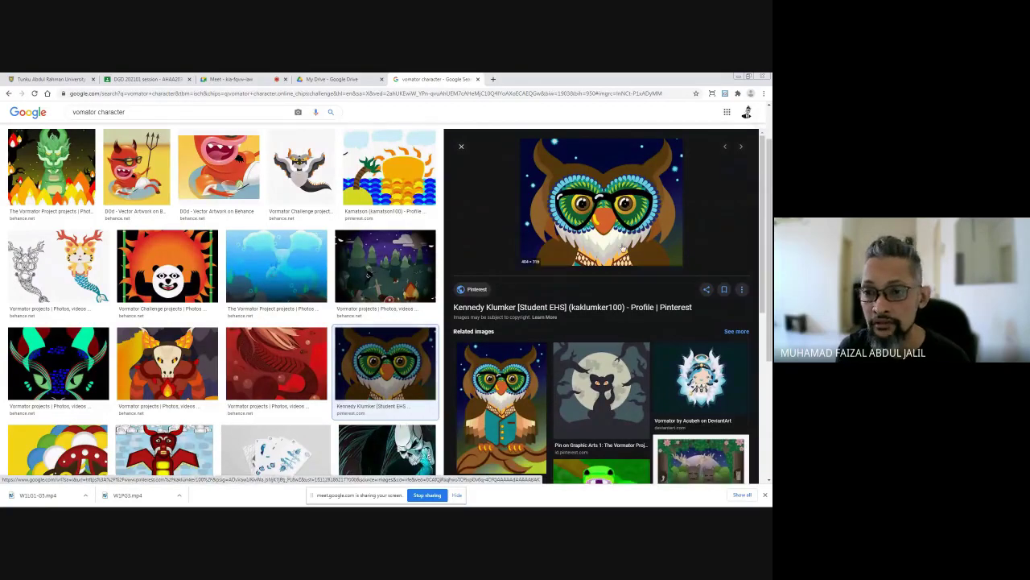
scroll(682, 297, "down", 1)
scroll(682, 297, "down", 8)
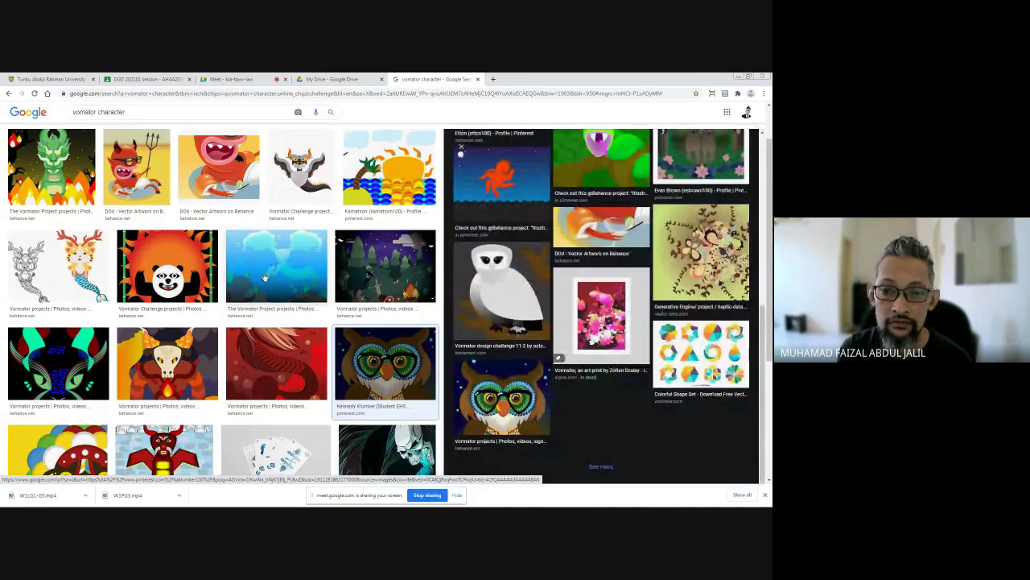
scroll(264, 278, "up", 1)
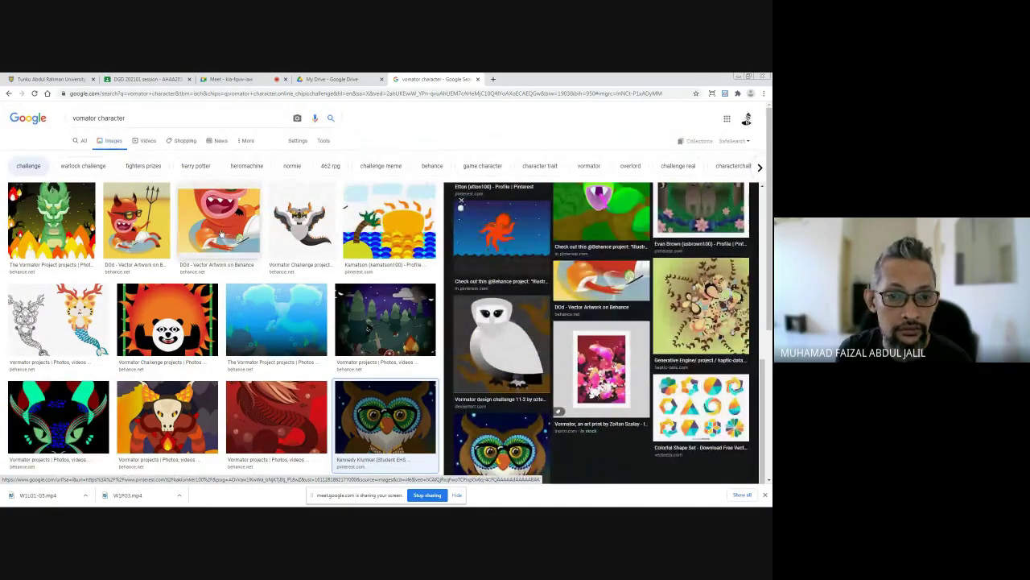
Step: Preview the red devil vector artwork, look through its related images and close the preview
left_click(222, 233)
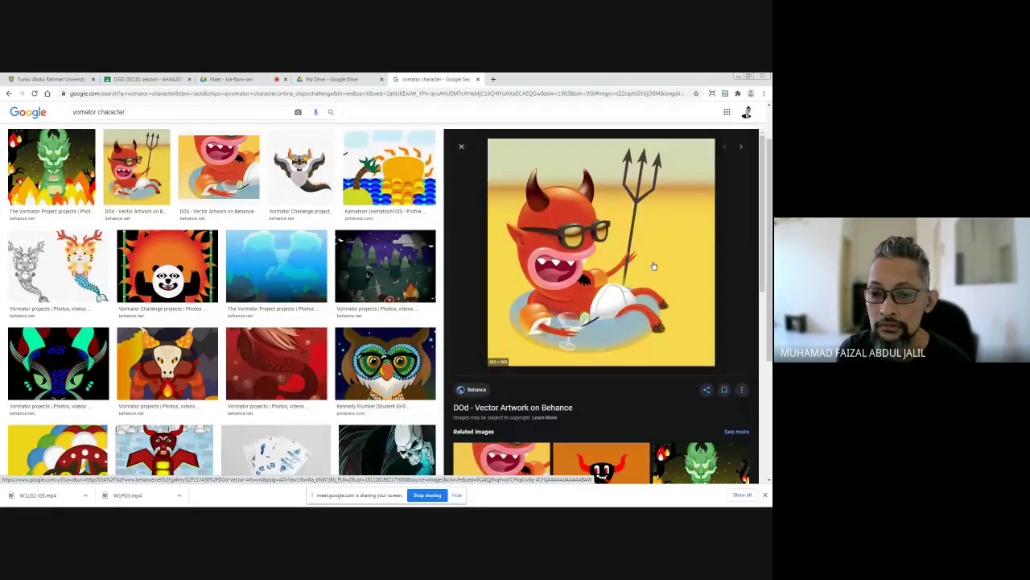
scroll(477, 187, "down", 3)
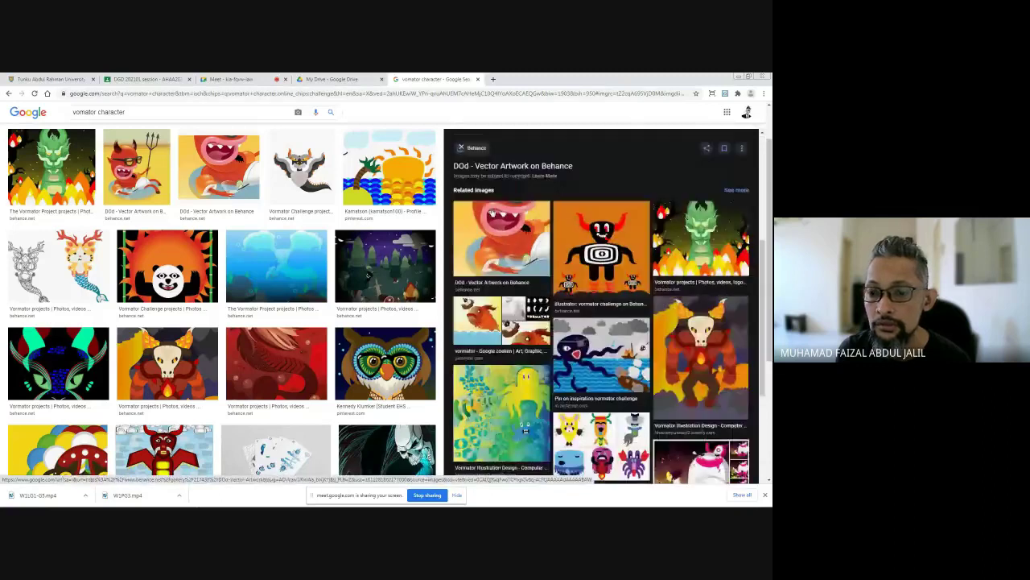
scroll(492, 212, "down", 5)
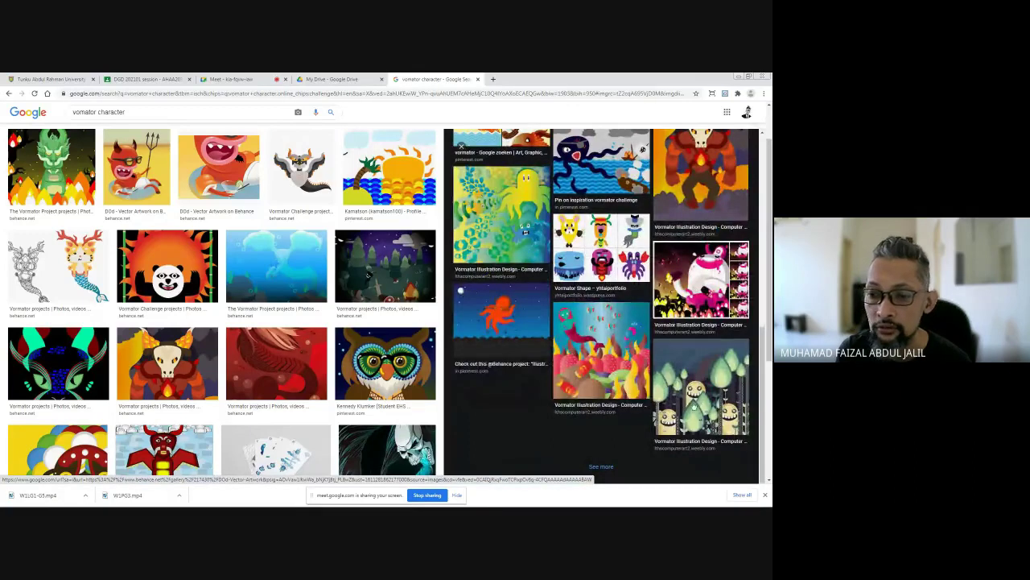
left_click(460, 146)
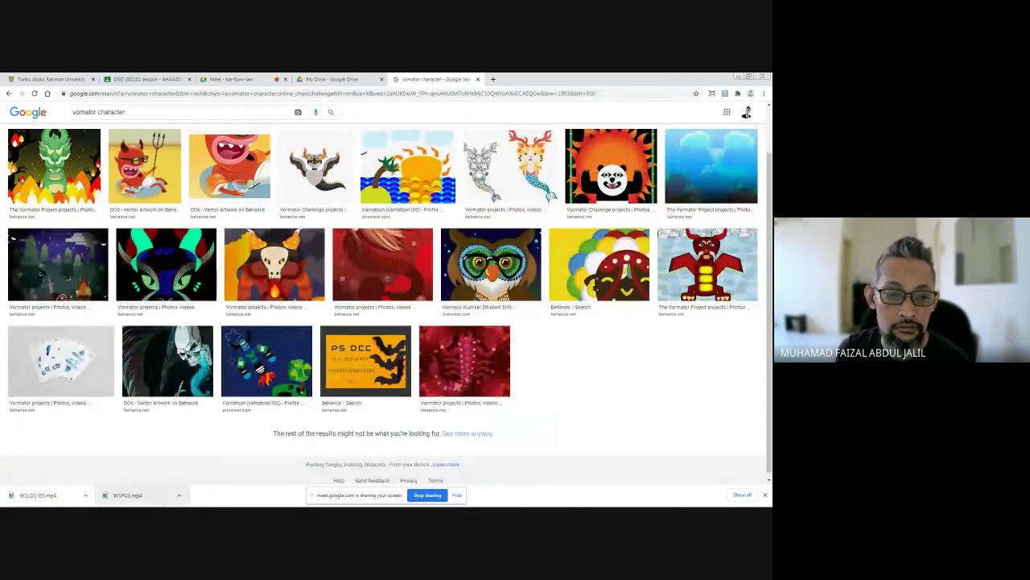
Step: Return to Illustrator, close the robot document and open the recent file W3G2demo.ai
mouse_move(166, 507)
left_click(135, 499)
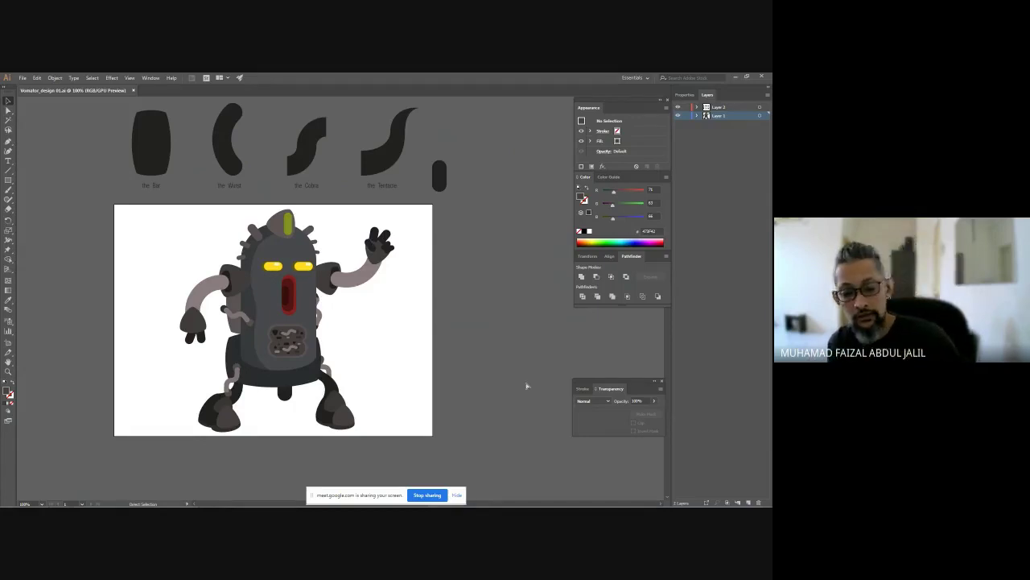
key("ctrl+w")
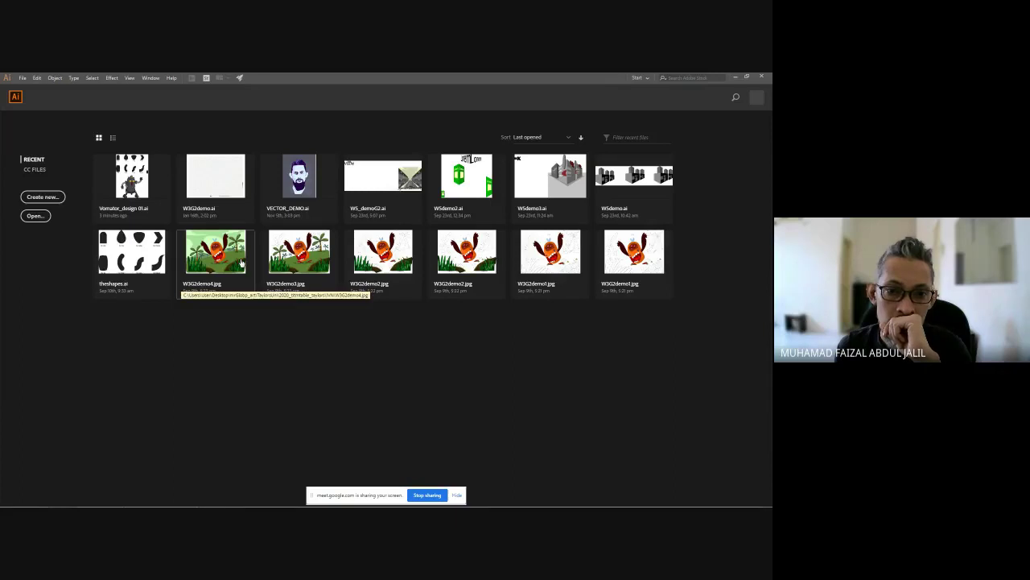
left_click(207, 182)
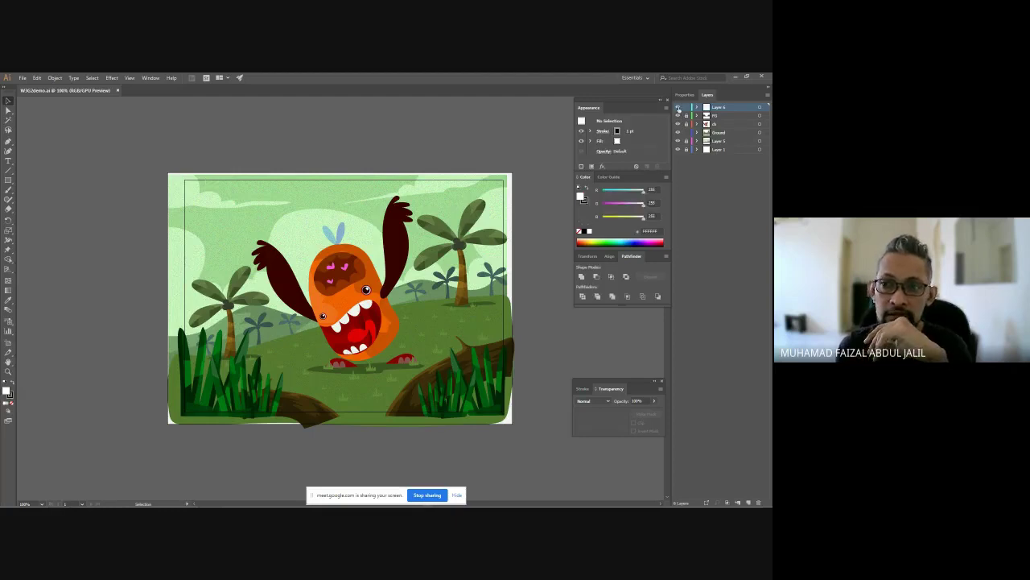
Step: Hide Layer 6, the foreground, character and Ground layers, and Layer 5 one after another down to the sketch on Layer 1
left_click(677, 115)
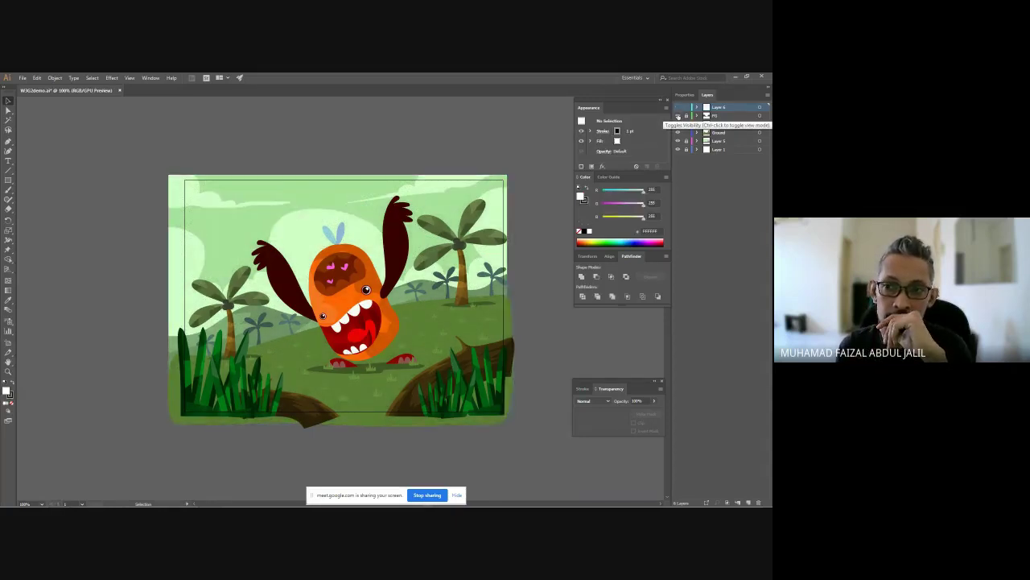
left_click(678, 123)
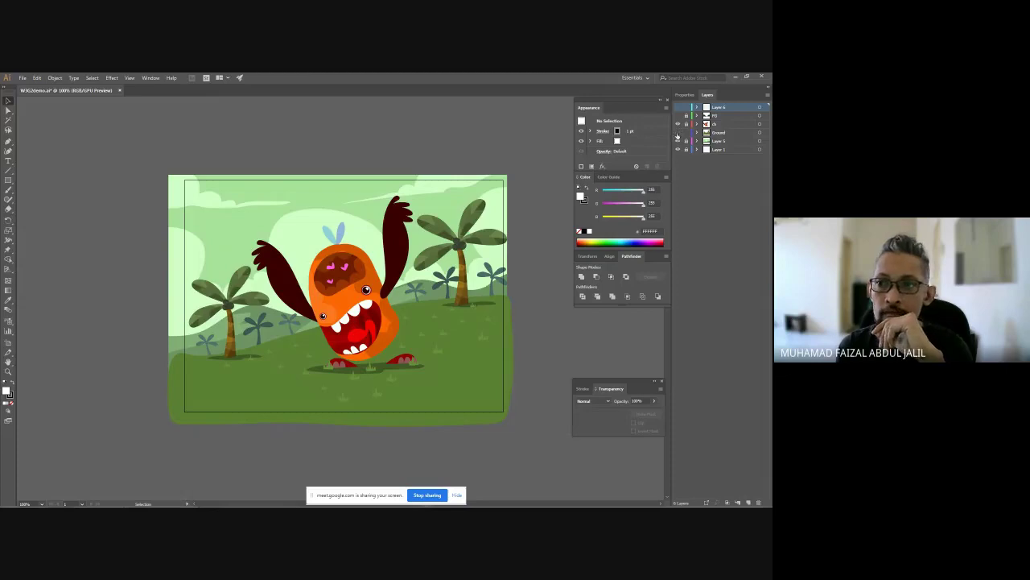
left_click(678, 132)
left_click(678, 131)
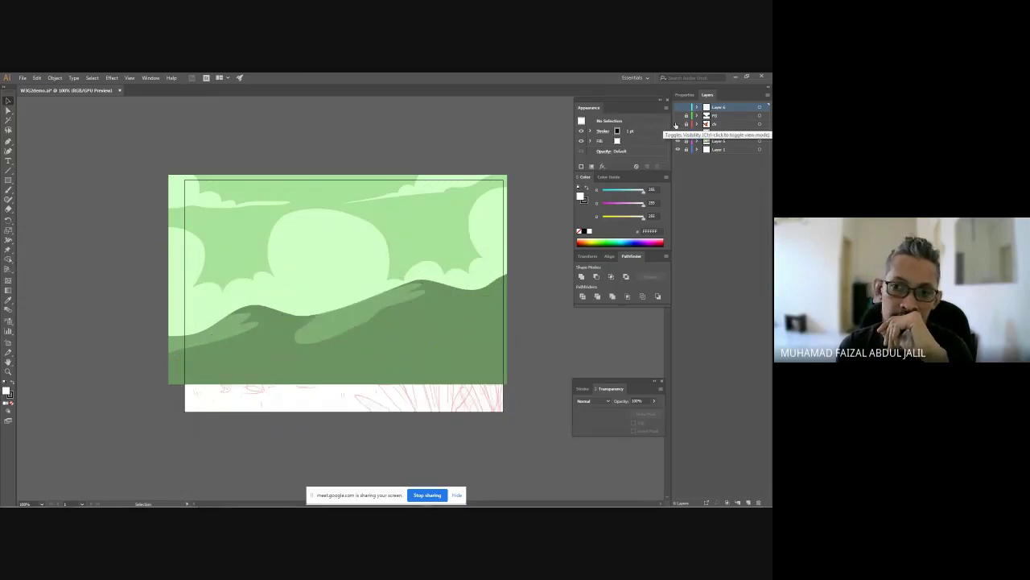
left_click(678, 141)
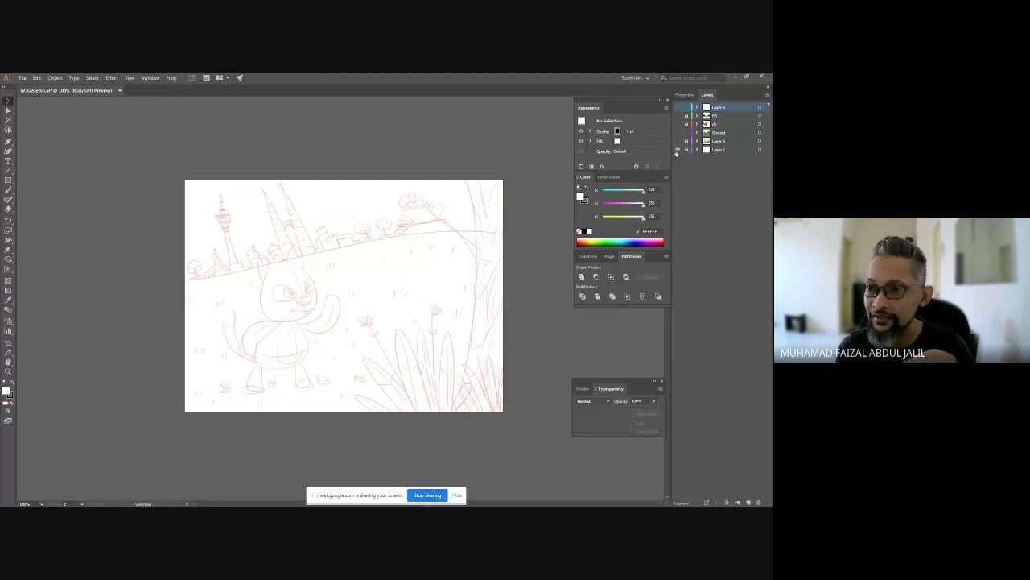
Step: Switch the visibility of the sketch on Layer 1 off and on, and select that layer
left_click(677, 151)
left_click(676, 151)
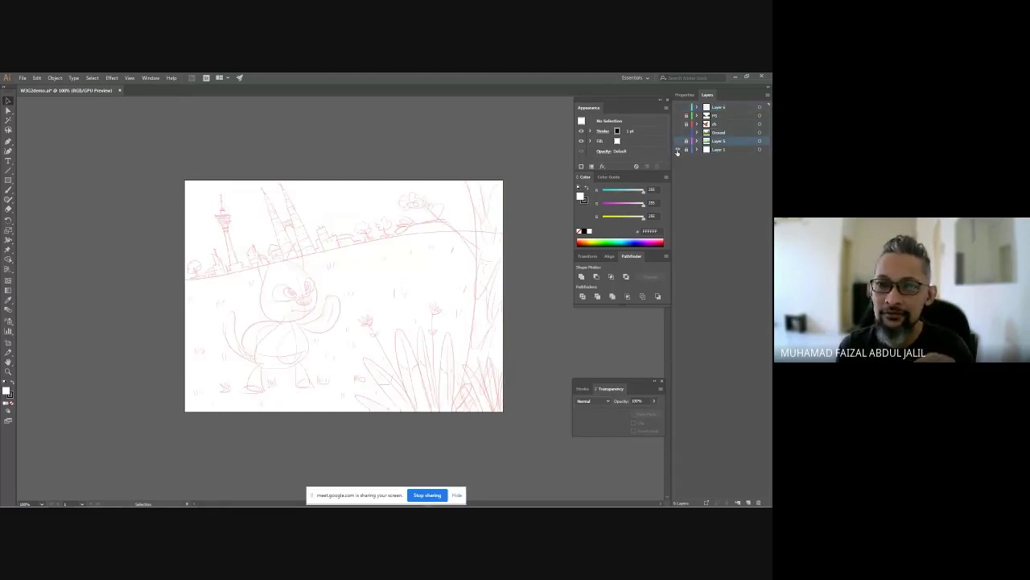
left_click(677, 151)
left_click(677, 150)
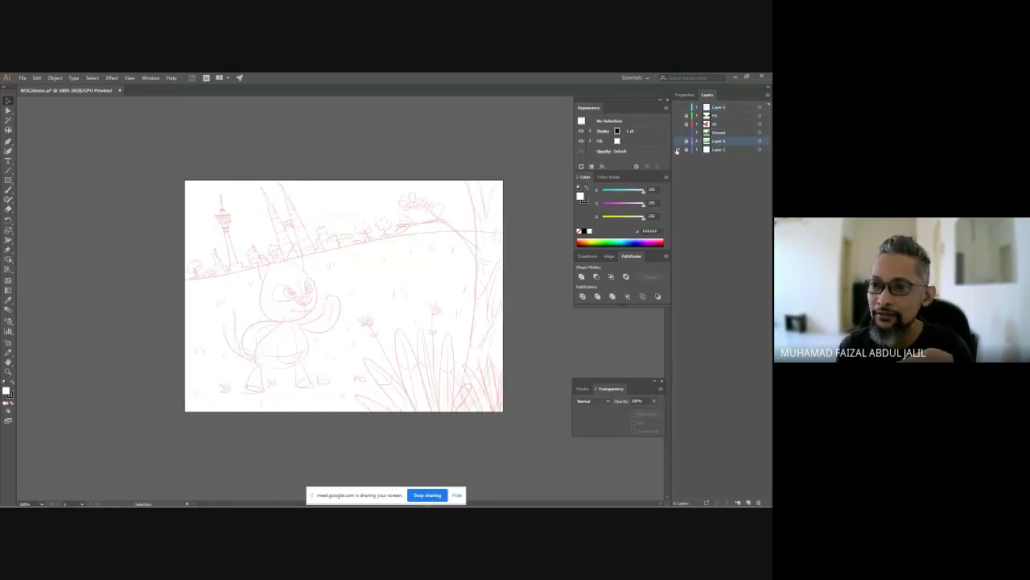
left_click(738, 150)
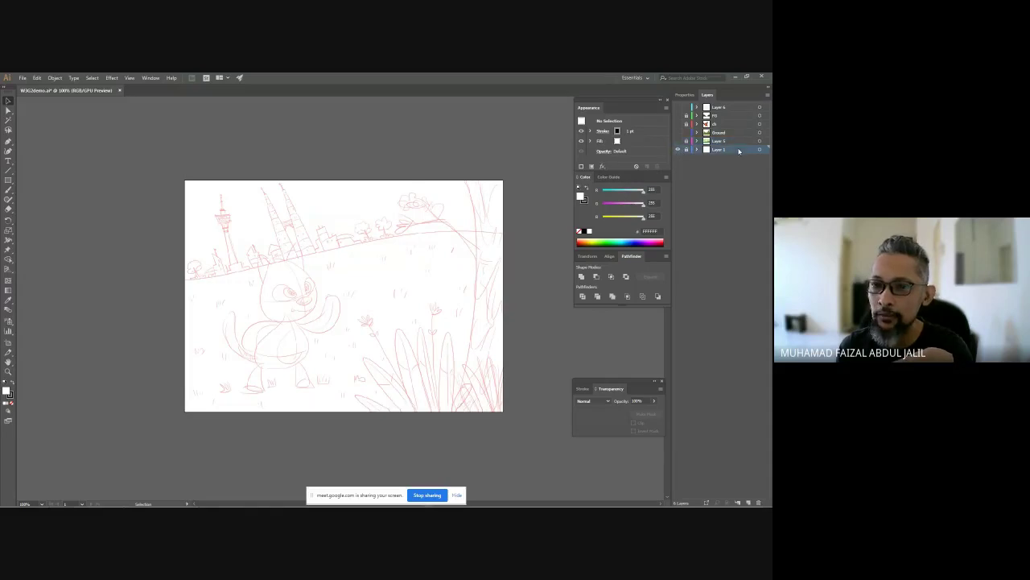
Step: Hide the sketch on Layer 1 and show all the artwork layers above it again, from Layer 5 up to Layer 6
left_click(678, 150)
left_click(678, 133)
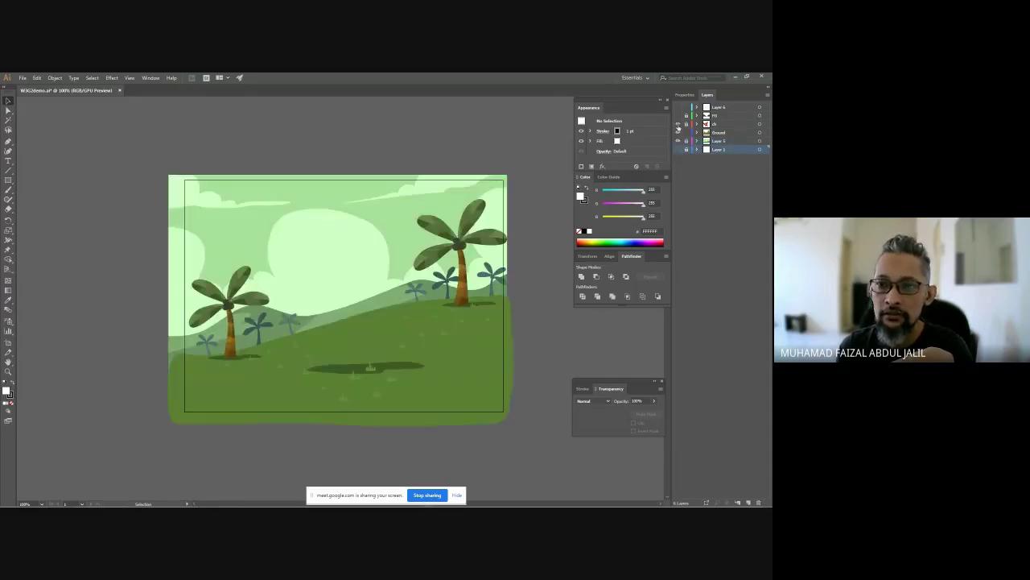
left_click(678, 124)
left_click(678, 107)
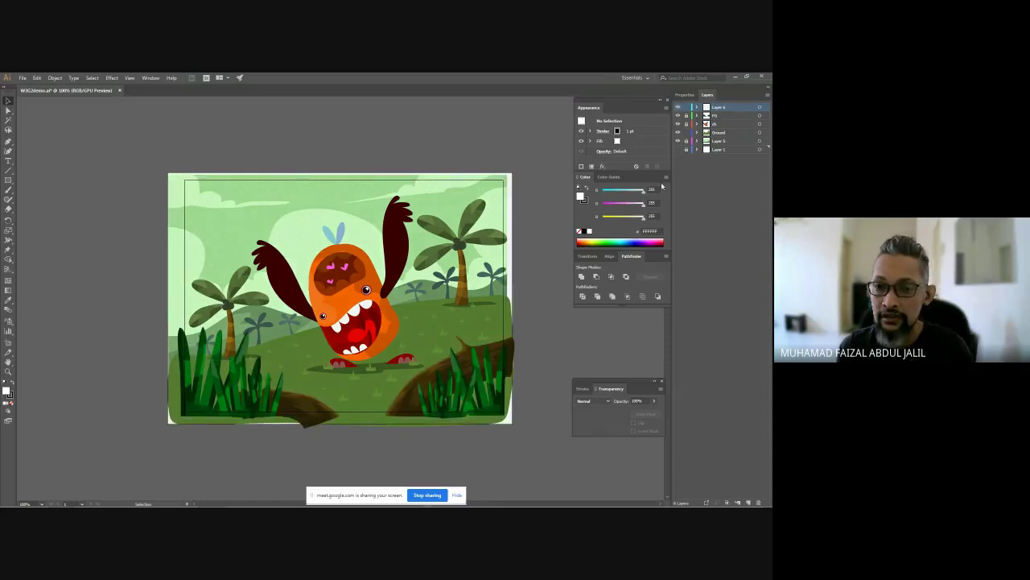
Step: Browse for a file to open and open demo 02 from the week2 folder in Photoshop
key("ctrl+o")
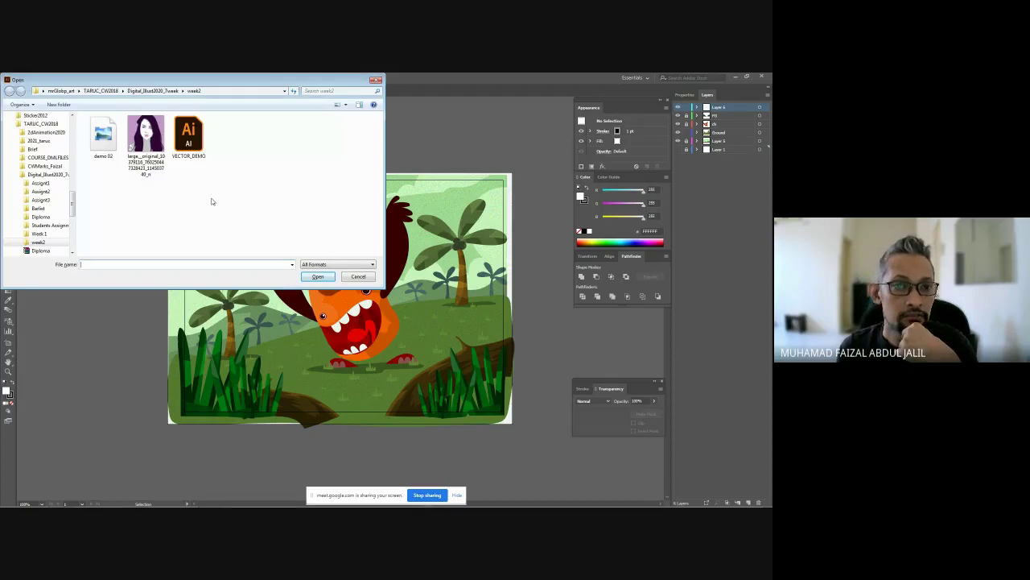
right_click(107, 150)
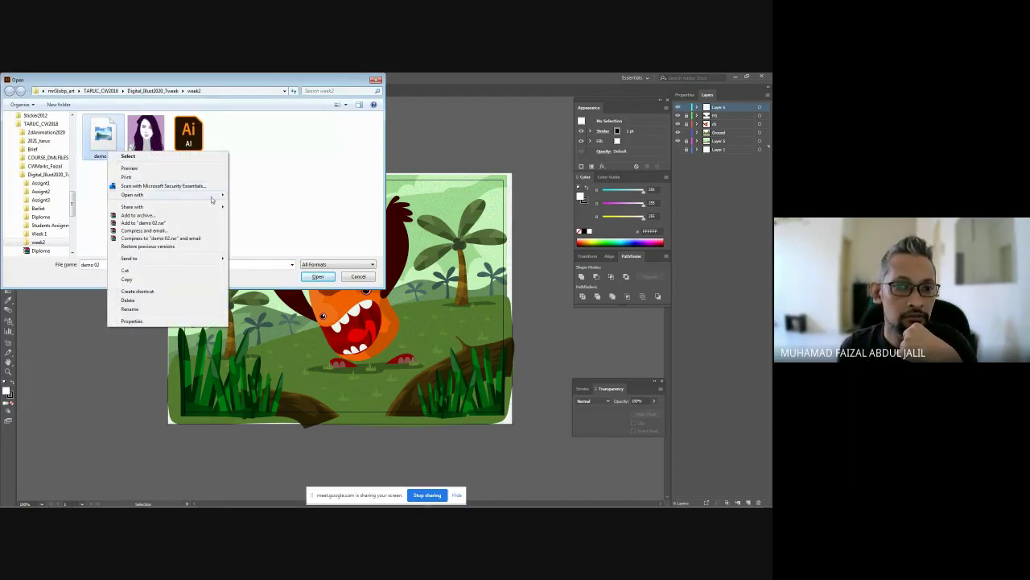
mouse_move(218, 198)
left_click(266, 207)
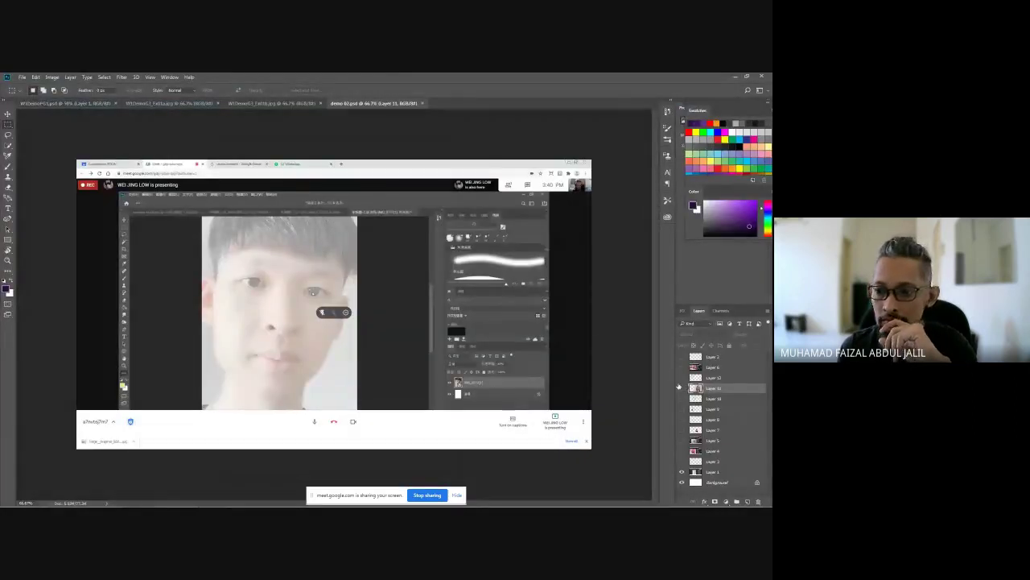
Step: Hide Layer 1 in demo 02.psd and close the document without saving the changes
left_click(682, 472)
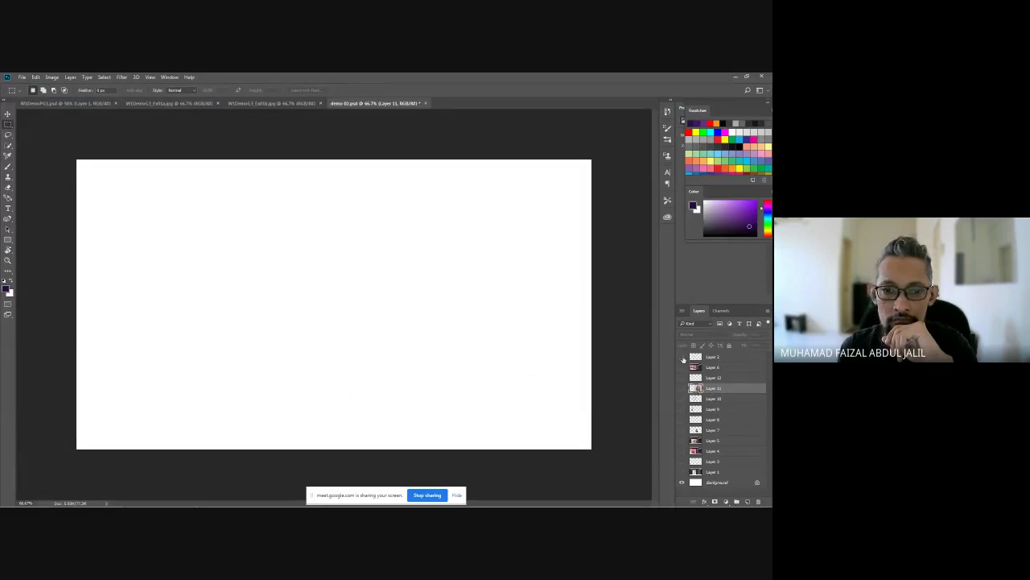
key("ctrl+w")
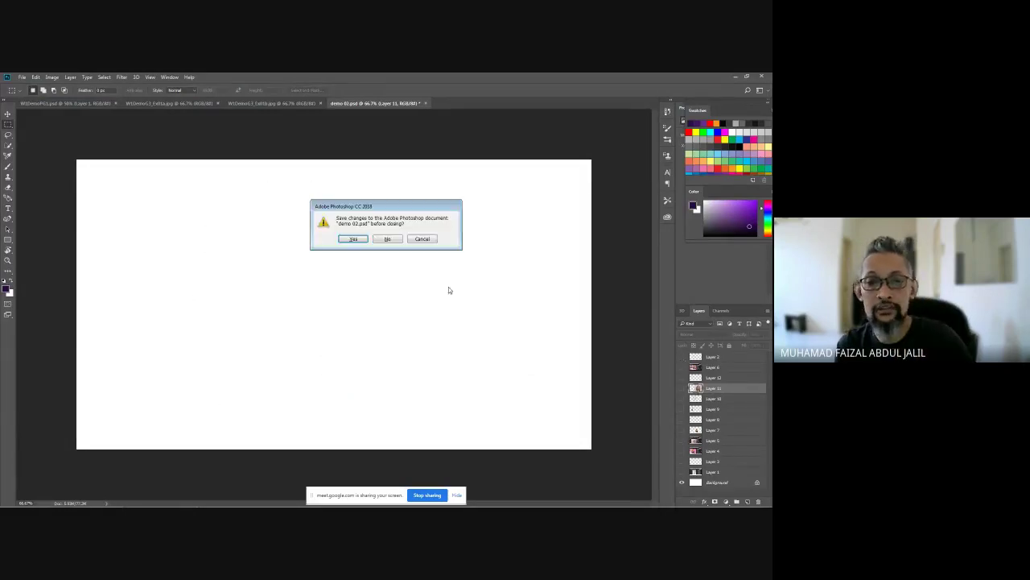
left_click(385, 238)
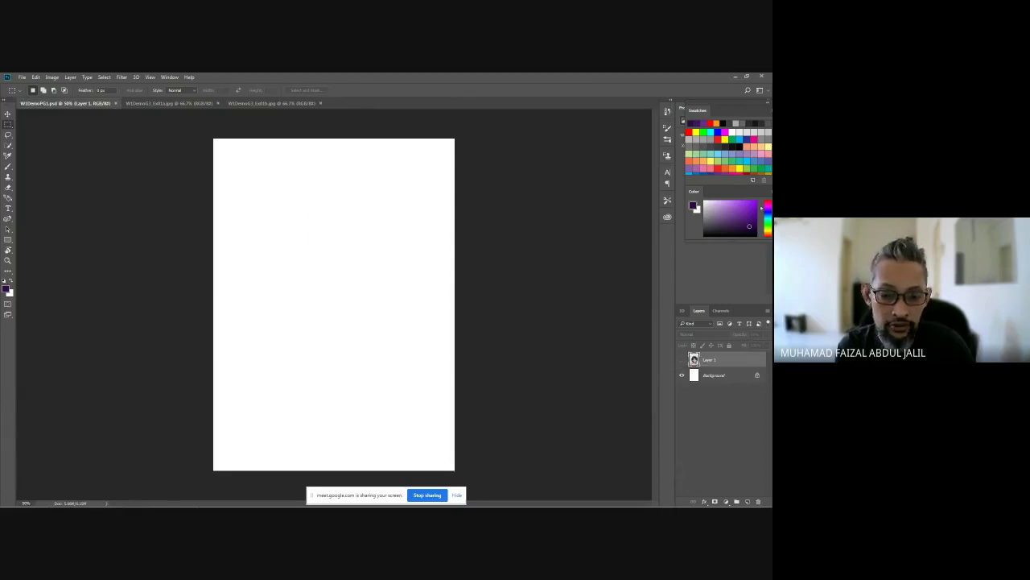
Step: Return to Illustrator, cancel opening a file and close the W3G2demo.ai document
mouse_move(185, 499)
left_click(136, 499)
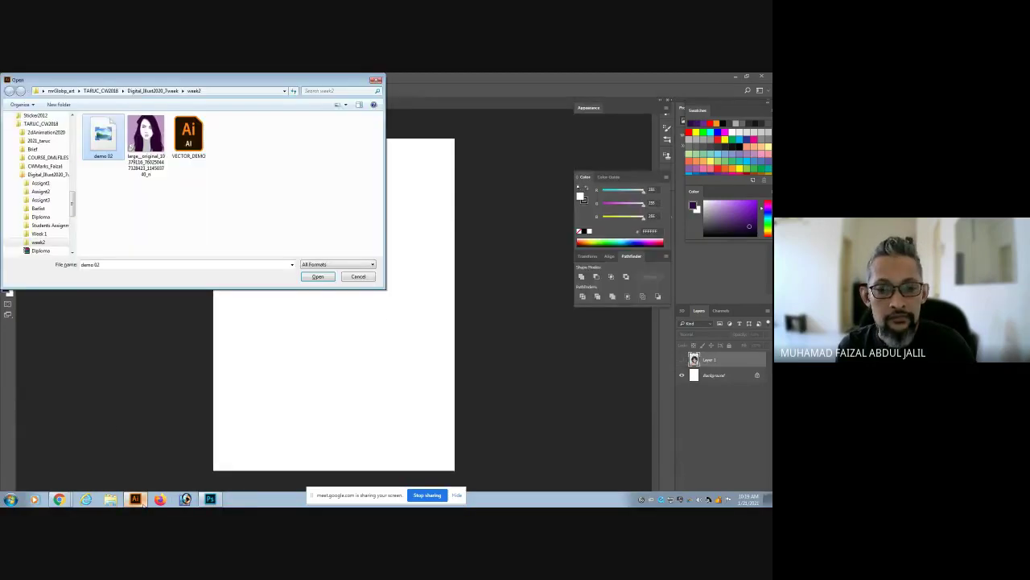
left_click(359, 277)
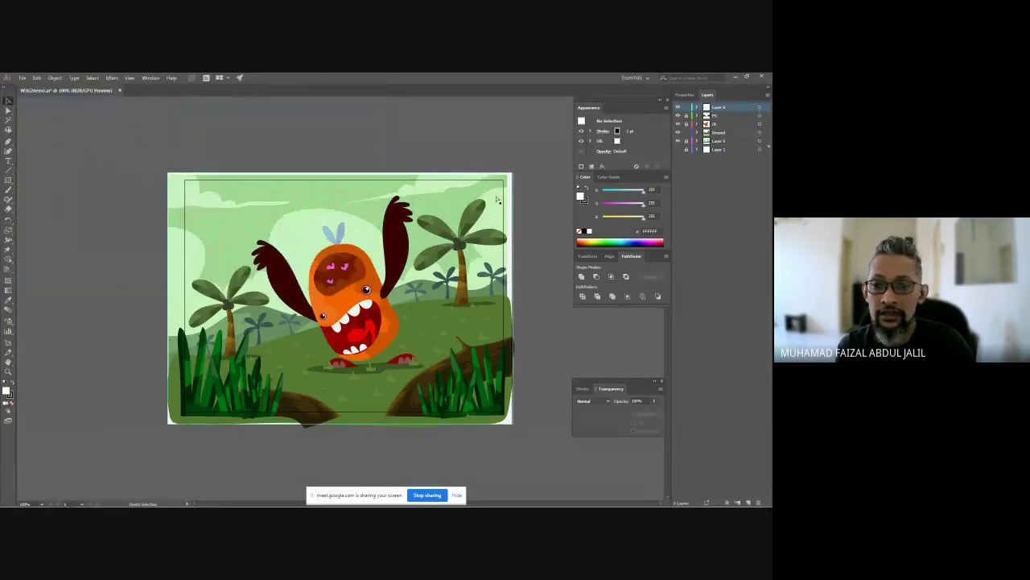
key("ctrl+w")
left_click(428, 305)
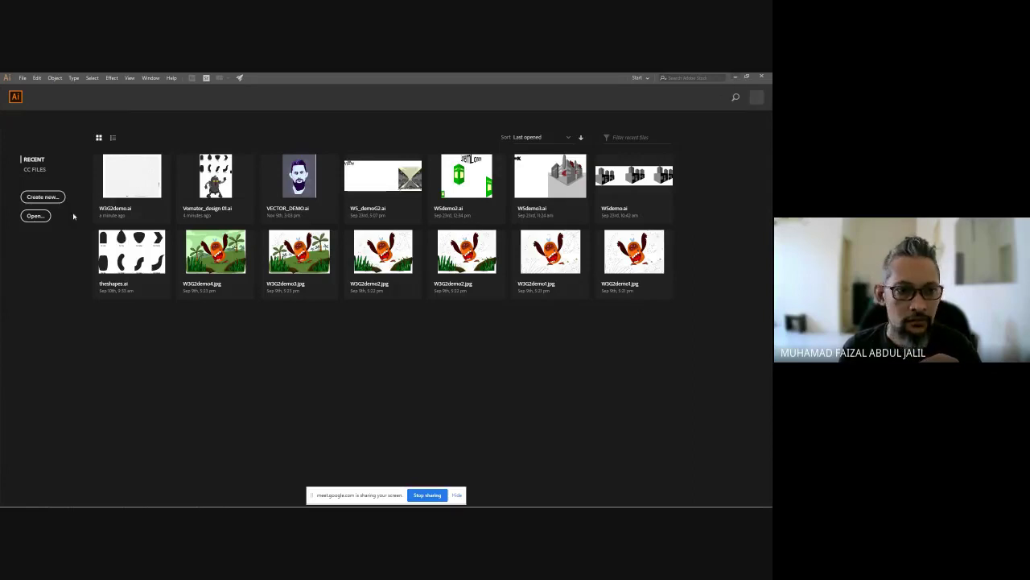
Step: Create a new document from the recent custom 8 x 11 in preset
left_click(42, 196)
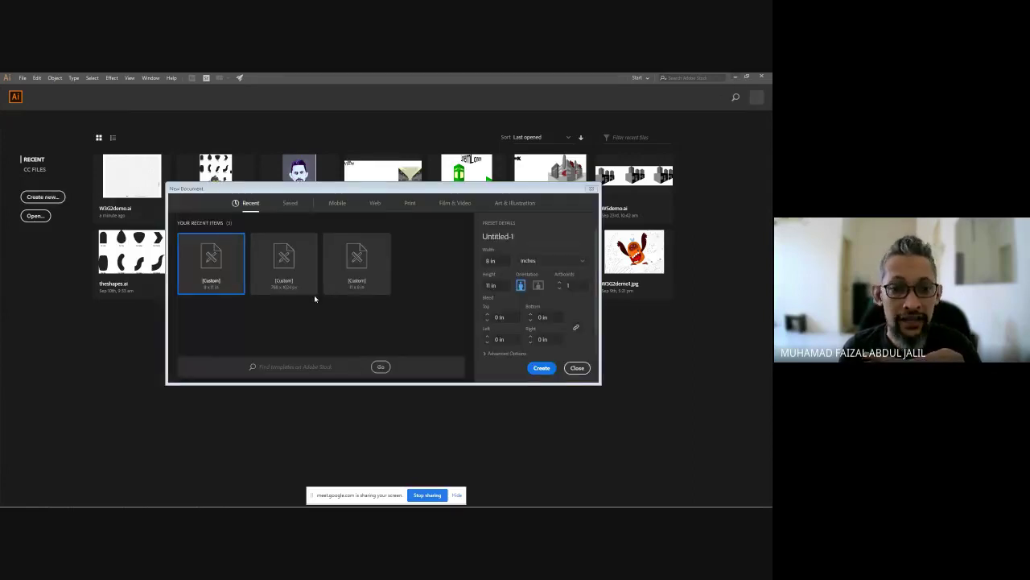
left_click(544, 370)
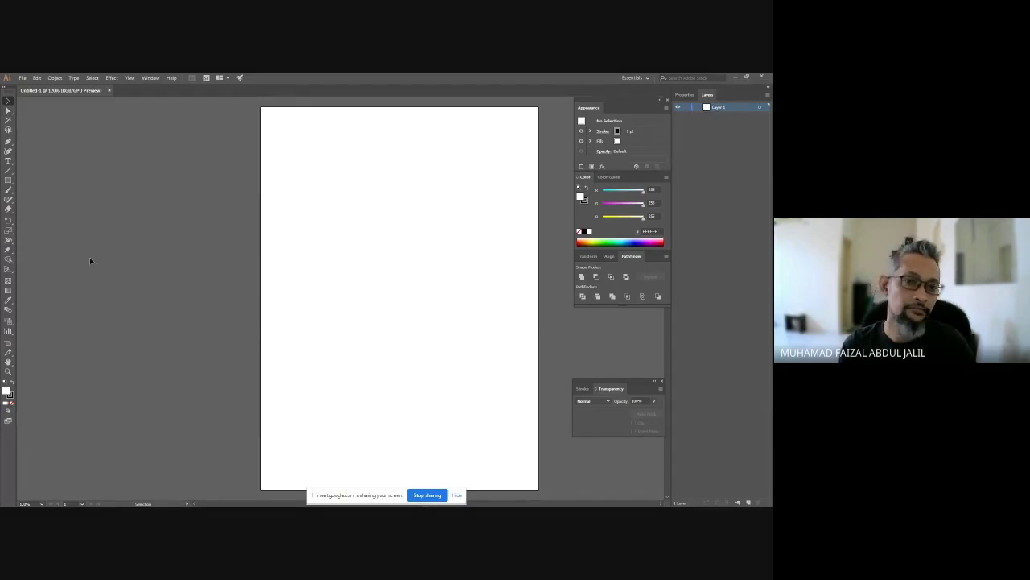
left_click(24, 79)
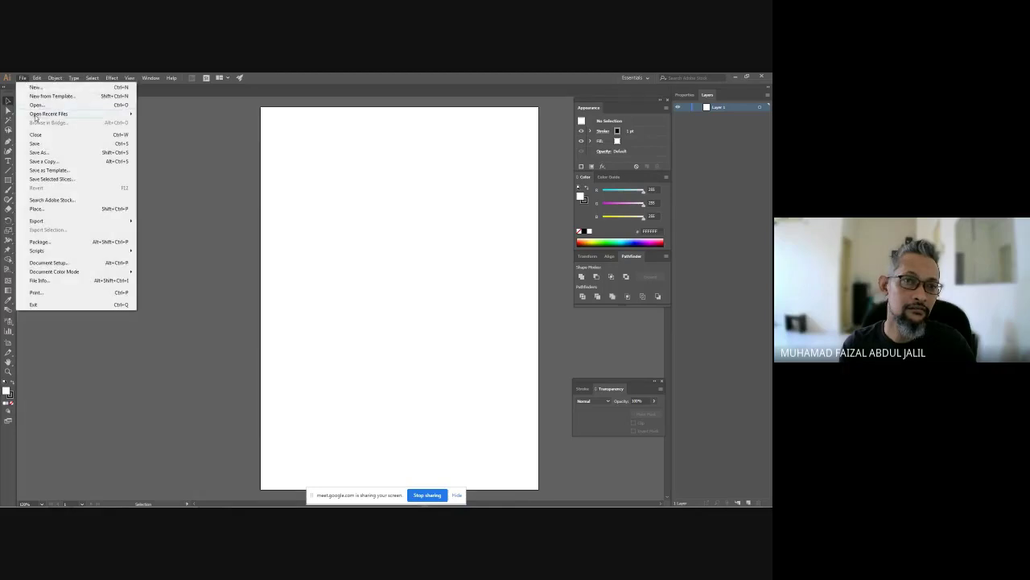
mouse_move(35, 118)
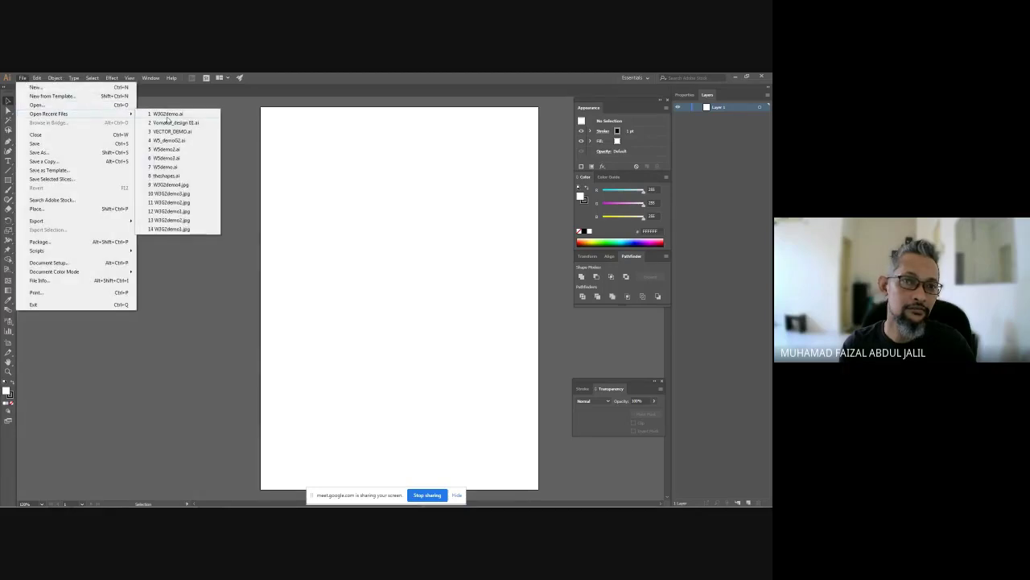
left_click(241, 107)
Step: Switch to the Google Images results in Chrome and search for "vector portraits"
mouse_move(58, 499)
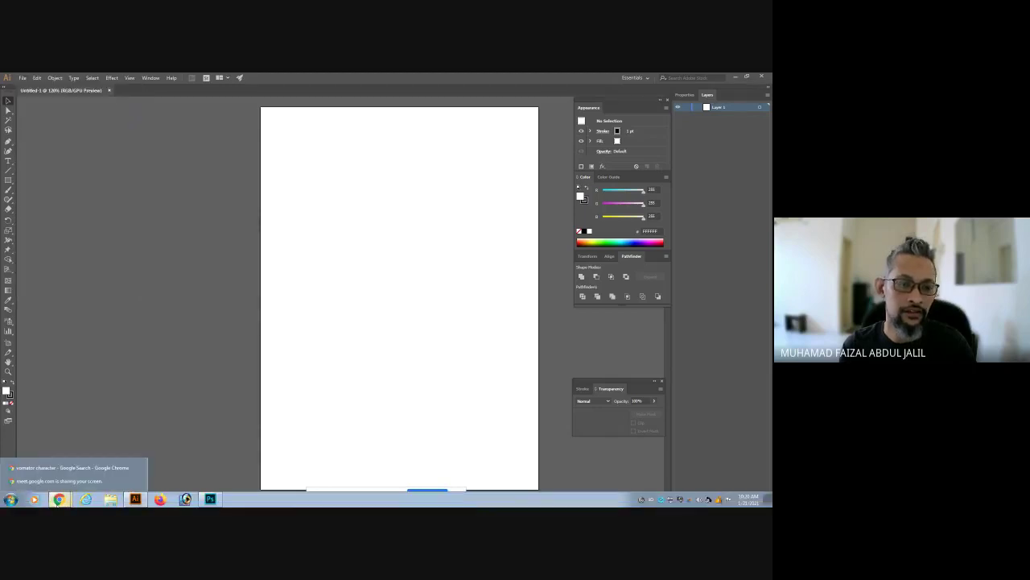
left_click(68, 468)
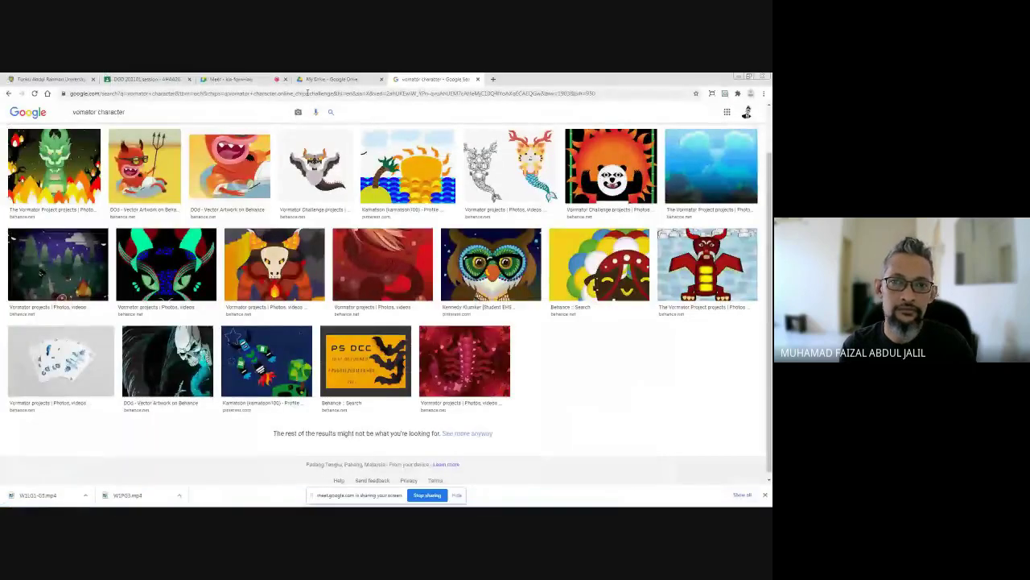
left_click_drag(214, 112, 63, 115)
type("v")
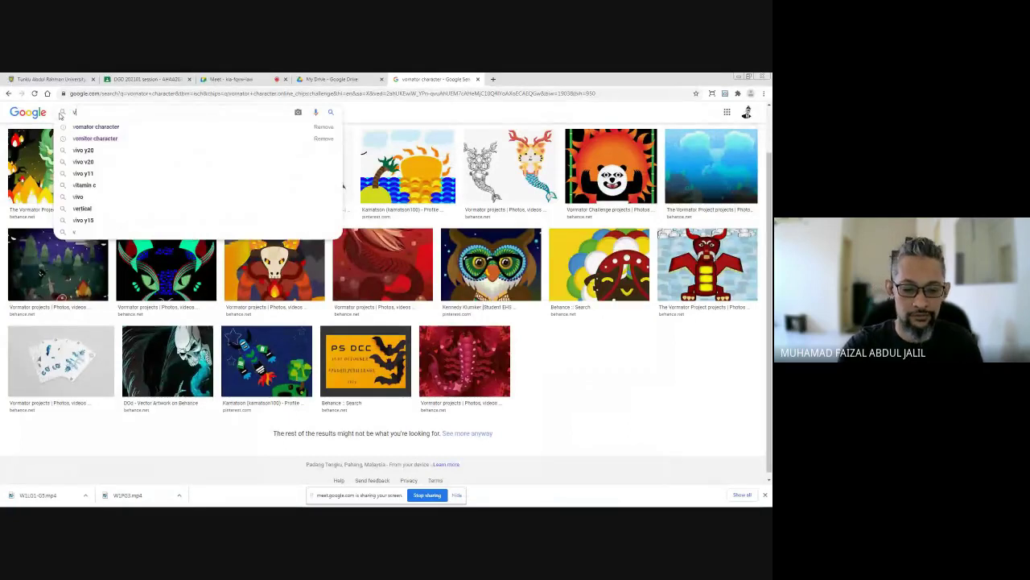
type("ector")
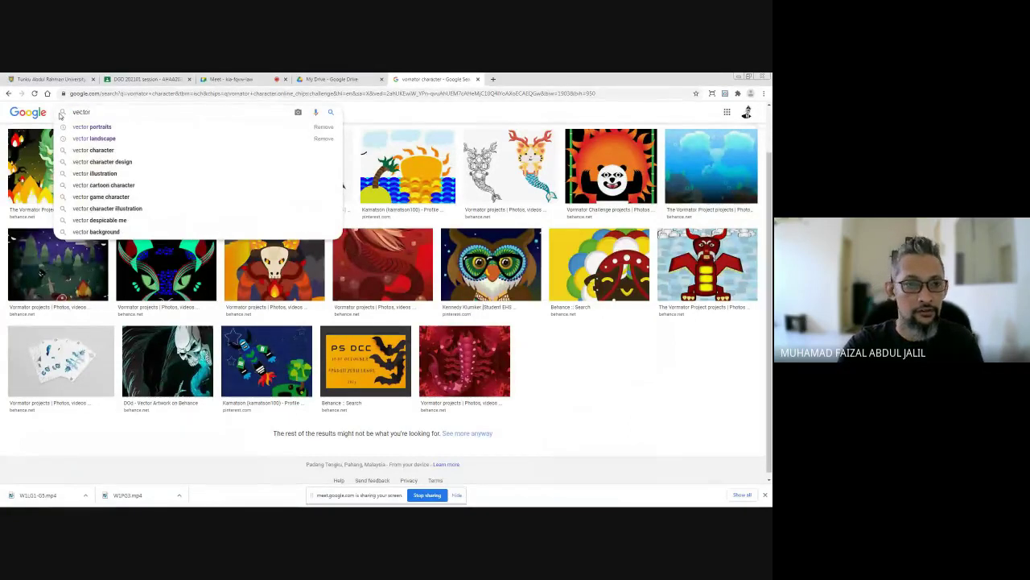
left_click(125, 128)
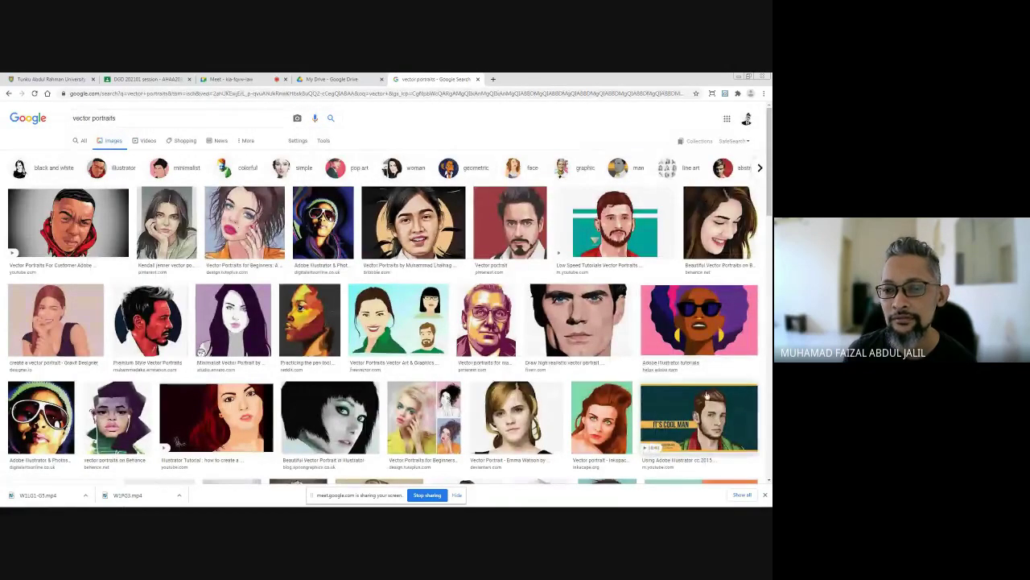
Step: Look through the vector portrait results, preview the smiling man on a yellow background and examine its related images
scroll(696, 401, "down", 4)
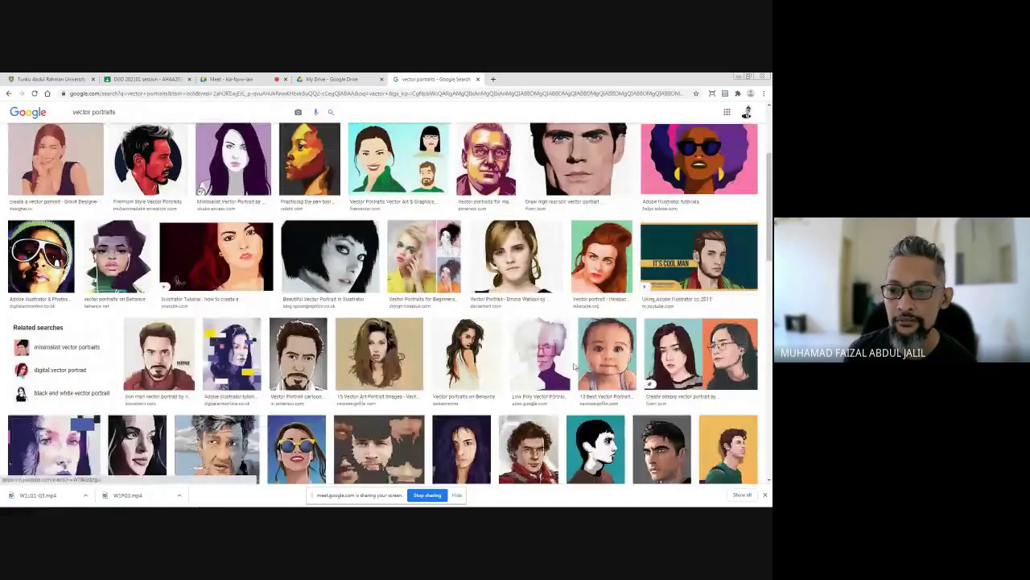
scroll(555, 377, "down", 4)
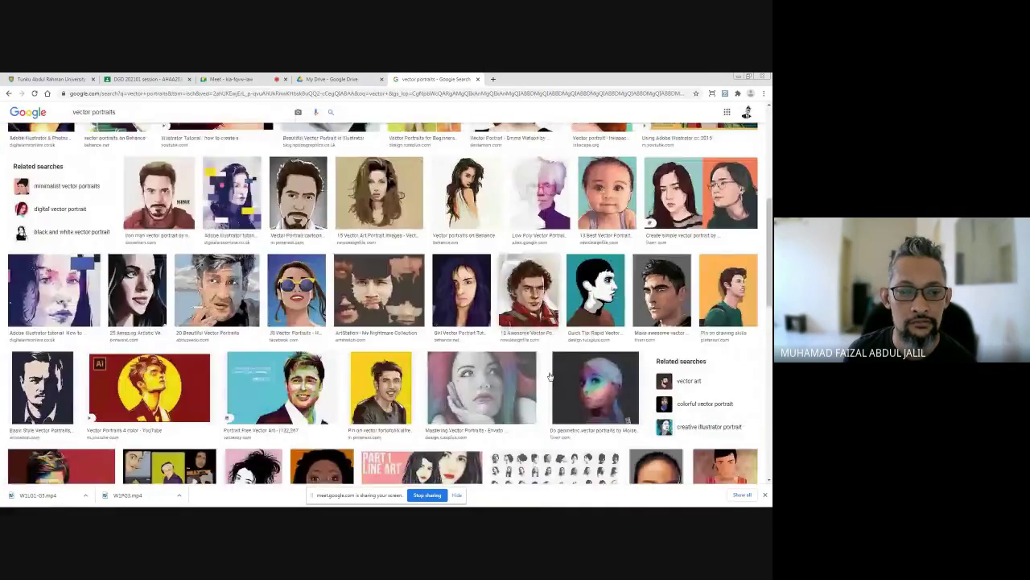
scroll(549, 376, "down", 3)
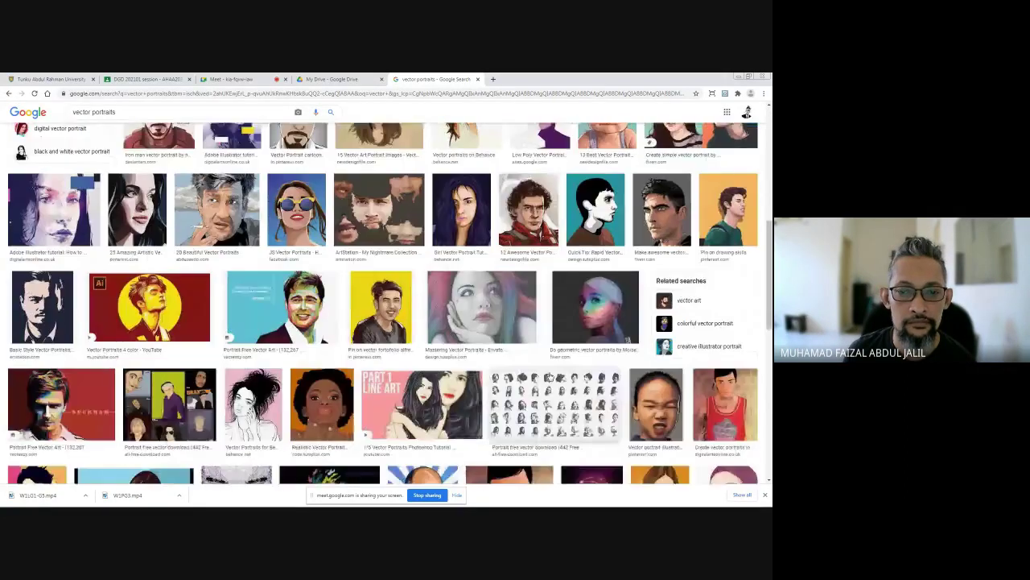
left_click(382, 289)
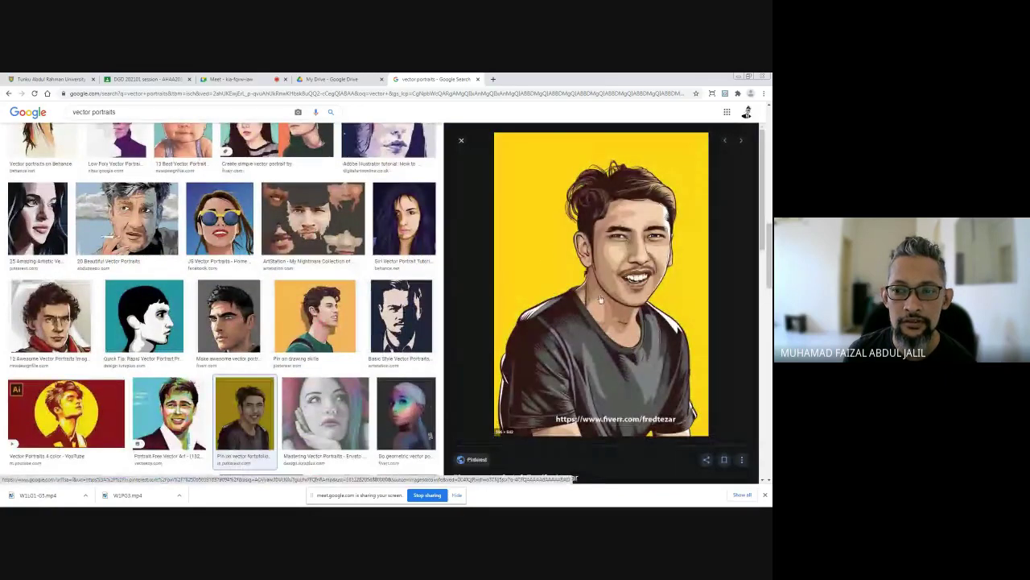
scroll(598, 302, "down", 5)
scroll(595, 302, "down", 4)
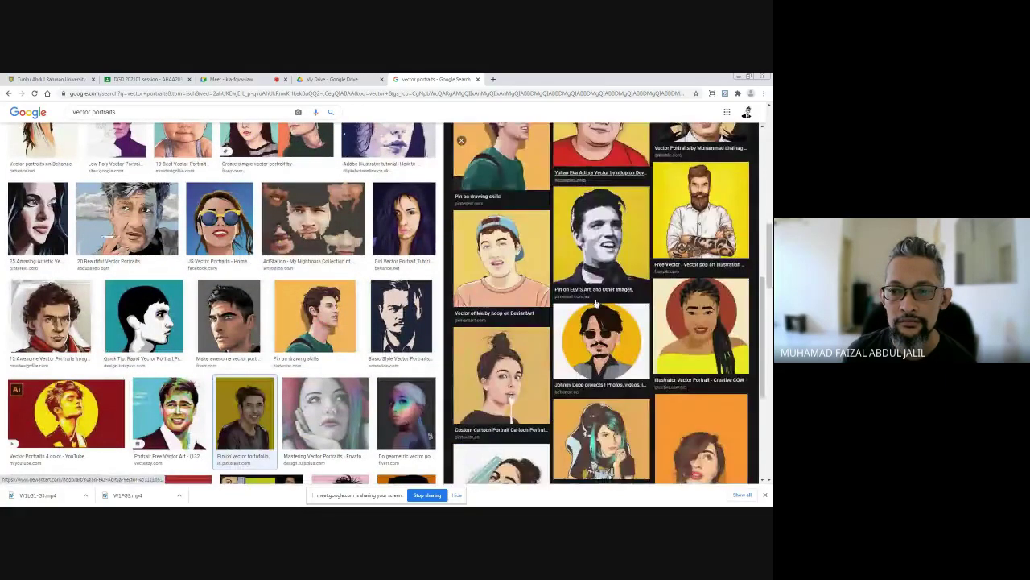
scroll(556, 321, "down", 2)
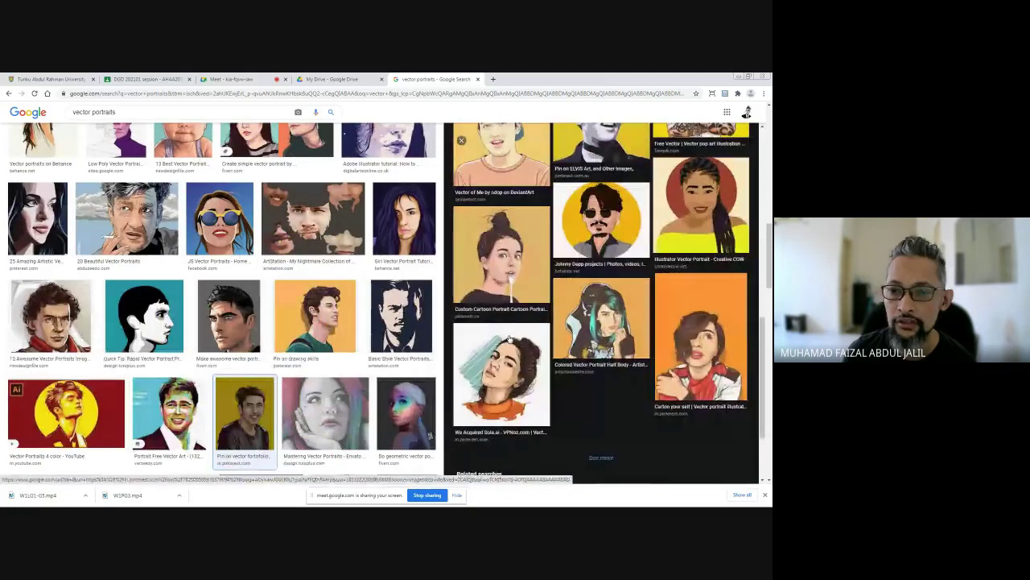
scroll(512, 314, "up", 4)
scroll(512, 314, "up", 5)
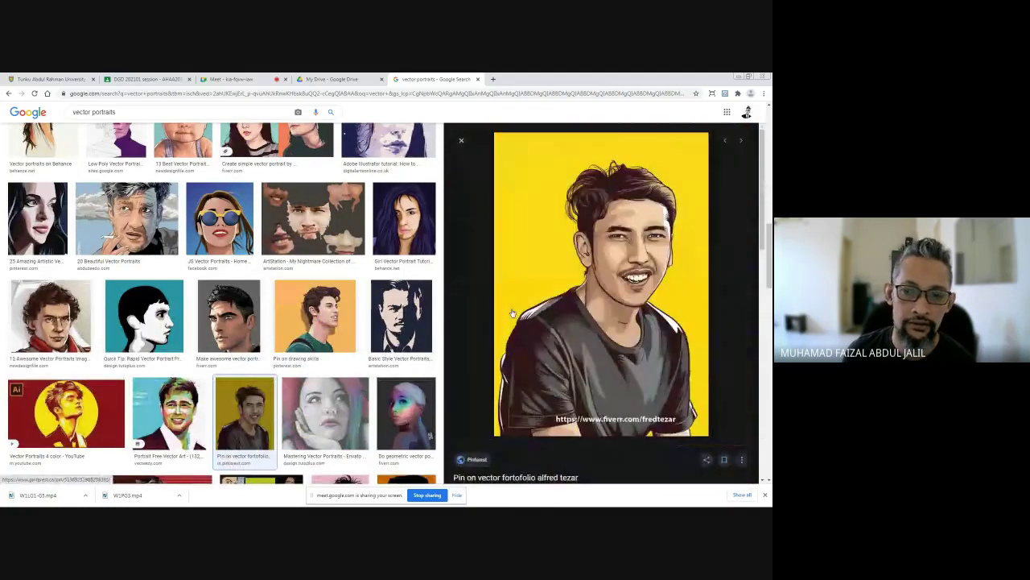
scroll(193, 322, "up", 3)
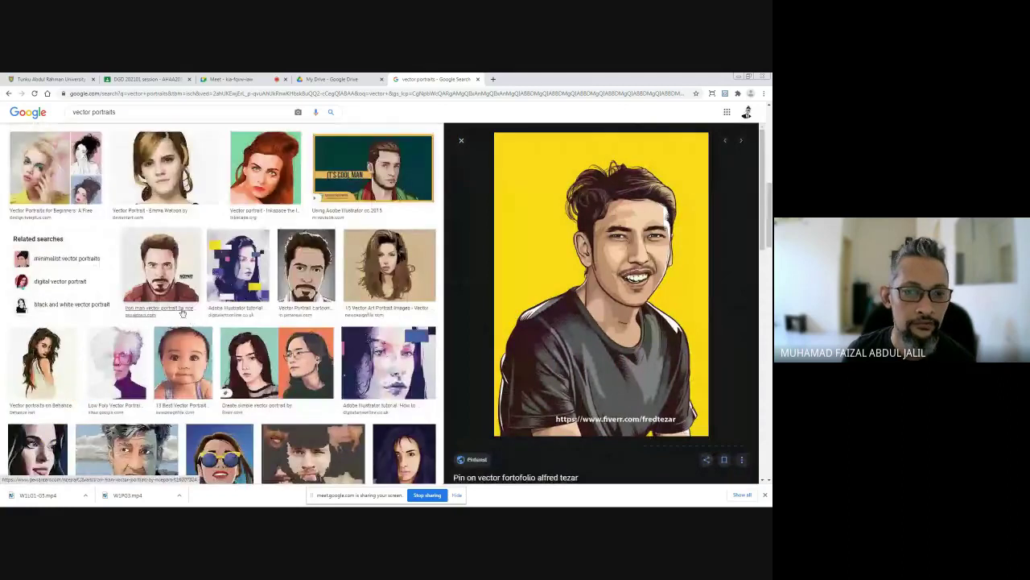
Step: Change the Google Images search to "vector character design"
scroll(183, 313, "up", 5)
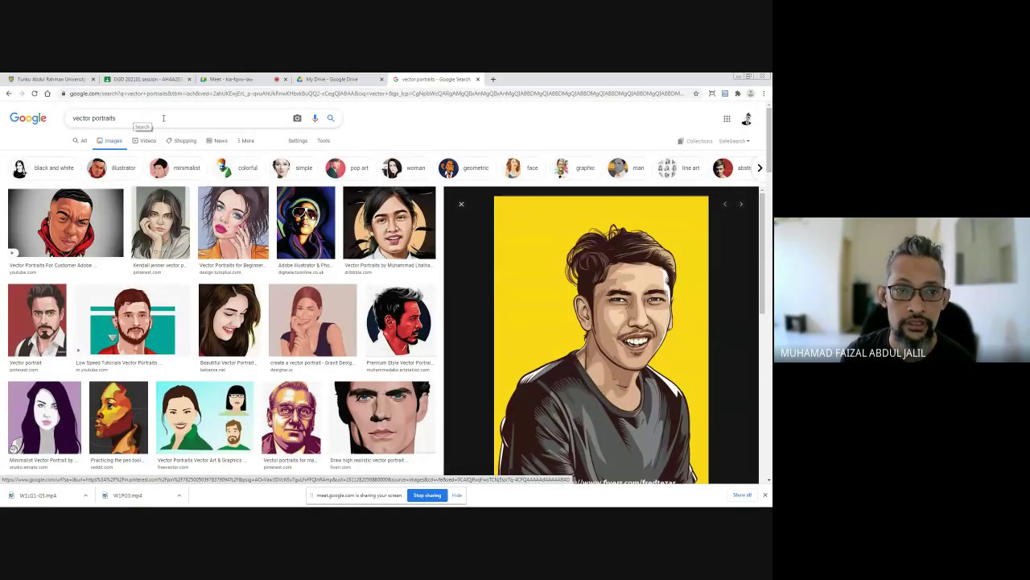
left_click_drag(121, 119, 92, 119)
type("character")
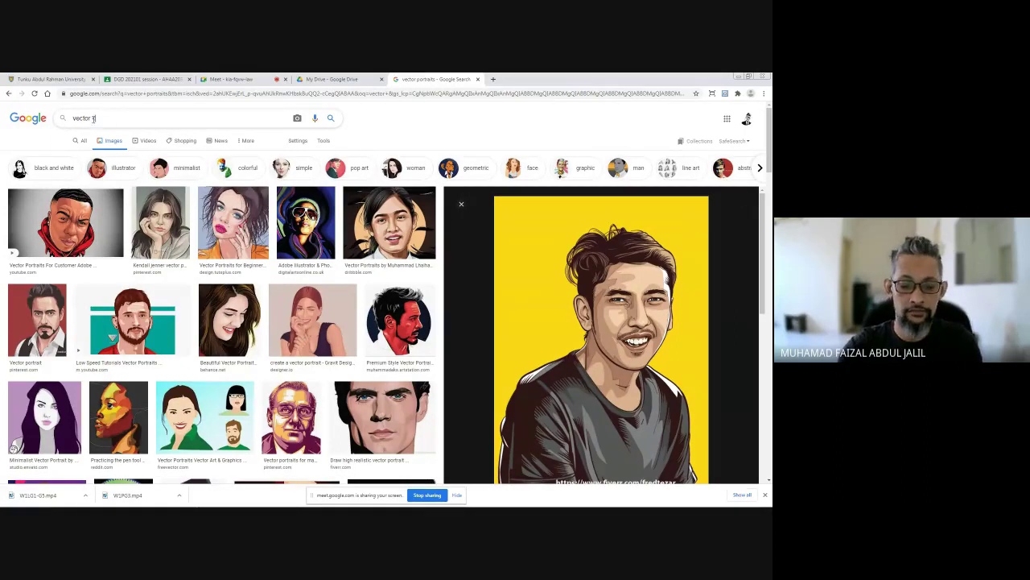
type(" design")
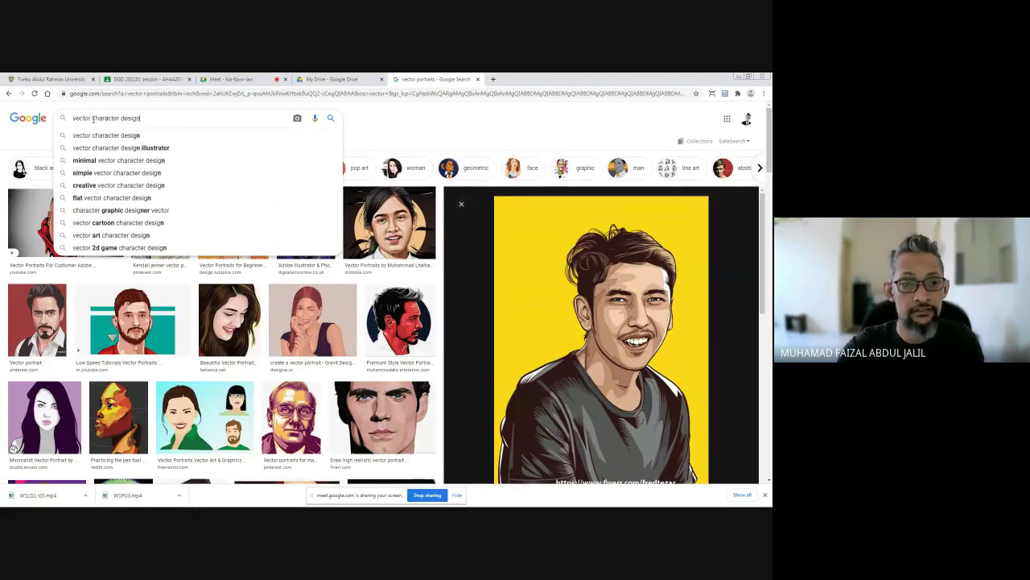
key("Return")
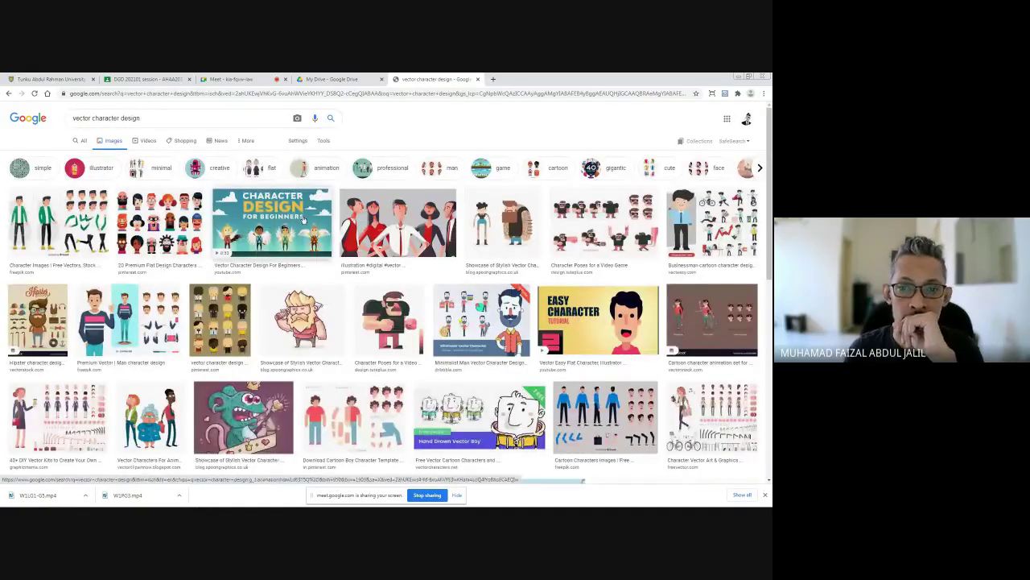
Step: Look through the vector character design results for varied character styles, pose sheets and turnaround references
scroll(303, 218, "down", 5)
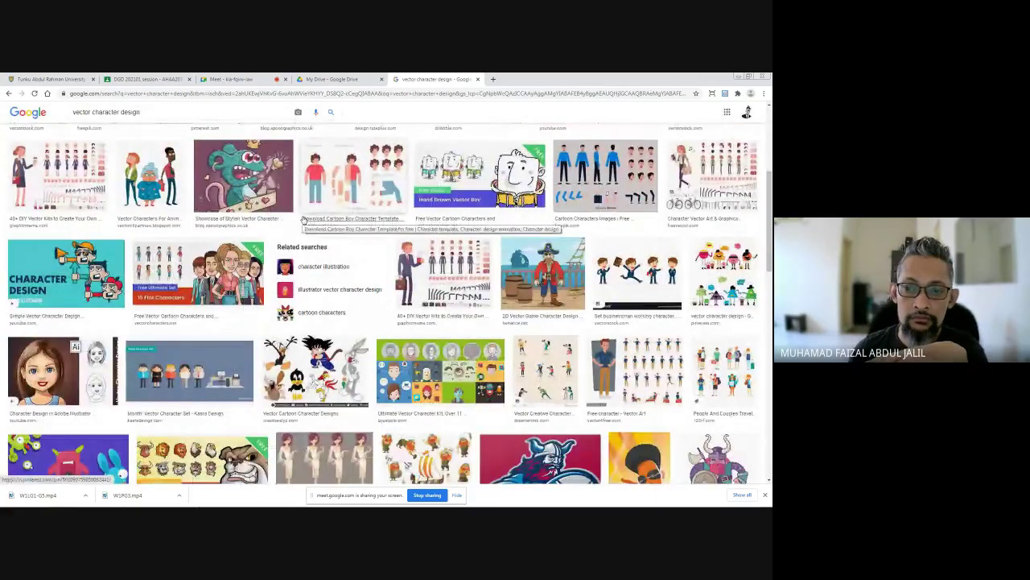
scroll(303, 218, "down", 4)
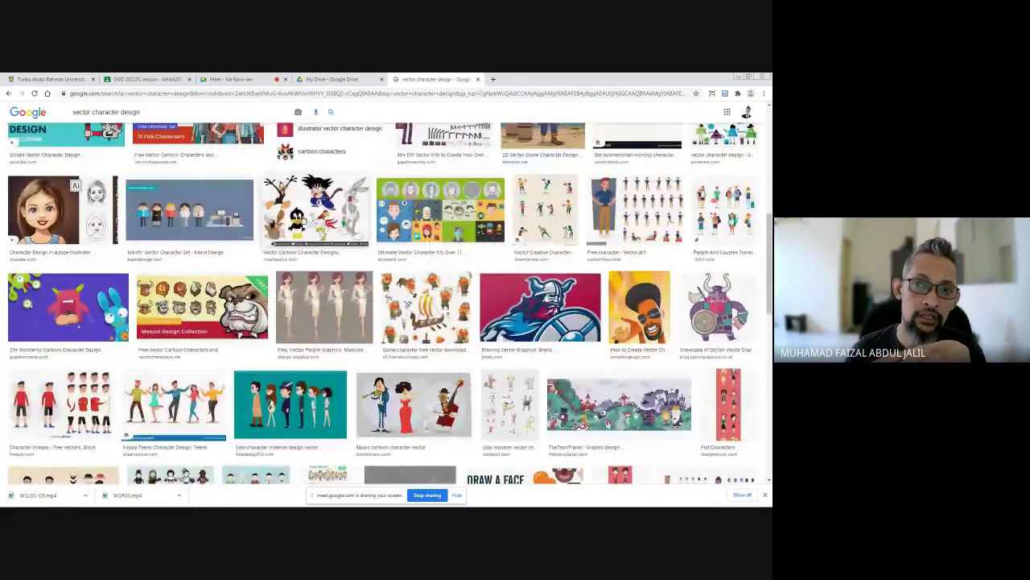
scroll(303, 219, "up", 5)
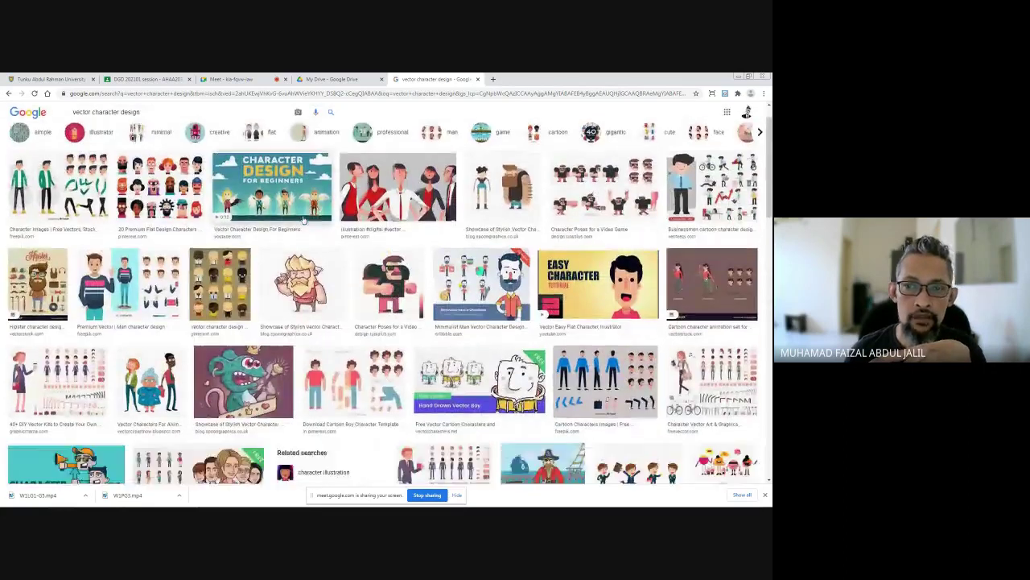
scroll(303, 219, "down", 10)
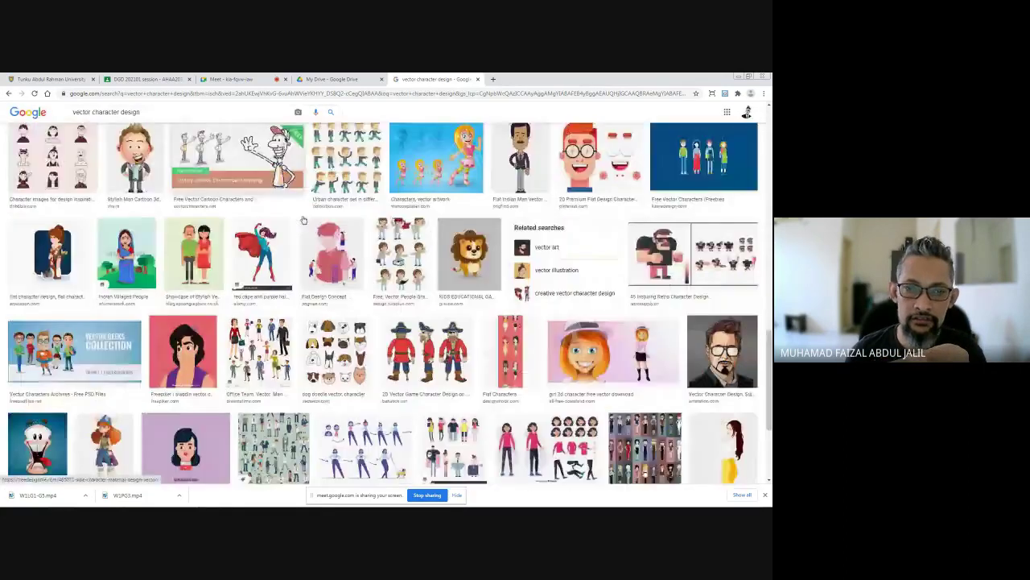
scroll(516, 328, "down", 4)
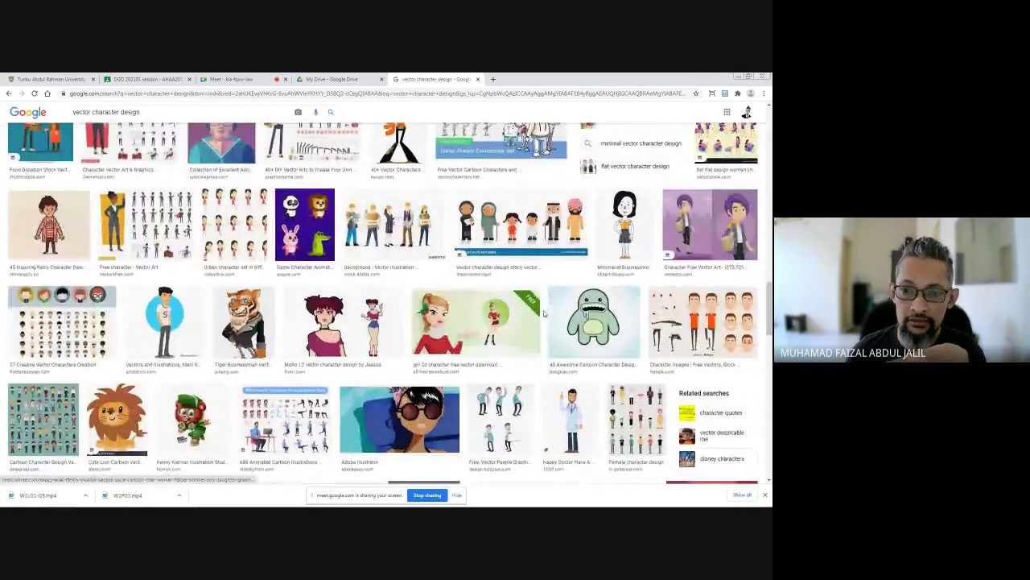
scroll(516, 329, "down", 3)
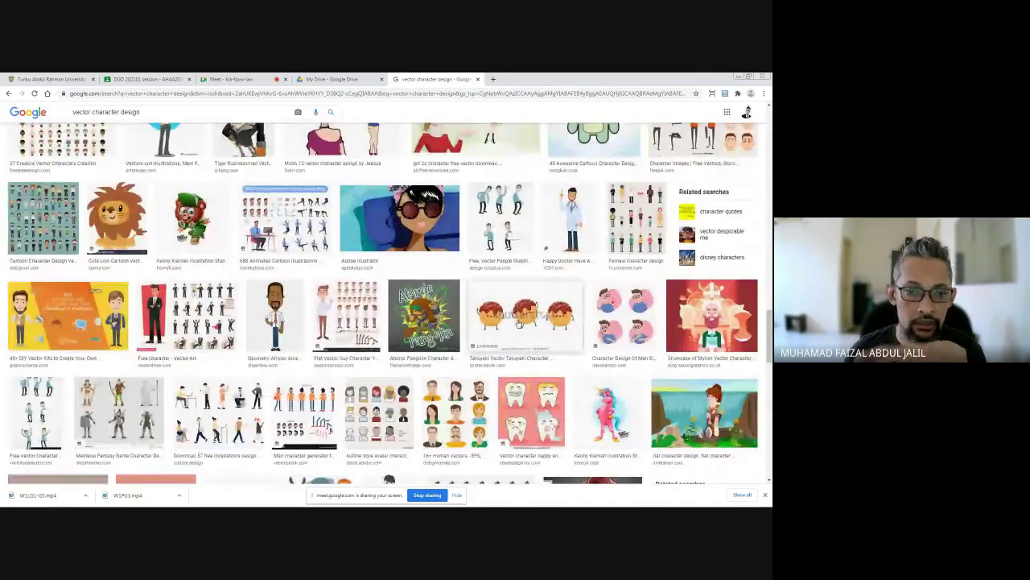
scroll(519, 323, "down", 3)
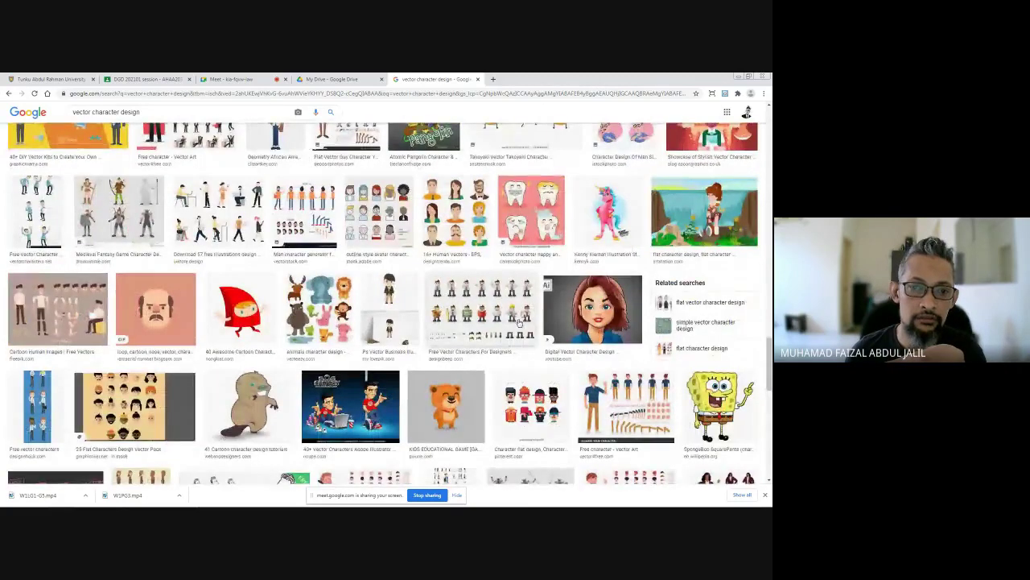
scroll(519, 322, "down", 5)
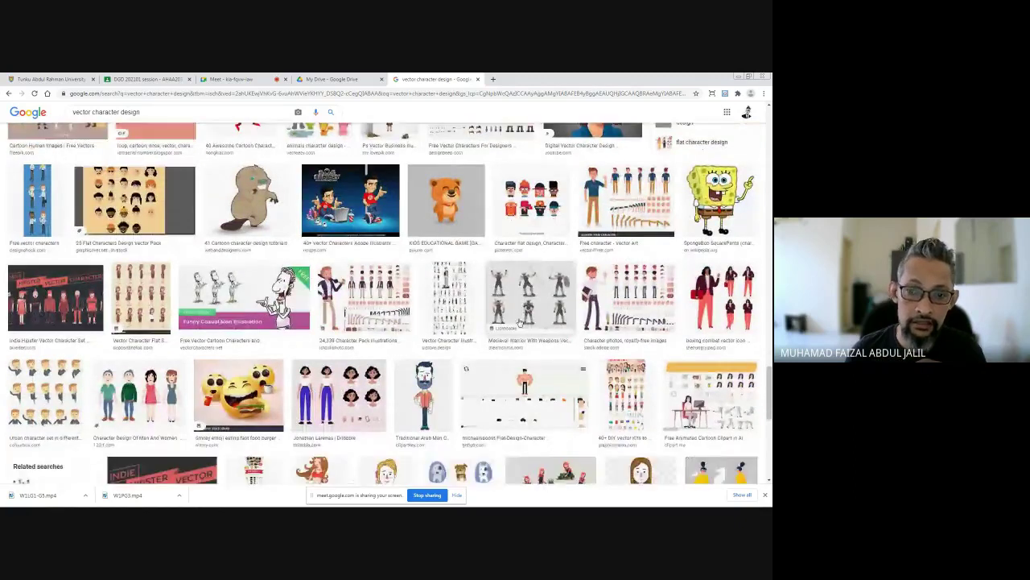
scroll(520, 322, "down", 2)
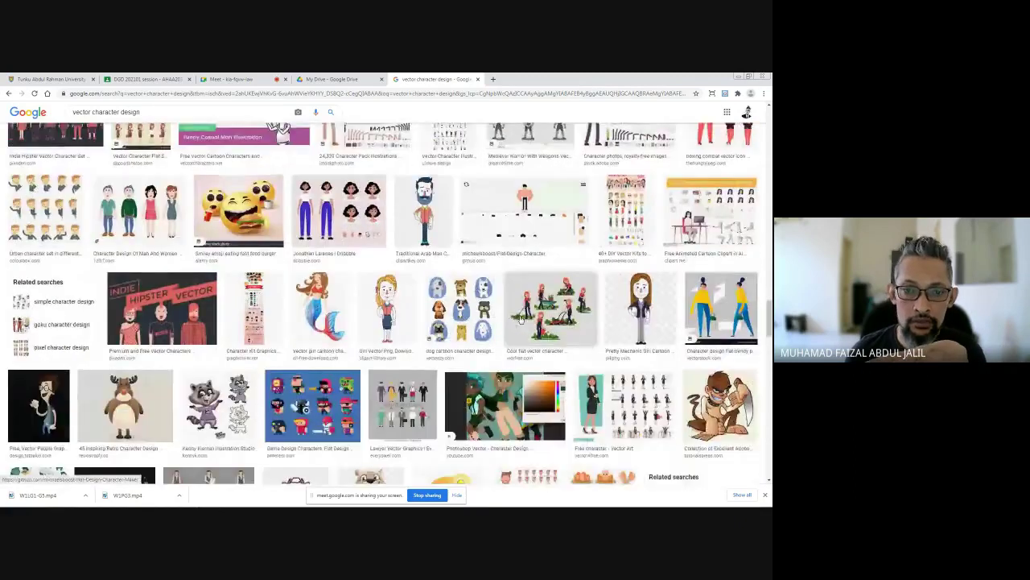
scroll(520, 319, "down", 2)
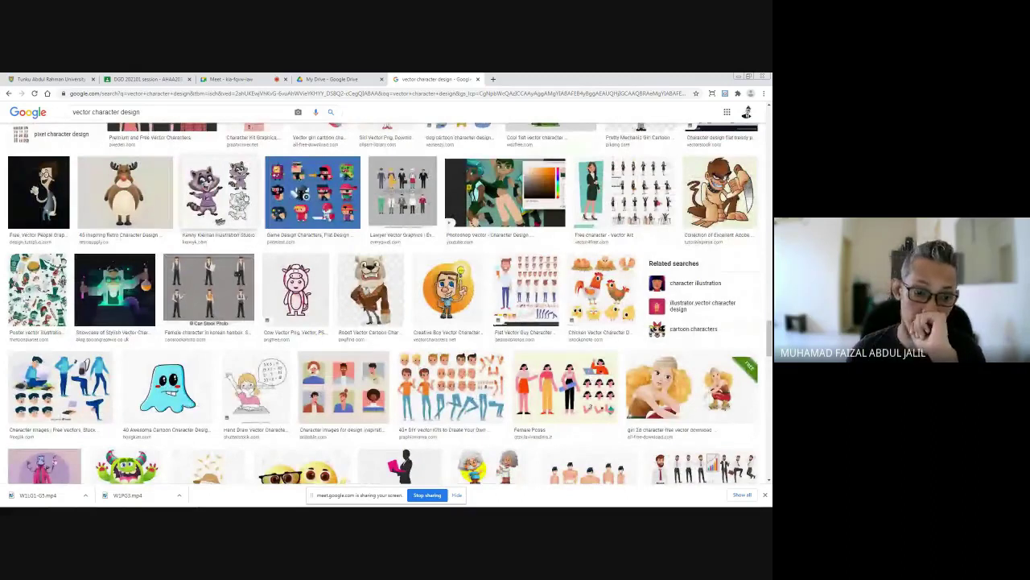
scroll(263, 210, "down", 4)
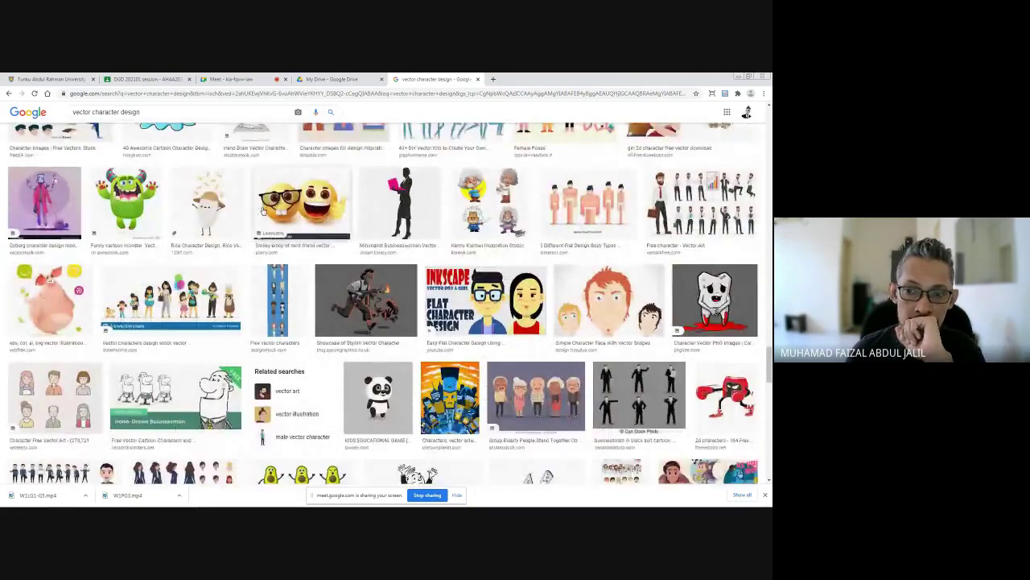
scroll(262, 211, "down", 4)
scroll(263, 210, "up", 2)
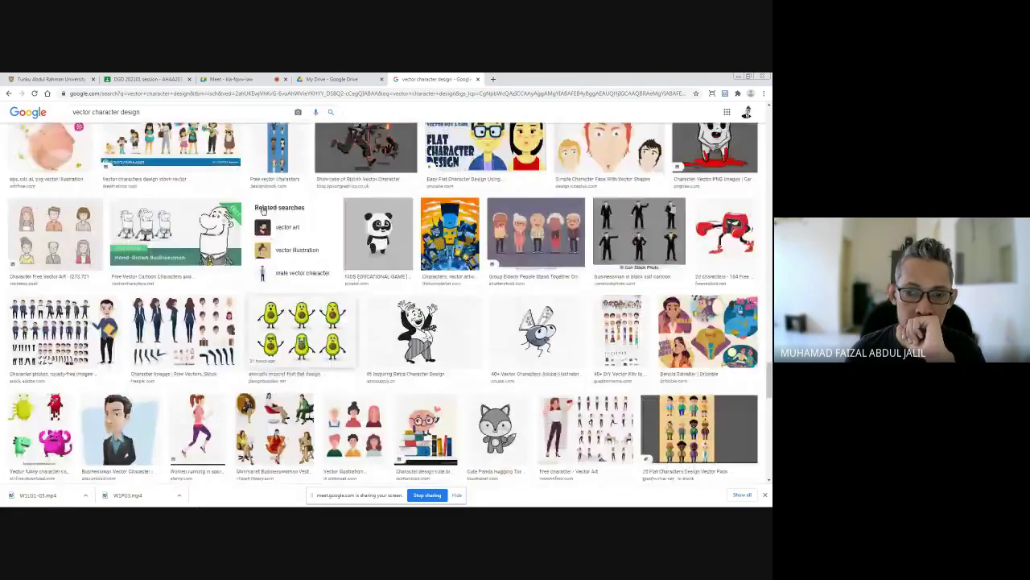
scroll(262, 210, "down", 2)
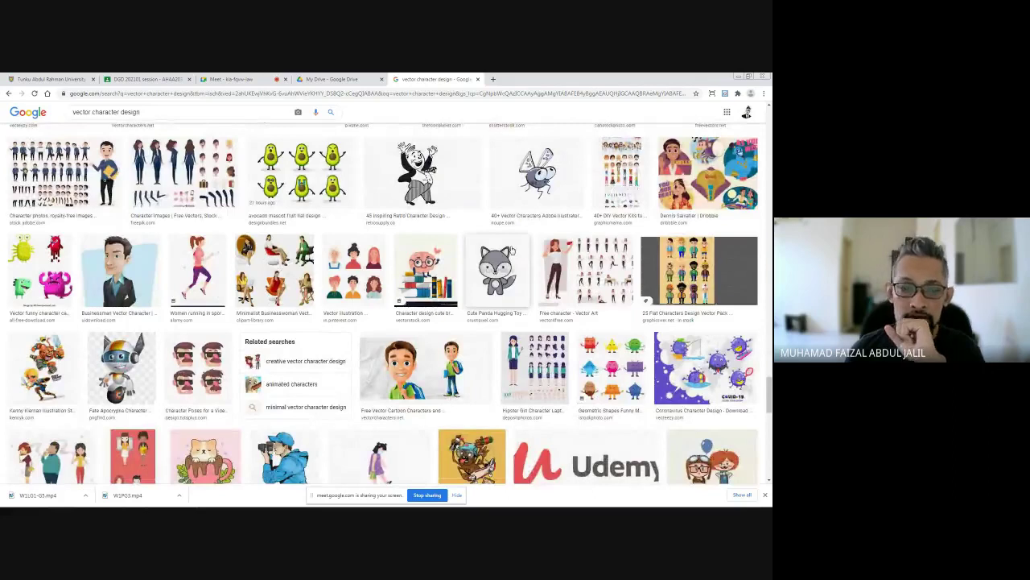
scroll(511, 251, "down", 5)
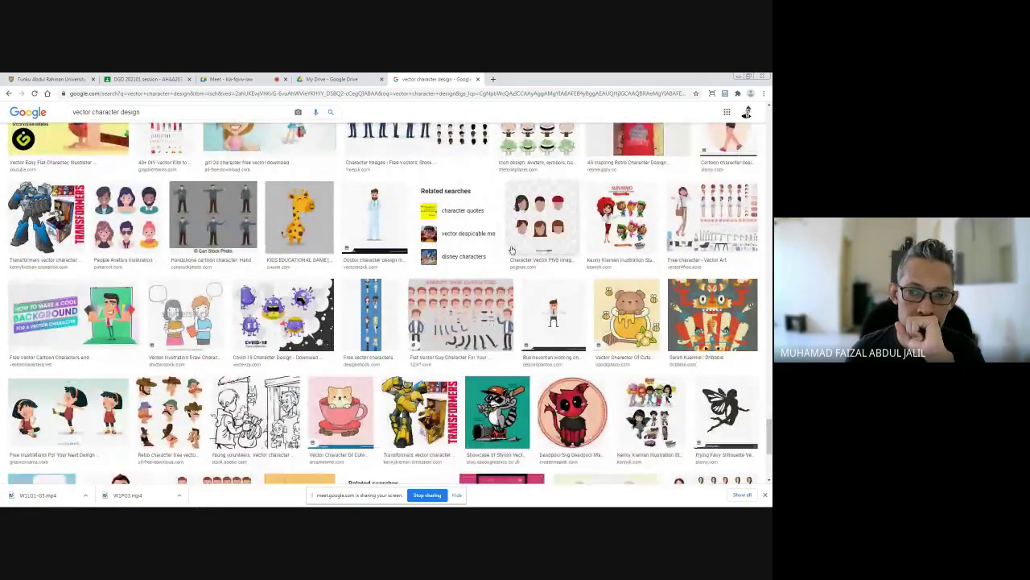
scroll(512, 250, "down", 1)
scroll(510, 250, "down", 4)
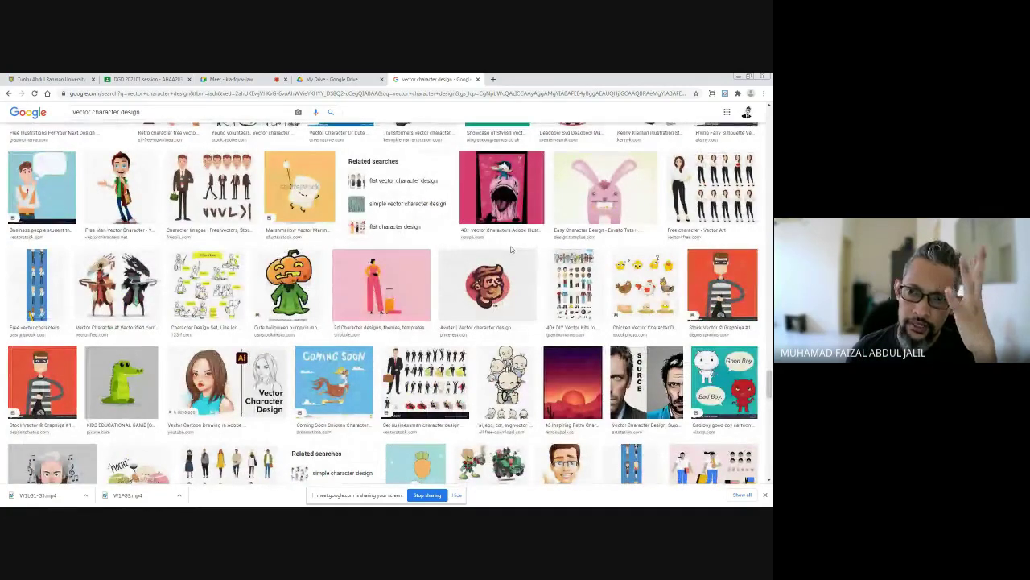
scroll(510, 250, "down", 4)
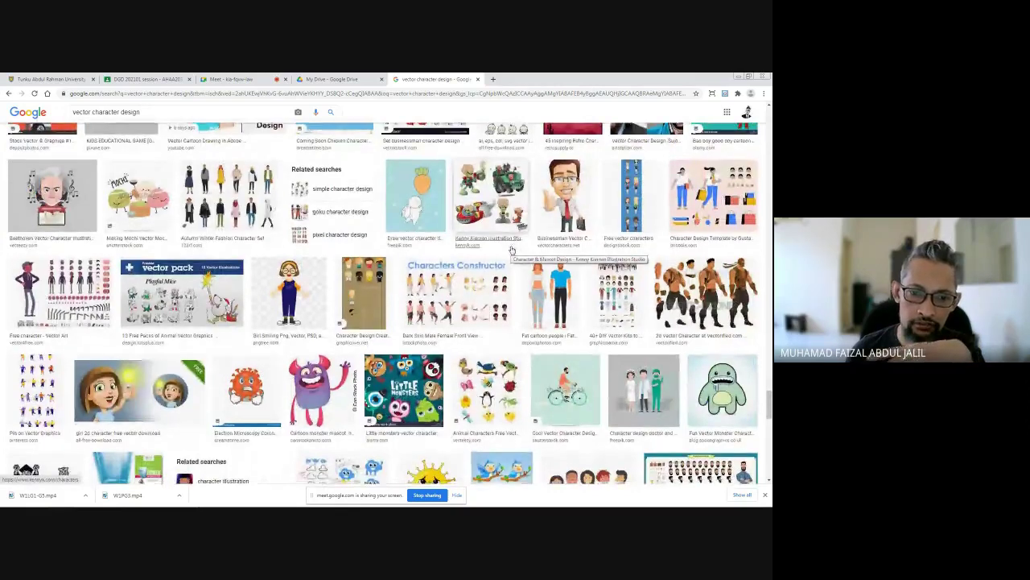
scroll(511, 250, "down", 3)
scroll(334, 246, "up", 2)
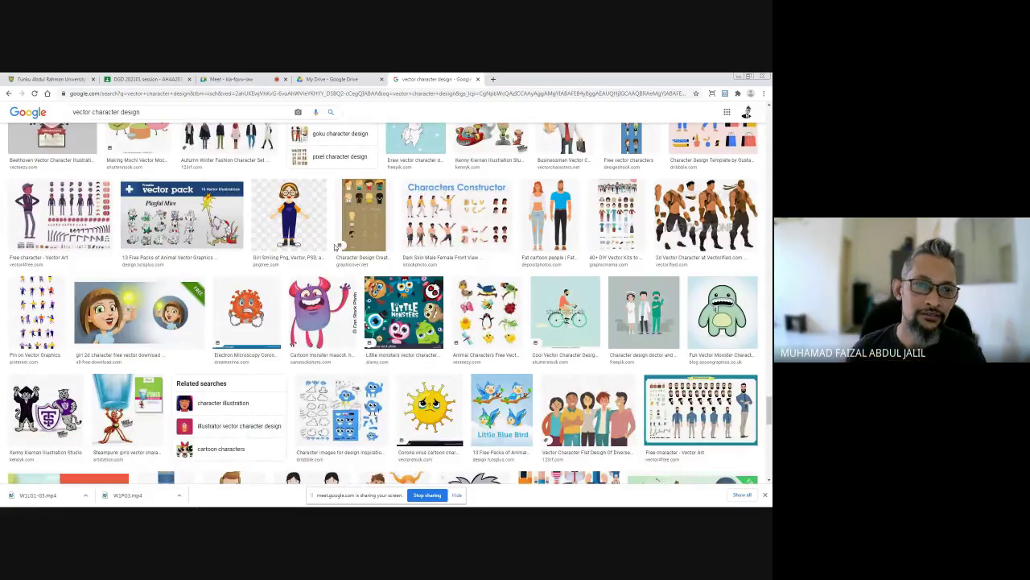
scroll(334, 243, "down", 1)
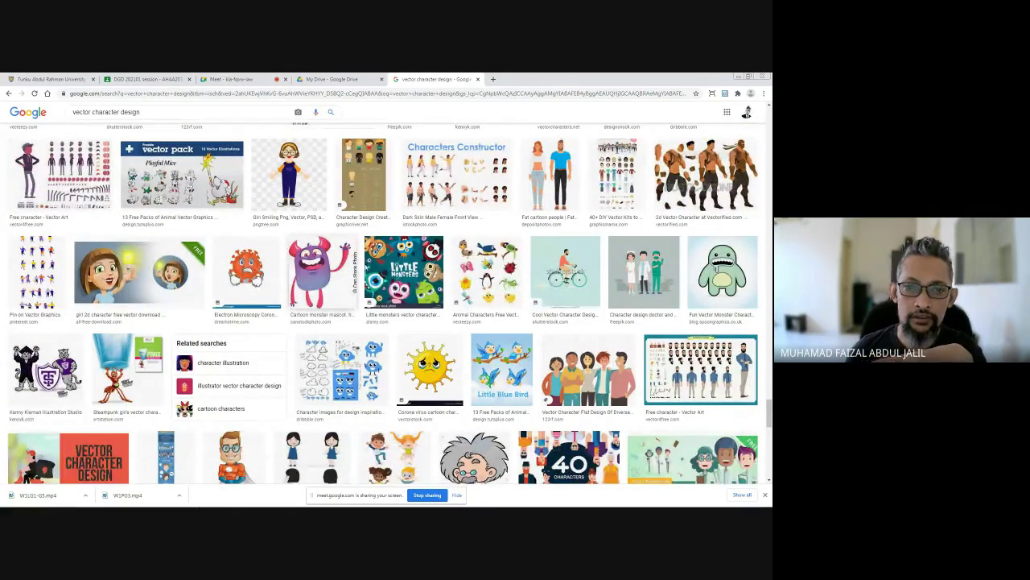
scroll(396, 260, "down", 3)
scroll(396, 260, "down", 2)
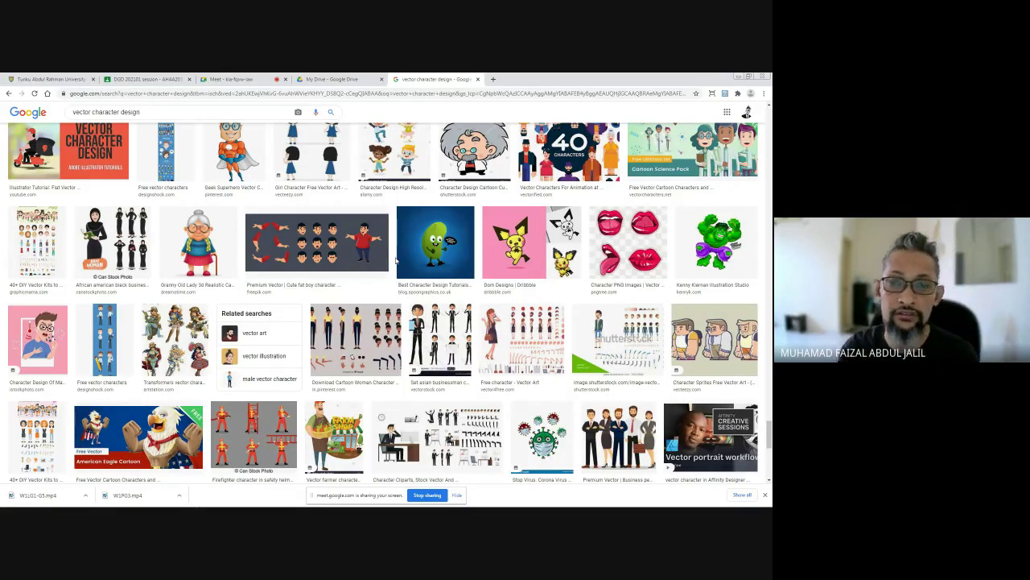
scroll(588, 236, "down", 5)
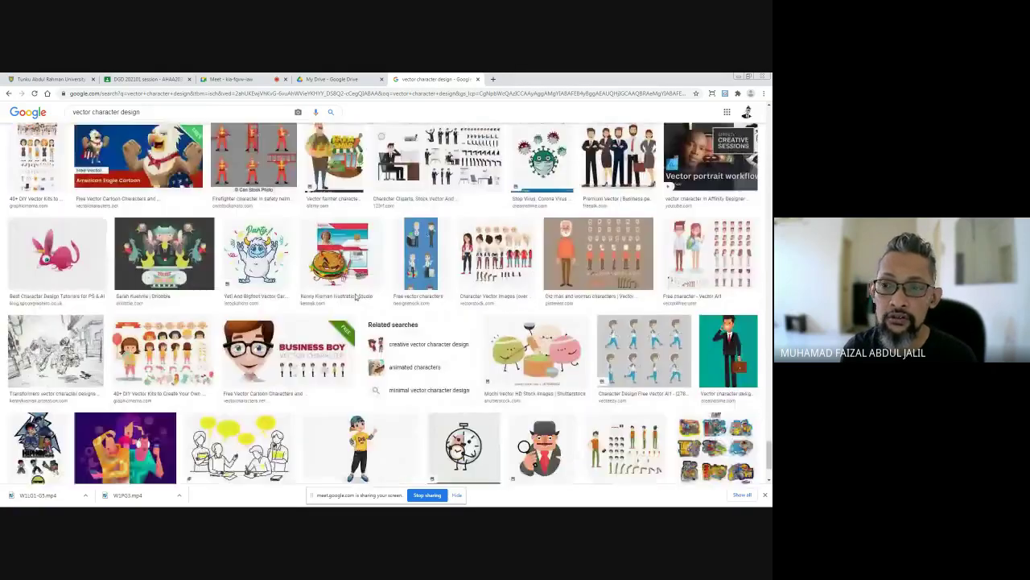
scroll(355, 297, "down", 1)
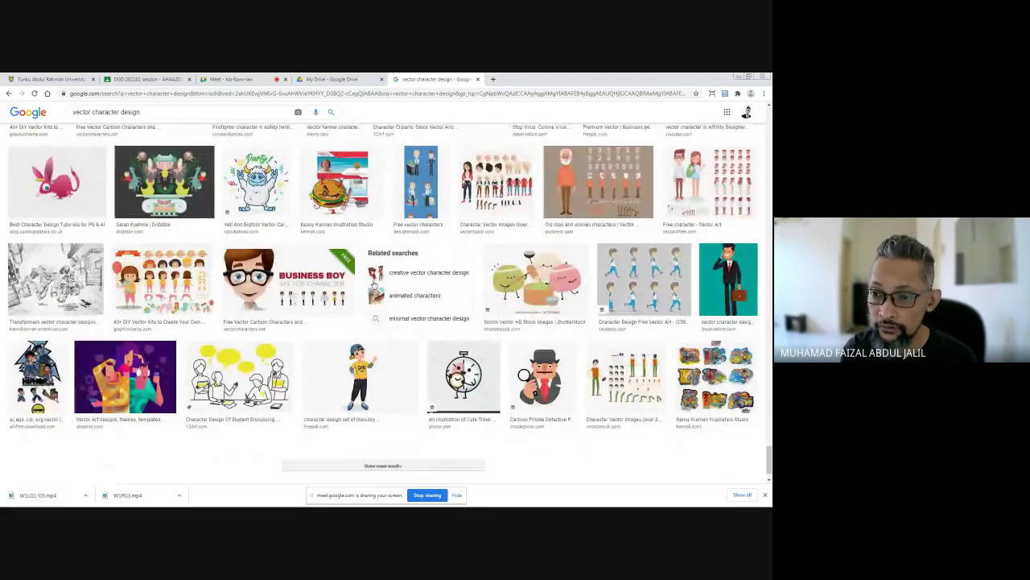
Step: Preview the couple character sheet, open the red-haired girl turnaround from its related images and examine similar turnarounds
left_click(720, 171)
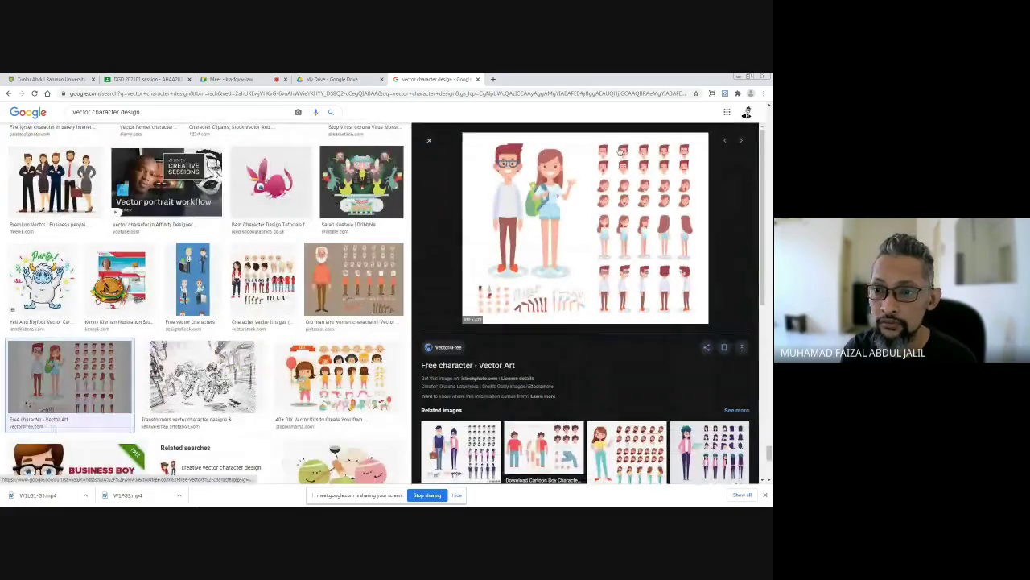
scroll(584, 314, "down", 3)
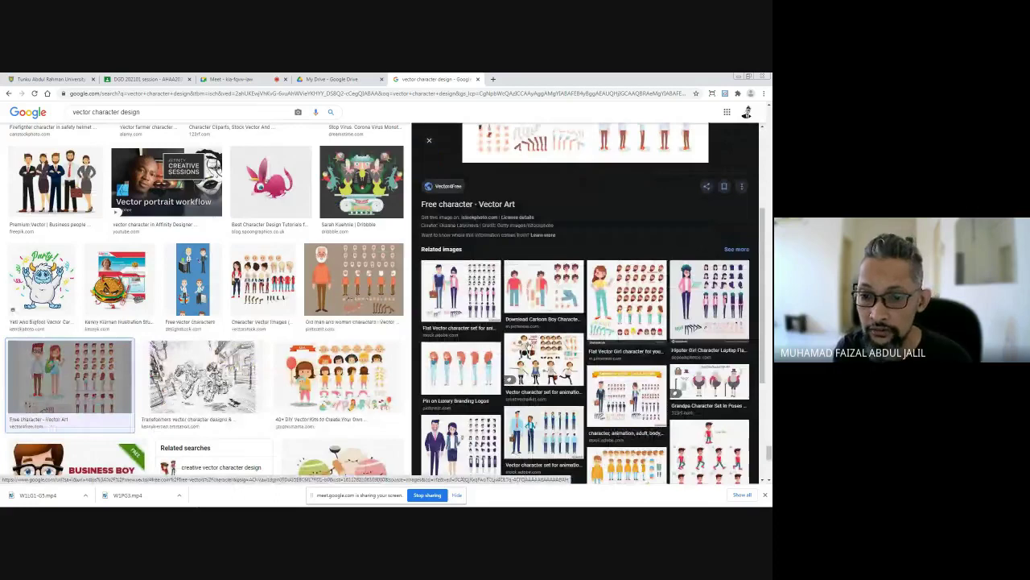
left_click(464, 369)
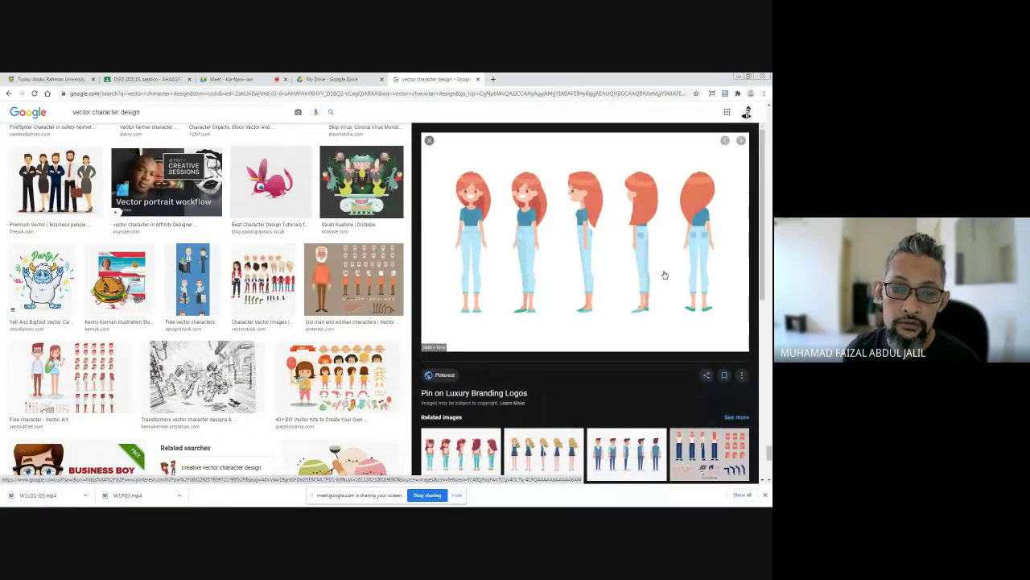
scroll(665, 276, "down", 2)
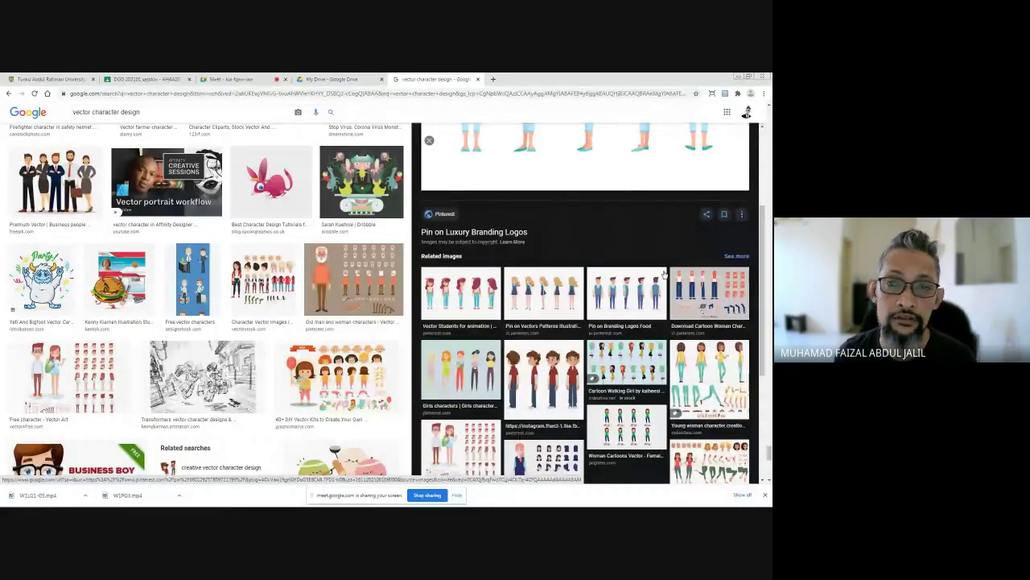
Step: Check the Google Meet call, return to the image results and bring the red-haired girl turnaround back into view
left_click(233, 79)
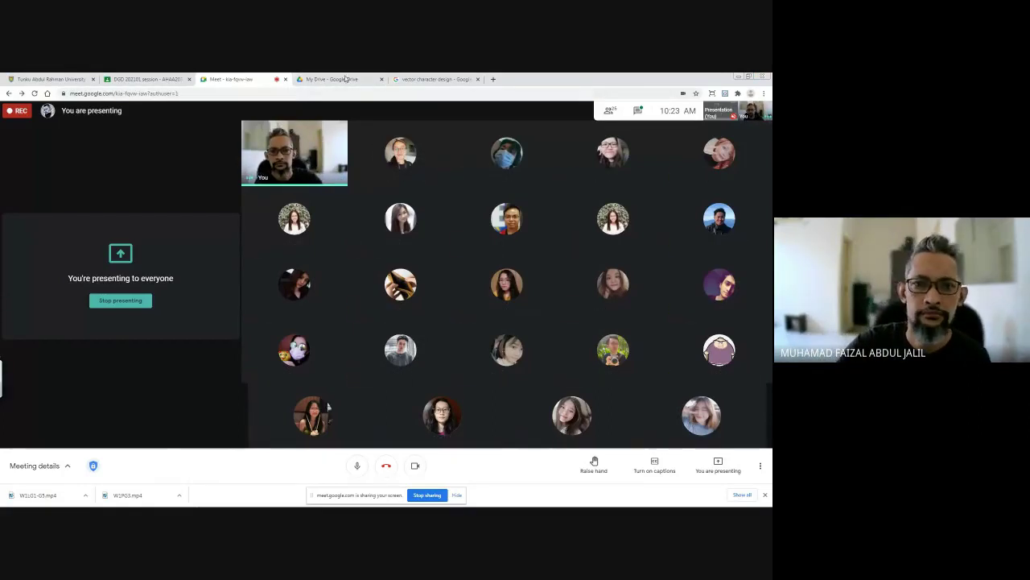
left_click(434, 79)
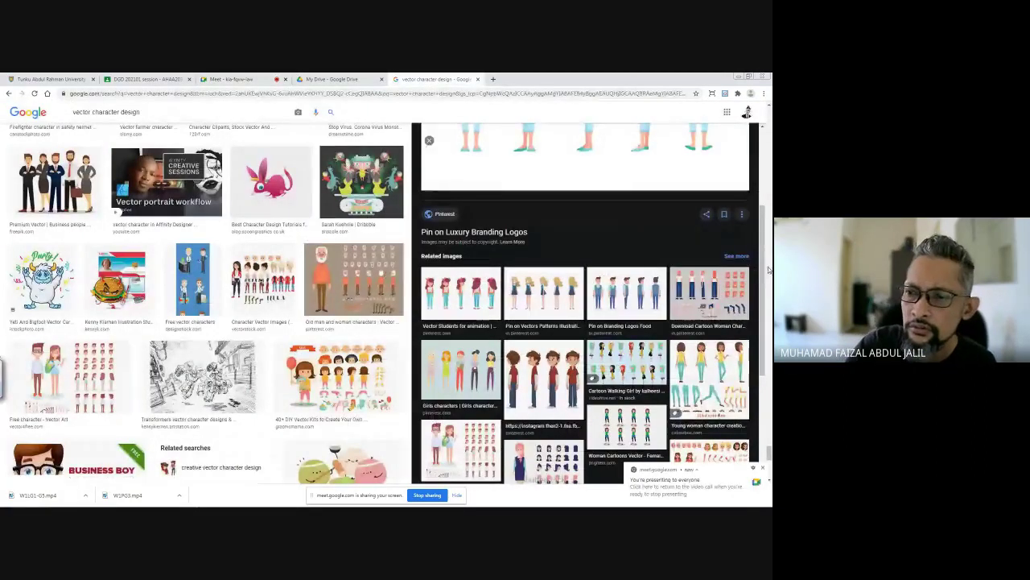
left_click_drag(767, 270, 764, 186)
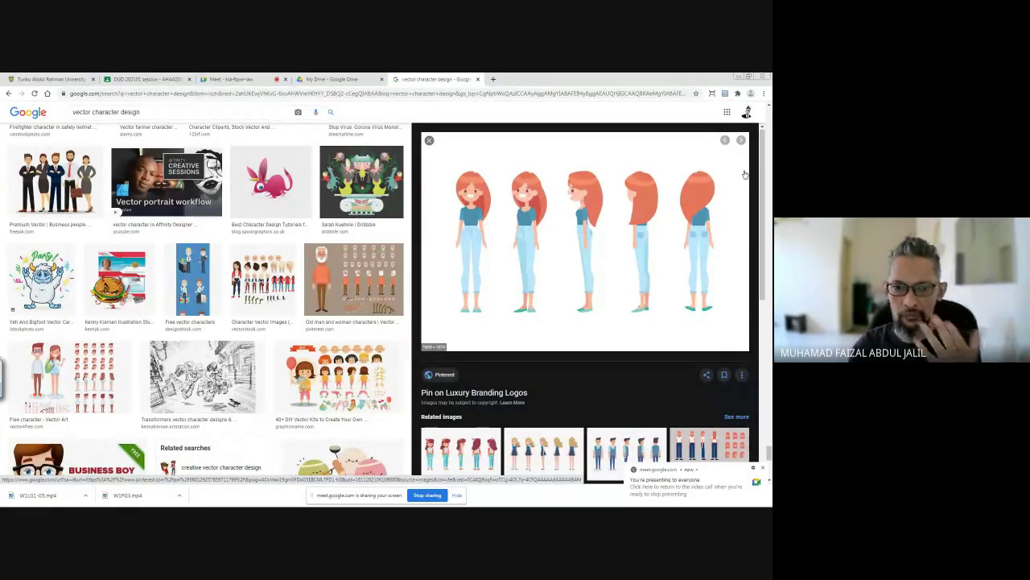
Step: Save the red-haired girl turnaround image as chref1 in the Week1 folder and close its preview
right_click(592, 219)
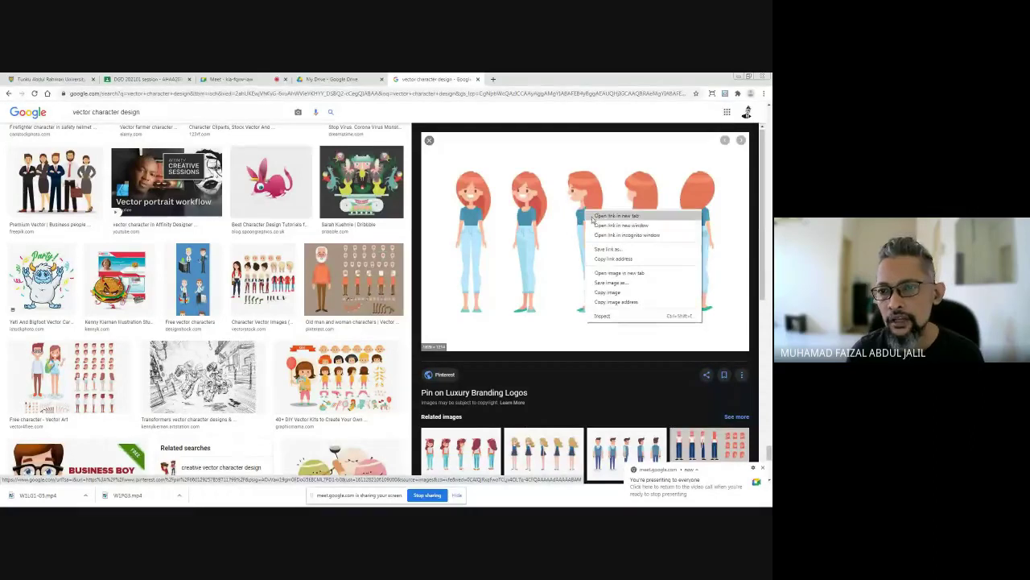
left_click(612, 284)
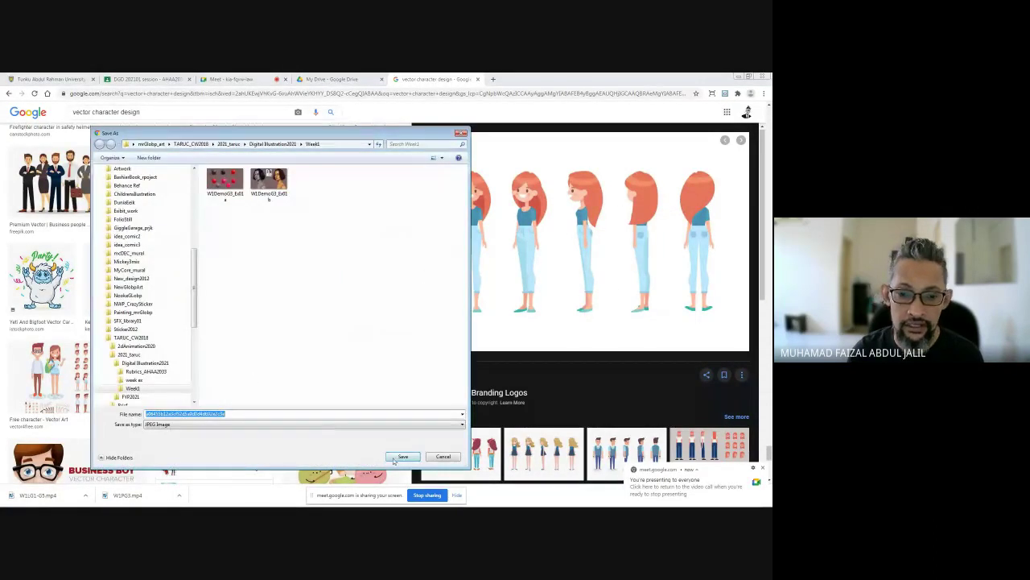
type("charef1")
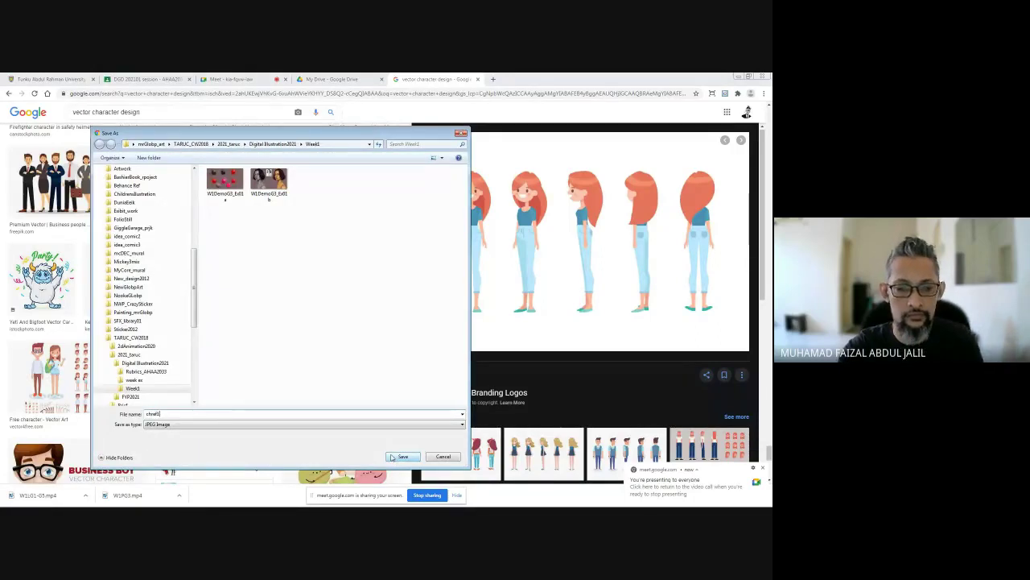
left_click(394, 456)
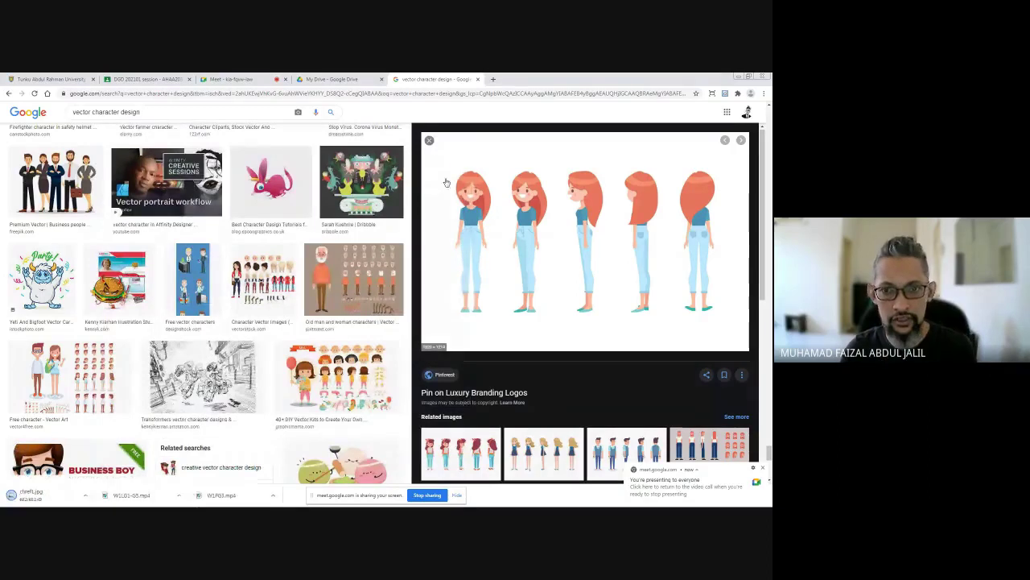
left_click(430, 141)
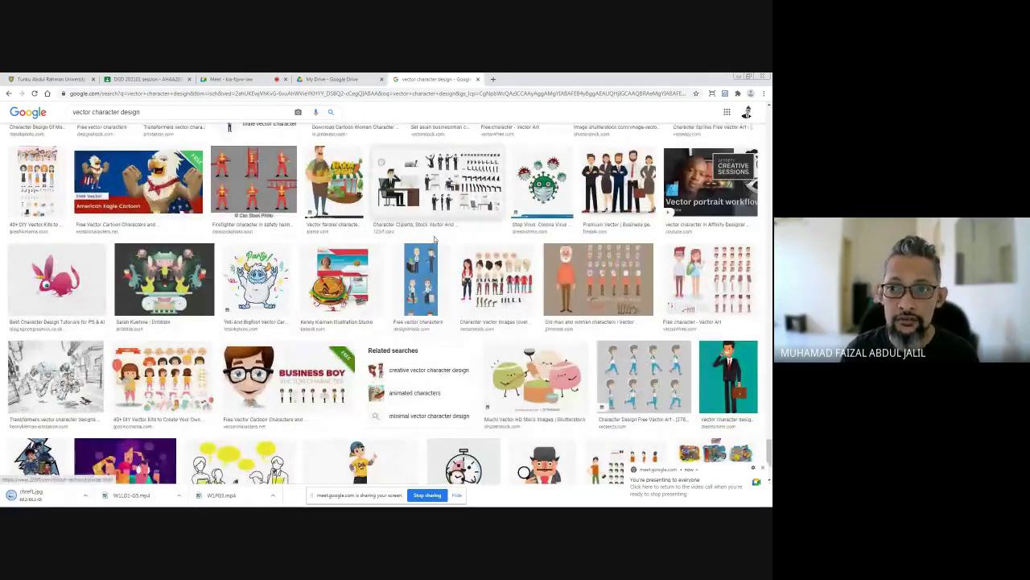
Step: Browse the vector character design results and open the pink rabbit and the Vectorified warrior pair in separate new tabs
scroll(435, 239, "down", 2)
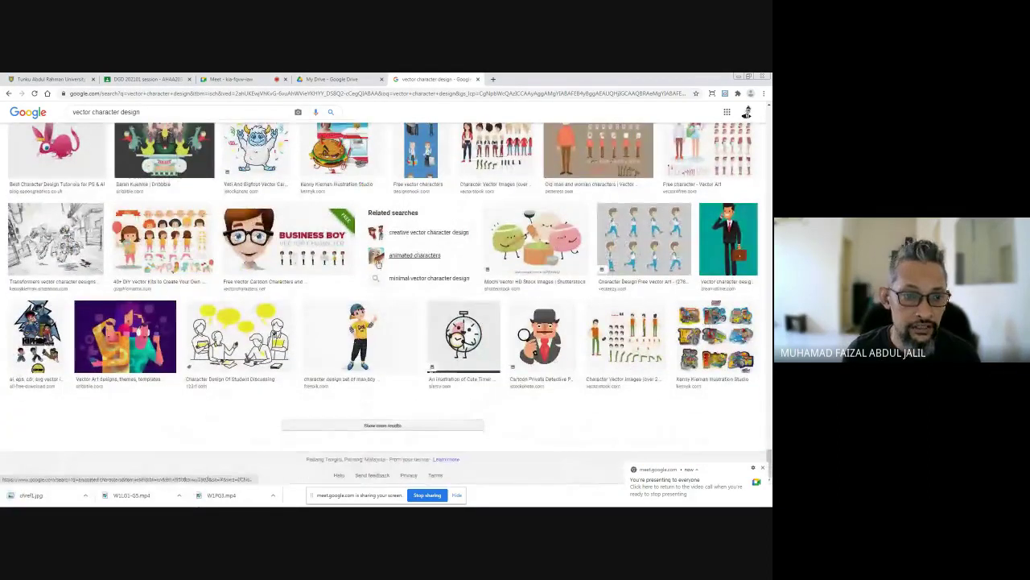
scroll(377, 263, "down", 15)
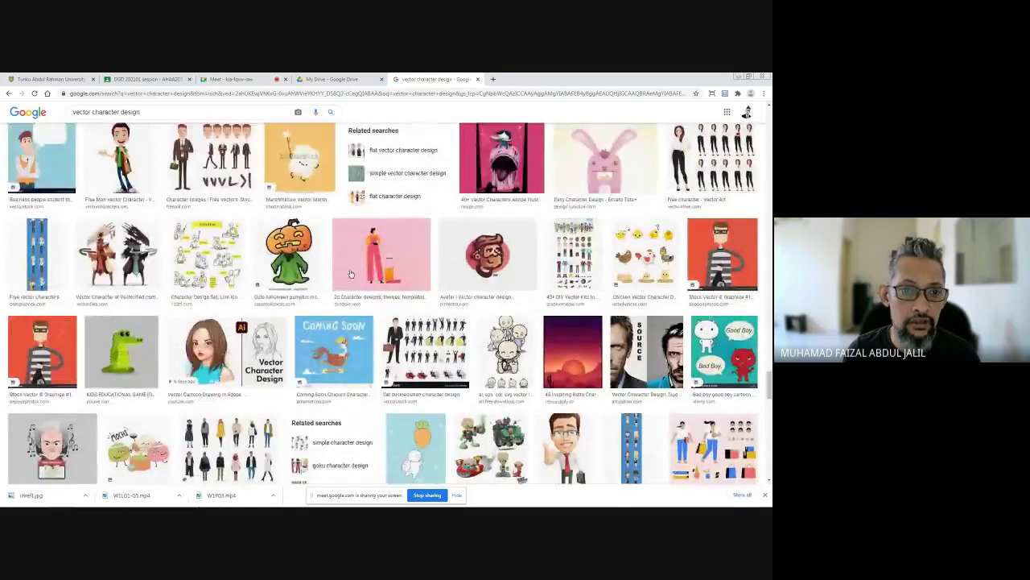
scroll(350, 274, "up", 3)
scroll(242, 305, "down", 2)
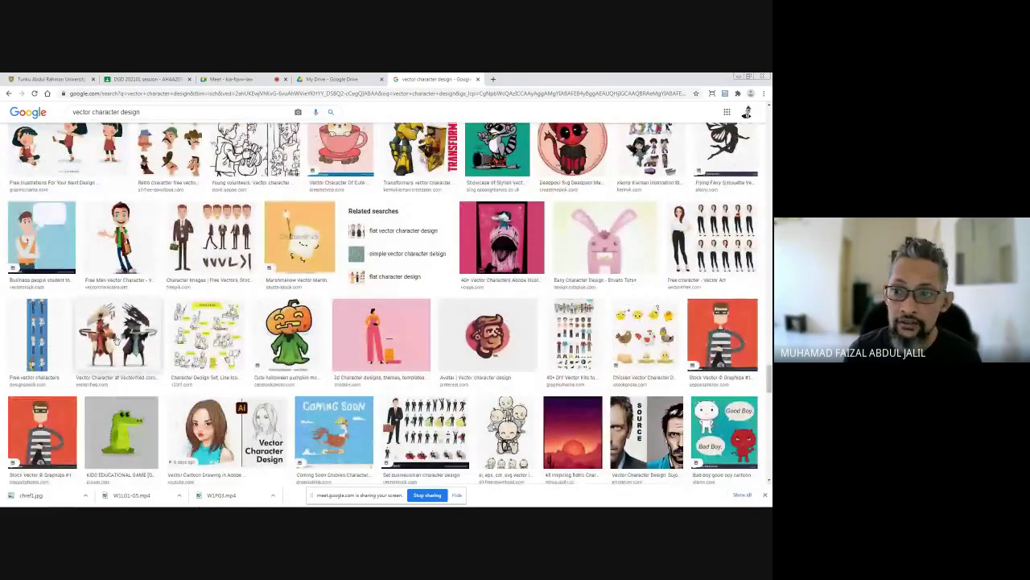
scroll(559, 279, "up", 1)
scroll(560, 278, "up", 2)
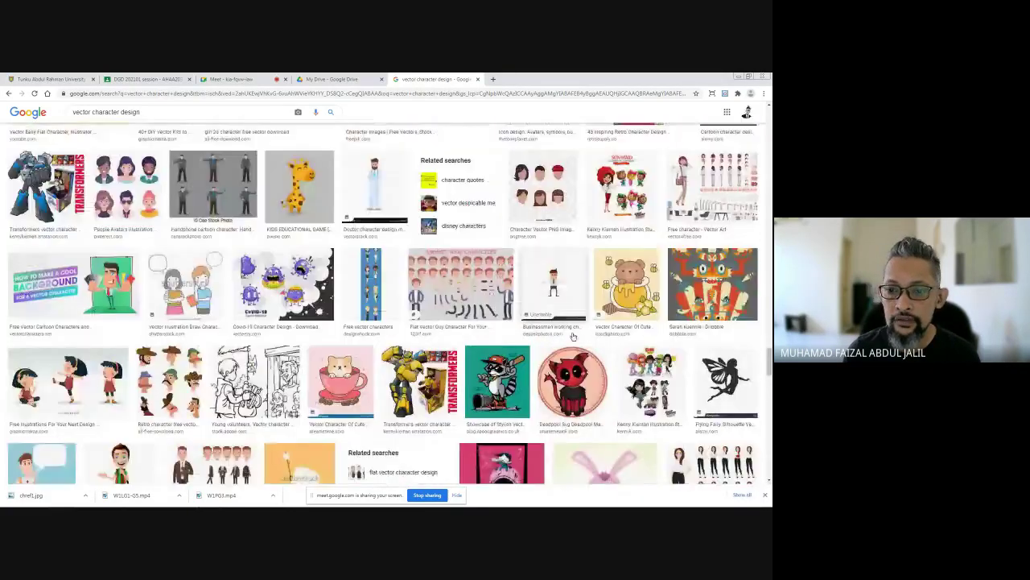
scroll(602, 340, "down", 2)
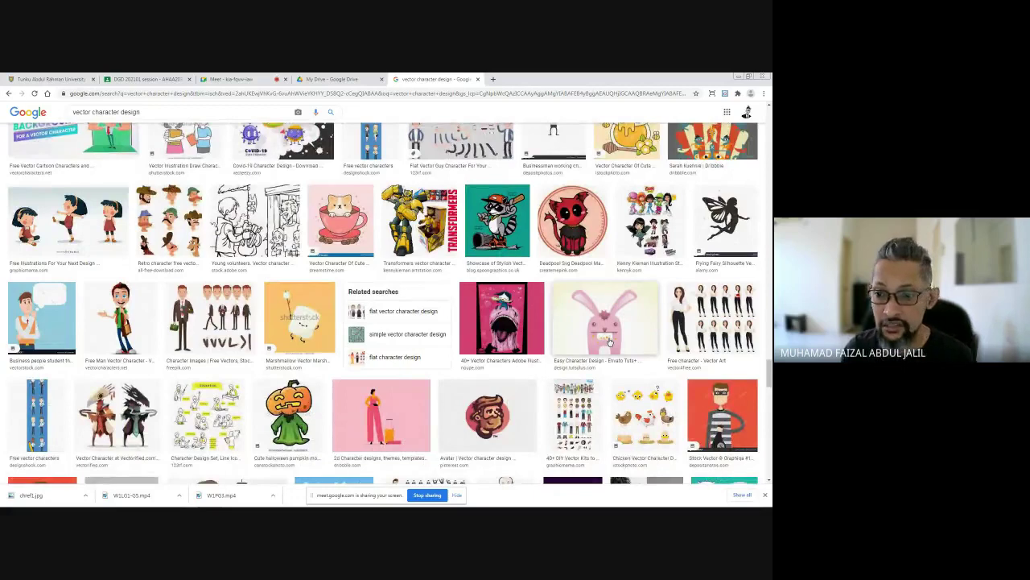
right_click(609, 341)
left_click(621, 344)
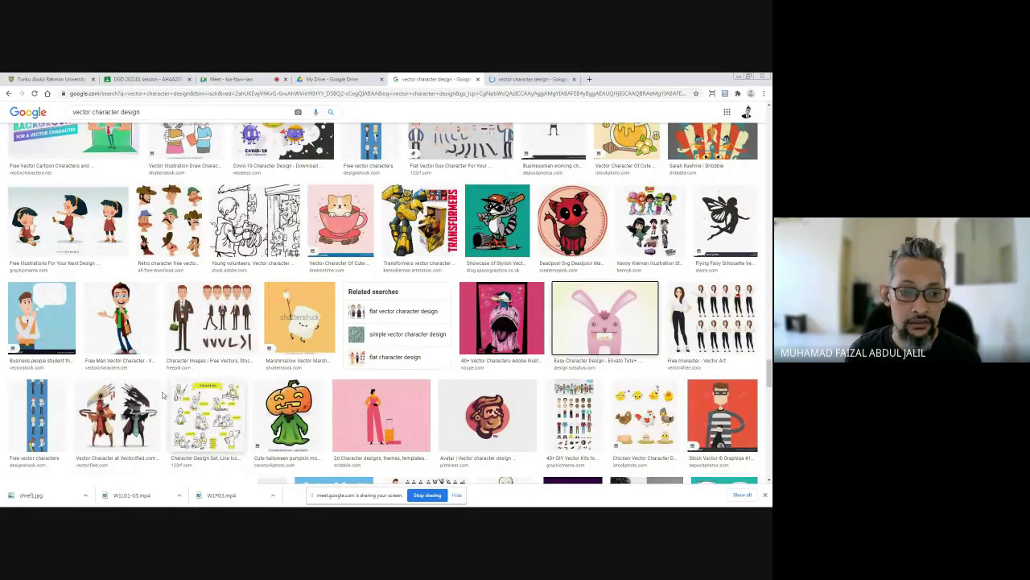
right_click(137, 290)
left_click(165, 294)
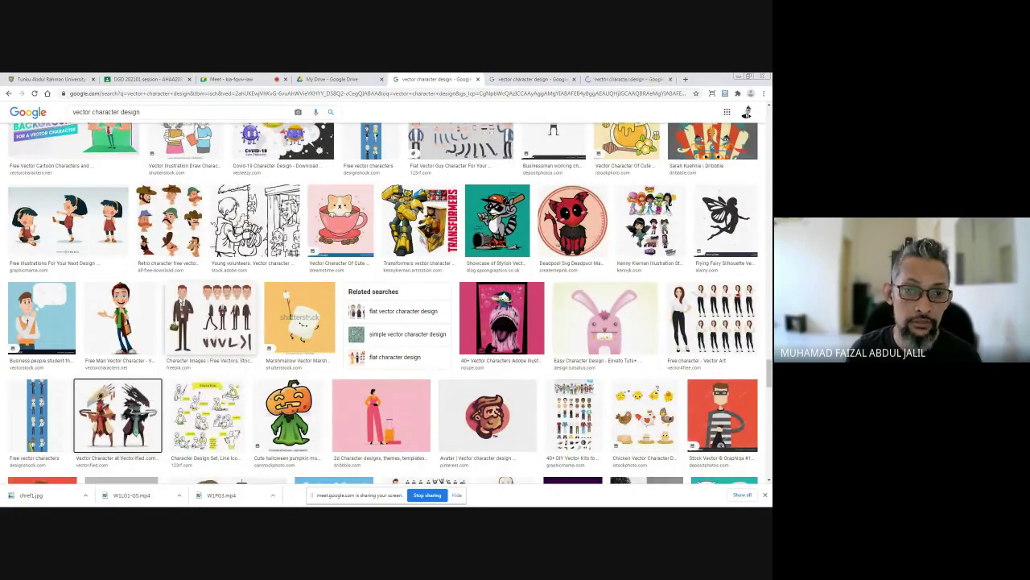
Step: Examine the pink rabbit reference, its related red-caped character and the simple red Among Us character with its related images
left_click(525, 81)
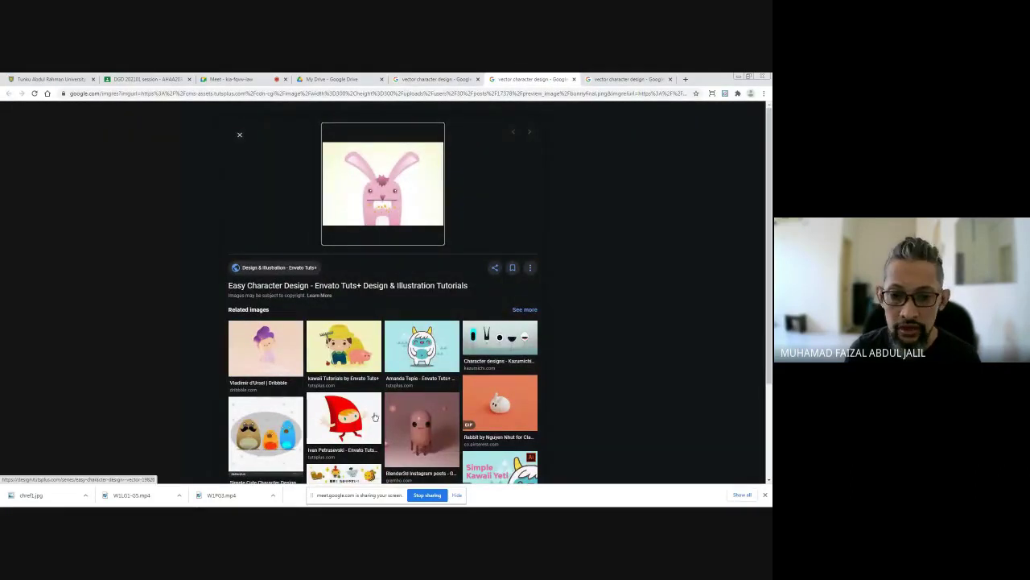
left_click(363, 419)
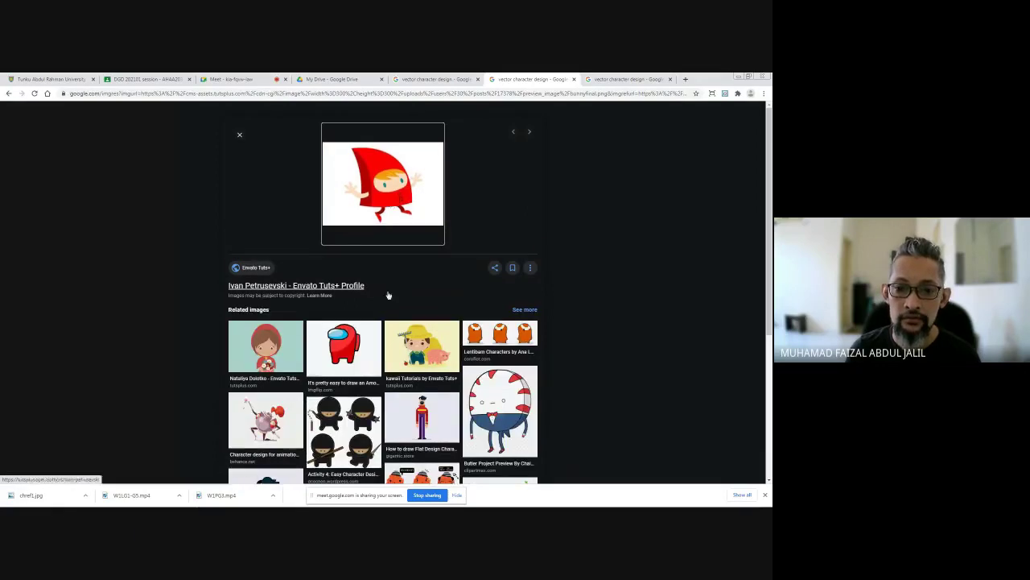
left_click(352, 347)
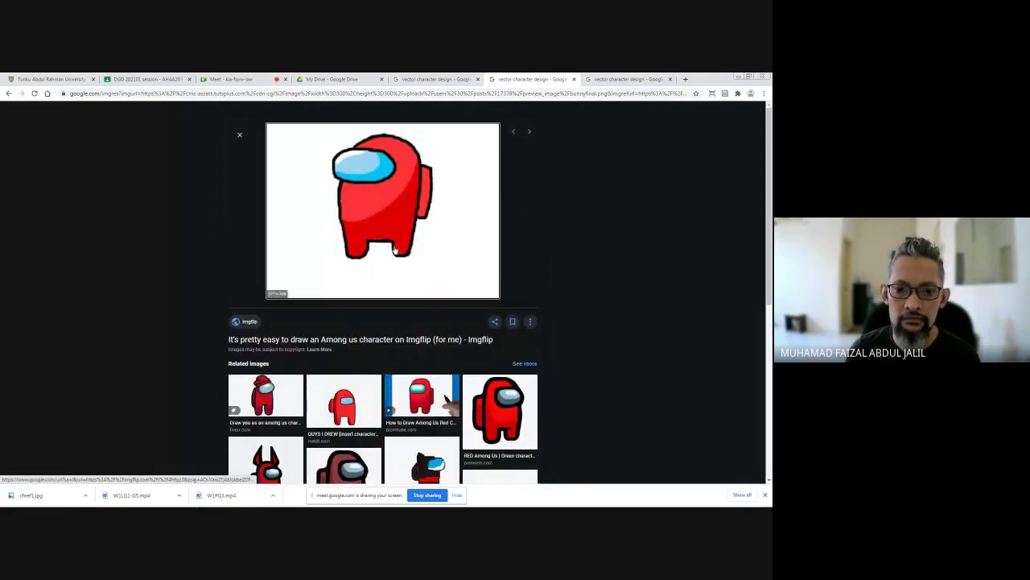
scroll(389, 237, "down", 3)
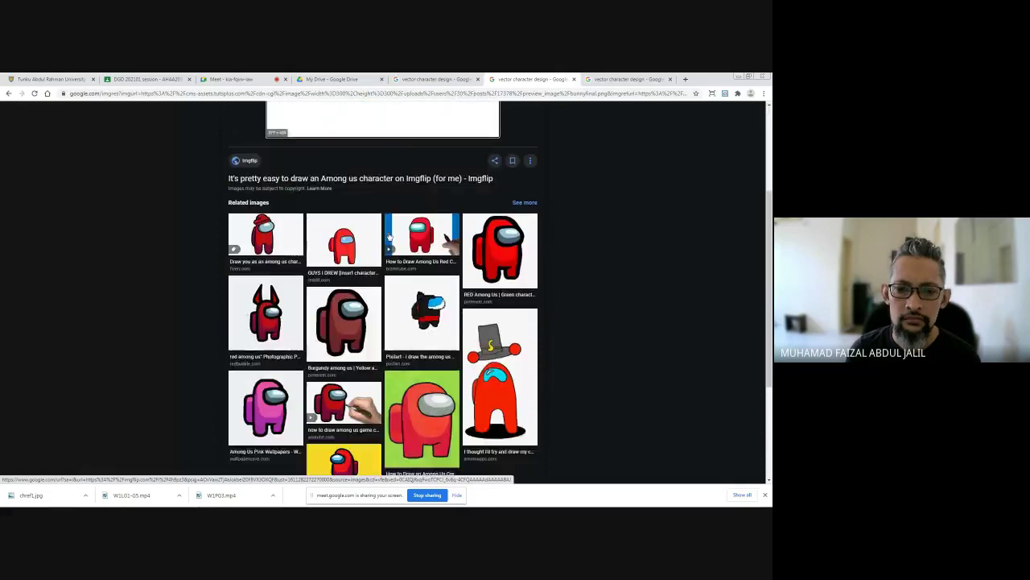
scroll(388, 229, "up", 3)
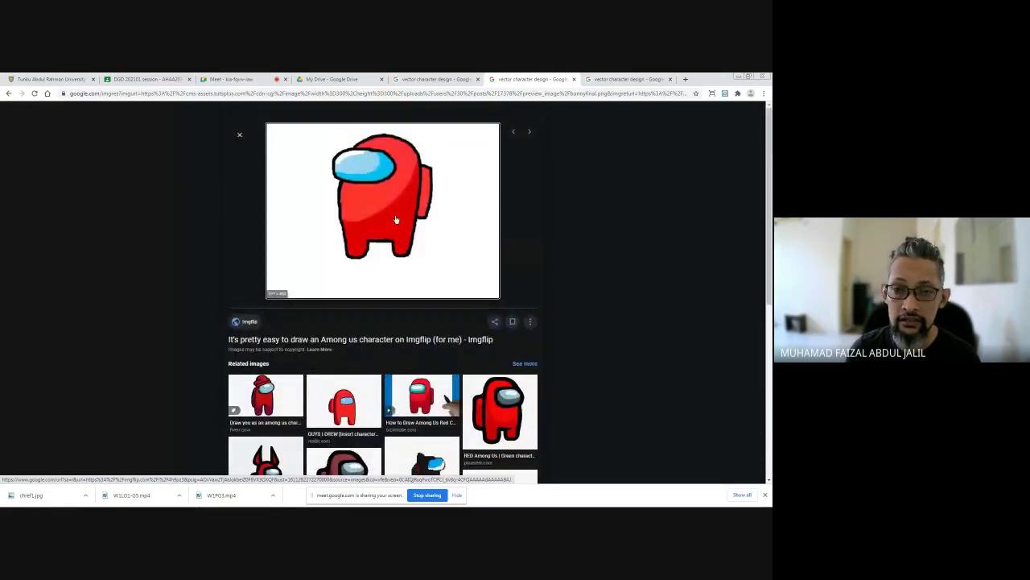
Step: From the warrior pair's related images, open the boy and girl video game characters and save the picture as Video-Game-Character-Design-Collection-009 in Week1
left_click(636, 80)
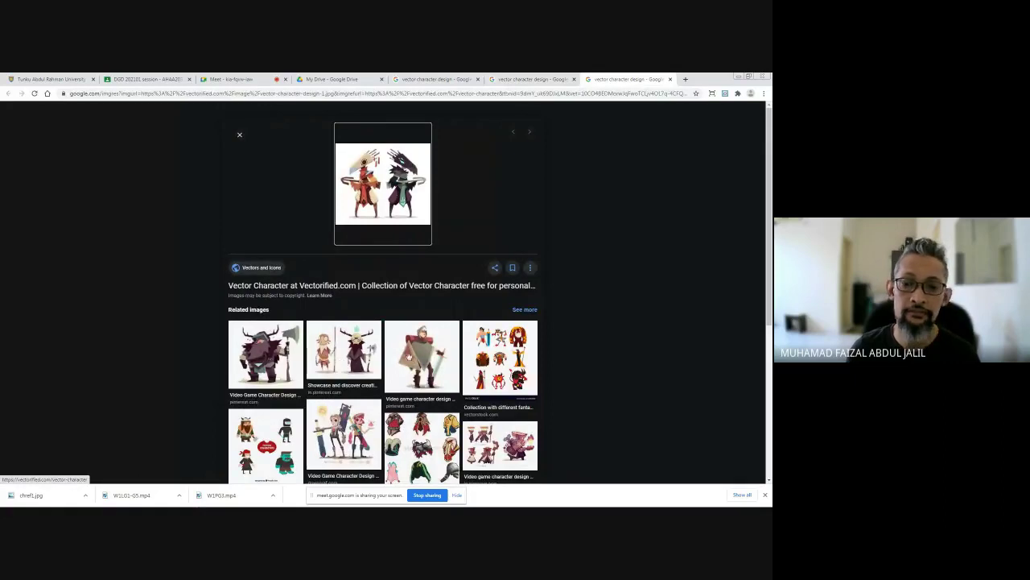
scroll(410, 356, "down", 3)
scroll(410, 348, "down", 1)
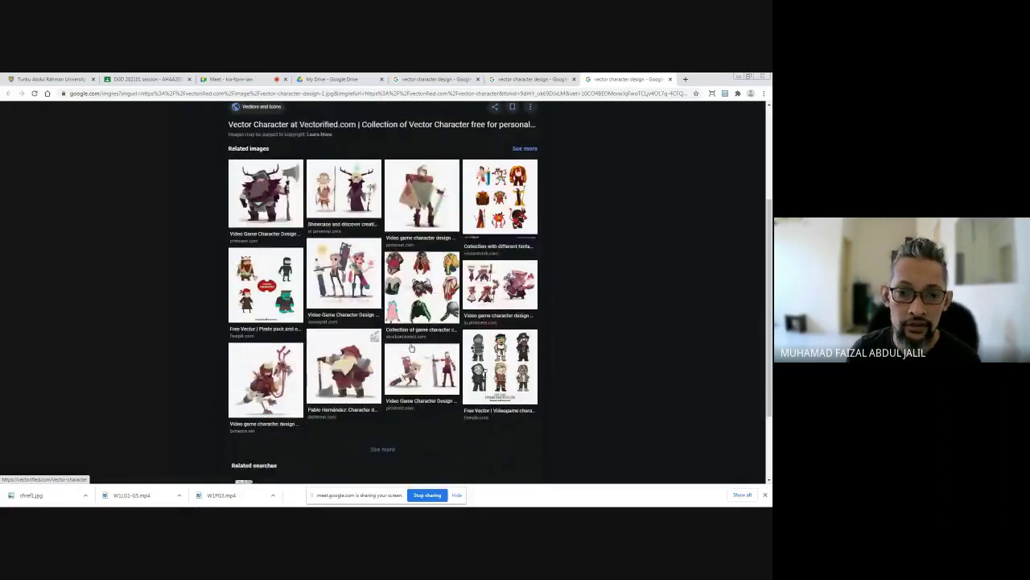
left_click(329, 293)
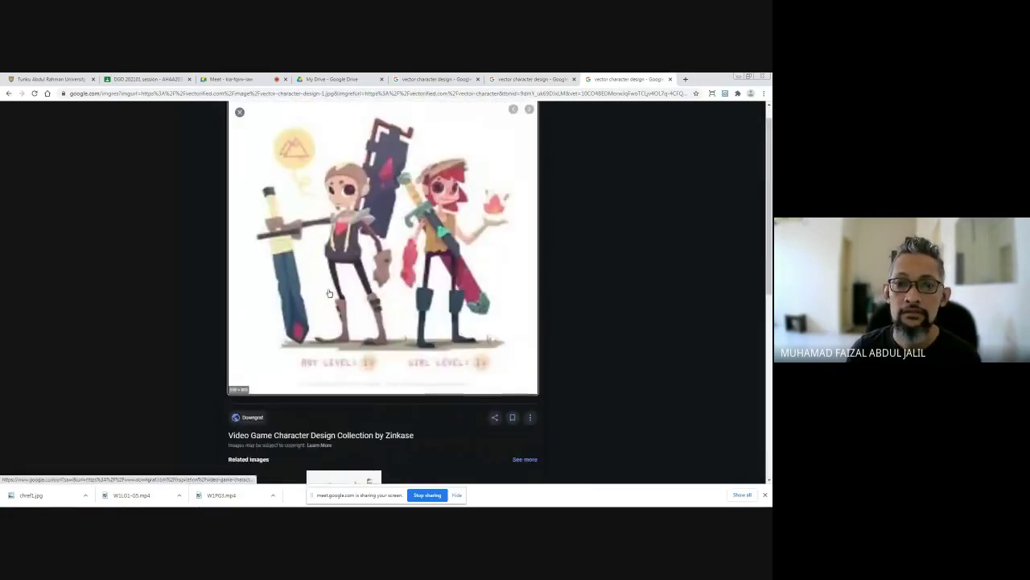
right_click(383, 232)
left_click(418, 304)
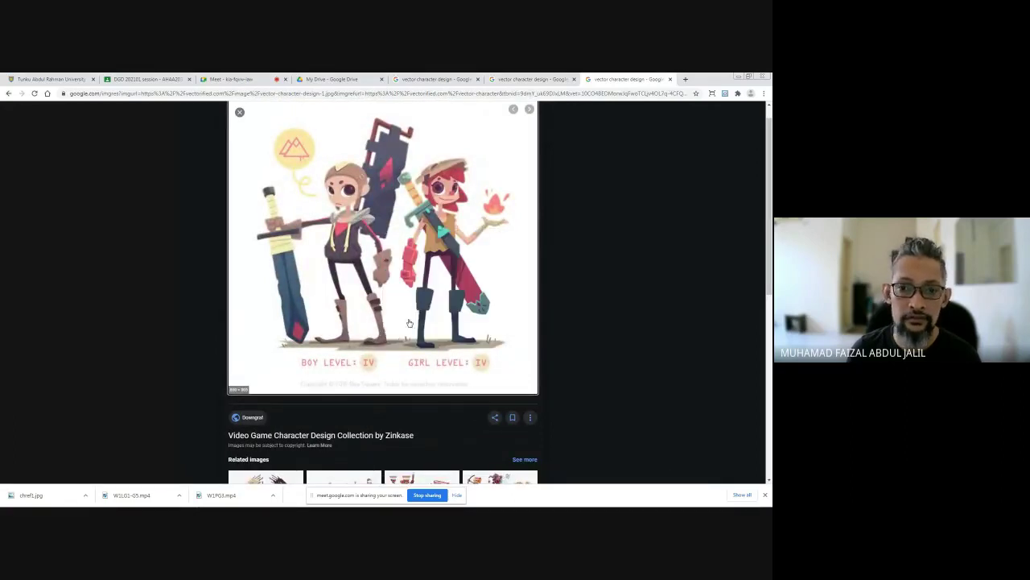
left_click(407, 456)
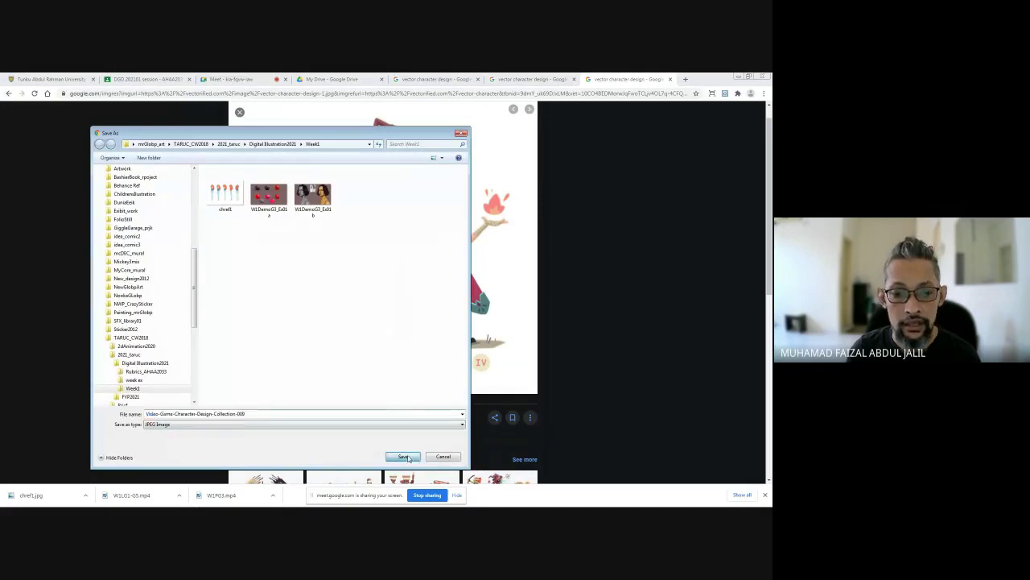
Step: Open the burgundy Among Us character from the red one's related images and save it as chref2 in the Week1 folder
left_click(556, 80)
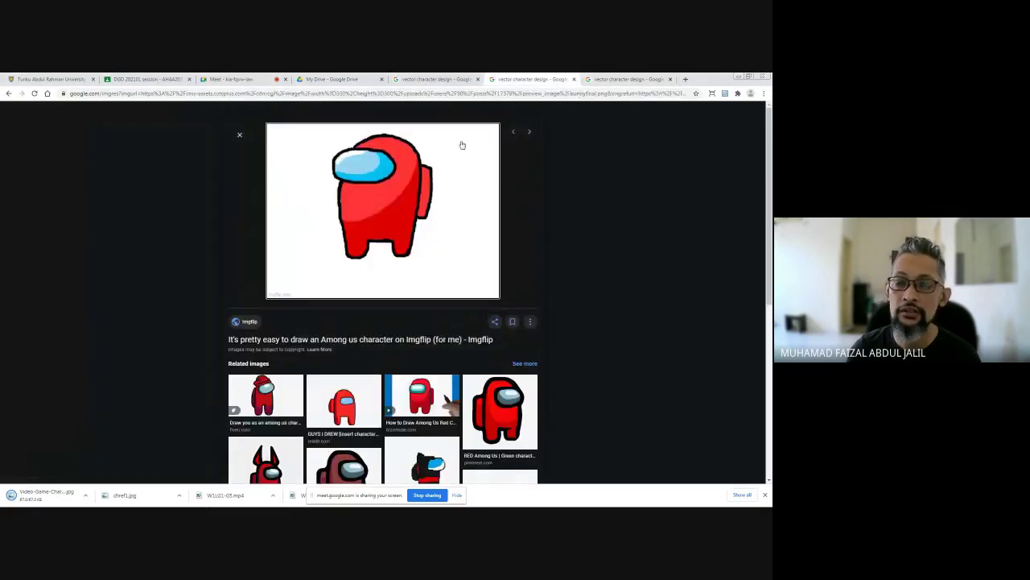
scroll(383, 235, "down", 5)
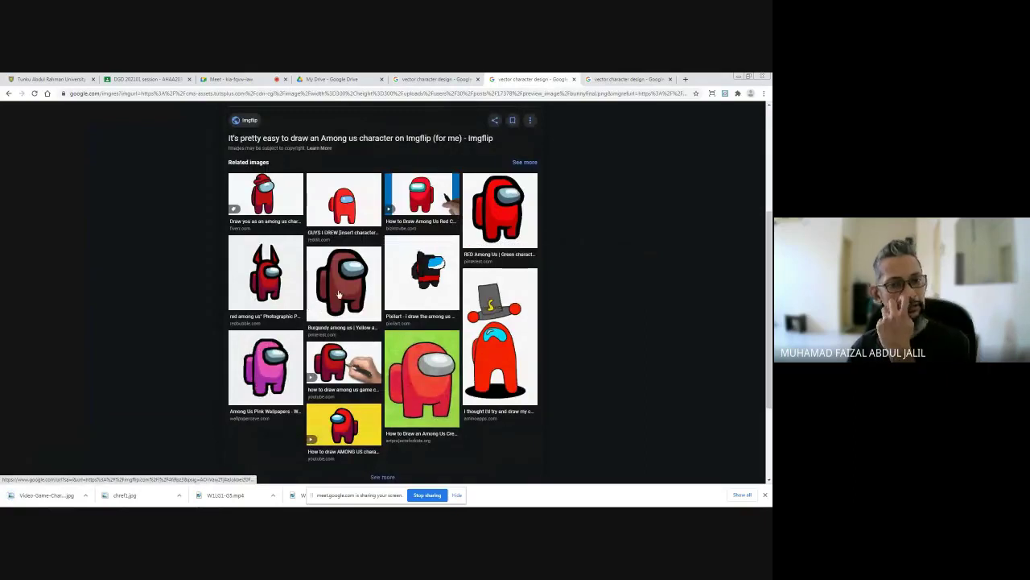
scroll(329, 363, "up", 1)
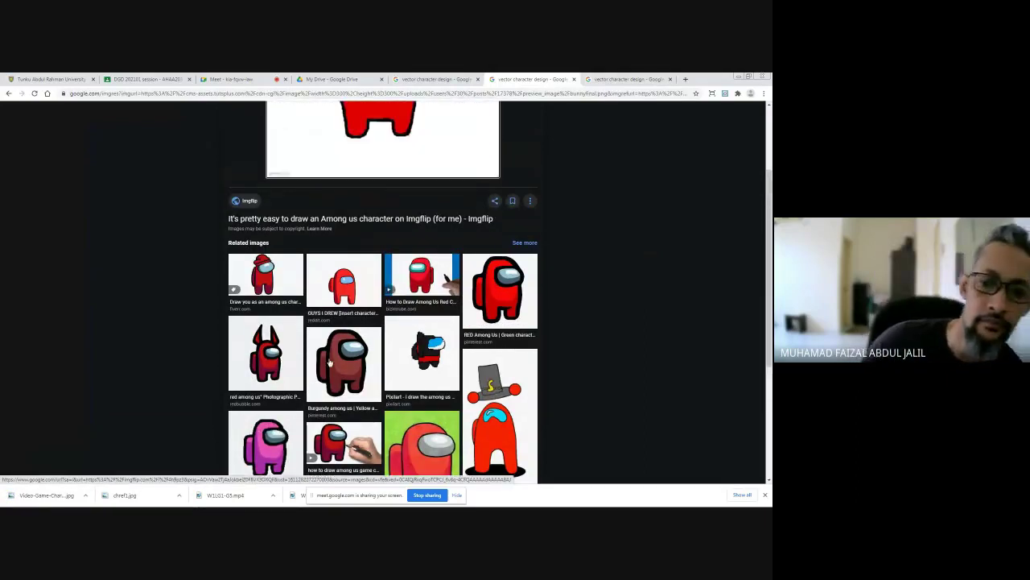
left_click(329, 363)
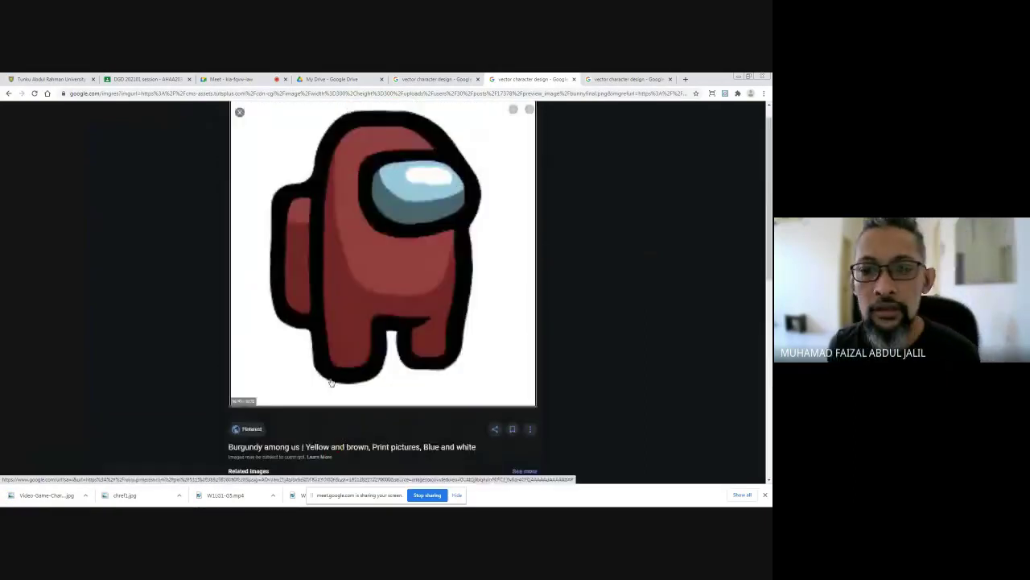
right_click(370, 274)
left_click(404, 332)
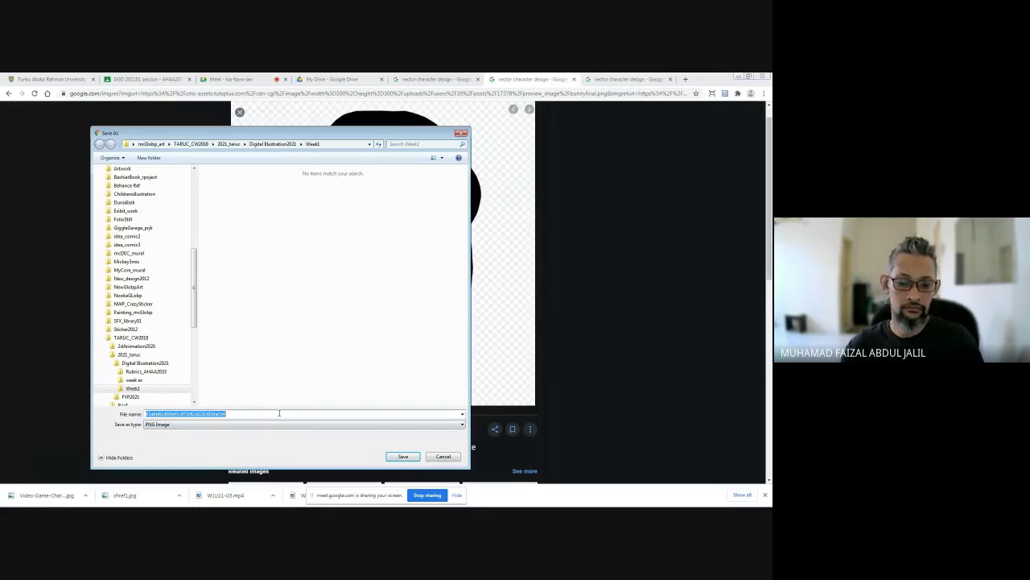
type("chref2")
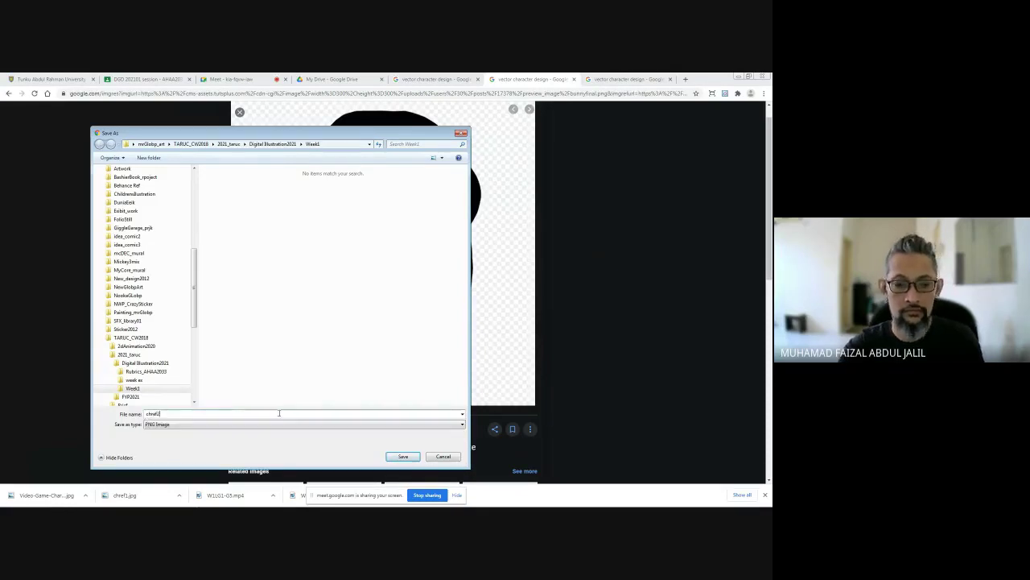
key("Return")
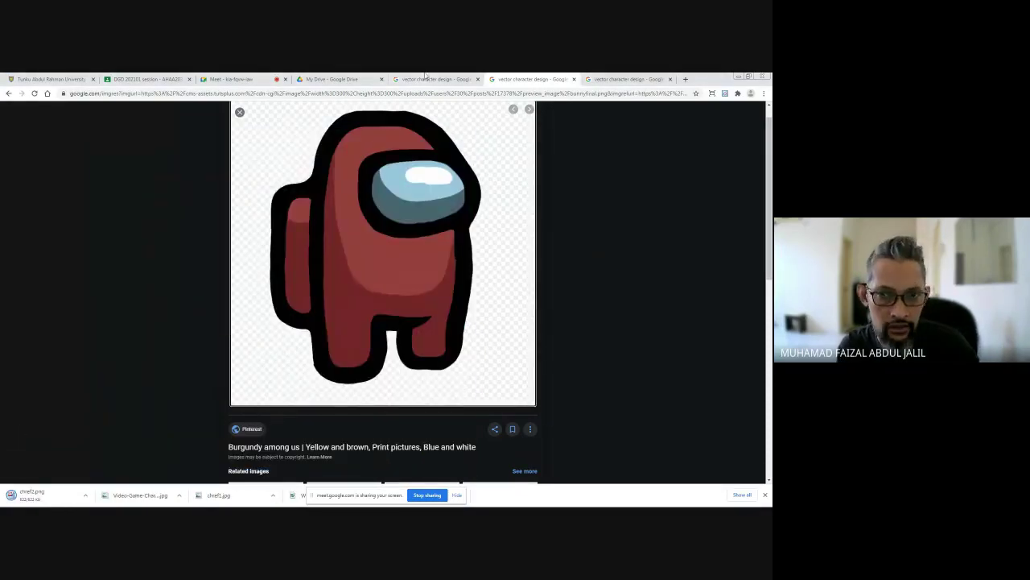
Step: Return to the vector character design results, preview the Sun-Maid mascot design and look through its related images
left_click(433, 79)
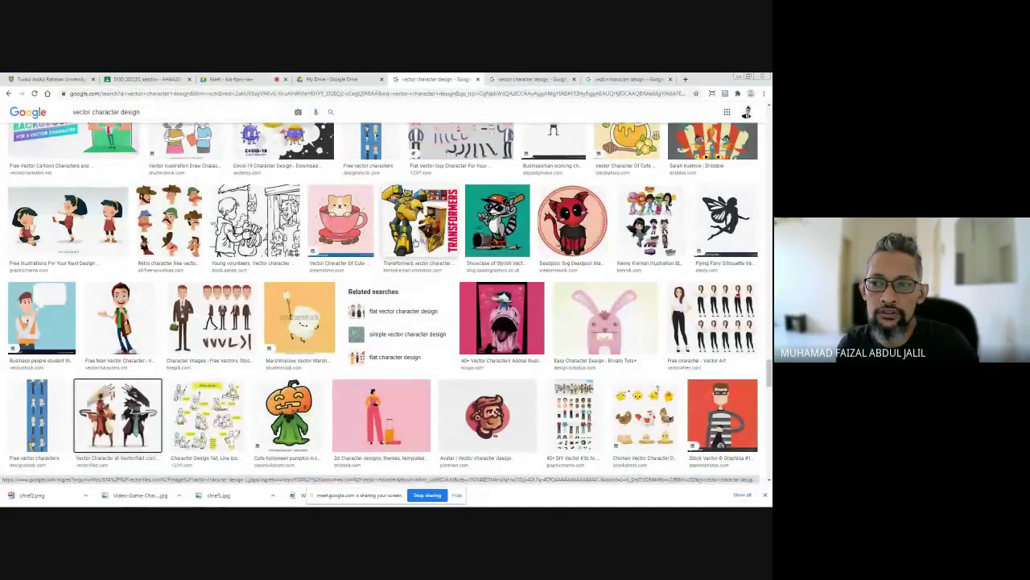
scroll(415, 242, "up", 5)
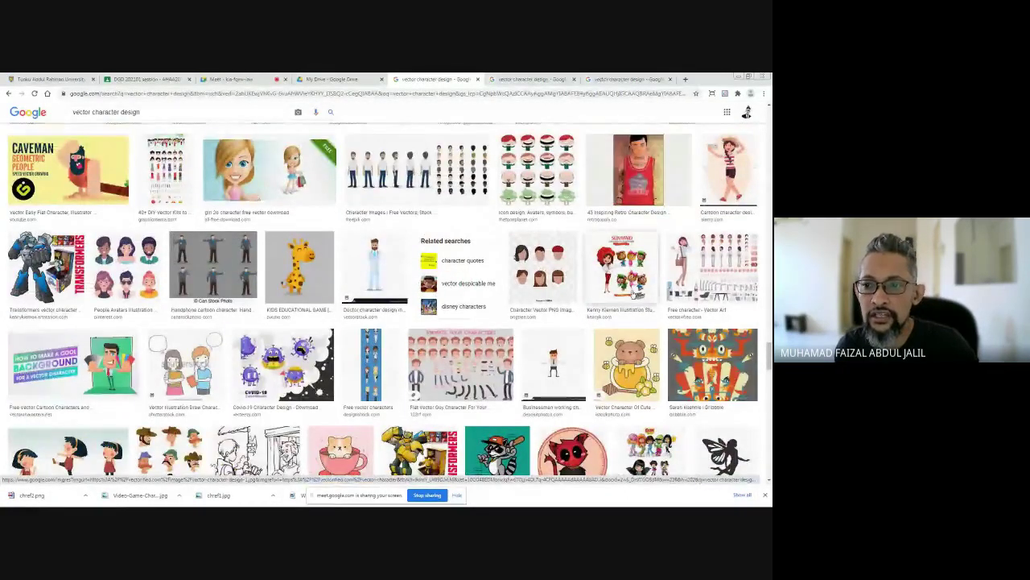
left_click(634, 293)
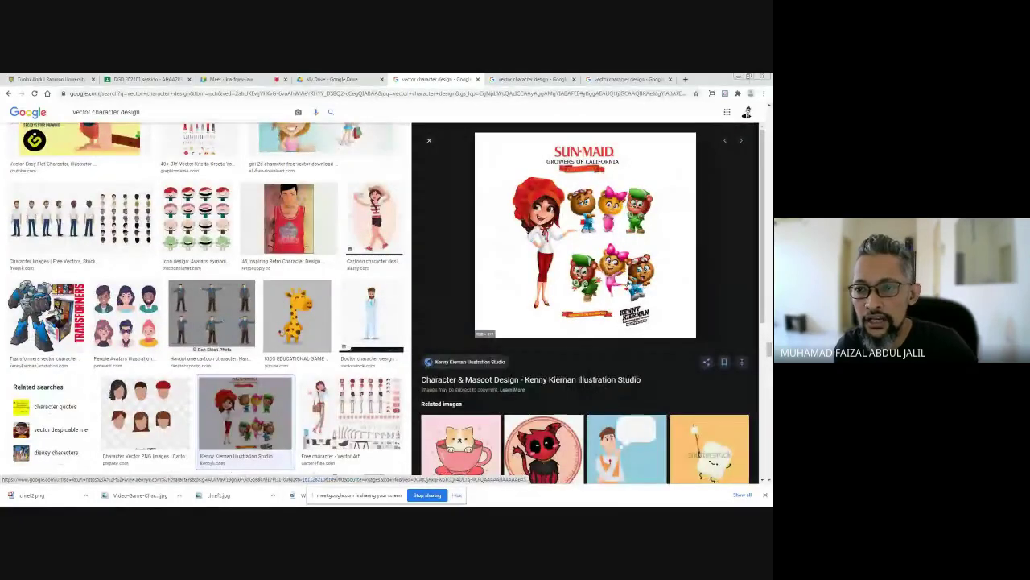
scroll(626, 285, "down", 5)
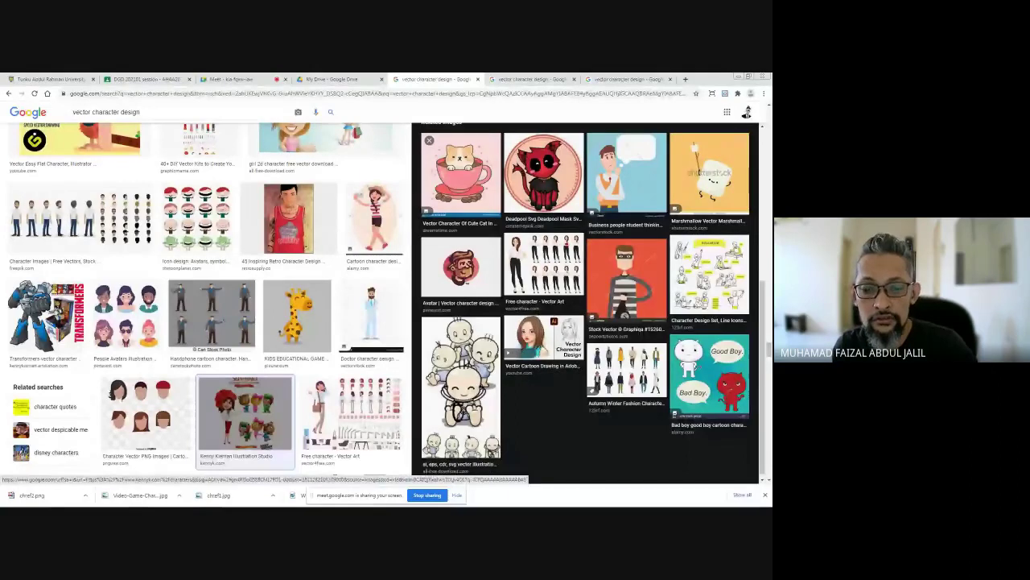
Step: Switch to Photoshop, open chref1 from the Week1 folder and copy the whole image into the W1DemoPG1 document
left_click(210, 505)
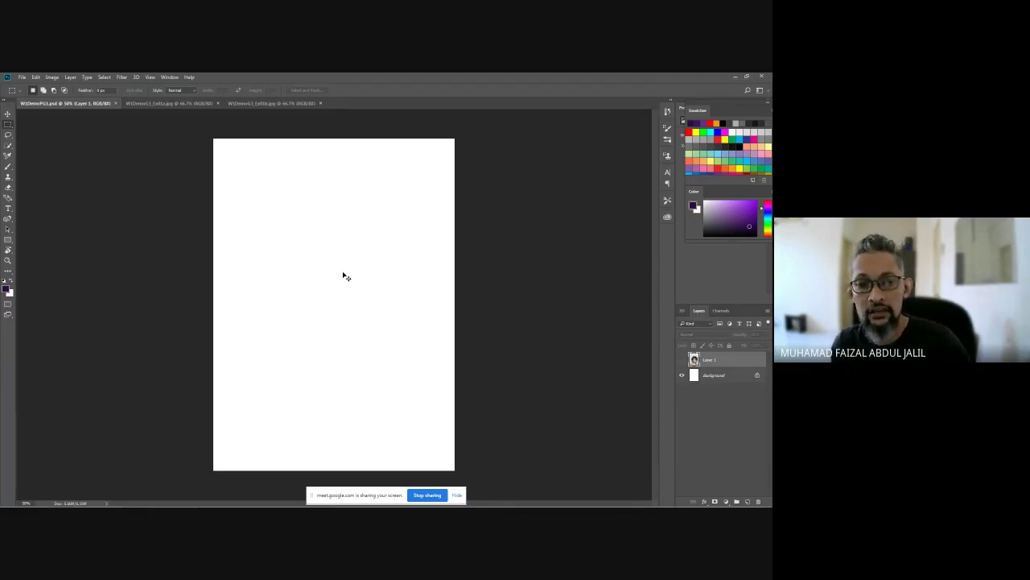
key("ctrl+o")
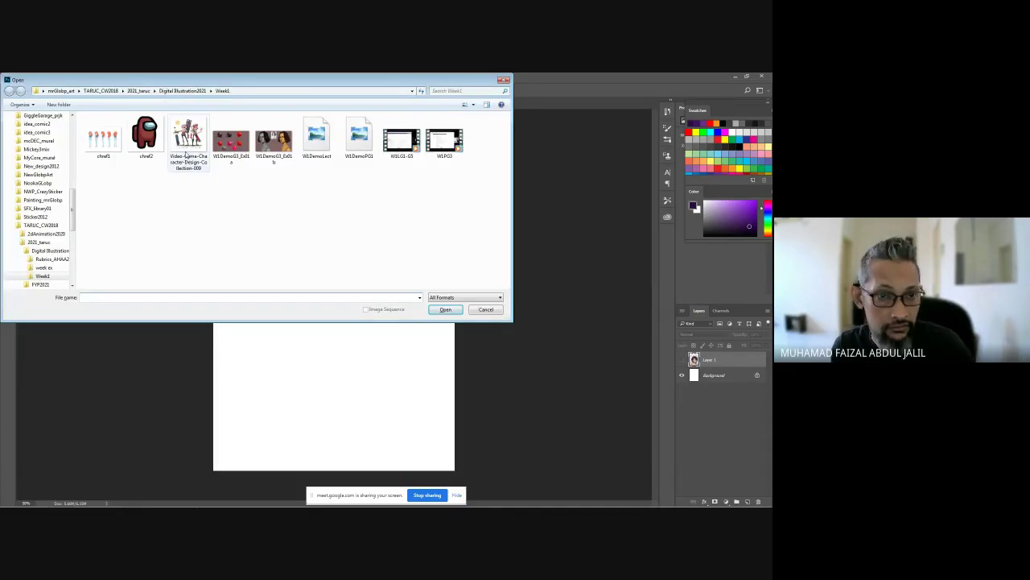
double_click(103, 138)
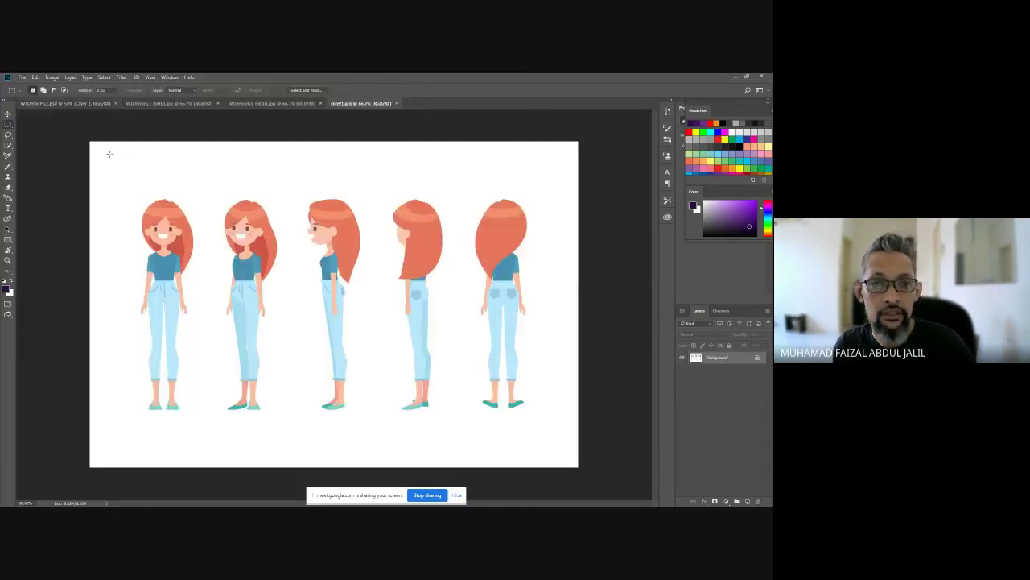
key("ctrl+a")
key("ctrl+c")
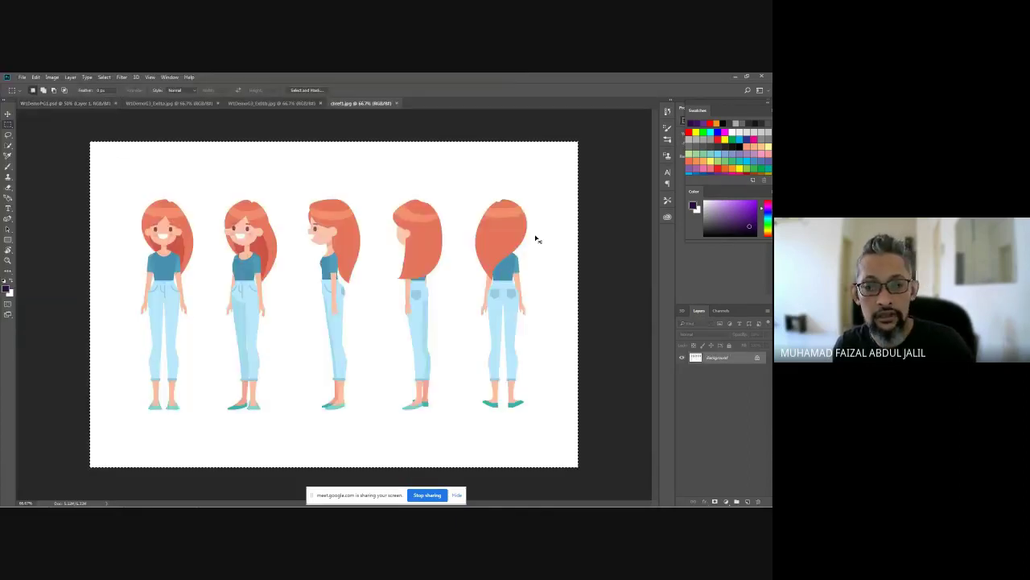
key("ctrl+w")
key("ctrl+v")
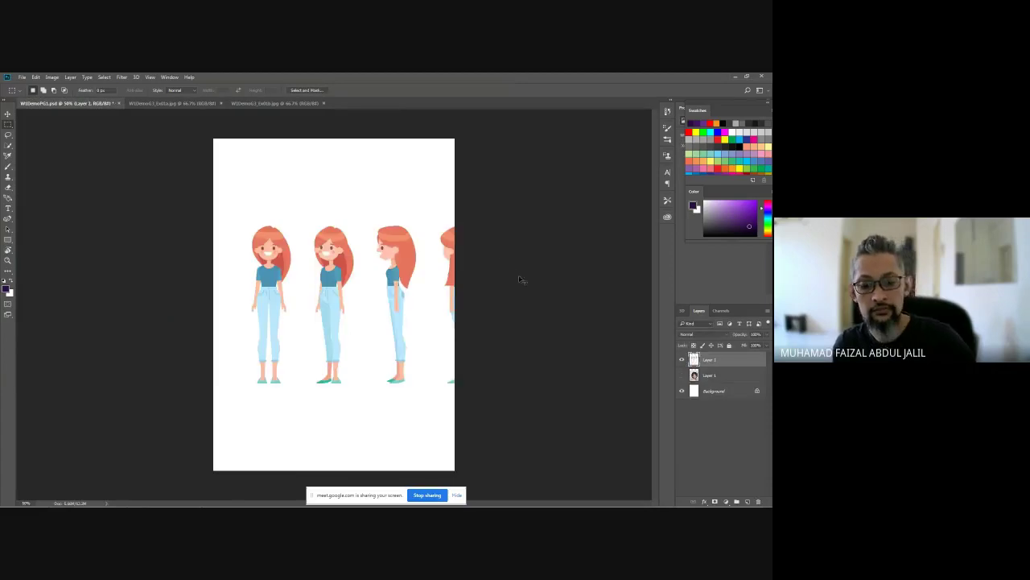
Step: Scale the pasted girl turnaround down to the page width and move it to the upper edge of the page
key("ctrl+t")
left_click_drag(580, 184, 515, 223)
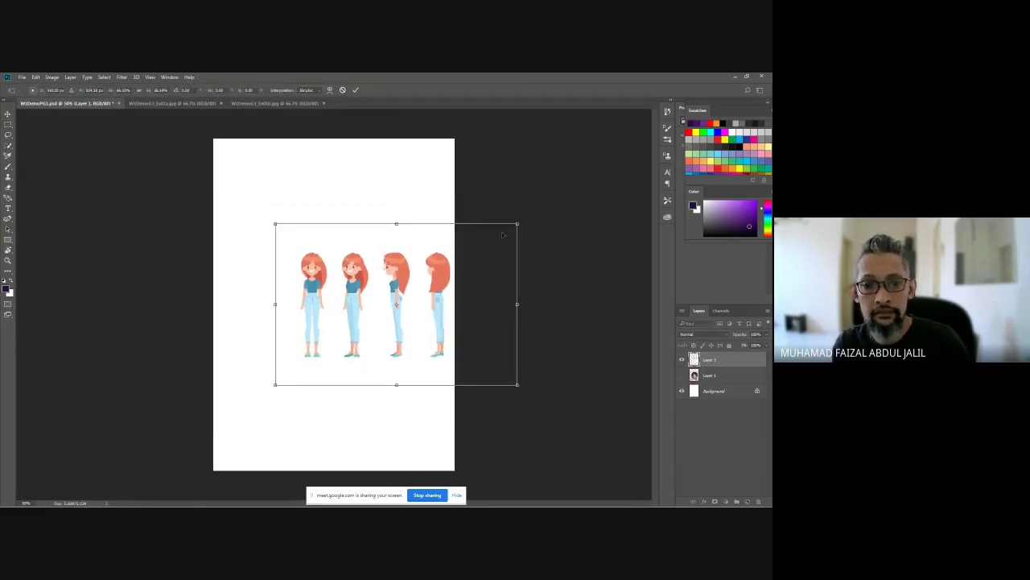
left_click_drag(449, 283, 385, 194)
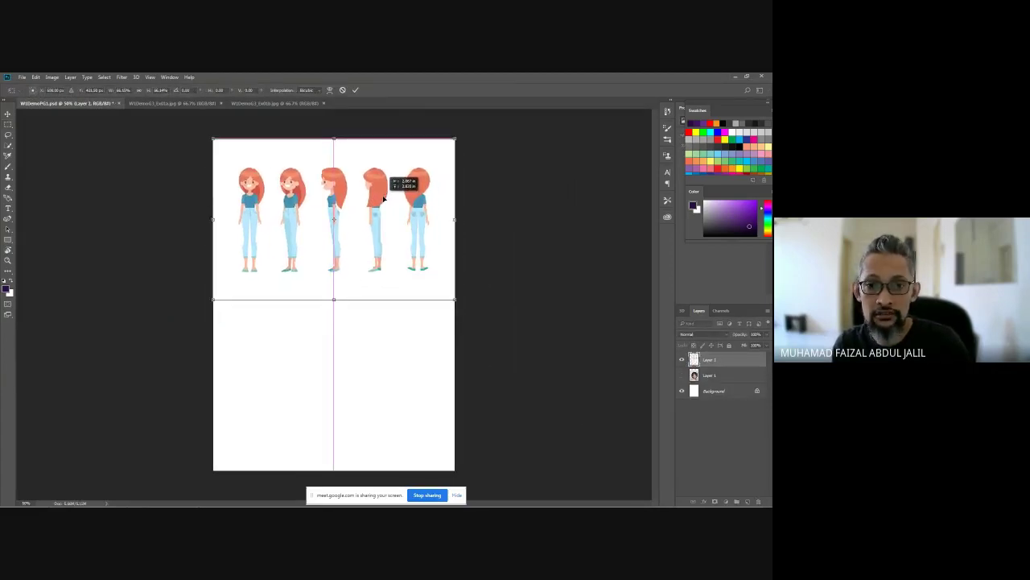
key("Return")
Step: Lower the girl turnaround layer's opacity to roughly half and add a new empty layer above it
left_click(763, 333)
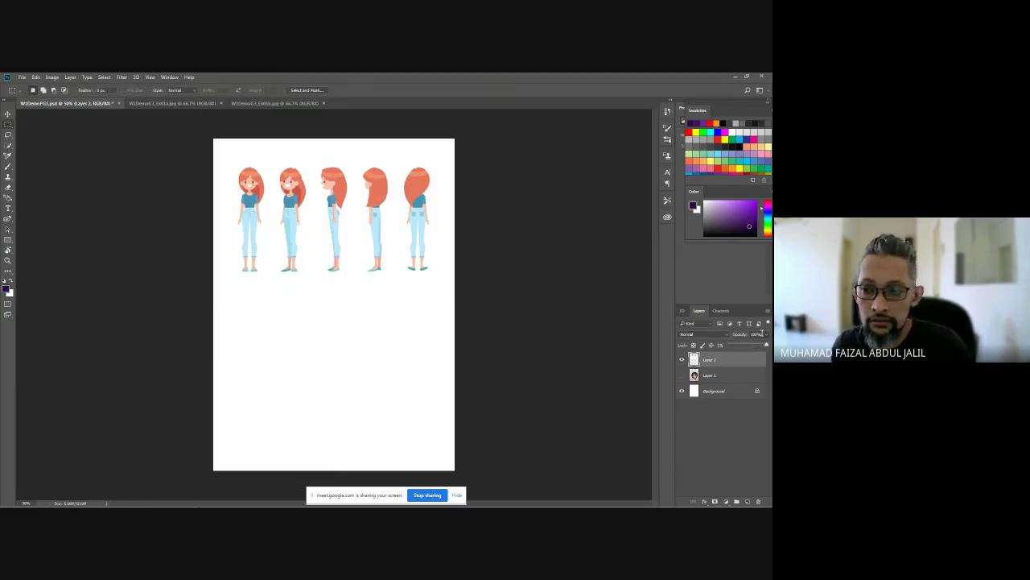
left_click_drag(735, 346, 747, 346)
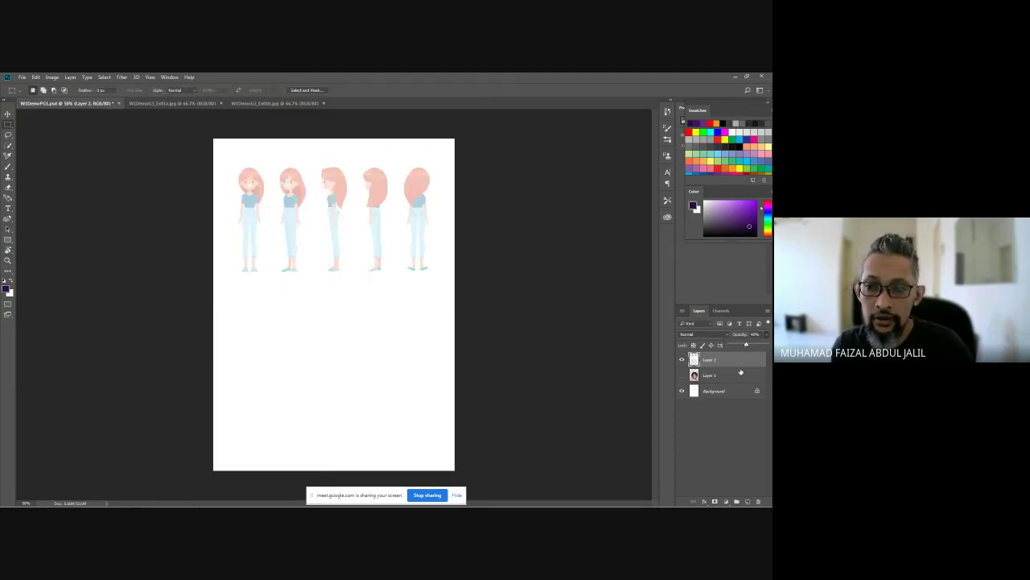
left_click(749, 501)
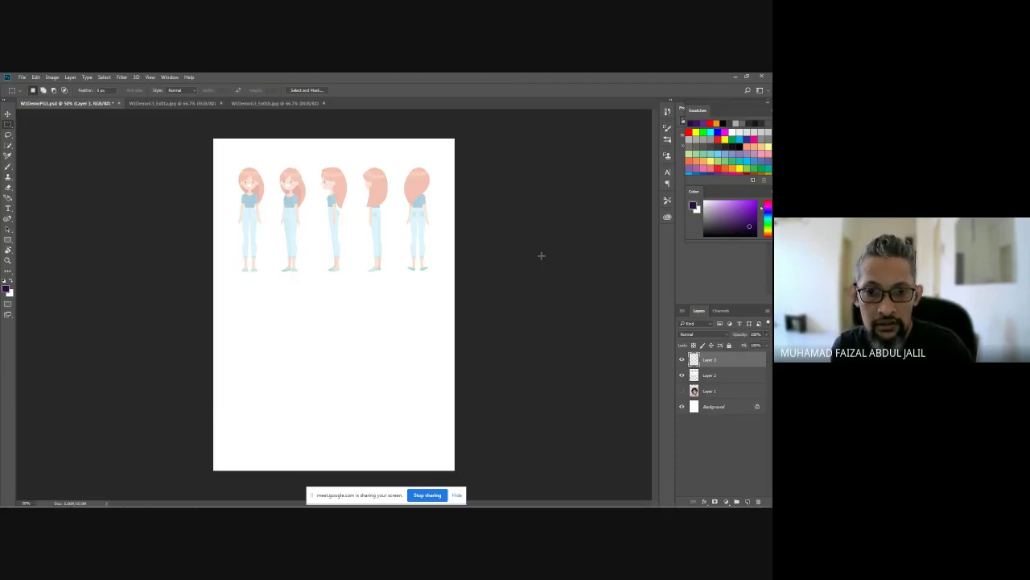
Step: Open Video-Game-Character-Design-Collection-009, copy it into the W1DemoPG1 document and place it in the lower half of the page
key("ctrl+o")
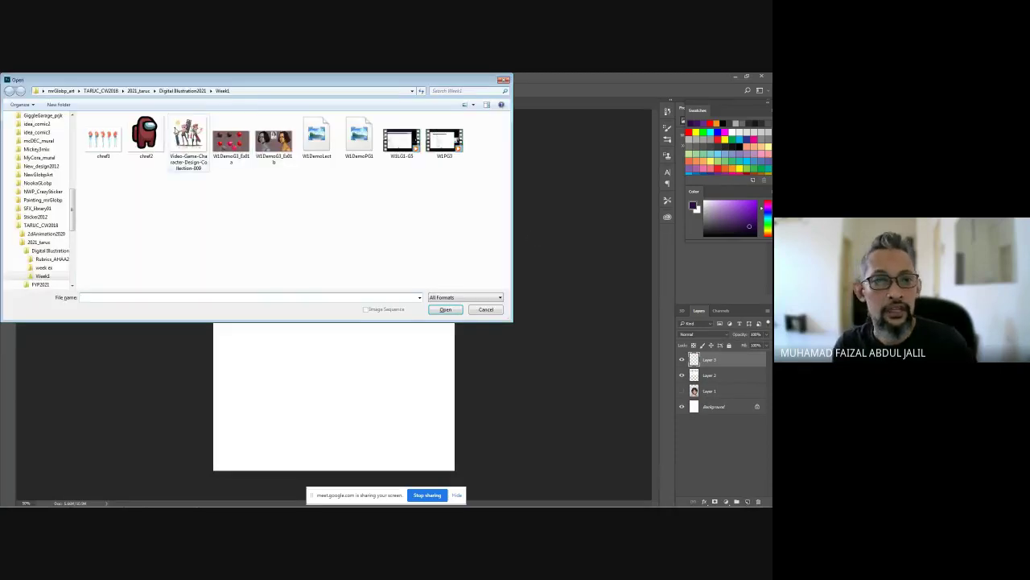
double_click(189, 141)
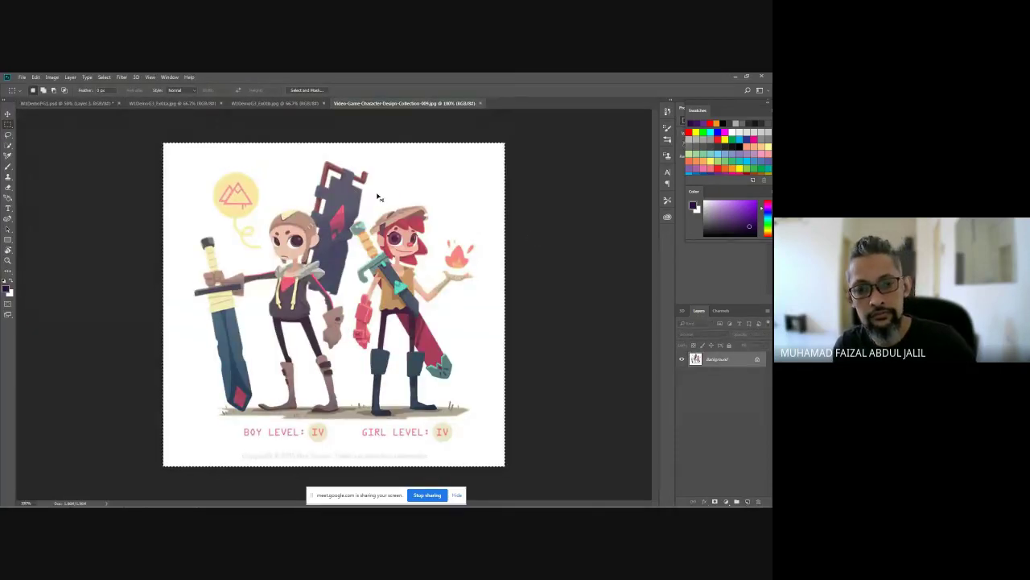
key("ctrl+w")
key("ctrl+v")
left_click_drag(377, 197, 376, 288)
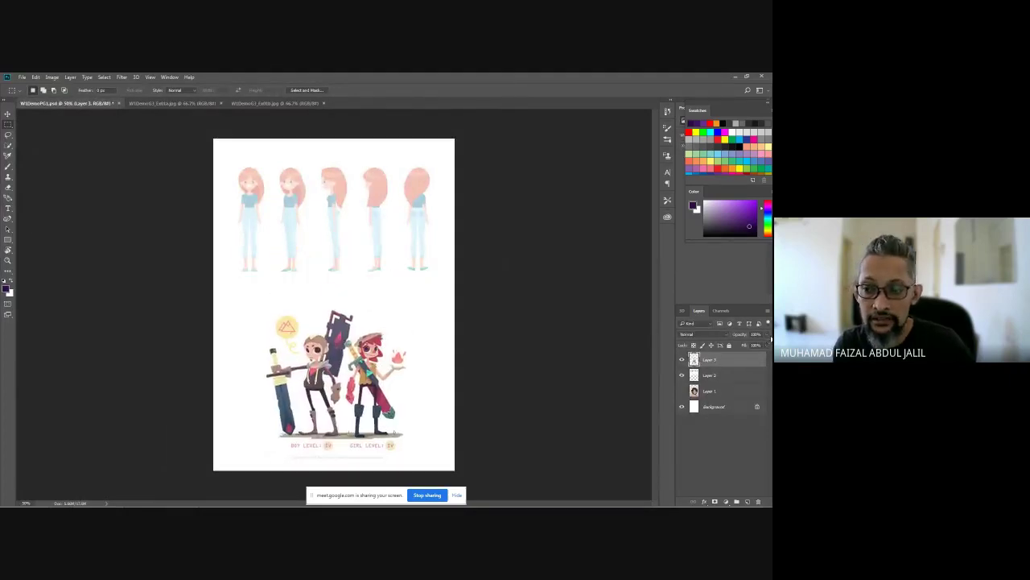
Step: Lower the boy and girl warriors layer's opacity to 64% and add a new empty layer above it
left_click_drag(754, 346, 742, 353)
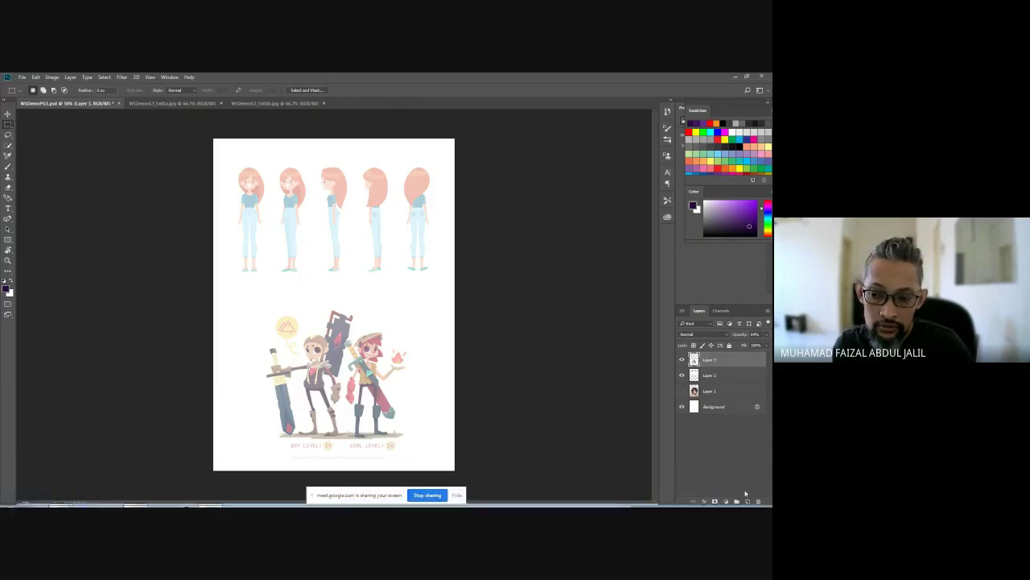
left_click(747, 501)
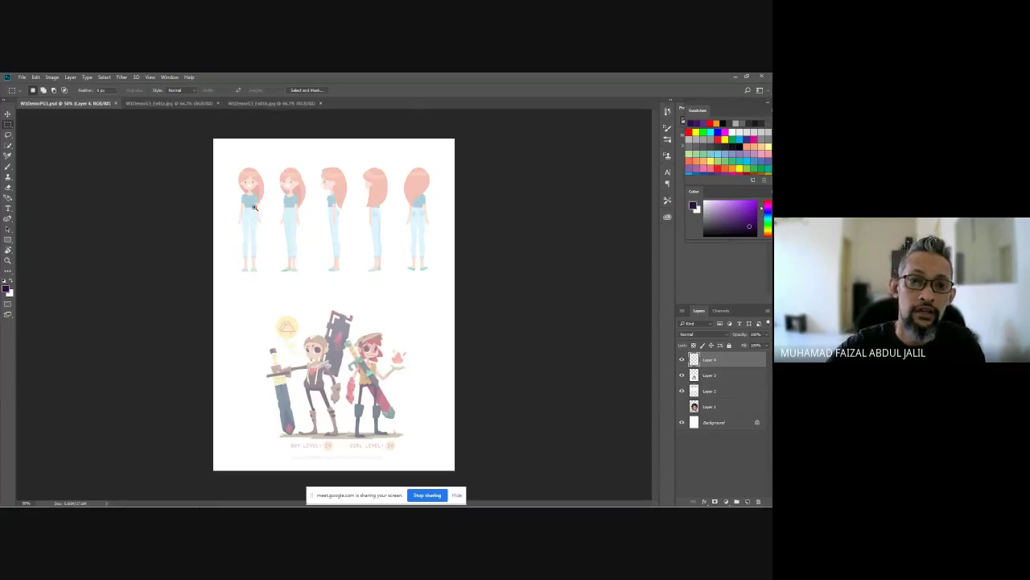
scroll(253, 208, "up", 2)
scroll(262, 193, "up", 2)
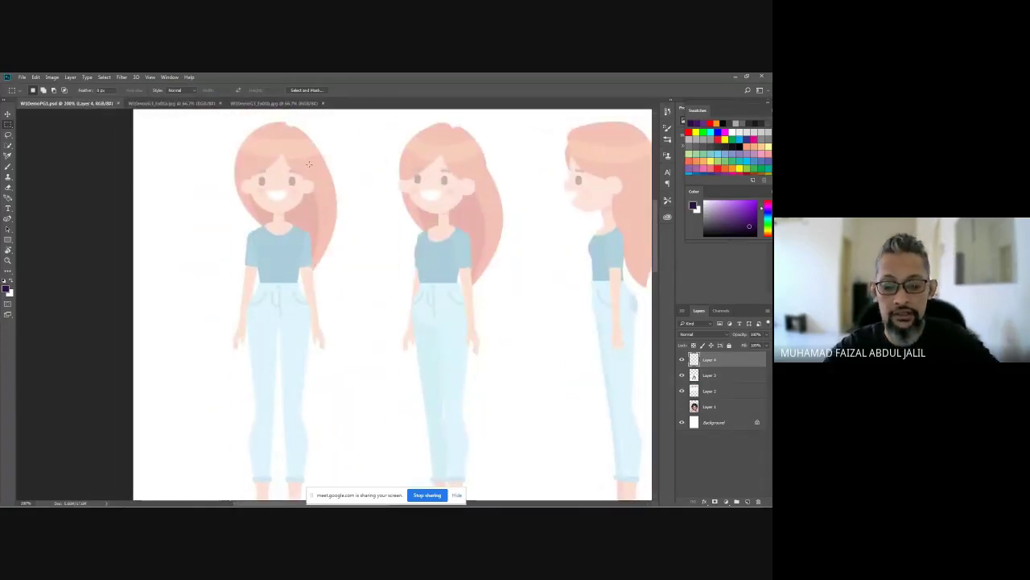
key("b")
mouse_move(295, 141)
left_mouse_down()
mouse_move(286, 168)
mouse_move(314, 238)
left_mouse_up()
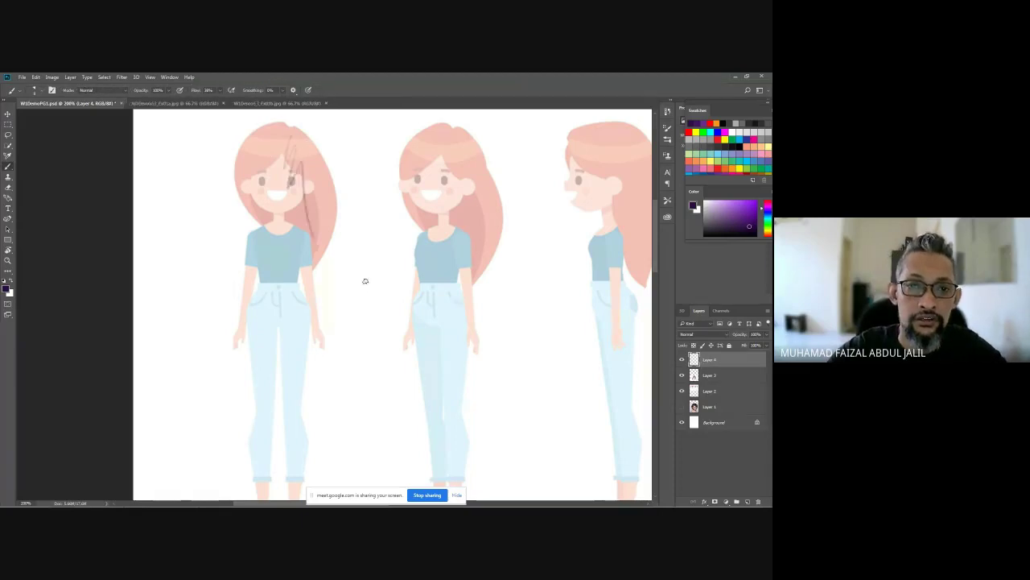
key("ctrl+z")
key("ctrl+z")
key("ctrl+z")
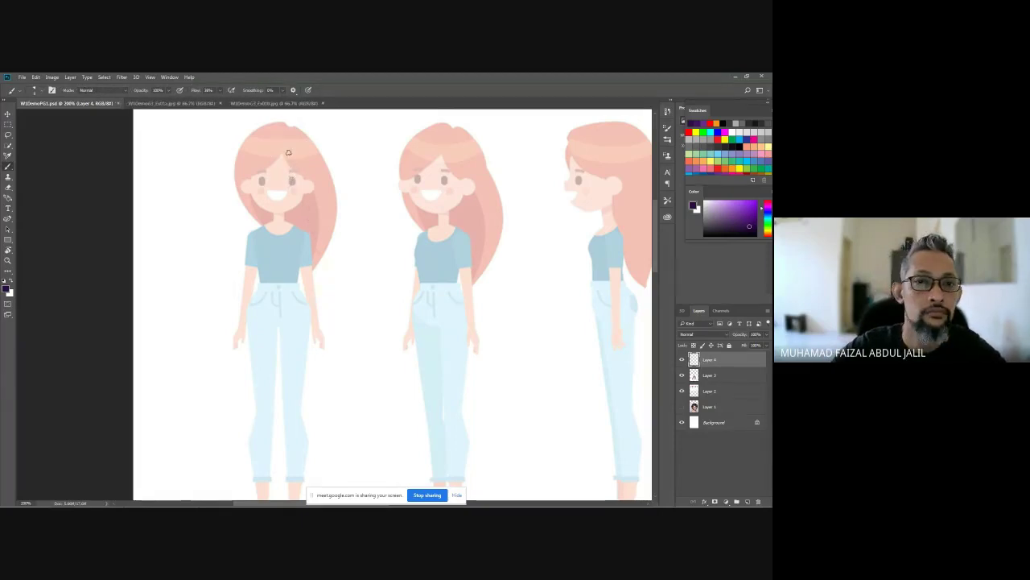
Step: Reset the Brush colour to default black and try a few strokes over the first girl, undoing them
left_click(5, 279)
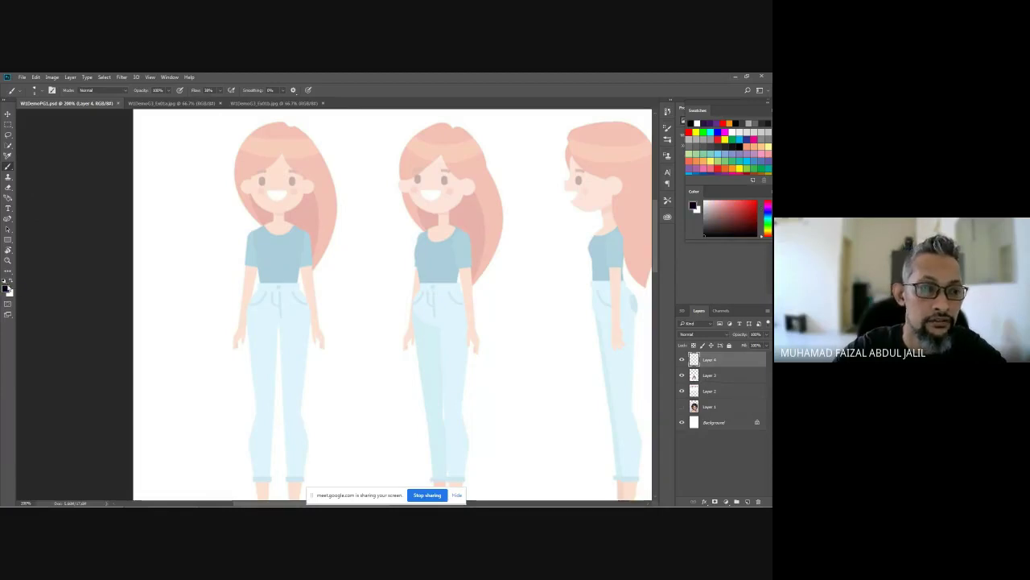
mouse_move(244, 147)
left_mouse_down()
mouse_move(241, 183)
mouse_move(308, 261)
left_mouse_up()
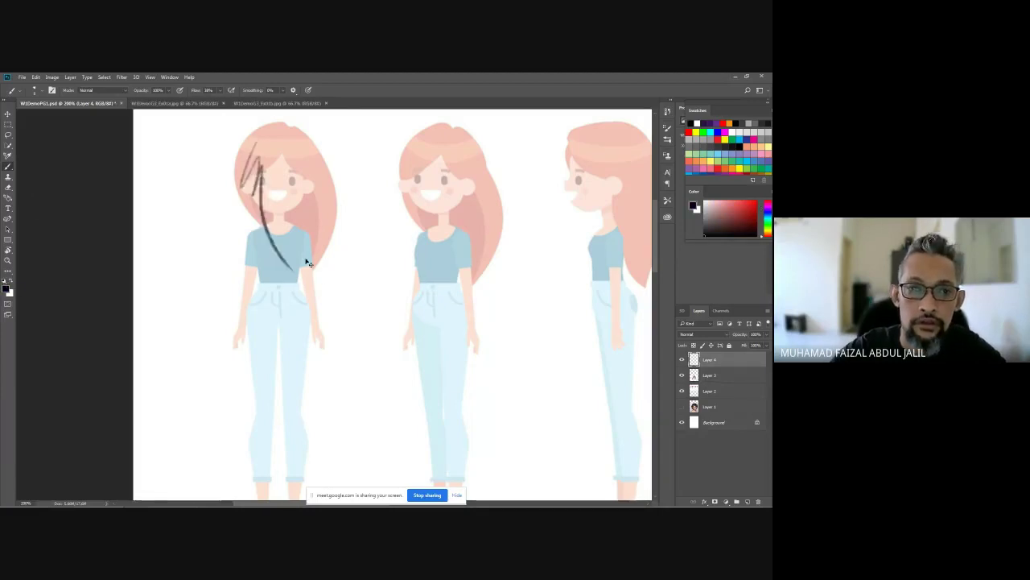
key("ctrl+z")
Step: Sketch a rounded head outline around the front-view girl's face with overlapping black brush strokes on the new layer
scroll(292, 220, "up", 2)
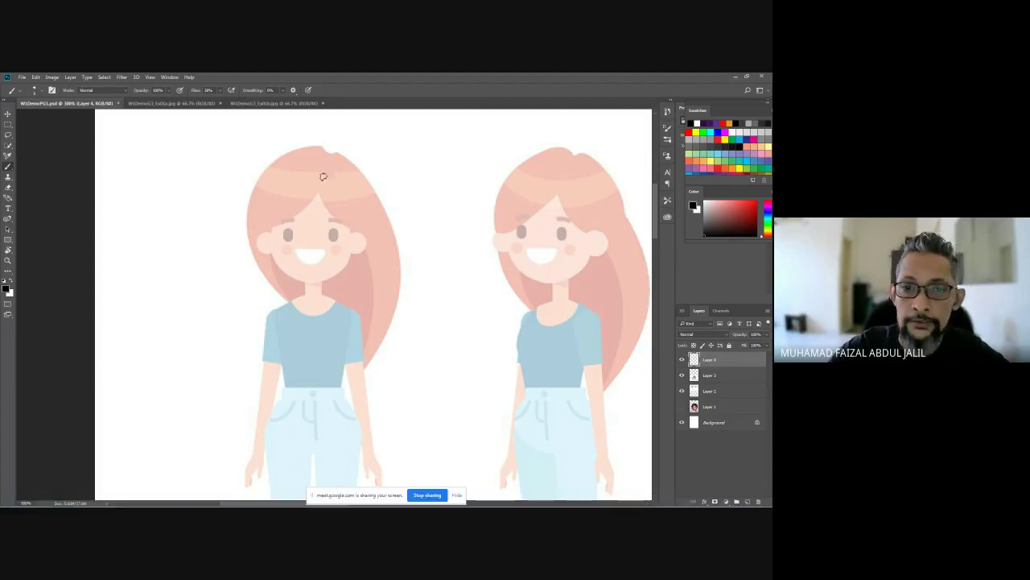
left_click_drag(298, 167, 278, 258)
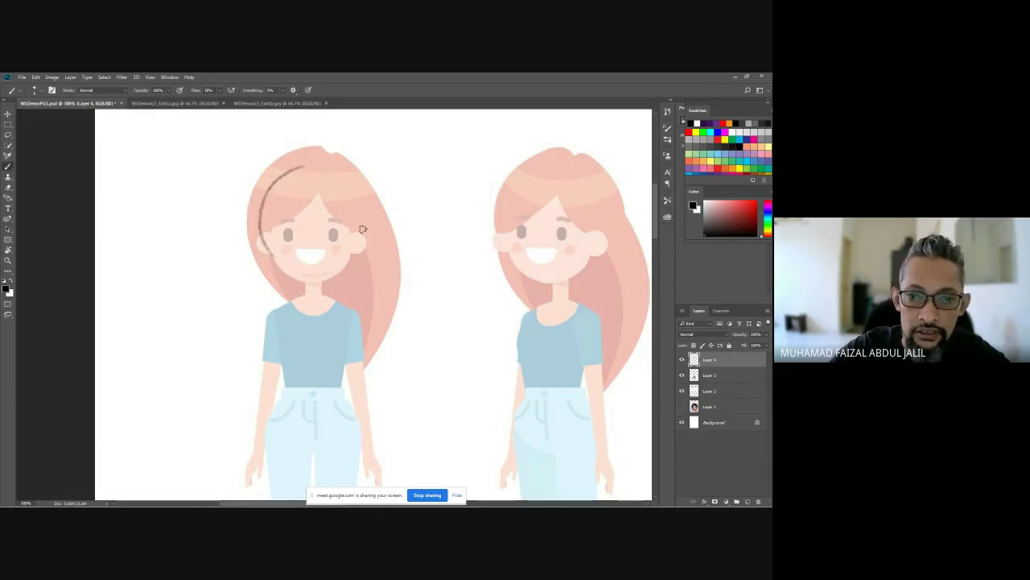
mouse_move(329, 171)
left_mouse_down()
mouse_move(356, 254)
mouse_move(322, 278)
mouse_move(269, 252)
mouse_move(320, 277)
left_mouse_up()
left_click_drag(322, 173, 310, 279)
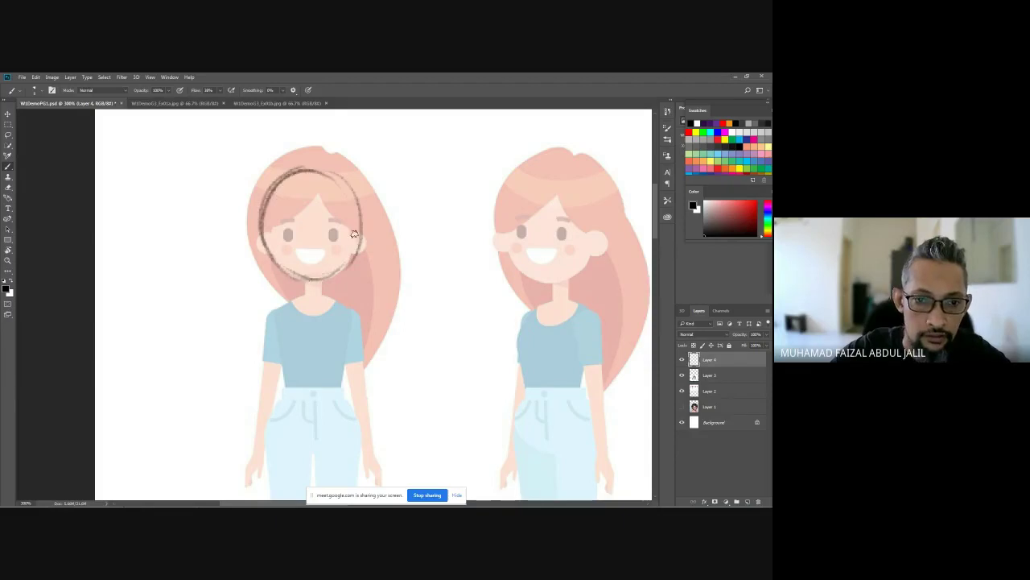
left_click_drag(358, 198, 311, 269)
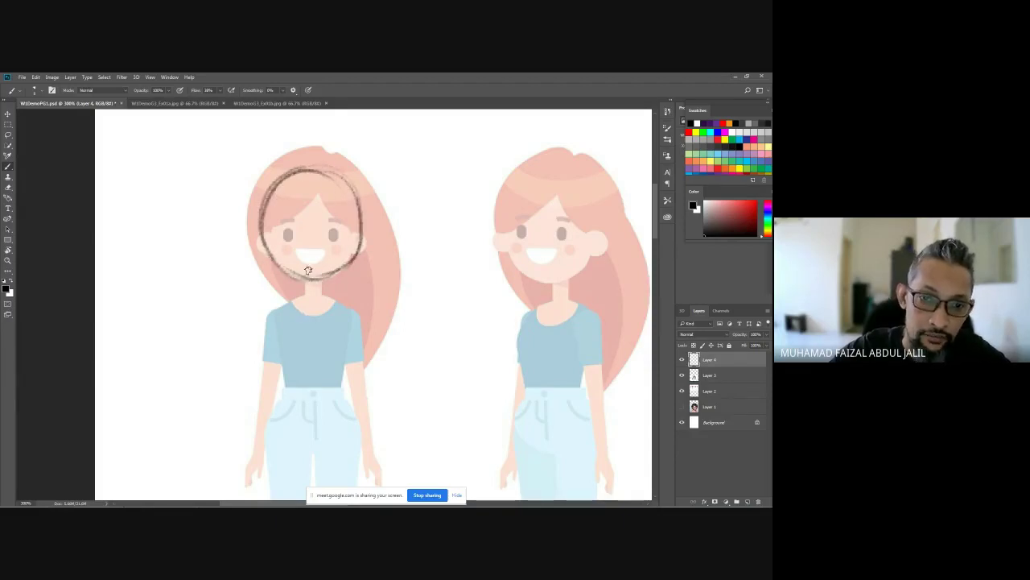
left_click_drag(312, 166, 354, 265)
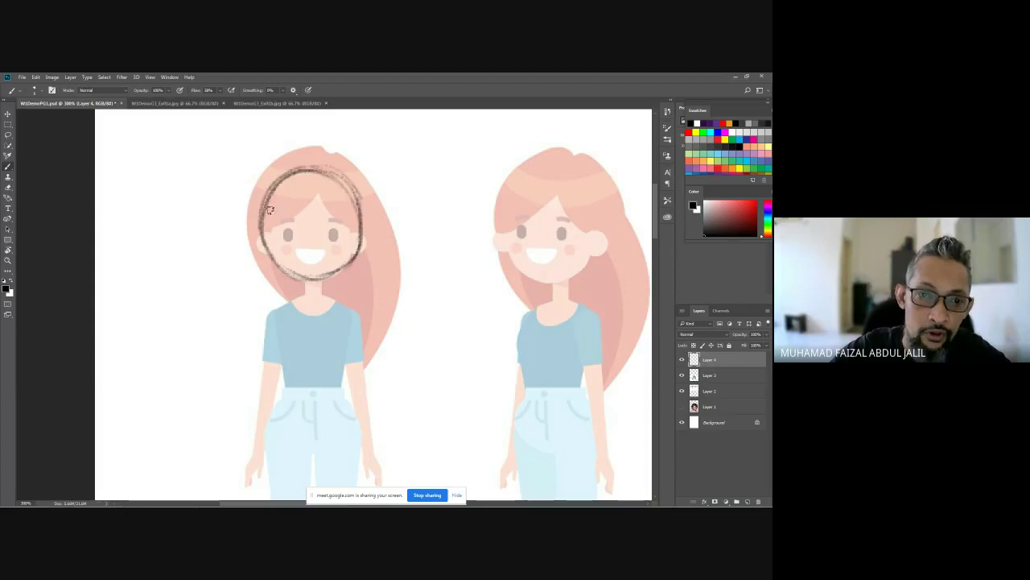
Step: Sketch the front-view girl's neck, shoulders and tapered torso down to the waistline
mouse_move(327, 298)
left_mouse_down()
mouse_move(341, 186)
mouse_move(344, 275)
mouse_move(318, 253)
mouse_move(316, 278)
mouse_move(343, 266)
mouse_move(285, 295)
mouse_move(363, 290)
left_mouse_up()
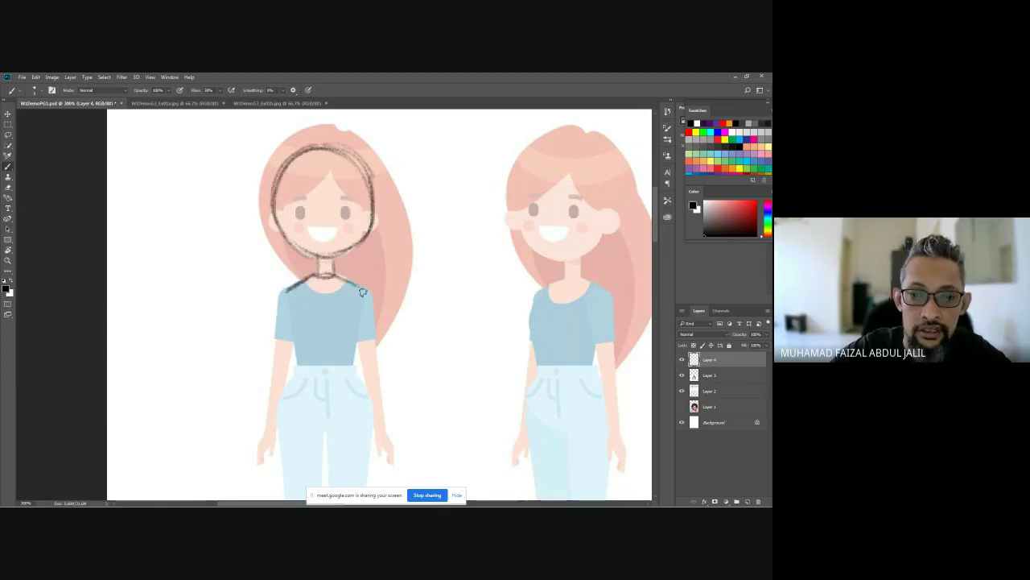
left_click_drag(289, 290, 299, 366)
mouse_move(359, 288)
left_mouse_down()
mouse_move(356, 367)
mouse_move(298, 367)
left_mouse_up()
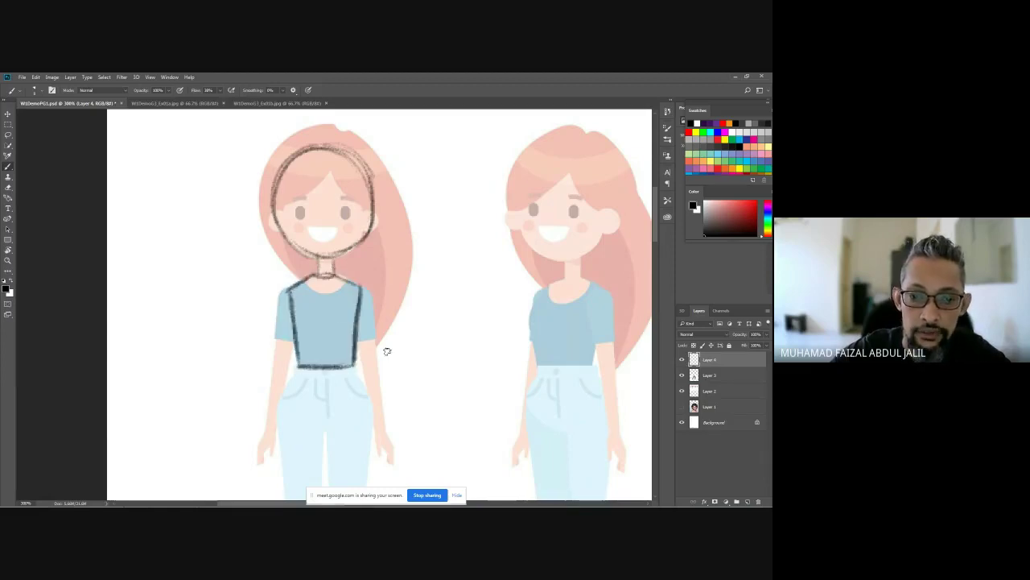
Step: Draw a vertical centre guideline and two horizontal guidelines at eye and mouth height inside the head outline
scroll(350, 335, "down", 3)
scroll(350, 335, "up", 3)
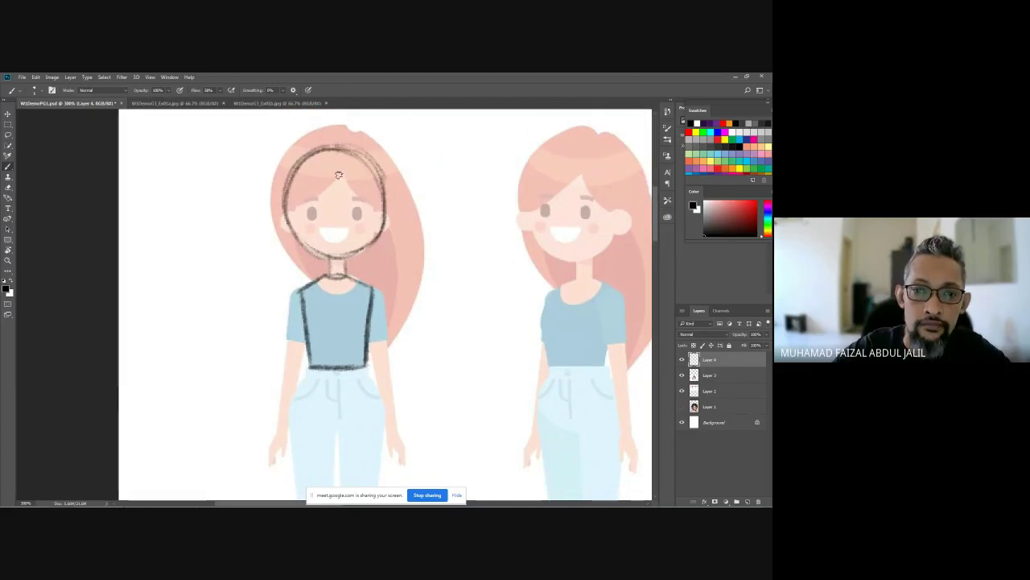
left_click_drag(338, 151, 339, 275)
key("ctrl+z")
left_click_drag(336, 149, 335, 259)
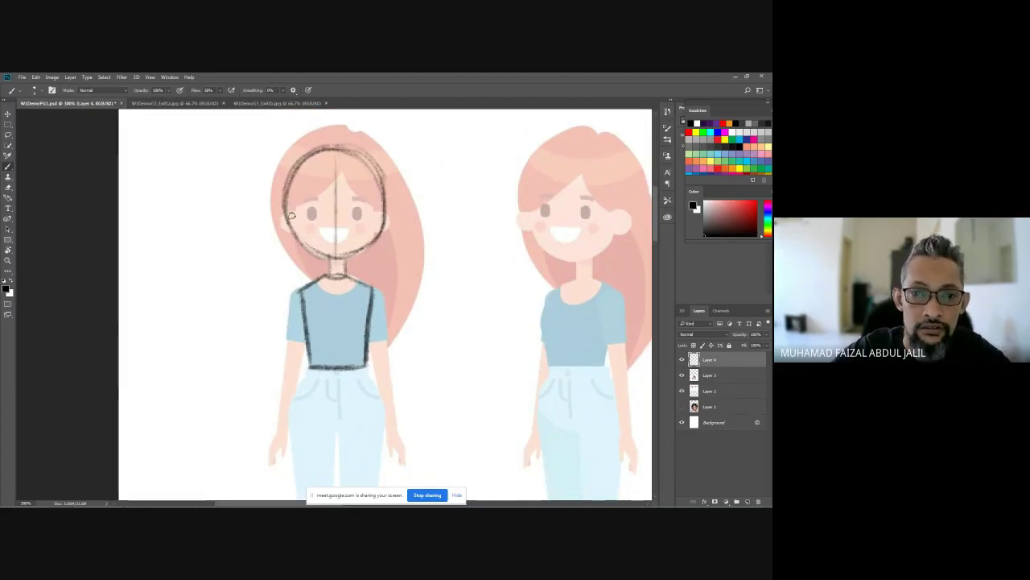
left_click_drag(285, 210, 385, 211)
left_click_drag(298, 232, 383, 232)
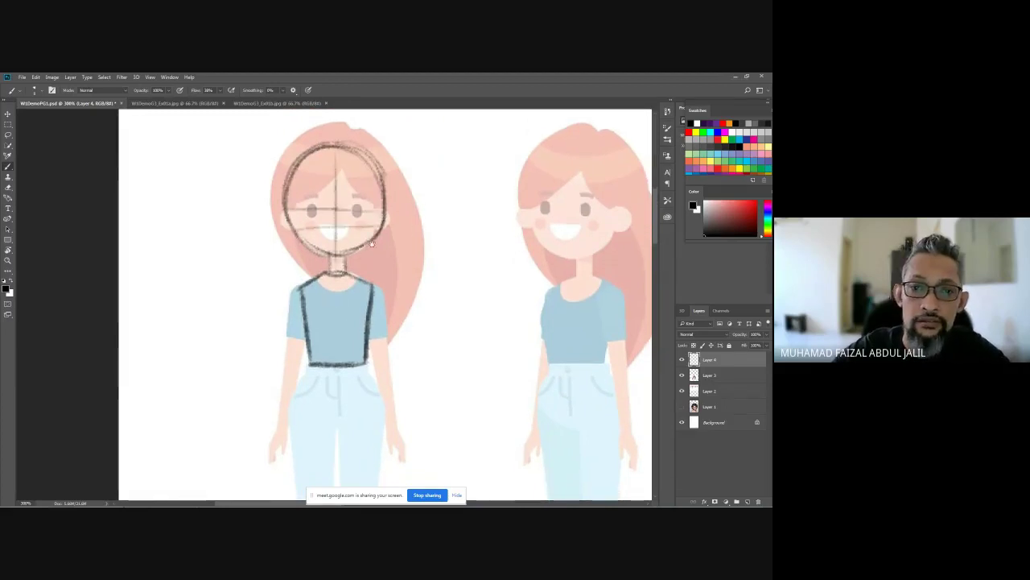
Step: Sketch both arms of the front-view girl from shoulder to hand, marking the elbows and wrists
scroll(372, 243, "down", 3)
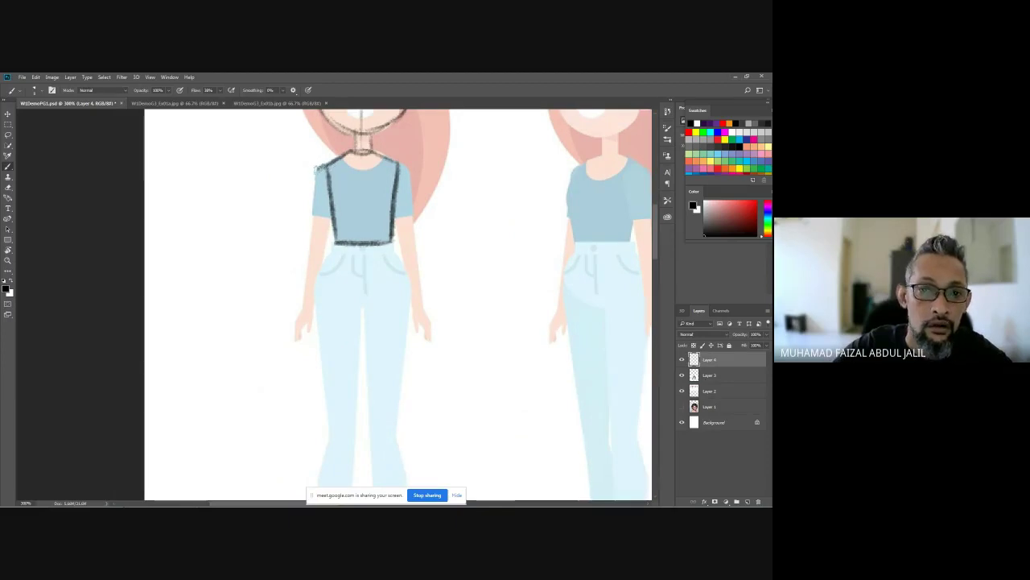
mouse_move(315, 168)
left_mouse_down()
mouse_move(303, 263)
mouse_move(322, 254)
mouse_move(306, 273)
mouse_move(310, 335)
left_mouse_up()
left_click_drag(395, 195, 393, 239)
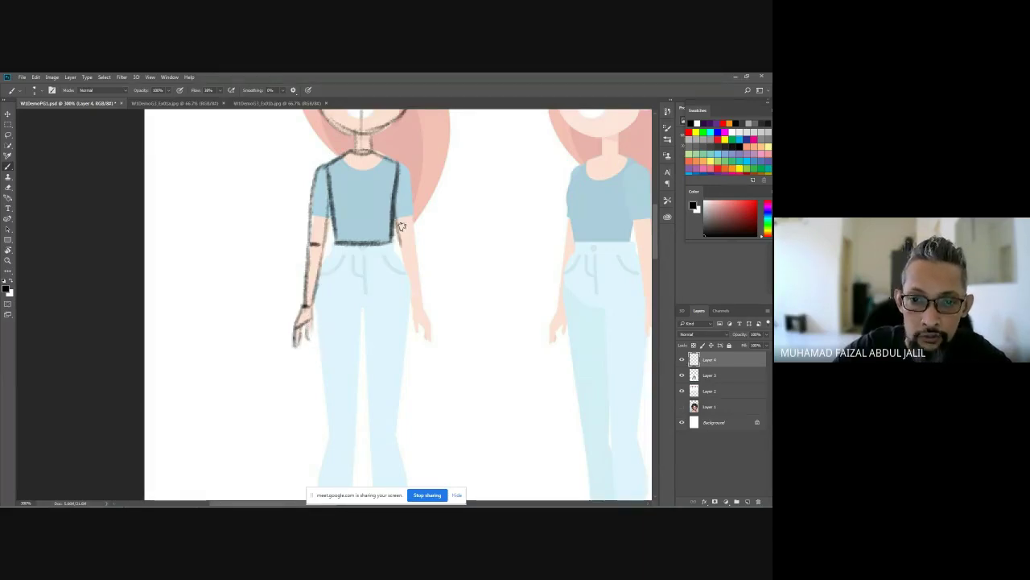
left_click_drag(402, 164, 415, 246)
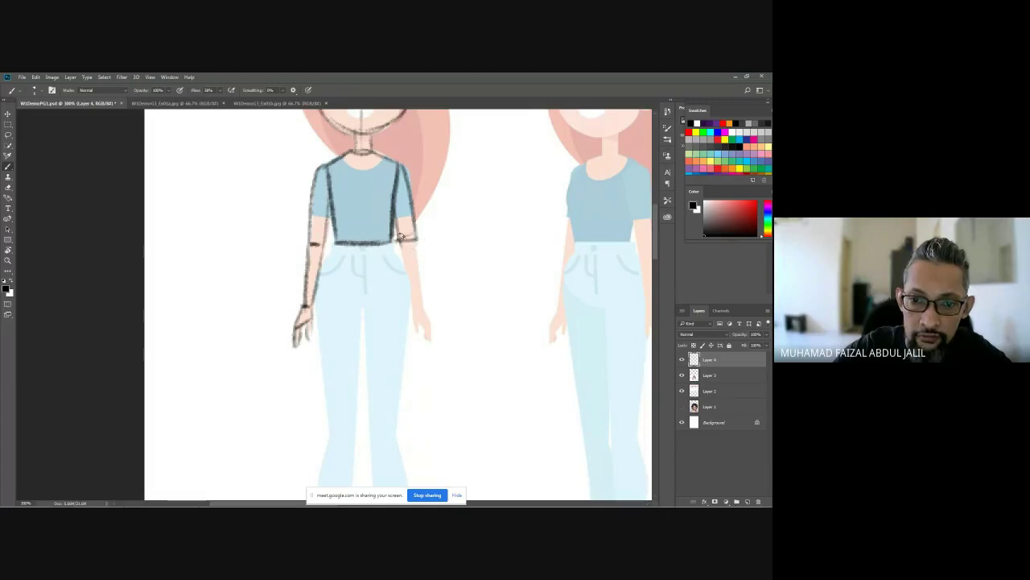
left_click_drag(399, 236, 430, 346)
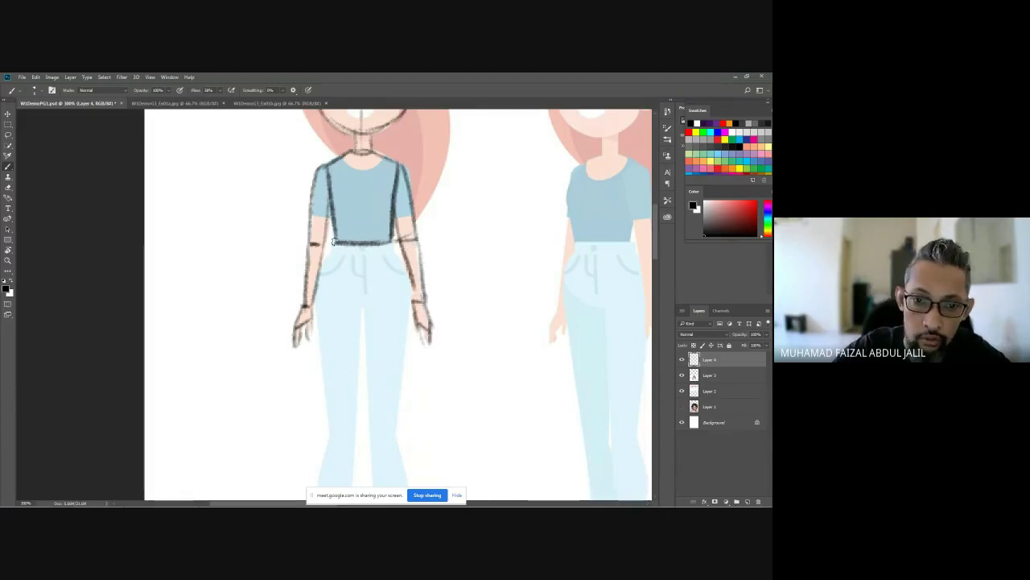
Step: Sketch the front-view girl's hips from the waistline outward, with curves running in toward the crotch
left_click_drag(334, 240, 319, 292)
left_click_drag(393, 242, 408, 285)
mouse_move(318, 288)
left_mouse_down()
mouse_move(359, 316)
mouse_move(408, 287)
left_mouse_up()
scroll(354, 250, "down", 2)
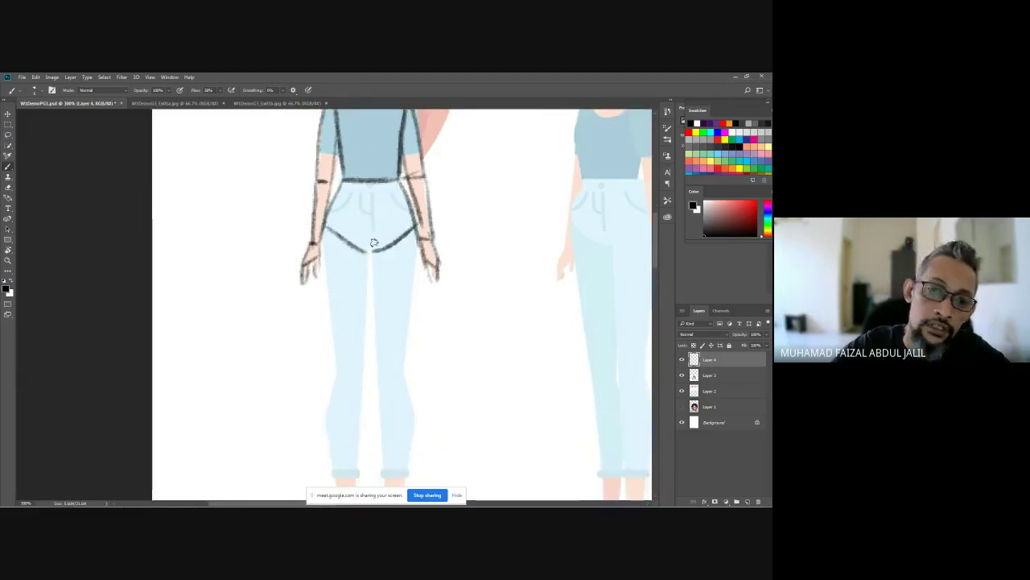
Step: Sketch both legs of the front-view girl from hips to ankles, marking the knees and adding simple wedge-shaped feet
left_click_drag(327, 235, 341, 373)
mouse_move(370, 243)
left_mouse_down()
mouse_move(355, 389)
mouse_move(335, 374)
left_mouse_up()
left_click_drag(373, 246, 384, 391)
left_click_drag(423, 229, 413, 367)
scroll(363, 260, "down", 4)
mouse_move(351, 243)
left_mouse_down()
mouse_move(335, 308)
mouse_move(338, 289)
mouse_move(345, 405)
mouse_move(370, 302)
mouse_move(368, 406)
left_mouse_up()
mouse_move(339, 320)
left_mouse_down()
mouse_move(355, 406)
mouse_move(338, 429)
mouse_move(372, 429)
left_mouse_up()
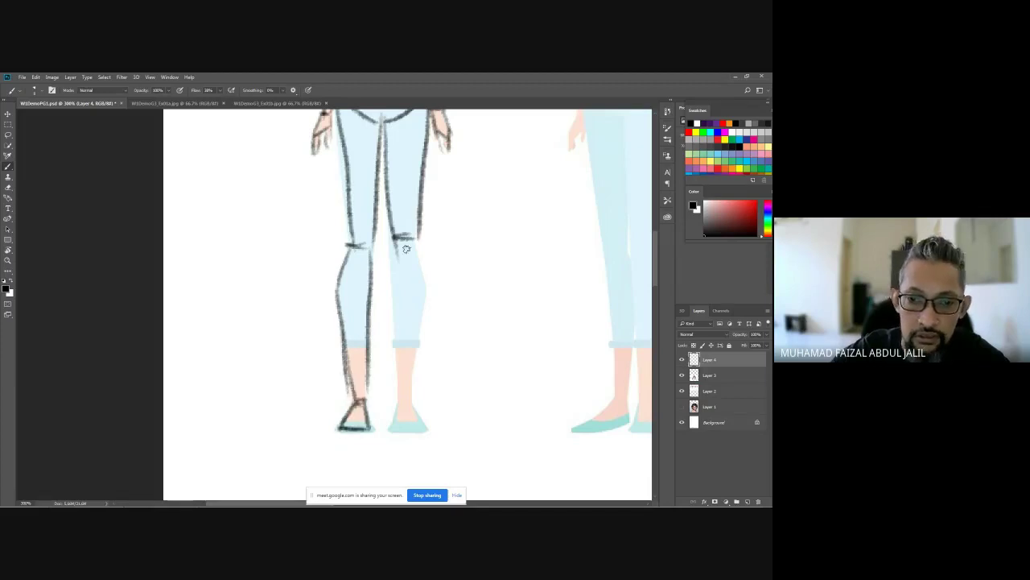
mouse_move(394, 243)
left_mouse_down()
mouse_move(395, 348)
mouse_move(425, 293)
mouse_move(430, 309)
mouse_move(404, 426)
left_mouse_up()
mouse_move(394, 342)
left_mouse_down()
mouse_move(398, 405)
mouse_move(411, 402)
mouse_move(391, 430)
mouse_move(428, 432)
left_mouse_up()
Step: Sketch the girl's centre-parted fringe and long side-swept hair around the head, and outline her eyes and smiling mouth
left_click_drag(435, 220, 379, 443)
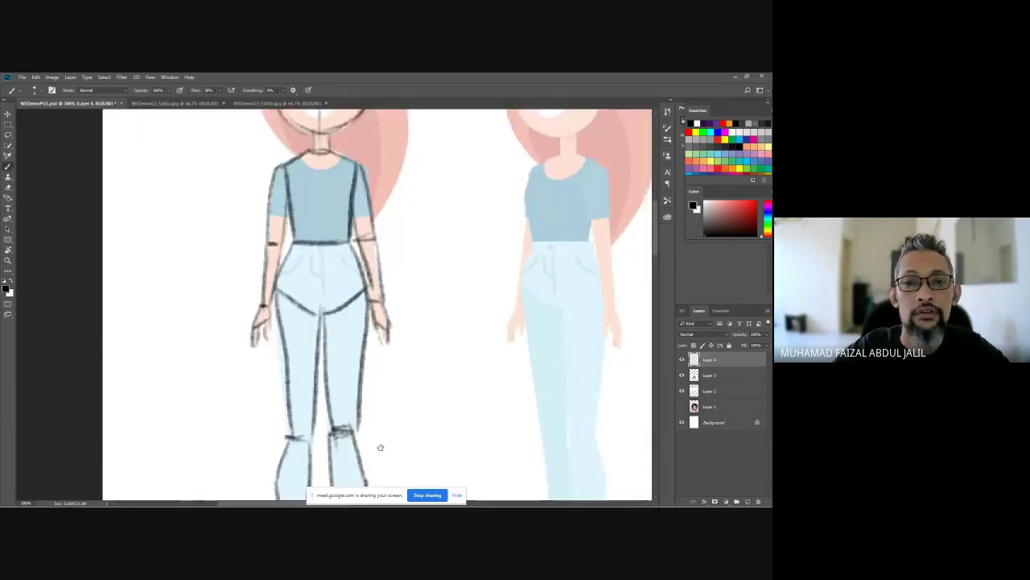
left_click_drag(410, 185, 409, 322)
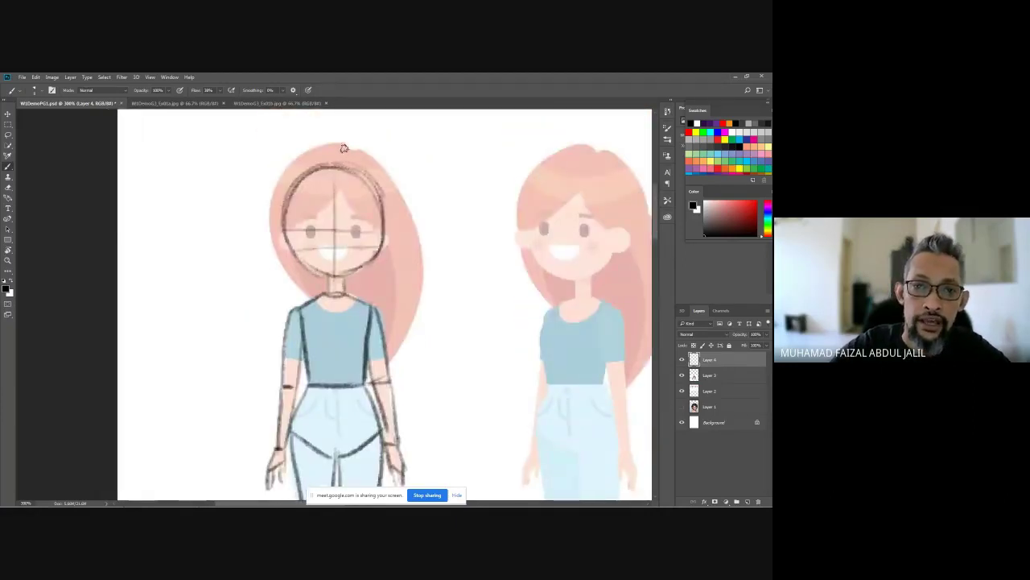
mouse_move(343, 148)
left_mouse_down()
mouse_move(333, 204)
mouse_move(270, 230)
left_mouse_up()
left_click_drag(335, 142, 269, 237)
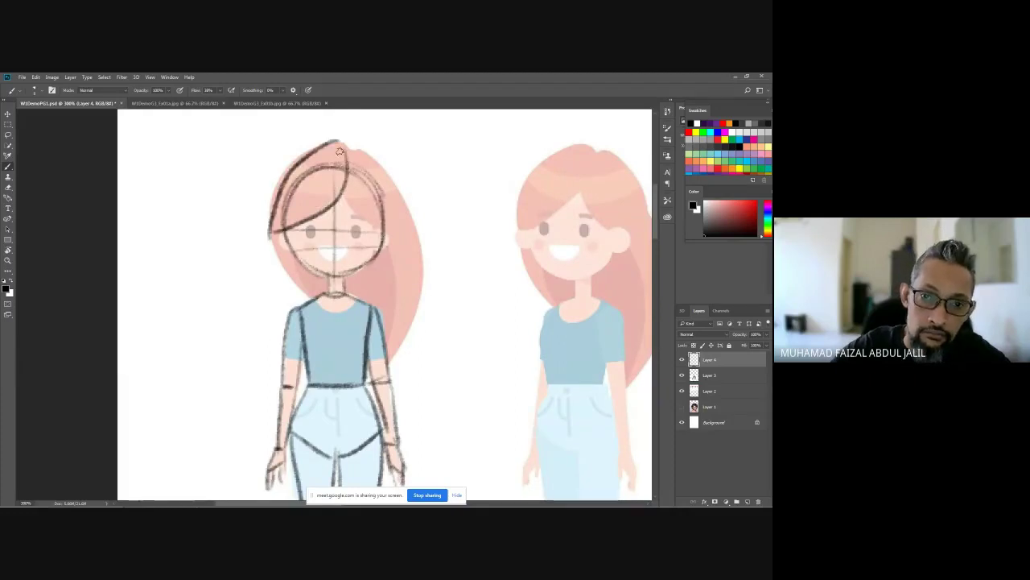
left_click_drag(339, 152, 411, 240)
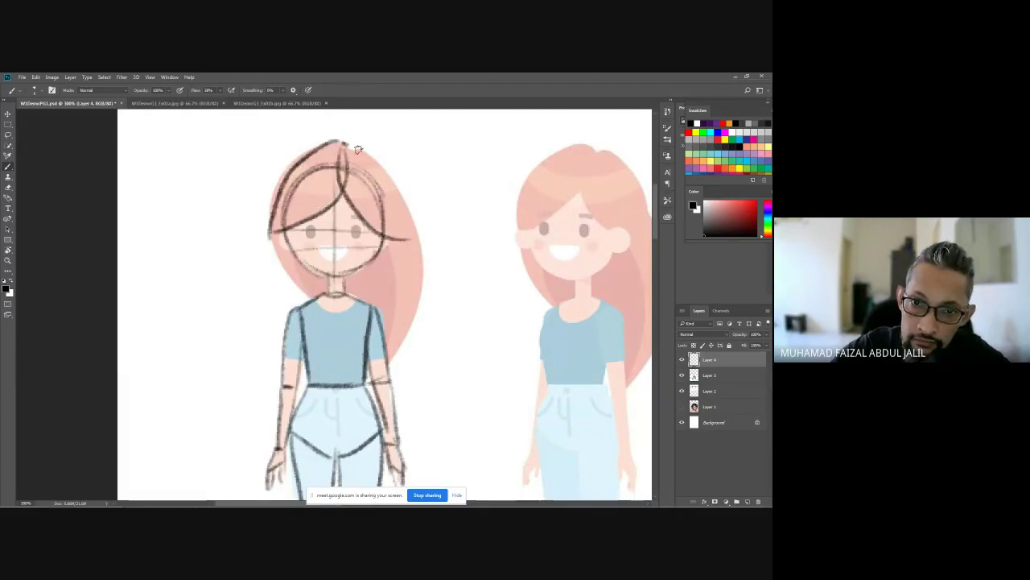
left_click_drag(357, 150, 405, 234)
mouse_move(286, 191)
left_mouse_down()
mouse_move(279, 254)
mouse_move(367, 344)
left_mouse_up()
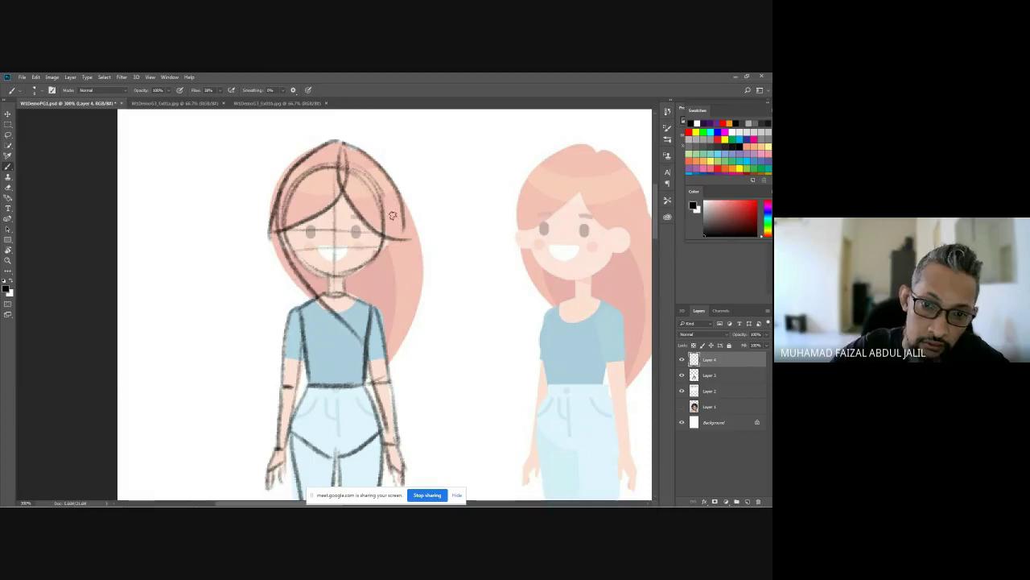
mouse_move(395, 193)
left_mouse_down()
mouse_move(418, 288)
mouse_move(362, 372)
left_mouse_up()
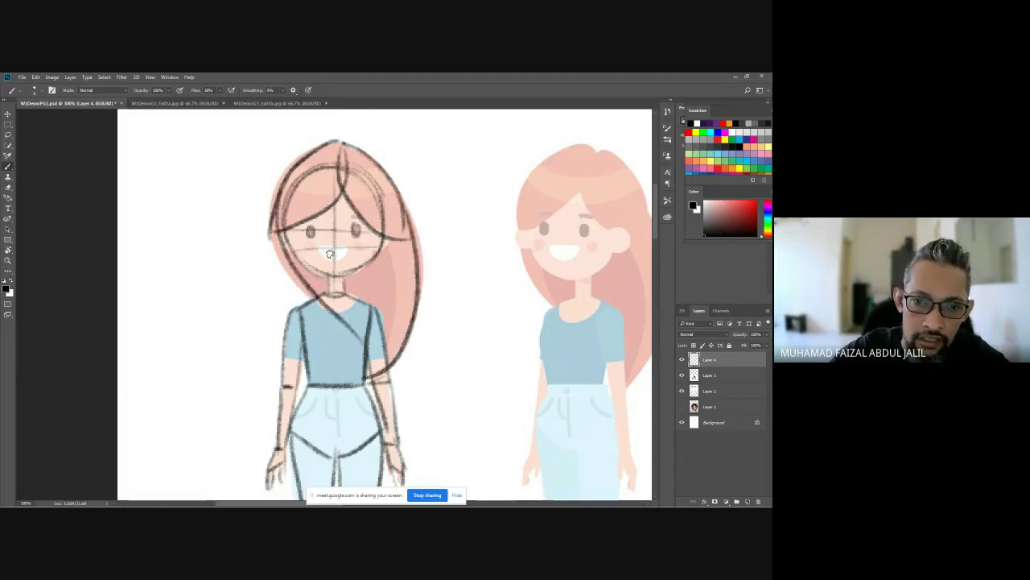
left_click_drag(319, 246, 356, 251)
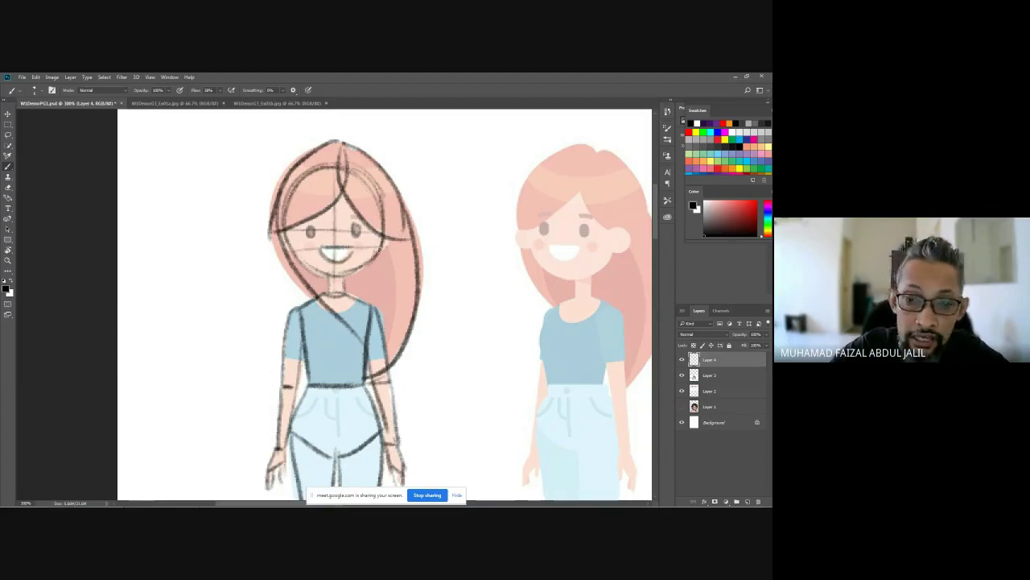
left_click_drag(391, 240, 379, 297)
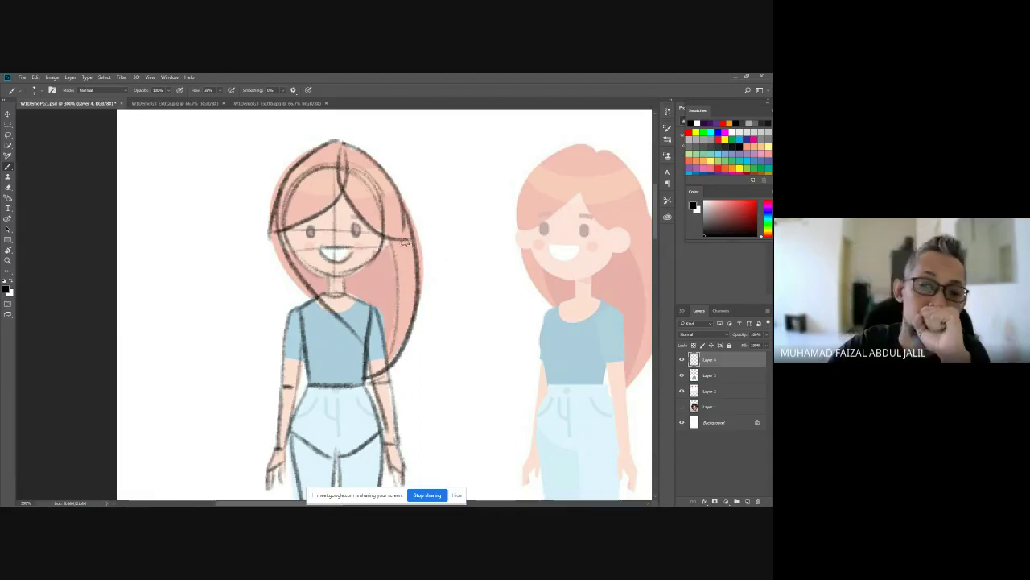
Step: Hide the character reference on Layer 2 and lower the opacity of the construction sketch on Layer 4 to a faint grey
left_click(682, 391)
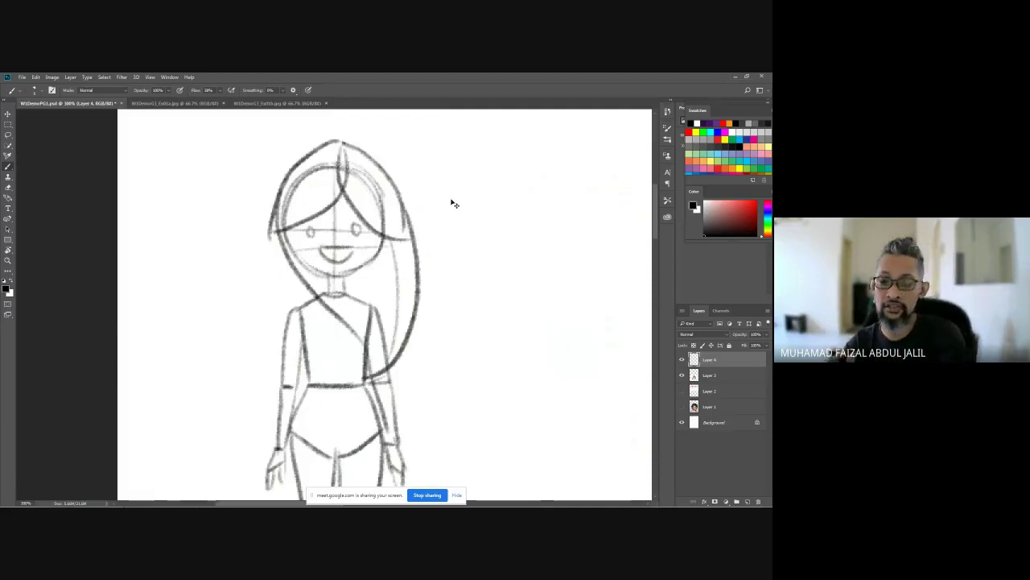
key("ctrl+minus")
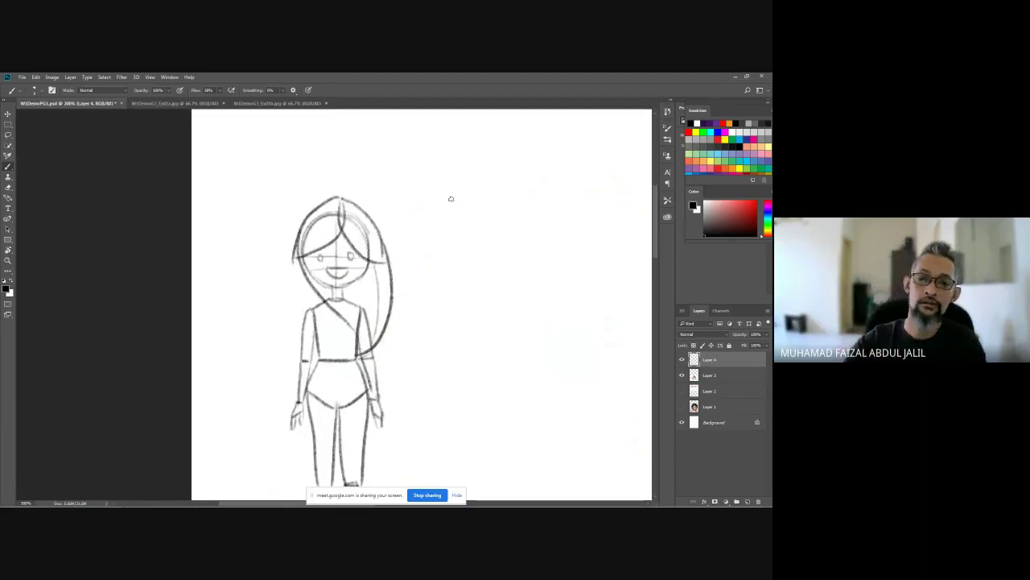
mouse_move(515, 255)
left_mouse_down()
mouse_move(499, 173)
mouse_move(501, 187)
left_mouse_up()
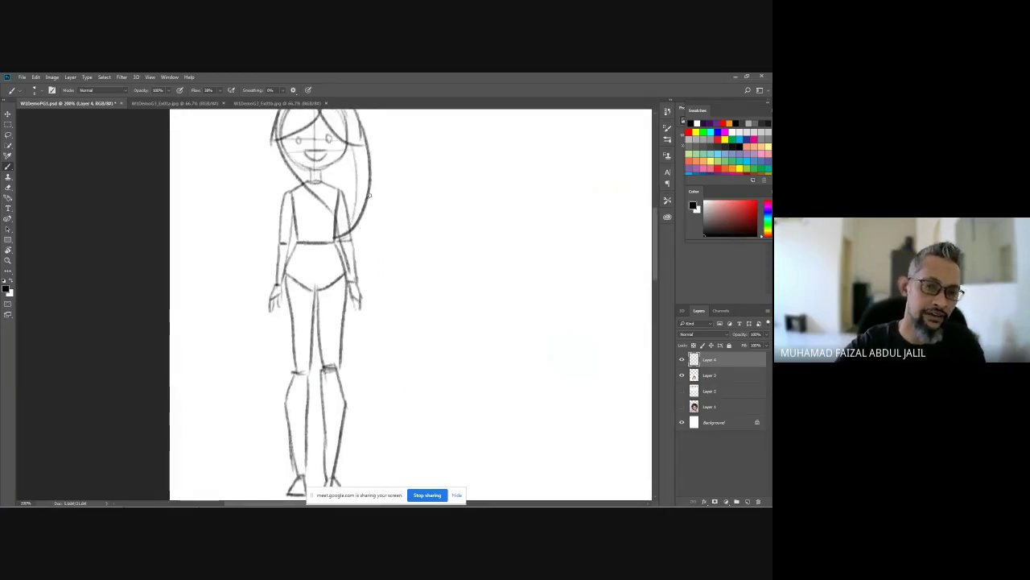
left_click_drag(399, 164, 370, 223)
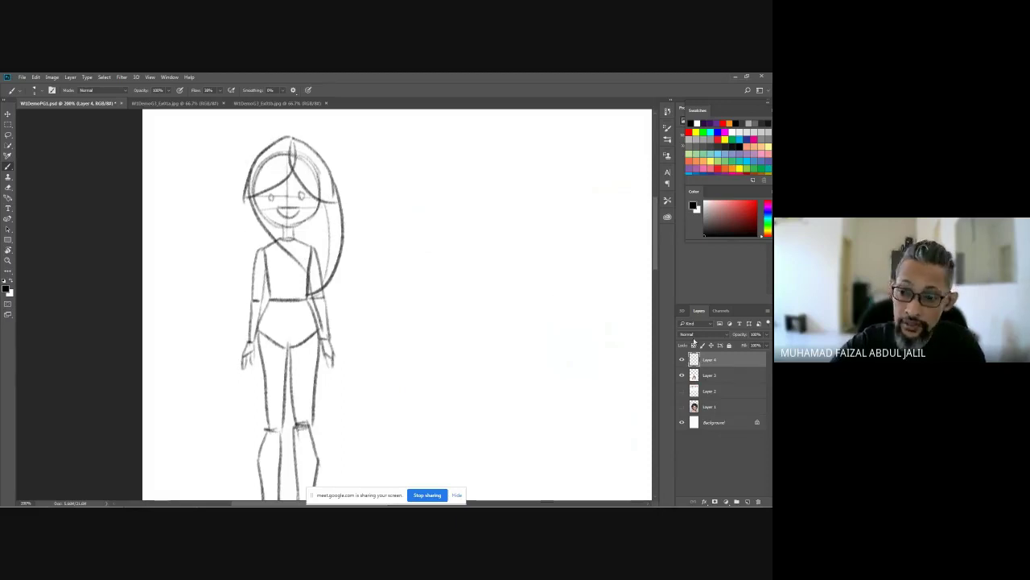
mouse_move(766, 335)
left_mouse_down()
mouse_move(765, 346)
mouse_move(745, 345)
left_mouse_up()
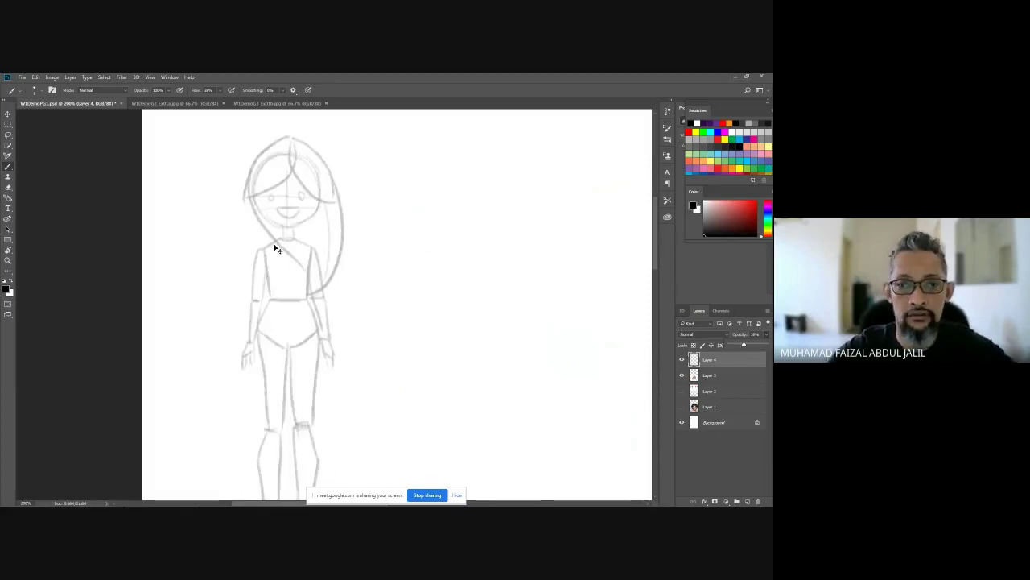
Step: Add a new layer above Layer 4 and draw the girl's detailed eyes, eyebrows and open smiling mouth on it
left_click(313, 278, "ctrl")
left_click_drag(314, 277, 356, 298)
left_click(356, 298, "ctrl")
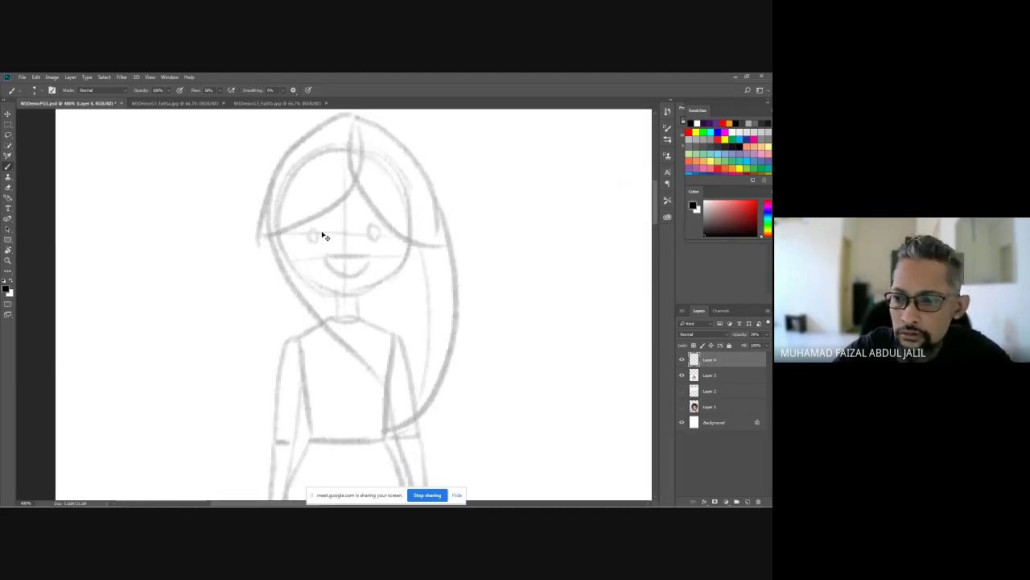
left_click(745, 501)
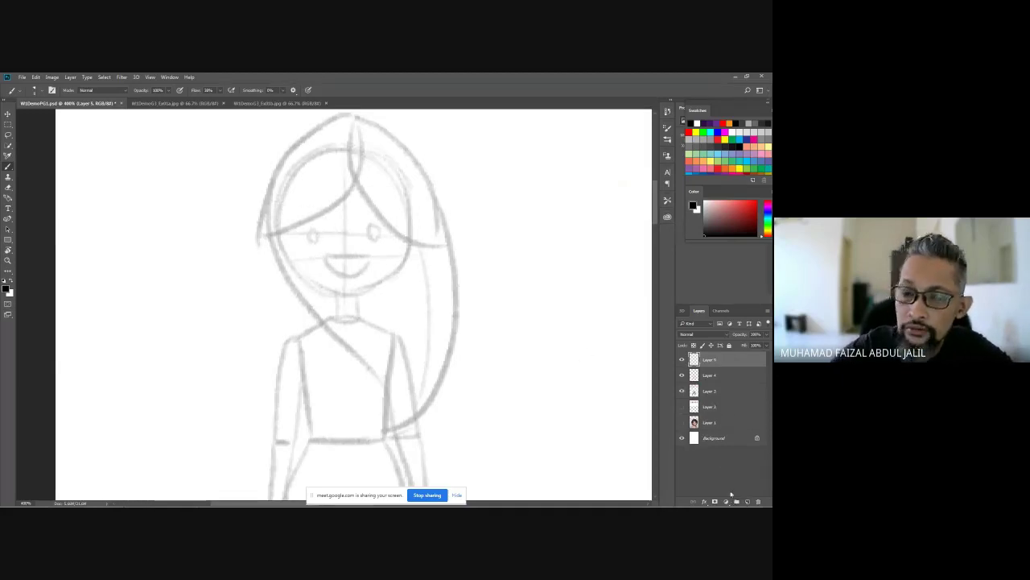
mouse_move(330, 237)
left_mouse_down()
mouse_move(298, 245)
mouse_move(311, 246)
mouse_move(310, 228)
mouse_move(306, 237)
mouse_move(296, 209)
mouse_move(378, 210)
mouse_move(364, 214)
mouse_move(389, 235)
mouse_move(365, 238)
mouse_move(369, 220)
mouse_move(380, 229)
mouse_move(363, 216)
mouse_move(390, 196)
left_mouse_up()
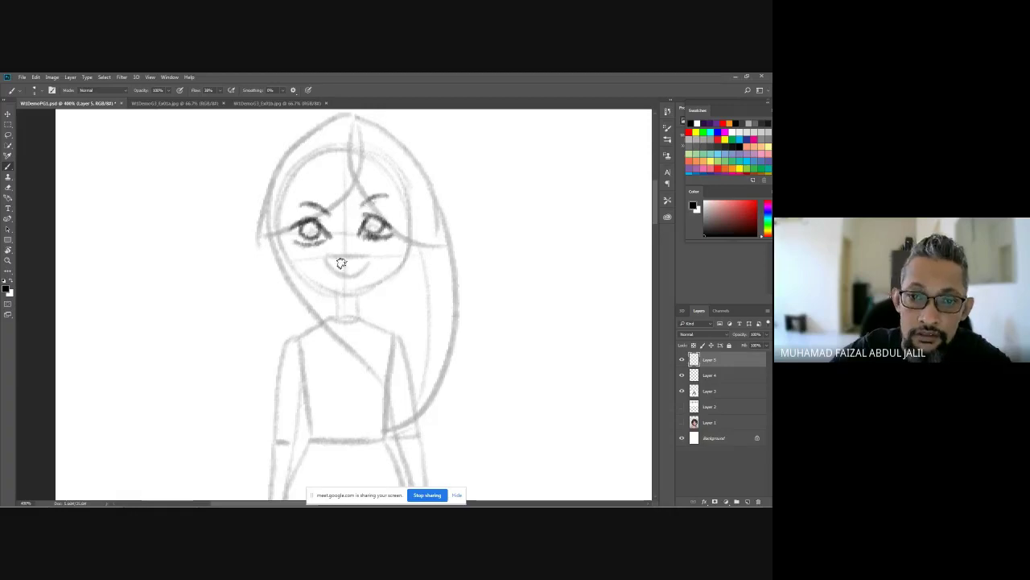
mouse_move(348, 265)
left_mouse_down()
mouse_move(327, 259)
mouse_move(367, 258)
mouse_move(346, 281)
left_mouse_up()
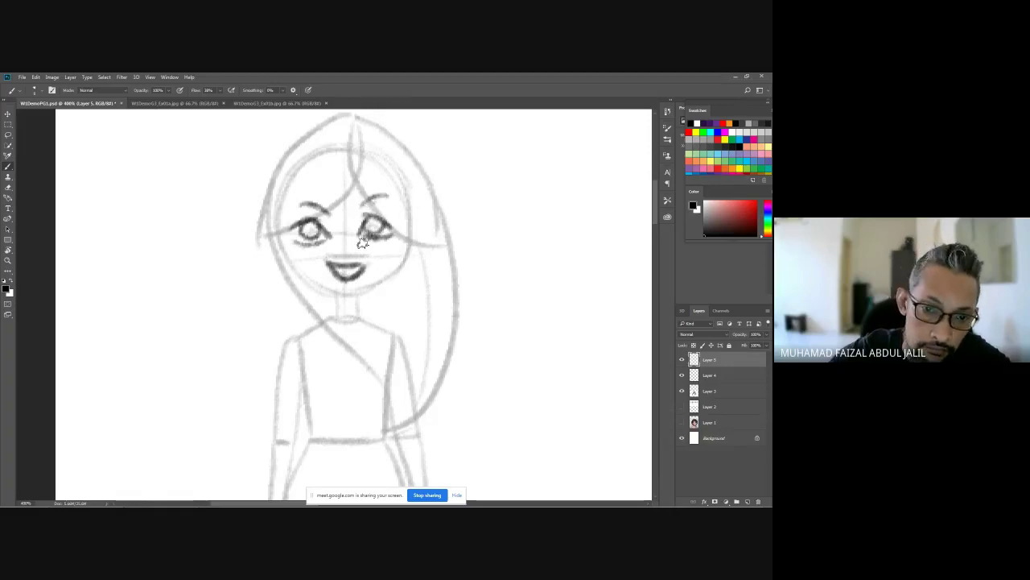
Step: Draw the sides of the girl's face, curving in from the temples along the jaw to a pointed chin
mouse_move(280, 211)
left_mouse_down()
mouse_move(287, 266)
mouse_move(341, 299)
left_mouse_up()
mouse_move(405, 200)
left_mouse_down()
mouse_move(394, 260)
mouse_move(397, 242)
mouse_move(342, 301)
left_mouse_up()
mouse_move(397, 280)
left_mouse_down()
mouse_move(346, 300)
mouse_move(354, 296)
left_mouse_up()
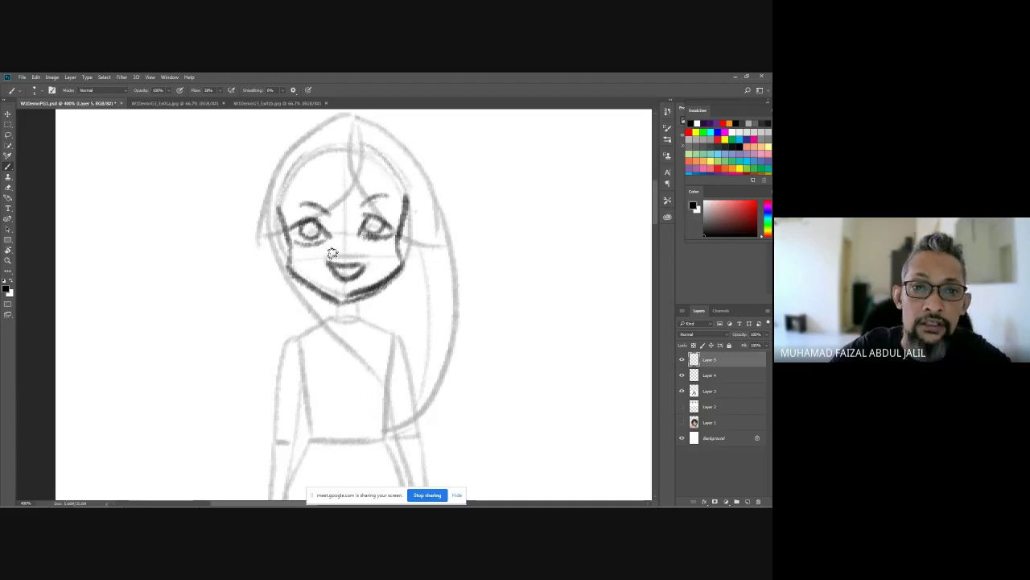
Step: Draw the fringe strands falling from the parting and the outer hair contours, with the longer wavy side ending near the waist
left_click_drag(360, 133, 321, 216)
left_click_drag(333, 169, 320, 208)
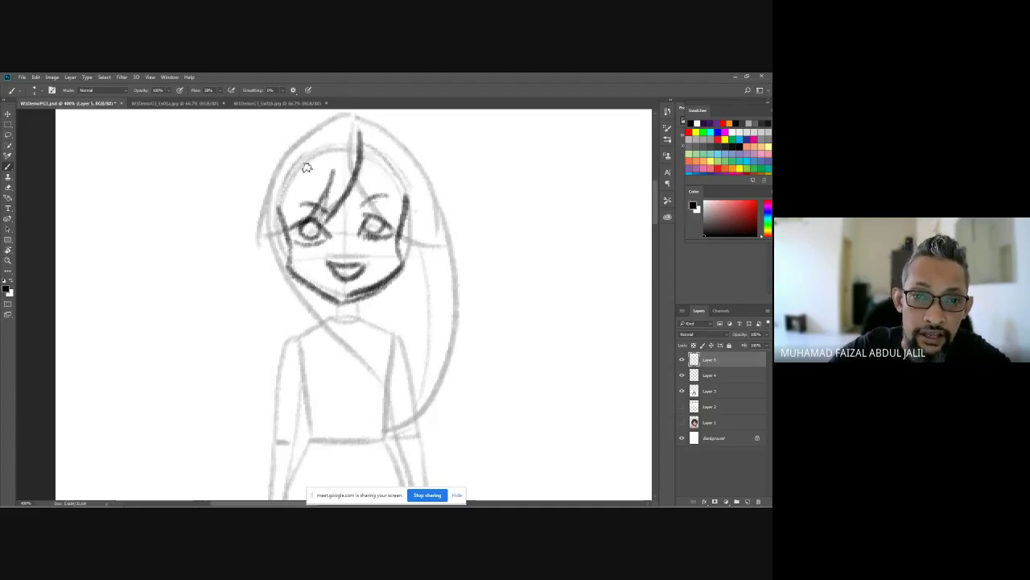
mouse_move(341, 117)
left_mouse_down()
mouse_move(272, 183)
mouse_move(274, 340)
left_mouse_up()
left_click_drag(291, 282, 282, 338)
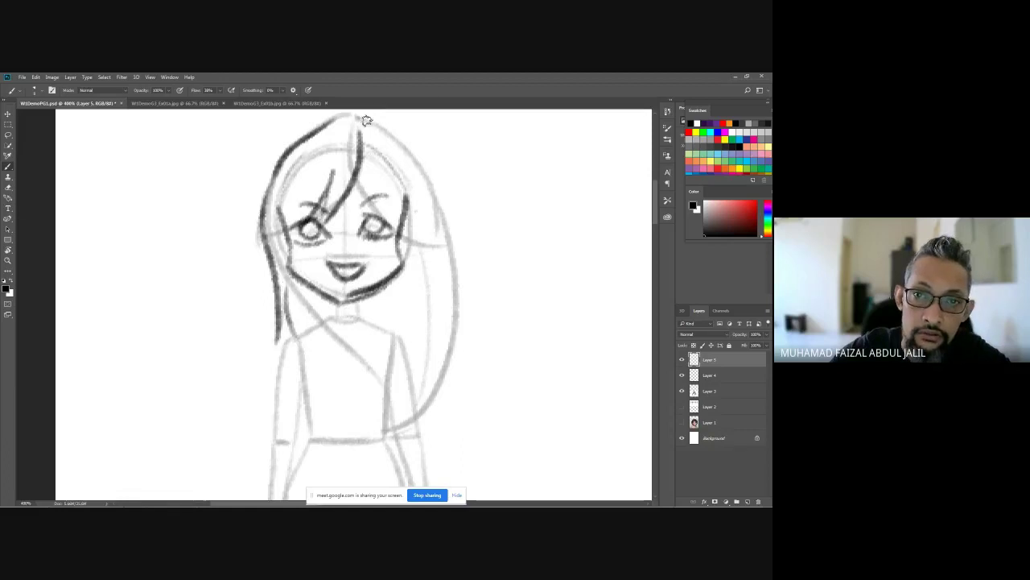
mouse_move(359, 118)
left_mouse_down()
mouse_move(425, 193)
mouse_move(451, 374)
mouse_move(417, 441)
left_mouse_up()
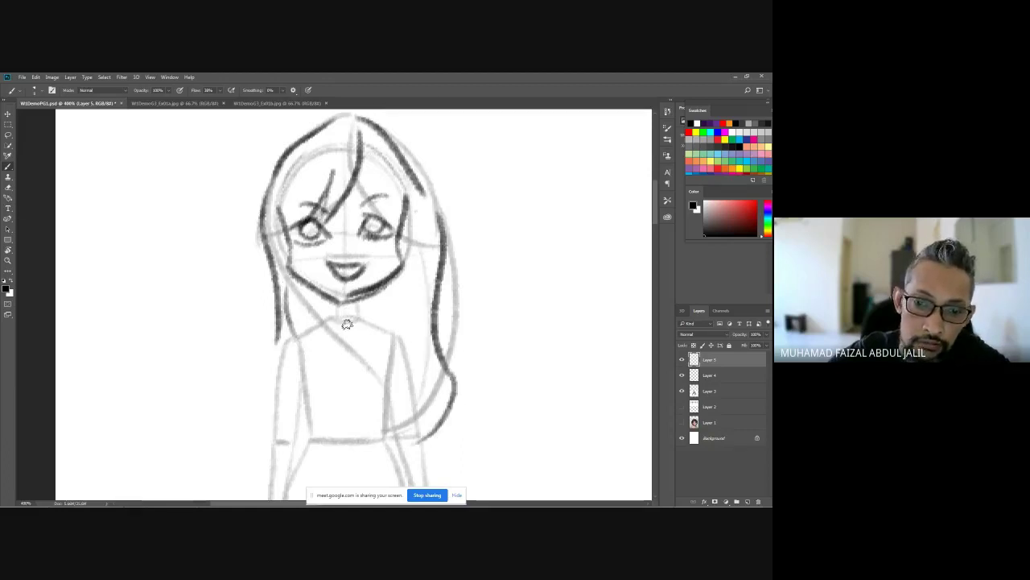
Step: Draw both ears and the neck, and add the second fringe section sweeping outward from the parting over the other eye
left_click_drag(406, 218, 403, 253)
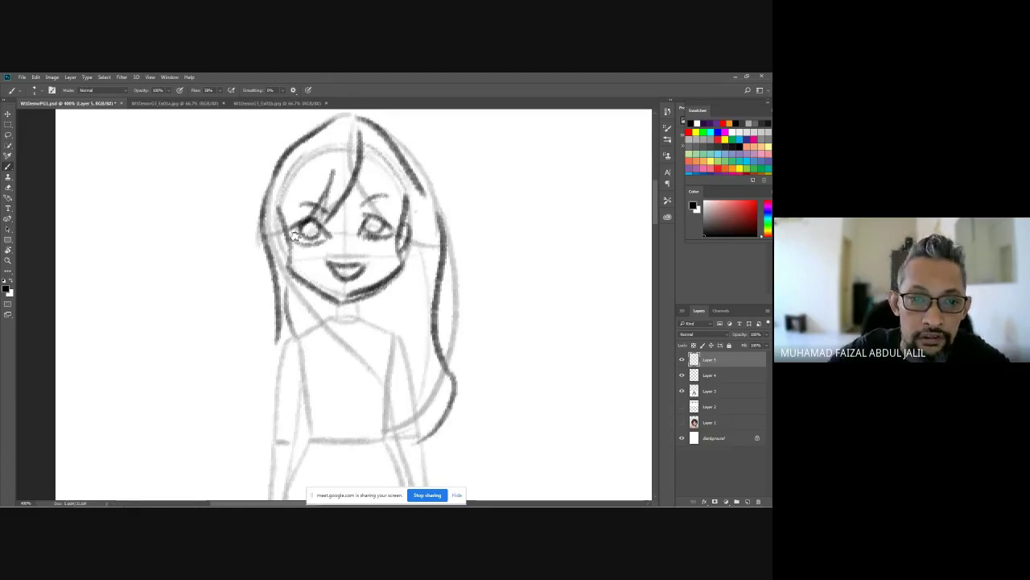
left_click_drag(295, 236, 278, 241)
mouse_move(360, 163)
left_mouse_down()
mouse_move(406, 230)
mouse_move(416, 225)
mouse_move(421, 264)
left_mouse_up()
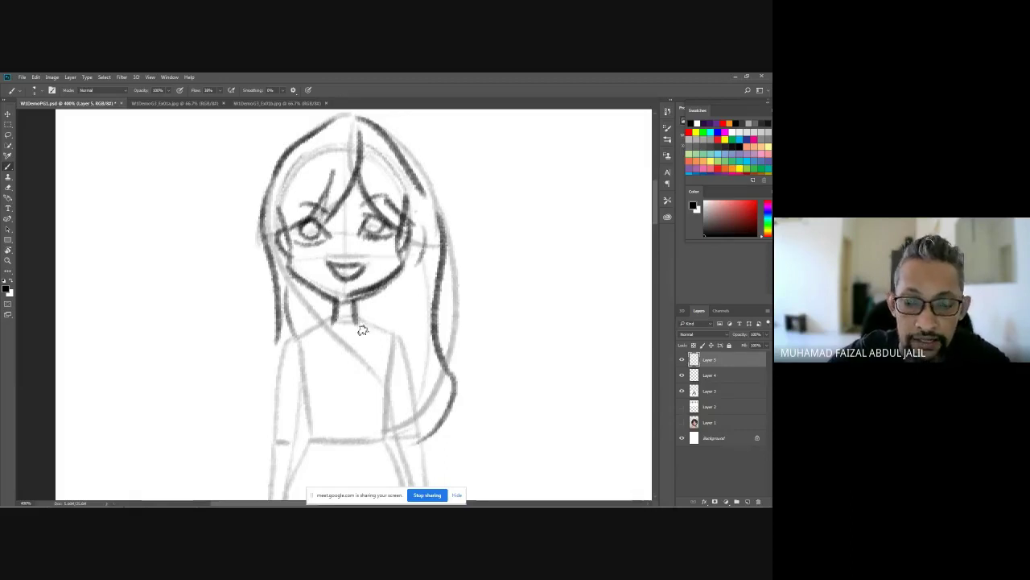
Step: Draw the pointed shirt collar, both torso sides, and the arm on the short-hair side with a cuffed elbow-length sleeve and hand
mouse_move(398, 329)
left_mouse_down()
mouse_move(419, 155)
mouse_move(432, 216)
mouse_move(390, 217)
mouse_move(384, 193)
left_mouse_up()
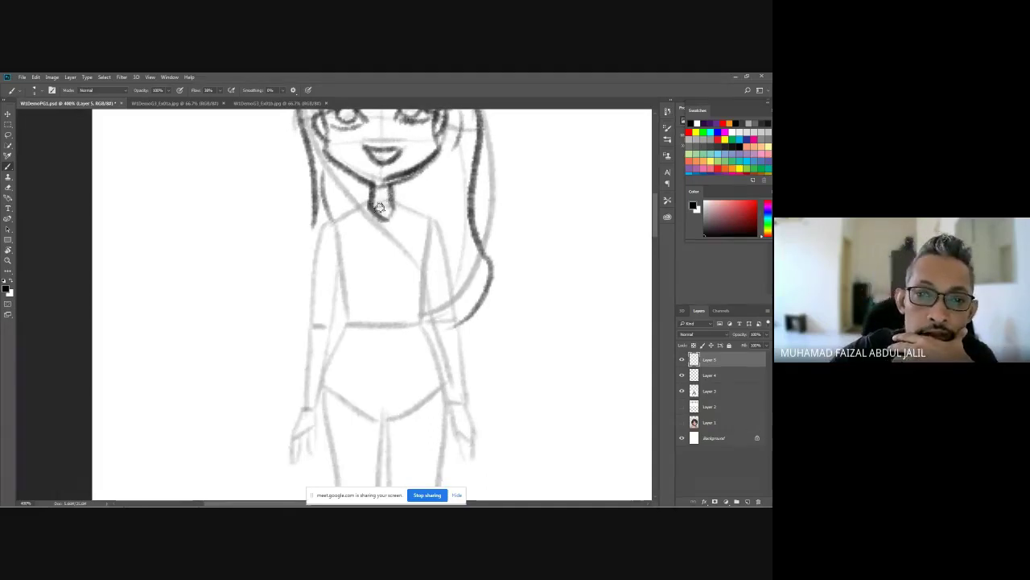
mouse_move(363, 230)
left_mouse_down()
mouse_move(403, 203)
mouse_move(398, 228)
mouse_move(362, 206)
mouse_move(325, 218)
mouse_move(306, 318)
left_mouse_up()
left_click_drag(337, 244, 342, 308)
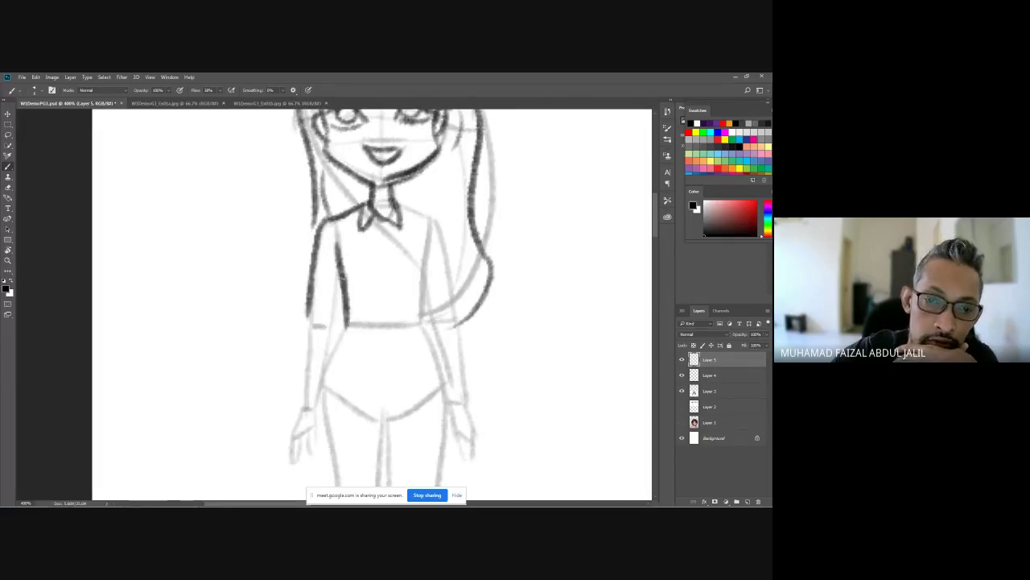
left_click_drag(432, 246, 417, 330)
mouse_move(337, 264)
left_mouse_down()
mouse_move(325, 330)
mouse_move(308, 322)
mouse_move(322, 334)
mouse_move(310, 326)
mouse_move(304, 404)
left_mouse_up()
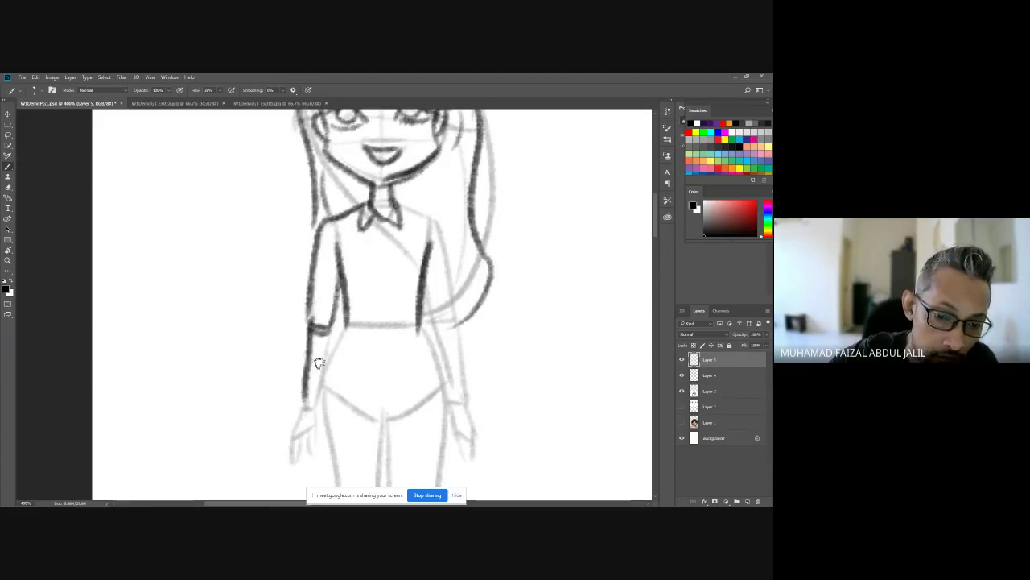
left_click_drag(328, 328, 299, 428)
mouse_move(306, 393)
left_mouse_down()
mouse_move(289, 443)
mouse_move(318, 425)
mouse_move(306, 406)
left_mouse_up()
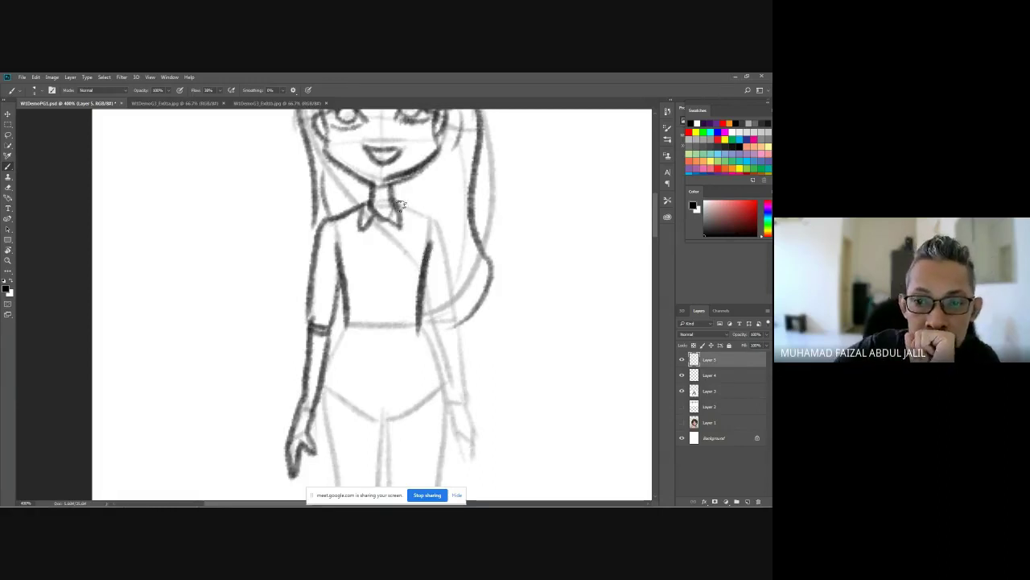
Step: Draw the shoulder and arm on the long-hair side, with a matching cuffed sleeve and hand
mouse_move(400, 204)
left_mouse_down()
mouse_move(437, 225)
mouse_move(449, 321)
left_mouse_up()
mouse_move(427, 275)
left_mouse_down()
mouse_move(419, 330)
mouse_move(461, 314)
mouse_move(434, 327)
mouse_move(451, 388)
left_mouse_up()
mouse_move(450, 318)
left_mouse_down()
mouse_move(452, 425)
mouse_move(464, 445)
left_mouse_up()
left_click_drag(456, 396, 473, 457)
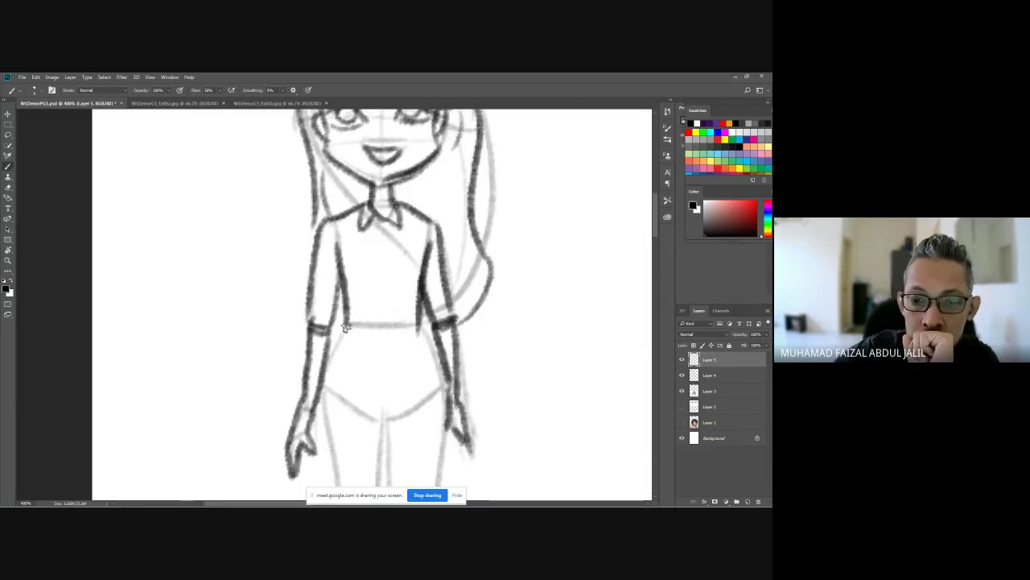
Step: Draw a belt across the waistline with two parallel edges and short vertical loop marks
left_click_drag(348, 329, 416, 325)
mouse_move(349, 311)
left_mouse_down()
mouse_move(420, 307)
mouse_move(390, 319)
mouse_move(399, 327)
mouse_move(372, 327)
left_mouse_up()
left_click_drag(392, 321, 403, 309)
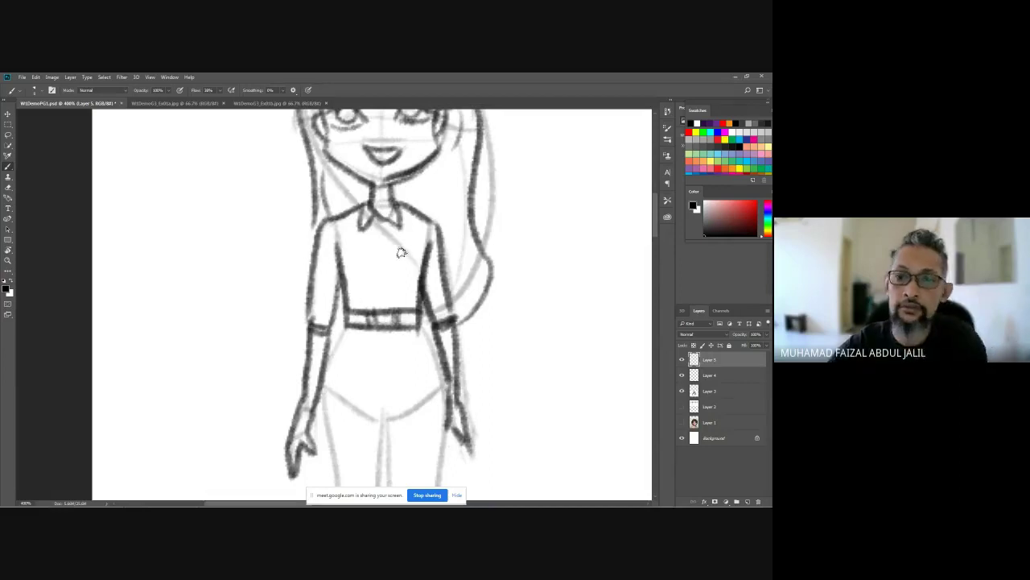
Step: Draw the centre front seam of the shorts below the belt and a slanted pocket line on each hip
mouse_move(365, 266)
left_mouse_down()
mouse_move(396, 266)
mouse_move(427, 233)
mouse_move(433, 188)
left_mouse_up()
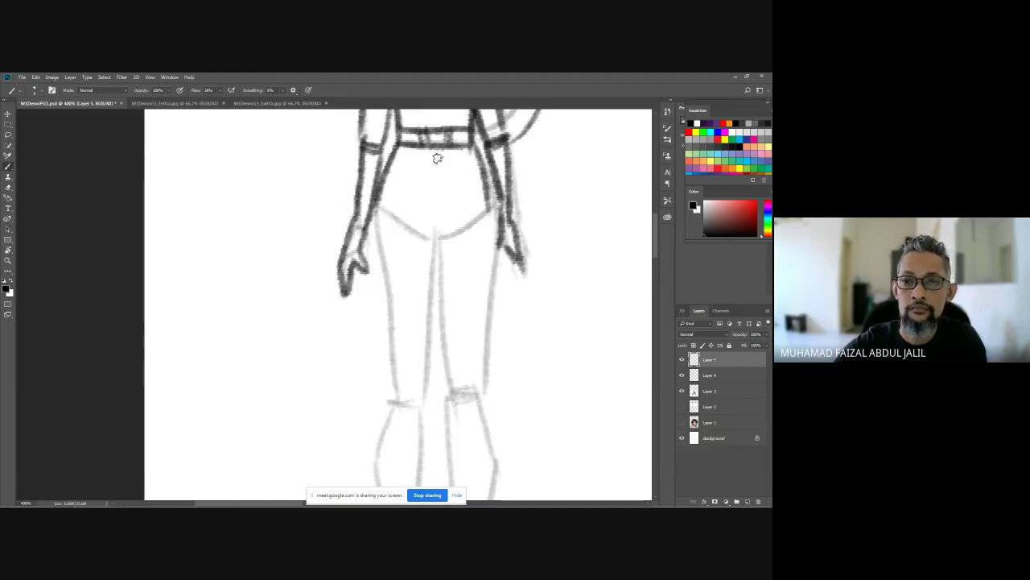
left_click_drag(434, 152, 432, 230)
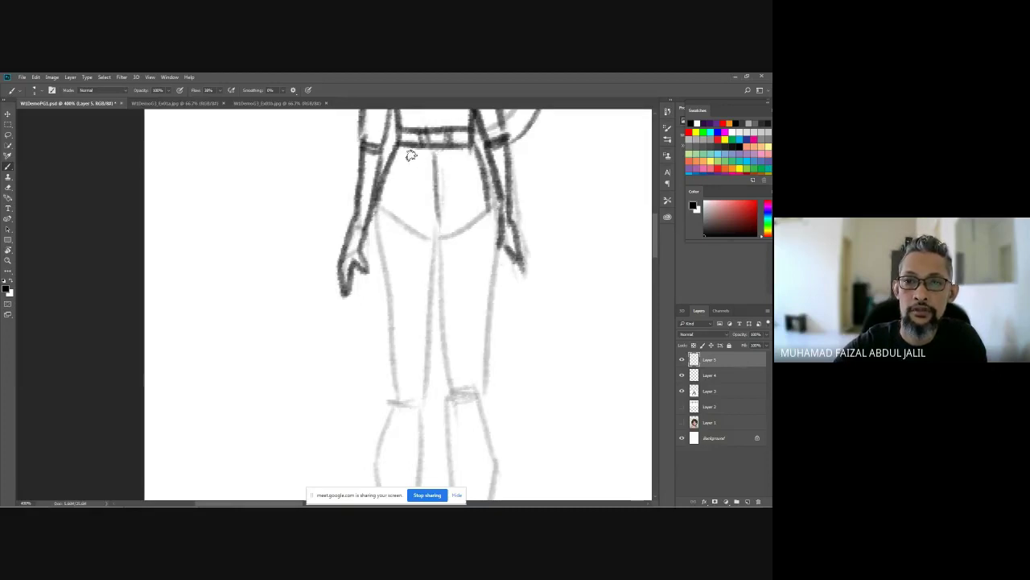
left_click_drag(407, 155, 388, 192)
left_click_drag(464, 164, 457, 115)
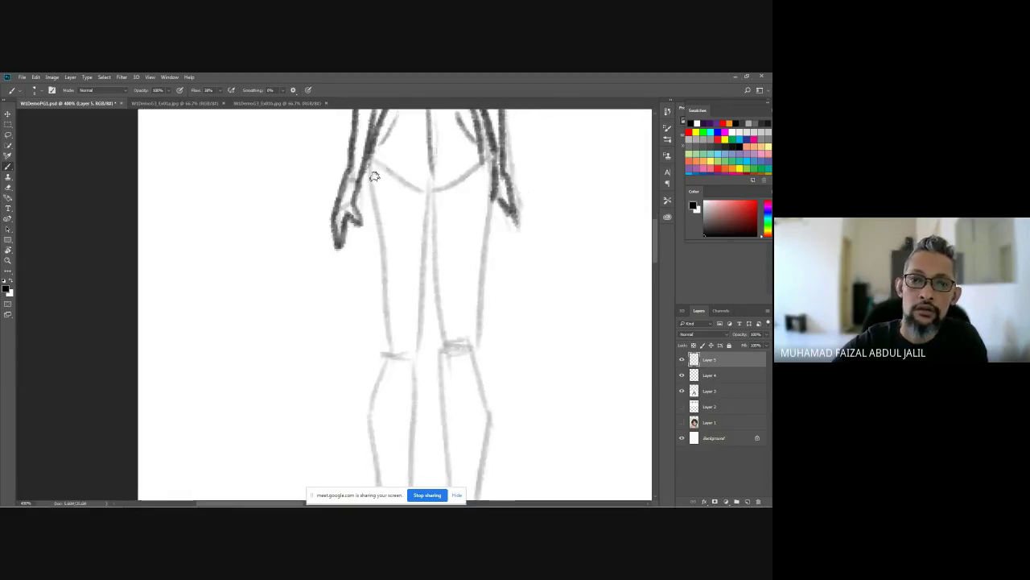
Step: Draw both legs of the shorts down to mid-thigh and finish each hem with a double-line cuff
left_click_drag(368, 161, 376, 217)
left_click_drag(431, 166, 427, 256)
left_click_drag(377, 217, 427, 262)
left_click_drag(435, 173, 441, 278)
left_click_drag(490, 161, 482, 264)
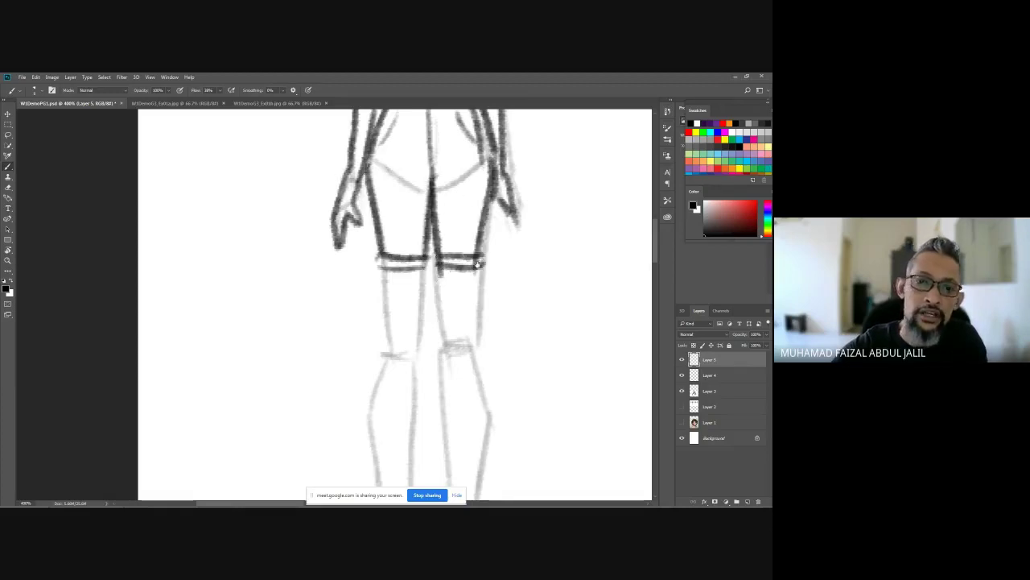
scroll(443, 269, "down", 2)
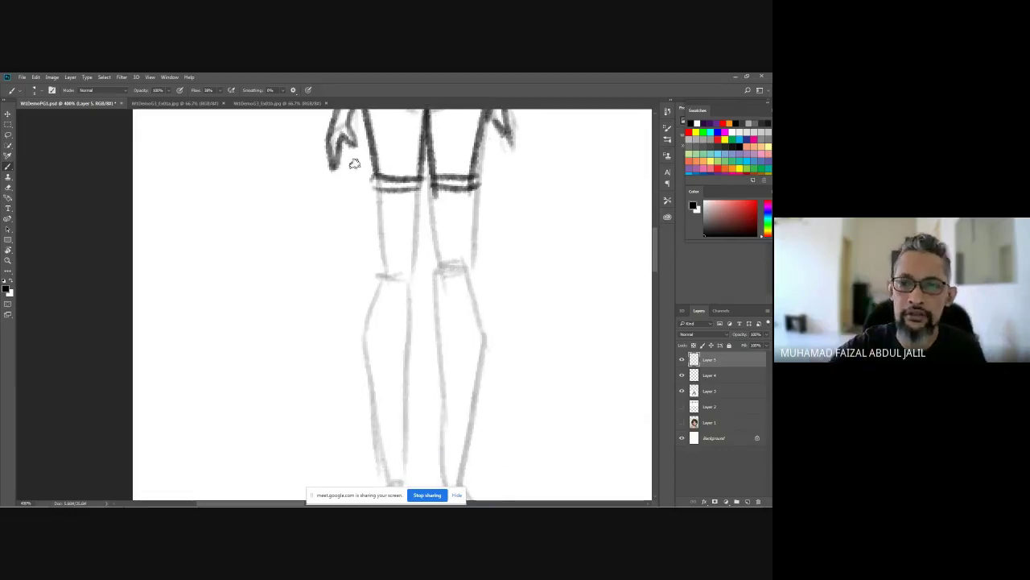
Step: Draw the leg opposite the long-hair side from the shorts cuff to the ankle, with a double-line sock top below the knee
left_click_drag(375, 185, 379, 277)
mouse_move(419, 184)
left_mouse_down()
mouse_move(402, 283)
mouse_move(362, 354)
mouse_move(378, 483)
left_mouse_up()
left_click_drag(405, 287, 402, 462)
mouse_move(361, 348)
left_mouse_down()
mouse_move(405, 352)
mouse_move(361, 359)
left_mouse_up()
Step: Draw the long-hair-side leg down to the ankle, redoing its inner contour, and add a matching sock top line below the knee
left_click_drag(432, 189, 445, 420)
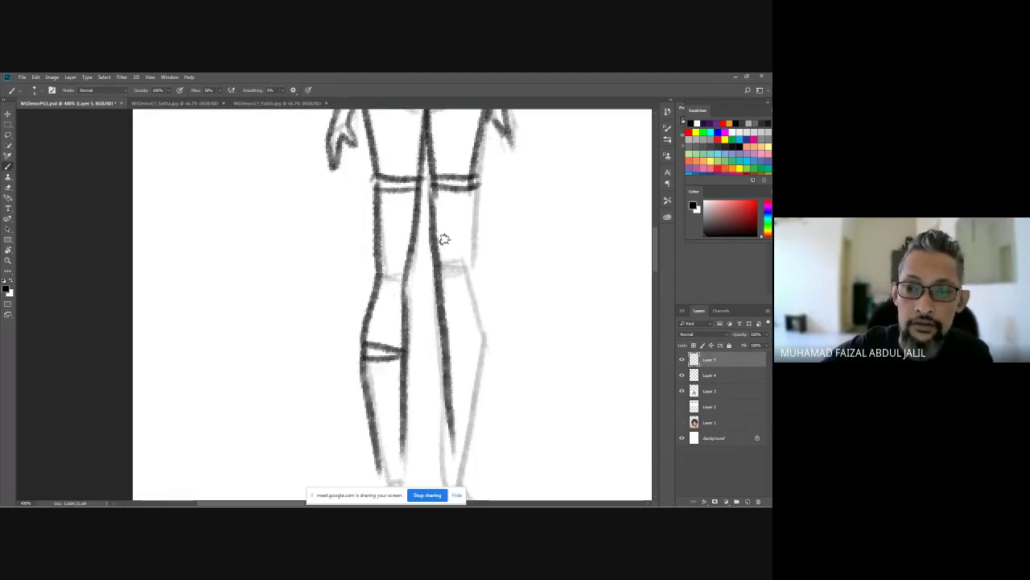
key("ctrl+z")
left_click_drag(432, 191, 442, 482)
mouse_move(475, 182)
left_mouse_down()
mouse_move(465, 257)
mouse_move(481, 356)
mouse_move(461, 484)
left_mouse_up()
left_click_drag(435, 351, 485, 351)
Step: Draw a shoe on each foot with an ankle collar, curved toe lines and a sole
scroll(435, 281, "down", 5)
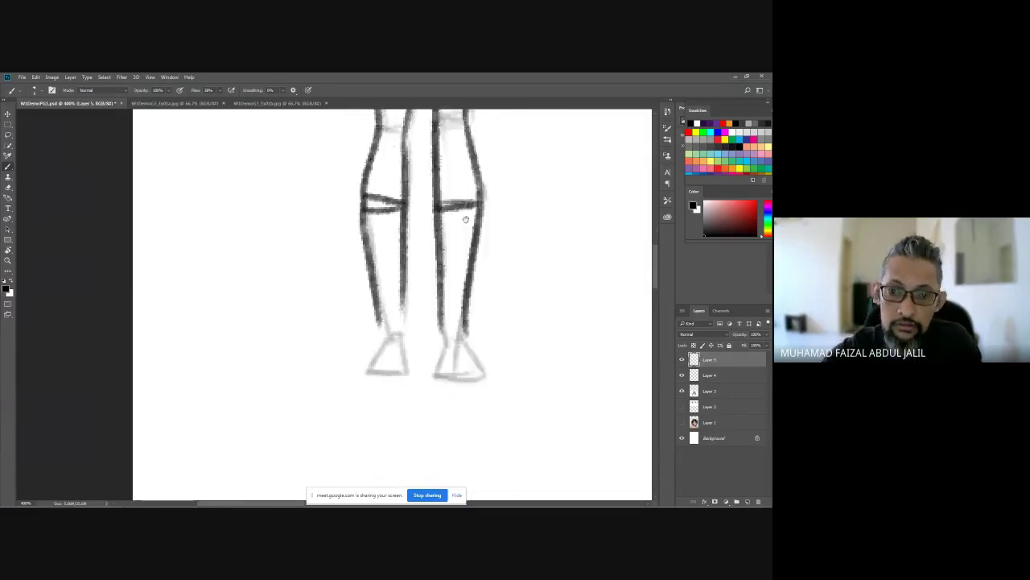
mouse_move(430, 216)
left_mouse_down()
mouse_move(426, 245)
mouse_move(401, 238)
mouse_move(434, 241)
mouse_move(386, 302)
left_mouse_up()
mouse_move(425, 252)
left_mouse_down()
mouse_move(443, 309)
mouse_move(386, 299)
mouse_move(445, 306)
mouse_move(407, 266)
mouse_move(439, 266)
left_mouse_up()
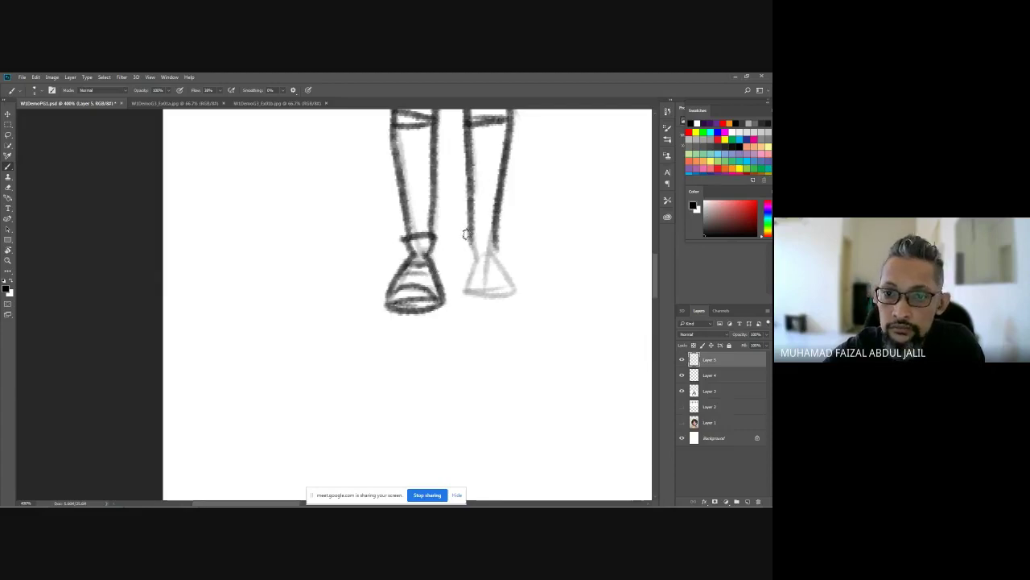
mouse_move(467, 233)
left_mouse_down()
mouse_move(500, 230)
mouse_move(474, 244)
mouse_move(497, 248)
mouse_move(481, 250)
mouse_move(487, 270)
mouse_move(515, 288)
mouse_move(483, 304)
mouse_move(514, 282)
mouse_move(487, 267)
left_mouse_up()
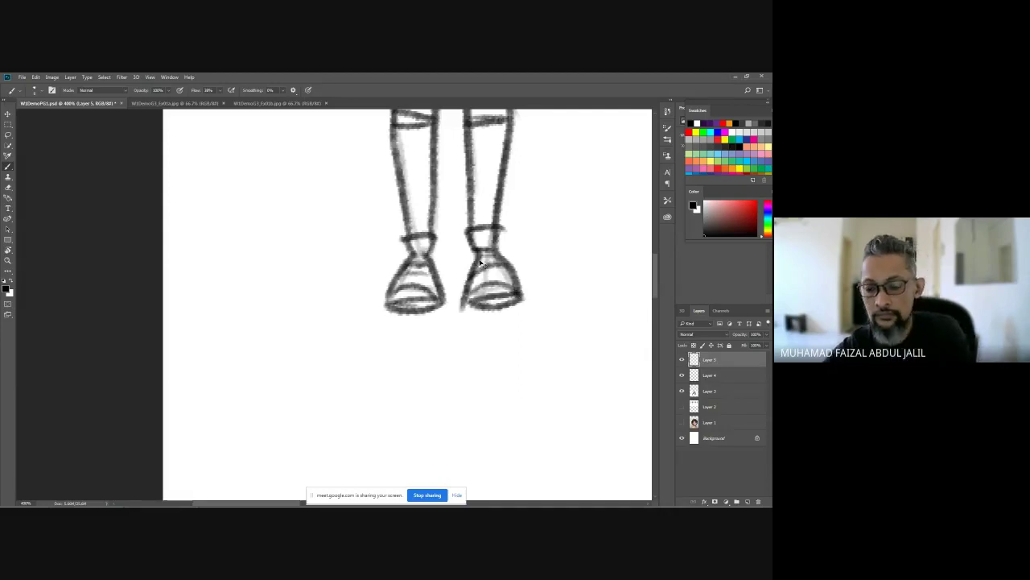
Step: Compare the drawing with and without the coloured turnaround reference, and leave Layer 2 visible
scroll(480, 261, "down", 3)
mouse_move(388, 163)
left_mouse_down()
mouse_move(469, 159)
mouse_move(481, 212)
left_mouse_up()
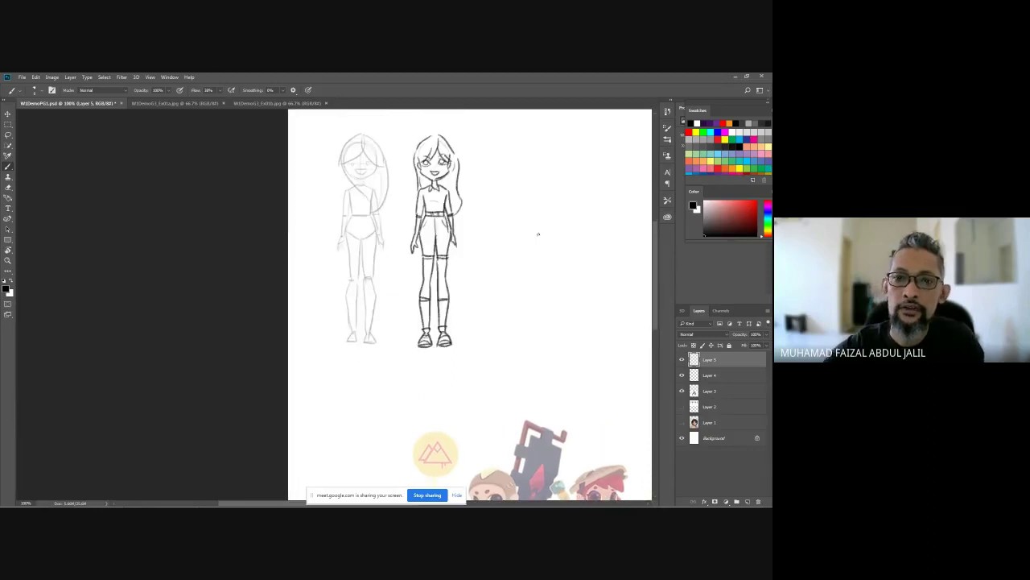
left_click(681, 406)
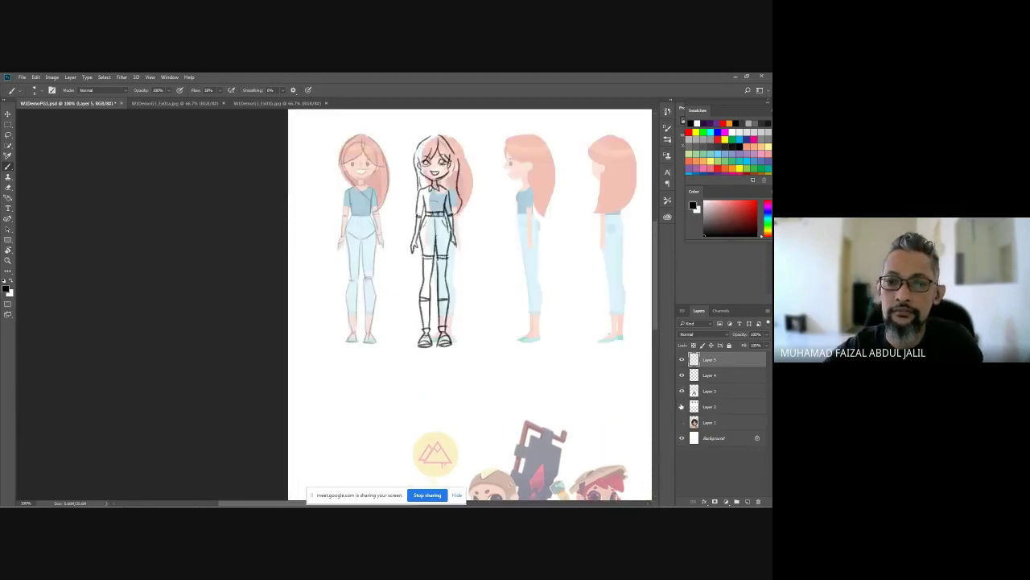
left_click(682, 407)
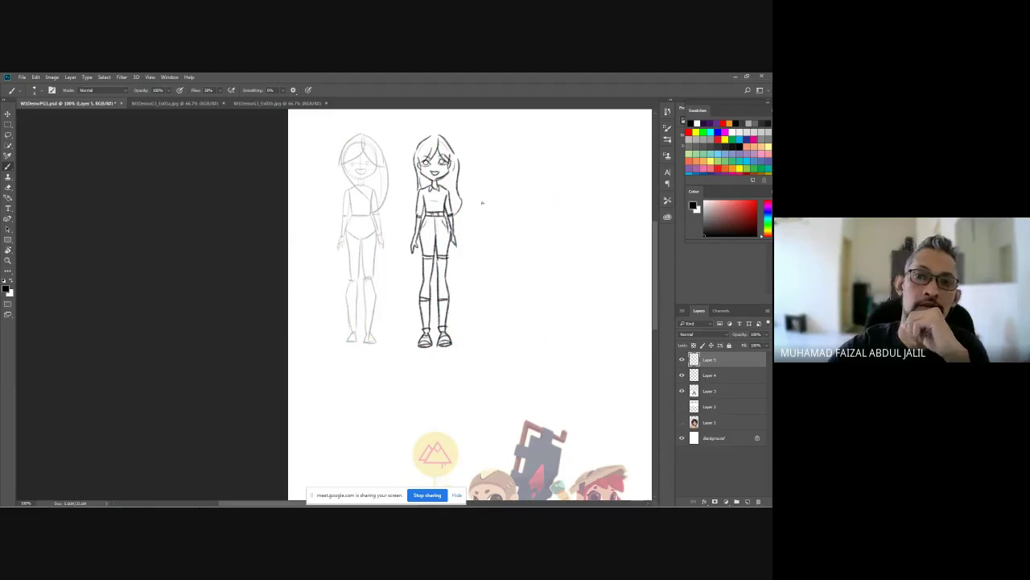
left_click(681, 407)
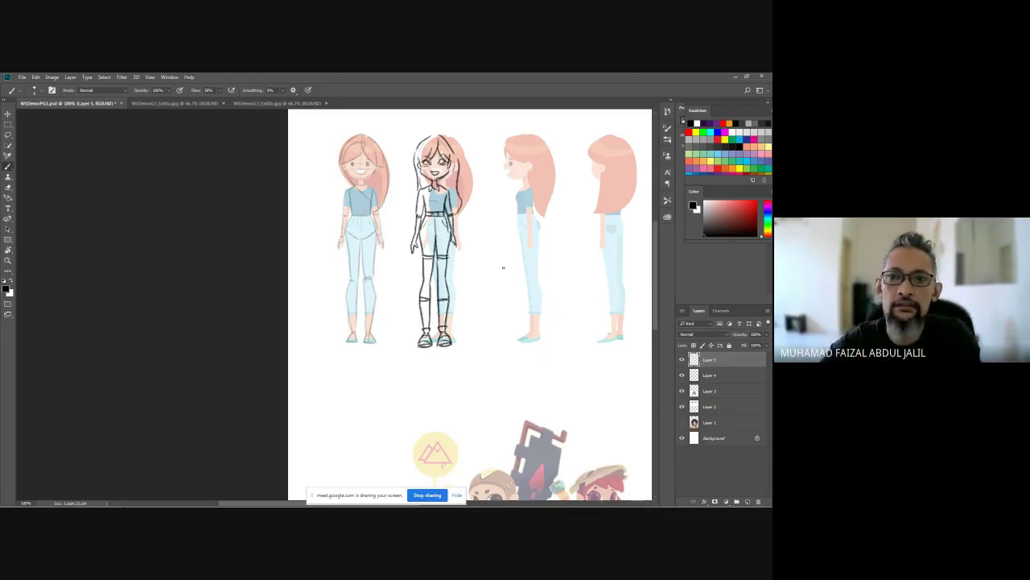
Step: Draw the eye, eyebrow and first forehead and nose lines over the side-view girl's face
scroll(517, 191, "up", 4)
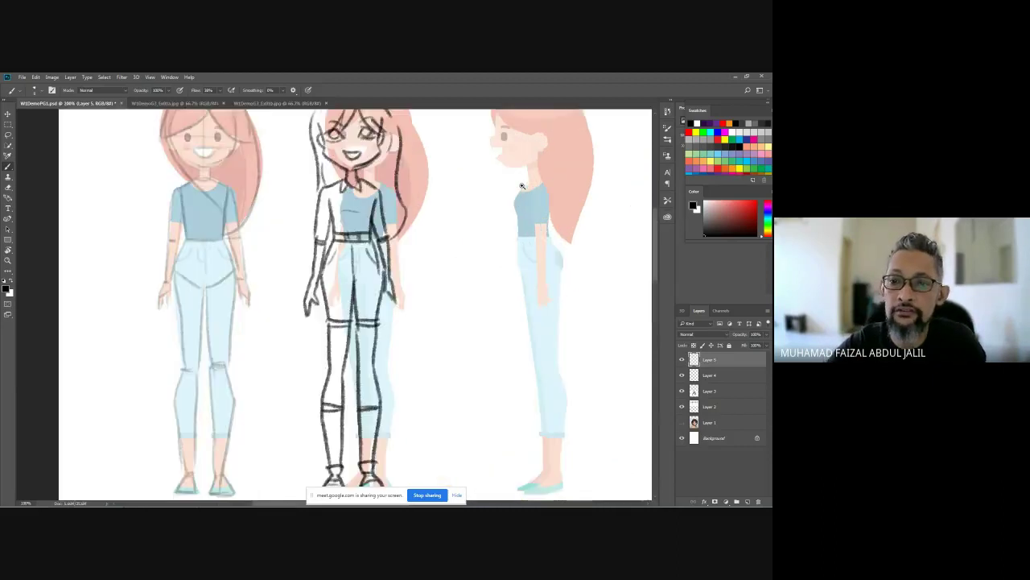
scroll(515, 230, "up", 3)
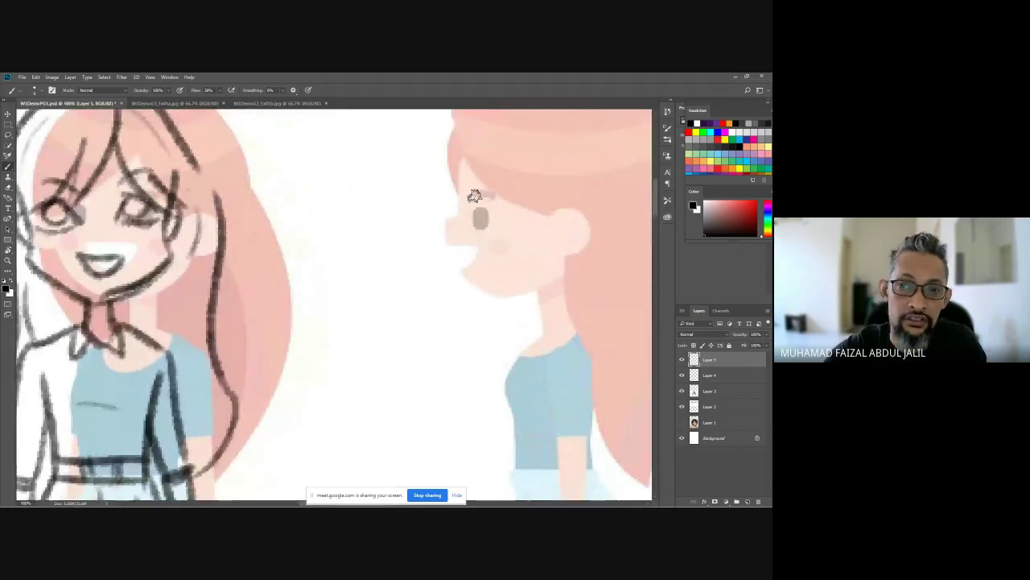
left_click(35, 93)
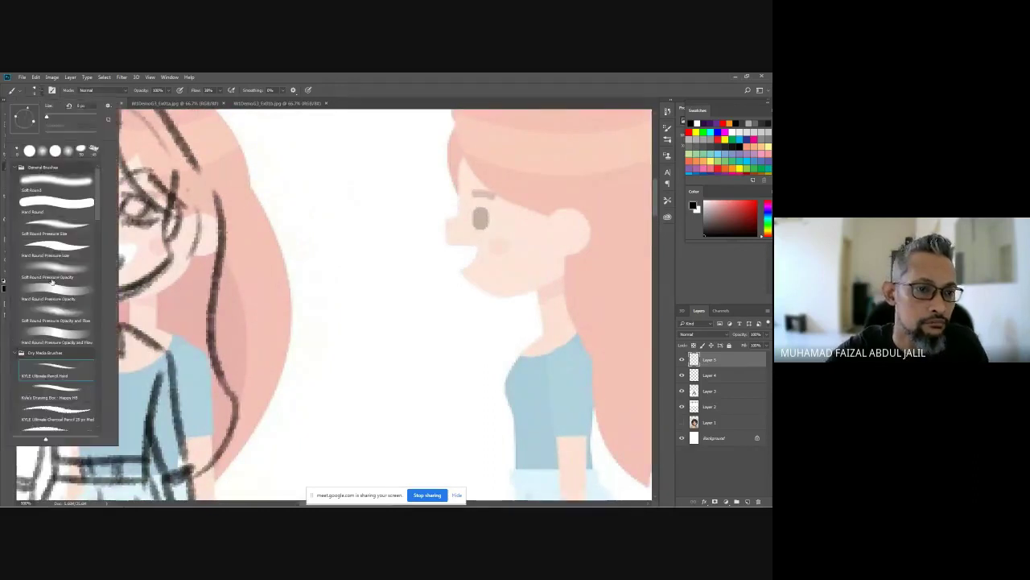
left_click(498, 166)
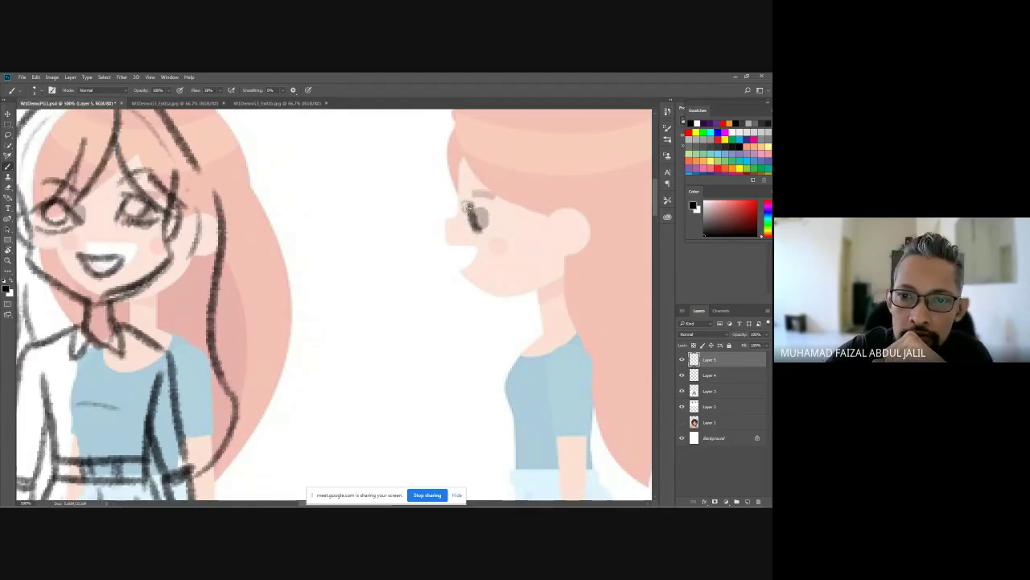
mouse_move(469, 207)
left_mouse_down()
mouse_move(501, 220)
mouse_move(480, 221)
mouse_move(486, 206)
mouse_move(487, 231)
mouse_move(490, 190)
mouse_move(470, 189)
mouse_move(505, 196)
mouse_move(455, 179)
mouse_move(450, 245)
mouse_move(479, 250)
left_mouse_up()
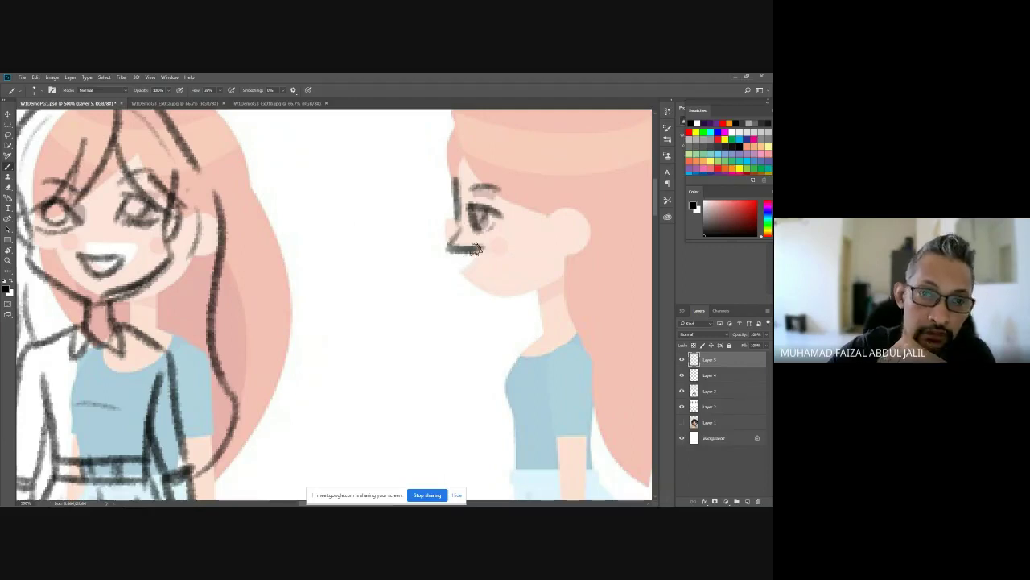
Step: Redraw the side-view face profile down to the jaw, and add the ear aligned with the front view using two faint horizontal guide lines
key("ctrl+z")
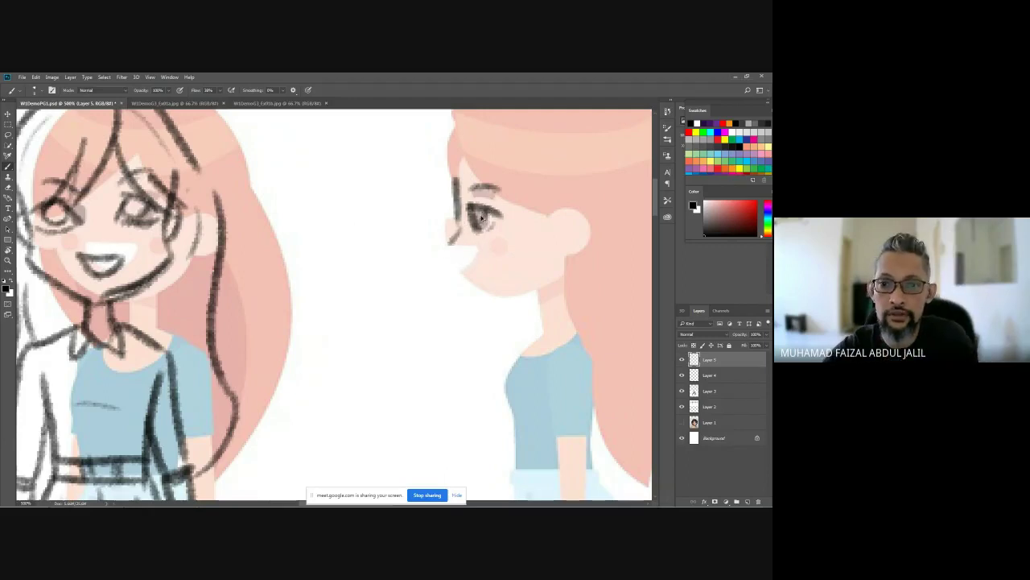
key("ctrl+z")
key("ctrl+z")
mouse_move(458, 182)
left_mouse_down()
mouse_move(454, 241)
mouse_move(473, 254)
mouse_move(465, 247)
mouse_move(463, 257)
mouse_move(495, 256)
mouse_move(465, 272)
mouse_move(502, 312)
mouse_move(524, 290)
mouse_move(492, 296)
mouse_move(562, 256)
left_mouse_up()
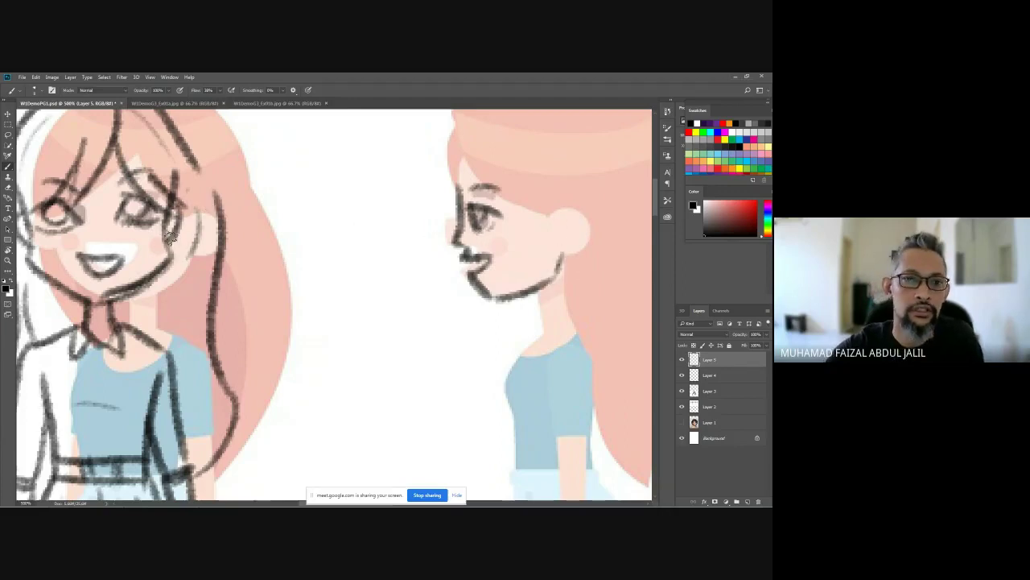
left_click_drag(226, 241, 575, 239)
mouse_move(363, 199)
left_mouse_down()
mouse_move(540, 198)
mouse_move(576, 246)
left_mouse_up()
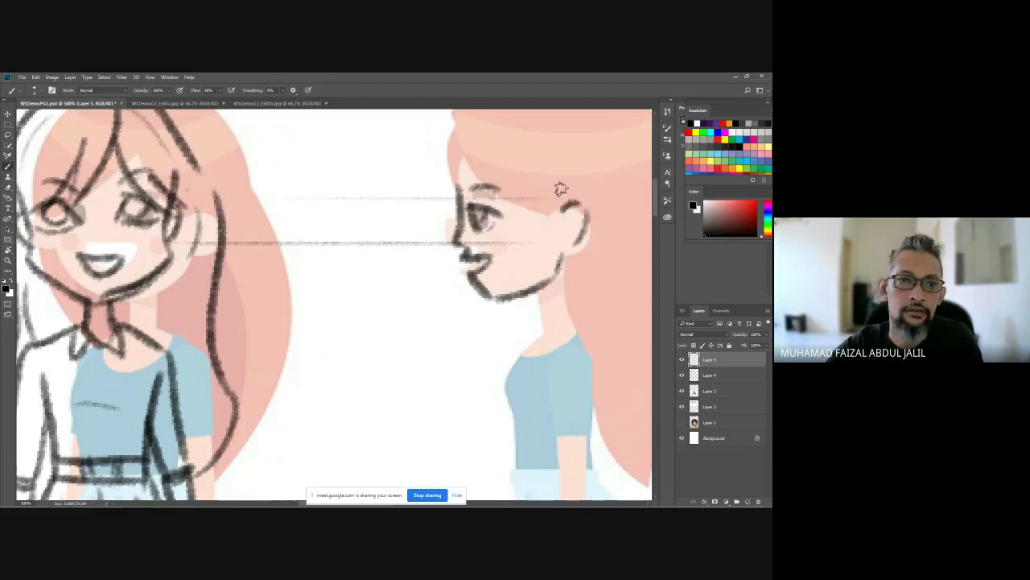
Step: Draw the side-view hair with a swept fringe, rounded crown and long wavy strands ending near the waist
mouse_move(471, 129)
left_mouse_down()
mouse_move(520, 204)
mouse_move(564, 224)
left_mouse_up()
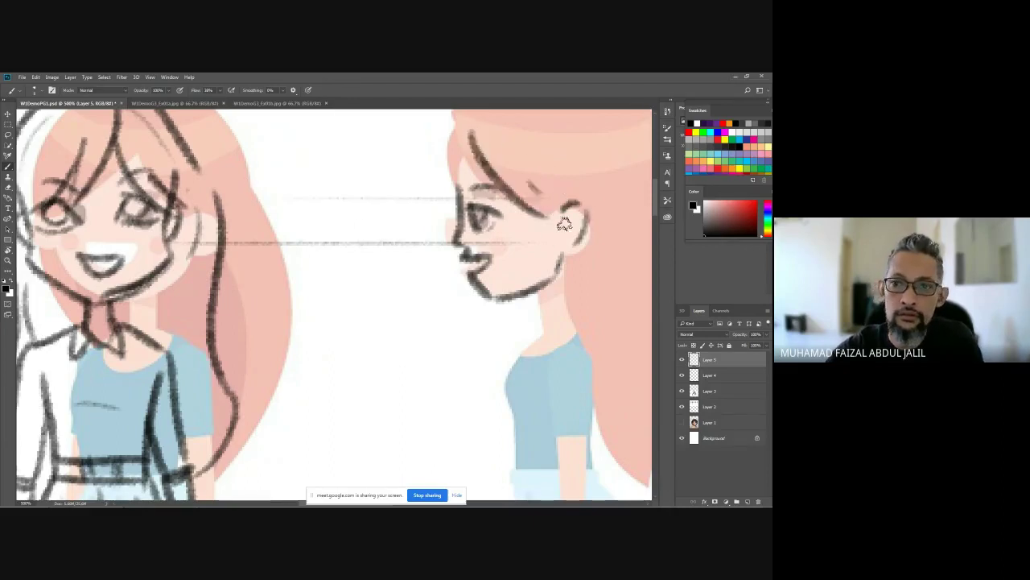
scroll(564, 225, "up", 2)
mouse_move(504, 145)
left_mouse_down()
mouse_move(459, 186)
mouse_move(470, 252)
left_mouse_up()
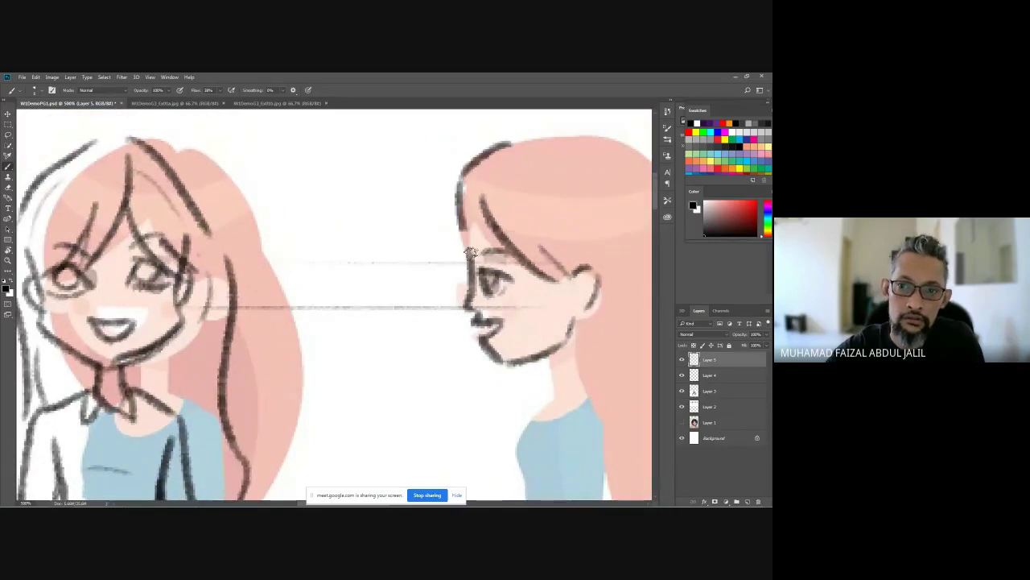
mouse_move(518, 155)
left_mouse_down()
mouse_move(437, 131)
mouse_move(598, 211)
mouse_move(575, 134)
mouse_move(578, 362)
mouse_move(573, 346)
left_mouse_up()
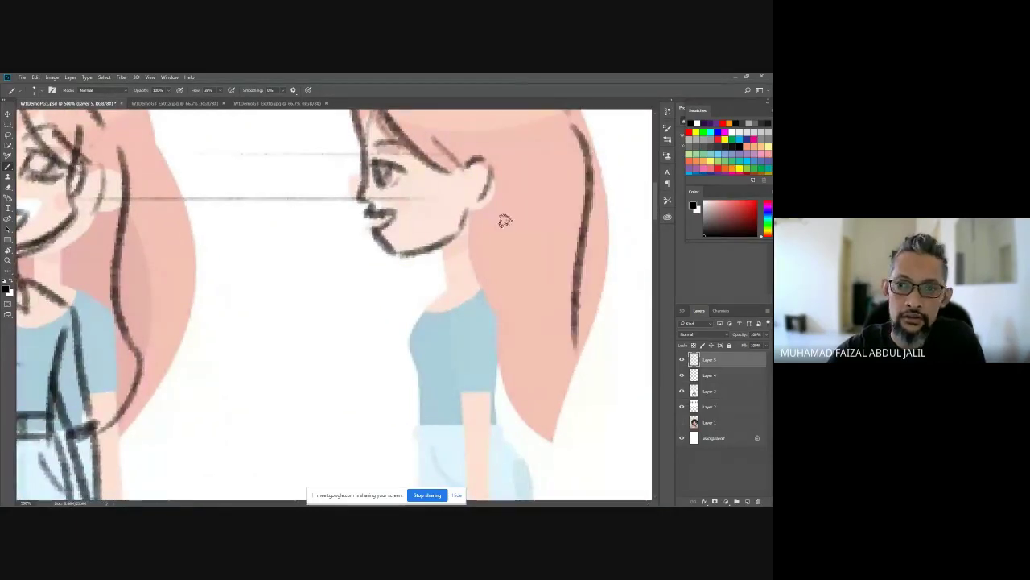
mouse_move(491, 197)
left_mouse_down()
mouse_move(471, 267)
mouse_move(486, 310)
left_mouse_up()
mouse_move(491, 274)
left_mouse_down()
mouse_move(504, 327)
mouse_move(488, 414)
left_mouse_up()
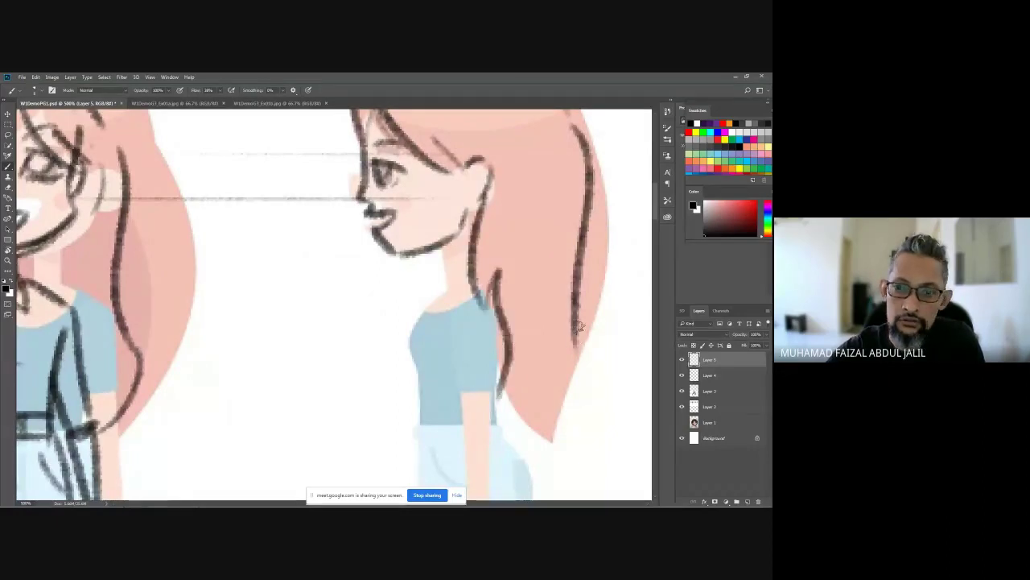
mouse_move(579, 326)
left_mouse_down()
mouse_move(587, 379)
mouse_move(499, 434)
left_mouse_up()
Step: Draw the side view's neck, chest and shirt, and the hanging arm with a cuffed sleeve and hand
mouse_move(504, 226)
left_mouse_down()
mouse_move(514, 198)
mouse_move(490, 207)
mouse_move(456, 276)
mouse_move(467, 278)
mouse_move(437, 295)
mouse_move(431, 312)
mouse_move(435, 254)
mouse_move(432, 324)
left_mouse_up()
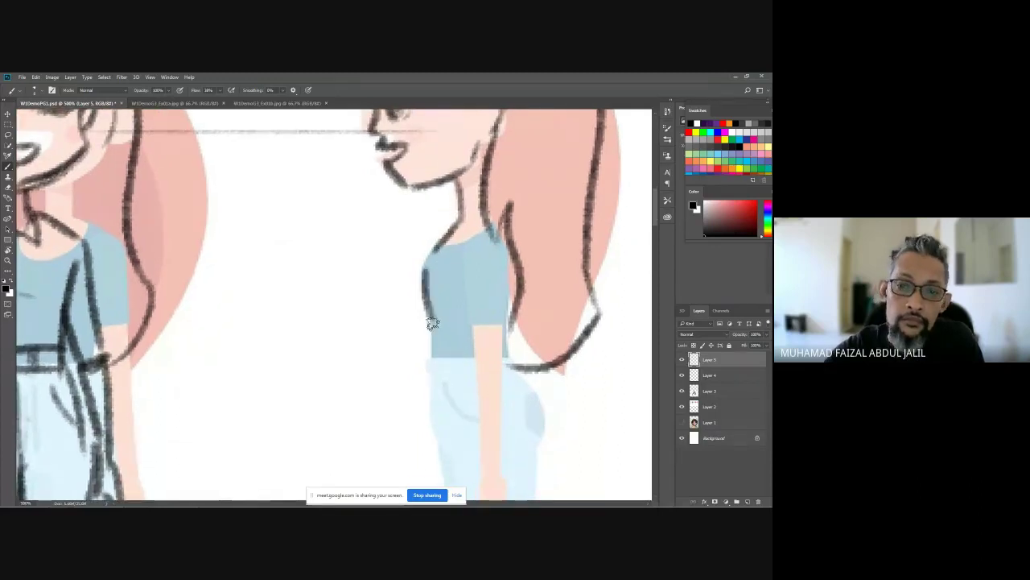
mouse_move(453, 249)
left_mouse_down()
mouse_move(487, 252)
mouse_move(486, 244)
mouse_move(469, 251)
mouse_move(477, 325)
left_mouse_up()
mouse_move(488, 230)
left_mouse_down()
mouse_move(498, 342)
mouse_move(494, 256)
mouse_move(505, 279)
left_mouse_up()
scroll(487, 206, "down", 2)
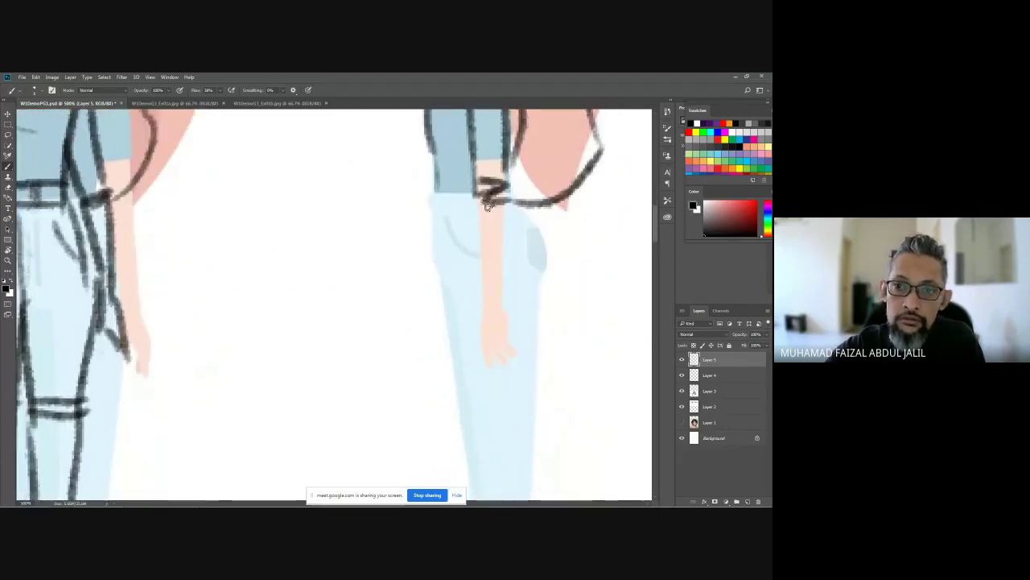
left_click_drag(480, 198, 481, 313)
mouse_move(500, 193)
left_mouse_down()
mouse_move(499, 336)
mouse_move(495, 310)
mouse_move(483, 311)
mouse_move(482, 343)
mouse_move(512, 359)
left_mouse_up()
Step: Draw the side view's belt with a loop and the shorts down to a double-line hem at mid-thigh
left_click_drag(439, 195, 483, 193)
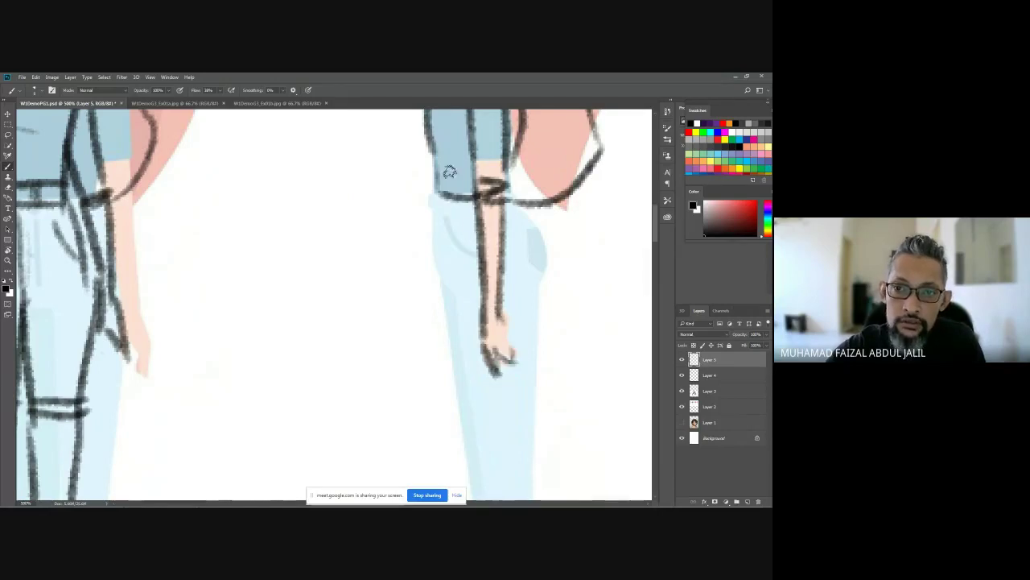
mouse_move(439, 167)
left_mouse_down()
mouse_move(487, 167)
mouse_move(442, 207)
mouse_move(435, 190)
mouse_move(459, 326)
left_mouse_up()
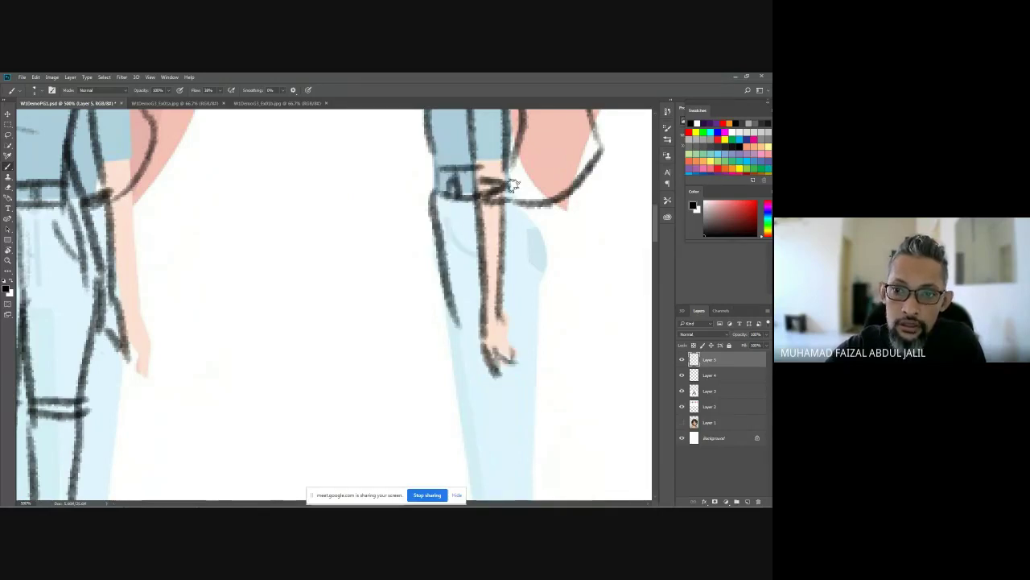
mouse_move(514, 186)
left_mouse_down()
mouse_move(545, 274)
mouse_move(529, 316)
left_mouse_up()
scroll(483, 282, "down", 5)
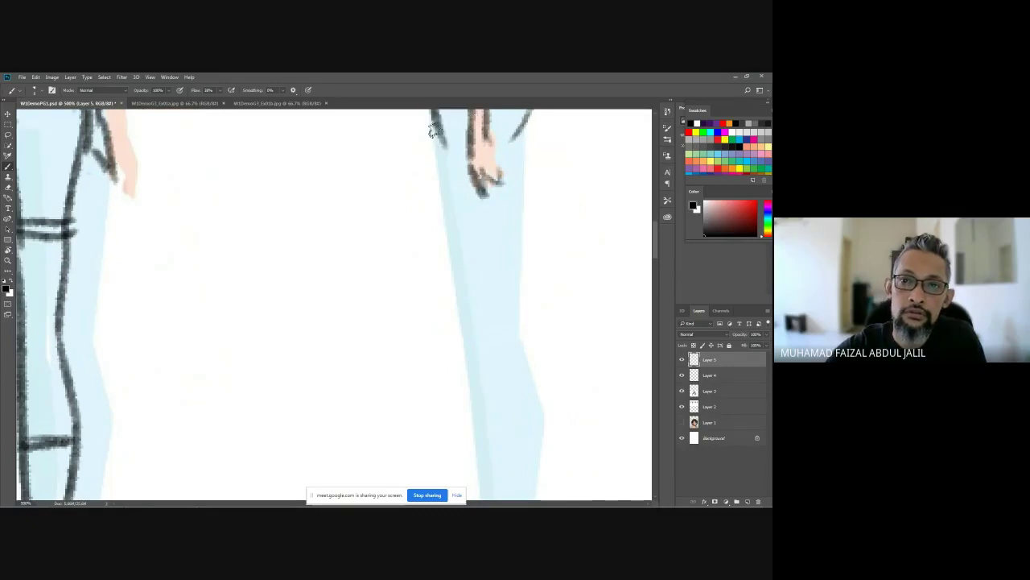
mouse_move(433, 129)
left_mouse_down()
mouse_move(439, 206)
mouse_move(524, 196)
left_mouse_up()
left_click_drag(438, 199, 520, 193)
left_click_drag(509, 129, 515, 197)
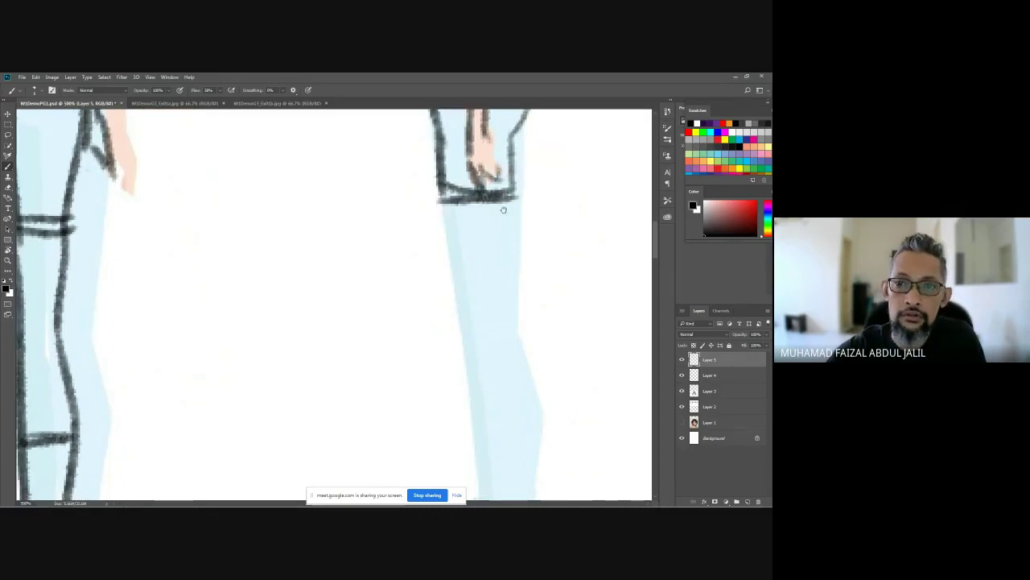
Step: Draw the side-view leg from the shorts hem to the ankle, with a double-line sock top below the knee
scroll(503, 209, "down", 2)
left_click_drag(435, 135, 474, 309)
mouse_move(504, 134)
left_mouse_down()
mouse_move(510, 293)
mouse_move(534, 362)
left_mouse_up()
scroll(531, 362, "down", 4)
left_click_drag(545, 198, 521, 401)
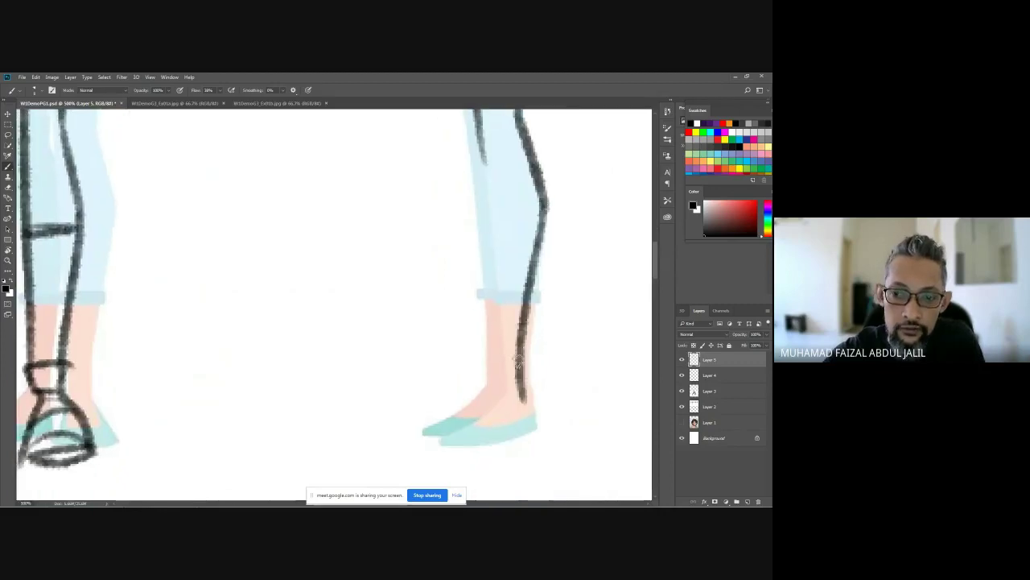
left_click_drag(482, 164, 507, 369)
mouse_move(487, 193)
left_mouse_down()
mouse_move(514, 205)
mouse_move(544, 200)
left_mouse_up()
Step: Draw the side-view shoe with a heel, a thick sole, a toe line and an ankle collar
mouse_move(504, 363)
left_mouse_down()
mouse_move(512, 390)
mouse_move(495, 380)
mouse_move(499, 420)
mouse_move(491, 393)
mouse_move(472, 418)
mouse_move(475, 410)
mouse_move(417, 433)
mouse_move(418, 458)
mouse_move(553, 441)
left_mouse_up()
left_click_drag(538, 402, 527, 443)
mouse_move(419, 443)
left_mouse_down()
mouse_move(504, 436)
mouse_move(448, 423)
mouse_move(512, 388)
left_mouse_up()
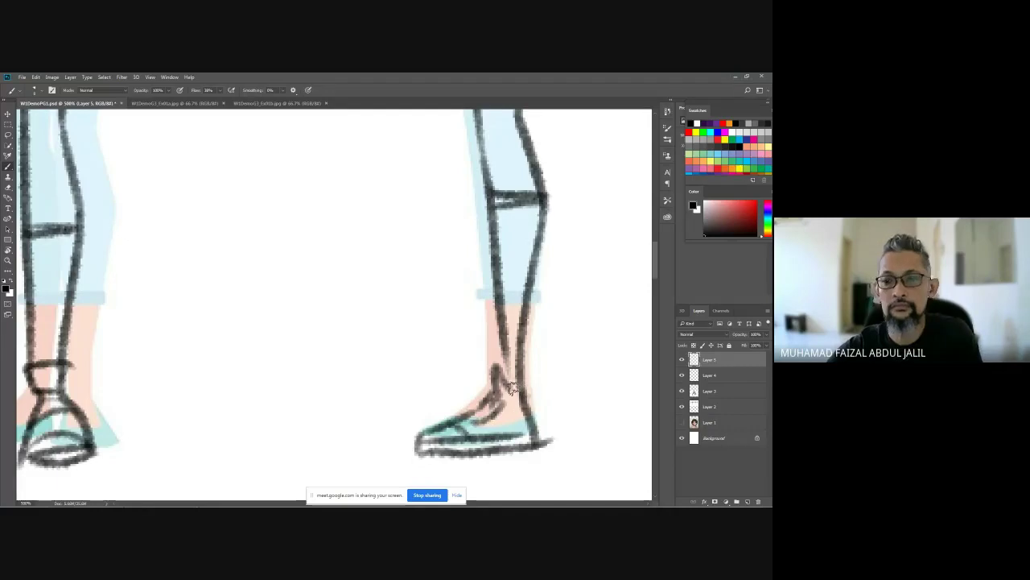
Step: Hide the coloured turnaround reference on Layer 2
scroll(538, 367, "down", 6)
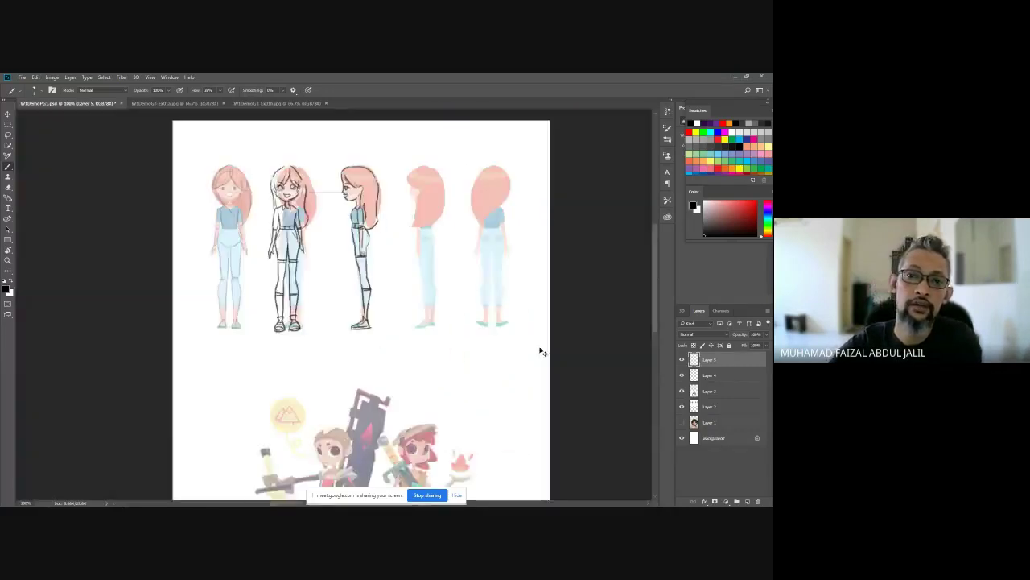
scroll(540, 352, "down", 1)
left_click(682, 405)
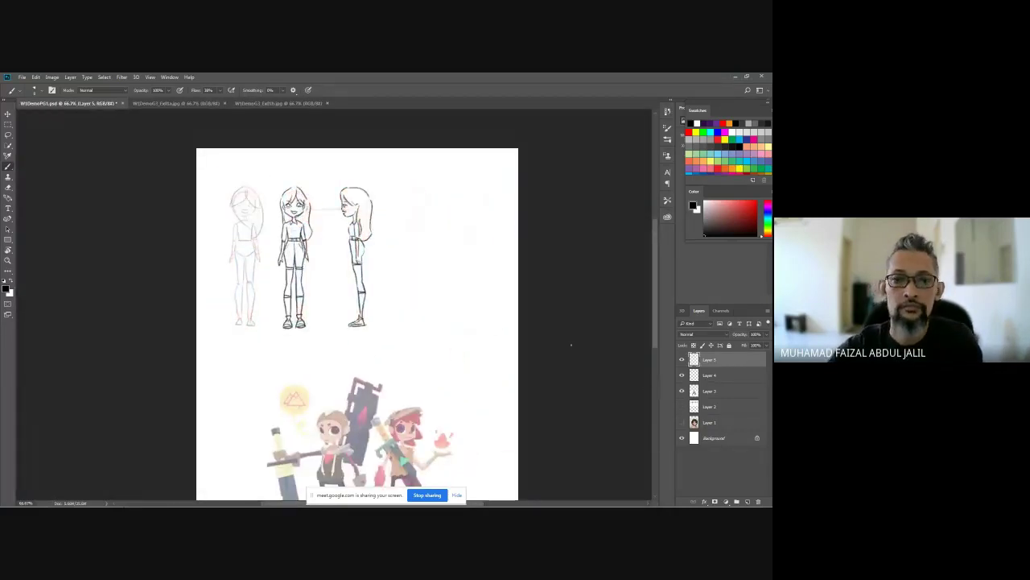
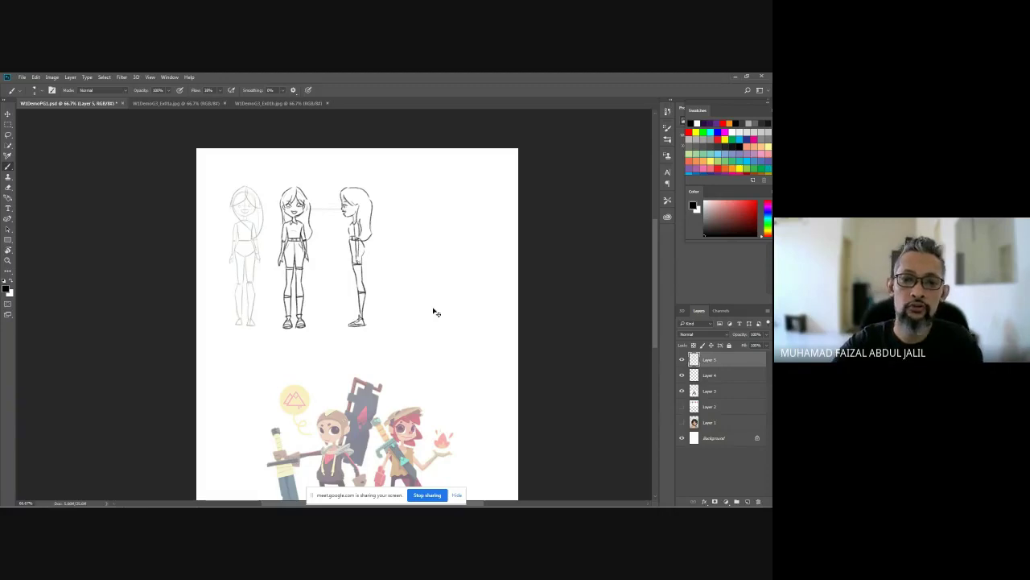
Step: Examine the front and side line drawings up close, and the coloured warrior characters on the lower part of the page
left_click(415, 343)
left_click(414, 345)
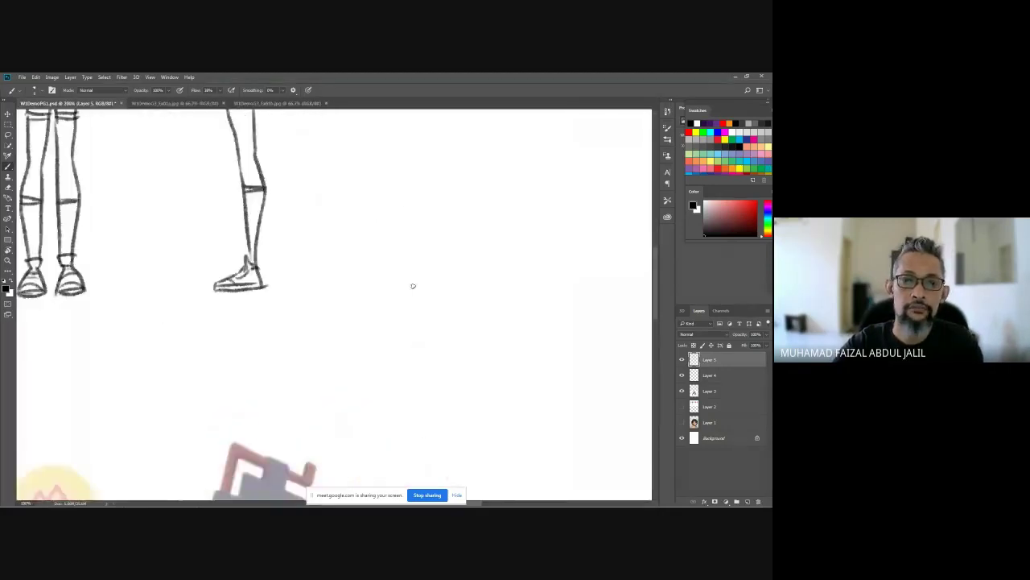
left_click_drag(405, 212, 427, 481)
left_click_drag(298, 178, 374, 260)
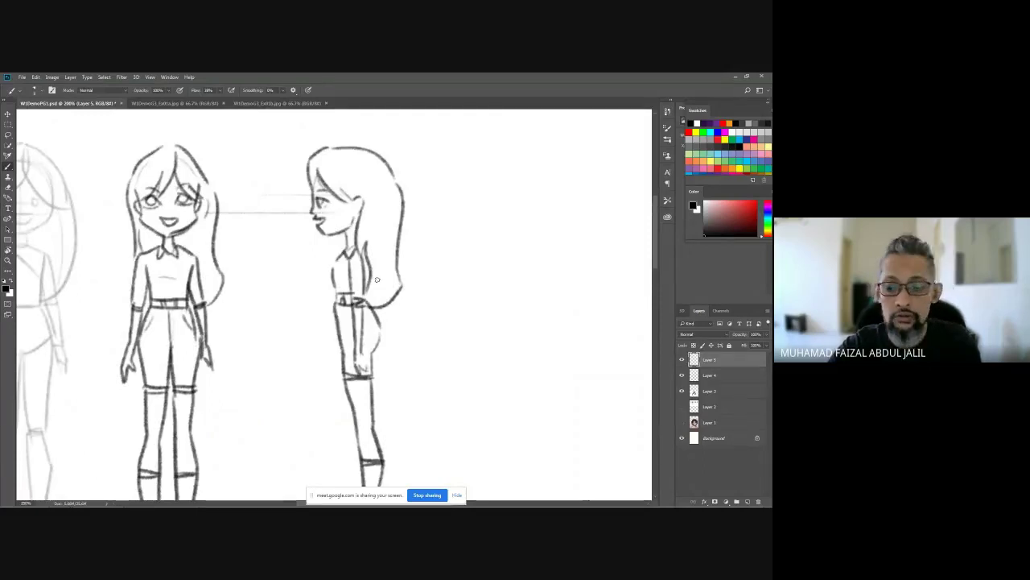
key("ctrl+minus")
key("ctrl+minus")
key("ctrl+minus")
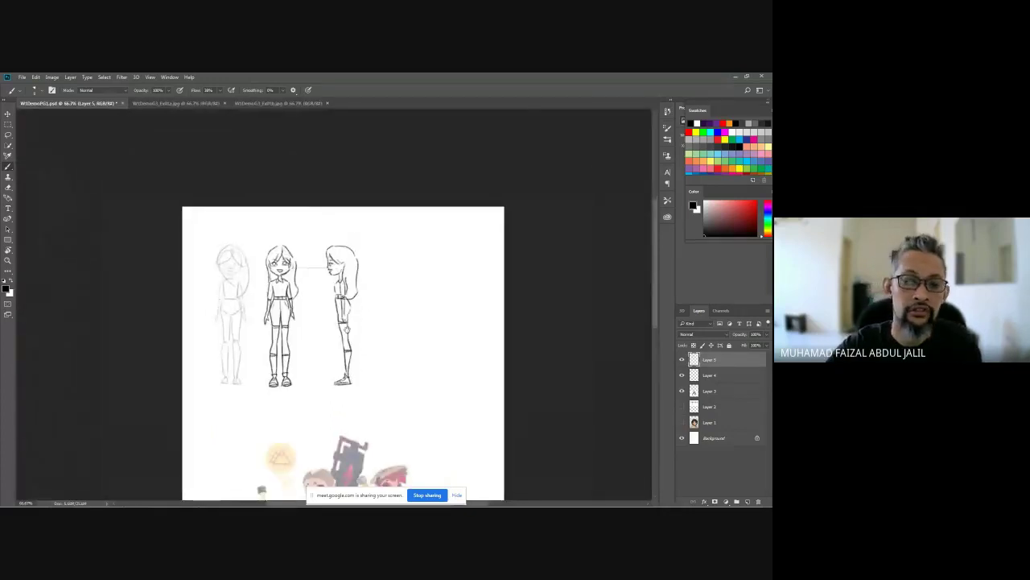
scroll(333, 305, "down", 3)
key("ctrl+plus")
key("ctrl+plus")
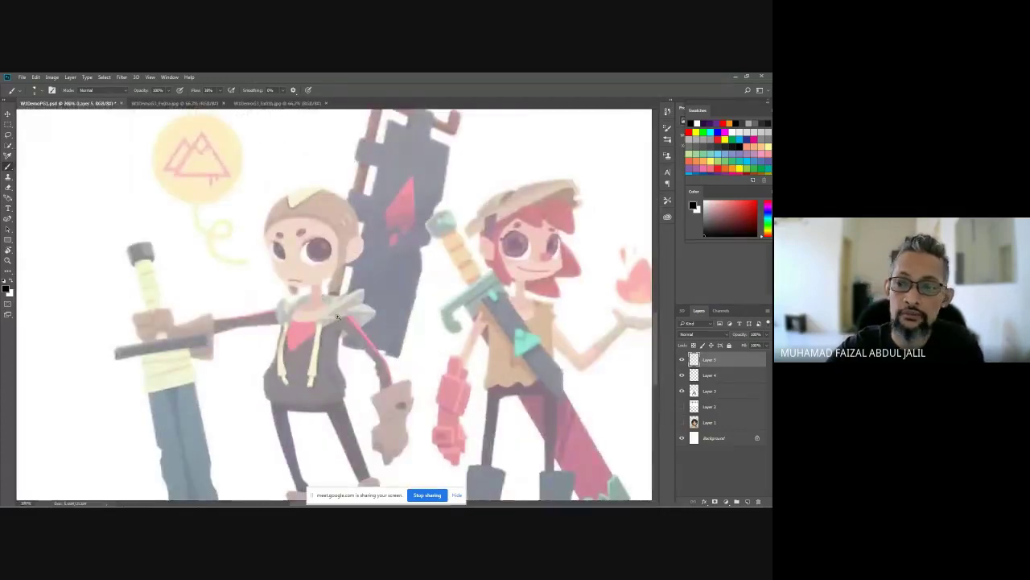
Step: Using light blue on Layer 5, draw the boy warrior's head circle with face guidelines, neck and curved torso centre line
scroll(337, 316, "up", 1)
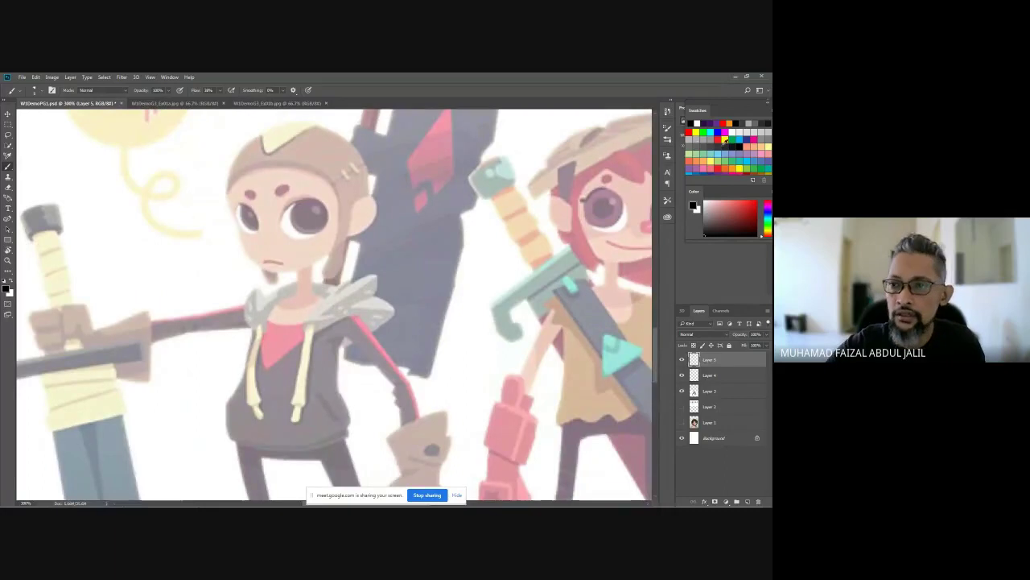
left_click(745, 138)
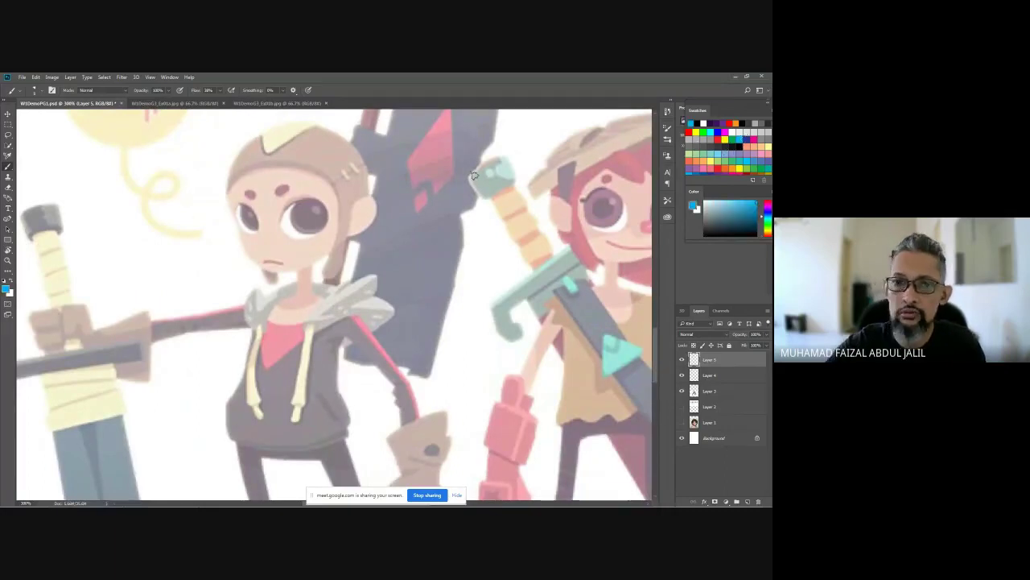
mouse_move(282, 136)
left_mouse_down()
mouse_move(232, 185)
mouse_move(282, 264)
mouse_move(338, 141)
mouse_move(294, 129)
left_mouse_up()
left_click_drag(235, 227, 328, 214)
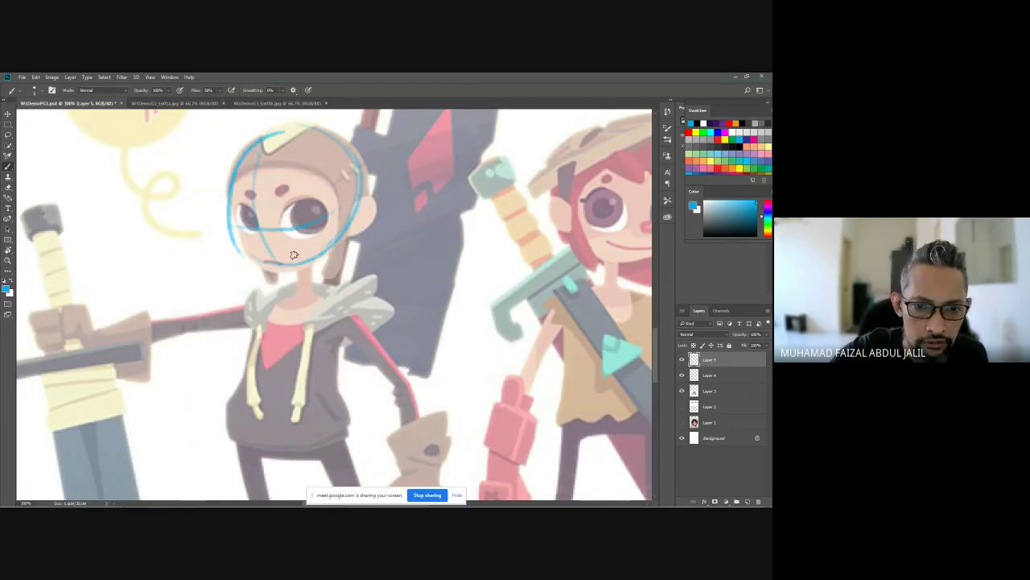
left_click_drag(294, 255, 298, 290)
mouse_move(312, 256)
left_mouse_down()
mouse_move(315, 292)
mouse_move(262, 415)
left_mouse_up()
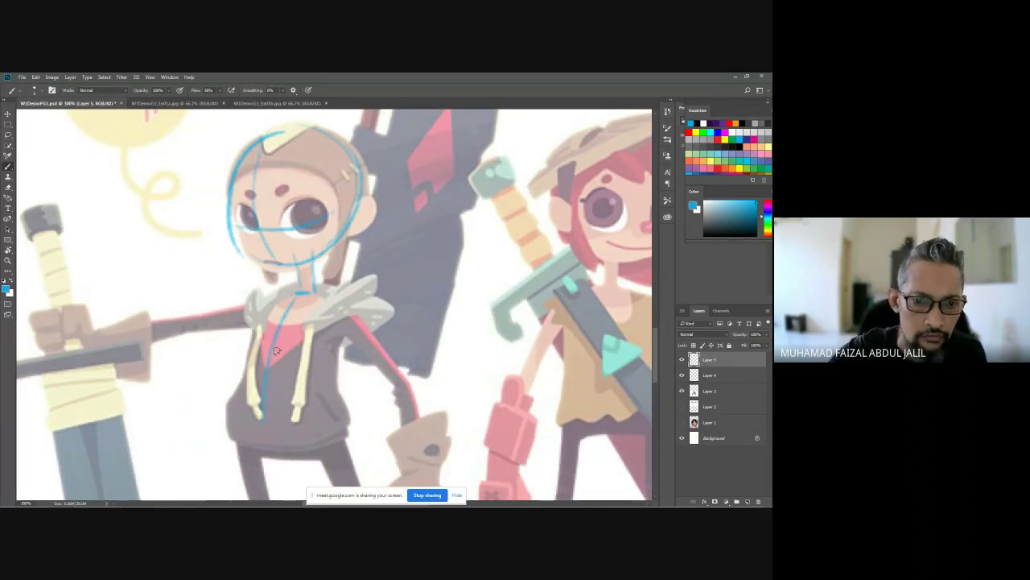
Step: Draw the boy's torso as a rounded shape, closed with a waist line and a curved pelvis below it
left_click_drag(311, 317, 401, 228)
mouse_move(396, 189)
left_mouse_down()
mouse_move(351, 206)
mouse_move(332, 296)
left_mouse_up()
left_click_drag(414, 202, 421, 298)
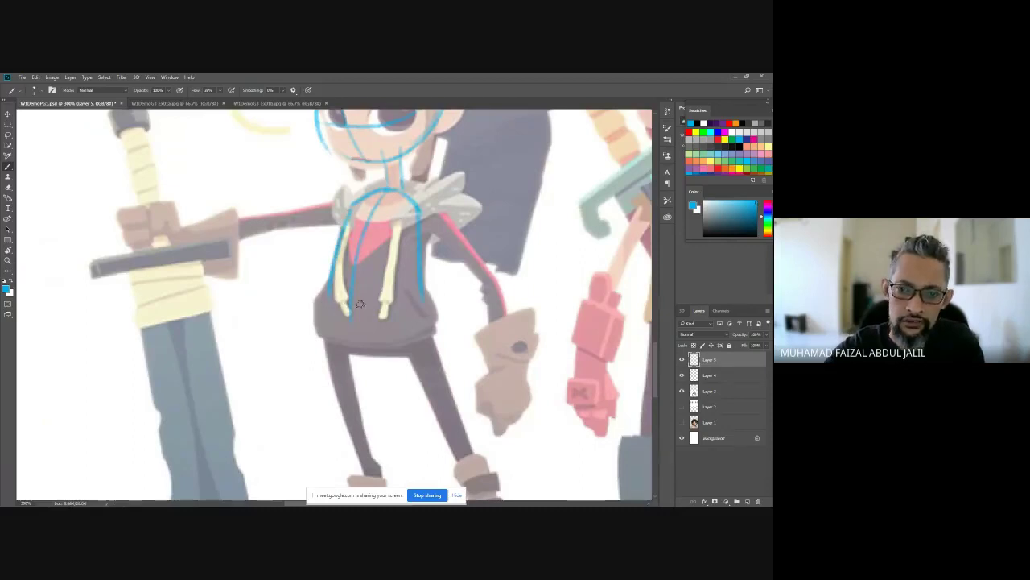
left_click_drag(346, 304, 435, 298)
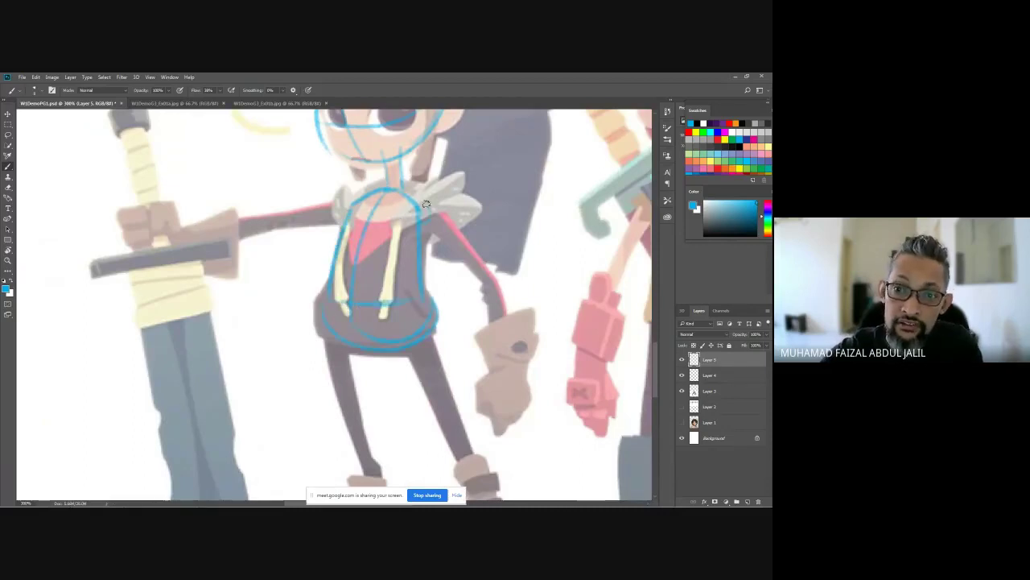
Step: Sketch the boy's lowered arm with wrist and gloved hand, and the outstretched arm reaching to the sword
mouse_move(427, 206)
left_mouse_down()
mouse_move(471, 248)
mouse_move(490, 295)
left_mouse_up()
mouse_move(483, 300)
left_mouse_down()
mouse_move(488, 332)
mouse_move(507, 329)
mouse_move(492, 330)
mouse_move(497, 371)
mouse_move(481, 377)
mouse_move(482, 408)
mouse_move(499, 432)
left_mouse_up()
mouse_move(499, 310)
left_mouse_down()
mouse_move(532, 397)
mouse_move(482, 435)
left_mouse_up()
left_click_drag(348, 196, 241, 213)
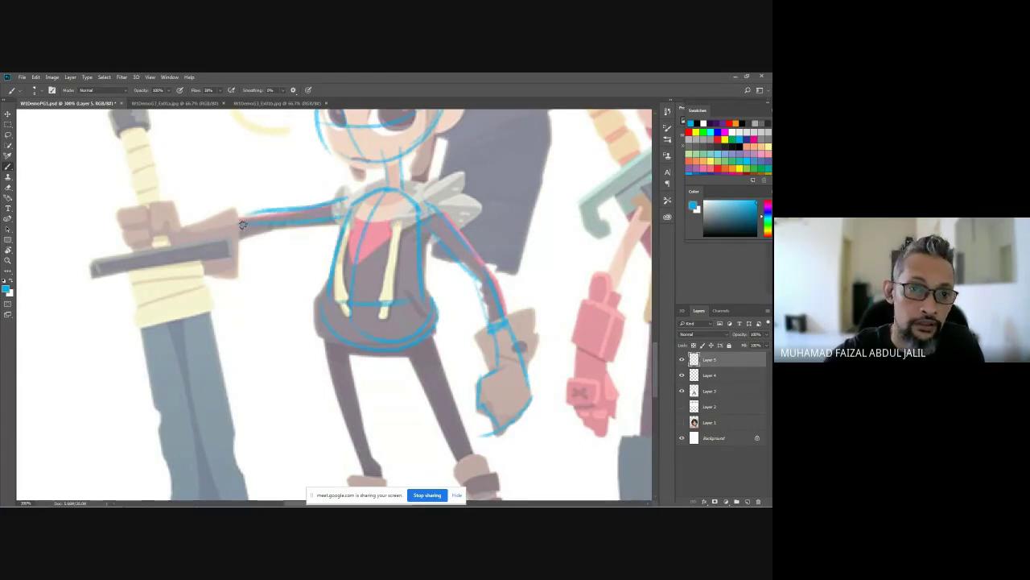
mouse_move(242, 225)
left_mouse_down()
mouse_move(185, 231)
mouse_move(167, 195)
mouse_move(157, 217)
mouse_move(156, 205)
mouse_move(122, 211)
mouse_move(122, 227)
mouse_move(166, 258)
mouse_move(160, 241)
mouse_move(243, 252)
mouse_move(352, 343)
mouse_move(326, 212)
left_mouse_up()
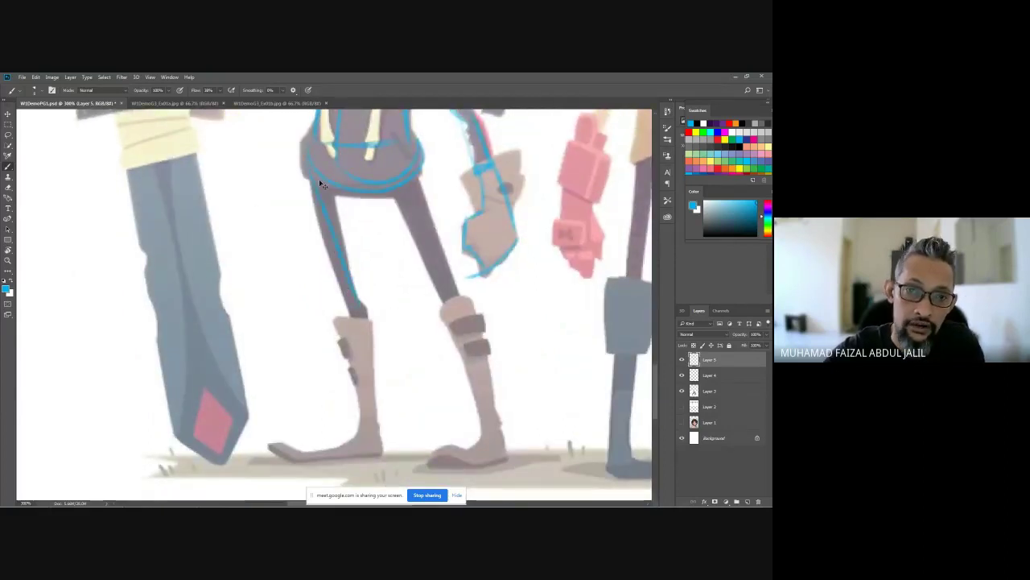
Step: Sketch both of the boy's legs, from the pelvis down to the boots and feet
left_click_drag(335, 197, 367, 414)
mouse_move(370, 312)
left_mouse_down()
mouse_move(382, 436)
mouse_move(277, 456)
left_mouse_up()
left_click_drag(381, 433, 383, 453)
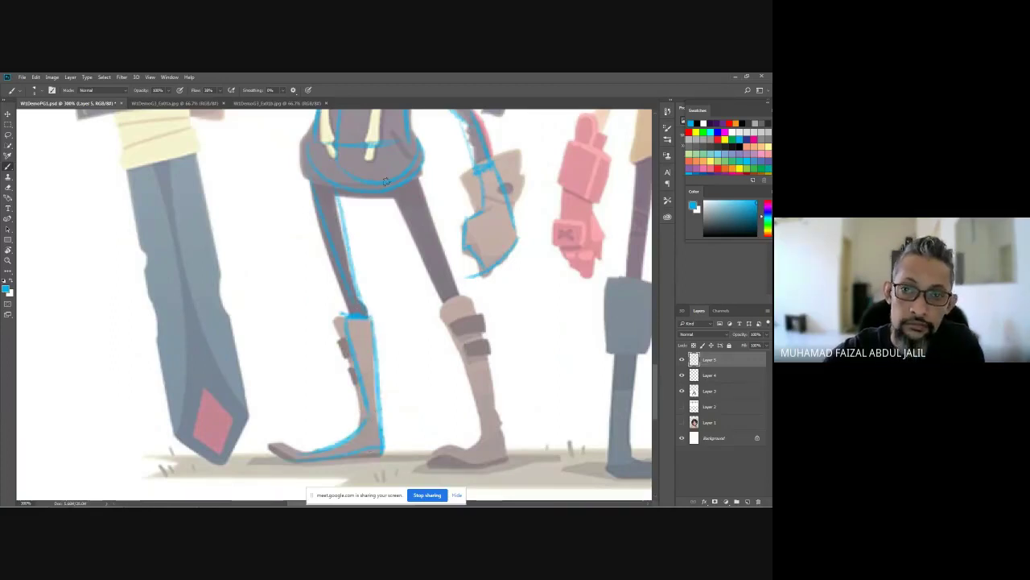
mouse_move(419, 176)
left_mouse_down()
mouse_move(460, 304)
mouse_move(448, 321)
mouse_move(455, 342)
mouse_move(491, 382)
mouse_move(483, 447)
mouse_move(430, 459)
mouse_move(500, 466)
left_mouse_up()
Step: Add the ear and the eye circles to the boy's blue head construction
scroll(429, 199, "up", 8)
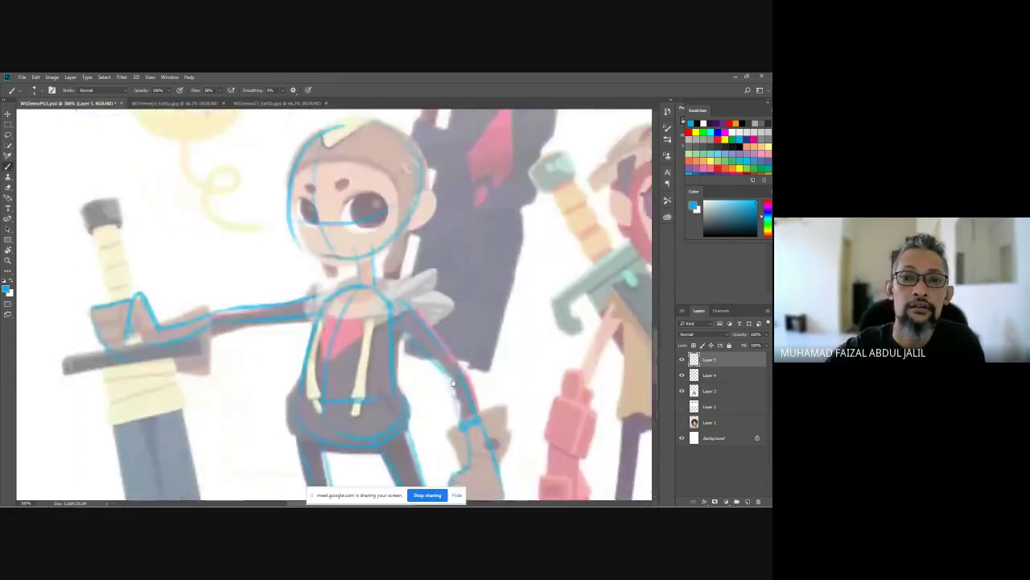
mouse_move(403, 190)
left_mouse_down()
mouse_move(417, 232)
mouse_move(340, 235)
left_mouse_up()
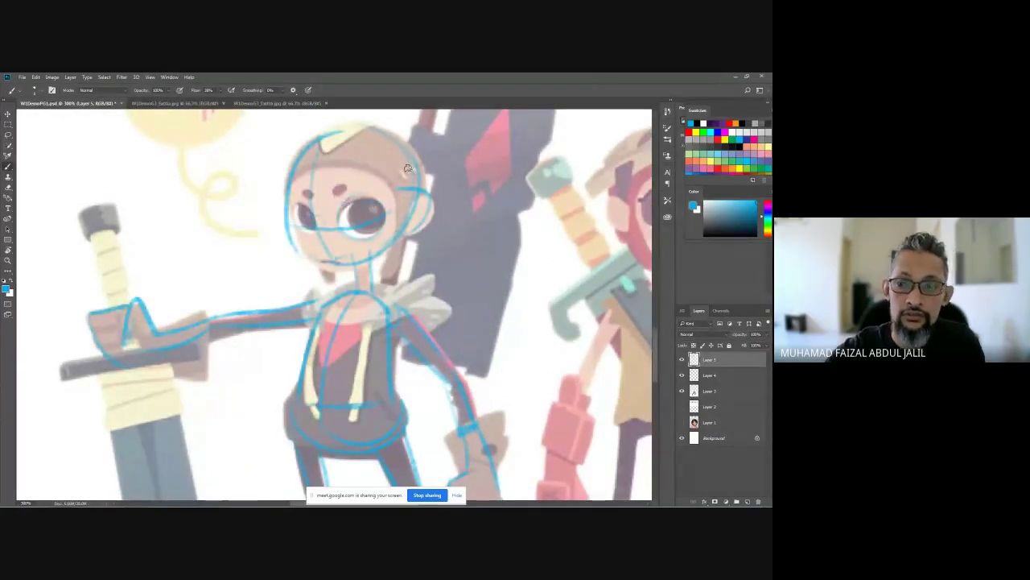
key("ctrl+1")
Step: Hide the coloured warrior reference on Layer 3, and move Layer 4 above the blue construction sketch on Layer 5
left_click(688, 389)
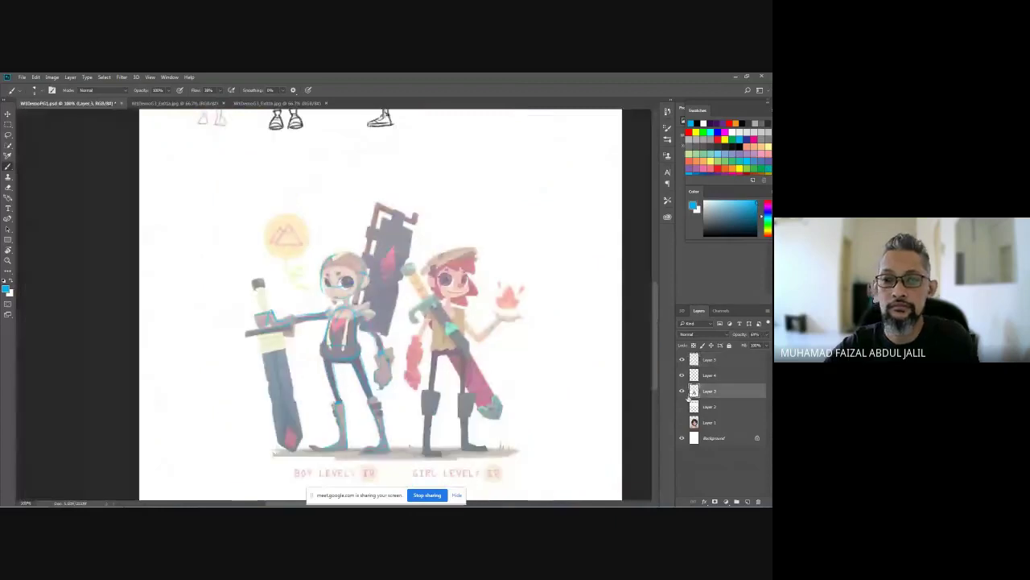
left_click(682, 390)
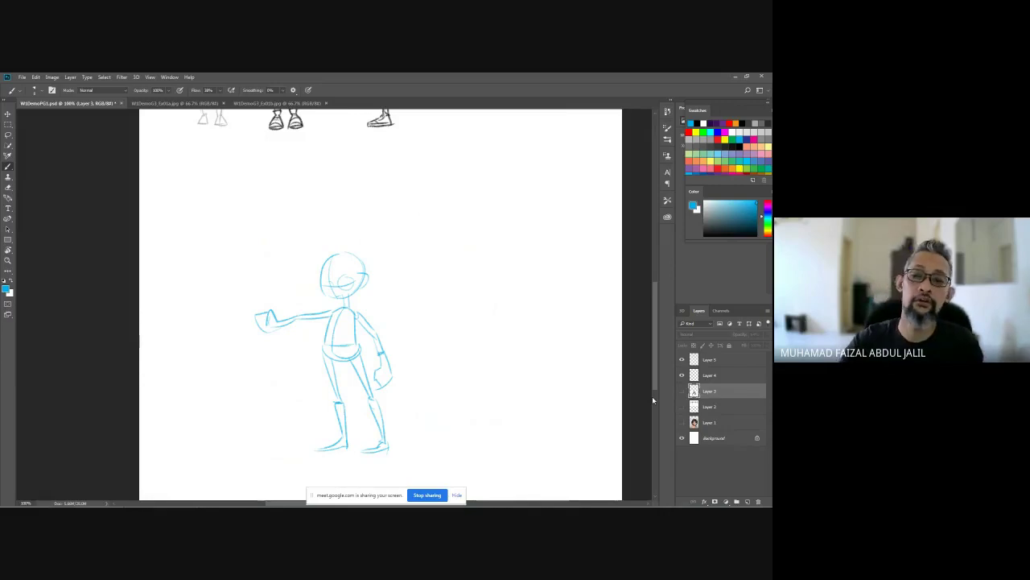
left_click(722, 374)
left_click(720, 361)
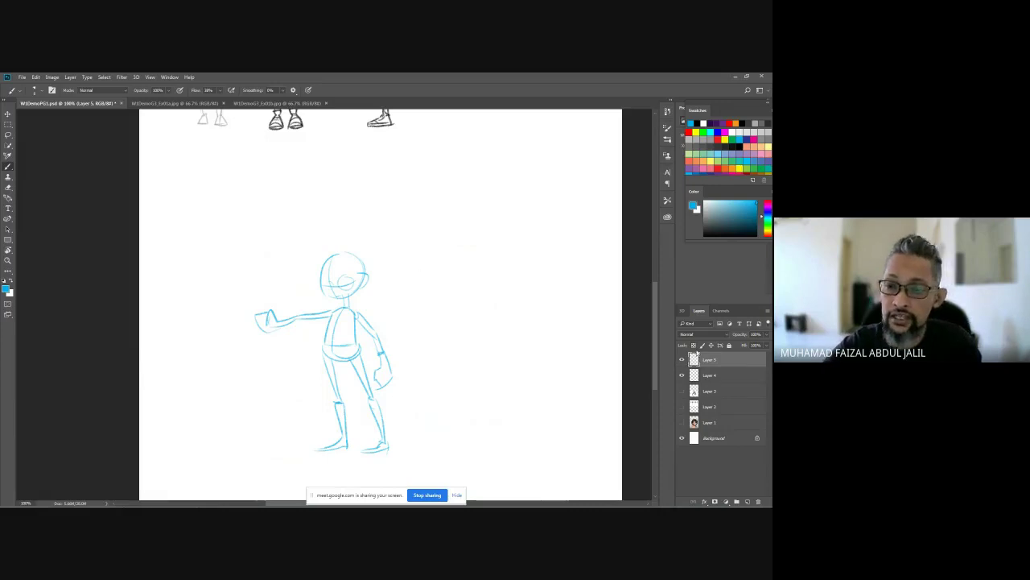
left_click(683, 359)
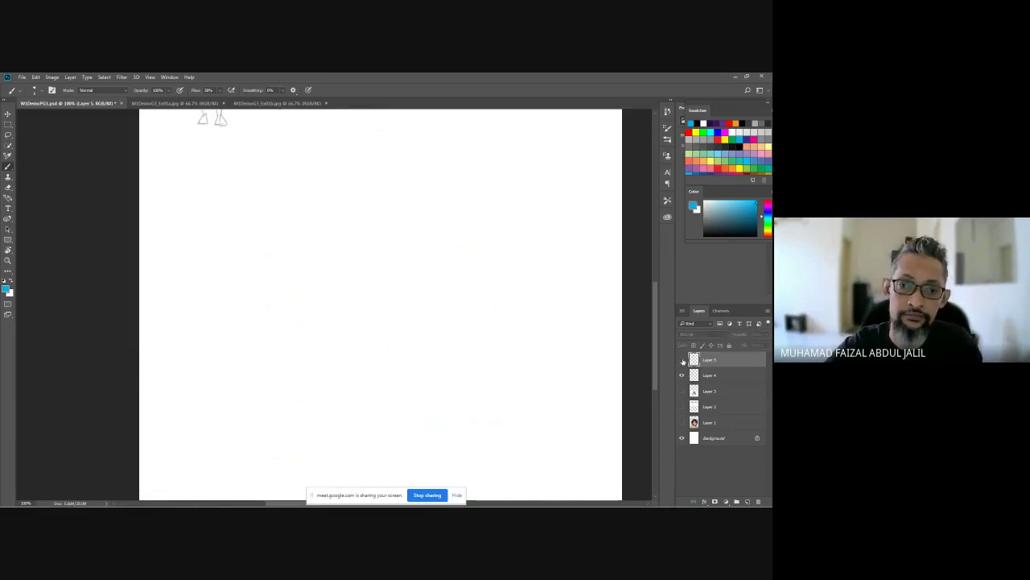
left_click(682, 359)
left_click(704, 377)
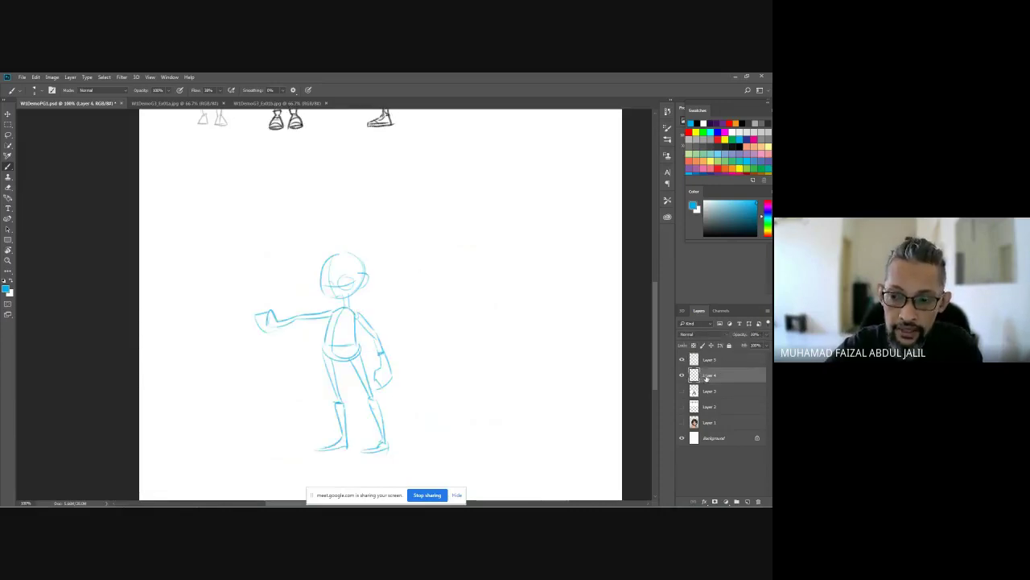
left_click_drag(707, 377, 707, 361)
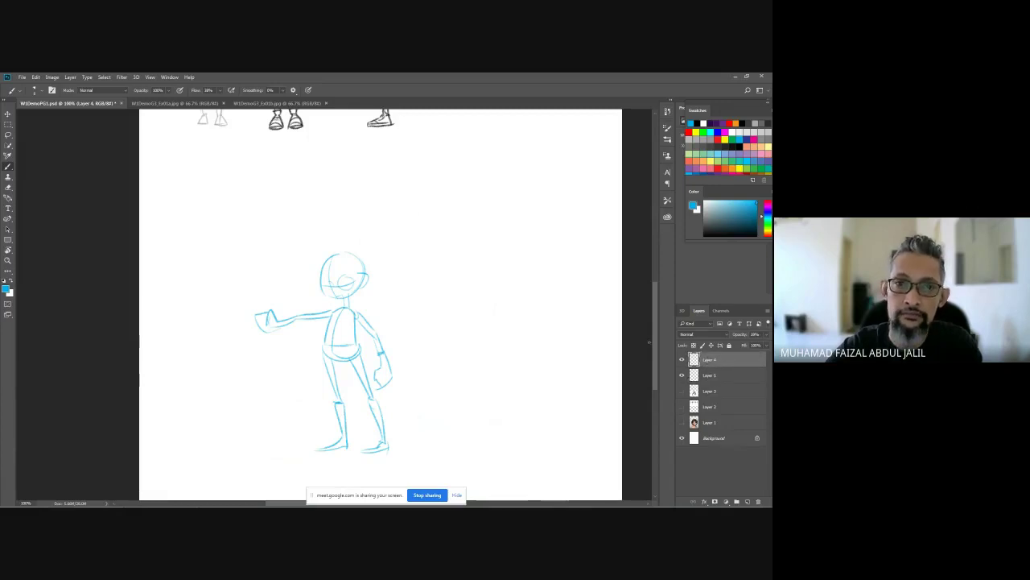
Step: Set the drawing colour to a near-black blue, and compare the construction pose with the Layer 3 reference
mouse_move(550, 282)
left_mouse_down()
mouse_move(558, 412)
mouse_move(555, 269)
left_mouse_up()
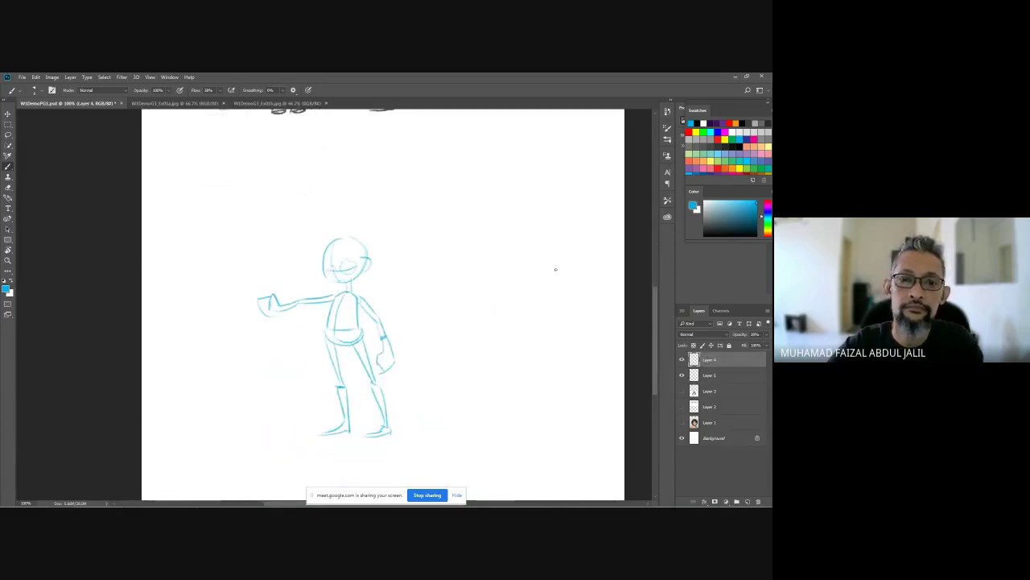
left_click(438, 300)
left_click_drag(741, 217, 749, 231)
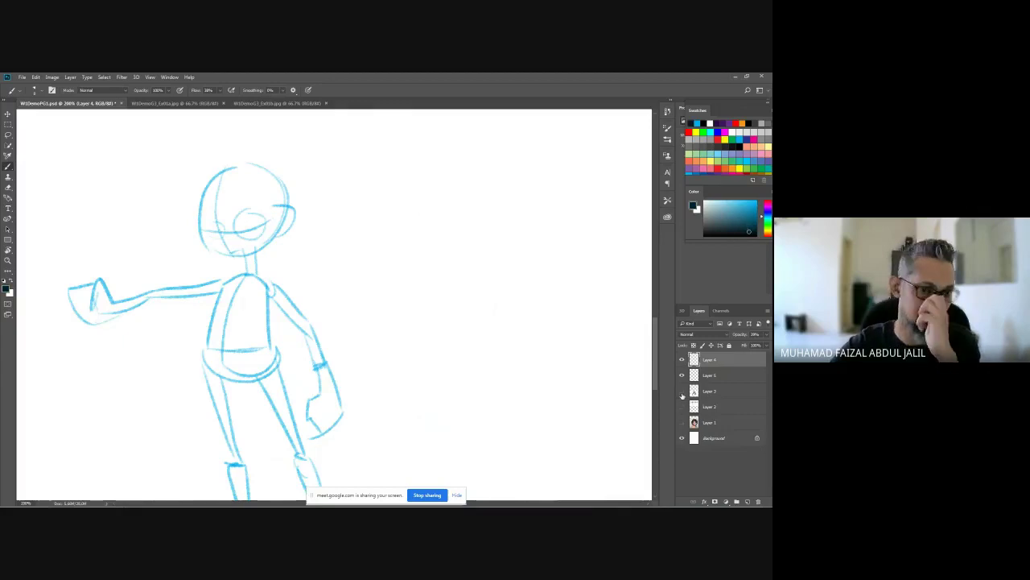
left_click(682, 392)
left_click(682, 392)
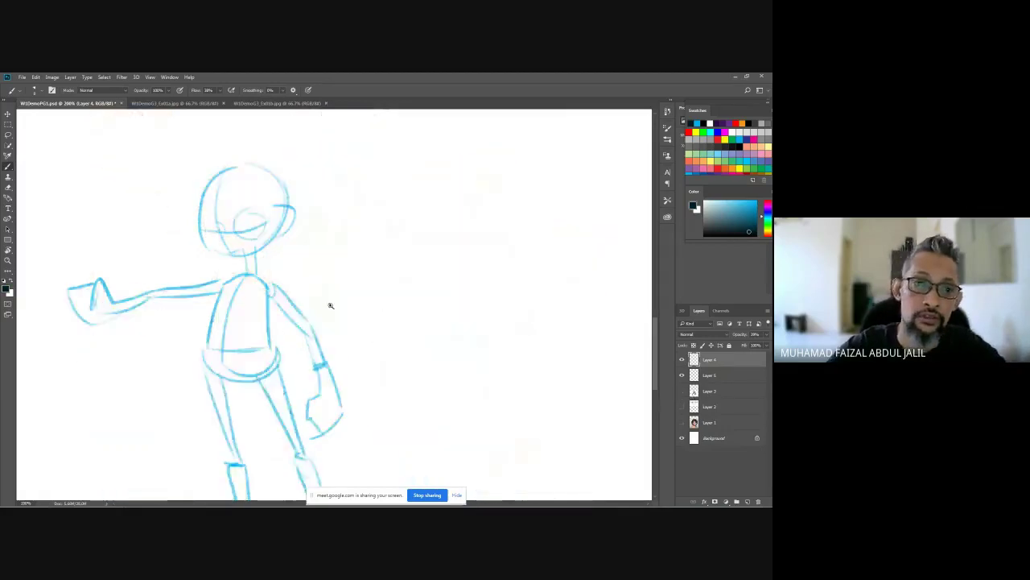
Step: On Layer 4, draw dark angular eye sockets, cheekbones and an upper jaw over the head construction, undoing the faulty stroke
left_click(231, 232)
left_click_drag(229, 229, 319, 297)
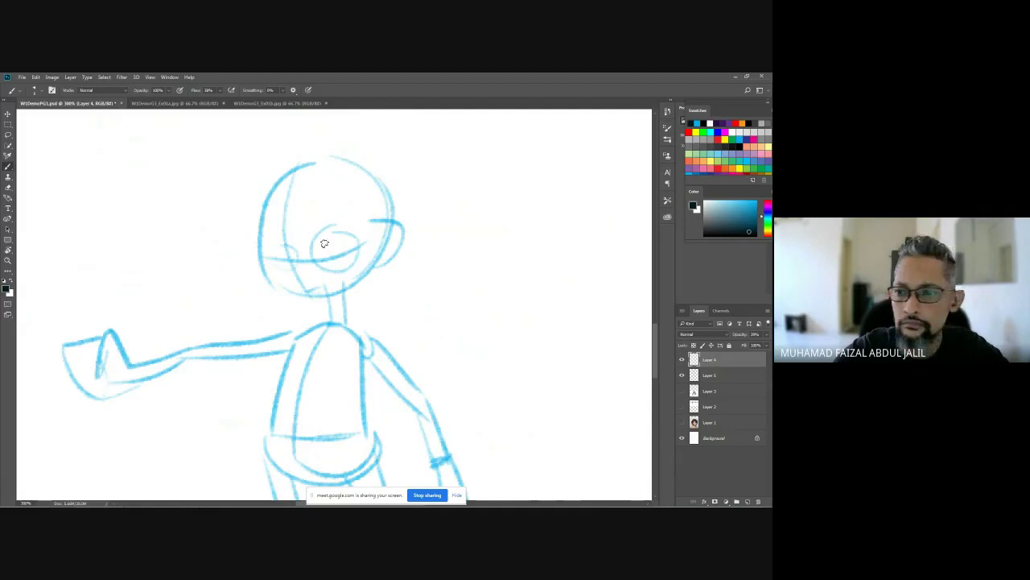
left_click(765, 334)
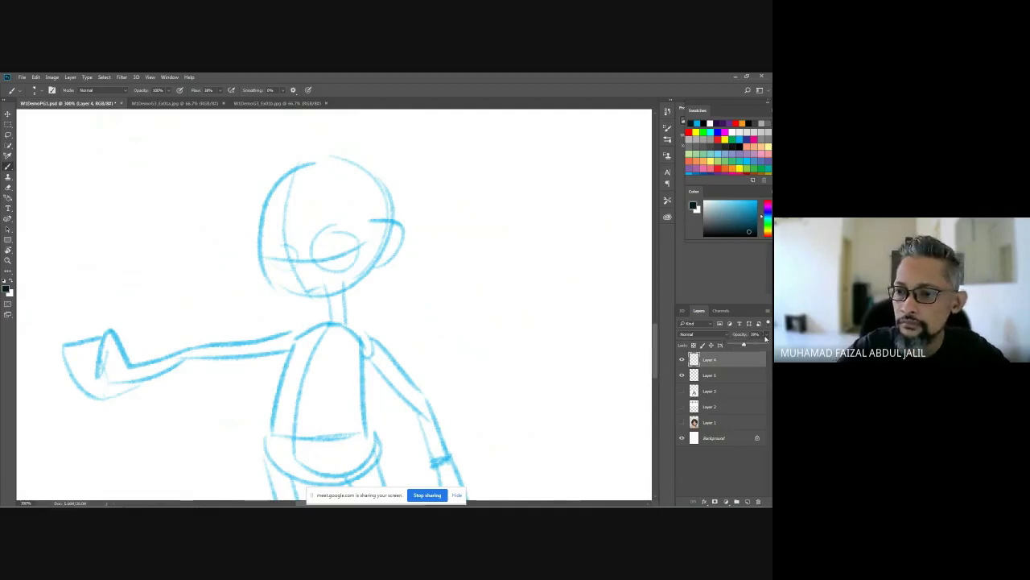
mouse_move(316, 268)
left_mouse_down()
mouse_move(323, 234)
mouse_move(316, 241)
mouse_move(324, 234)
mouse_move(330, 262)
mouse_move(316, 268)
mouse_move(367, 240)
left_mouse_up()
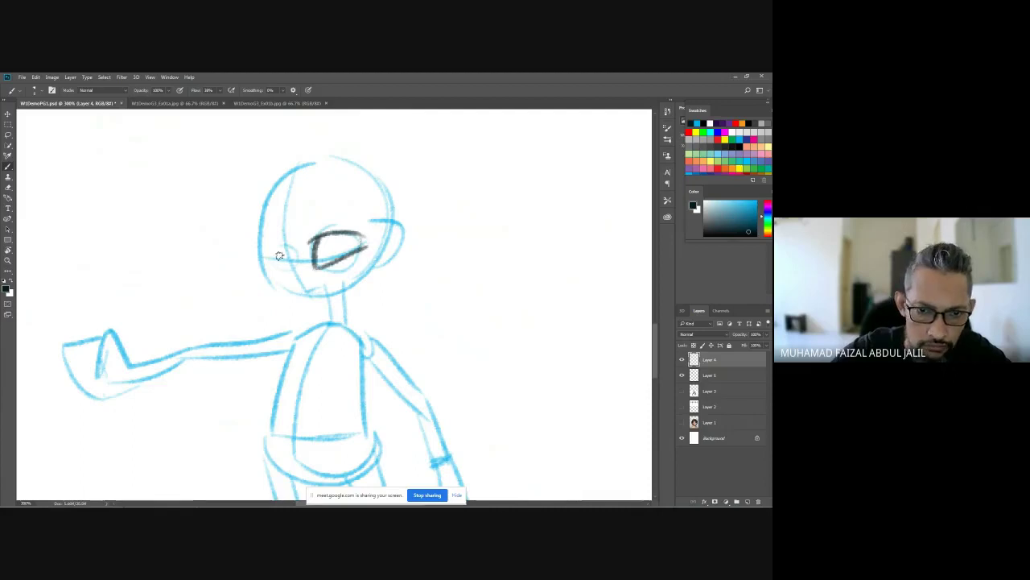
mouse_move(282, 270)
left_mouse_down()
mouse_move(284, 248)
mouse_move(256, 256)
mouse_move(265, 241)
mouse_move(257, 248)
mouse_move(286, 269)
mouse_move(257, 271)
mouse_move(285, 280)
mouse_move(296, 299)
mouse_move(375, 245)
mouse_move(380, 207)
left_mouse_up()
key("ctrl+z")
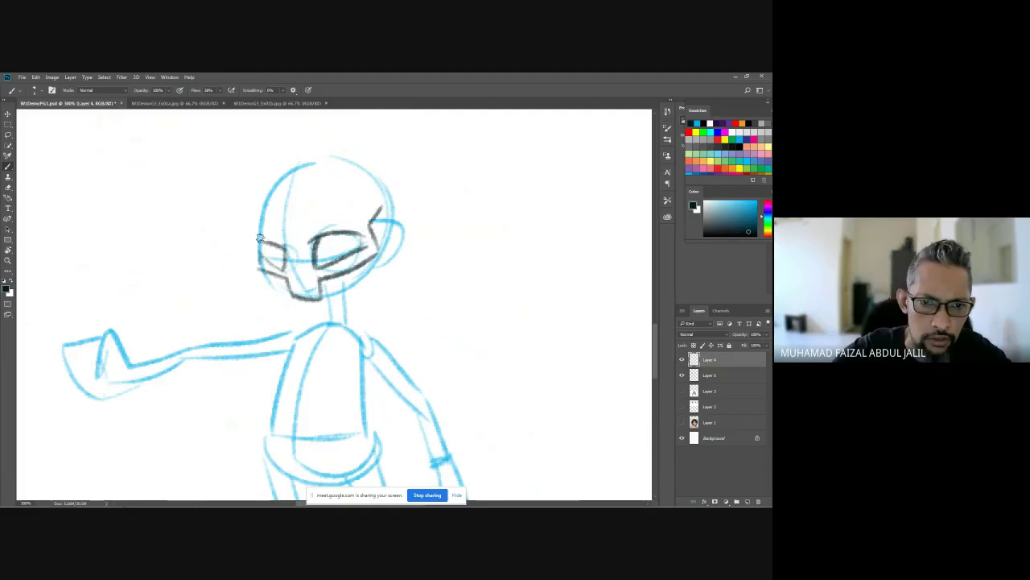
Step: Outline the head with a tall domed skull, a pointed ear and a narrow lower jaw
mouse_move(260, 239)
left_mouse_down()
mouse_move(265, 182)
mouse_move(359, 147)
mouse_move(383, 203)
mouse_move(382, 234)
mouse_move(414, 233)
mouse_move(371, 258)
mouse_move(338, 304)
mouse_move(312, 303)
mouse_move(354, 306)
mouse_move(342, 309)
left_mouse_up()
left_click_drag(338, 287, 341, 306)
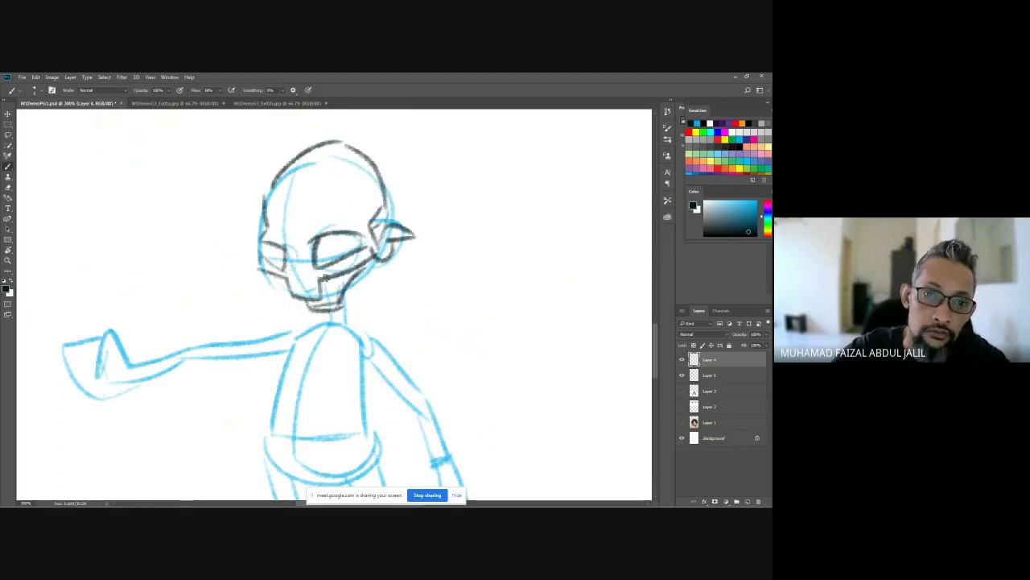
left_click_drag(346, 275, 317, 298)
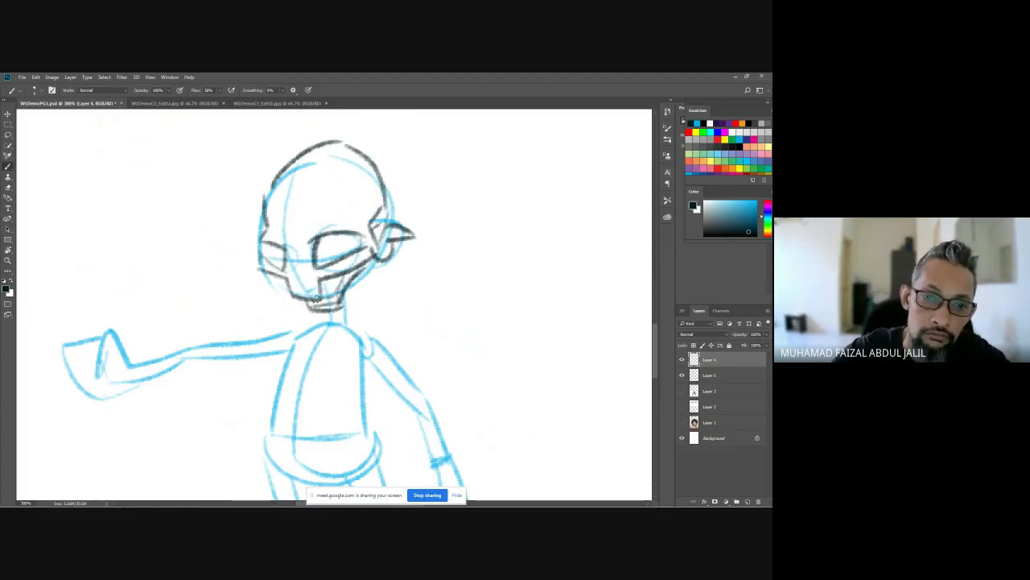
Step: Draw brow ridges above the eye sockets and small rounded details on both sides of the skull
mouse_move(304, 259)
left_mouse_down()
mouse_move(313, 219)
mouse_move(360, 216)
left_mouse_up()
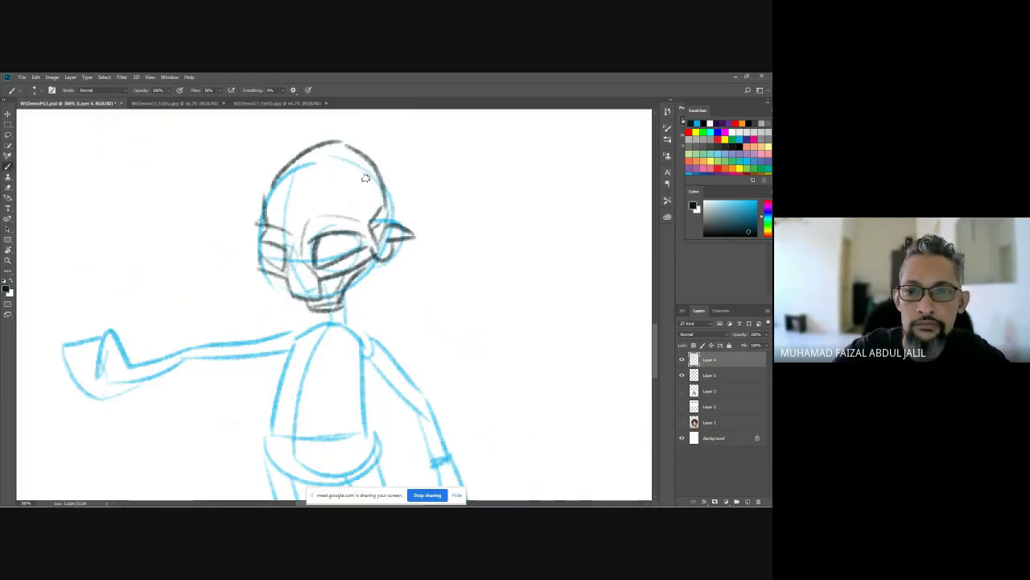
left_click_drag(359, 161, 375, 183)
left_click_drag(280, 162, 267, 195)
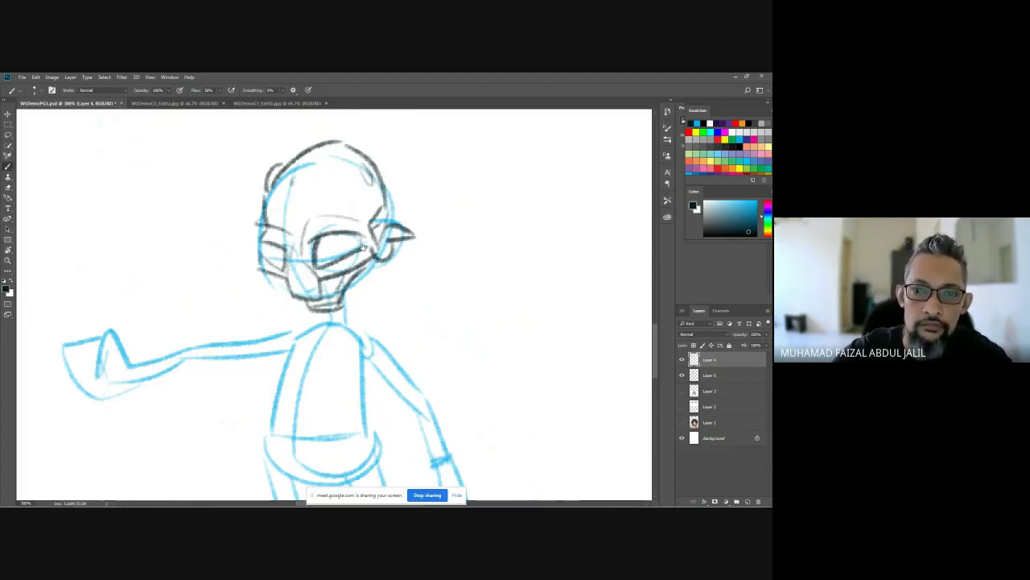
Step: Draw the thin banded neck and a curved, pointed pad over each shoulder
scroll(363, 248, "down", 3)
mouse_move(372, 181)
left_mouse_down()
mouse_move(379, 230)
mouse_move(429, 251)
mouse_move(379, 246)
left_mouse_up()
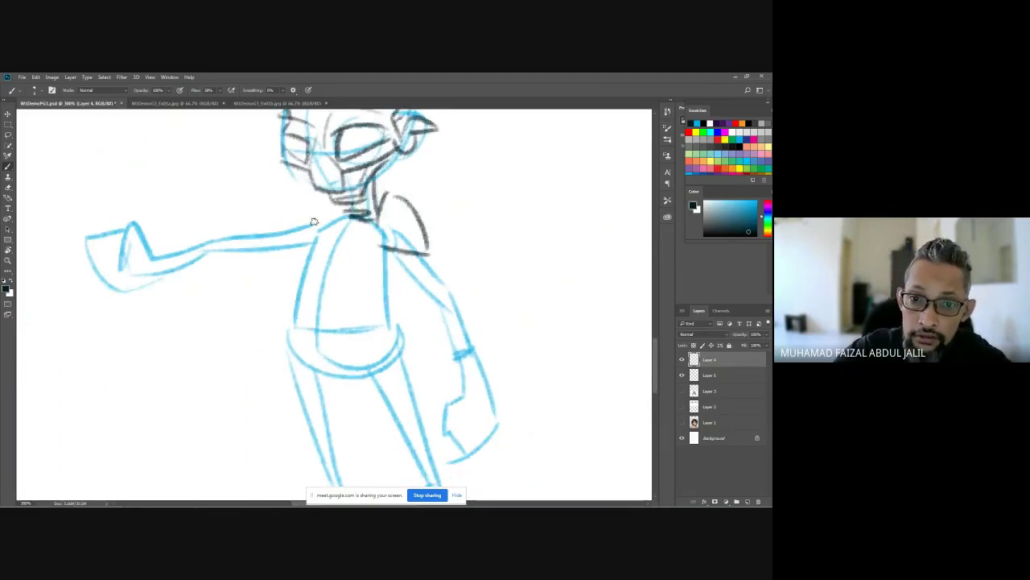
mouse_move(336, 199)
left_mouse_down()
mouse_move(298, 201)
mouse_move(273, 220)
left_mouse_up()
left_click_drag(276, 222, 325, 218)
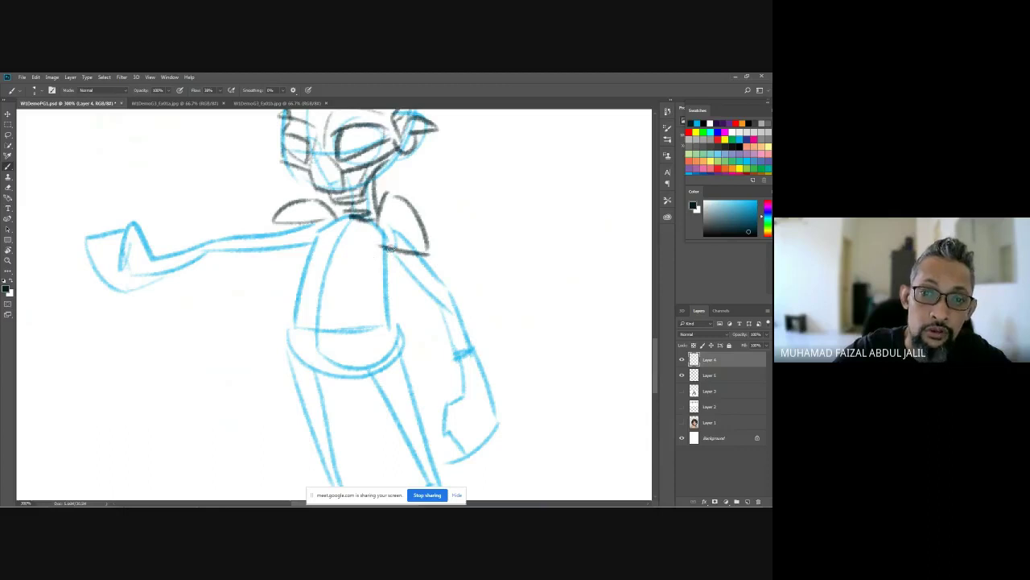
Step: Draw the dark torso outline with a diagonal chest edge, an oval chest emblem and curved bands across the belly
left_click_drag(390, 251, 321, 303)
left_click_drag(316, 226, 309, 314)
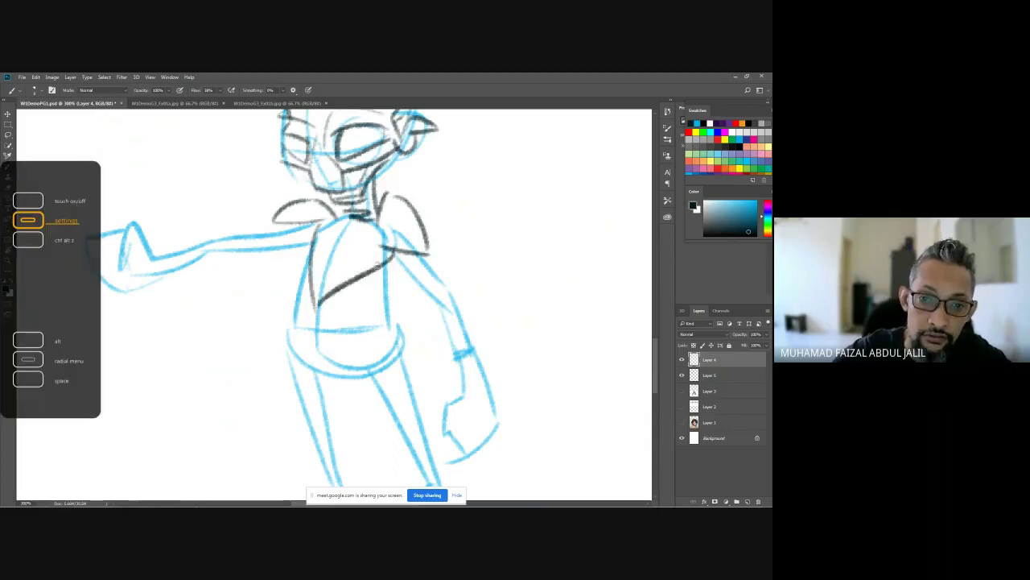
left_click_drag(377, 264, 385, 325)
mouse_move(311, 259)
left_mouse_down()
mouse_move(299, 331)
mouse_move(383, 327)
left_mouse_up()
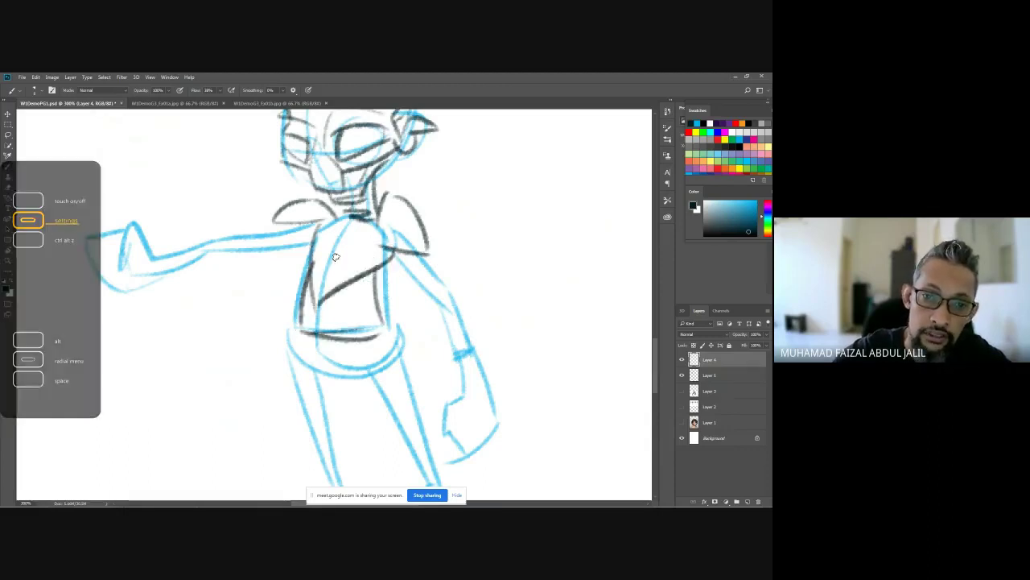
mouse_move(337, 237)
left_mouse_down()
mouse_move(322, 256)
mouse_move(346, 264)
mouse_move(367, 254)
mouse_move(339, 279)
left_mouse_up()
left_click_drag(296, 316, 369, 316)
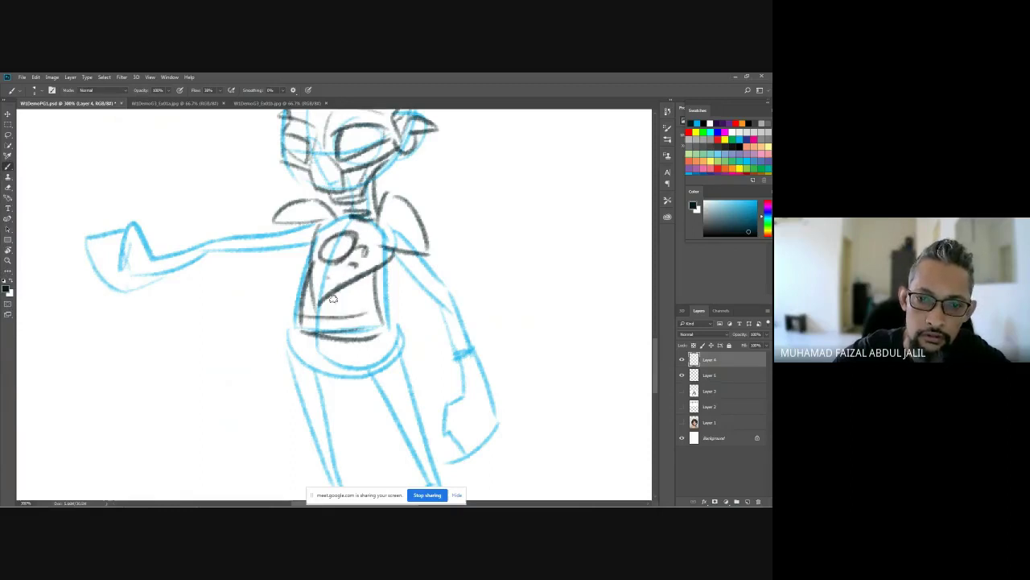
mouse_move(312, 299)
left_mouse_down()
mouse_move(367, 298)
mouse_move(324, 188)
left_mouse_up()
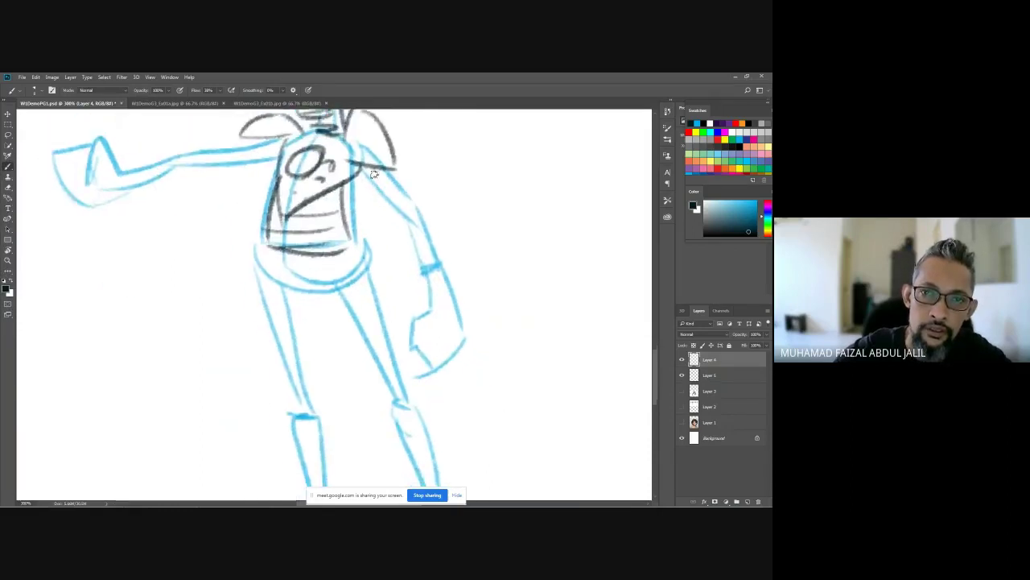
Step: Draw the lowered arm with a banded upper arm, a long flared forearm guard and a large angular fist
left_click_drag(358, 158, 415, 215)
left_click_drag(372, 177, 407, 204)
left_click_drag(391, 193, 434, 249)
left_click_drag(409, 211, 414, 298)
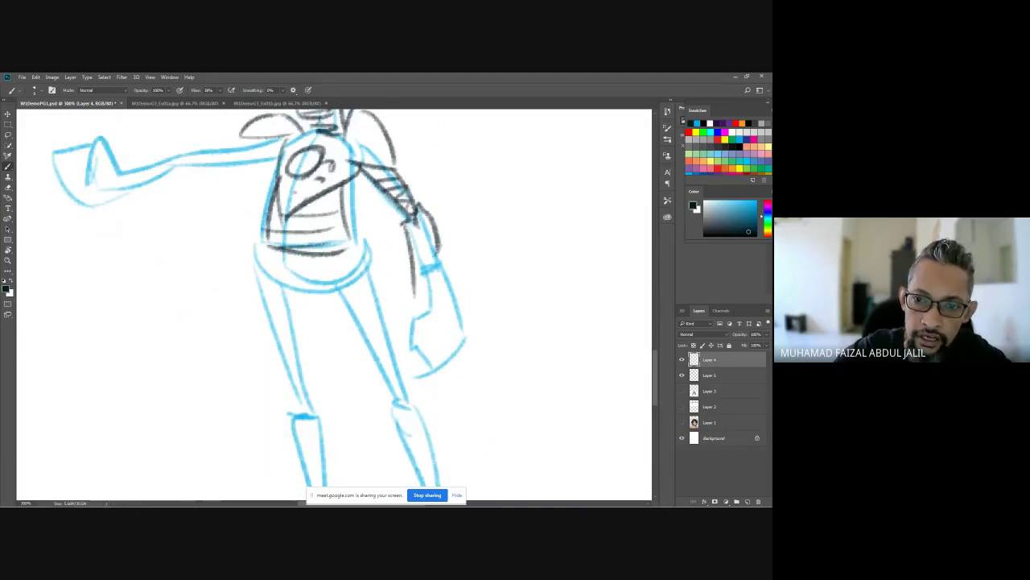
left_click_drag(435, 235, 465, 306)
mouse_move(417, 296)
left_mouse_down()
mouse_move(466, 303)
mouse_move(465, 314)
mouse_move(398, 346)
mouse_move(425, 361)
mouse_move(426, 383)
mouse_move(464, 345)
mouse_move(459, 308)
left_mouse_up()
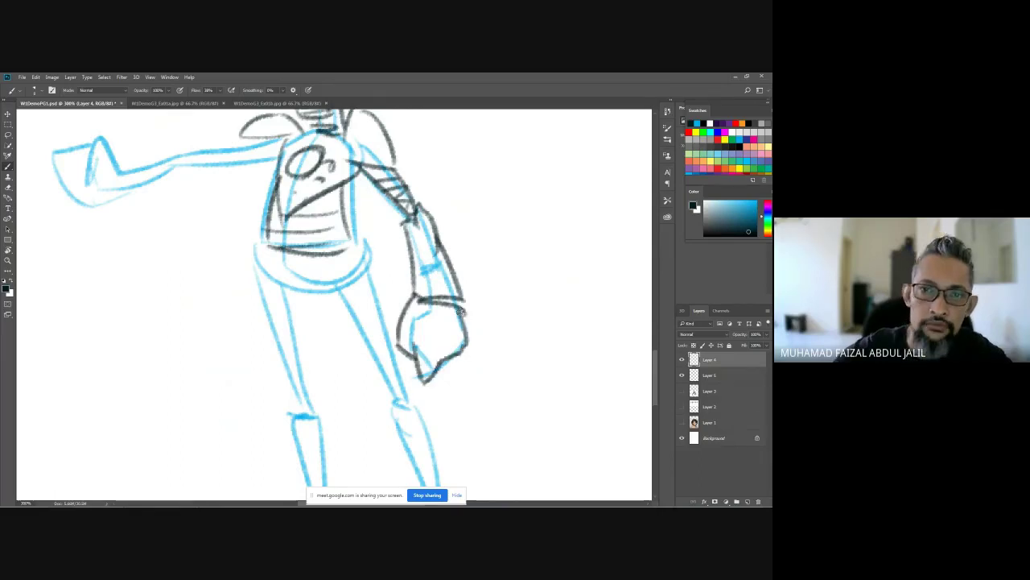
Step: Draw the outstretched arm with a thin upper arm, a widening forearm and a pointed, wedge-shaped hand
mouse_move(273, 153)
left_mouse_down()
mouse_move(366, 201)
mouse_move(322, 225)
mouse_move(284, 212)
mouse_move(271, 235)
mouse_move(187, 193)
left_mouse_up()
left_click_drag(143, 204, 197, 270)
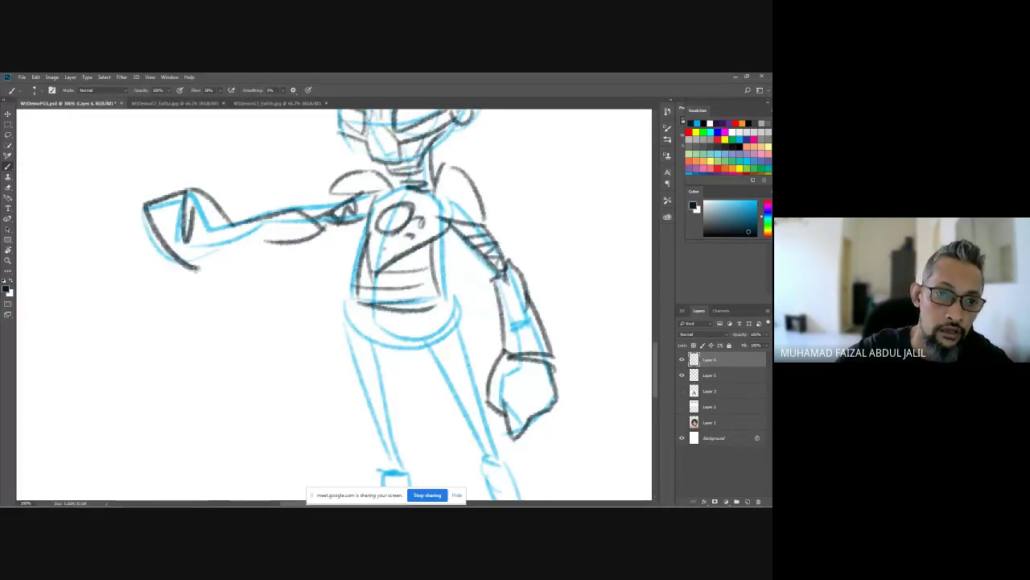
mouse_move(198, 222)
left_mouse_down()
mouse_move(197, 270)
mouse_move(268, 218)
left_mouse_up()
mouse_move(252, 250)
left_mouse_down()
mouse_move(298, 244)
mouse_move(277, 158)
left_mouse_up()
Step: Outline the curved pelvis and both slim thighs, adding band and zigzag details across each thigh
left_click_drag(313, 216, 418, 217)
mouse_move(367, 241)
left_mouse_down()
mouse_move(397, 252)
mouse_move(450, 359)
left_mouse_up()
left_click_drag(417, 228, 456, 359)
left_click_drag(408, 304, 443, 277)
left_click_drag(425, 346, 451, 326)
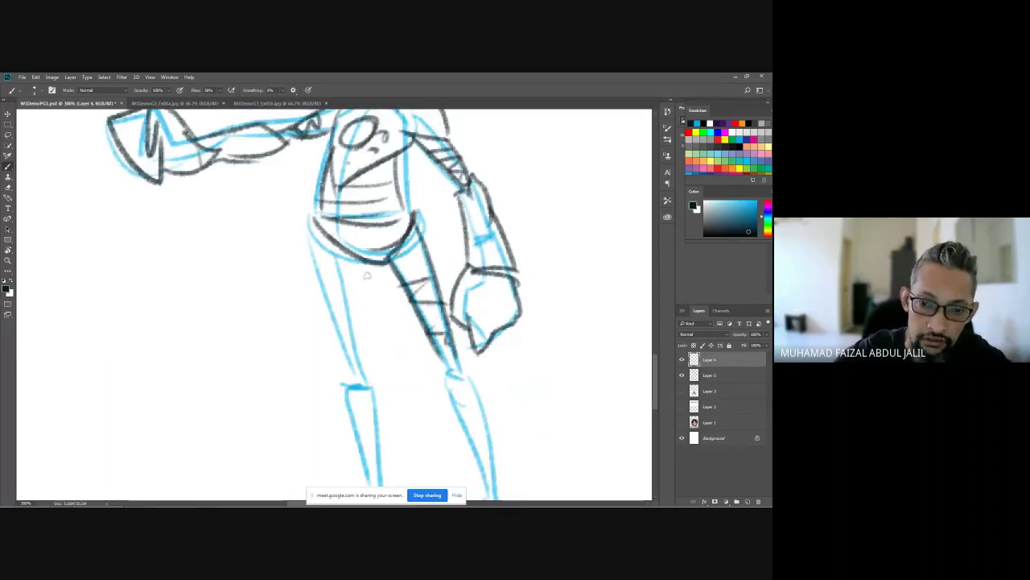
left_click_drag(341, 245, 361, 370)
left_click_drag(316, 222, 354, 385)
left_click_drag(320, 278, 366, 377)
Step: Draw the small knee joints, the flared lower legs and the large pointed boots over the blue leg construction
mouse_move(338, 192)
left_mouse_down()
mouse_move(325, 349)
mouse_move(281, 58)
left_mouse_up()
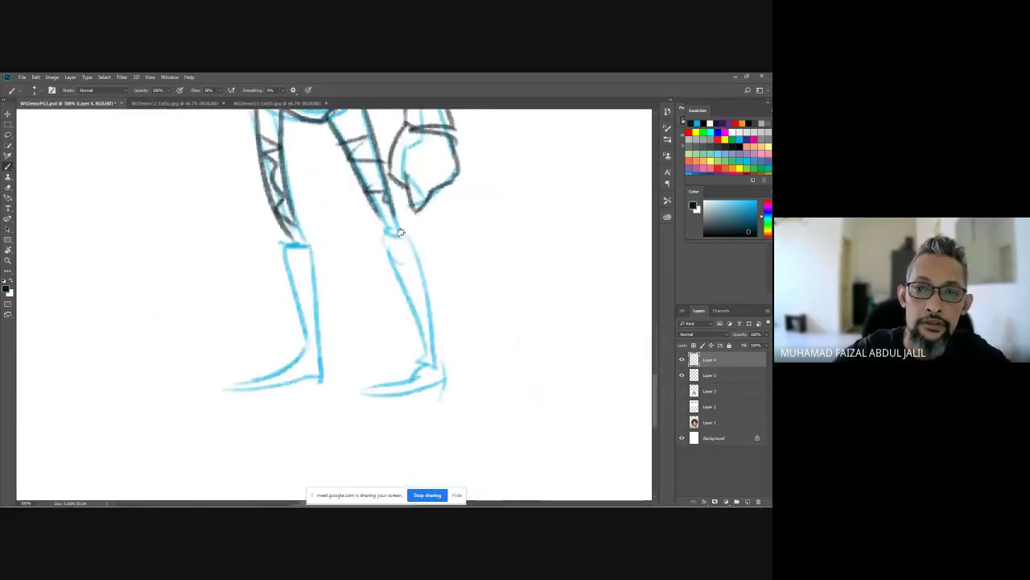
mouse_move(375, 218)
left_mouse_down()
mouse_move(393, 227)
mouse_move(385, 243)
left_mouse_up()
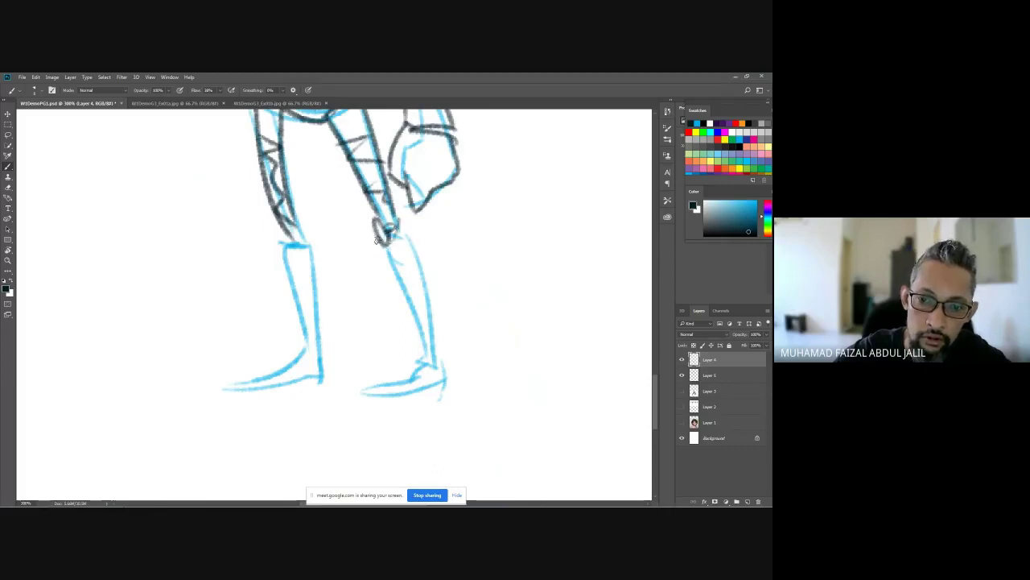
left_click_drag(383, 240, 400, 357)
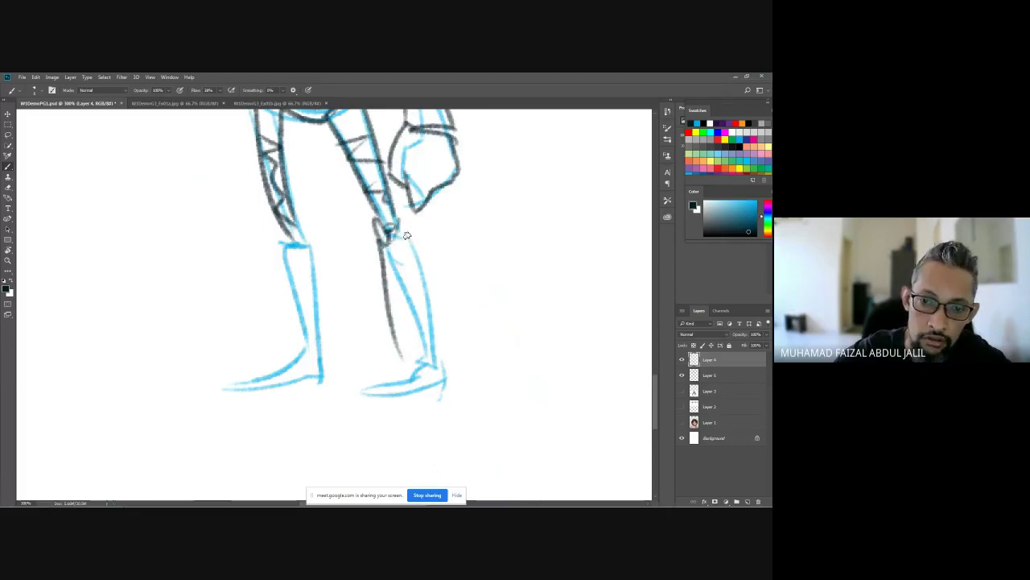
left_click_drag(395, 224, 475, 344)
mouse_move(481, 370)
left_mouse_down()
mouse_move(425, 348)
mouse_move(367, 388)
mouse_move(484, 361)
left_mouse_up()
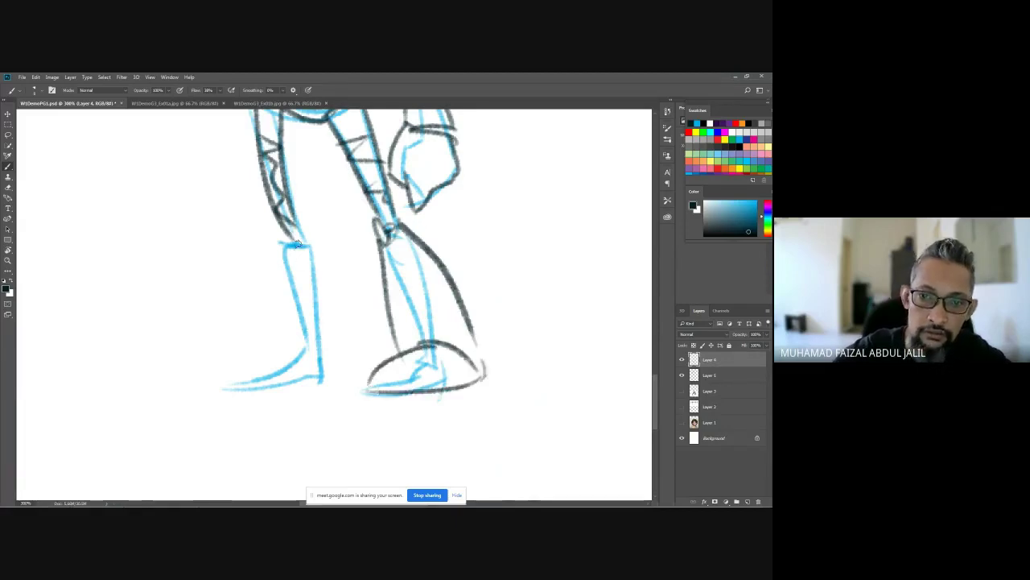
mouse_move(297, 243)
left_mouse_down()
mouse_move(314, 236)
mouse_move(344, 361)
mouse_move(282, 354)
mouse_move(305, 377)
mouse_move(212, 387)
mouse_move(345, 363)
left_mouse_up()
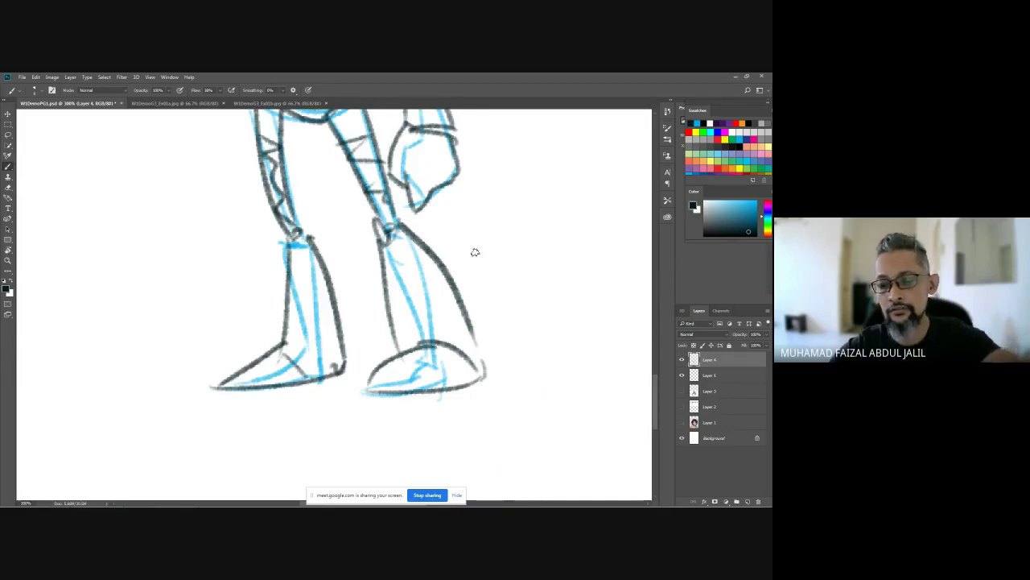
key("ctrl+minus")
key("ctrl+minus")
key("ctrl+minus")
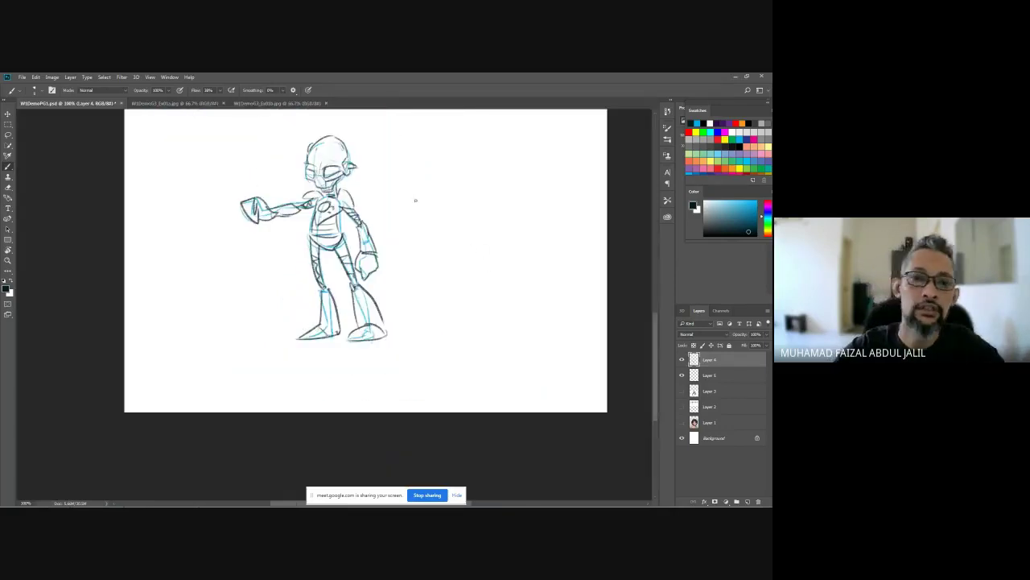
left_click_drag(384, 169, 400, 237)
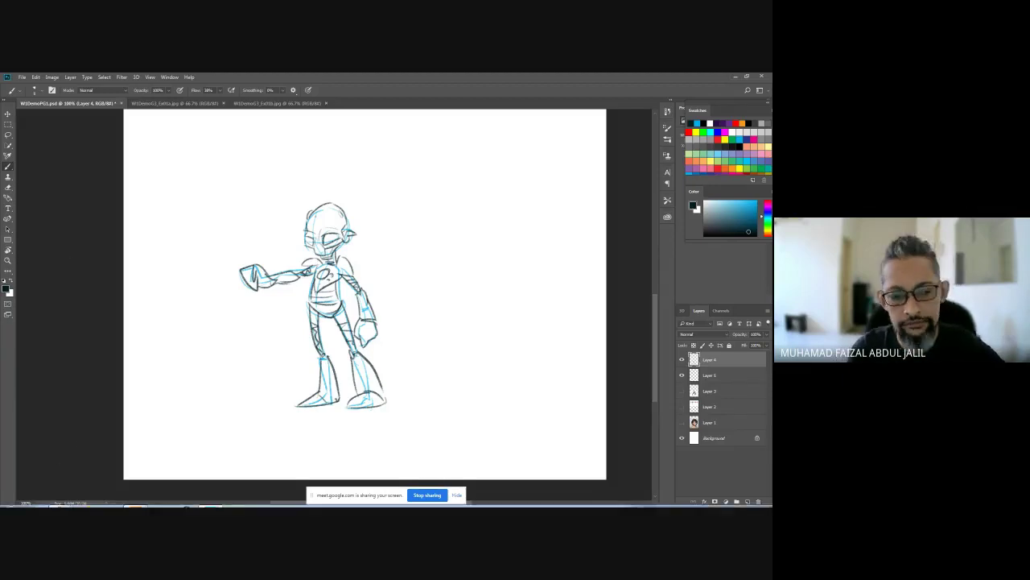
Step: Switch to Chrome and search Google Images for "robot character design"
mouse_move(59, 499)
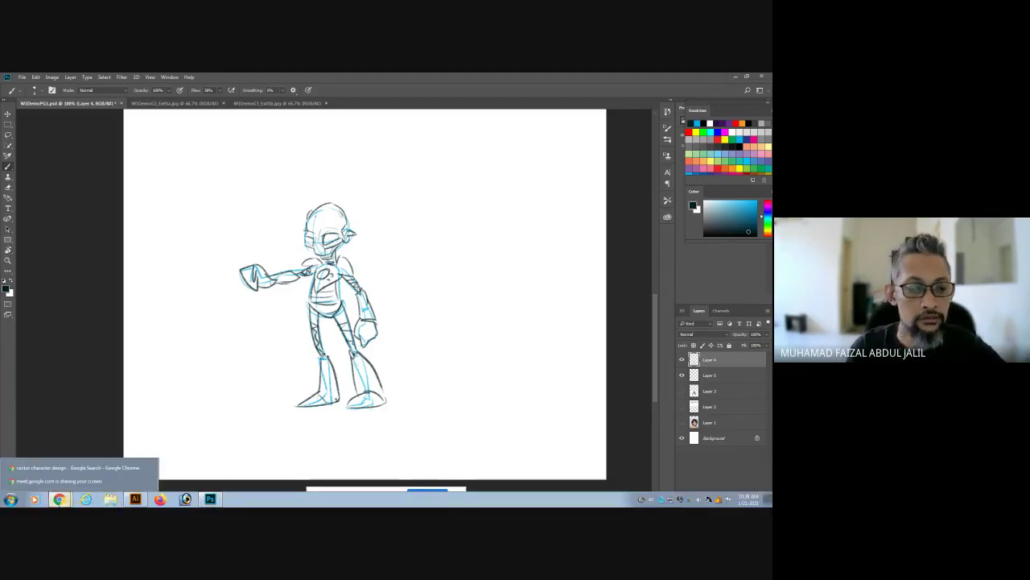
left_click(77, 468)
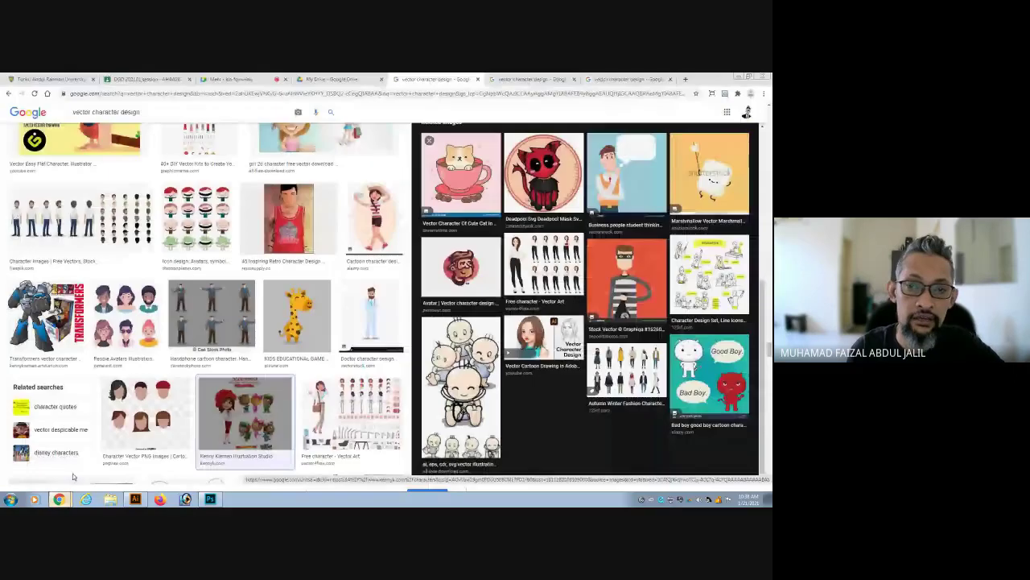
left_click(91, 112)
double_click(83, 112)
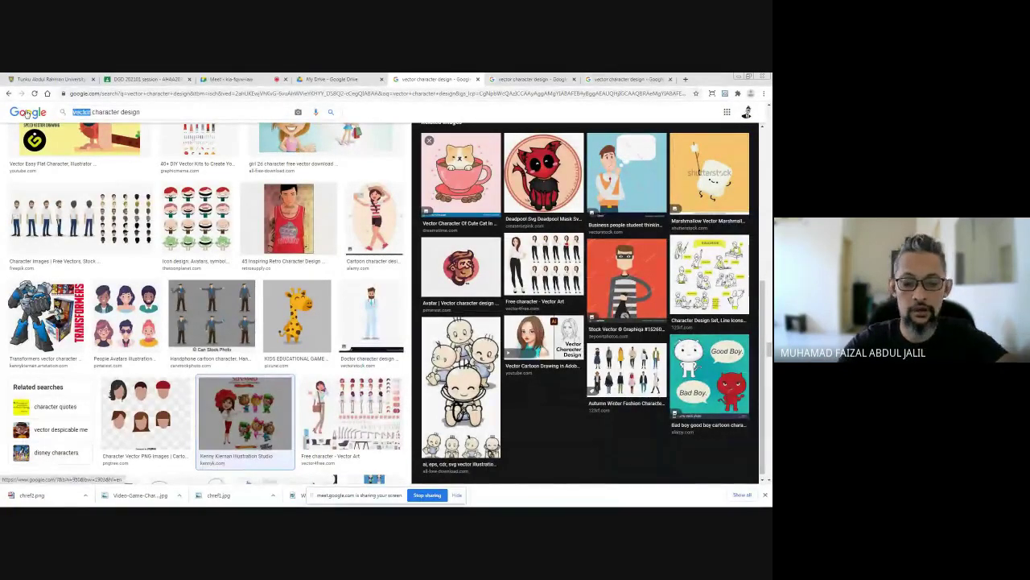
type("robot")
key("Return")
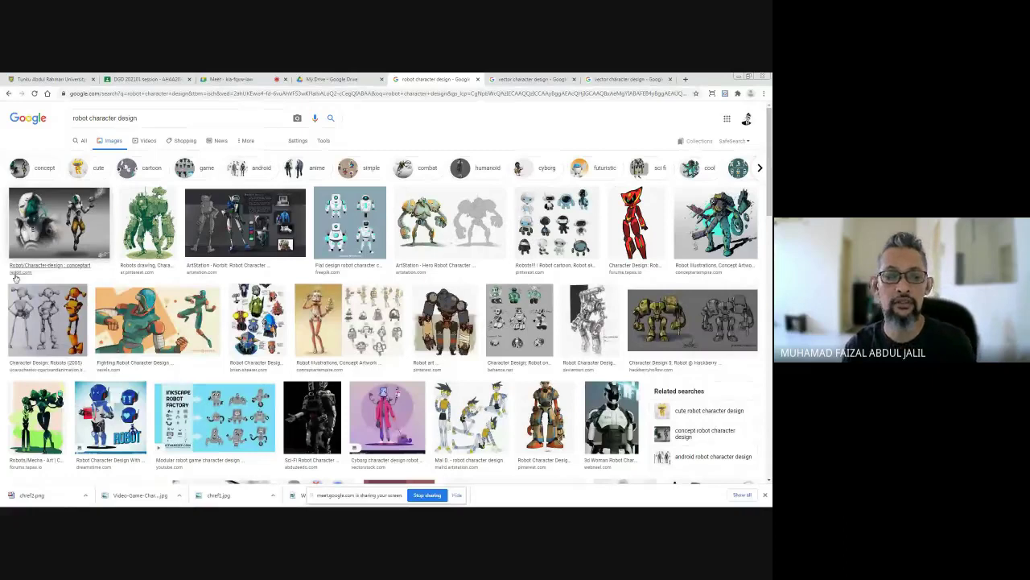
Step: Back in Photoshop, show the boy-and-girl reference and cut the dark figure to a new layer, placing it on the girl's outer side
left_click(211, 499)
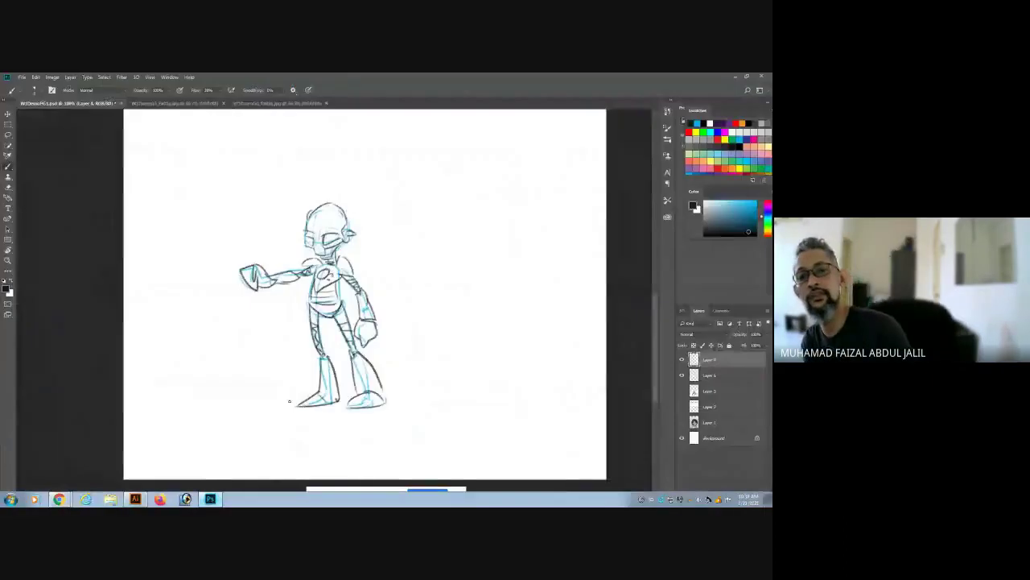
left_click(682, 376)
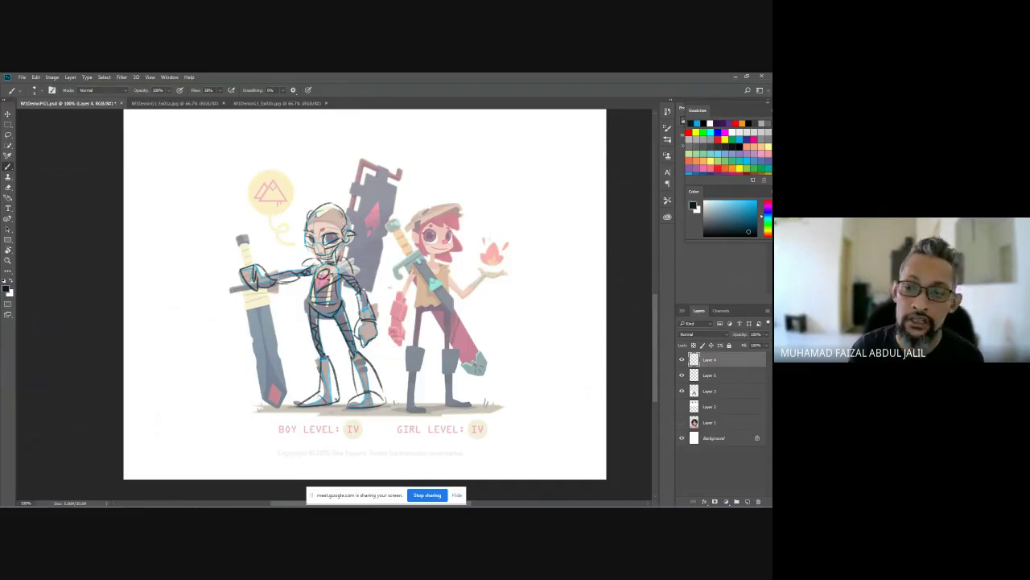
key("l")
mouse_move(429, 326)
left_mouse_down()
mouse_move(360, 187)
mouse_move(292, 172)
mouse_move(156, 284)
mouse_move(351, 488)
mouse_move(435, 430)
mouse_move(429, 299)
left_mouse_up()
key("ctrl+shift+j")
mouse_move(338, 313)
left_mouse_down()
mouse_move(393, 304)
mouse_move(558, 326)
left_mouse_up()
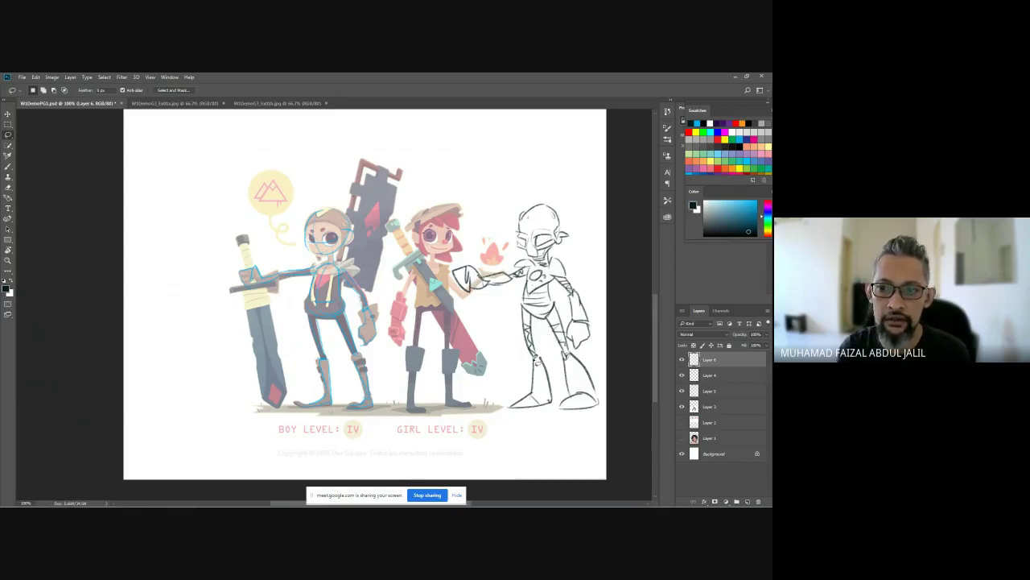
Step: Move the dark figure up beside the three girl sketches in the upper part of the page
mouse_move(326, 505)
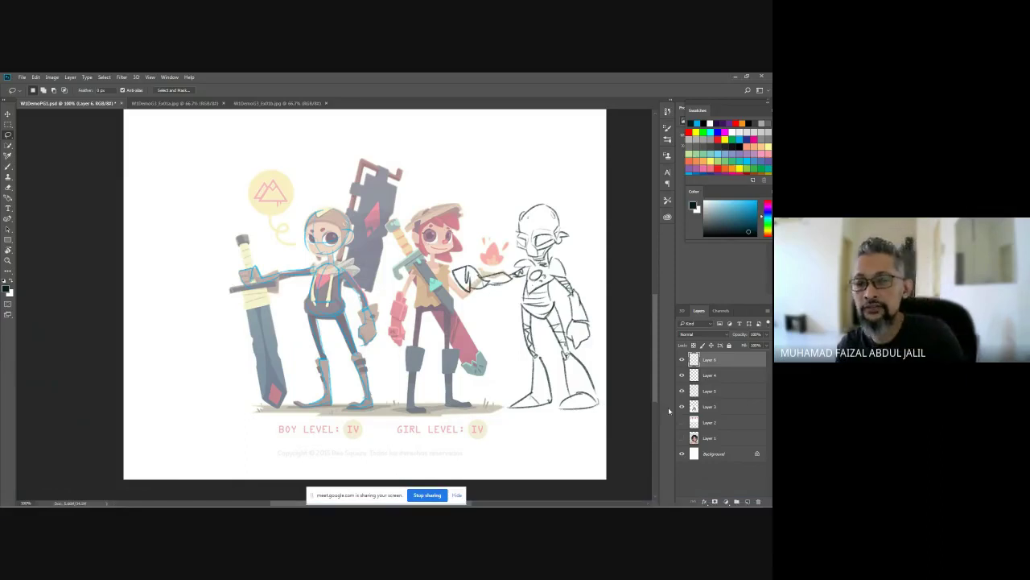
key("ctrl+minus")
key("ctrl+minus")
mouse_move(424, 352)
left_mouse_down()
mouse_move(423, 211)
mouse_move(398, 204)
left_mouse_up()
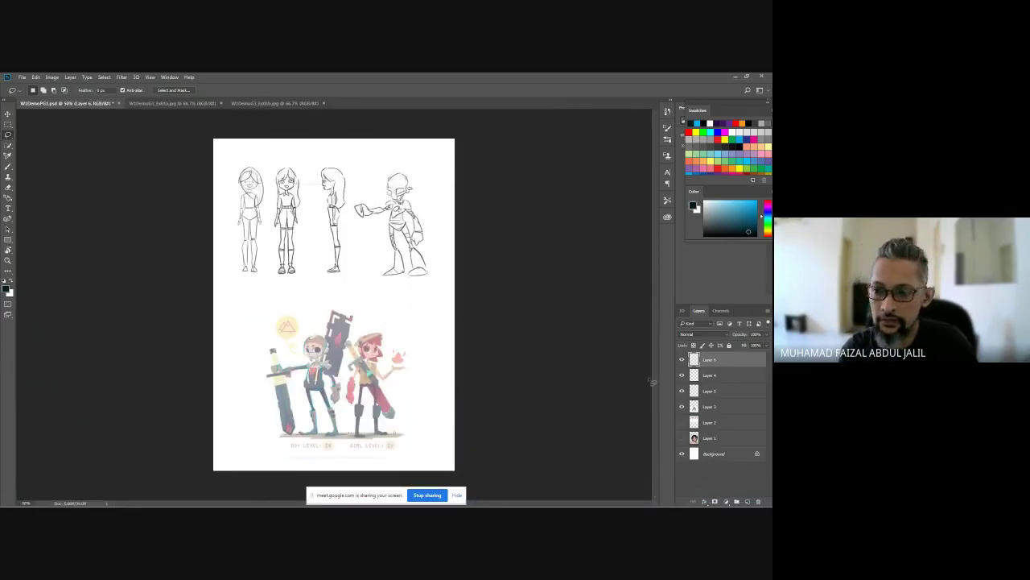
Step: Hide the boy-and-girl reference layer, keep the layer with the blue construction shown, and save the document
left_click(682, 409)
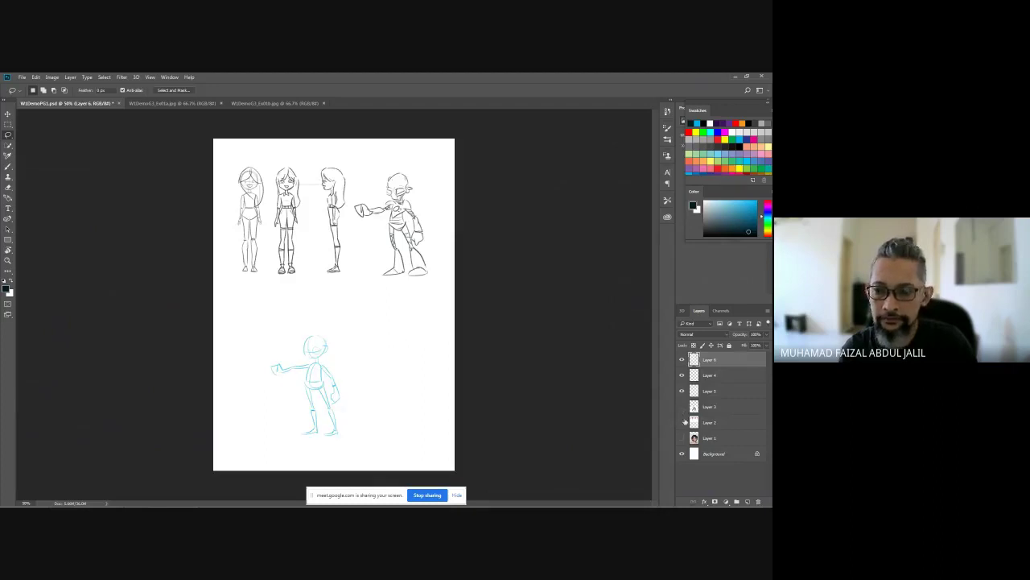
left_click(683, 391)
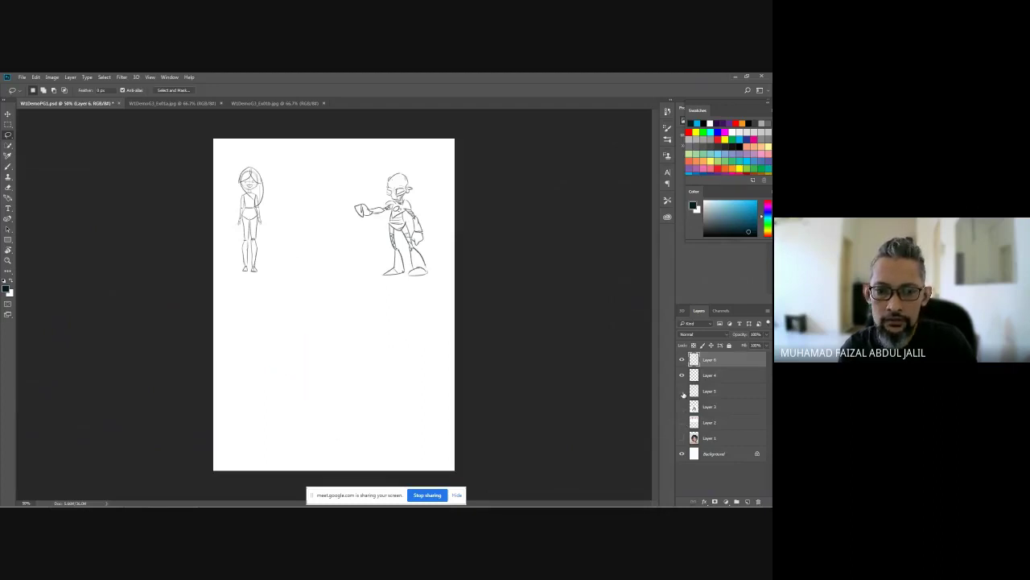
left_click(682, 391)
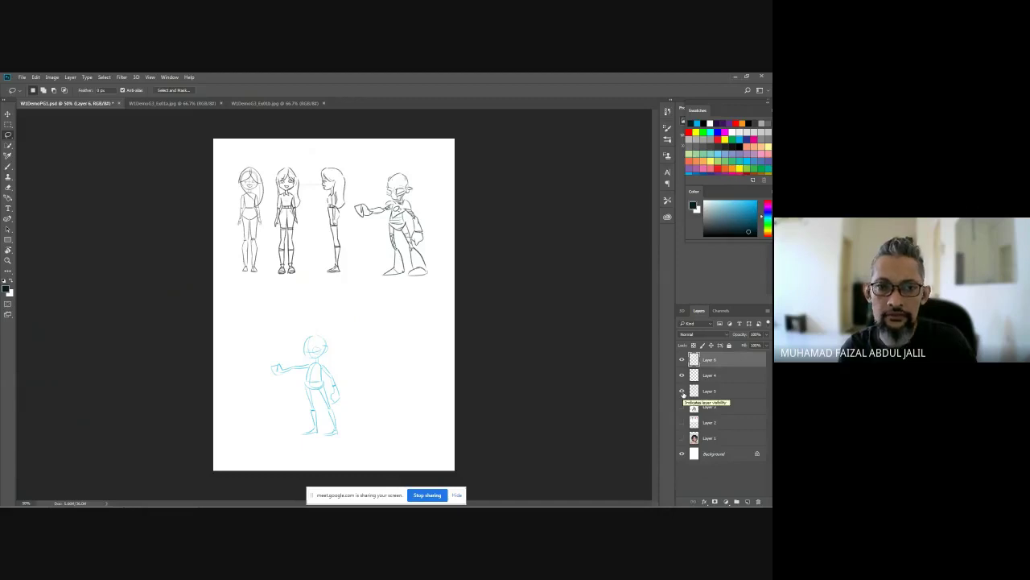
key("ctrl+s")
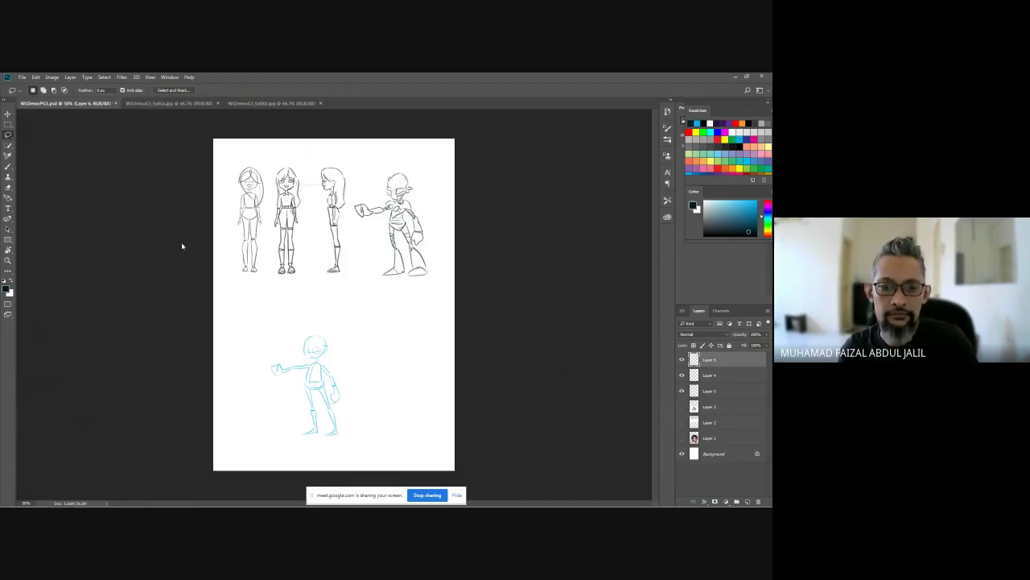
Step: Save a JPEG copy of the page in the Week1 folder with "sketch" added to the file name
key("ctrl+shift+s")
left_click(328, 280)
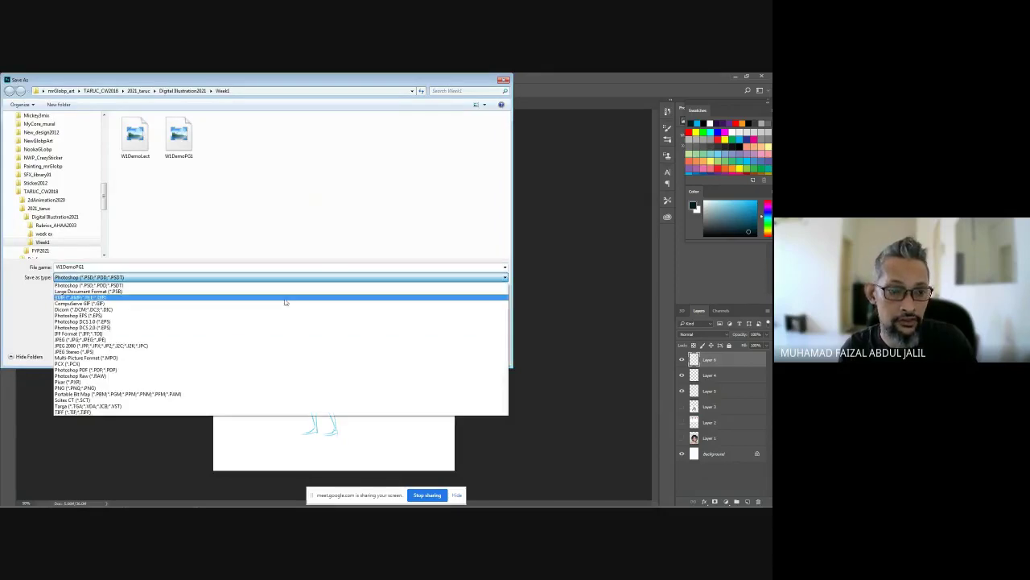
left_click(218, 341)
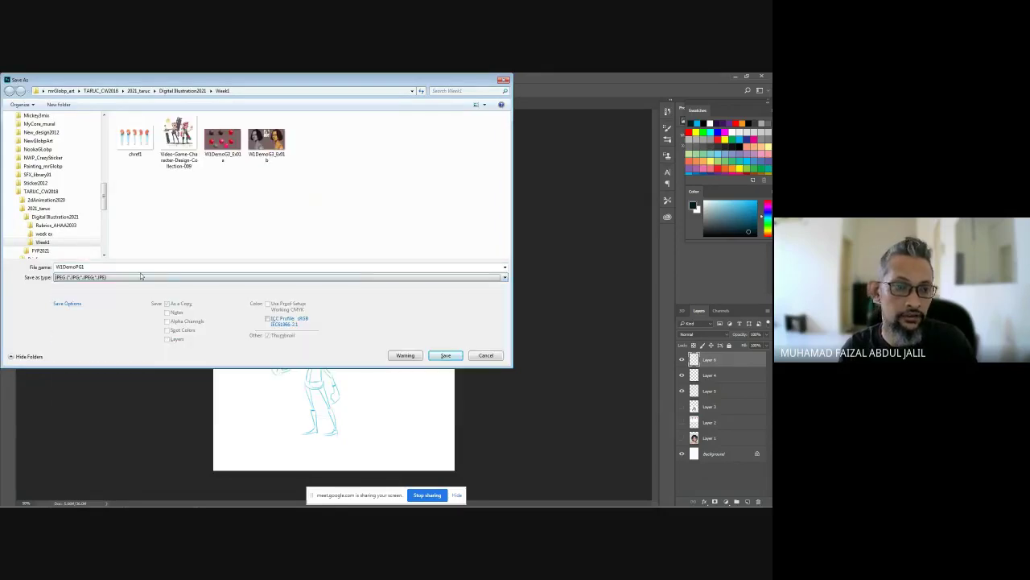
left_click(105, 268)
type("sk")
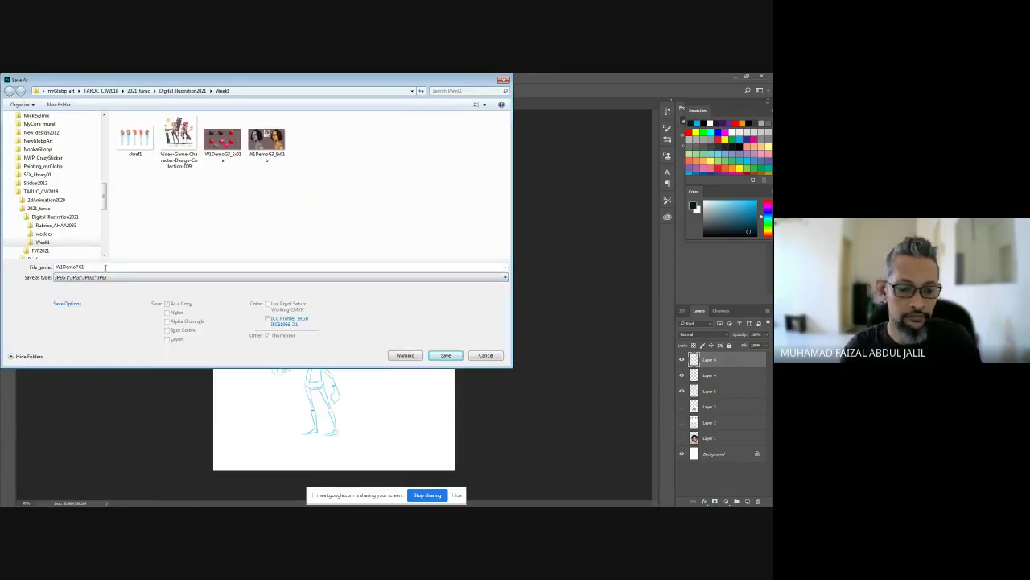
type("etch")
key("Return")
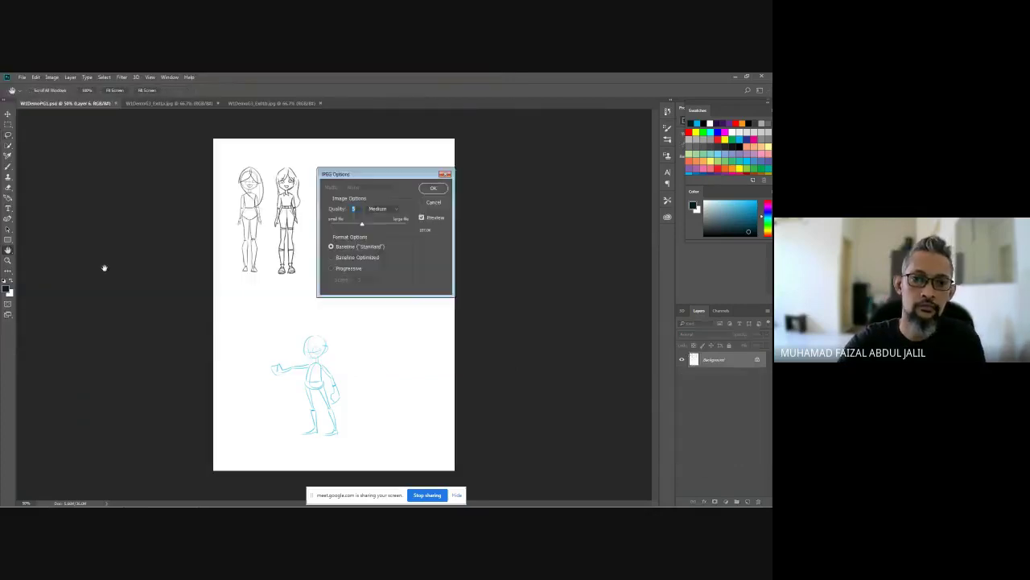
key("Return")
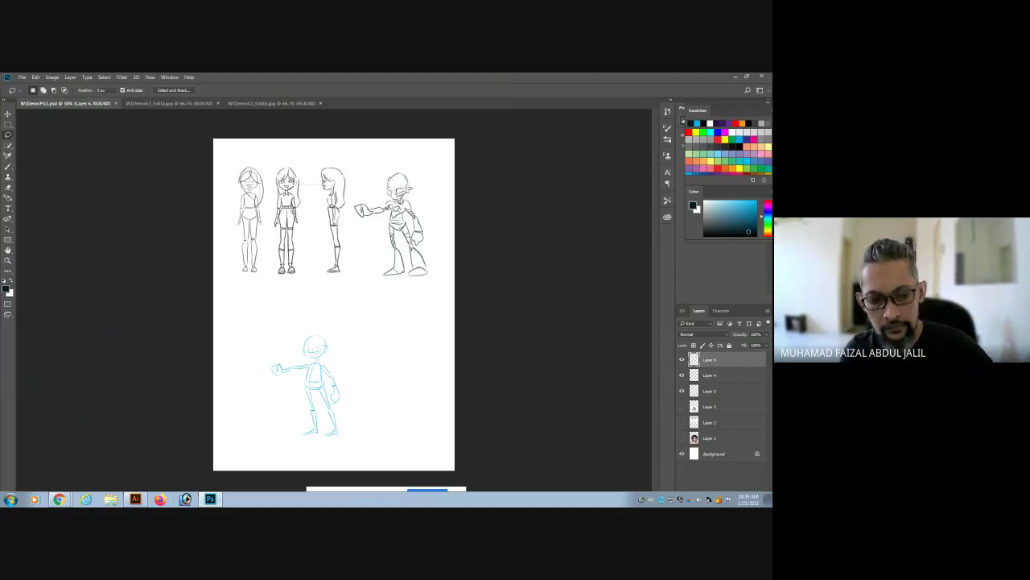
Step: Switch to the blank document in Illustrator
left_click(138, 498)
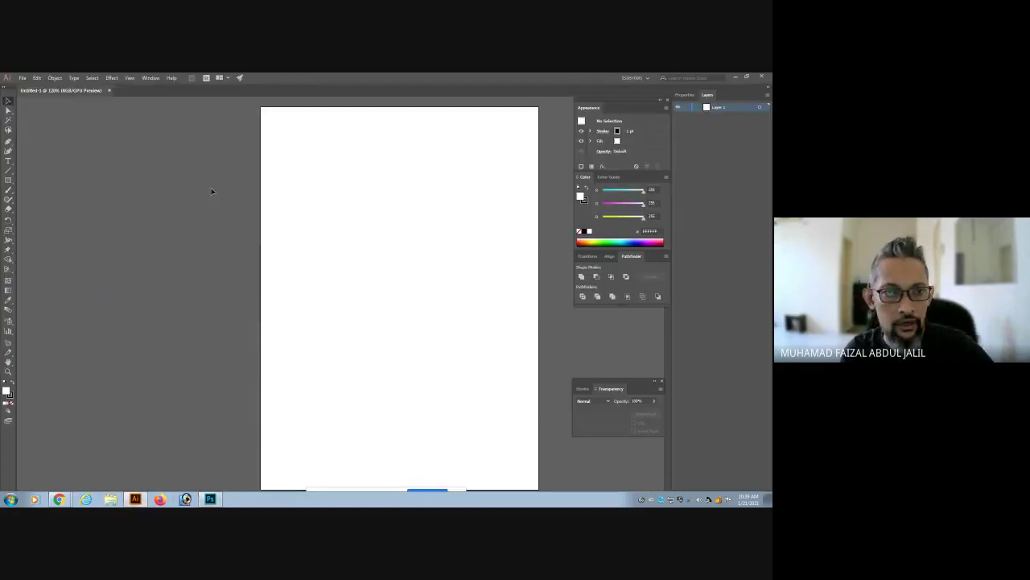
left_click(22, 77)
left_click(40, 152)
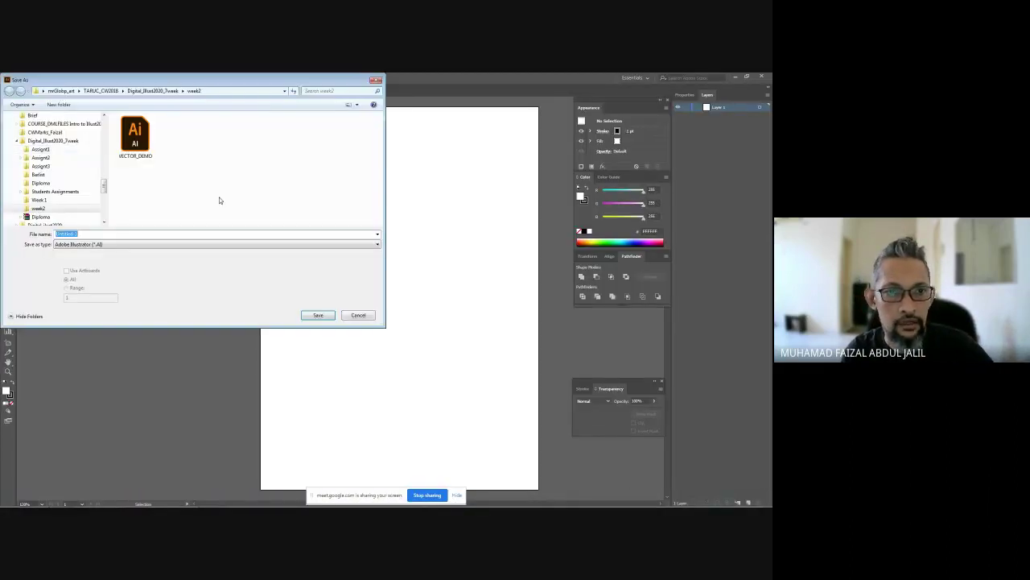
left_click(92, 90)
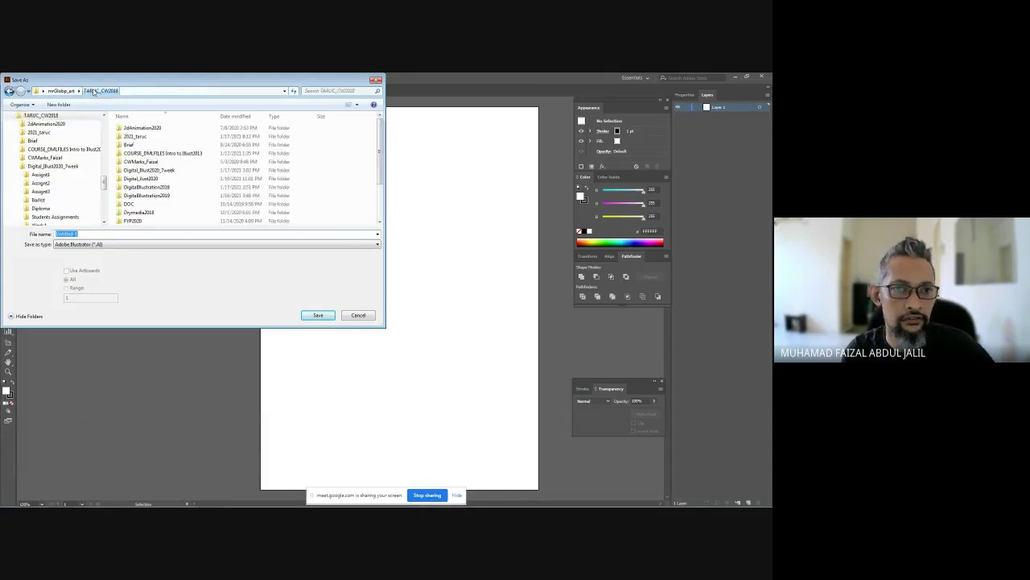
double_click(144, 137)
double_click(144, 129)
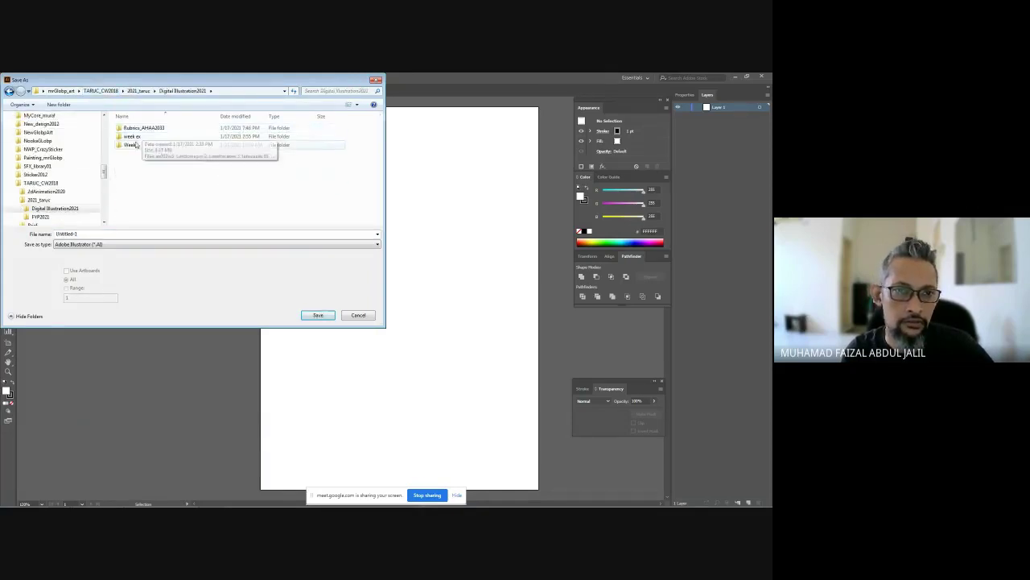
double_click(136, 144)
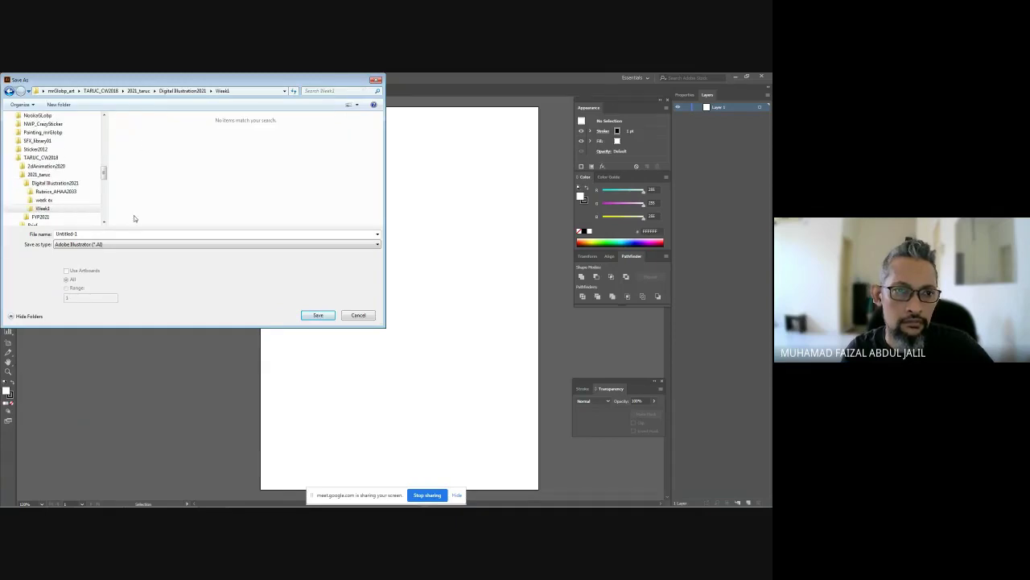
left_click(137, 245)
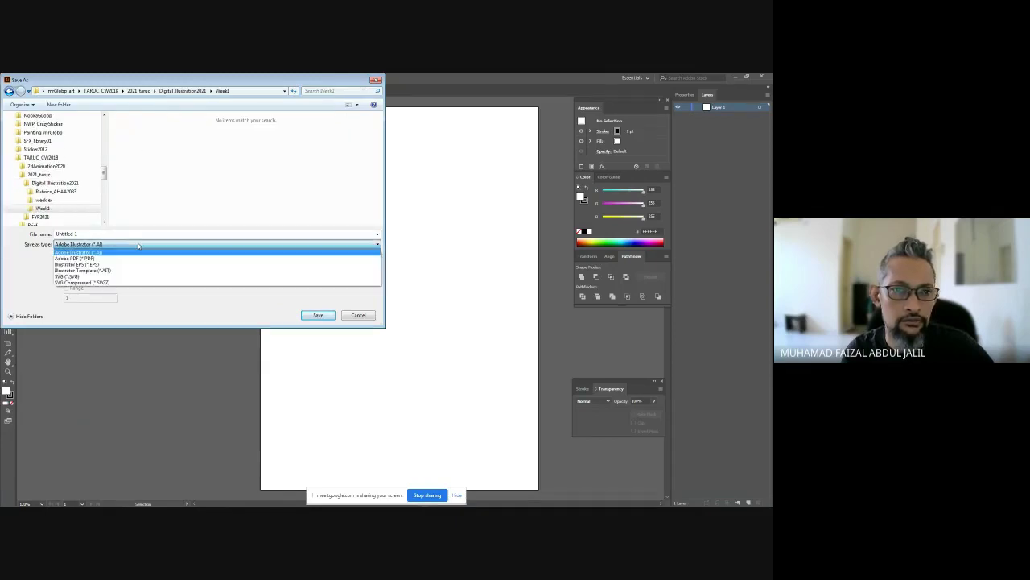
left_click(137, 248)
left_click(366, 317)
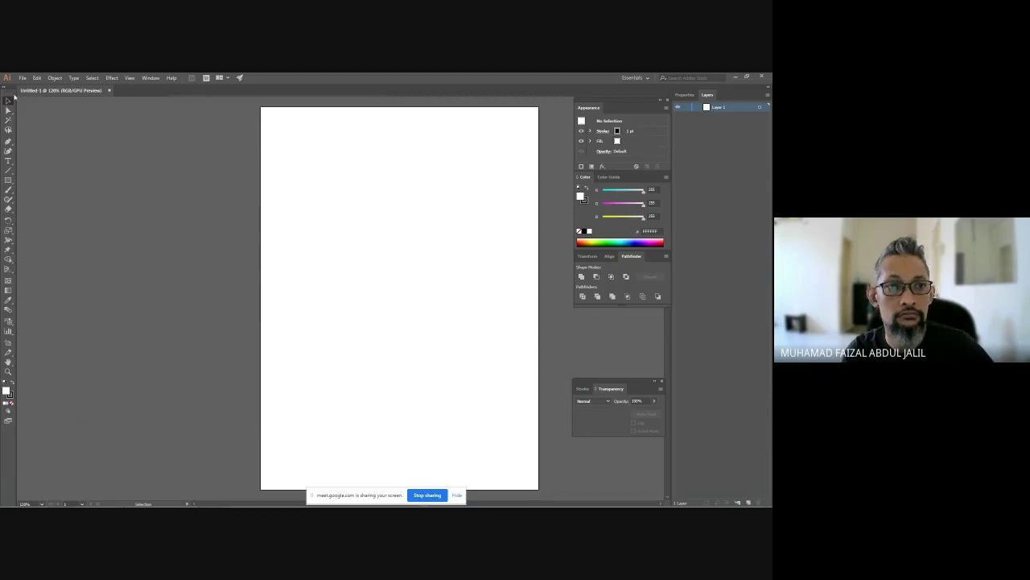
Step: Start placing an image file into the blank document, browsing to the 2021_taruc folder inside TARUC_CW2018
left_click(23, 78)
mouse_move(60, 223)
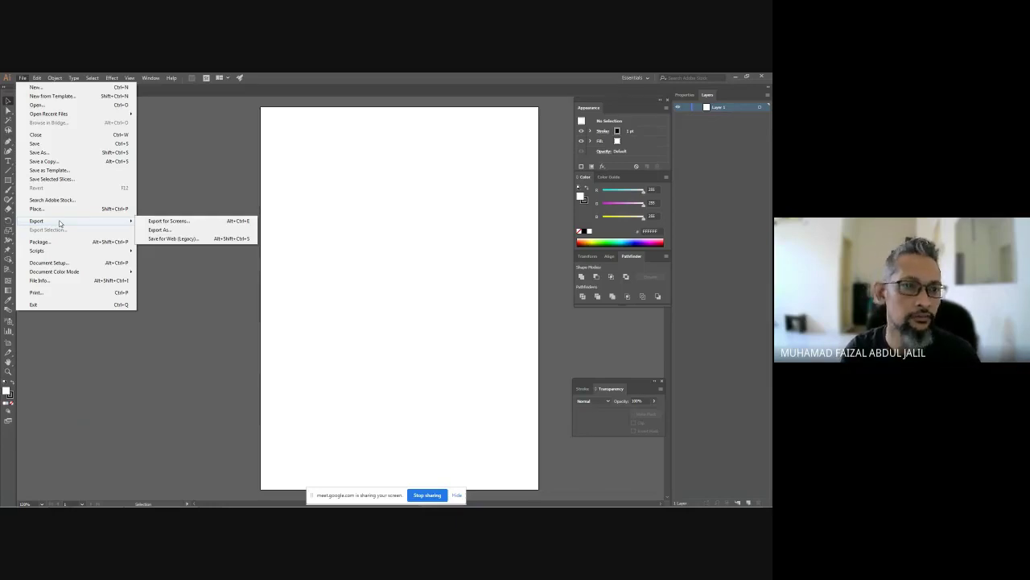
left_click(65, 209)
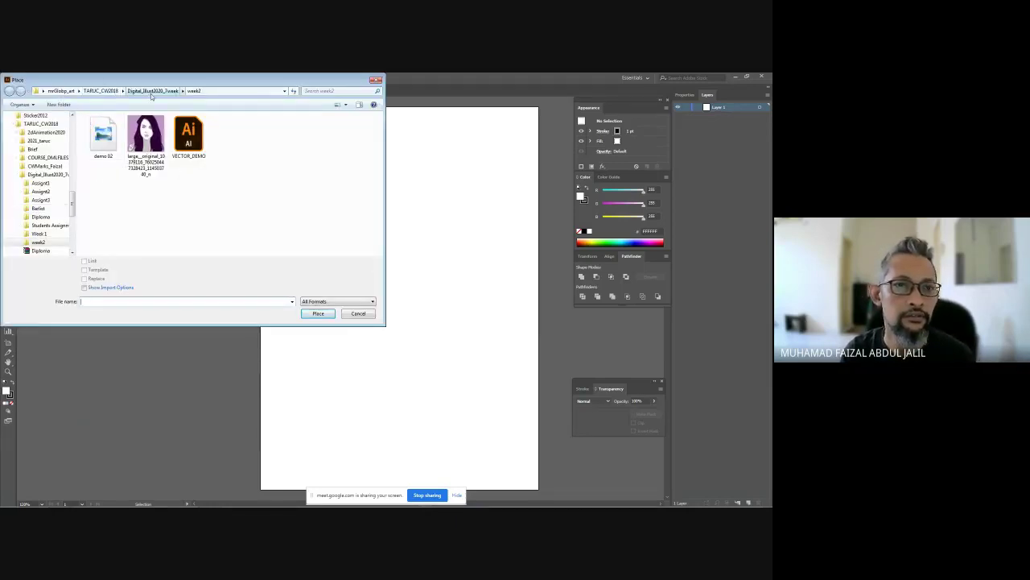
left_click(101, 90)
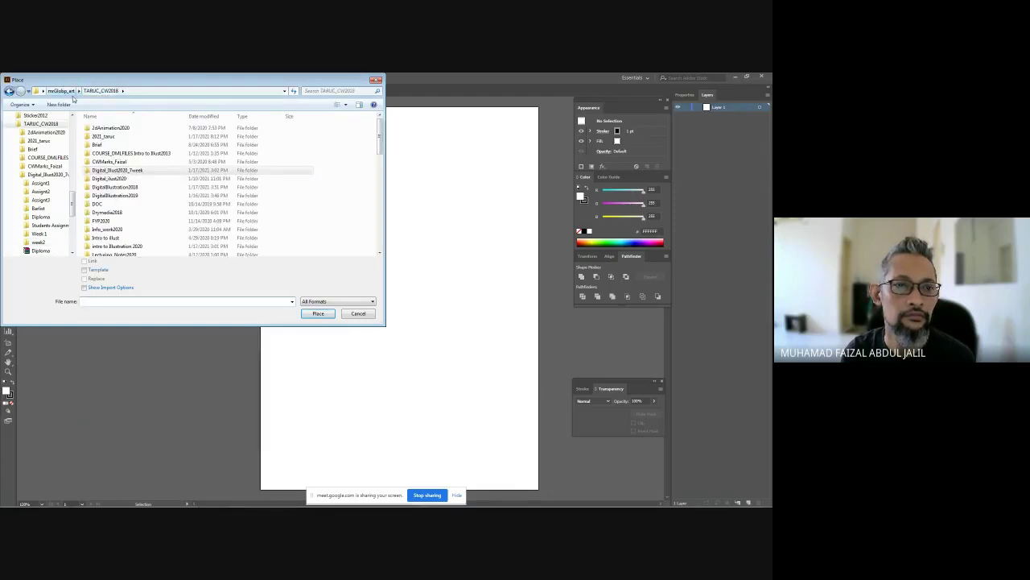
left_click(111, 137)
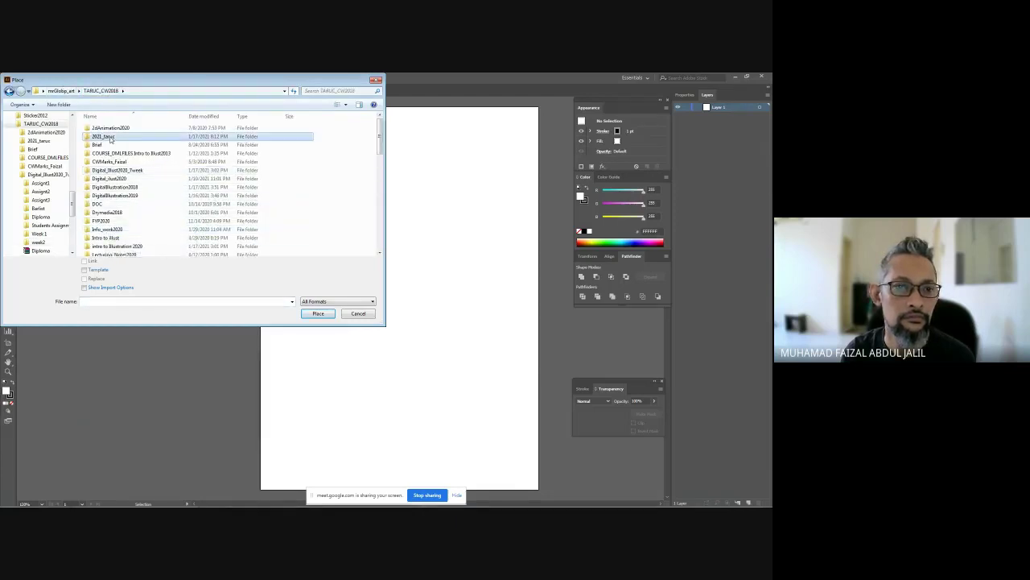
double_click(112, 138)
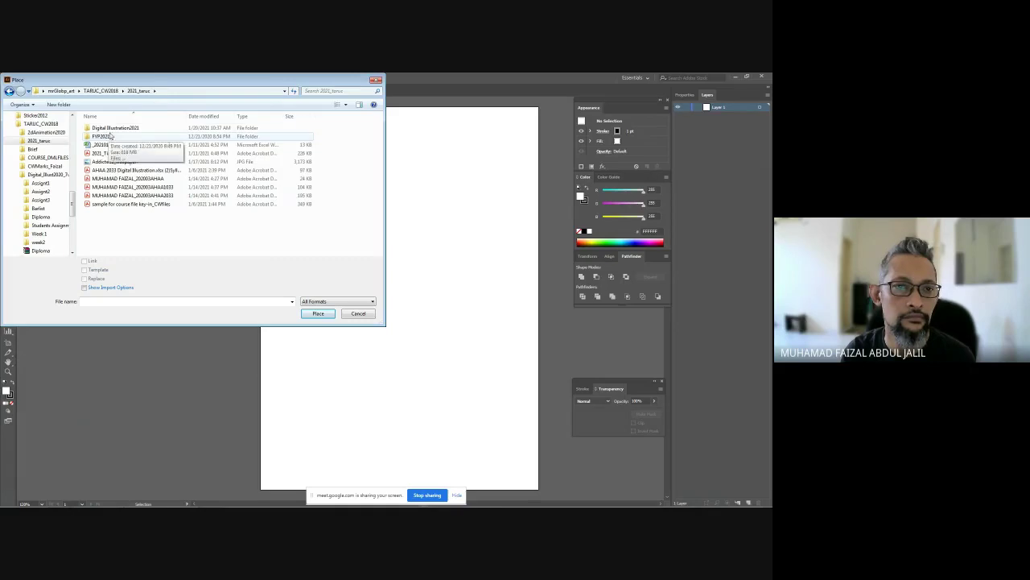
Step: Place the W1DemoPG1sketch image from the Digital Illustration2021 Week1 folder so it covers the artboard
double_click(112, 128)
double_click(100, 145)
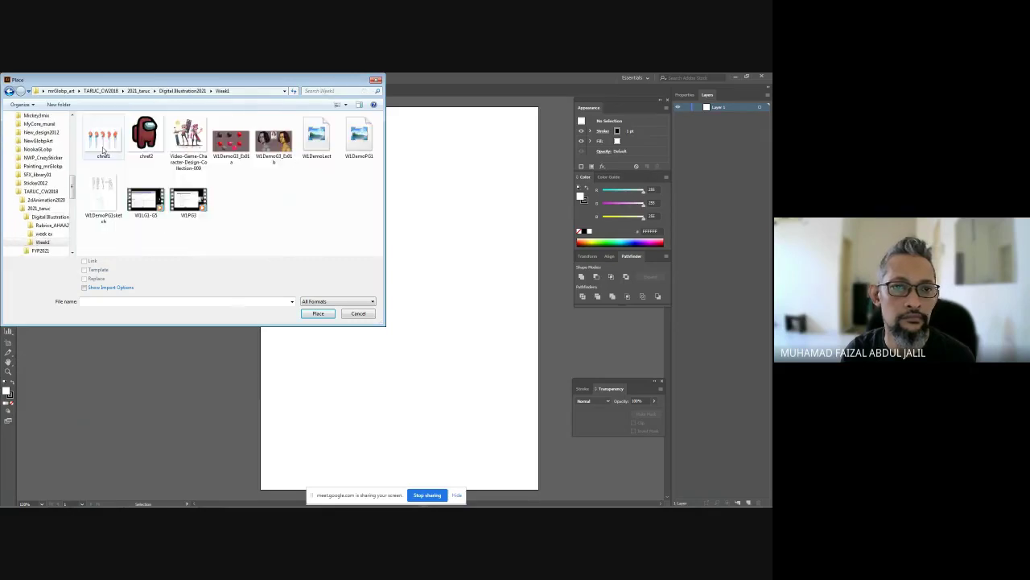
double_click(104, 201)
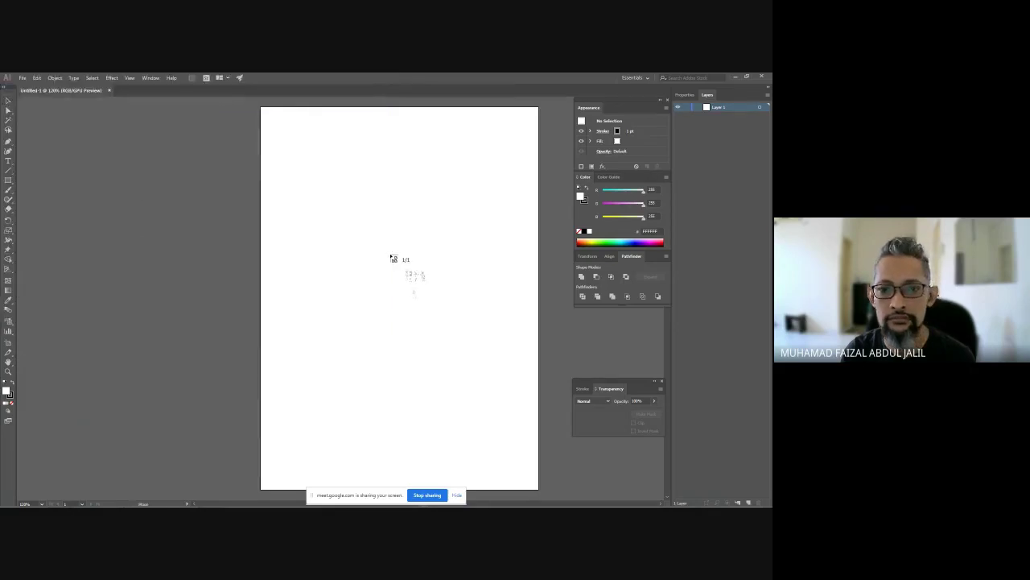
left_click(394, 258)
mouse_move(486, 312)
left_mouse_down()
mouse_move(363, 207)
mouse_move(356, 166)
left_mouse_up()
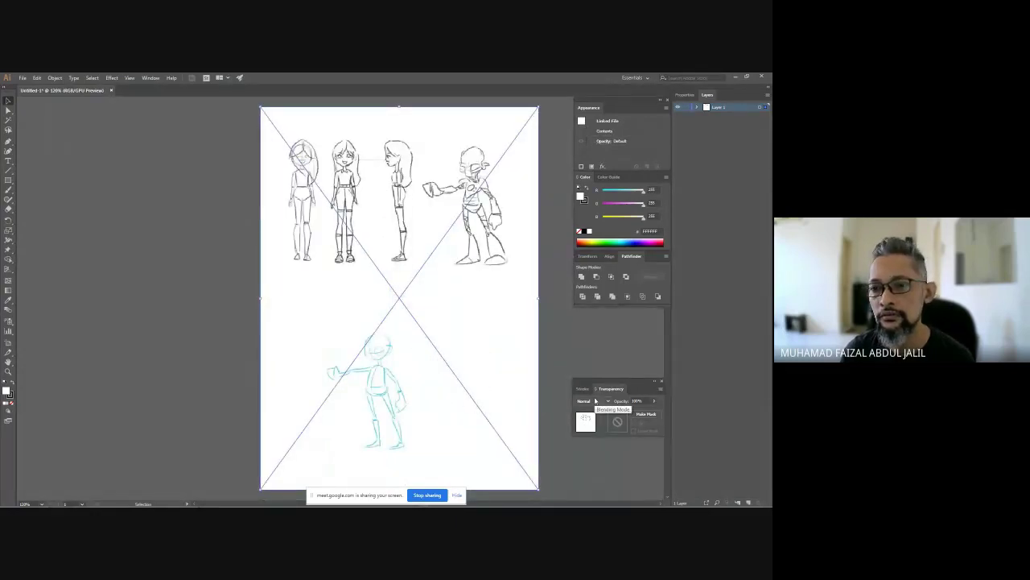
Step: Lock the sketch's Layer 1 and create a new layer above it
left_click(151, 78)
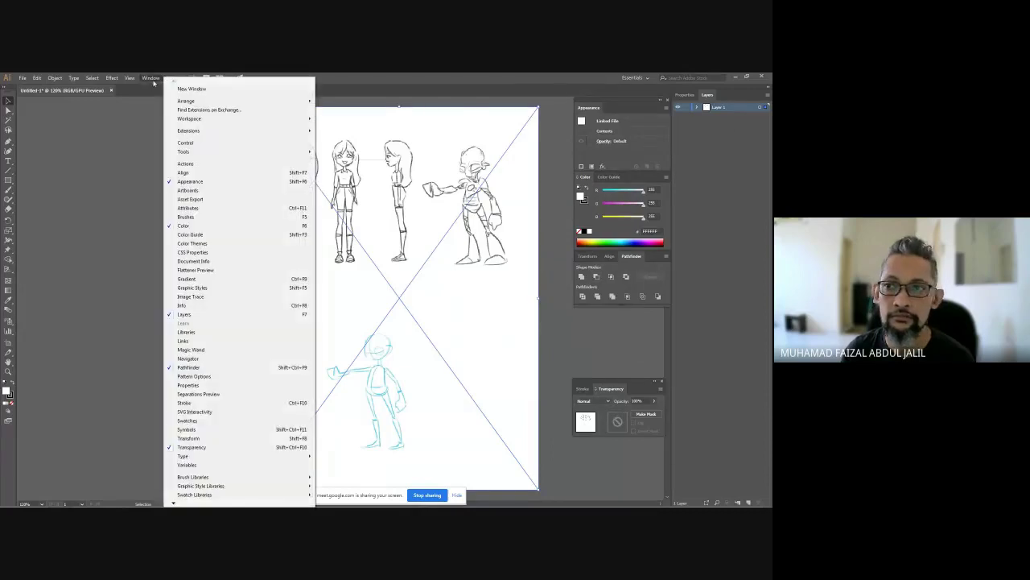
left_click(707, 133)
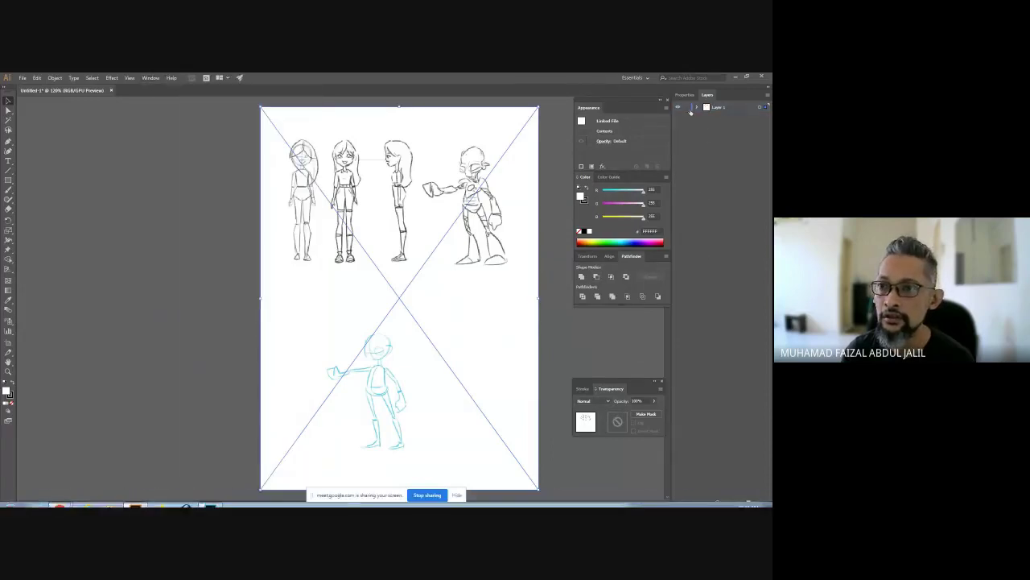
left_click(726, 303)
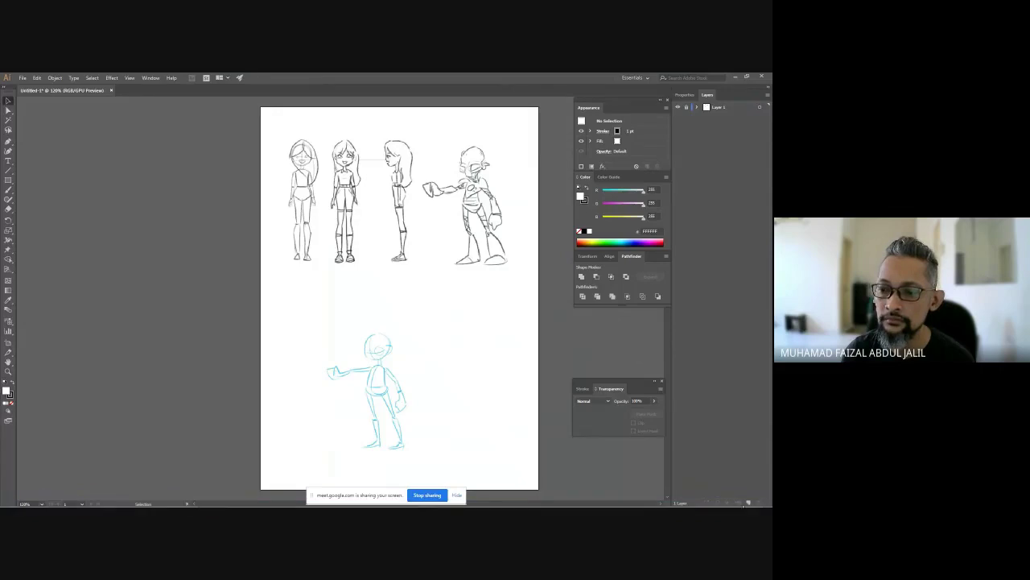
left_click(748, 502)
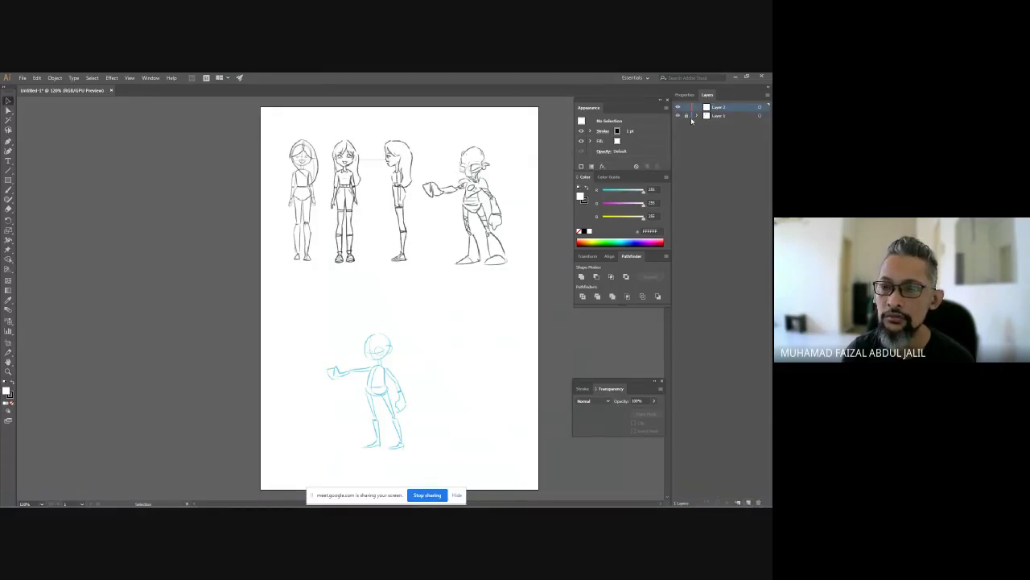
Step: Unlock Layer 1 and reduce the placed sketch's opacity to about 50%
left_click(690, 117)
left_click(499, 179)
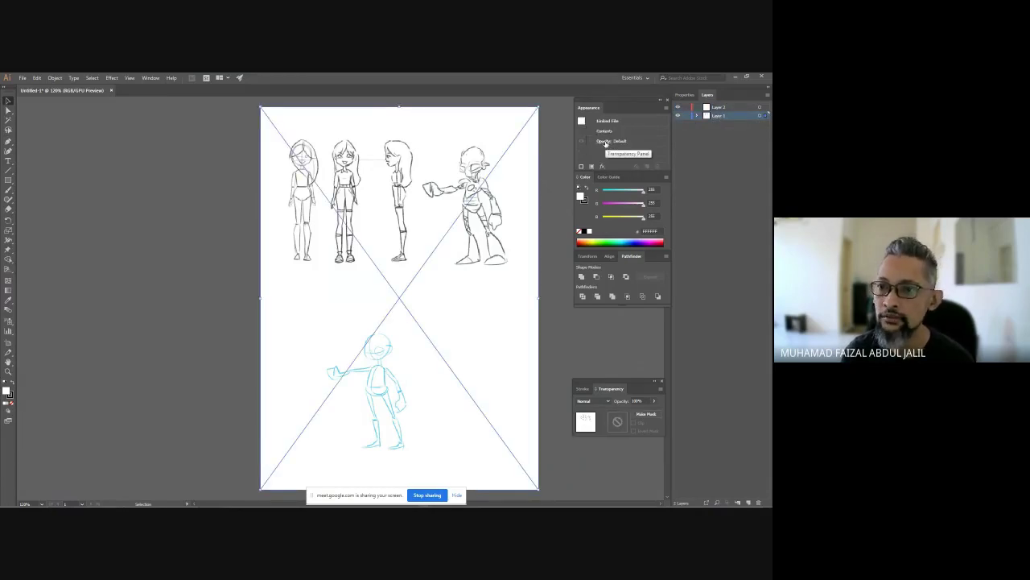
left_click(606, 142)
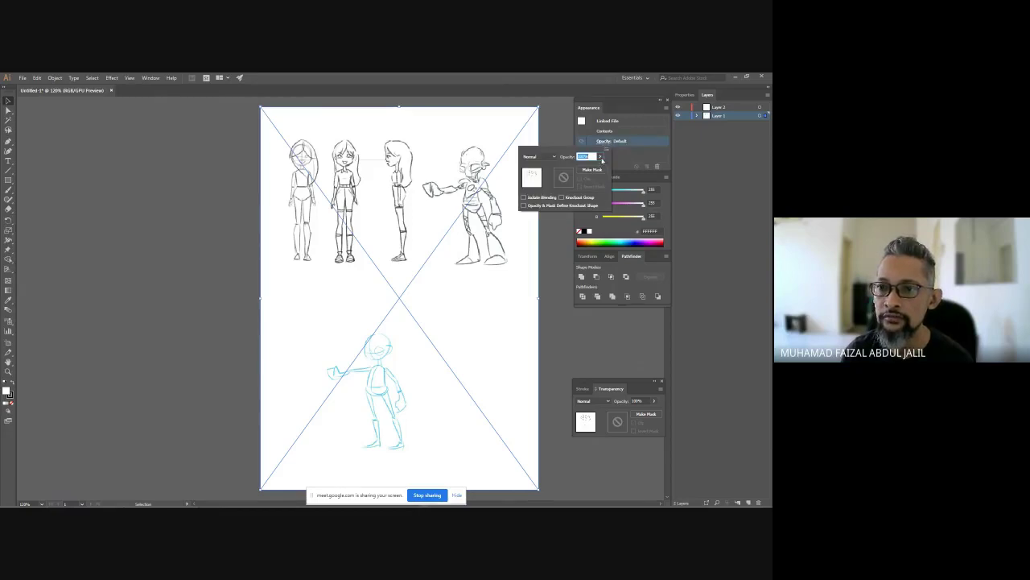
left_click(599, 157)
left_click_drag(589, 167, 586, 168)
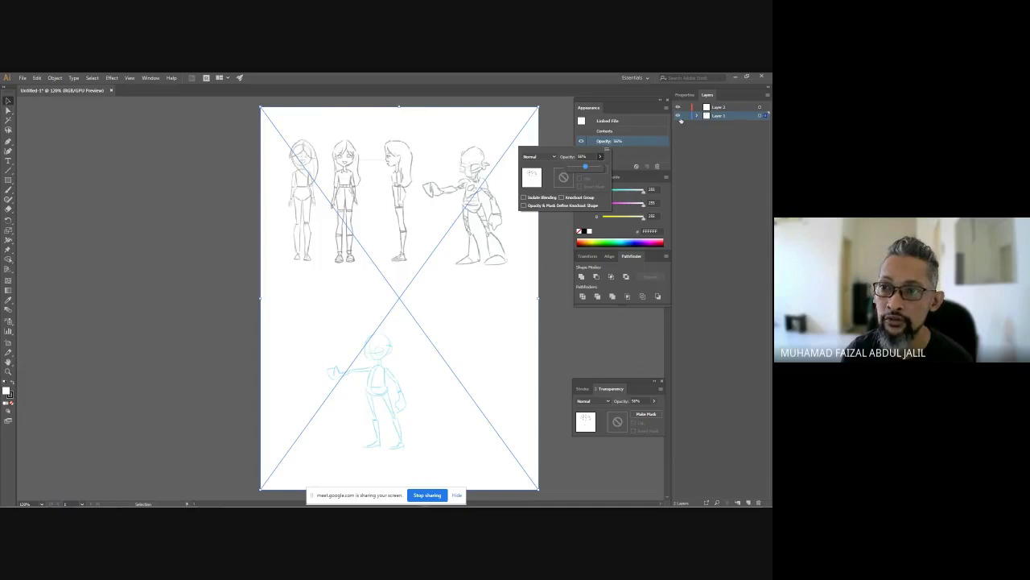
Step: Lock Layer 1 again and make Layer 2 the active layer
left_click(687, 118)
left_click(689, 116)
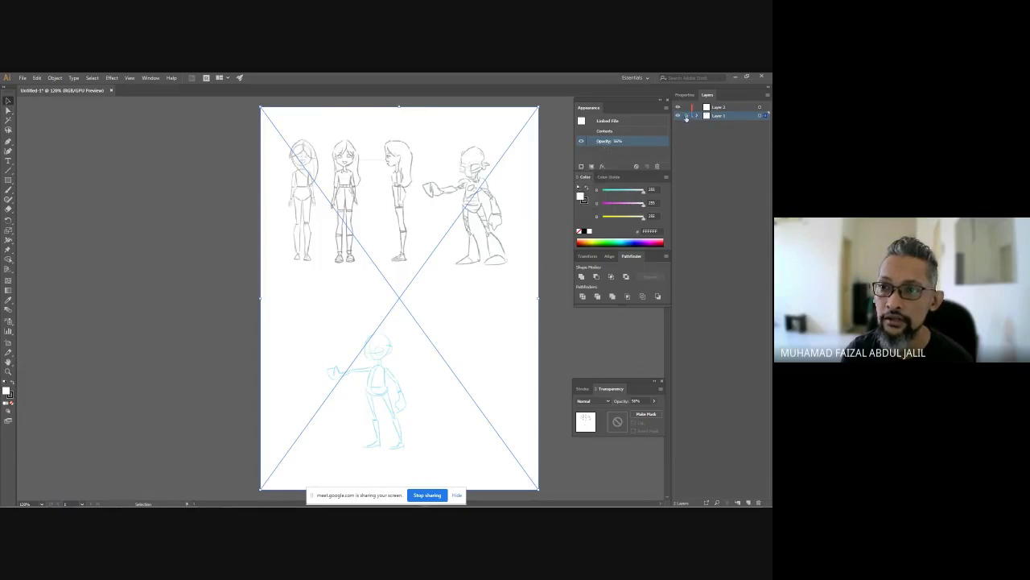
left_click(686, 115)
left_click(723, 107)
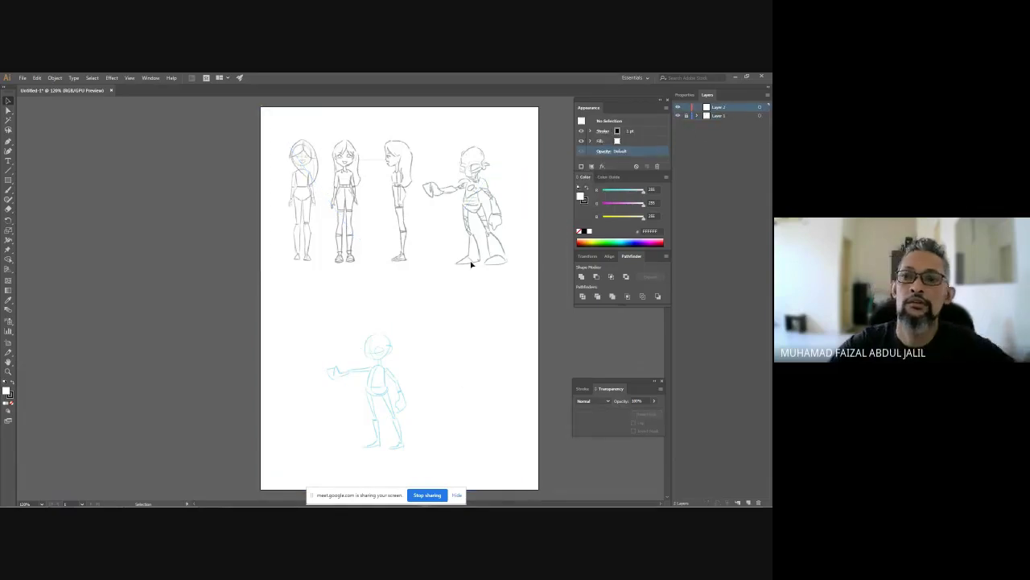
Step: Set the stroke to none and the fill to orange for tracing the front-view girl
left_click(585, 201)
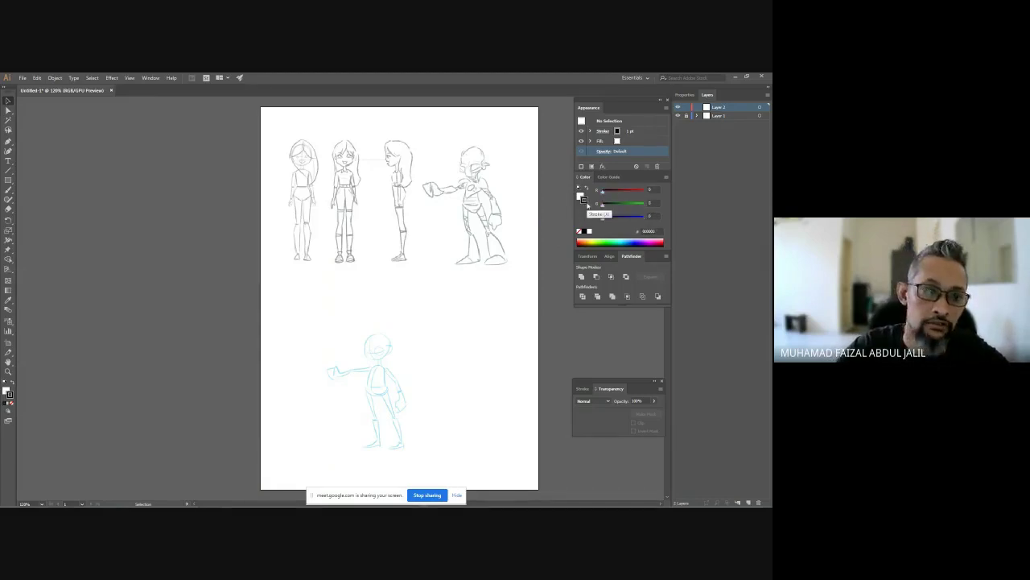
key("z")
left_click_drag(320, 201, 388, 280)
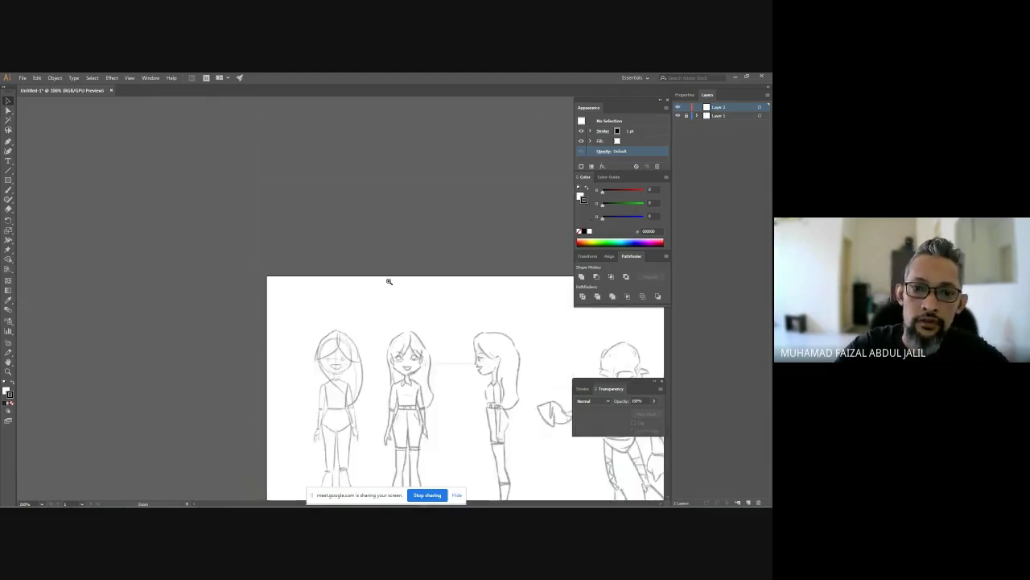
left_click(427, 367)
left_click(421, 363)
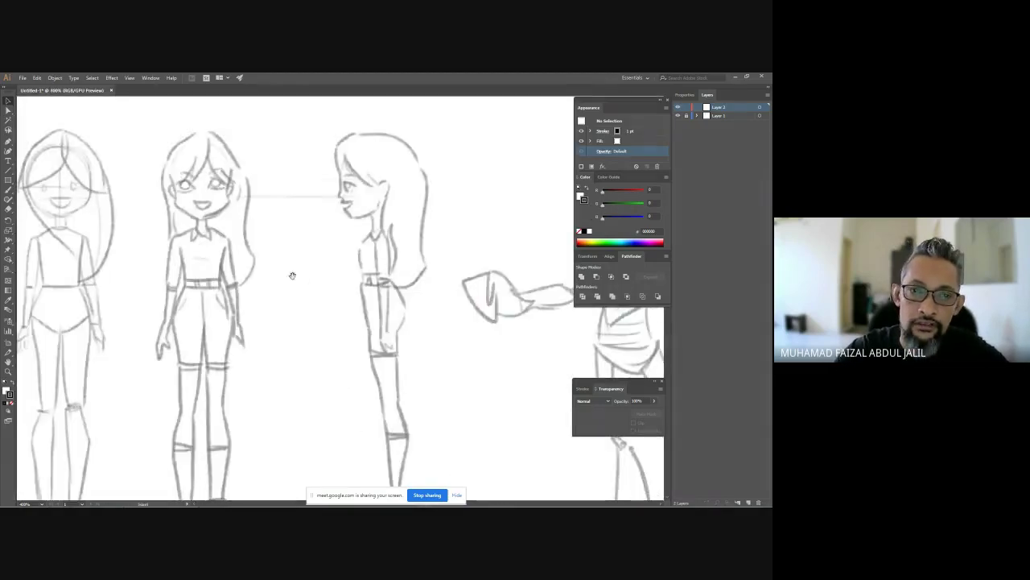
left_click(291, 278)
left_click(279, 246)
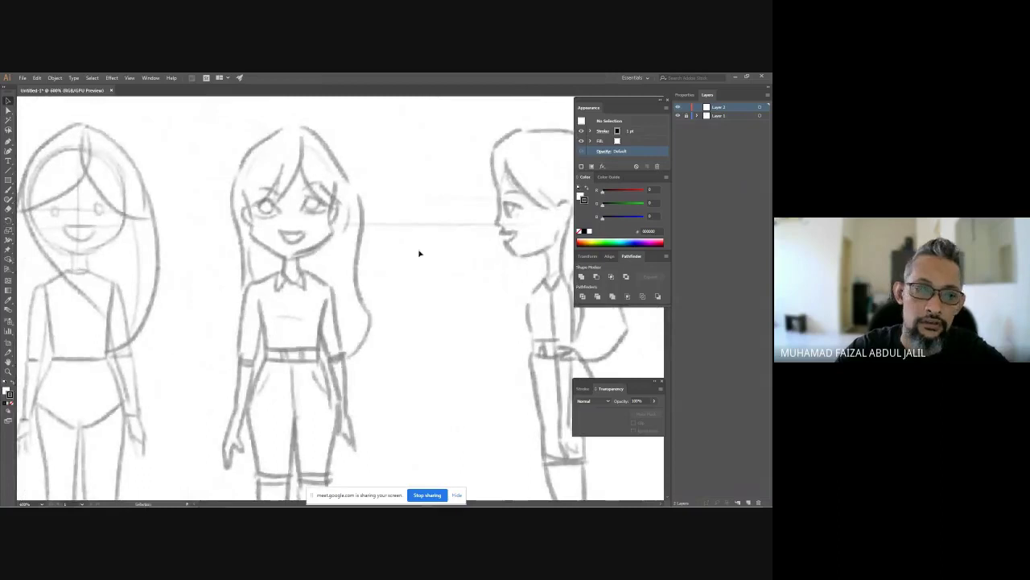
left_click(8, 391)
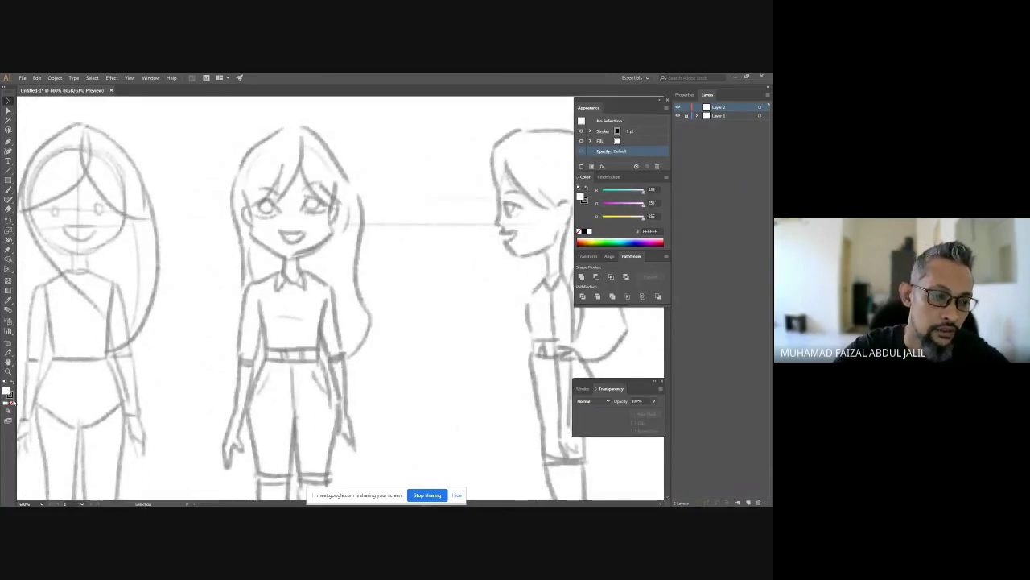
left_click(12, 402)
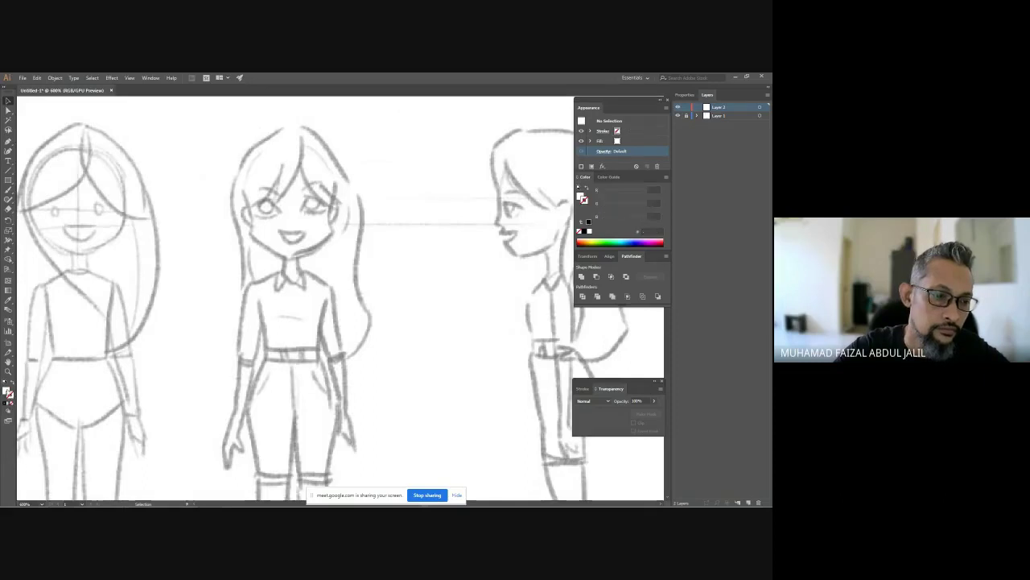
key("x")
left_click_drag(639, 206, 600, 219)
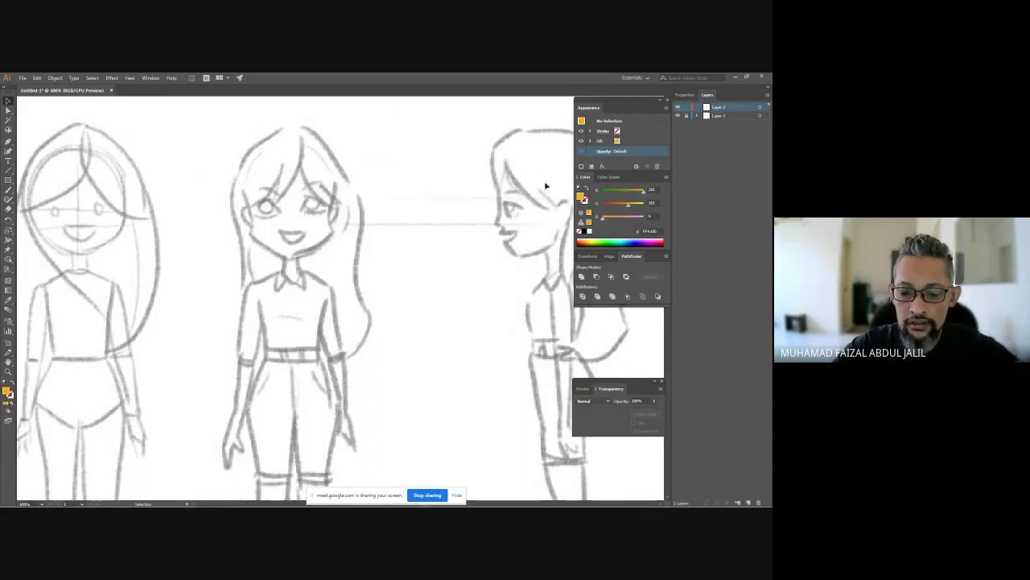
Step: Trace the front-view girl's head with the Pen tool as a closed orange shape following the jaw, cheeks and crown
key("l")
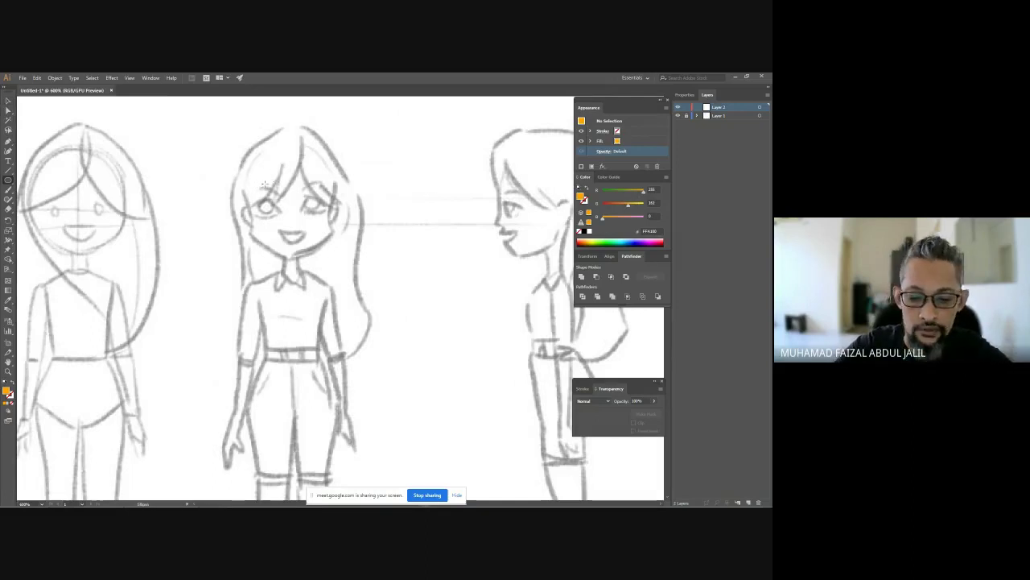
key("p")
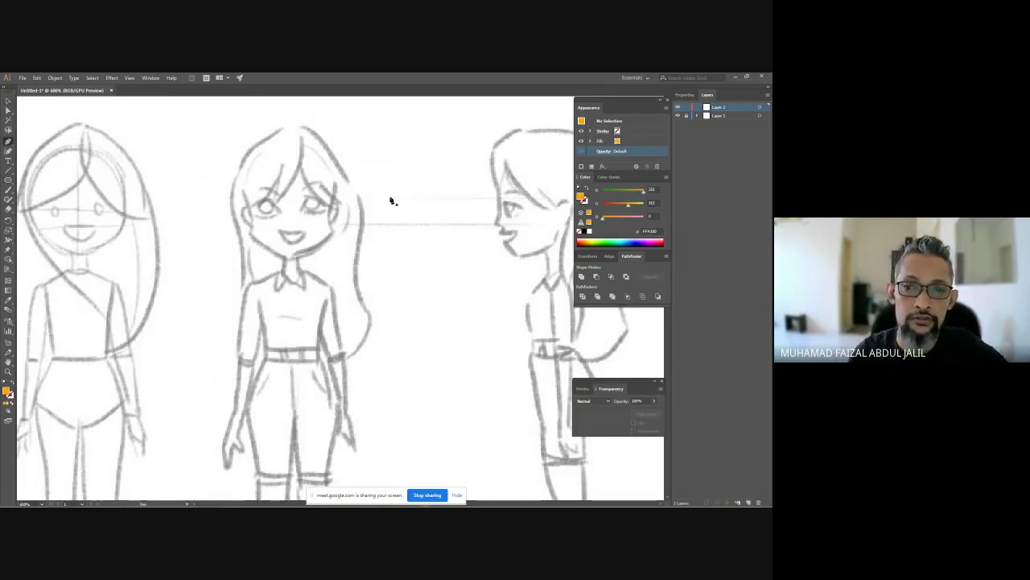
left_click(239, 188)
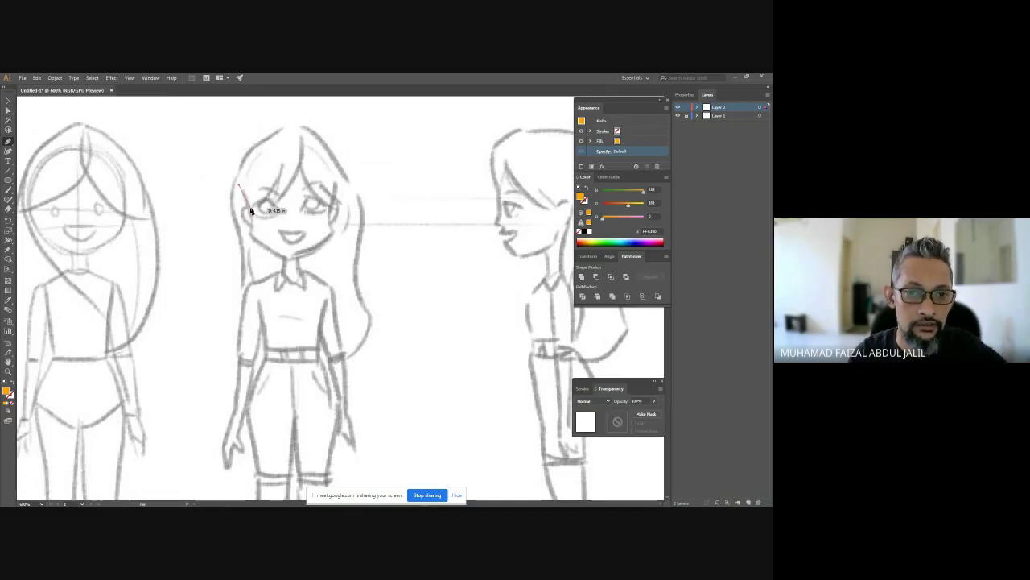
left_click_drag(249, 233, 356, 211)
left_click(333, 236)
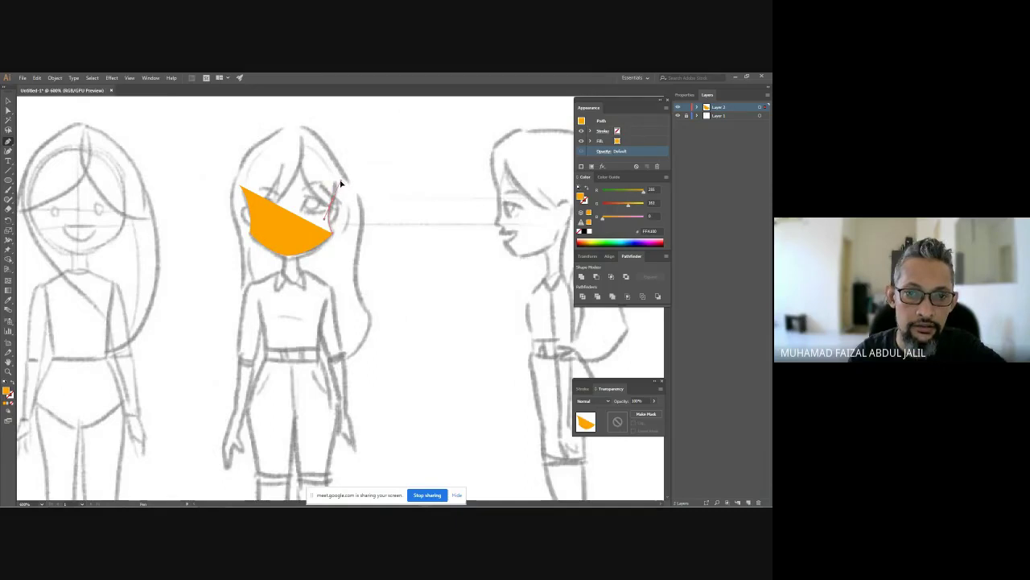
mouse_move(338, 192)
left_mouse_down()
mouse_move(333, 205)
mouse_move(332, 191)
left_mouse_up()
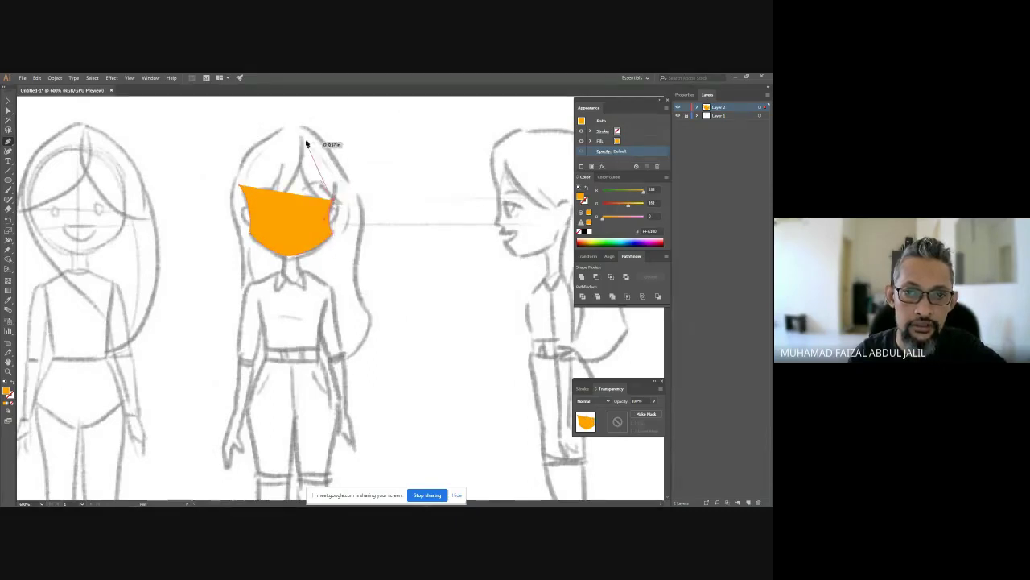
mouse_move(304, 140)
left_mouse_down()
mouse_move(318, 141)
mouse_move(306, 142)
left_mouse_up()
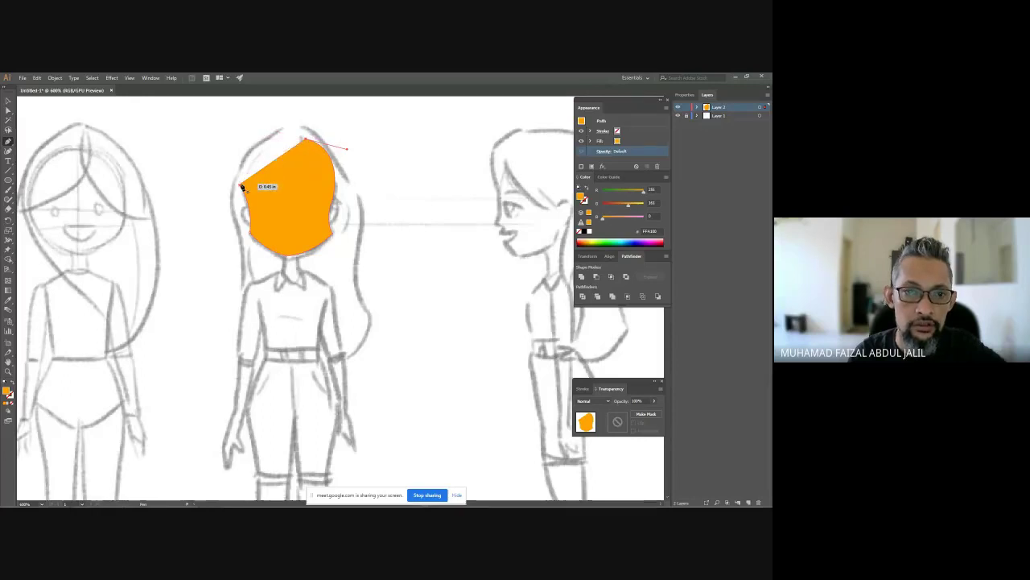
left_click_drag(240, 185, 239, 240)
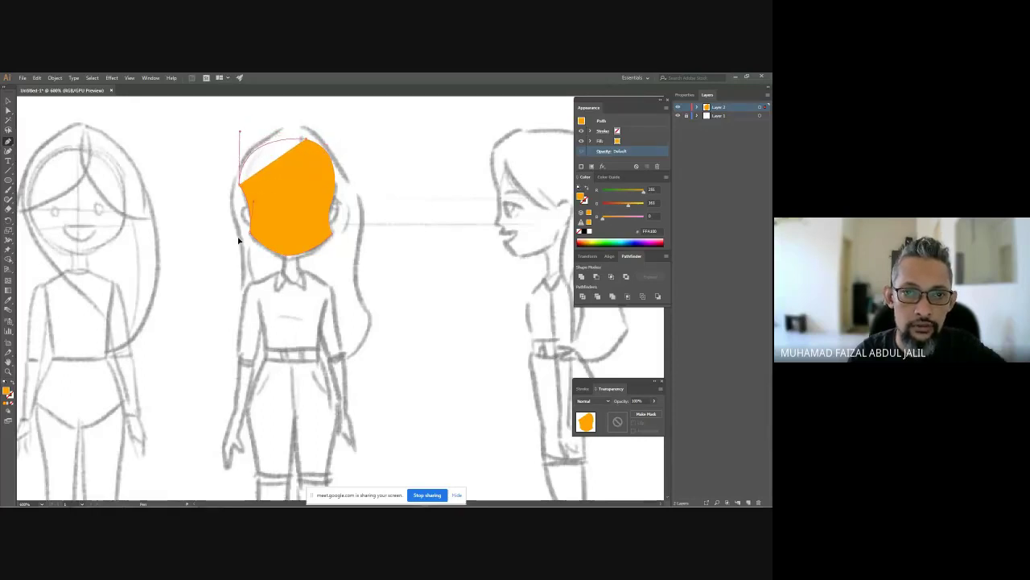
left_click(366, 226, "ctrl")
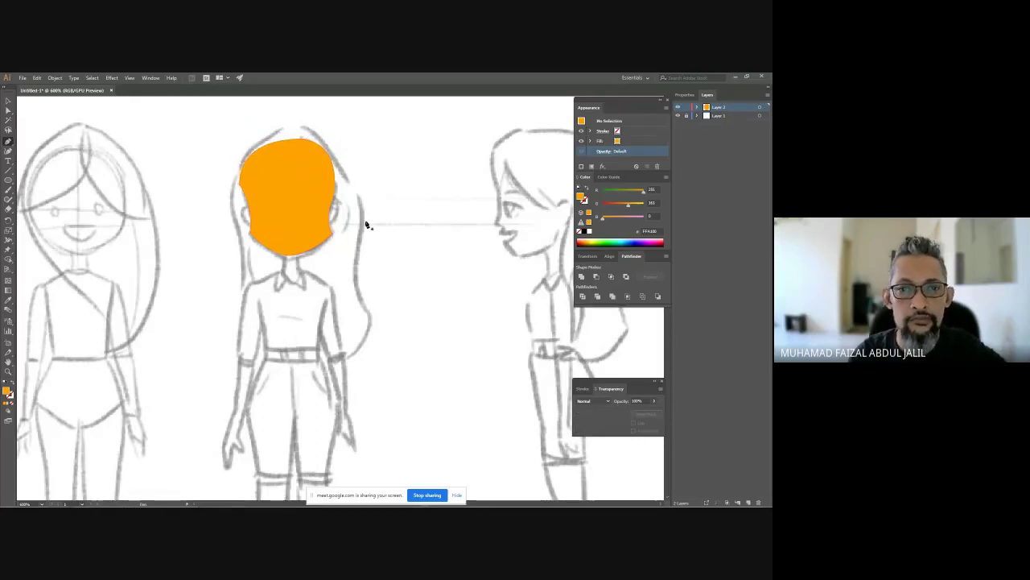
Step: Smooth the head shape's outline with the Pencil tool and undo the last unwanted stroke
left_click(285, 210, "ctrl")
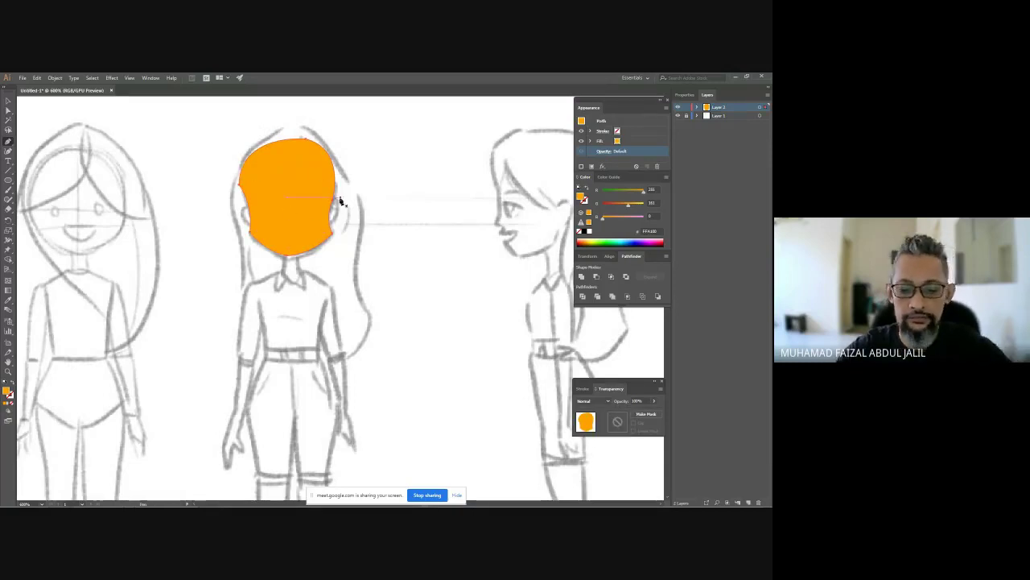
key("n")
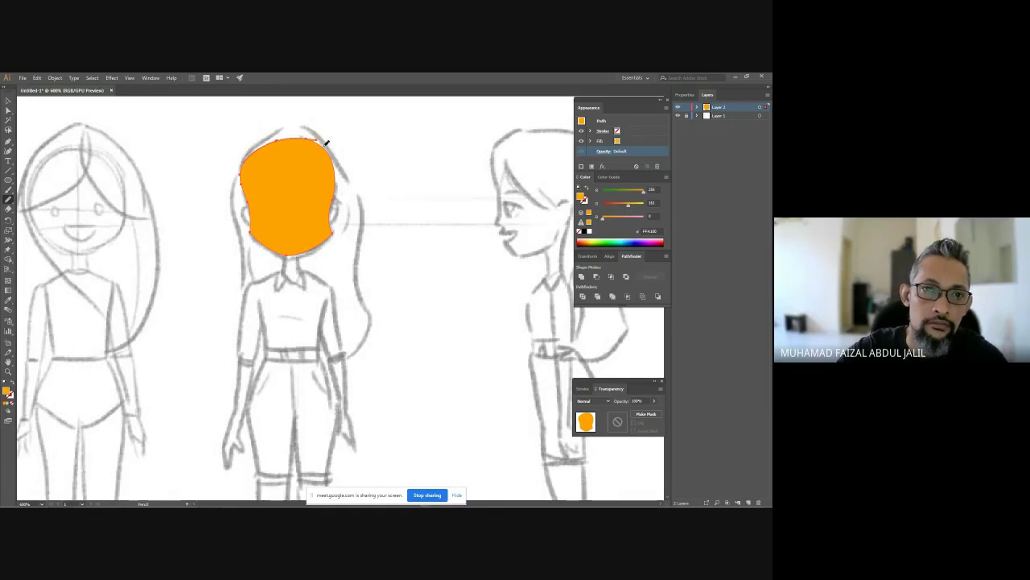
left_click_drag(315, 137, 331, 147)
key("ctrl+z")
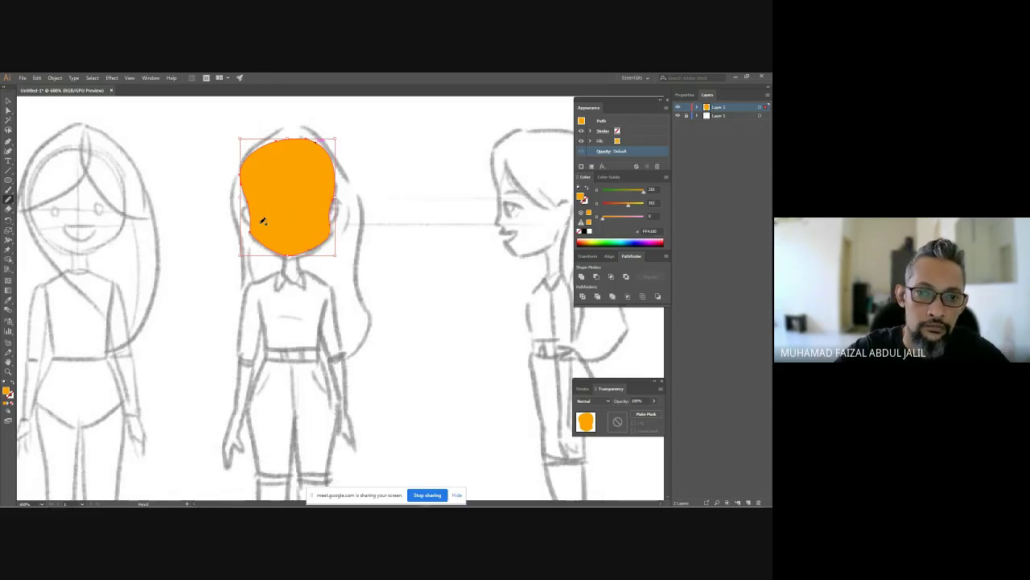
Step: Move the head shape off the sketch and undo the move
key("v")
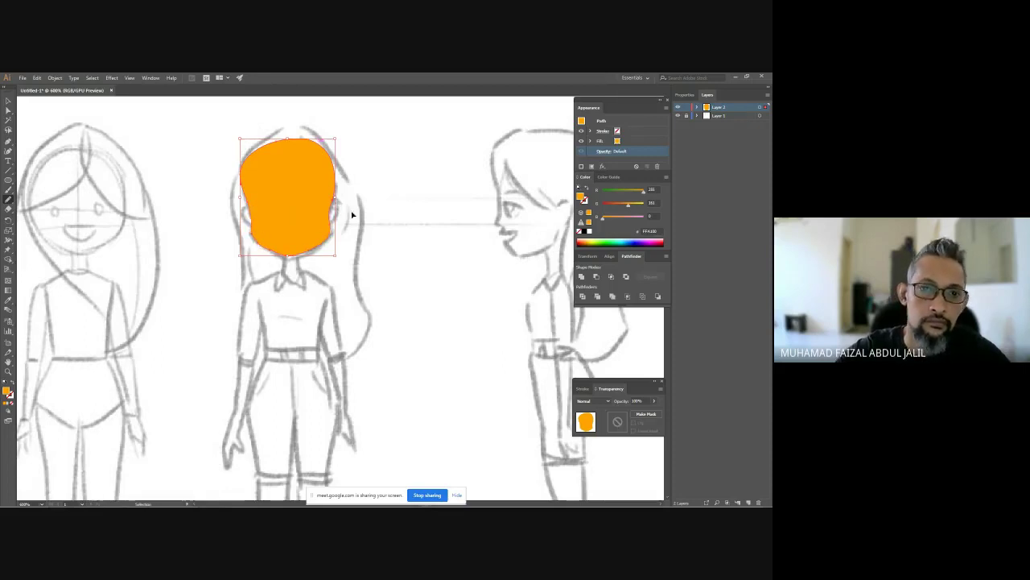
left_click_drag(291, 186, 403, 191)
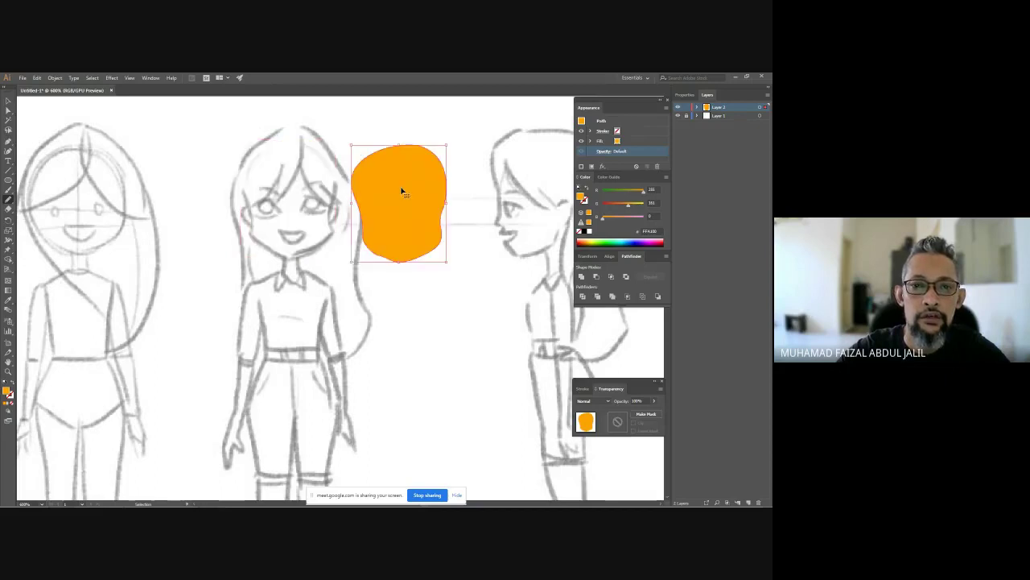
key("ctrl+z")
Step: Draw the girl's front hair and fringe over the head with the Pencil tool, filled red-orange without a stroke
left_click(356, 184)
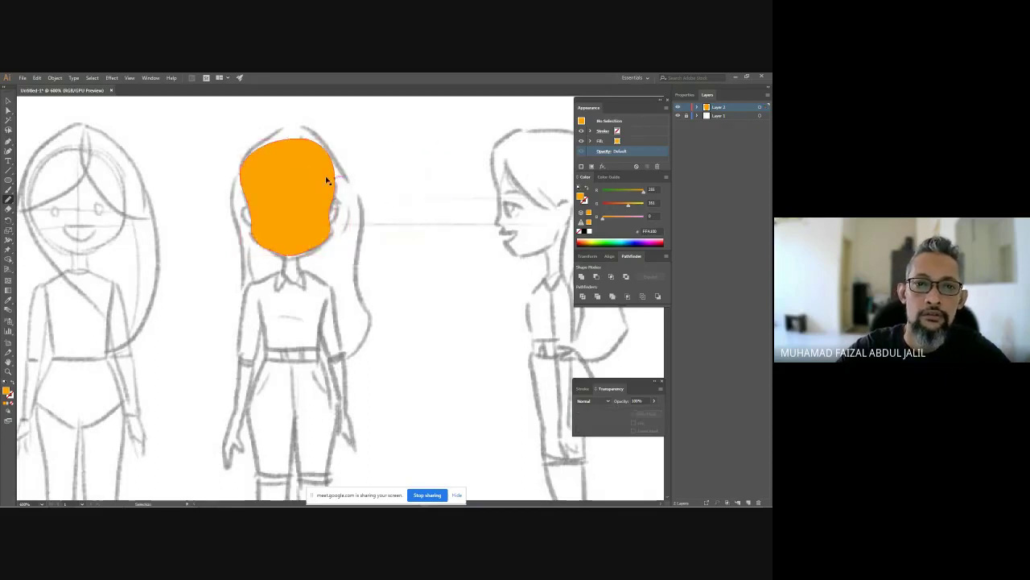
left_click_drag(629, 202, 610, 203)
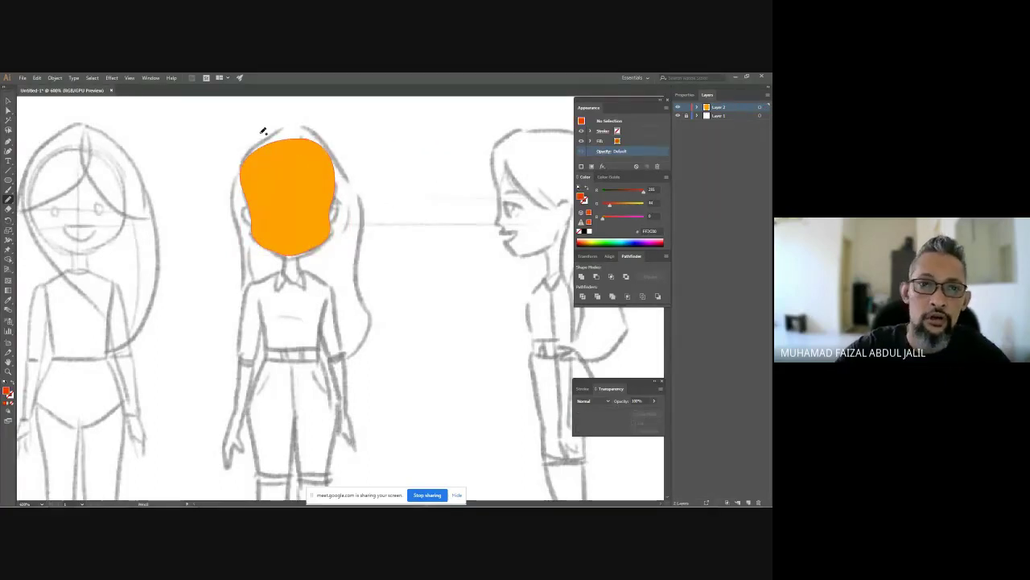
left_click_drag(300, 159, 276, 197)
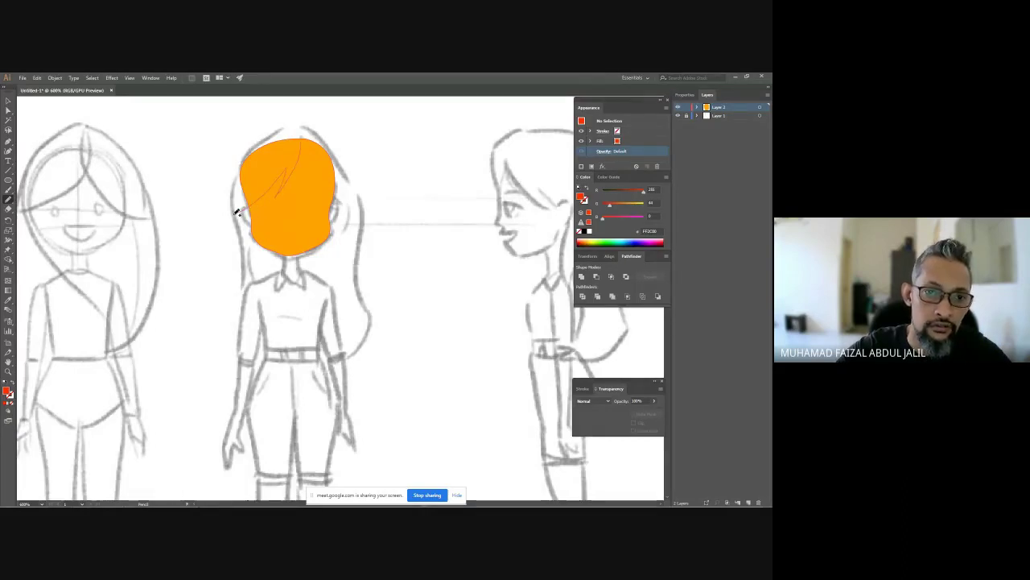
mouse_move(234, 211)
left_mouse_down()
mouse_move(256, 146)
mouse_move(298, 122)
mouse_move(326, 135)
mouse_move(359, 207)
left_mouse_up()
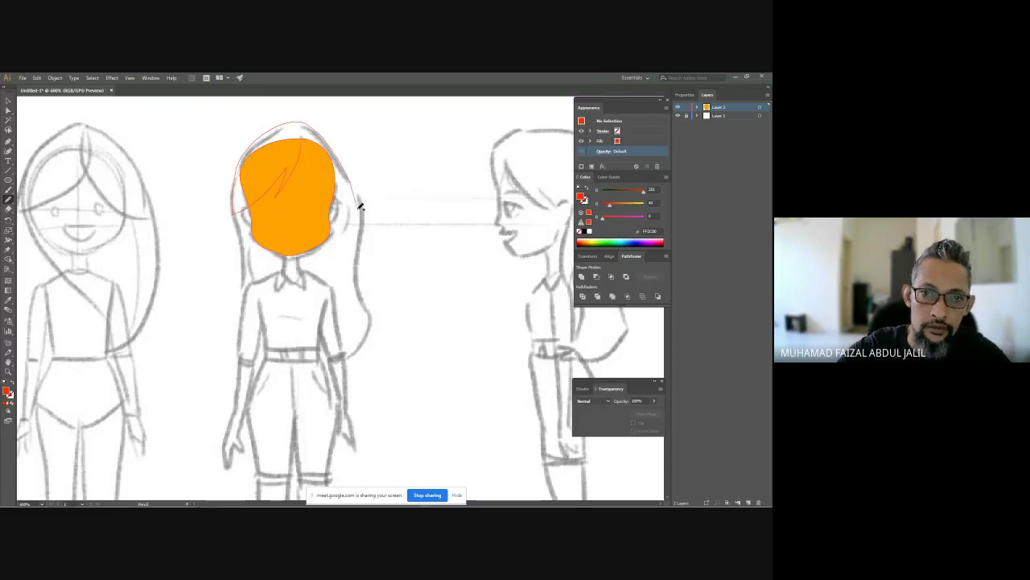
left_click_drag(293, 143, 297, 141)
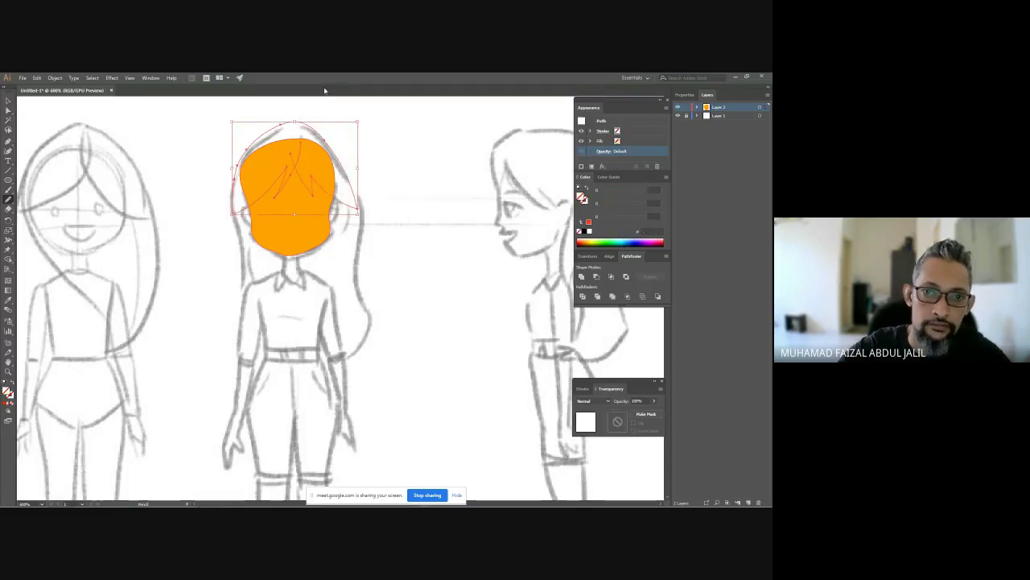
left_click(581, 223)
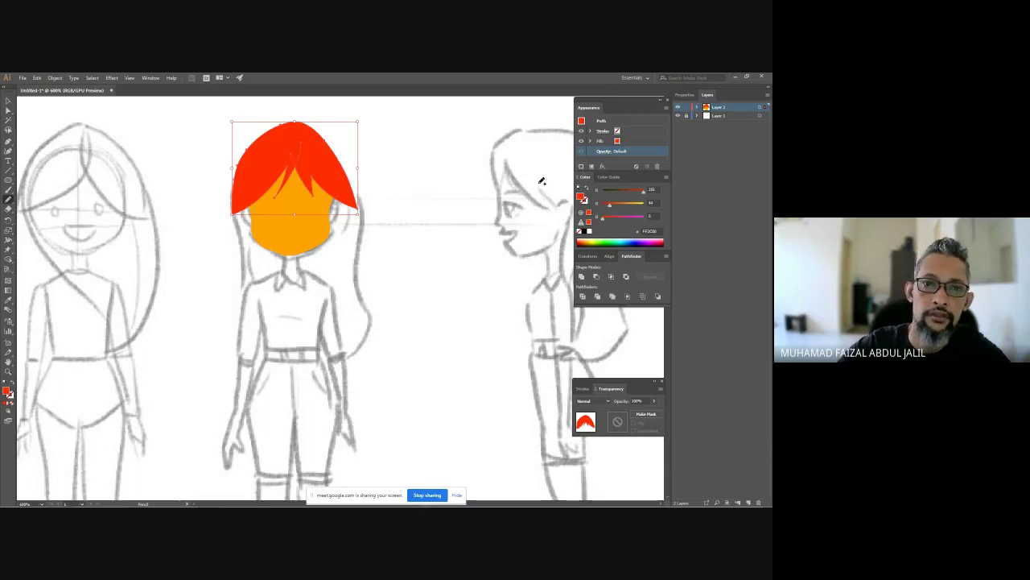
left_click(398, 207, "ctrl")
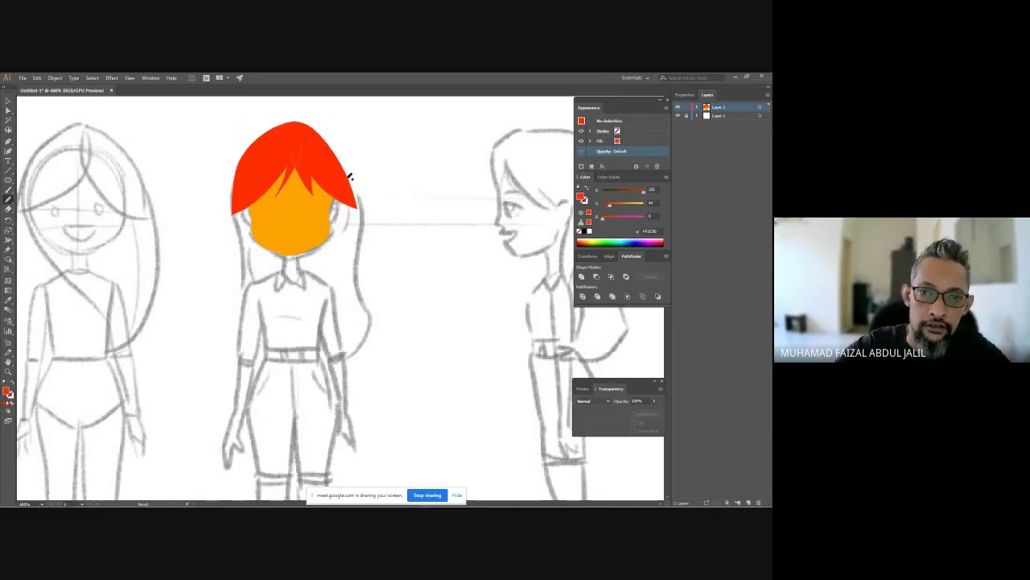
Step: Draw the long back hair down to below the waist with the Pencil tool, place it behind the head, and fill it dark red
mouse_move(350, 176)
left_mouse_down()
mouse_move(368, 328)
mouse_move(315, 378)
mouse_move(258, 305)
mouse_move(232, 208)
mouse_move(283, 145)
left_mouse_up()
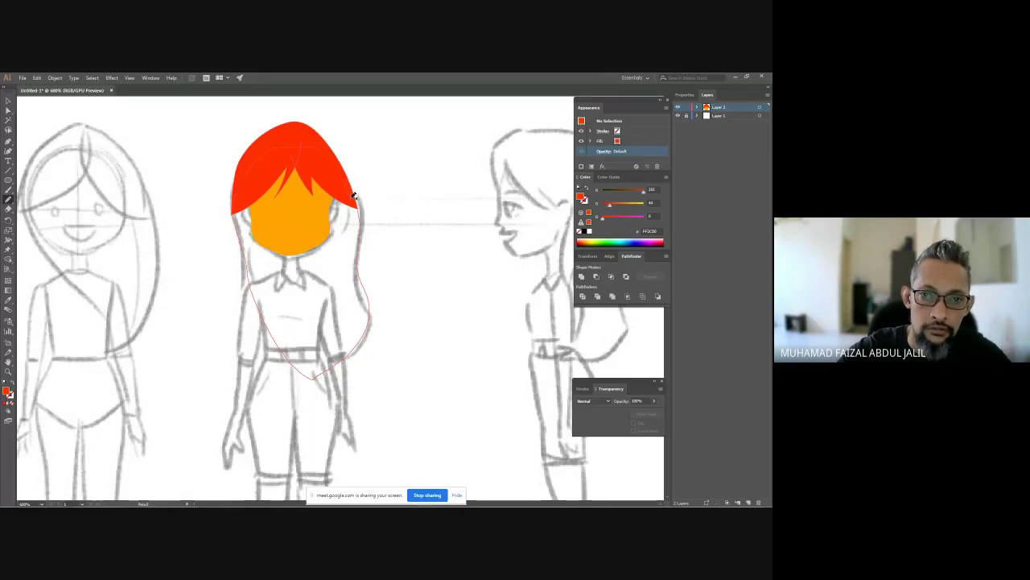
mouse_move(353, 195)
left_mouse_down()
mouse_move(356, 211)
mouse_move(354, 195)
left_mouse_up()
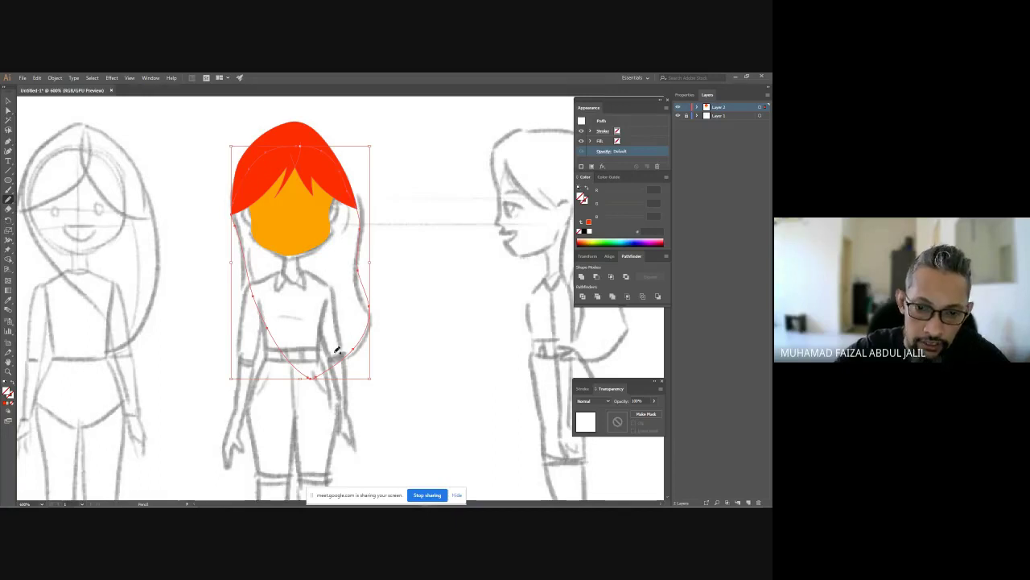
left_click(589, 223)
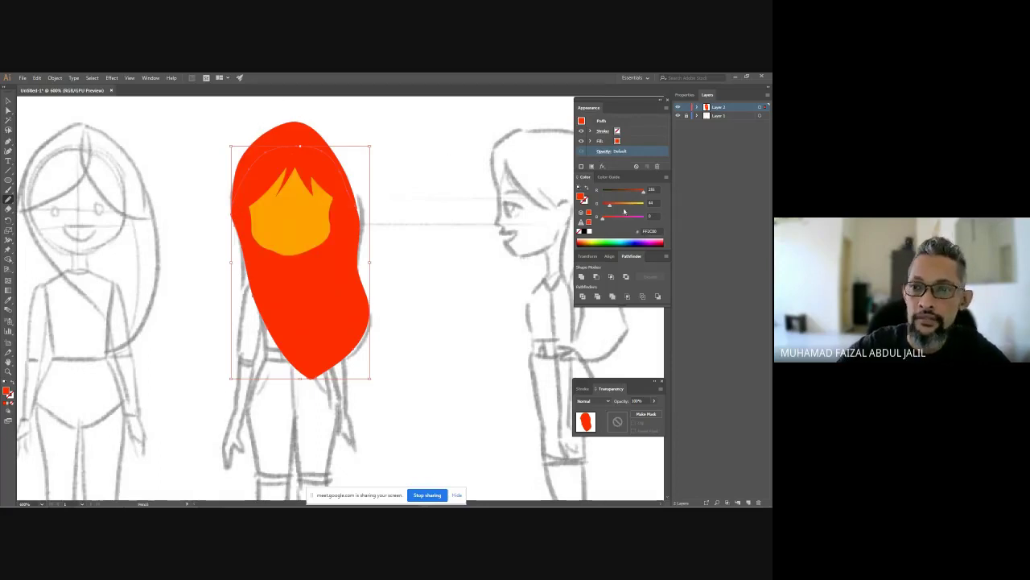
left_click(633, 192)
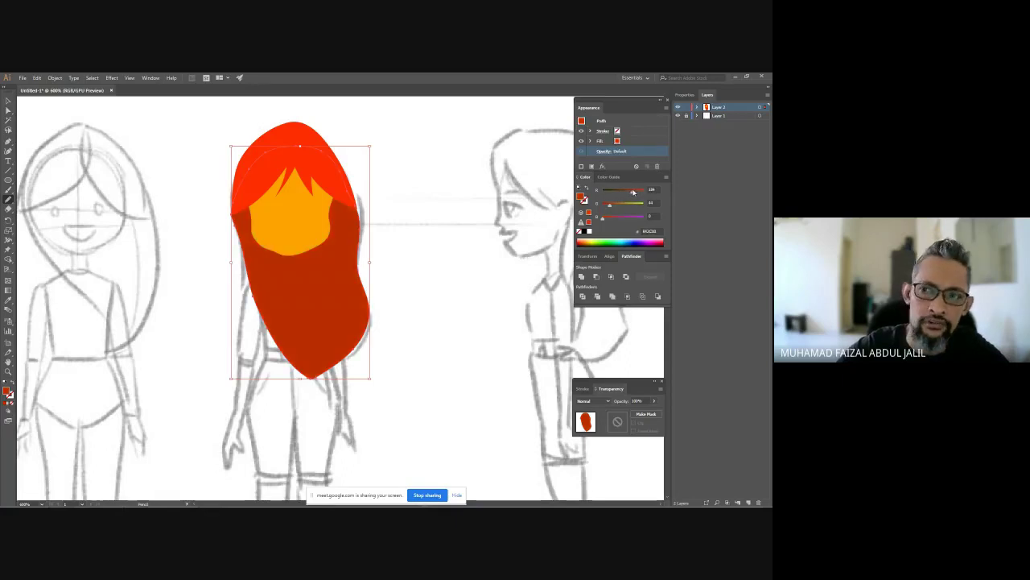
left_click(441, 233)
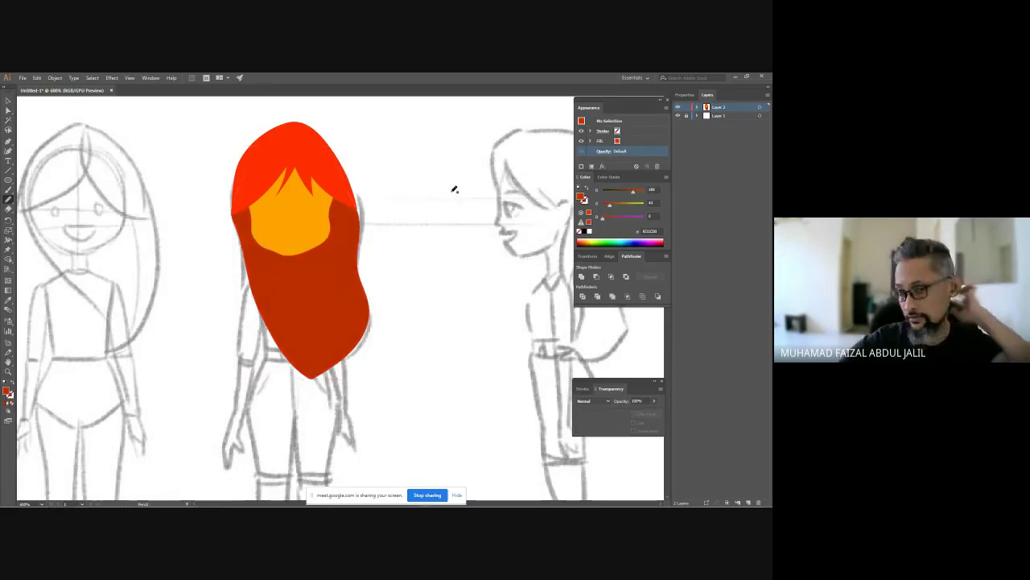
Step: Redraw the chin outline of the orange head shape with the Pencil tool
left_click(282, 242)
left_click_drag(270, 244, 312, 250)
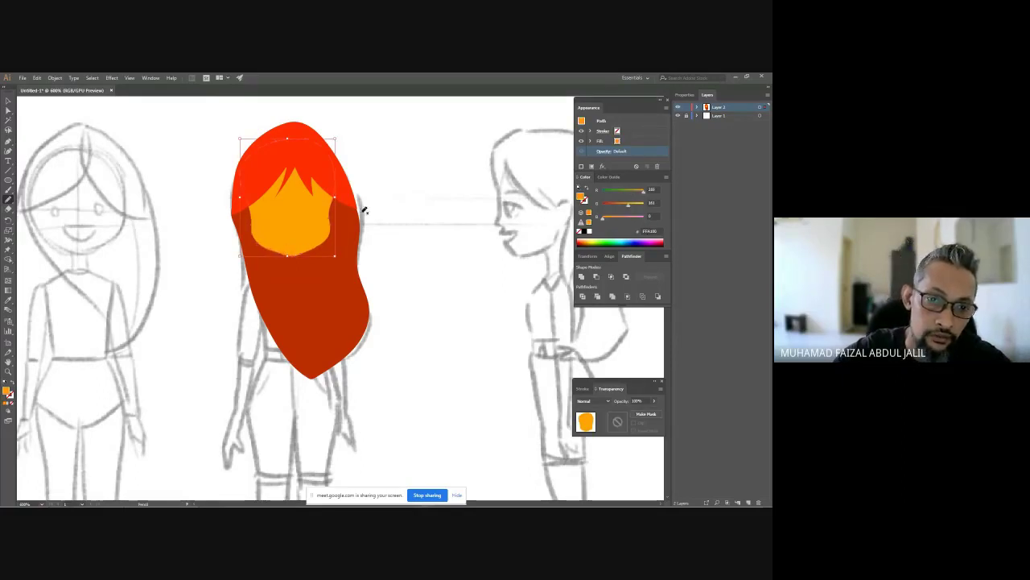
left_click(400, 159, "ctrl")
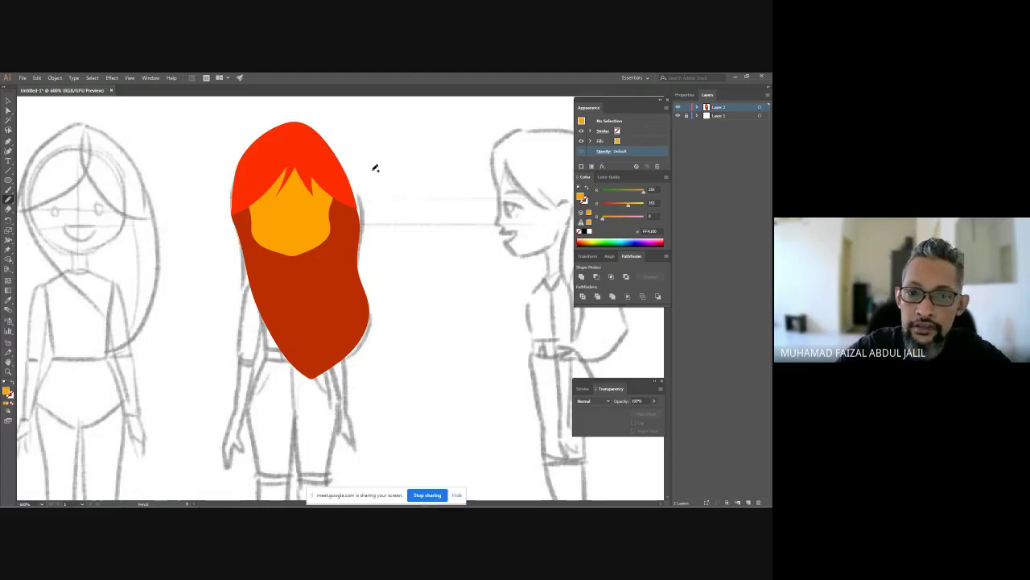
left_click(305, 252, "ctrl")
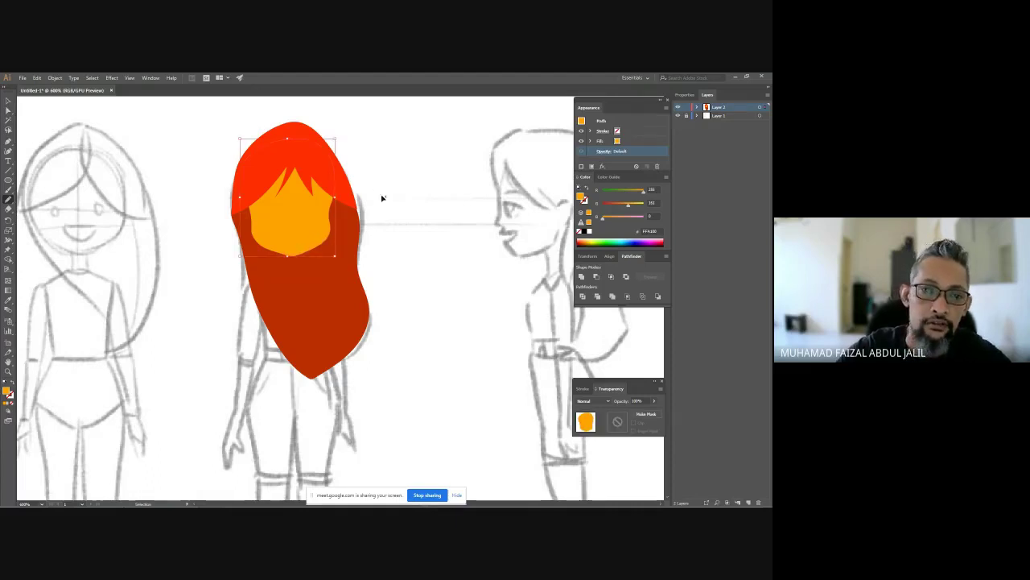
Step: Move the dark red back hair off the figure into the space between the front and side views
left_click(347, 286, "ctrl")
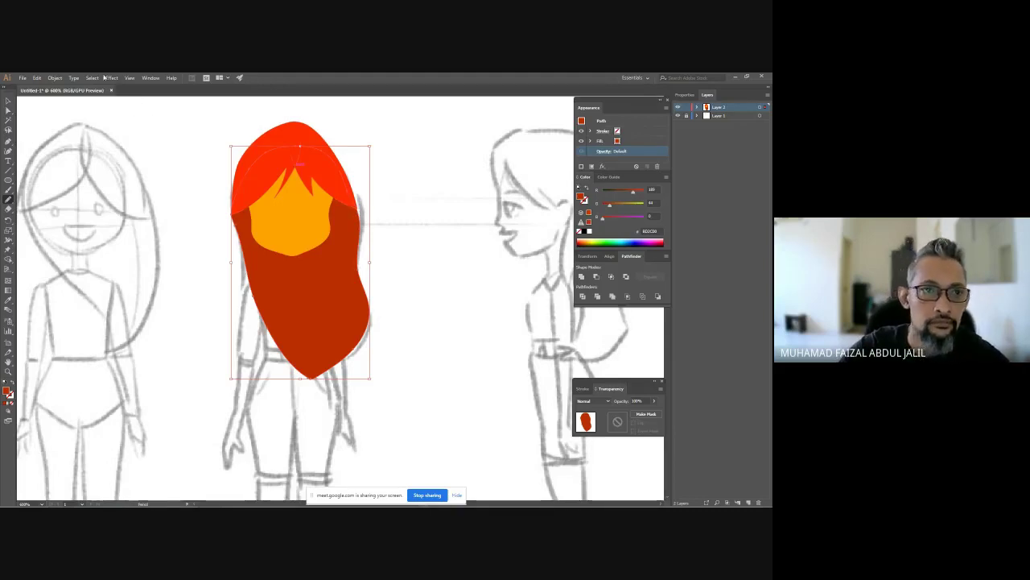
left_click(130, 78)
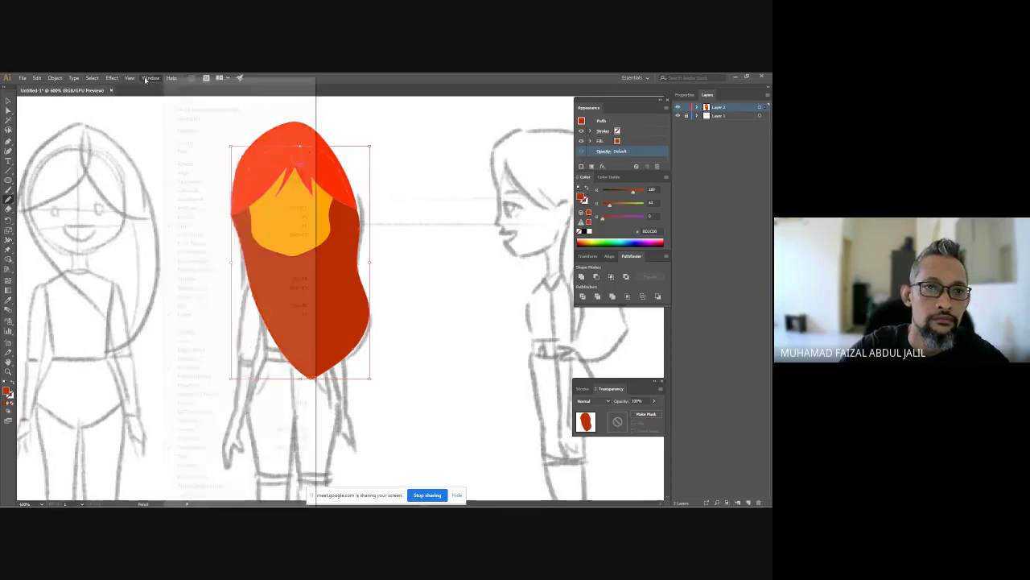
mouse_move(149, 78)
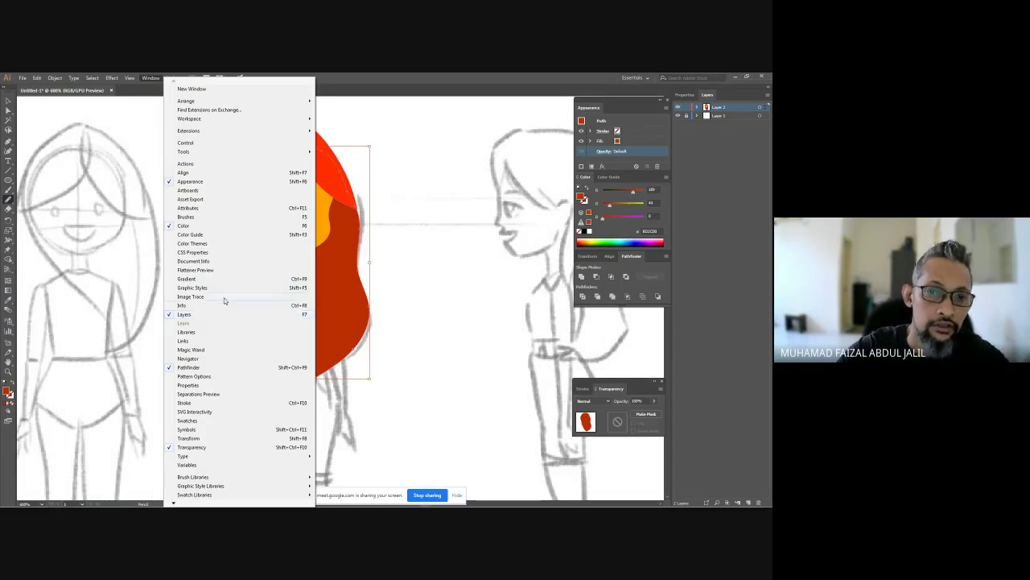
left_click(372, 225)
left_click_drag(336, 264, 464, 265)
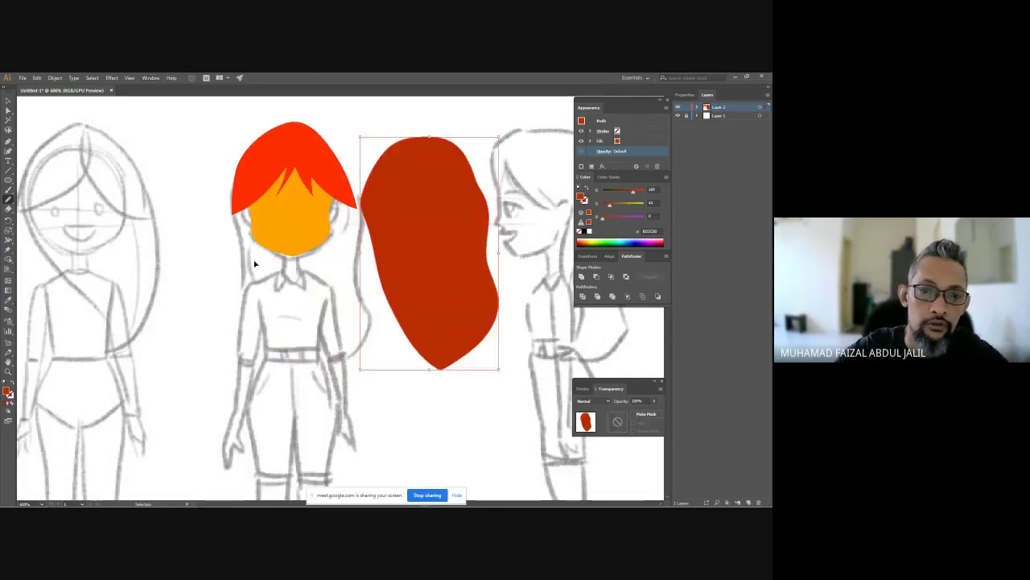
Step: Draw the neck from under the chin to the collar with the Pencil tool and sample the head's orange as its fill
left_click(312, 272)
left_click(300, 241)
left_click(298, 270)
scroll(298, 271, "up", 2)
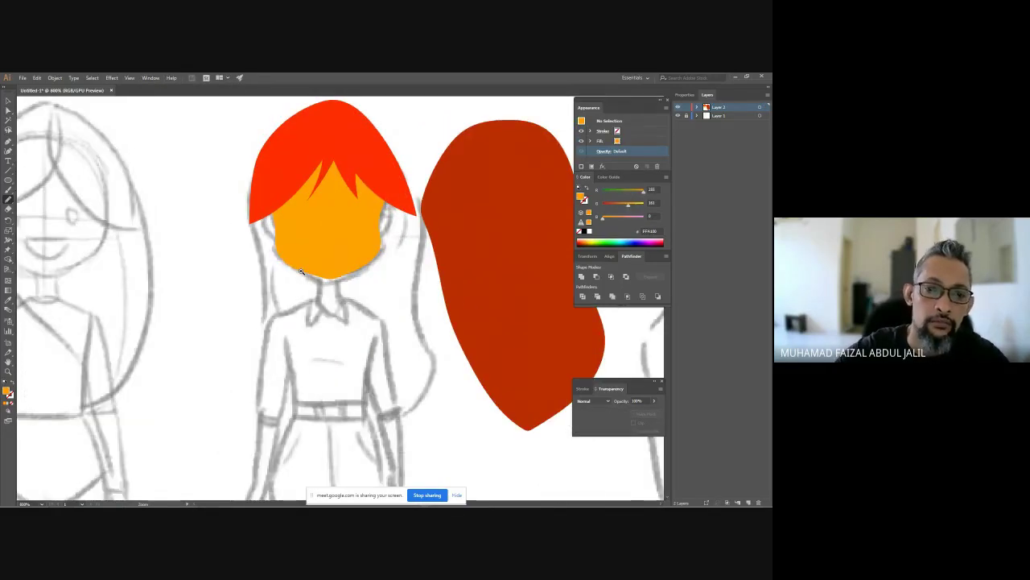
mouse_move(328, 258)
left_mouse_down()
mouse_move(321, 283)
mouse_move(333, 306)
mouse_move(351, 305)
mouse_move(350, 255)
mouse_move(325, 251)
left_mouse_up()
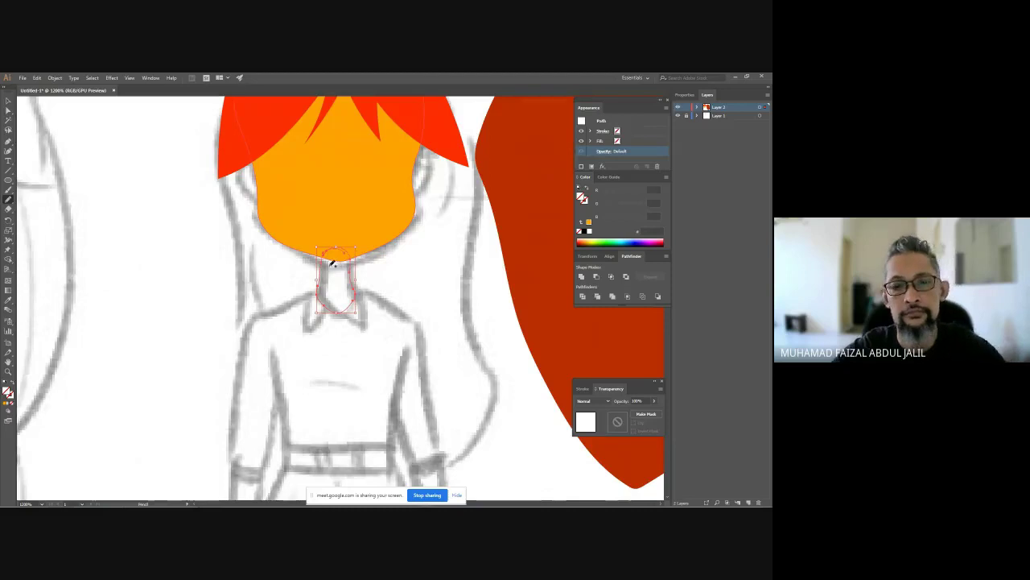
key("i")
left_click(362, 208)
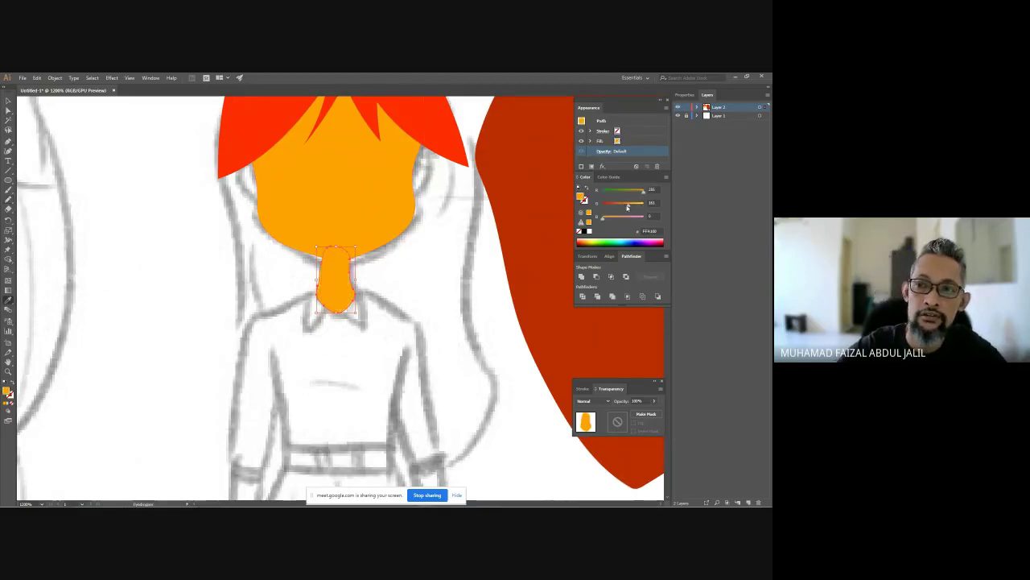
Step: Make the neck's fill a slightly darker orange and send the neck behind the head
left_click_drag(624, 207, 626, 204)
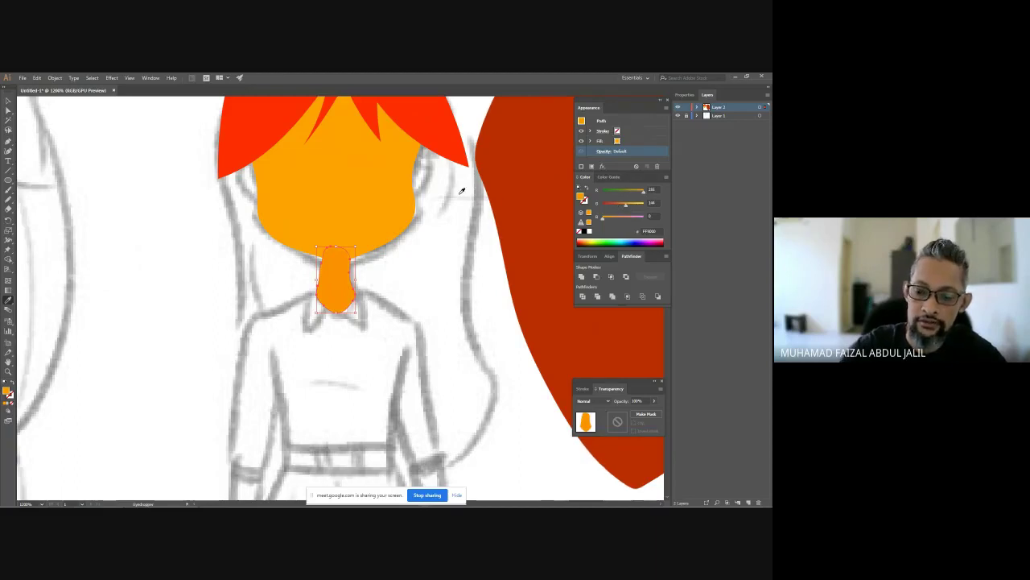
key("ctrl+shift+a")
key("ctrl+z")
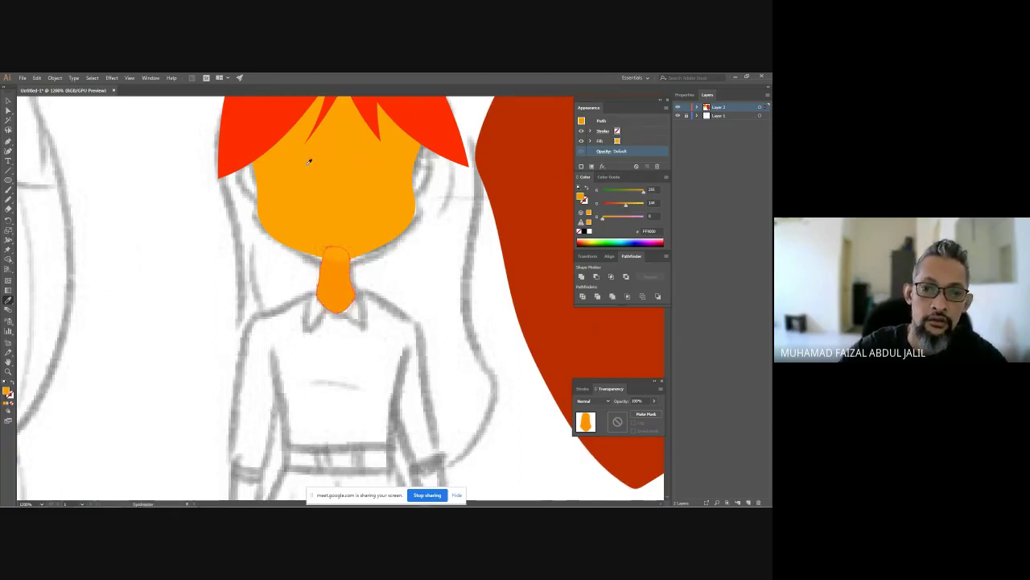
key("i")
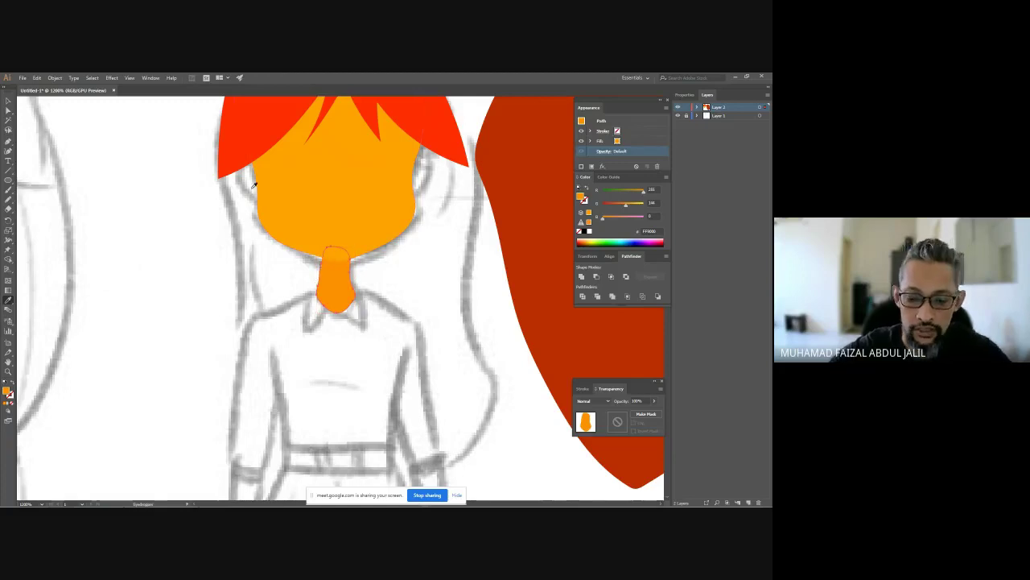
key("n")
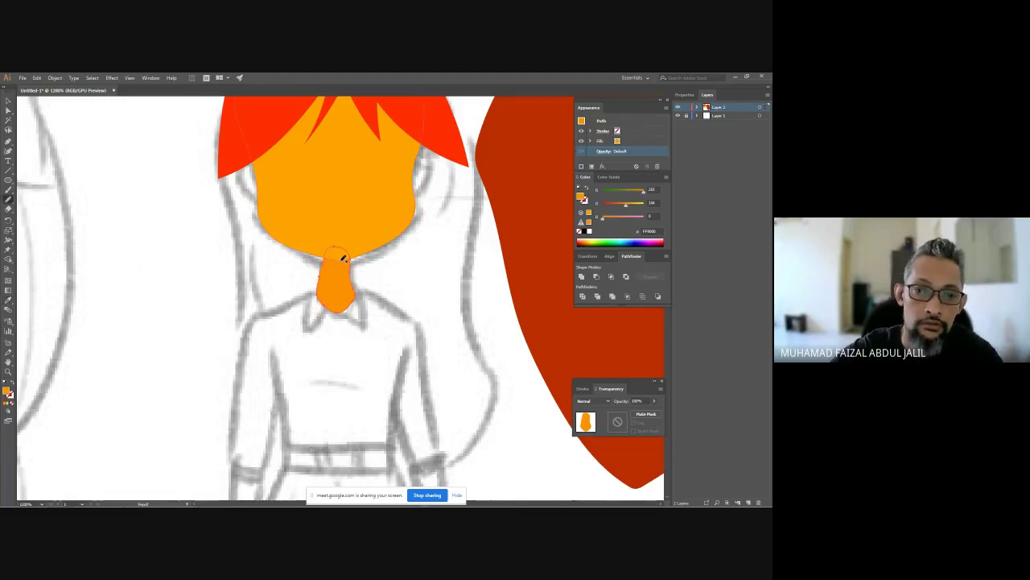
key("ctrl+shift+a")
left_click_drag(381, 261, 363, 240)
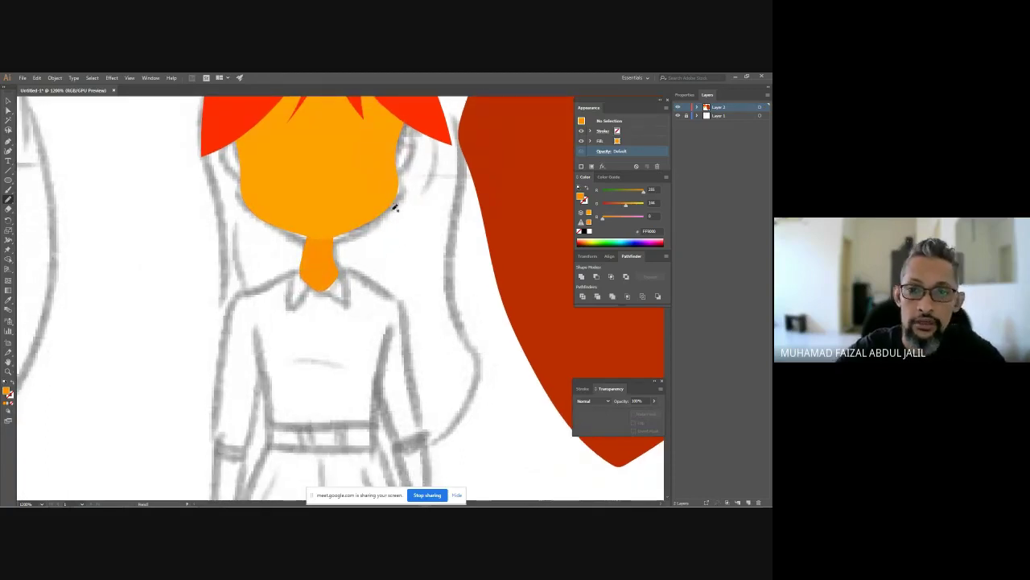
key("v")
left_click_drag(370, 175, 413, 201)
key("ctrl+z")
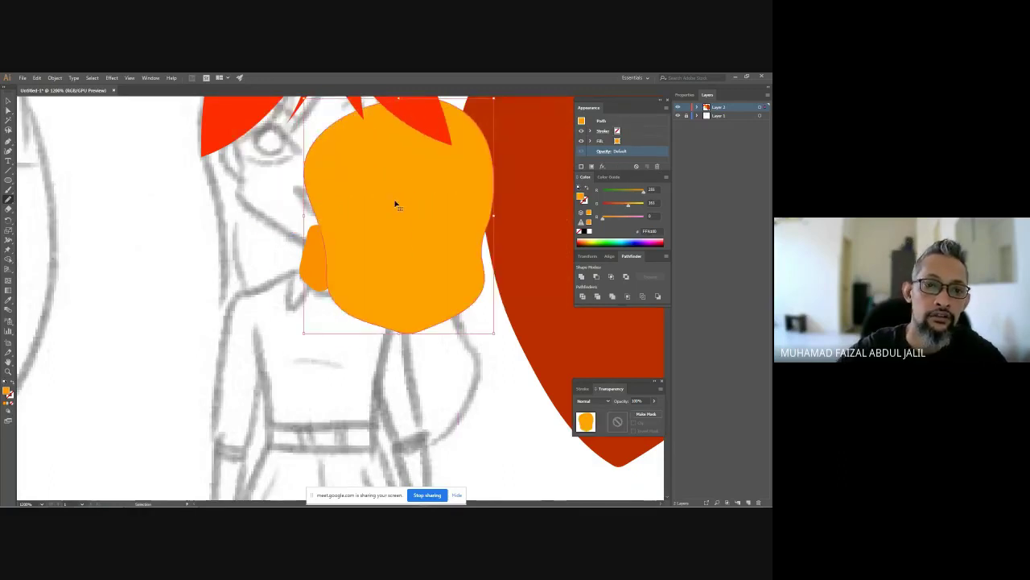
key("ctrl+z")
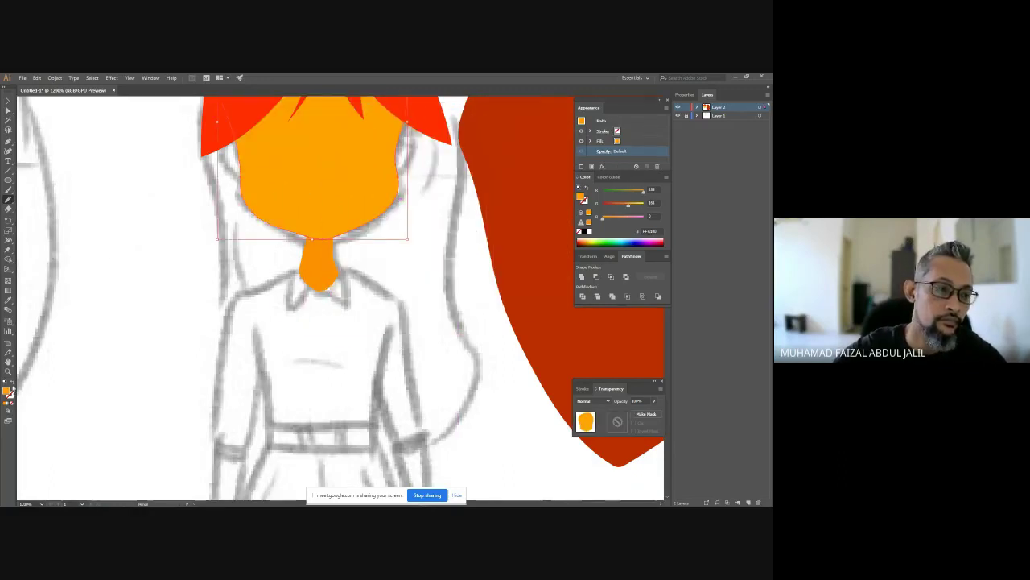
Step: Swap the head shape's fill and stroke to turn it into an orange outline over the facial sketch, and deselect it
left_click(13, 384)
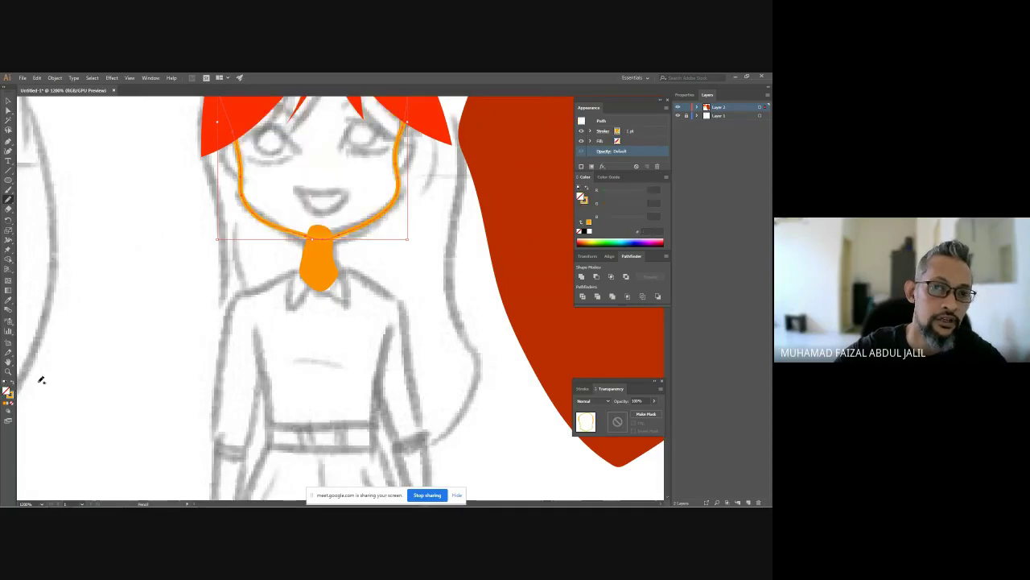
left_click(170, 322)
key("n")
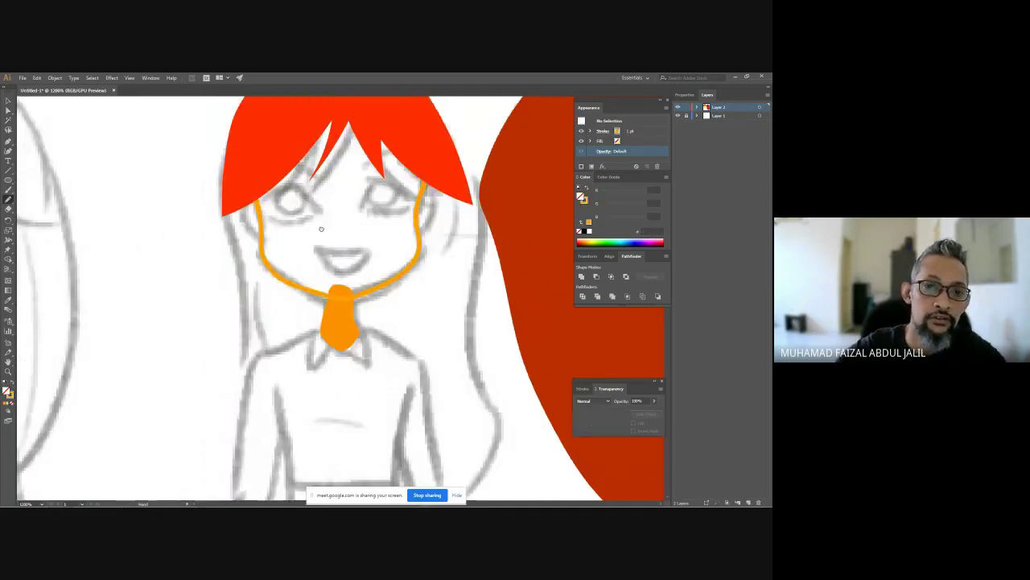
Step: Trace the girl's left-hand eye as a closed almond shape with the Pencil tool, filled white without a stroke
mouse_move(297, 168)
left_mouse_down()
mouse_move(320, 202)
mouse_move(263, 202)
mouse_move(294, 214)
mouse_move(320, 198)
mouse_move(324, 207)
left_mouse_up()
key("v")
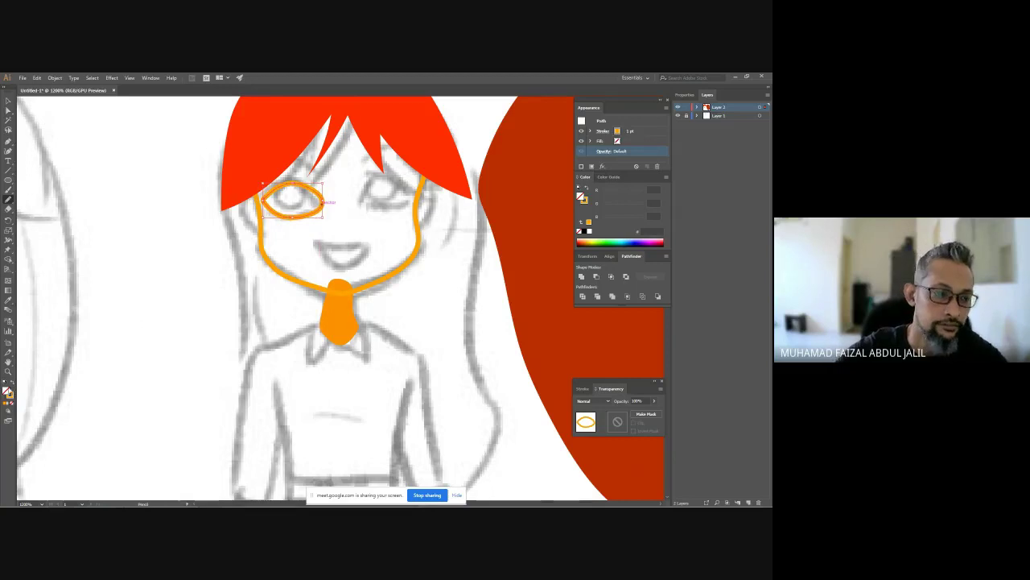
left_click(13, 386)
mouse_move(634, 208)
left_mouse_down()
mouse_move(643, 204)
mouse_move(643, 217)
left_mouse_up()
left_click(328, 184, "ctrl")
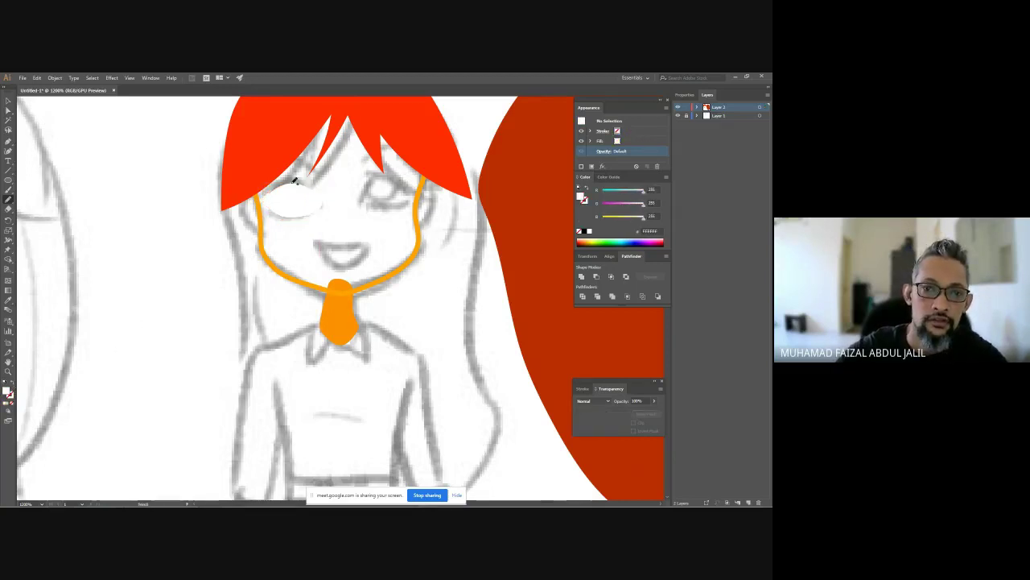
Step: Draw a round iris inside the white eye shape with the Pencil tool and choose a blue fill for it
mouse_move(283, 188)
left_mouse_down()
mouse_move(296, 210)
mouse_move(312, 190)
mouse_move(285, 187)
mouse_move(294, 210)
mouse_move(296, 186)
left_mouse_up()
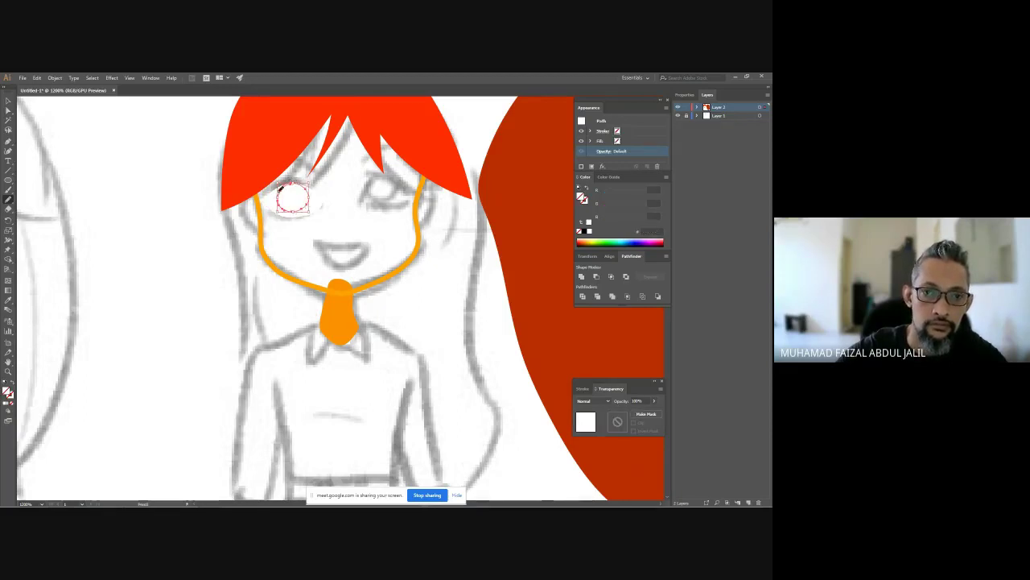
left_click(630, 239)
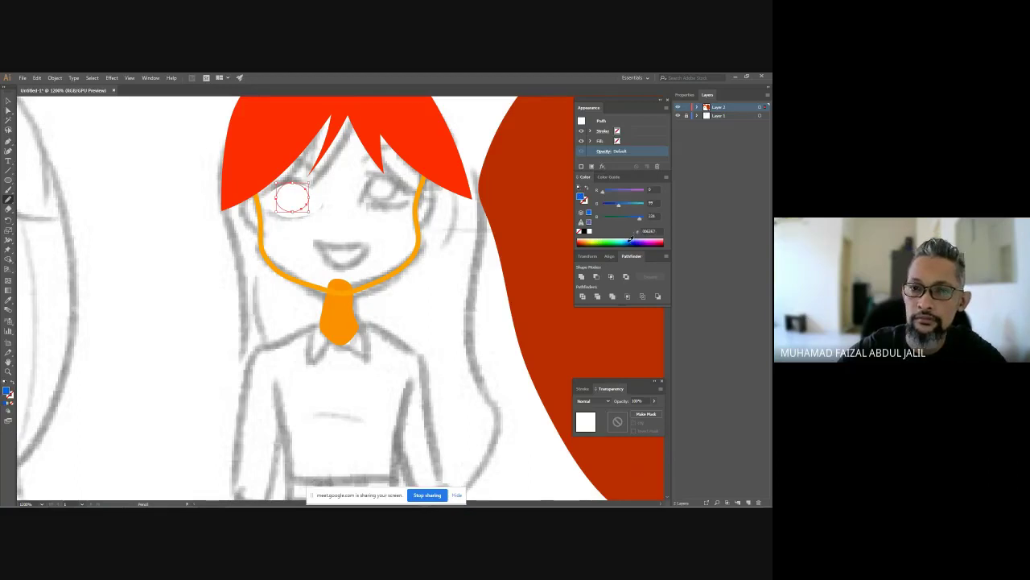
Step: Fill the iris with bright blue and duplicate the eye over the sketch's right-hand eye
left_click(630, 239)
left_click(318, 203, "ctrl")
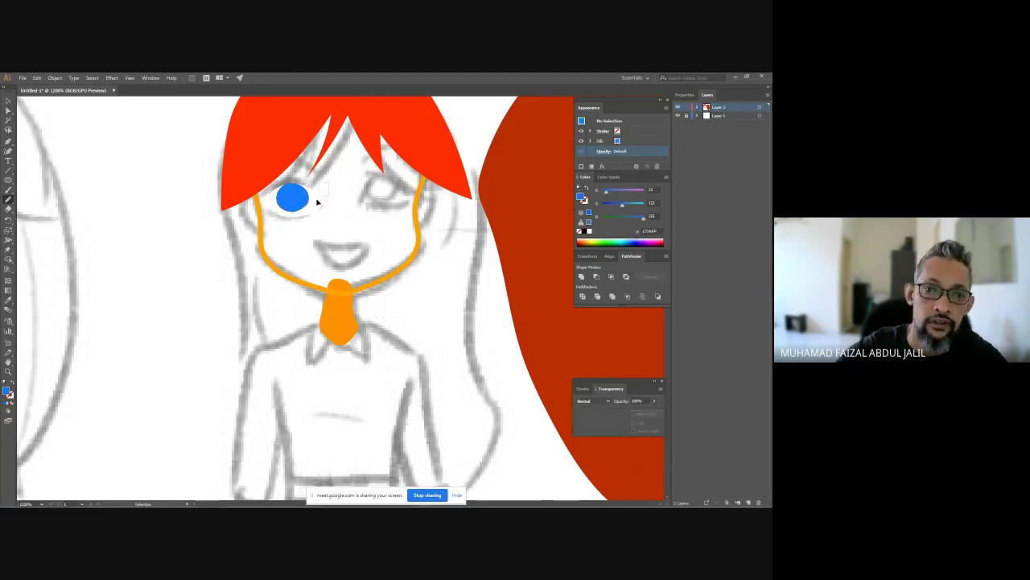
mouse_move(378, 183)
left_mouse_down()
mouse_move(356, 200)
mouse_move(380, 184)
left_mouse_up()
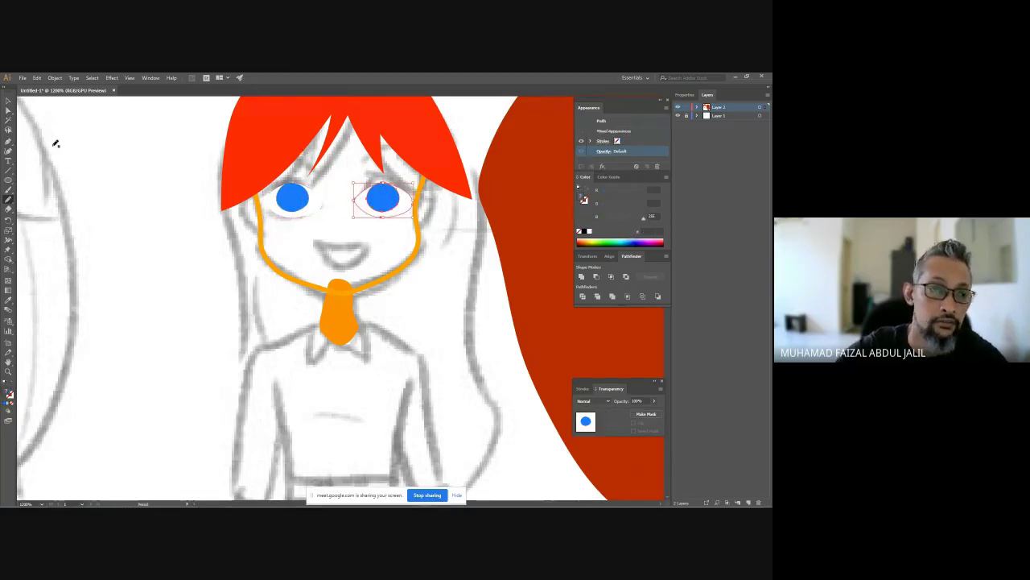
Step: Reflect the duplicated right-hand eye across the vertical axis and deselect it
left_click(8, 231)
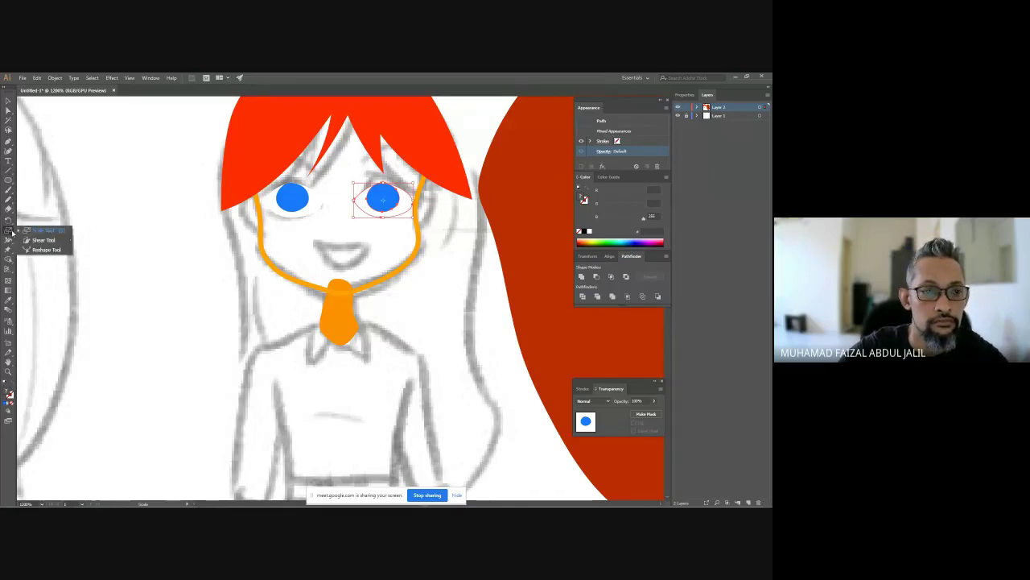
left_click(11, 230)
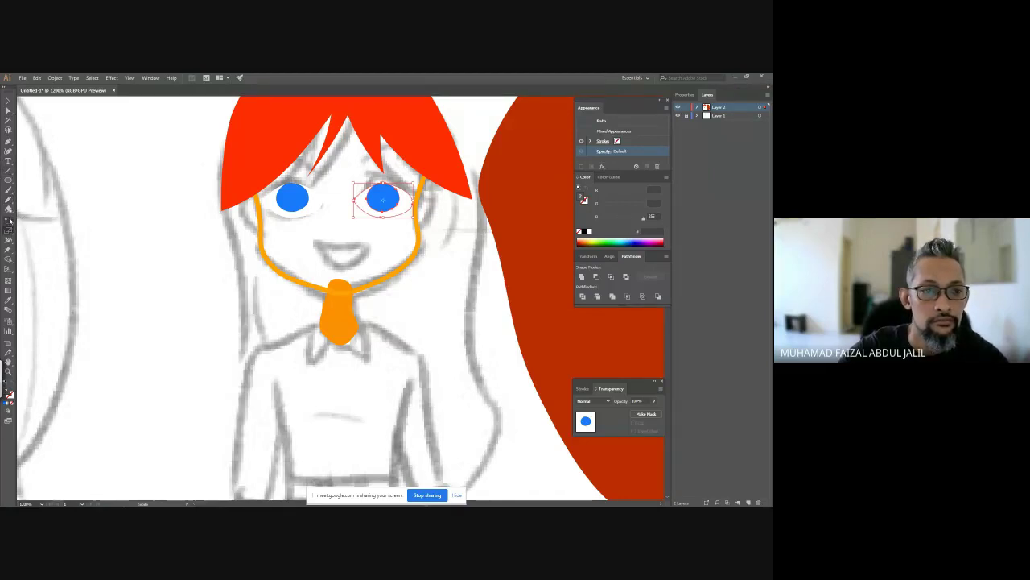
left_click(8, 219)
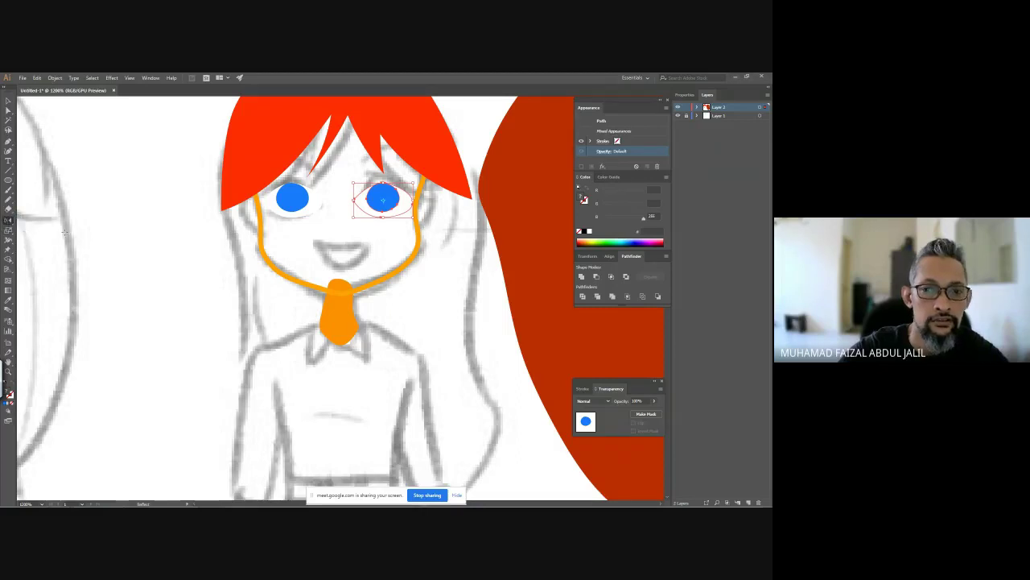
double_click(8, 220)
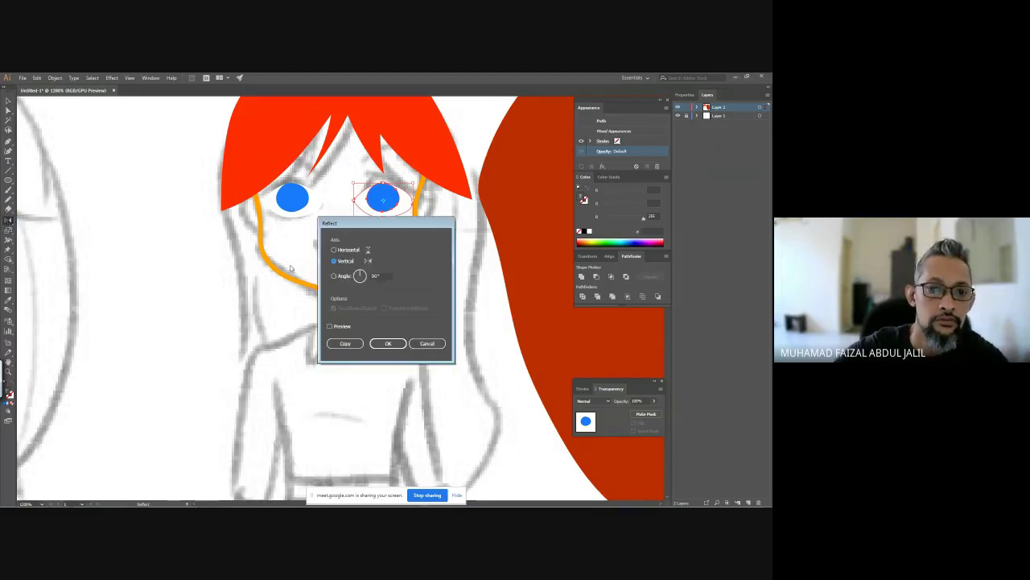
left_click(387, 343)
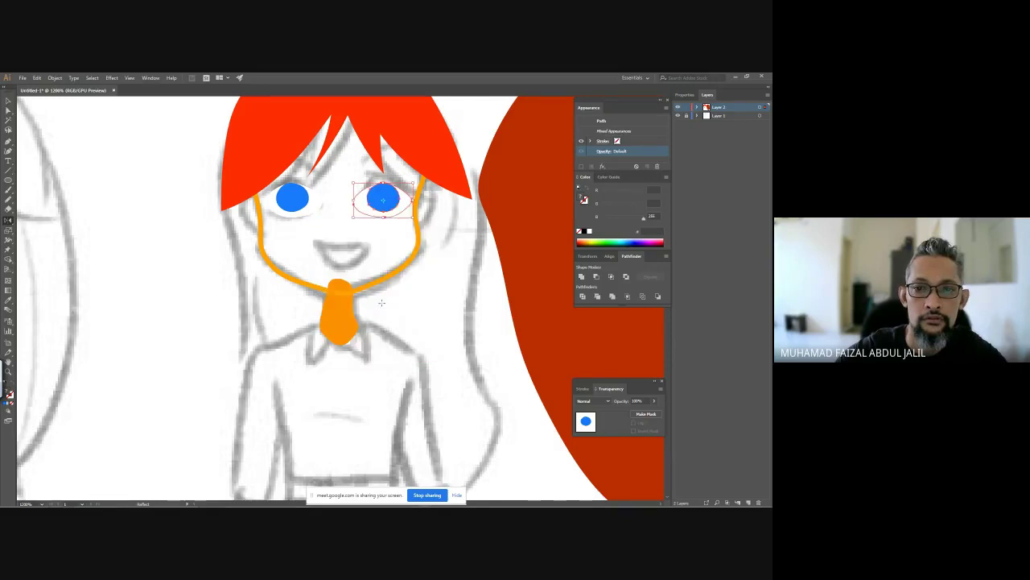
key("v")
left_click(373, 251)
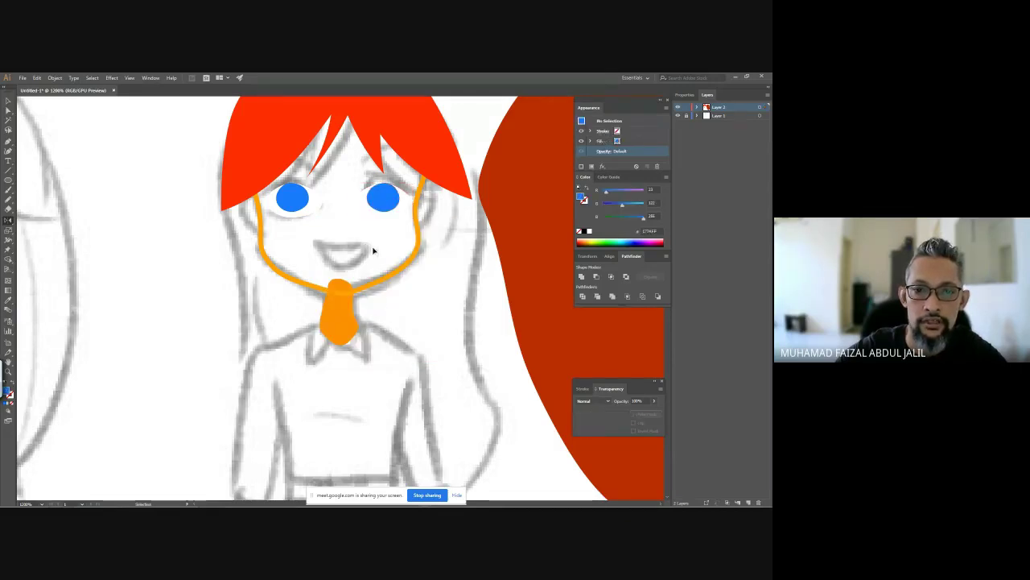
Step: Trace the right-hand eyebrow as a closed arched shape with the Pencil tool, filled with the hair's red sampled by Eyedropper
left_click(402, 155, "ctrl")
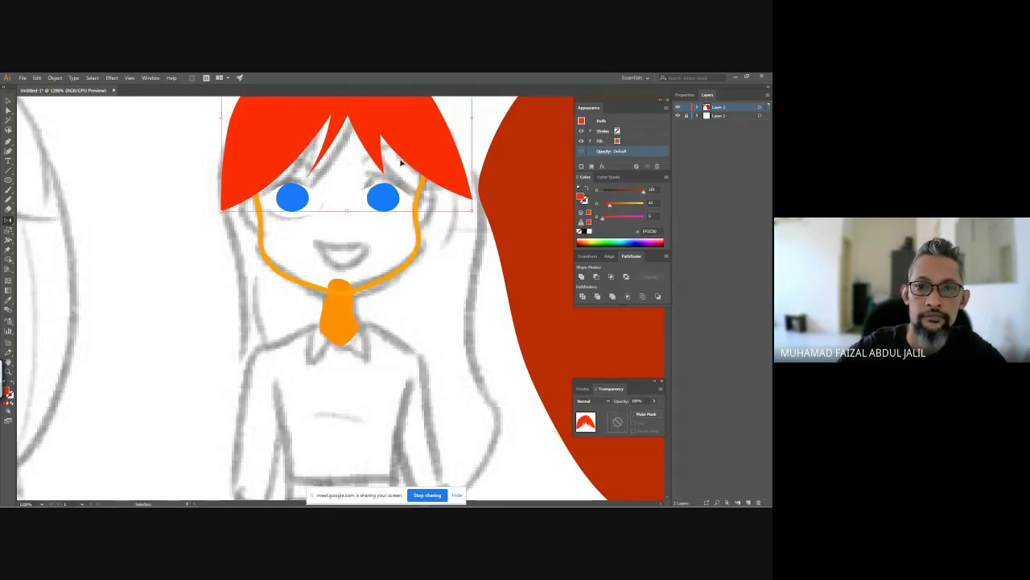
left_click(370, 168, "ctrl")
key("l")
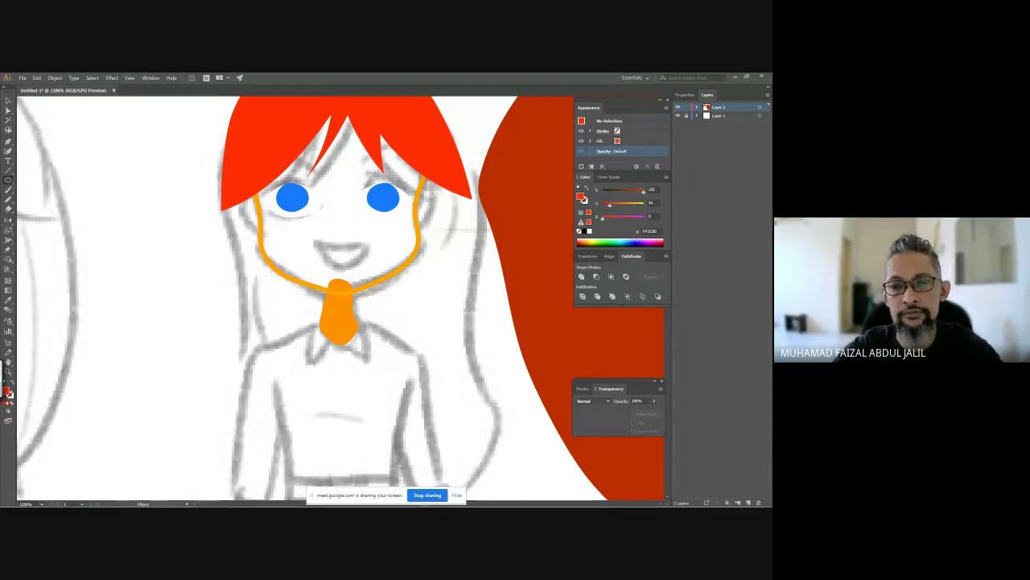
key("n")
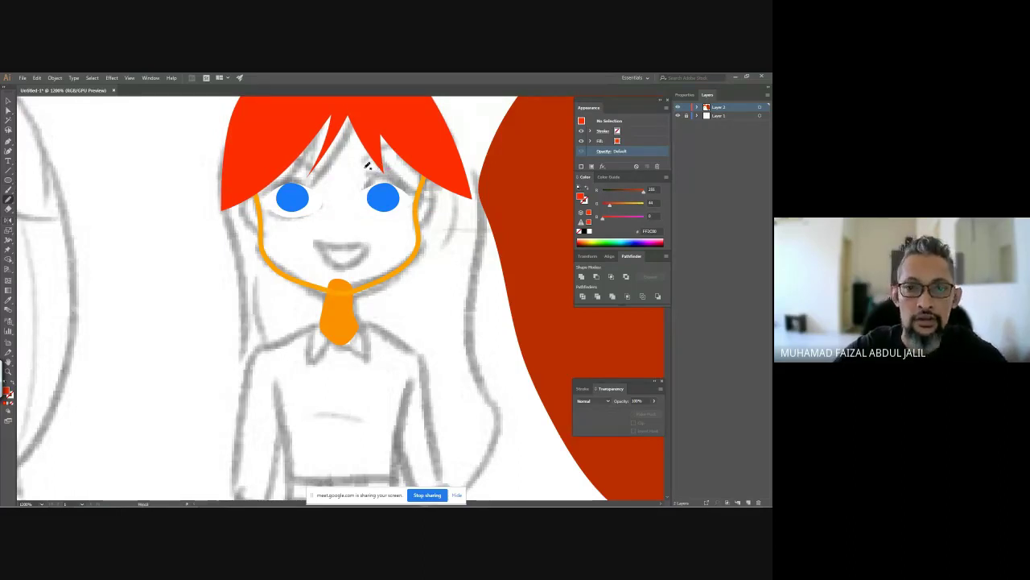
mouse_move(359, 170)
left_mouse_down()
mouse_move(408, 176)
mouse_move(367, 168)
left_mouse_up()
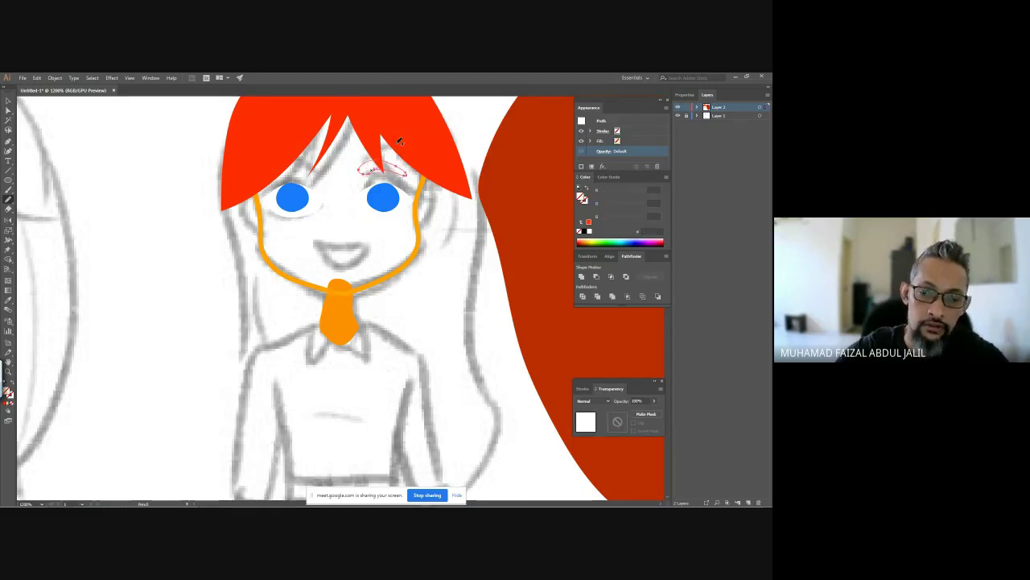
key("i")
left_click(414, 134)
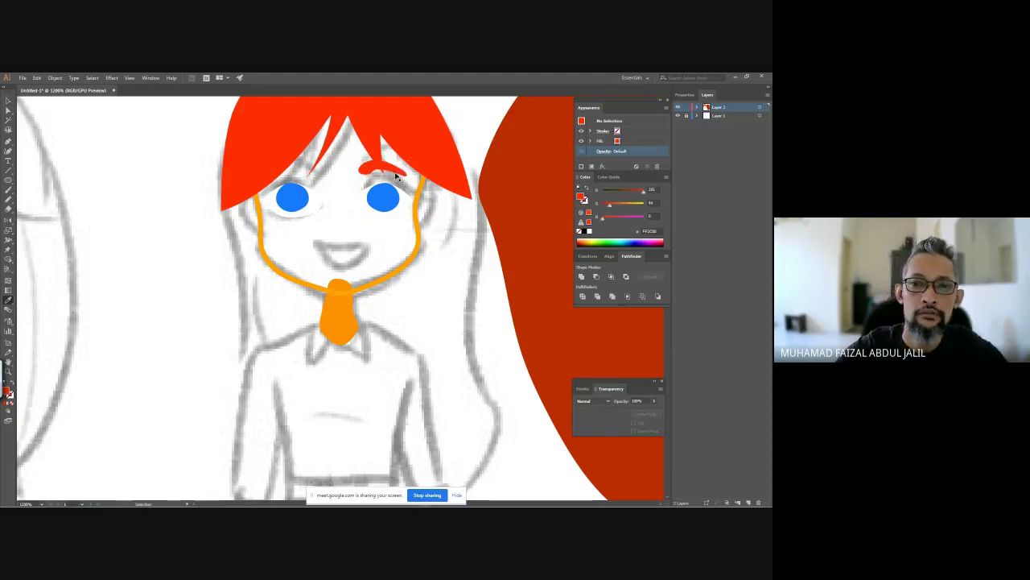
Step: Duplicate the red eyebrow above the left-hand eye and reflect the copy across the vertical axis
left_click_drag(327, 179, 299, 177)
key("i")
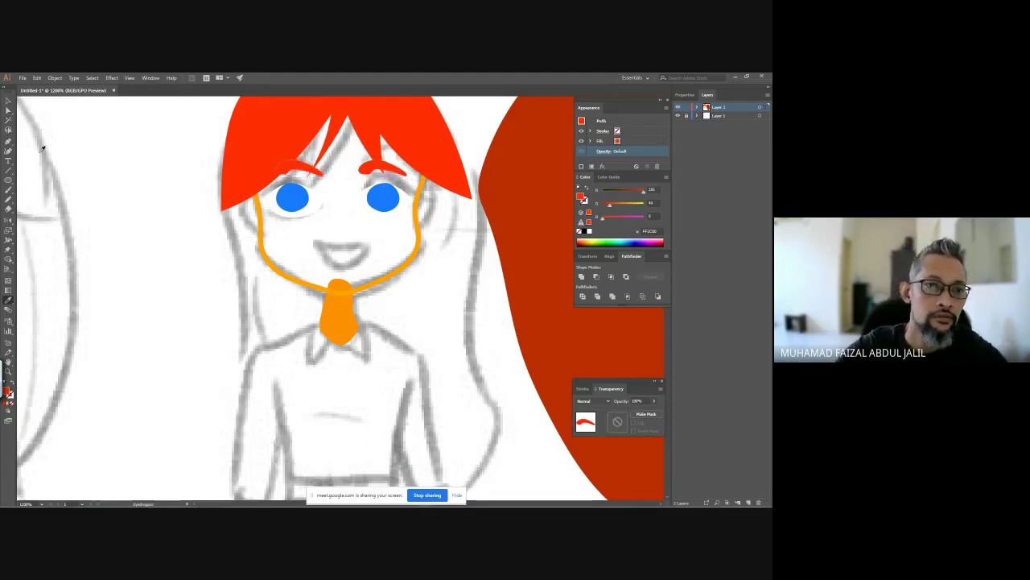
double_click(9, 230)
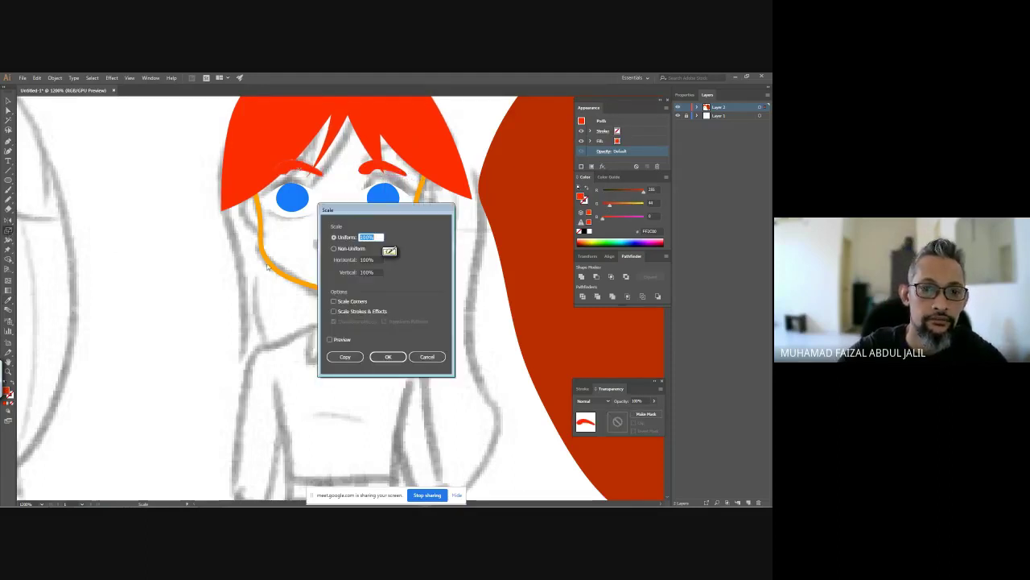
key("Escape")
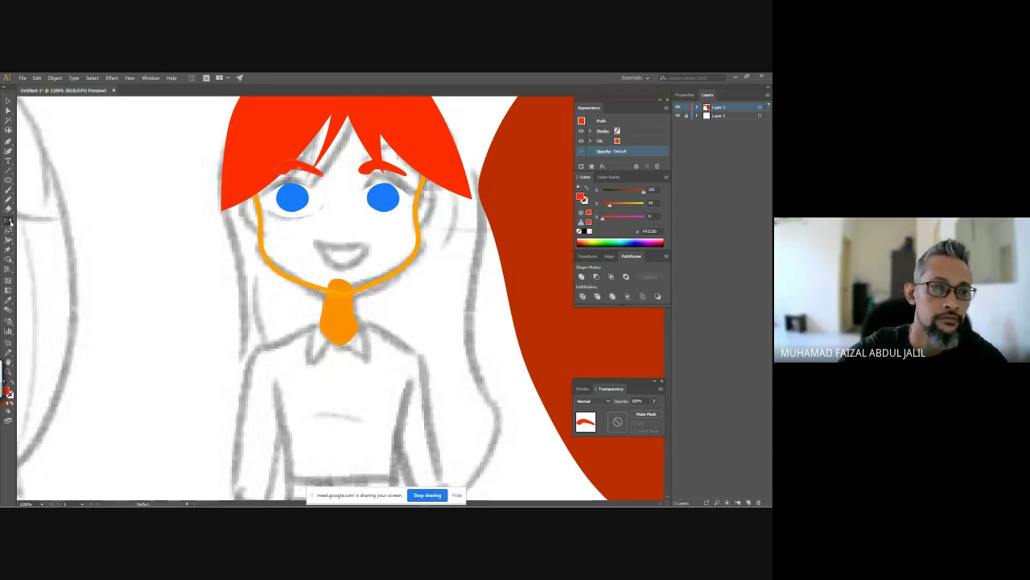
double_click(8, 221)
left_click(388, 343)
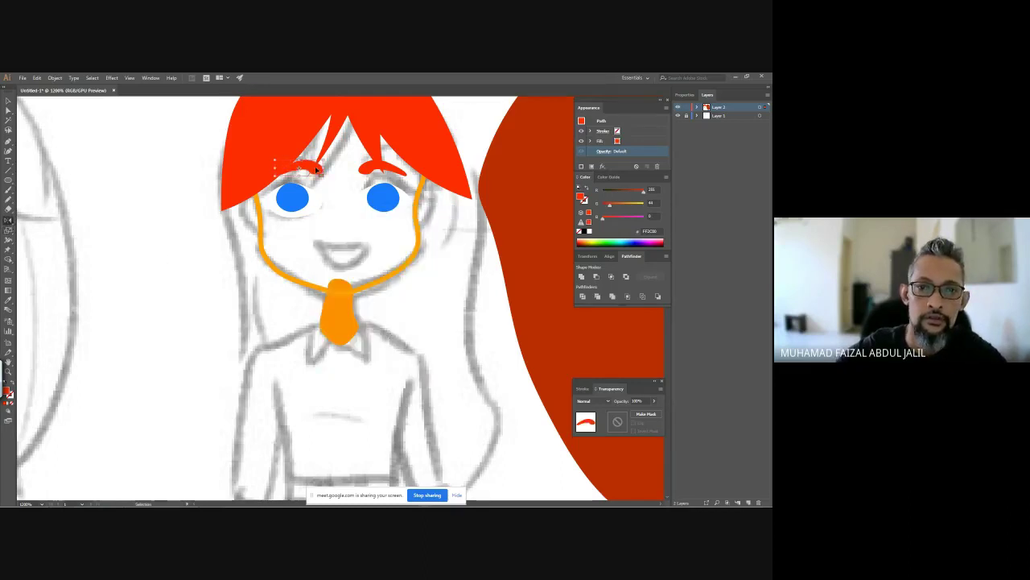
key("v")
Step: Trace the smiling mouth as a closed shape with the Pencil tool, filled with the white of the eyes, and deselect it
left_click(318, 211)
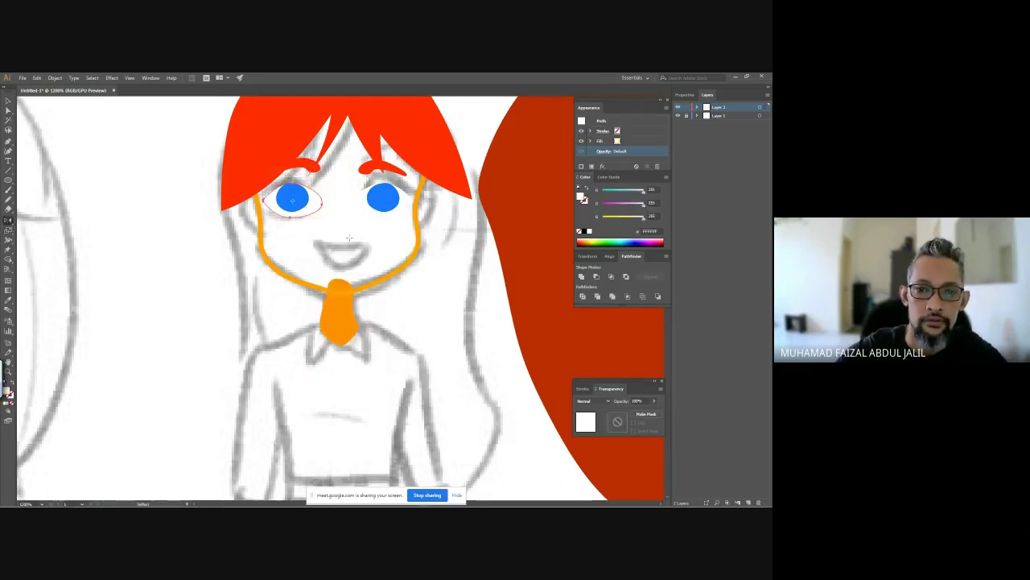
key("n")
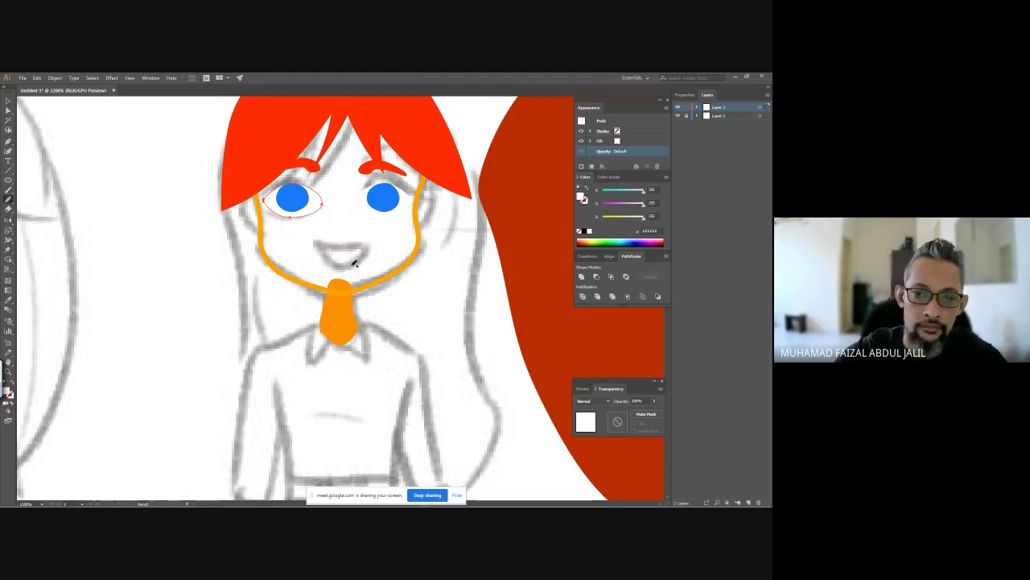
mouse_move(340, 244)
left_mouse_down()
mouse_move(329, 243)
mouse_move(357, 256)
mouse_move(359, 246)
left_mouse_up()
key("i")
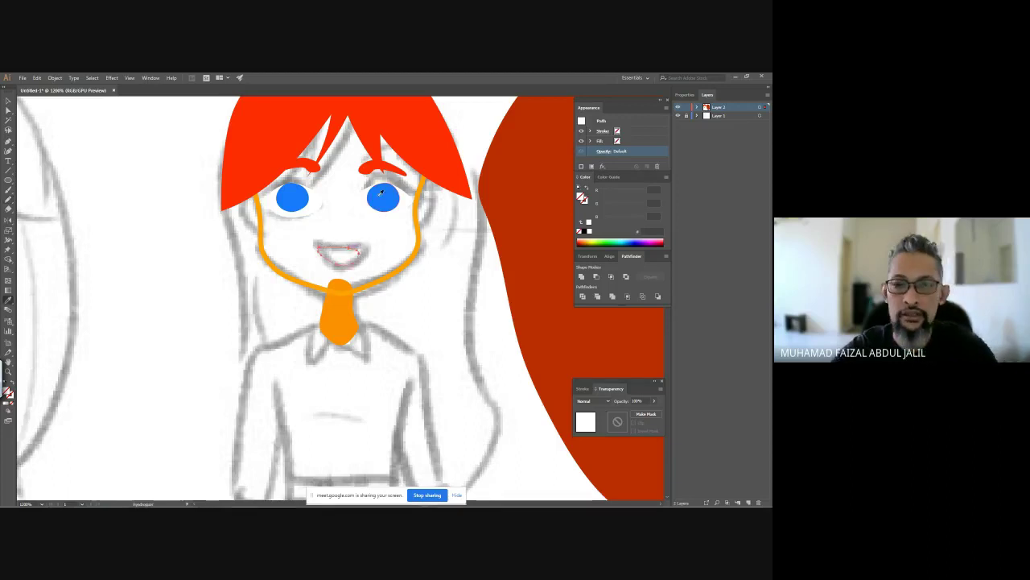
left_click(383, 214)
key("ctrl+shift+a")
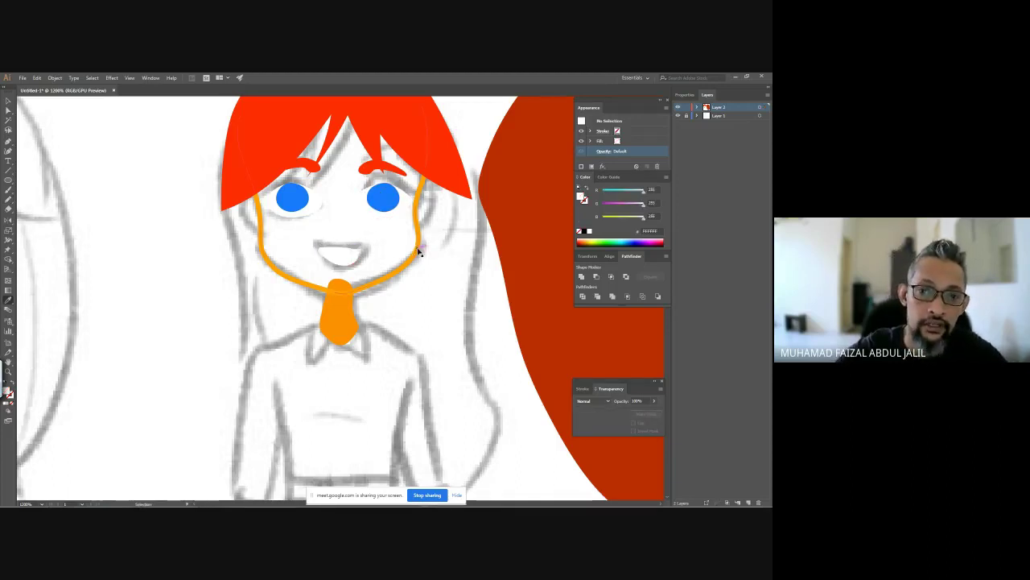
Step: Swap the head outline's stroke and fill to make the face solid orange, and deselect it
left_click(269, 266)
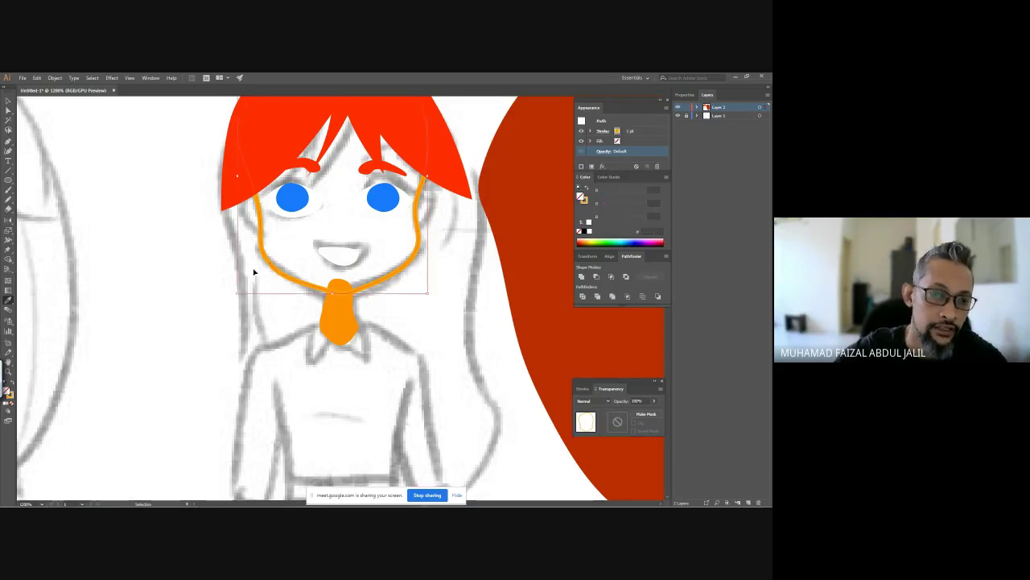
key("ctrl+shift+a")
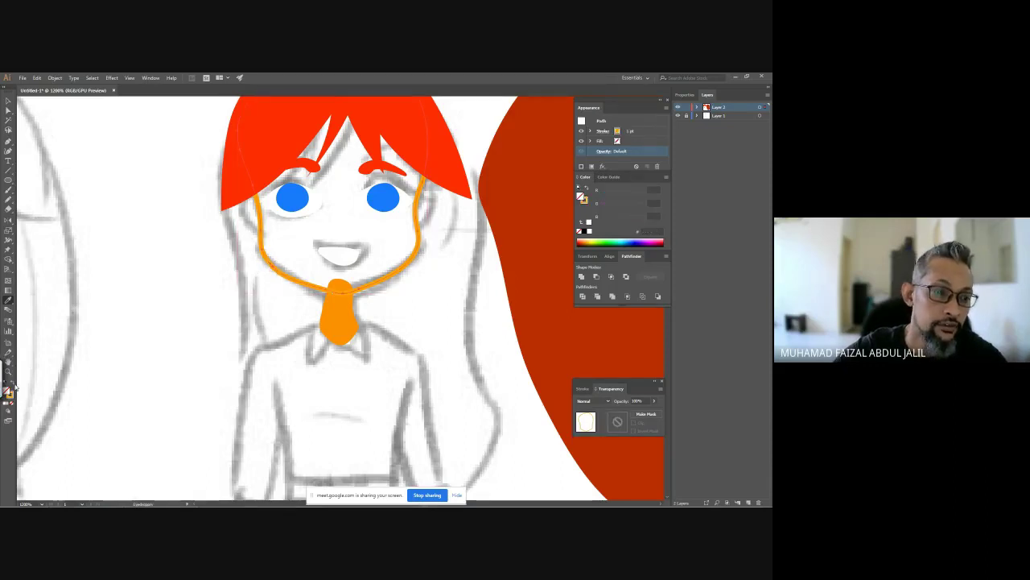
left_click(14, 387)
key("v")
key("ctrl+shift+a")
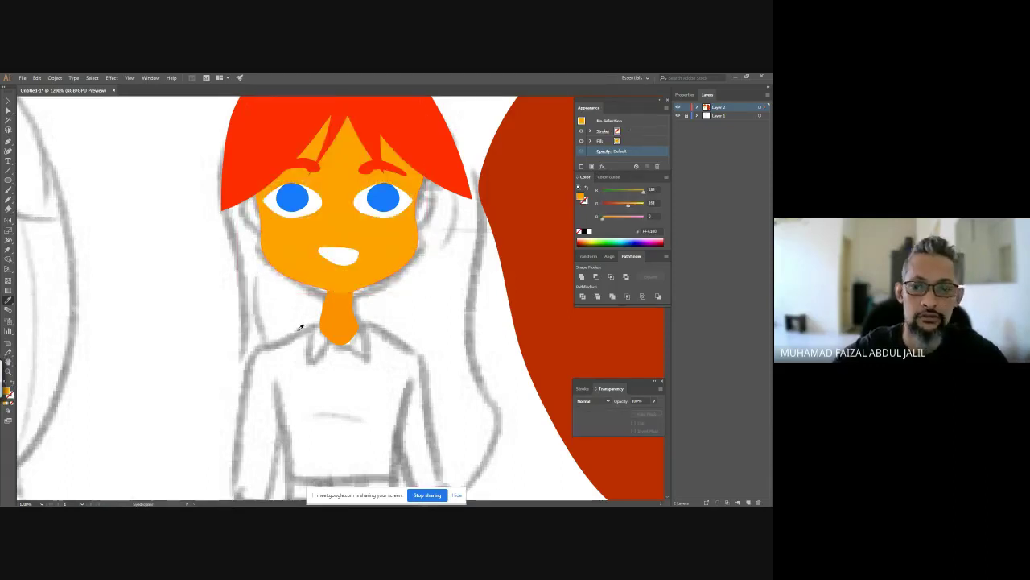
Step: Move the dark red back-hair shape onto the front-view girl, aligned with her red fringe, and deselect it
key("ctrl+minus")
key("ctrl+minus")
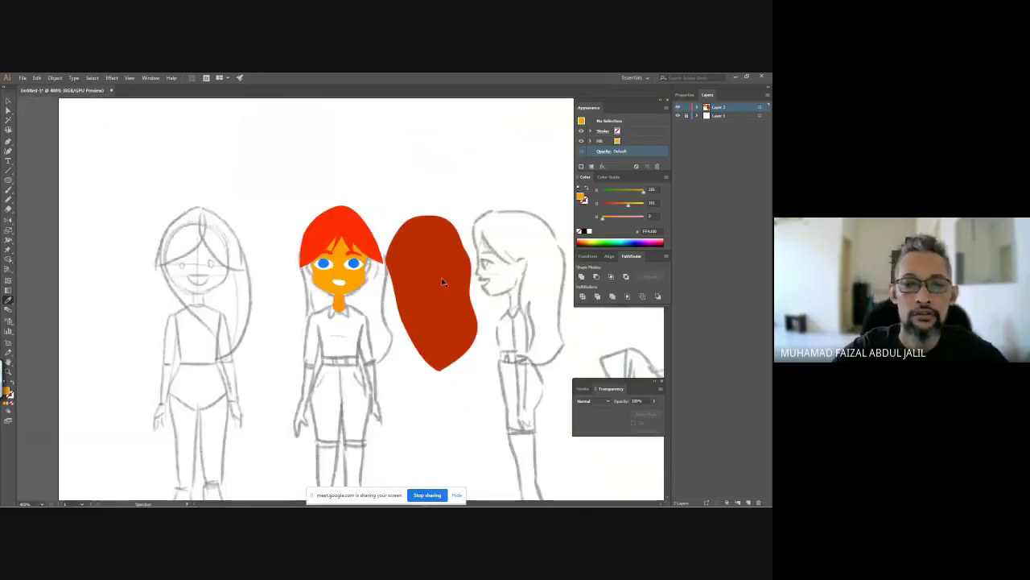
mouse_move(446, 282)
left_mouse_down()
mouse_move(405, 271)
mouse_move(348, 295)
mouse_move(354, 278)
left_mouse_up()
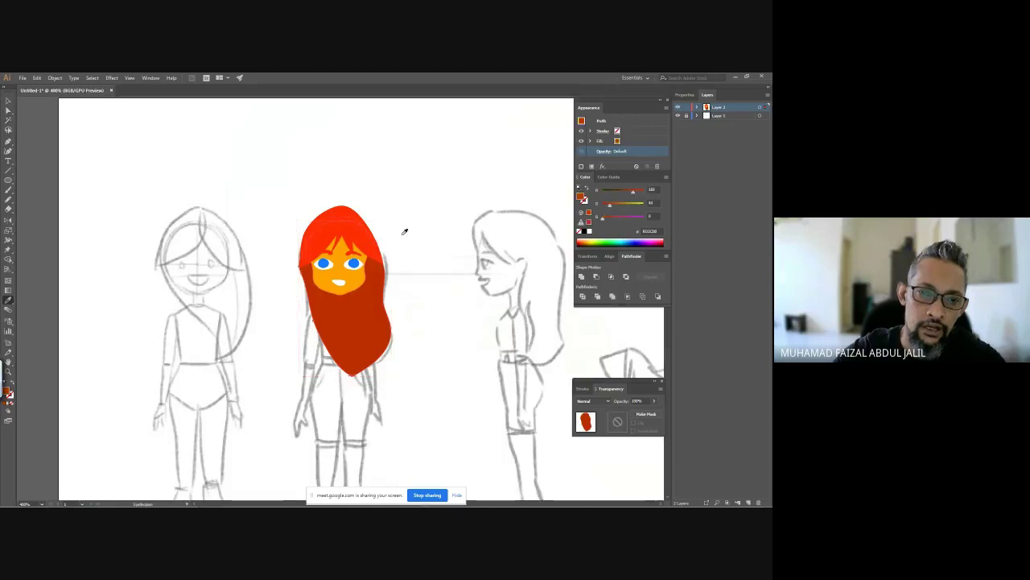
key("ctrl+shift+a")
key("i")
Step: Send the dark red back hair backward until it lies behind the neck, and deselect it
key("v")
left_click(375, 319)
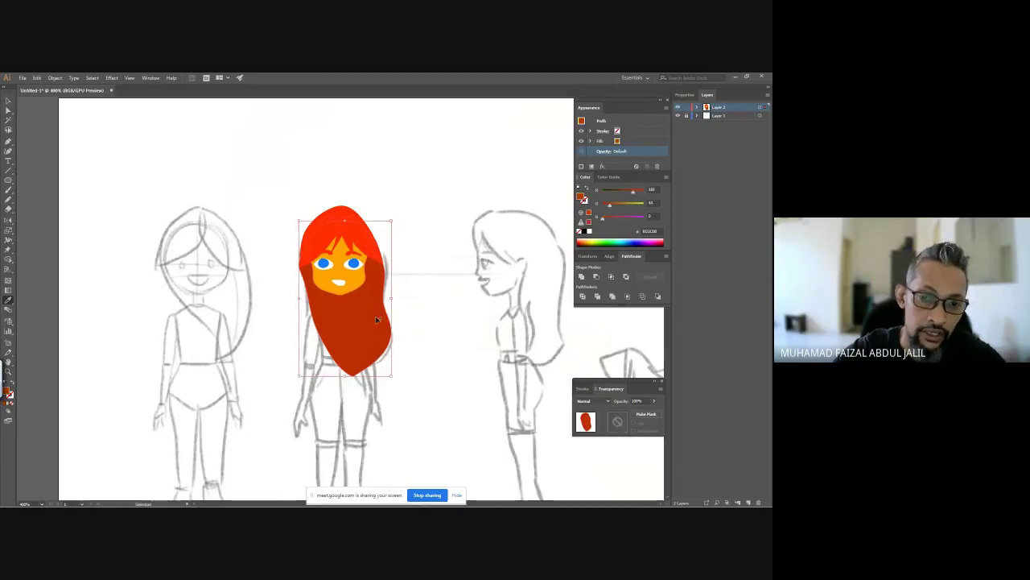
key("ctrl+[")
key("ctrl+[")
key("ctrl+[")
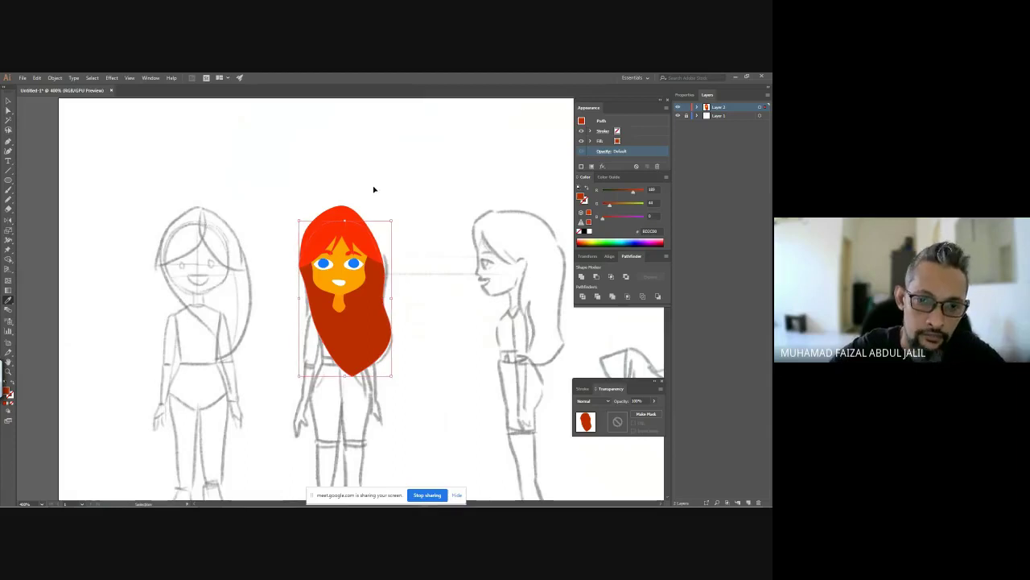
key("ctrl+shift+a")
key("i")
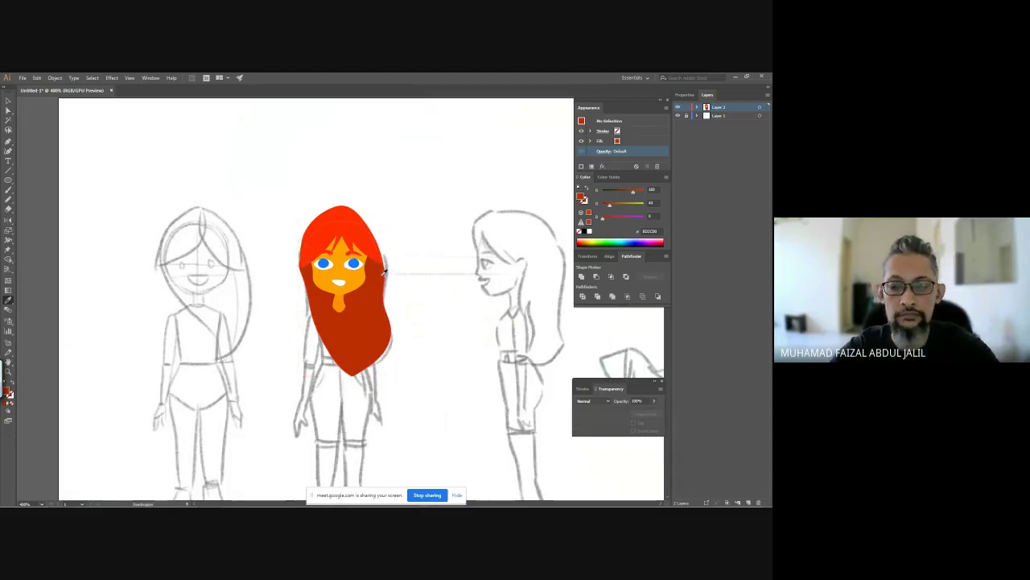
Step: Trace the girl's torso from shoulders to waist as a closed shape with the Pencil tool, filled purple without a stroke
key("n")
left_click(399, 297)
left_click_drag(407, 294, 414, 245)
left_click_drag(610, 206, 640, 218)
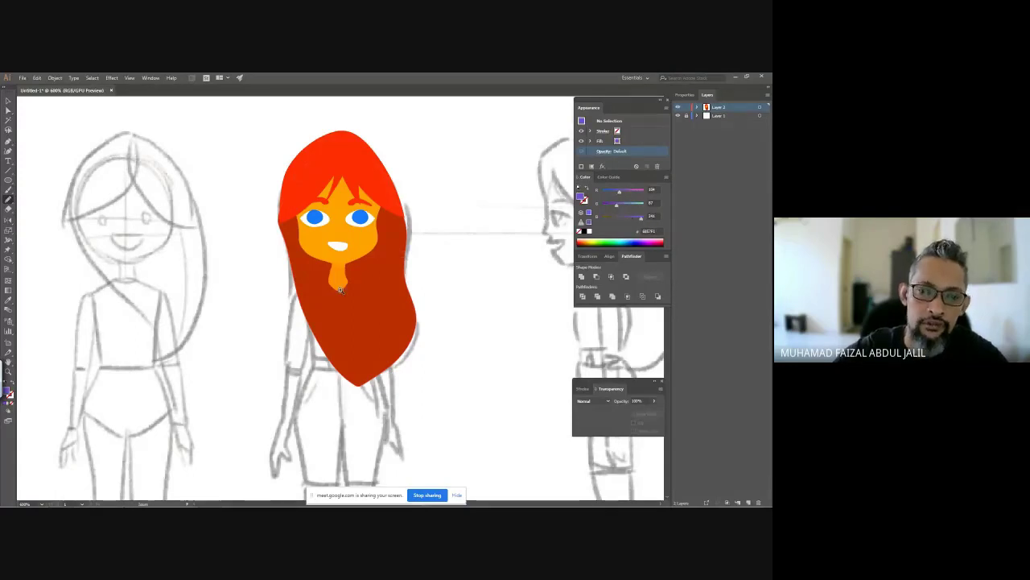
scroll(340, 290, "up", 2)
mouse_move(327, 271)
left_mouse_down()
mouse_move(294, 279)
mouse_move(289, 307)
mouse_move(301, 372)
mouse_move(366, 376)
left_mouse_up()
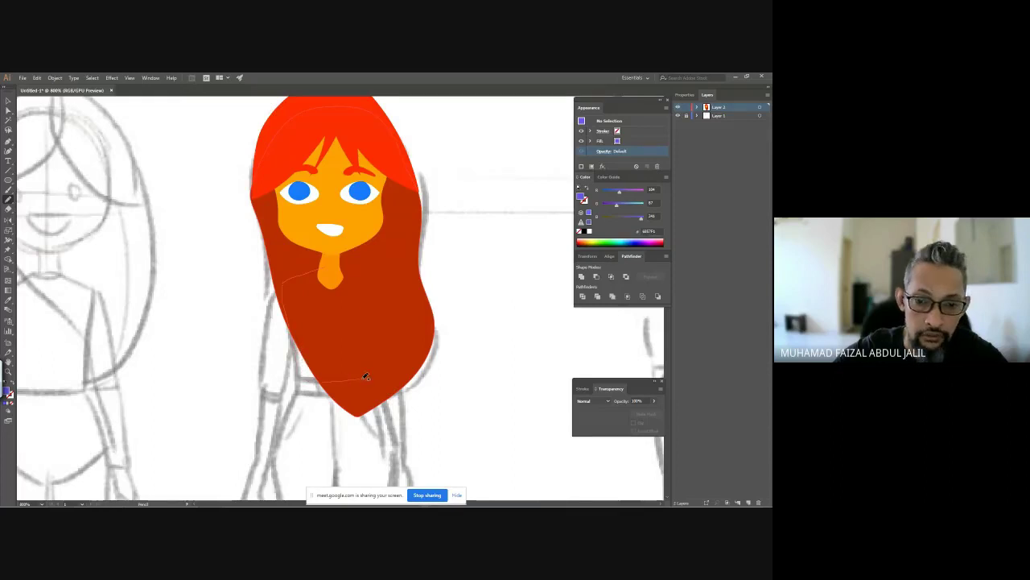
mouse_move(384, 294)
left_mouse_down()
mouse_move(372, 273)
mouse_move(326, 266)
left_mouse_up()
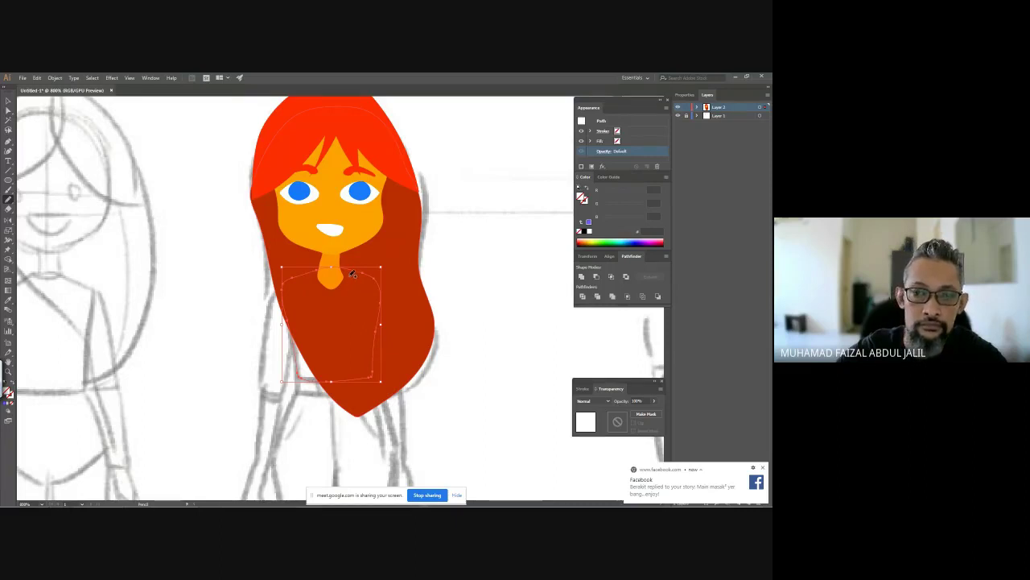
left_click(589, 221)
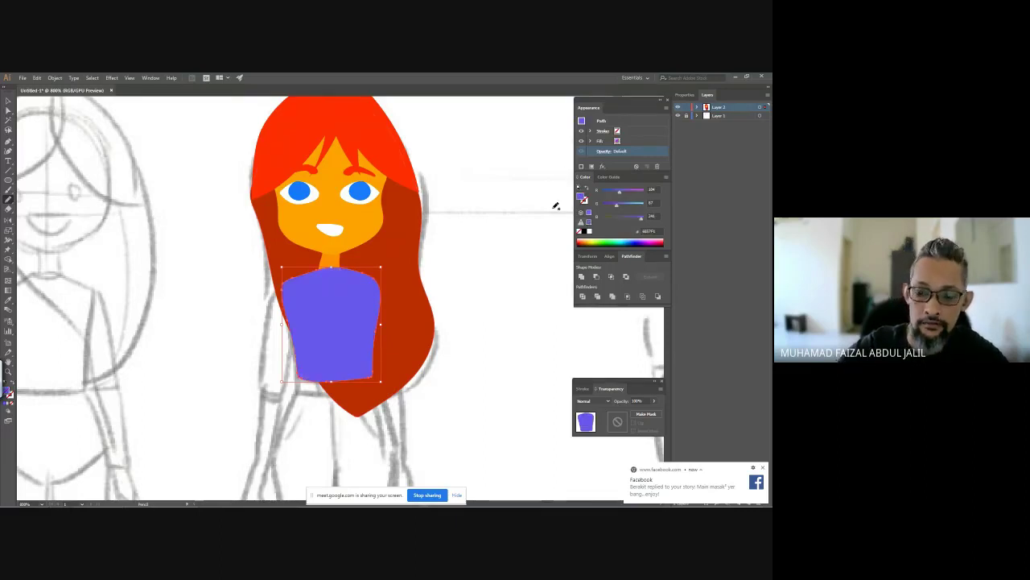
Step: Arrange the purple torso in the stacking order behind the neck and in front of the dark red back hair
key("v")
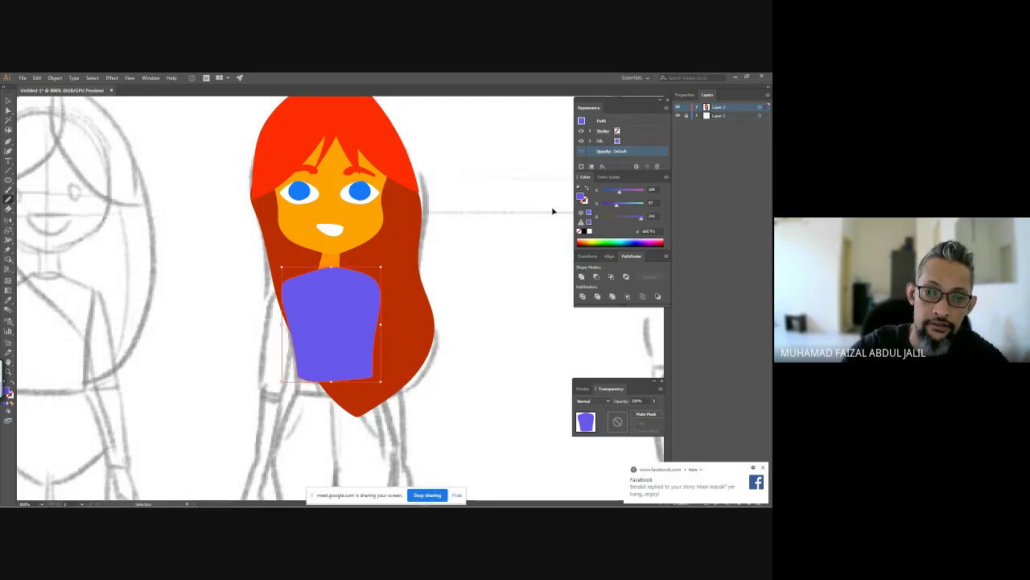
key("ctrl+bracketleft")
key("ctrl+bracketleft")
key("ctrl+bracketright")
key("ctrl+bracketright")
key("ctrl+bracketleft")
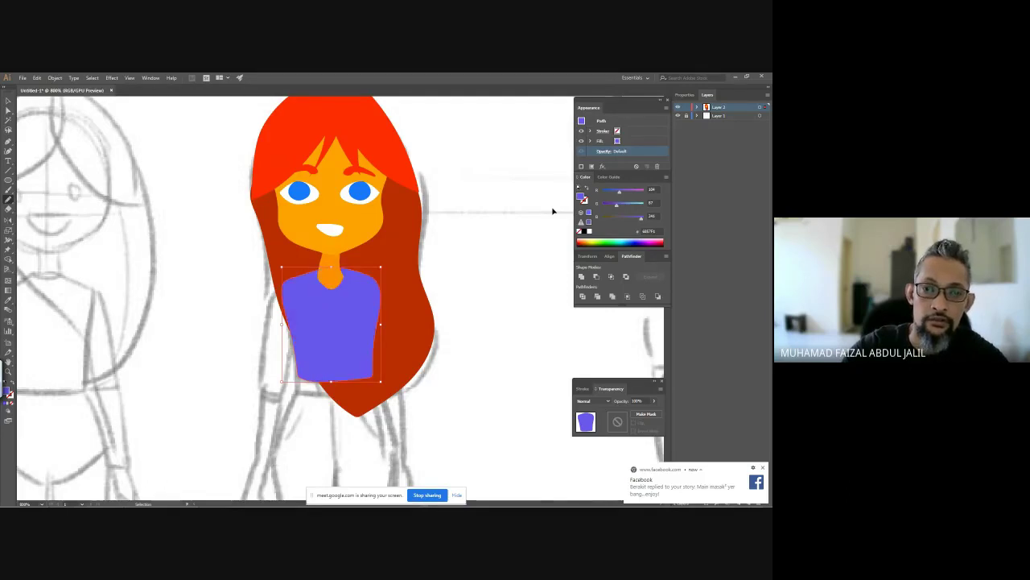
Step: Trace the sleeve along the upper arm on the figure's left side with the Pencil tool, fill it purple without a stroke, and deselect it
left_click(452, 281)
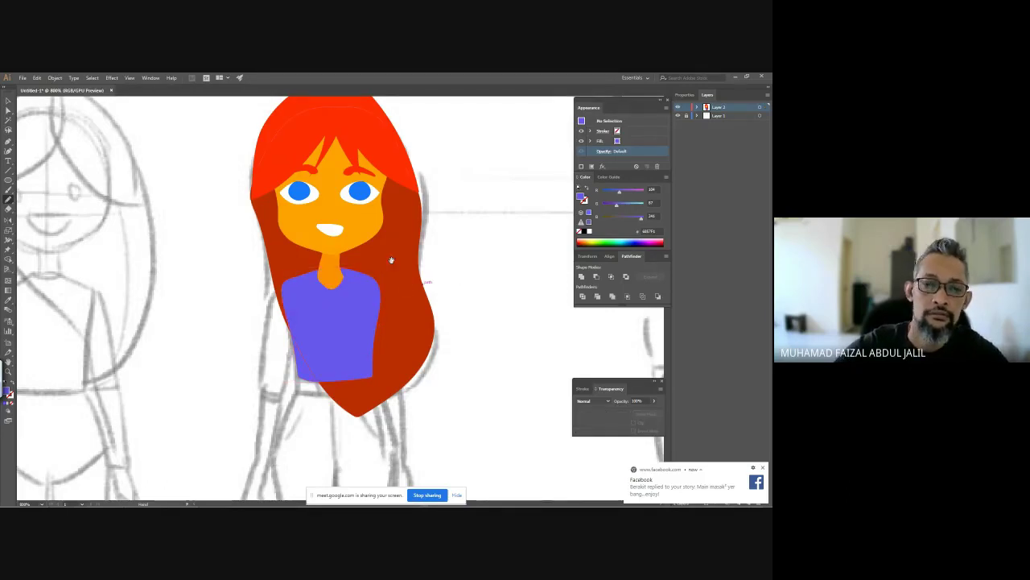
left_click_drag(391, 260, 429, 207)
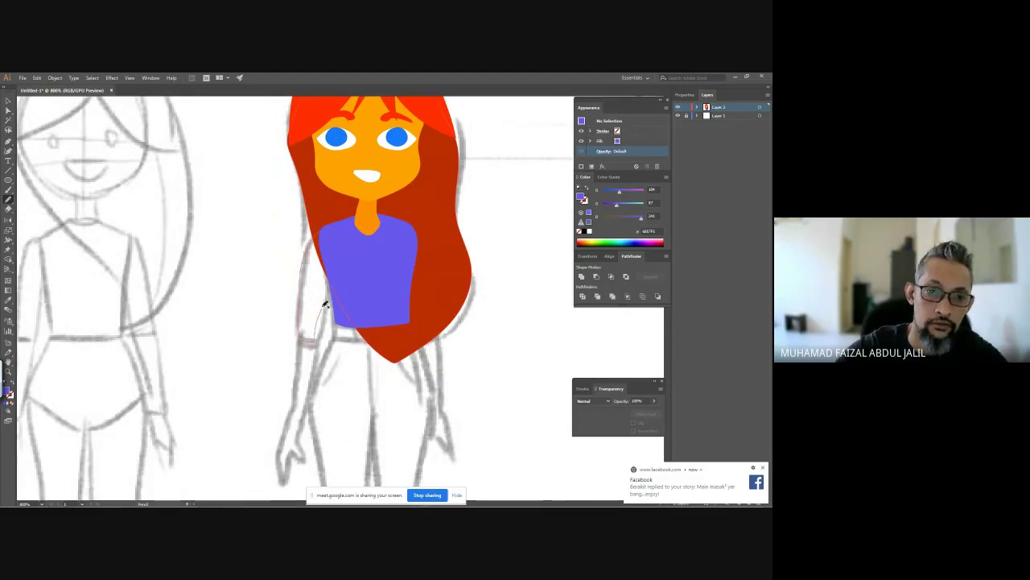
left_click_drag(333, 250, 326, 232)
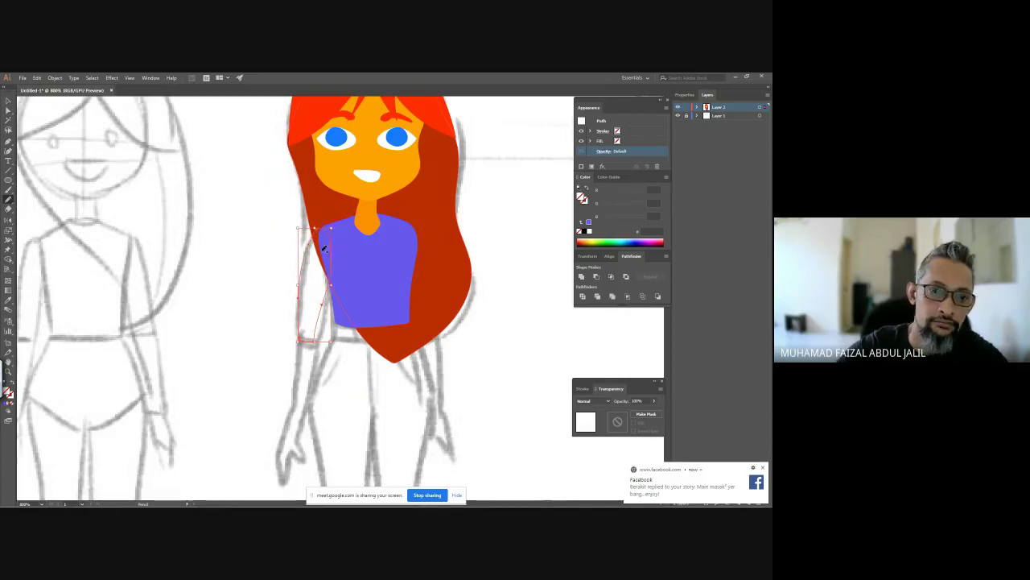
left_click(589, 221)
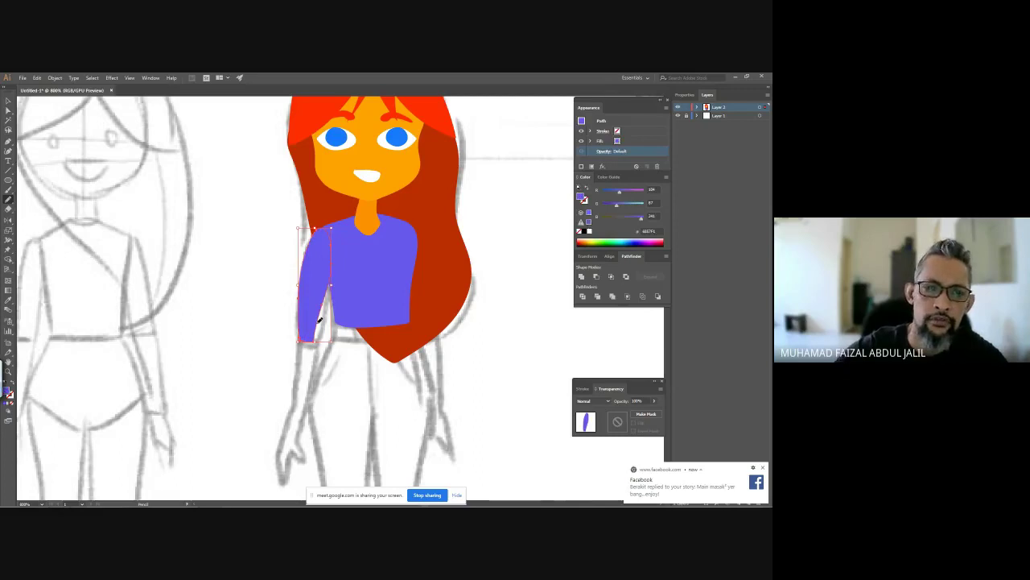
key("ctrl+shift+a")
Step: Trace the forearm and hand below the purple sleeve, filled with the face's orange and no stroke, and arrange it behind the sleeve
left_click(368, 217, "ctrl")
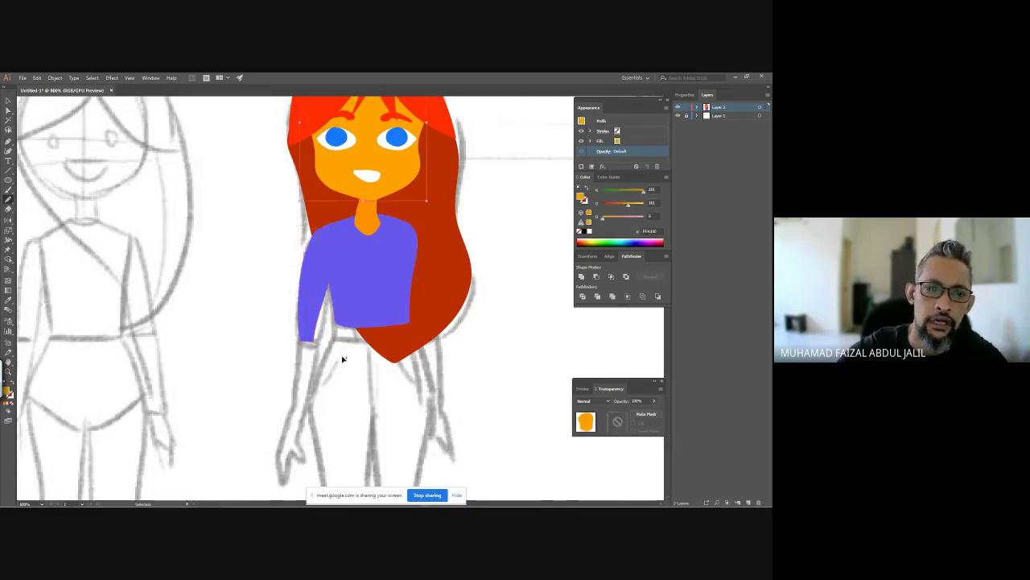
key("ctrl+shift+a")
mouse_move(345, 360)
left_mouse_down()
mouse_move(344, 241)
mouse_move(308, 281)
mouse_move(304, 370)
mouse_move(320, 343)
mouse_move(327, 223)
left_mouse_up()
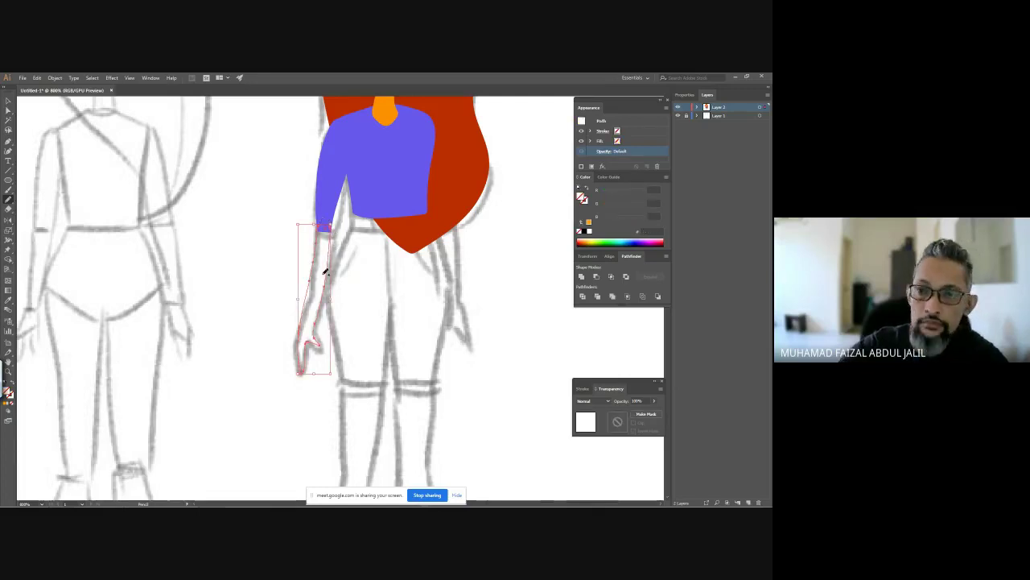
left_click(590, 222)
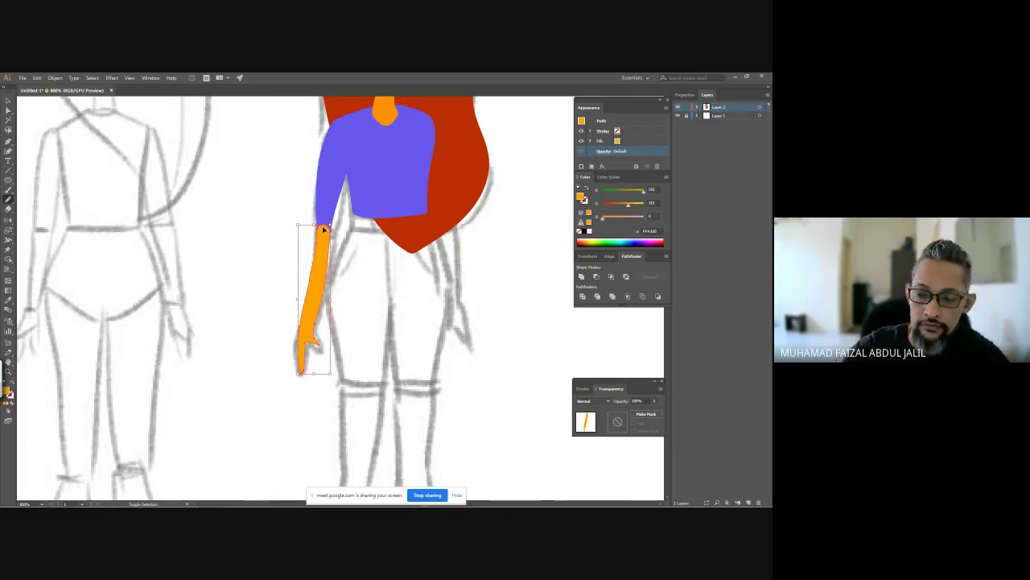
key("shift+Down")
key("ctrl+z")
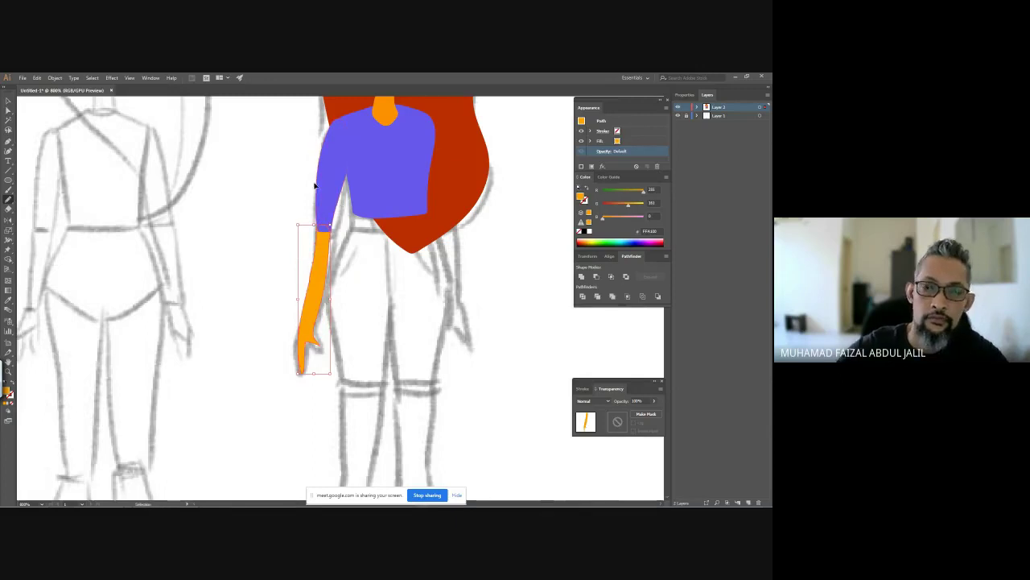
Step: Duplicate the sleeve and forearm, reflect the copy across the vertical axis, and fit it to the opposite shoulder
left_click_drag(276, 213, 342, 266)
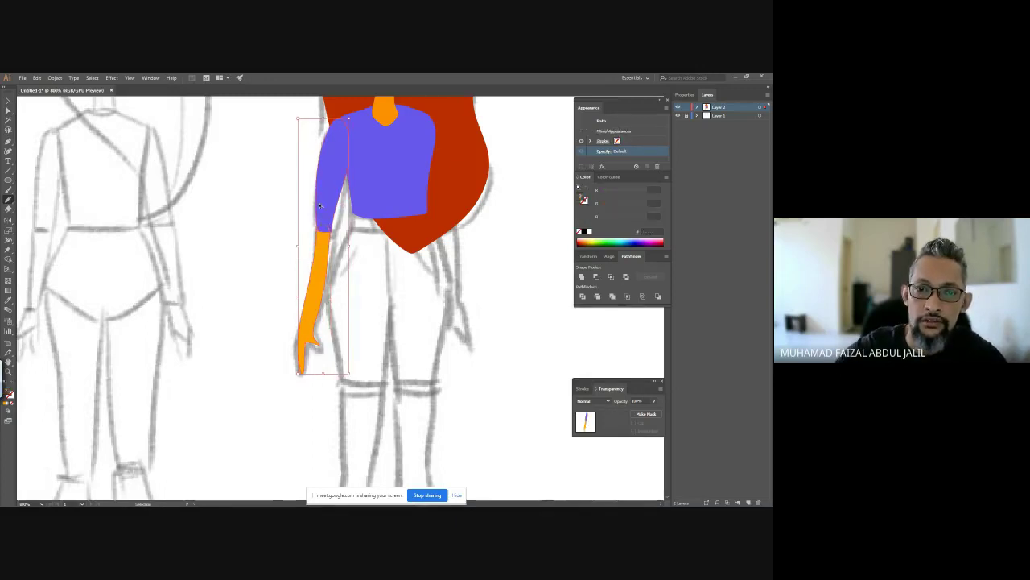
left_click_drag(324, 217, 439, 217)
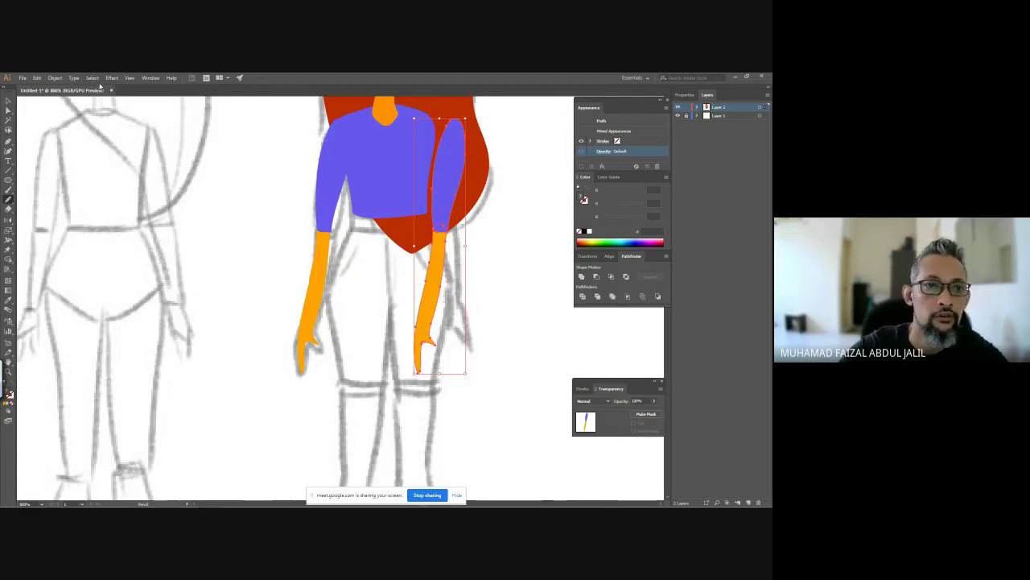
double_click(9, 219)
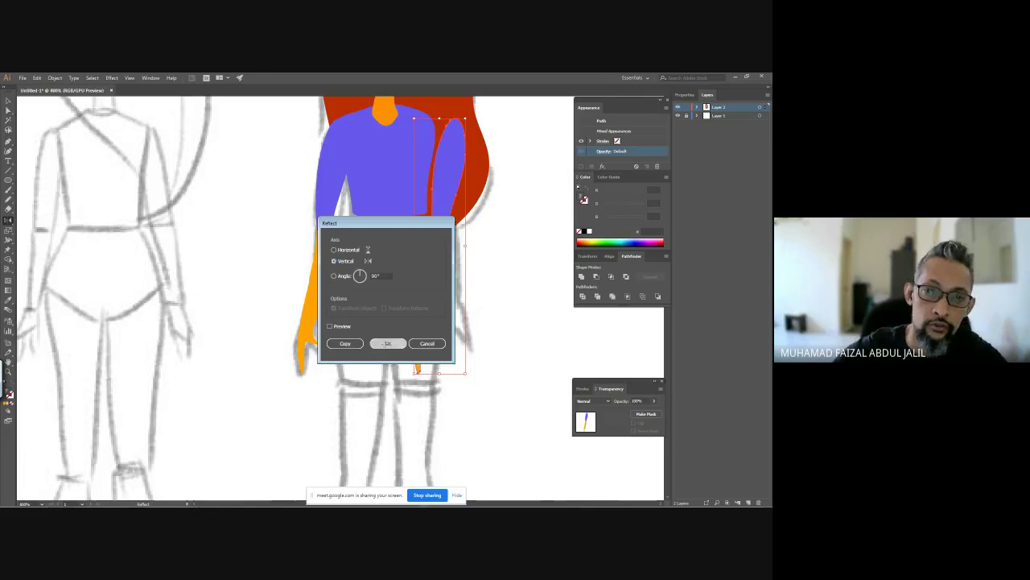
left_click(387, 343)
left_click_drag(431, 158, 437, 147)
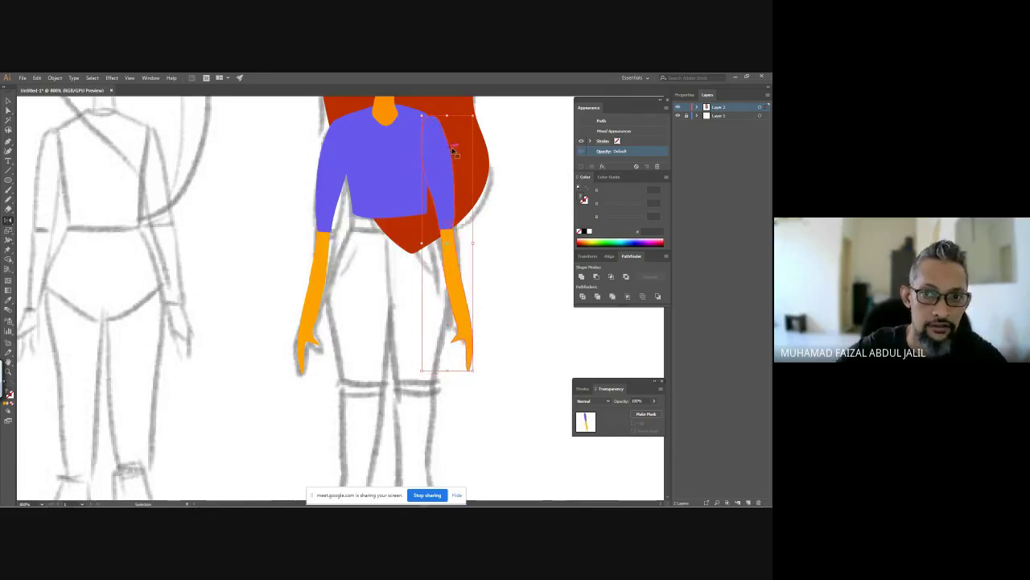
left_click(520, 133)
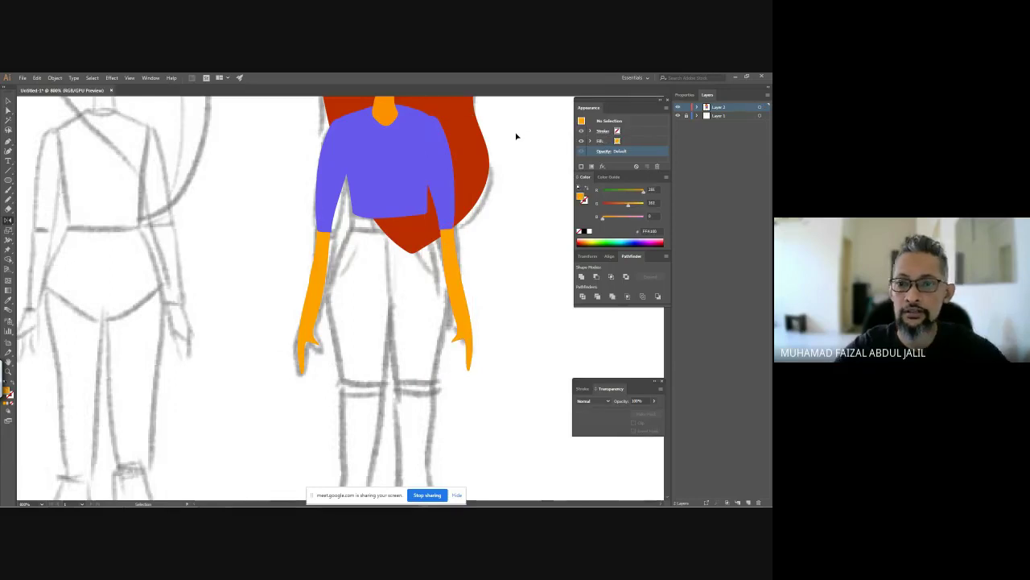
Step: Draw an orange circle without a stroke beside the front-view girl and move it over the side-view sketch's face
key("ctrl+minus")
key("ctrl+minus")
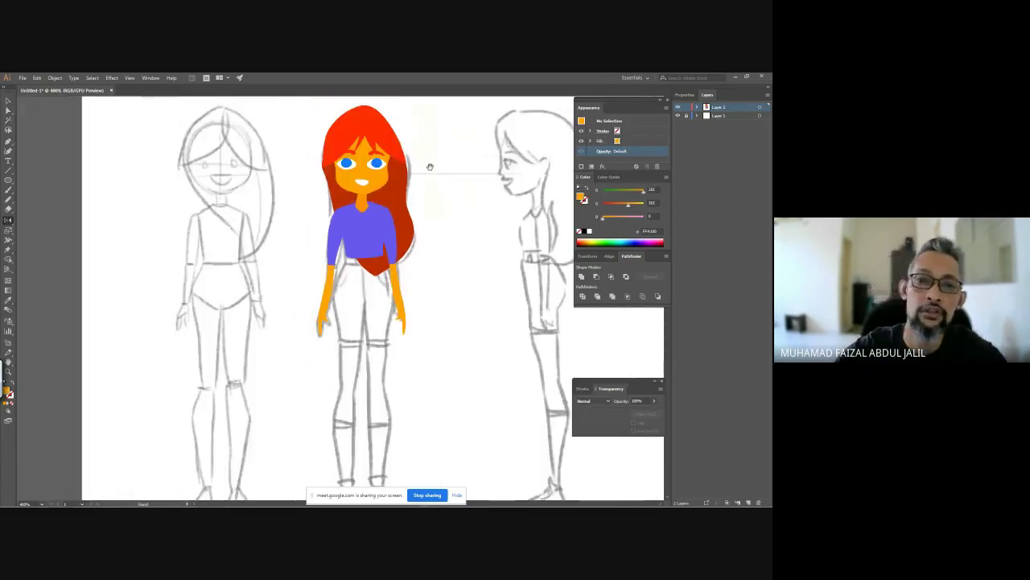
mouse_move(430, 167)
left_mouse_down()
mouse_move(409, 195)
mouse_move(338, 173)
left_mouse_up()
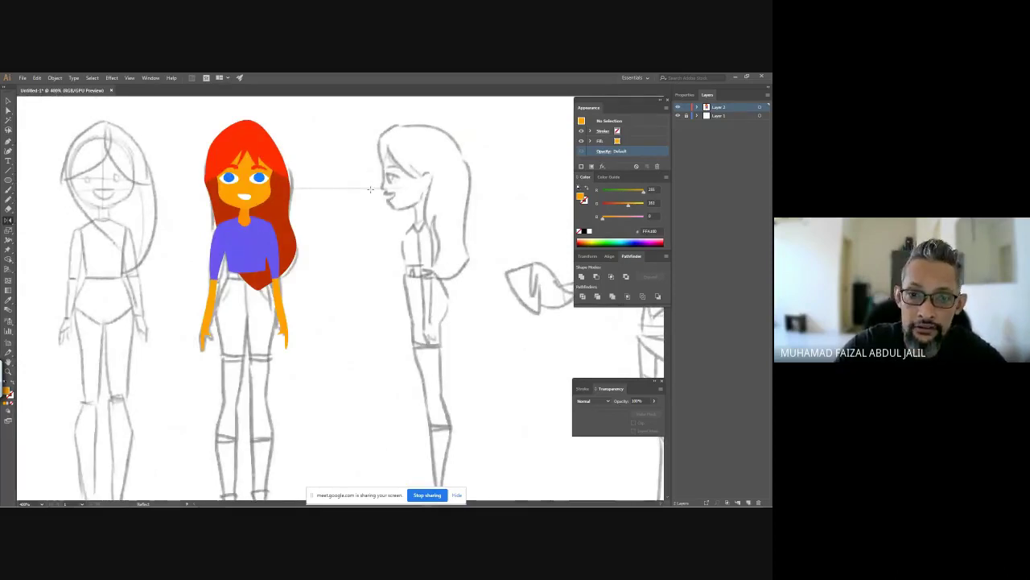
left_click(9, 180)
mouse_move(352, 137)
left_mouse_down()
mouse_move(403, 187)
mouse_move(462, 217)
left_mouse_up()
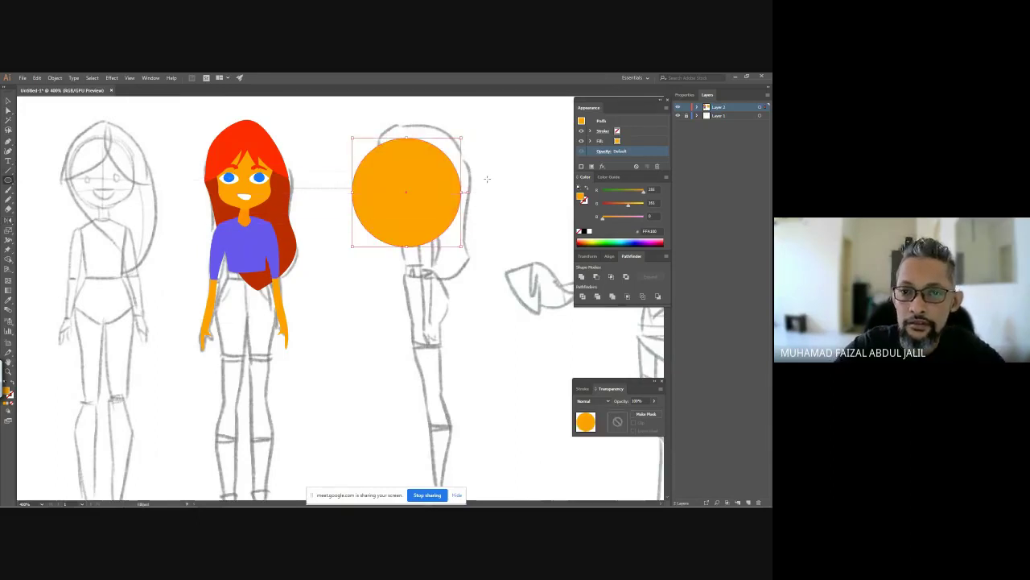
key("v")
left_click_drag(433, 191, 401, 198)
key("l")
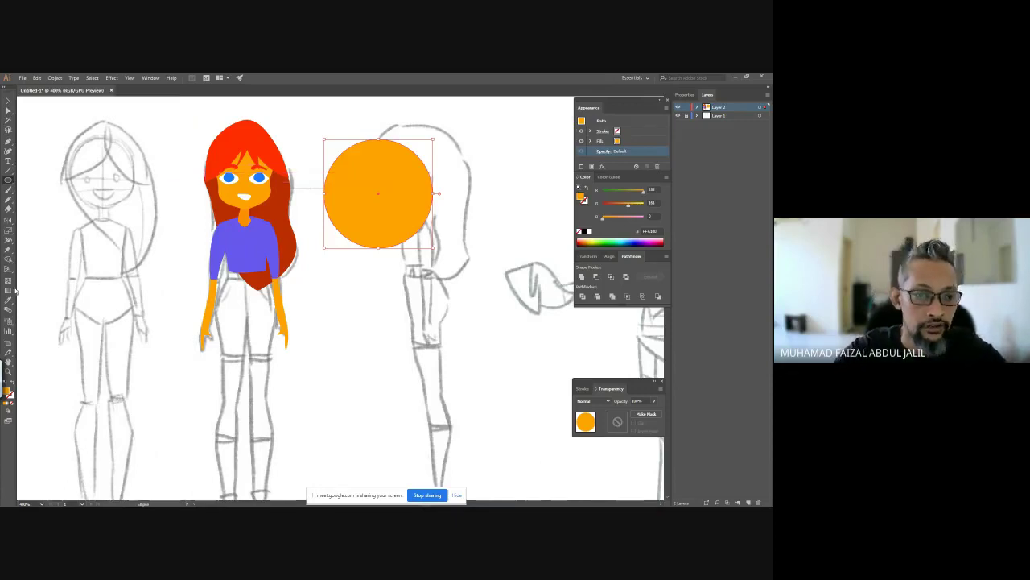
Step: Fill the orange circle with a white-to-black linear gradient
left_click(8, 289)
left_click_drag(354, 178, 437, 214)
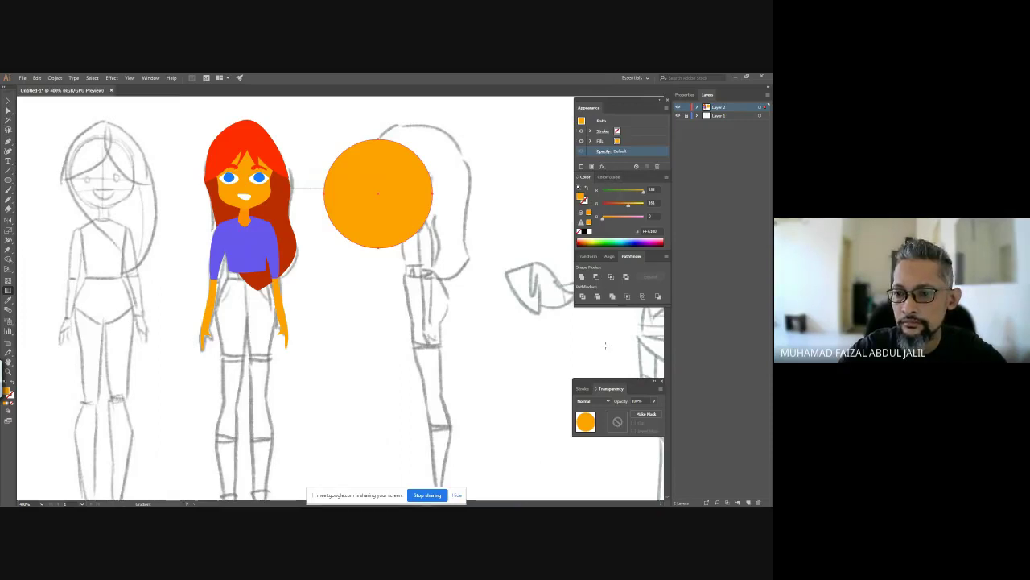
left_click(156, 80)
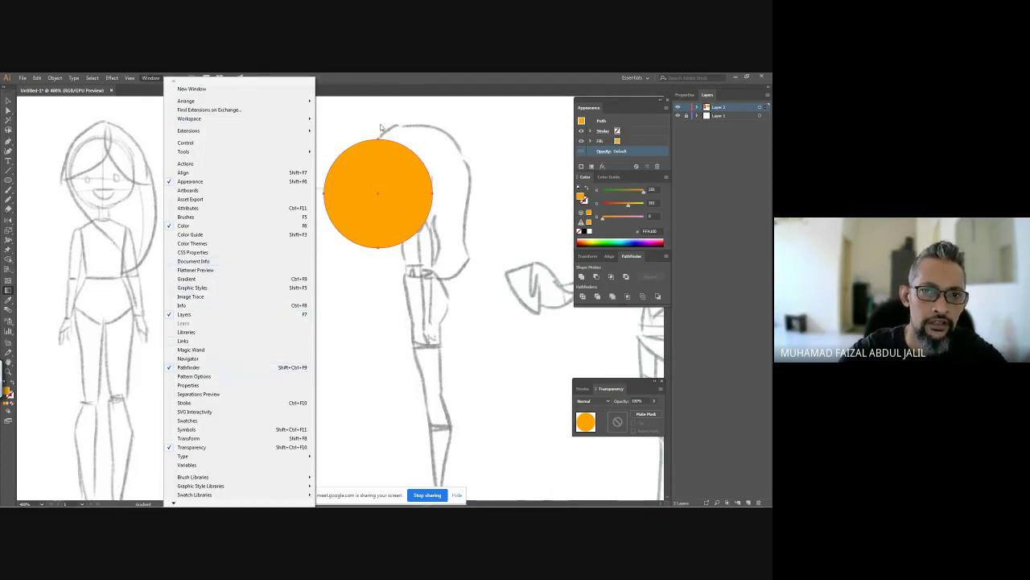
key("Escape")
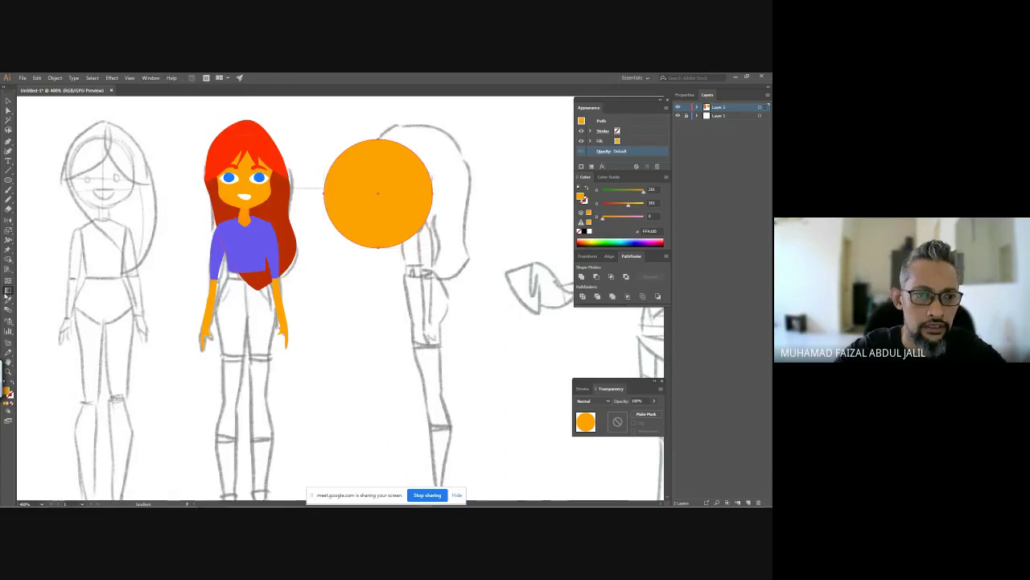
double_click(8, 291)
left_click(294, 330)
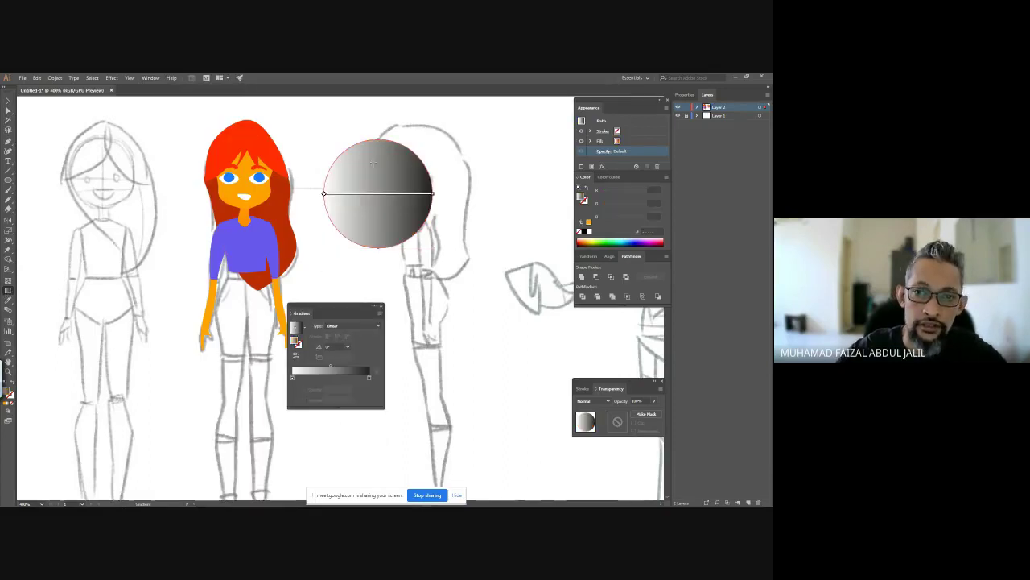
Step: Redirect the circle's linear gradient diagonally, trying several angles and lengths
left_click_drag(357, 171, 454, 280)
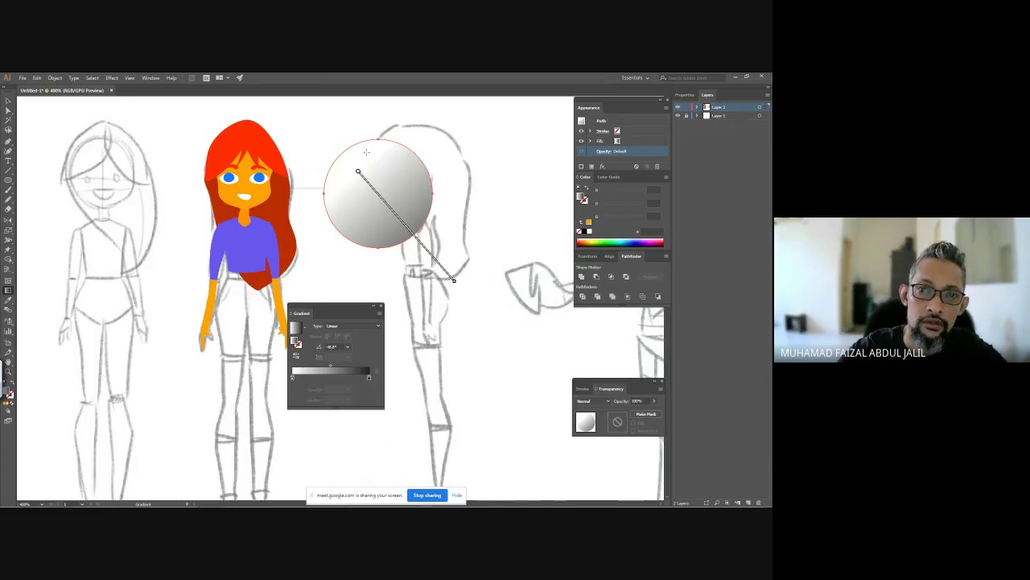
left_click_drag(333, 207, 375, 151)
mouse_move(333, 230)
left_mouse_down()
mouse_move(402, 172)
mouse_move(386, 162)
mouse_move(397, 171)
mouse_move(304, 244)
left_mouse_up()
Step: Change the circle's gradient to Radial and redraw it from an upper-right highlight to a dark lower-left edge, then deselect the circle
left_click(348, 326)
left_click(358, 345)
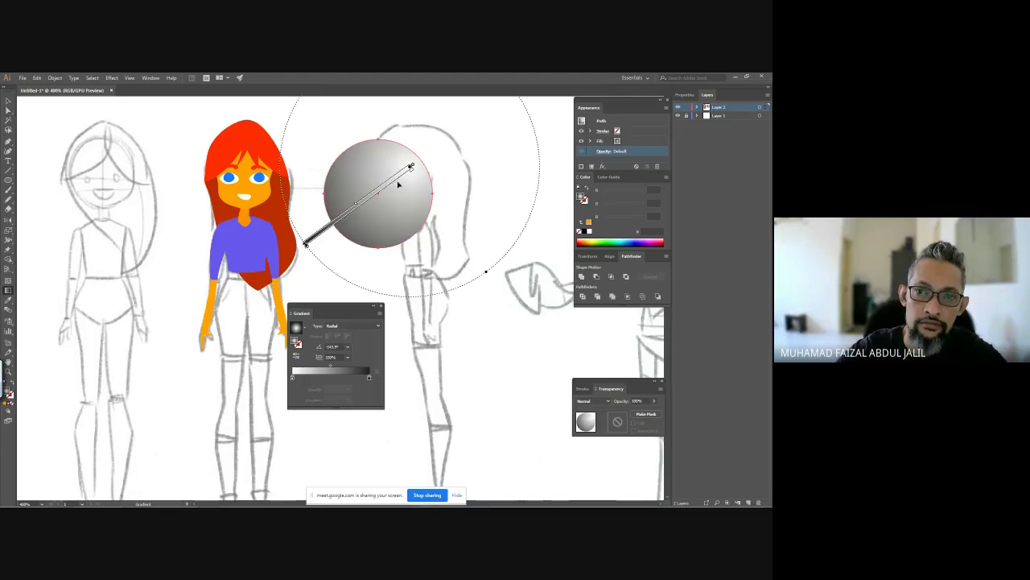
mouse_move(398, 184)
left_mouse_down()
mouse_move(361, 200)
mouse_move(400, 170)
mouse_move(330, 229)
left_mouse_up()
left_click(426, 157)
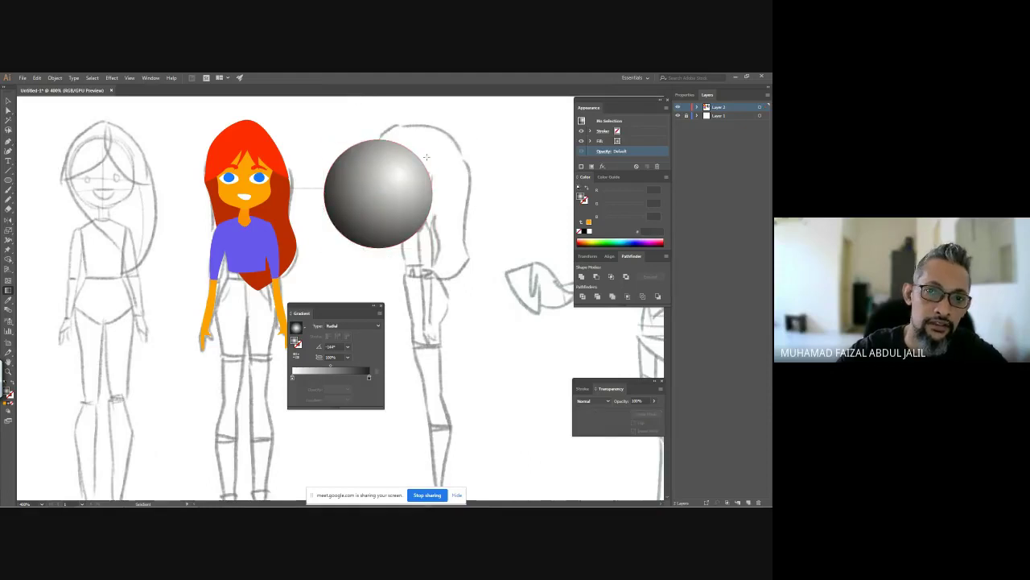
Step: Duplicate the whole coloured front-view girl onto the neighbouring sketch figure on her left and deselect the copy
key("v")
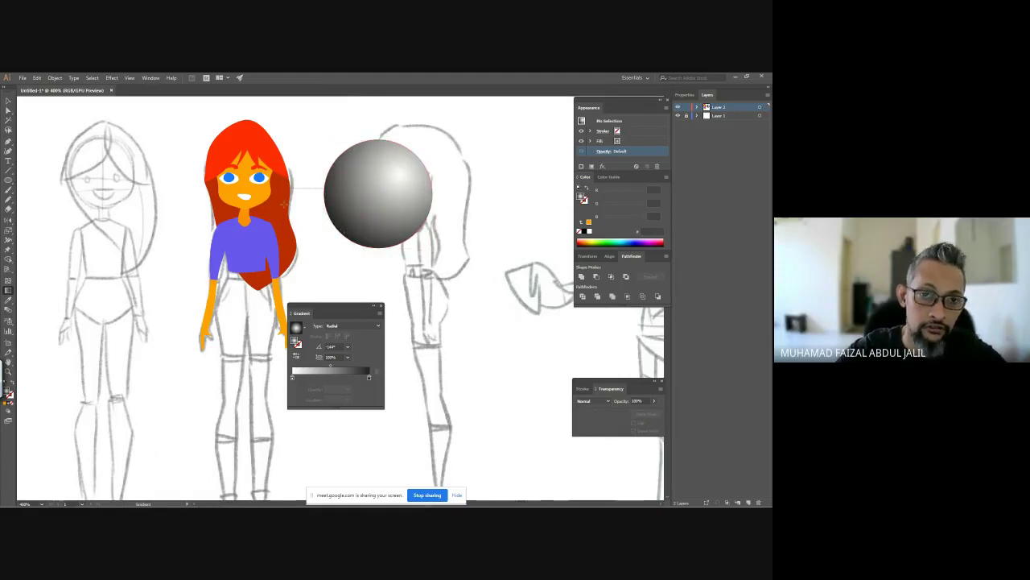
left_click(384, 306)
left_click(293, 161)
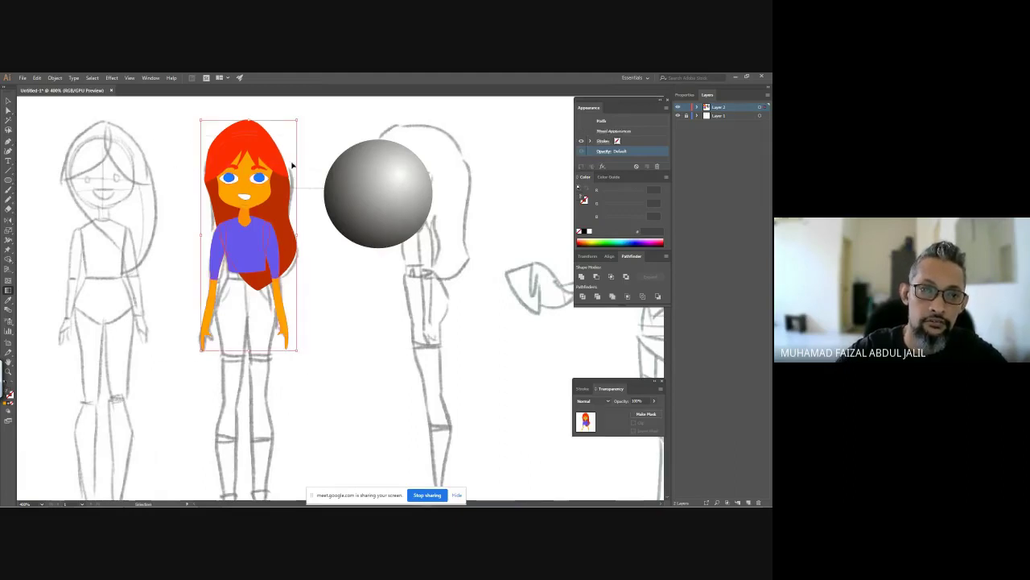
mouse_move(293, 161)
left_mouse_down()
mouse_move(126, 149)
mouse_move(210, 159)
left_mouse_up()
key("ctrl+shift+a")
Step: Apply the sphere's radial gradient to the duplicated girl's red fringe with the Eyedropper, then return the fringe to its solid red fill
left_click(211, 158)
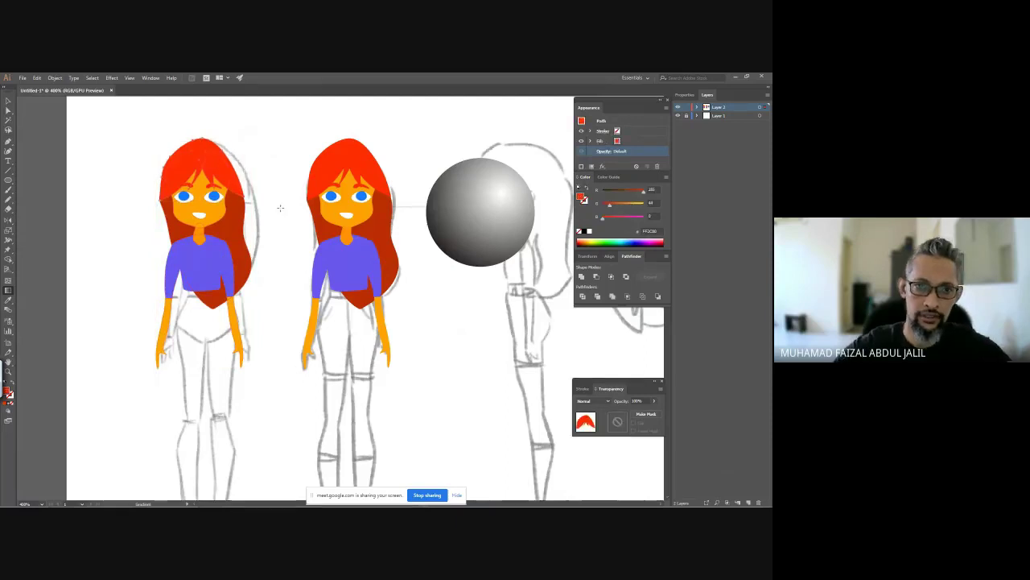
key("i")
left_click(496, 172)
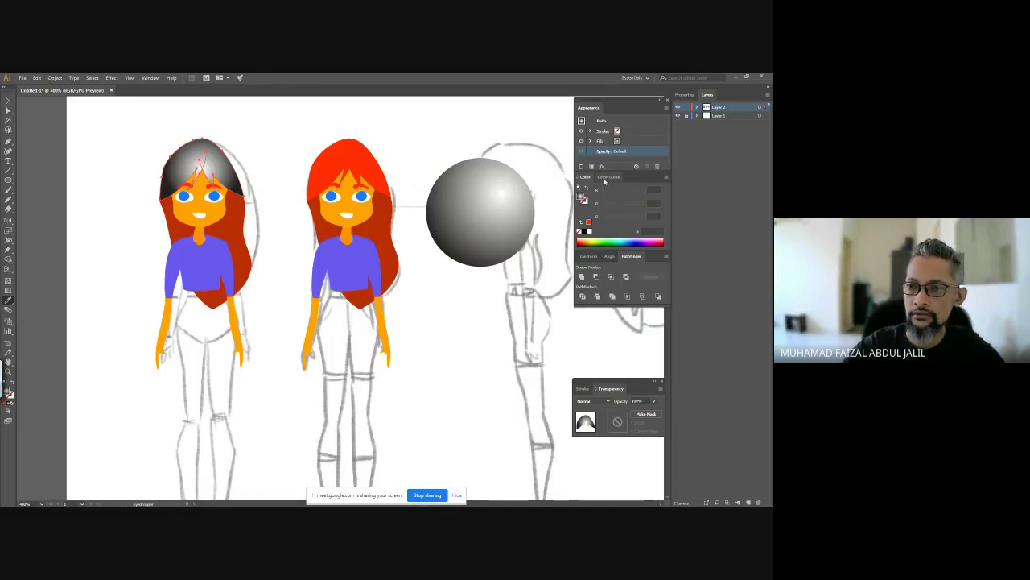
left_click(586, 186)
left_click(586, 187)
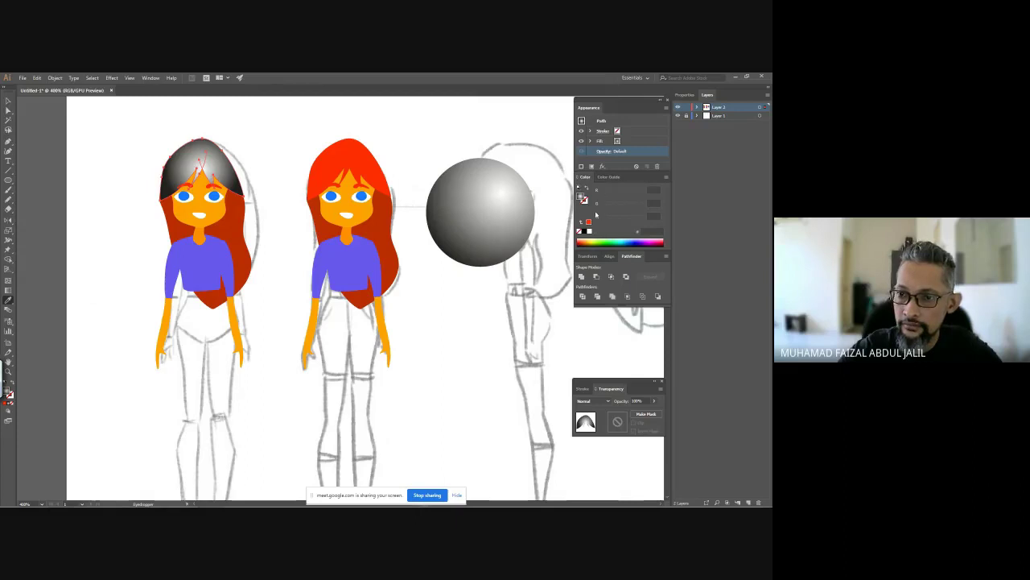
left_click(584, 212)
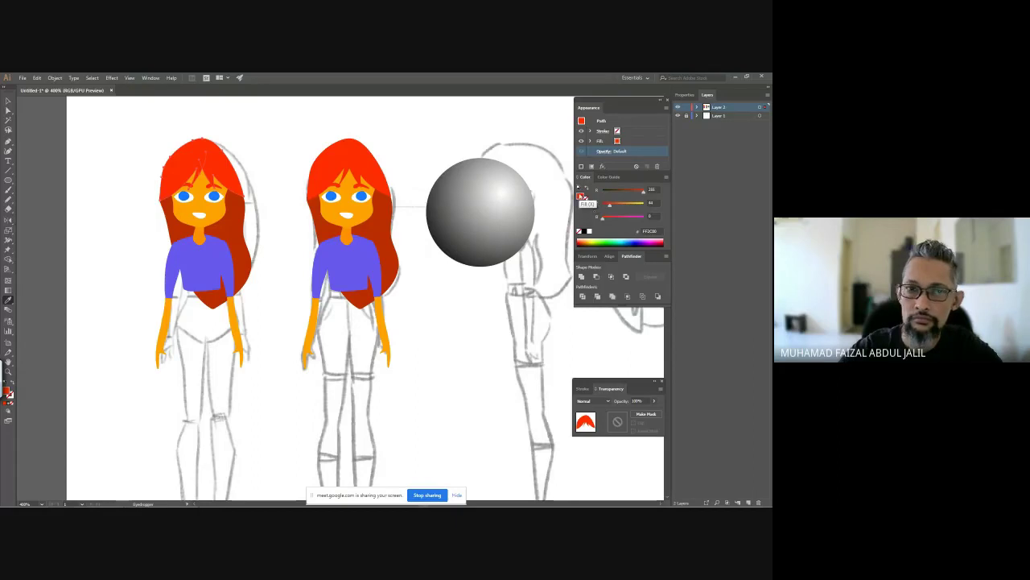
Step: Group the duplicated girl's fringe and fill it with the gradient sampled from the sphere
key("ctrl+g")
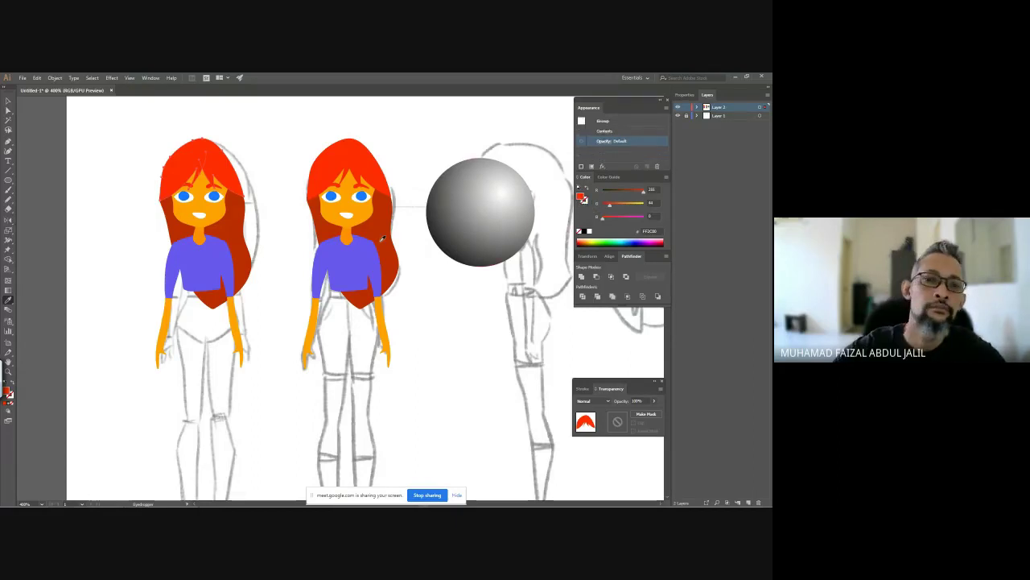
left_click(455, 197)
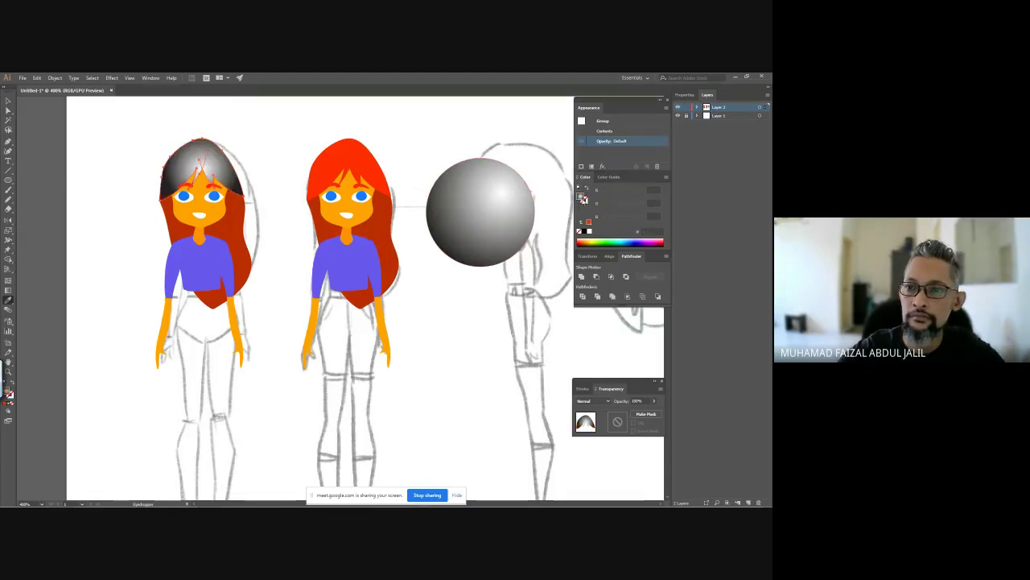
Step: Replace the duplicated fringe's gradient with the solid red fill F21414
double_click(582, 199)
left_click_drag(454, 222, 519, 169)
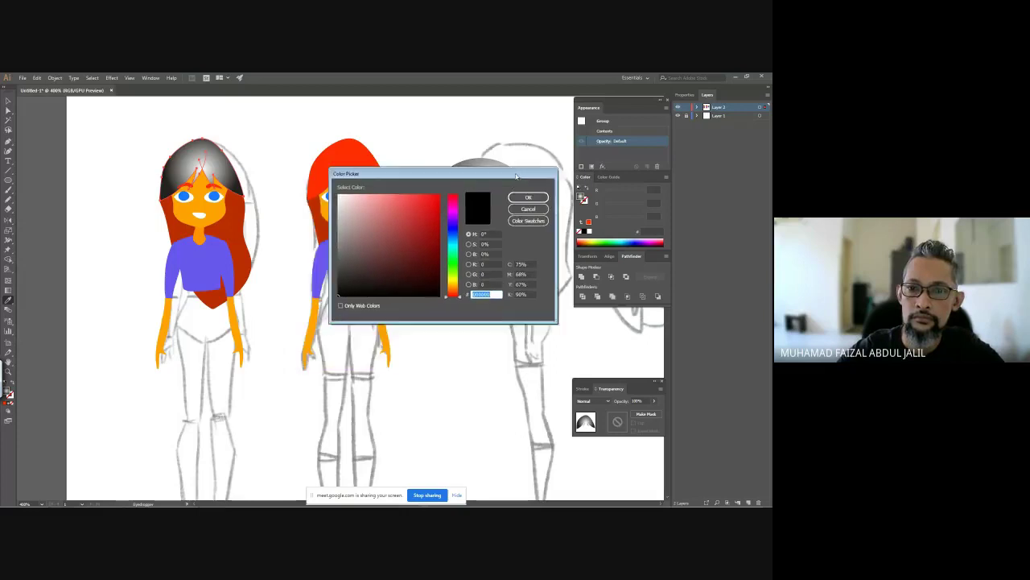
left_click_drag(438, 203, 436, 192)
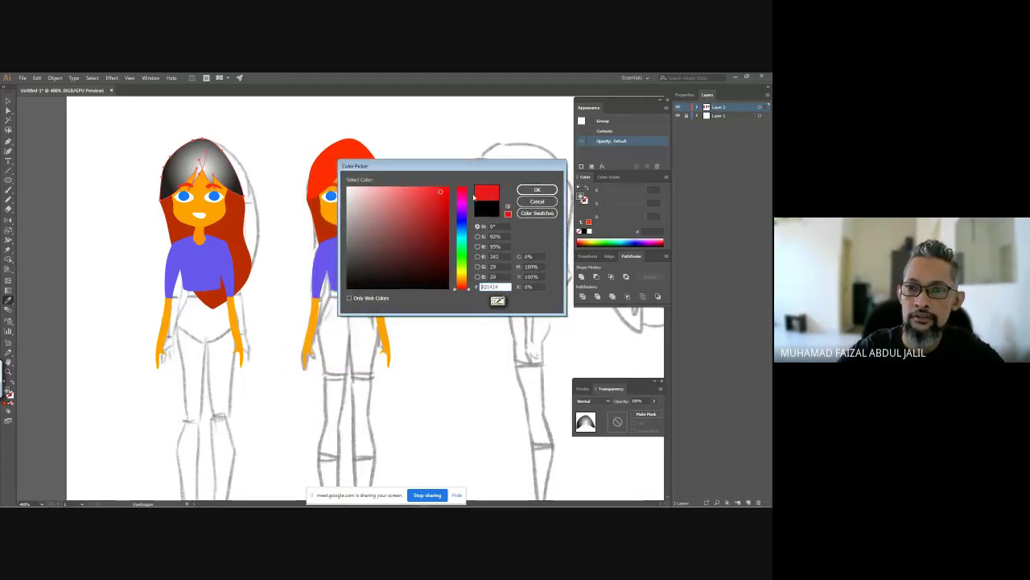
left_click(537, 189)
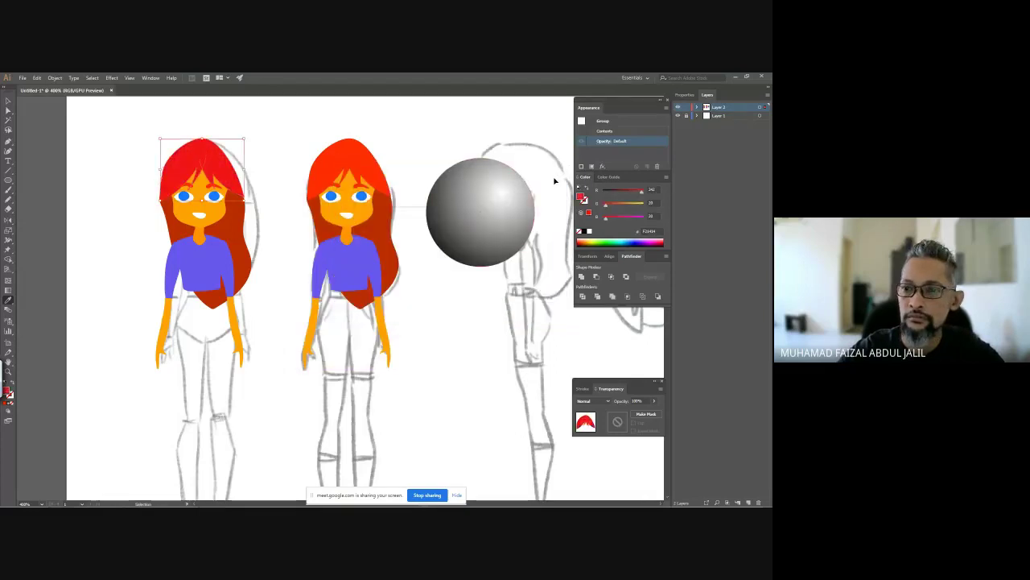
Step: Fill the duplicated girl's fringe with the sphere's radial gradient and display the gradient settings beneath the sphere
key("i")
left_click(555, 180)
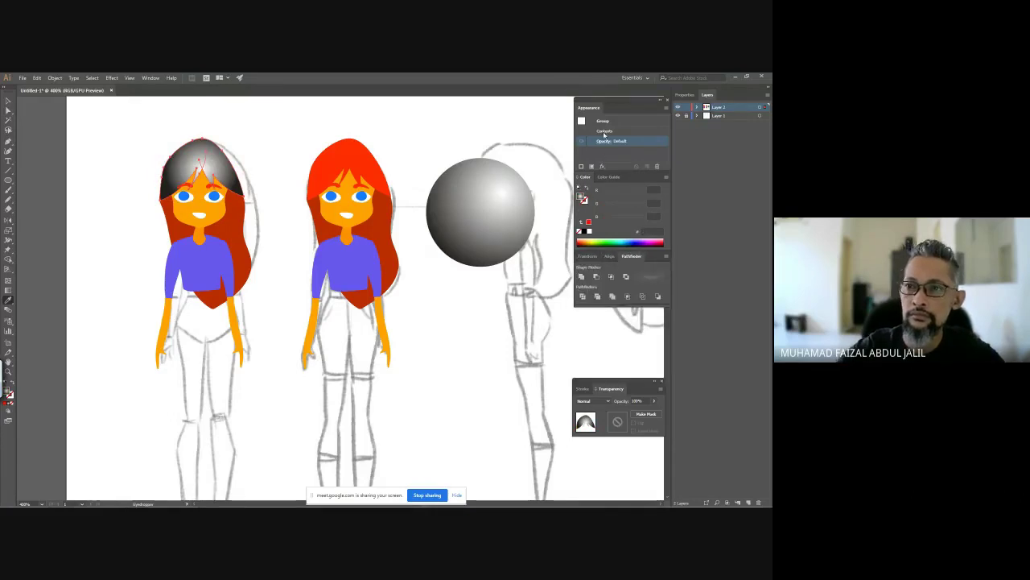
double_click(9, 291)
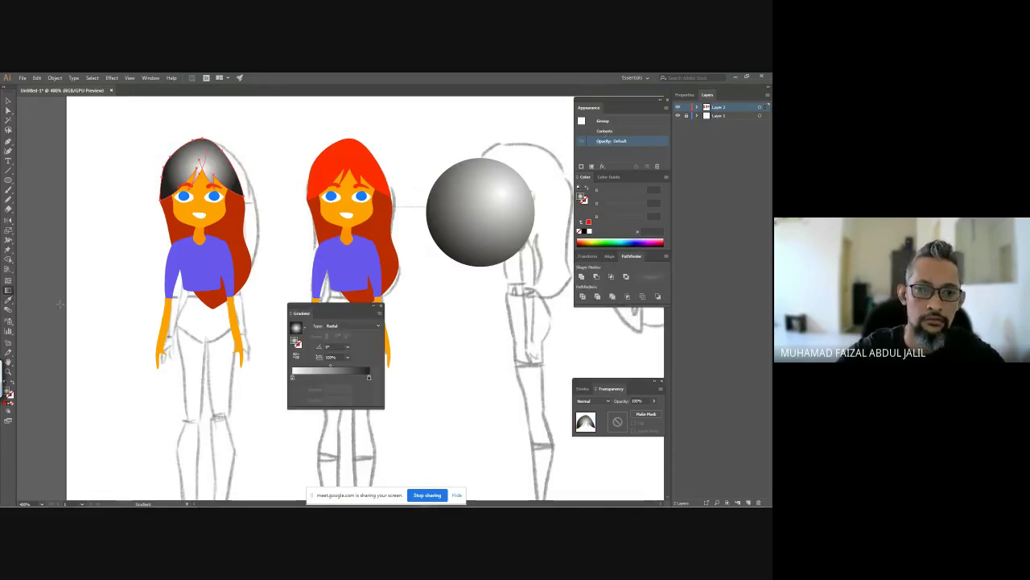
left_click_drag(326, 308, 516, 263)
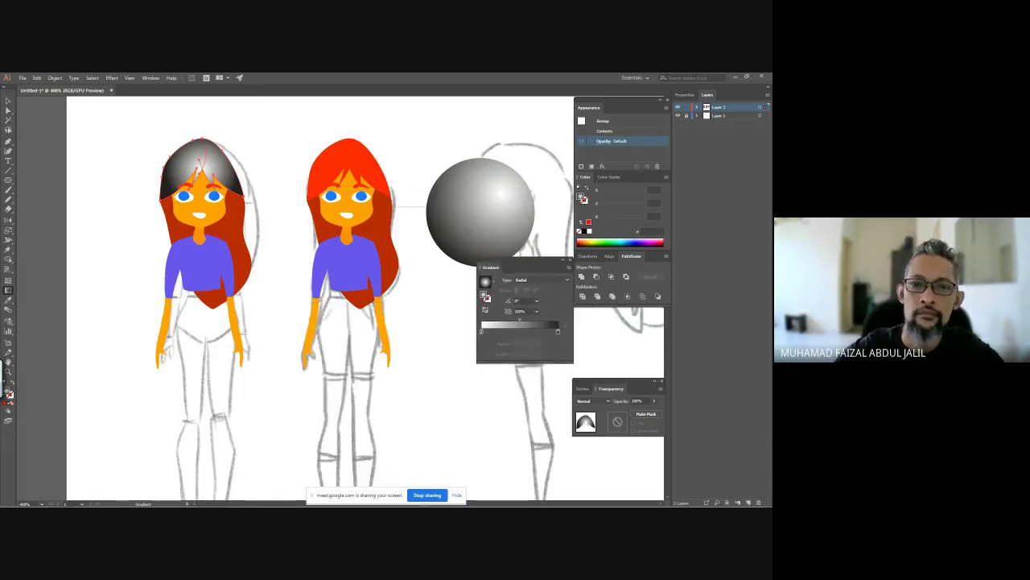
Step: Sample the original fringe's red and make it the centre colour of the duplicated fringe's radial gradient, with white as the outer colour
key("i")
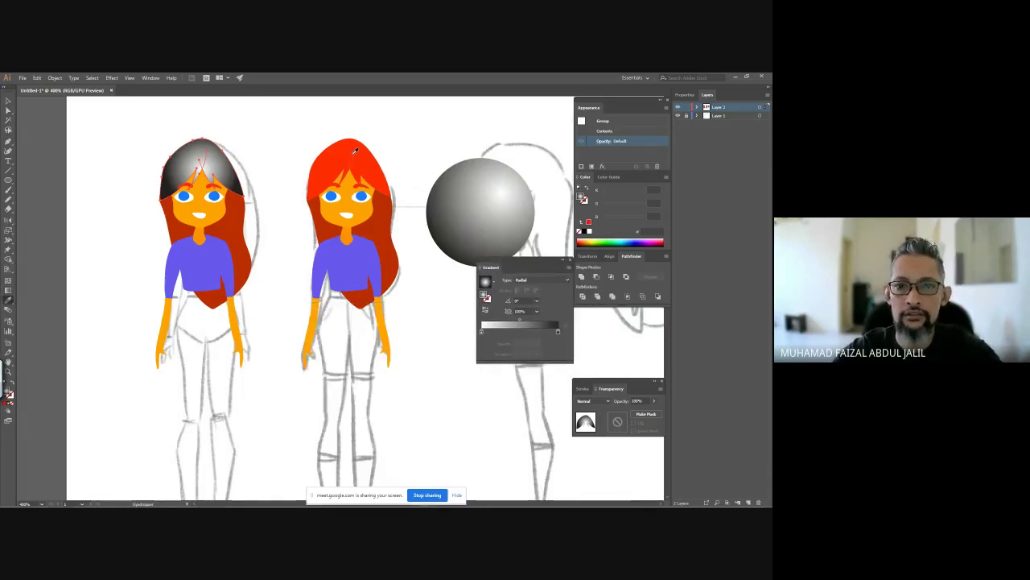
left_click(359, 157)
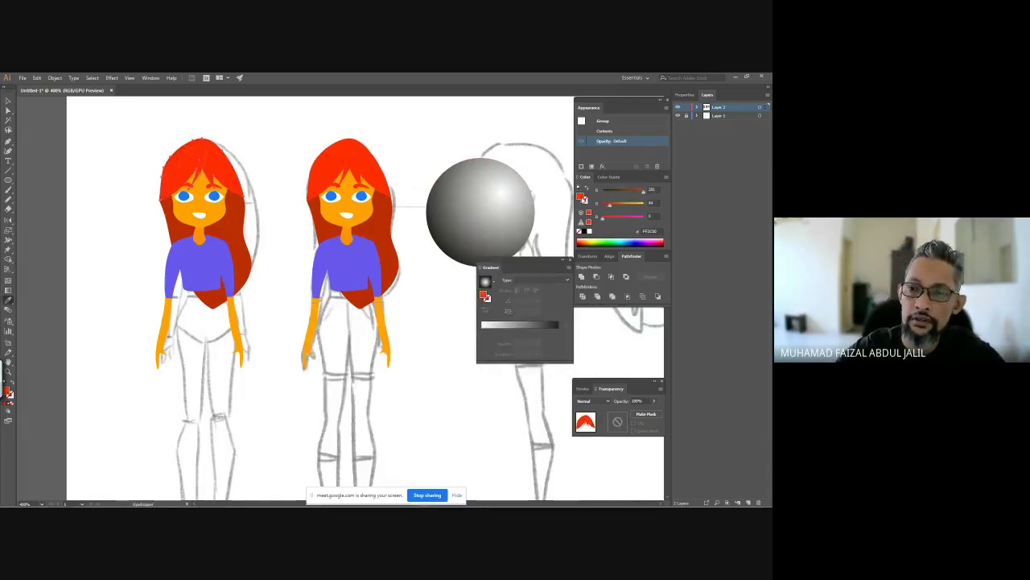
left_click(559, 325)
left_click_drag(557, 331, 564, 337)
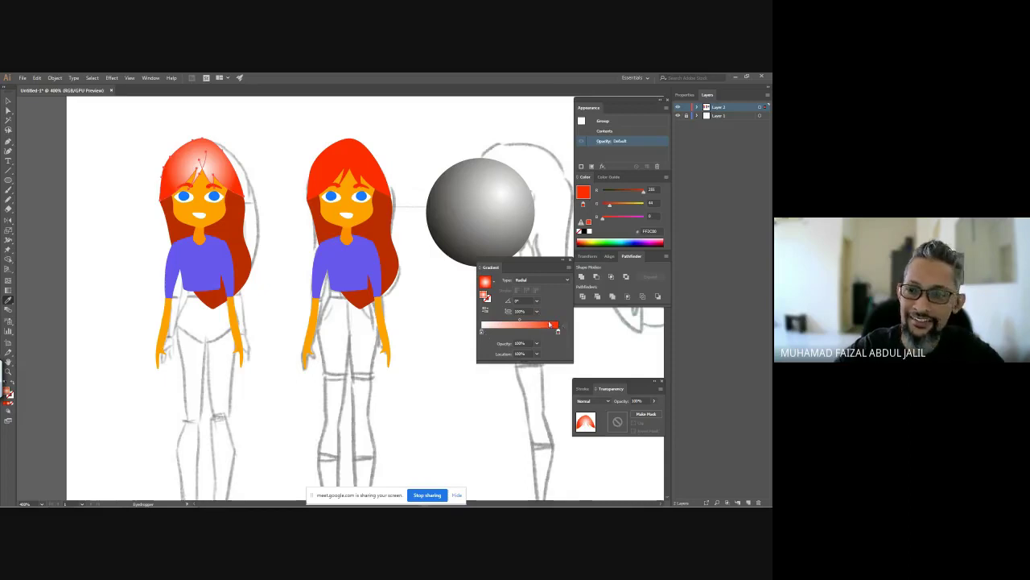
mouse_move(559, 332)
left_mouse_down()
mouse_move(499, 340)
mouse_move(561, 332)
left_mouse_up()
key("ctrl+z")
mouse_move(482, 332)
left_mouse_down()
mouse_move(558, 332)
mouse_move(471, 331)
left_mouse_up()
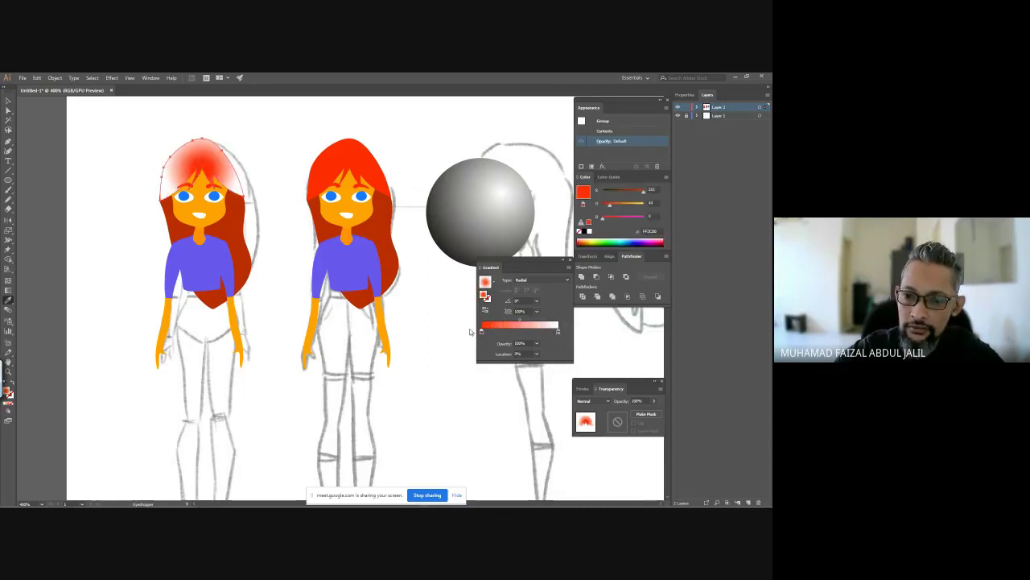
Step: Replace the white end stop of the duplicated fringe's gradient with the dark red sampled from the back hair
left_click(558, 330)
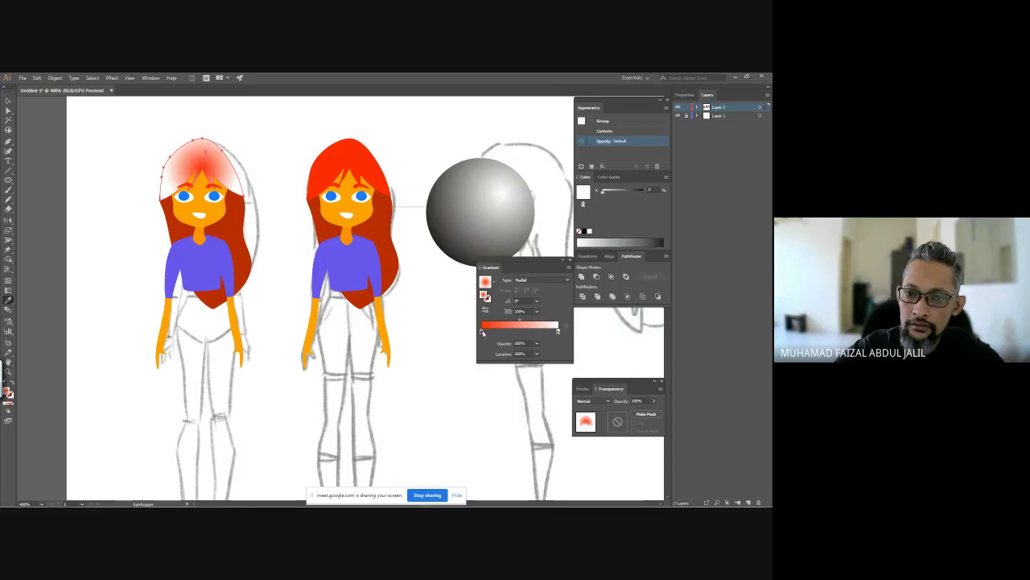
left_click(387, 212)
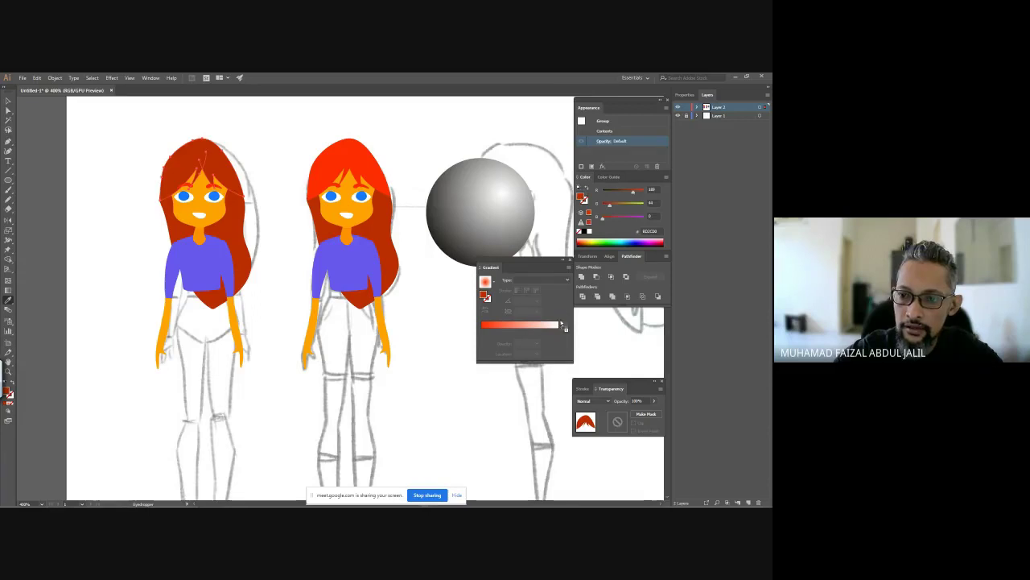
left_click(558, 326)
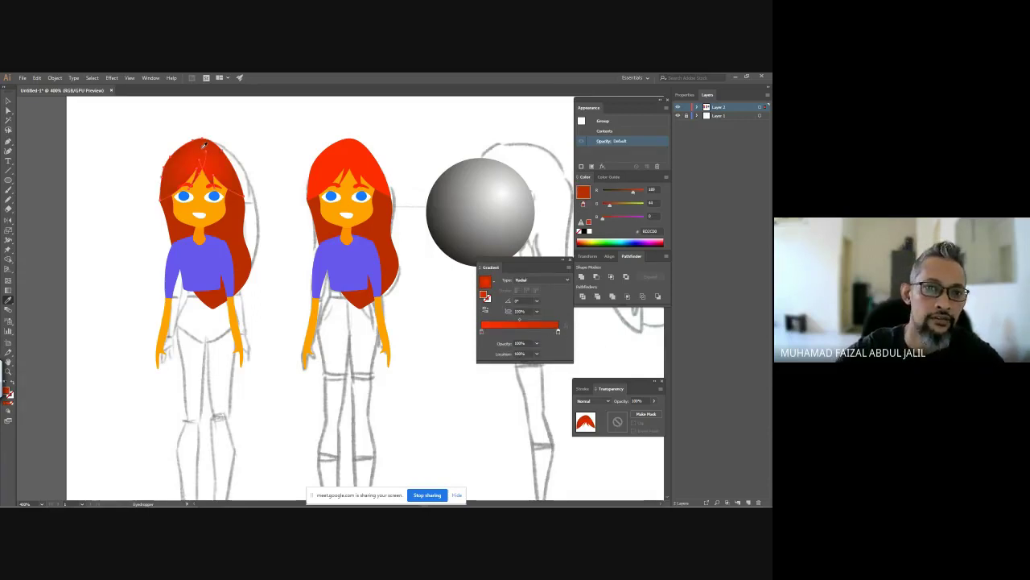
Step: Change the duplicated fringe's gradient to Linear, redraw it diagonally downward from the crown, and deselect the fringe
left_click_drag(230, 178, 214, 157)
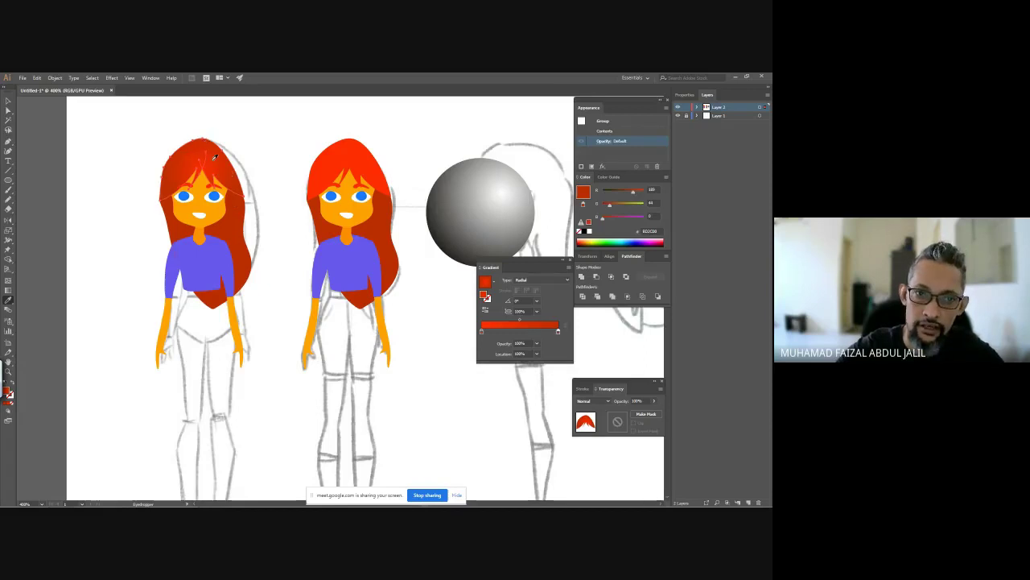
left_click(548, 279)
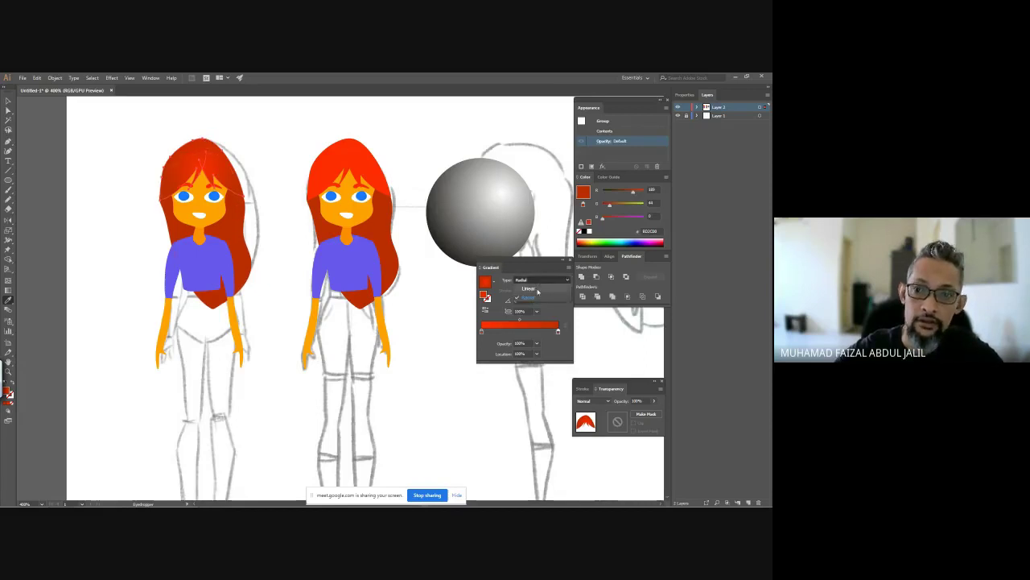
left_click(527, 299)
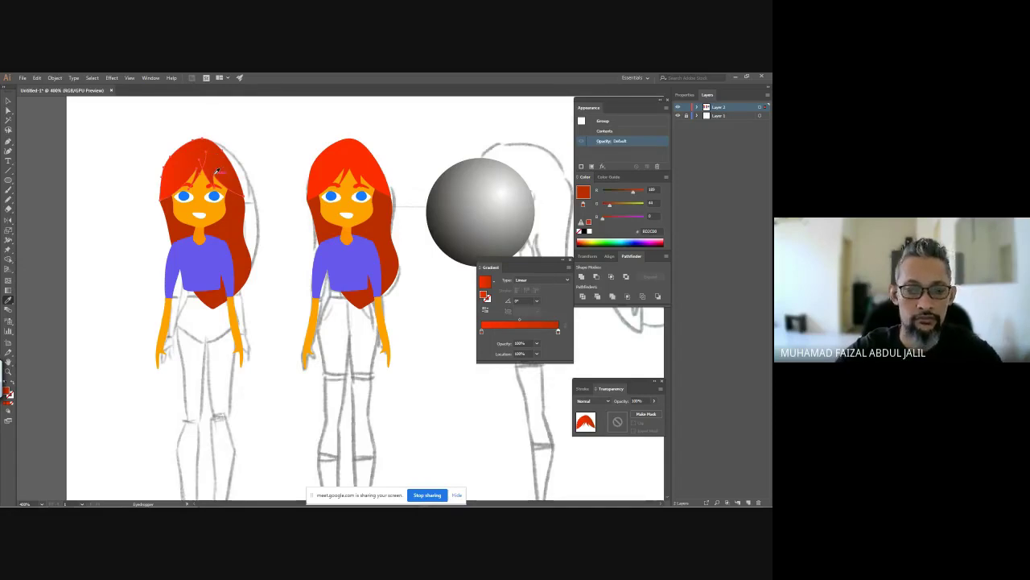
key("g")
left_click_drag(212, 145, 137, 224)
mouse_move(204, 149)
left_mouse_down()
mouse_move(190, 201)
mouse_move(203, 156)
left_mouse_up()
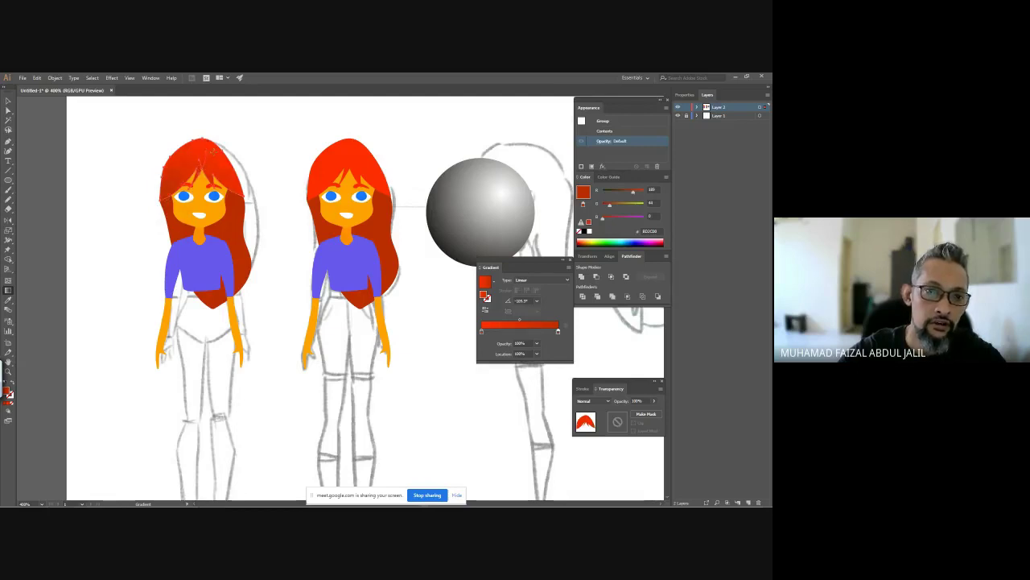
key("v")
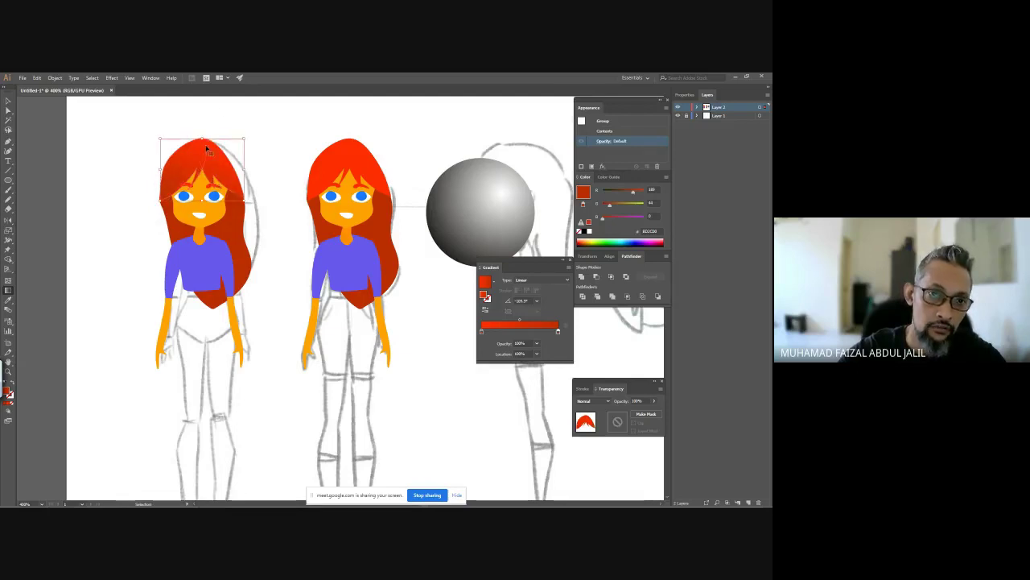
left_click(235, 152)
Step: Apply the fringe's red linear gradient to the duplicated girl's eyebrows with the Eyedropper and deselect them
key("g")
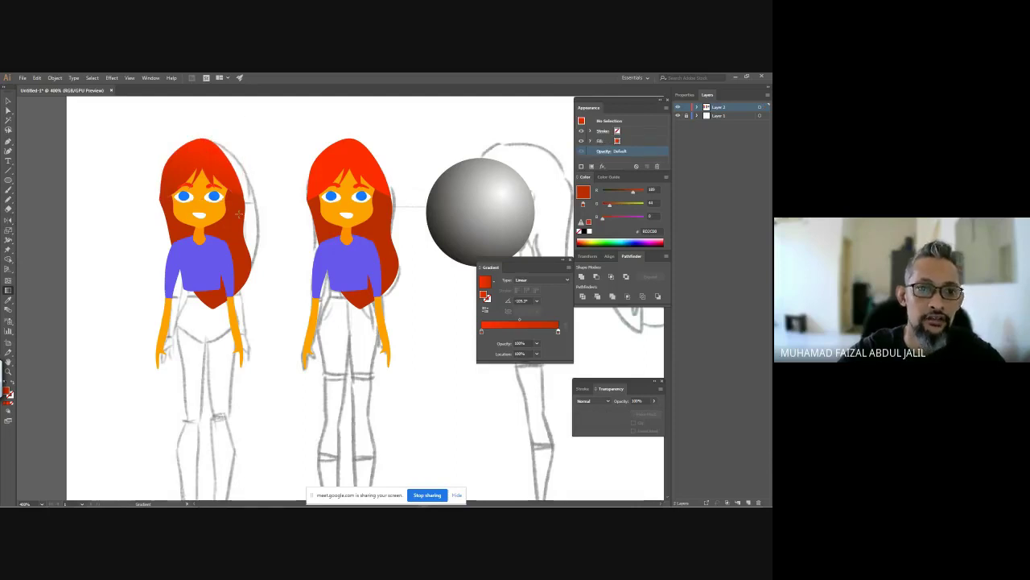
key("v")
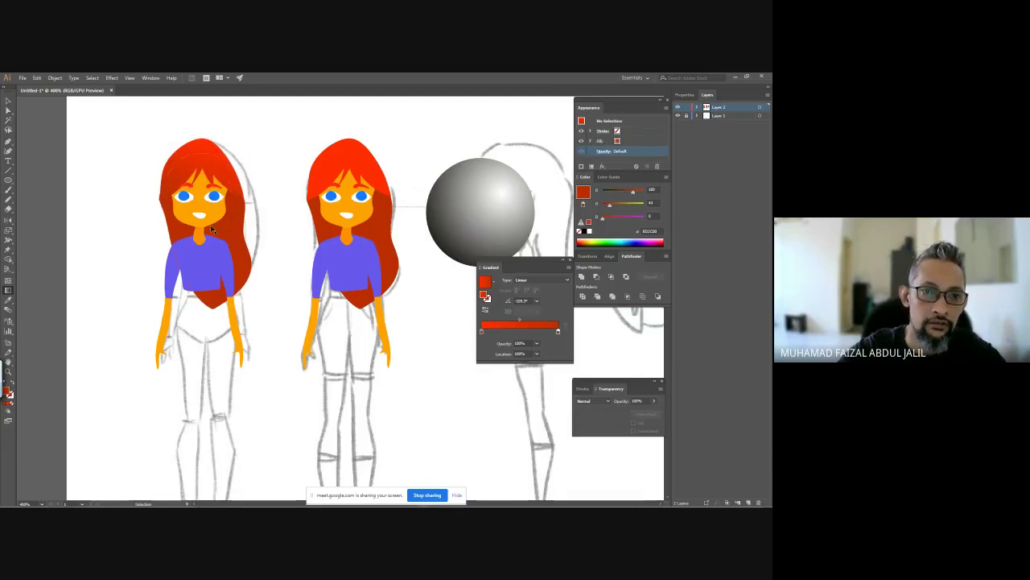
left_click(190, 186)
key("i")
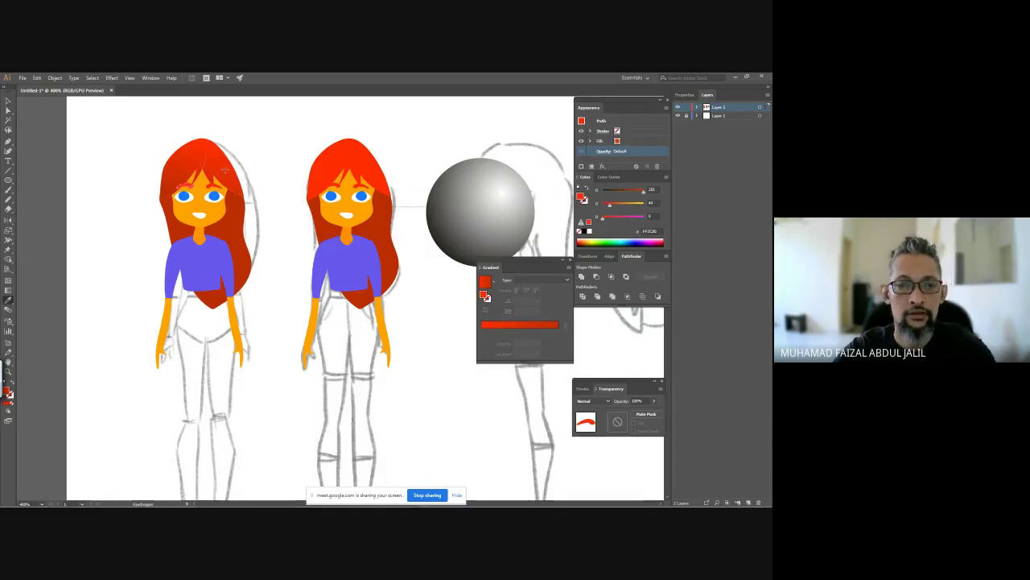
key("v")
left_click(248, 146)
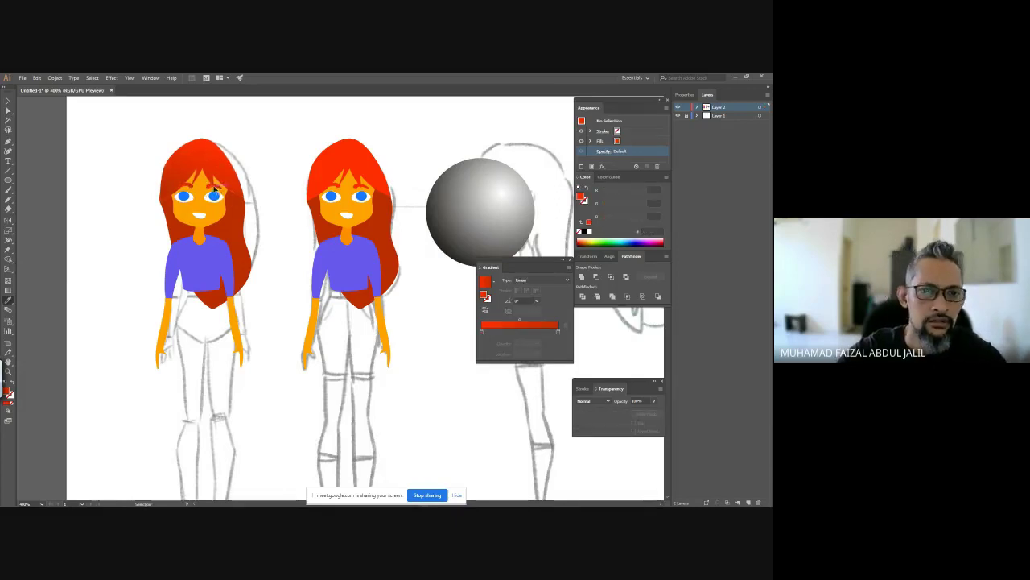
Step: Redraw the linear gradient on the duplicated girl's right-hand eyebrow so it runs steeply downward, then deselect it
left_click(216, 189)
key("ctrl+equal")
key("ctrl+equal")
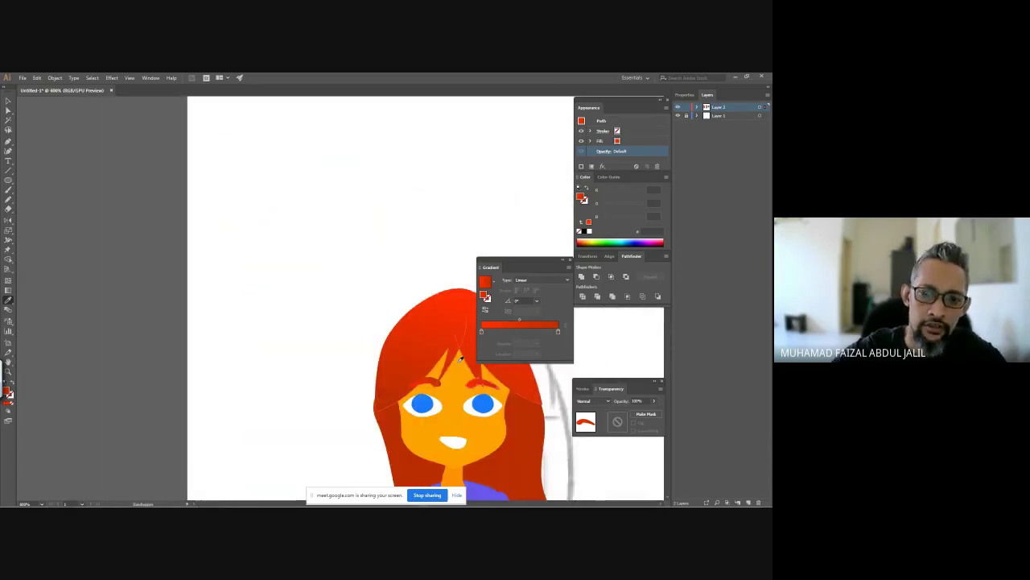
left_click_drag(460, 357, 263, 185)
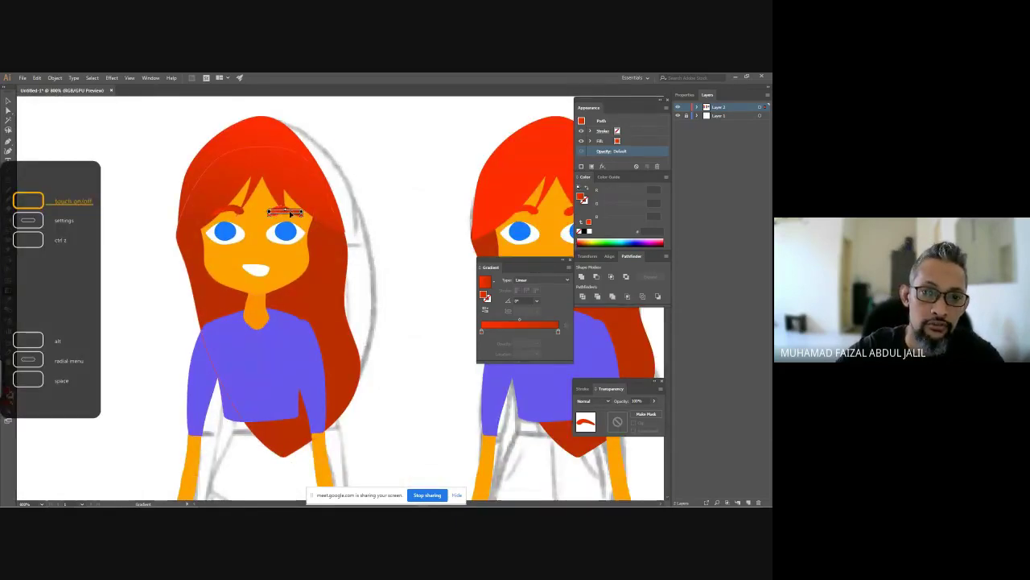
mouse_move(299, 206)
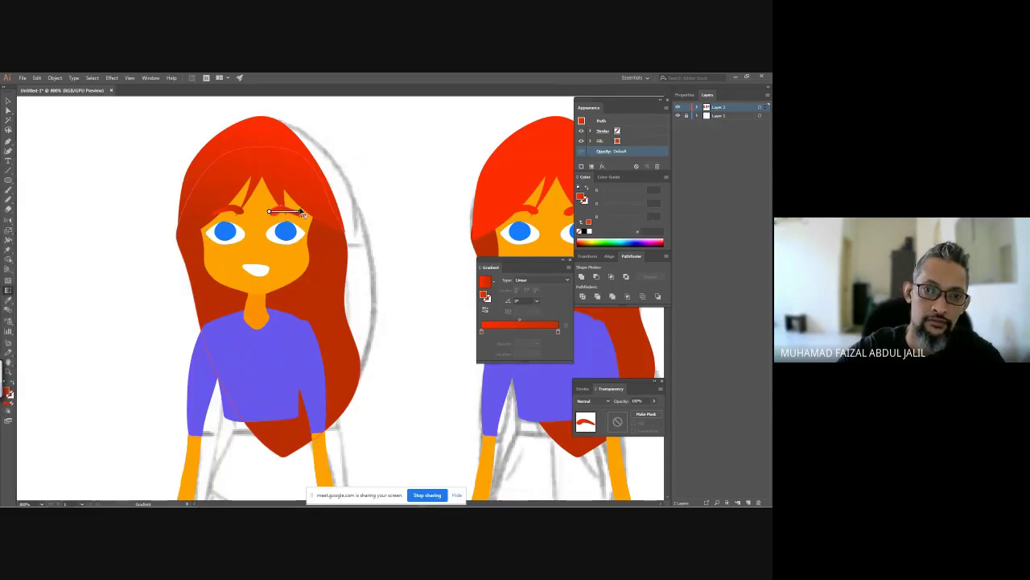
left_click_drag(255, 211, 301, 211)
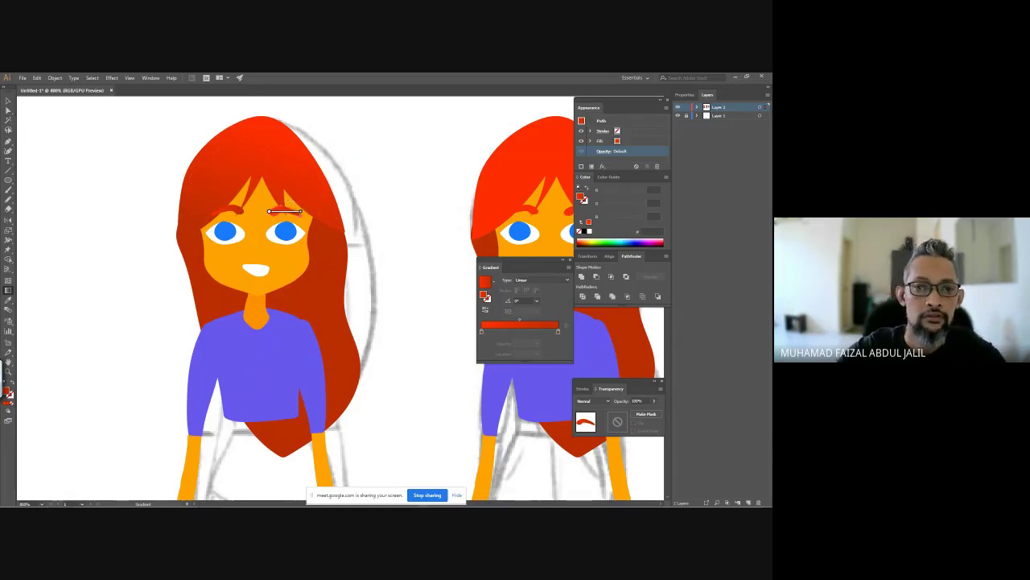
left_click_drag(288, 199, 272, 237)
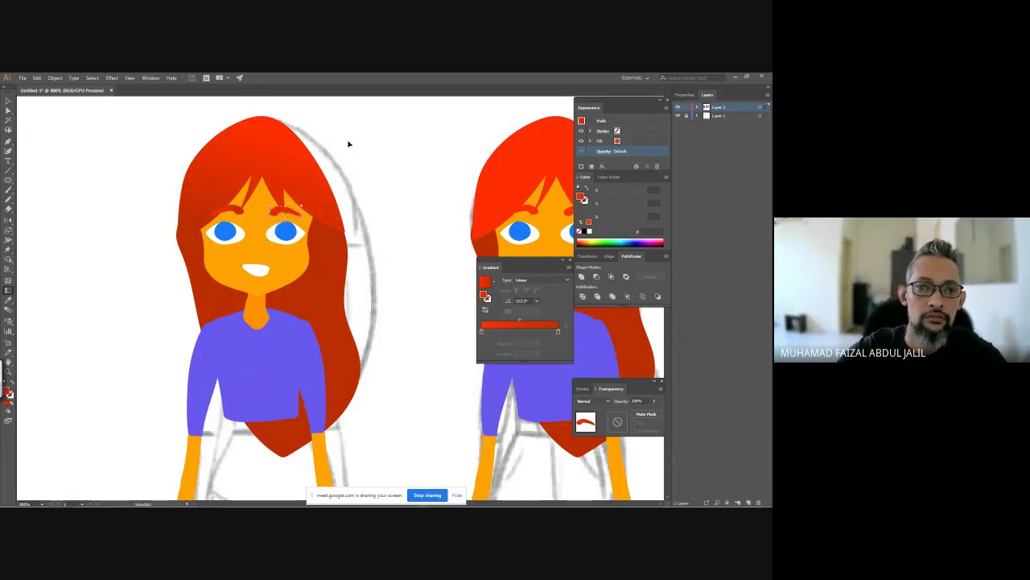
left_click(349, 143)
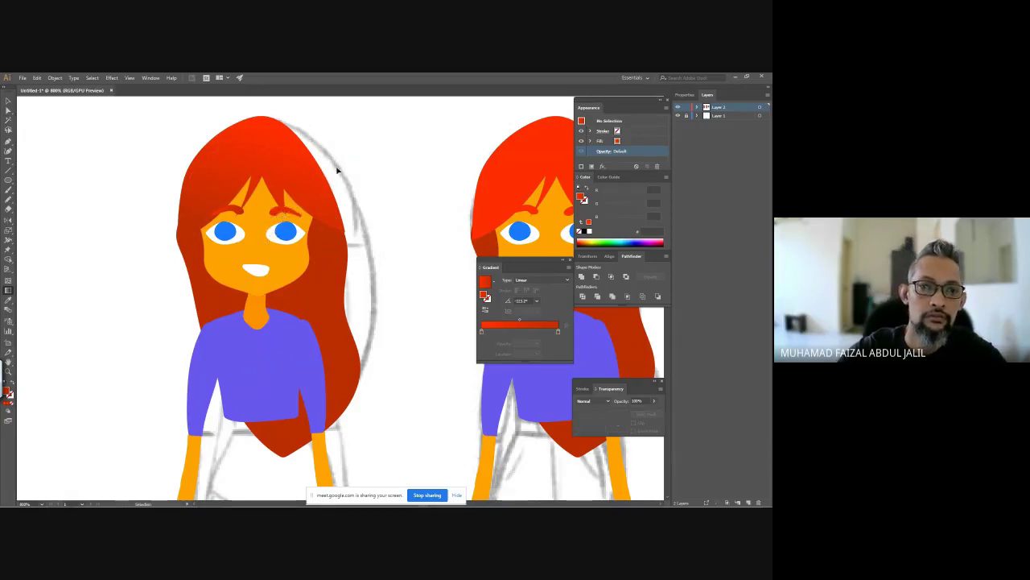
Step: Cut the duplicated girl's orange face with the Knife along its left edge and across the forehead
left_click(293, 236)
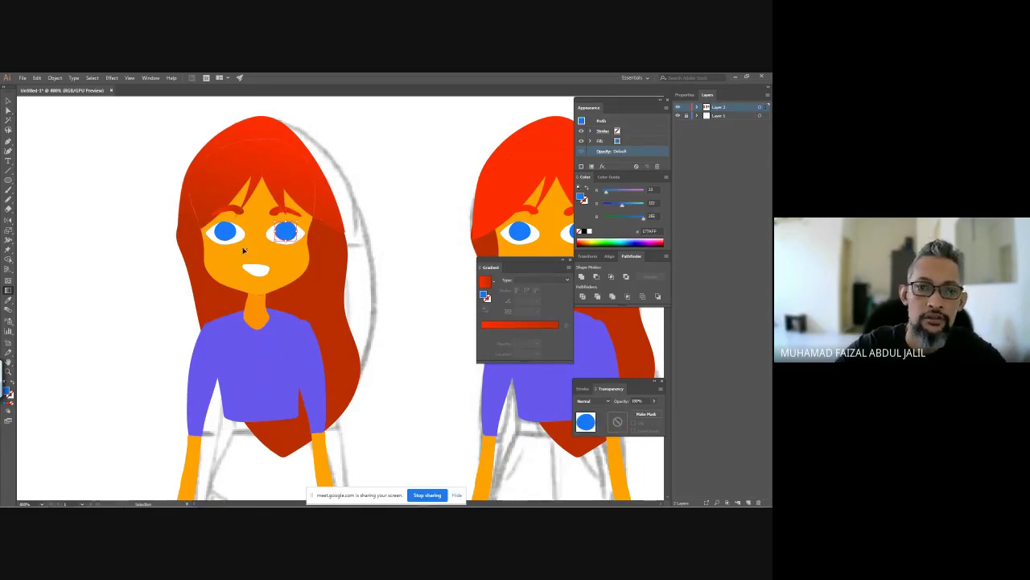
left_click(292, 199)
left_click(249, 242)
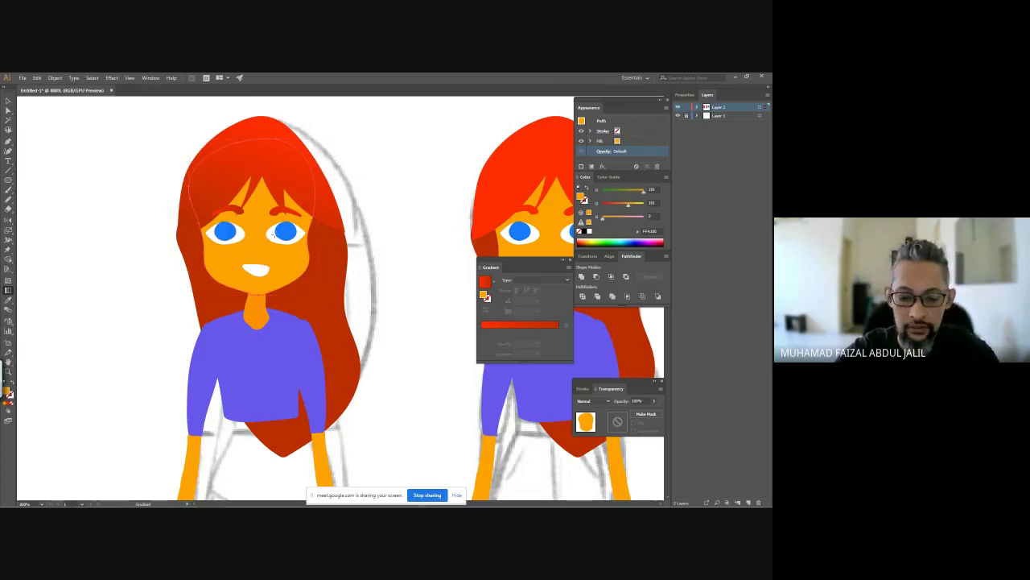
key("y")
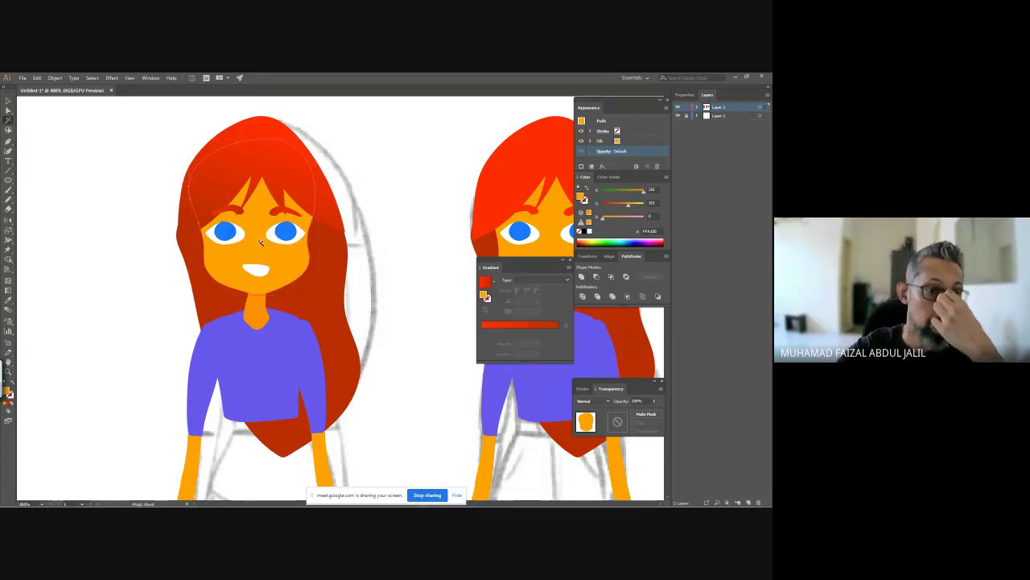
key("n")
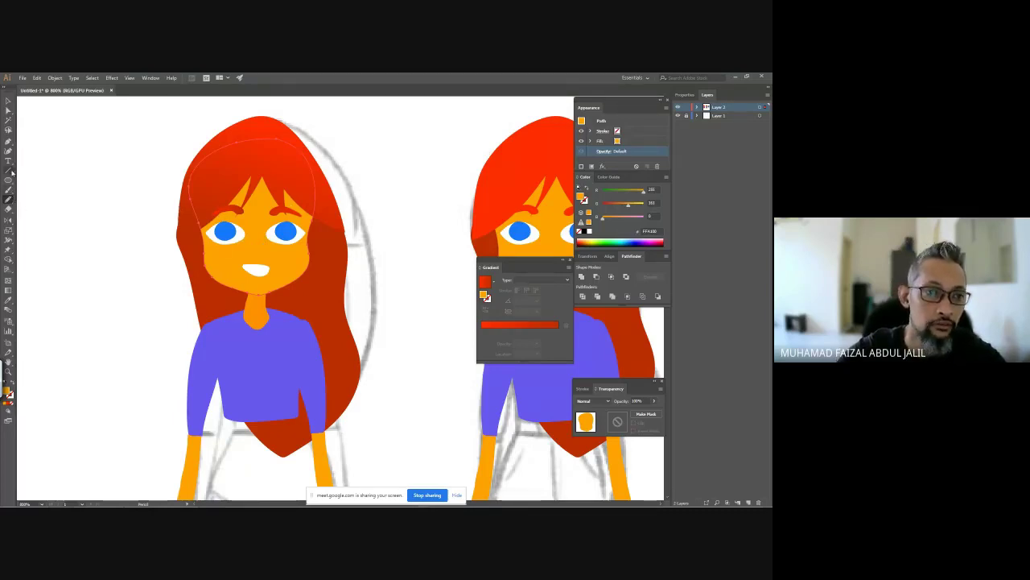
left_click(9, 198)
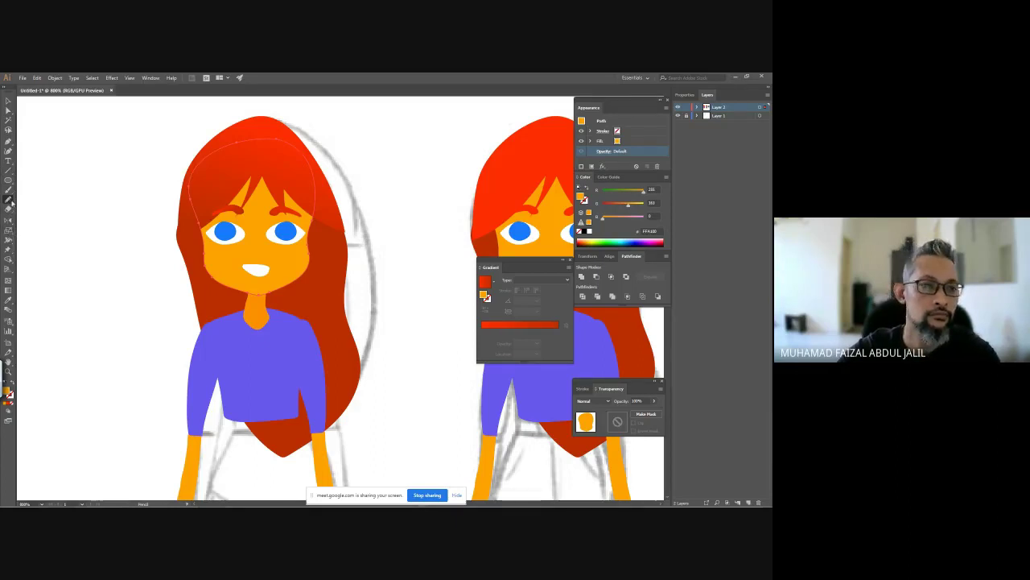
left_click(9, 208)
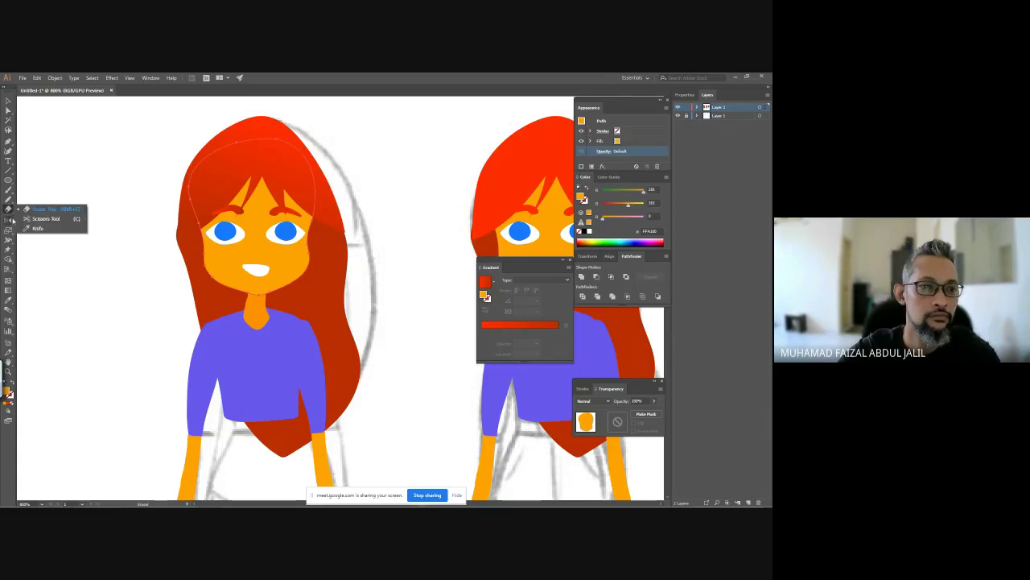
left_click(37, 229)
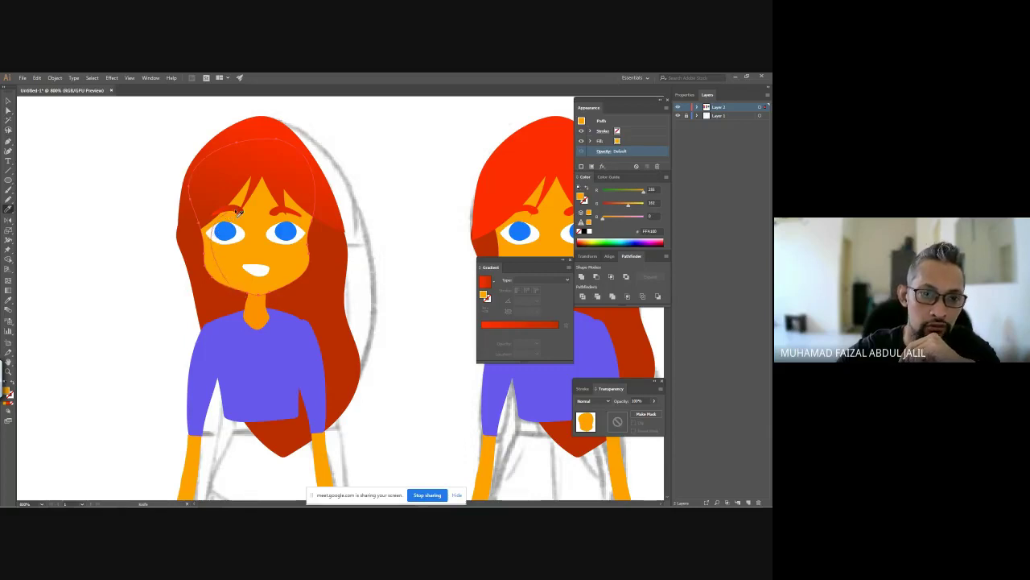
mouse_move(262, 206)
left_mouse_down()
mouse_move(315, 241)
mouse_move(330, 290)
left_mouse_up()
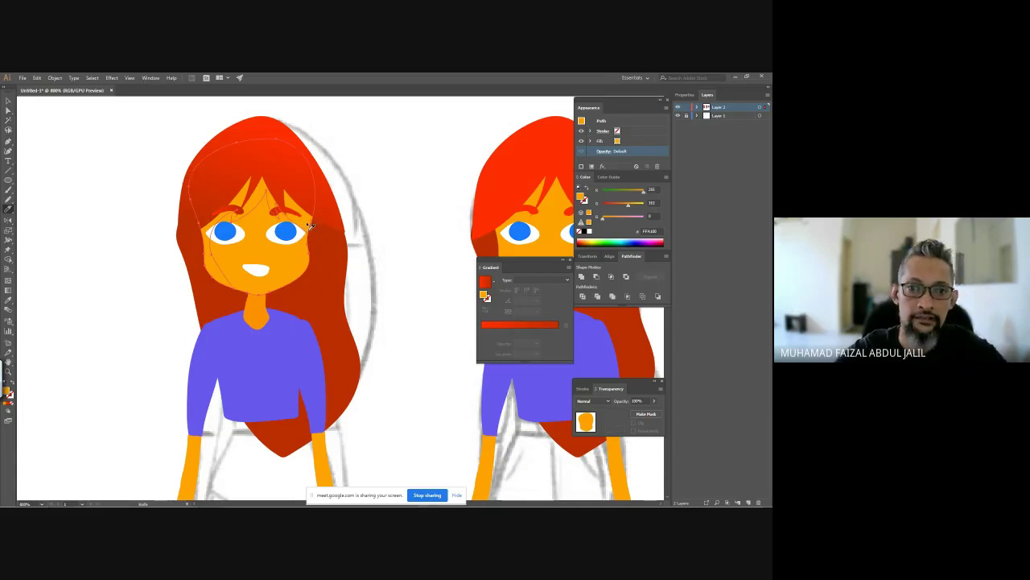
Step: Darken the duplicated girl's Knife-cut face piece along the left edge and forehead by lowering its fill's green value slightly, then deselect it
key("v")
left_click(364, 135)
key("a")
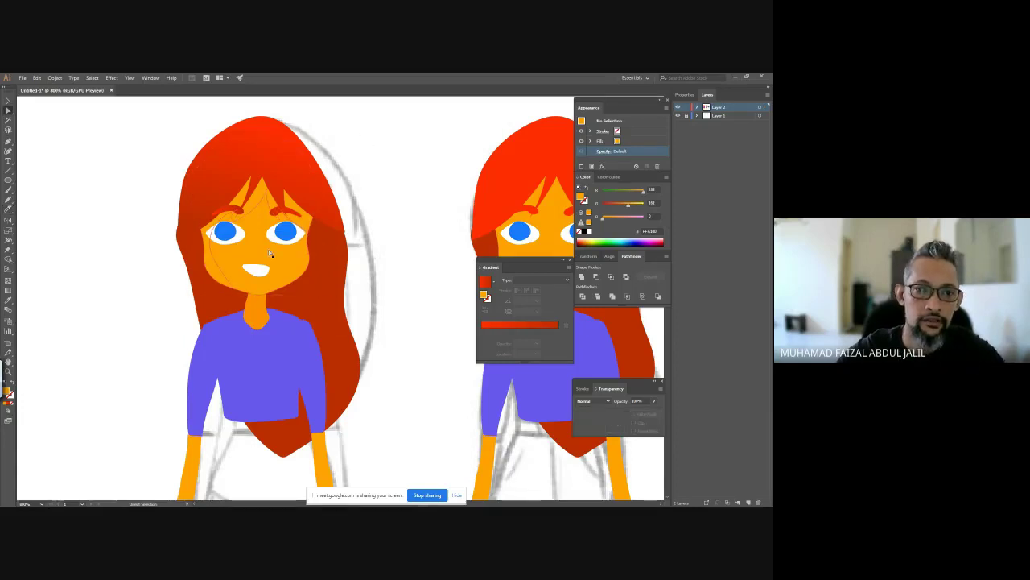
left_click(257, 208)
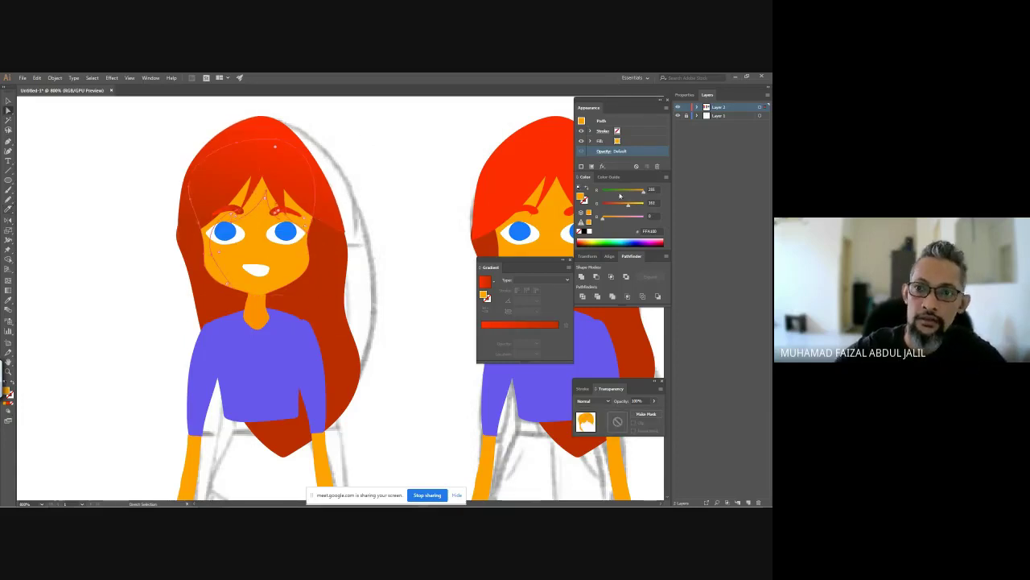
left_click_drag(629, 208, 626, 207)
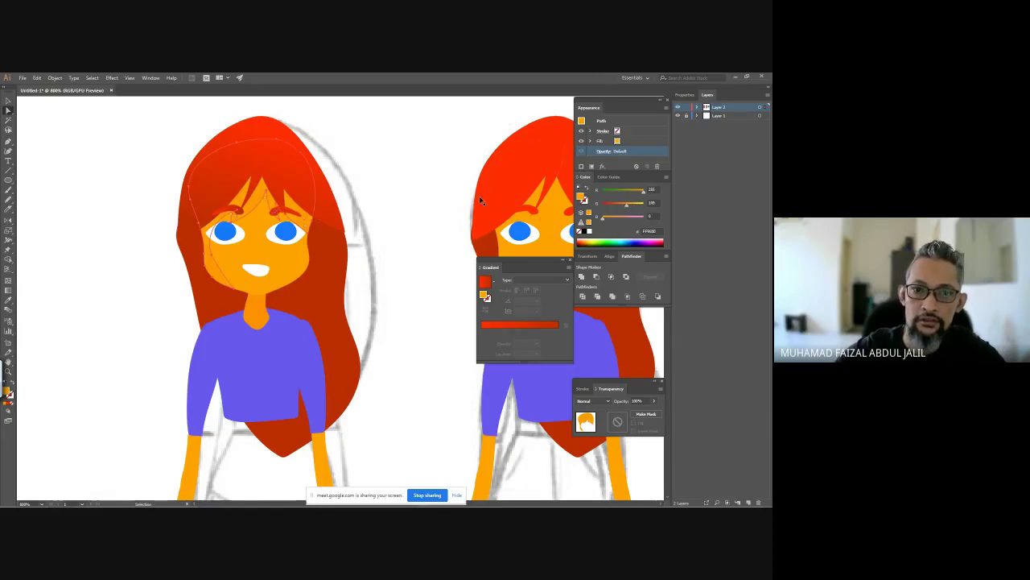
key("v")
key("ctrl+shift+a")
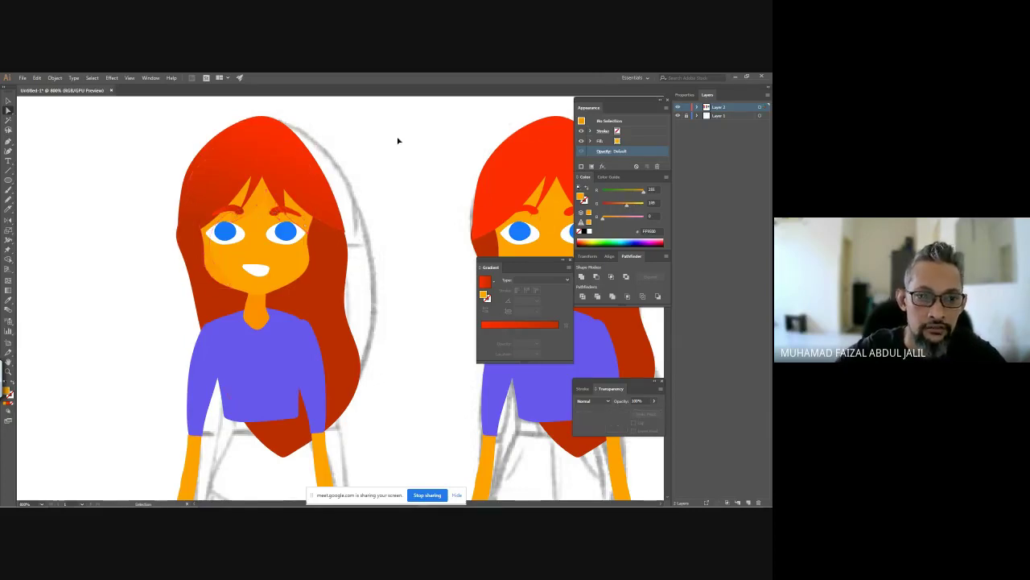
Step: Lower the green value of the left-edge and forehead shadow piece further for a deeper orange, and deselect it
key("z")
left_click_drag(171, 214, 296, 327)
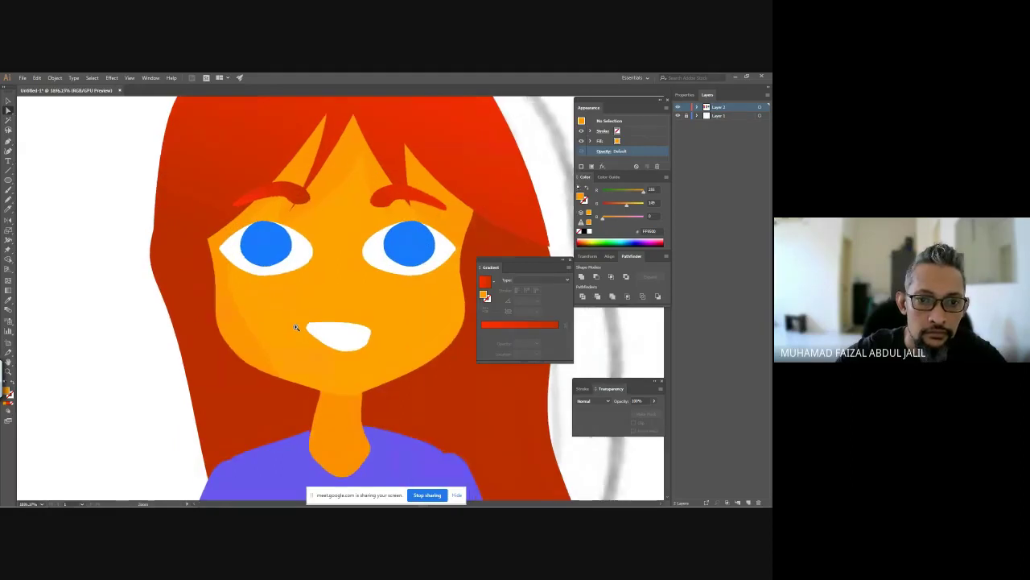
key("a")
left_click(246, 329)
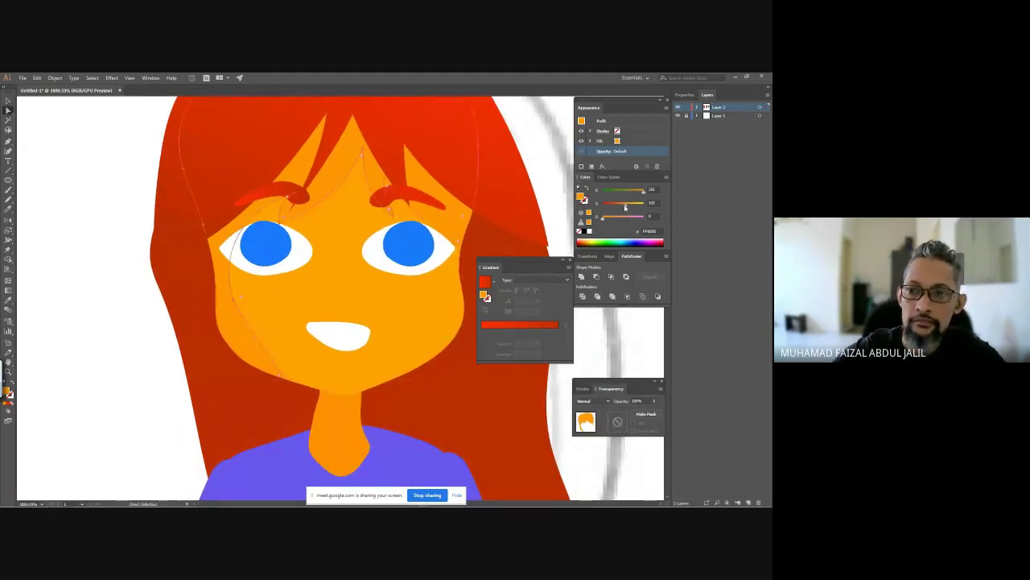
left_click(545, 150)
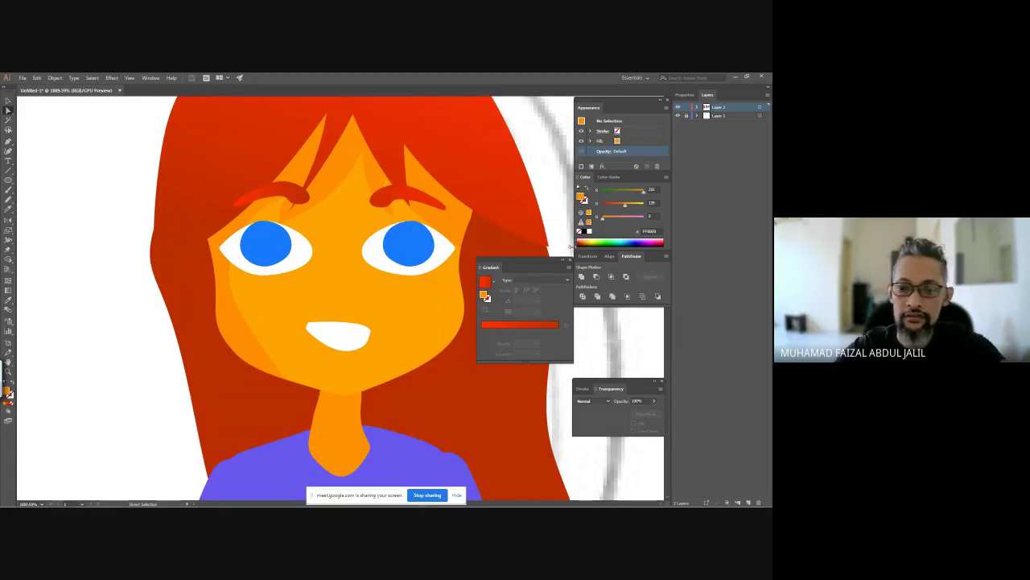
Step: Move the Gradient panel directly beneath the Pathfinder panel so it no longer covers the original girl
key("ctrl+minus")
key("ctrl+minus")
key("ctrl+minus")
key("ctrl+minus")
key("ctrl+minus")
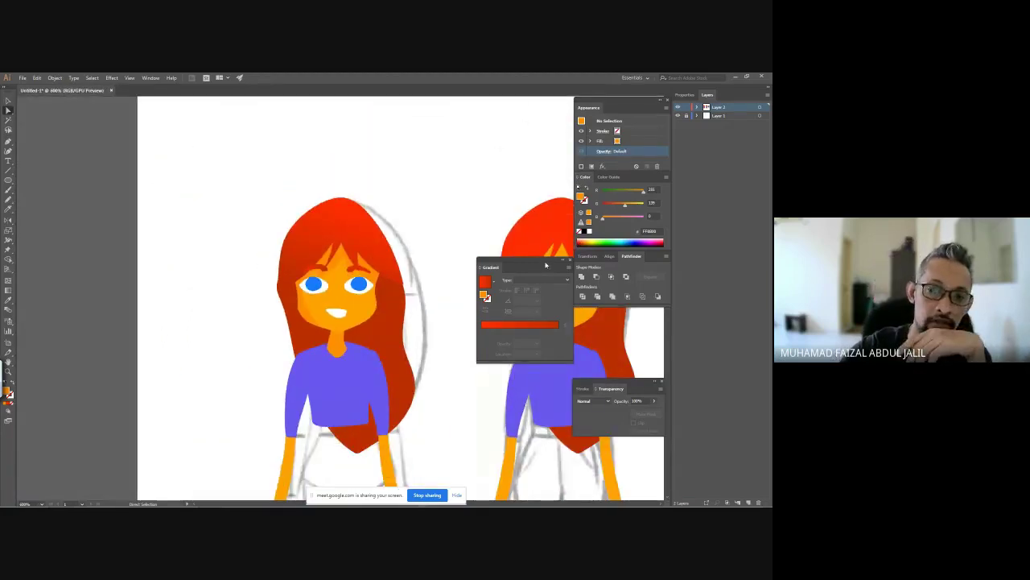
left_click_drag(568, 259, 627, 303)
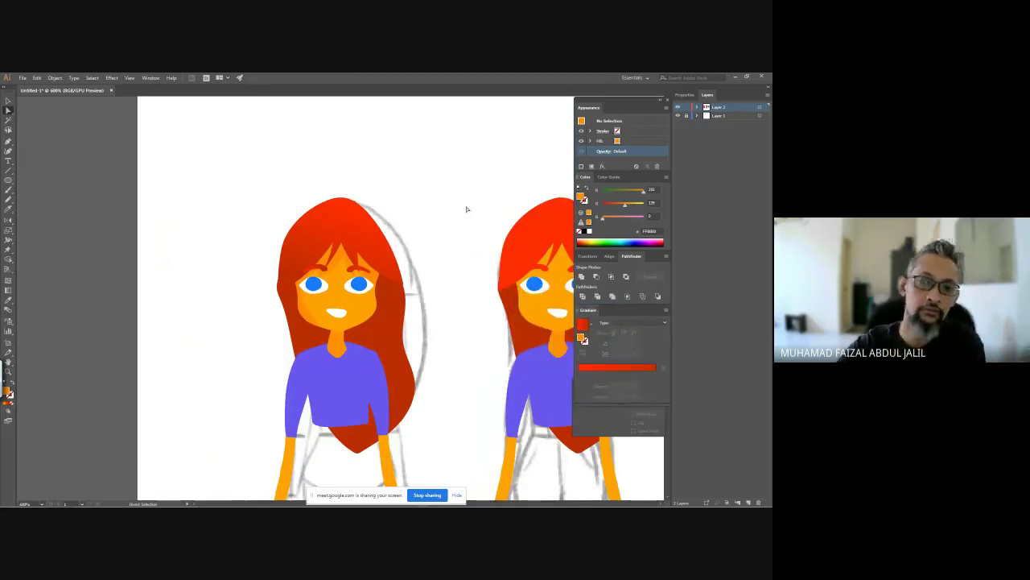
left_click_drag(456, 239, 371, 169)
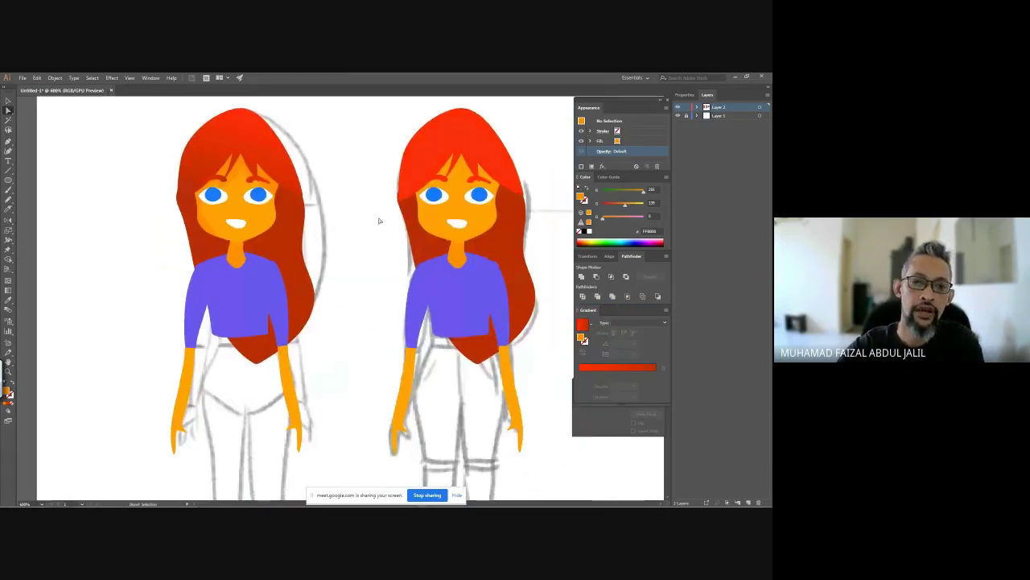
key("ctrl+minus")
key("ctrl+minus")
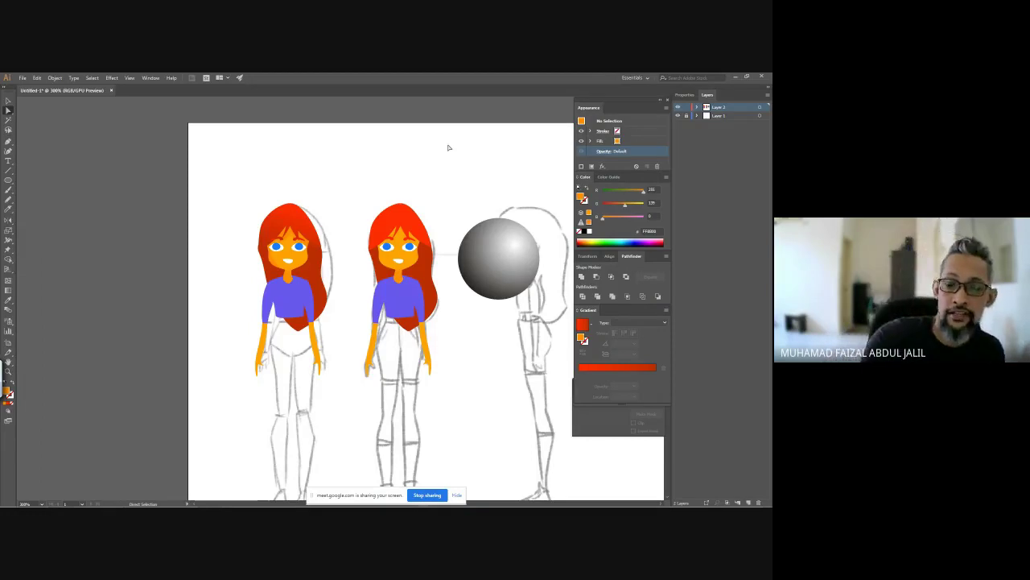
scroll(363, 271, "right", 3)
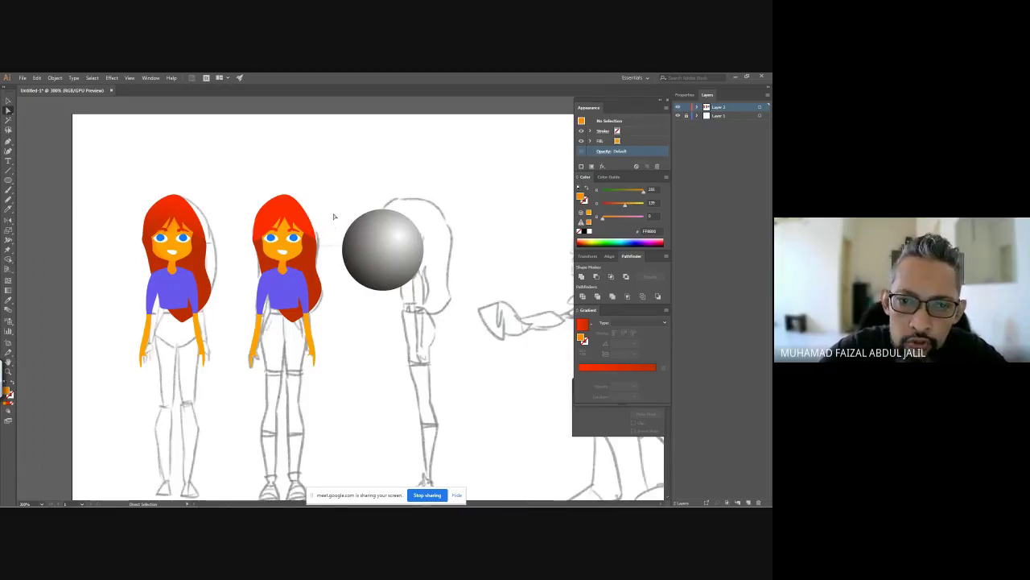
left_click_drag(368, 495, 366, 475)
mouse_move(185, 500)
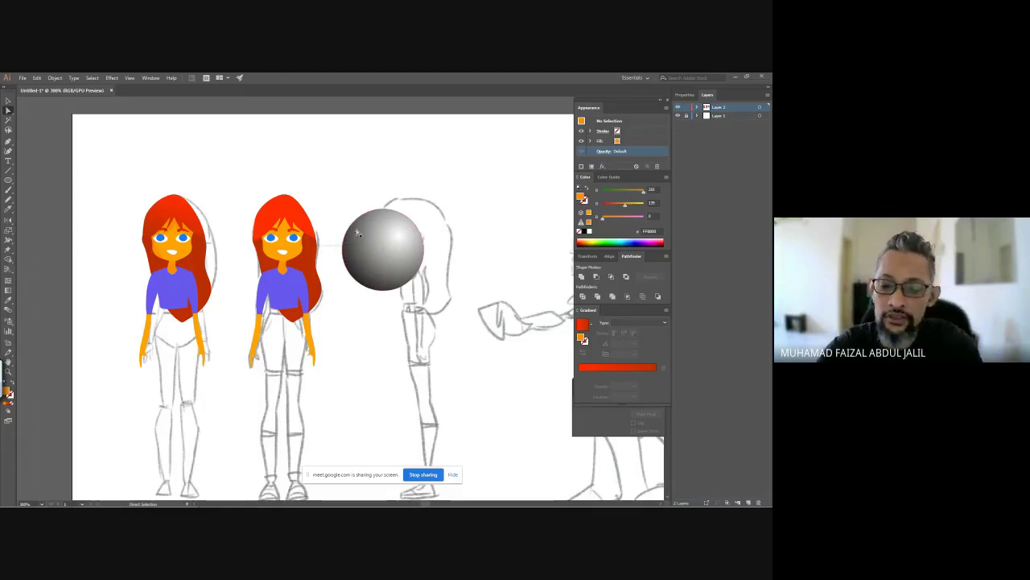
key("ctrl+minus")
key("ctrl+minus")
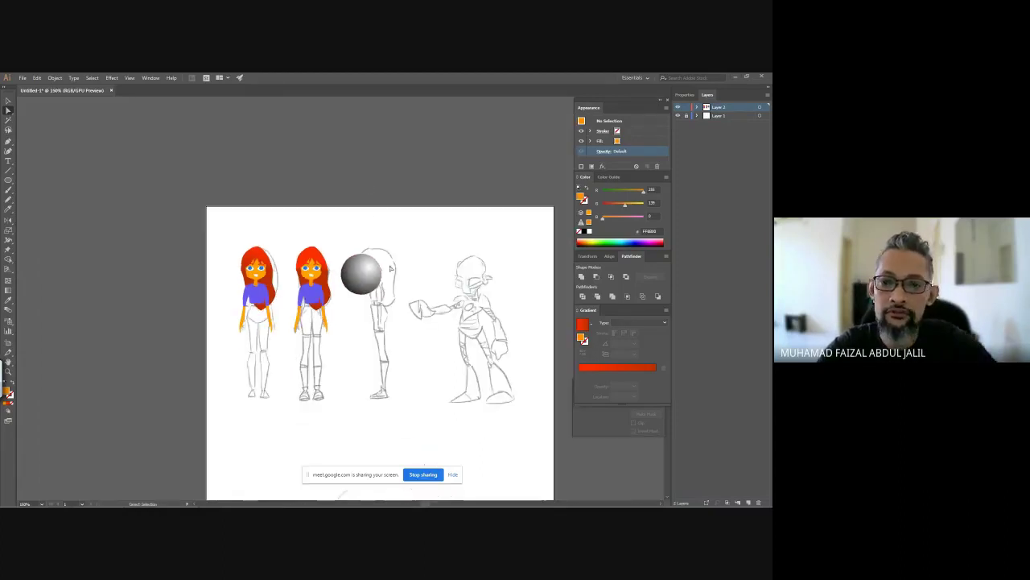
left_click_drag(390, 269, 333, 188)
Step: Save the document as W1DG101 in Adobe Illustrator (*.AI) format in the Week1 folder, keeping the Illustrator CC version options
key("ctrl+s")
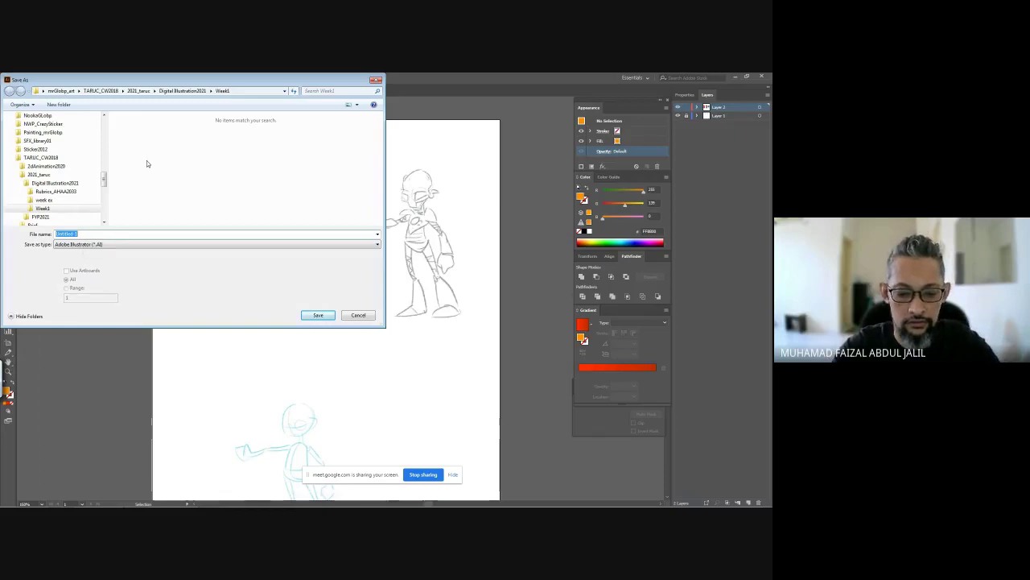
type("W1")
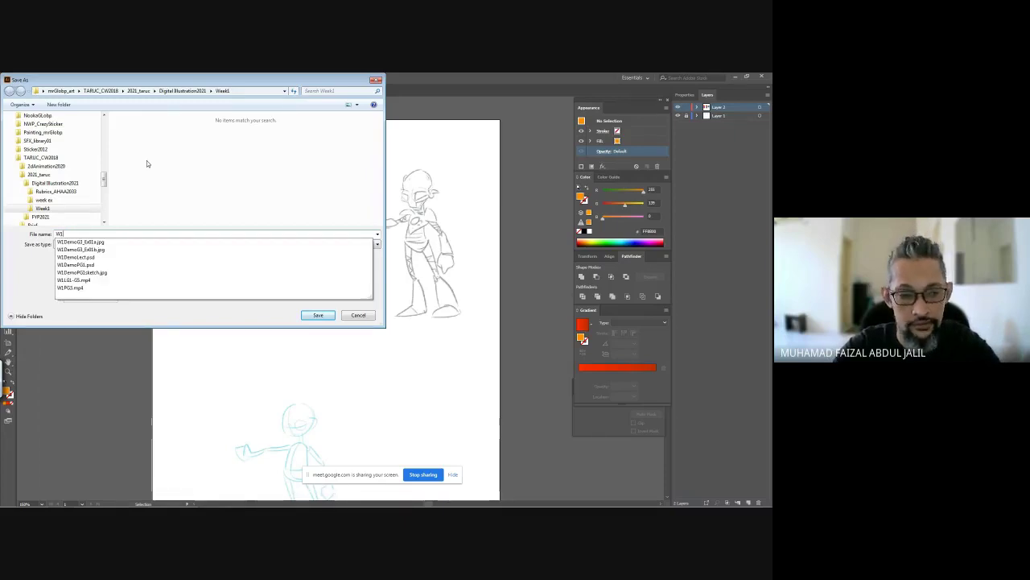
type("D")
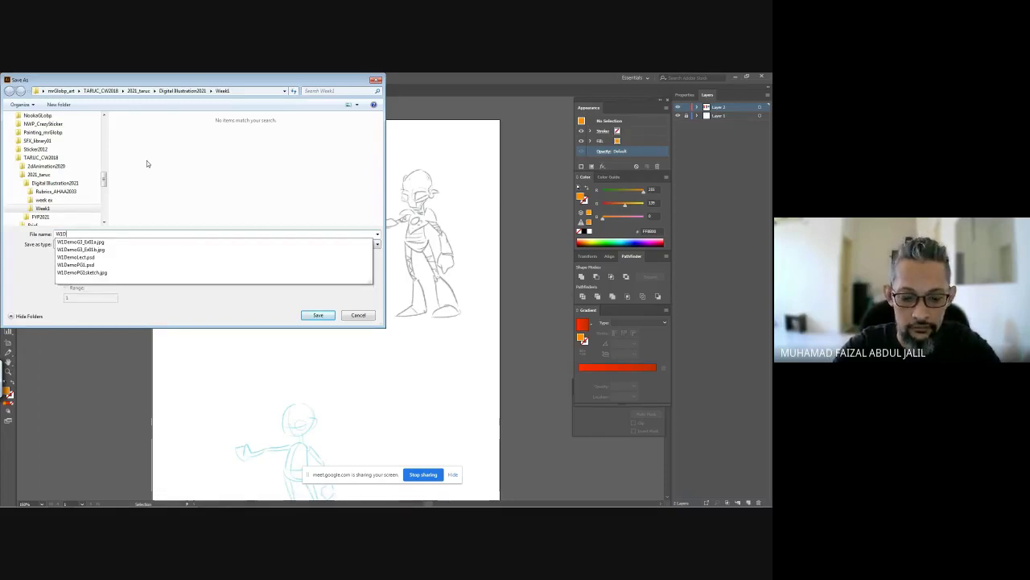
type("G101")
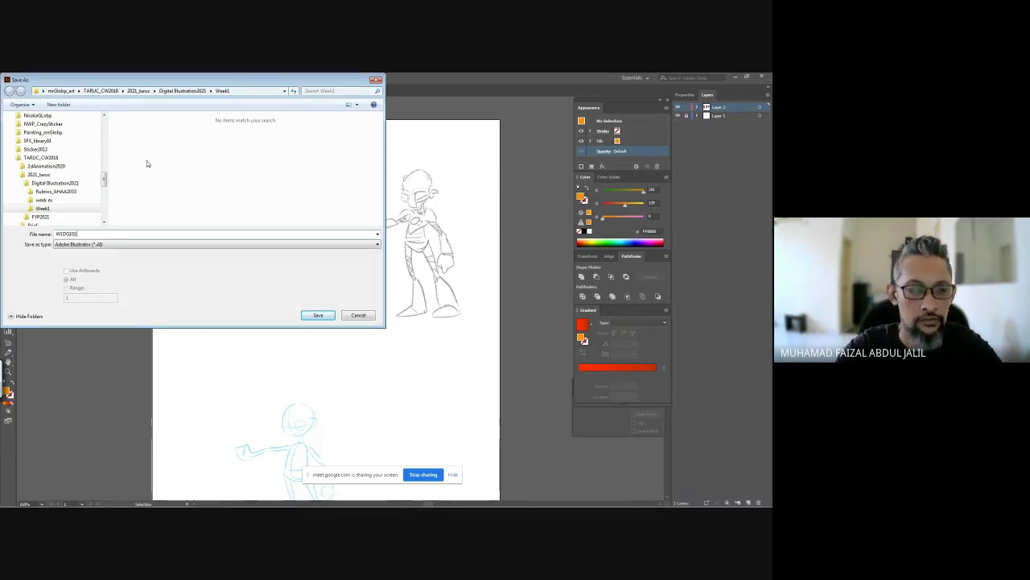
key("Return")
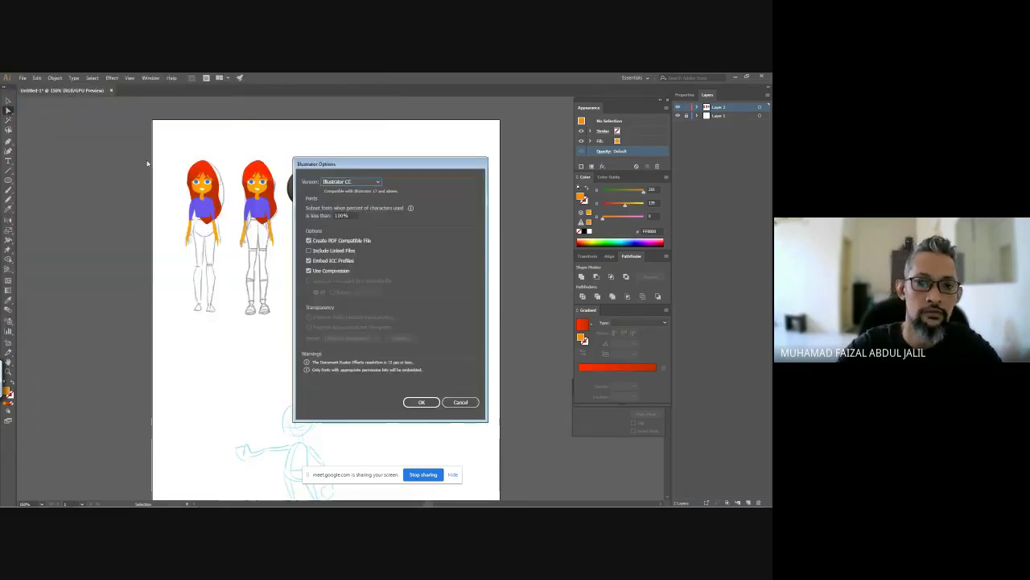
key("Return")
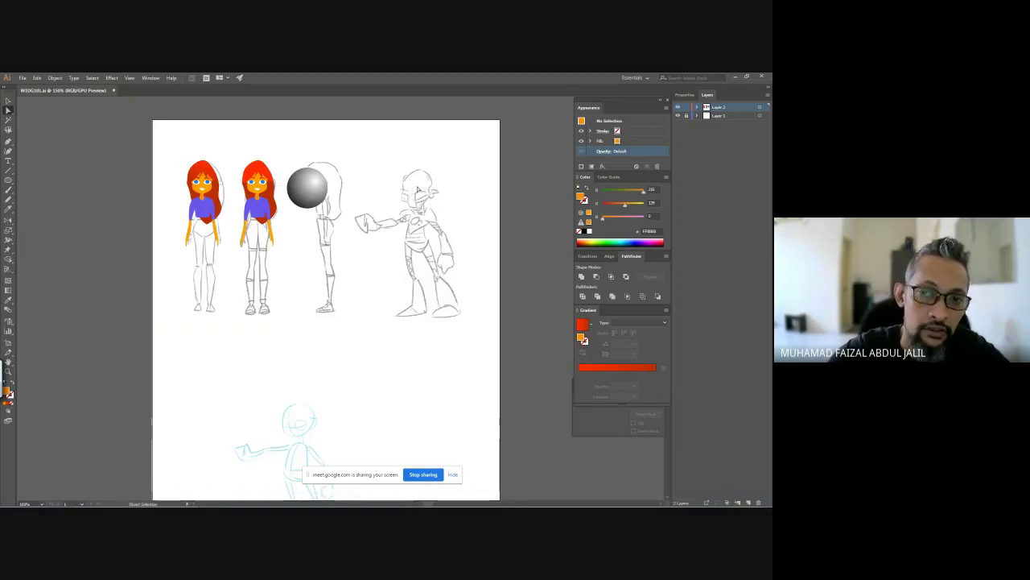
Step: Merge the duplicated girl's grouped fringe pieces into one path with the Pathfinder's Unite shape mode
left_click(204, 204, "ctrl")
left_click(203, 203, "ctrl")
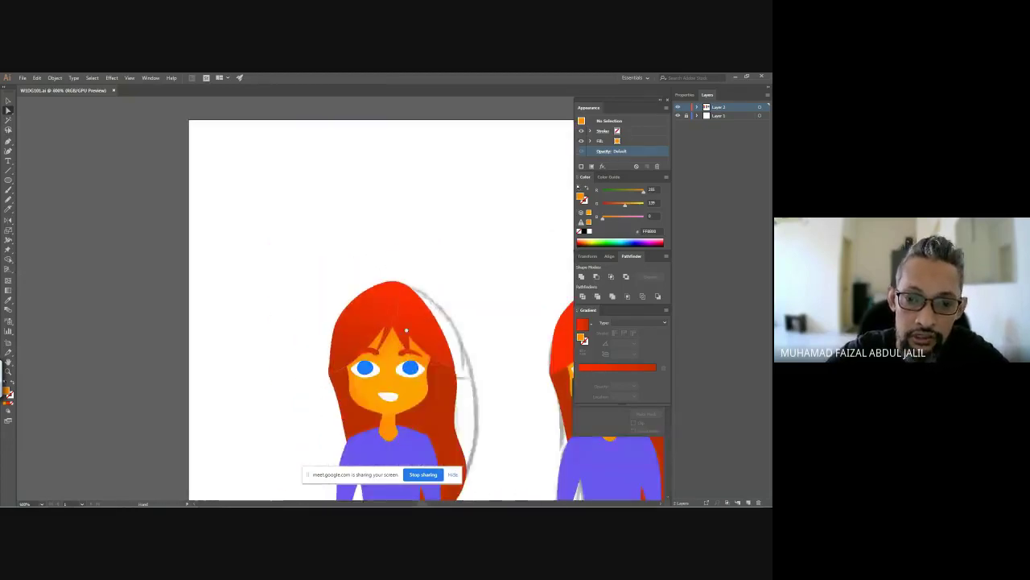
left_click_drag(420, 324, 345, 269)
left_click(346, 268)
key("ctrl+plus")
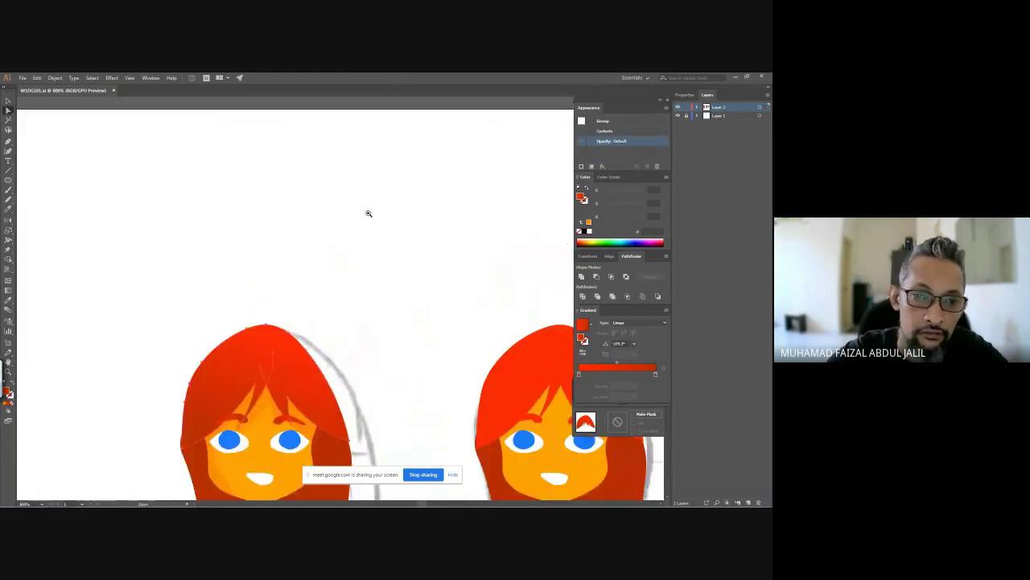
scroll(332, 332, "down", 4)
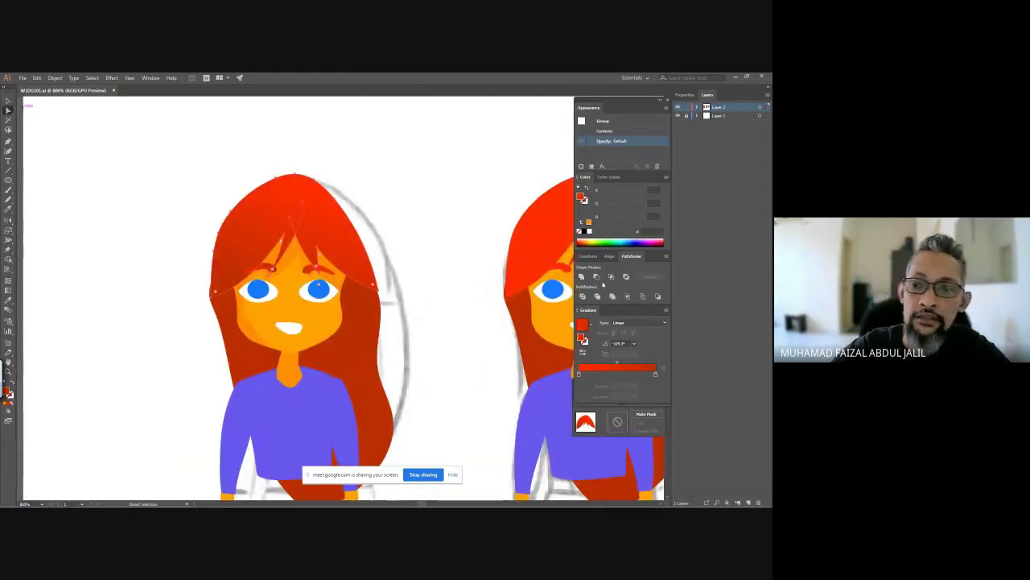
left_click(583, 277)
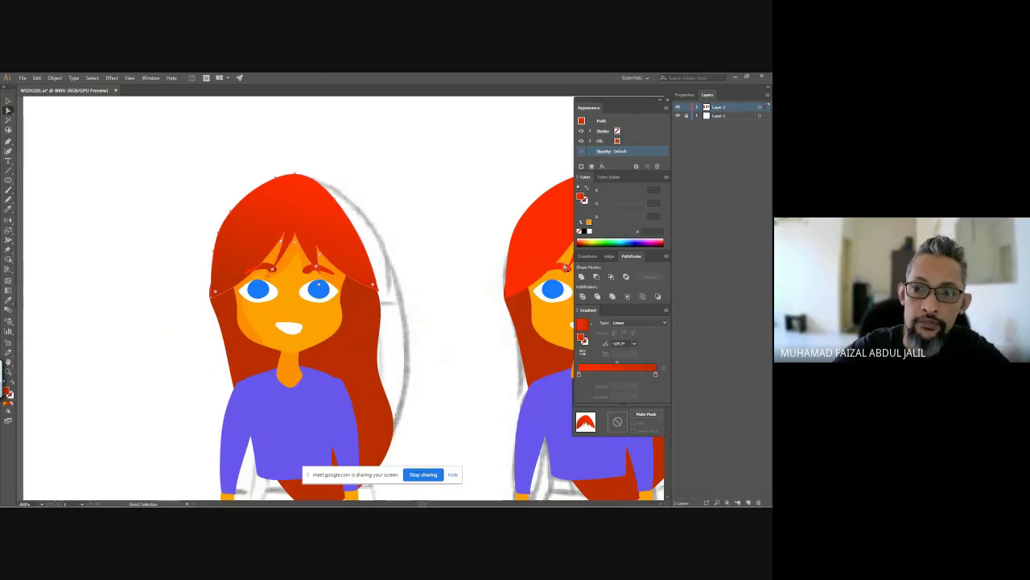
Step: Unite the original girl's flat red fringe into a single path with the Pathfinder
key("v")
left_click_drag(472, 210, 373, 214)
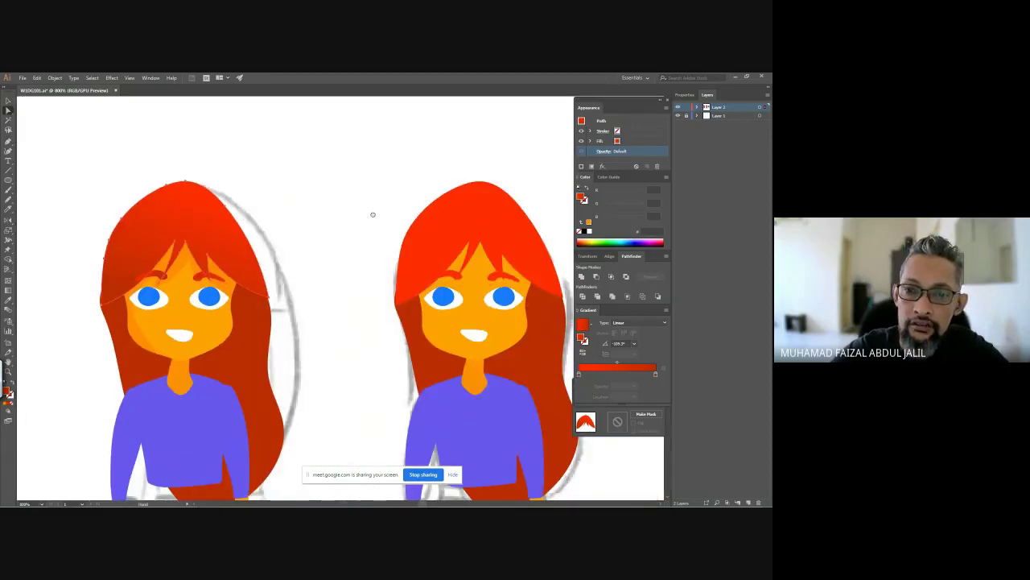
left_click(511, 232)
key("a")
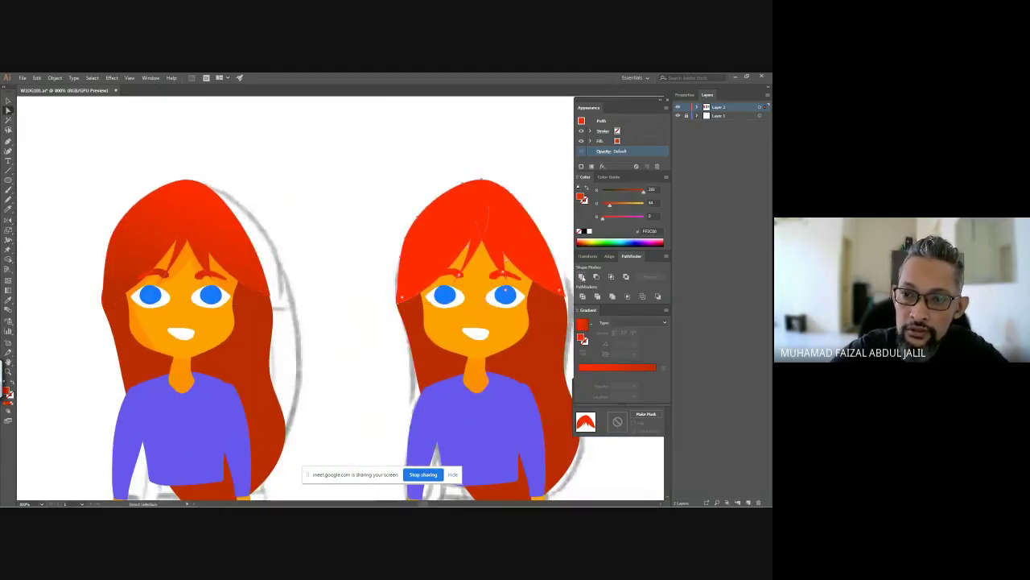
left_click(581, 277)
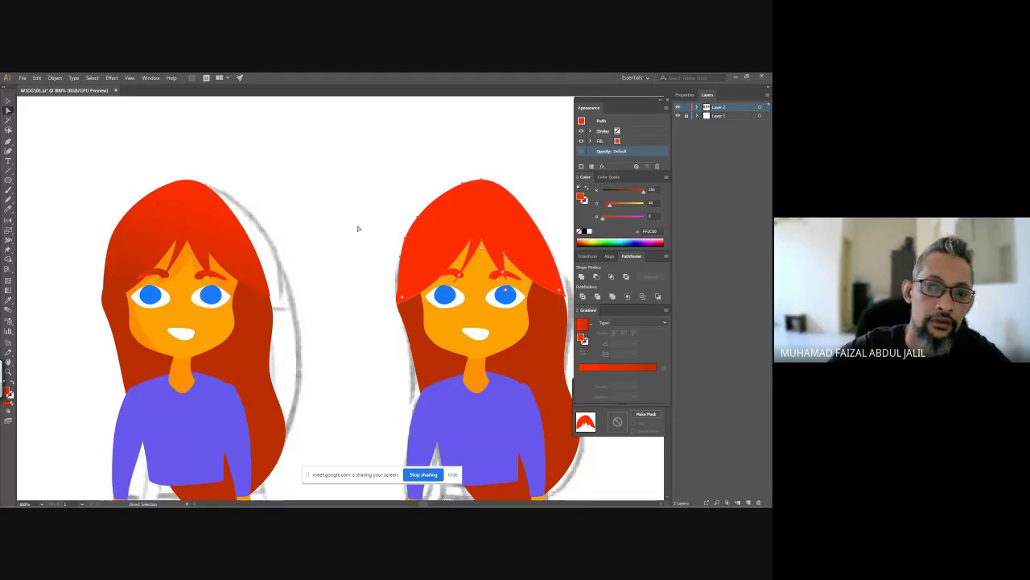
Step: Cut the duplicated girl's fringe with the Knife along a zigzag strand line running across it from side to side
key("v")
left_click(198, 203)
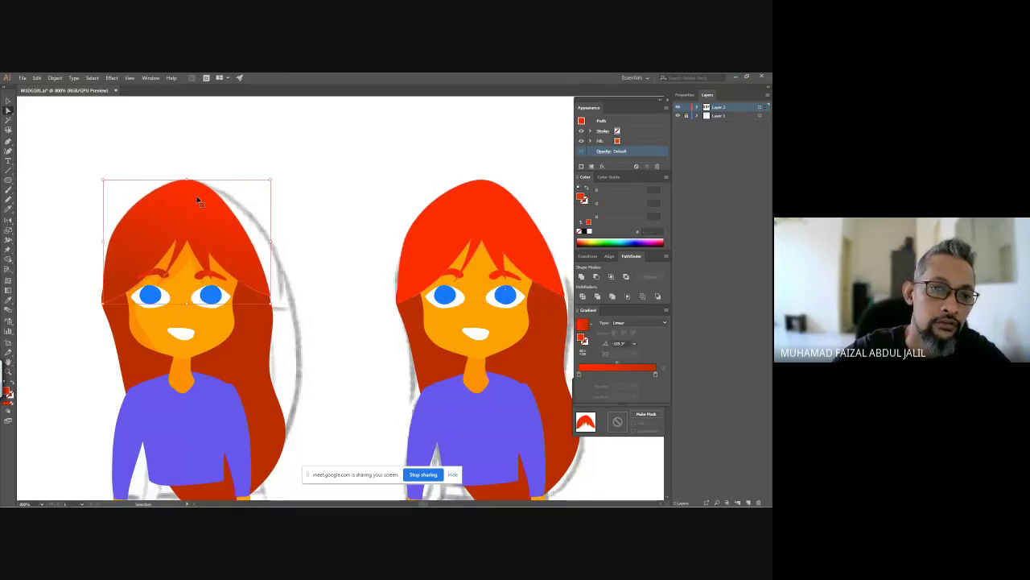
key("a")
key("ctrl+shift+a")
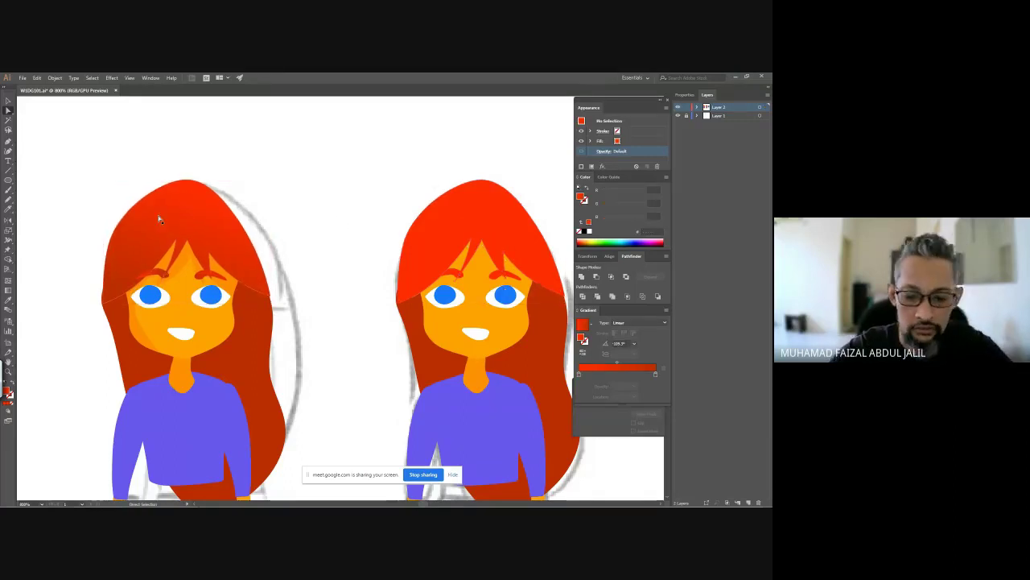
key("y")
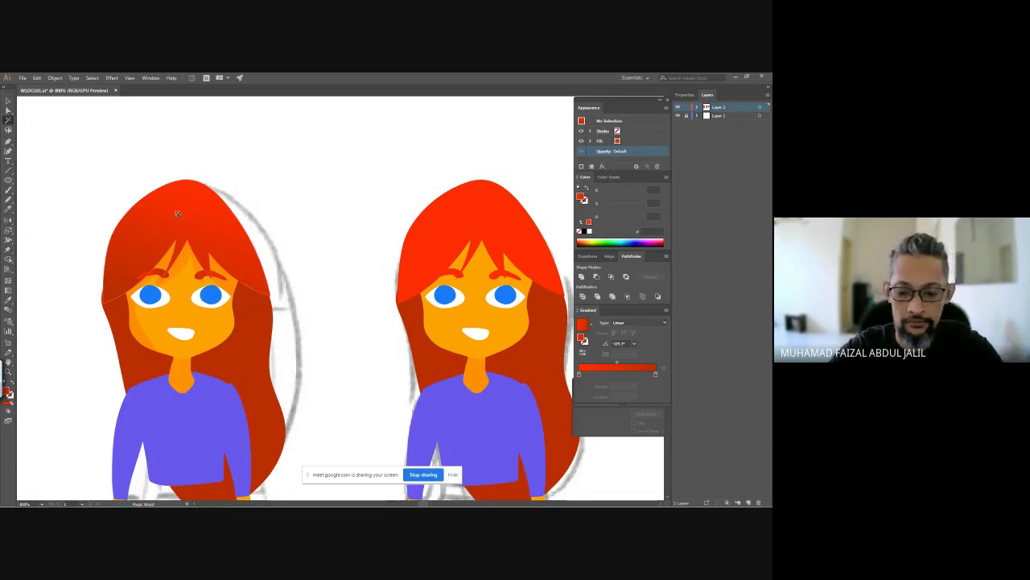
key("n")
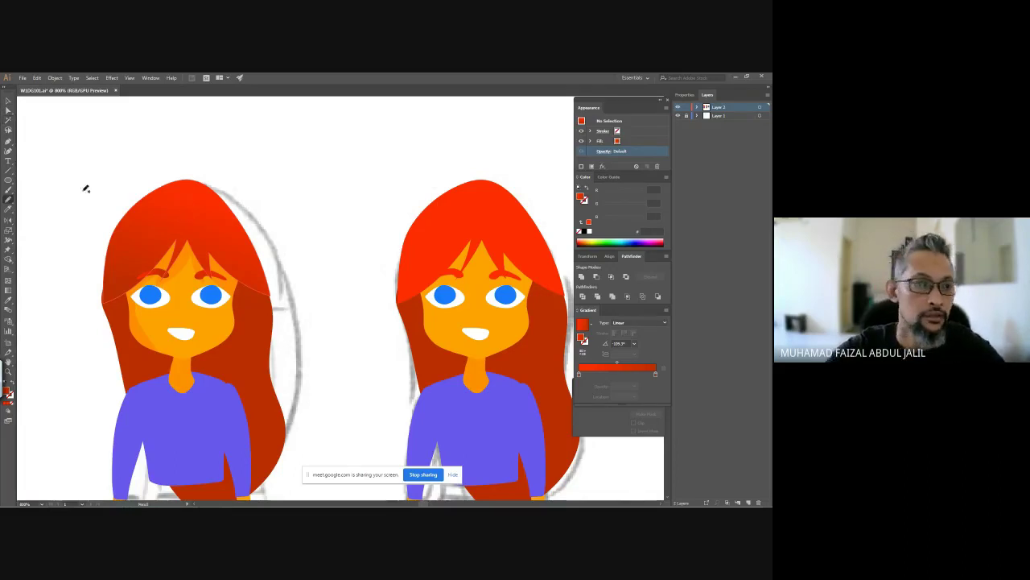
left_click(8, 208)
left_click(134, 248)
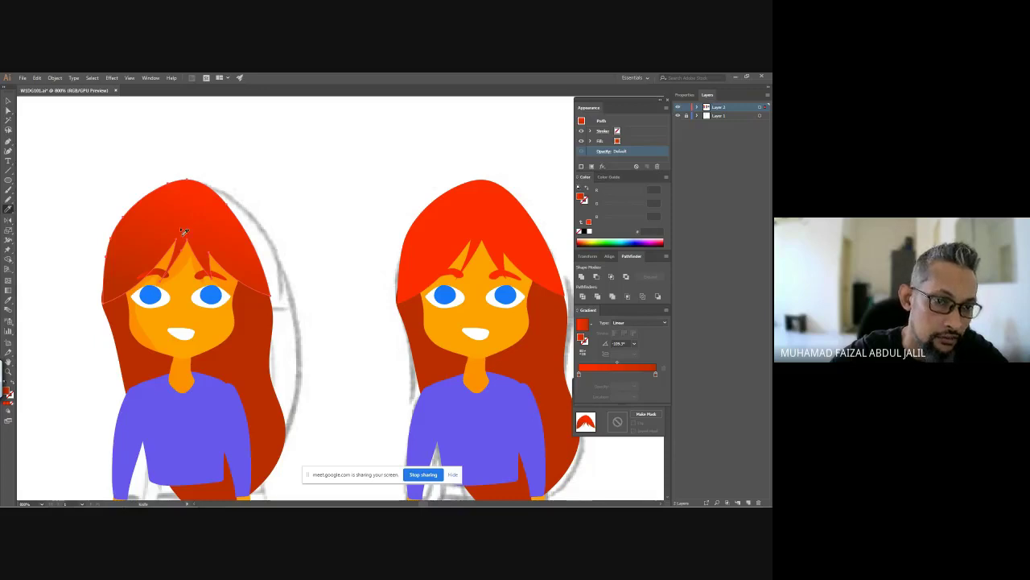
mouse_move(129, 213)
left_mouse_down()
mouse_move(126, 273)
mouse_move(159, 221)
mouse_move(146, 258)
mouse_move(185, 213)
mouse_move(194, 236)
mouse_move(194, 209)
mouse_move(209, 243)
mouse_move(213, 229)
mouse_move(237, 264)
mouse_move(272, 281)
left_mouse_up()
key("a")
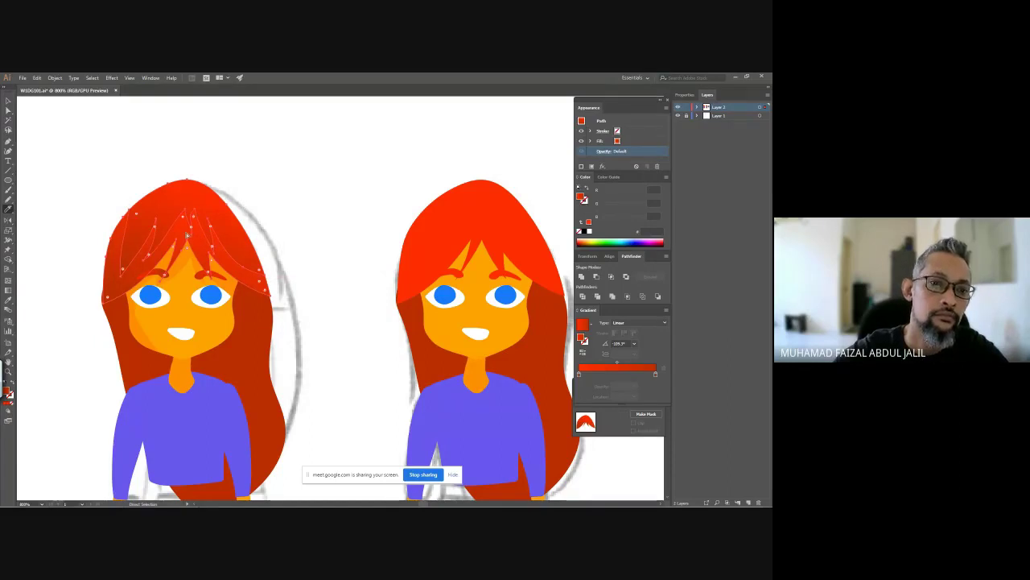
Step: Darken the dark gradient stop of the duplicated girl's lower zigzag fringe piece by lowering its red value
left_click(221, 165)
key("v")
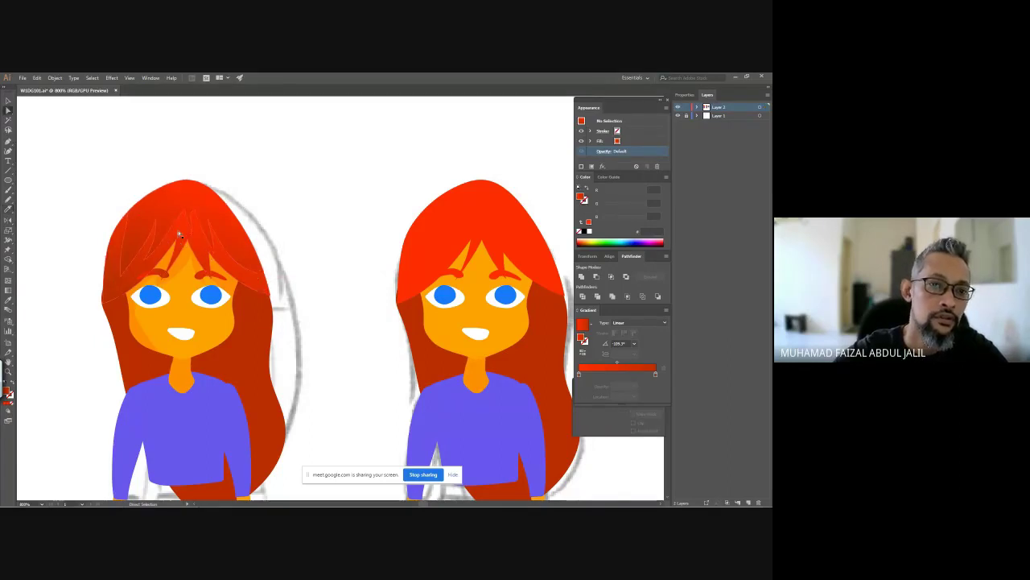
left_click(177, 228)
key("a")
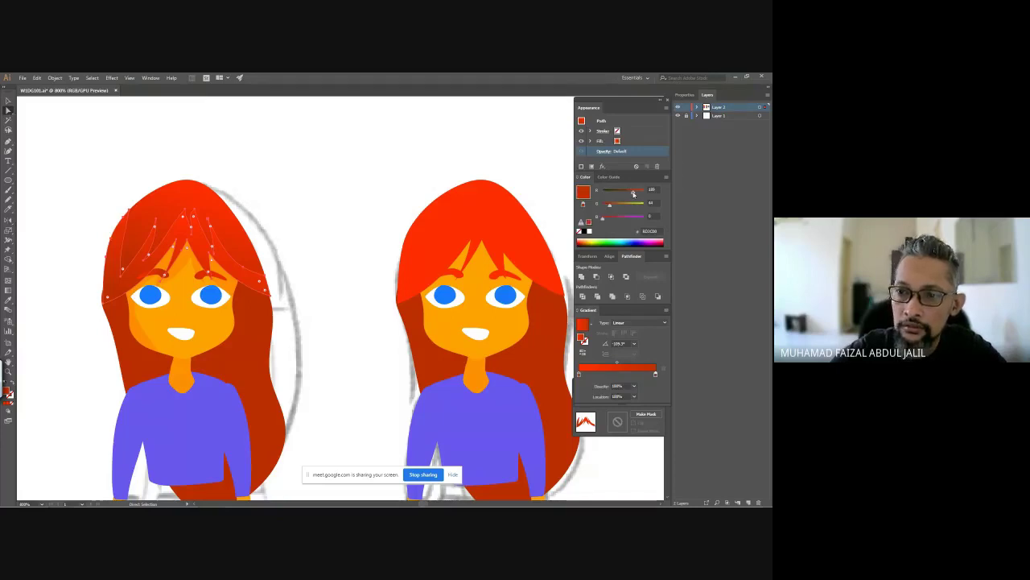
left_click_drag(633, 194, 626, 194)
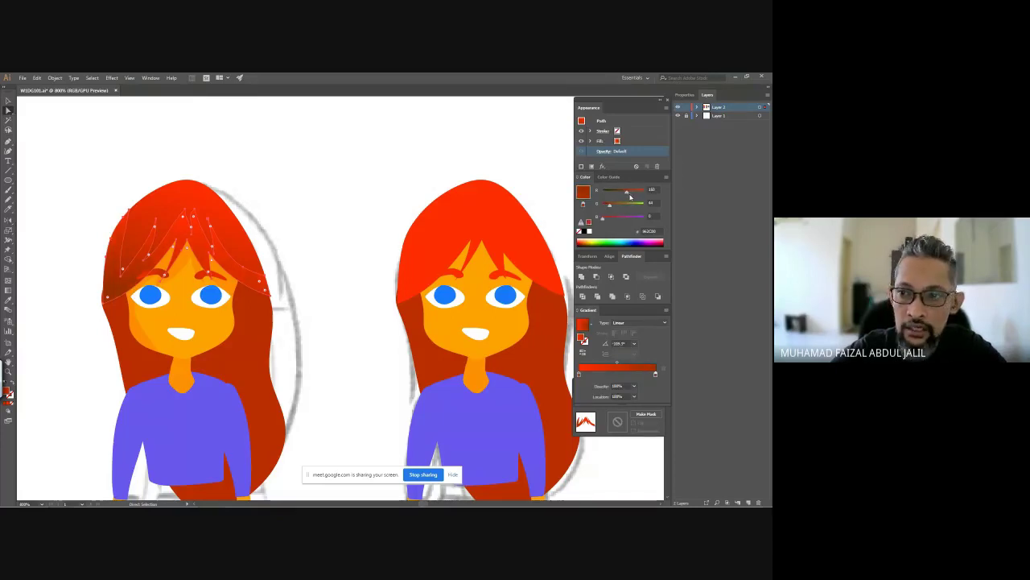
Step: Deepen the bright gradient stop of the lower zigzag fringe piece by lowering its green value to 32 and reducing its red value
left_click(579, 375)
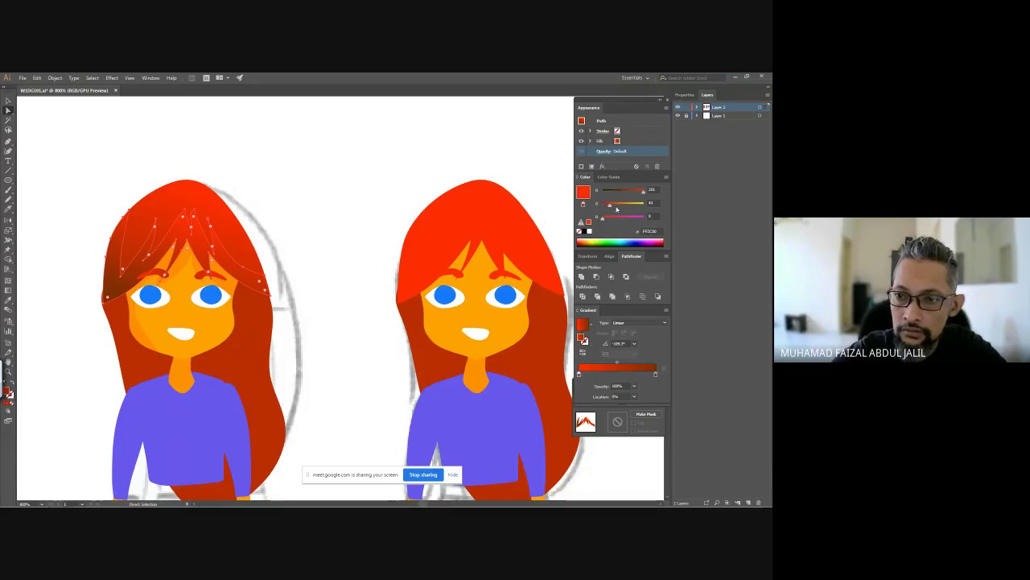
left_click_drag(610, 207, 606, 207)
key("v")
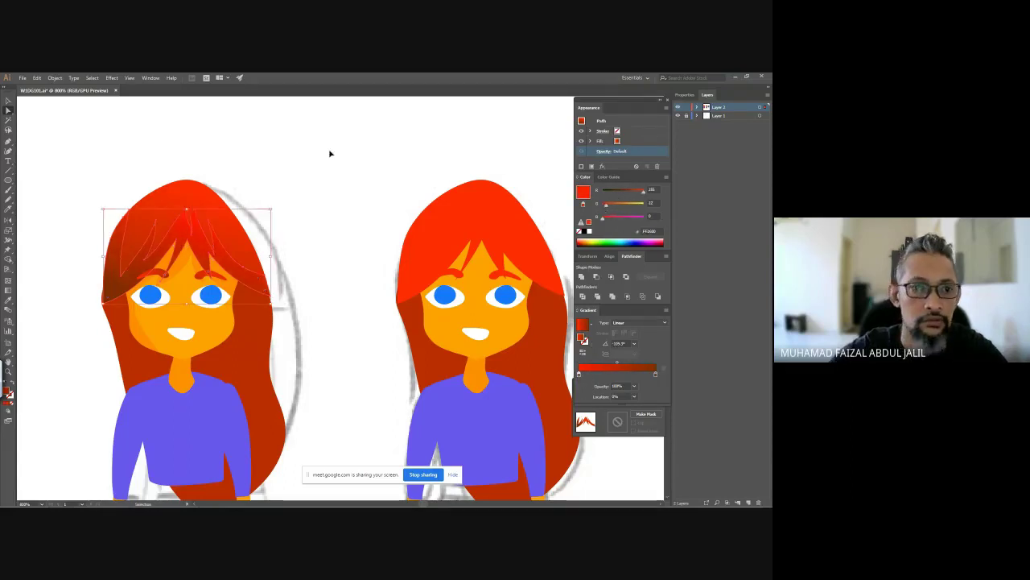
left_click(247, 226)
left_click(202, 245)
key("a")
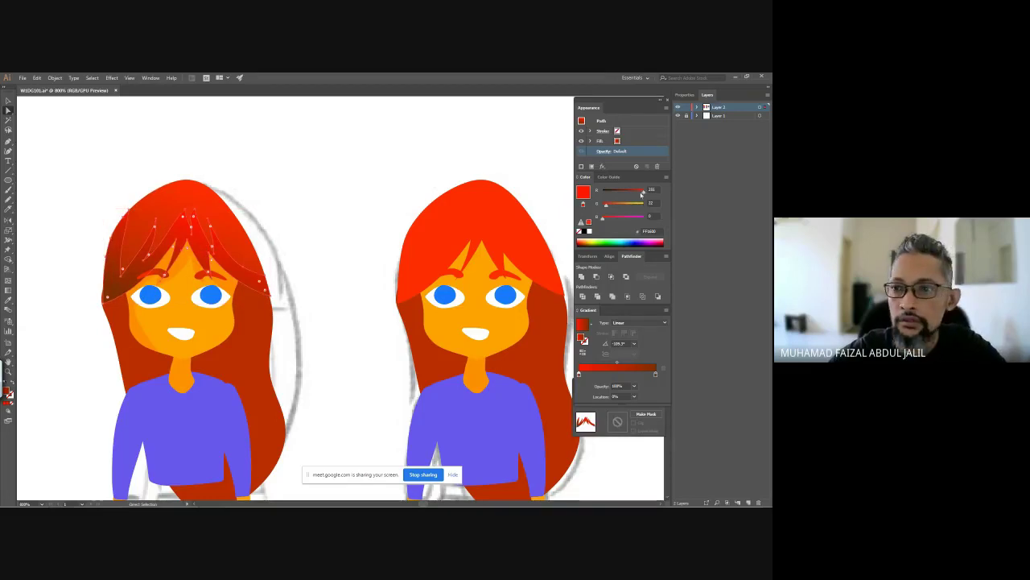
left_click_drag(643, 191, 637, 193)
left_click(324, 198)
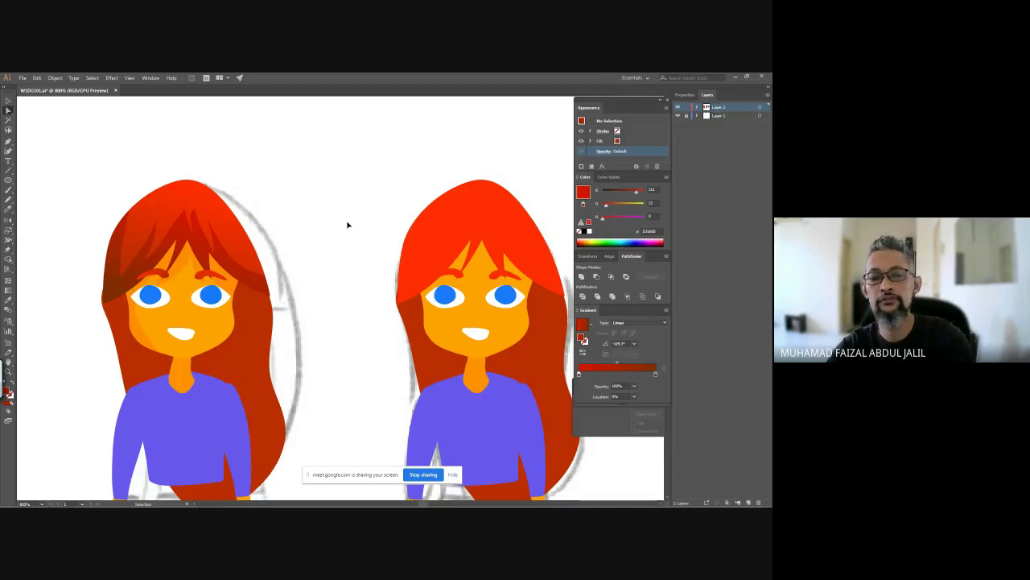
Step: Review the shaded and flat girls together with the other character sketches on the artboard
key("ctrl+1")
key("ctrl+minus")
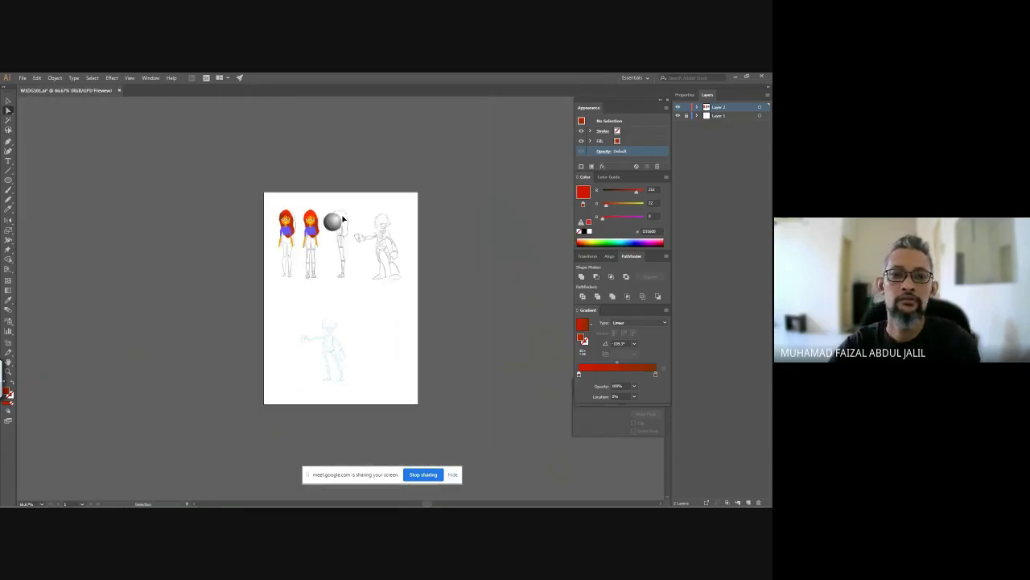
key("ctrl+plus")
key("ctrl+plus")
scroll(322, 216, "up", 2)
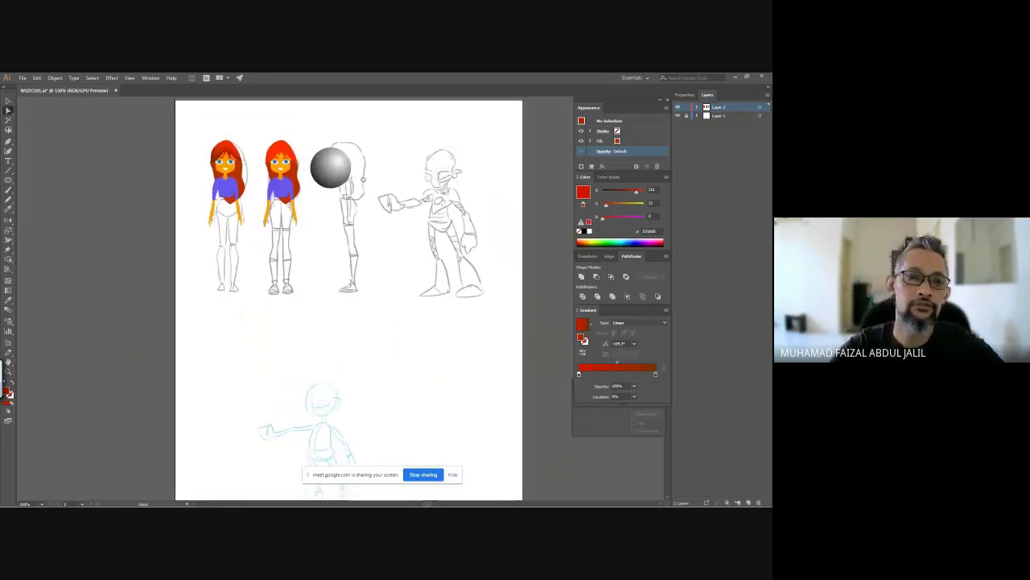
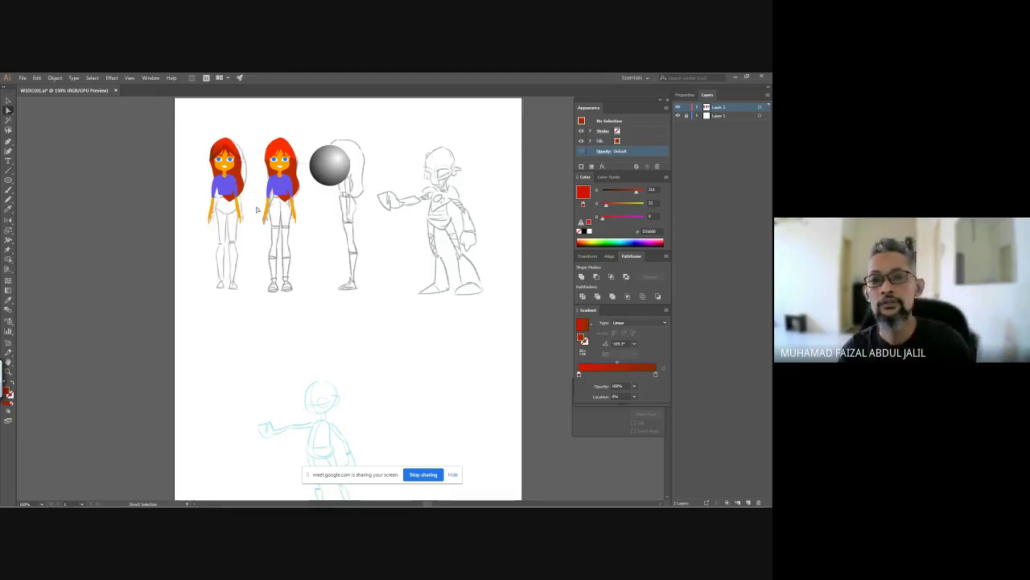
Step: Switch to Chrome and open the Weekly exercises brief PDF attached to the Digital Illustration class's Weekly Exercise for Week 01–Week 03
mouse_move(186, 497)
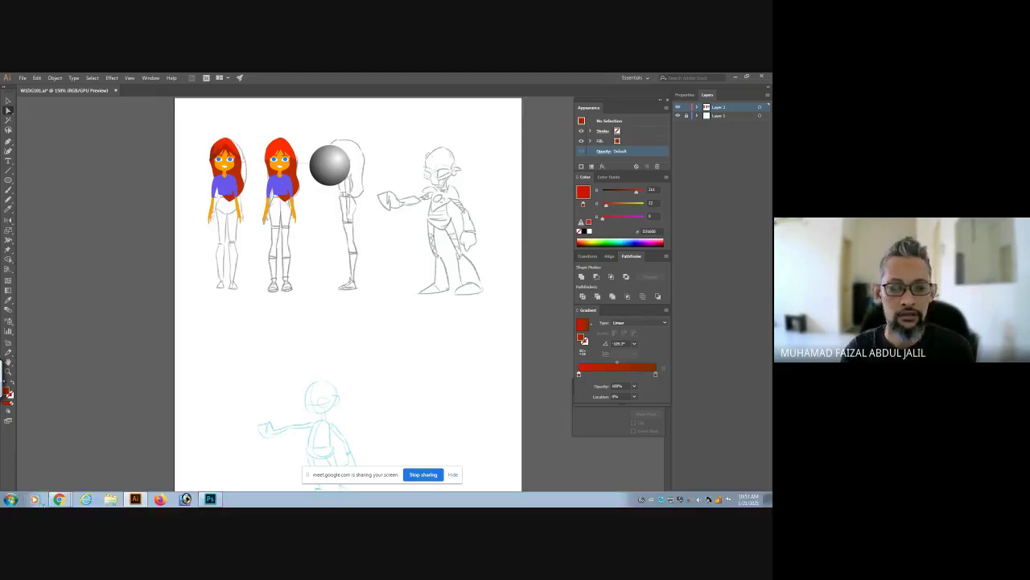
mouse_move(59, 499)
left_click(66, 470)
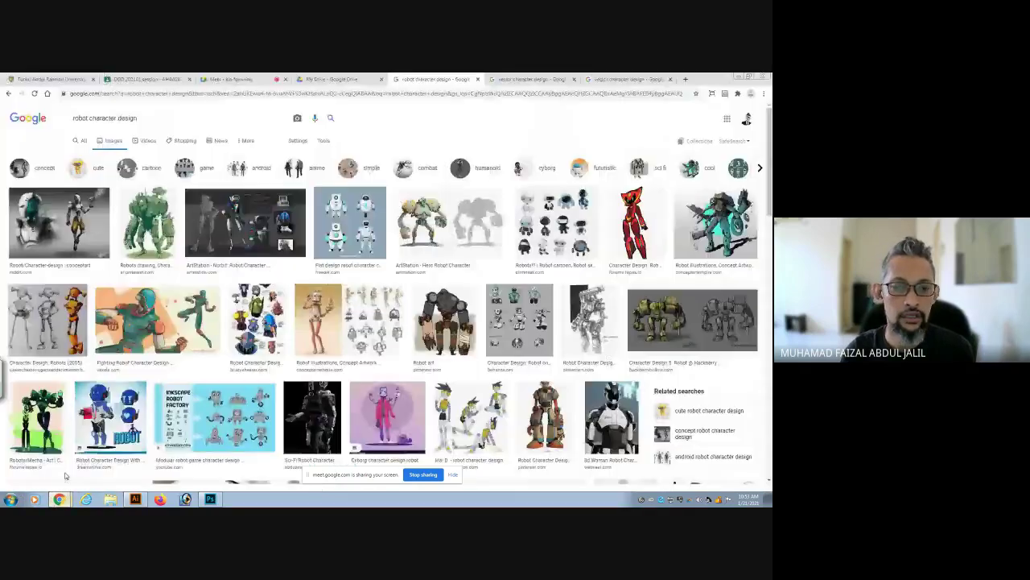
left_click(125, 78)
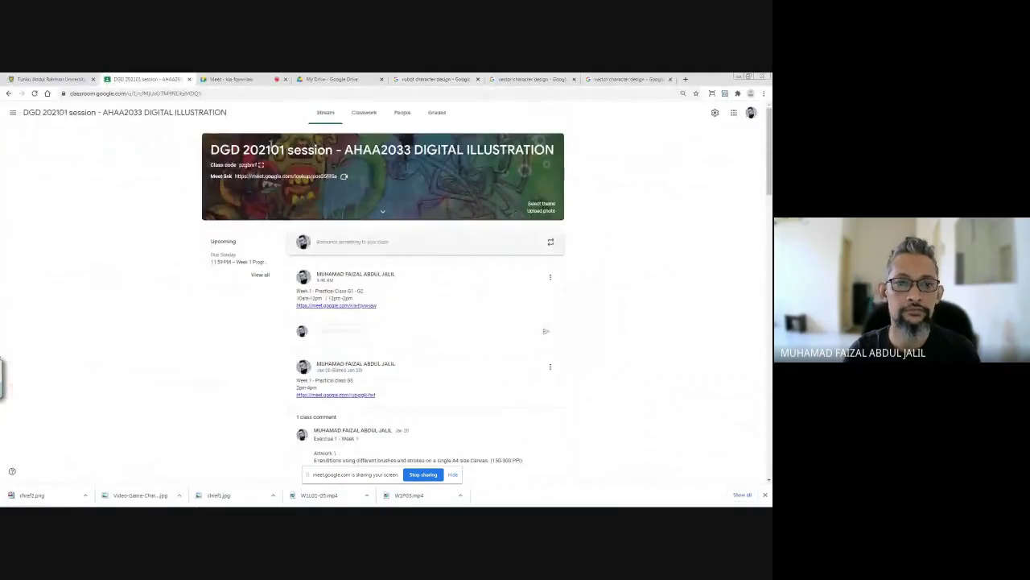
left_click(364, 113)
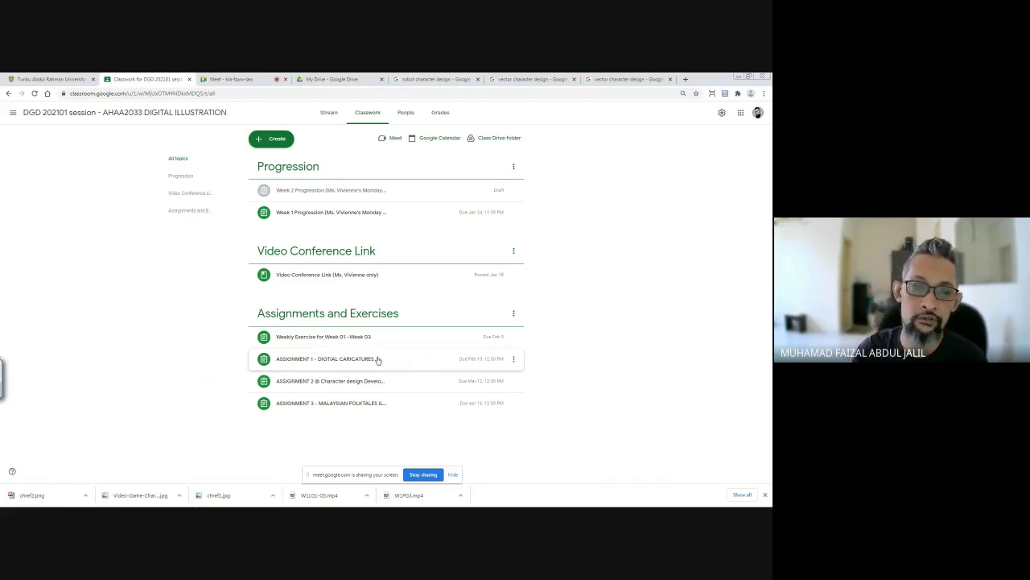
left_click(366, 338)
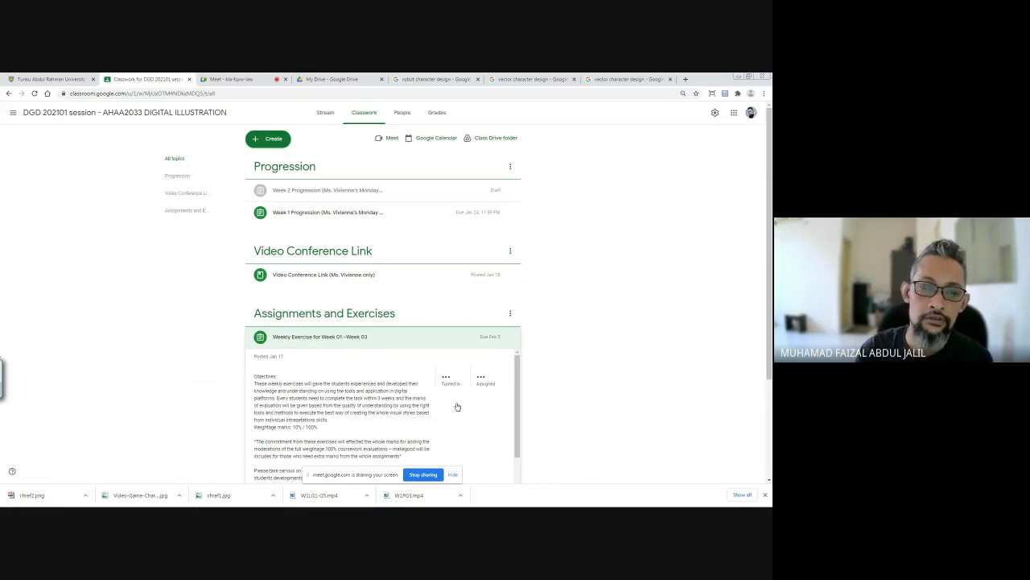
scroll(456, 407, "down", 6)
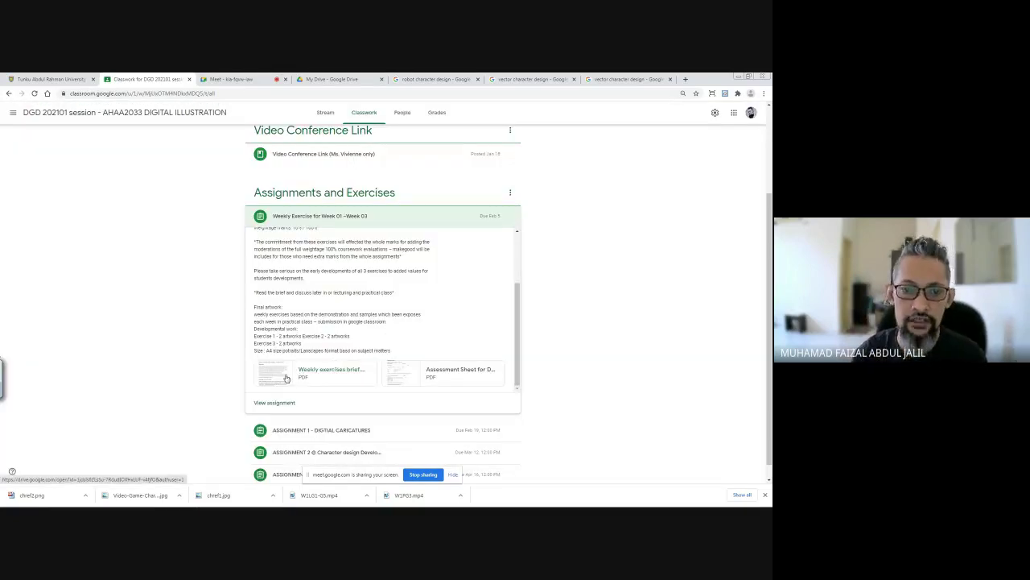
left_click(285, 378)
Step: Read through the weekly exercises brief, examining its exercise list and the sample brush, portrait and landscape artworks
scroll(467, 338, "down", 10)
scroll(467, 338, "down", 1)
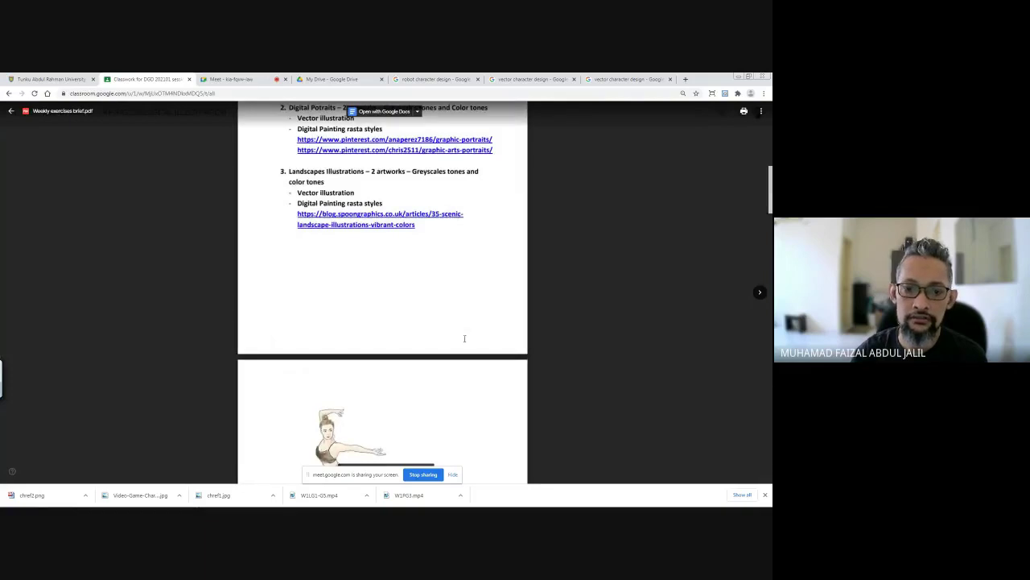
scroll(464, 338, "down", 8)
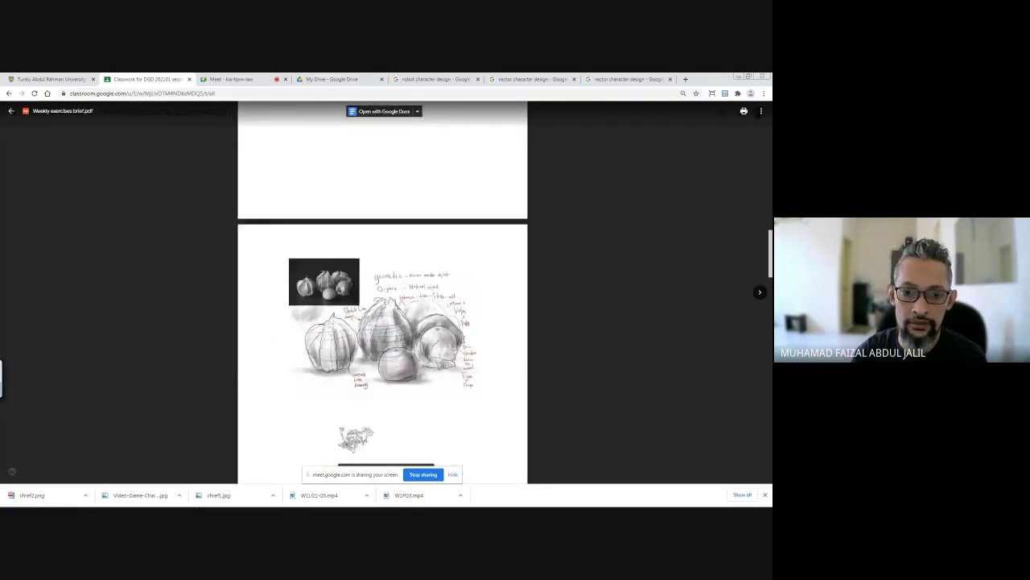
scroll(464, 338, "down", 10)
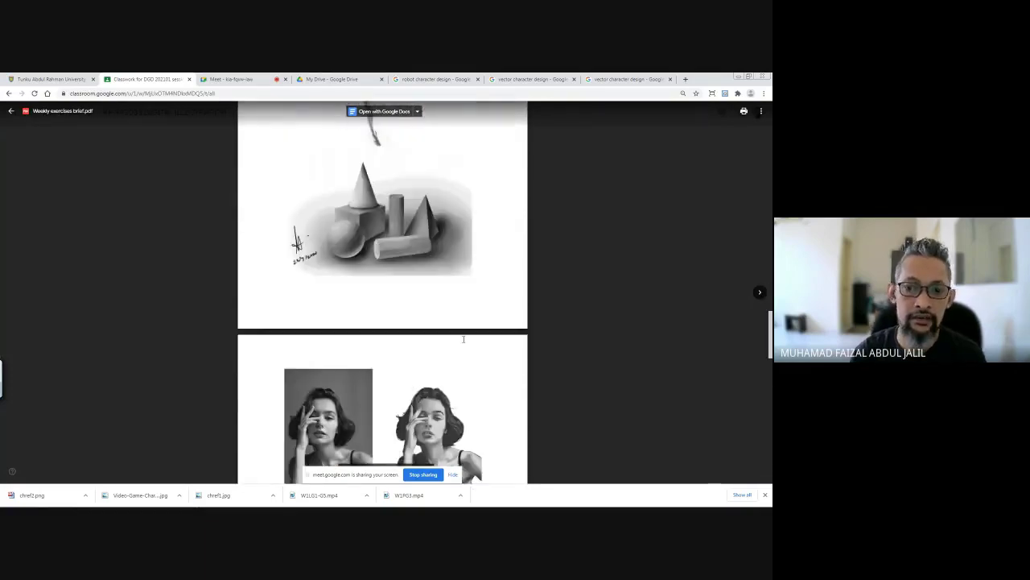
scroll(463, 339, "down", 6)
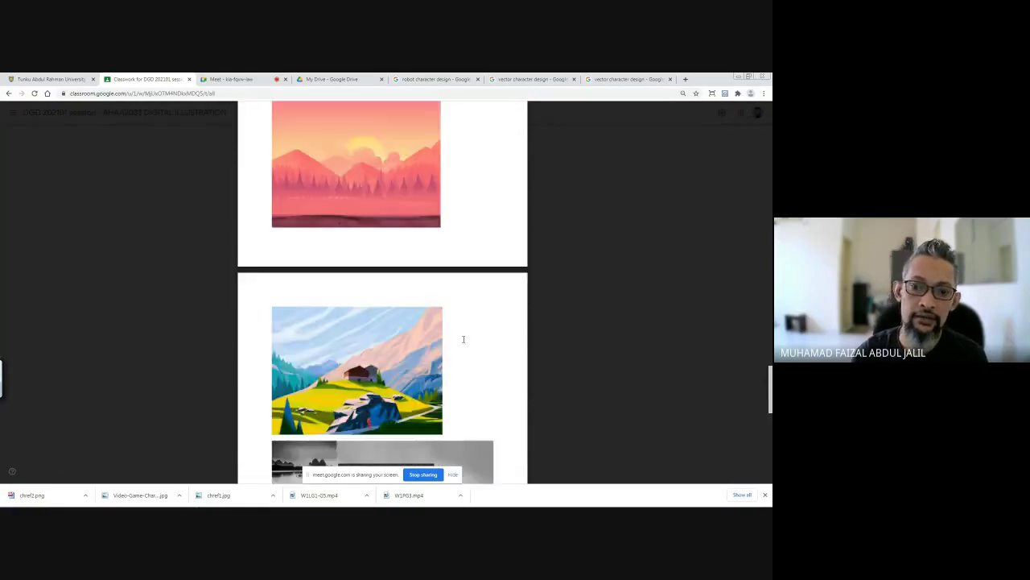
scroll(463, 339, "down", 10)
scroll(464, 338, "up", 4)
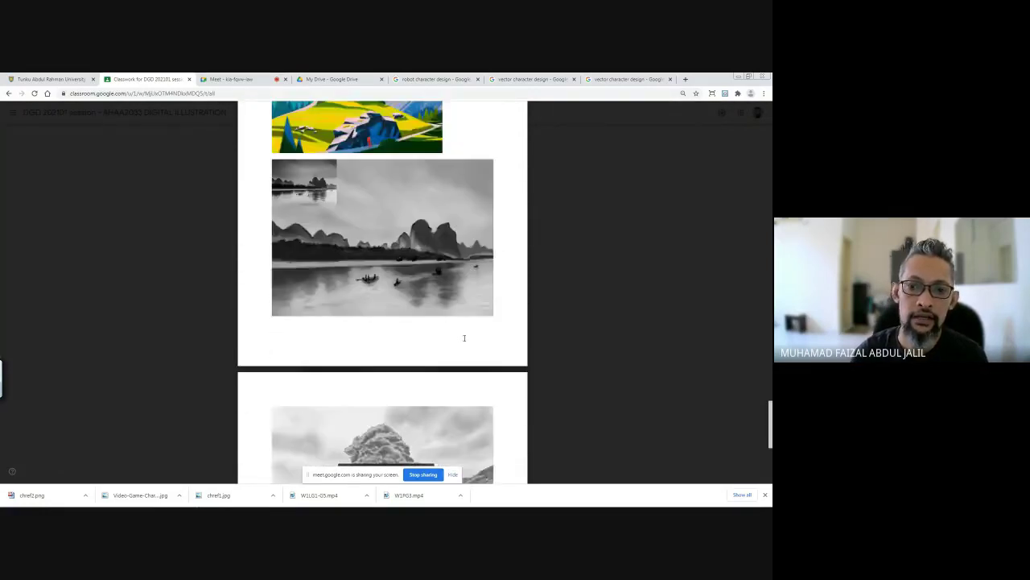
scroll(464, 339, "up", 15)
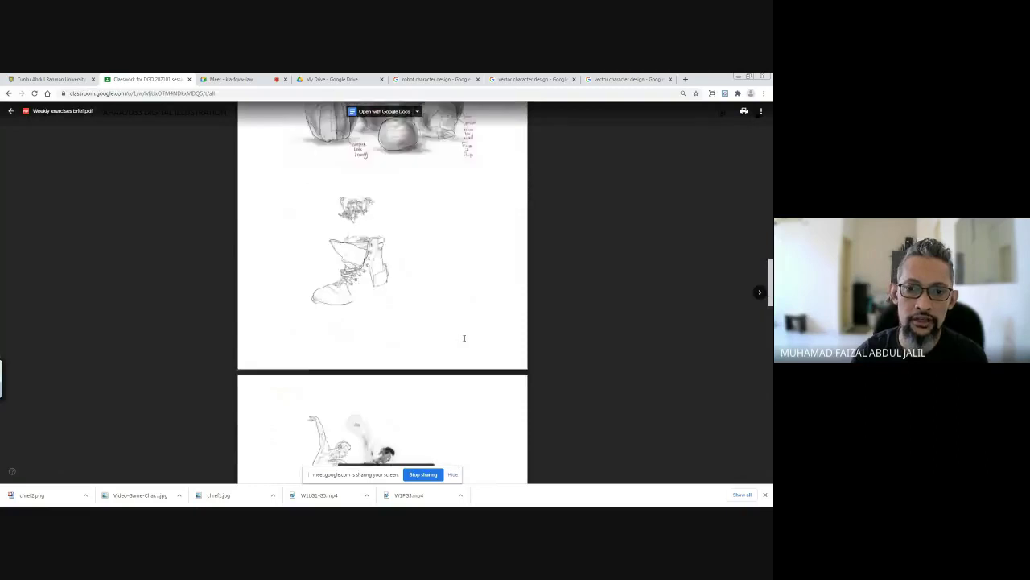
scroll(464, 338, "up", 2)
scroll(465, 339, "down", 8)
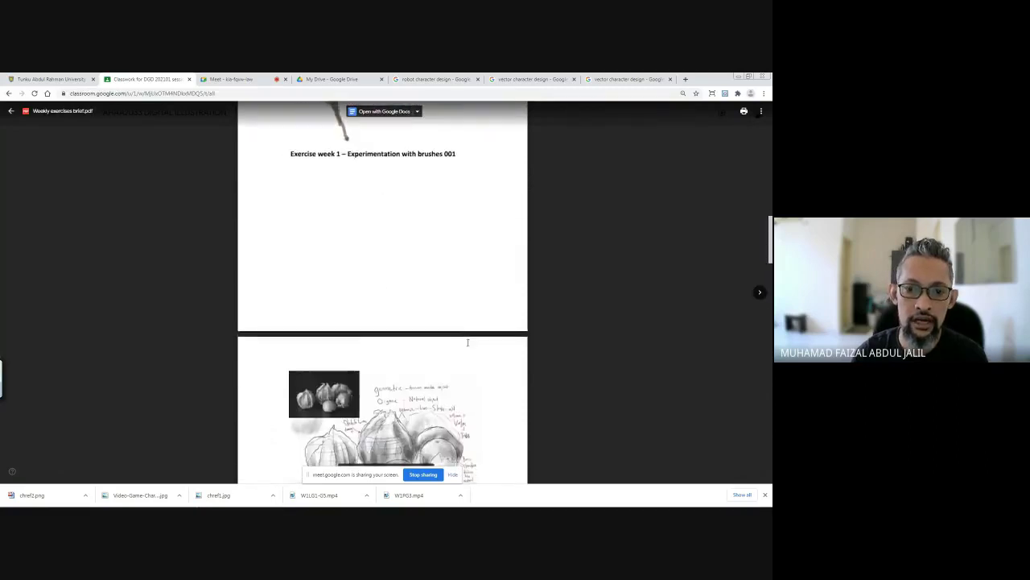
scroll(467, 342, "down", 12)
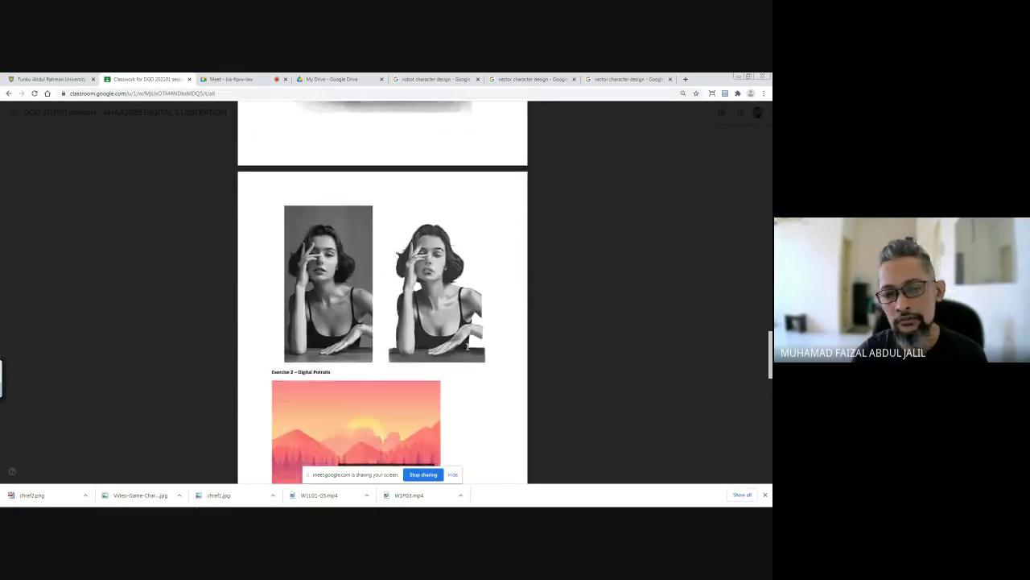
scroll(468, 345, "down", 4)
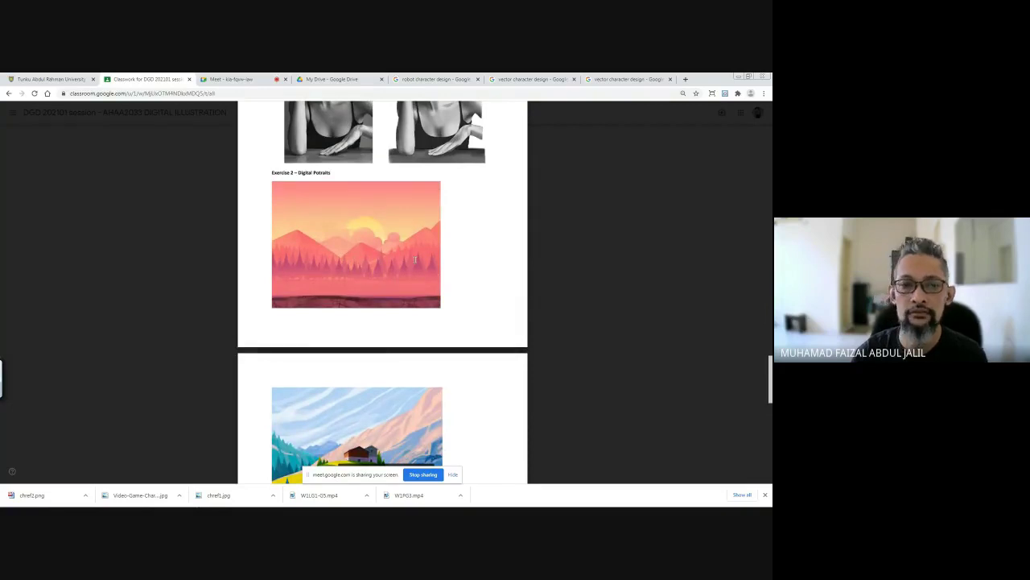
scroll(415, 259, "up", 15)
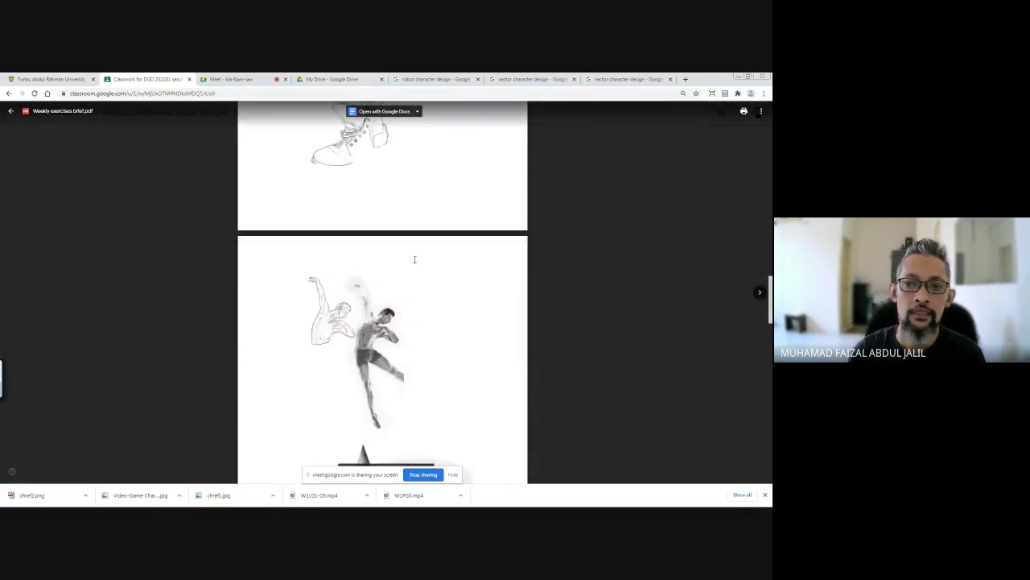
scroll(415, 260, "up", 12)
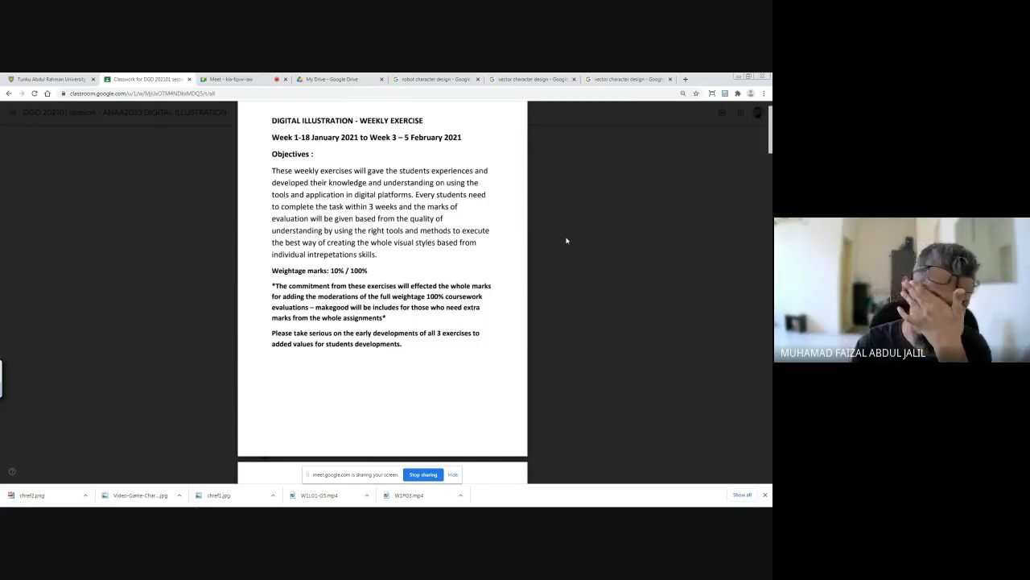
Step: Check the two open vector character design image previews and close both of their browser tabs
left_click(619, 78)
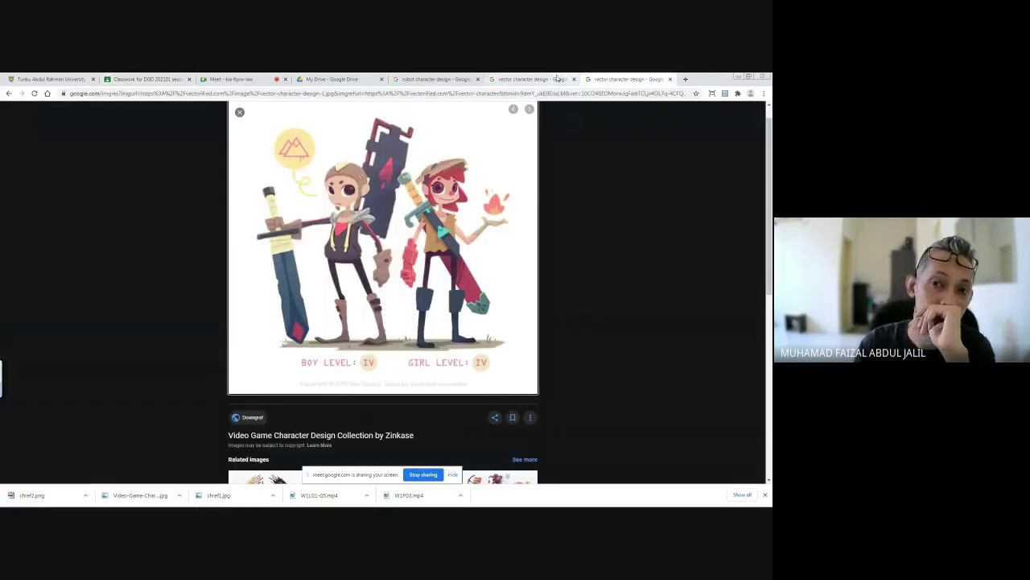
left_click(557, 78)
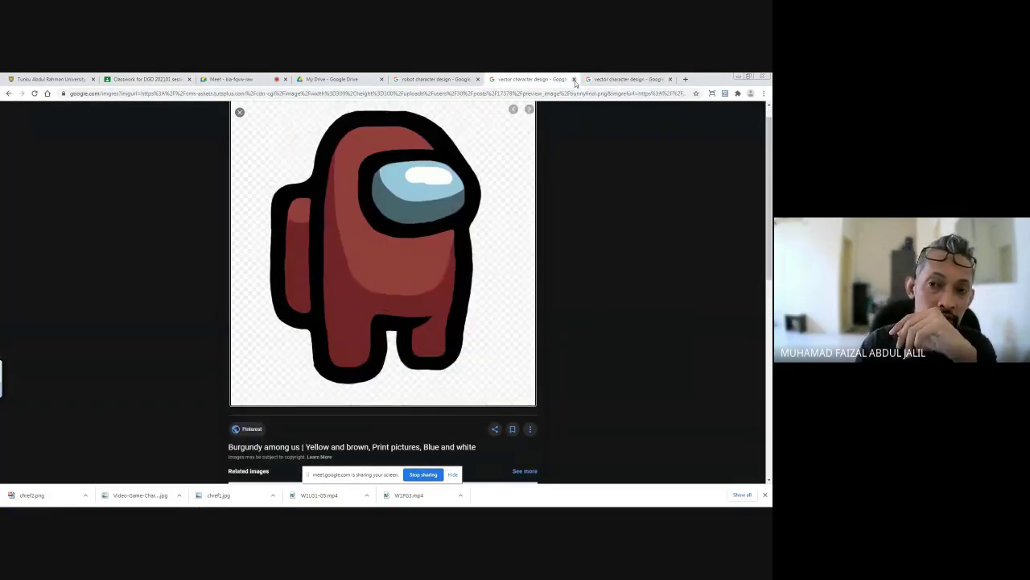
left_click(574, 79)
left_click(575, 79)
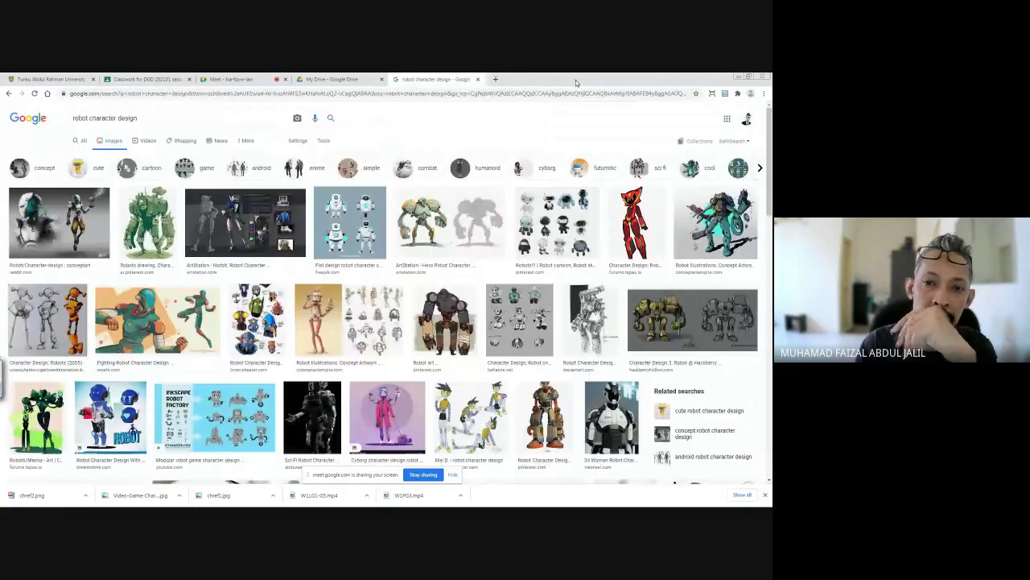
Step: Return to the vector character design image results, close the Sun-Maid mascot preview and browse the character styles
left_click(8, 94)
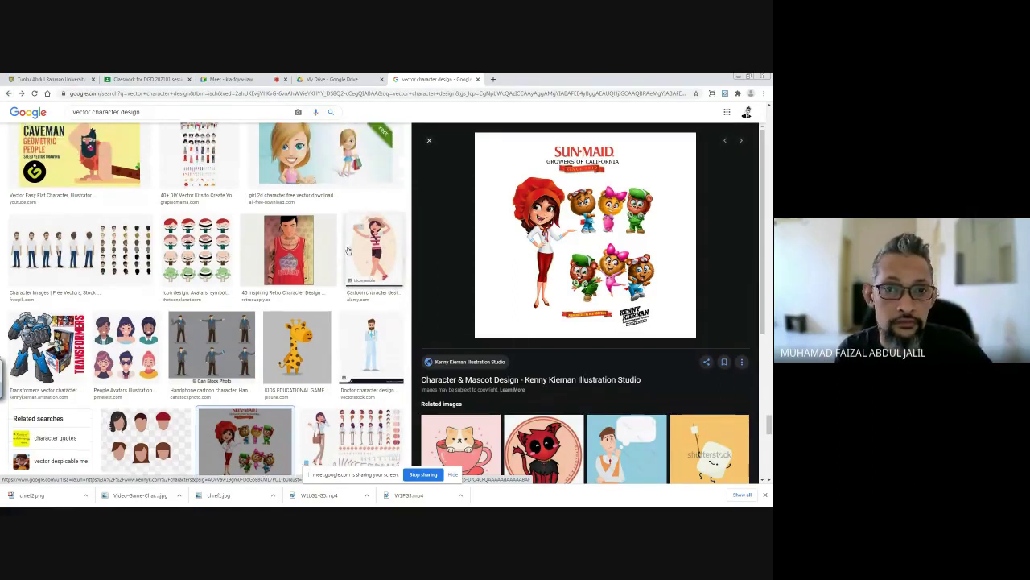
scroll(348, 250, "up", 4)
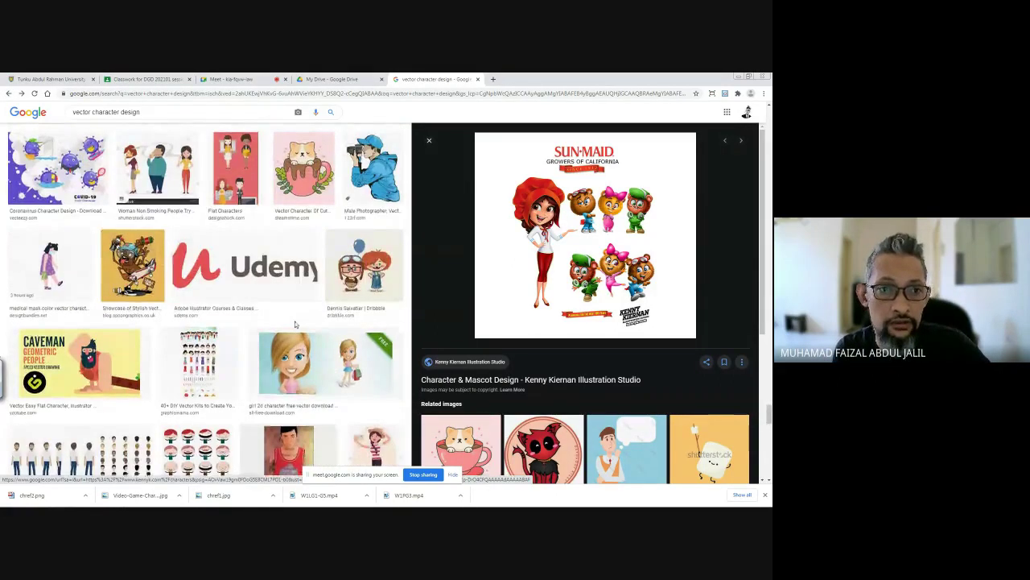
scroll(278, 322, "up", 4)
scroll(216, 268, "up", 1)
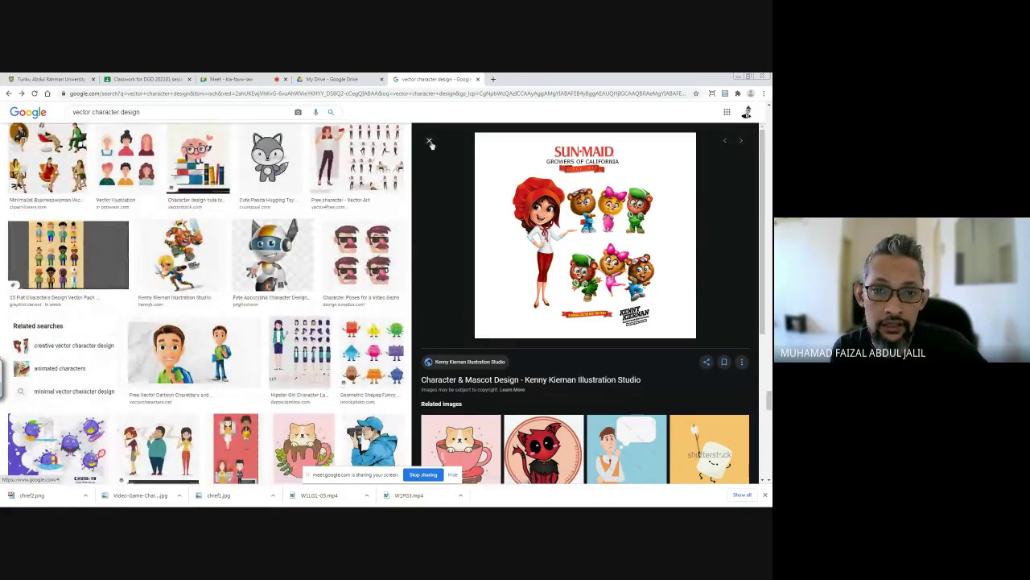
left_click(429, 142)
scroll(436, 164, "up", 5)
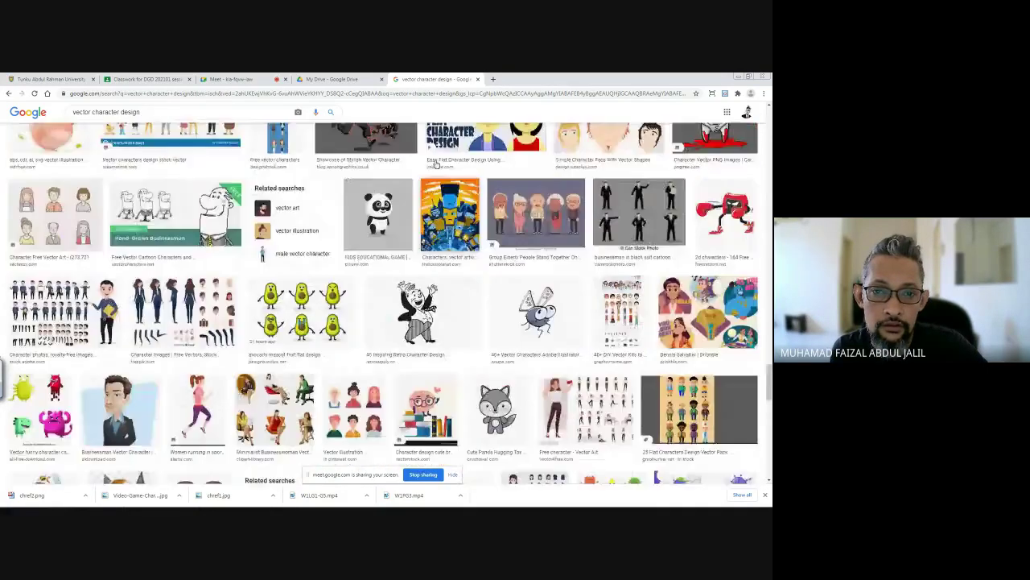
scroll(435, 164, "up", 4)
scroll(436, 164, "down", 3)
scroll(435, 164, "up", 4)
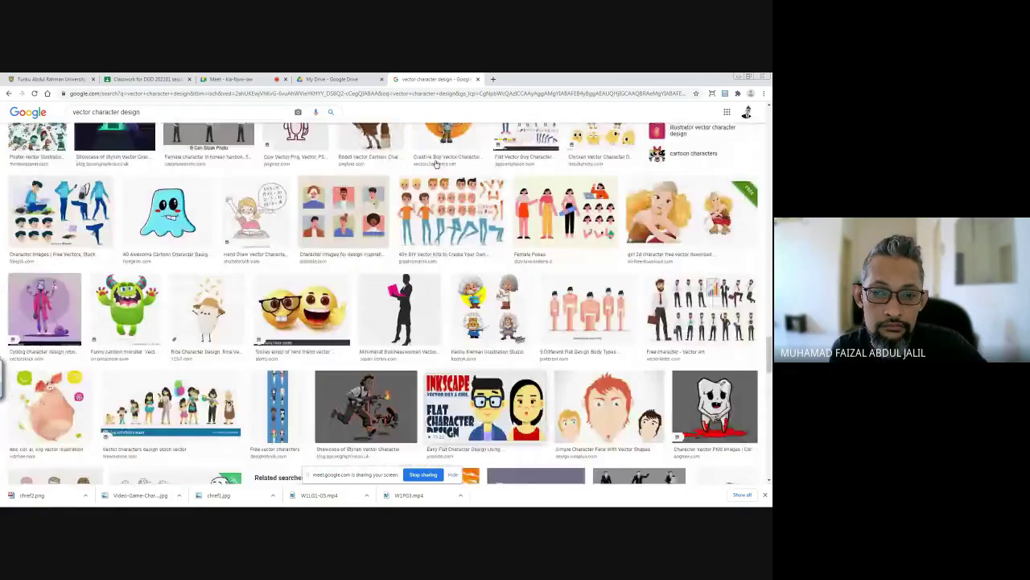
Step: Browse more vector character design results, previewing the Photoshop vector action pose, the character/background design sheet and the Photoshop and Illustrator character pair
scroll(436, 165, "down", 6)
scroll(435, 164, "up", 2)
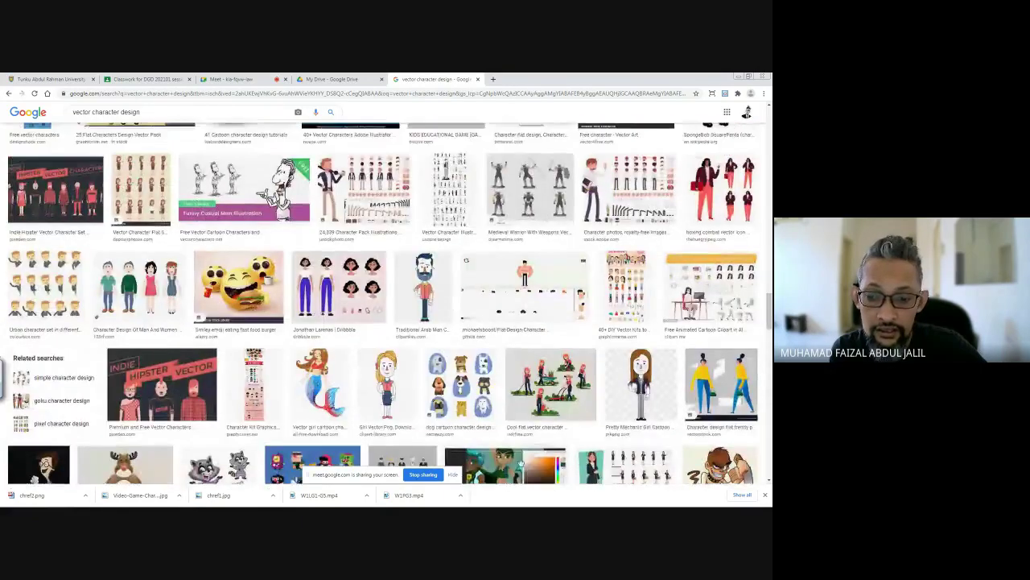
left_click(505, 464)
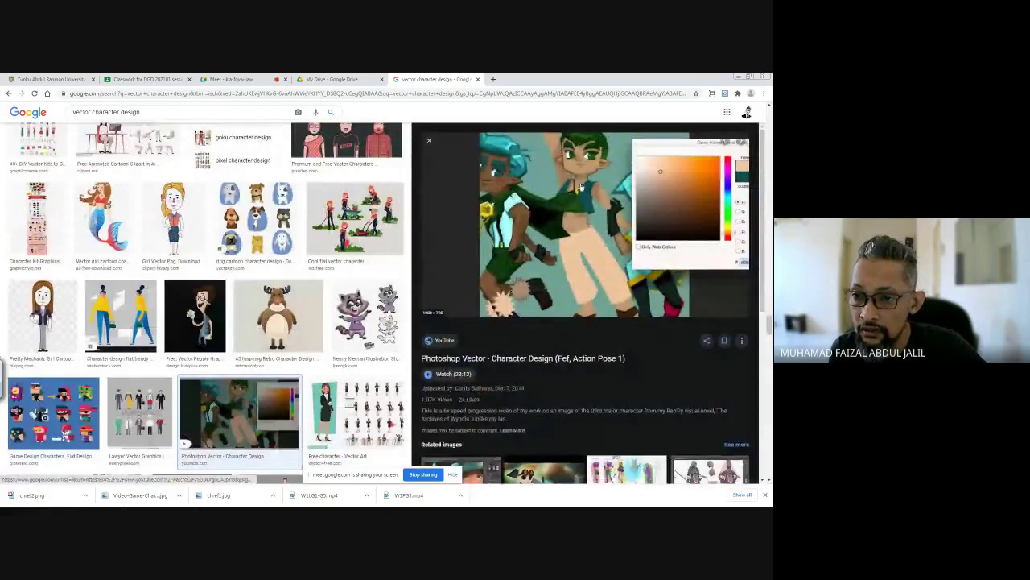
scroll(580, 217, "down", 4)
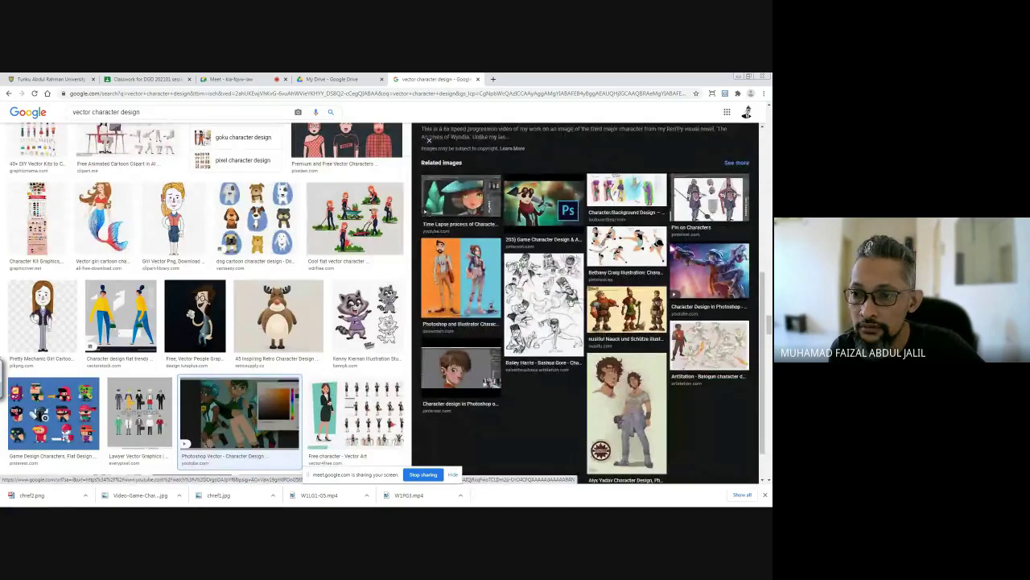
left_click(627, 194)
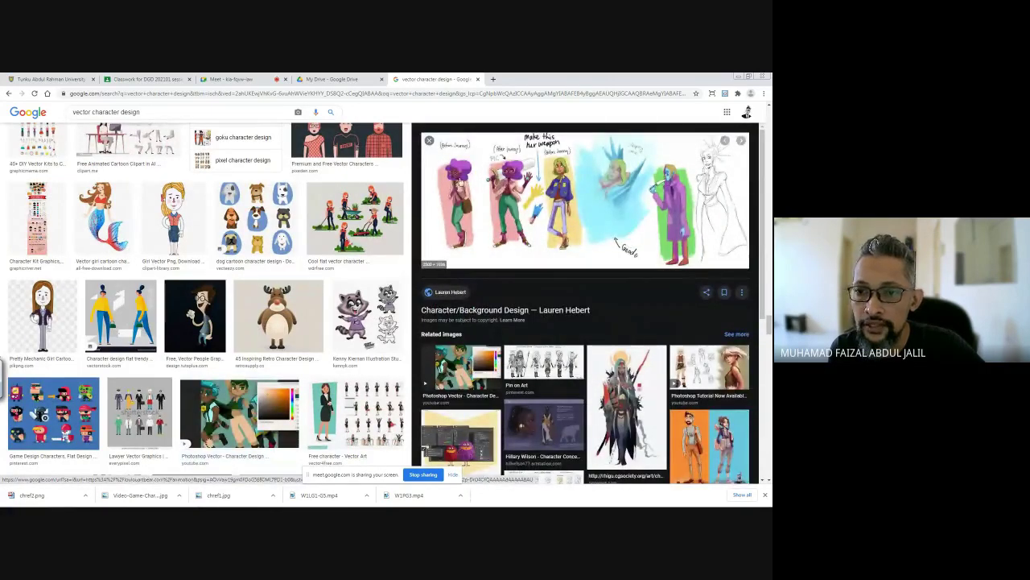
scroll(644, 290, "down", 2)
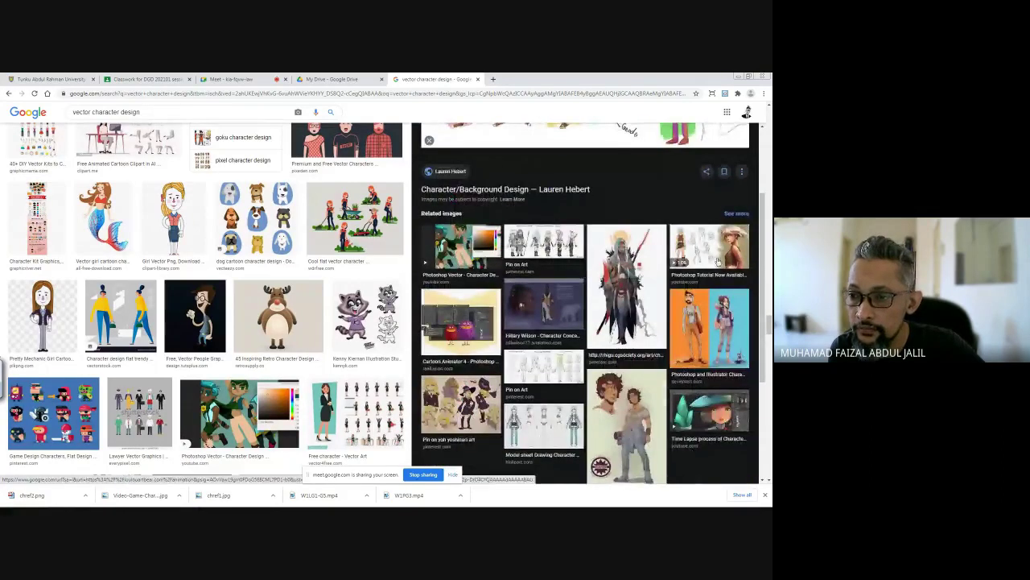
left_click(711, 314)
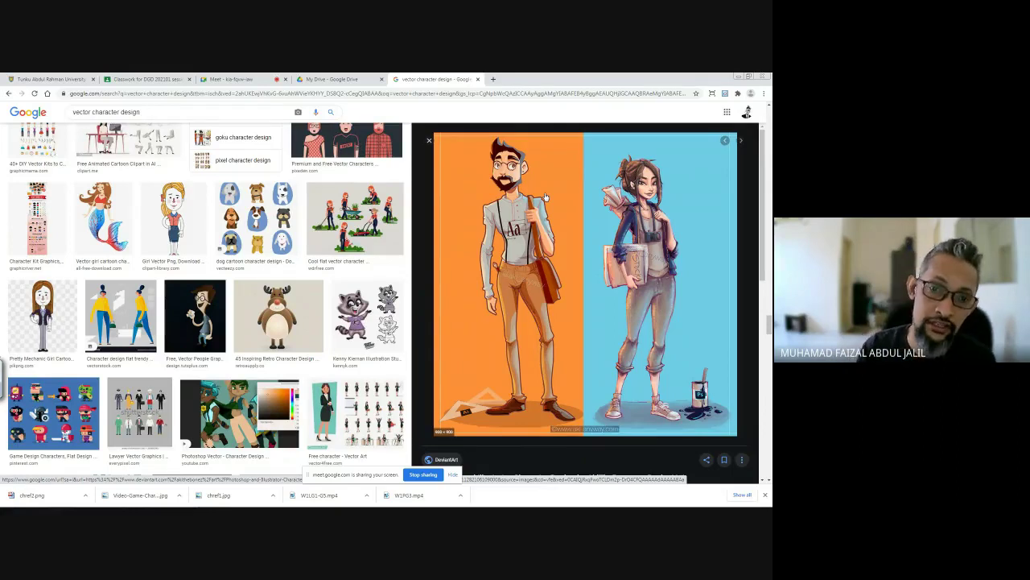
Step: Switch to Photoshop and lower the opacity of Layer 6, which holds the sketch of the large-headed pointing character
mouse_move(174, 501)
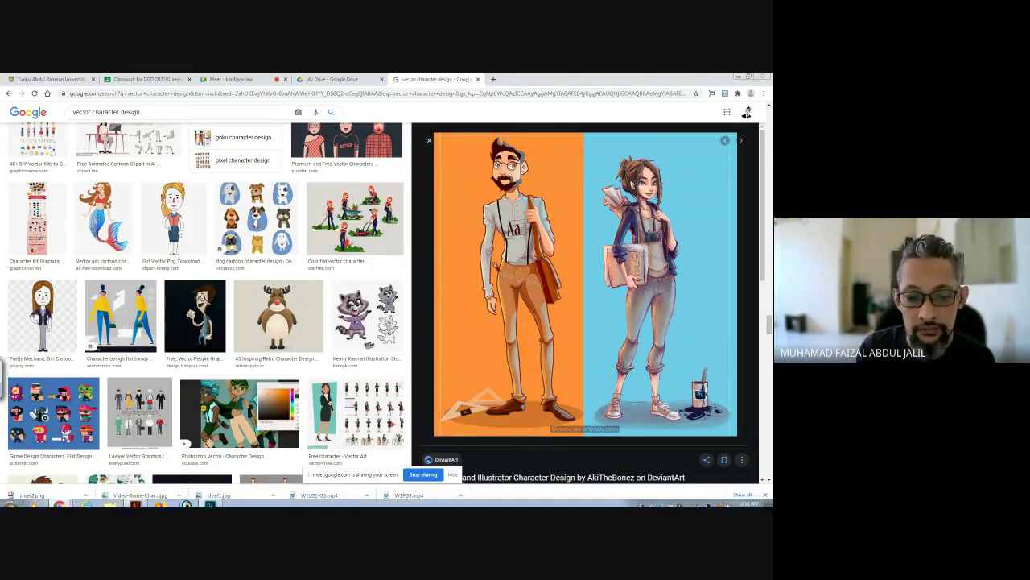
left_click(210, 499)
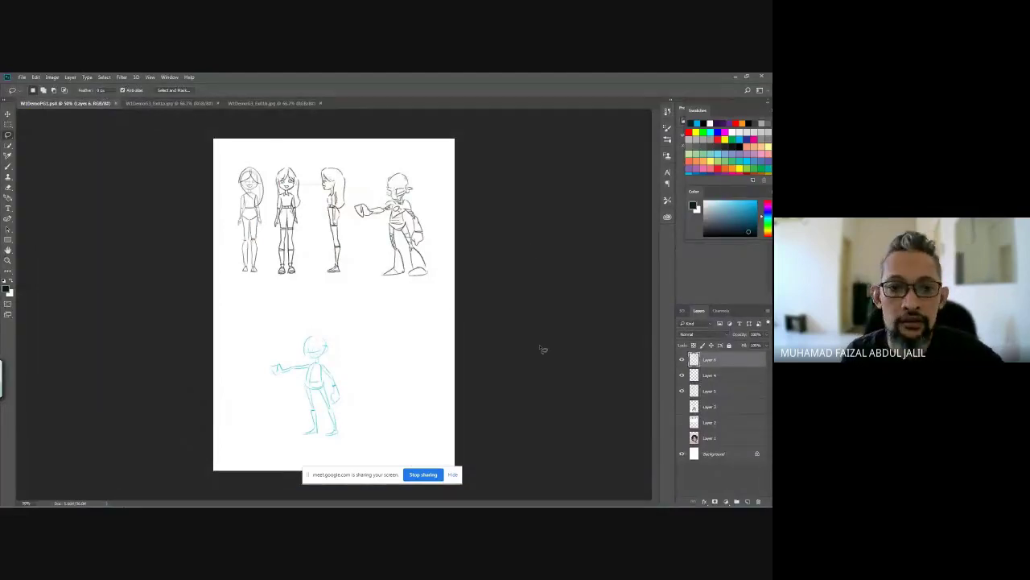
left_click(683, 360)
left_click(682, 361)
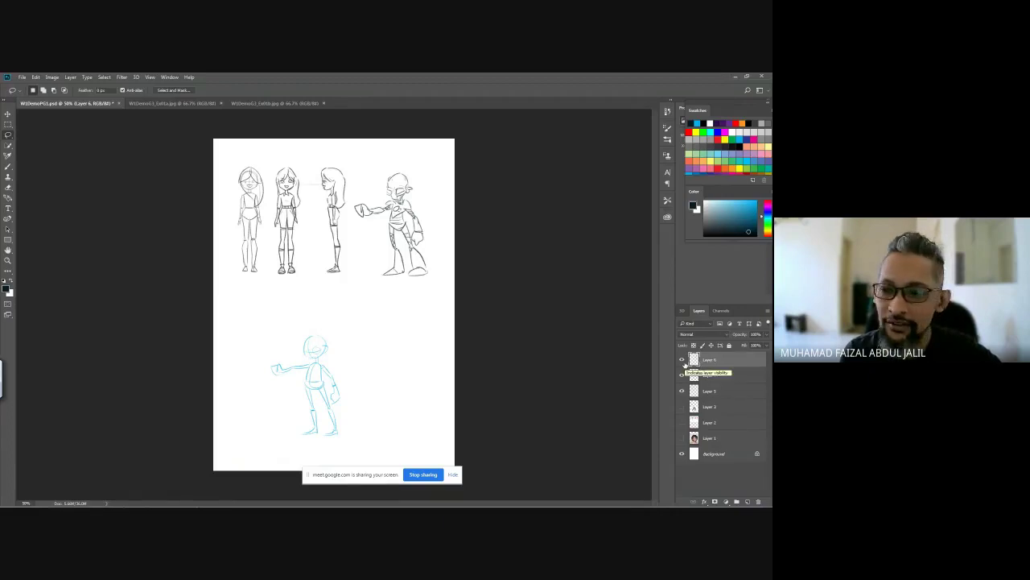
left_click(766, 335)
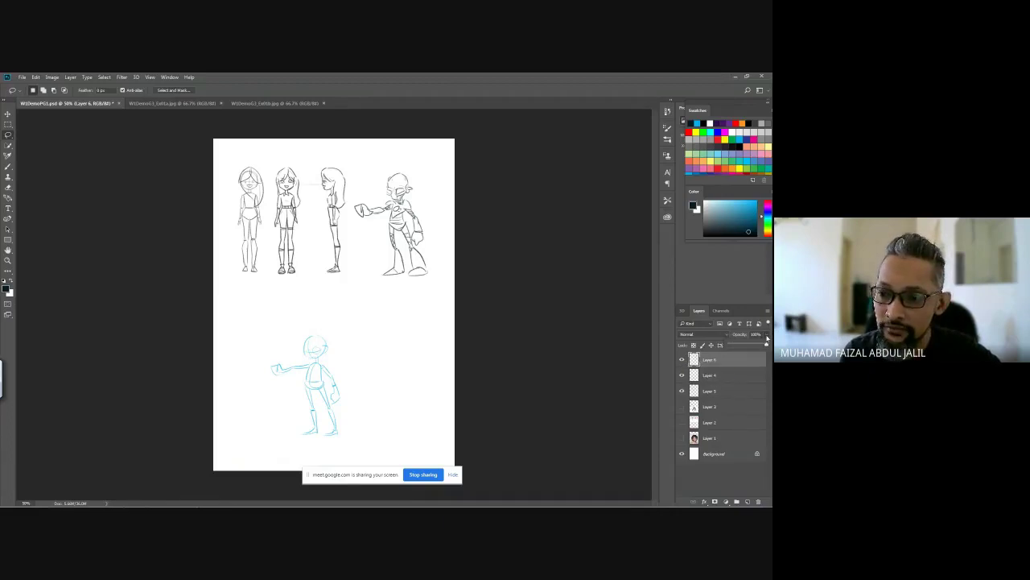
left_click(744, 375)
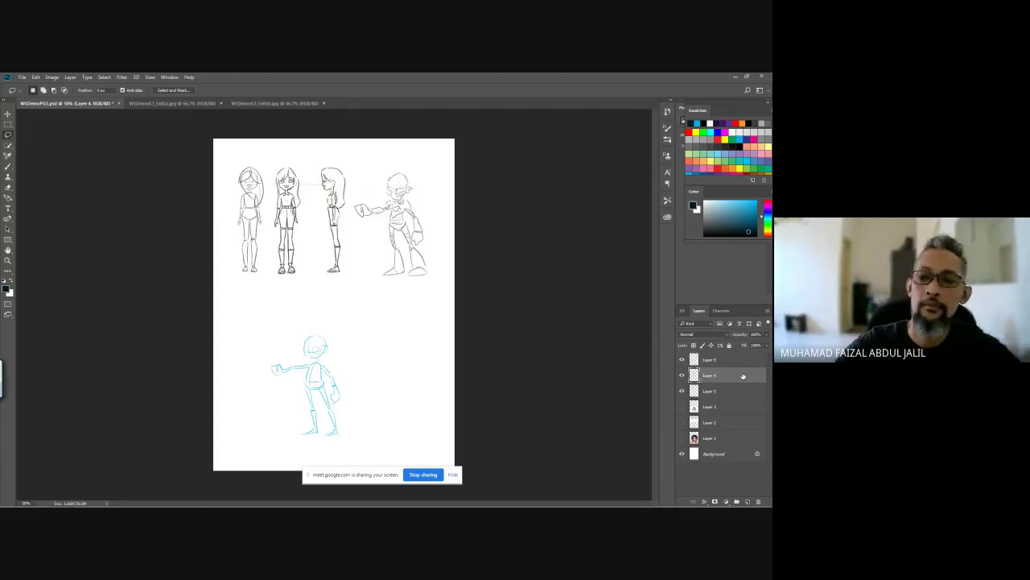
Step: Add a new layer above Layer 6 for colouring the pointing character
scroll(407, 195, "up", 5)
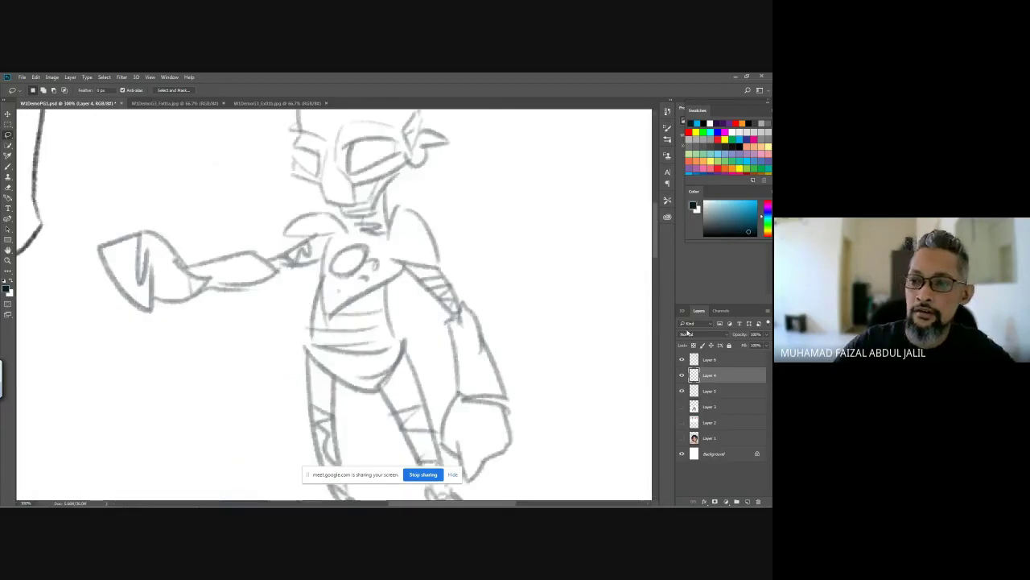
left_click(729, 363)
left_click(747, 500)
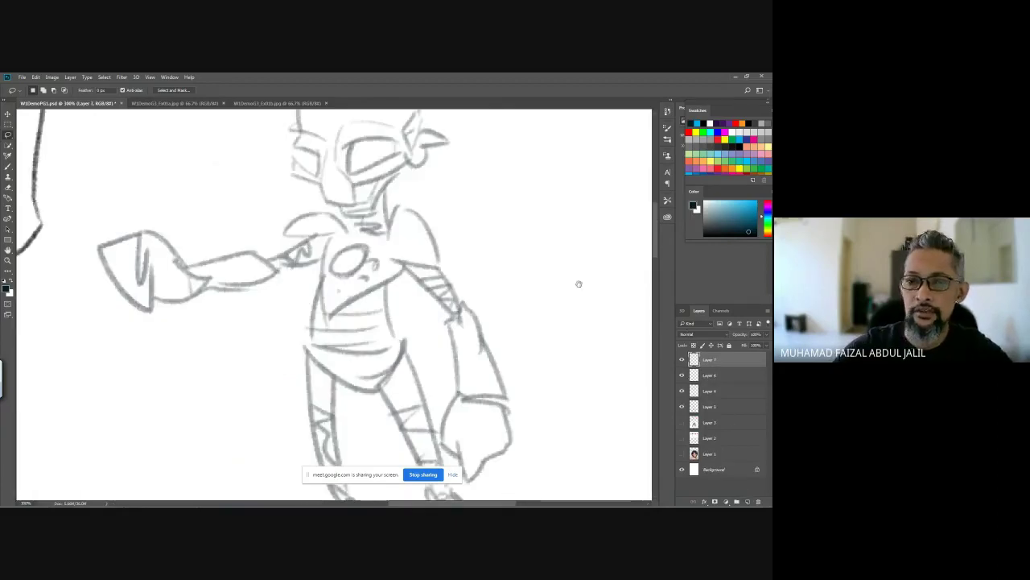
left_click_drag(579, 283, 609, 378)
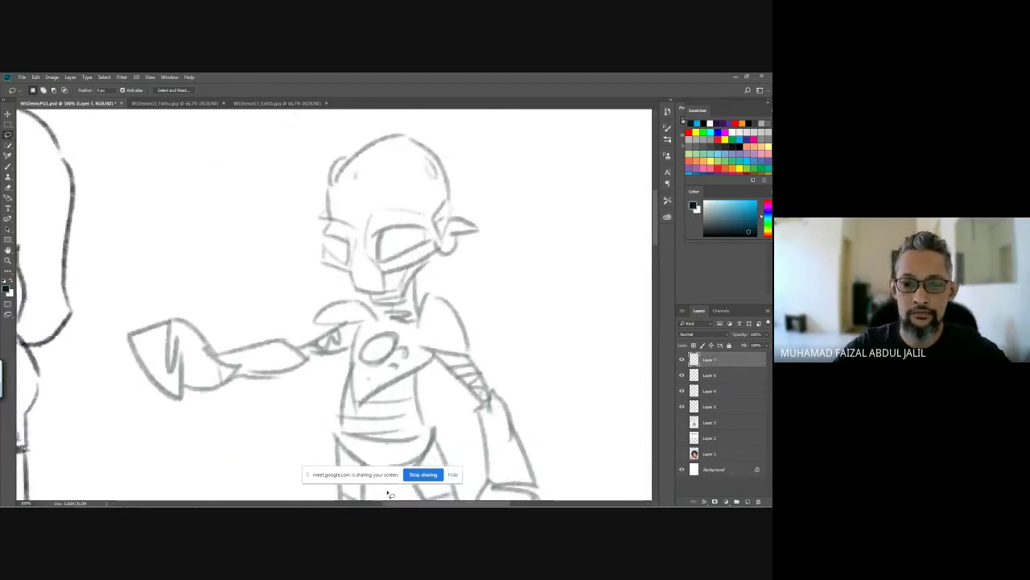
Step: Switch to Chrome, check the Google Meet chat for student messages and close the chat
mouse_move(59, 499)
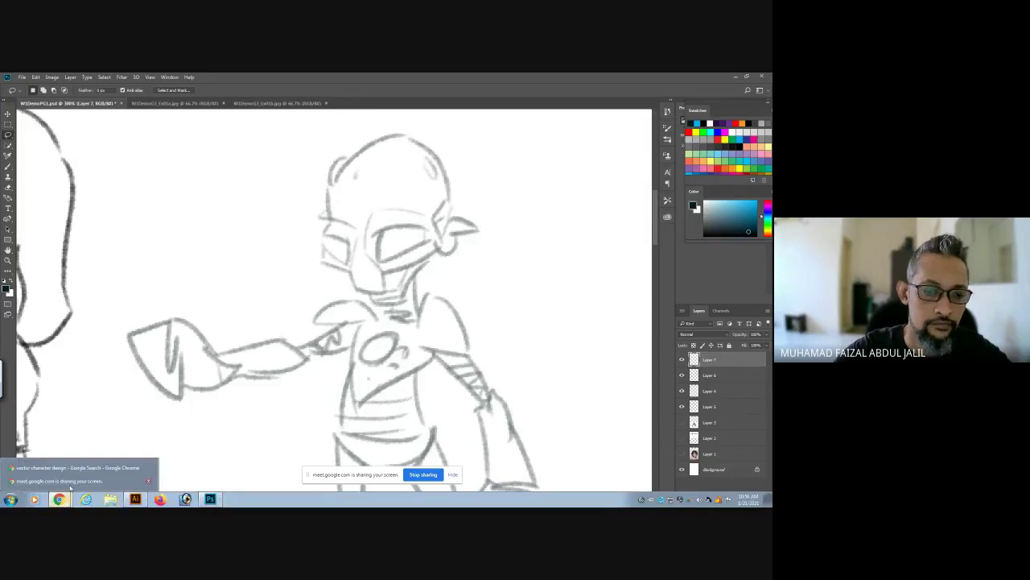
left_click(73, 469)
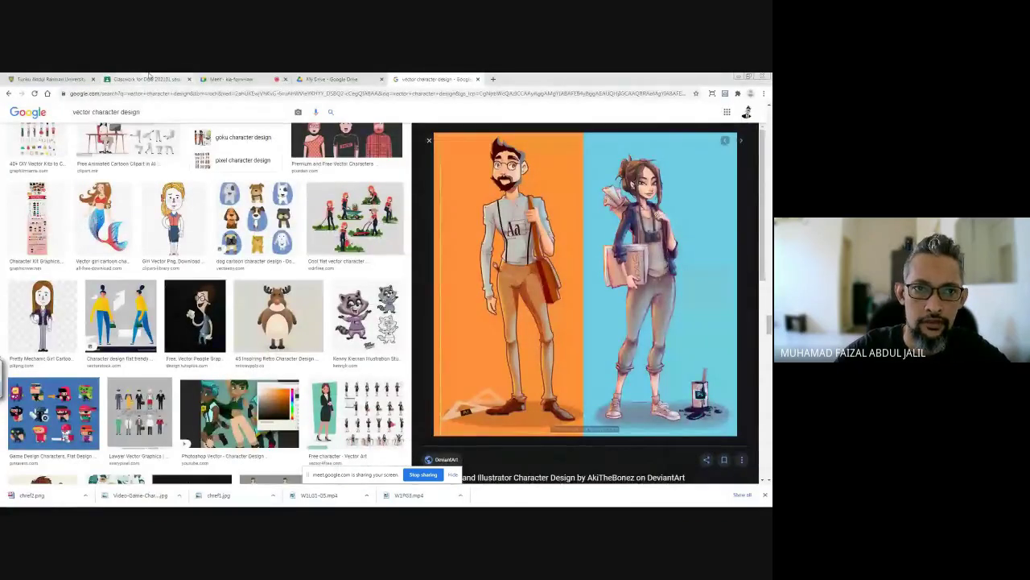
left_click(151, 78)
left_click(230, 79)
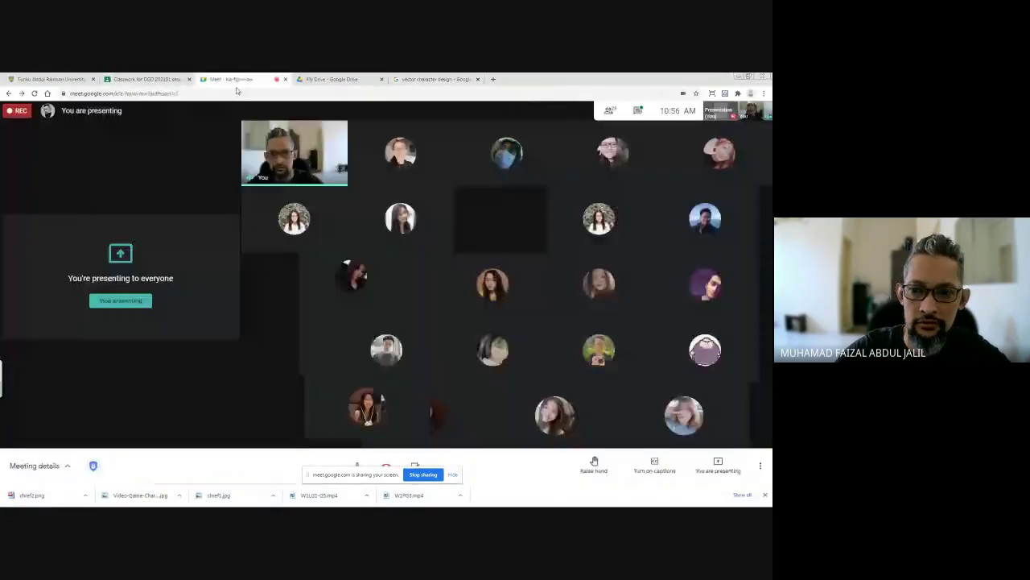
left_click(639, 112)
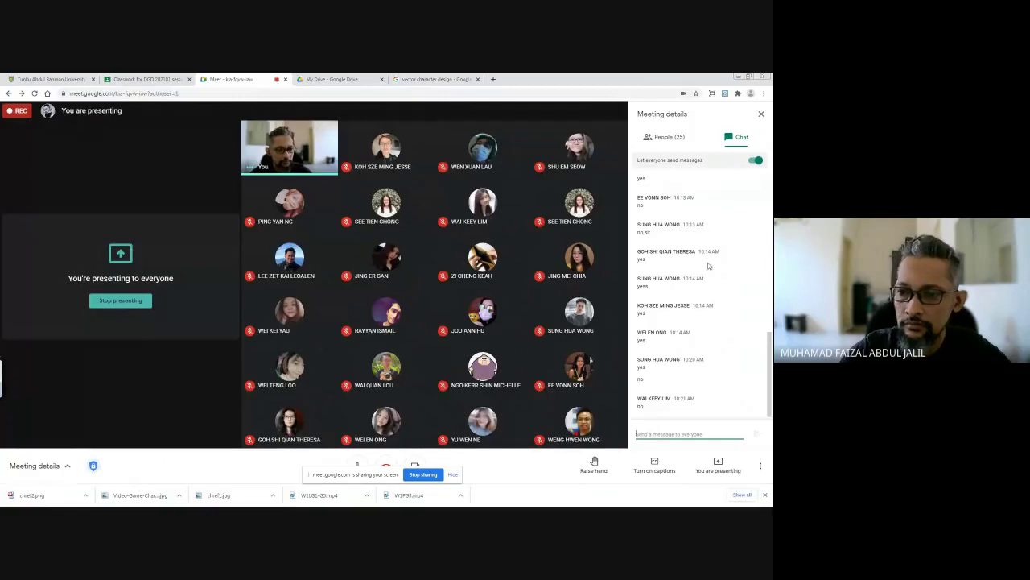
left_click(761, 114)
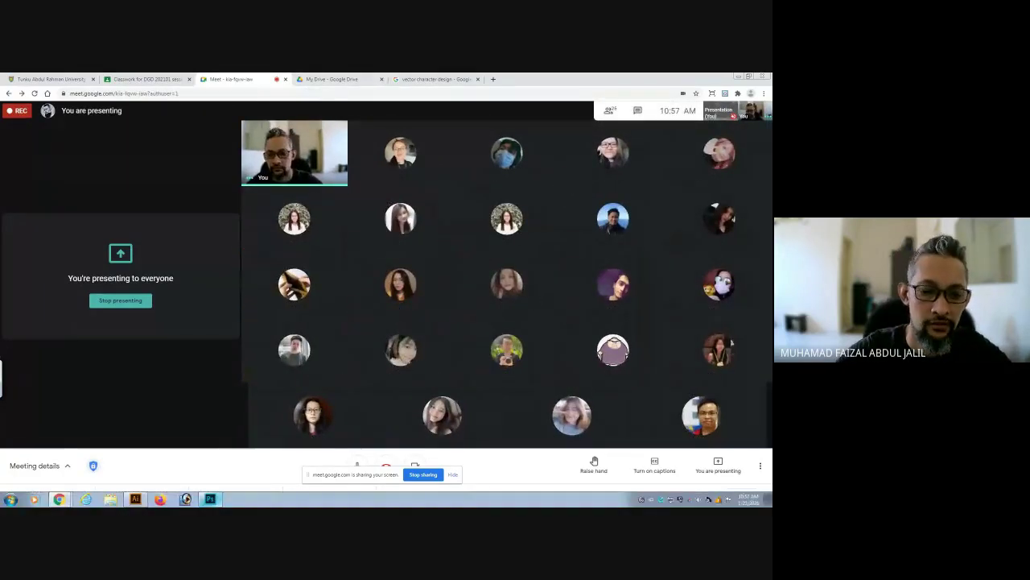
Step: Switch back to Photoshop, outline the pointing character's head with the Lasso tool and fill it with purple on Layer 7
left_click(210, 499)
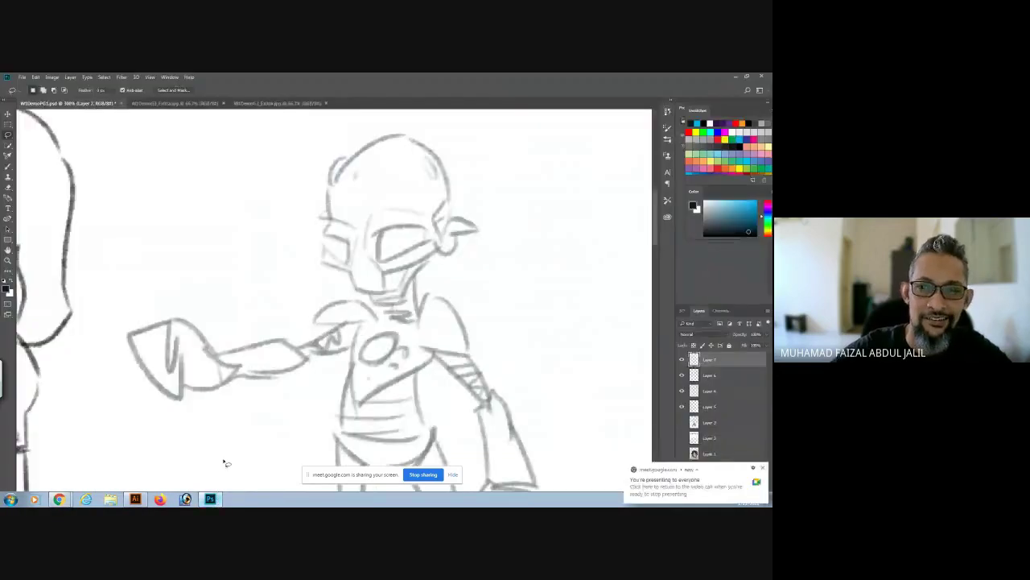
scroll(394, 215, "left", 10)
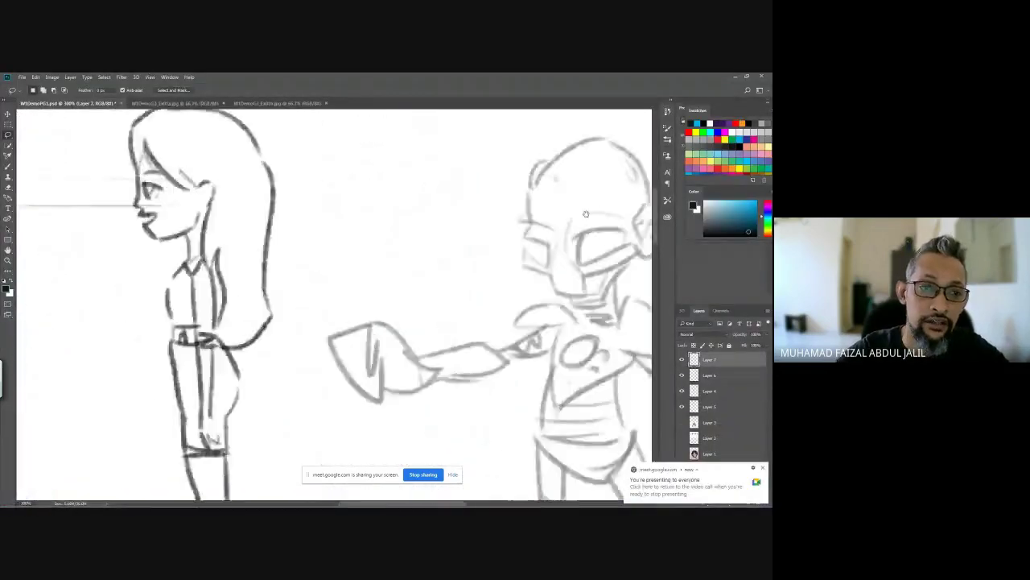
scroll(396, 222, "right", 6)
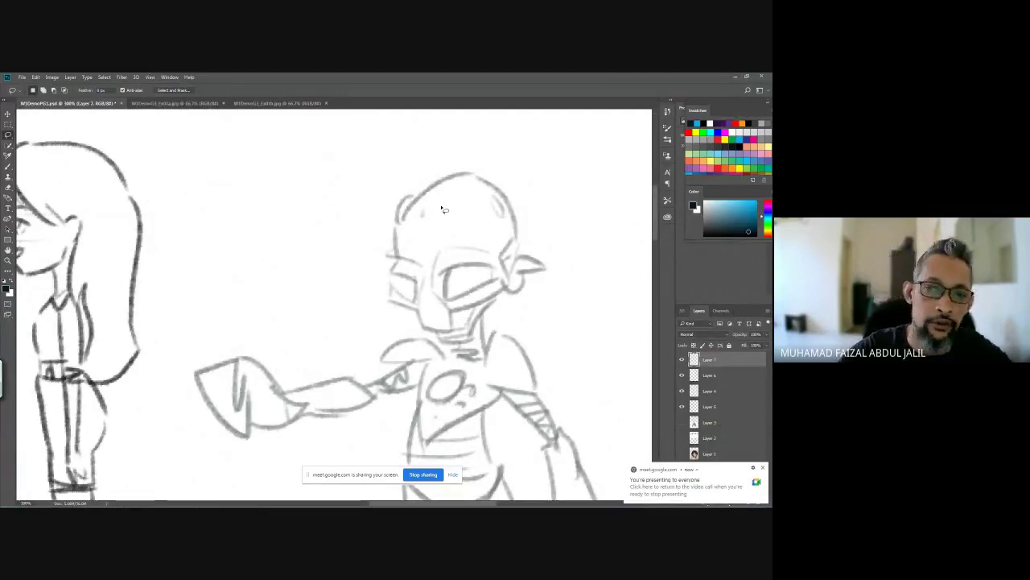
mouse_move(455, 196)
left_mouse_down()
mouse_move(449, 171)
mouse_move(462, 151)
mouse_move(408, 187)
mouse_move(397, 280)
mouse_move(439, 312)
mouse_move(537, 256)
mouse_move(515, 165)
mouse_move(477, 149)
mouse_move(449, 165)
mouse_move(431, 239)
left_mouse_up()
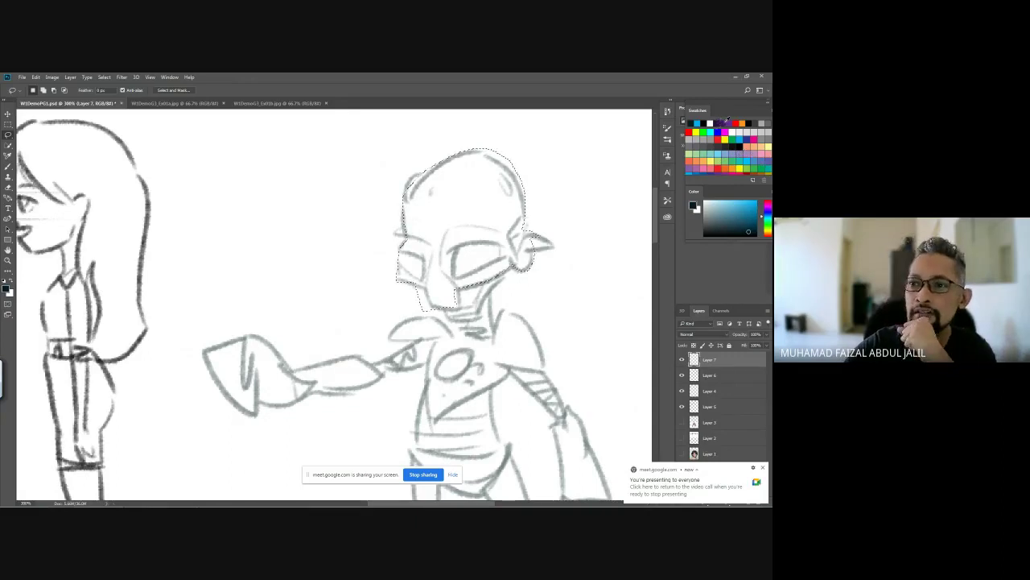
left_click(730, 122)
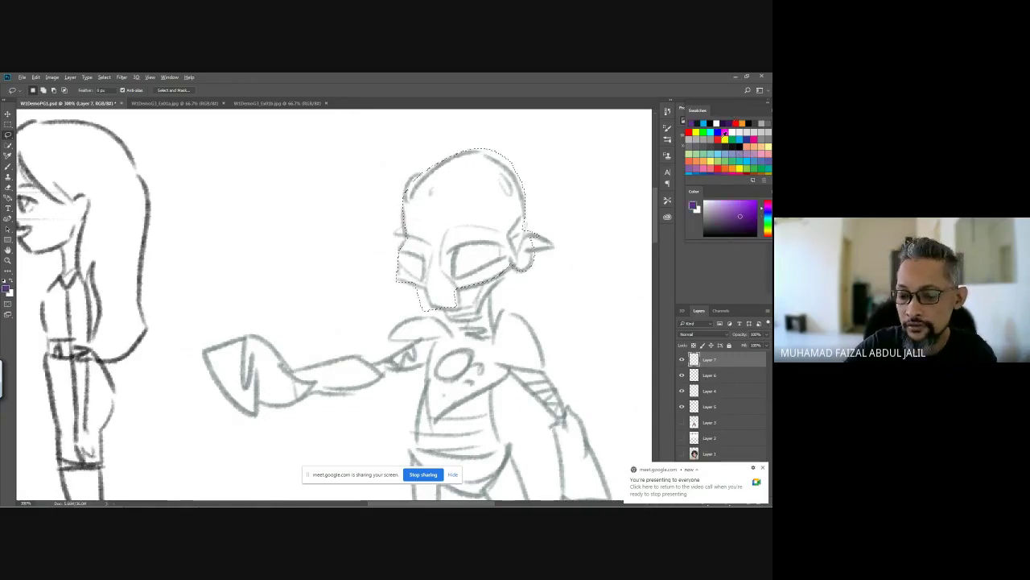
key("alt+BackSpace")
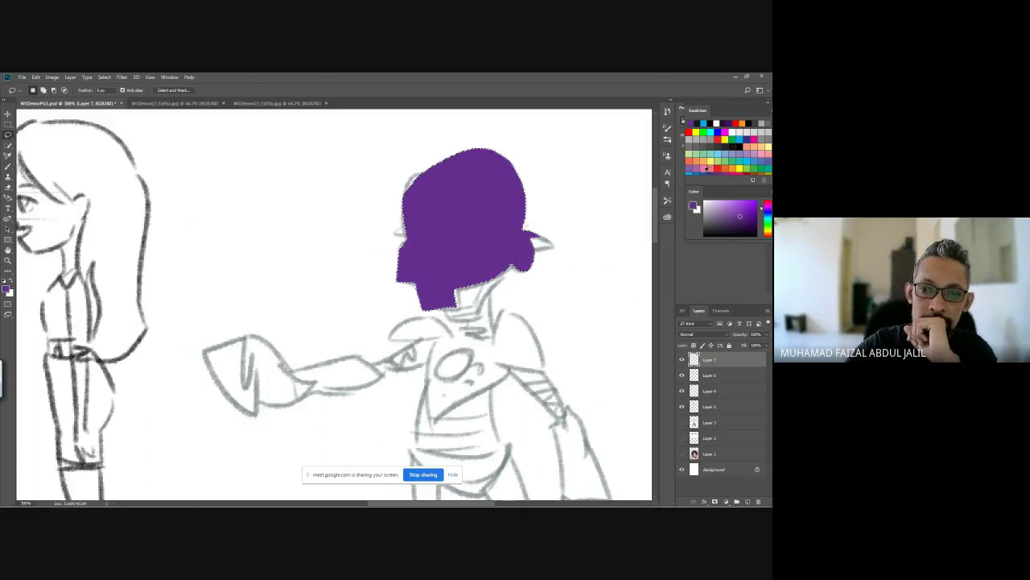
Step: Toggle Layer 7's visibility to compare, and move it below the sketch on Layer 6
left_click(682, 359)
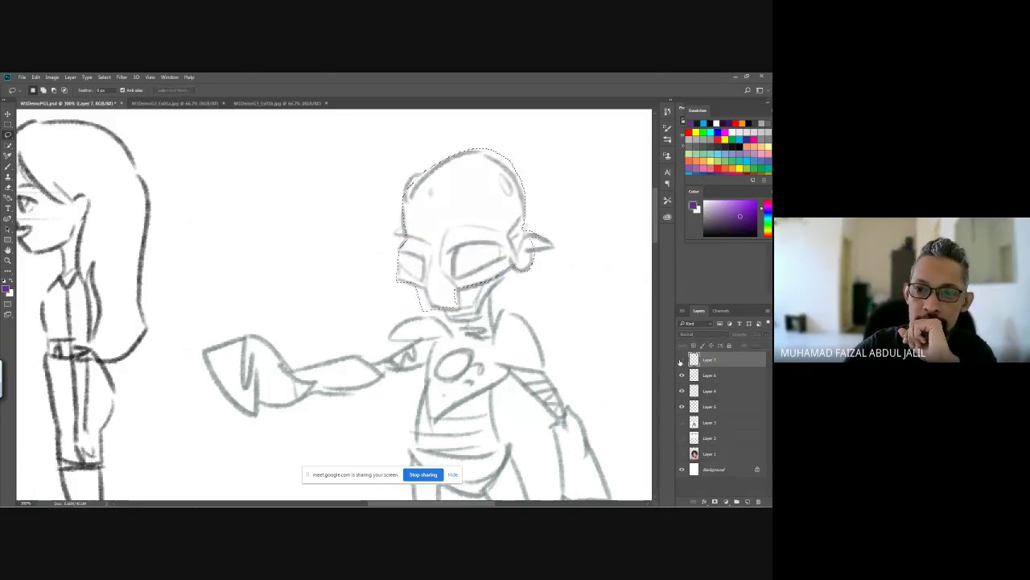
left_click(682, 359)
left_click_drag(708, 360, 716, 382)
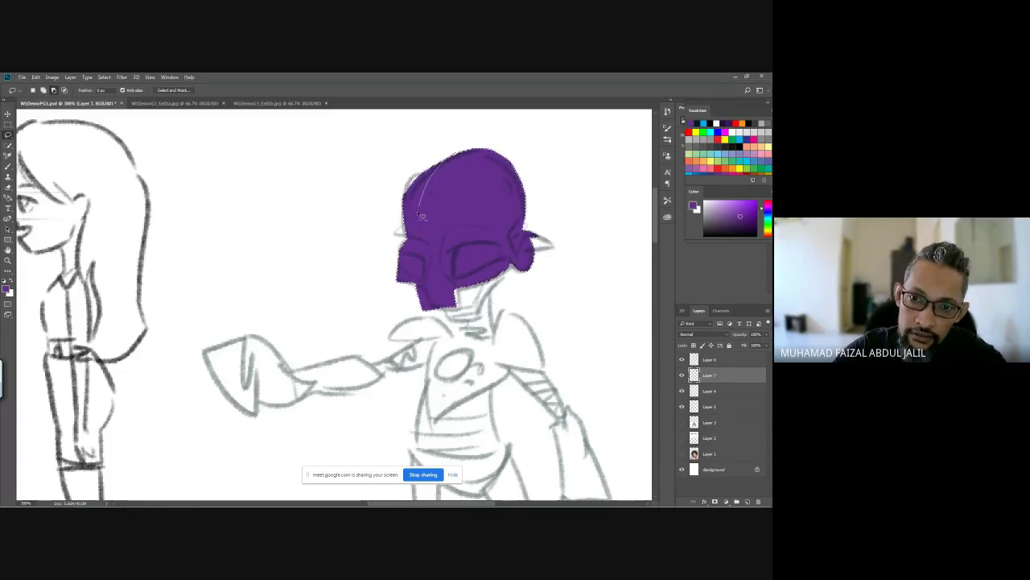
Step: Narrow the head selection to jagged shadow areas around the face, fill them with a darker purple and deselect
mouse_move(441, 157)
left_mouse_down()
mouse_move(446, 225)
mouse_move(490, 240)
mouse_move(512, 283)
left_mouse_up()
left_click_drag(572, 264, 550, 162)
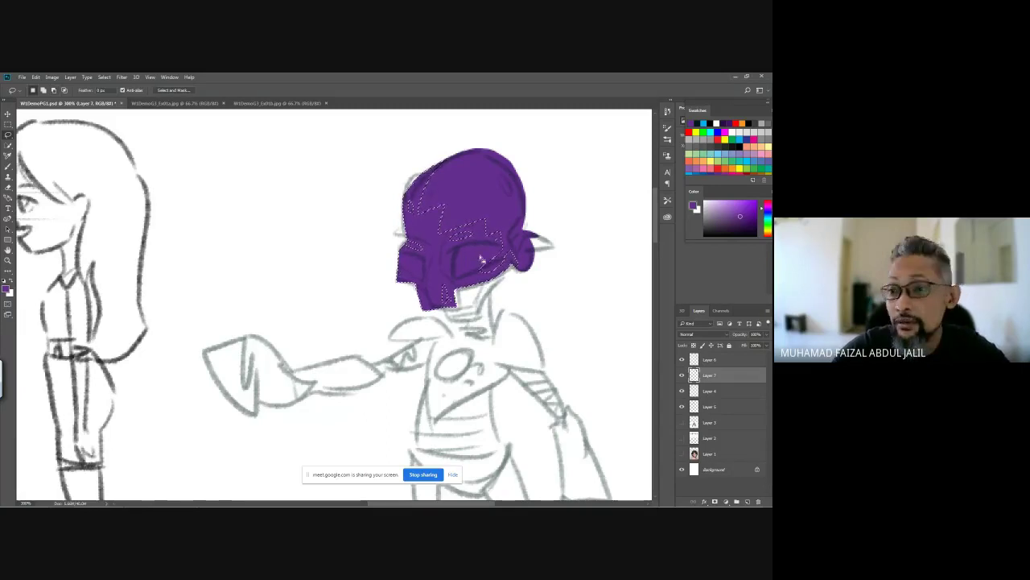
left_click(744, 220)
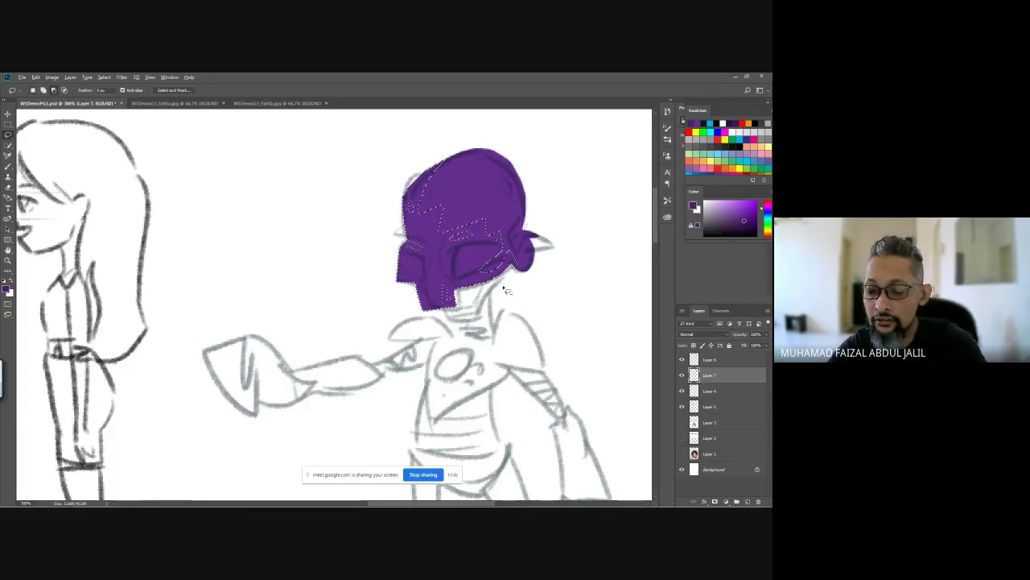
key("alt+BackSpace")
key("ctrl+d")
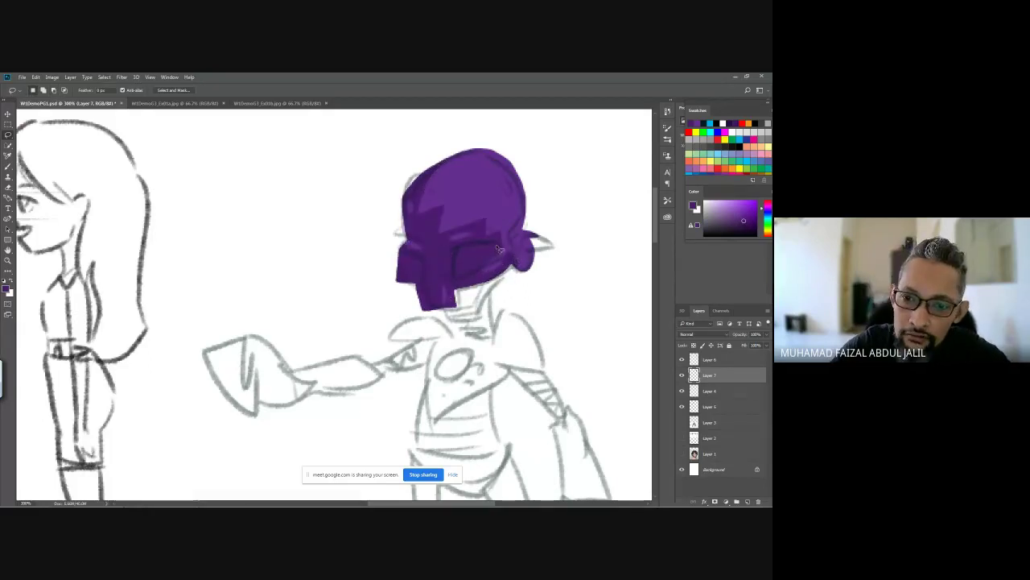
Step: Lasso both of the character's eyes, fill them with yellow and shade their edges with orange
left_click_drag(452, 272, 494, 257)
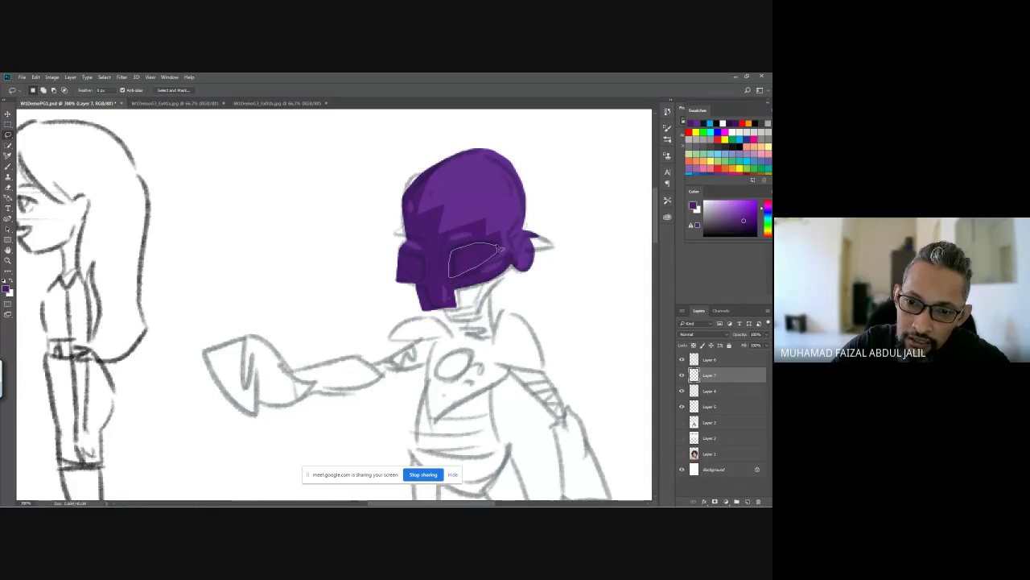
mouse_move(402, 254)
left_mouse_down()
mouse_move(427, 266)
mouse_move(413, 278)
mouse_move(396, 259)
left_mouse_up()
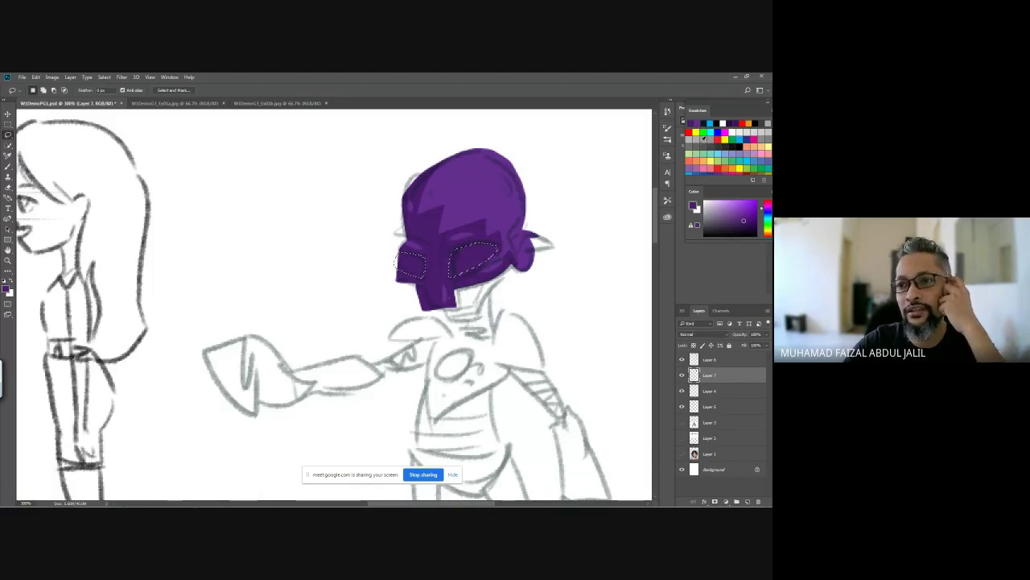
left_click(698, 132)
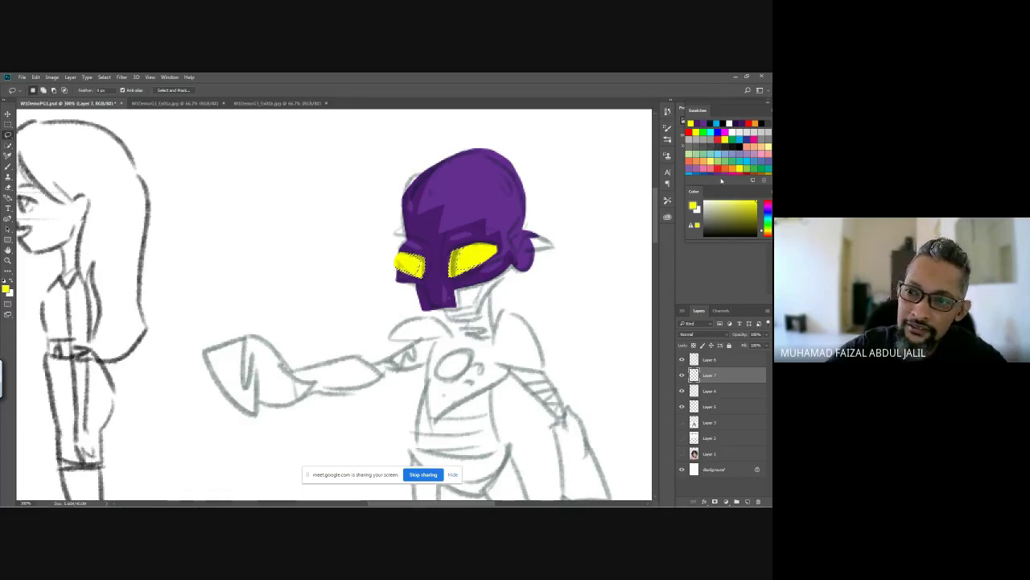
left_click(755, 123)
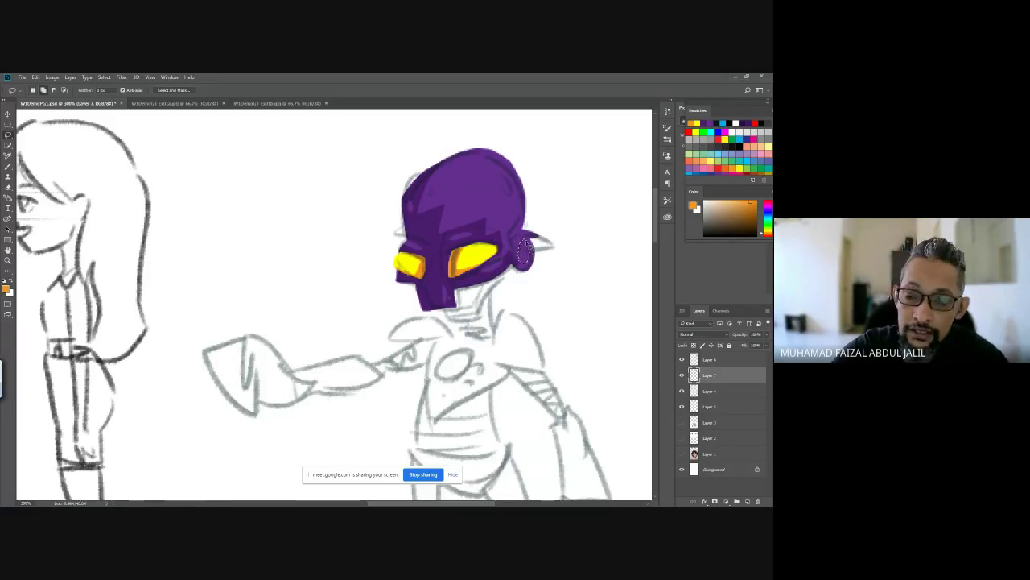
Step: Lasso the ear details, fill them with grey and darker grey shading, and fill lassoed fangs in the mouth with white
mouse_move(521, 264)
left_mouse_down()
mouse_move(553, 243)
mouse_move(540, 259)
left_mouse_up()
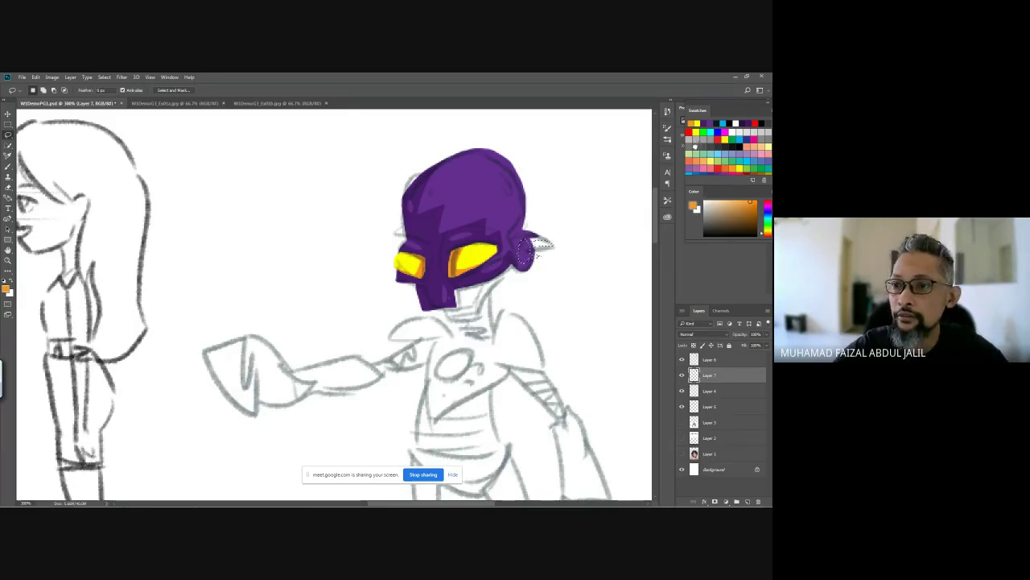
left_click(694, 169)
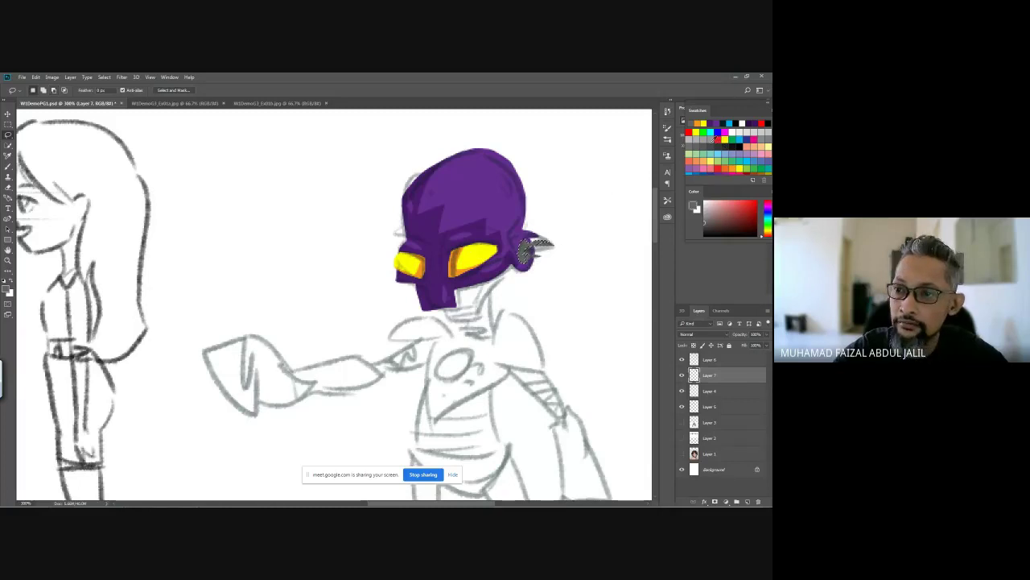
left_click(712, 143)
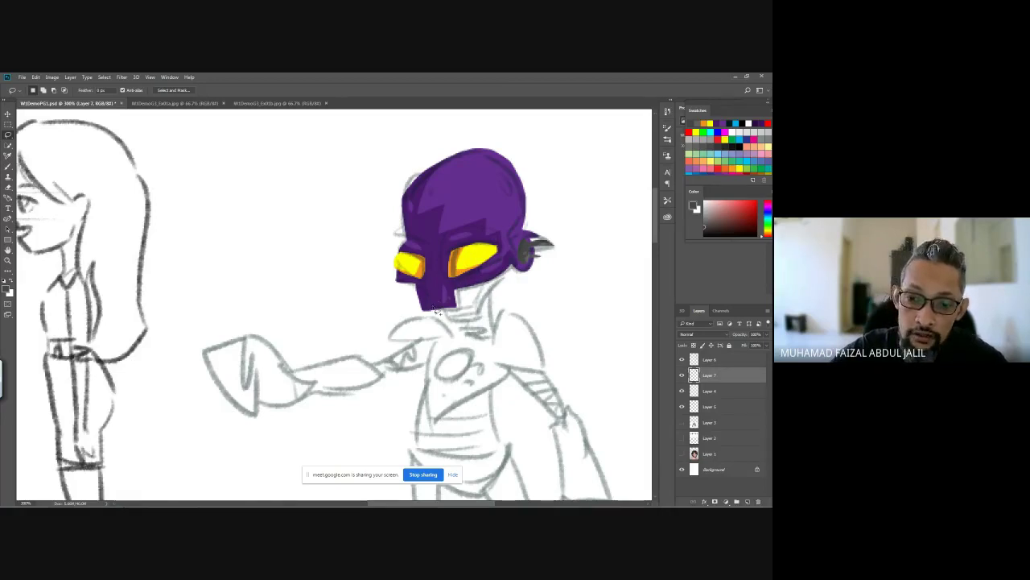
left_click_drag(428, 294, 438, 304)
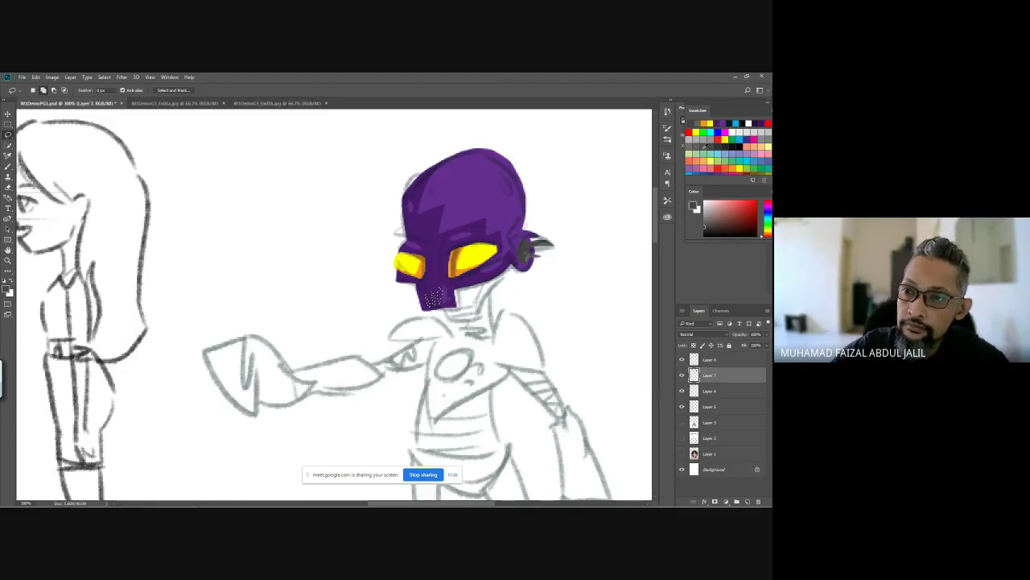
left_click(735, 132)
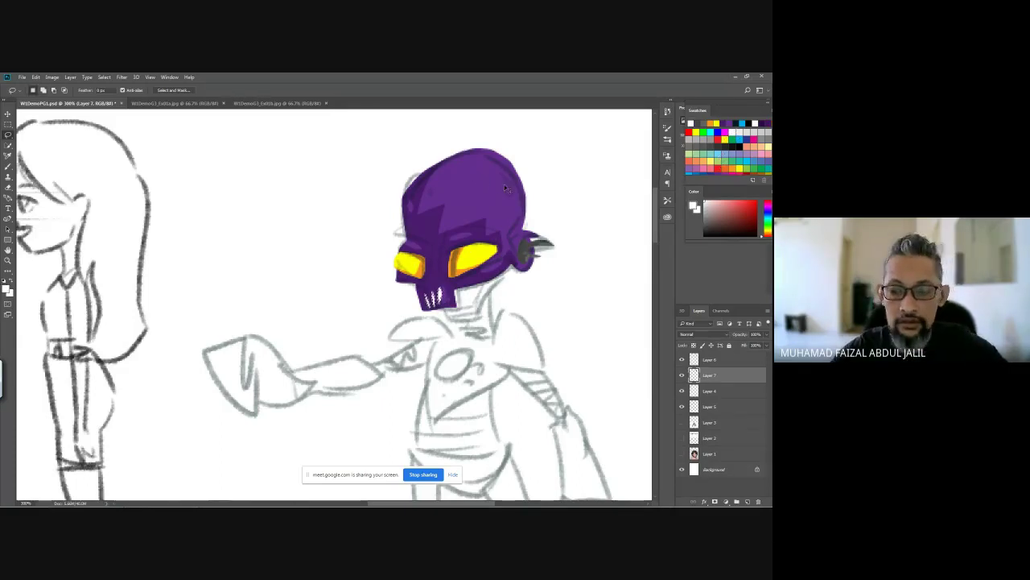
Step: Try to fill lassoed highlight spots in both yellow eyes with white while a new layer group is active
key("ctrl+g")
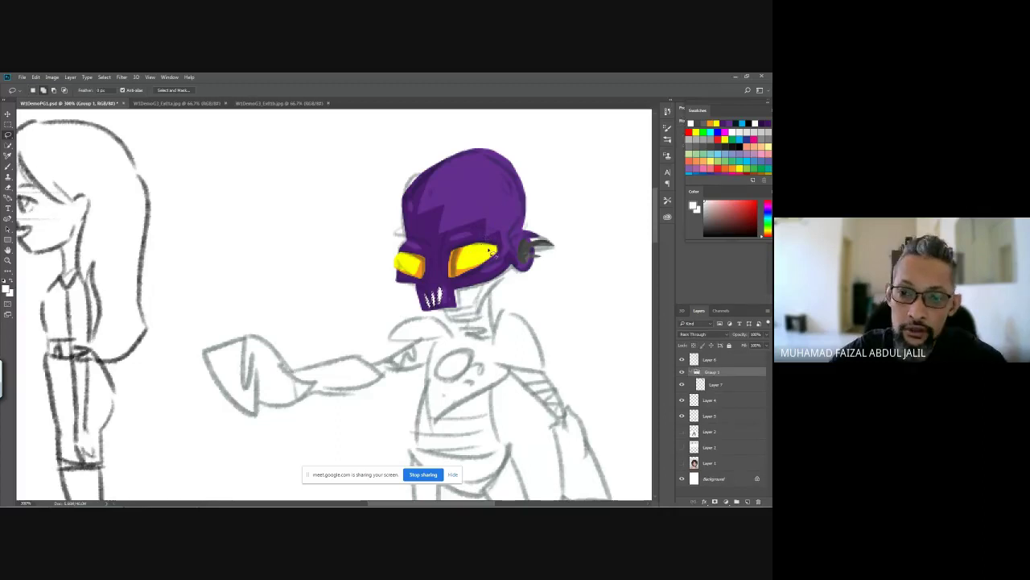
left_click_drag(409, 257, 404, 256)
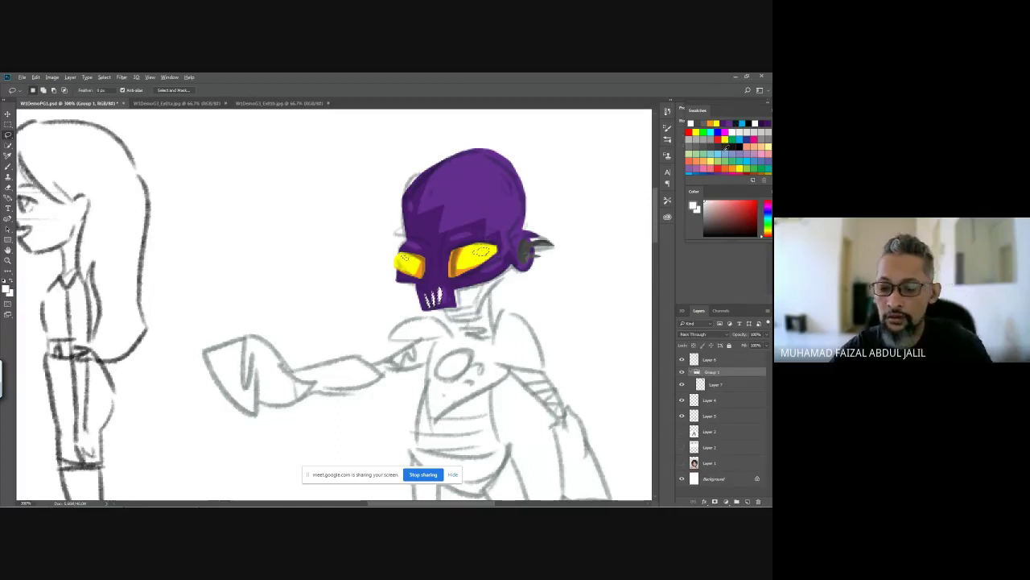
key("alt+BackSpace")
key("Return")
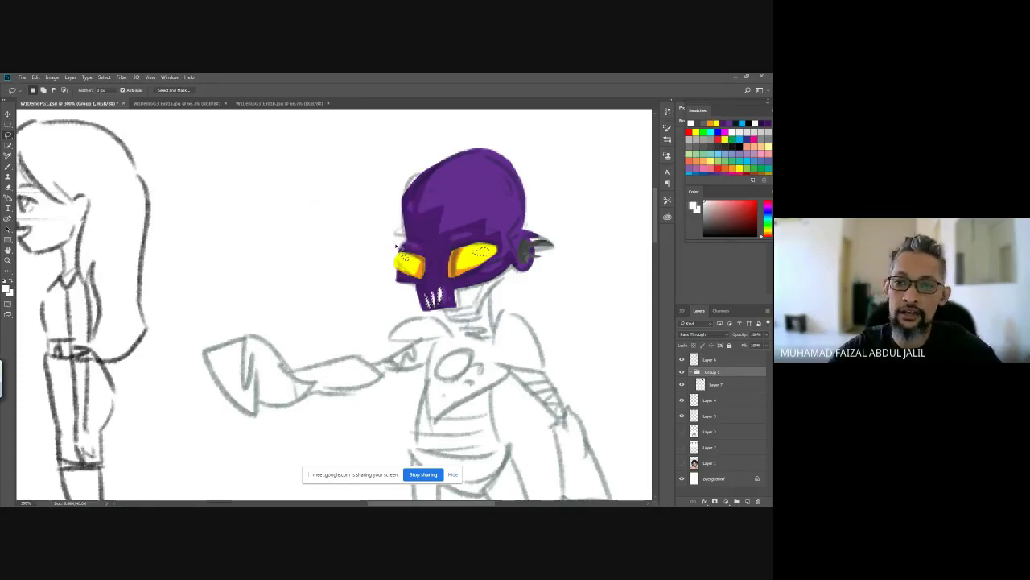
Step: Toggle Layer 6 to check it, try filling the larger eye's highlight with white on grouped Layer 7, and undo the extra grouping
left_click(710, 360)
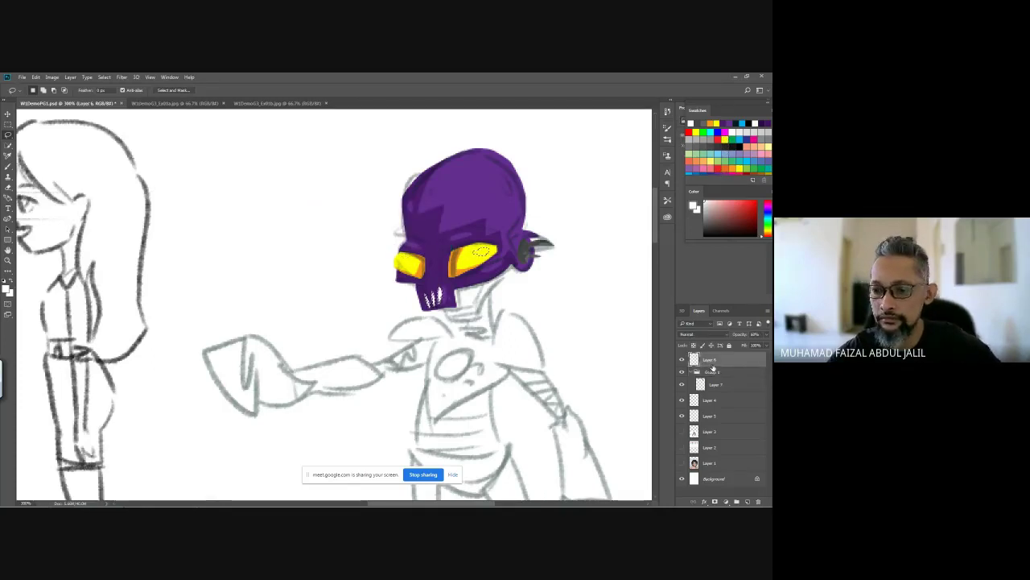
left_click(683, 360)
left_click(683, 360)
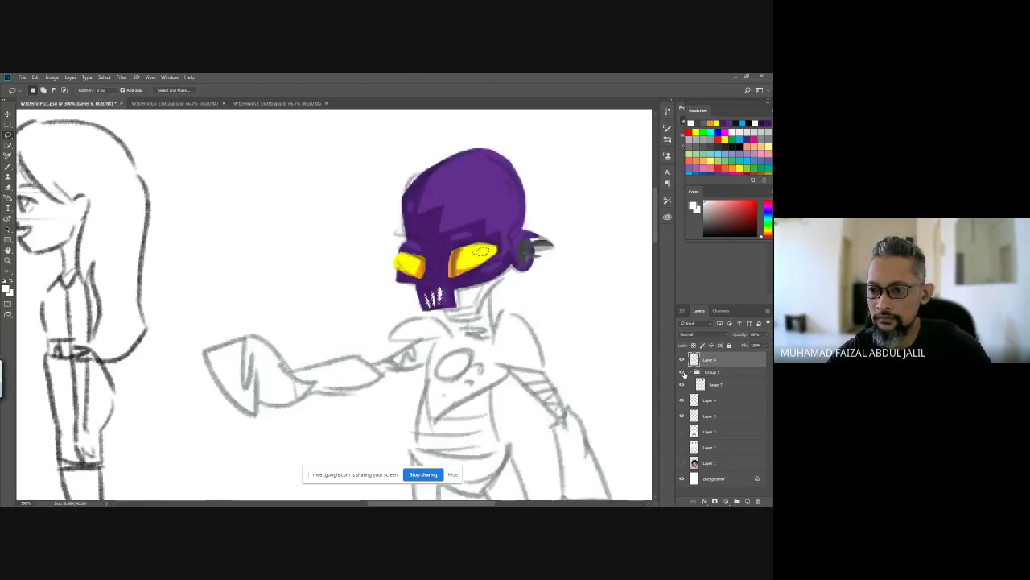
left_click(690, 373)
left_click(710, 385)
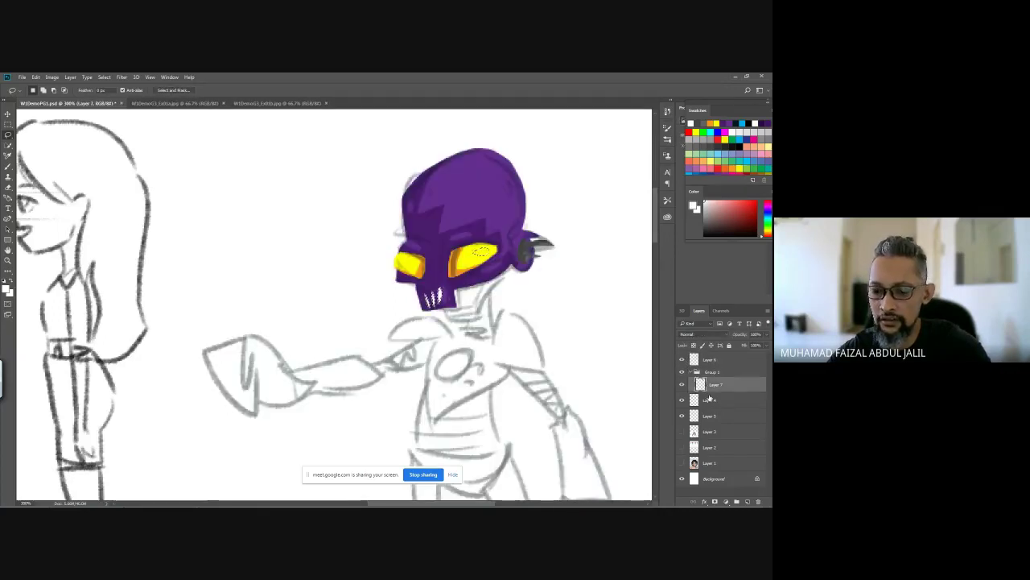
key("alt+BackSpace")
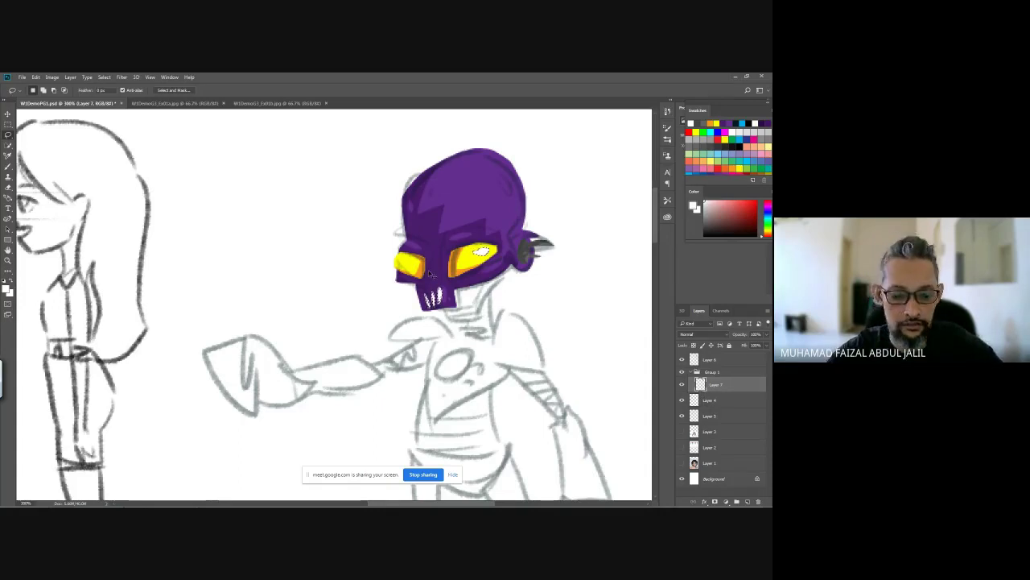
key("ctrl+g")
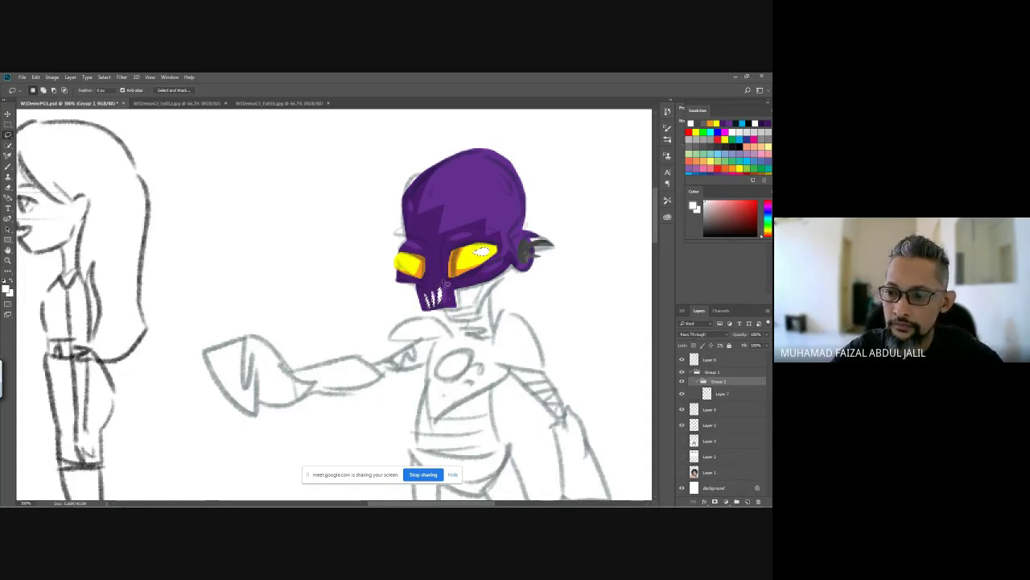
key("ctrl+z")
key("ctrl+z")
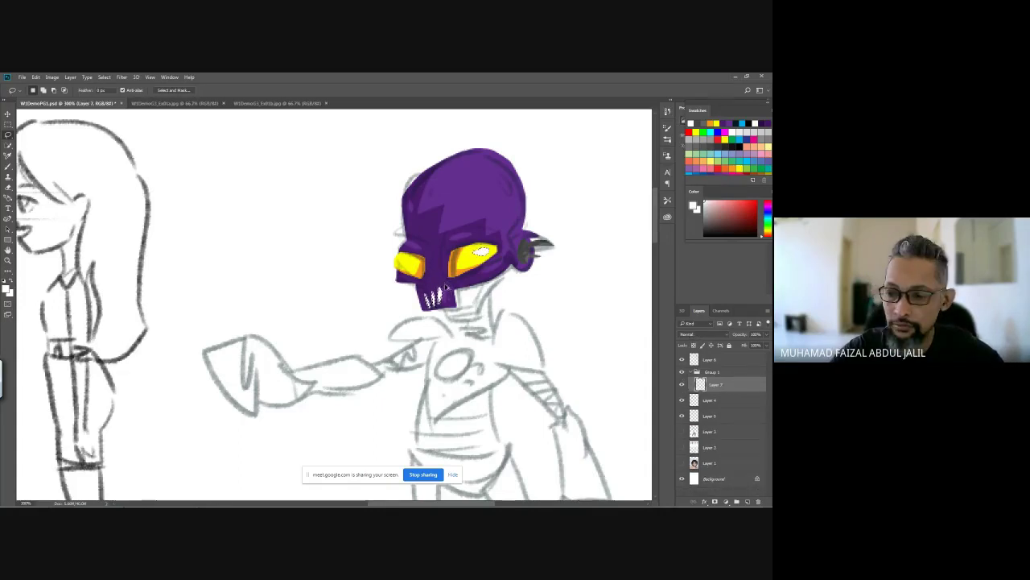
Step: Undo the remaining layer grouping, fill the highlight spots of both eyes with white on Layer 7 and deselect
key("ctrl+z")
key("ctrl+z")
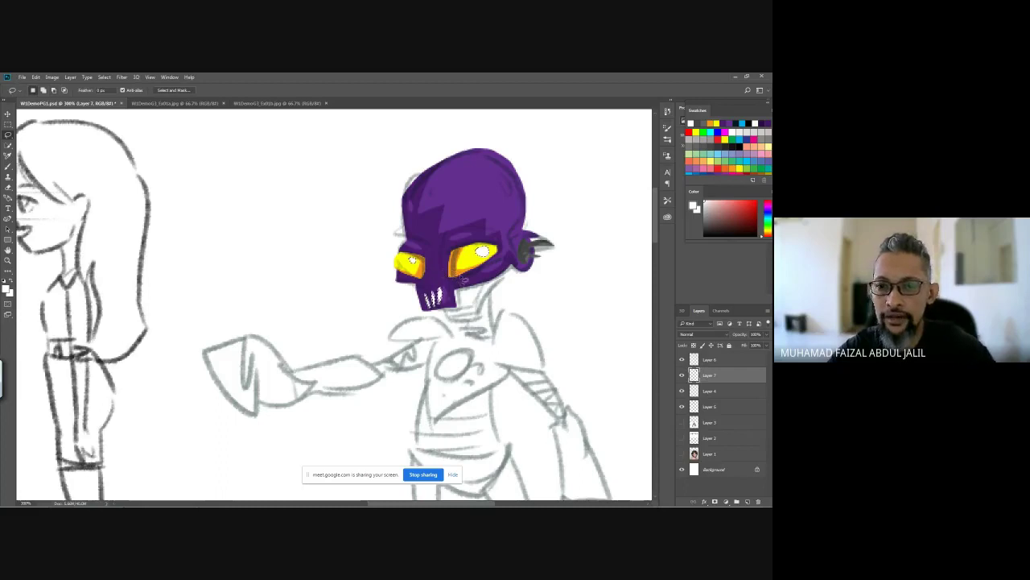
key("alt+BackSpace")
scroll(485, 239, "down", 3)
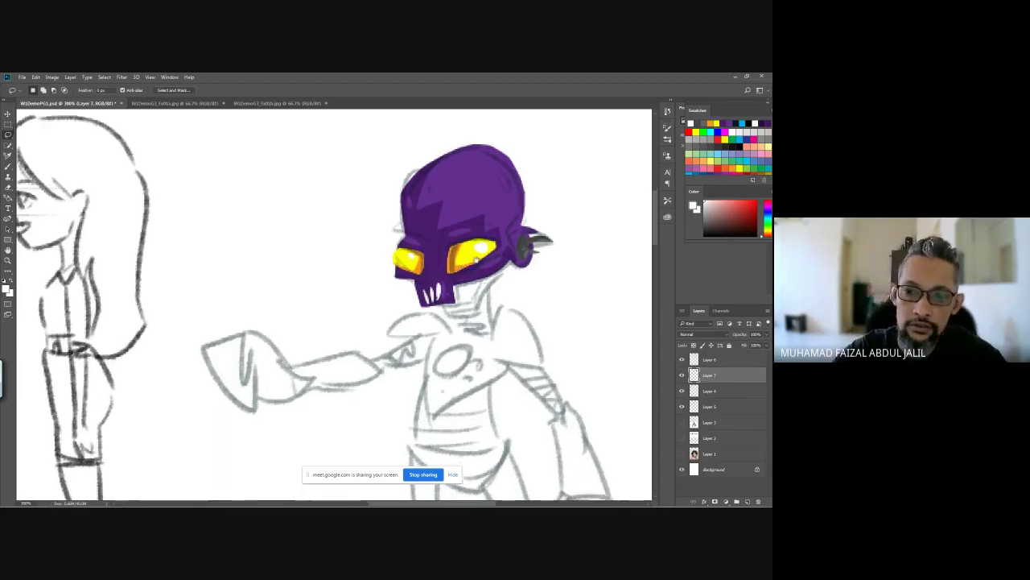
Step: Lasso the jaw area beneath the face, fill it with dark grey on a new layer below Layer 7, and deselect
scroll(485, 239, "up", 2)
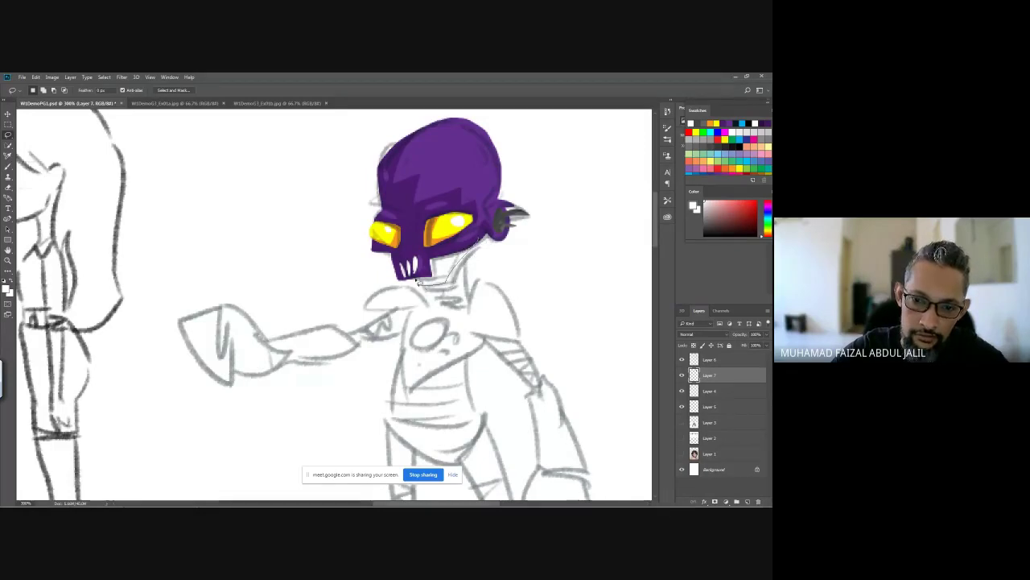
left_click_drag(463, 250, 479, 235)
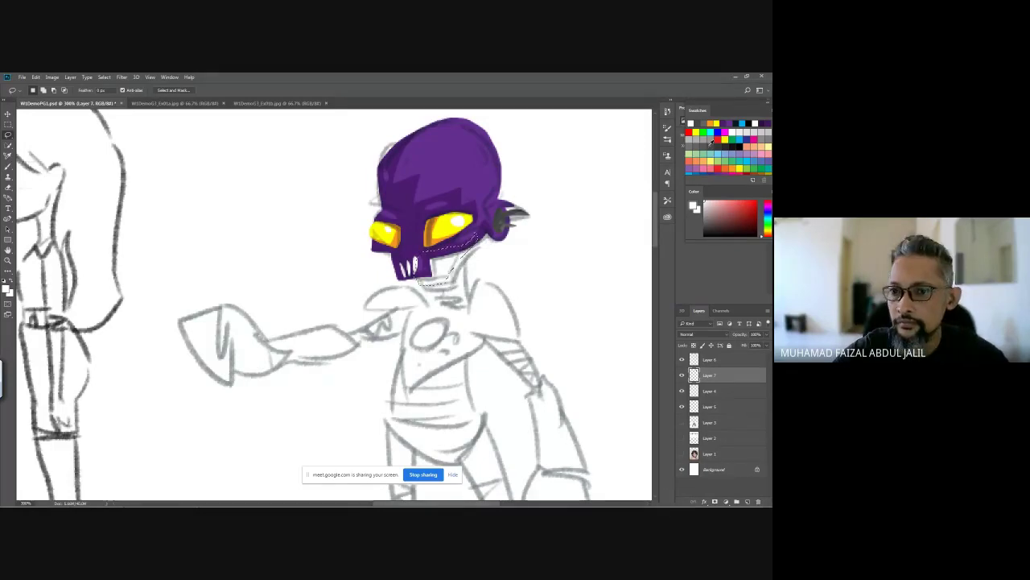
key("d")
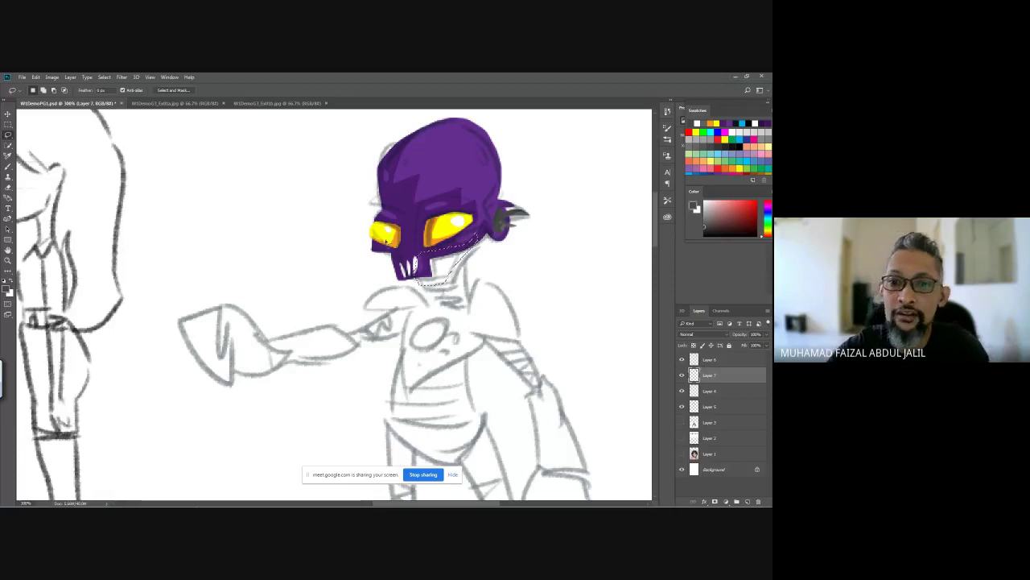
left_click_drag(441, 276, 449, 271)
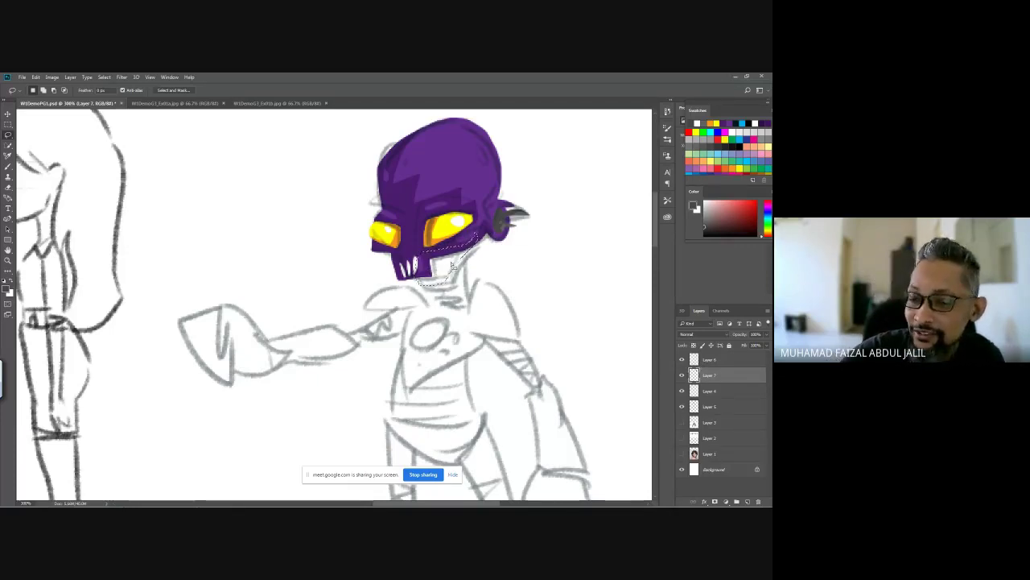
left_click(747, 501)
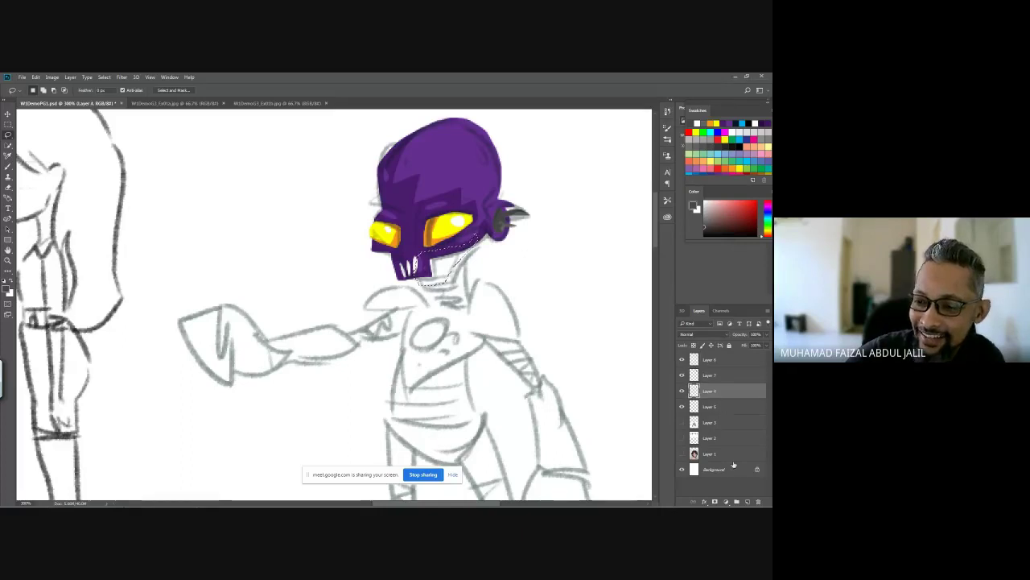
key("alt+BackSpace")
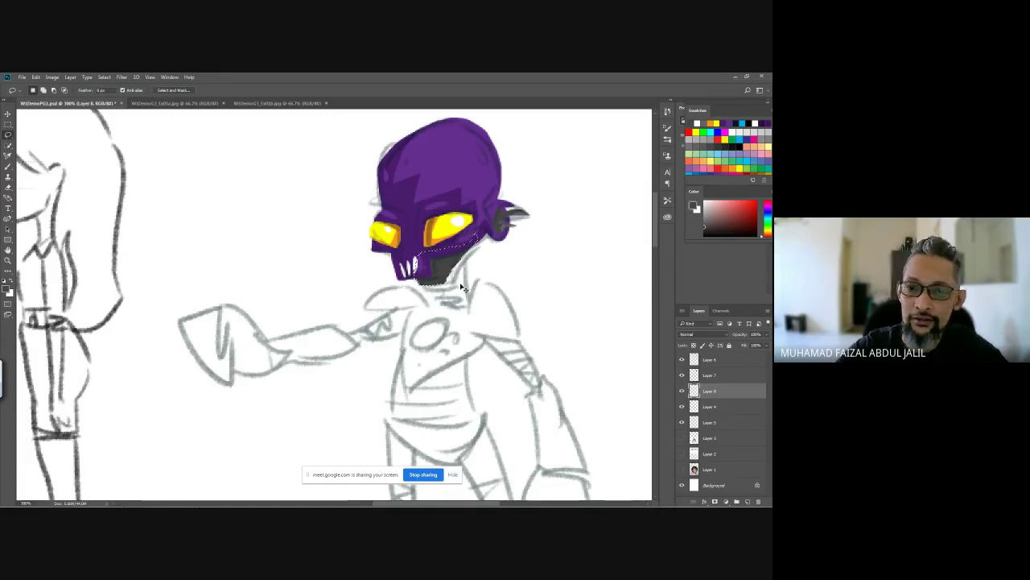
key("ctrl+d")
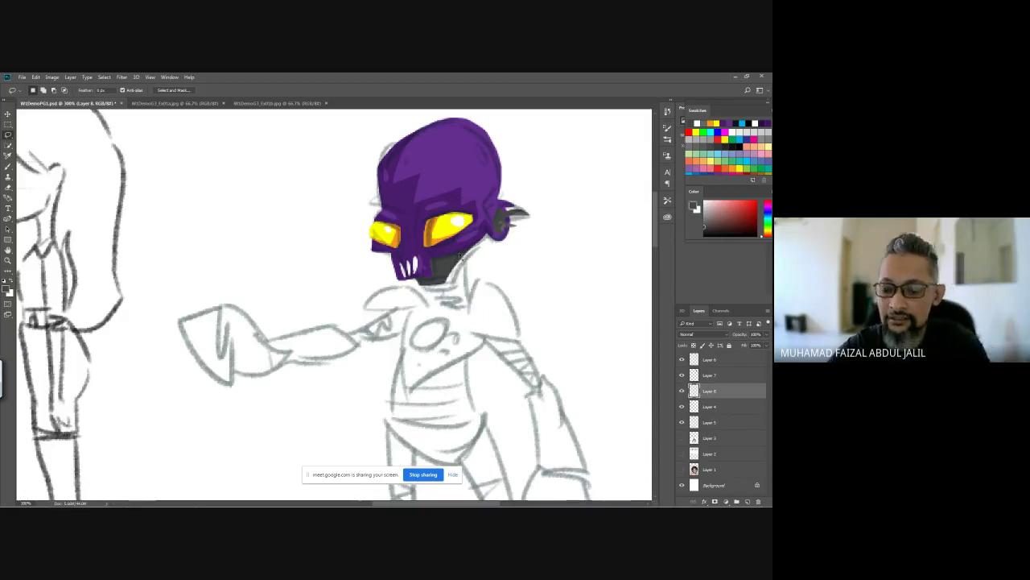
Step: Lasso the character's whole body, including the arms, legs and feet, fill it with dark grey on Layer 8, and deselect
key("ctrl+minus")
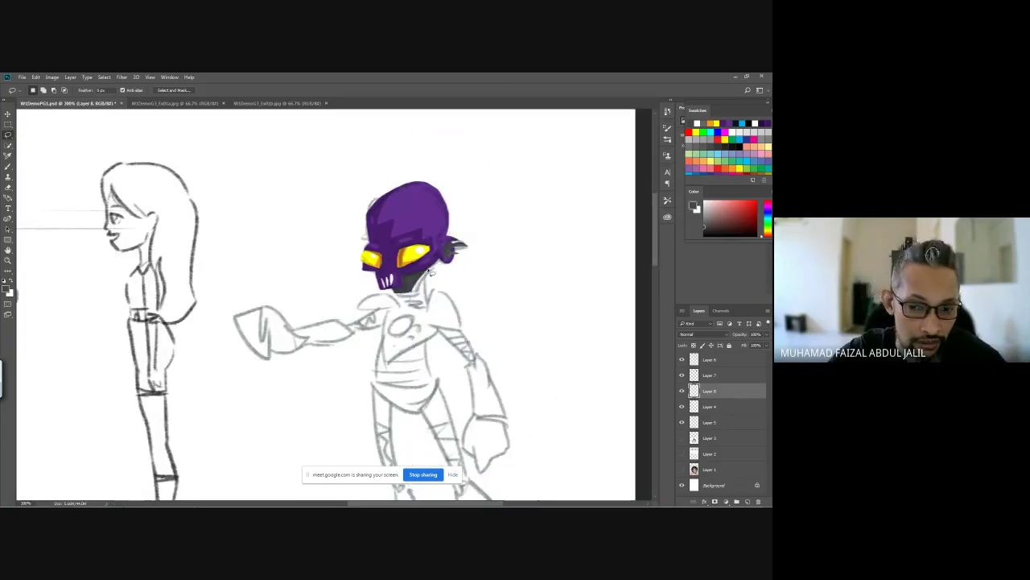
mouse_move(440, 288)
left_mouse_down()
mouse_move(513, 429)
mouse_move(485, 473)
mouse_move(459, 449)
mouse_move(469, 380)
left_mouse_up()
mouse_move(469, 364)
left_mouse_down()
mouse_move(440, 332)
mouse_move(425, 353)
mouse_move(452, 420)
mouse_move(450, 460)
mouse_move(422, 411)
mouse_move(395, 406)
mouse_move(374, 385)
mouse_move(384, 322)
mouse_move(352, 328)
mouse_move(367, 319)
mouse_move(359, 305)
mouse_move(425, 283)
left_mouse_up()
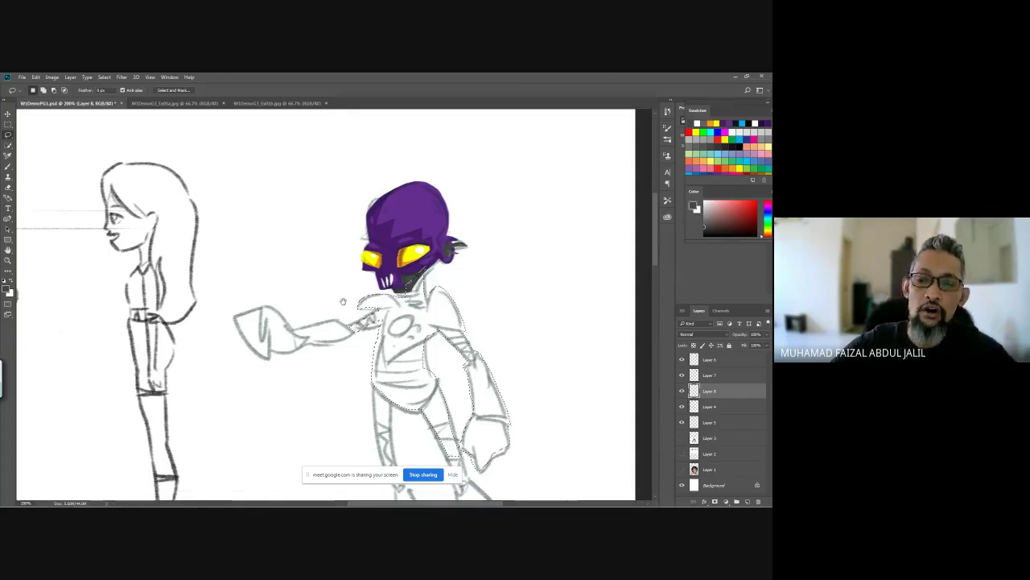
mouse_move(351, 328)
left_mouse_down()
mouse_move(538, 251)
mouse_move(518, 240)
mouse_move(482, 256)
mouse_move(470, 237)
mouse_move(421, 237)
mouse_move(447, 280)
mouse_move(541, 252)
left_mouse_up()
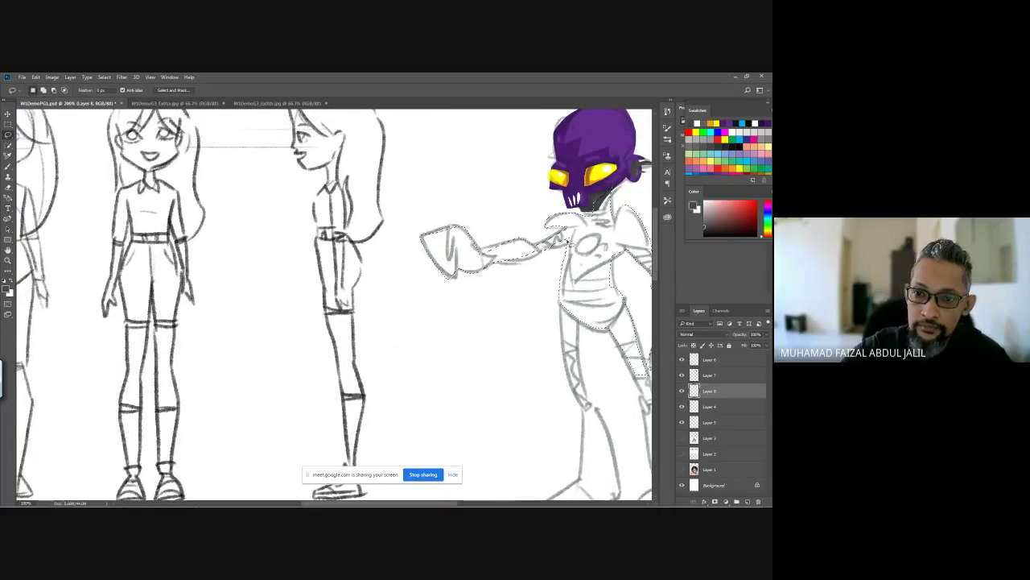
mouse_move(563, 327)
left_mouse_down()
mouse_move(450, 233)
mouse_move(378, 209)
mouse_move(397, 310)
mouse_move(384, 362)
mouse_move(348, 380)
mouse_move(406, 377)
mouse_move(434, 334)
mouse_move(404, 274)
mouse_move(392, 178)
left_mouse_up()
mouse_move(447, 243)
left_mouse_down()
mouse_move(468, 353)
mouse_move(444, 382)
mouse_move(516, 379)
mouse_move(523, 363)
mouse_move(512, 334)
mouse_move(453, 228)
left_mouse_up()
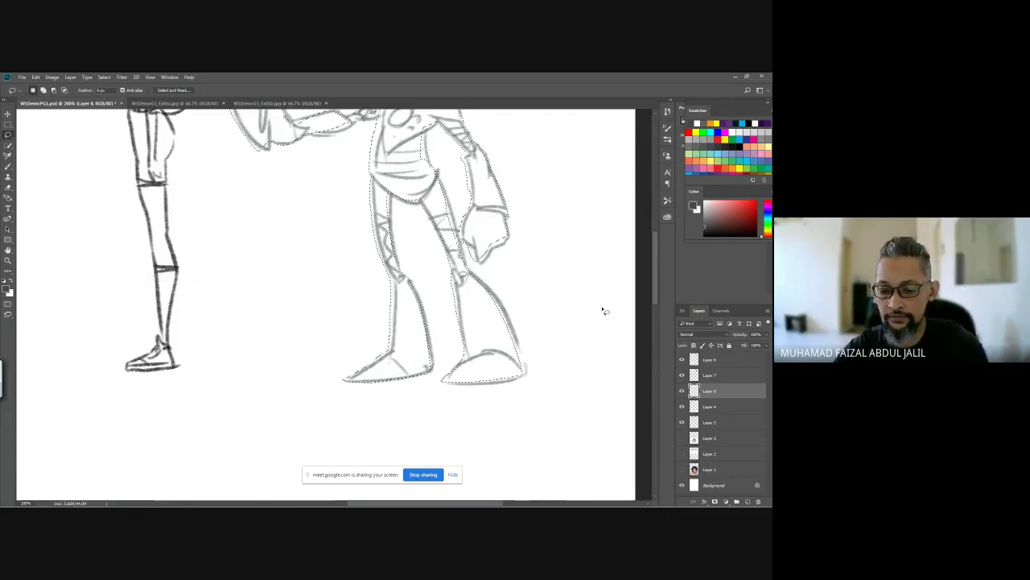
key("alt+BackSpace")
key("ctrl+minus")
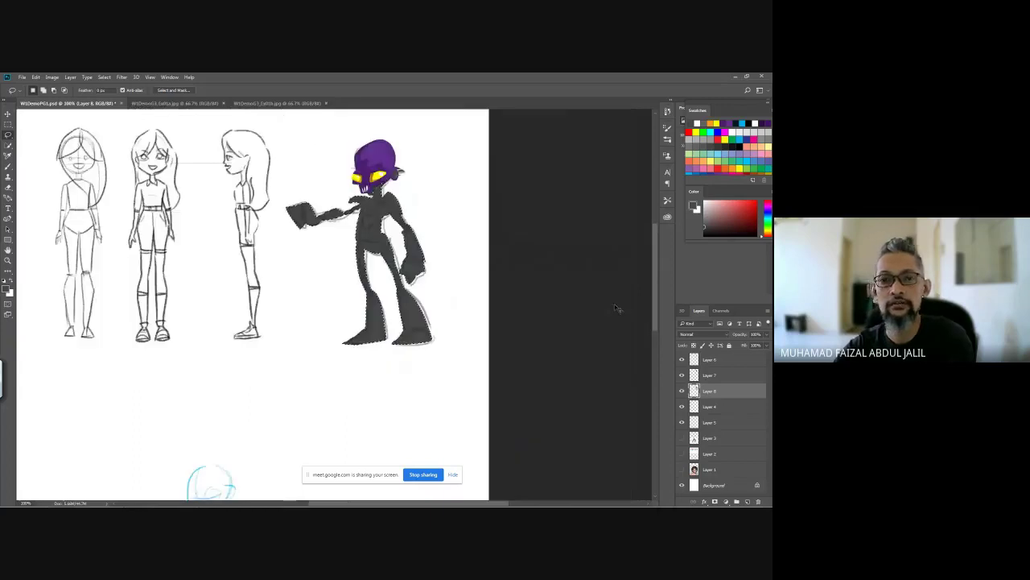
key("ctrl+d")
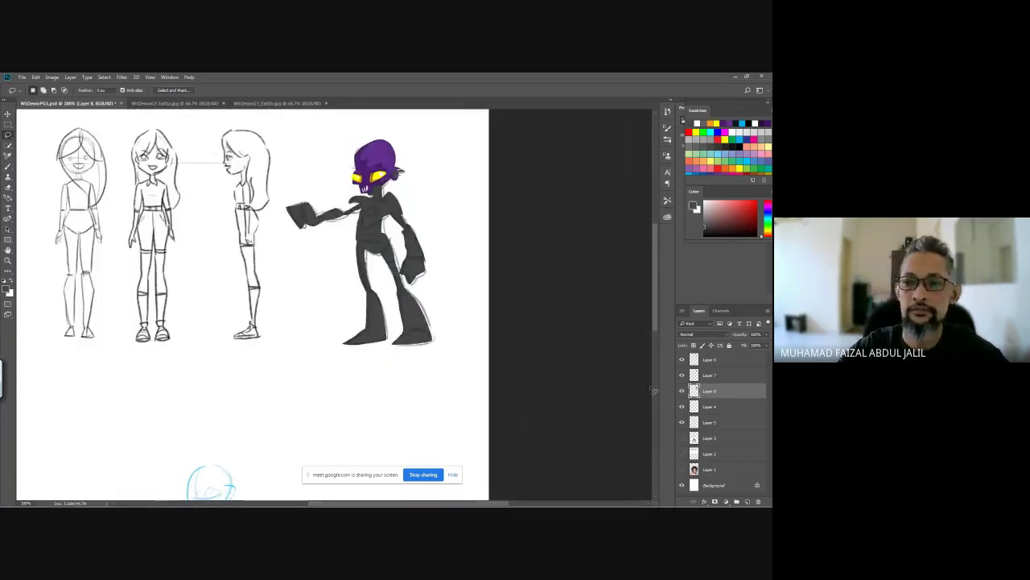
Step: Toggle Layer 4's visibility to check it, and hide the sketch on Layer 6
left_click(682, 408)
left_click(682, 408)
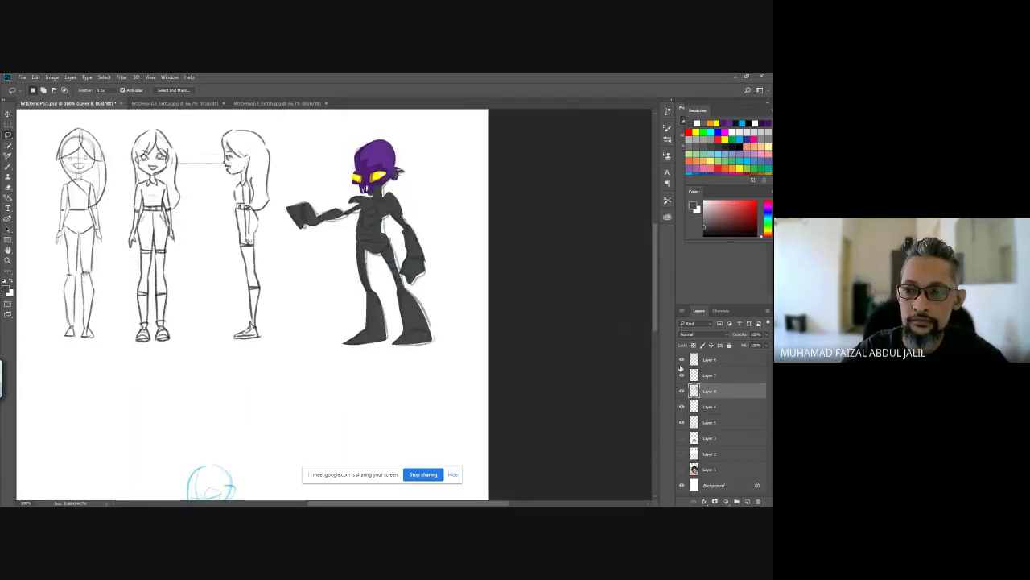
left_click(681, 359)
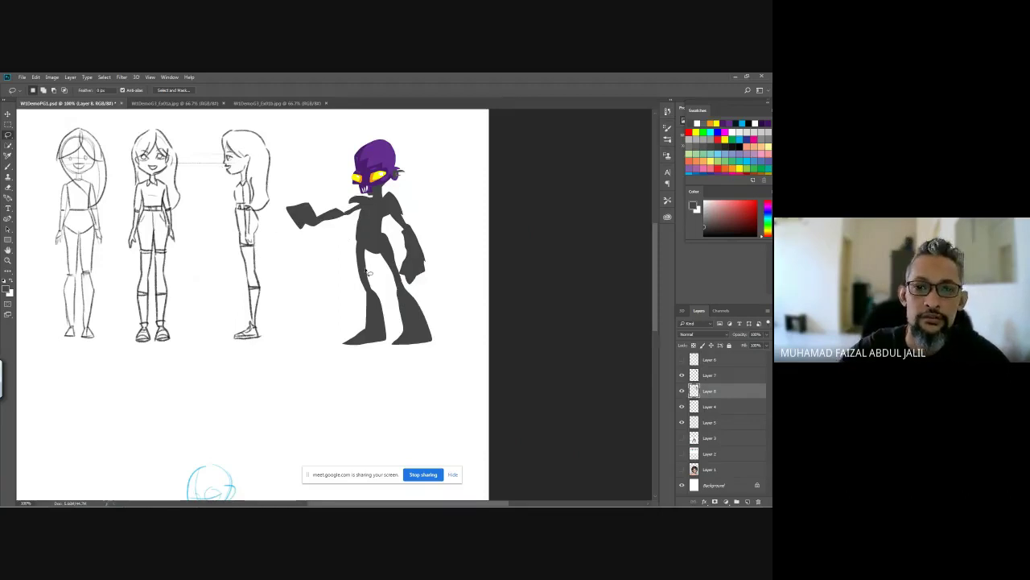
left_click_drag(313, 246, 316, 256)
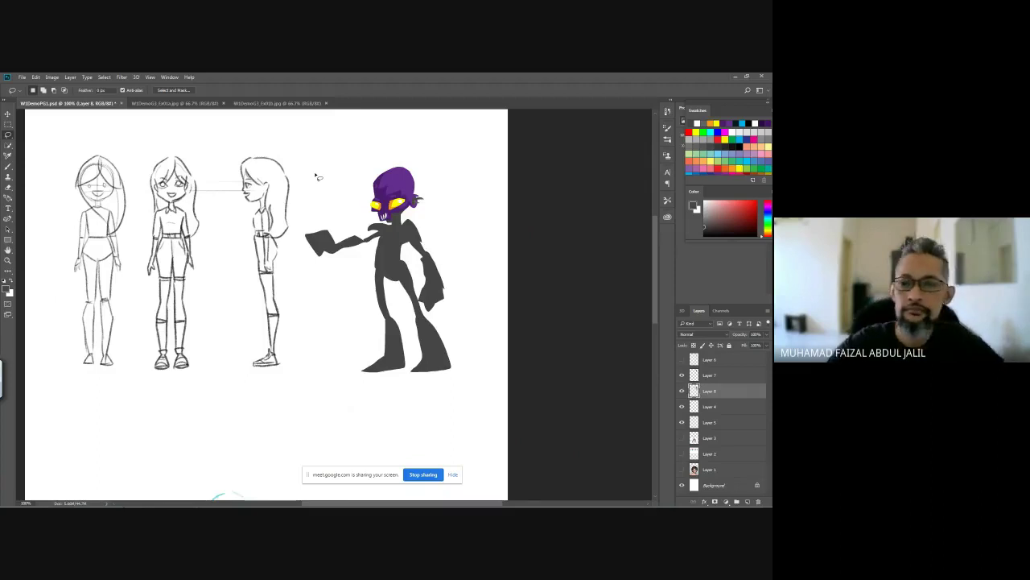
Step: Switch to the Google Meet window in Chrome to check the class call, and return to Photoshop
left_click(59, 499)
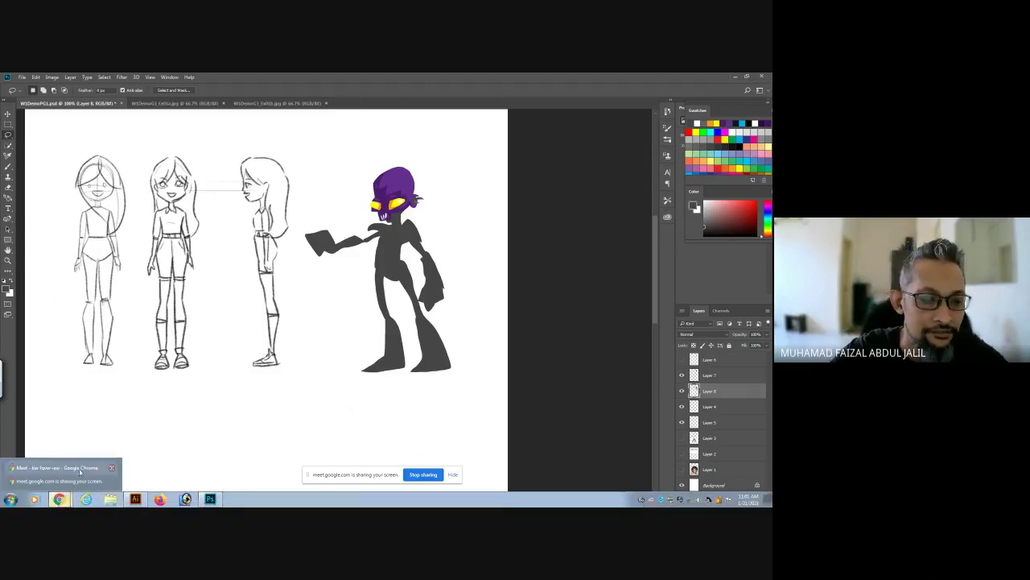
left_click(81, 471)
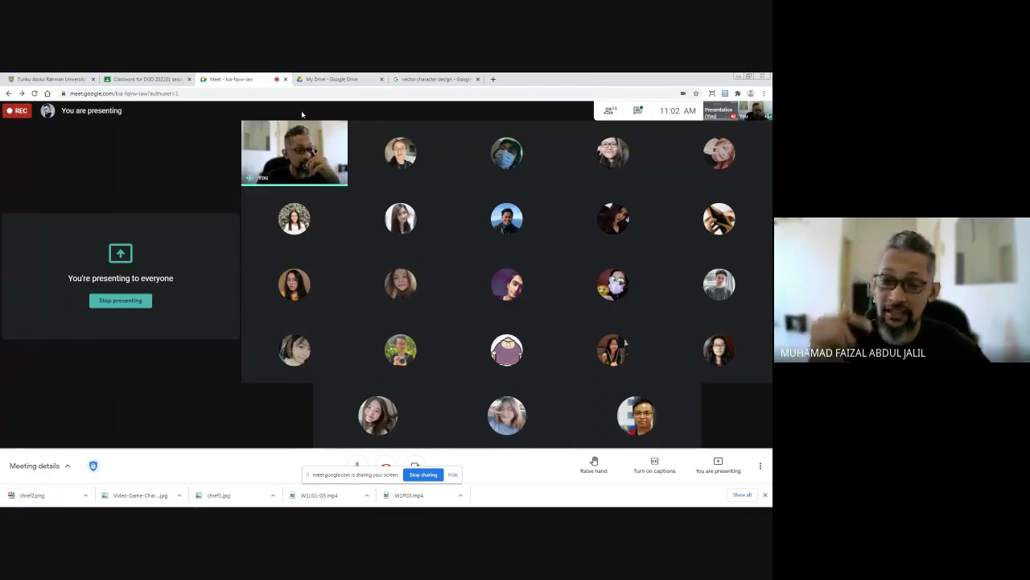
left_click(210, 504)
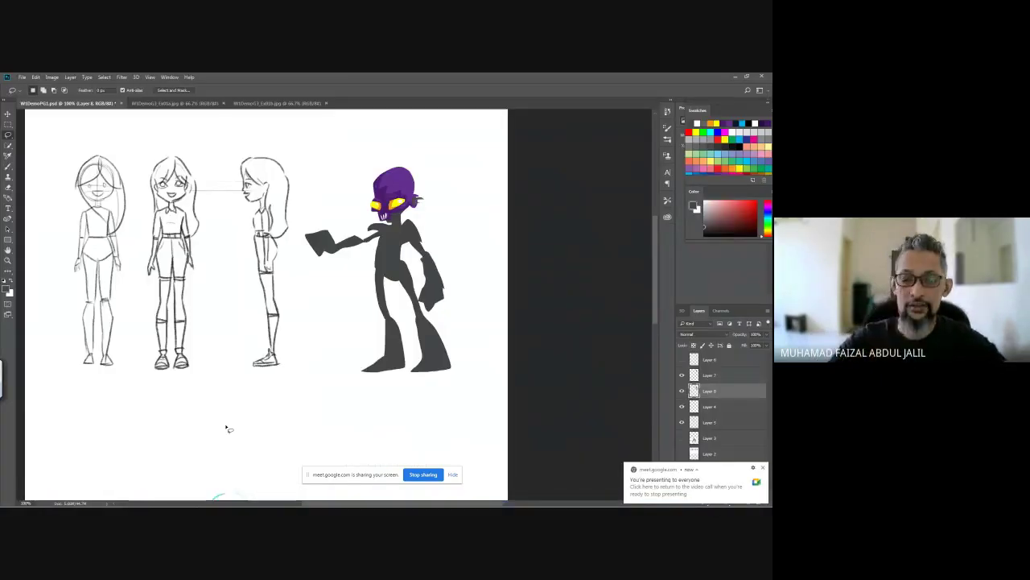
Step: Bring the coloured character and its three neighbouring sketches into view, and dismiss the Google Meet presenting notification
left_click_drag(351, 263, 359, 184)
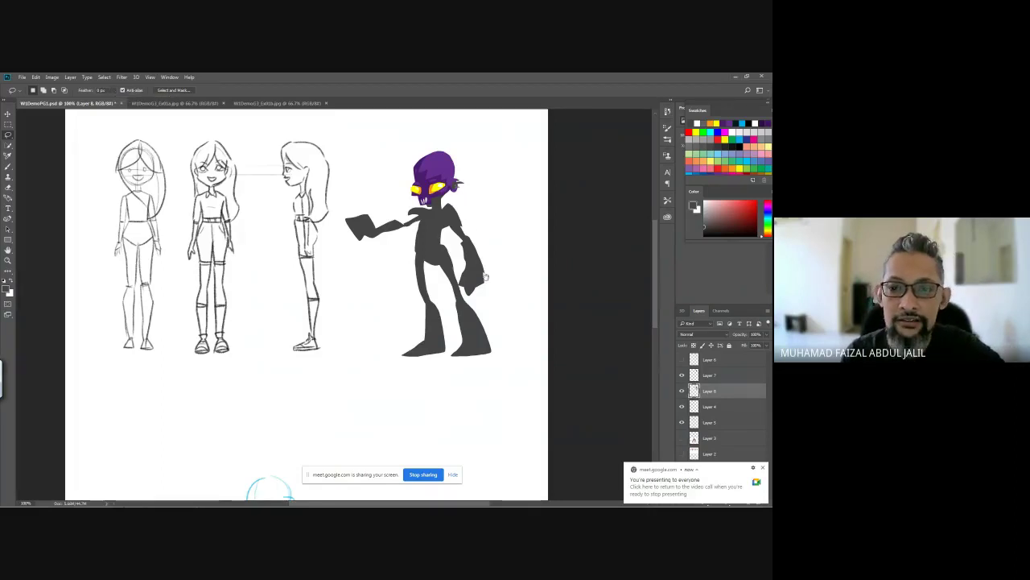
left_click_drag(485, 277, 522, 289)
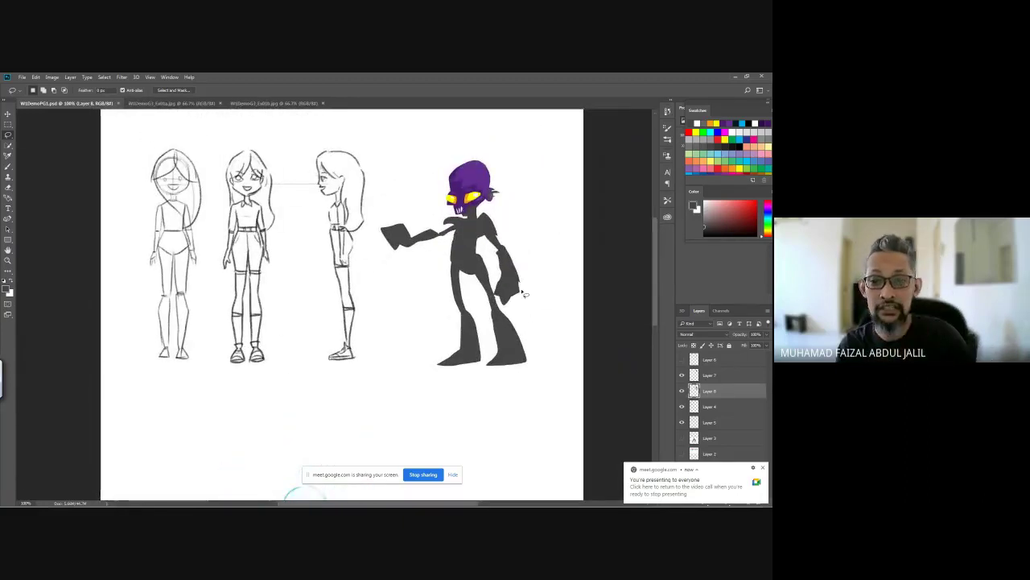
left_click(761, 468)
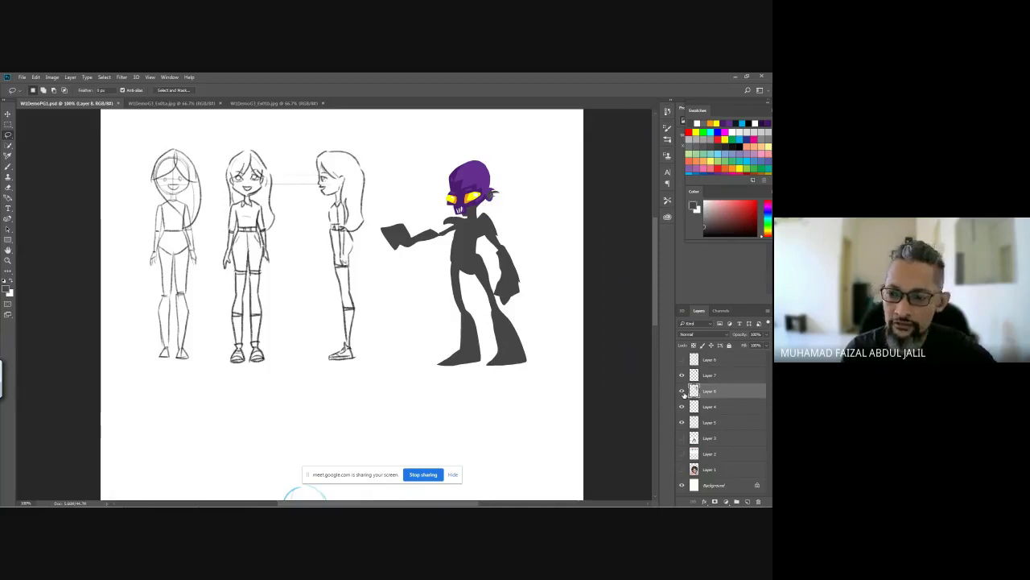
Step: Hide Layers 8, 7, 4 and 5, leaving only the white Background layer displayed
left_click(682, 392)
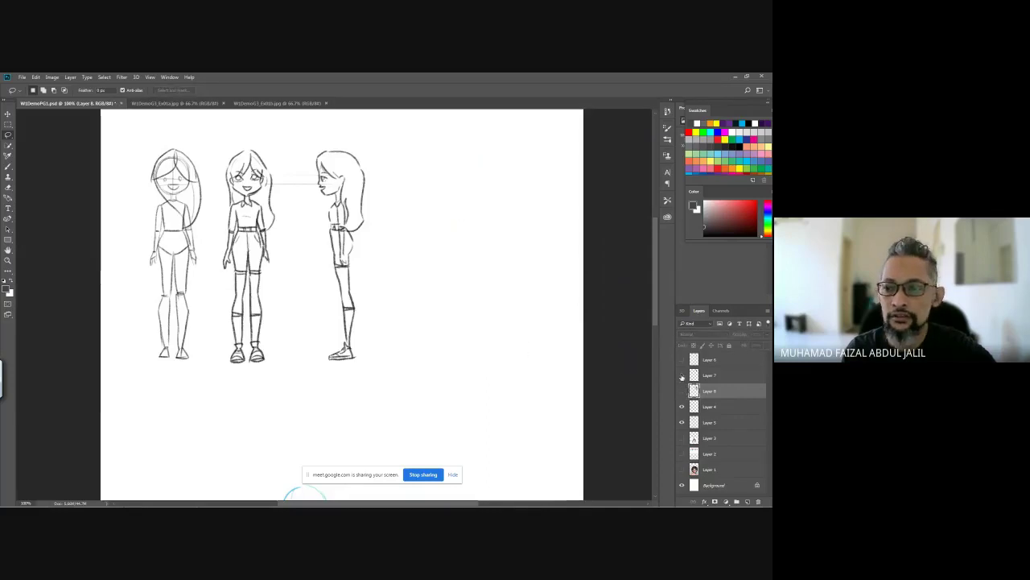
left_click(682, 422)
left_click(680, 437)
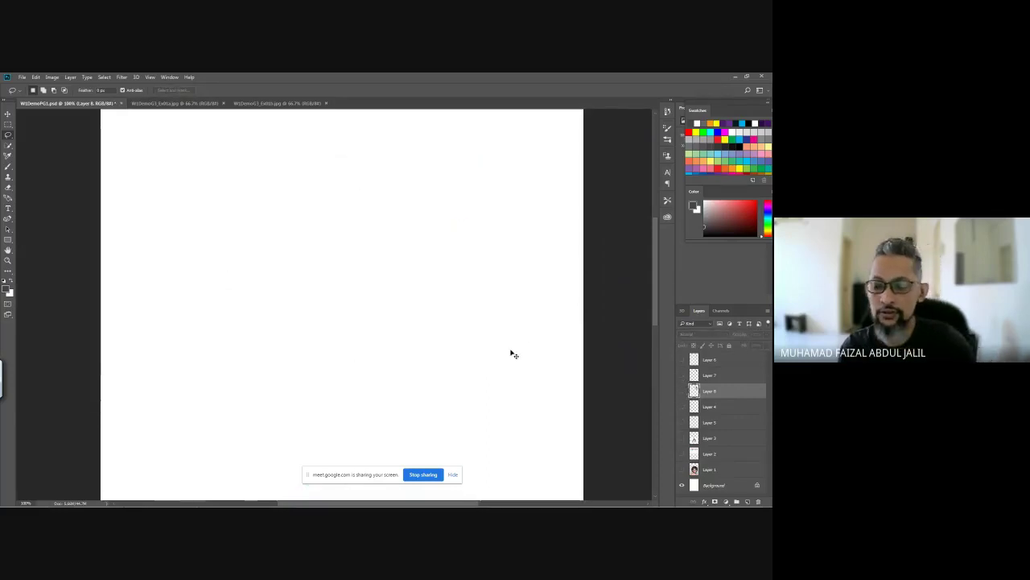
Step: Add a new empty layer directly above Layer 8 and show the available Lasso tool variants
key("ctrl+minus")
left_click_drag(421, 422, 421, 304)
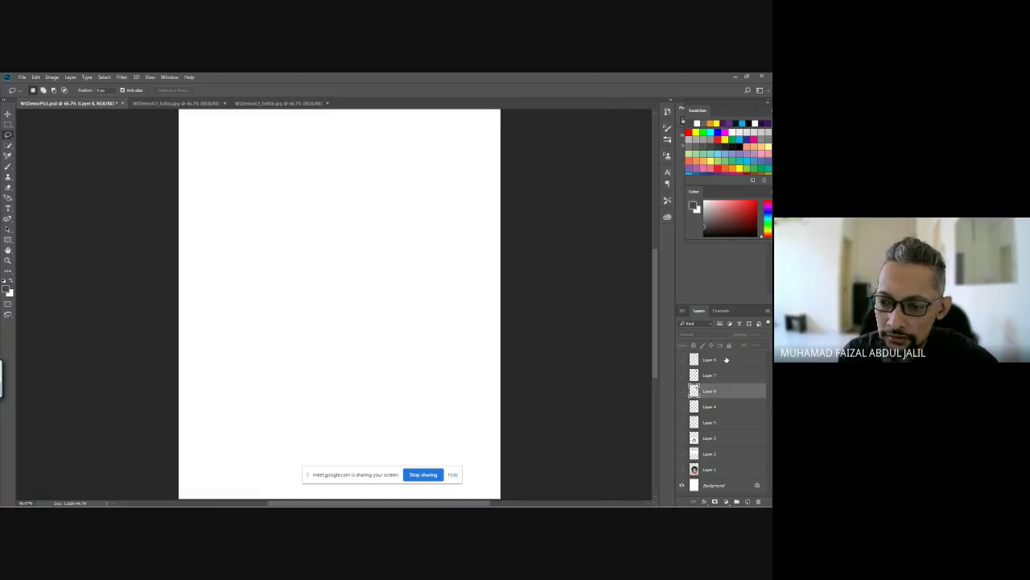
left_click(748, 501)
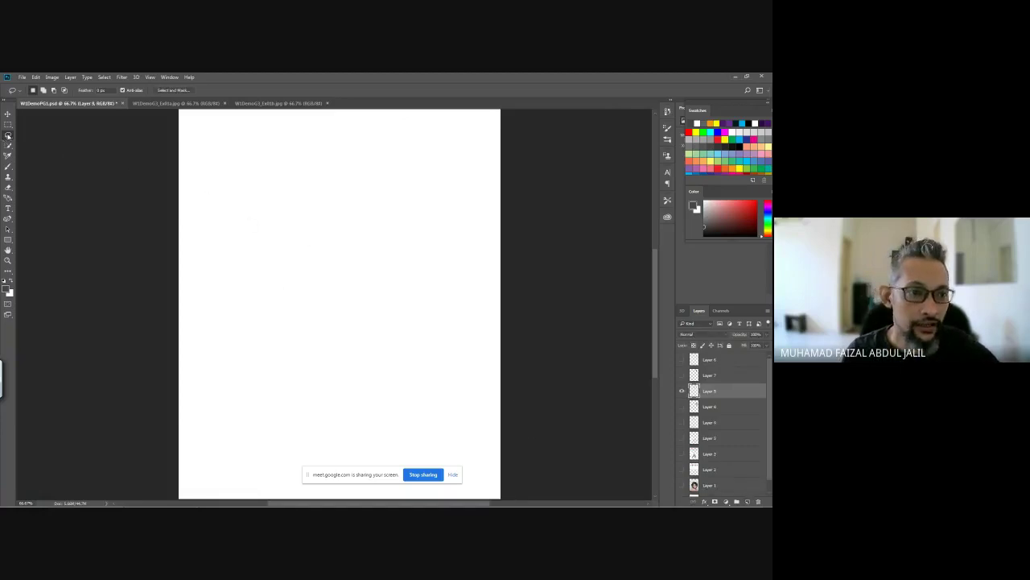
right_click(8, 136)
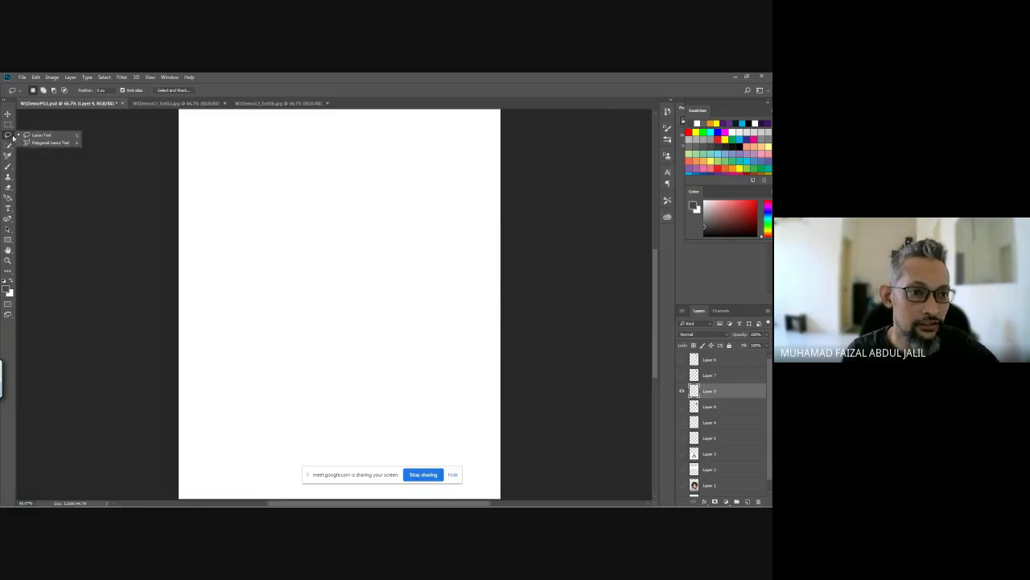
Step: Make a circular selection in the upper left of the canvas on Layer 9 and fill it with medium gray
left_click(8, 125)
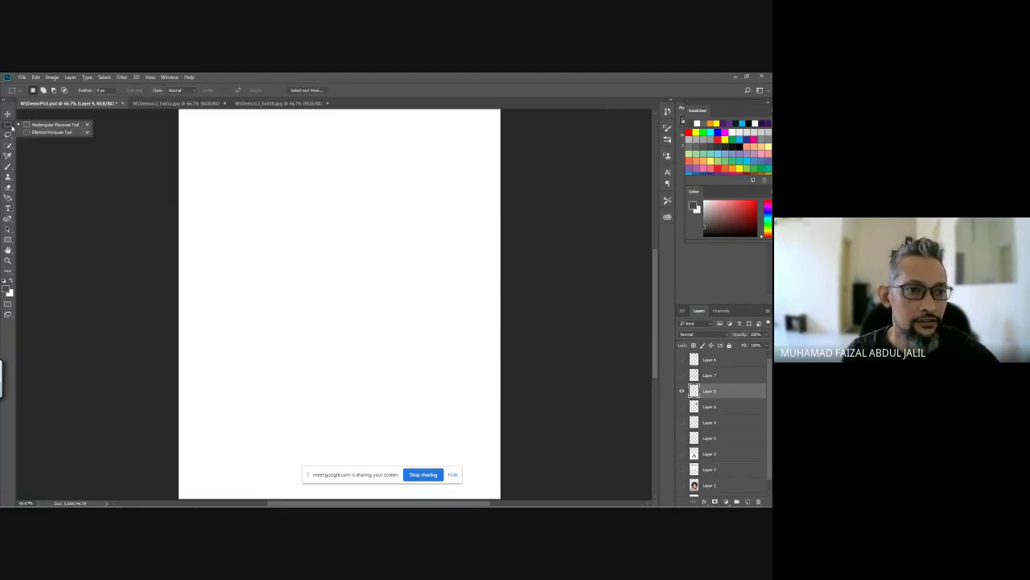
left_click(32, 133)
left_click_drag(226, 162, 292, 228)
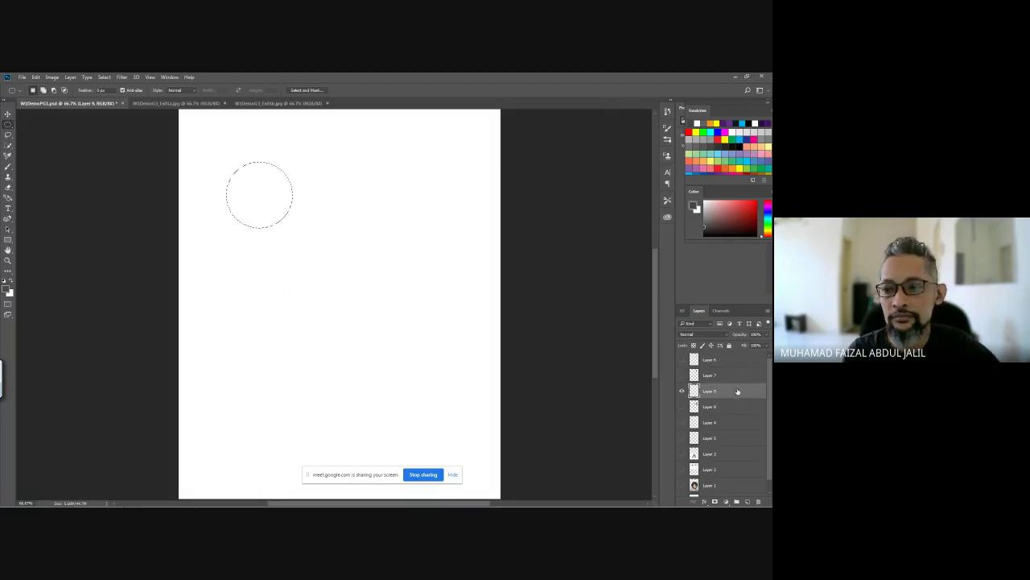
left_click(683, 392)
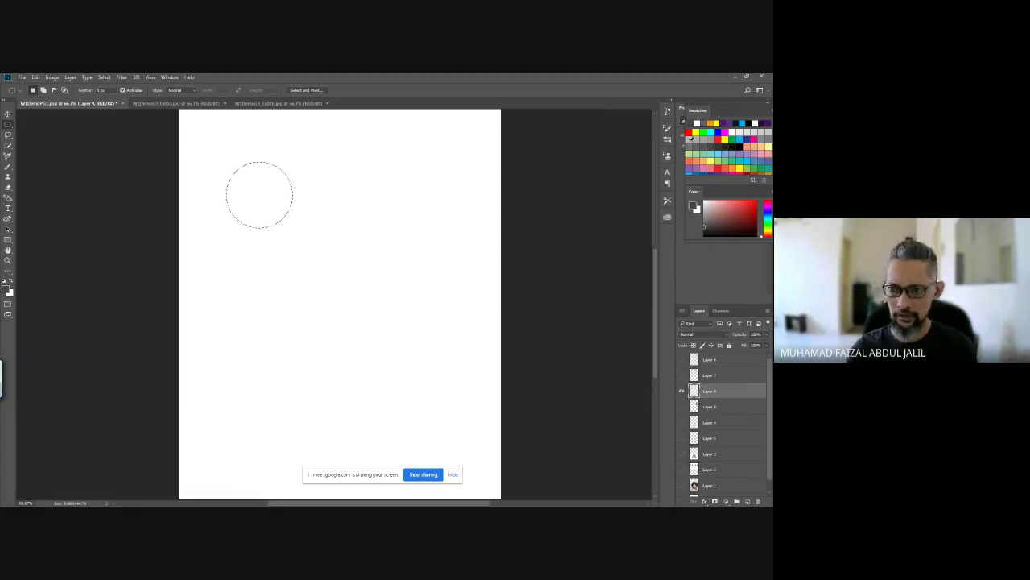
left_click(691, 145)
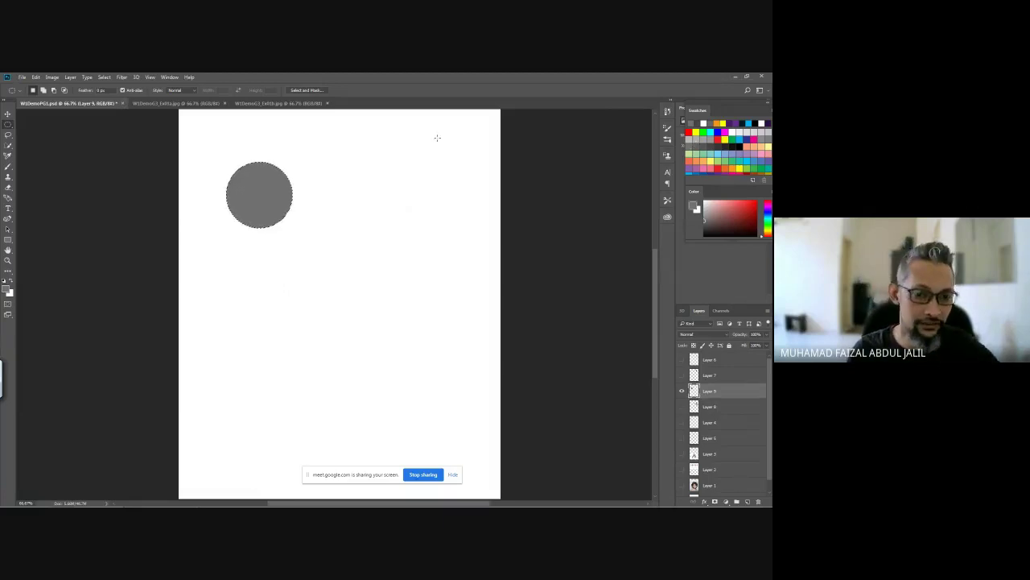
Step: Set up the Brush tool with the Kyle's Ultimate Pastel Palooza preset and a reduced flow
key("b")
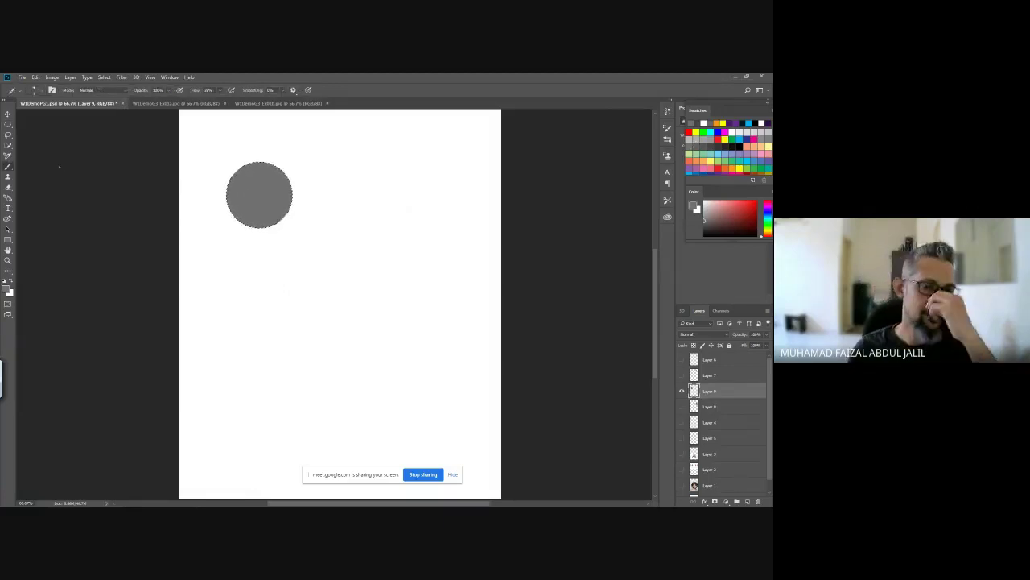
left_click(41, 94)
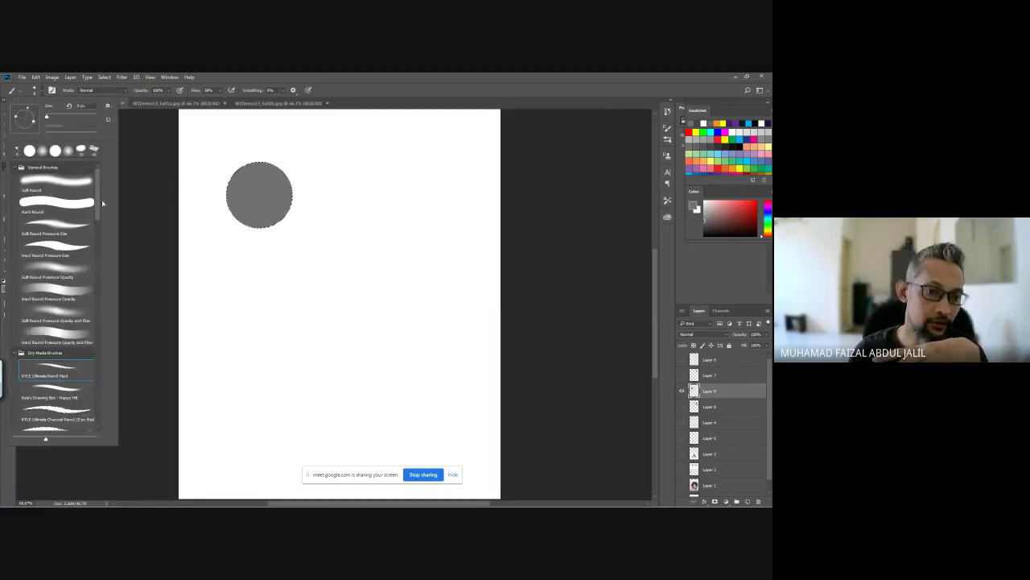
left_click_drag(98, 203, 93, 243)
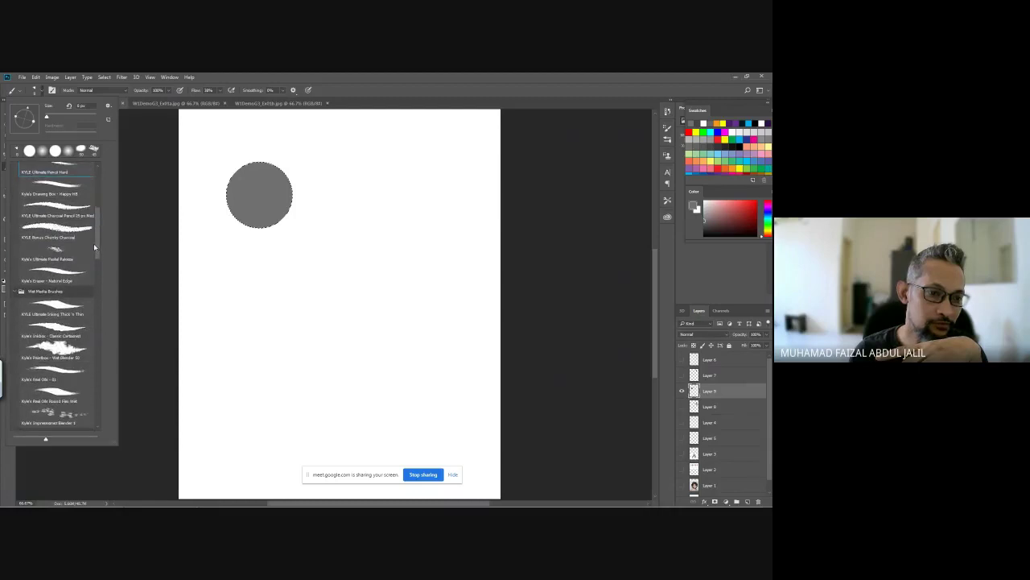
double_click(85, 251)
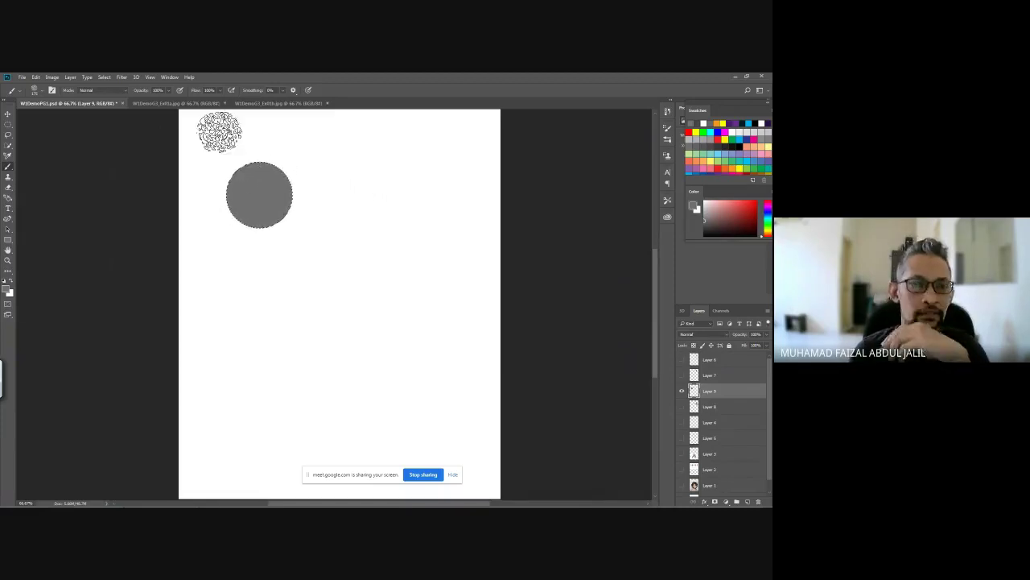
left_click(220, 90)
left_click_drag(226, 102, 216, 101)
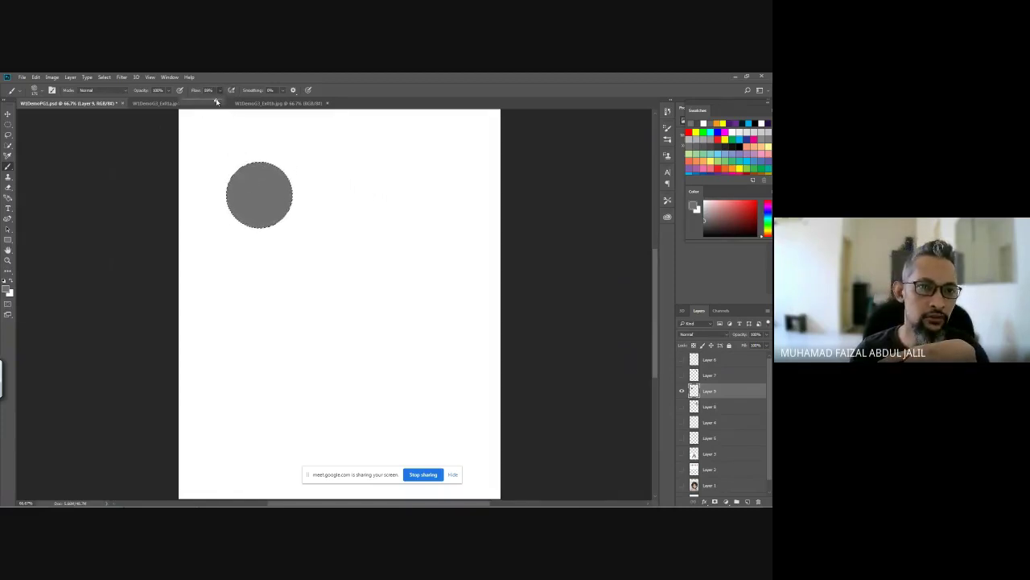
left_click(229, 205)
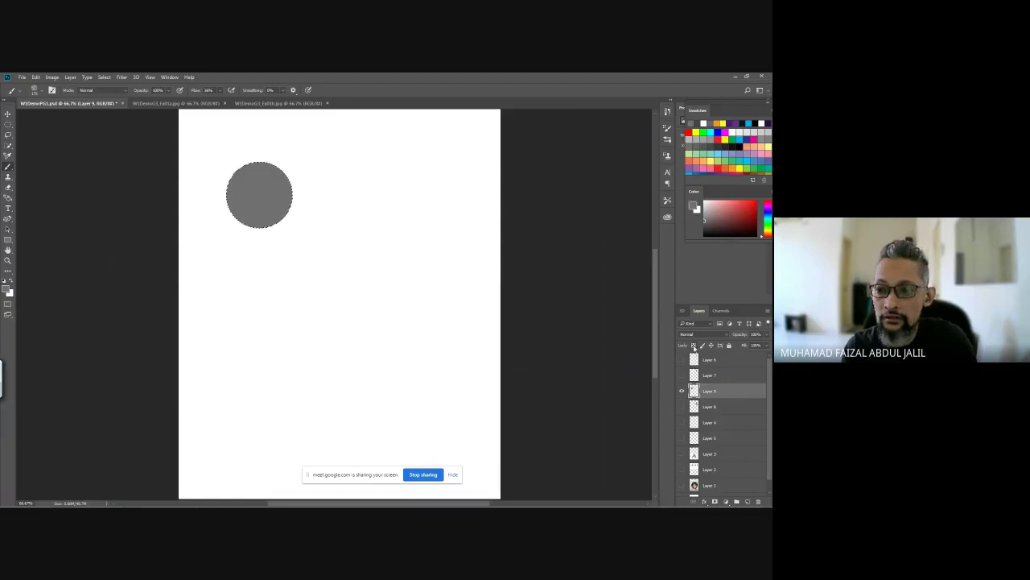
Step: Duplicate the gray circle and arrange the copies into two rows of three
key("ctrl+j")
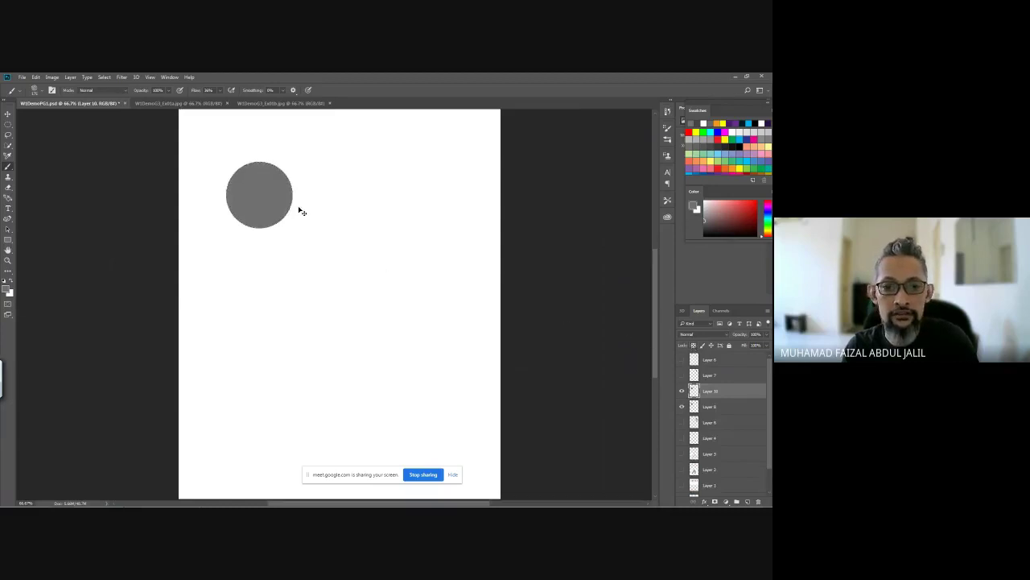
left_click_drag(273, 197, 391, 281)
left_click_drag(372, 313, 434, 307)
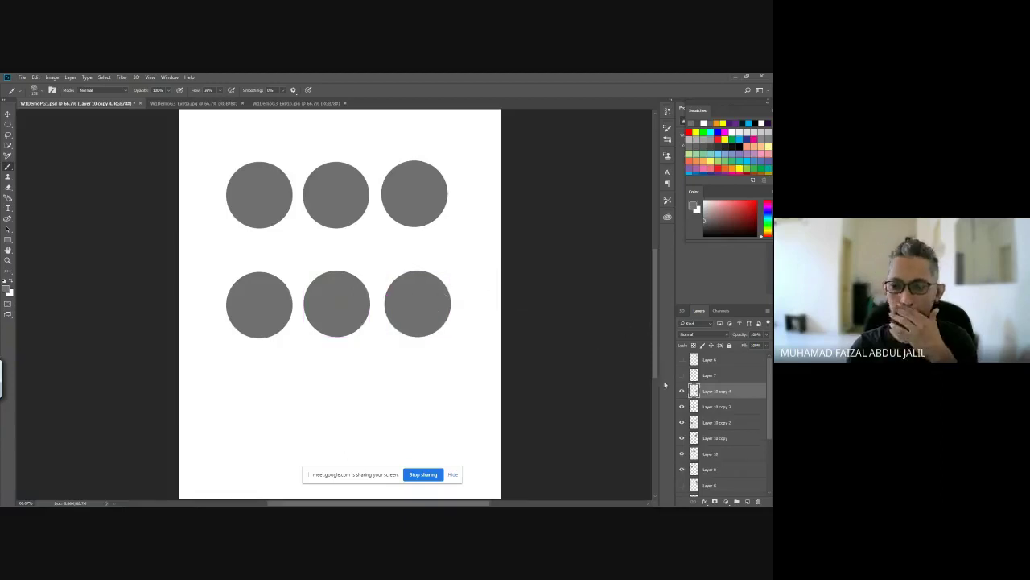
Step: Load the top-left circle on Layer 9 as a selection and brush darker gray pastel shading inside it
left_click(712, 468)
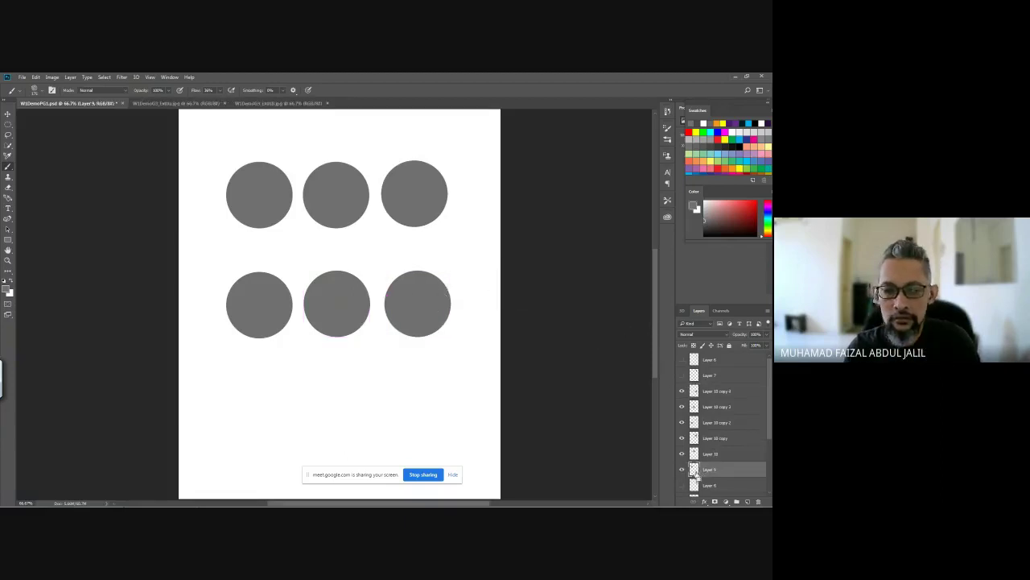
left_click(695, 472, "ctrl")
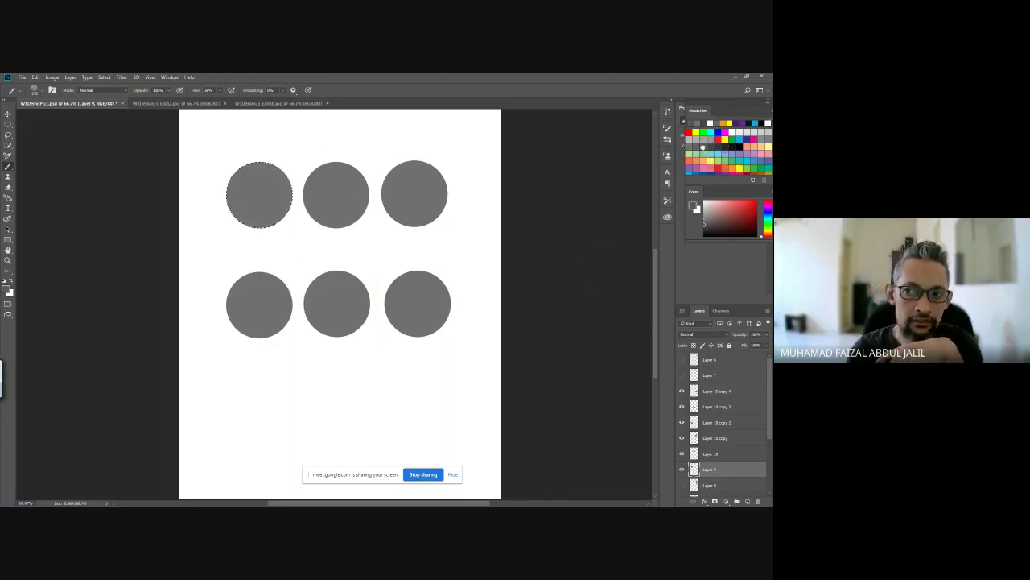
left_click_drag(251, 181, 233, 193)
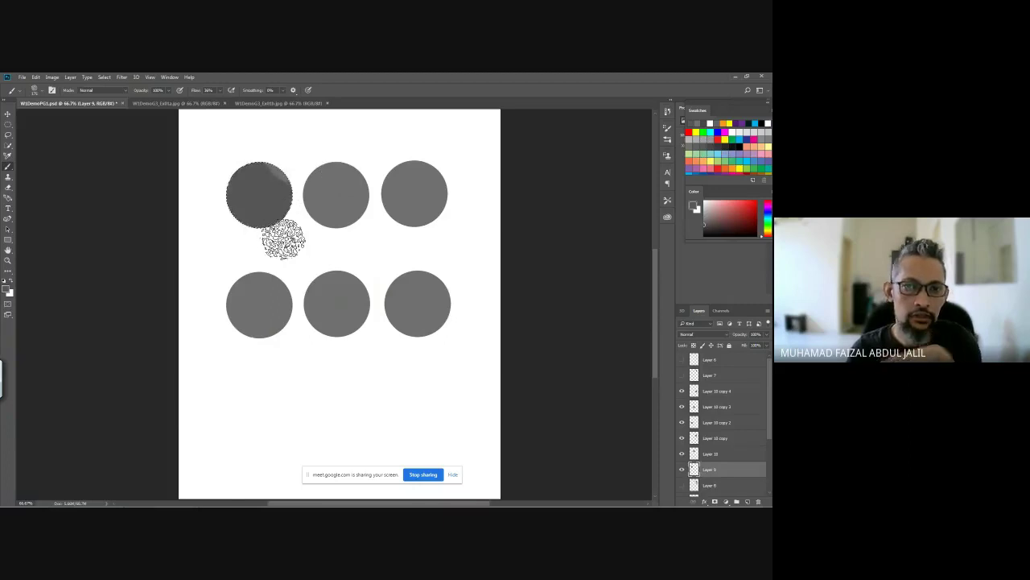
key("ctrl+z")
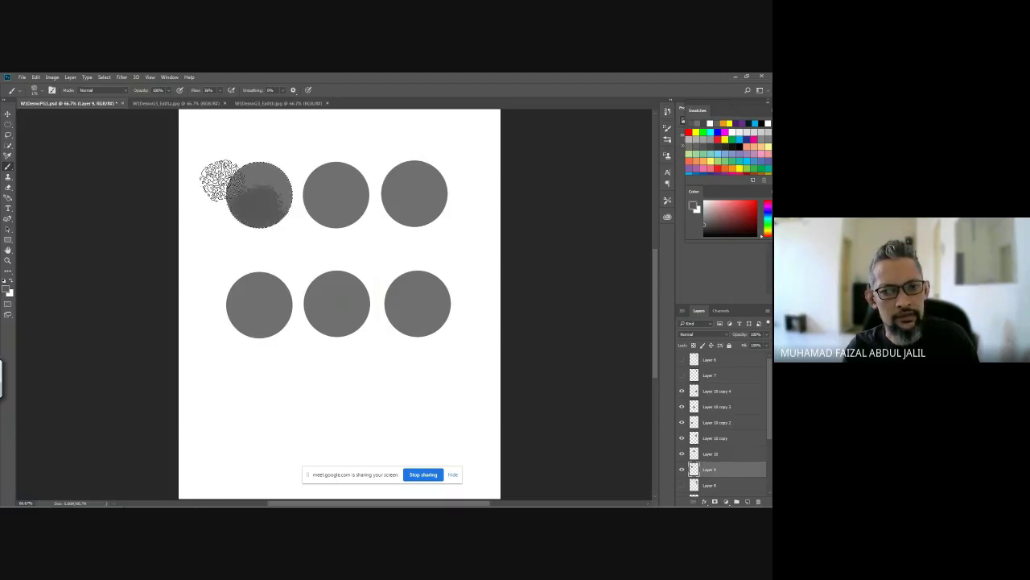
key("ctrl+z")
Step: Lower the brush flow and opacity and blend lighter-pressure gray strokes across the top-left circle
left_click(218, 90)
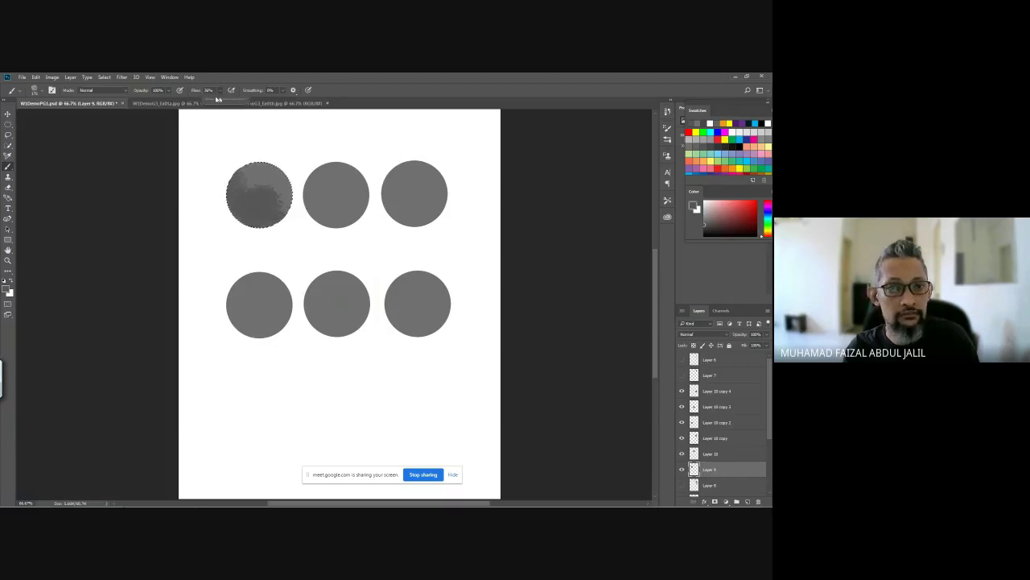
left_click_drag(215, 103, 158, 103)
left_click(169, 90)
left_click_drag(242, 193, 229, 192)
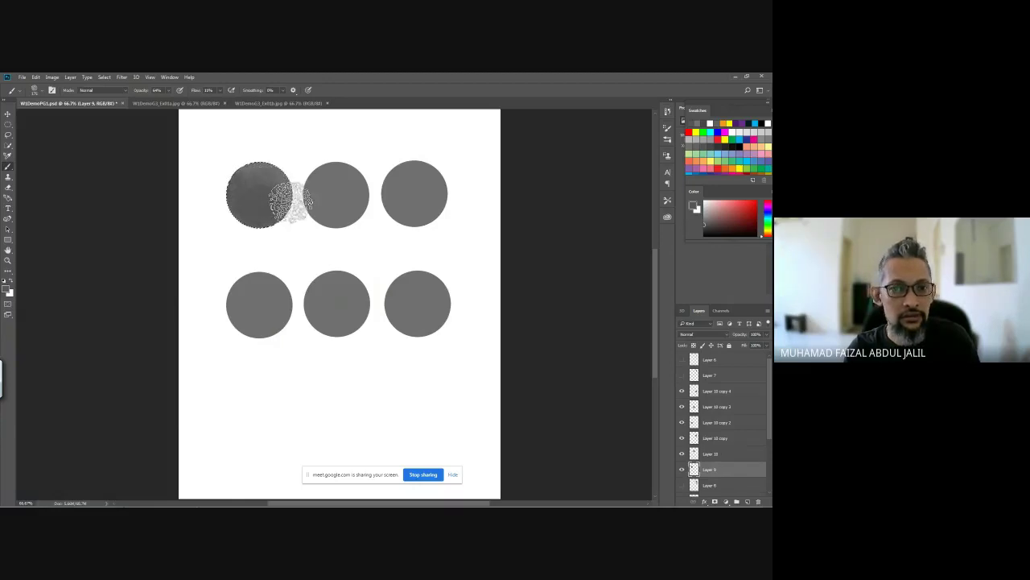
key("ctrl+z")
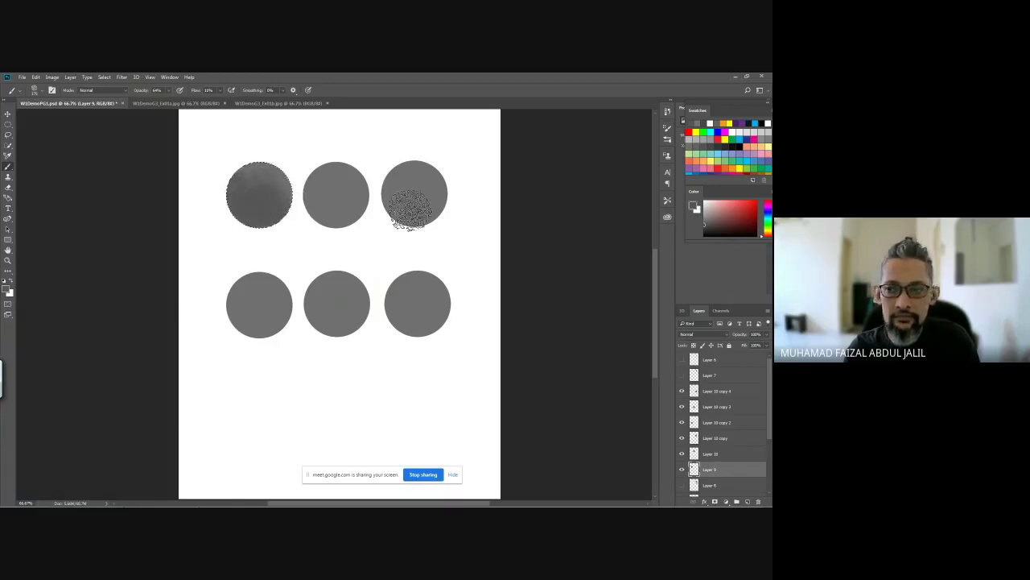
Step: Deepen the top-left circle's textured shading with a darker gray and brush a near-white highlight along its upper edge
left_click(717, 144)
left_click_drag(246, 181, 237, 205)
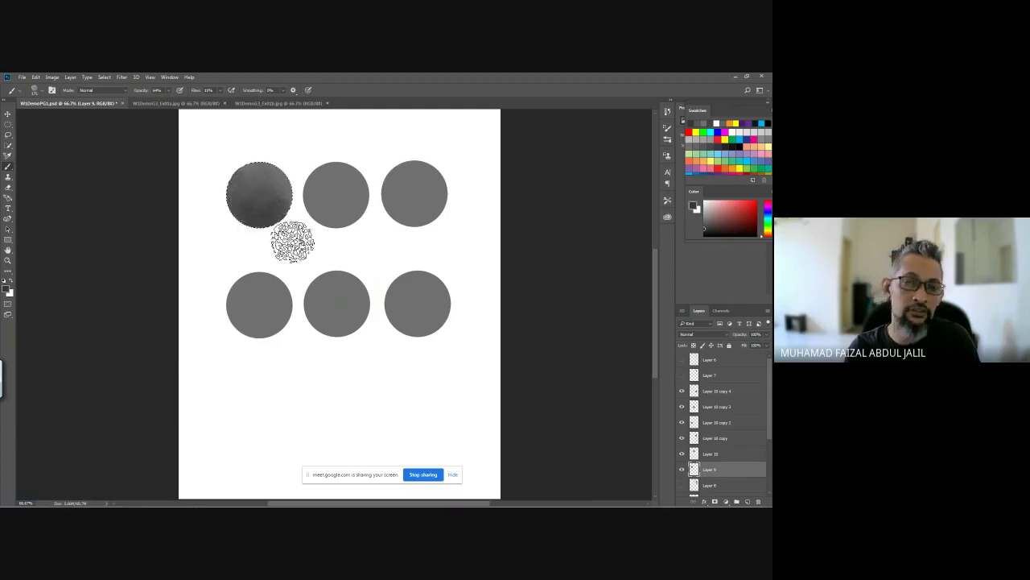
left_click_drag(270, 181, 257, 195)
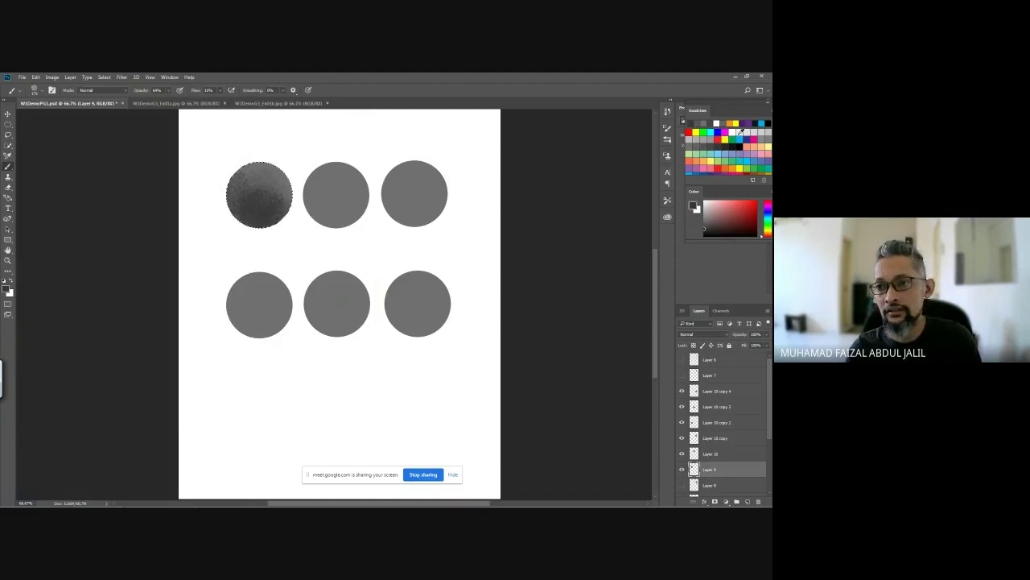
left_click(741, 131)
mouse_move(202, 166)
left_mouse_down()
mouse_move(262, 166)
mouse_move(273, 184)
mouse_move(264, 169)
mouse_move(283, 165)
mouse_move(297, 177)
mouse_move(284, 170)
mouse_move(325, 154)
mouse_move(269, 161)
left_mouse_up()
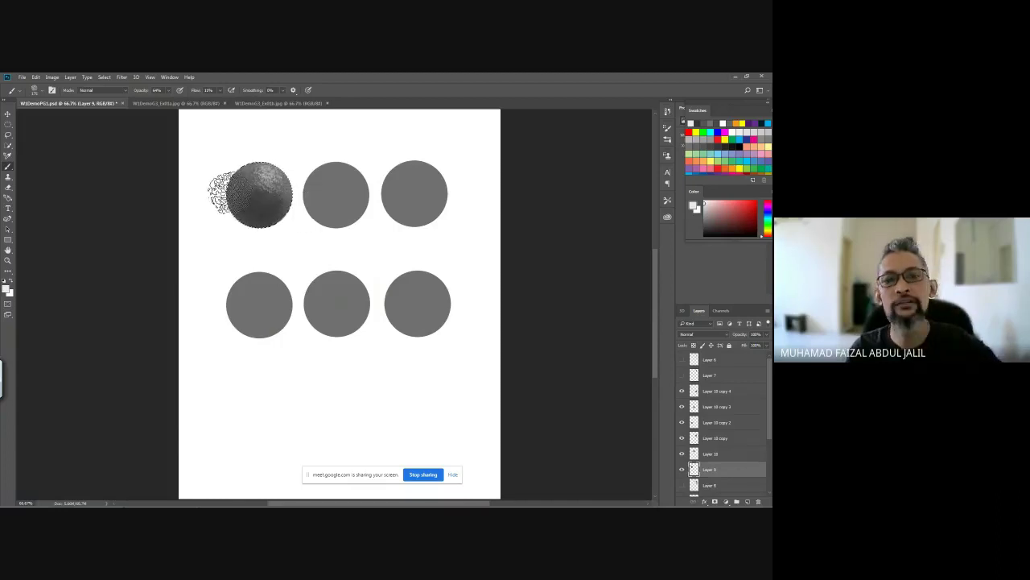
Step: Switch to a soft round brush, drop the current selection and load the top-middle circle on Layer 10 as a selection
left_click(38, 91)
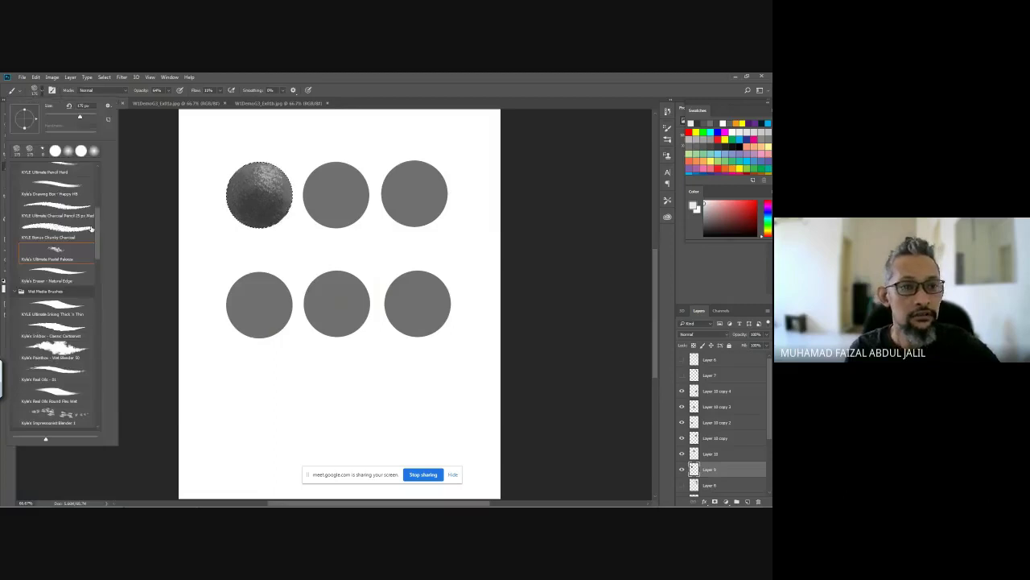
left_click(312, 149)
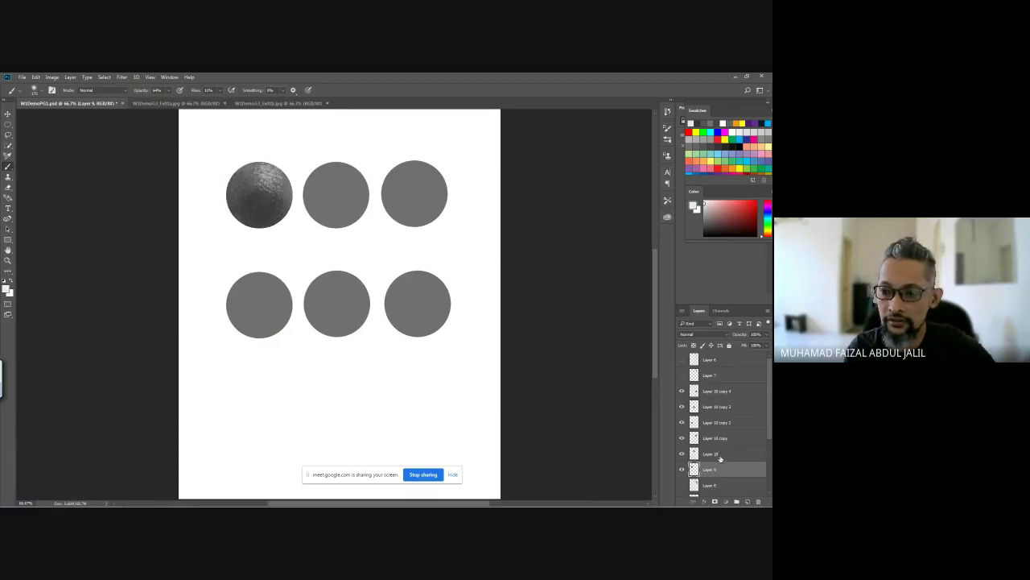
left_click(721, 456)
left_click(695, 454, "ctrl")
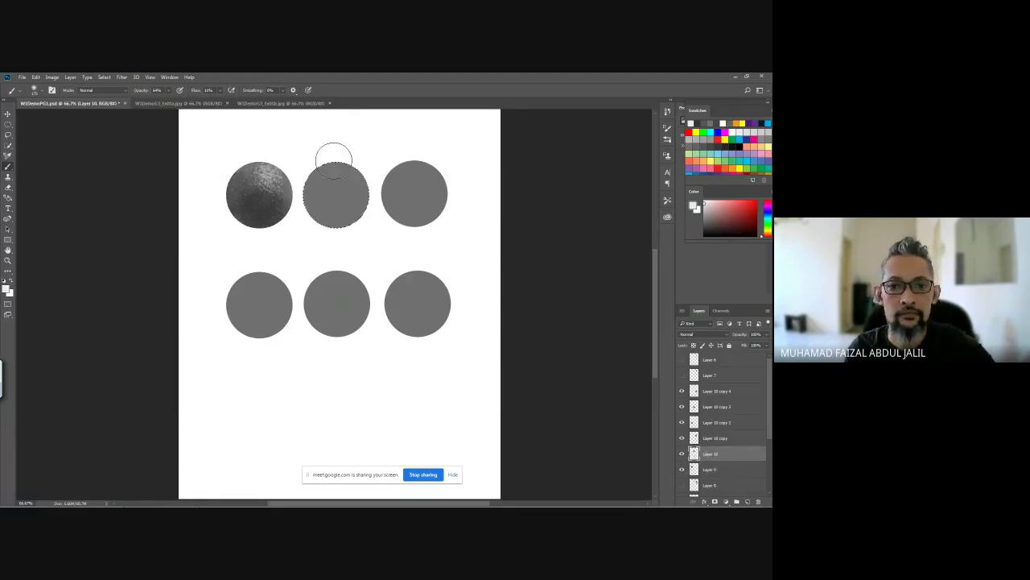
Step: Enlarge the brush to paint a soft light area on the top-middle circle, and add a smaller white highlight at its upper right
left_click(344, 187)
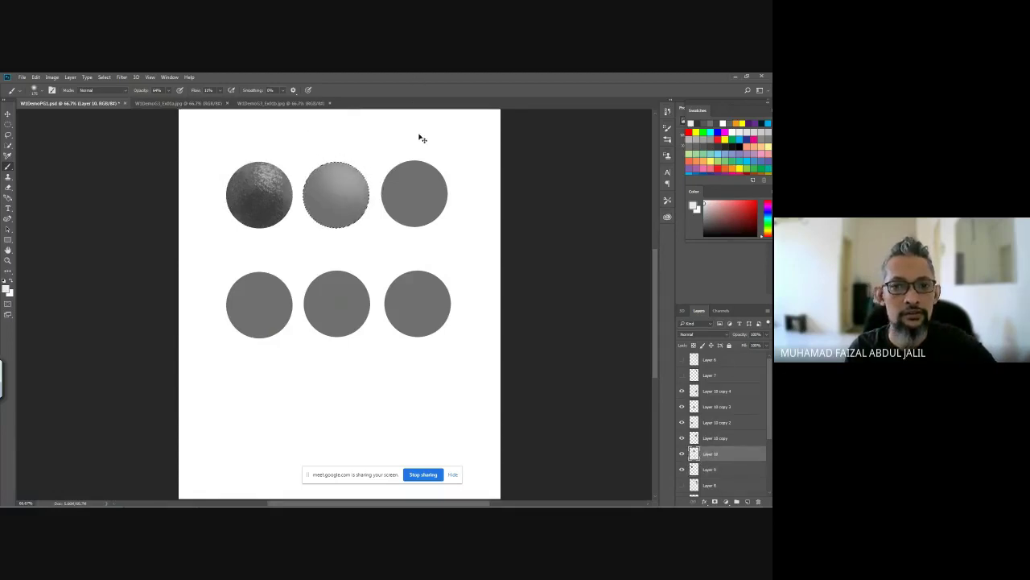
key("ctrl+z")
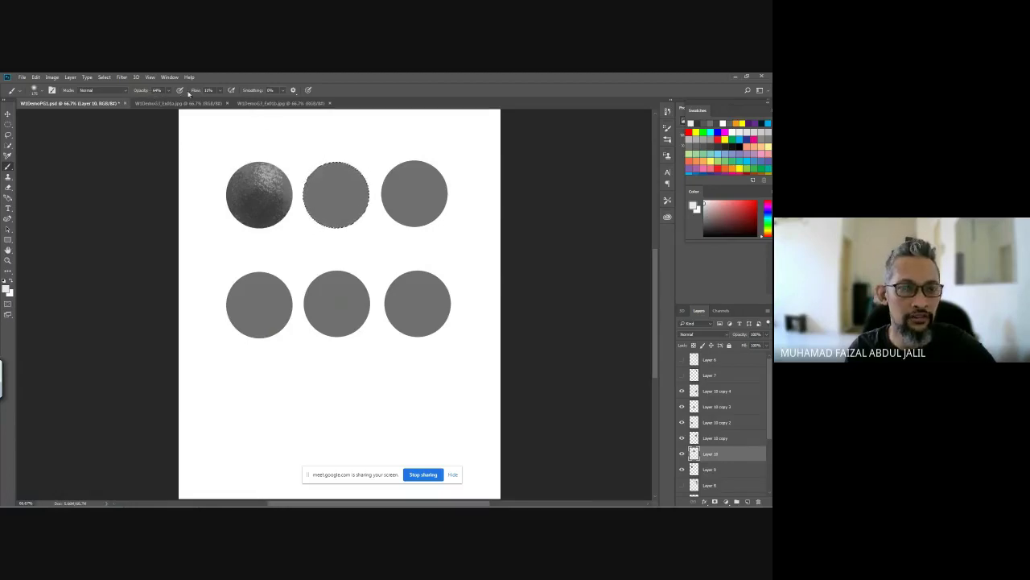
key("bracketright")
key("bracketright")
key("bracketright")
left_click(341, 182)
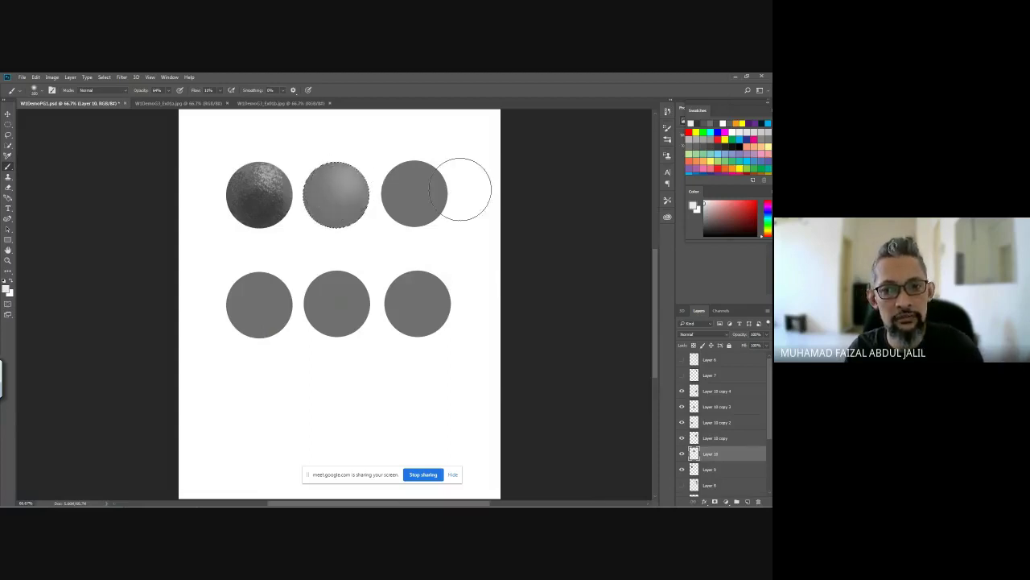
left_click(731, 130)
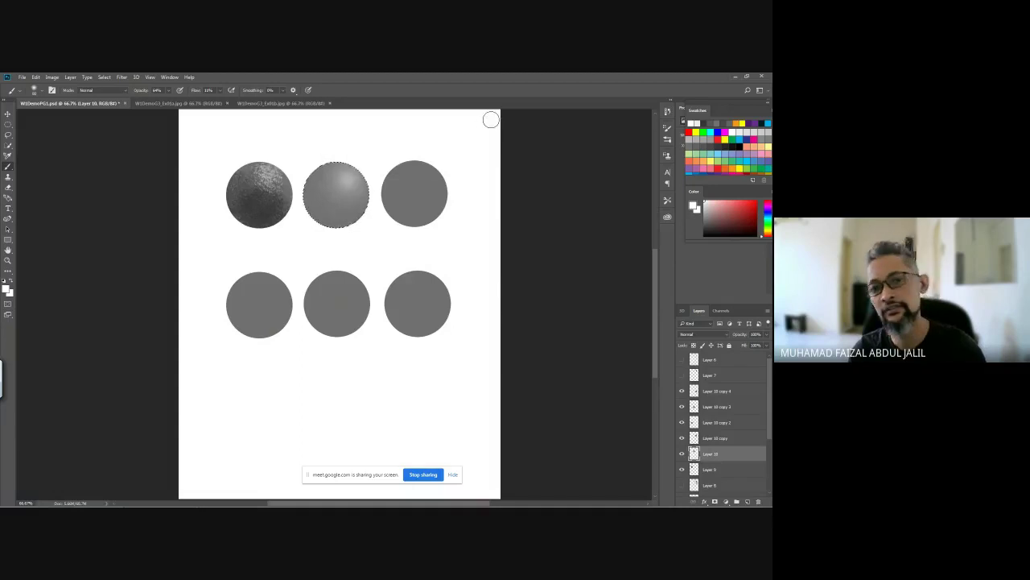
Step: Shade the lower part of the top-middle circle with soft strokes of dark gray, medium gray and near-black
left_click(706, 145)
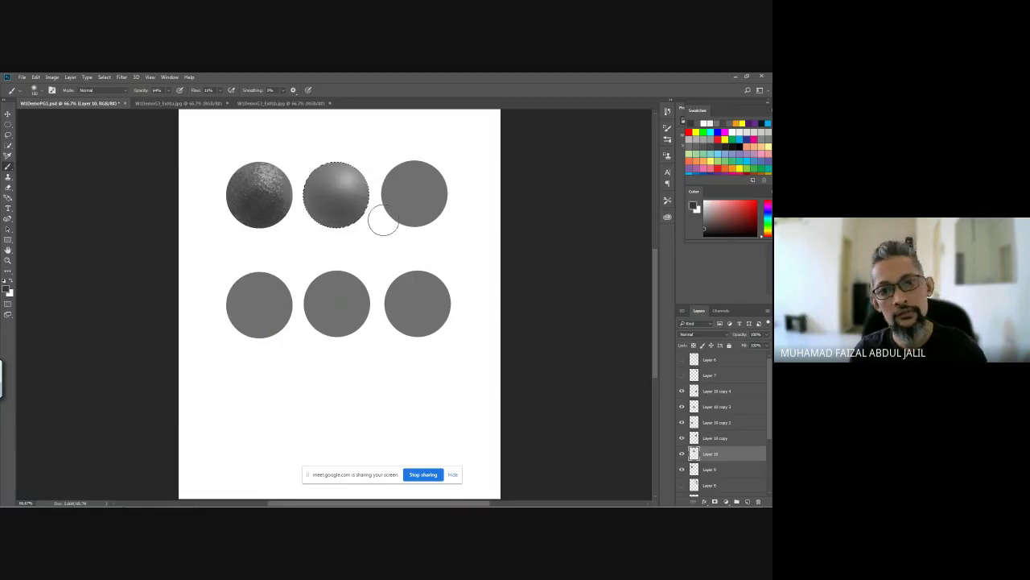
left_click_drag(344, 206, 356, 202)
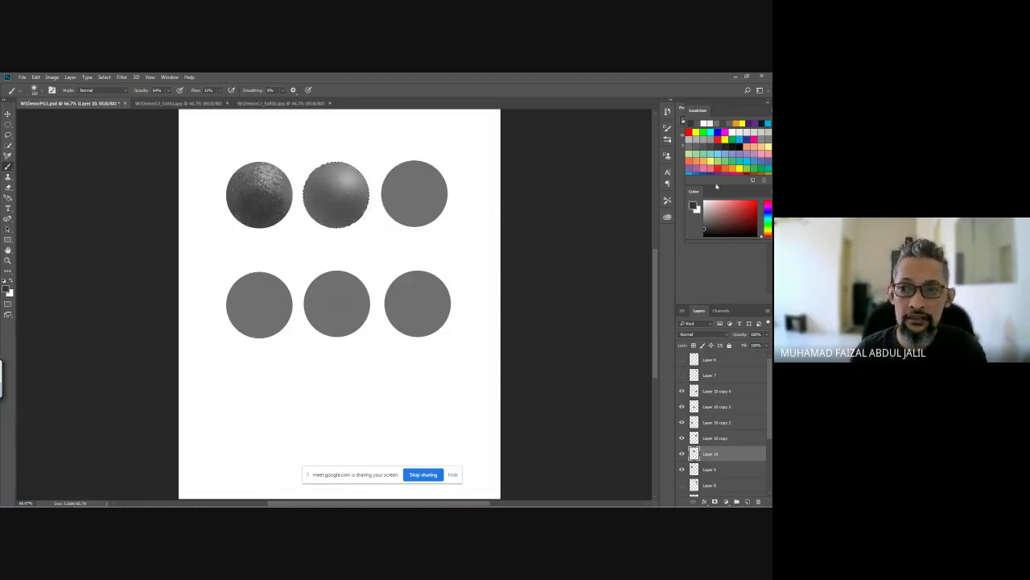
left_click(689, 142)
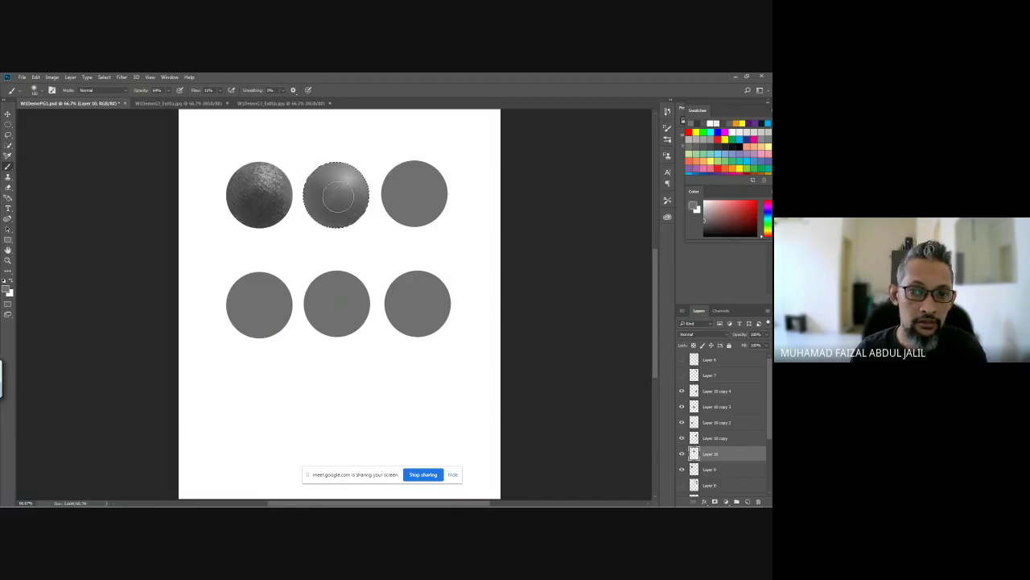
left_click_drag(338, 195, 411, 115)
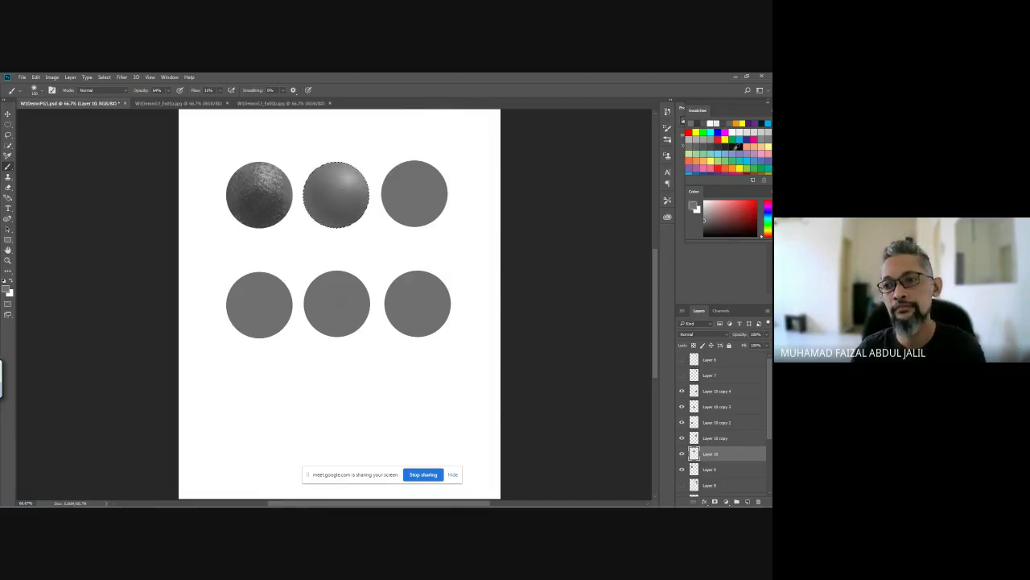
left_click(719, 145)
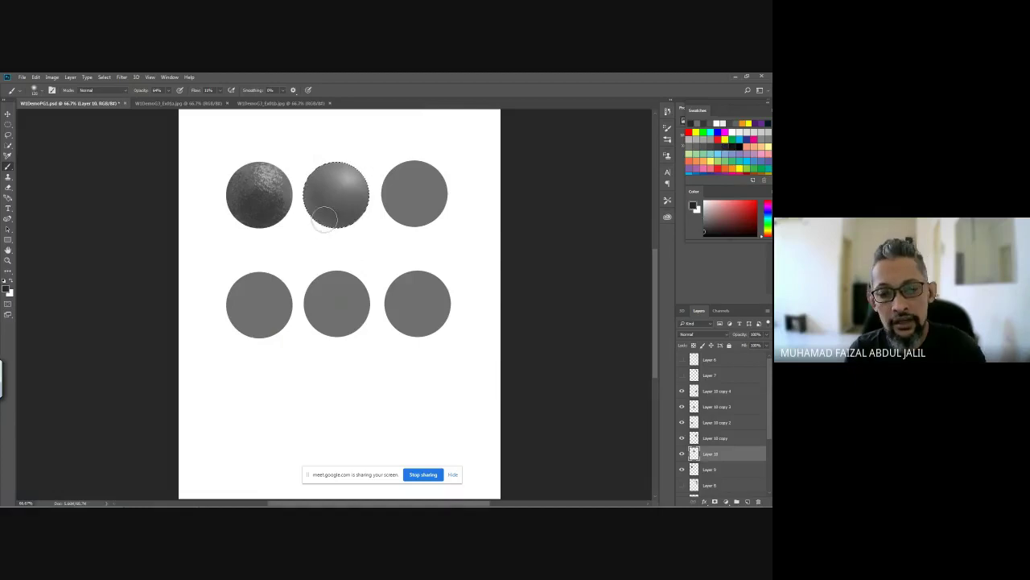
left_click_drag(324, 217, 358, 222)
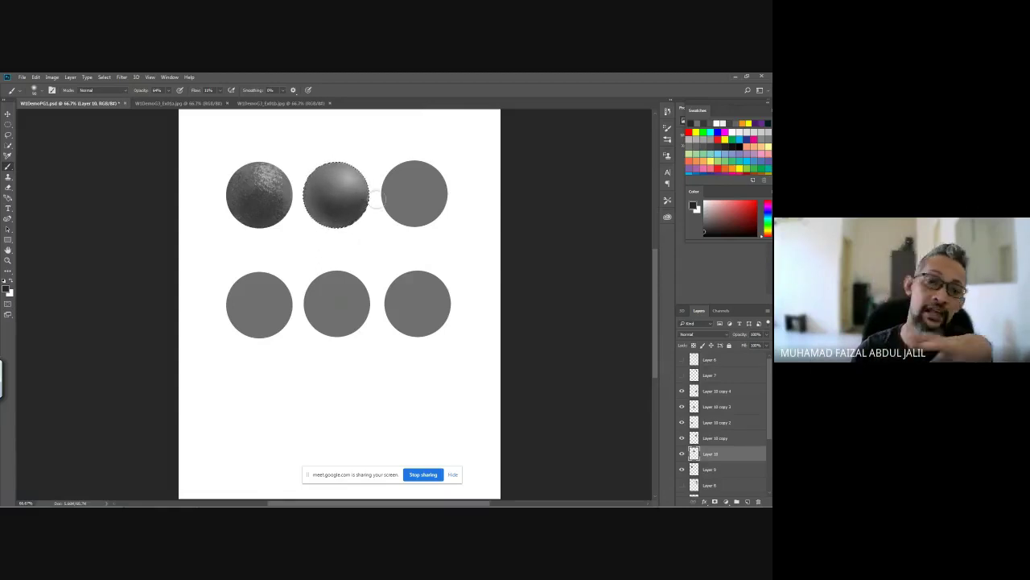
Step: Drop the circle selection, add a new layer beneath the circle layers and rename it "shadow"
key("ctrl+d")
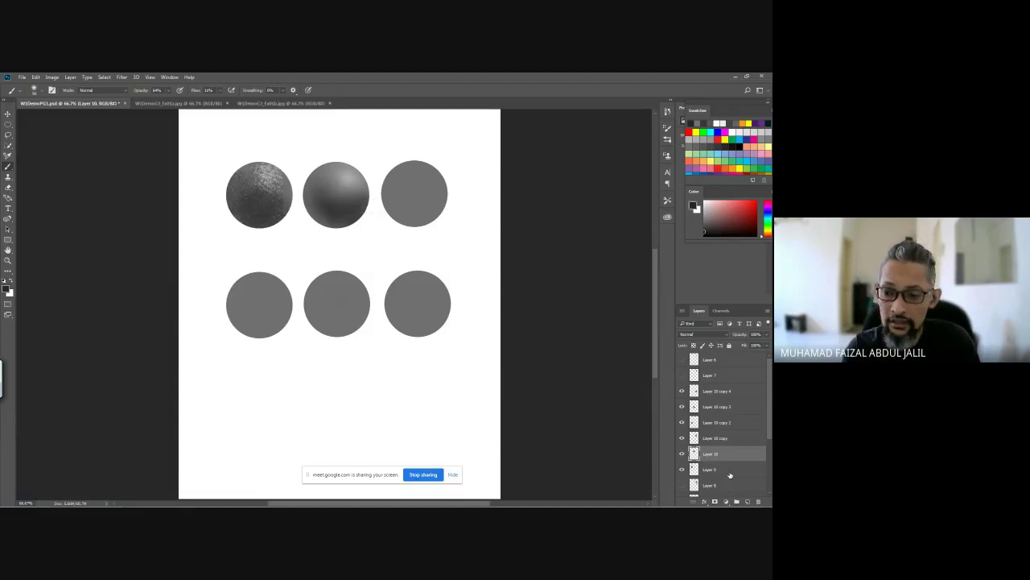
left_click(730, 475)
left_click(747, 501)
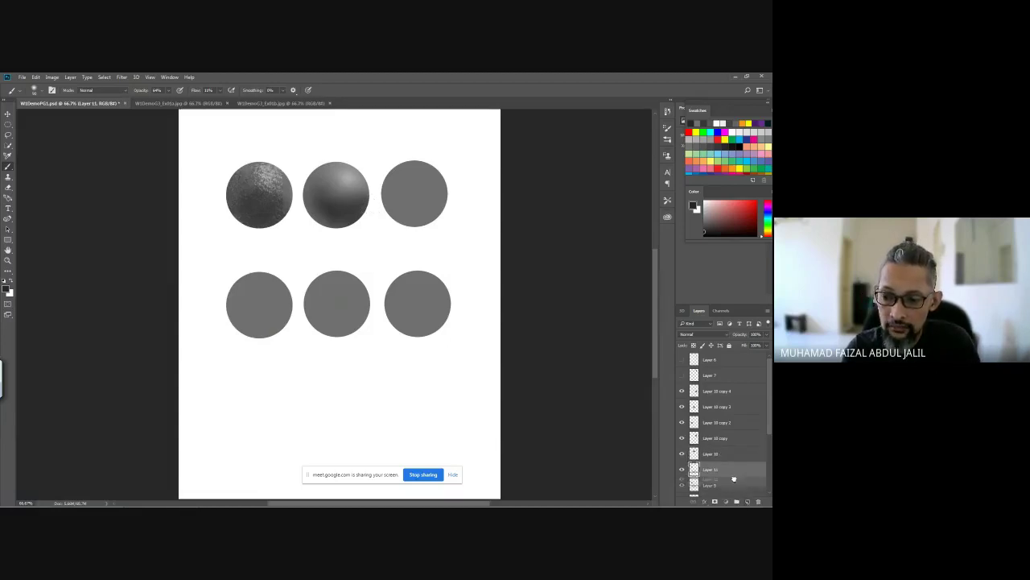
left_click_drag(733, 479, 735, 488)
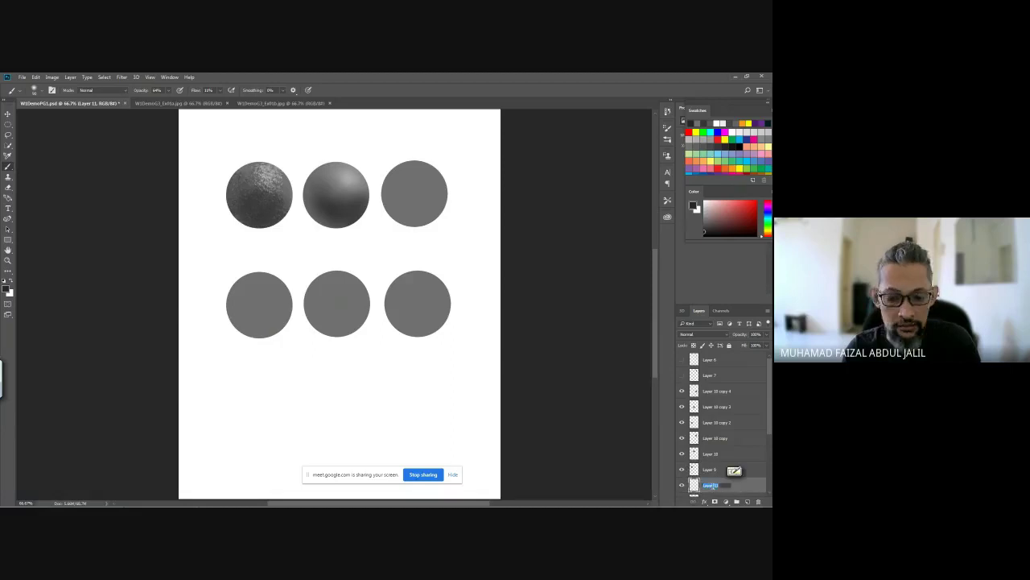
double_click(711, 482)
type("plastic")
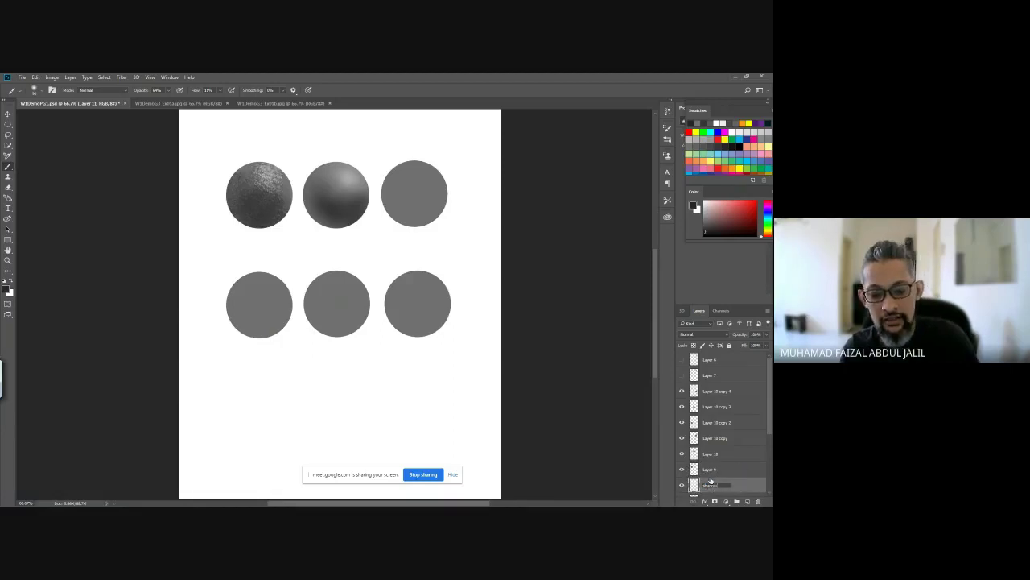
key("Return")
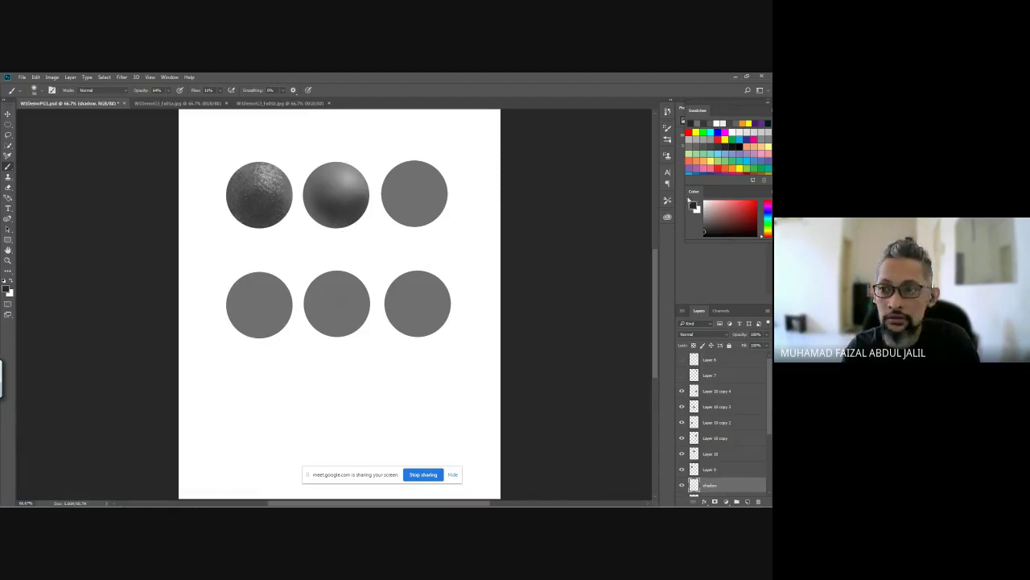
Step: Brush a soft medium-gray cast shadow beneath the top-middle sphere, spreading toward its lower left, on the shadow layer
left_click(690, 142)
mouse_move(355, 232)
left_mouse_down()
mouse_move(292, 224)
mouse_move(349, 229)
mouse_move(351, 218)
mouse_move(310, 223)
mouse_move(344, 228)
mouse_move(316, 226)
mouse_move(345, 219)
mouse_move(310, 217)
mouse_move(334, 217)
mouse_move(278, 230)
mouse_move(338, 235)
left_mouse_up()
key("ctrl+z")
key("ctrl+z")
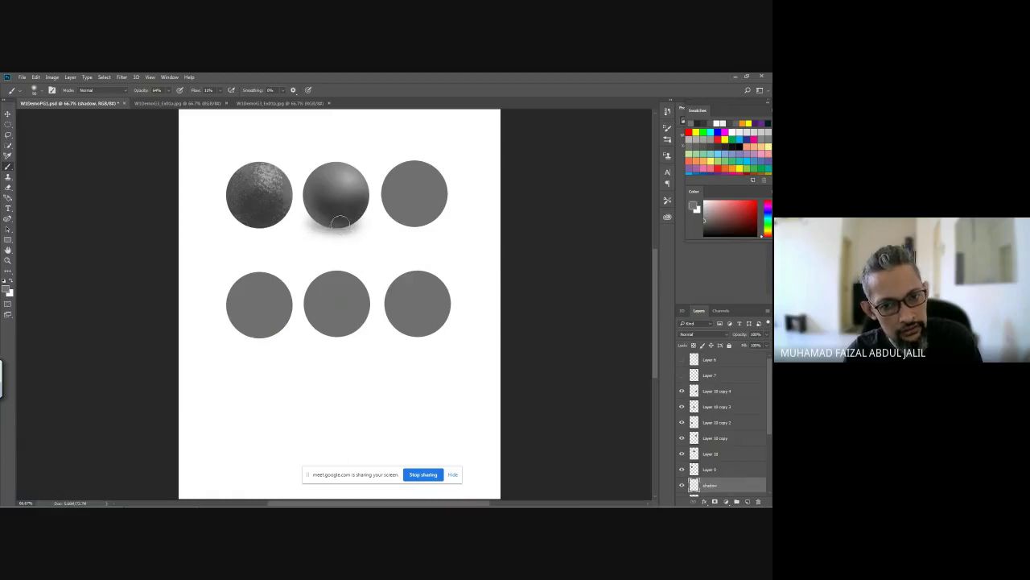
mouse_move(336, 218)
left_mouse_down()
mouse_move(301, 224)
mouse_move(332, 220)
left_mouse_up()
left_click_drag(300, 223, 350, 226)
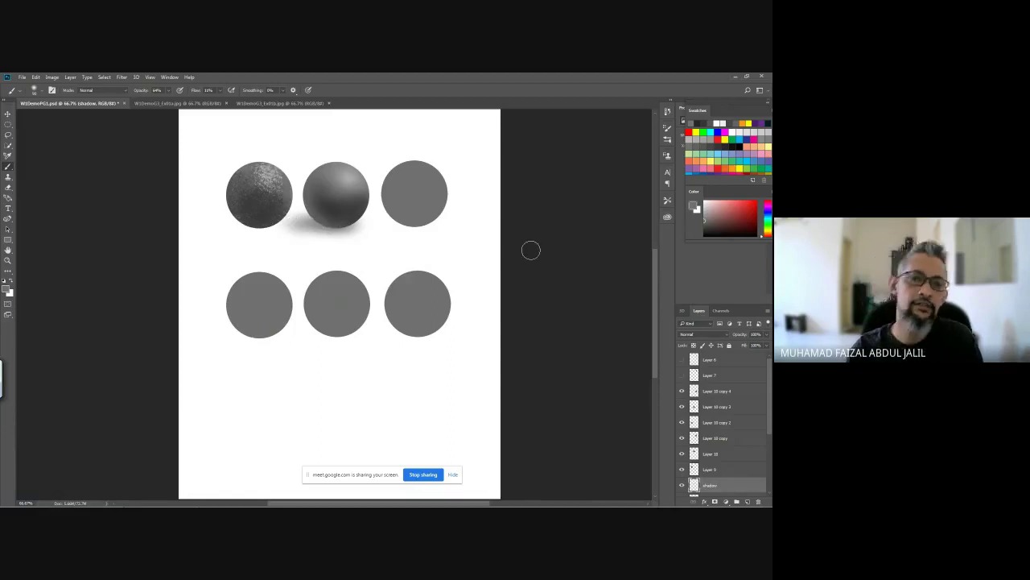
mouse_move(296, 232)
left_mouse_down()
mouse_move(356, 224)
mouse_move(337, 229)
left_mouse_up()
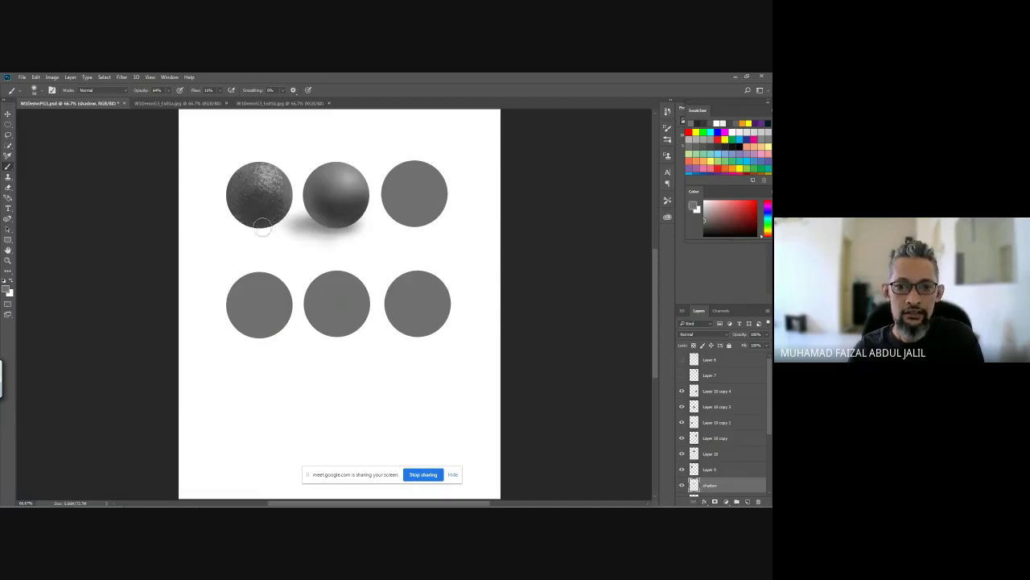
Step: Brush a matching cast shadow beneath the top-left sphere and deepen both spheres' shadows with a darker gray
mouse_move(249, 225)
left_mouse_down()
mouse_move(215, 218)
mouse_move(271, 227)
mouse_move(246, 230)
mouse_move(269, 221)
left_mouse_up()
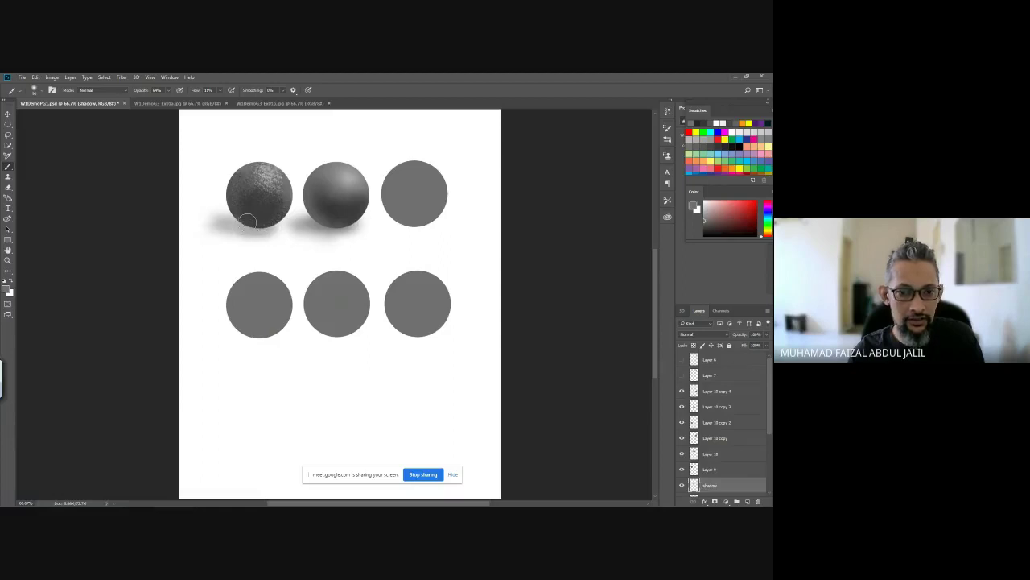
left_click(709, 146)
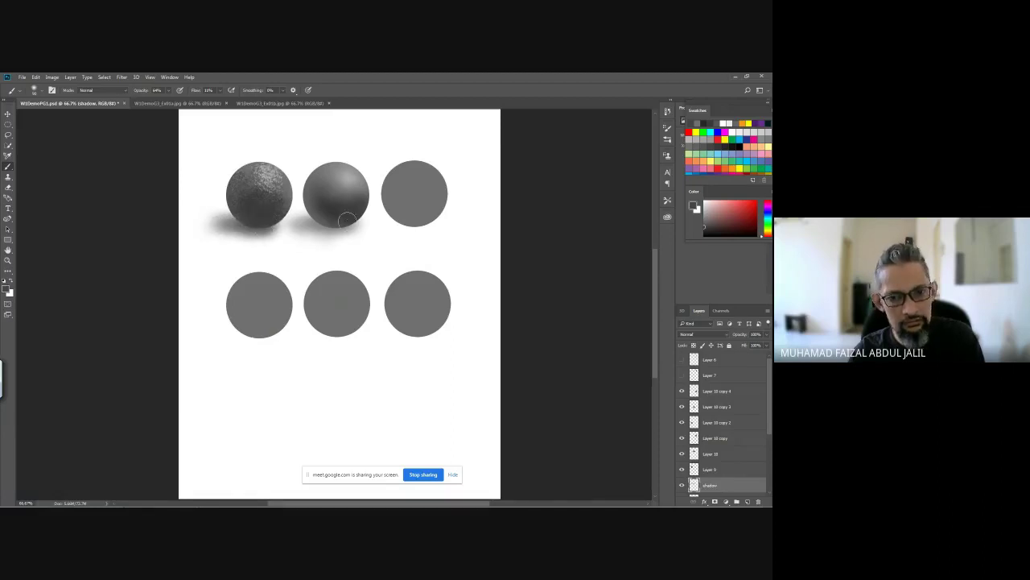
left_click_drag(347, 221, 281, 230)
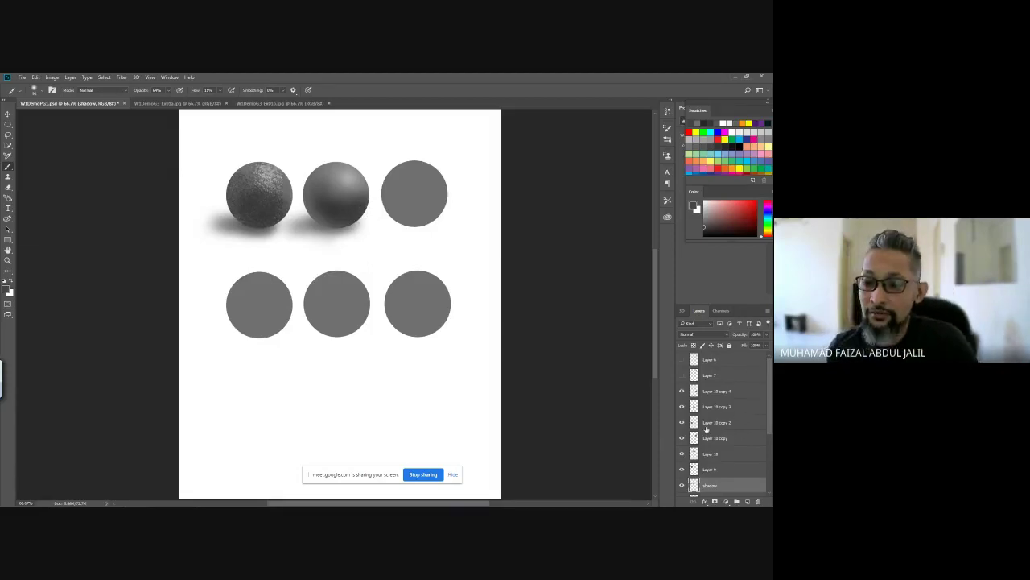
Step: Load the top-right circle on Layer 10 copy as a selection and fill it with bright red
left_click(714, 455)
left_click(715, 438)
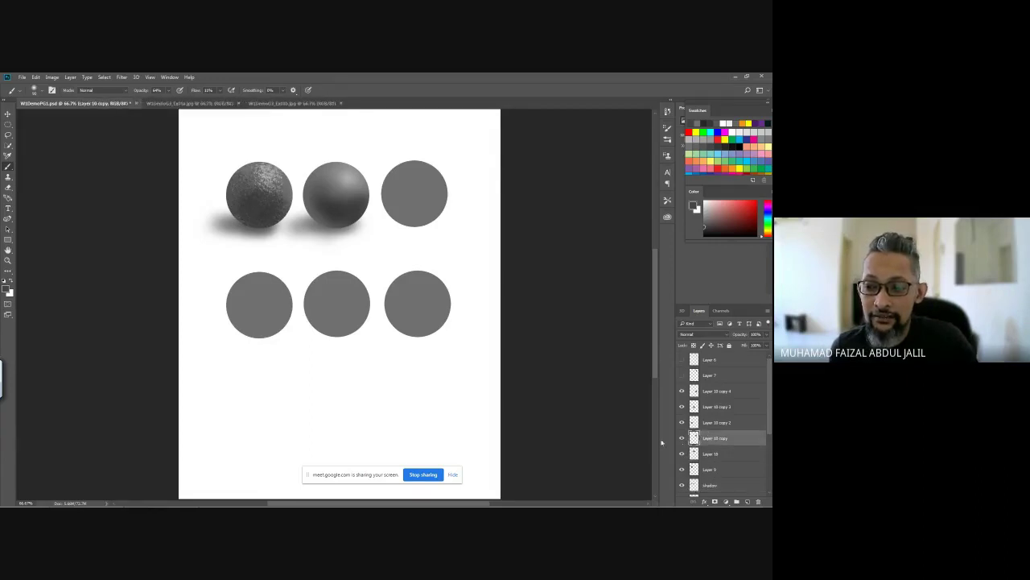
left_click(682, 438)
left_click(681, 437)
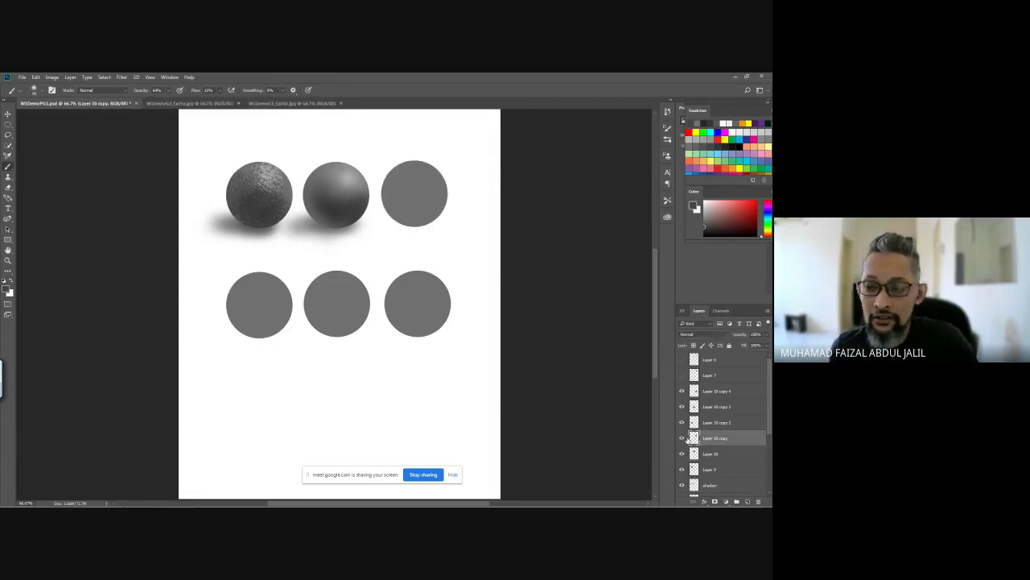
left_click(694, 445, "ctrl")
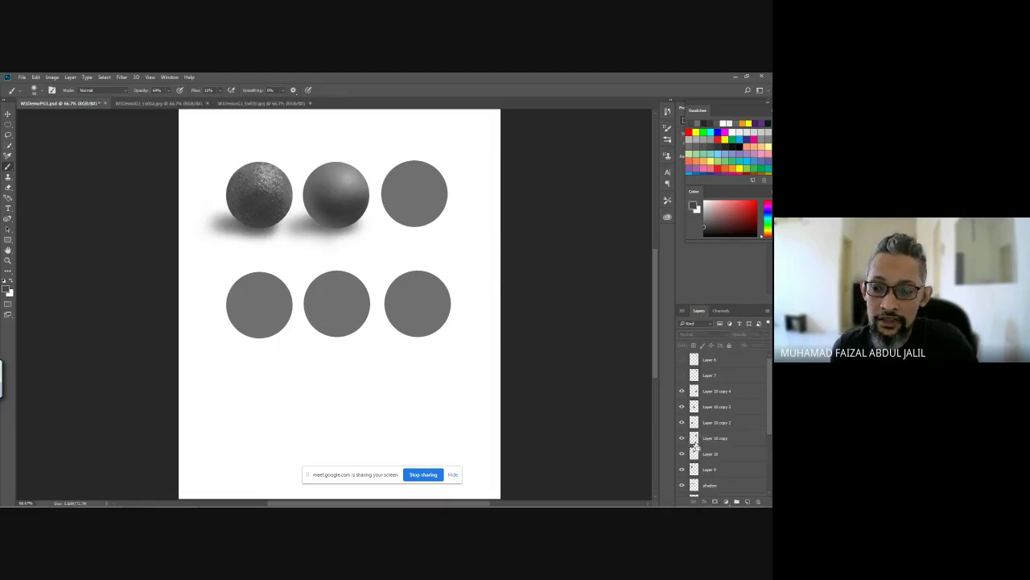
left_click(693, 445, "ctrl")
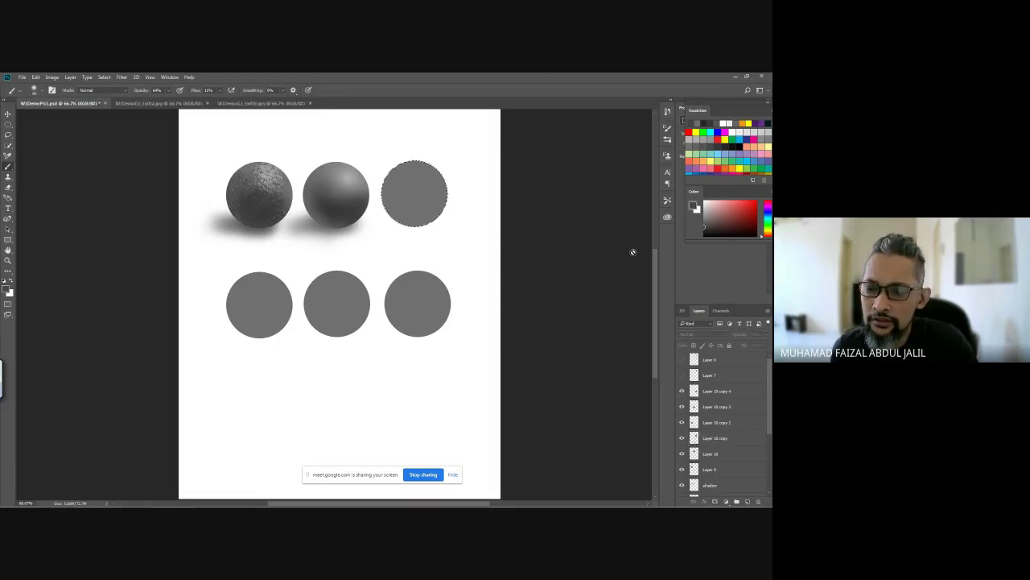
left_click(716, 168)
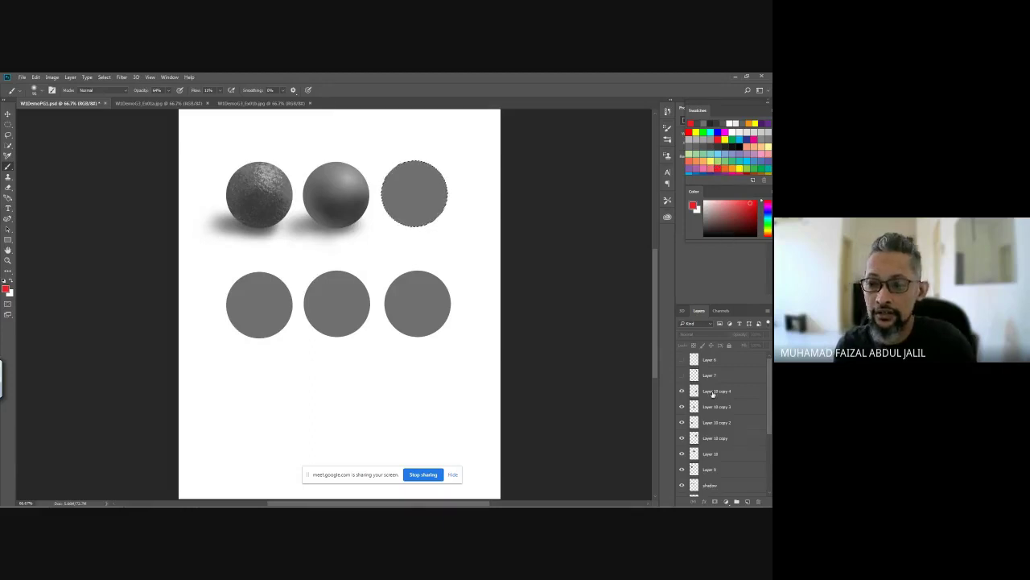
left_click(712, 439)
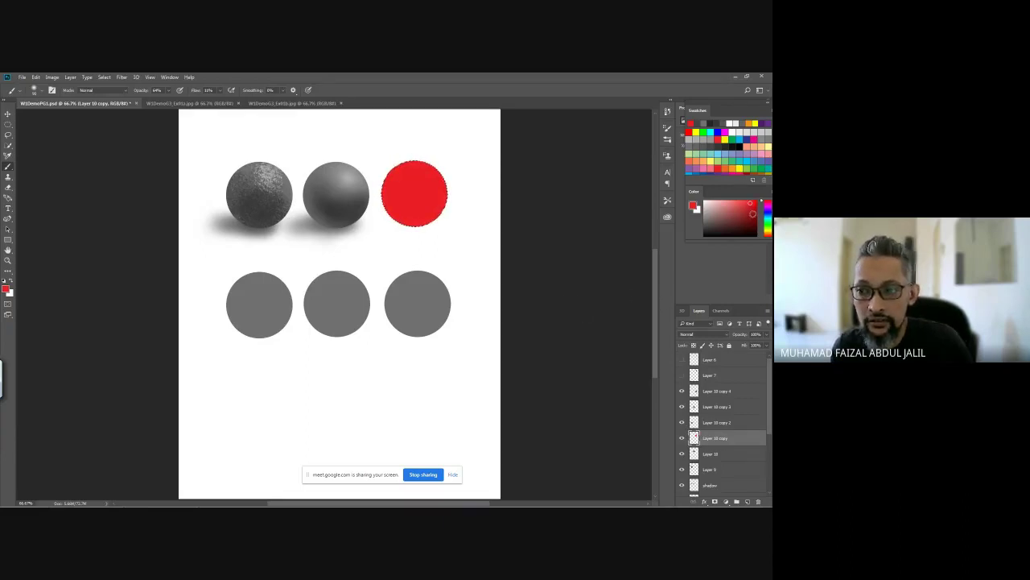
Step: Shade the lower part and left side of the red circle with soft strokes of dark red and a deeper maroon
left_click(753, 213)
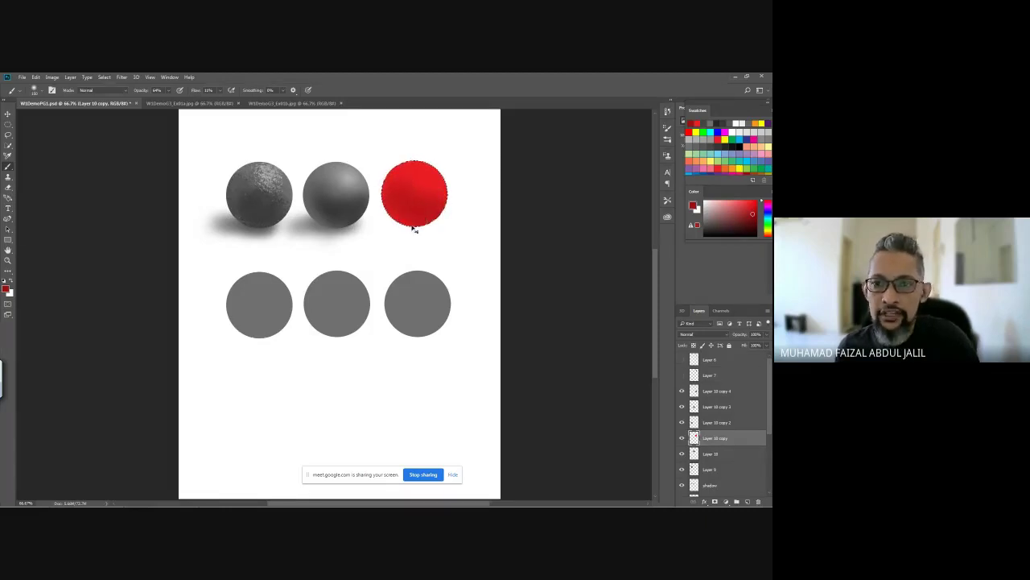
scroll(395, 222, "up", 2)
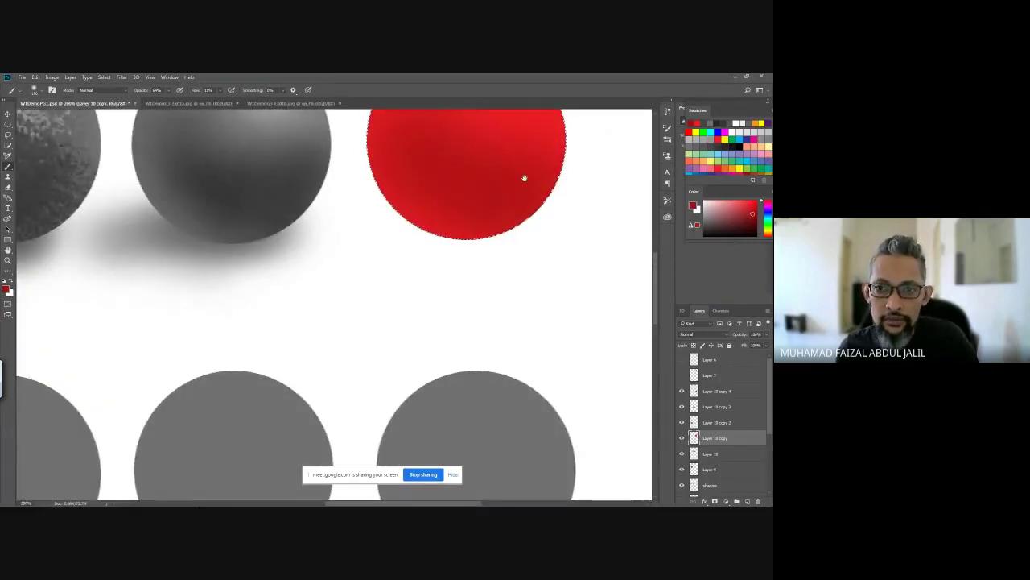
left_click_drag(524, 178, 492, 232)
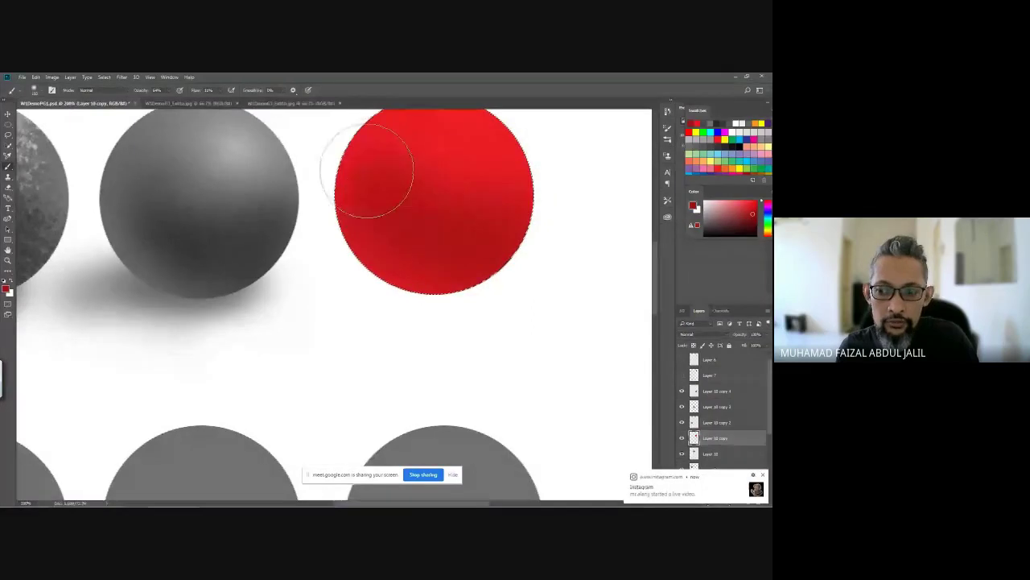
mouse_move(367, 172)
left_mouse_down()
mouse_move(415, 212)
mouse_move(387, 223)
mouse_move(410, 258)
mouse_move(476, 267)
mouse_move(425, 249)
mouse_move(443, 268)
mouse_move(525, 256)
mouse_move(500, 257)
mouse_move(386, 217)
mouse_move(475, 239)
mouse_move(438, 235)
mouse_move(523, 224)
mouse_move(477, 243)
mouse_move(524, 227)
mouse_move(486, 250)
mouse_move(452, 232)
mouse_move(494, 249)
mouse_move(456, 246)
mouse_move(531, 223)
left_mouse_up()
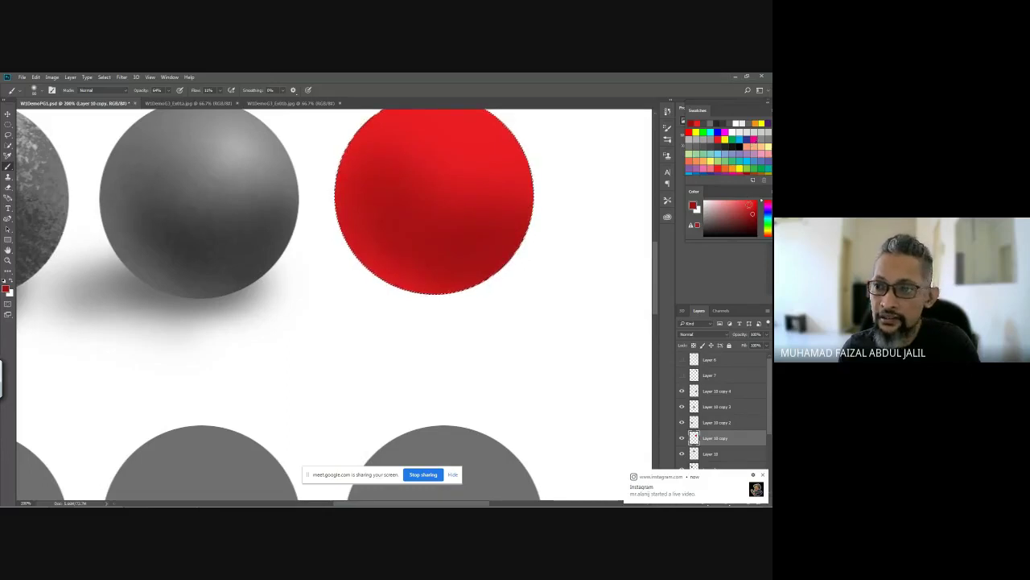
left_click_drag(752, 214, 753, 221)
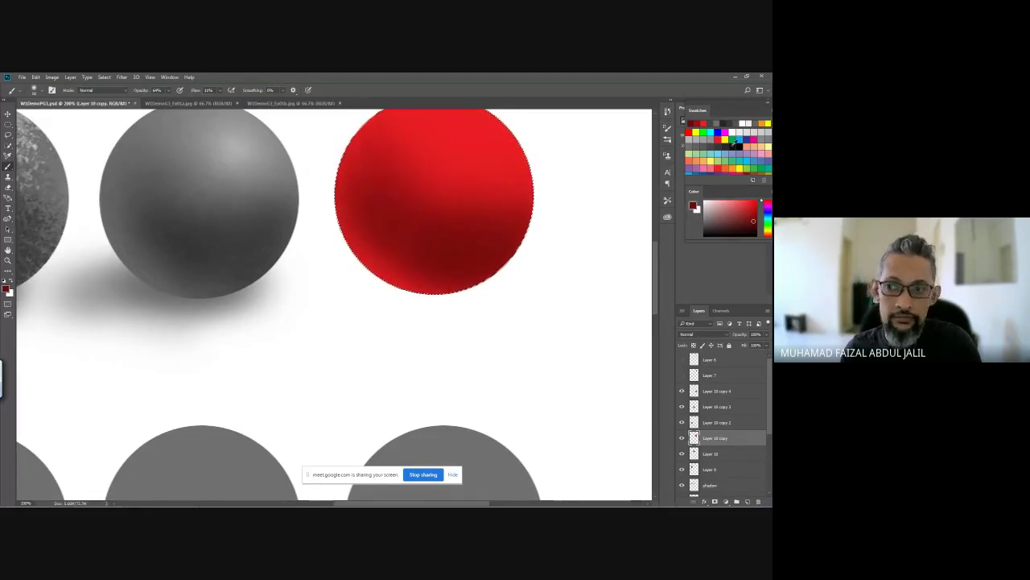
Step: Brush a soft highlight on the red sphere's upper right in lighter red, pink and near-white, and drop the selection
left_click(747, 203)
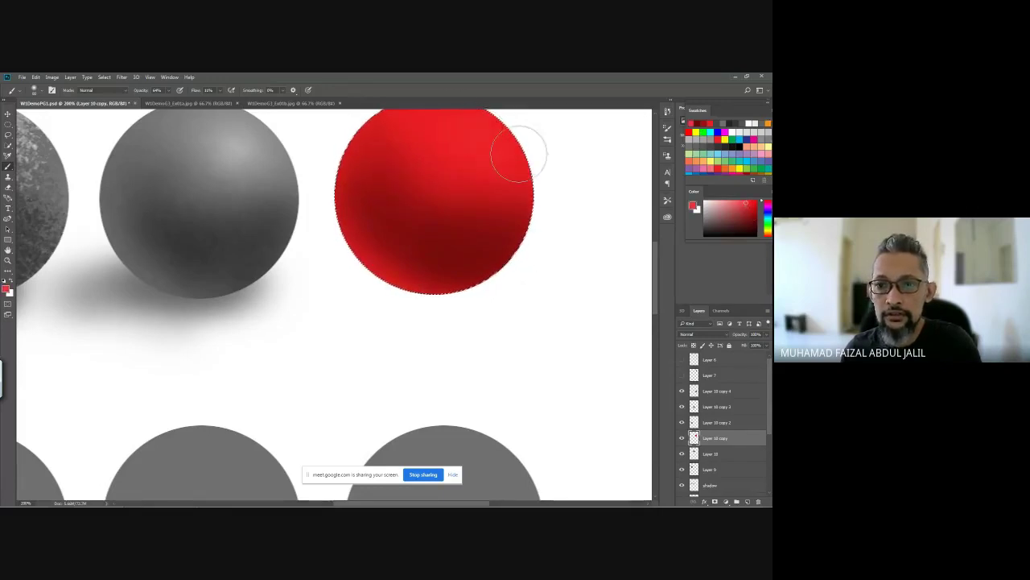
scroll(499, 158, "up", 2)
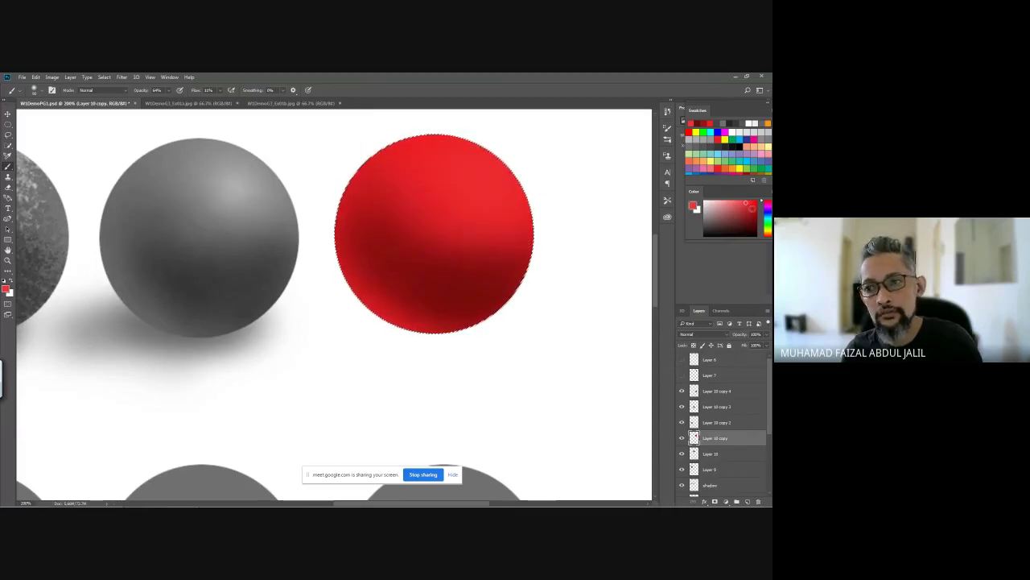
left_click(719, 202)
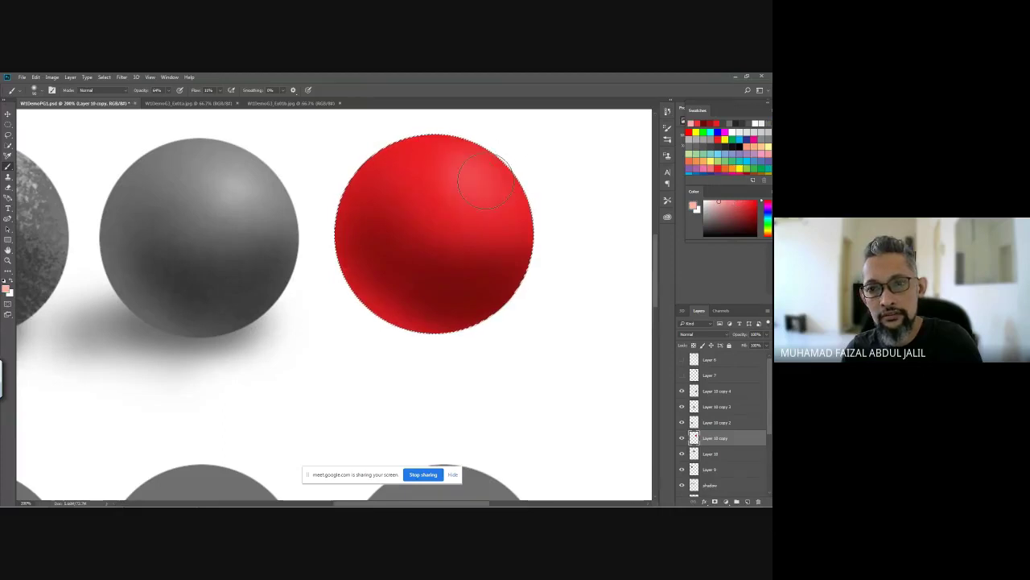
key("bracketright")
key("bracketright")
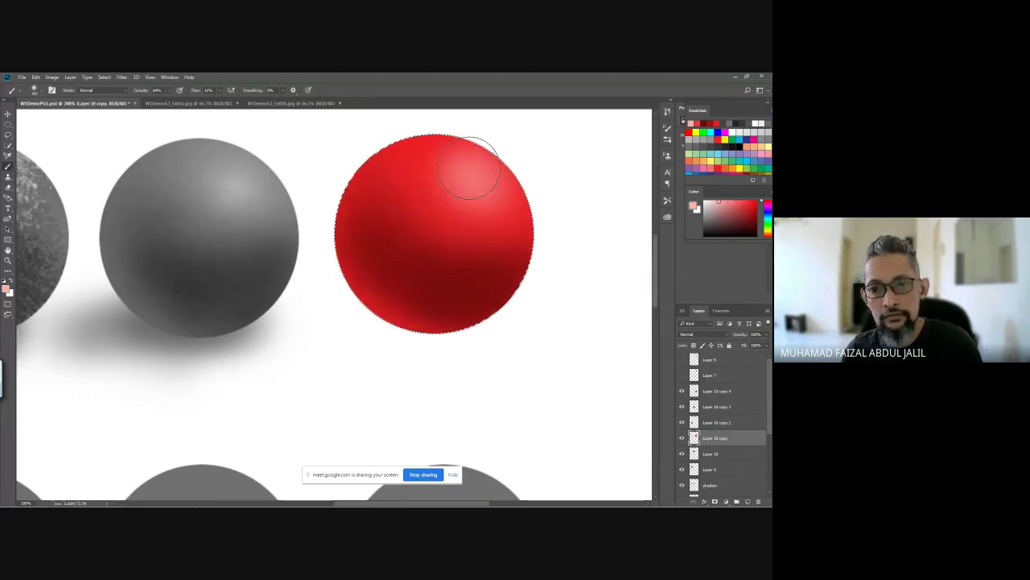
mouse_move(436, 150)
left_mouse_down()
mouse_move(446, 184)
mouse_move(503, 197)
mouse_move(483, 179)
left_mouse_up()
key("ctrl+z")
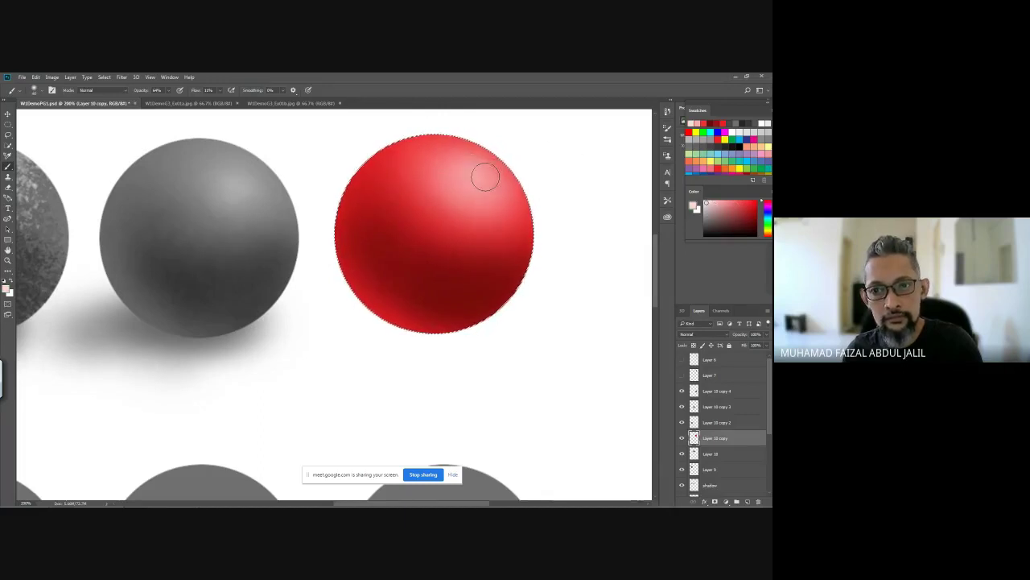
key("ctrl+minus")
key("ctrl+minus")
key("ctrl+minus")
key("ctrl+minus")
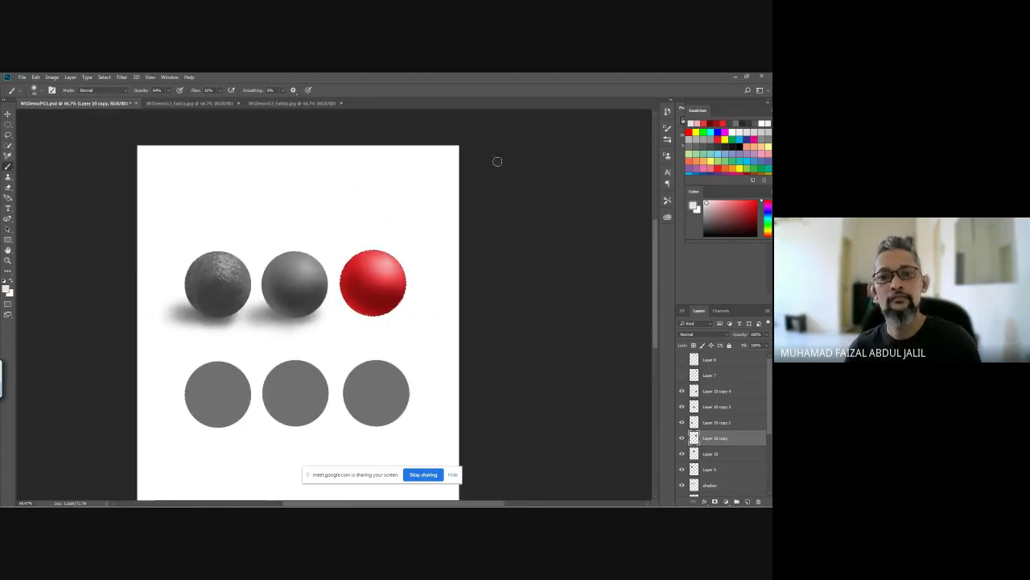
scroll(483, 188, "down", 2)
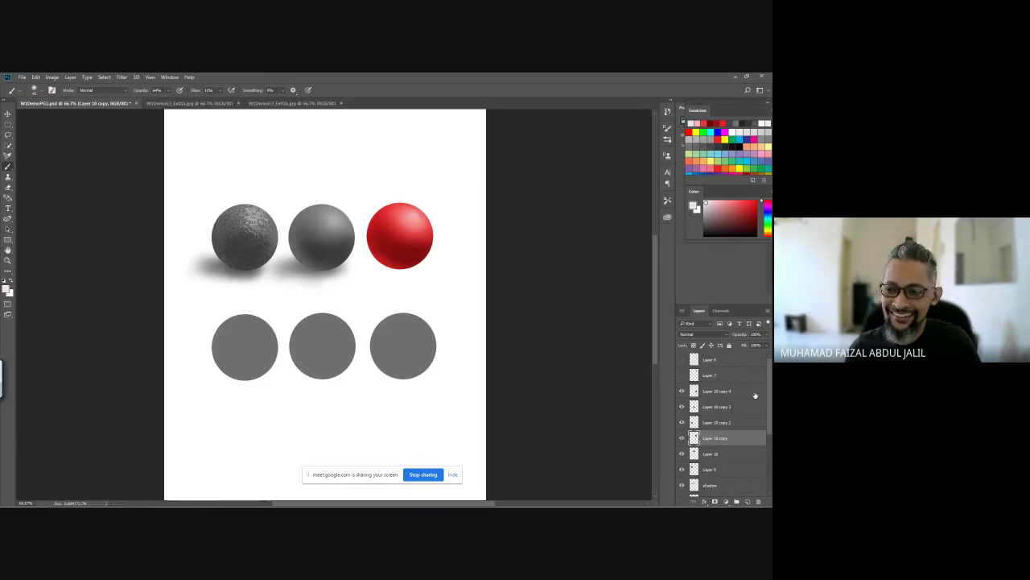
Step: On the shadow layer, brush a soft cast shadow beneath the red sphere in muted pink and deeper reds
left_click(738, 486)
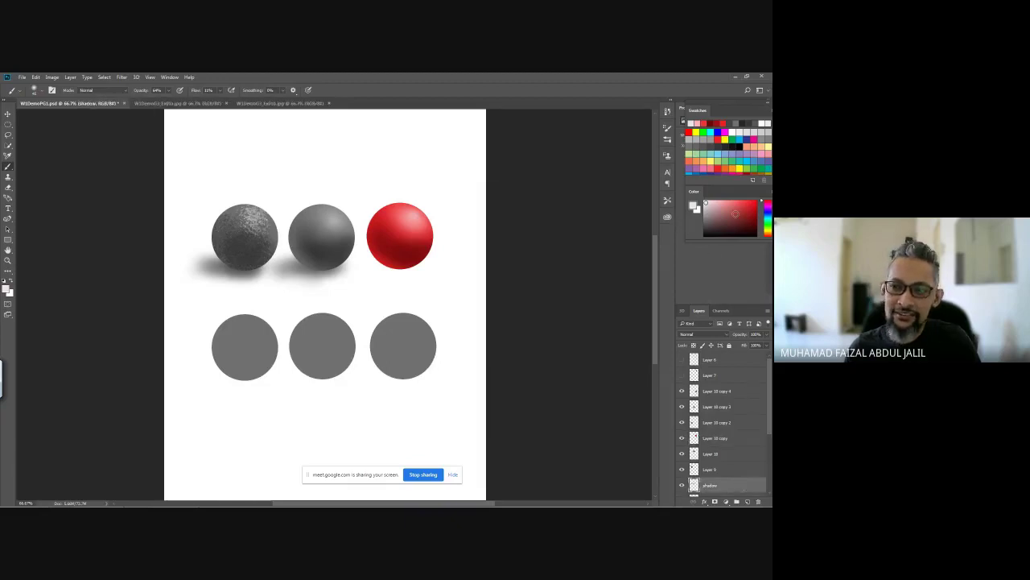
left_click(725, 208)
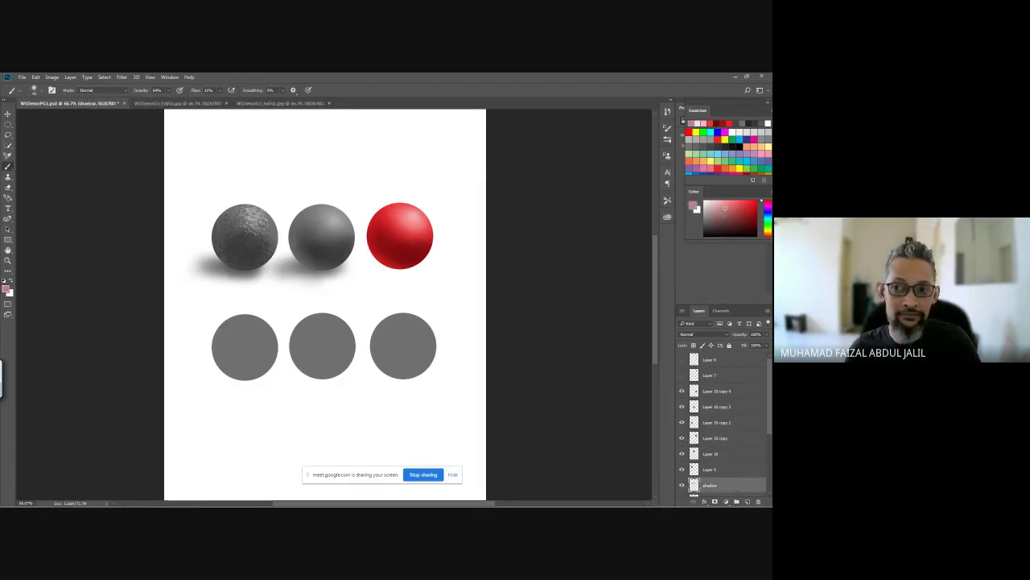
left_click(724, 211)
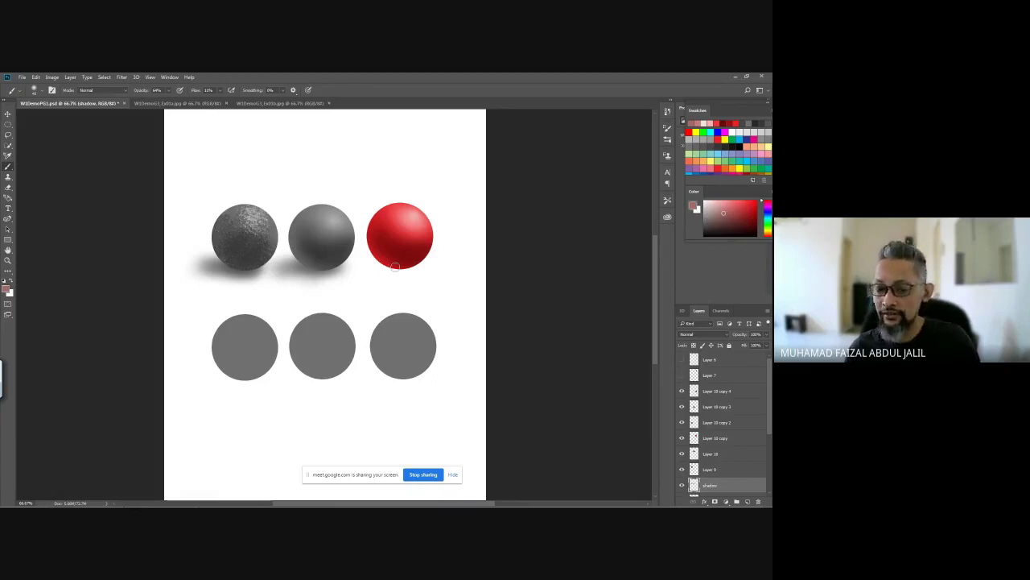
left_click(732, 217)
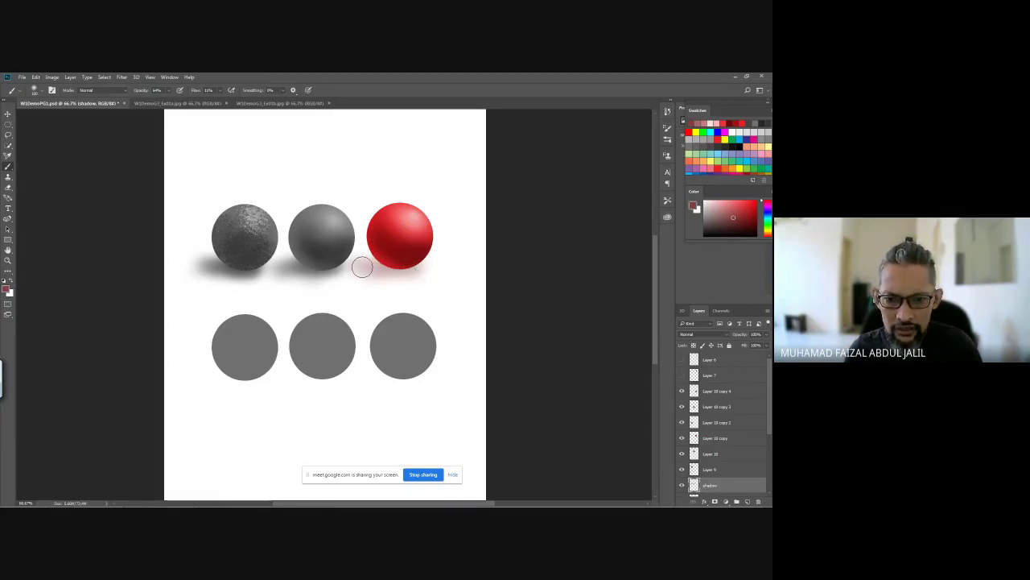
mouse_move(361, 267)
left_mouse_down()
mouse_move(421, 278)
mouse_move(429, 254)
mouse_move(380, 268)
left_mouse_up()
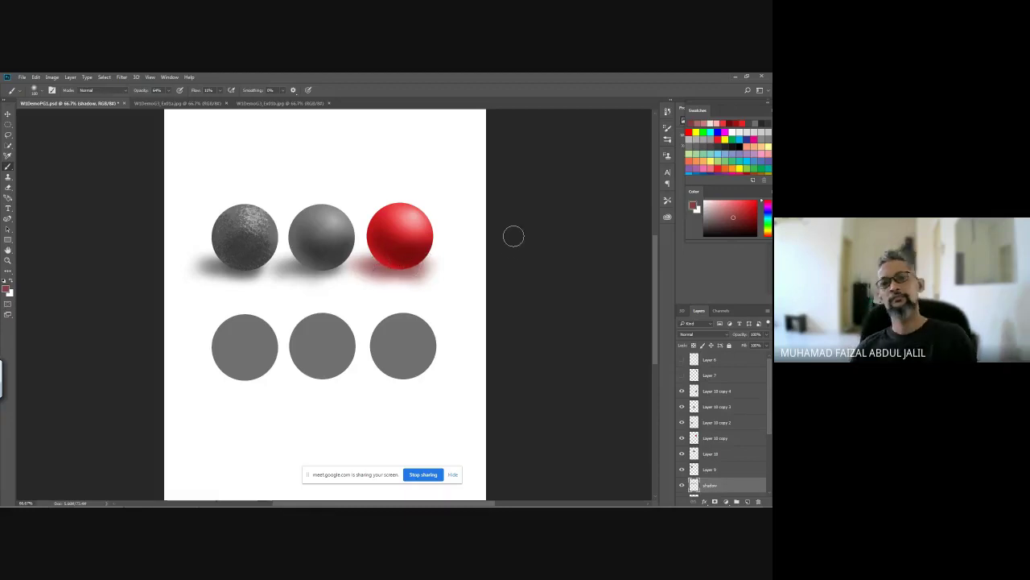
left_click(731, 222)
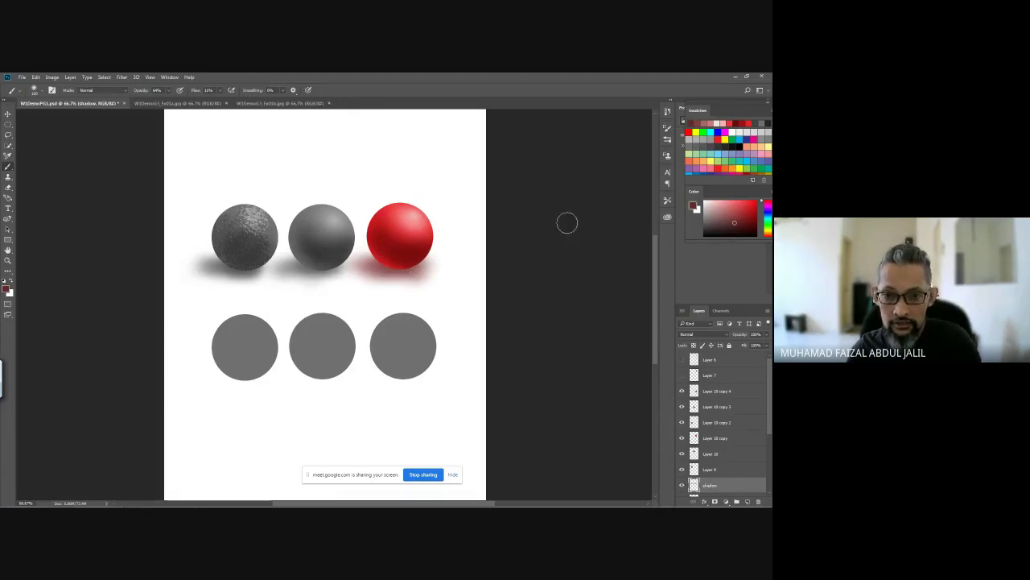
left_click(747, 217)
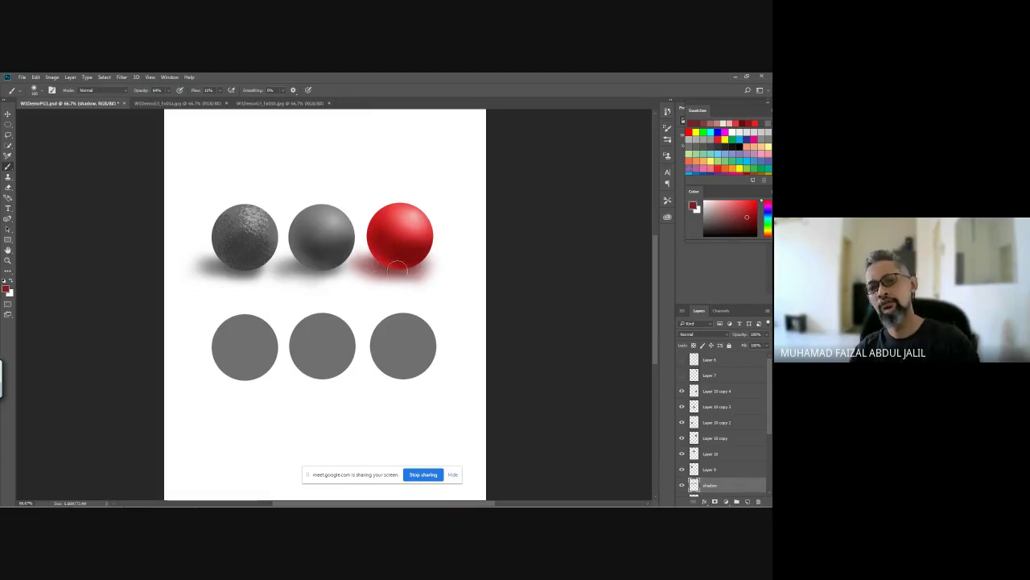
Step: Toggle the red sphere's layer off and on to check its shadow, and brush red sampled from the sphere's lower edge into the shadow
scroll(397, 270, "up", 2)
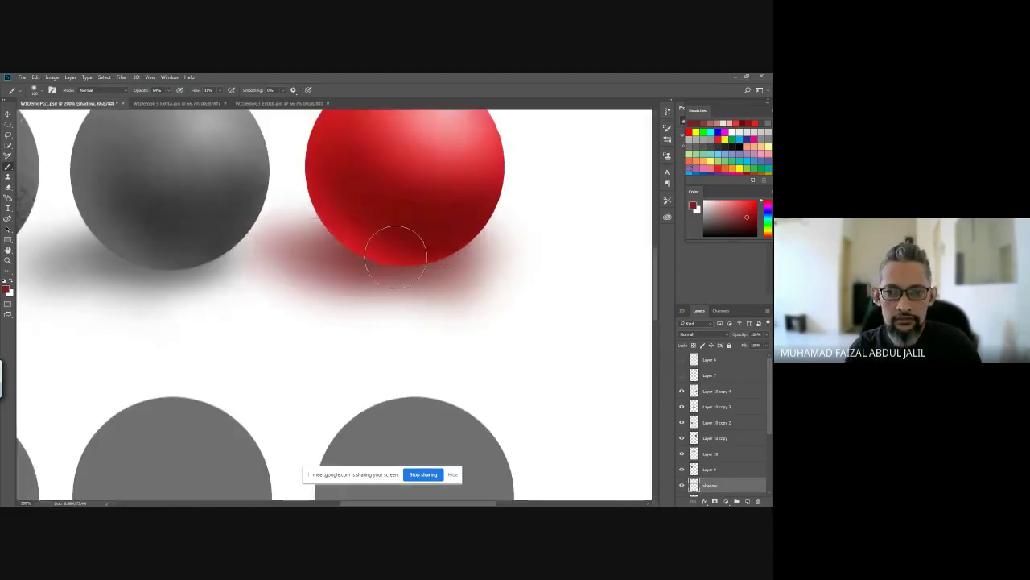
left_click(682, 437)
left_click(682, 437)
left_click(682, 437)
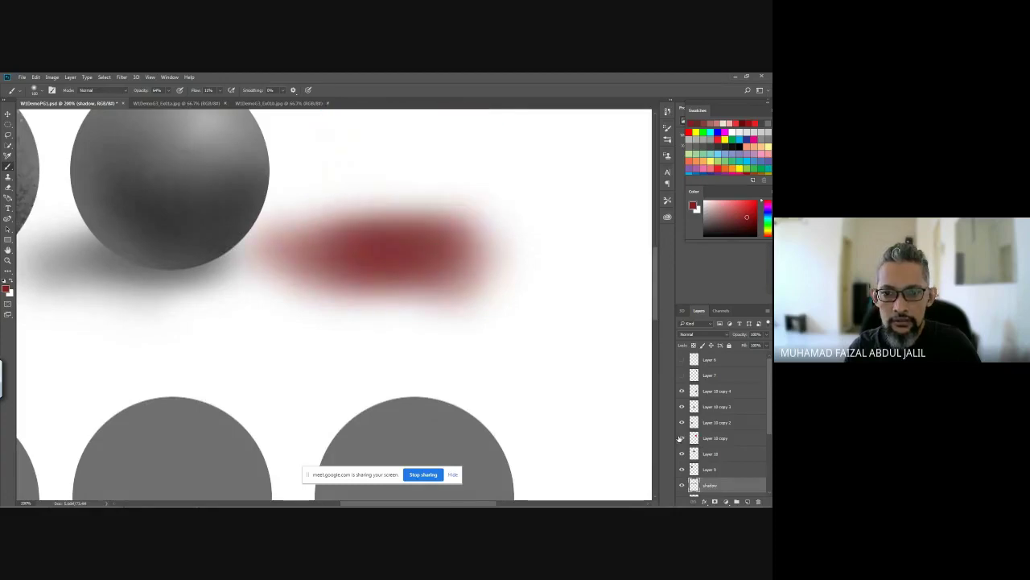
left_click(681, 437)
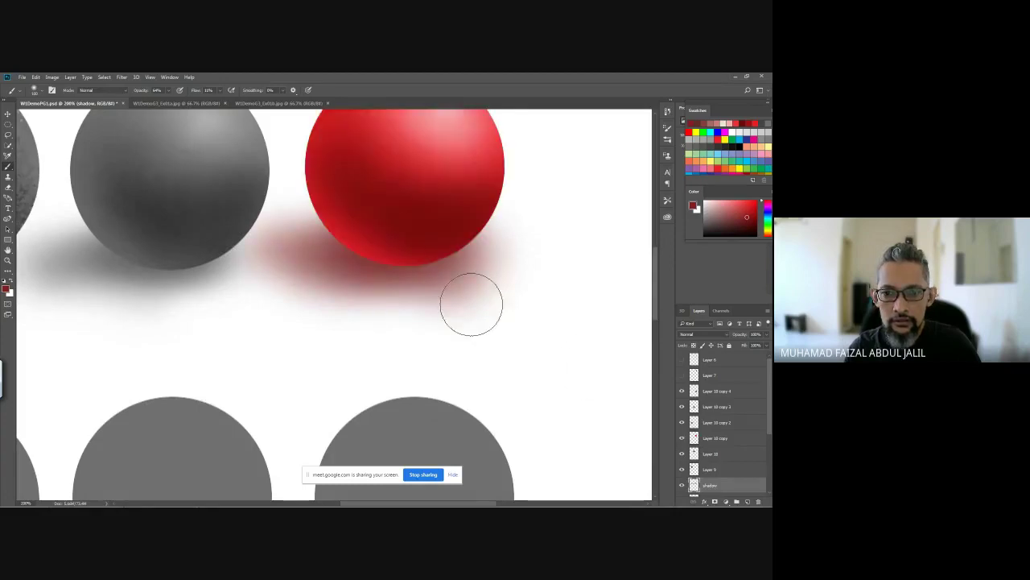
key("i")
left_click(400, 256)
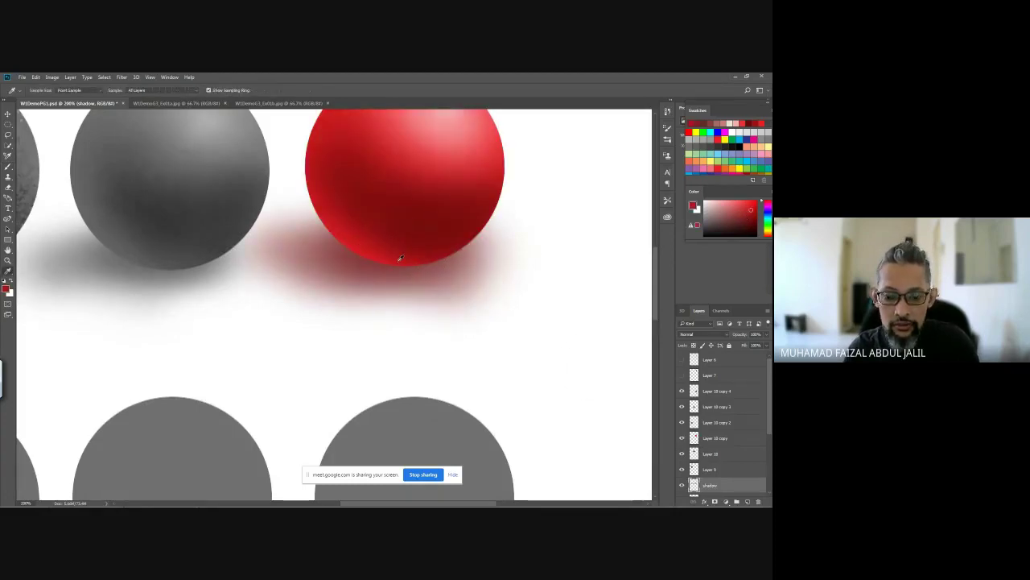
key("b")
key("[")
key("[")
key("[")
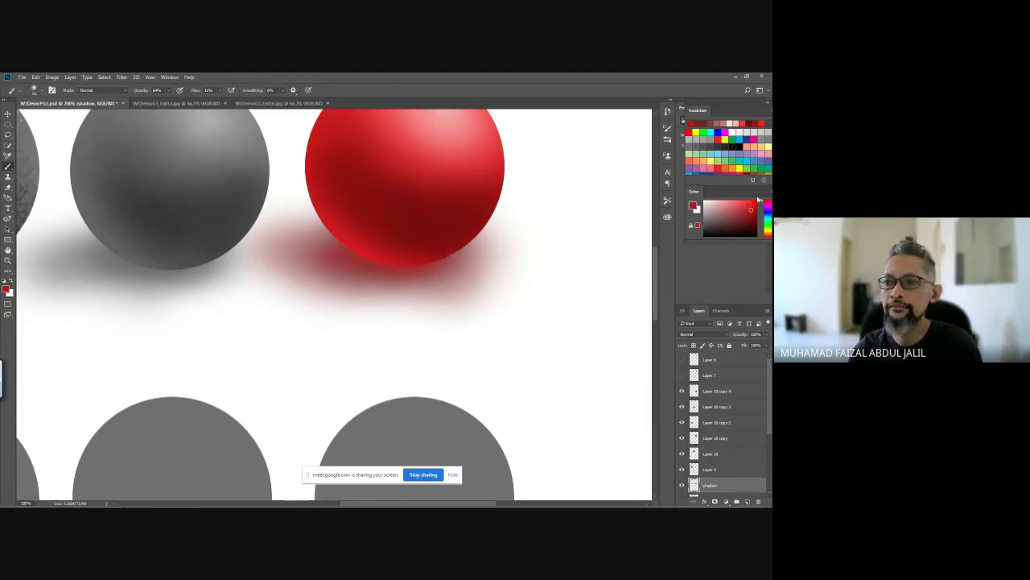
Step: Darken the red sphere's cast shadow close to its base with a very dark maroon
left_click(755, 228)
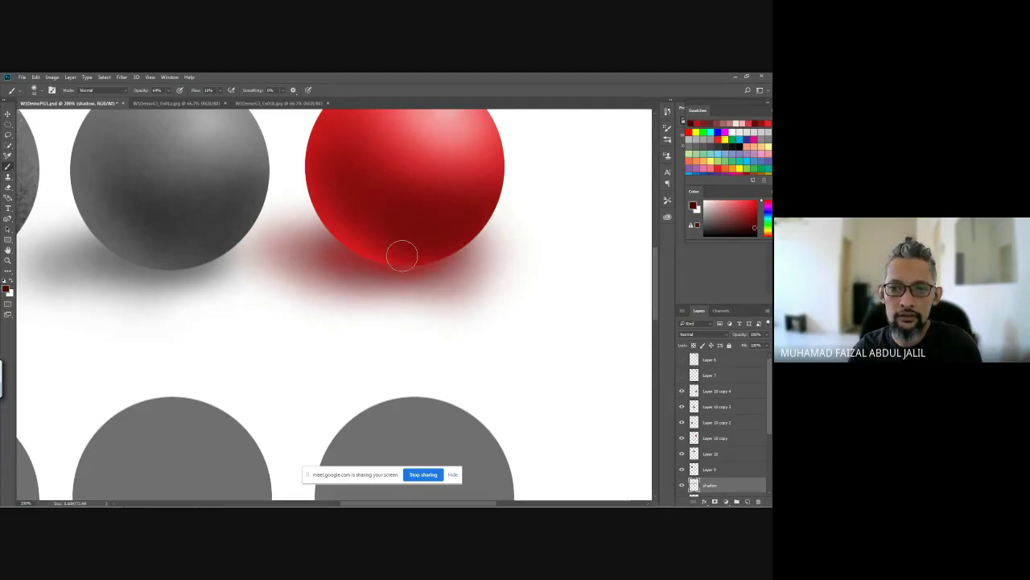
key("ctrl+minus")
key("ctrl+minus")
key("ctrl+minus")
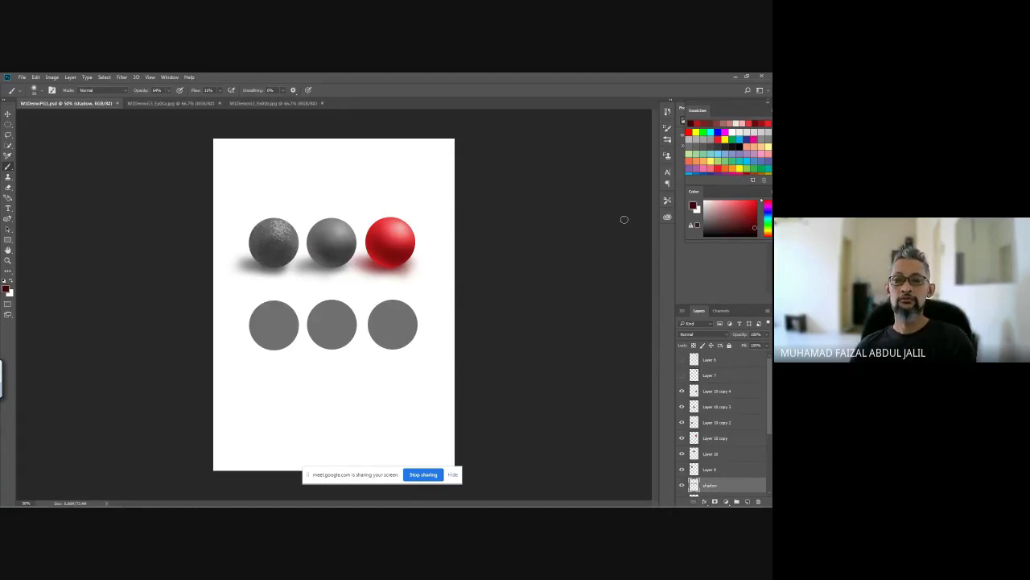
Step: Duplicate the red sphere onto the bottom-left circle and place its layer directly below Layer 10 copy 4
left_click(708, 437)
left_click_drag(404, 239, 285, 317)
left_click_drag(727, 436, 725, 400)
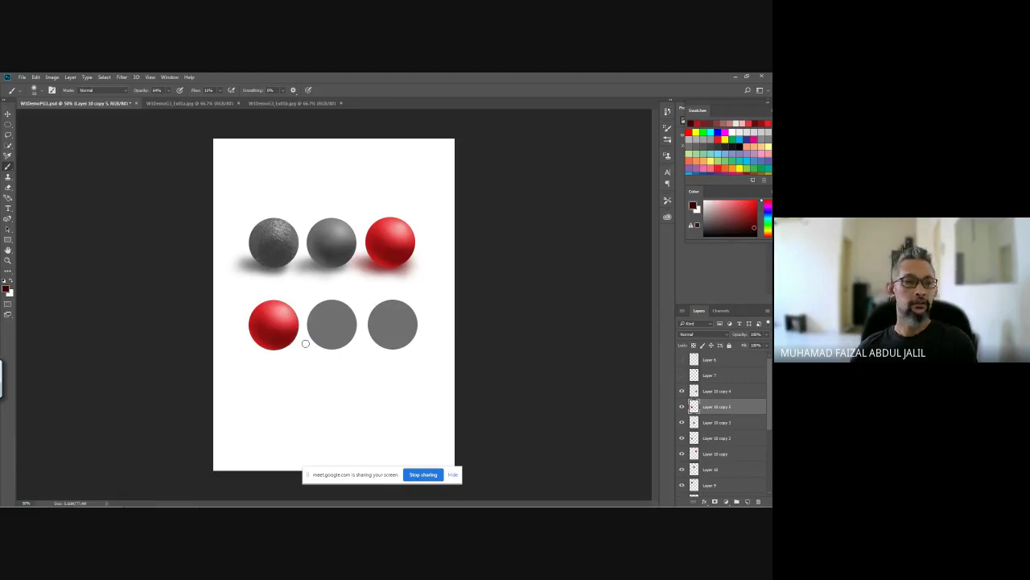
Step: Try smudging the bottom-left red sphere with Kyle's Wet Blender 50 brush at reduced strength, and undo the smear
left_click(40, 91)
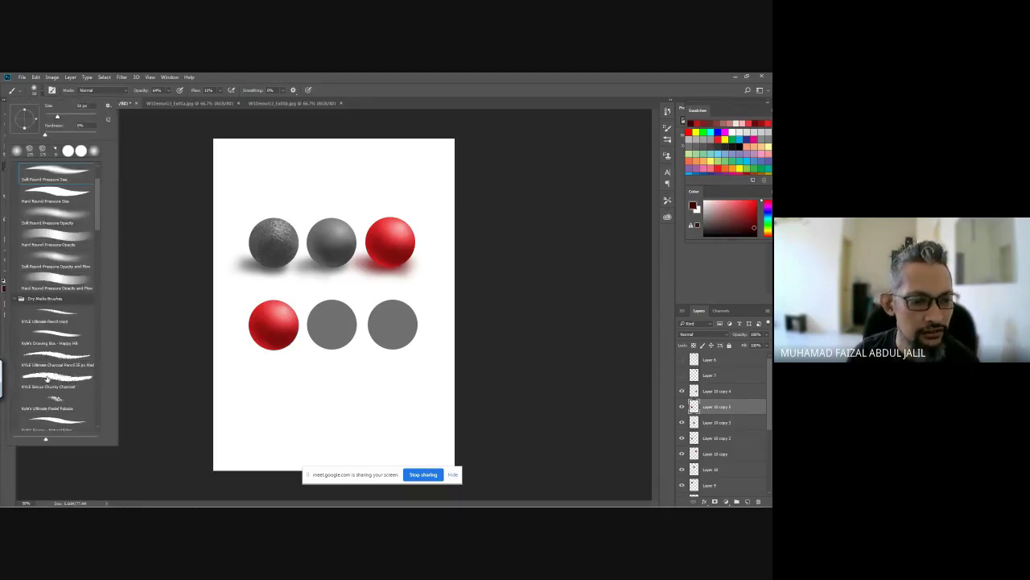
scroll(64, 369, "down", 3)
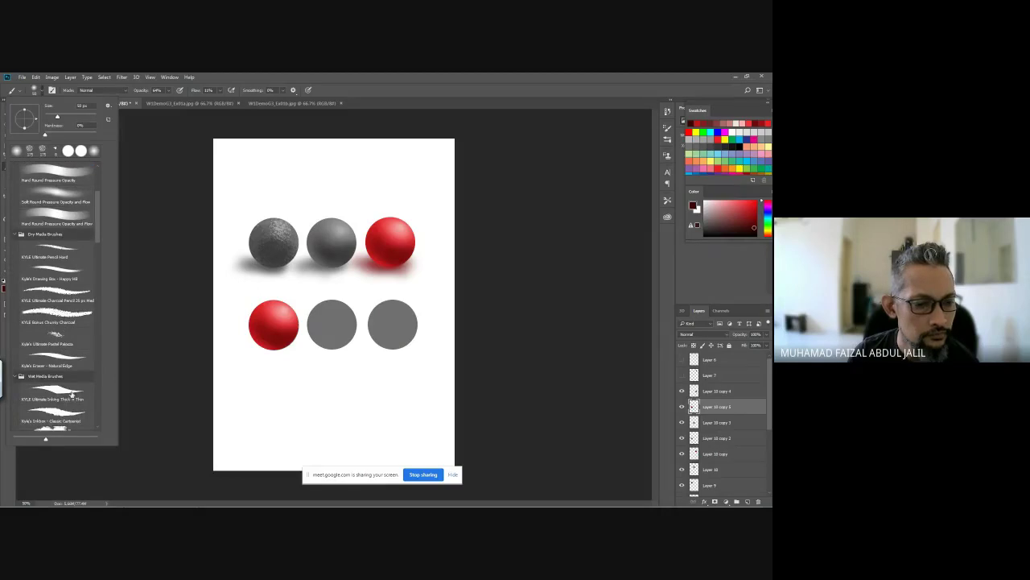
scroll(66, 405, "down", 3)
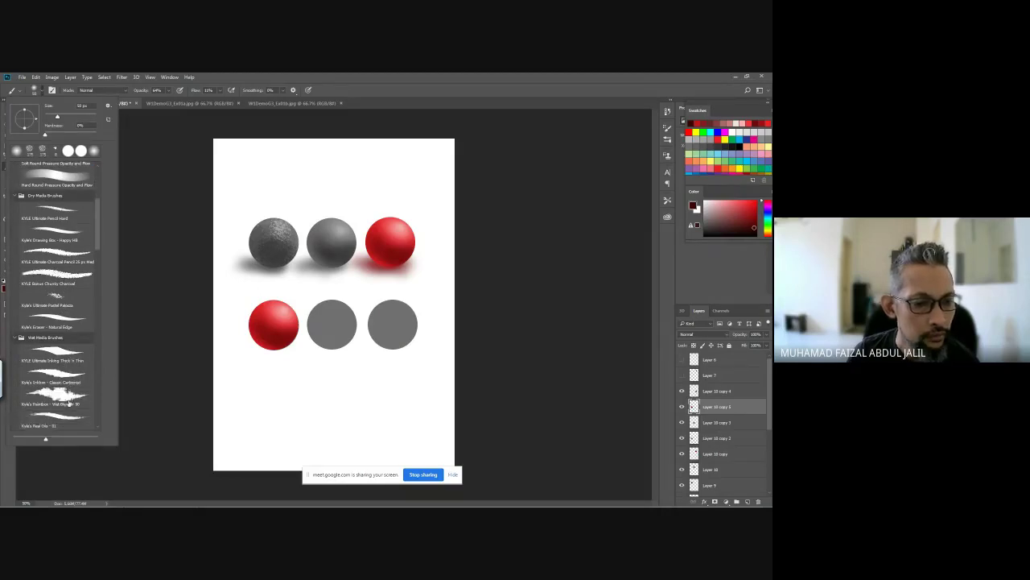
double_click(69, 403)
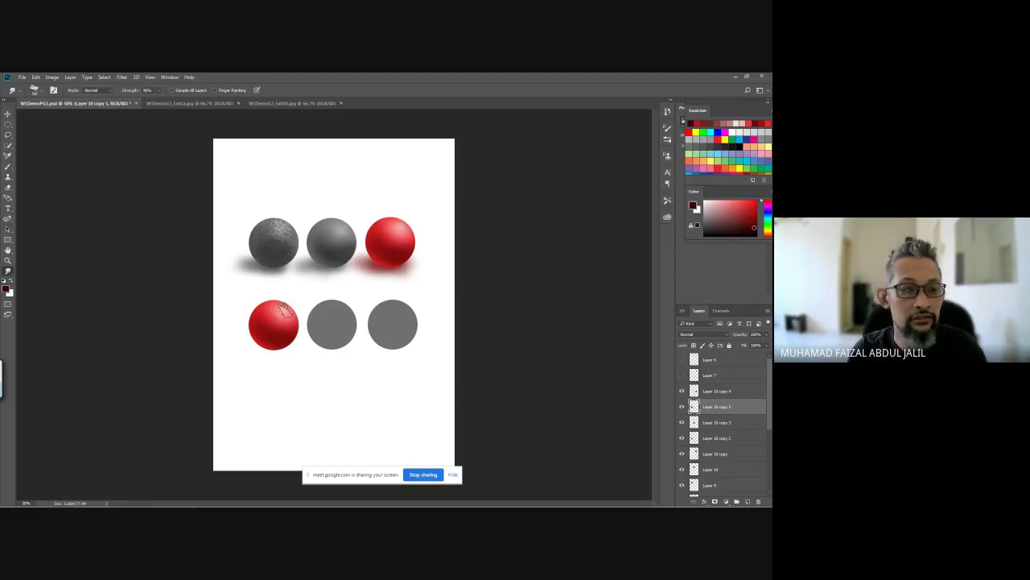
left_click(158, 91)
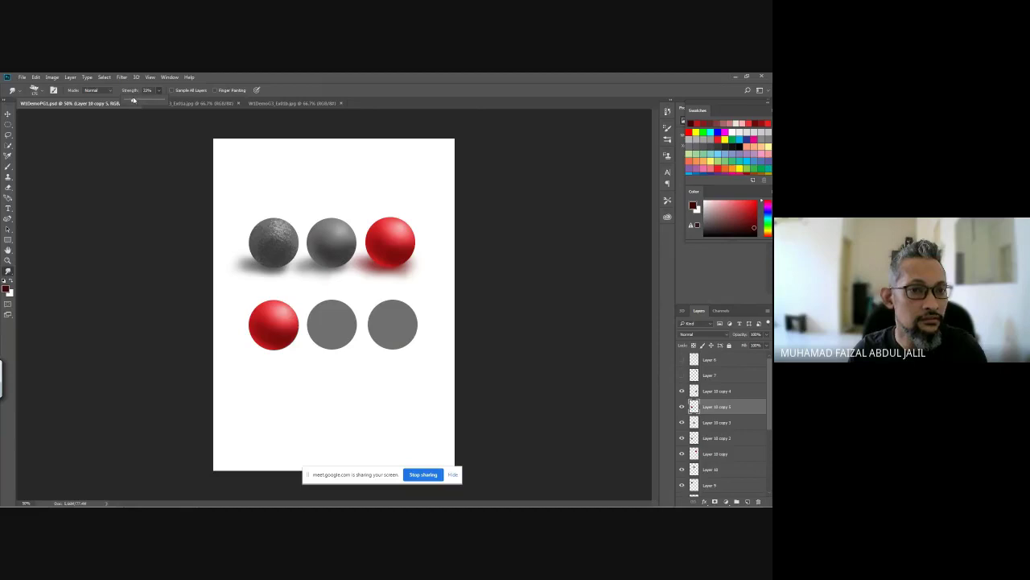
mouse_move(265, 287)
left_mouse_down()
mouse_move(291, 296)
mouse_move(285, 311)
mouse_move(310, 318)
left_mouse_up()
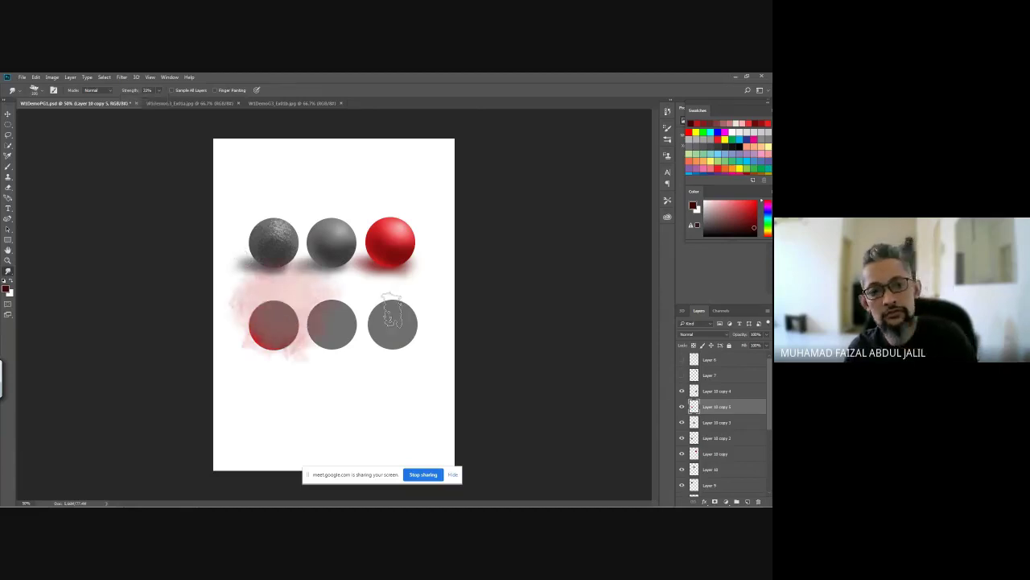
key("ctrl+z")
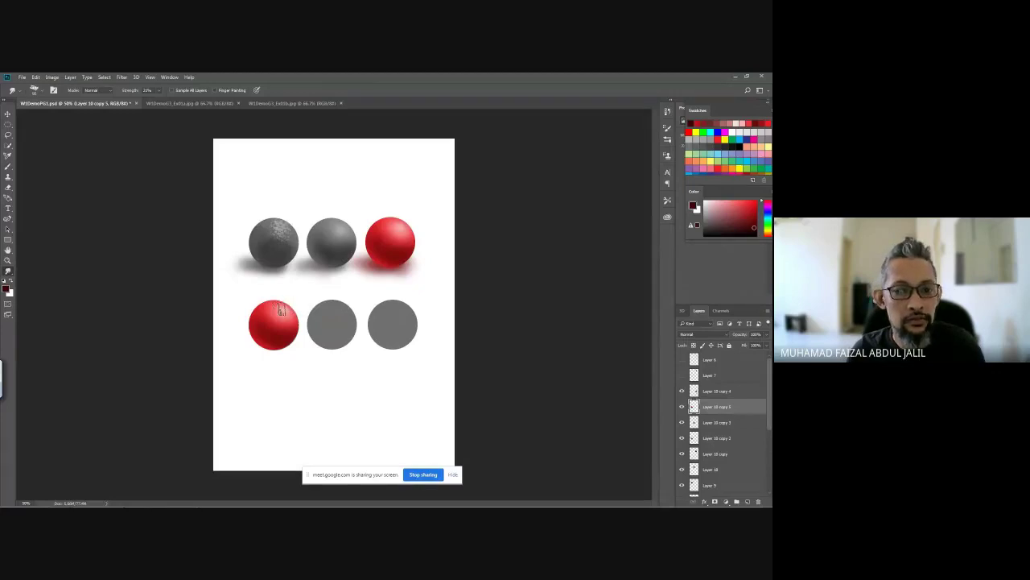
Step: Try smaller smudge strokes on the bottom-left sphere's highlight and edges, lowering the strength further, and undo them
left_click_drag(280, 310, 295, 297)
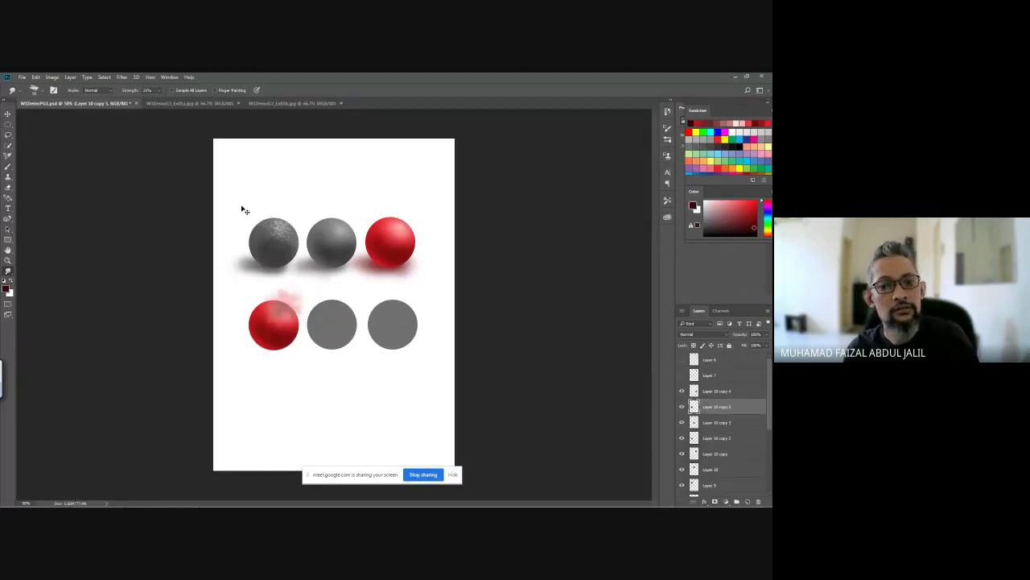
key("ctrl+z")
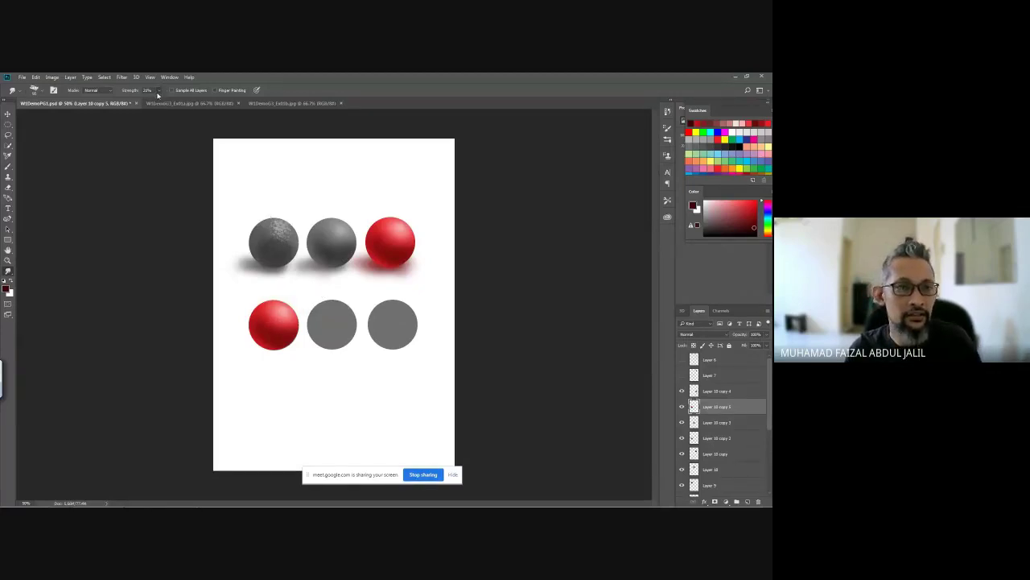
left_click_drag(158, 95, 158, 101)
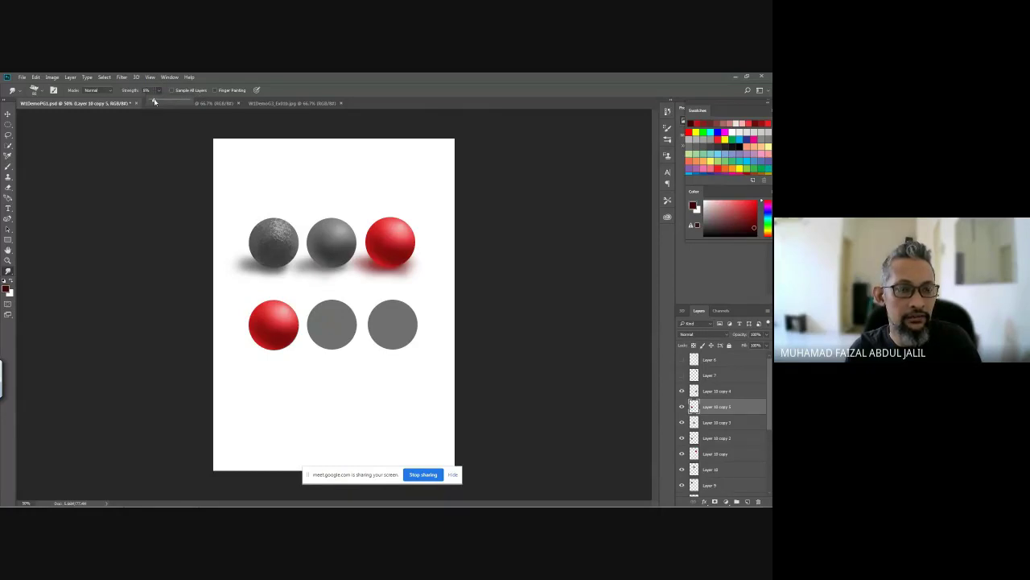
mouse_move(282, 308)
left_mouse_down()
mouse_move(293, 302)
mouse_move(282, 326)
mouse_move(302, 298)
mouse_move(253, 348)
left_mouse_up()
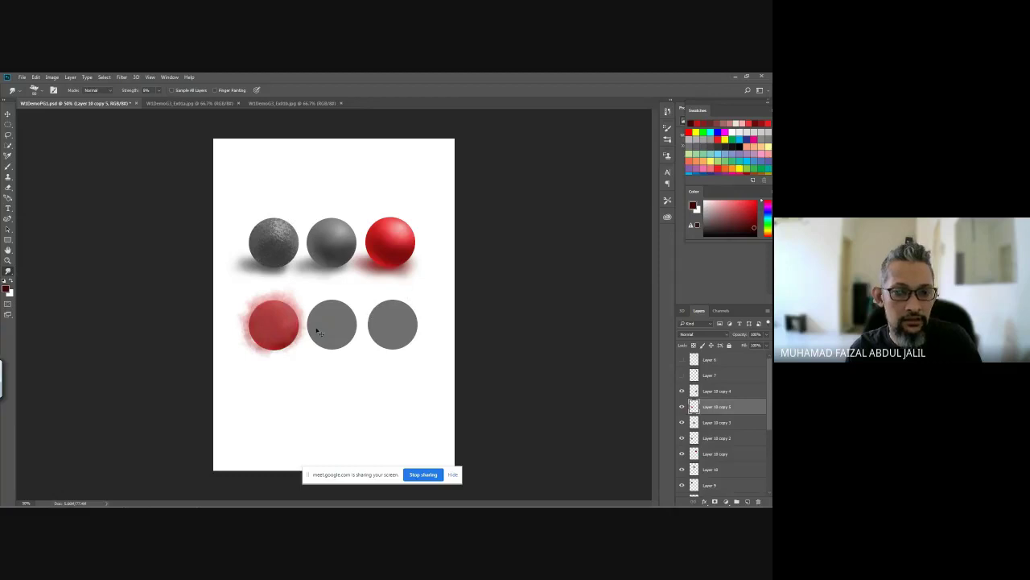
key("ctrl+z")
key("ctrl+z")
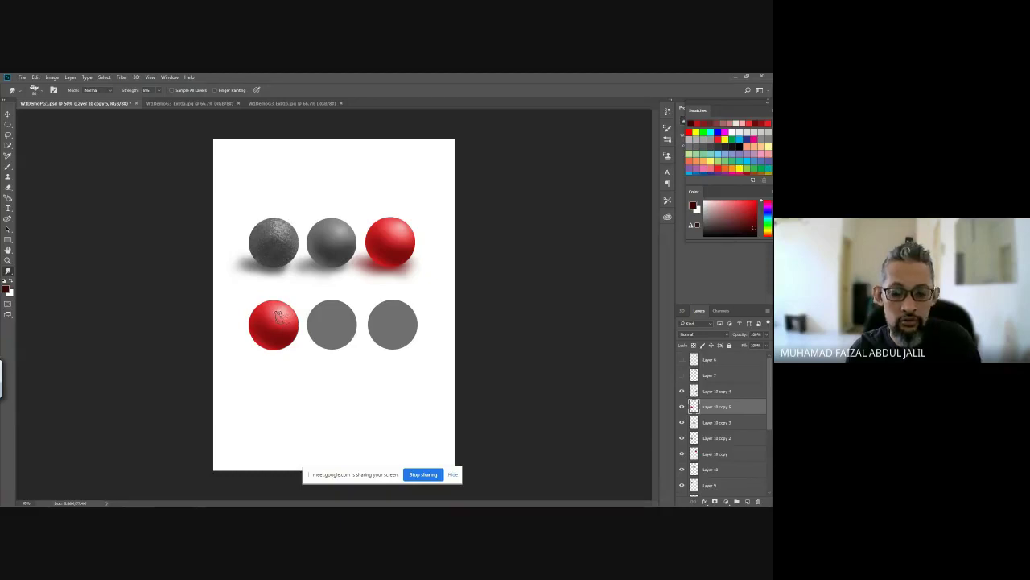
Step: Sample the light pink from the bottom-left sphere's highlight and choose Kyle's Wet Blender 50 from the Wet Media Brushes
key("i")
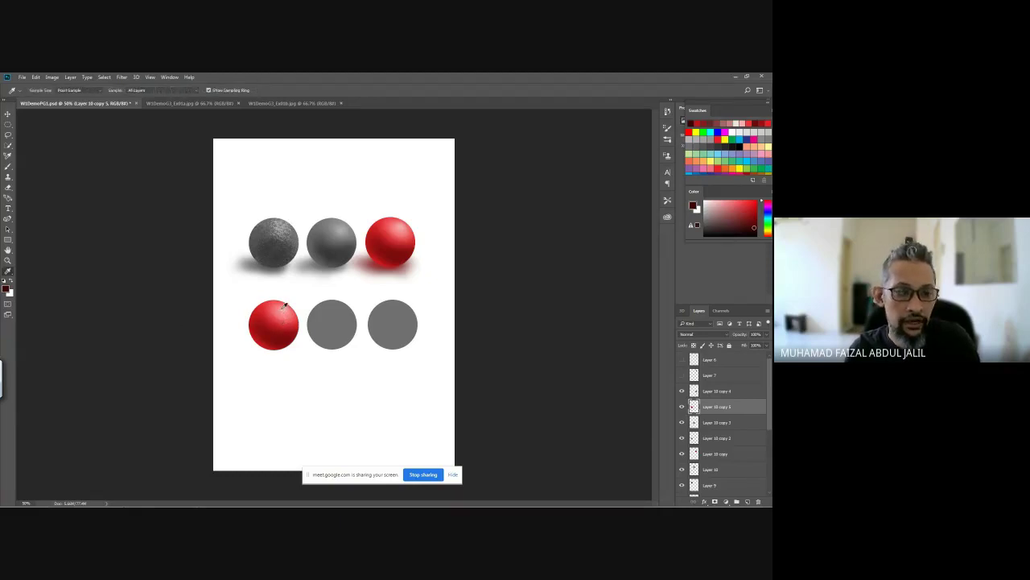
left_click(284, 305)
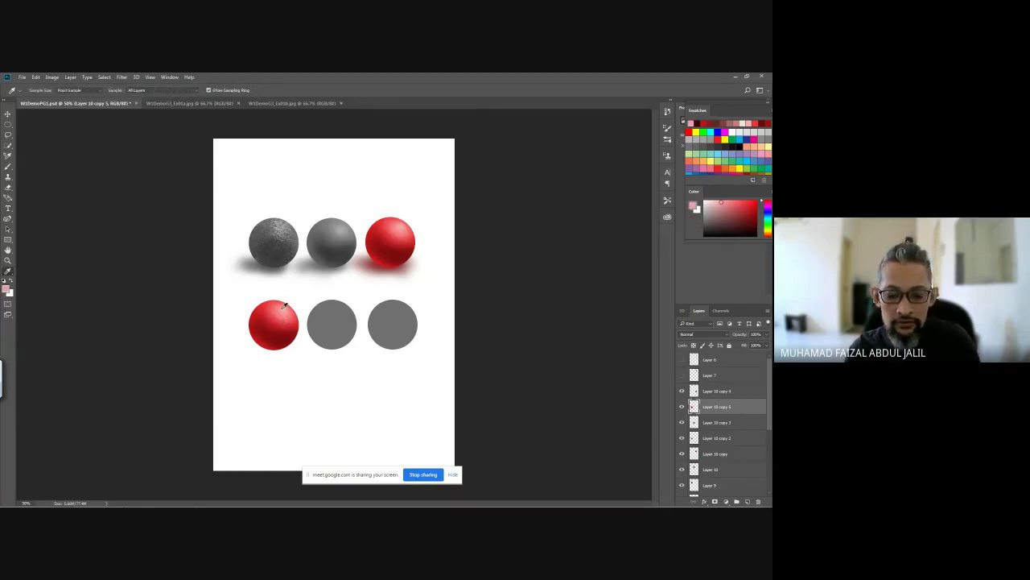
key("b")
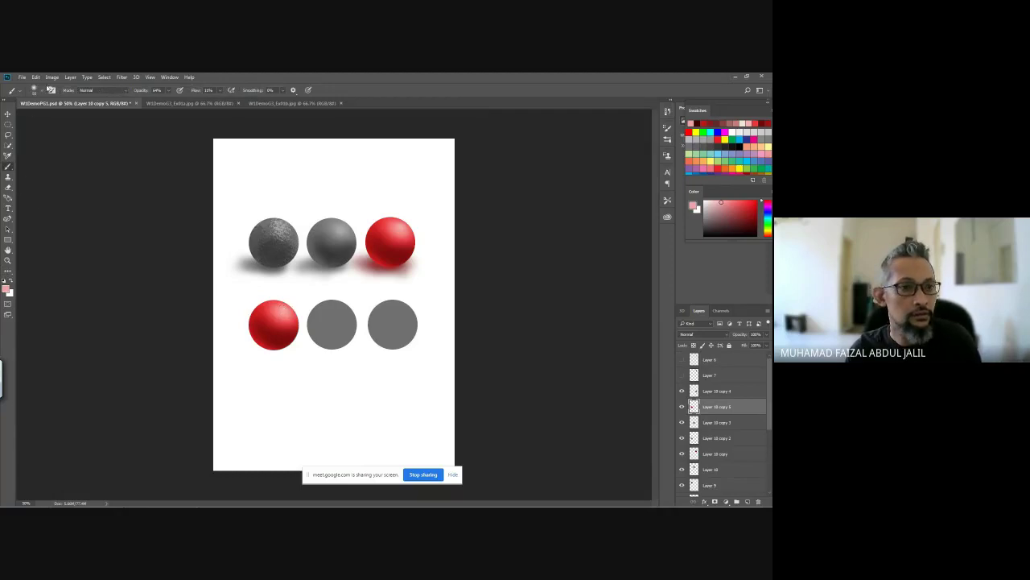
left_click(35, 91)
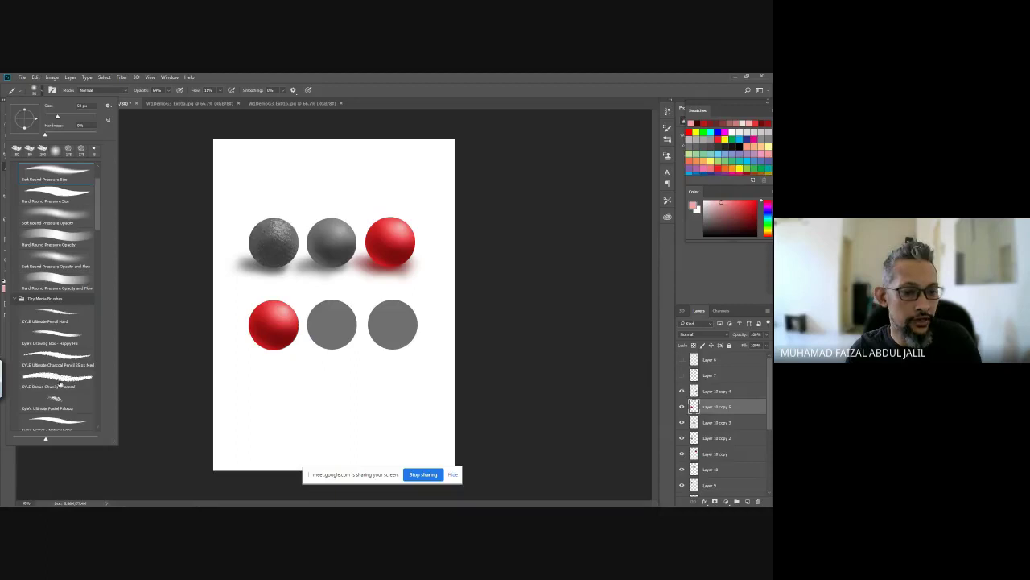
scroll(56, 377, "down", 5)
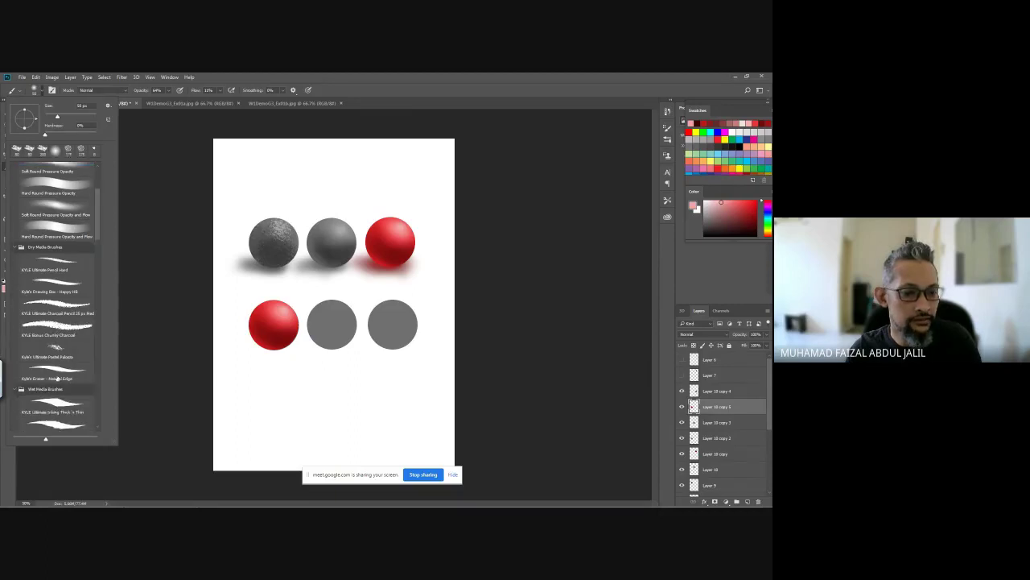
scroll(56, 377, "down", 1)
left_click(68, 385)
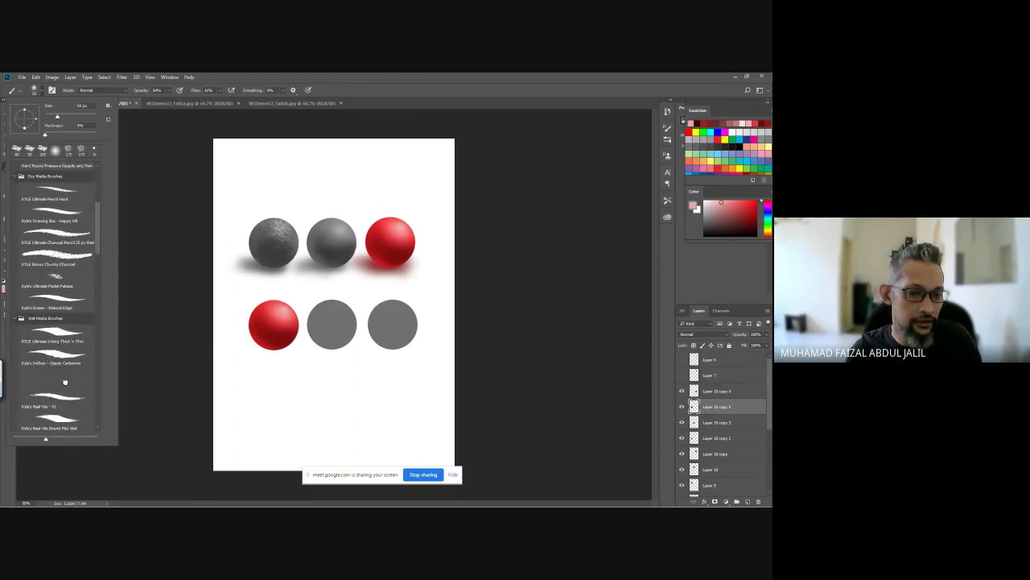
Step: Try smearing the bottom-left sphere's highlight past its upper-right edge, and undo the stroke
left_click(282, 314)
left_click_drag(280, 316, 295, 302)
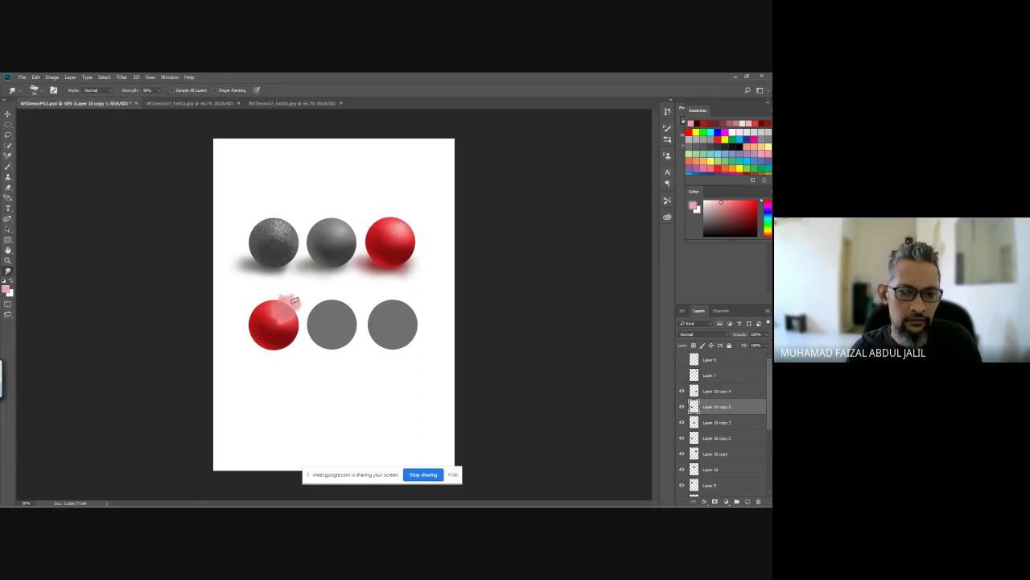
key("ctrl+z")
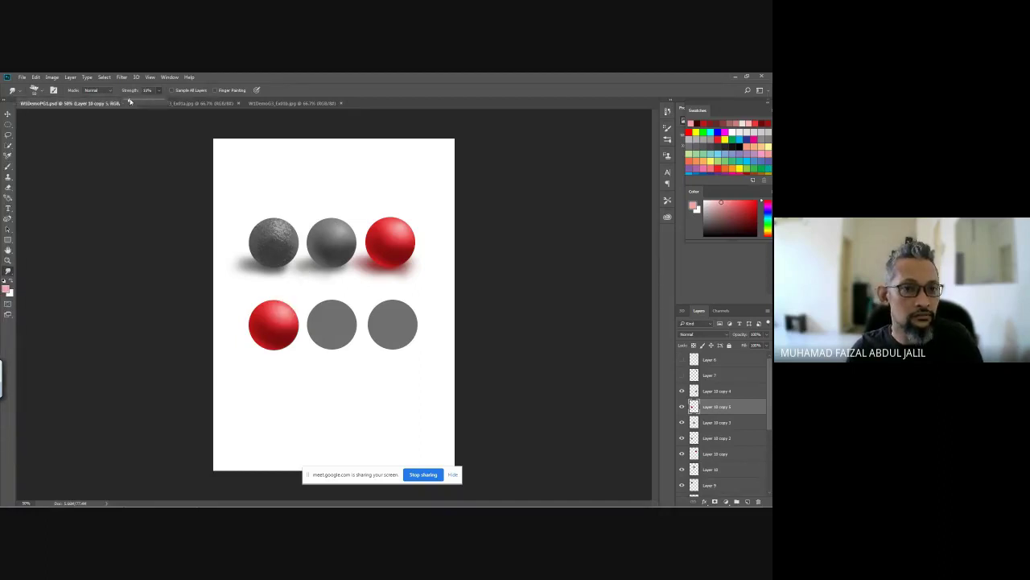
Step: Smudge the bottom-left red sphere's highlight outward past its upper-right edge, and set the foreground color to white
left_click_drag(278, 316, 292, 300)
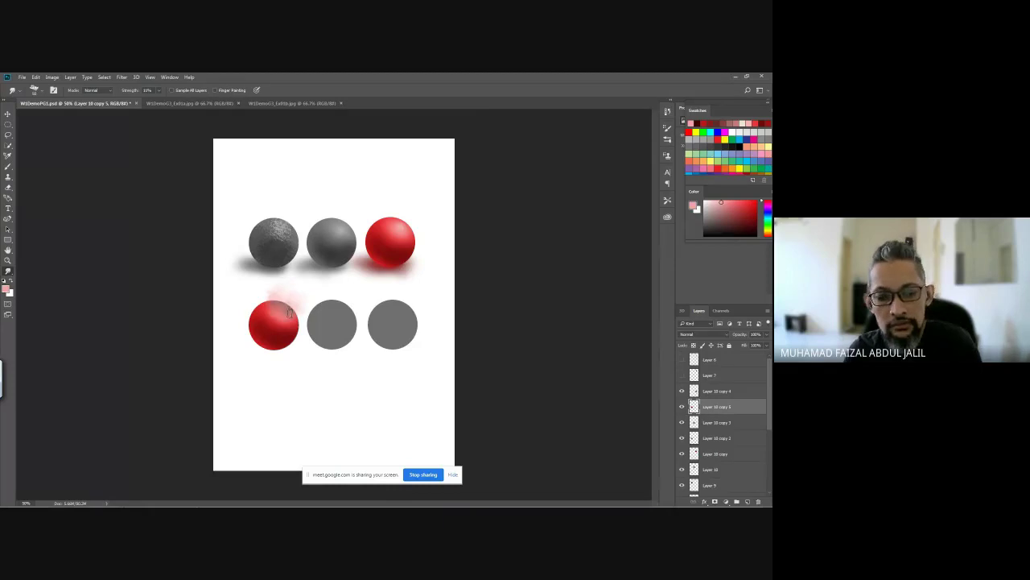
mouse_move(280, 322)
left_mouse_down()
mouse_move(317, 275)
mouse_move(290, 305)
mouse_move(273, 304)
mouse_move(295, 287)
mouse_move(280, 319)
mouse_move(279, 309)
mouse_move(252, 333)
mouse_move(269, 322)
mouse_move(260, 312)
mouse_move(274, 313)
mouse_move(294, 326)
left_mouse_up()
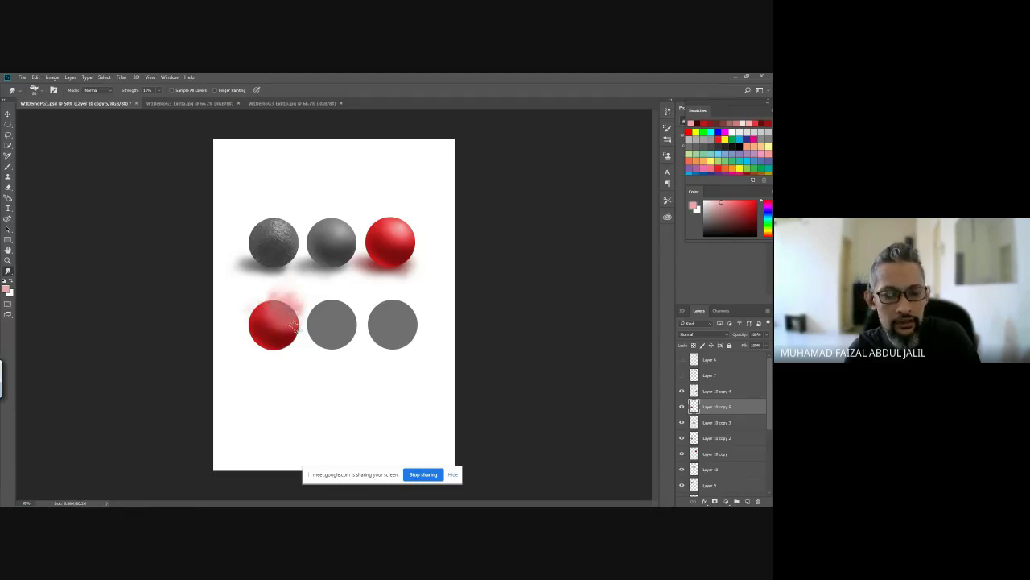
left_click(733, 123)
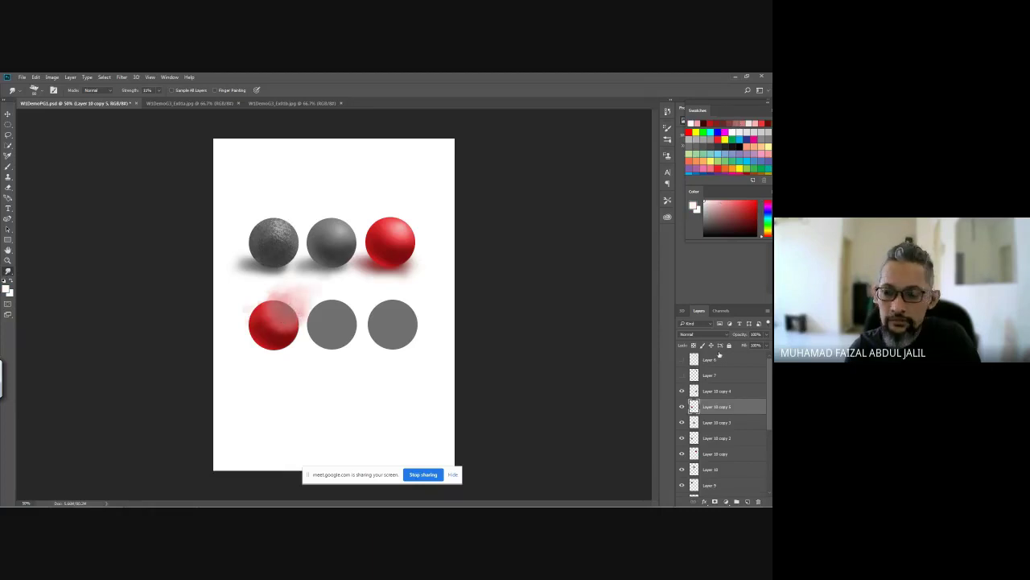
Step: Fill the Background layer with a muted dusty red
left_click_drag(768, 412, 767, 483)
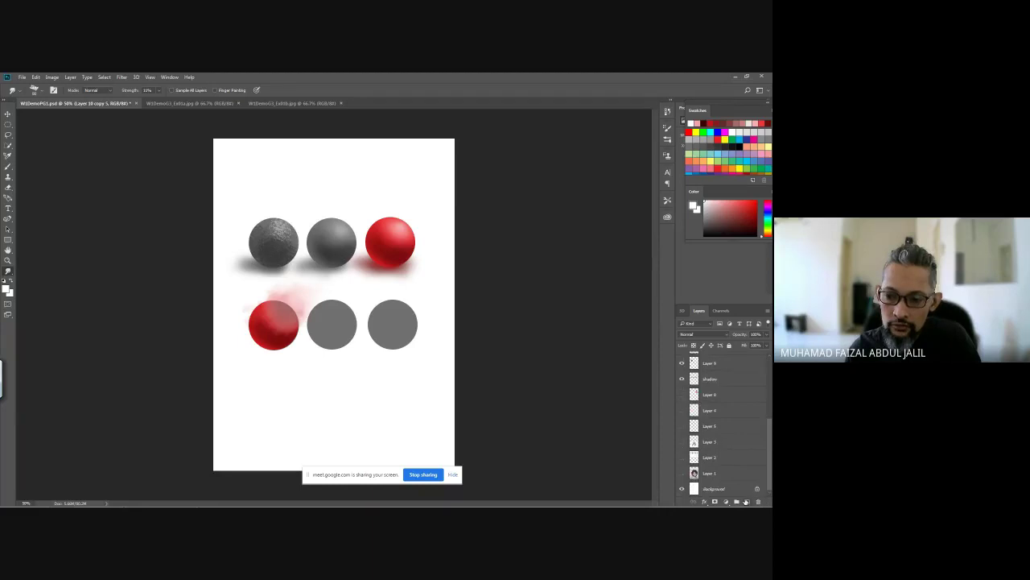
left_click(745, 488)
left_click(715, 218)
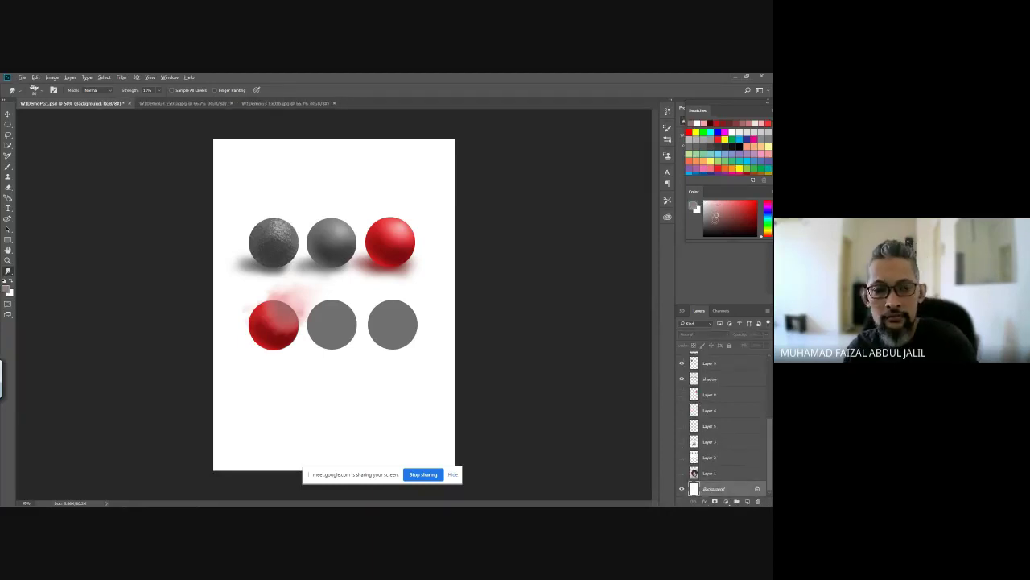
key("alt+BackSpace")
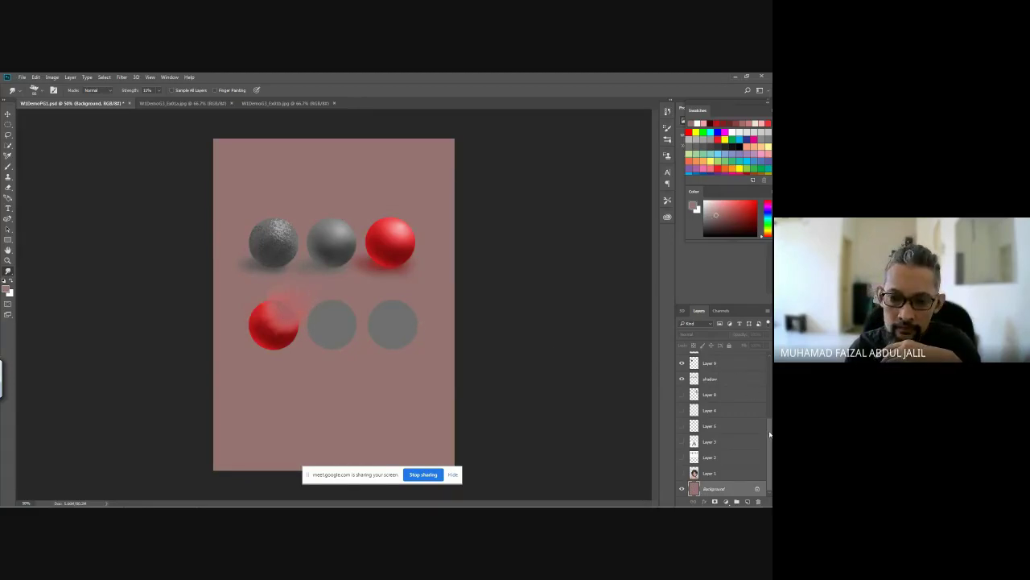
Step: Toggle the circle layers' visibility to find the gray circle beneath the smudged red sphere, and hide Layer 10 copy 2
left_click_drag(770, 435, 768, 370)
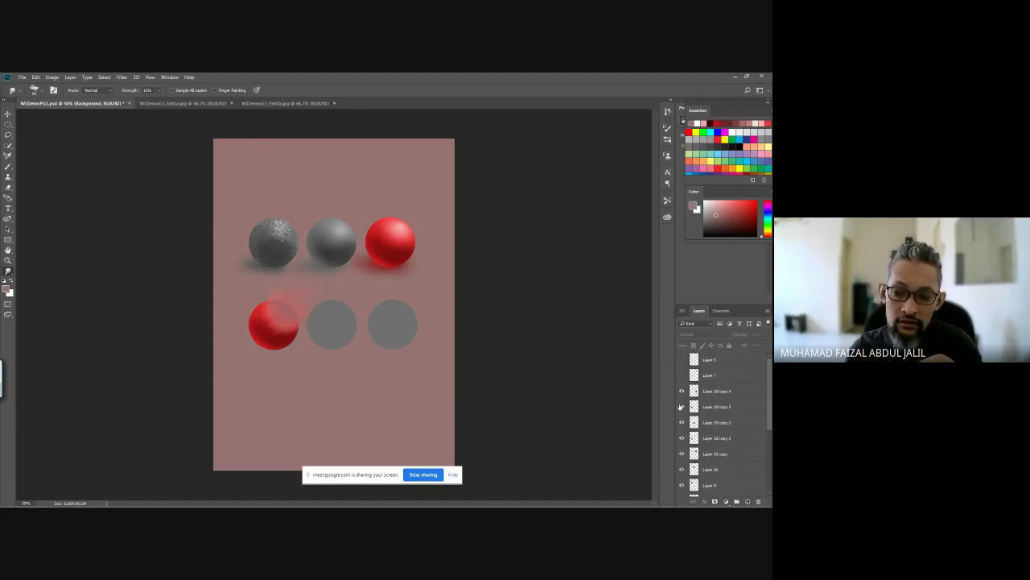
left_click(706, 411)
left_click(681, 406)
left_click(682, 407)
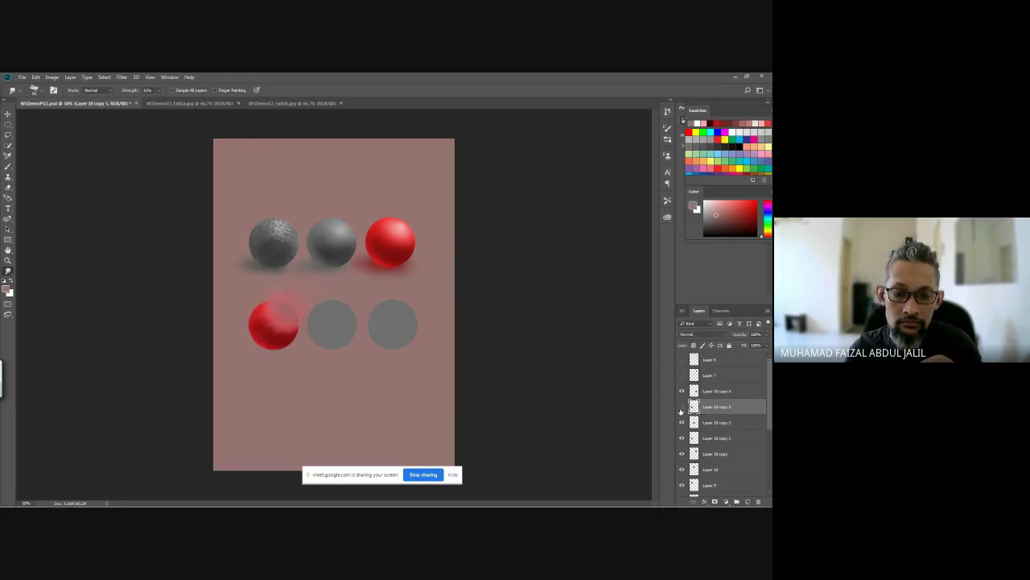
left_click(682, 406)
left_click(681, 406)
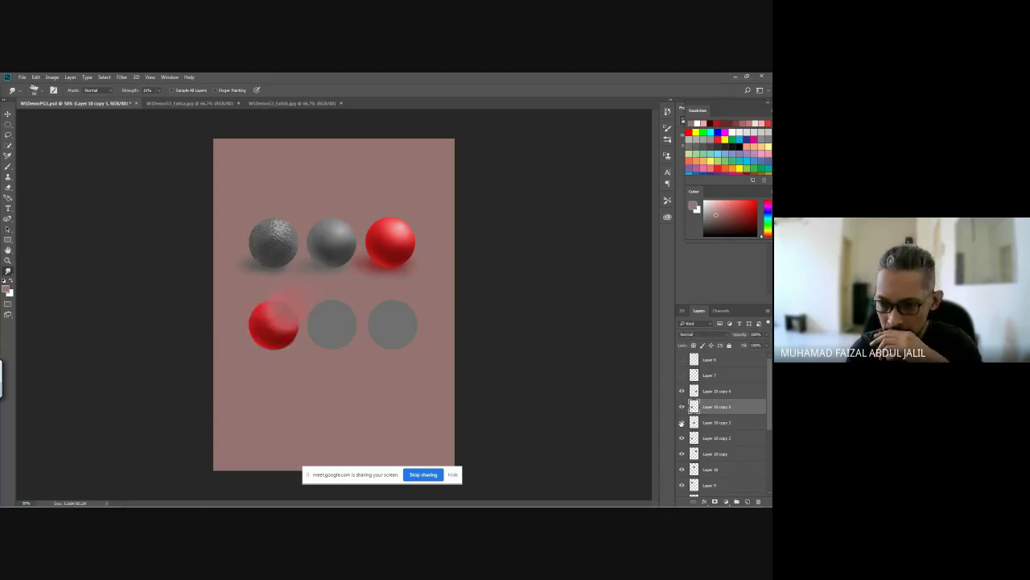
left_click(682, 422)
left_click(681, 423)
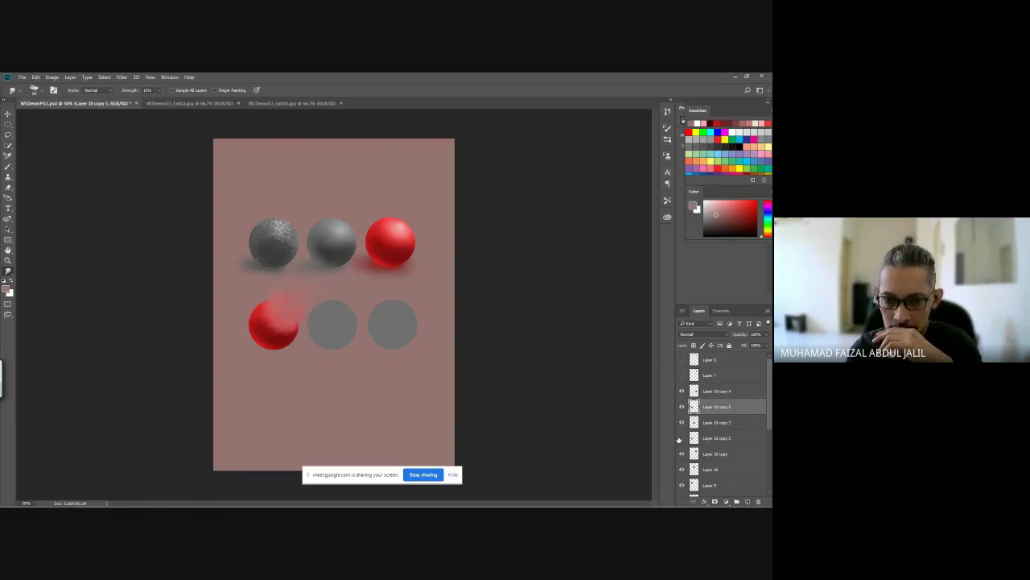
left_click(681, 438)
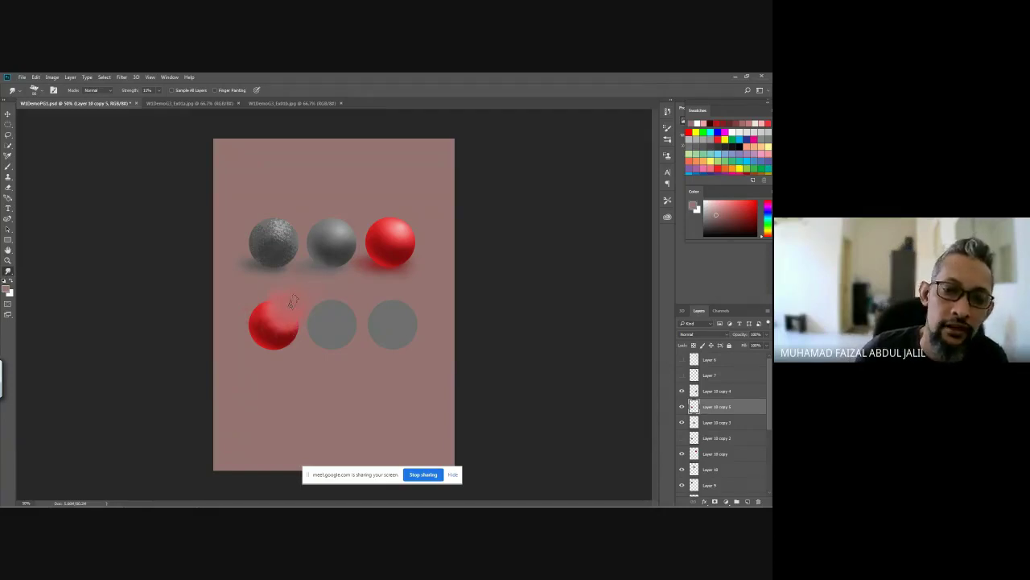
Step: Smudge the upper-right edge of the bottom-left red sphere further into the background
mouse_move(292, 301)
left_mouse_down()
mouse_move(303, 292)
mouse_move(287, 311)
mouse_move(291, 296)
mouse_move(274, 305)
mouse_move(280, 300)
mouse_move(269, 326)
mouse_move(302, 324)
left_mouse_up()
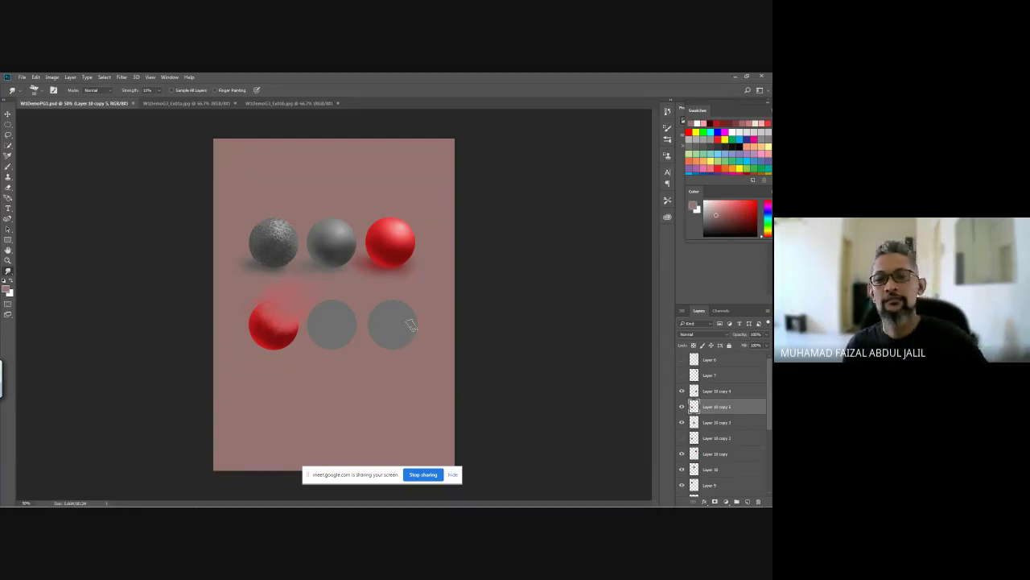
key("Tab")
key("Tab")
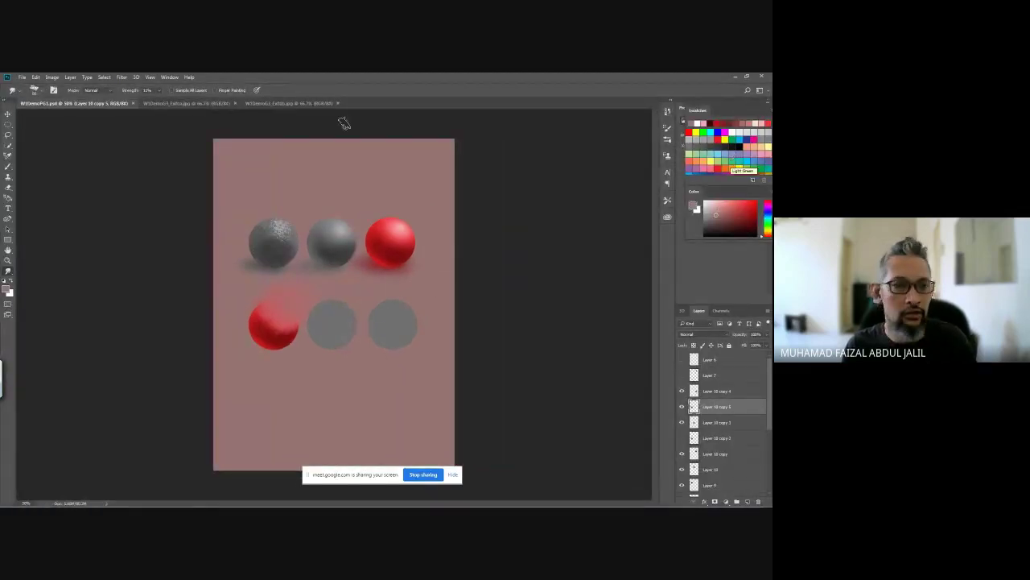
Step: Choose the KYLE Bonus Chunky Charcoal brush and switch to the Brush tool with the default black foreground
left_click(34, 90)
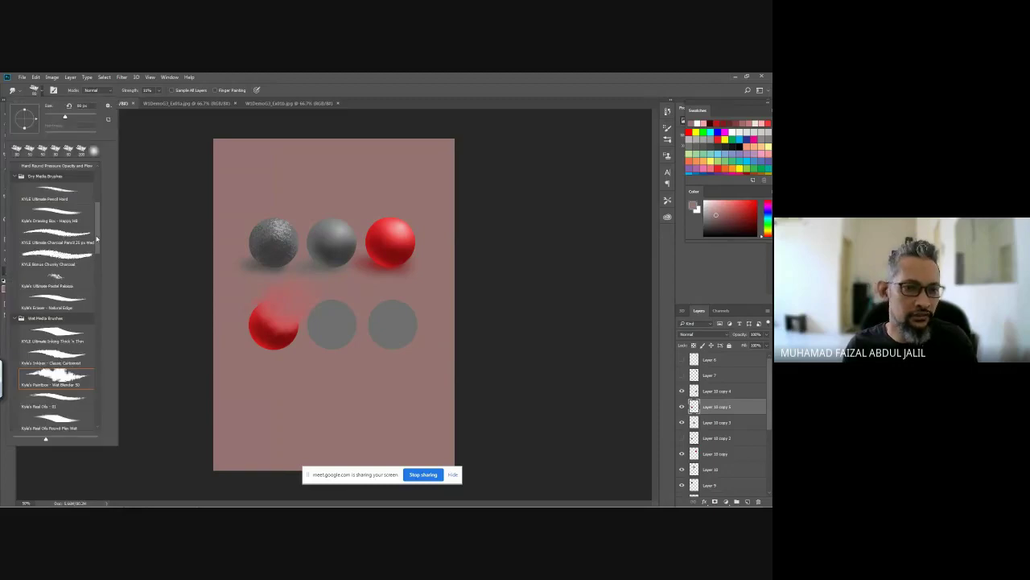
left_click_drag(97, 237, 96, 243)
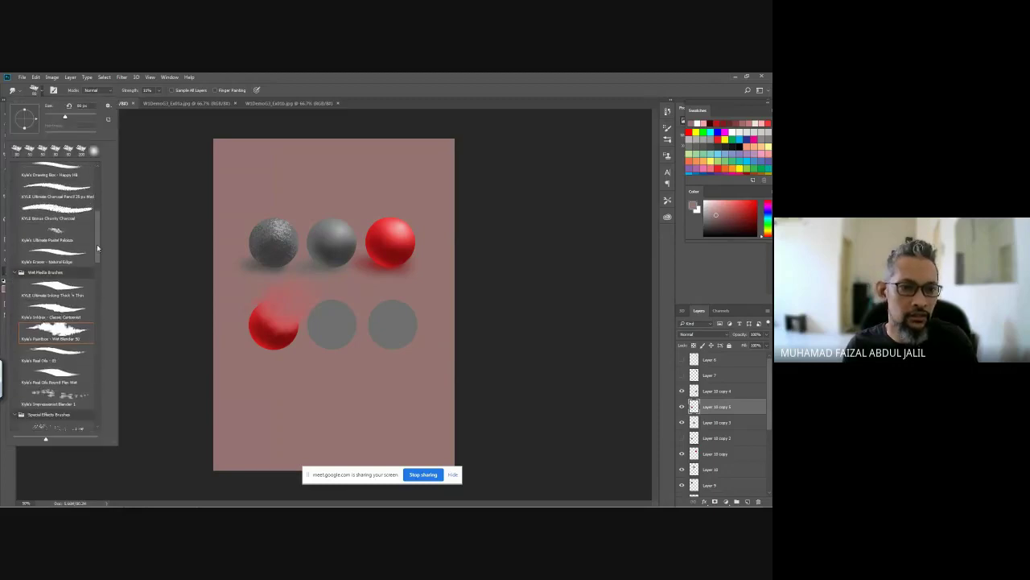
double_click(70, 213)
key("b")
key("d")
Step: Test black strokes on the bottom-middle gray circle, reduce the brush flow to 4%, and undo the strokes
left_click_drag(332, 304, 348, 338)
key("ctrl+z")
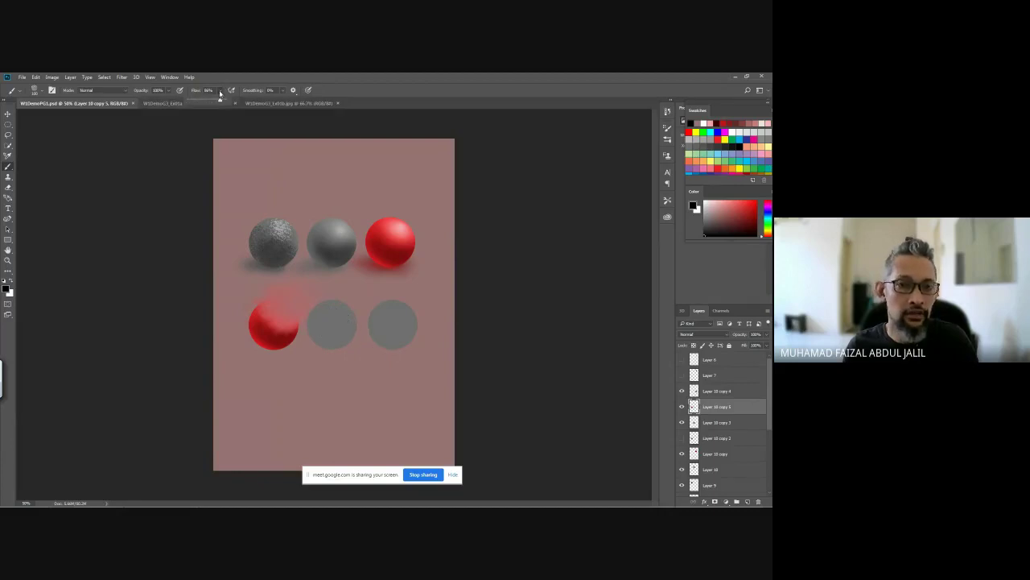
left_click_drag(216, 104, 192, 104)
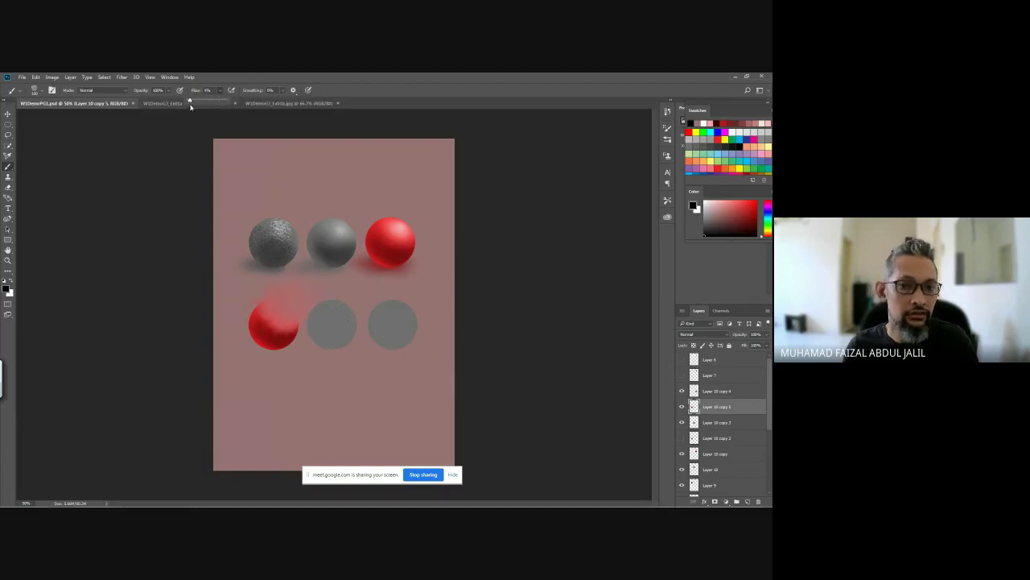
mouse_move(316, 307)
left_mouse_down()
mouse_move(331, 335)
mouse_move(328, 320)
mouse_move(322, 328)
mouse_move(345, 317)
mouse_move(315, 317)
mouse_move(351, 321)
mouse_move(316, 333)
mouse_move(355, 308)
mouse_move(320, 348)
left_mouse_up()
key("ctrl+z")
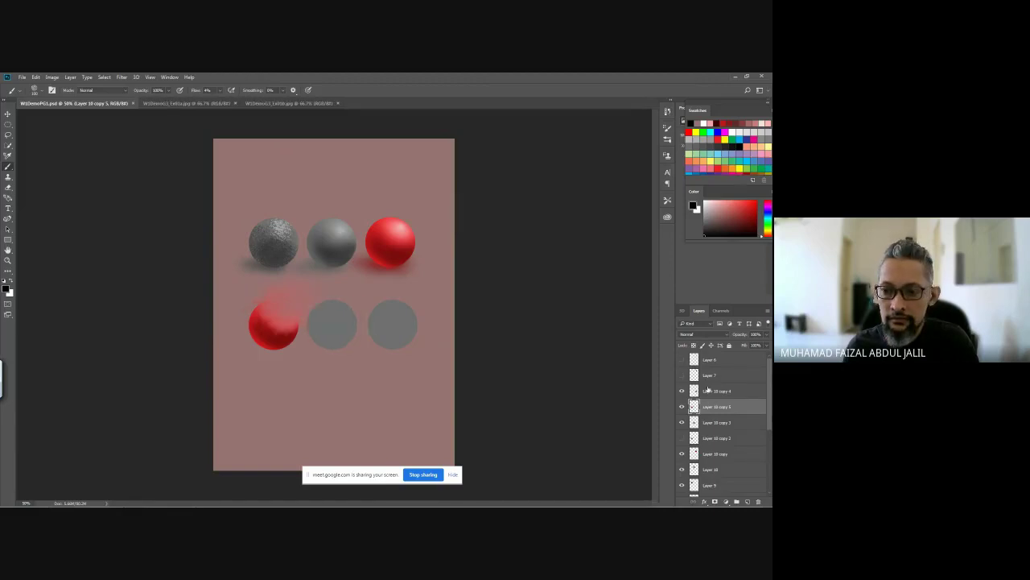
Step: Load the bottom-middle circle's outline as a selection and make its layer, Layer 10 copy 3, active
left_click(708, 390, "shift")
left_click(695, 392, "ctrl")
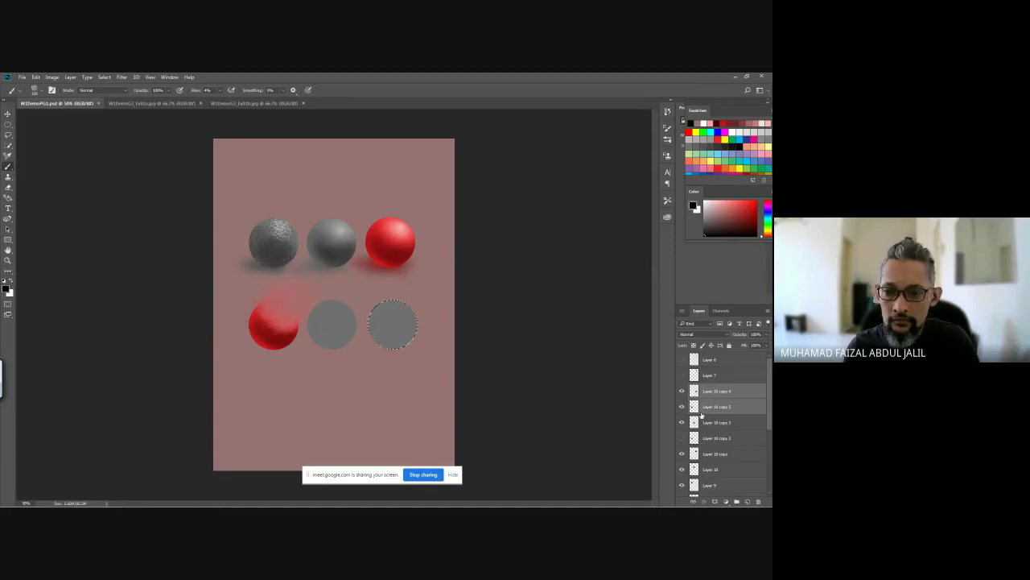
left_click(695, 423, "ctrl")
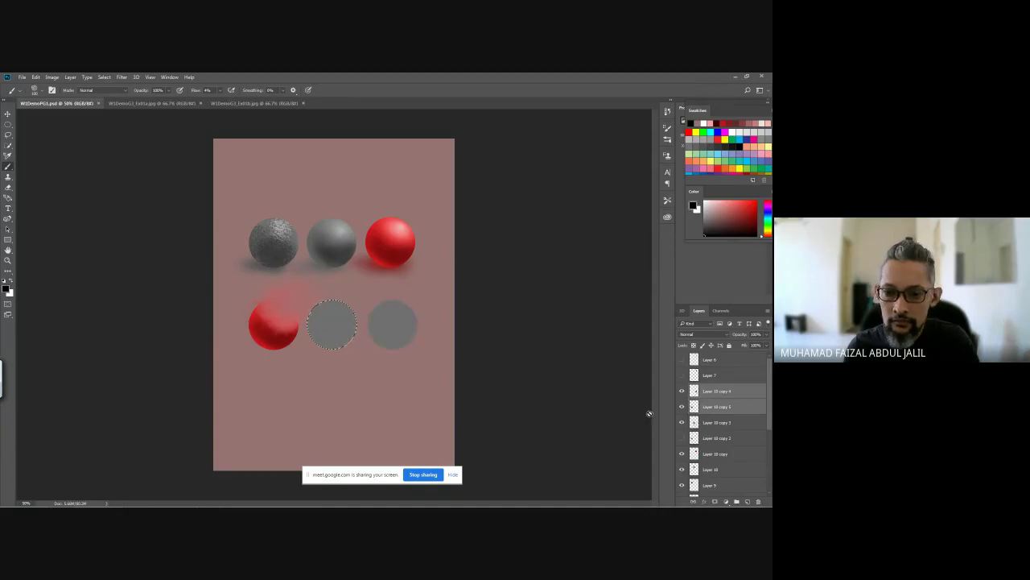
left_click(717, 422)
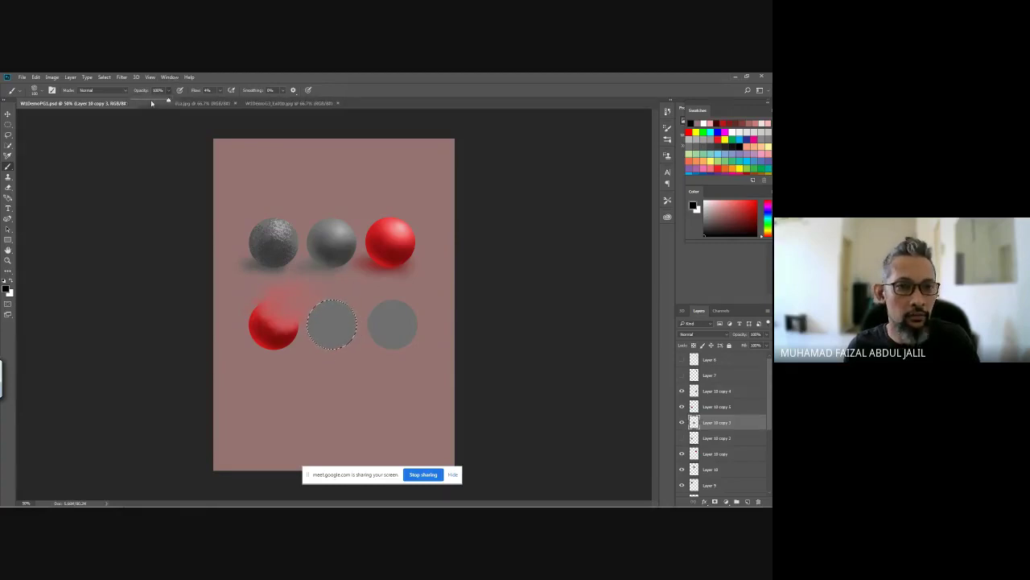
Step: Lower the brush opacity and paint the bottom-middle circle as a rough sphere with black shading and near-white highlights
left_click_drag(152, 103, 143, 102)
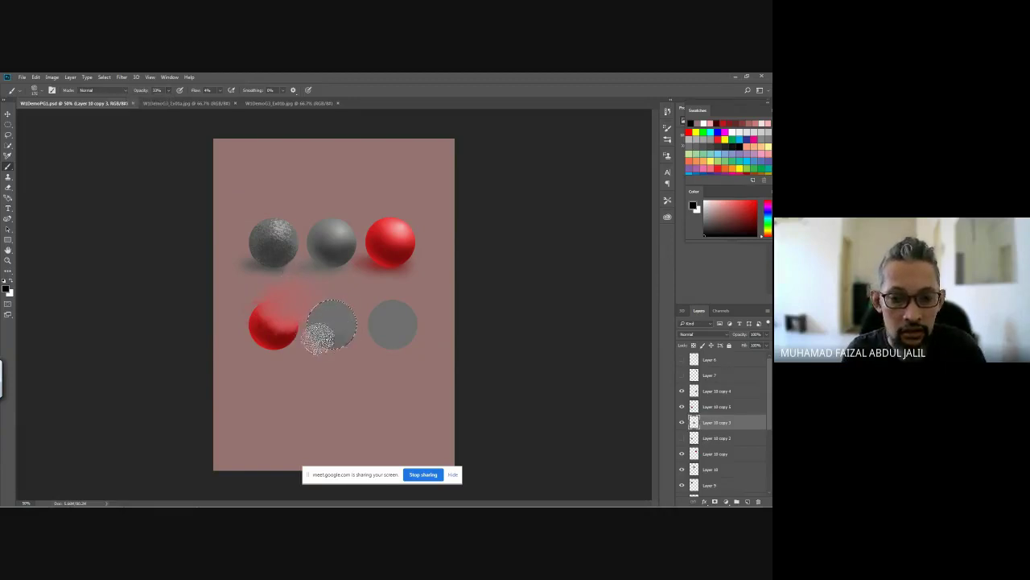
left_click_drag(338, 326, 322, 321)
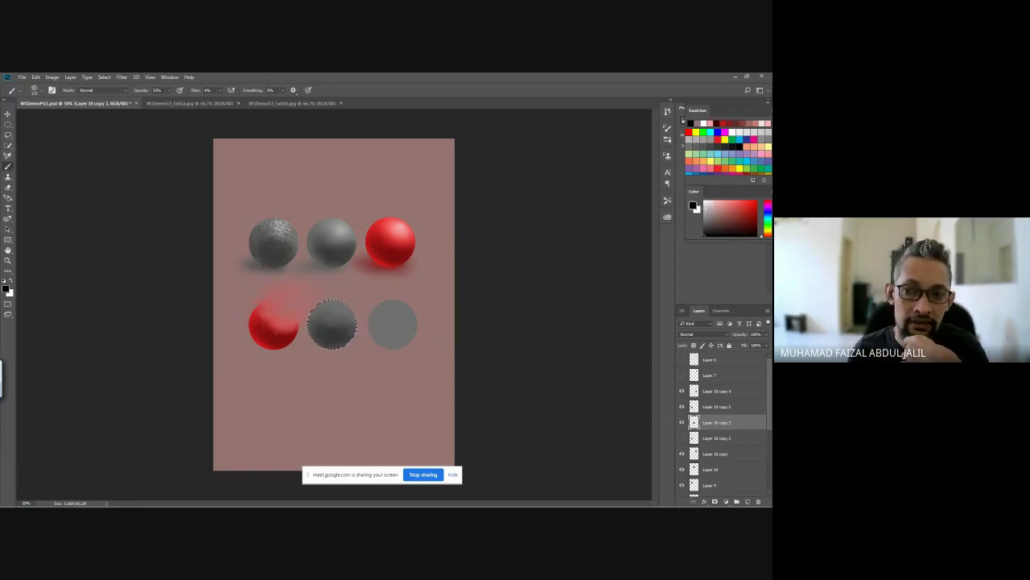
left_click(745, 123)
left_click_drag(318, 310, 350, 315)
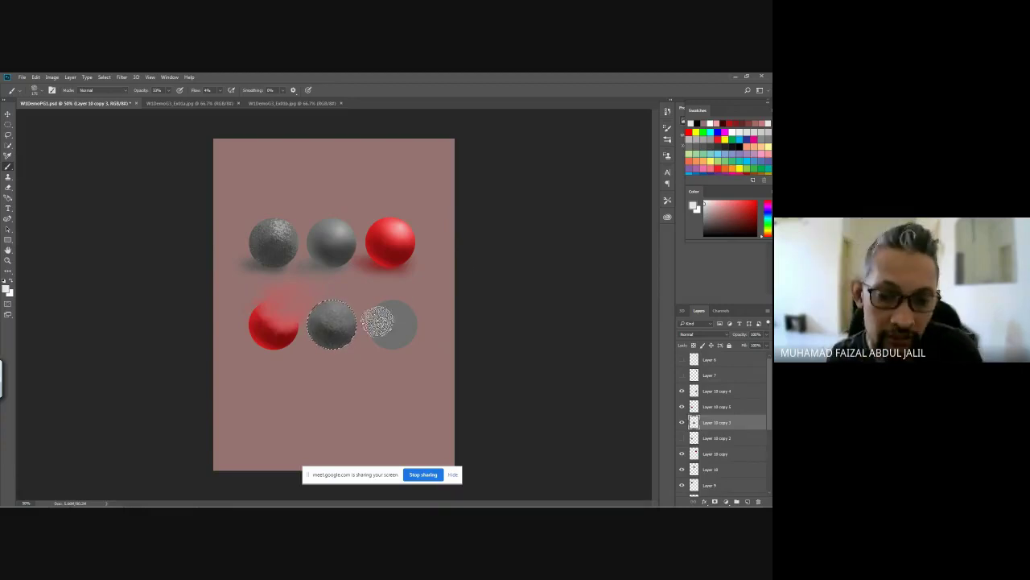
left_click_drag(338, 324, 333, 319)
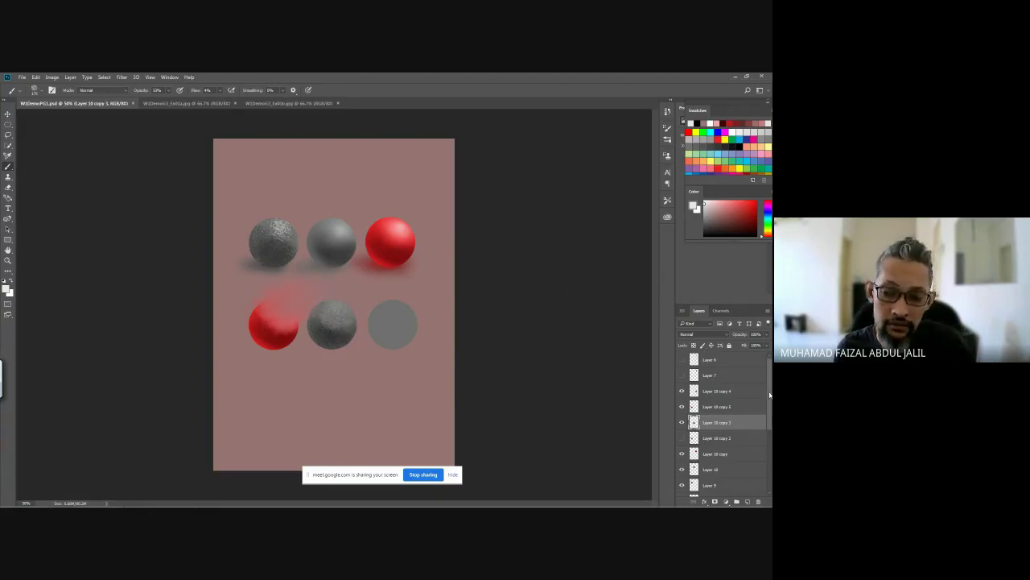
Step: Show and select Layer 1, which holds the child's portrait photo
scroll(770, 375, "down", 4)
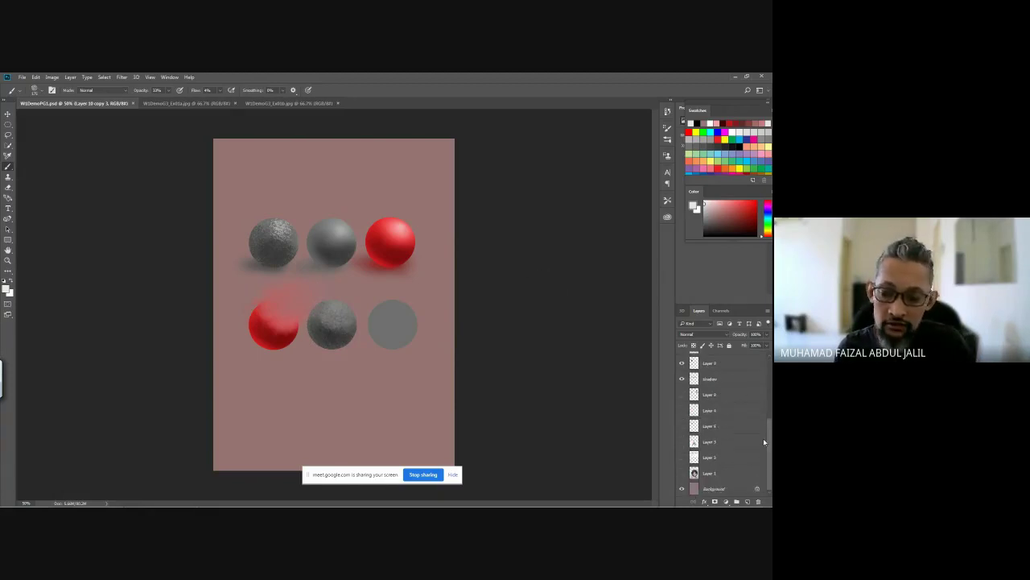
scroll(763, 409, "down", 3)
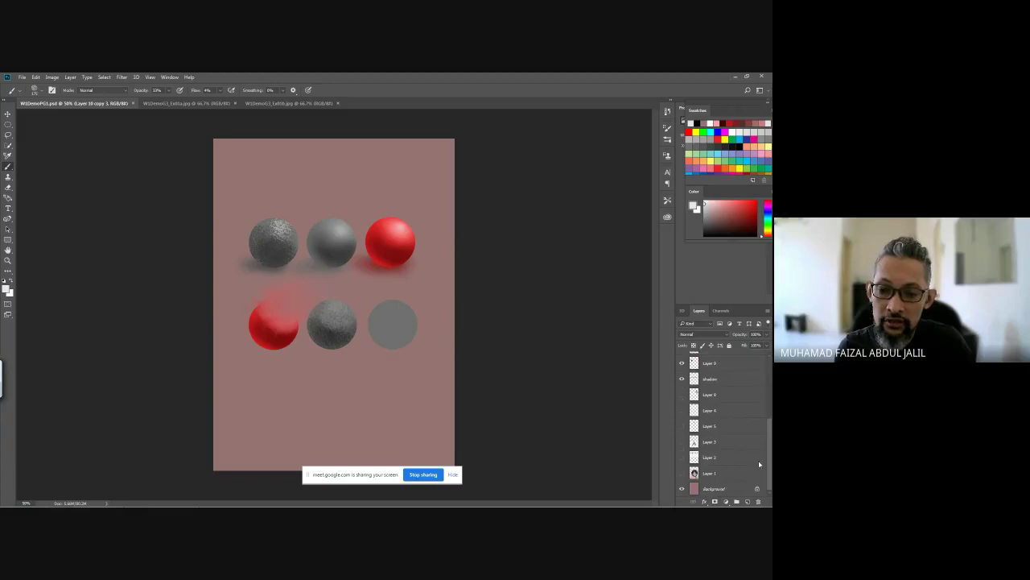
left_click(681, 474)
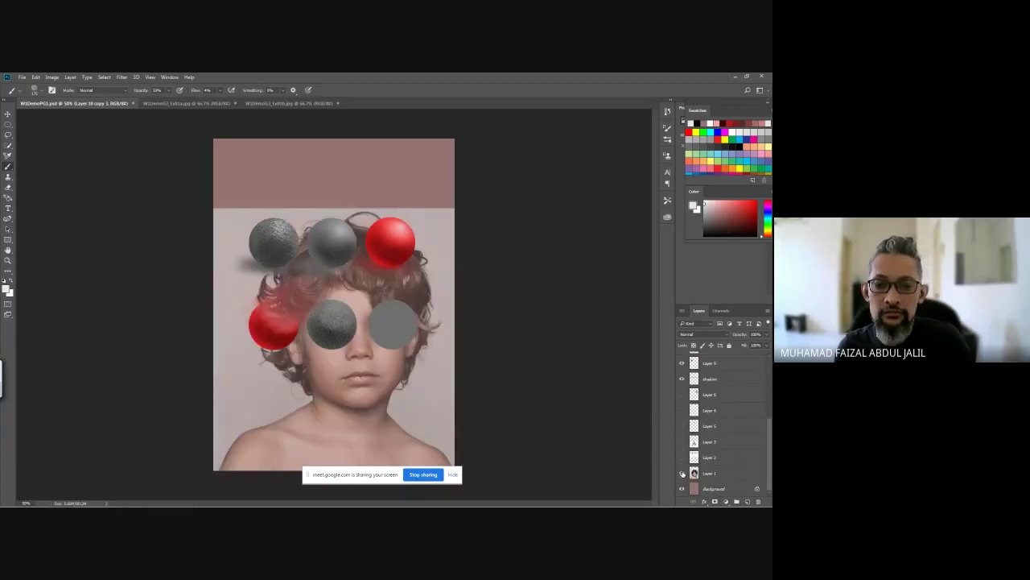
left_click(707, 473)
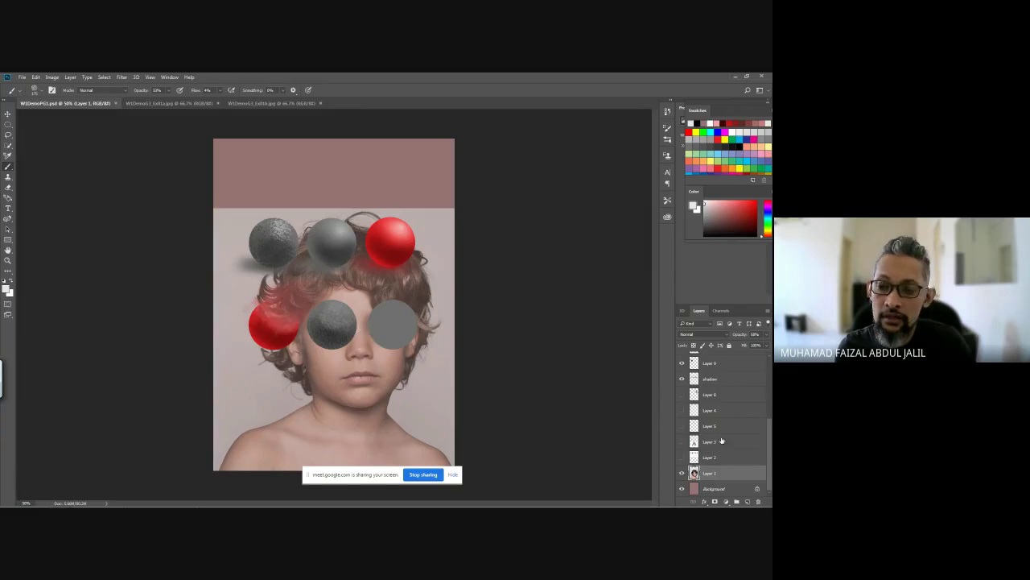
Step: Select the layers from the shadow layer up to Layer 10 copy 4, leaving out Layer 7
scroll(725, 431, "up", 3)
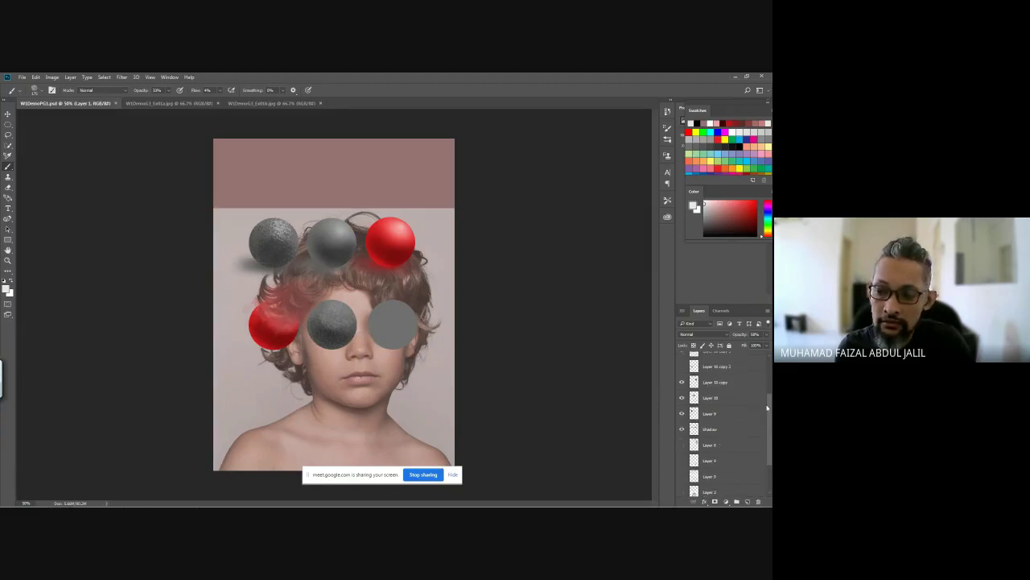
left_click(729, 430)
left_click(683, 429)
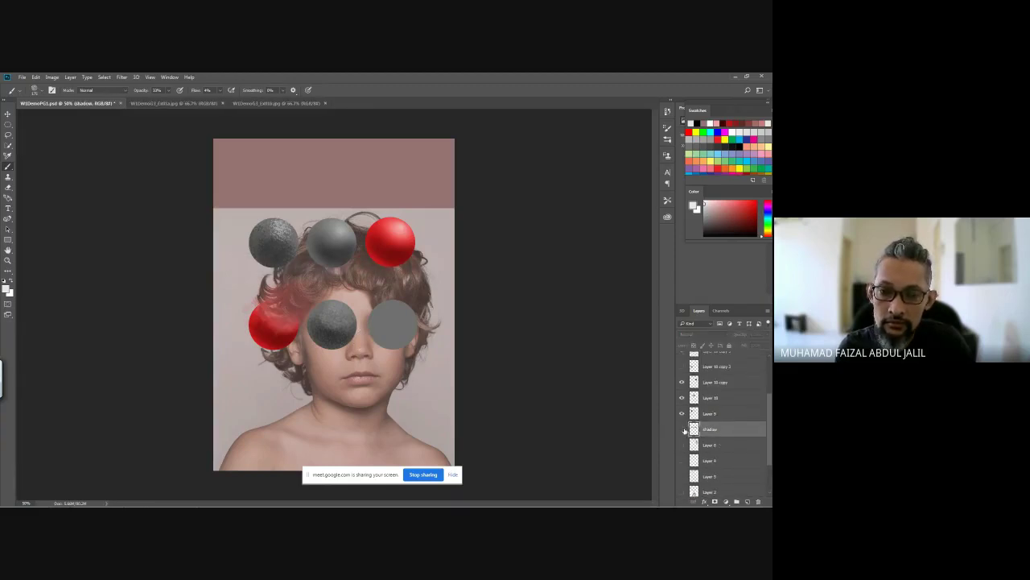
left_click(683, 429)
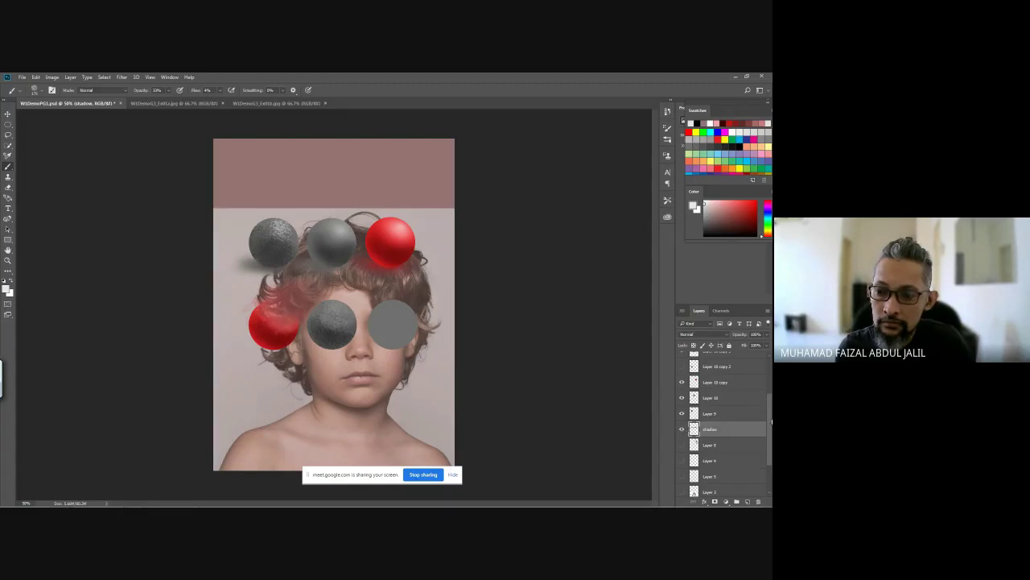
left_click_drag(771, 420, 767, 388)
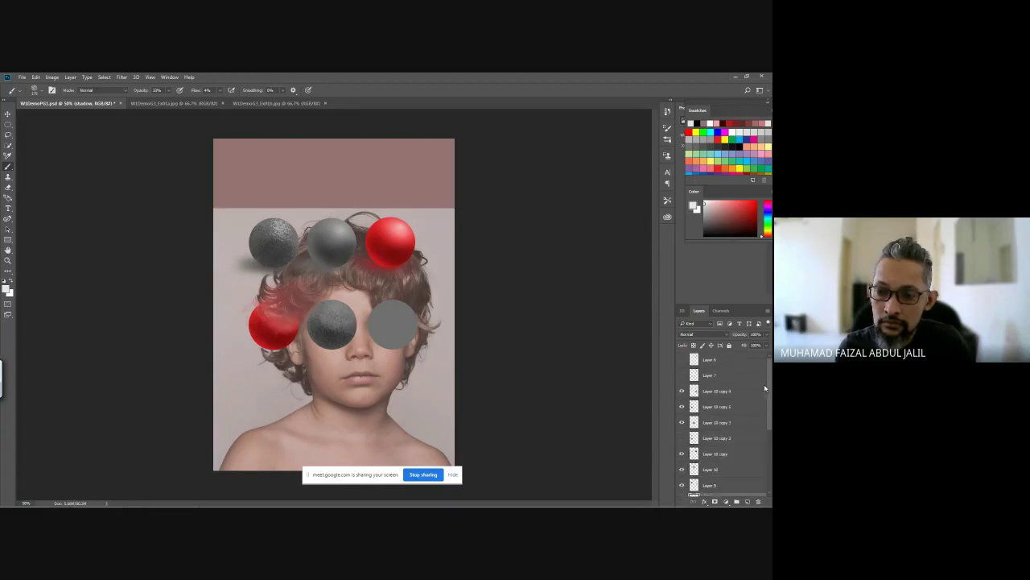
left_click(722, 376, "shift")
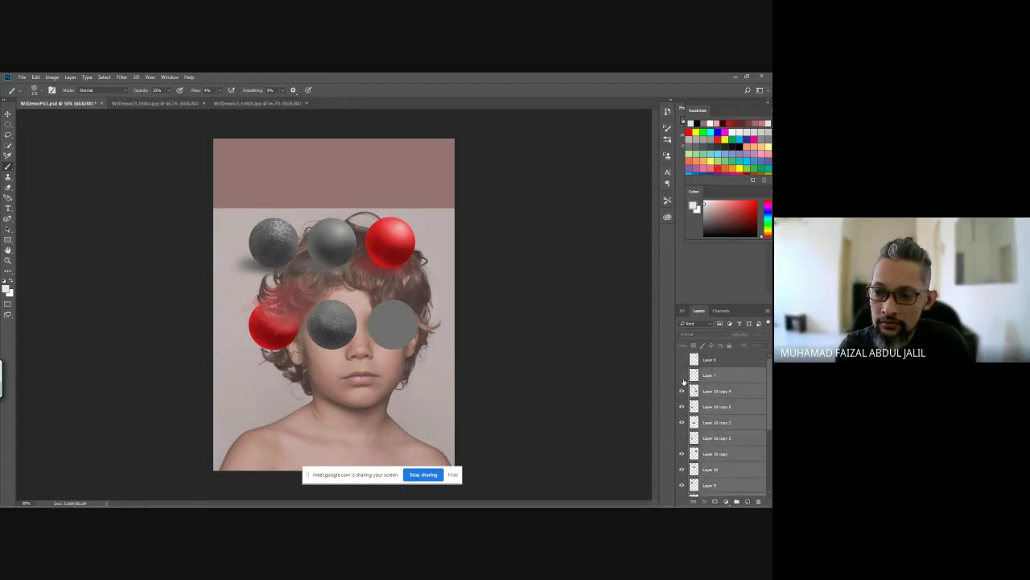
left_click(682, 376)
left_click(681, 375)
left_click(715, 377, "ctrl")
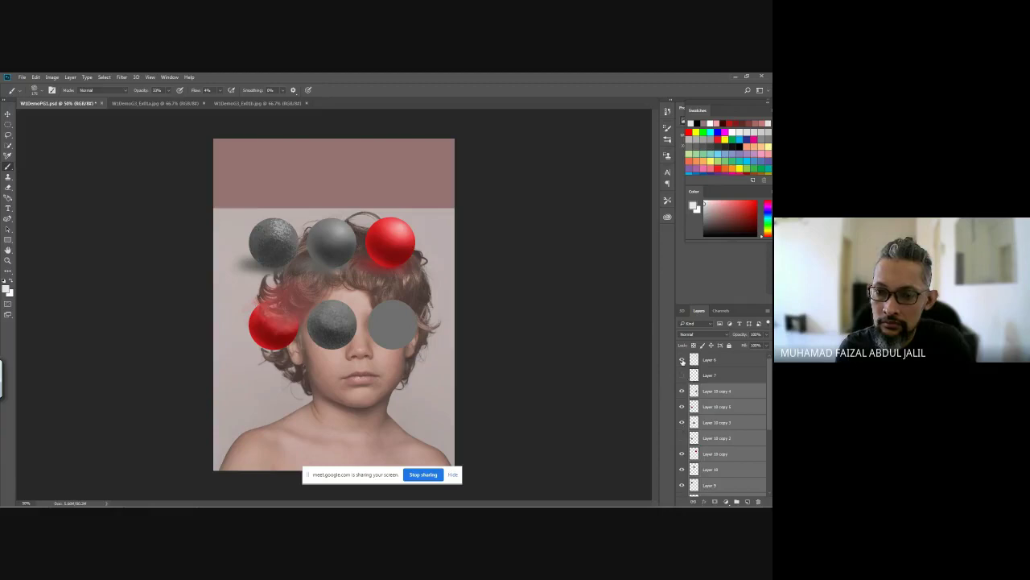
Step: Exclude the hidden Layer 10 copy 2 from the selected sphere layers and merge the rest into one layer
left_click(681, 437)
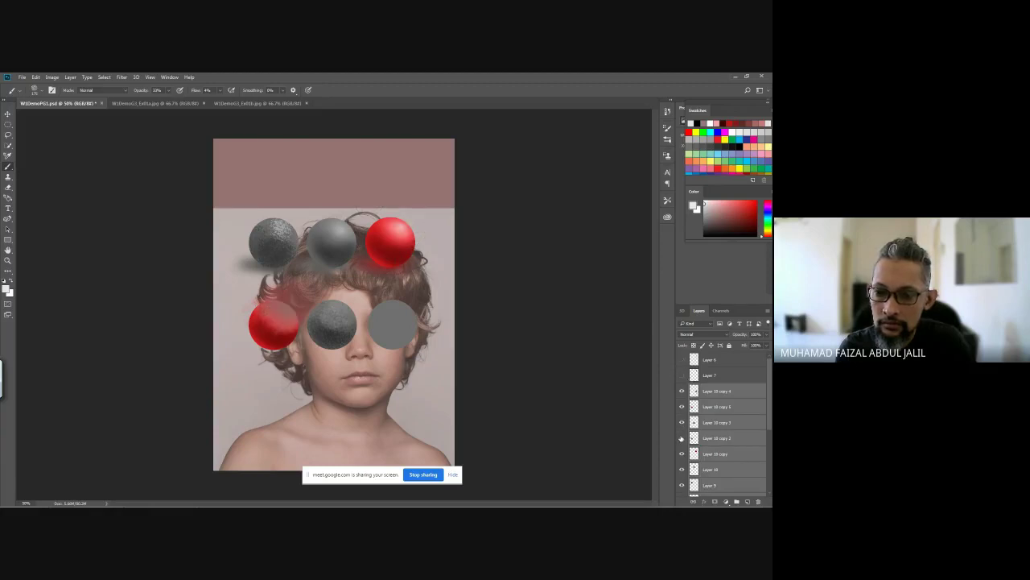
left_click(681, 437)
left_click(709, 438, "ctrl")
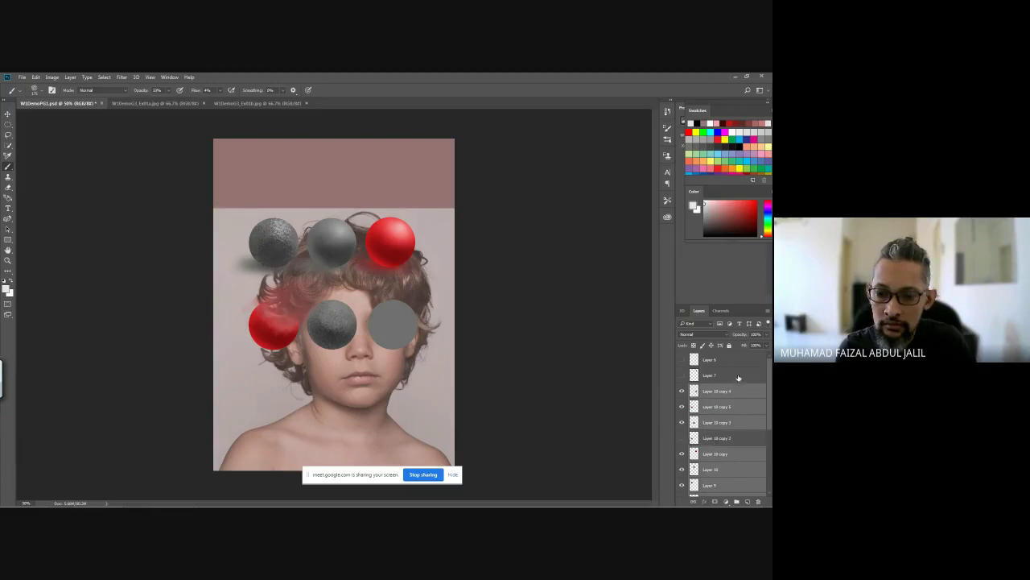
scroll(738, 377, "down", 3)
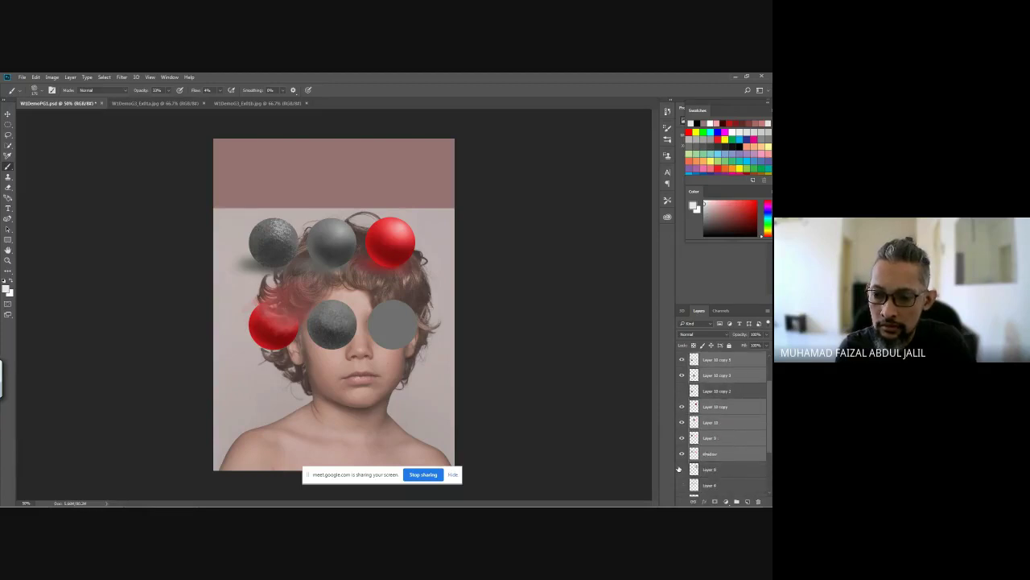
scroll(748, 393, "up", 1)
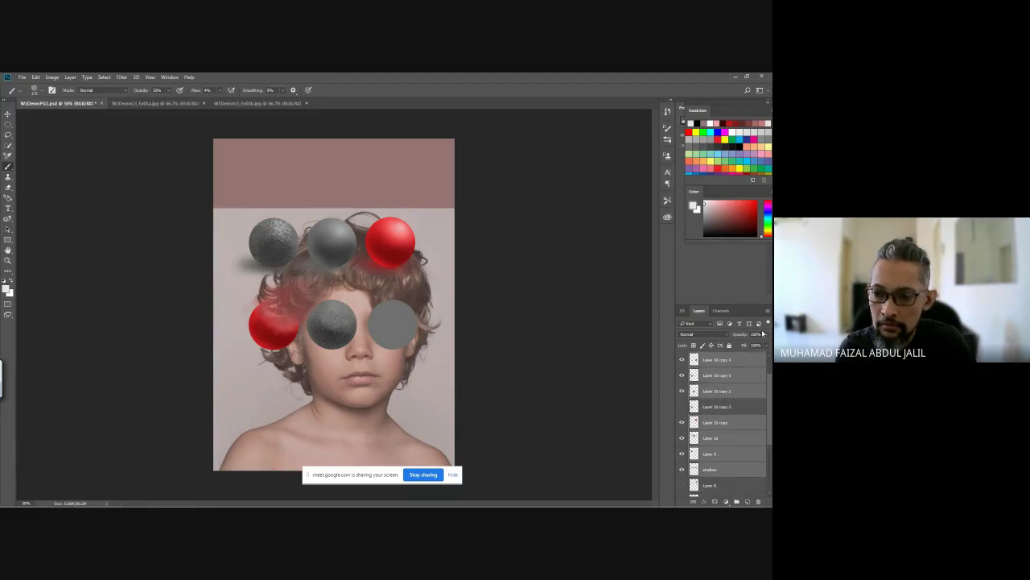
left_click(768, 311)
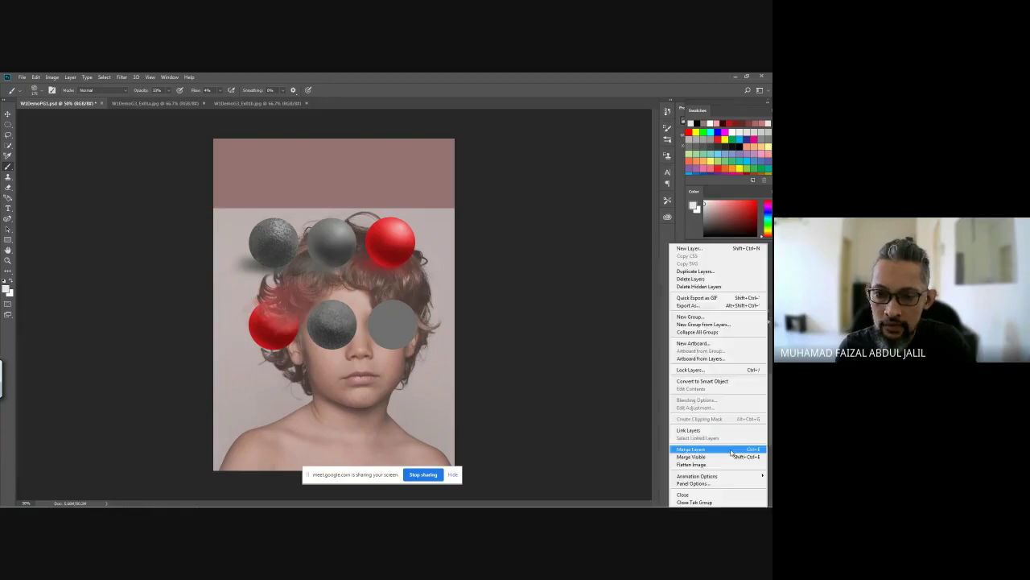
left_click(716, 449)
Step: Check the merged sphere layer by toggling its visibility, leave it hidden, and make the portrait's Layer 1 active
left_click(683, 363)
left_click(682, 363)
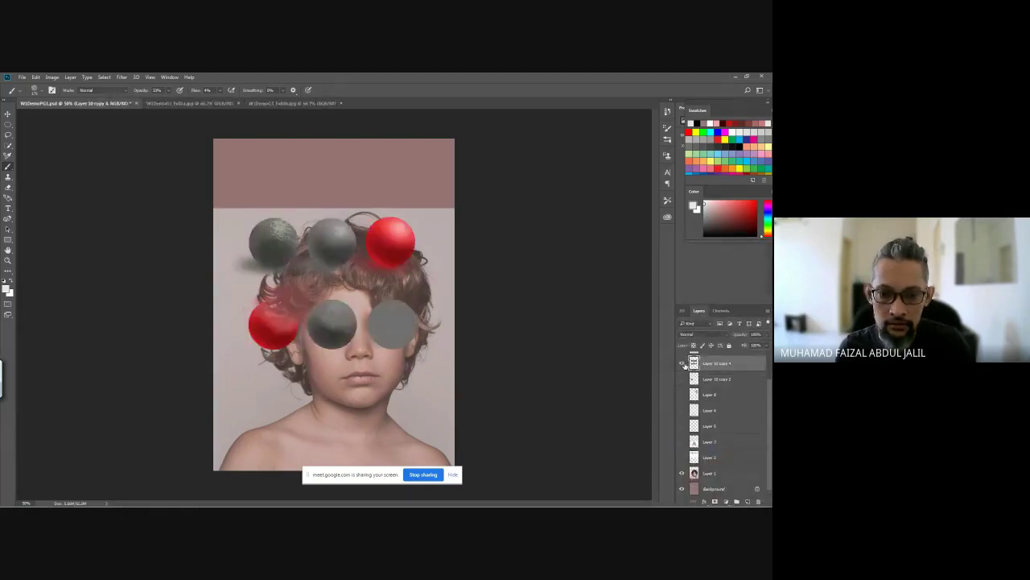
left_click(683, 363)
left_click(682, 363)
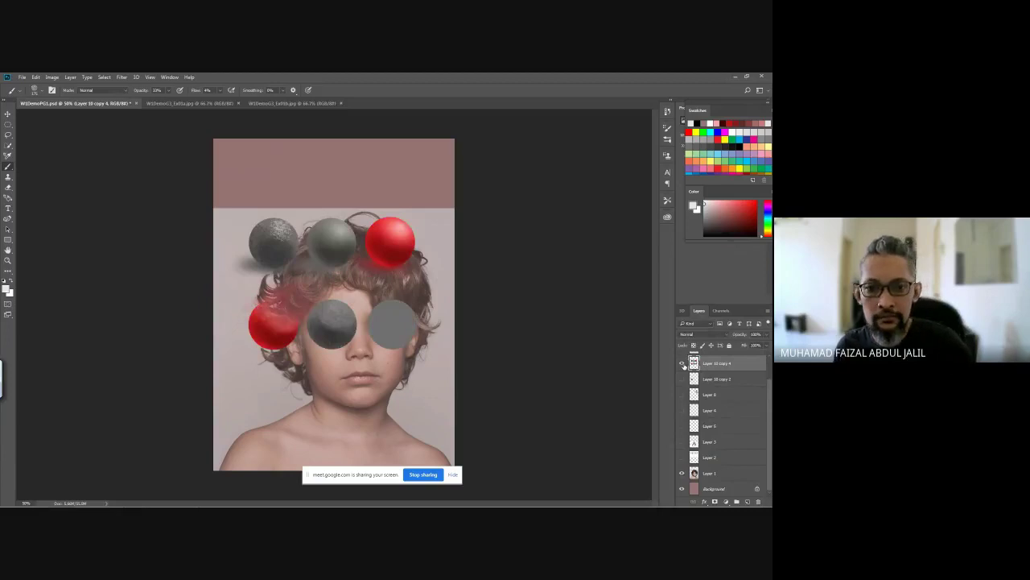
left_click(682, 363)
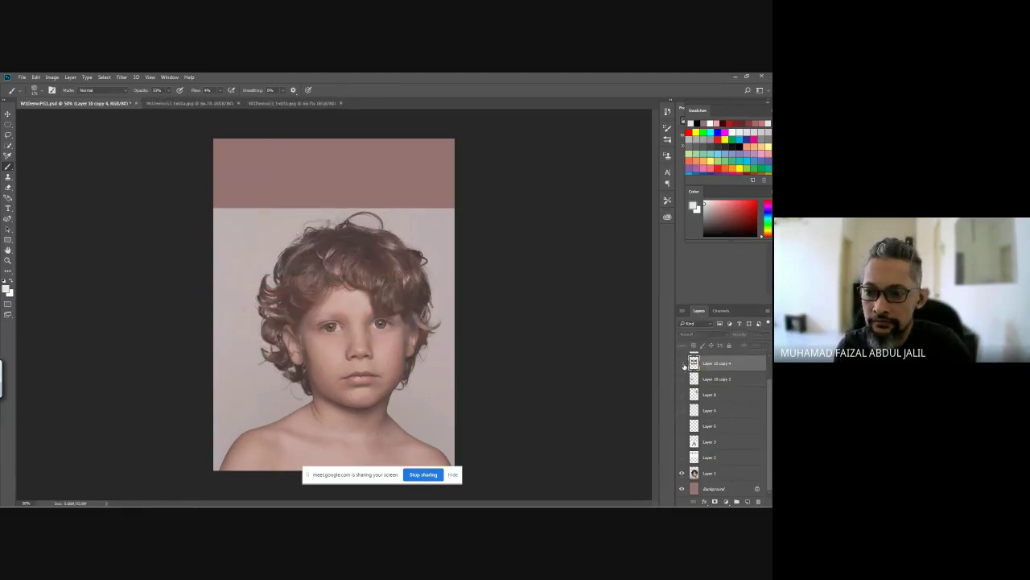
left_click(683, 363)
left_click(683, 363)
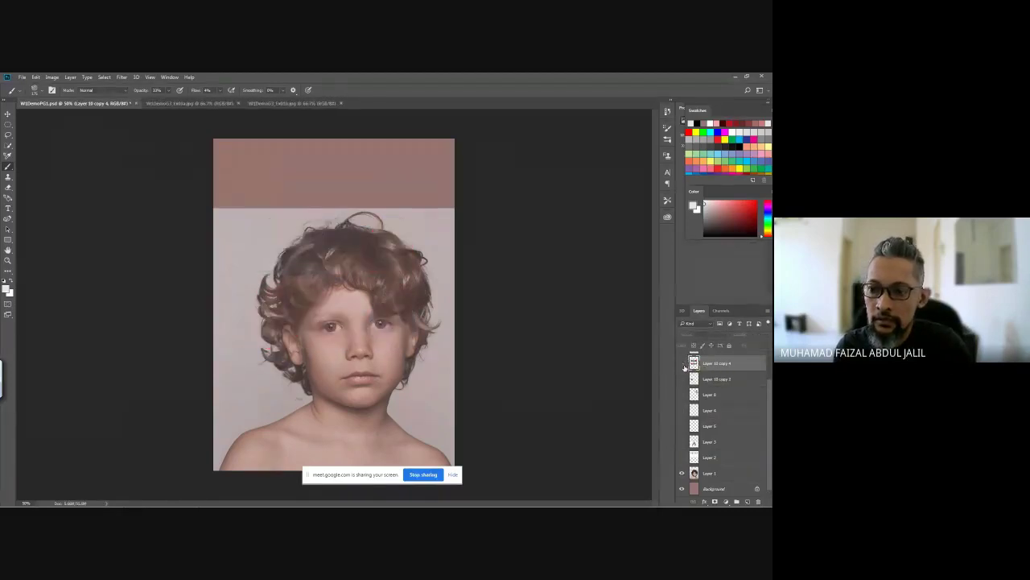
left_click(703, 475)
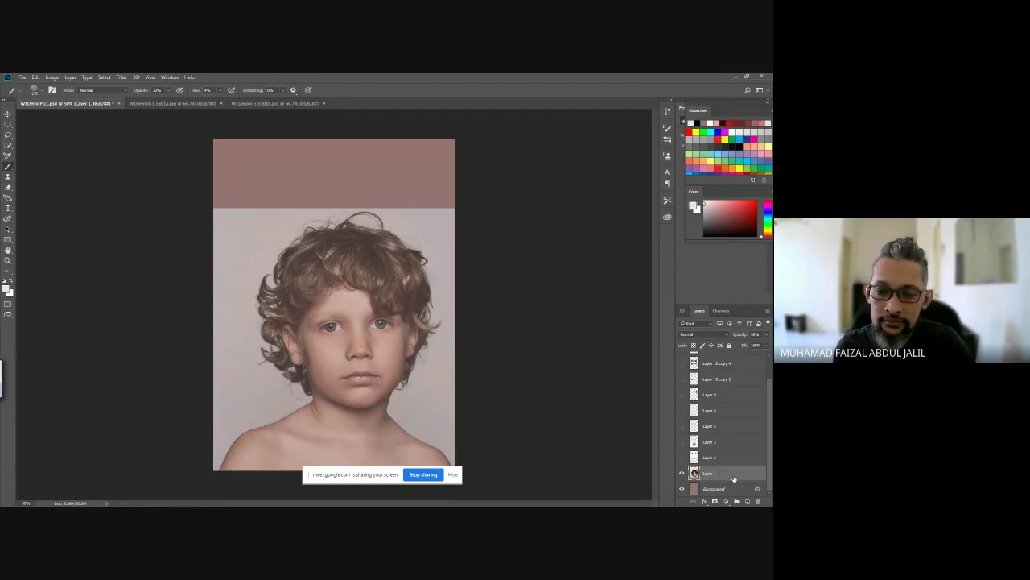
Step: Select the pale backdrop around the child with the Quick Selection tool, delete it, and clear the selection
right_click(8, 168)
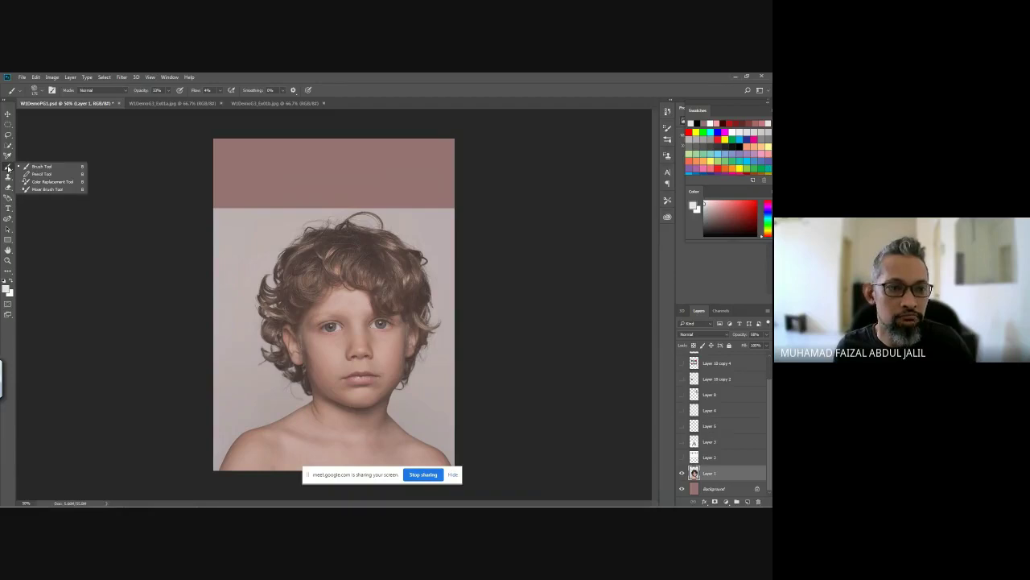
right_click(8, 146)
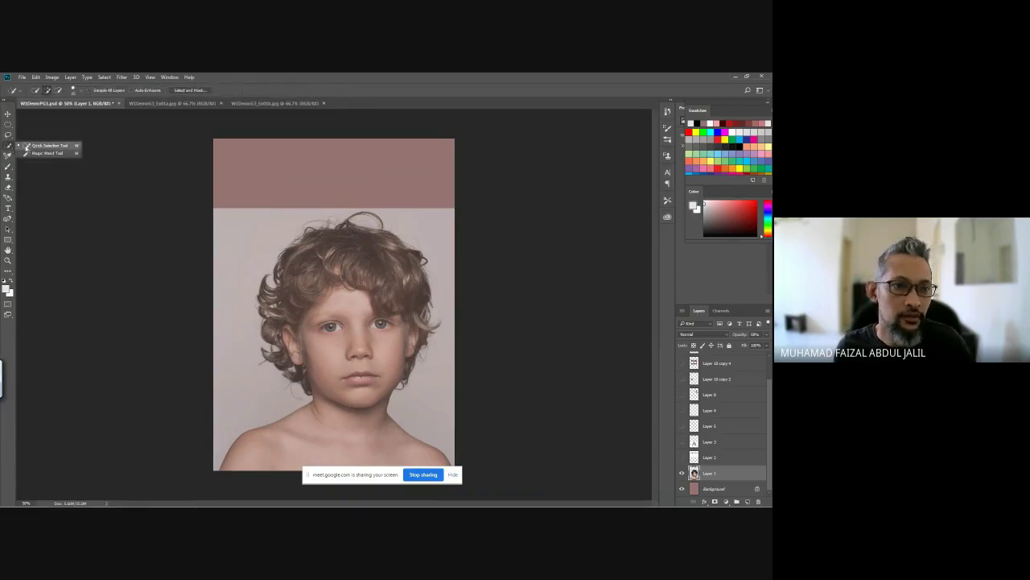
left_click(28, 146)
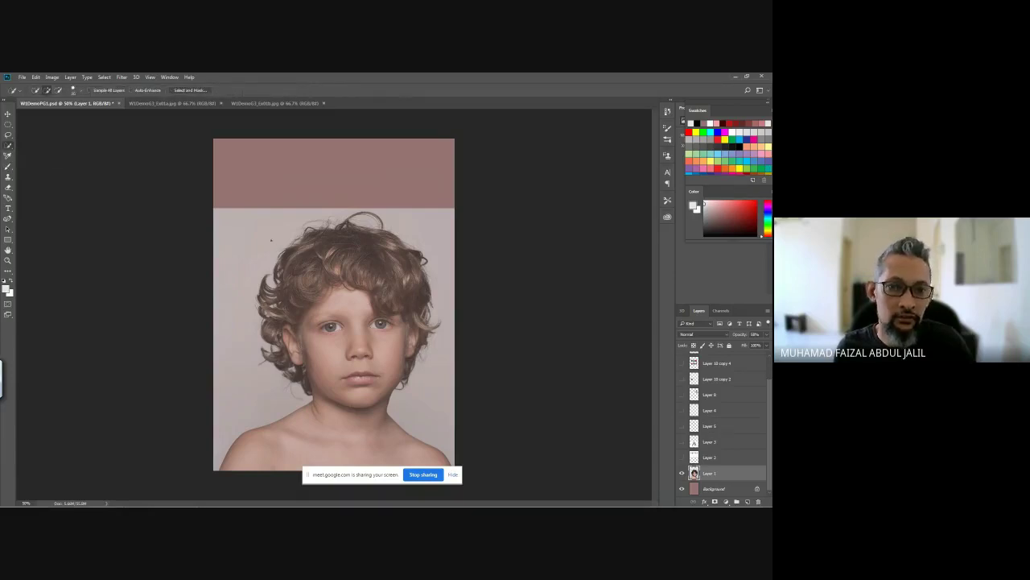
left_click_drag(264, 245, 242, 281)
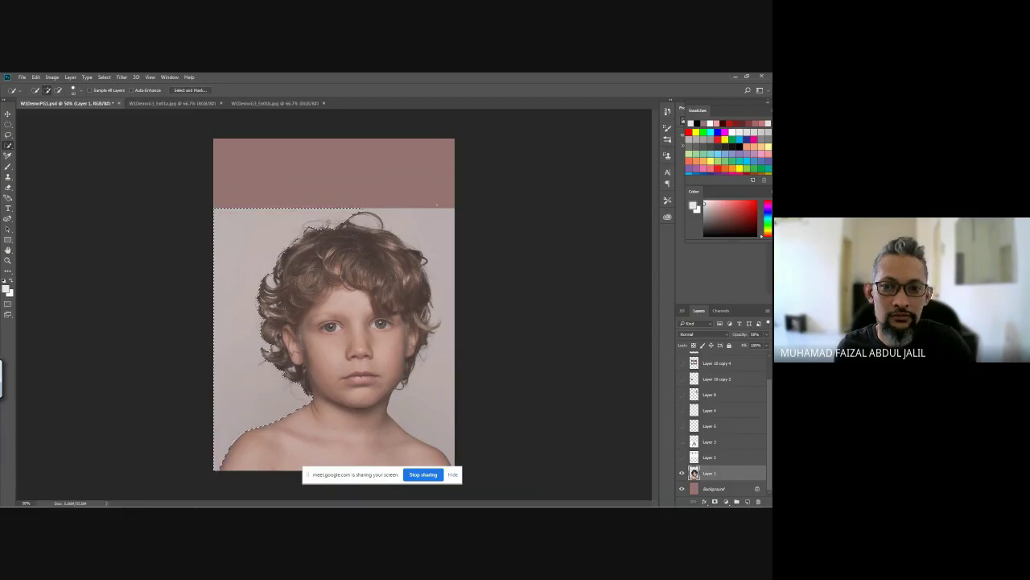
left_click_drag(407, 244, 433, 241)
left_click_drag(442, 322, 439, 418)
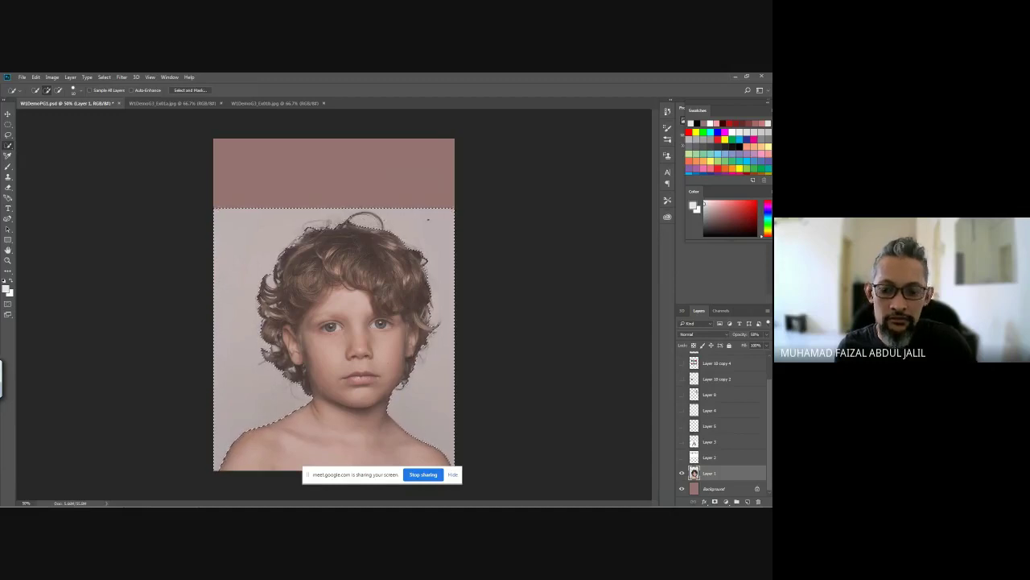
key("Delete")
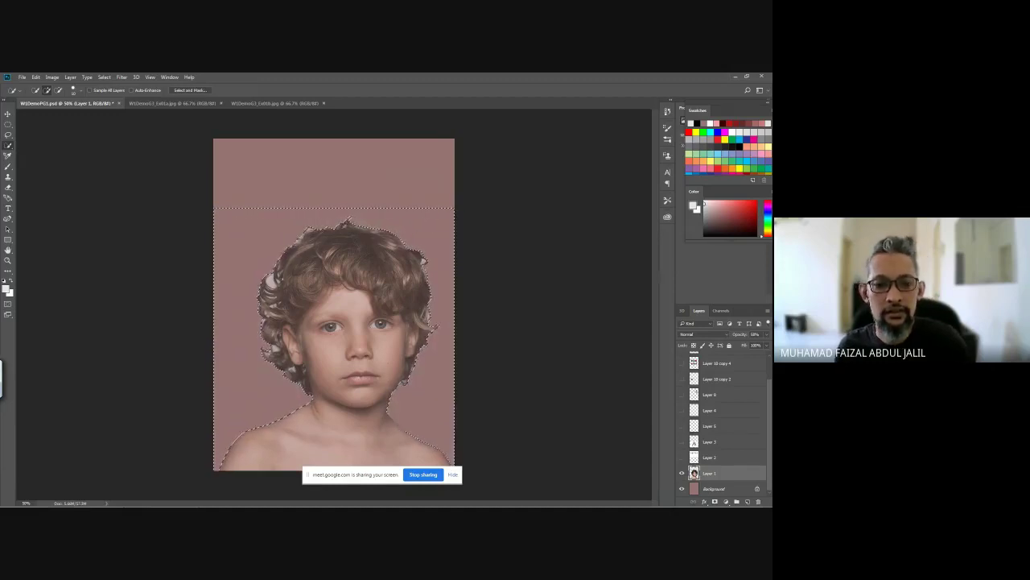
key("ctrl+d")
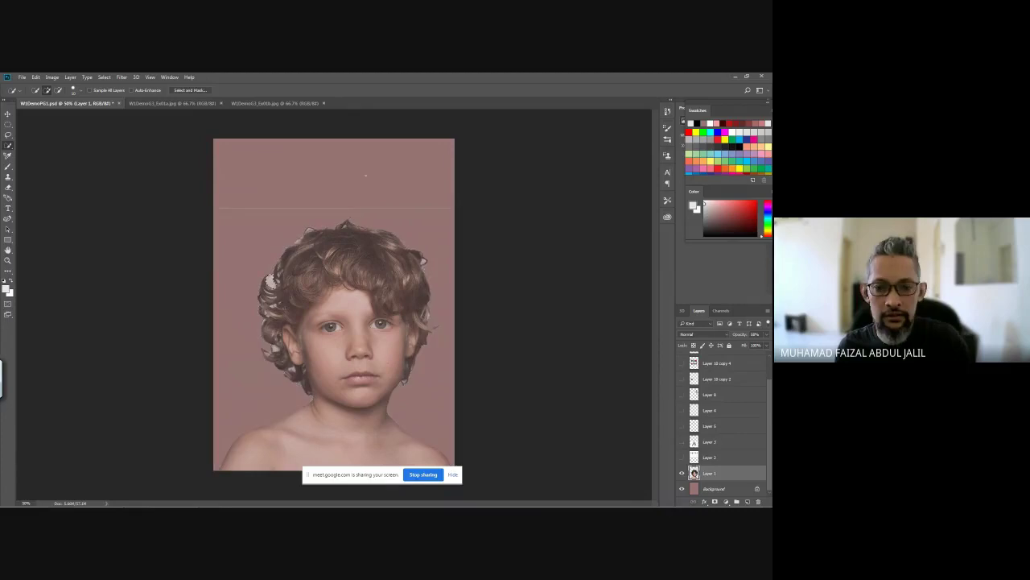
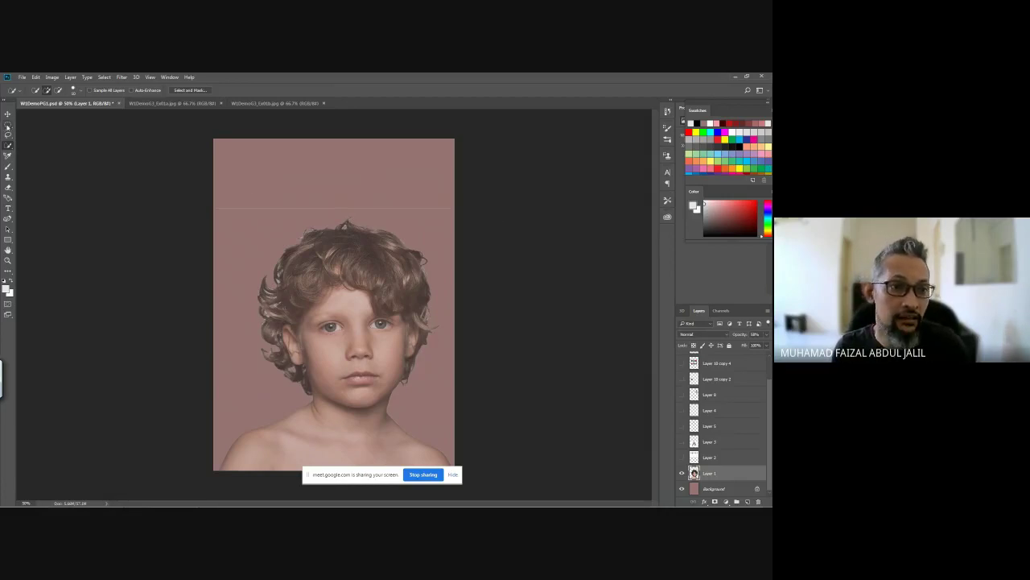
Step: Marquee-select the strip containing the leftover line above the child's head, erase it, and deselect
left_click(8, 125)
left_click_drag(213, 167, 483, 212)
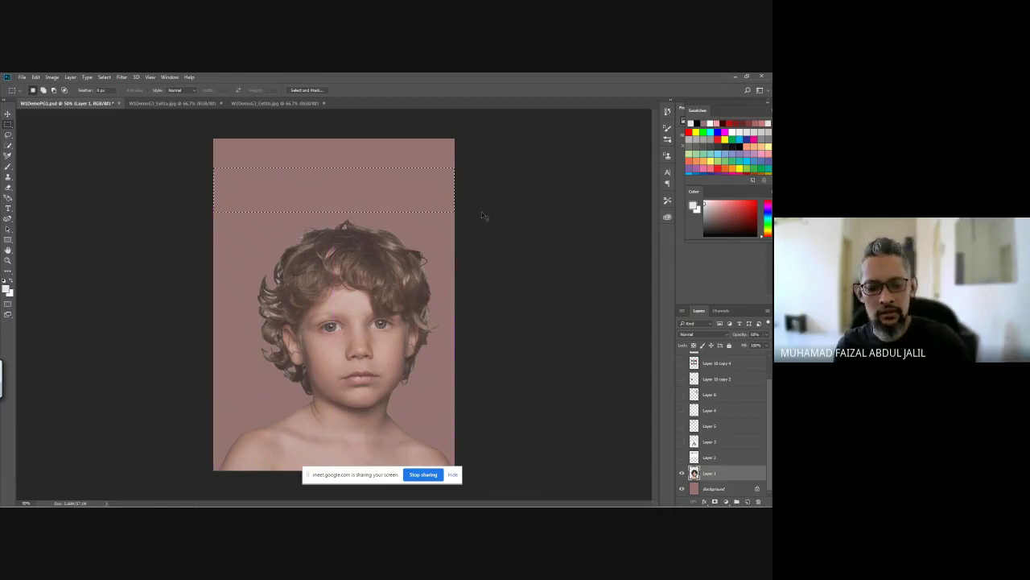
left_click(481, 212)
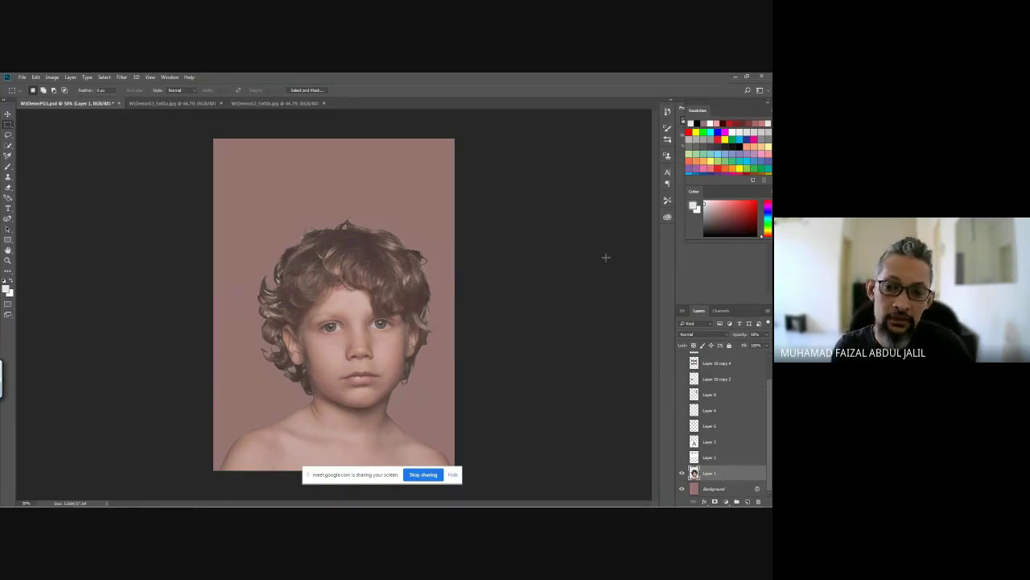
Step: Move the screen-sharing bar off the portrait and toggle Layer 1's visibility to examine the cutout against the background
left_click_drag(368, 476, 345, 485)
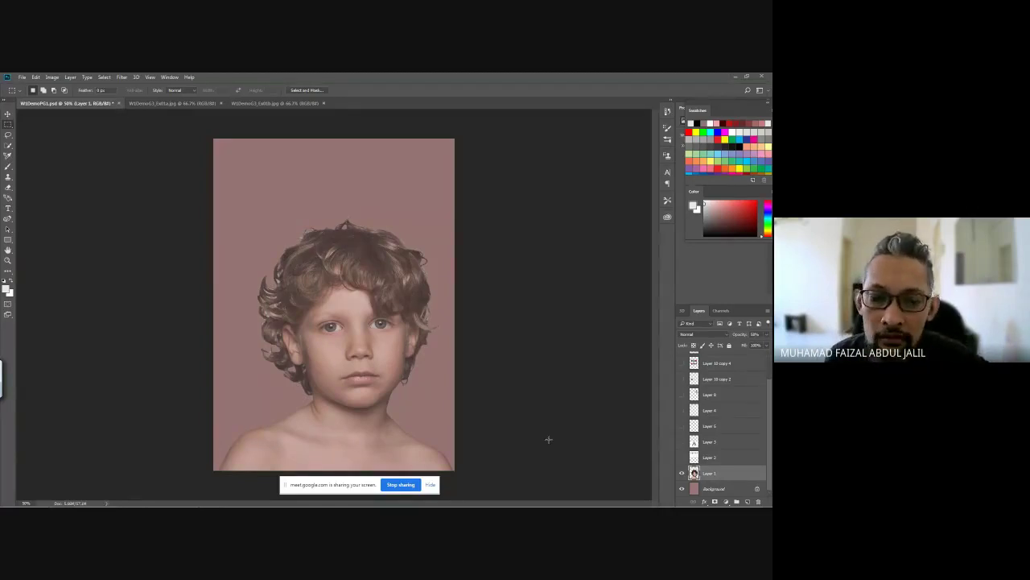
left_click(682, 476)
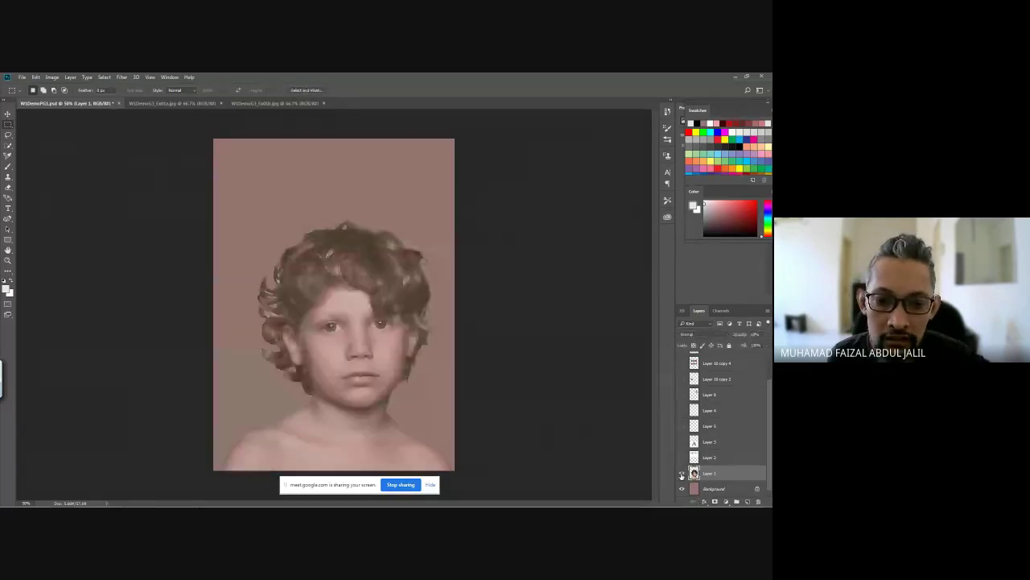
left_click(682, 476)
left_click(682, 475)
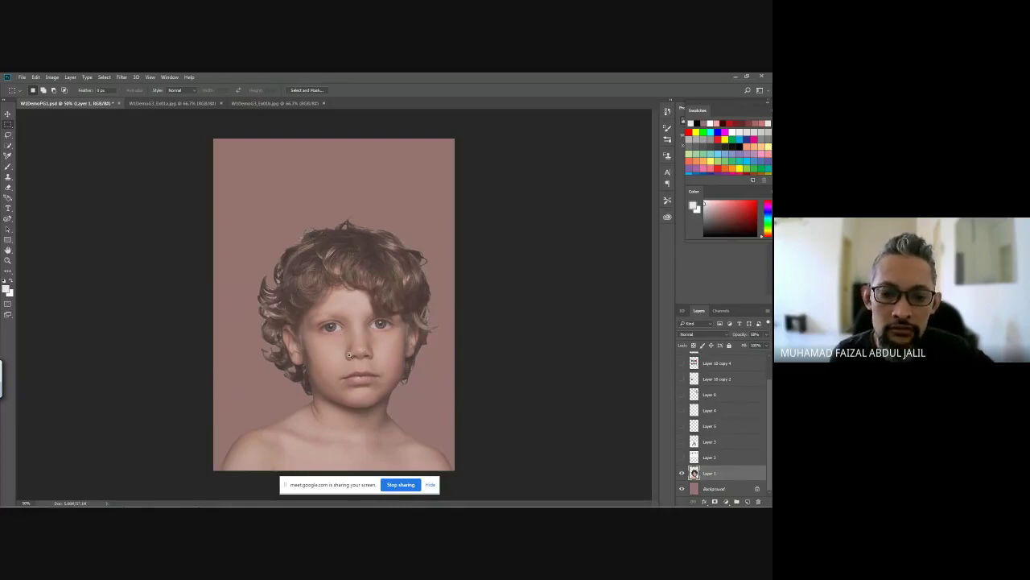
Step: Reset the colors to default black and white and set up a much smaller Brush for working on the child's face
scroll(349, 355, "up", 3)
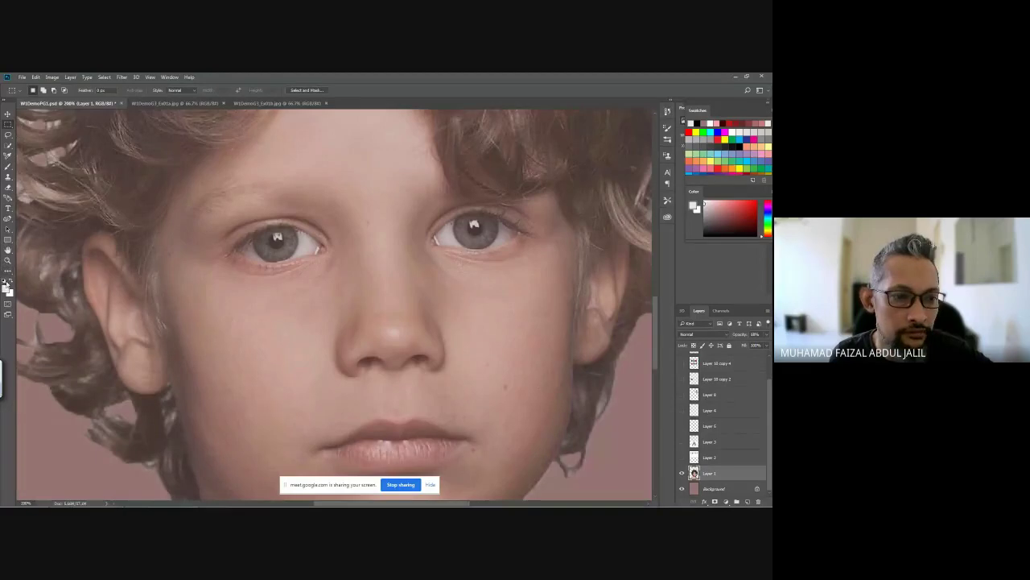
left_click(5, 280)
left_click(8, 167)
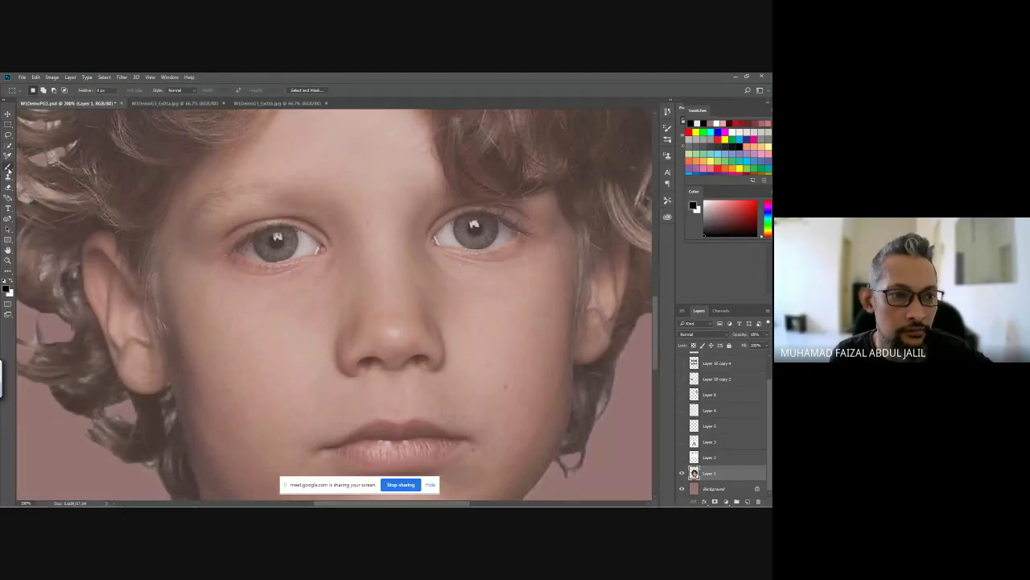
key("bracketleft")
key("bracketleft")
key("bracketleft")
key("bracketleft")
key("bracketleft")
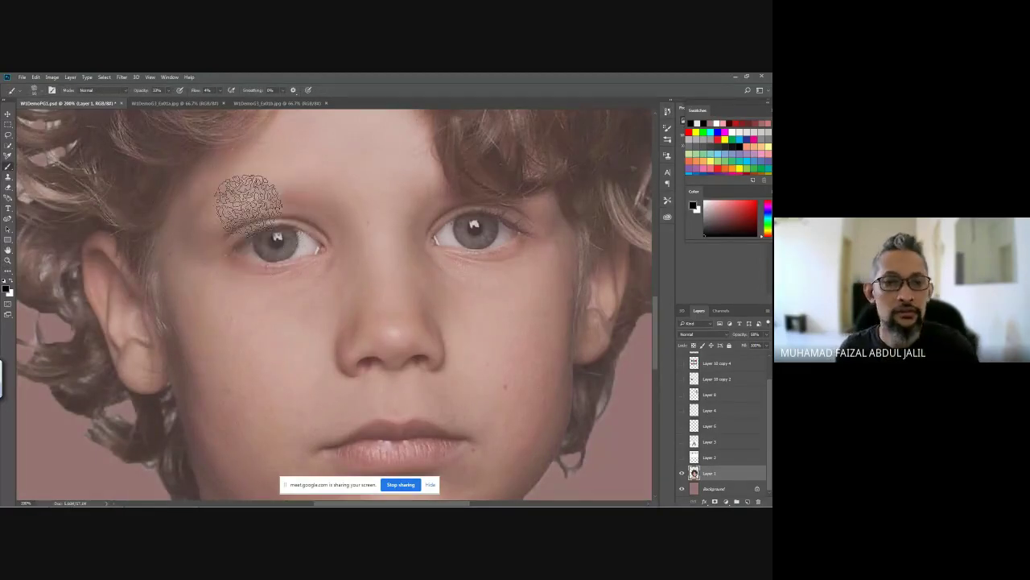
key("bracketleft")
key("bracketleft")
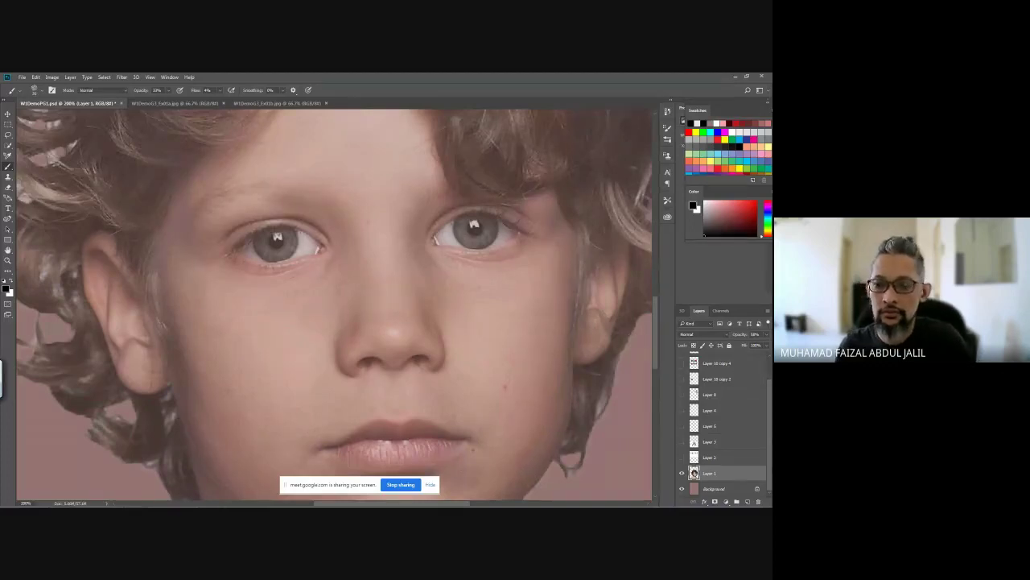
Step: Add a new layer above the portrait, fade Layer 1 to a lower opacity, and make the new layer active
left_click(747, 502)
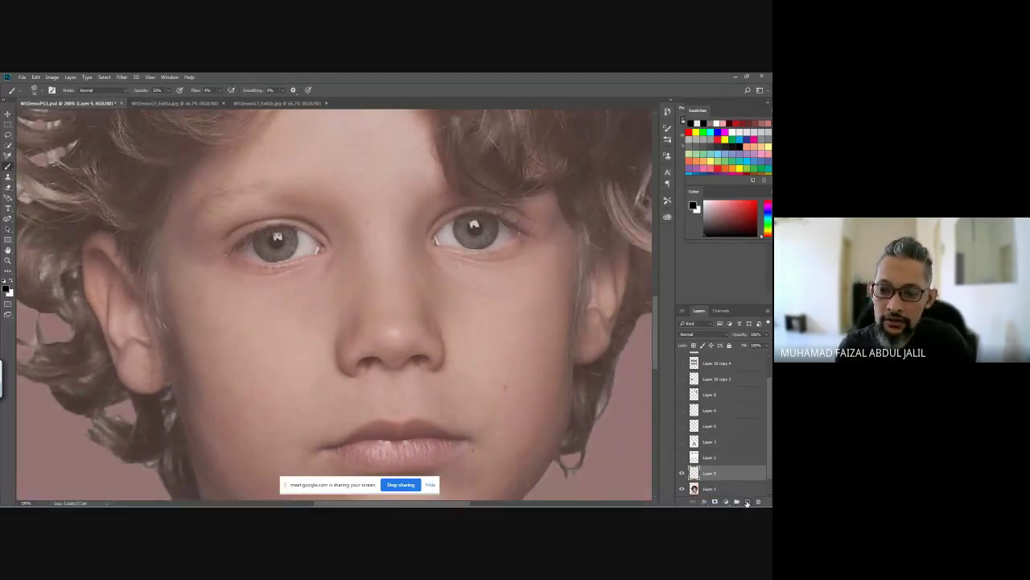
left_click(741, 488)
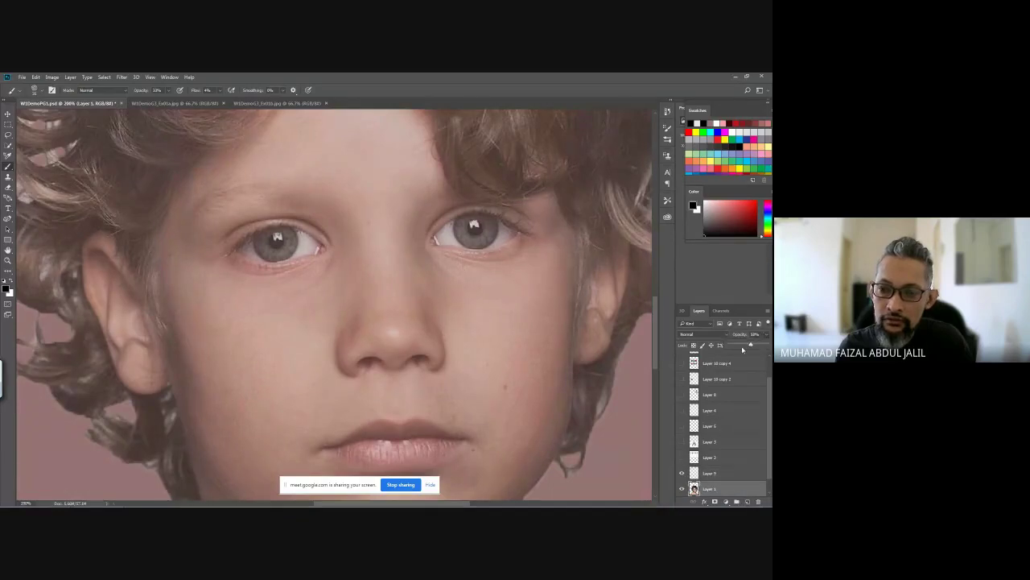
left_click_drag(739, 347, 740, 346)
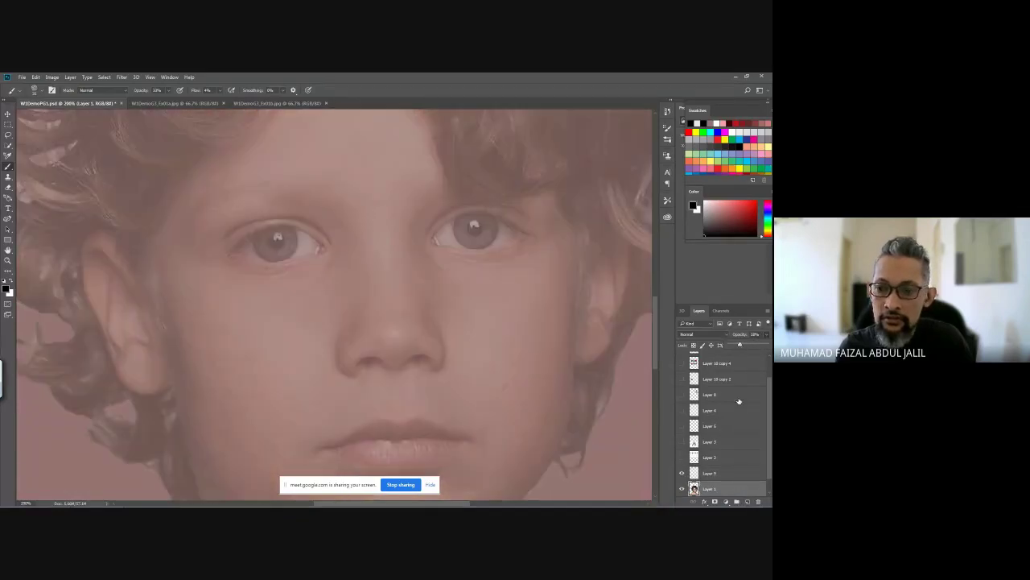
left_click(722, 474)
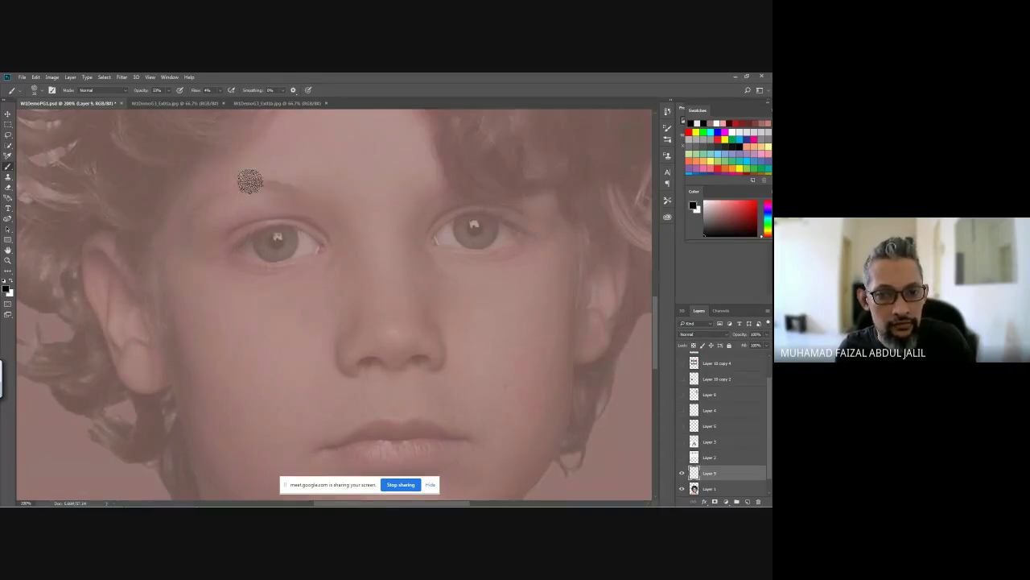
Step: Paint the eyebrow on the portrait's left side with soft strokes along its natural arch
mouse_move(252, 186)
left_mouse_down()
mouse_move(230, 196)
mouse_move(256, 192)
mouse_move(273, 205)
mouse_move(292, 191)
left_mouse_up()
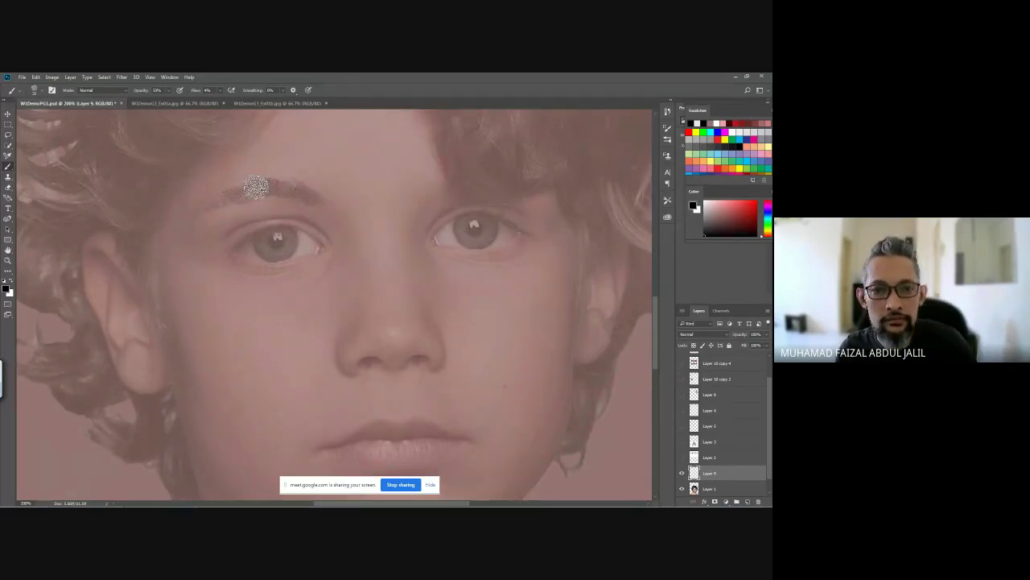
left_click_drag(250, 186, 219, 196)
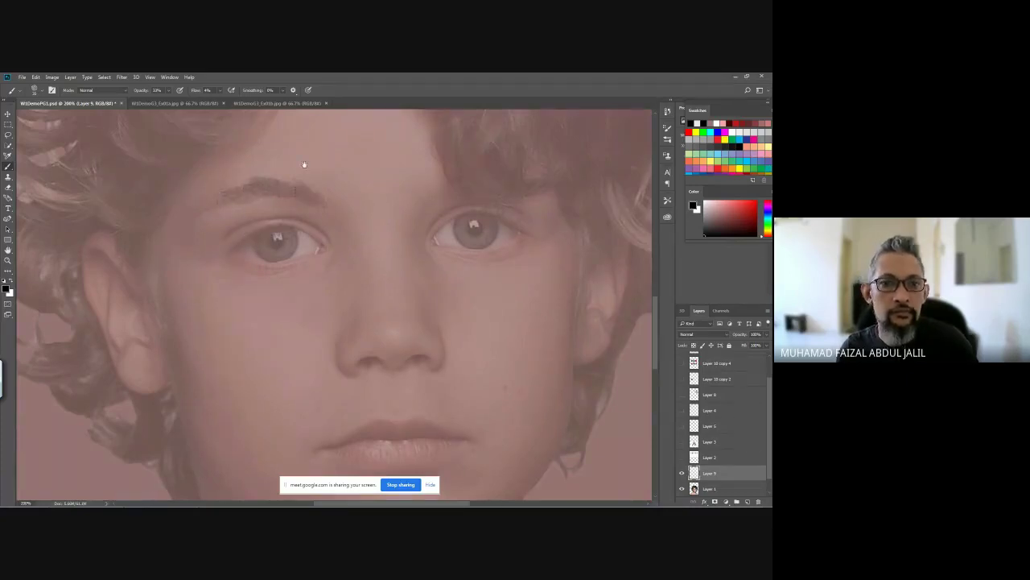
mouse_move(306, 166)
left_mouse_down()
mouse_move(203, 252)
mouse_move(360, 246)
left_mouse_up()
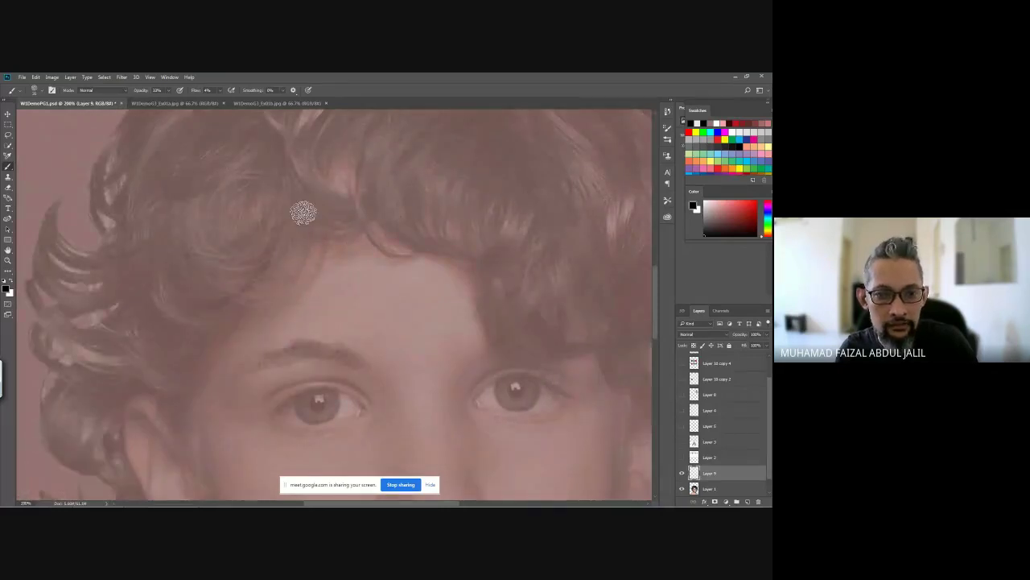
Step: Raise the brush's opacity and flow, and shade the dark curls at the left edge of the forehead
left_click(170, 90)
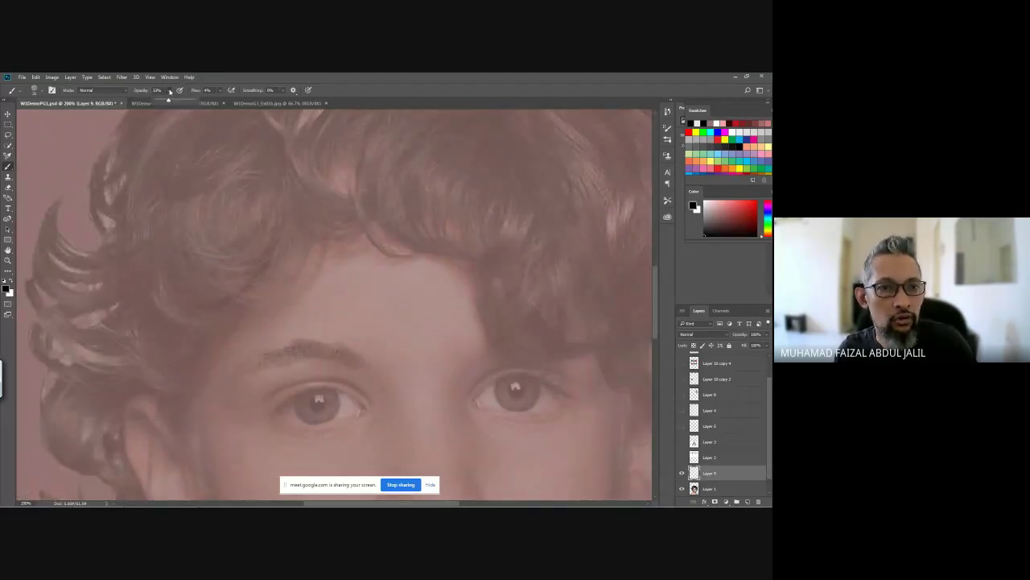
left_click_drag(174, 101, 186, 102)
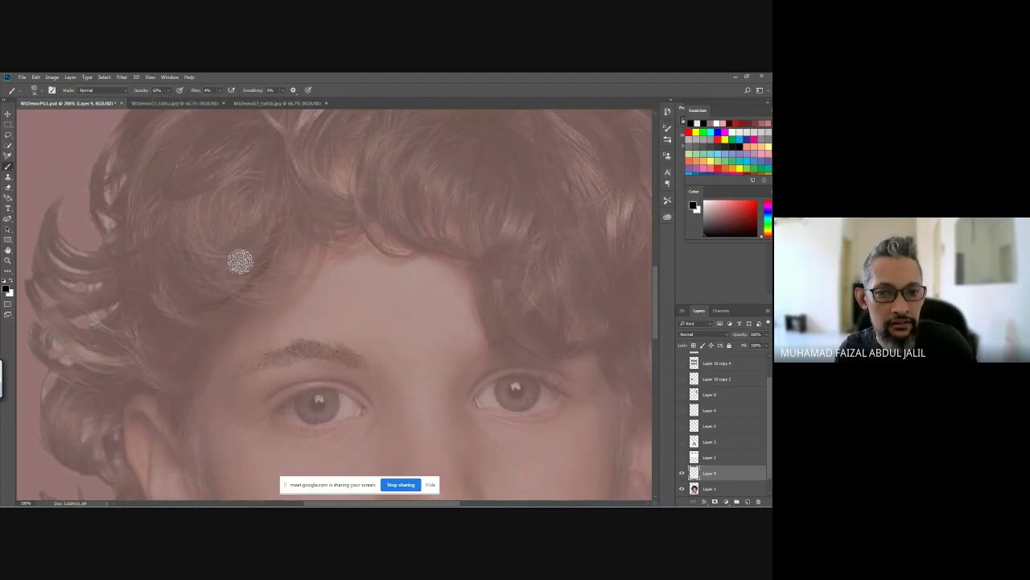
left_click(222, 91)
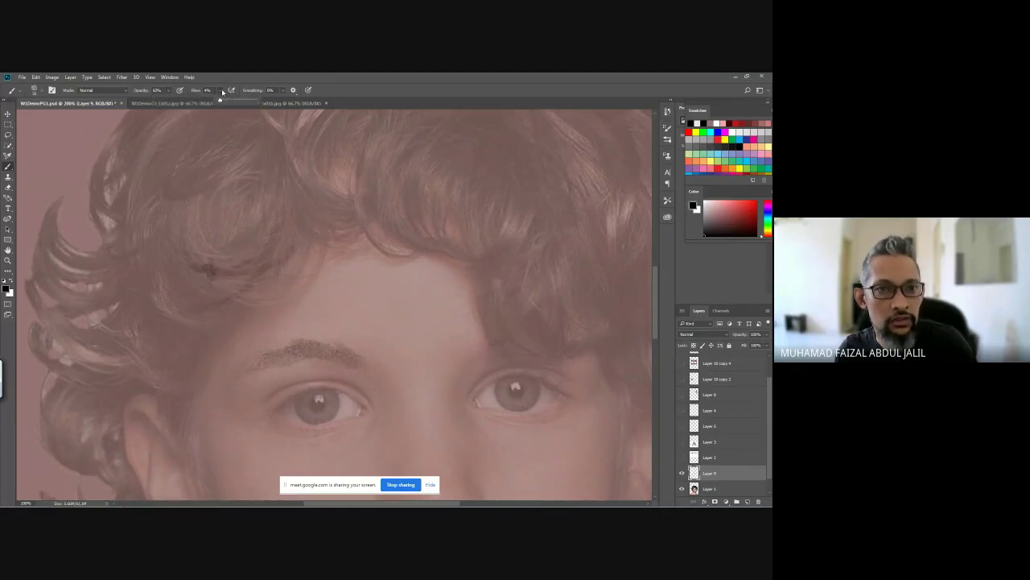
left_click_drag(221, 102, 225, 101)
mouse_move(292, 230)
left_mouse_down()
mouse_move(281, 279)
mouse_move(241, 293)
mouse_move(258, 270)
mouse_move(207, 306)
mouse_move(260, 279)
mouse_move(179, 303)
mouse_move(126, 285)
mouse_move(200, 333)
mouse_move(170, 352)
mouse_move(202, 345)
mouse_move(142, 327)
mouse_move(120, 301)
mouse_move(190, 321)
mouse_move(187, 355)
mouse_move(124, 228)
left_mouse_up()
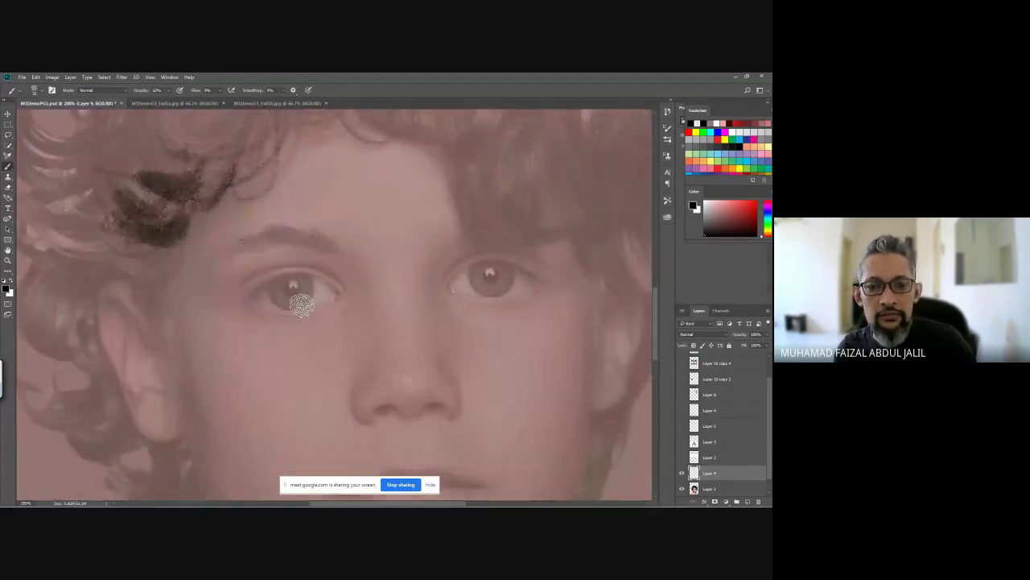
Step: Paint the left eye's iris and lash line and the nostrils, toggling Layer 1's visibility to check the drawing
mouse_move(275, 302)
left_mouse_down()
mouse_move(296, 288)
mouse_move(275, 290)
mouse_move(292, 288)
mouse_move(288, 300)
mouse_move(278, 290)
mouse_move(303, 279)
left_mouse_up()
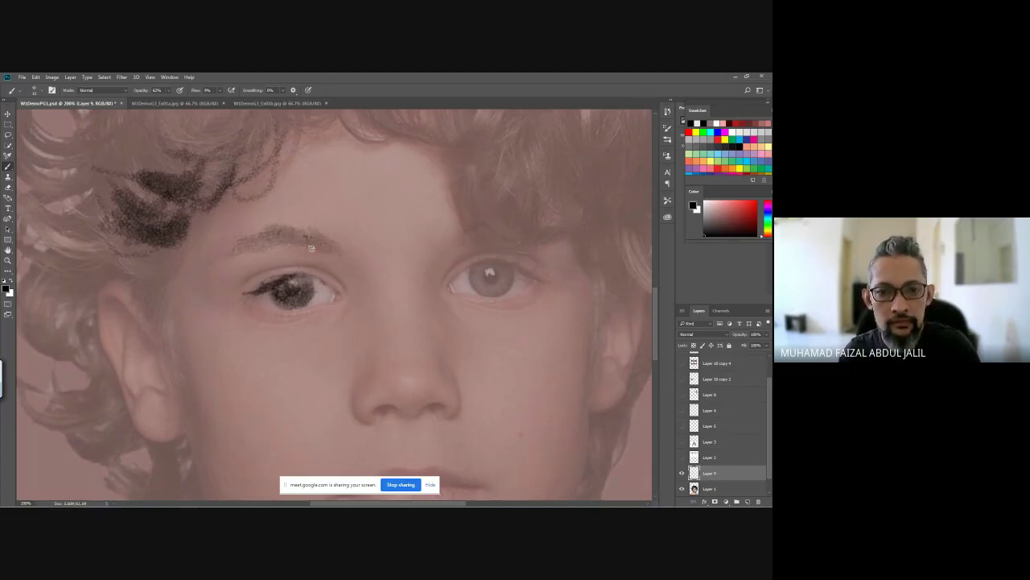
left_click(683, 488)
left_click(683, 489)
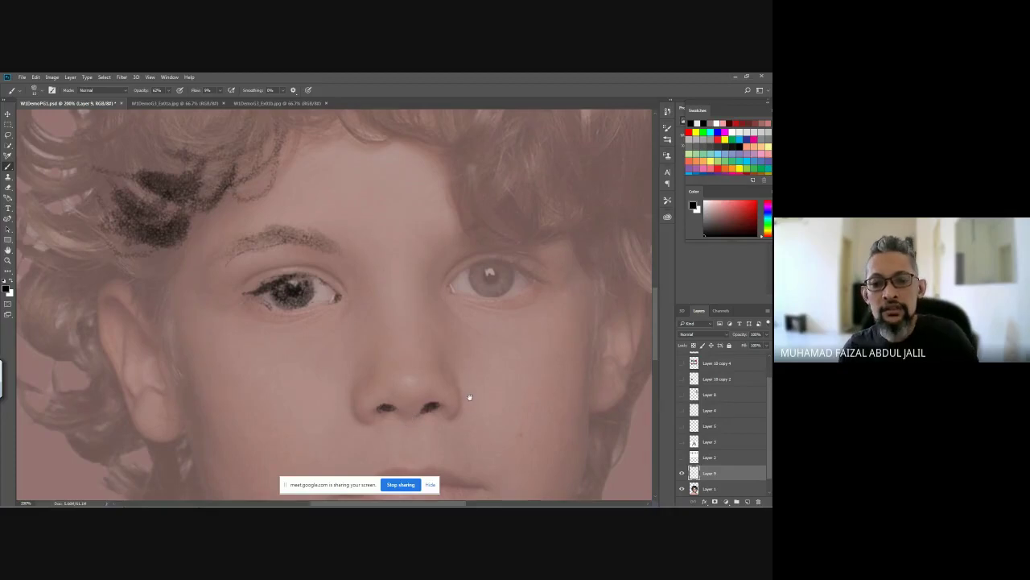
Step: Trace the underside of the nose and paint the dark upper lip, mouth line and shadow of the lower lip
left_click_drag(467, 395, 398, 214)
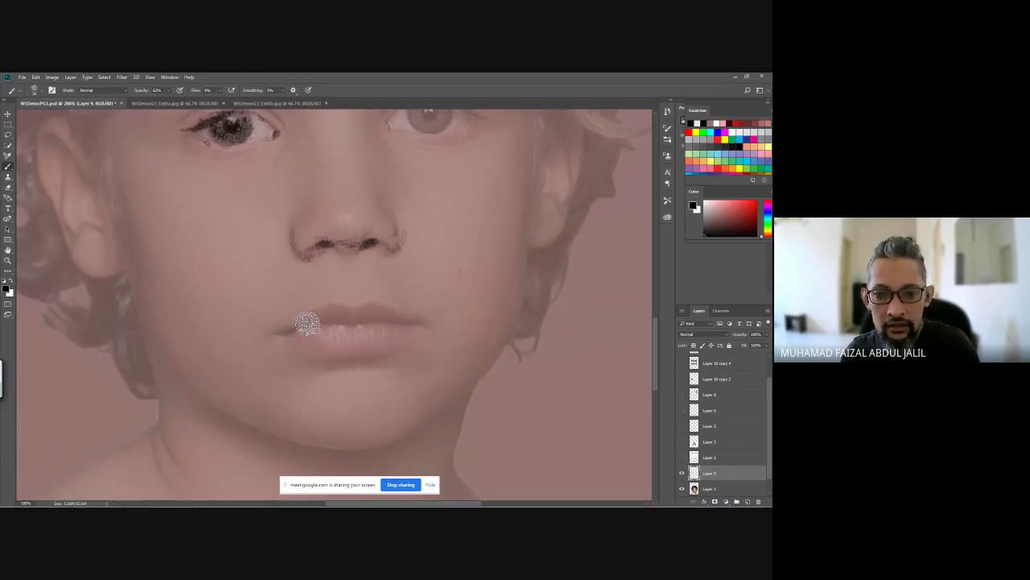
mouse_move(329, 320)
left_mouse_down()
mouse_move(395, 320)
mouse_move(368, 308)
mouse_move(405, 326)
mouse_move(309, 310)
mouse_move(343, 310)
mouse_move(306, 322)
mouse_move(330, 319)
mouse_move(321, 321)
left_mouse_up()
mouse_move(369, 353)
left_mouse_down()
mouse_move(338, 360)
mouse_move(392, 353)
mouse_move(340, 361)
left_mouse_up()
mouse_move(386, 326)
left_mouse_down()
mouse_move(387, 311)
mouse_move(274, 325)
mouse_move(292, 338)
mouse_move(322, 335)
mouse_move(310, 329)
mouse_move(346, 343)
mouse_move(401, 340)
left_mouse_up()
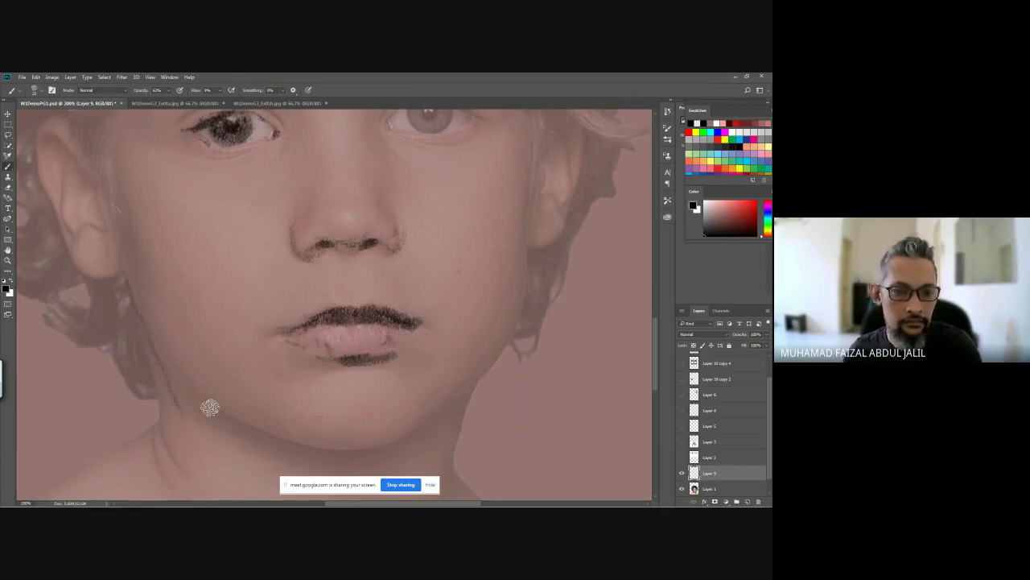
Step: Undo a stray stroke down the neck and trace the jawline and chin from one side of the face to the other
left_click_drag(185, 418, 136, 279)
key("ctrl+z")
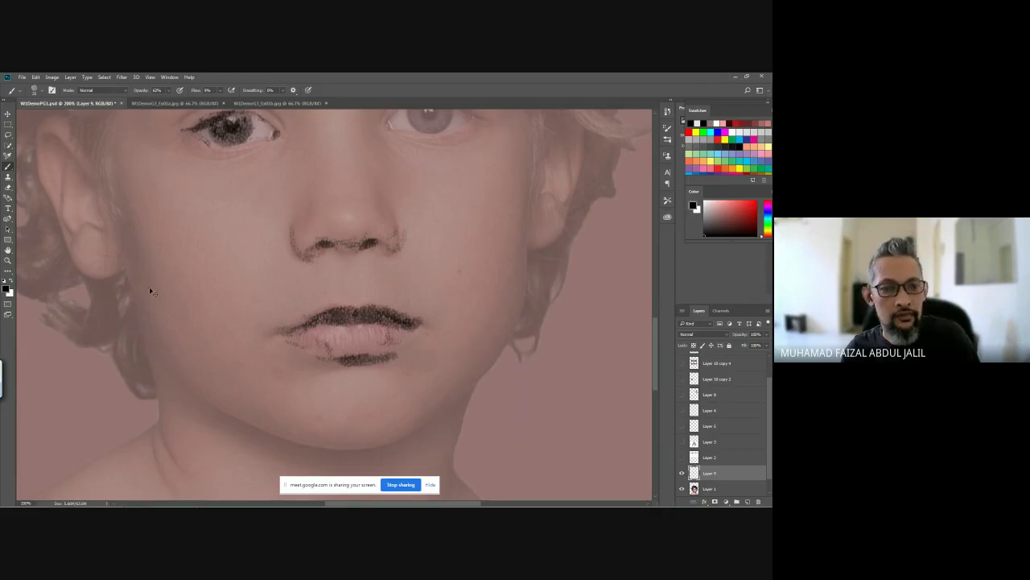
left_click_drag(207, 407, 274, 452)
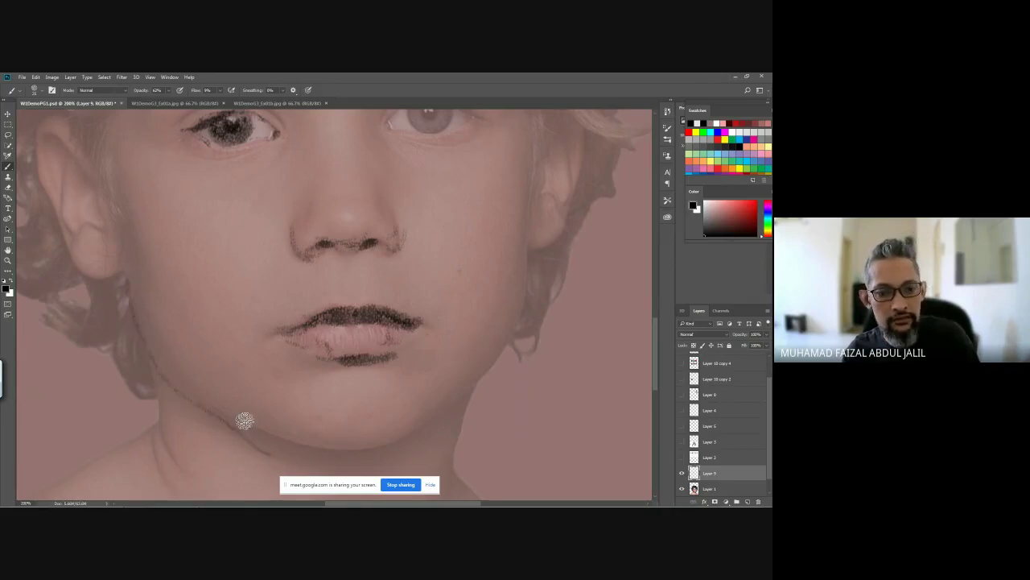
mouse_move(209, 413)
left_mouse_down()
mouse_move(269, 437)
mouse_move(383, 448)
left_mouse_up()
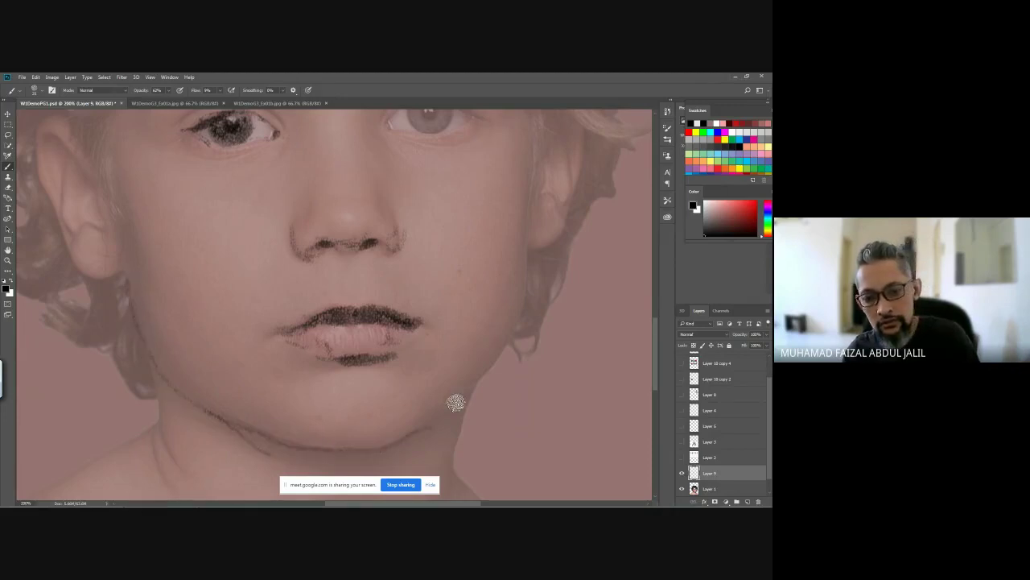
mouse_move(520, 314)
left_mouse_down()
mouse_move(468, 392)
mouse_move(384, 426)
left_mouse_up()
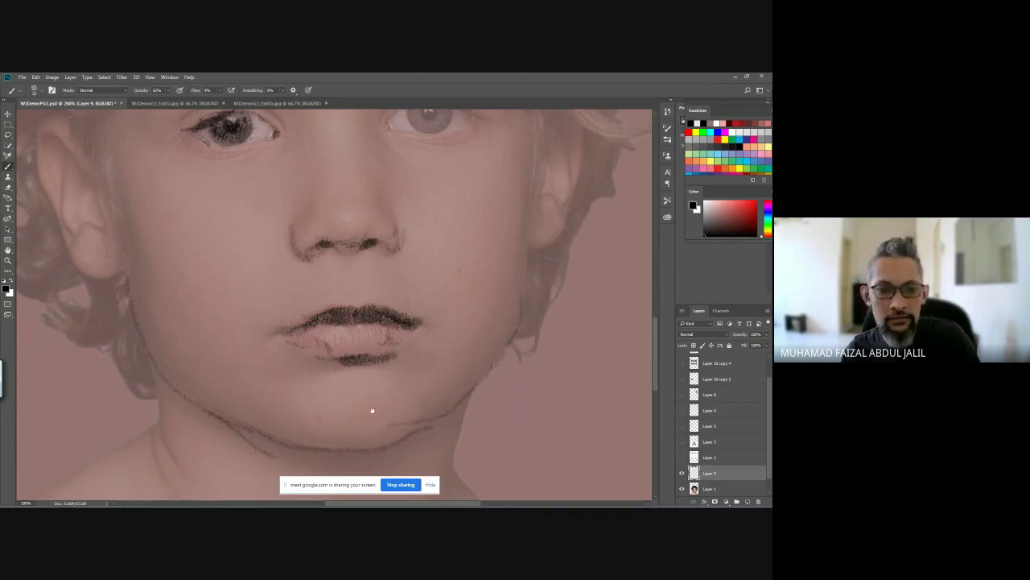
Step: Trace the sides of the neck and both shoulder lines
scroll(373, 413, "down", 5)
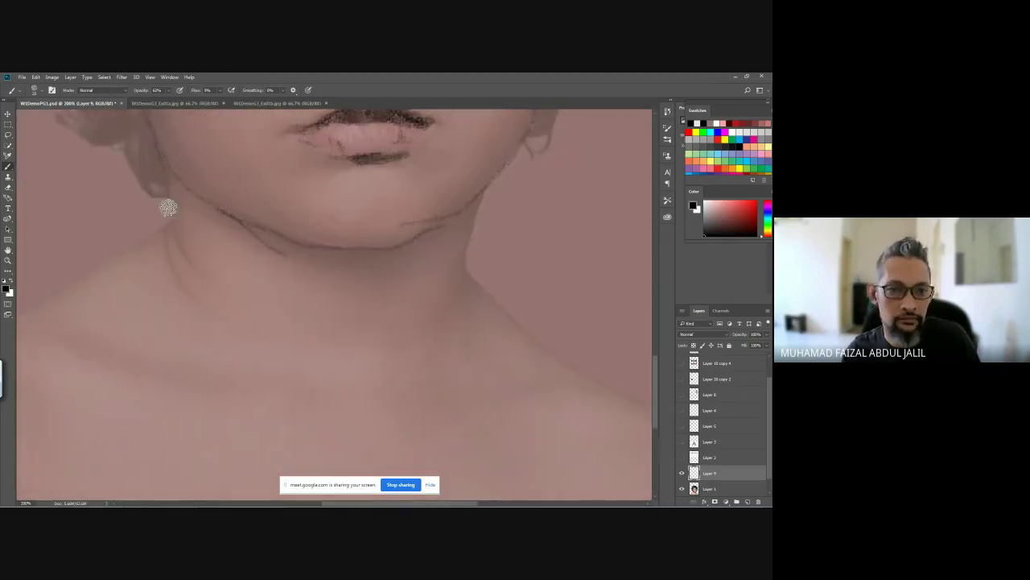
left_click_drag(172, 242, 194, 308)
left_click_drag(164, 231, 17, 284)
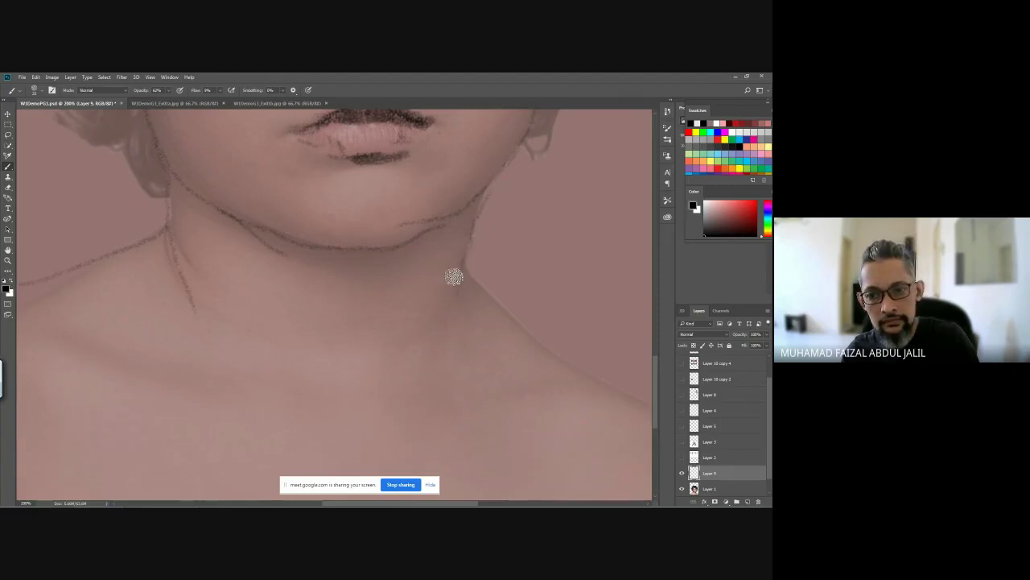
mouse_move(459, 272)
left_mouse_down()
mouse_move(548, 352)
mouse_move(614, 388)
left_mouse_up()
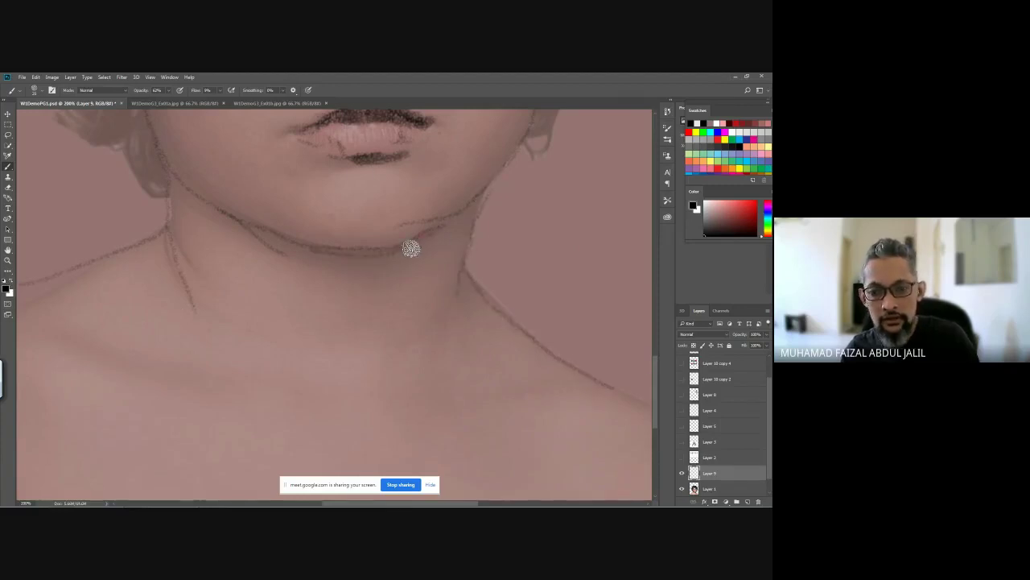
Step: Enlarge the brush and shade the shadow beneath the chin and across the neck
key("bracketright")
key("bracketright")
key("bracketright")
key("bracketright")
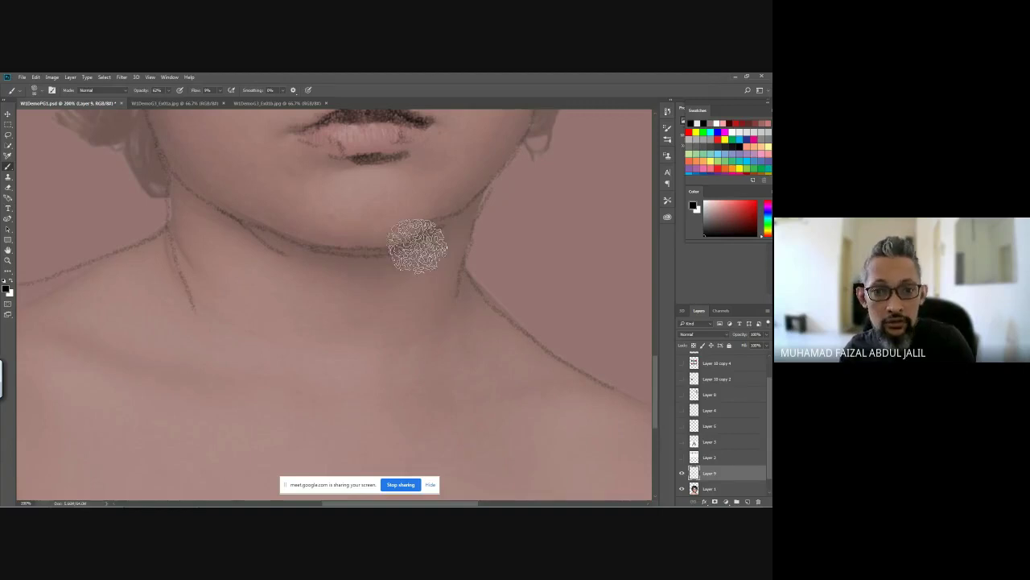
mouse_move(420, 255)
left_mouse_down()
mouse_move(315, 256)
mouse_move(326, 264)
mouse_move(428, 250)
mouse_move(285, 249)
mouse_move(352, 277)
mouse_move(432, 262)
mouse_move(327, 287)
mouse_move(405, 274)
mouse_move(394, 299)
mouse_move(408, 279)
mouse_move(368, 239)
mouse_move(306, 242)
left_mouse_up()
left_click_drag(338, 181, 231, 291)
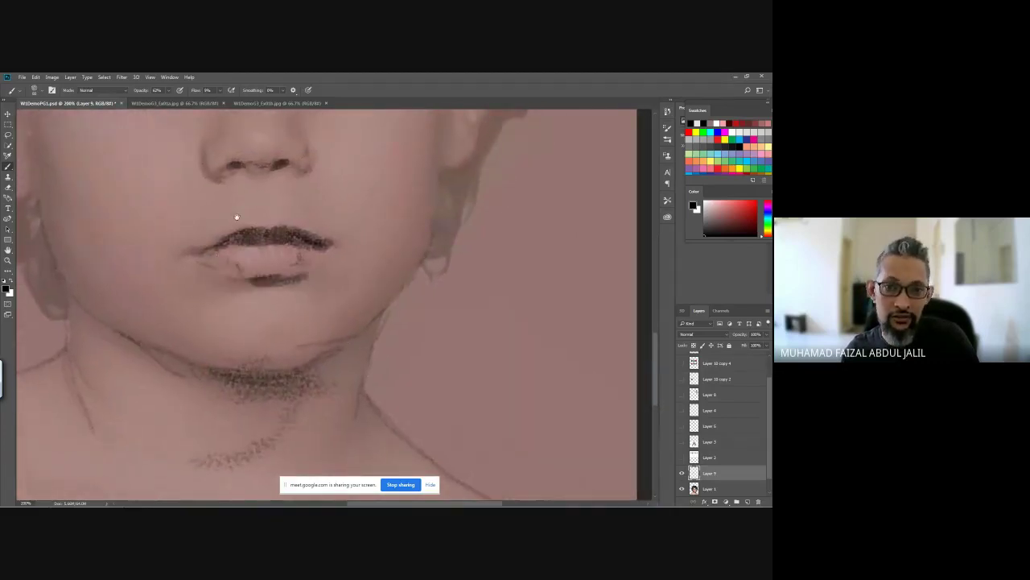
Step: Paint the right eye and its eyebrow with a smaller brush, and darken the inner end of the left eyebrow
left_click_drag(237, 218, 384, 427)
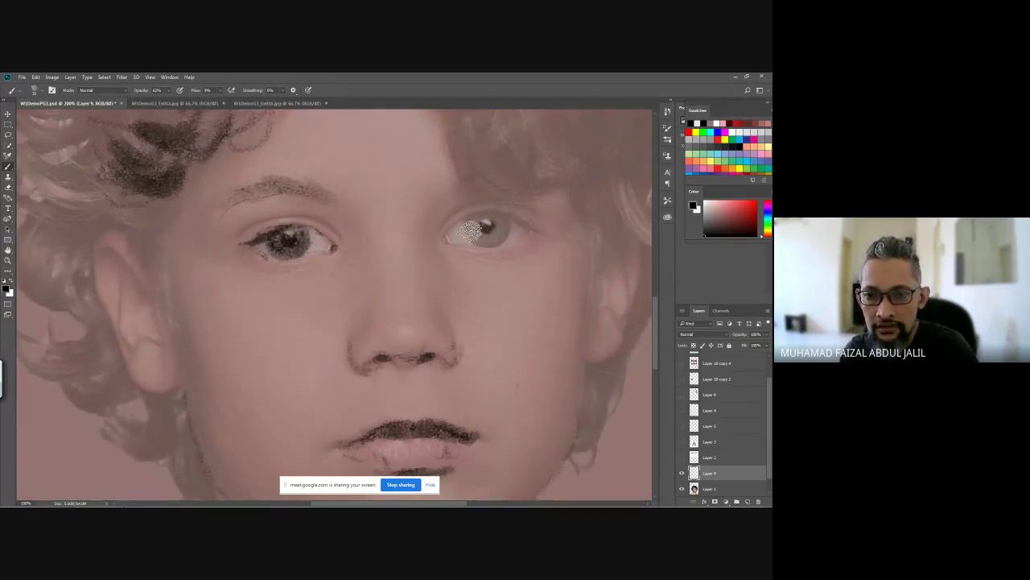
mouse_move(470, 232)
left_mouse_down()
mouse_move(500, 233)
mouse_move(485, 245)
mouse_move(502, 230)
mouse_move(503, 239)
mouse_move(504, 218)
mouse_move(507, 231)
mouse_move(482, 231)
left_mouse_up()
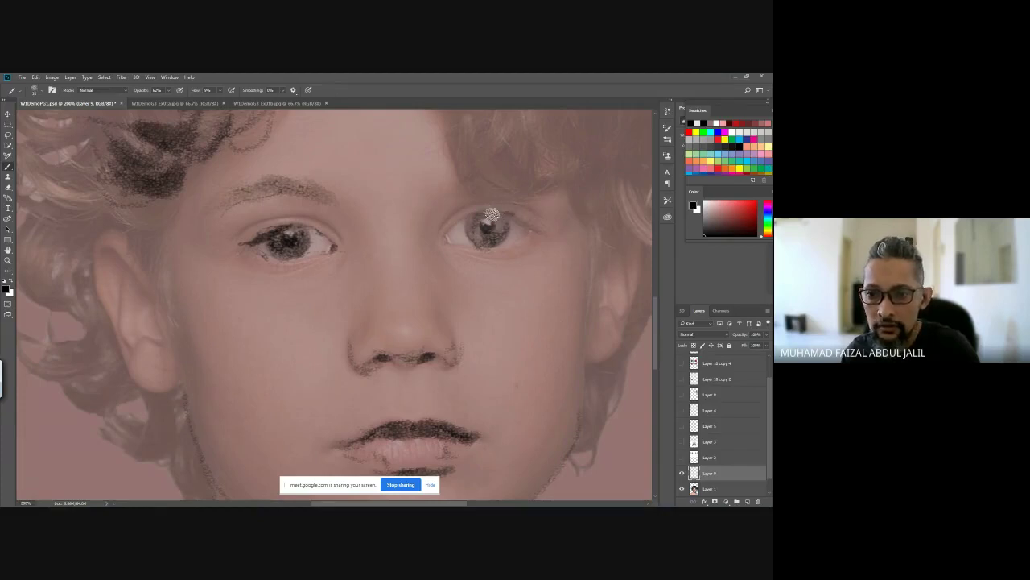
left_click_drag(516, 217, 516, 218)
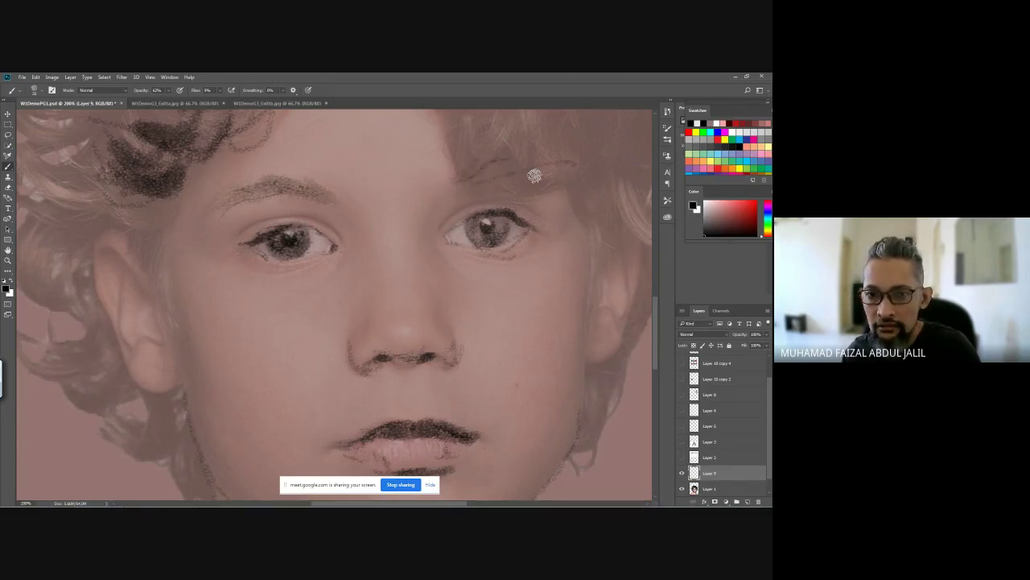
mouse_move(470, 172)
left_mouse_down()
mouse_move(497, 158)
mouse_move(524, 164)
left_mouse_up()
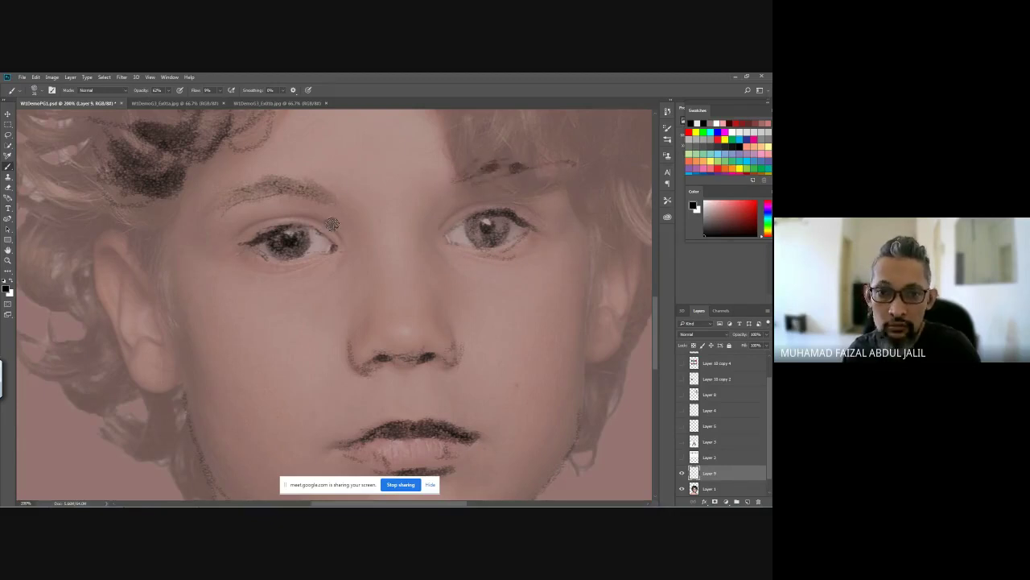
left_click_drag(320, 190, 326, 196)
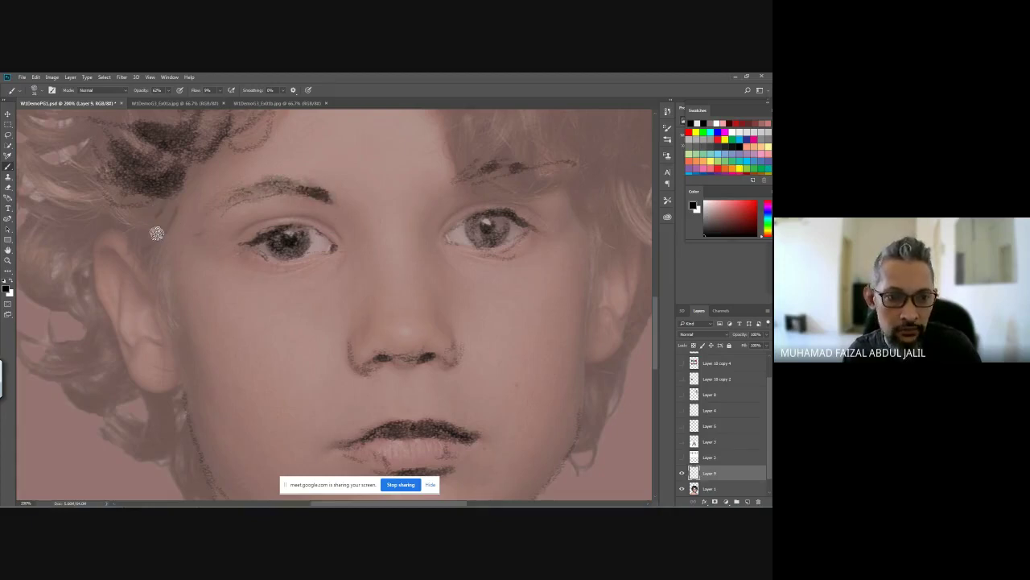
Step: Paint the hair shadows and contour beside the left ear, and sketch the outer curls on that side
mouse_move(157, 234)
left_mouse_down()
mouse_move(155, 277)
mouse_move(167, 250)
mouse_move(172, 319)
left_mouse_up()
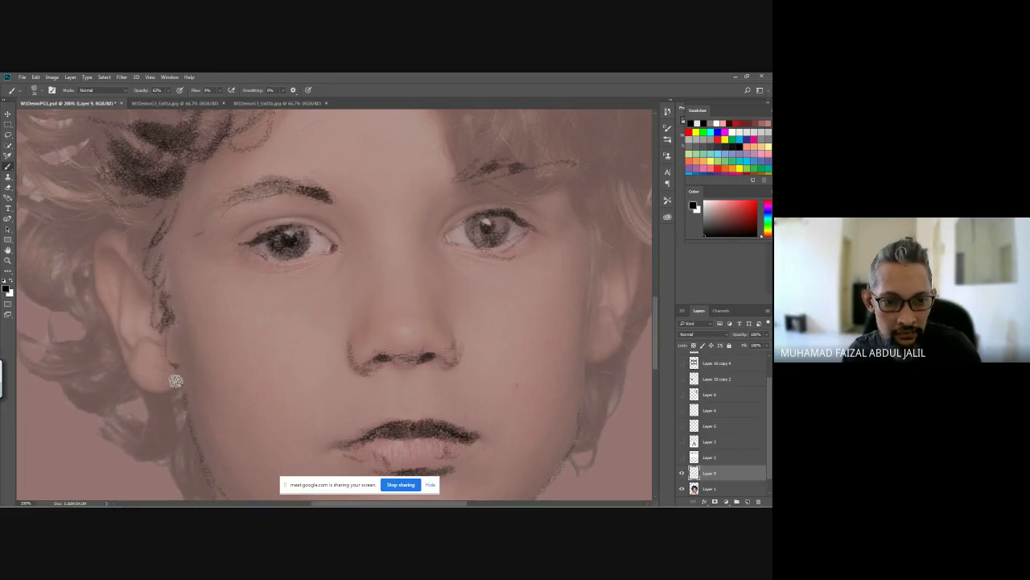
mouse_move(148, 162)
left_mouse_down()
mouse_move(161, 193)
mouse_move(115, 219)
mouse_move(130, 252)
left_mouse_up()
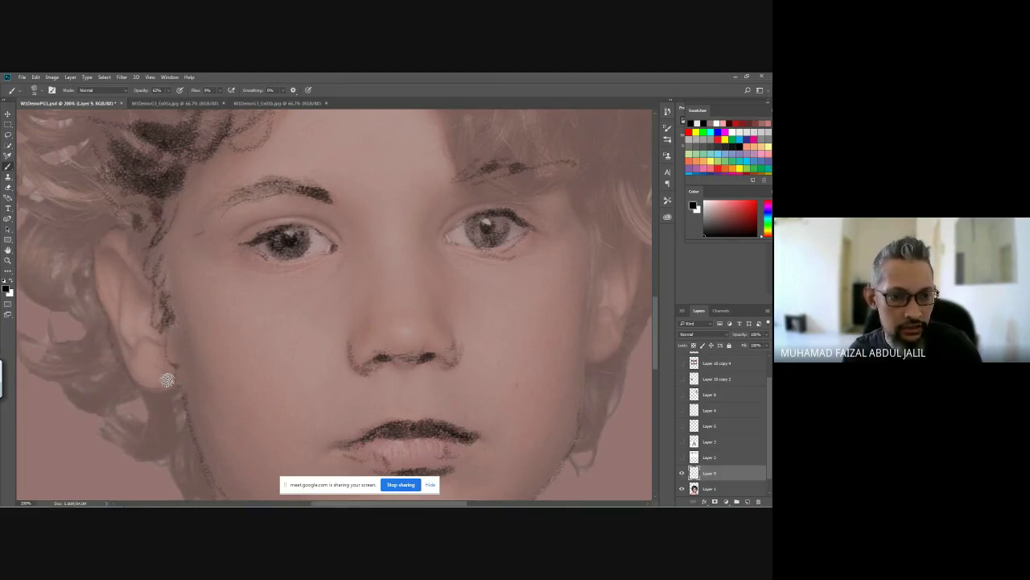
left_click_drag(157, 209, 309, 301)
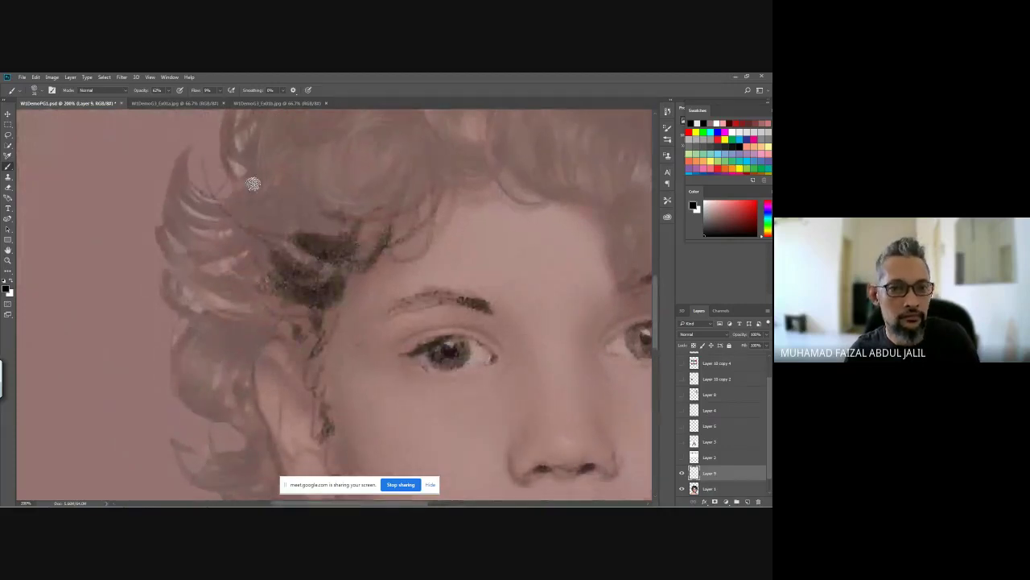
mouse_move(190, 153)
left_mouse_down()
mouse_move(173, 221)
mouse_move(224, 388)
mouse_move(232, 188)
mouse_move(161, 202)
mouse_move(167, 290)
left_mouse_up()
mouse_move(245, 298)
left_mouse_down()
mouse_move(201, 311)
mouse_move(178, 343)
mouse_move(223, 368)
mouse_move(275, 353)
mouse_move(218, 337)
mouse_move(215, 381)
mouse_move(250, 393)
mouse_move(292, 385)
mouse_move(271, 394)
mouse_move(292, 409)
mouse_move(297, 386)
mouse_move(281, 334)
mouse_move(215, 201)
mouse_move(221, 227)
mouse_move(197, 248)
mouse_move(271, 318)
mouse_move(227, 206)
mouse_move(408, 256)
mouse_move(188, 248)
left_mouse_up()
Step: Paint the dark hair around the right ear and trace the loose curl beside it
scroll(125, 259, "right", 10)
scroll(256, 255, "left", 3)
scroll(269, 354, "up", 6)
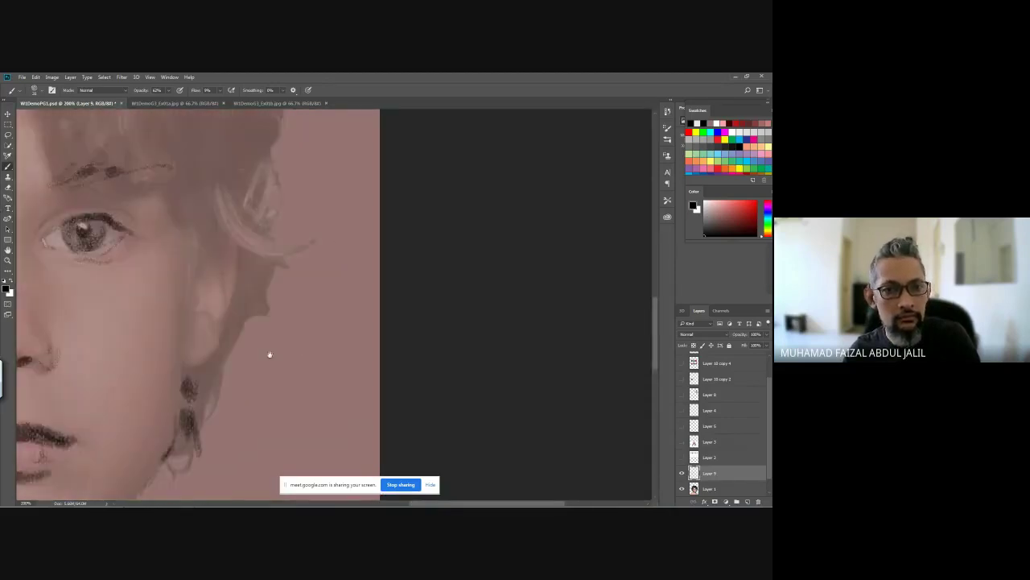
left_click_drag(269, 354, 293, 325)
left_click_drag(209, 179, 211, 303)
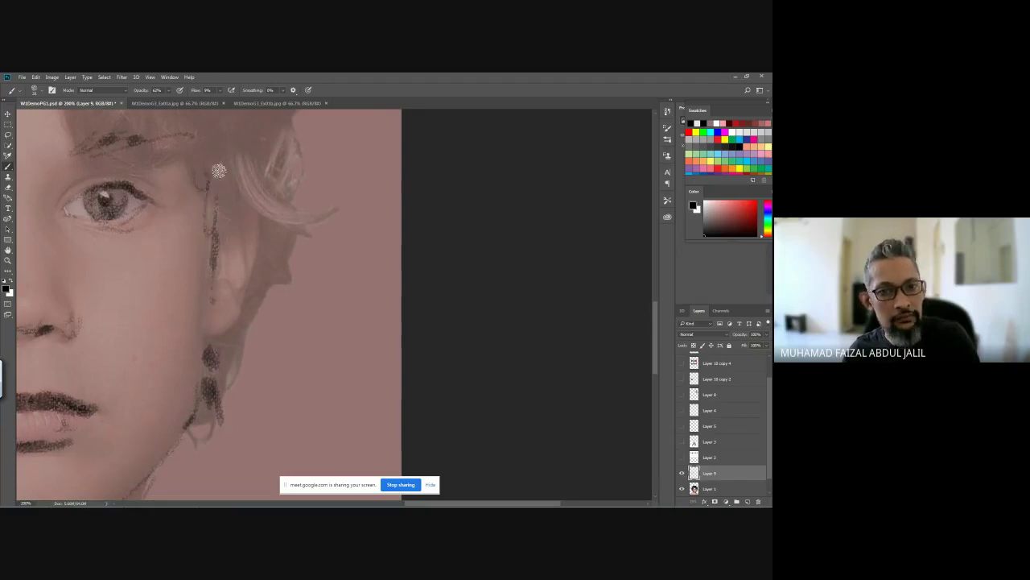
mouse_move(219, 171)
left_mouse_down()
mouse_move(223, 203)
mouse_move(227, 159)
left_mouse_up()
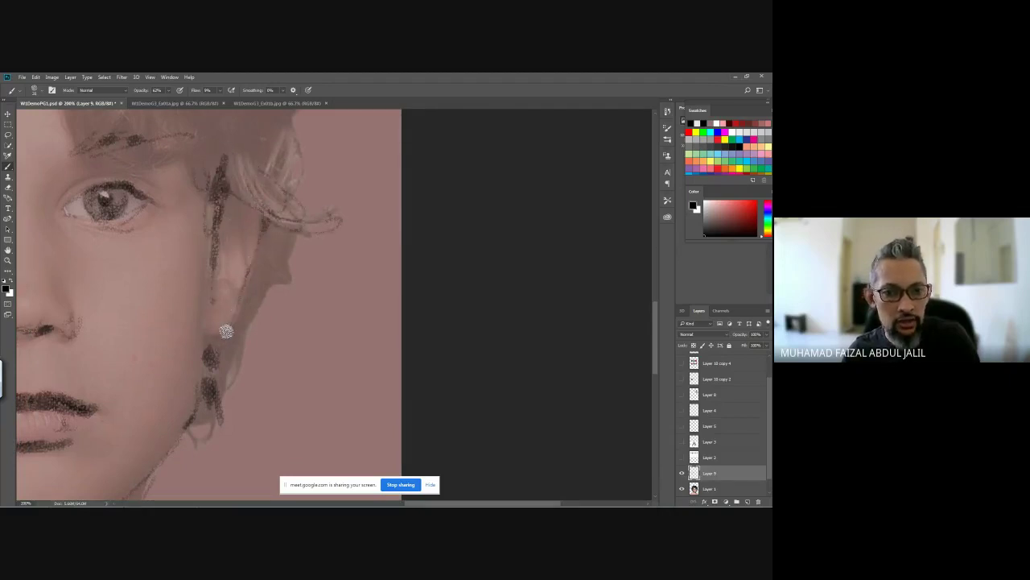
Step: Darken the hair behind the right ear and paint the dark strands of the fringe along the forehead
mouse_move(281, 226)
left_mouse_down()
mouse_move(259, 250)
mouse_move(266, 285)
mouse_move(233, 373)
mouse_move(220, 361)
mouse_move(186, 432)
mouse_move(221, 308)
left_mouse_up()
scroll(220, 309, "up", 5)
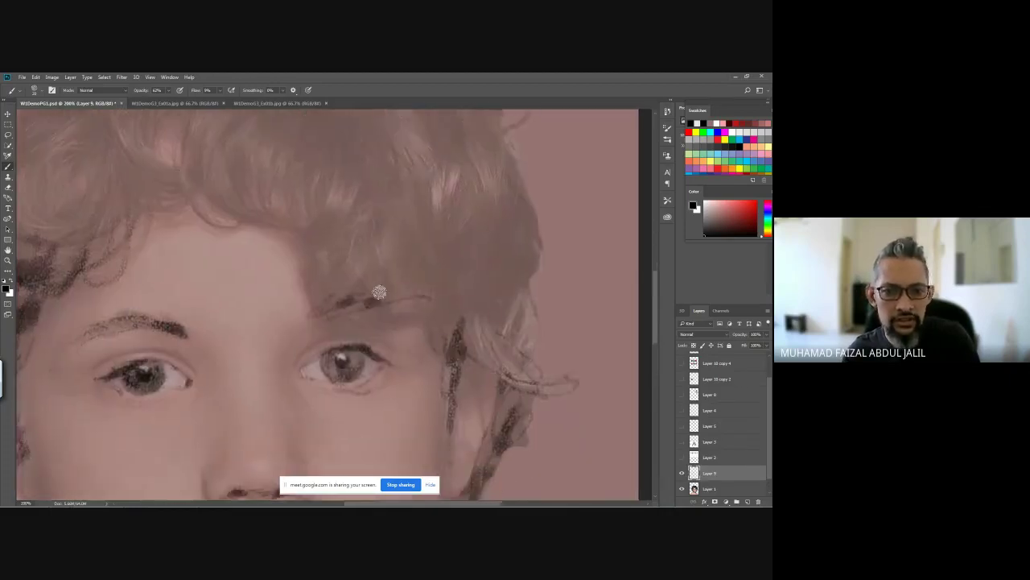
mouse_move(315, 299)
left_mouse_down()
mouse_move(378, 239)
mouse_move(297, 292)
mouse_move(298, 272)
mouse_move(349, 211)
mouse_move(212, 166)
mouse_move(194, 137)
mouse_move(232, 252)
mouse_move(256, 235)
left_mouse_up()
left_click_drag(235, 191, 426, 313)
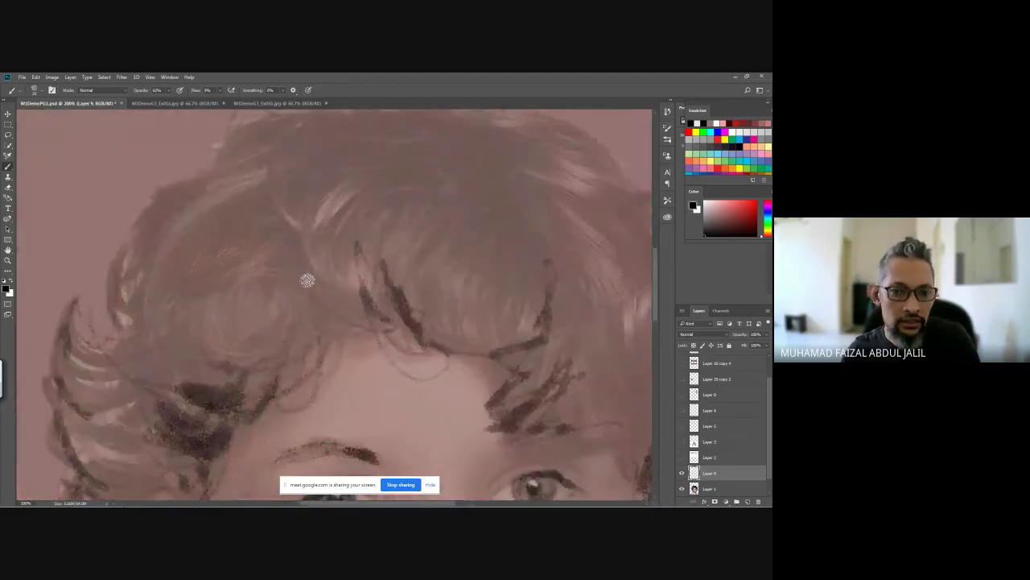
mouse_move(308, 280)
left_mouse_down()
mouse_move(382, 319)
mouse_move(362, 317)
mouse_move(300, 265)
mouse_move(288, 385)
mouse_move(243, 327)
mouse_move(175, 356)
left_mouse_up()
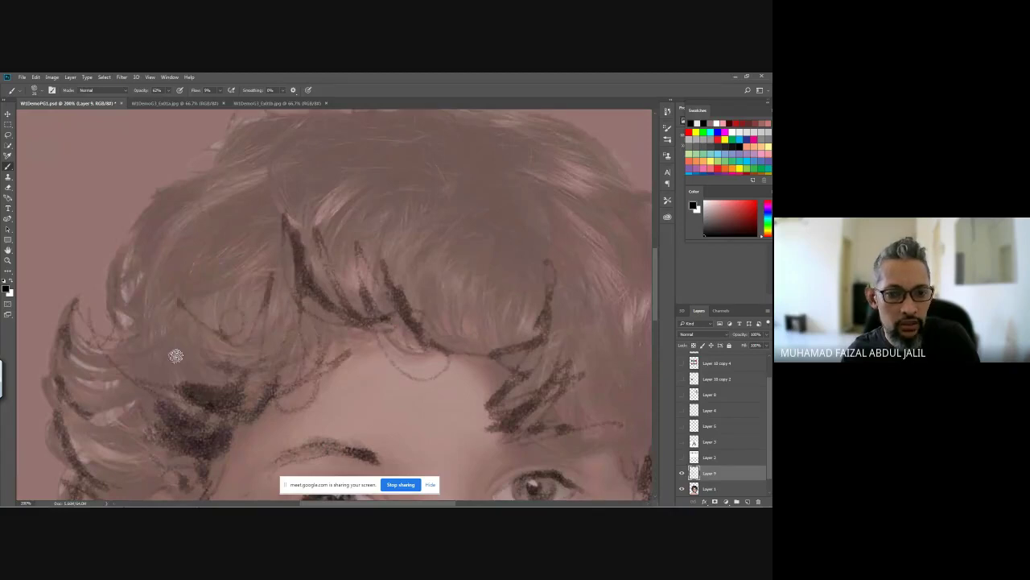
left_click_drag(221, 260, 288, 345)
left_click_drag(235, 196, 202, 207)
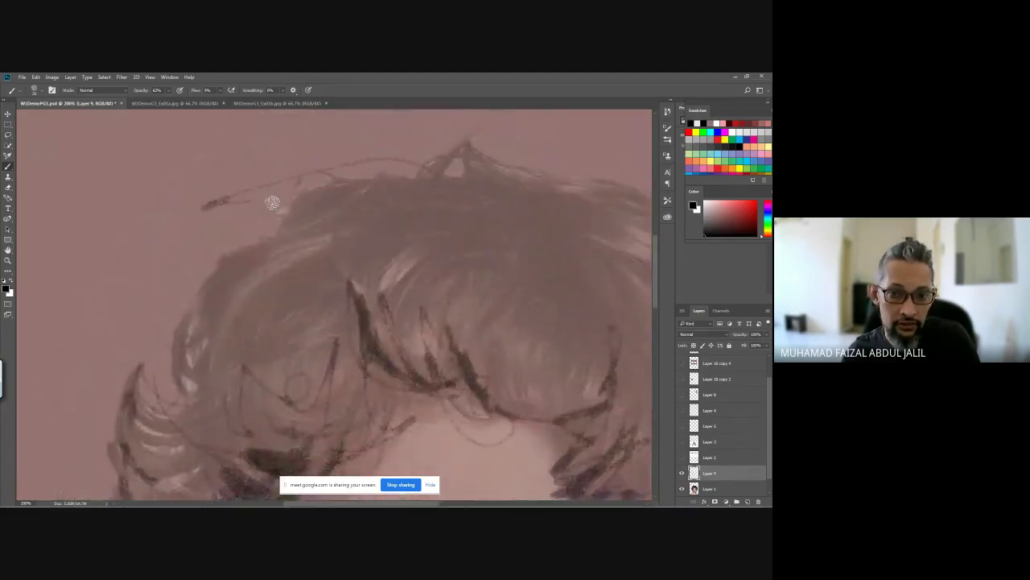
Step: Trace the hair outline over the crown and add dark strands and loose curls across the top of the head
mouse_move(272, 203)
left_mouse_down()
mouse_move(336, 205)
mouse_move(218, 294)
mouse_move(225, 368)
mouse_move(329, 282)
mouse_move(172, 298)
left_mouse_up()
mouse_move(306, 166)
left_mouse_down()
mouse_move(299, 195)
mouse_move(323, 153)
mouse_move(433, 230)
mouse_move(328, 233)
mouse_move(400, 211)
mouse_move(343, 189)
mouse_move(504, 243)
mouse_move(508, 277)
mouse_move(342, 187)
mouse_move(346, 215)
left_mouse_up()
mouse_move(158, 374)
left_mouse_down()
mouse_move(88, 223)
mouse_move(50, 235)
mouse_move(90, 168)
mouse_move(118, 209)
mouse_move(162, 170)
mouse_move(88, 255)
mouse_move(204, 199)
mouse_move(211, 249)
mouse_move(209, 233)
mouse_move(262, 233)
mouse_move(344, 198)
mouse_move(300, 163)
mouse_move(379, 217)
left_mouse_up()
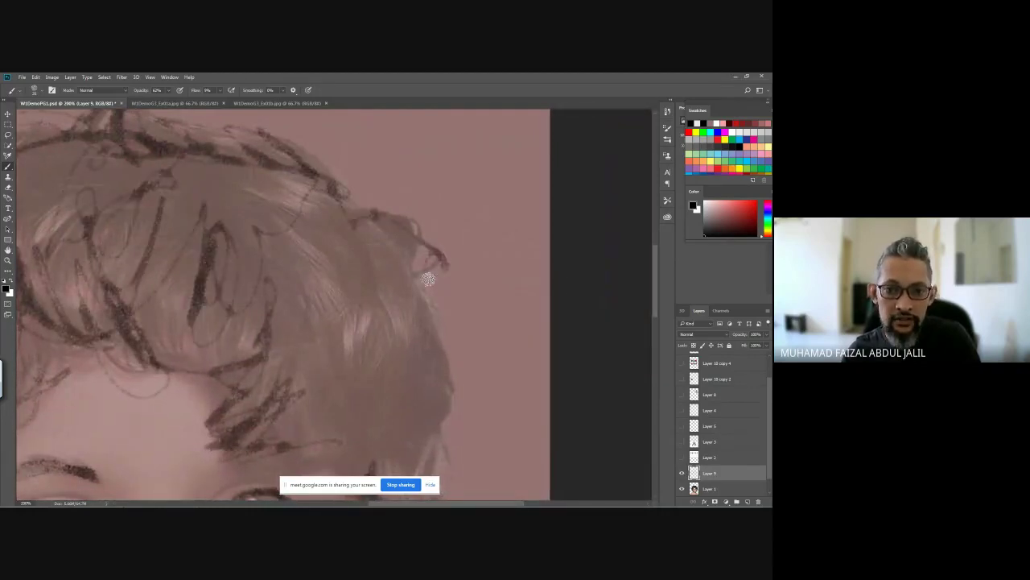
Step: Paint the outer hair contour on the right side and the dark strands above the right eye
left_click_drag(430, 277, 382, 157)
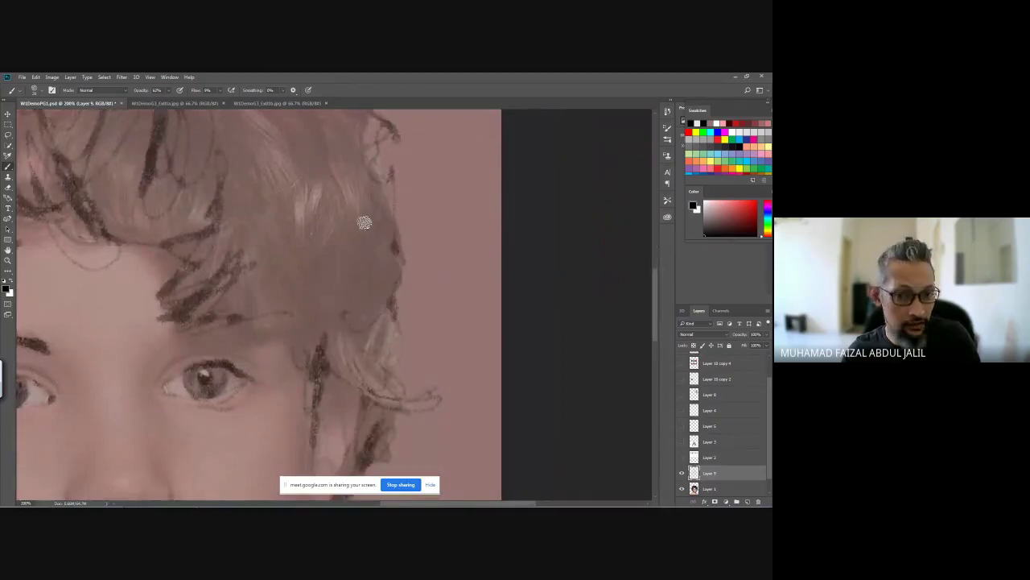
mouse_move(363, 221)
left_mouse_down()
mouse_move(343, 319)
mouse_move(318, 305)
mouse_move(360, 289)
mouse_move(262, 326)
mouse_move(386, 289)
mouse_move(382, 220)
mouse_move(361, 181)
mouse_move(269, 239)
left_mouse_up()
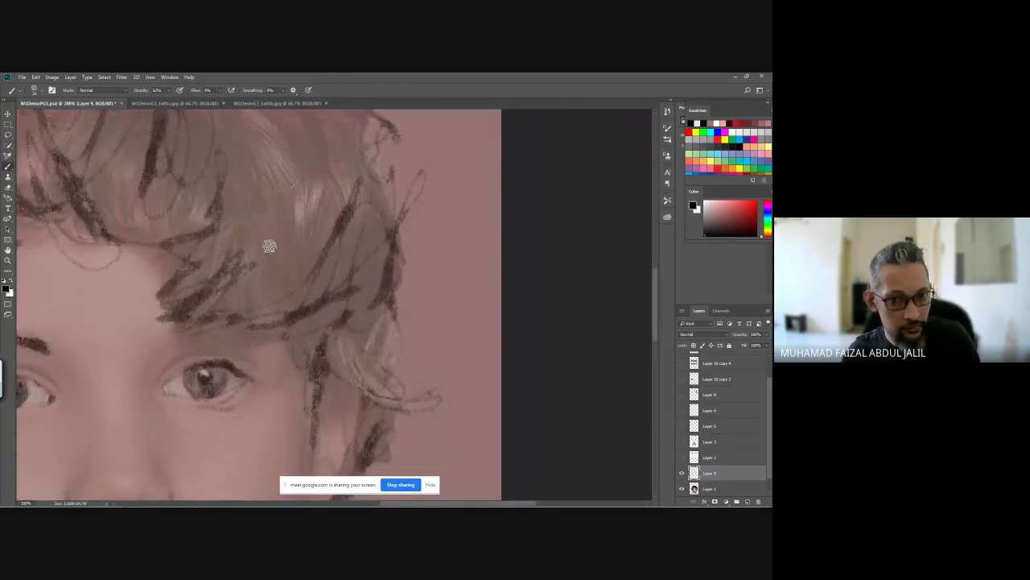
mouse_move(283, 328)
left_mouse_down()
mouse_move(525, 241)
mouse_move(545, 142)
left_mouse_up()
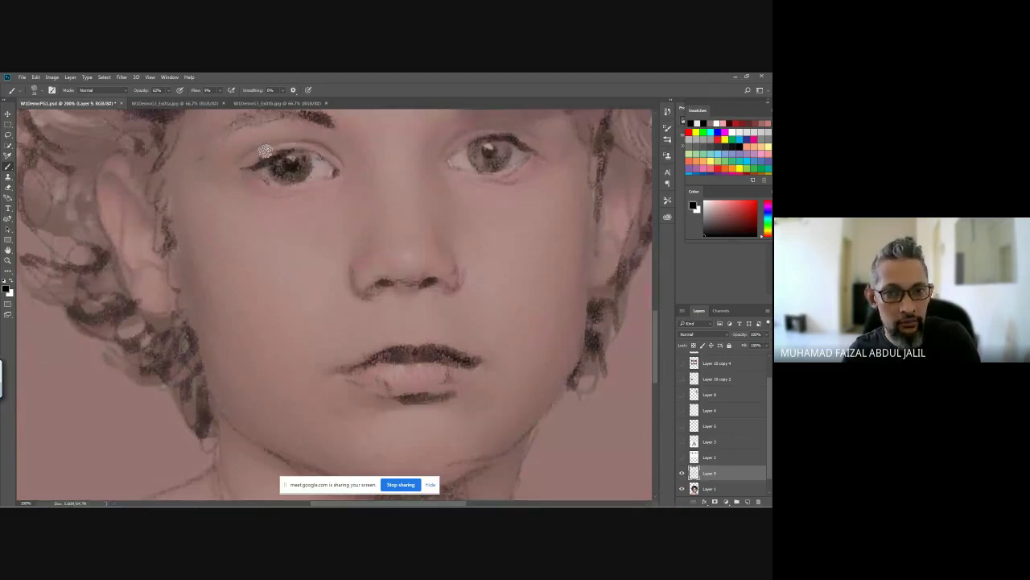
Step: Add thin contour lines along the nose bridge and beneath the nose, and trace the inner fold of the left ear
mouse_move(359, 145)
left_mouse_down()
mouse_move(437, 128)
mouse_move(427, 230)
left_mouse_up()
left_click_drag(414, 316, 396, 252)
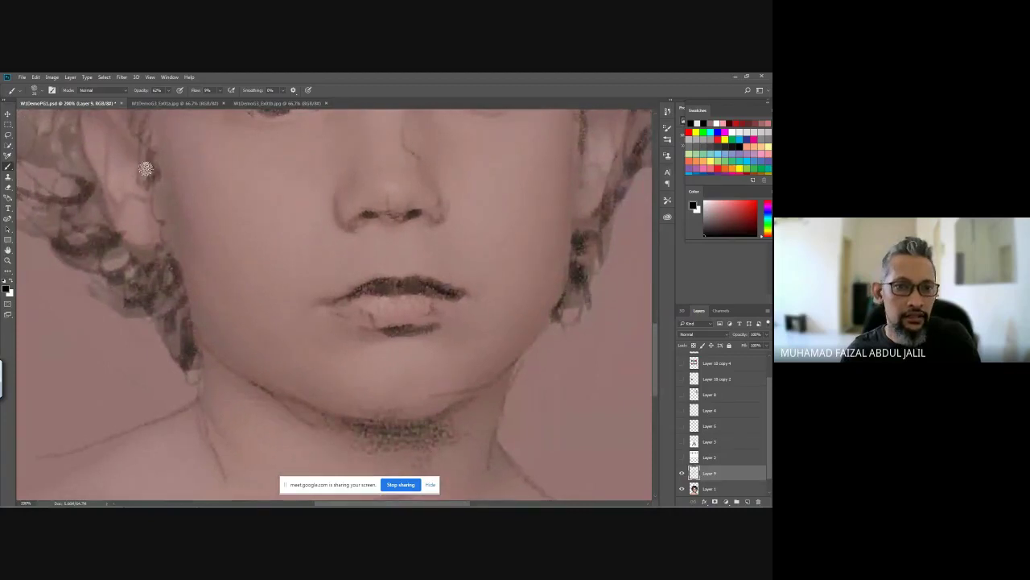
left_click_drag(130, 206, 177, 256)
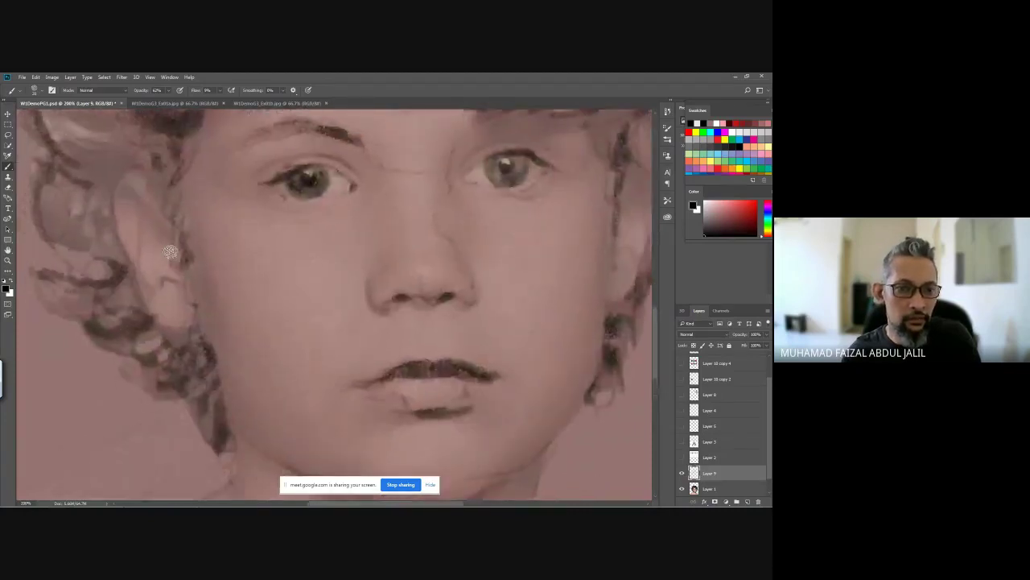
left_click_drag(451, 491, 350, 311)
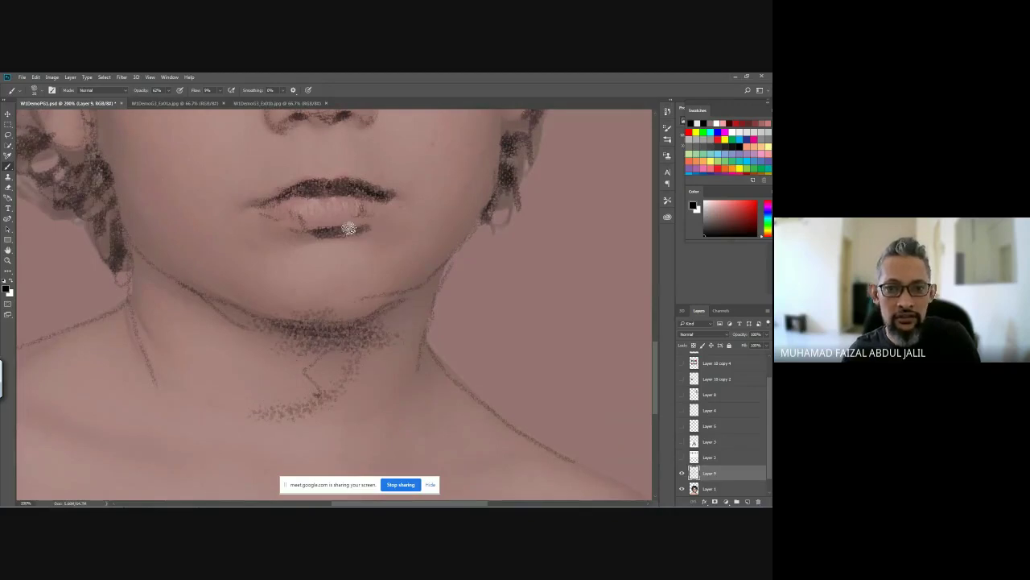
left_click_drag(385, 157, 409, 216)
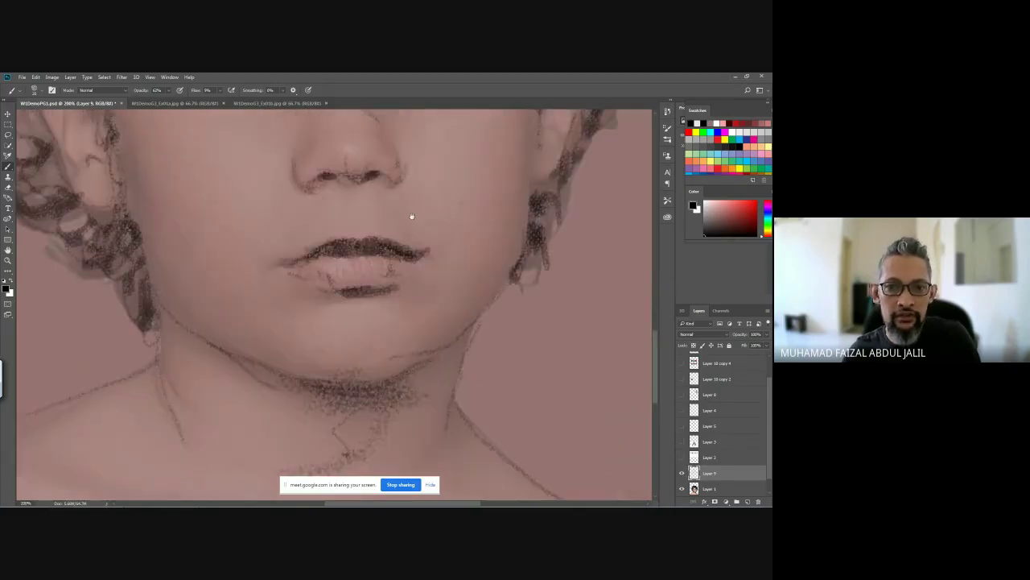
Step: Hide the portrait photo on Layer 1 to check the traced sketch on its own, and show it again
key("ctrl+minus")
key("ctrl+minus")
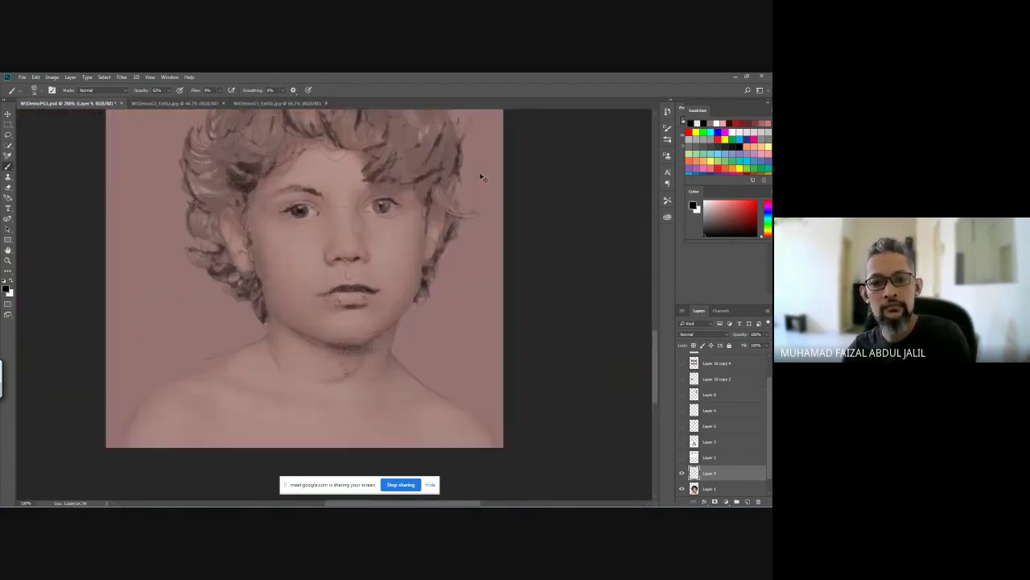
left_click(682, 488)
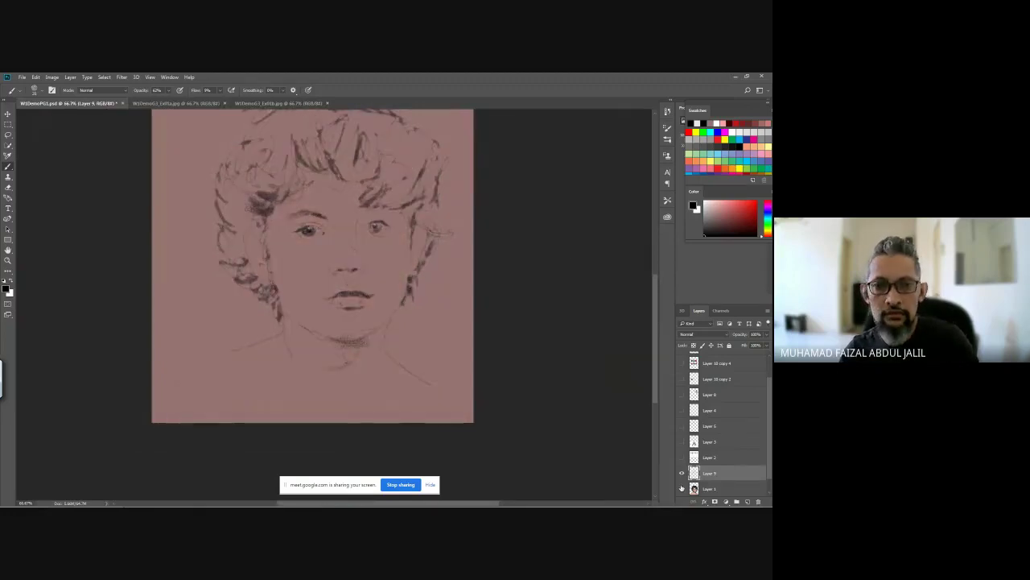
left_click_drag(384, 306, 380, 343)
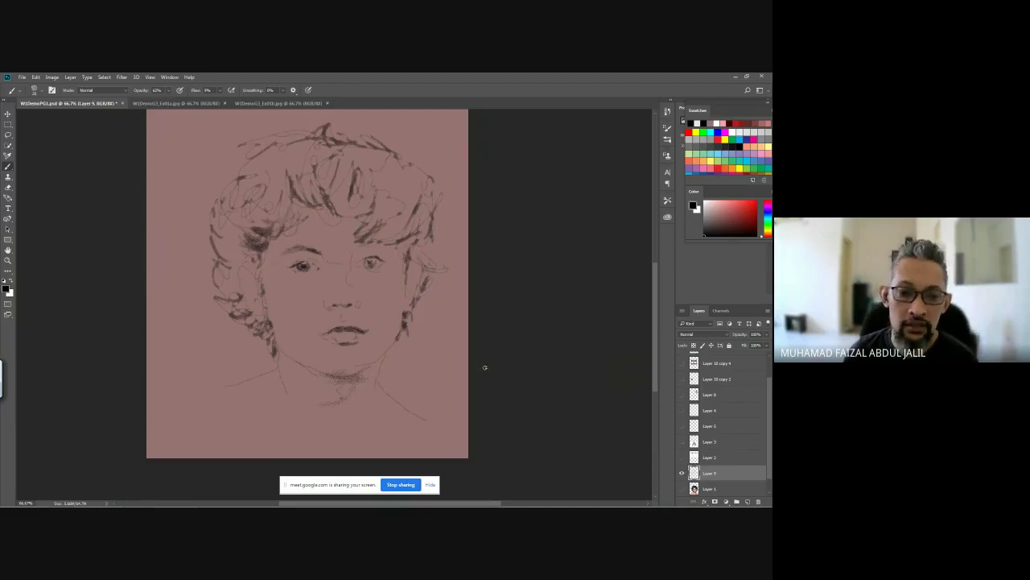
left_click(681, 488)
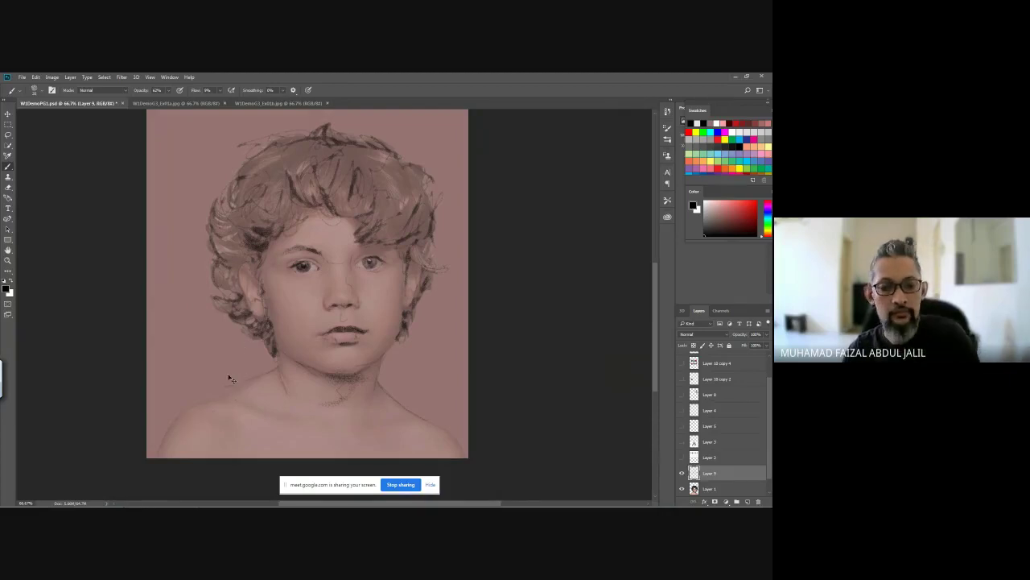
Step: Trace the left shoulder's contour down to its outer edge and sketch both collarbone lines
left_click_drag(230, 378, 356, 241)
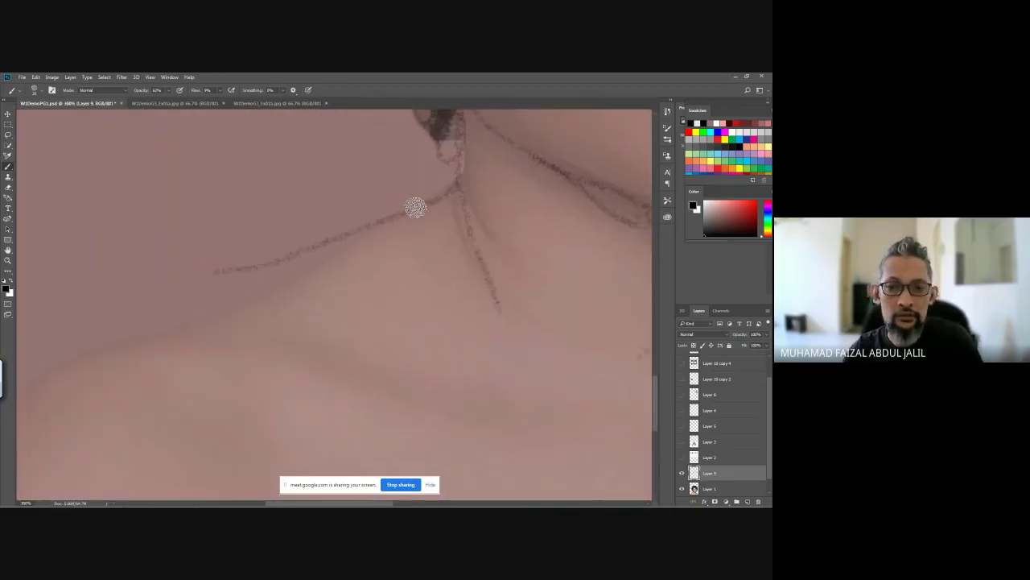
mouse_move(415, 207)
left_mouse_down()
mouse_move(178, 325)
mouse_move(28, 381)
left_mouse_up()
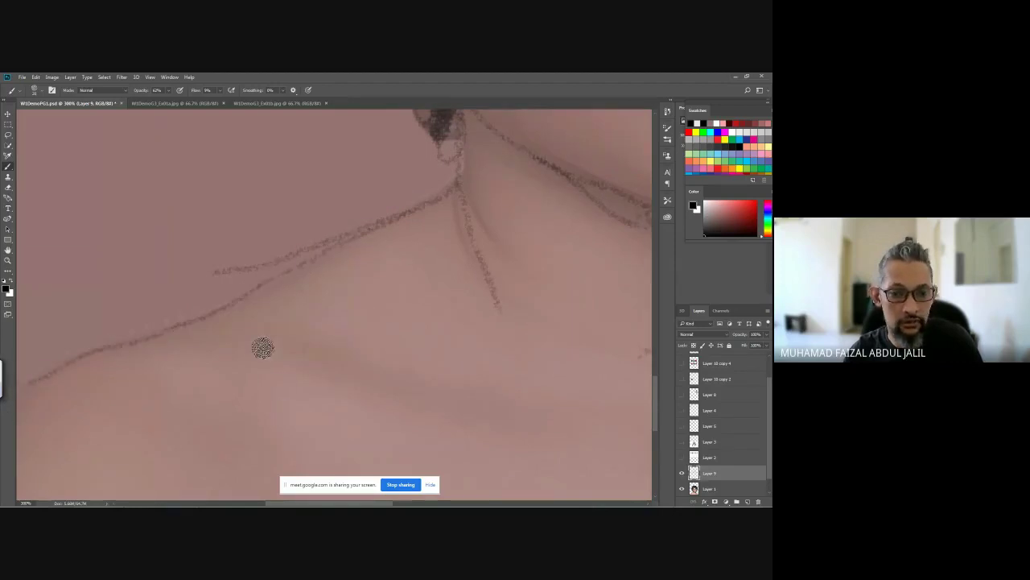
left_click_drag(285, 343, 101, 206)
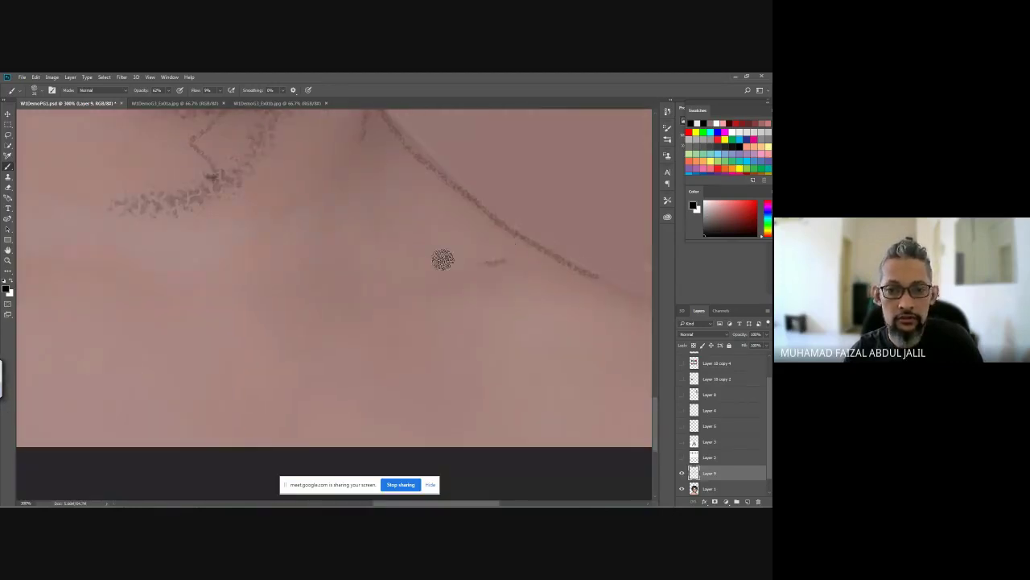
mouse_move(442, 259)
left_mouse_down()
mouse_move(327, 269)
mouse_move(255, 214)
mouse_move(304, 200)
mouse_move(379, 234)
mouse_move(478, 379)
left_mouse_up()
left_click_drag(177, 196, 494, 289)
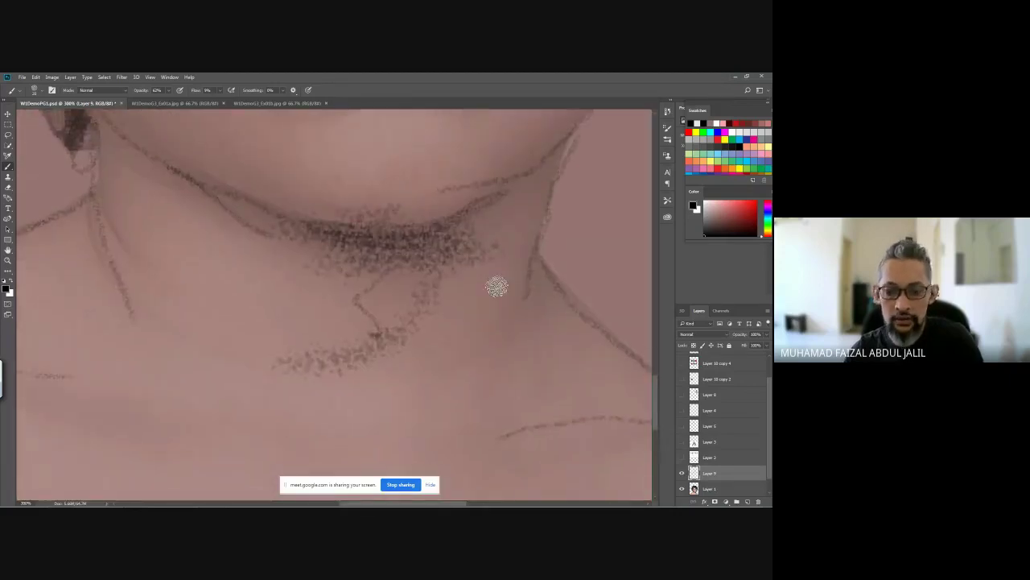
Step: Enlarge the brush, lower its opacity, and shade the shadow across the neck below the chin
left_click_drag(333, 281, 340, 291)
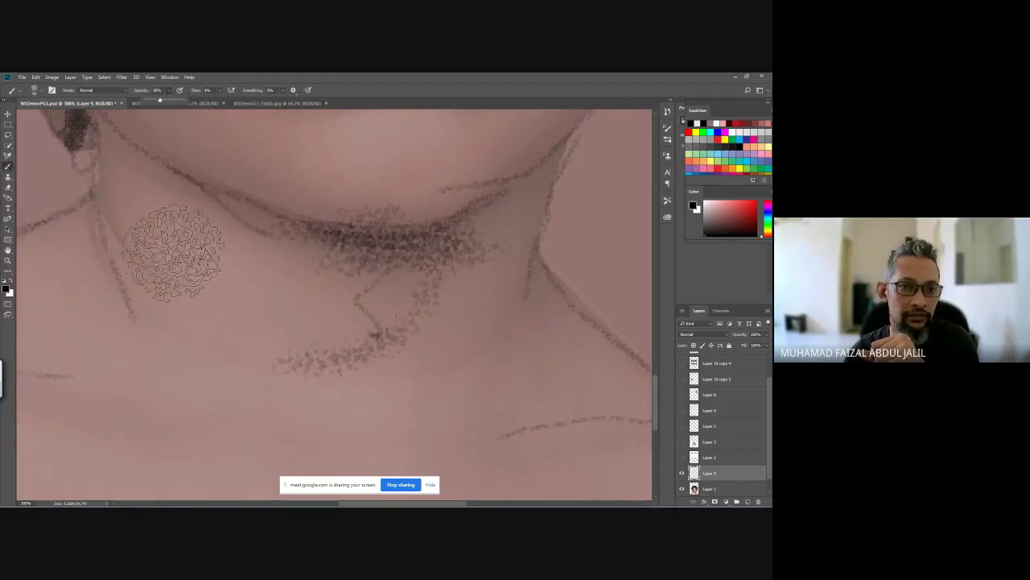
mouse_move(166, 219)
left_mouse_down()
mouse_move(296, 243)
mouse_move(205, 227)
mouse_move(374, 328)
mouse_move(367, 277)
mouse_move(332, 306)
mouse_move(324, 328)
mouse_move(352, 348)
mouse_move(270, 335)
mouse_move(361, 339)
mouse_move(362, 379)
left_mouse_up()
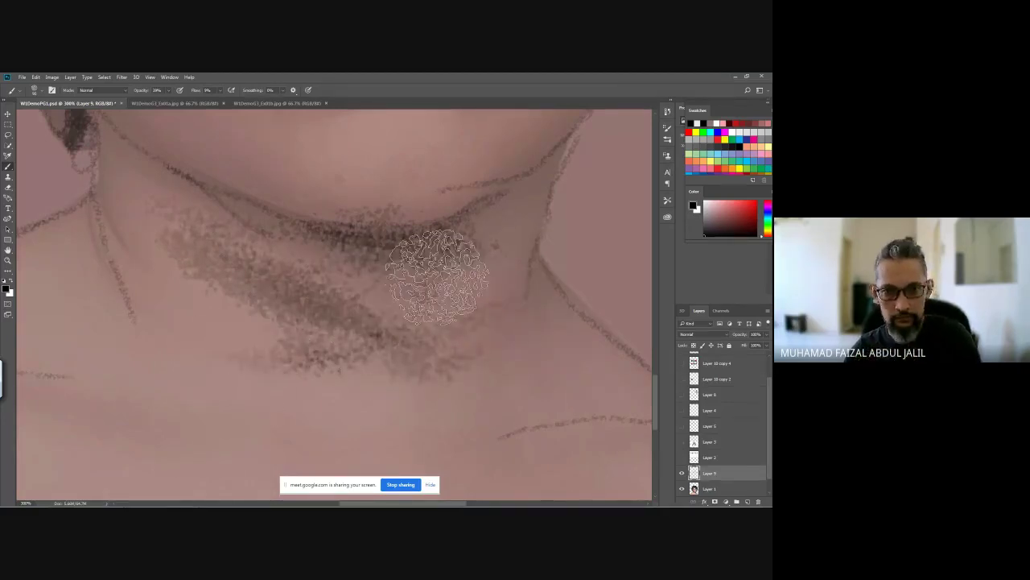
left_click_drag(395, 261, 520, 395)
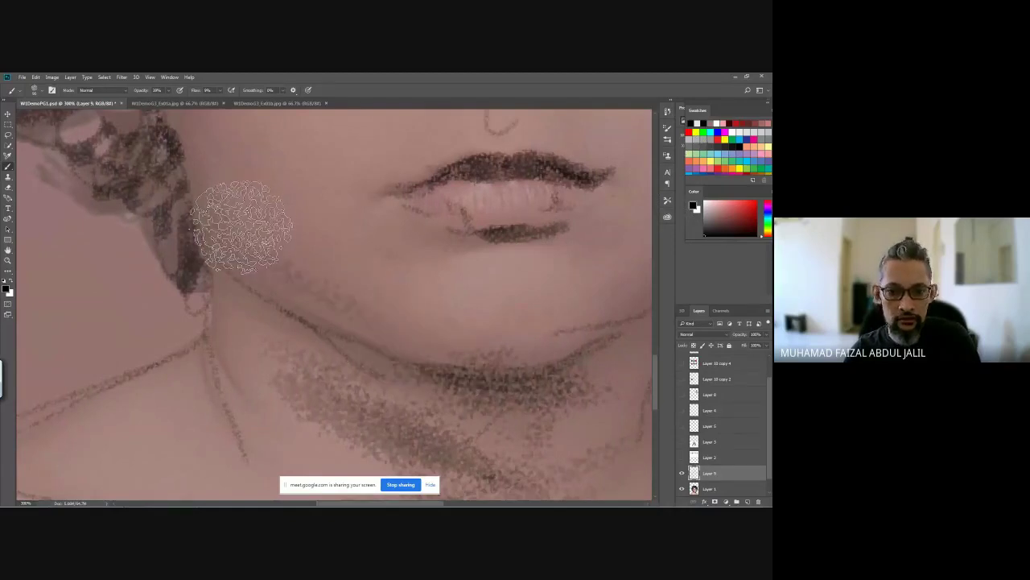
Step: Shade the left side of the face softly from the jaw past the ear up to the temple
left_click_drag(242, 226, 440, 411)
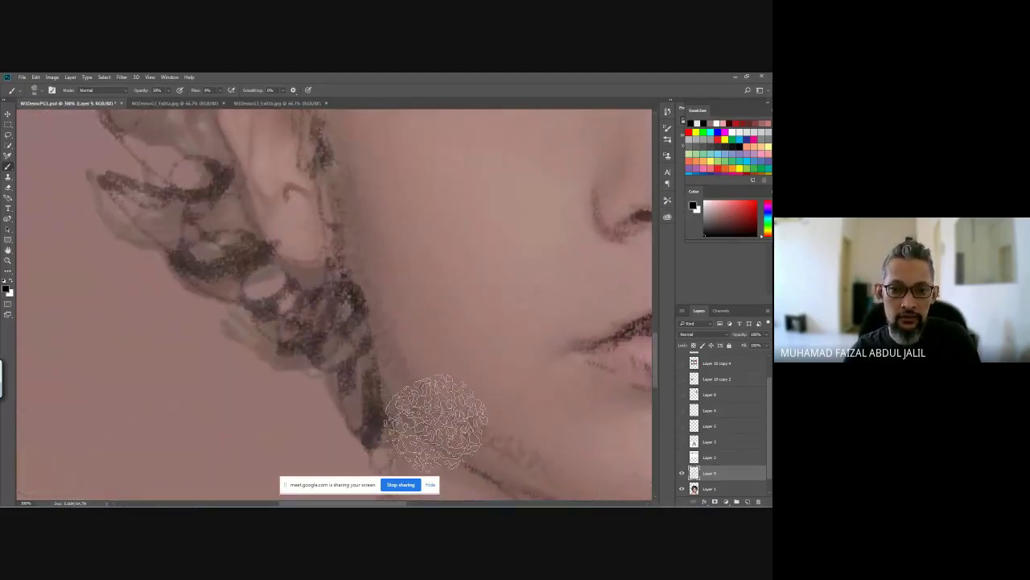
scroll(471, 425, "up", 5)
left_click_drag(305, 398, 287, 376)
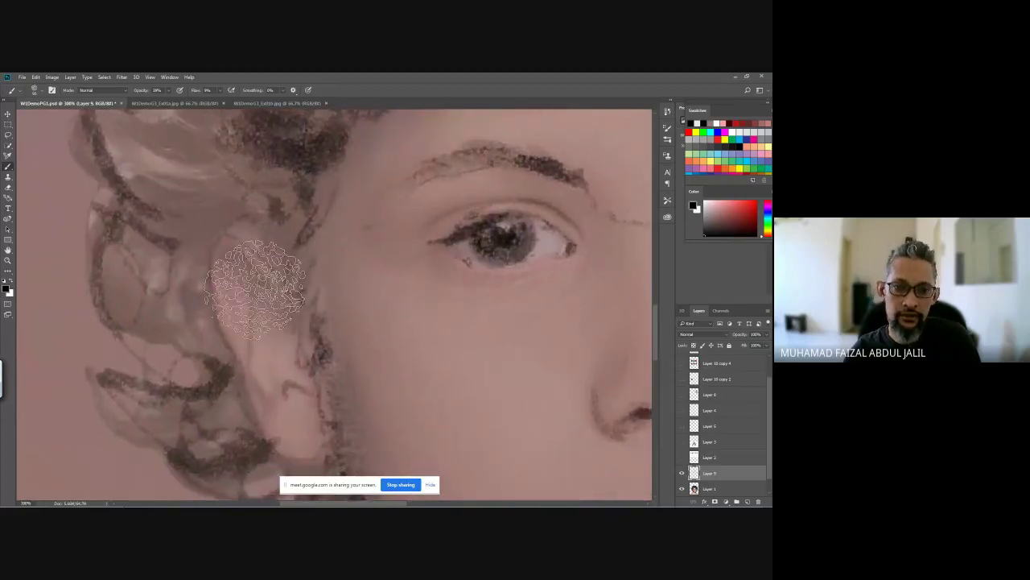
mouse_move(265, 339)
left_mouse_down()
mouse_move(223, 376)
mouse_move(312, 452)
left_mouse_up()
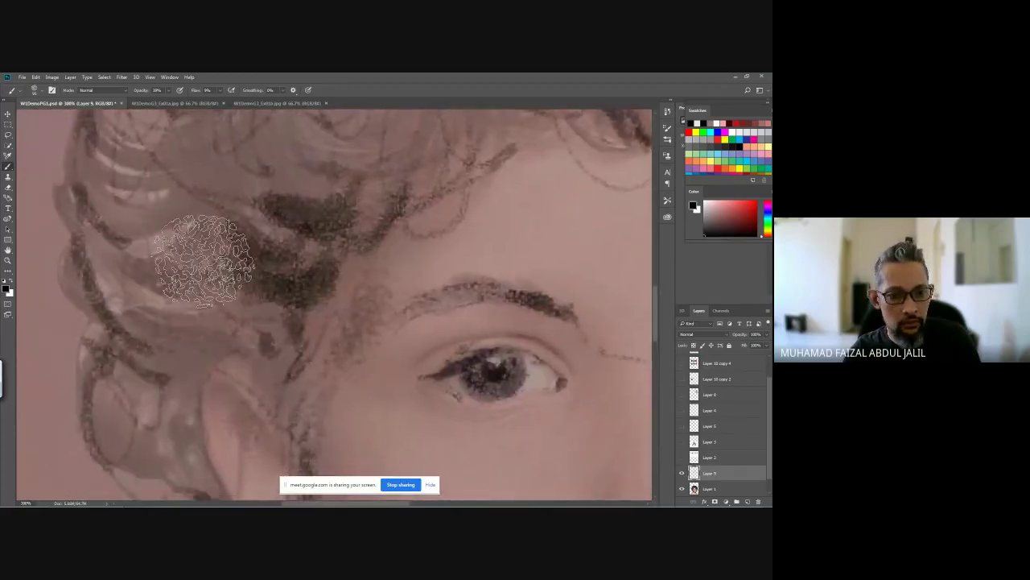
Step: Shade the darker masses of hair softly from the left side over the crown to the right side
left_click_drag(203, 260, 131, 387)
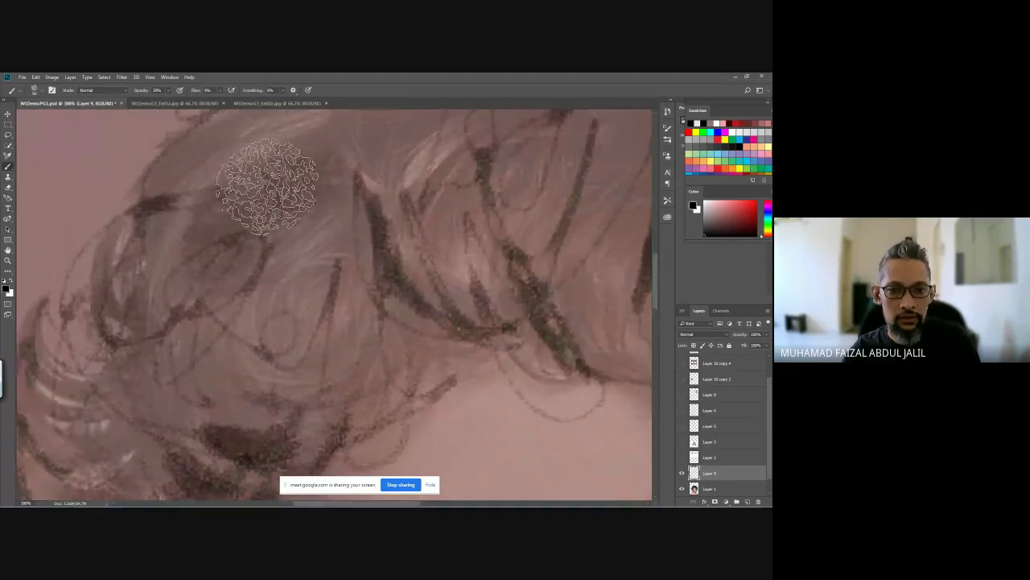
mouse_move(267, 185)
left_mouse_down()
mouse_move(161, 428)
mouse_move(304, 395)
left_mouse_up()
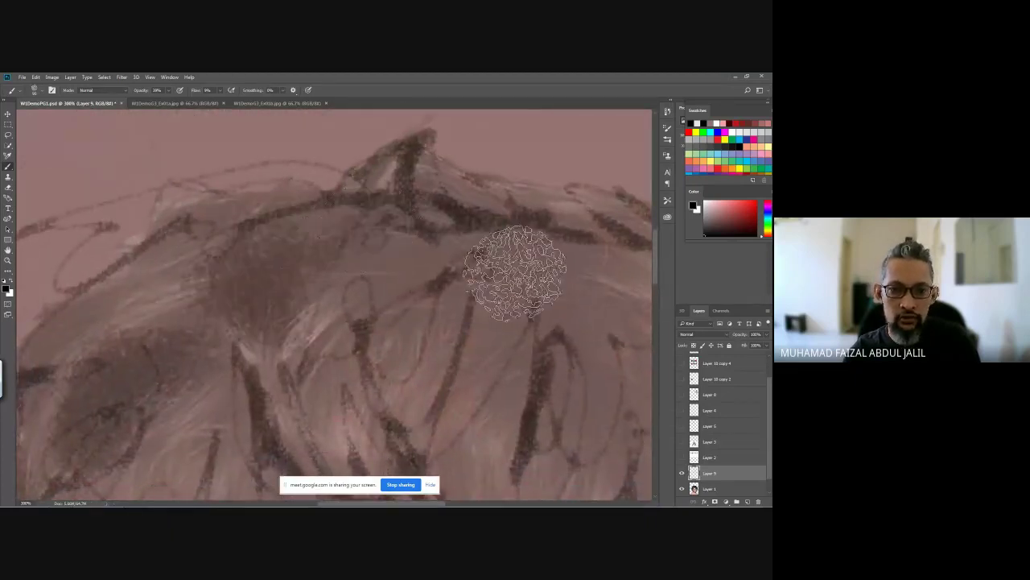
left_click_drag(515, 273, 193, 195)
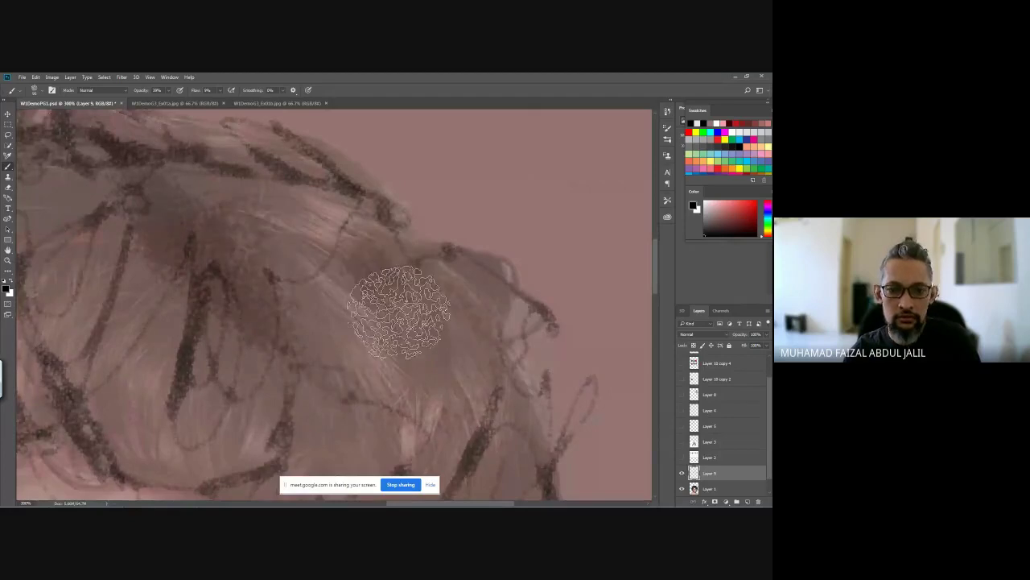
left_click_drag(398, 311, 467, 242)
key("alt+Tab")
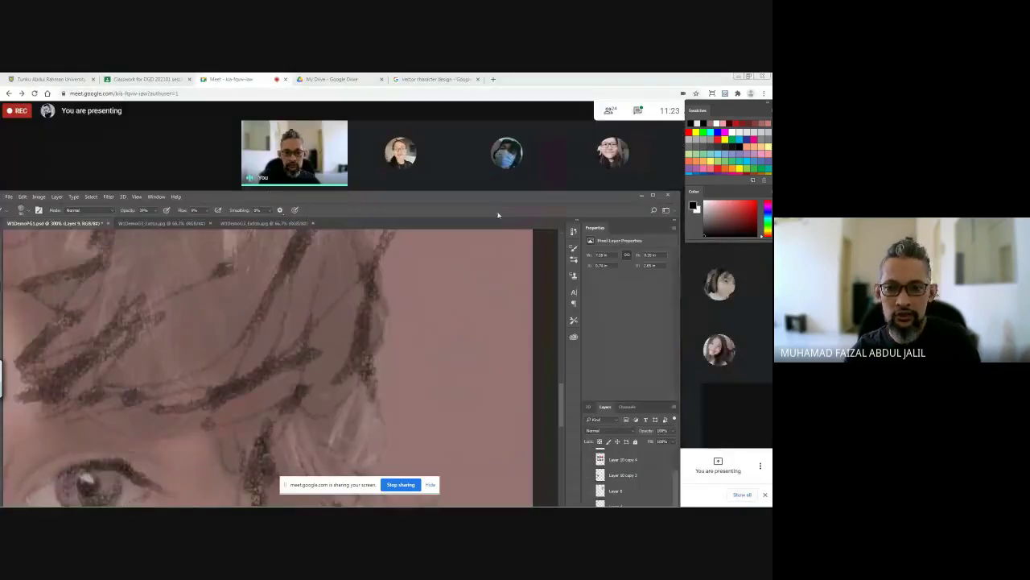
key("alt+Tab")
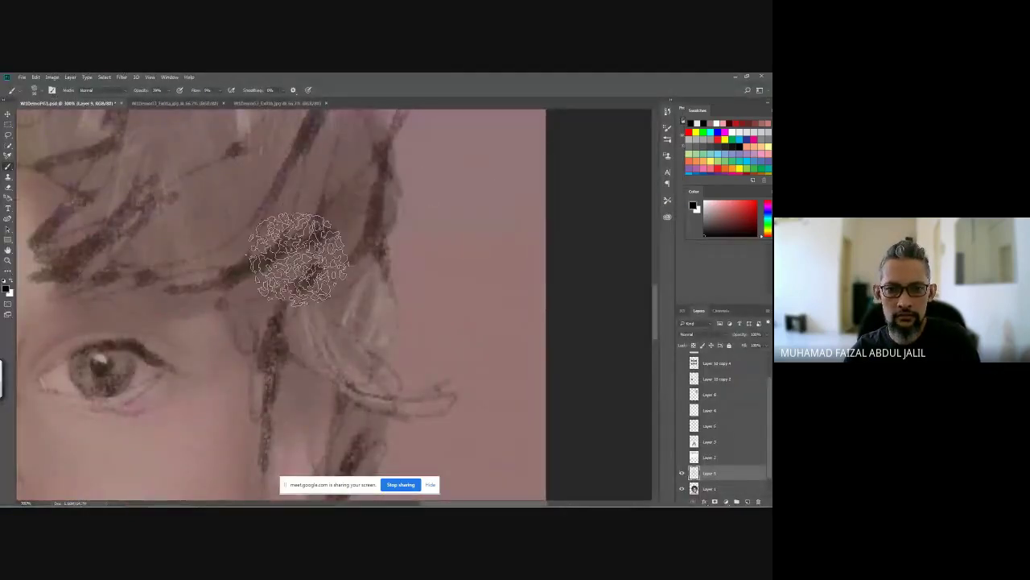
Step: Shade the right side of the nose and the right side of the neck with soft strokes
key("ctrl+minus")
key("ctrl+minus")
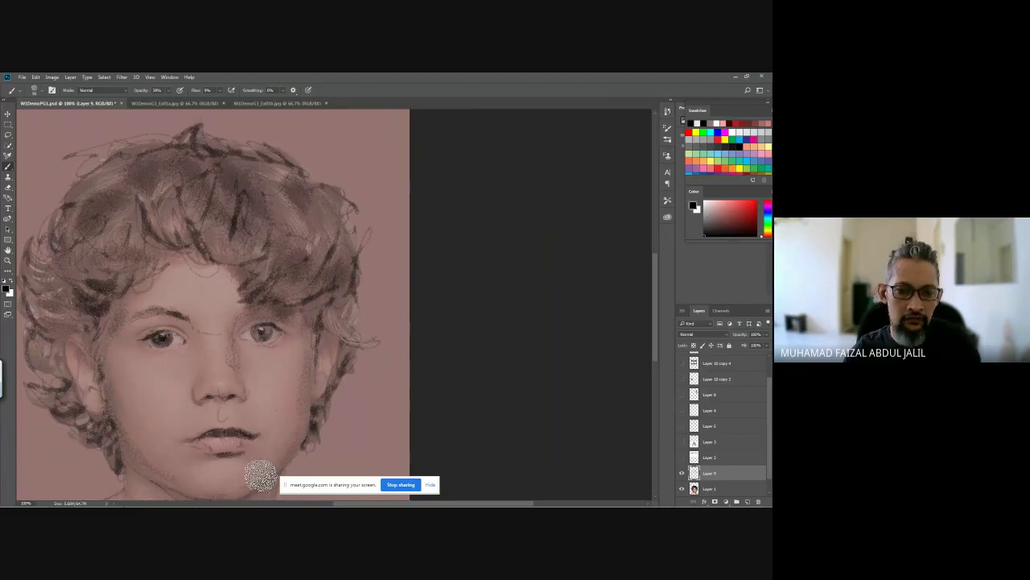
left_click_drag(261, 475, 287, 418)
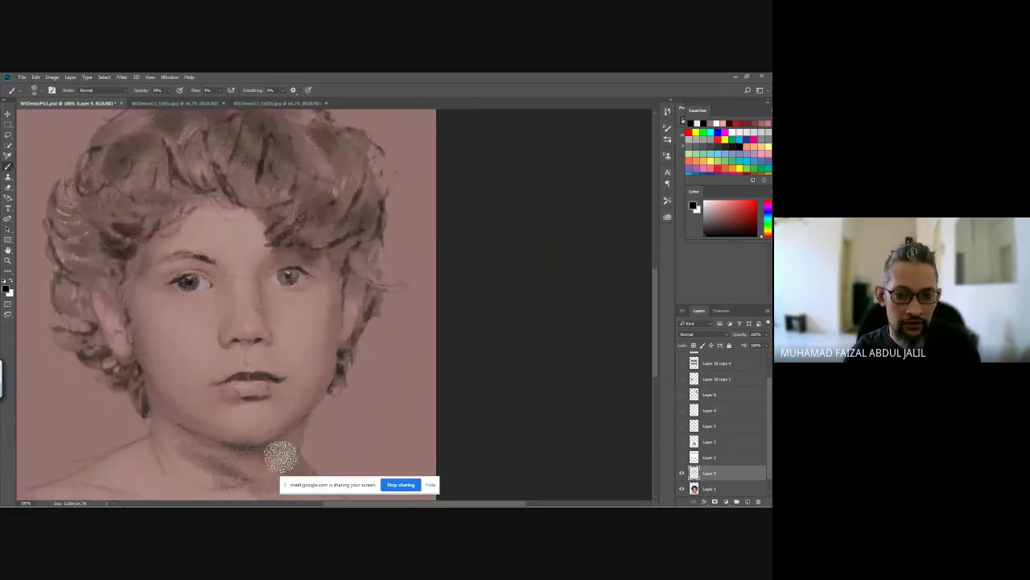
Step: Hide the portrait photo on Layer 1 to show the whole shaded sketch on its own
key("ctrl+minus")
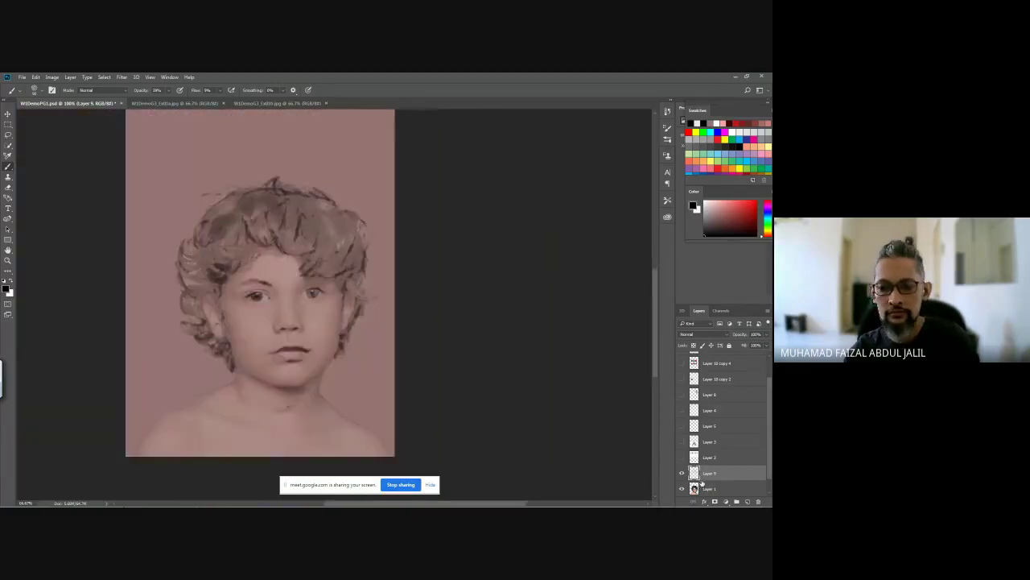
key("ctrl+minus")
left_click(682, 489)
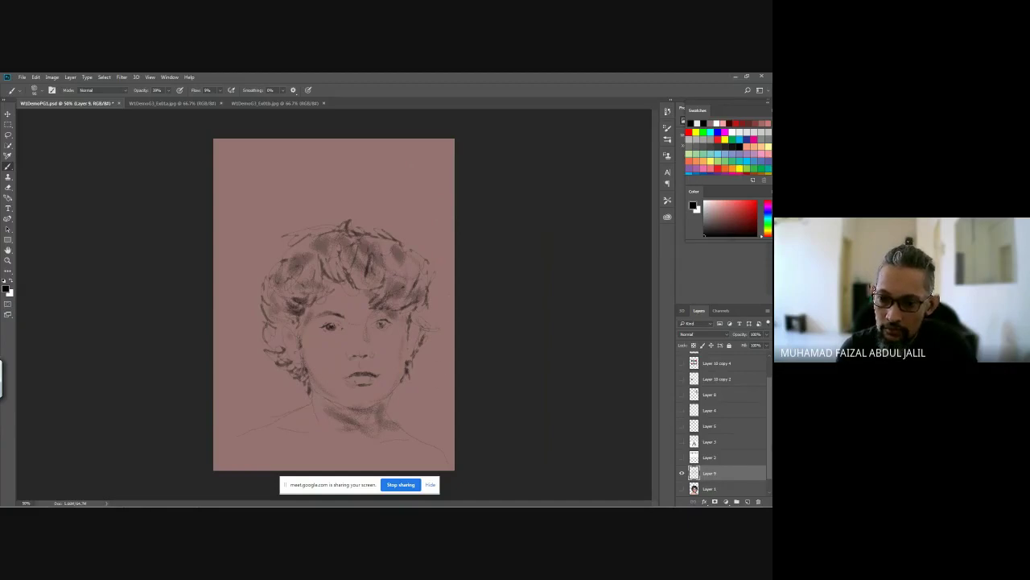
Step: Fill the Background layer with a lighter dusty pink
scroll(763, 463, "down", 1)
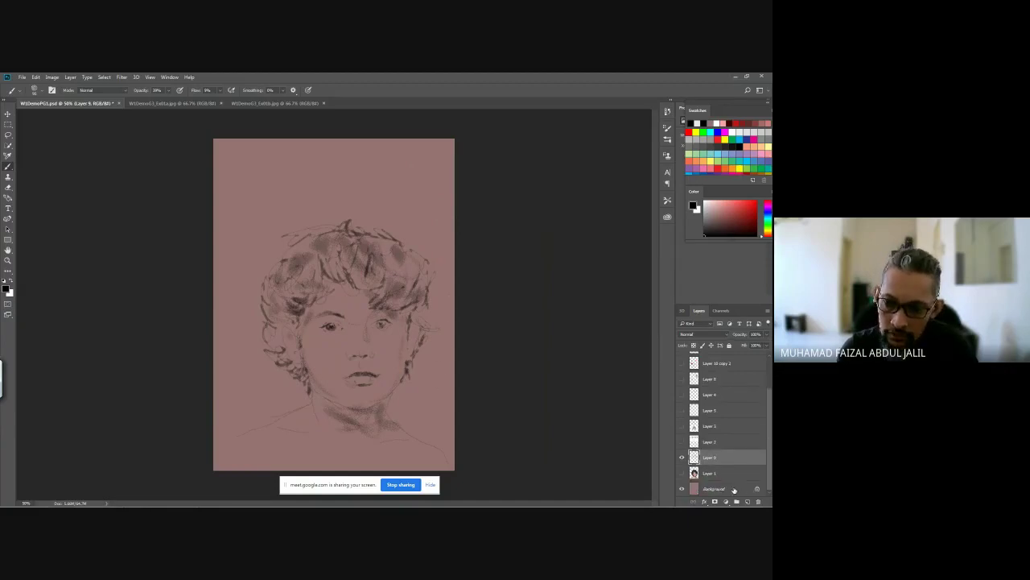
left_click(734, 488)
left_click(719, 211)
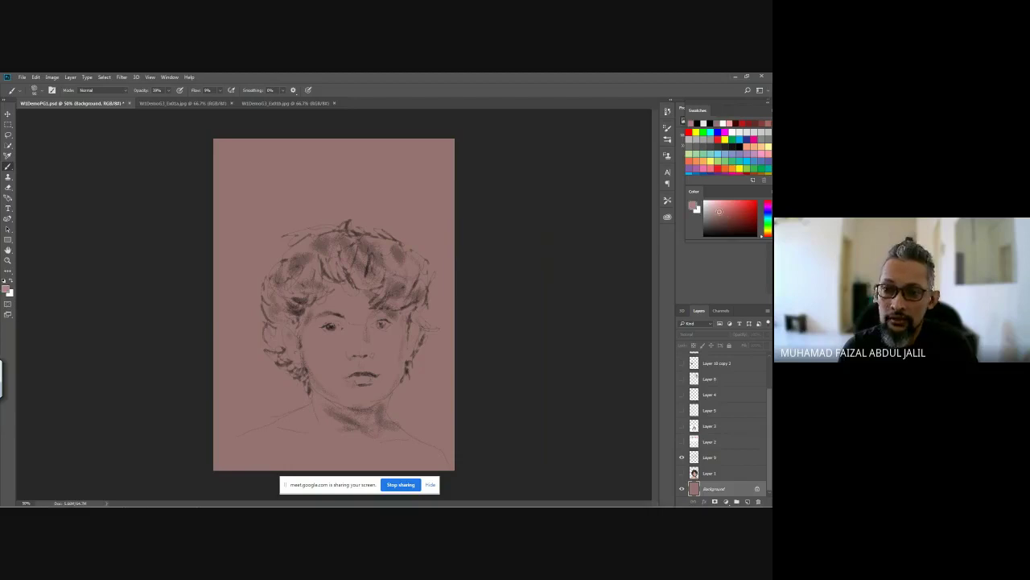
key("alt+BackSpace")
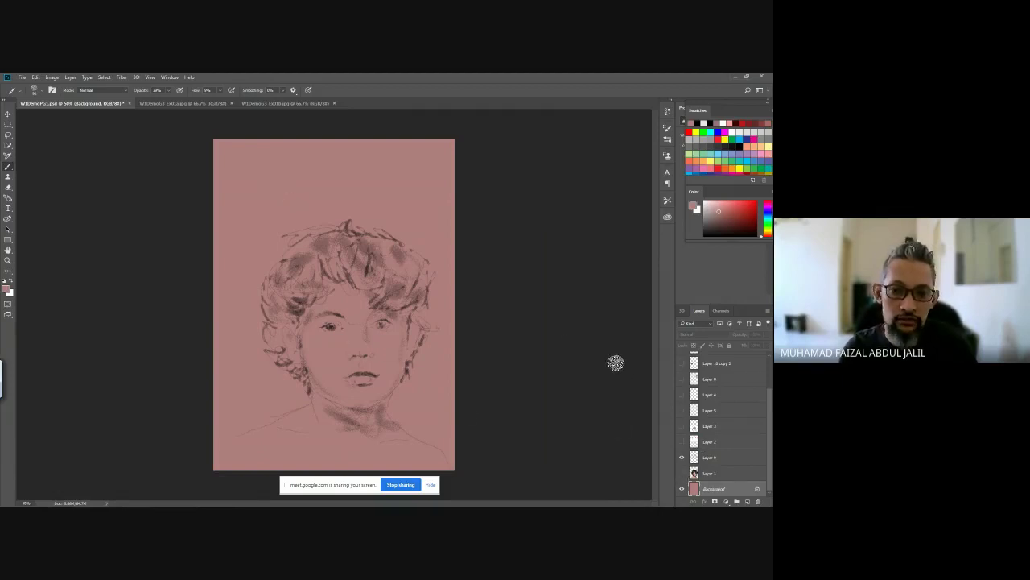
Step: Apply a Levels adjustment to the sketch on Layer 9, setting the midtones to 1.24 and the white input level to 99
left_click(705, 458)
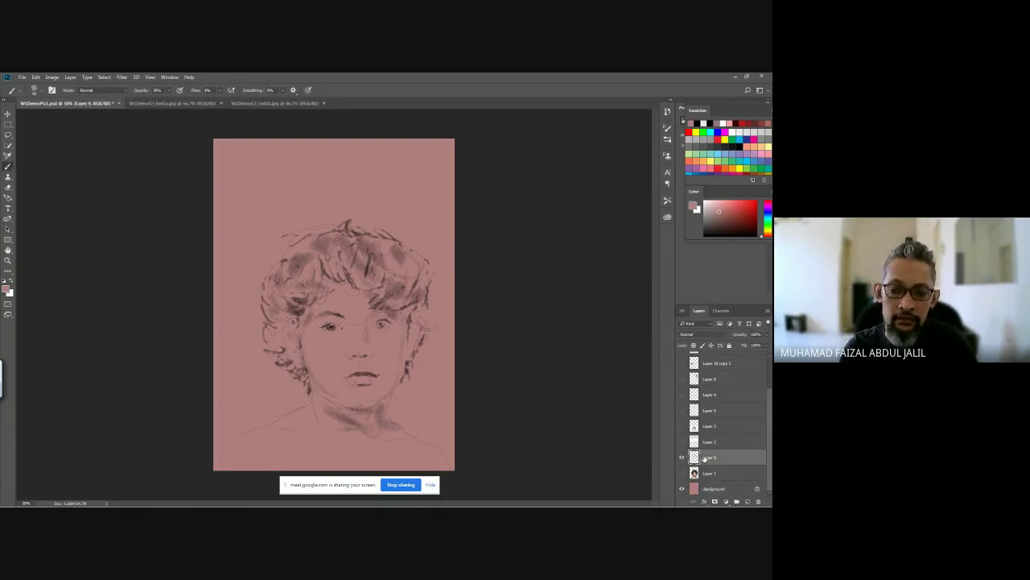
left_click(51, 77)
mouse_move(61, 97)
left_click(161, 106)
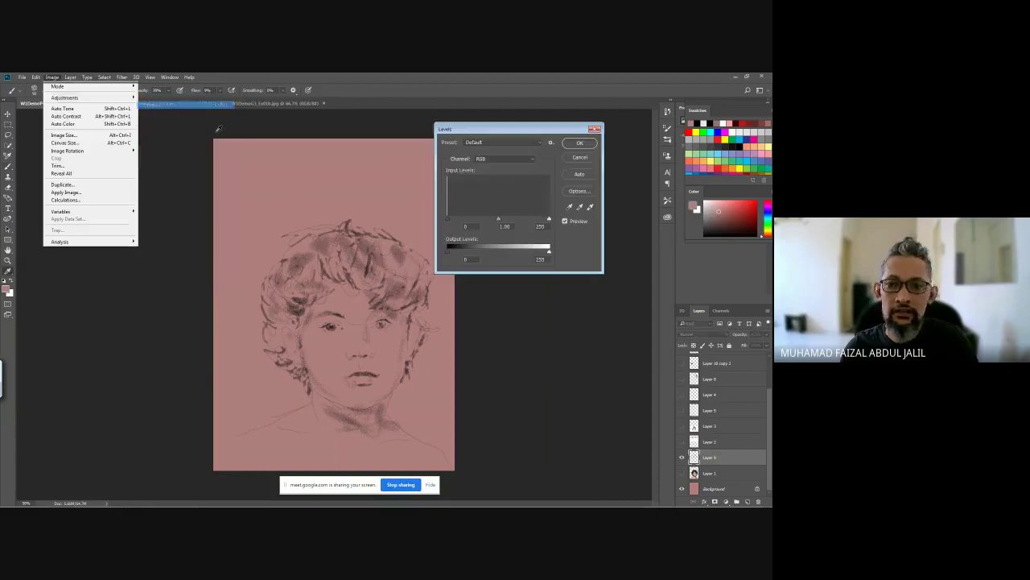
mouse_move(499, 219)
left_mouse_down()
mouse_move(520, 219)
mouse_move(455, 219)
mouse_move(490, 218)
left_mouse_up()
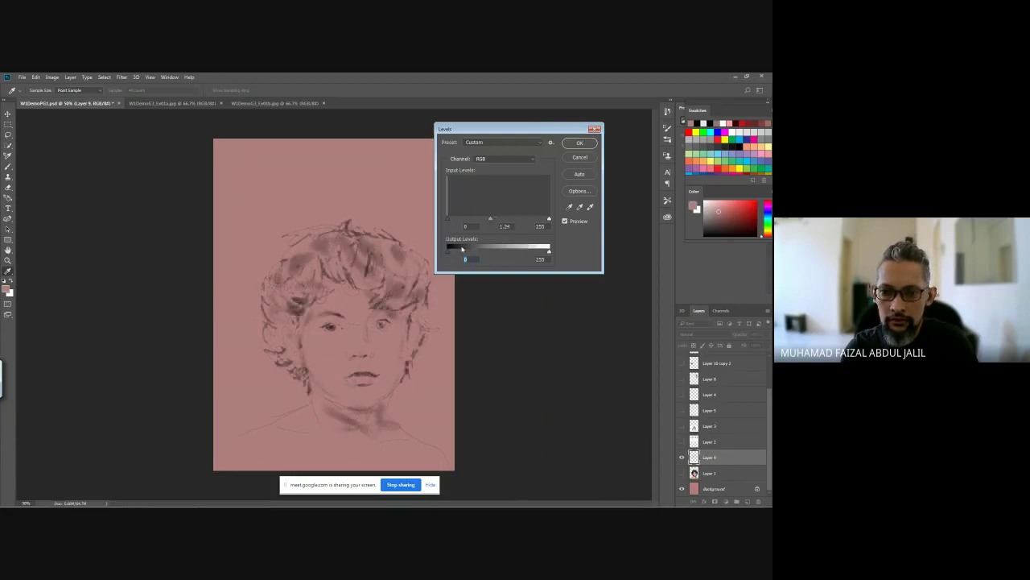
left_click_drag(549, 253, 487, 219)
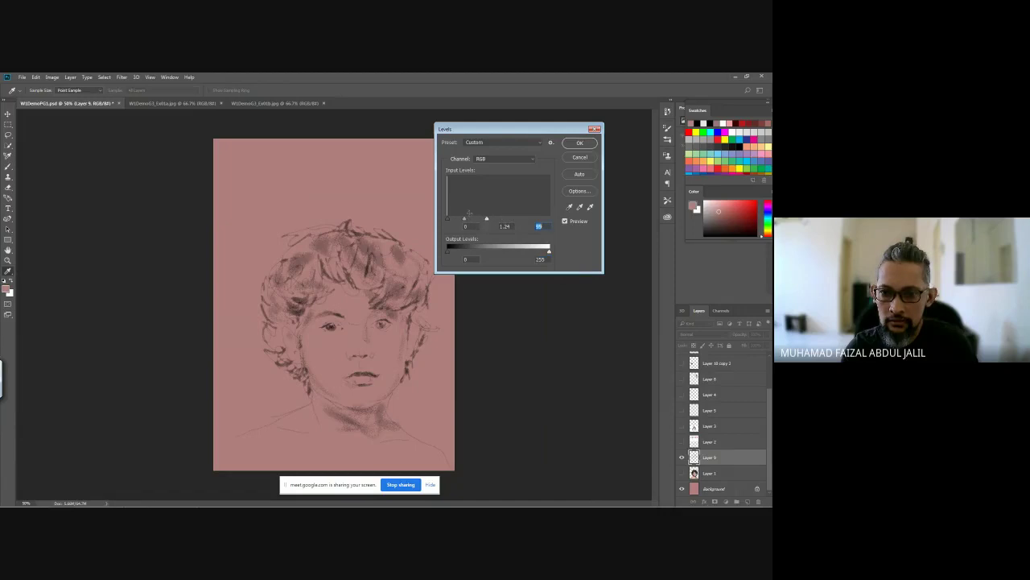
mouse_move(449, 252)
left_mouse_down()
mouse_move(461, 252)
mouse_move(447, 252)
left_mouse_up()
left_click(581, 145)
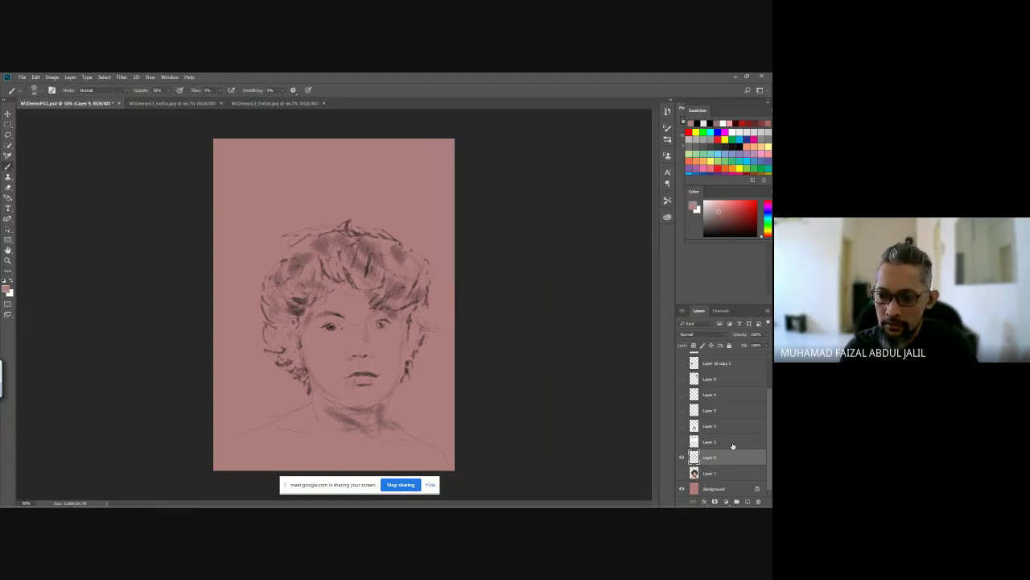
Step: Duplicate Layer 9 to strengthen the sketch lines, and toggle the copy's visibility to compare
left_click_drag(739, 488, 748, 504)
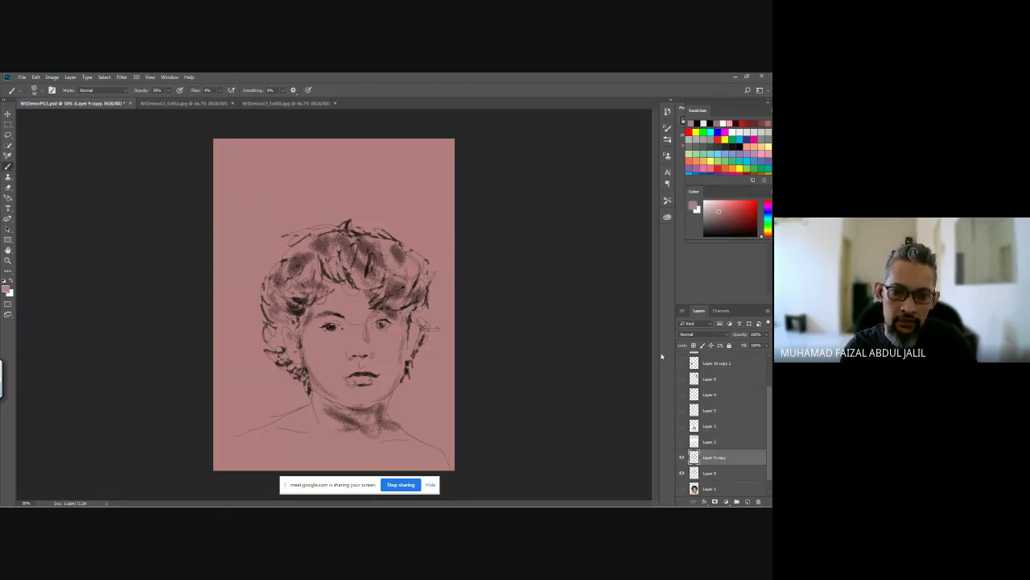
left_click(681, 456)
left_click(681, 457)
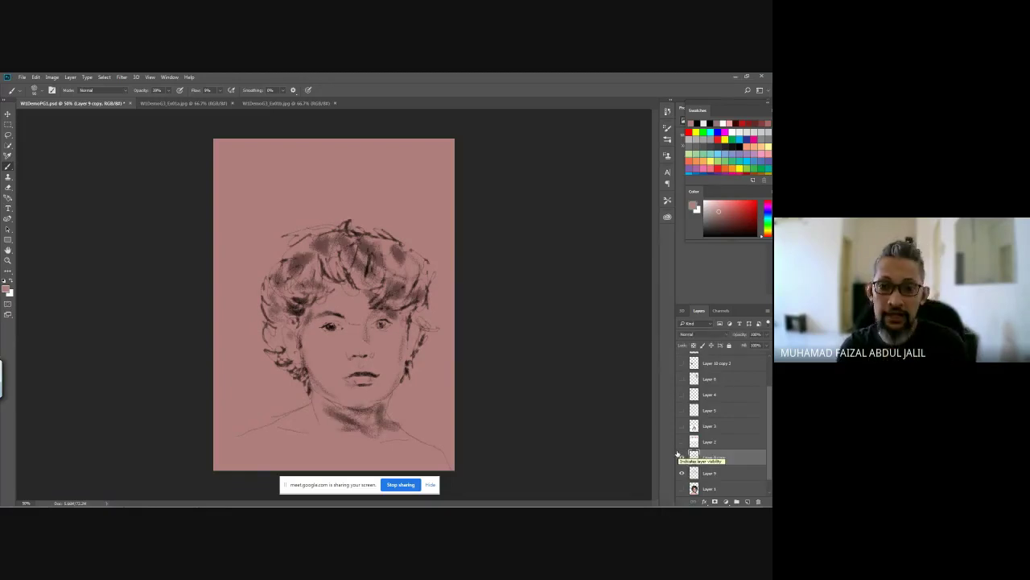
Step: Add a new layer directly above Layer 1 and choose the Hard Round Pressure Opacity brush
left_click(715, 488)
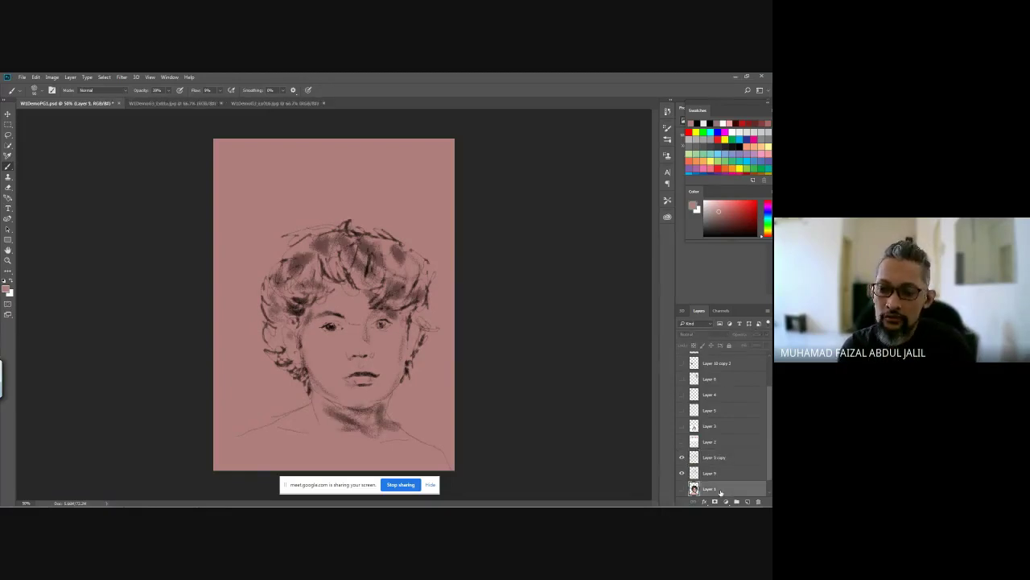
left_click(749, 501)
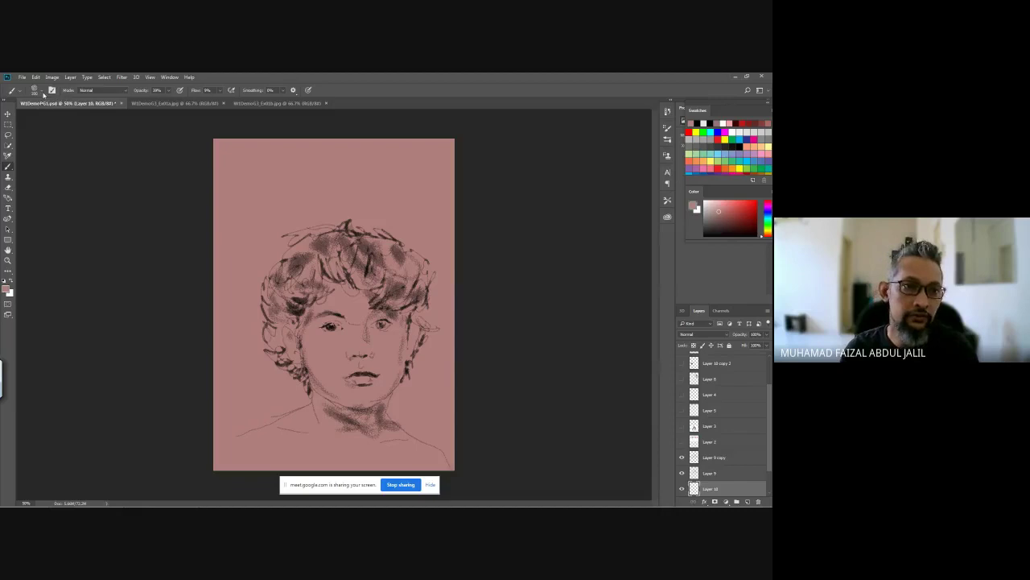
left_click(43, 94)
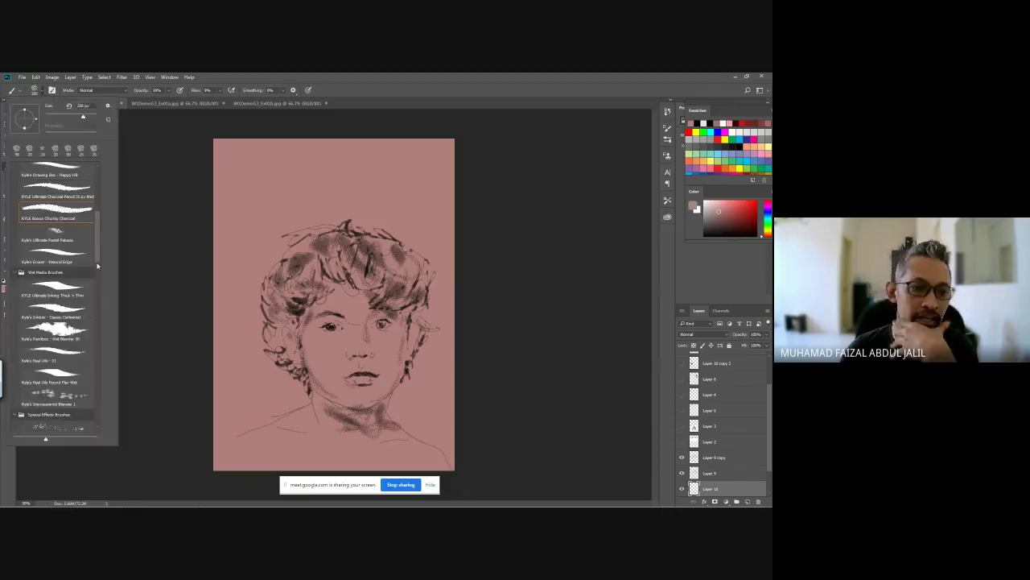
left_click_drag(95, 261, 99, 217)
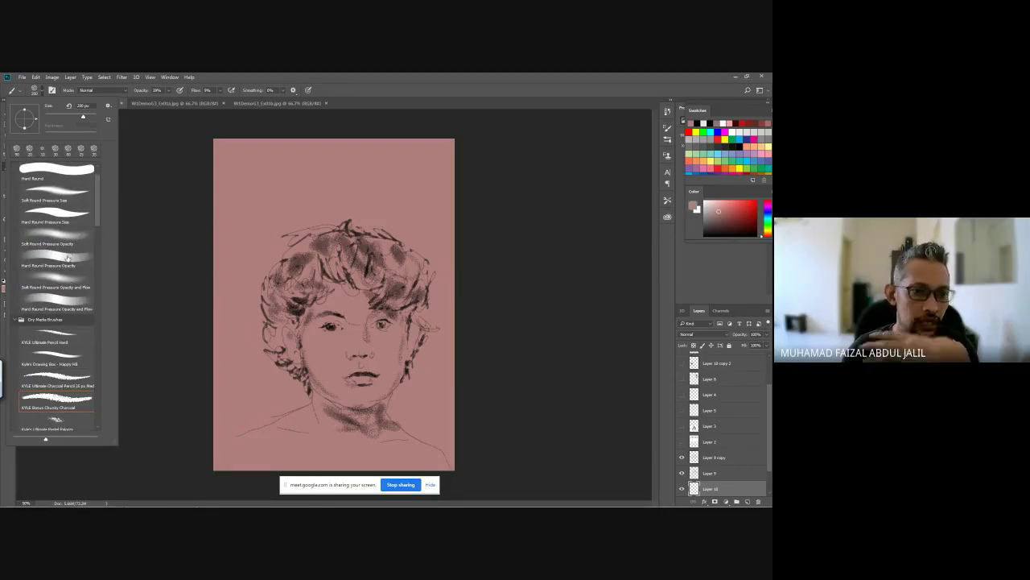
left_click(68, 257)
left_click(191, 249)
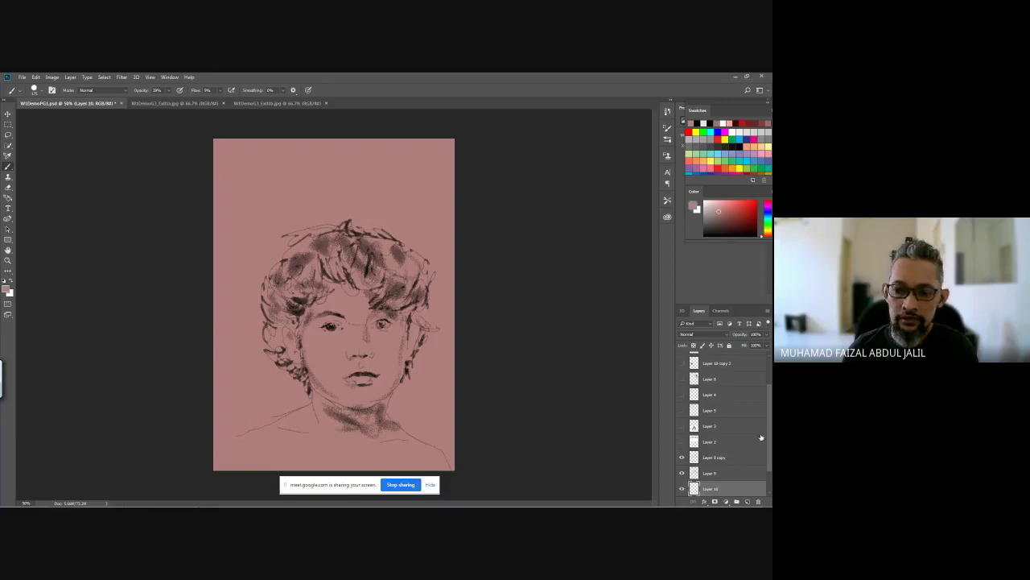
Step: Show the portrait photo on Layer 1, duplicate it and move the copy up toward the canvas's upper-left corner
scroll(766, 469, "down", 2)
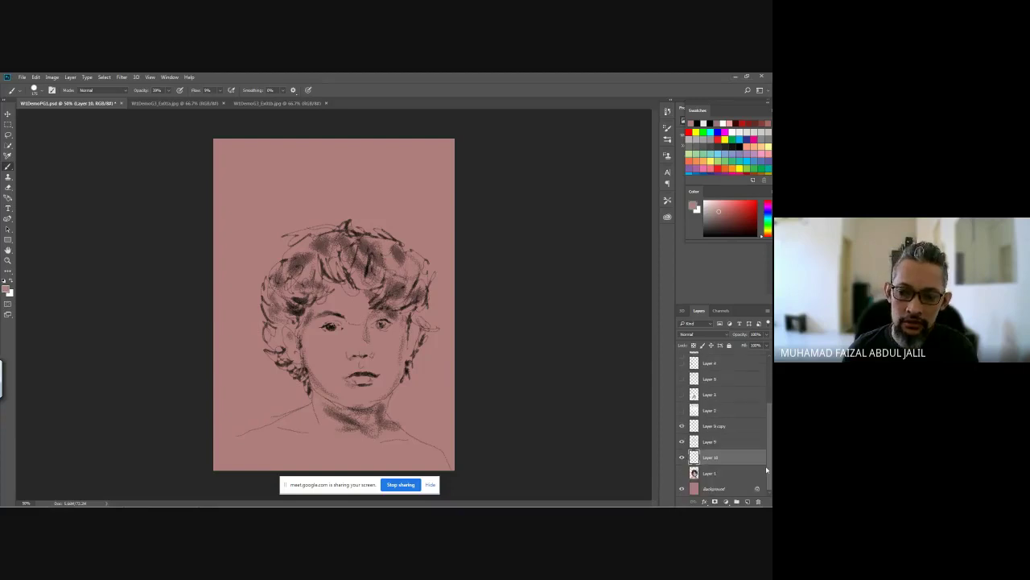
left_click(680, 474)
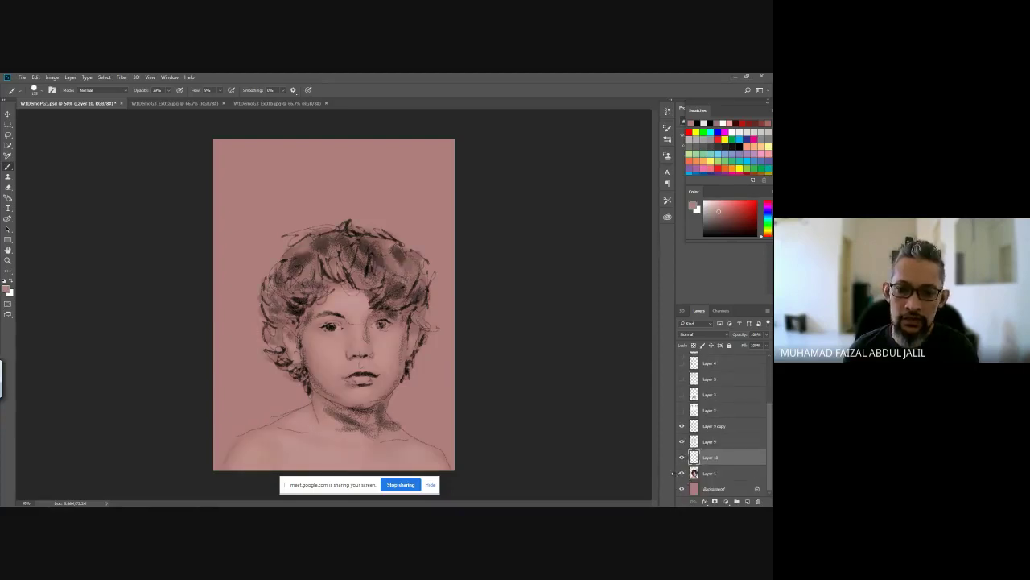
left_click(709, 475)
key("ctrl+j")
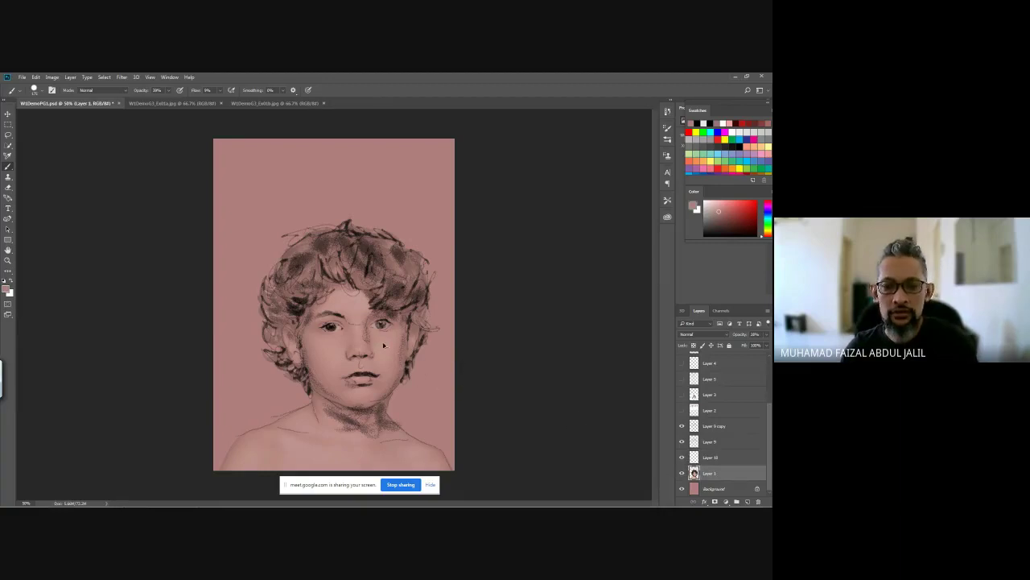
left_click_drag(388, 346, 293, 234)
Step: Scale the portrait copy down to about 45% and place it in the canvas's upper-left corner as a reference
key("ctrl+t")
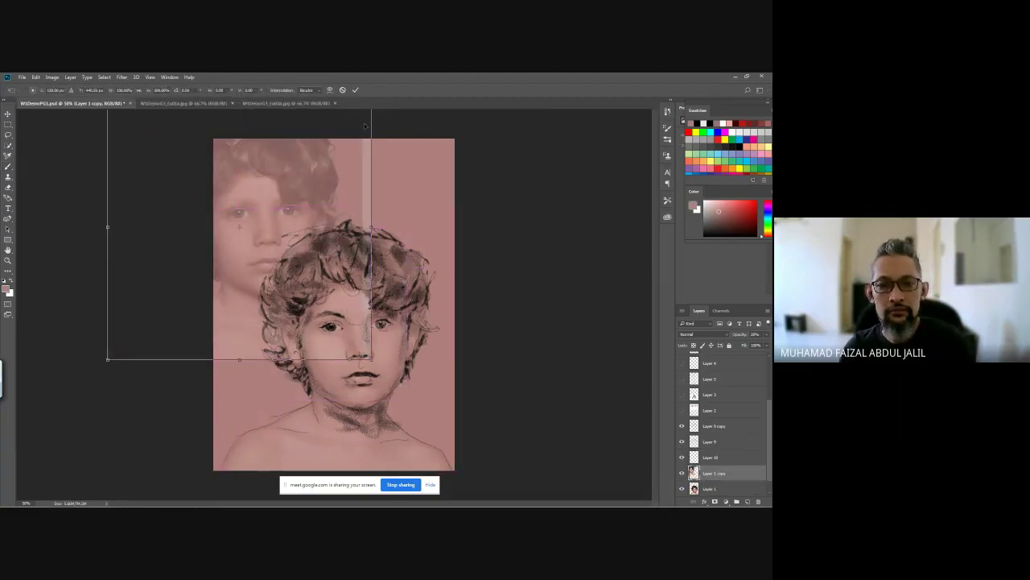
left_click_drag(372, 359, 289, 218)
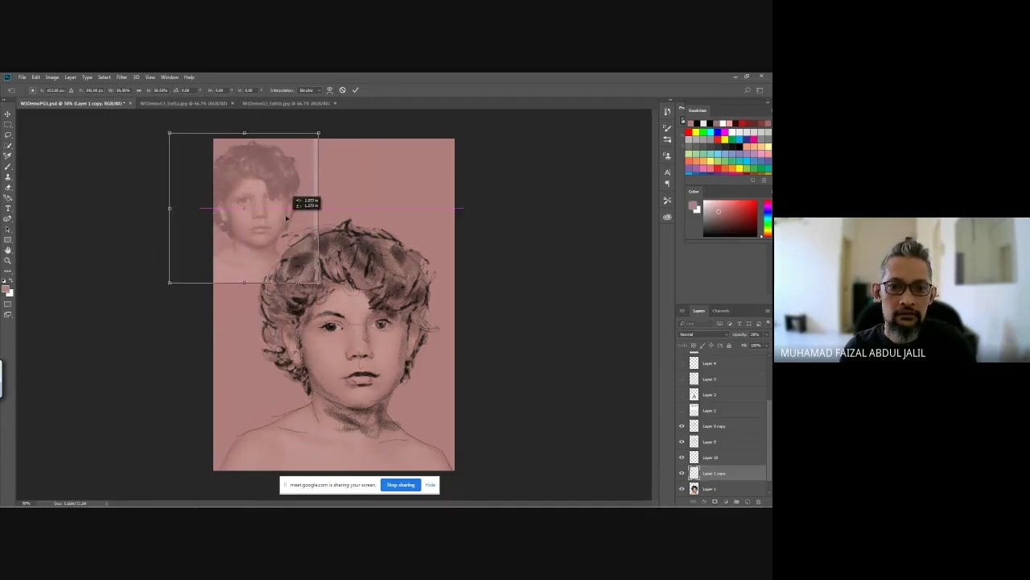
left_click_drag(319, 129, 285, 161)
left_click_drag(252, 202, 271, 165)
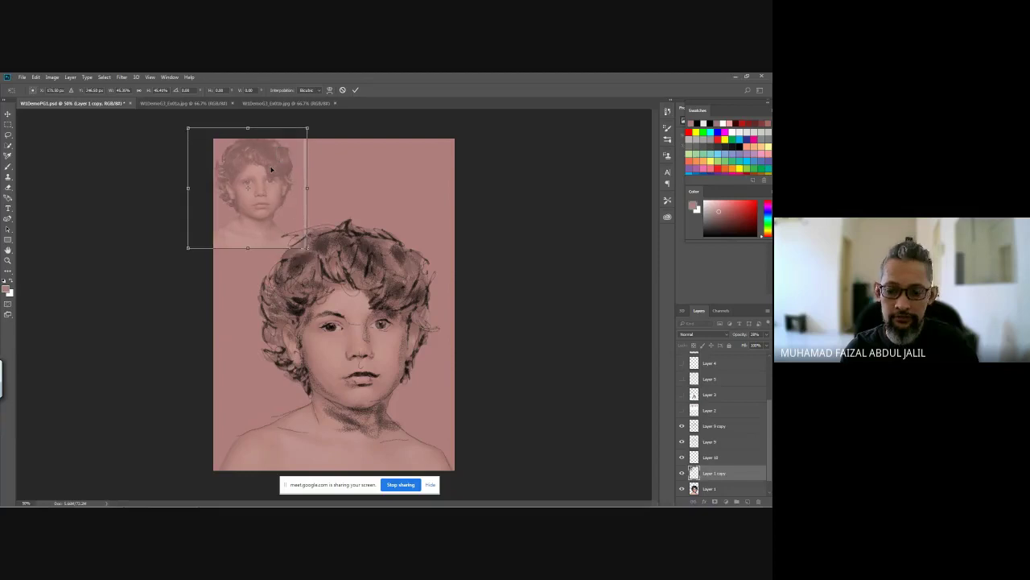
key("Return")
key("b")
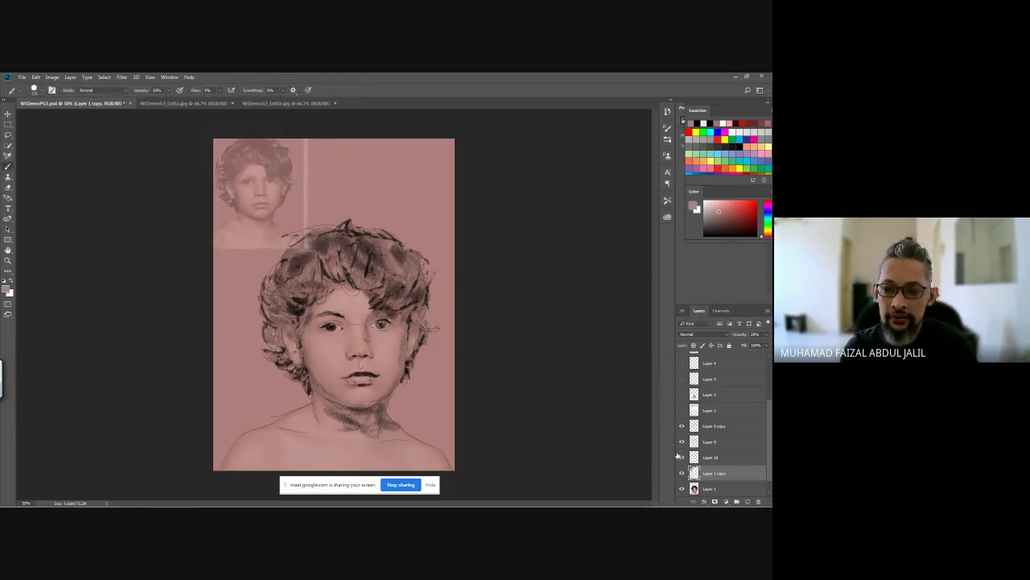
Step: Hide the full-size portrait on Layer 1 and paint the face and shoulders softly in light pink and near-white
left_click(682, 488)
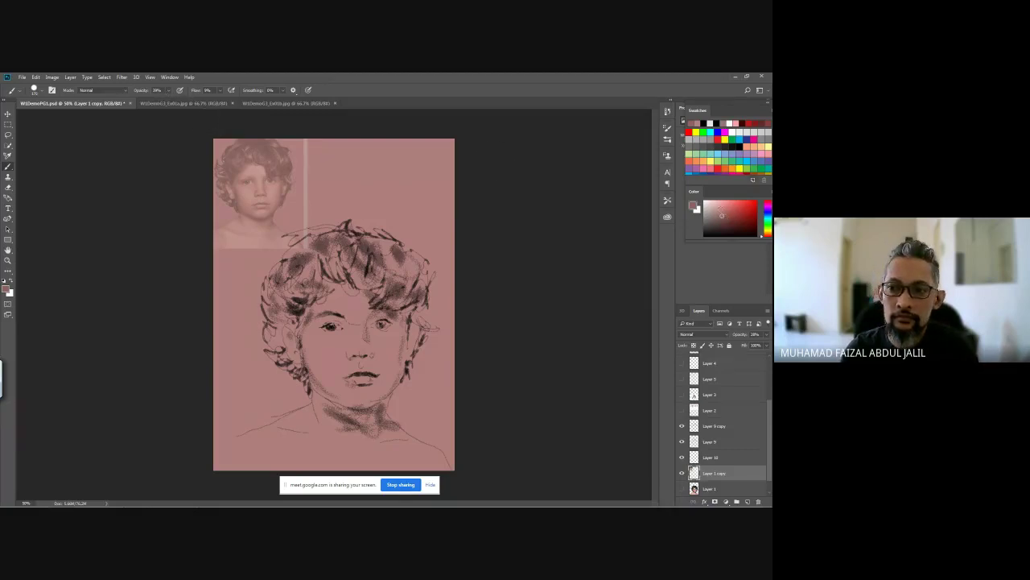
left_click(719, 206)
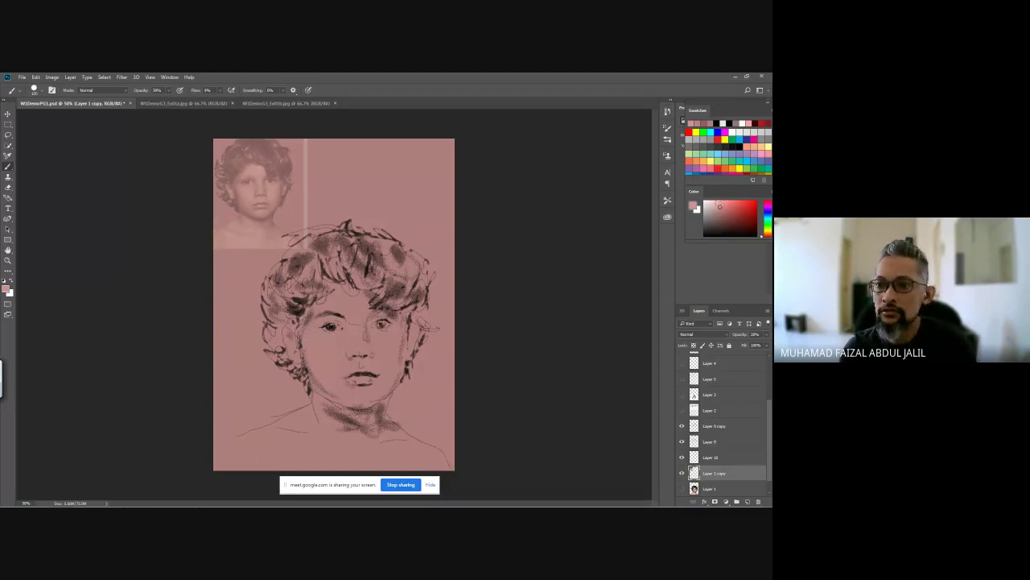
left_click(705, 201)
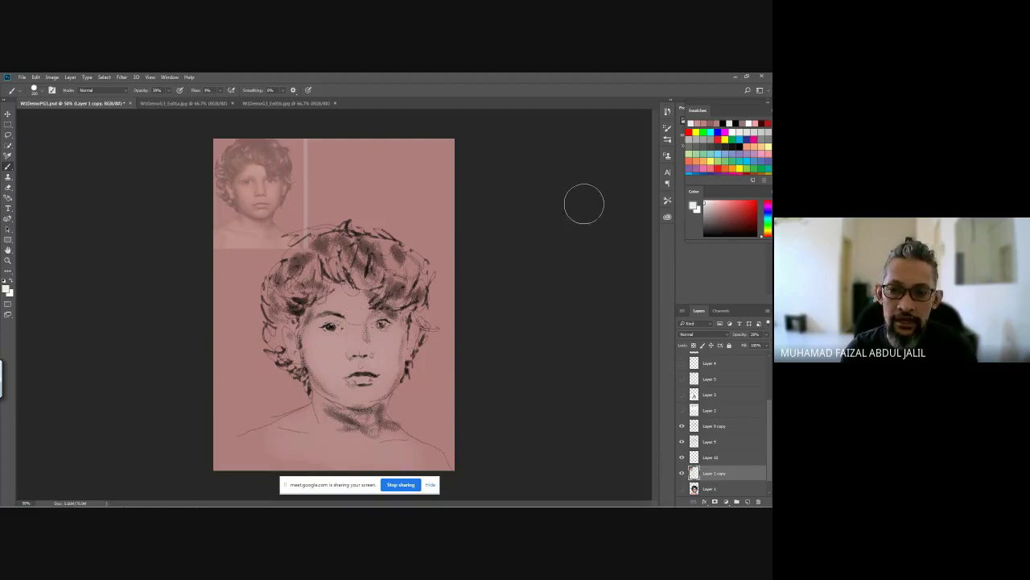
Step: Paint soft darker brownish-red tones over the hair and the shadowed parts of the face
left_click(723, 219)
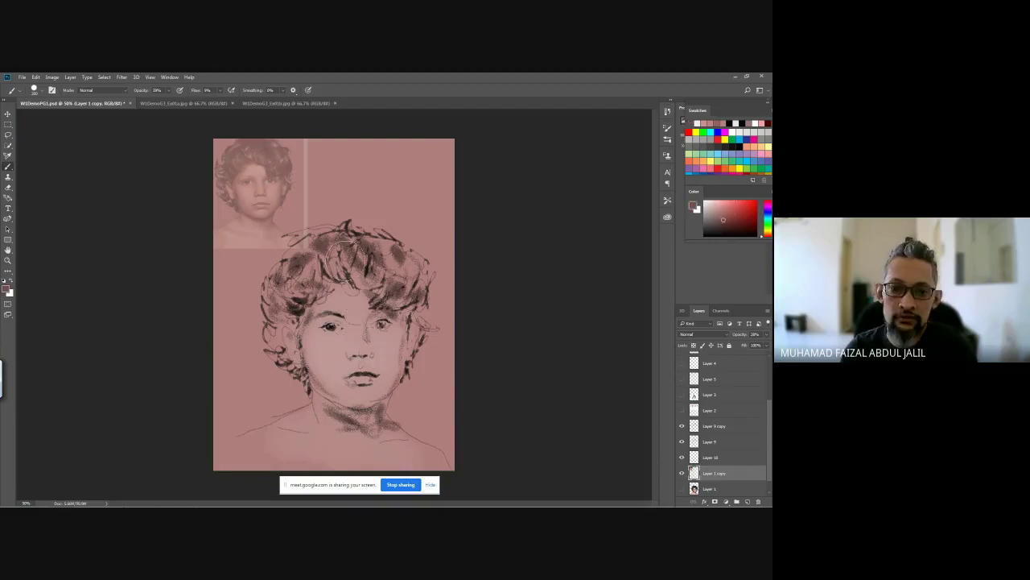
mouse_move(368, 266)
left_mouse_down()
mouse_move(391, 277)
mouse_move(414, 297)
left_mouse_up()
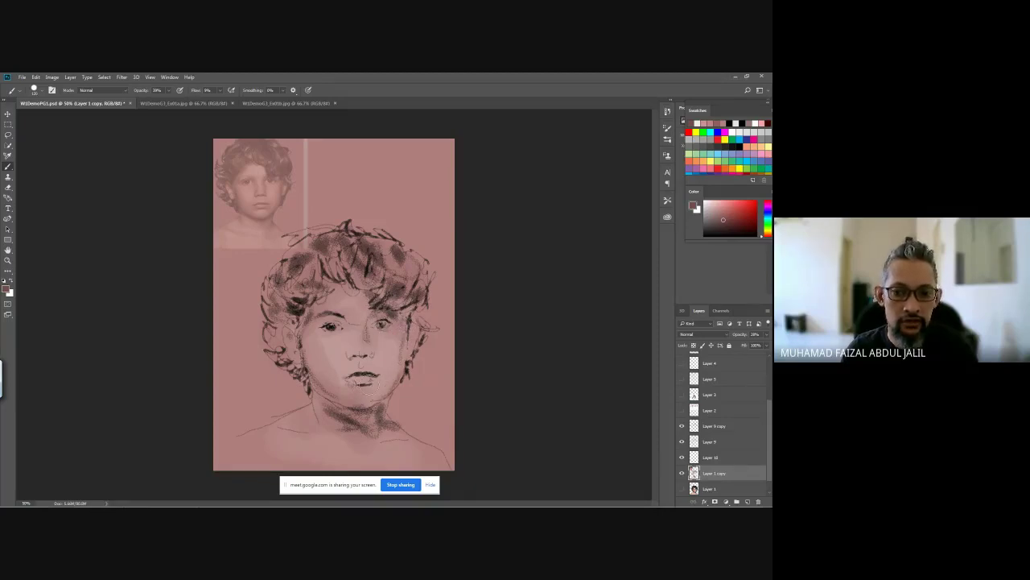
mouse_move(356, 375)
left_mouse_down()
mouse_move(376, 377)
mouse_move(326, 345)
mouse_move(284, 344)
left_mouse_up()
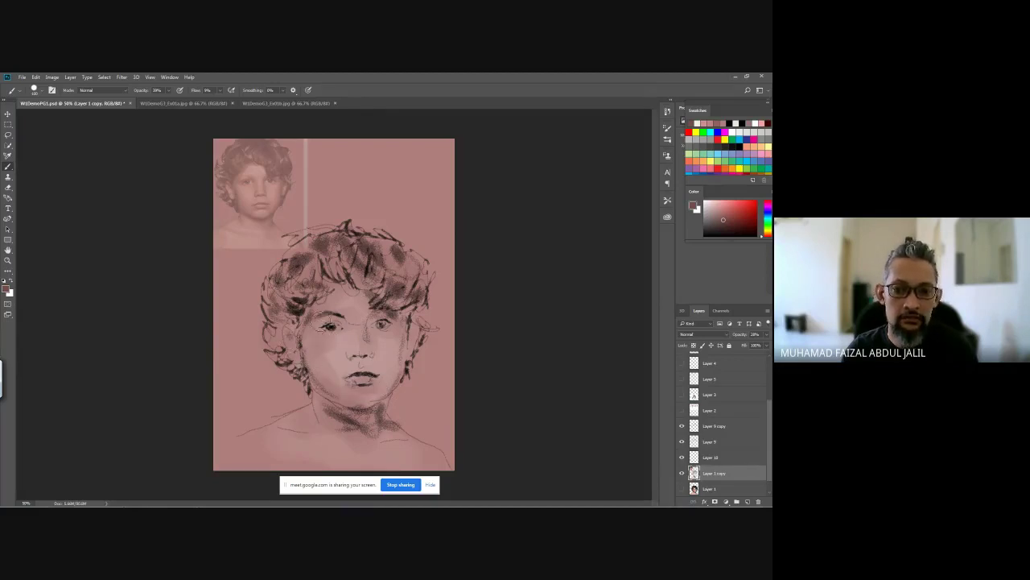
Step: Switch to the image search page in Chrome and search for "digital potrait illustration"
mouse_move(65, 498)
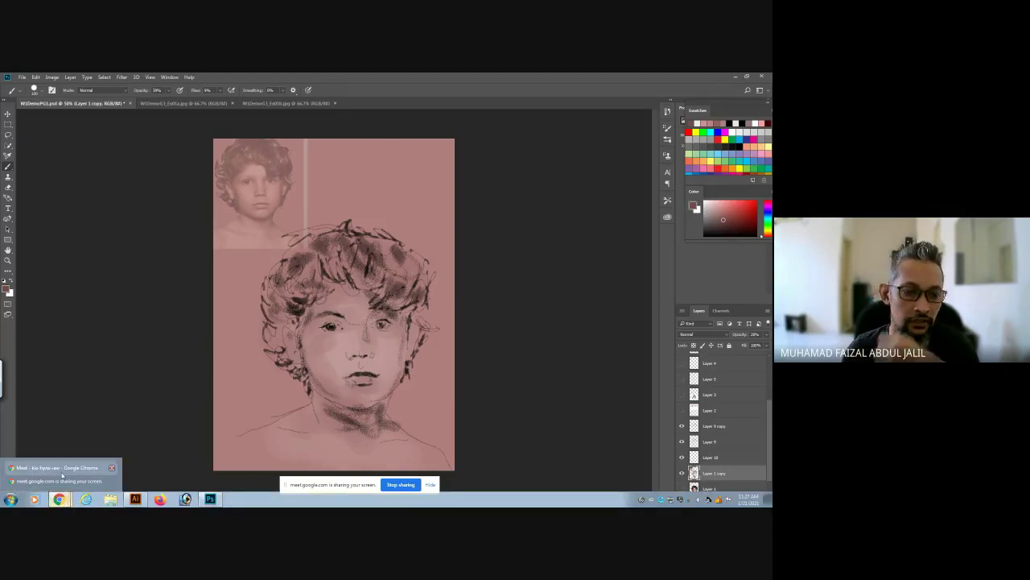
left_click(58, 499)
left_click(435, 79)
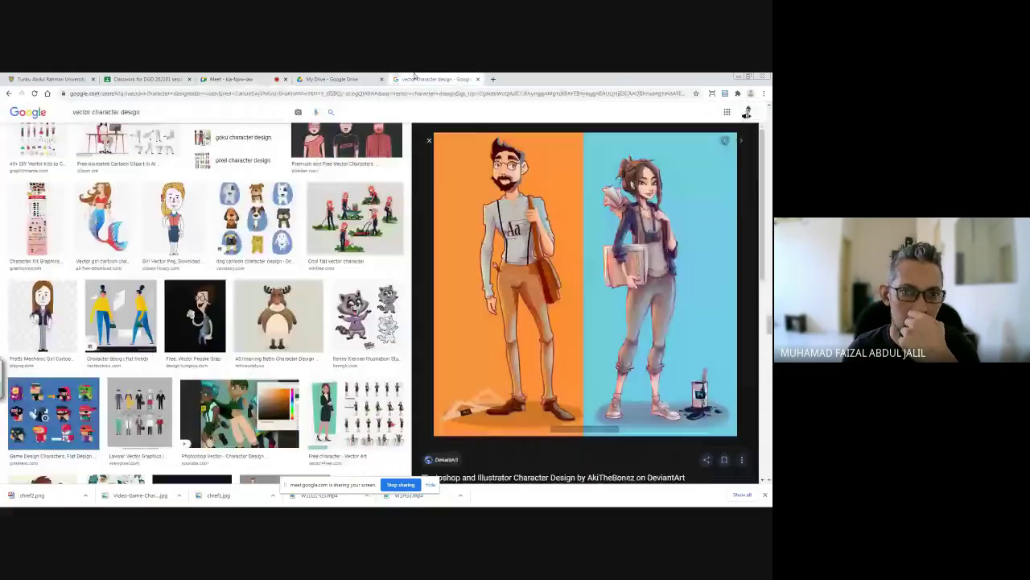
left_click(186, 110)
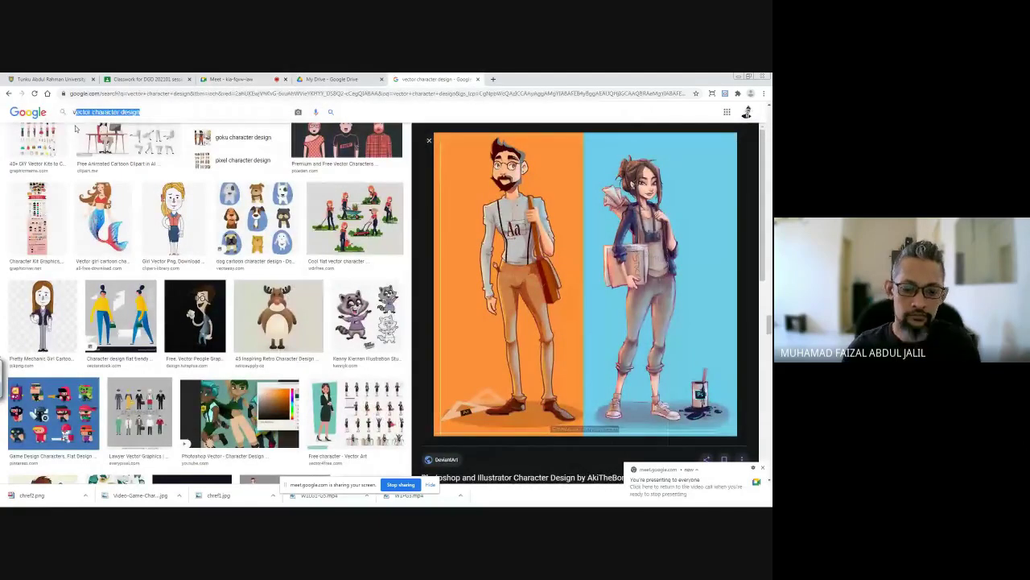
type("dig")
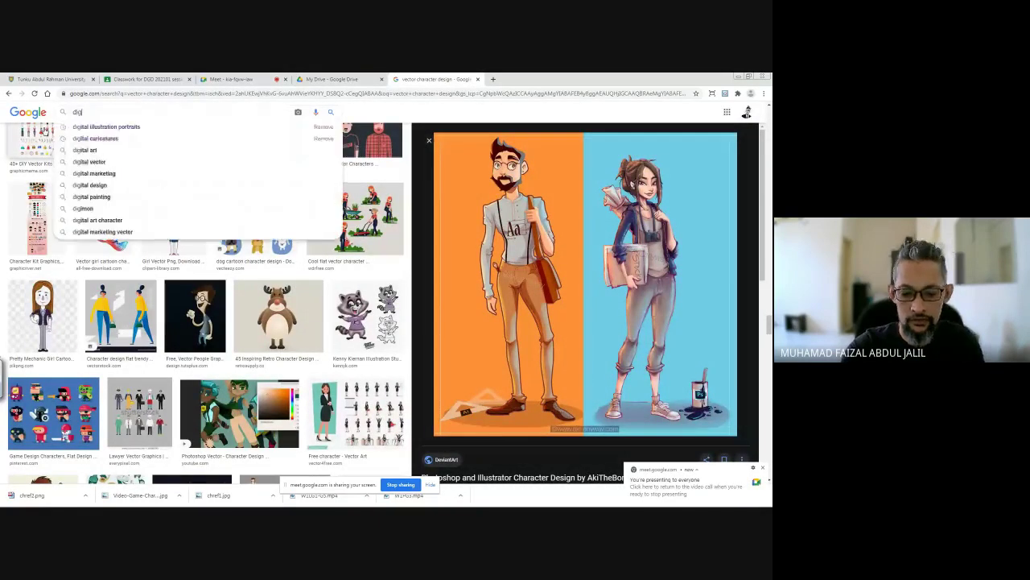
type("ital pot")
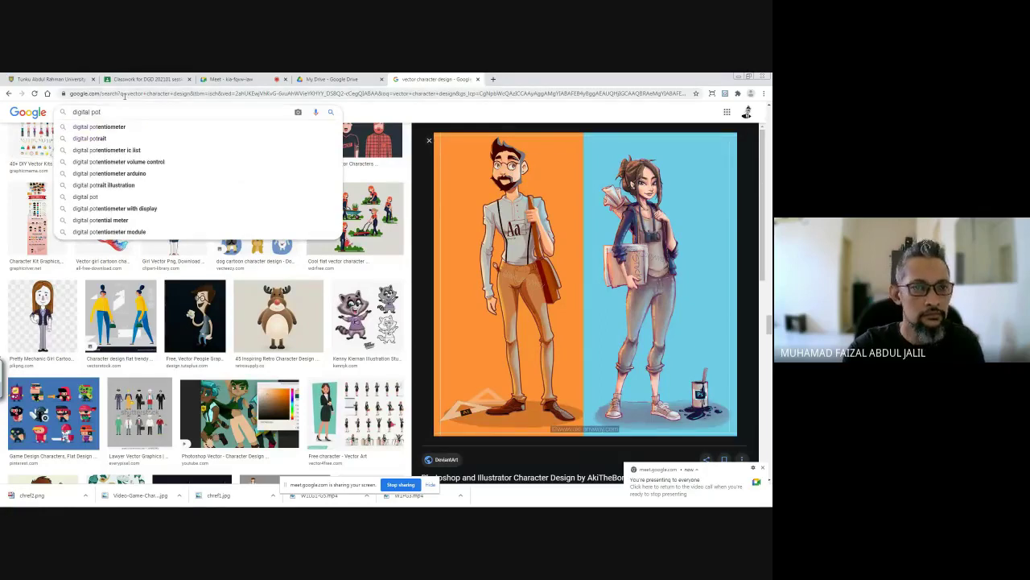
left_click(128, 186)
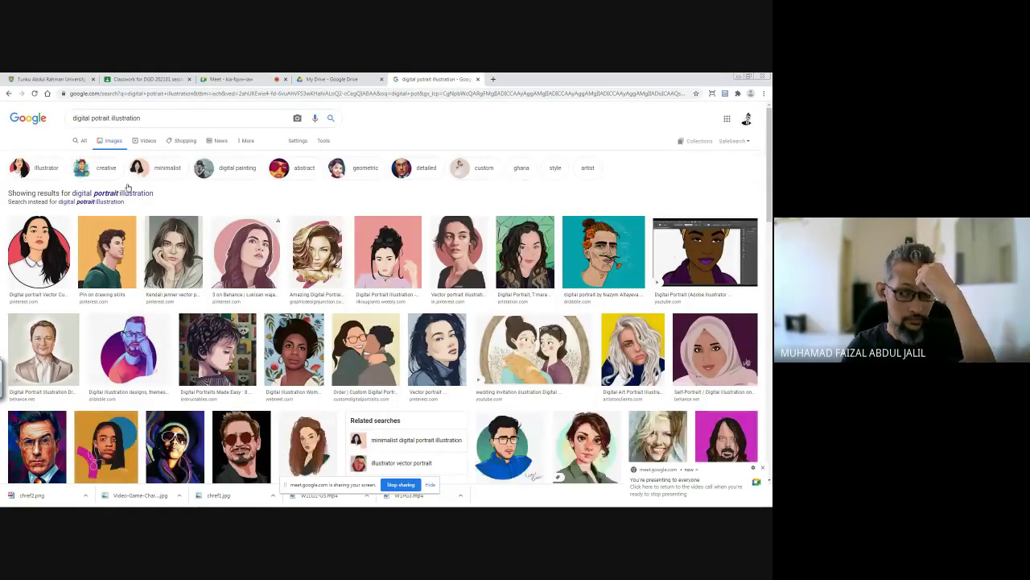
Step: Change the image search query to "digital paint illustration" and run it
left_click_drag(110, 118, 91, 118)
key("BackSpace")
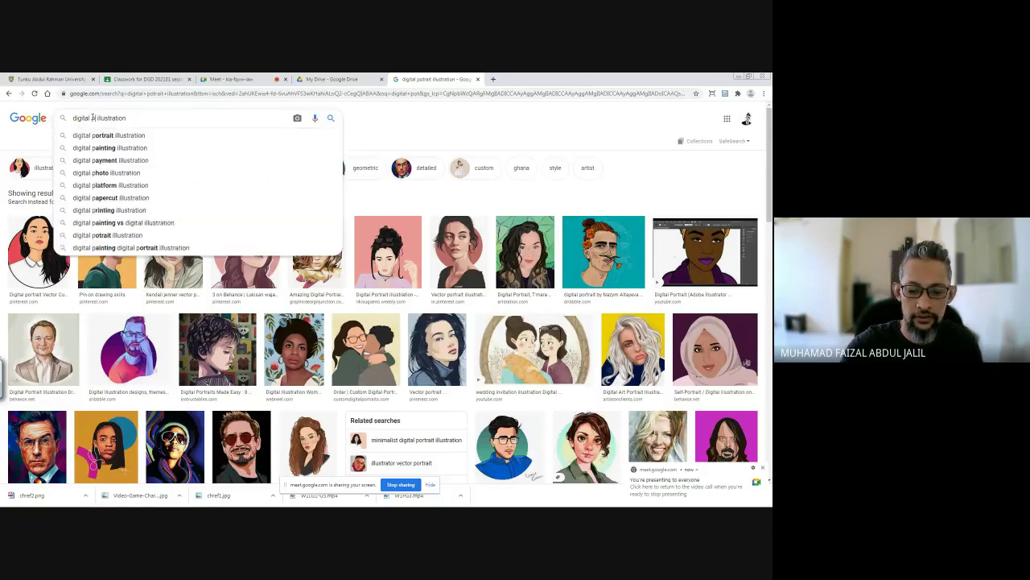
type("paint")
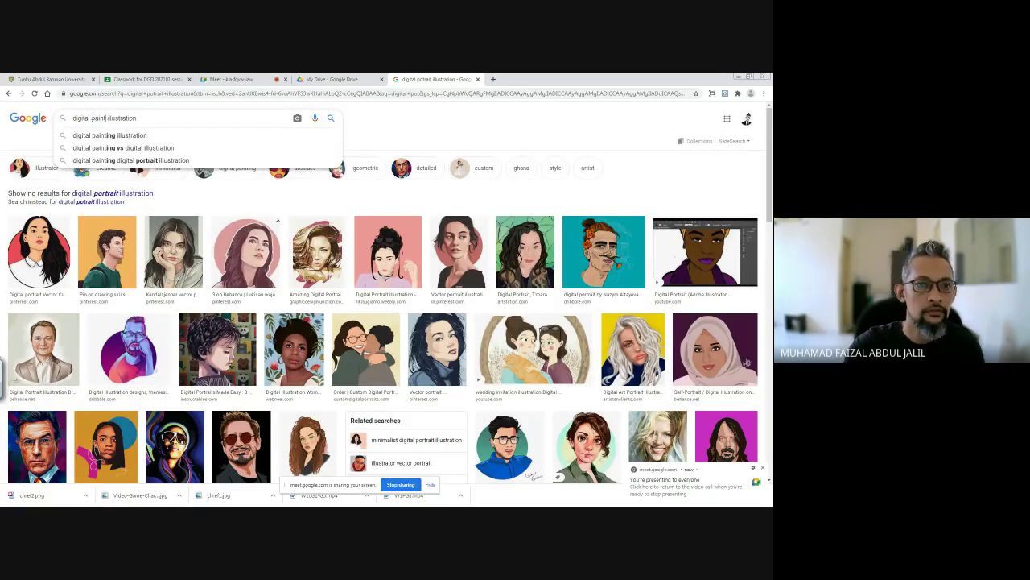
key("Return")
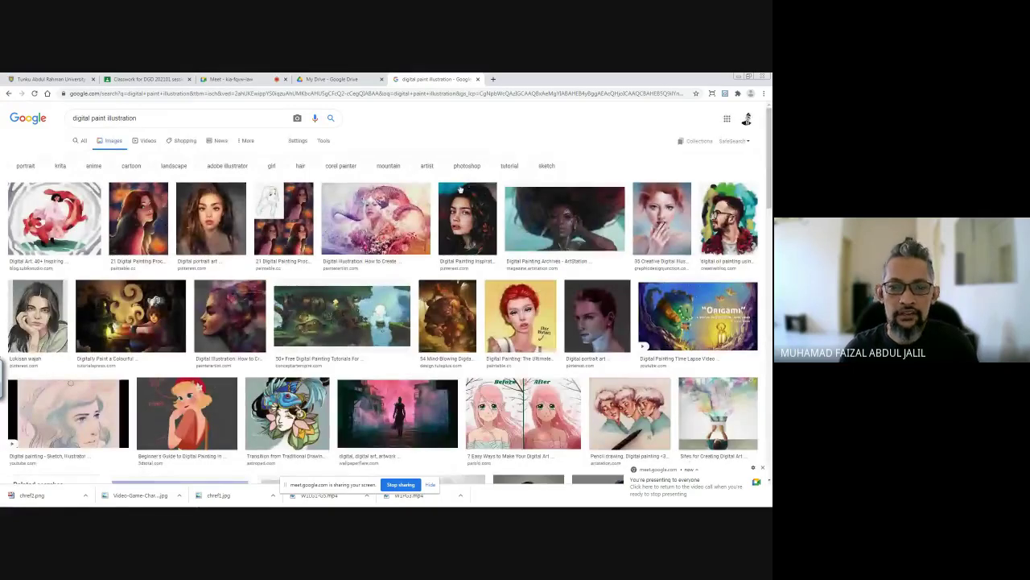
Step: Look through the digital paint illustration image results for examples of painted portraits and illustration styles
scroll(538, 270, "down", 4)
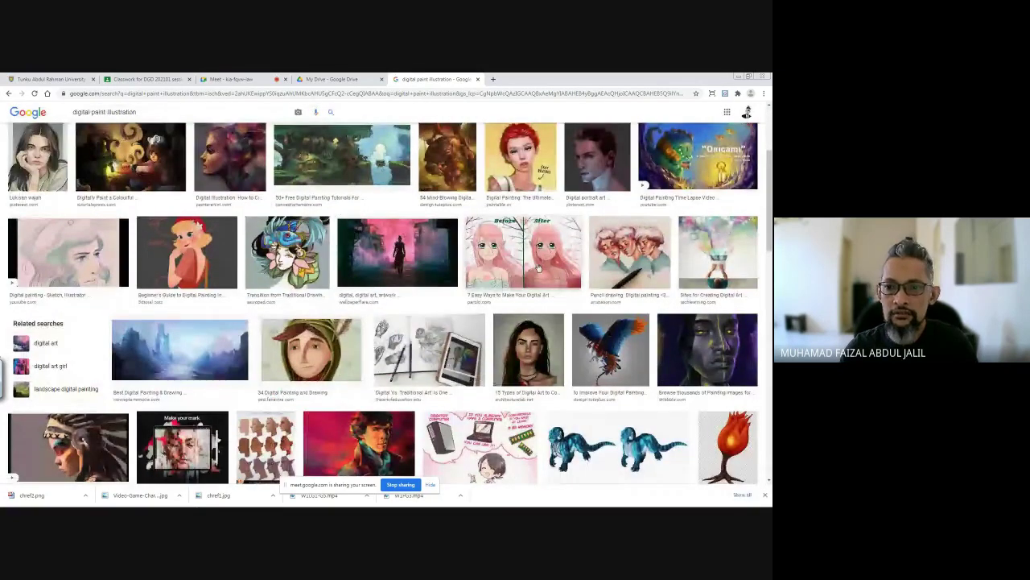
scroll(538, 268, "down", 3)
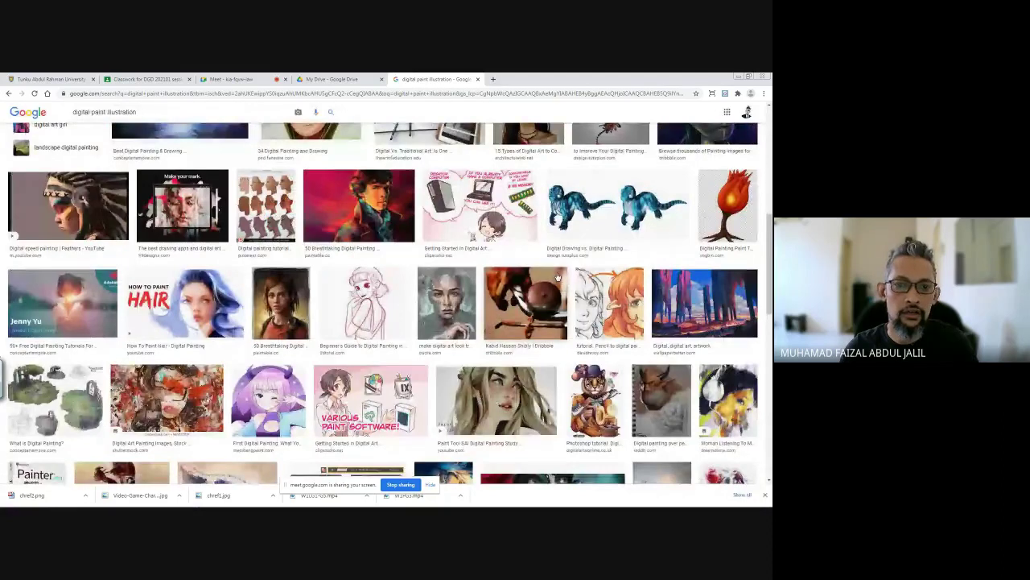
scroll(558, 278, "down", 1)
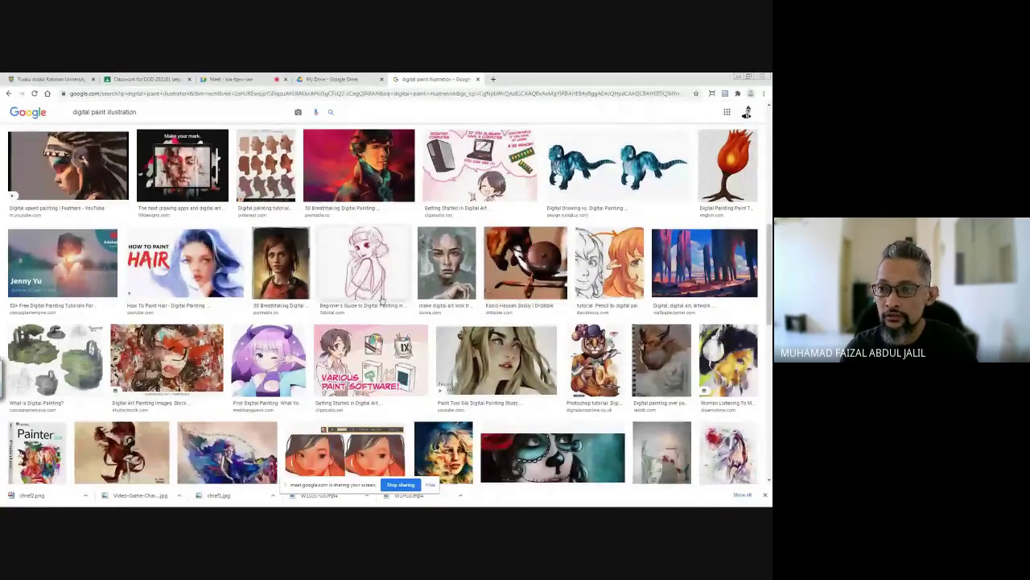
scroll(560, 294, "down", 2)
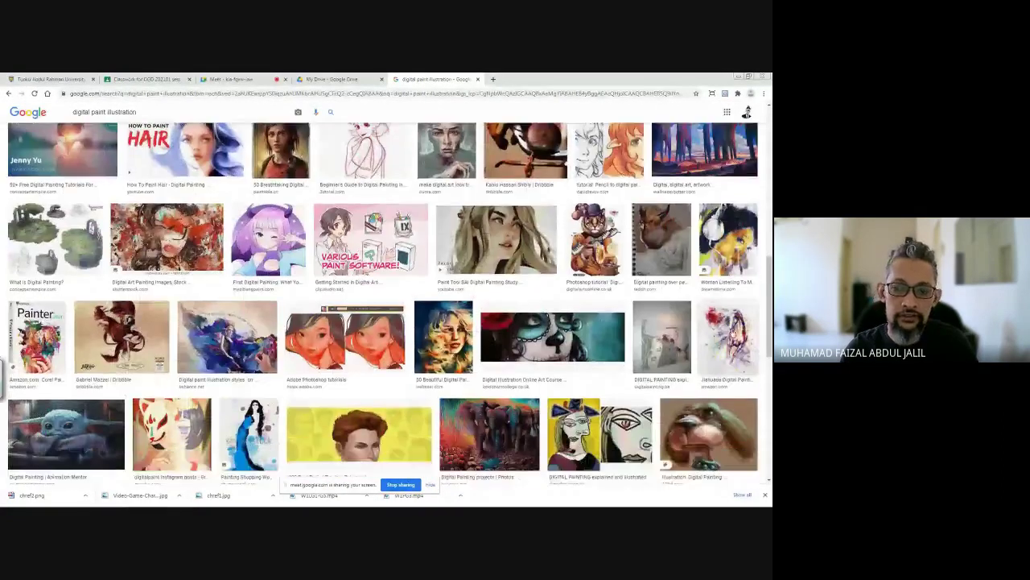
scroll(383, 302, "down", 3)
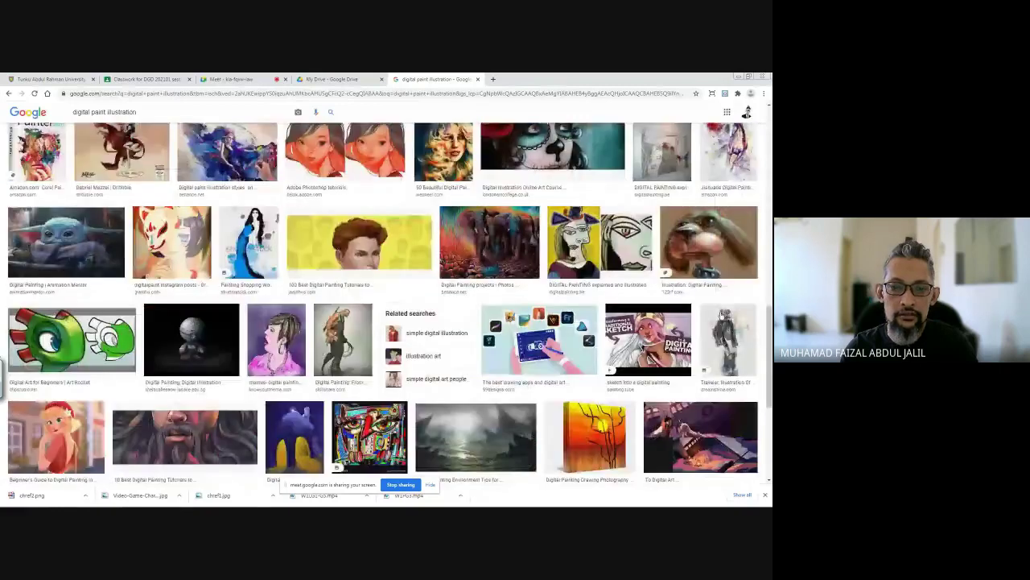
scroll(614, 304, "down", 4)
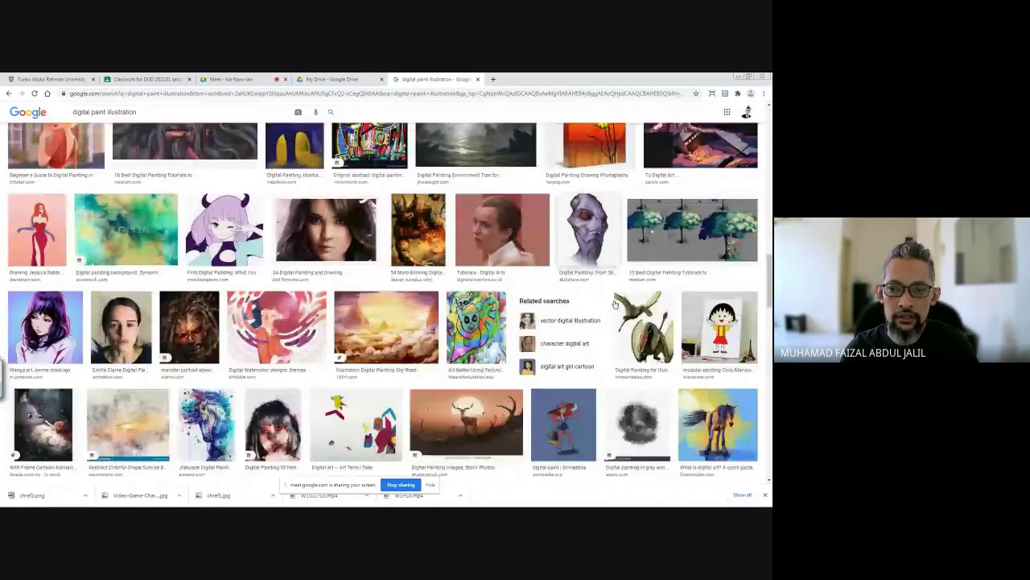
scroll(614, 303, "down", 4)
scroll(614, 304, "down", 1)
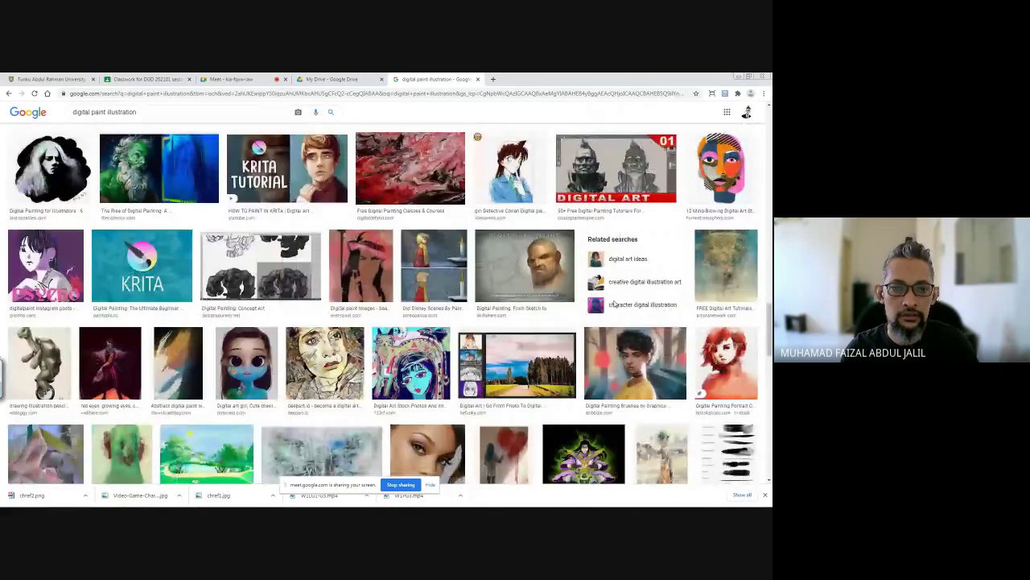
scroll(464, 308, "down", 3)
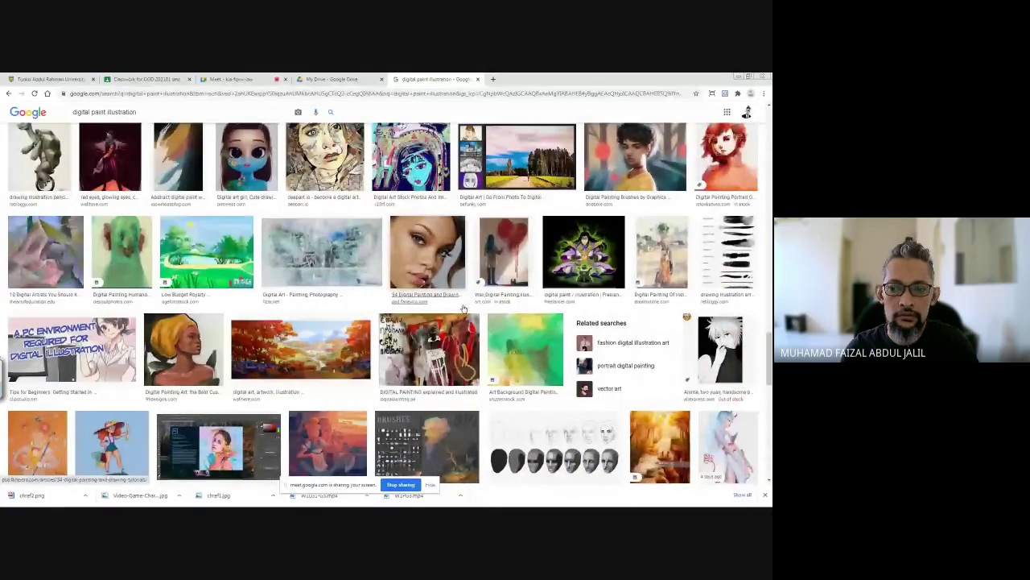
scroll(463, 309, "down", 1)
scroll(464, 308, "down", 1)
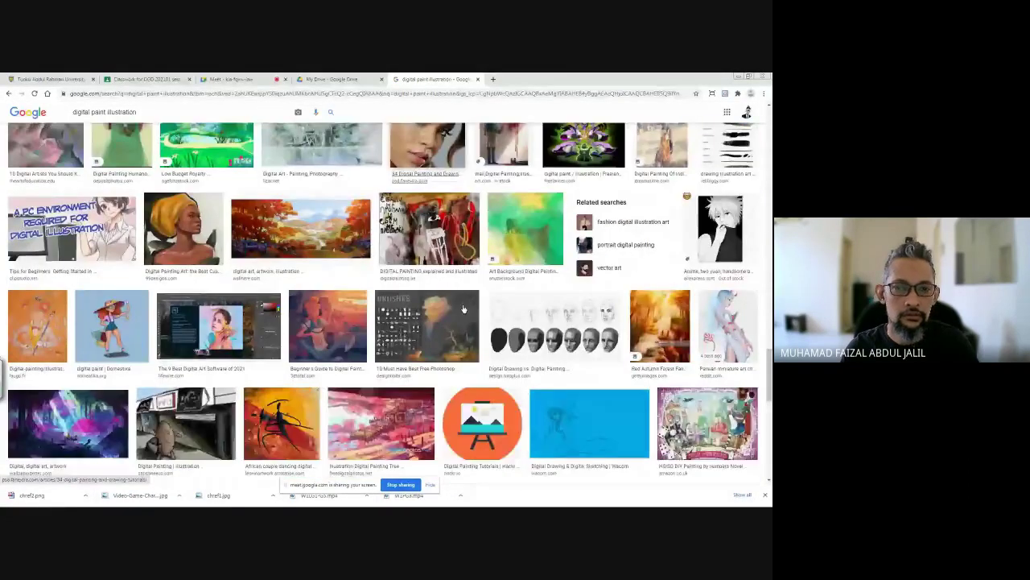
scroll(463, 308, "down", 3)
scroll(464, 308, "down", 5)
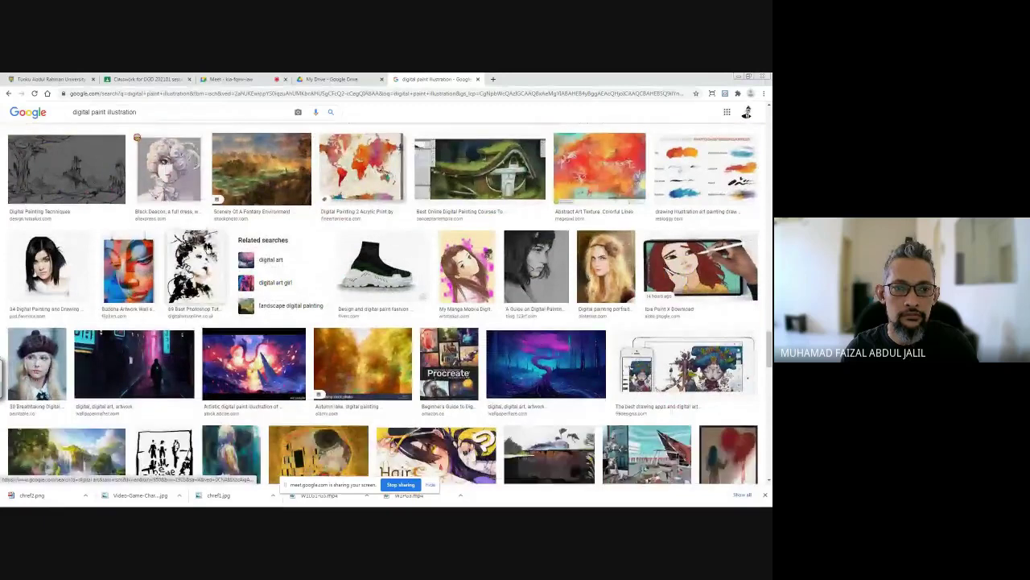
scroll(385, 233, "down", 2)
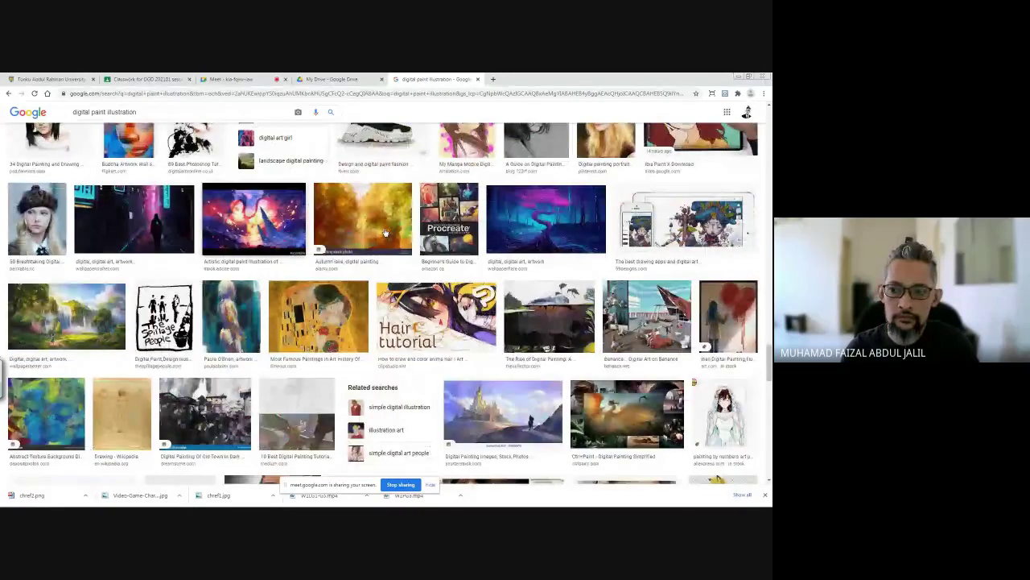
scroll(386, 233, "down", 2)
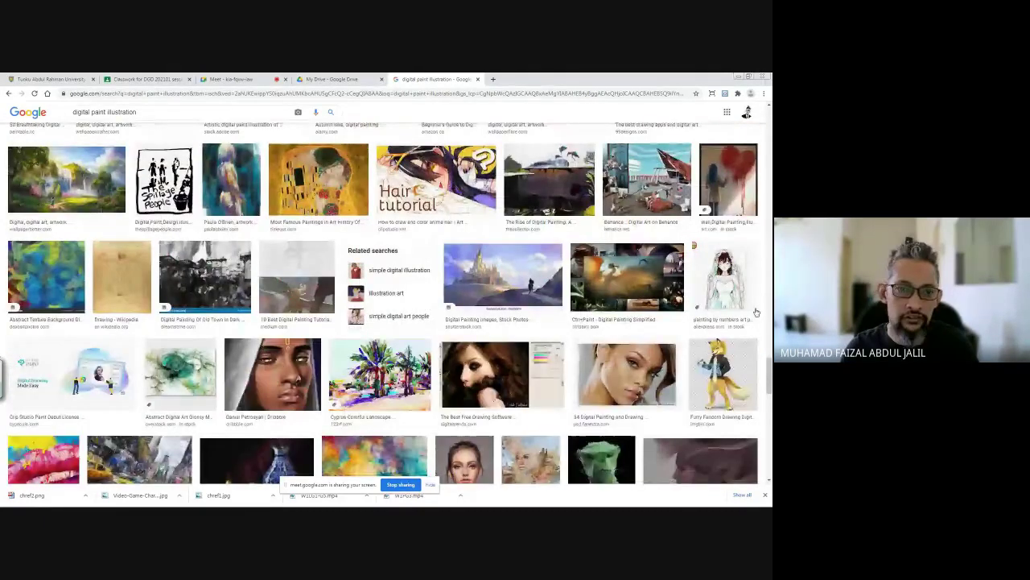
scroll(757, 311, "down", 5)
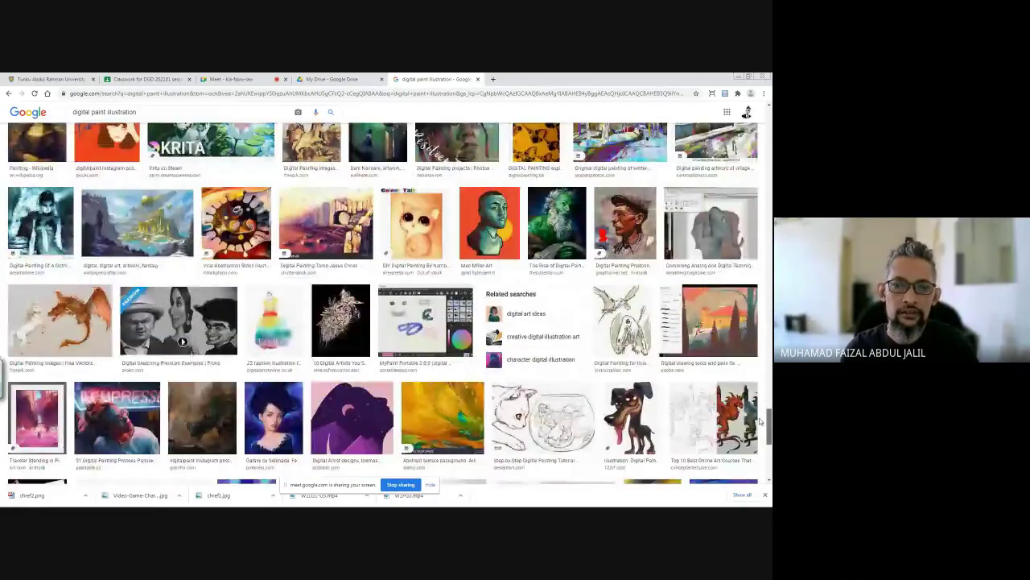
scroll(760, 421, "down", 5)
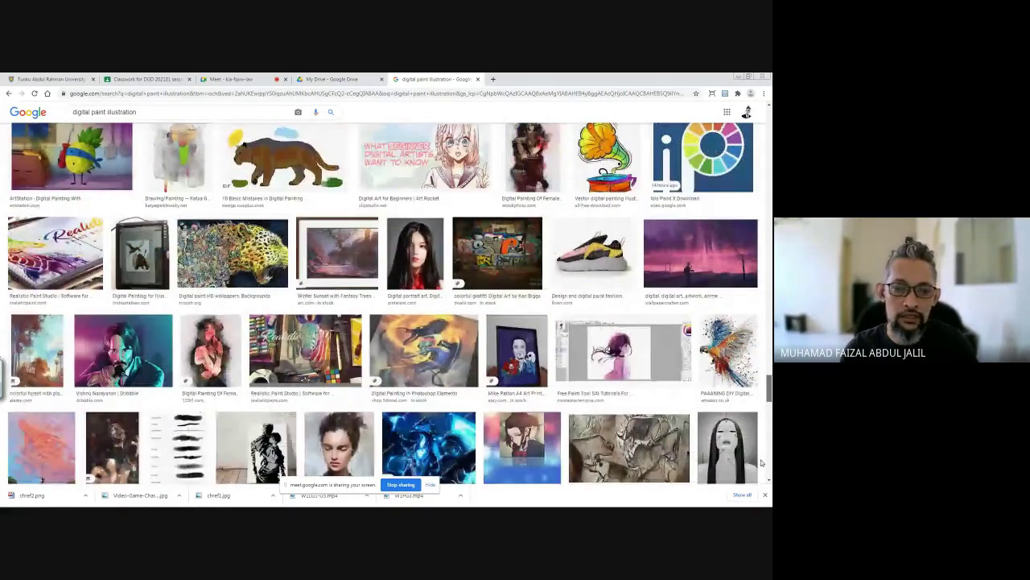
scroll(760, 459, "down", 3)
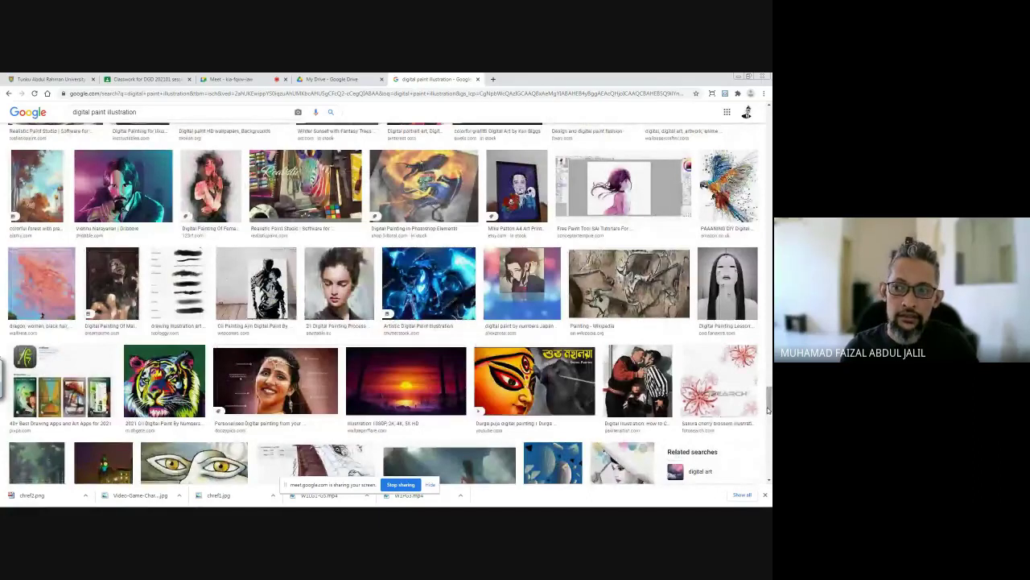
Step: Return to the search query, change it to "digital sketch illustration" and run the image search
left_click_drag(768, 411, 769, 116)
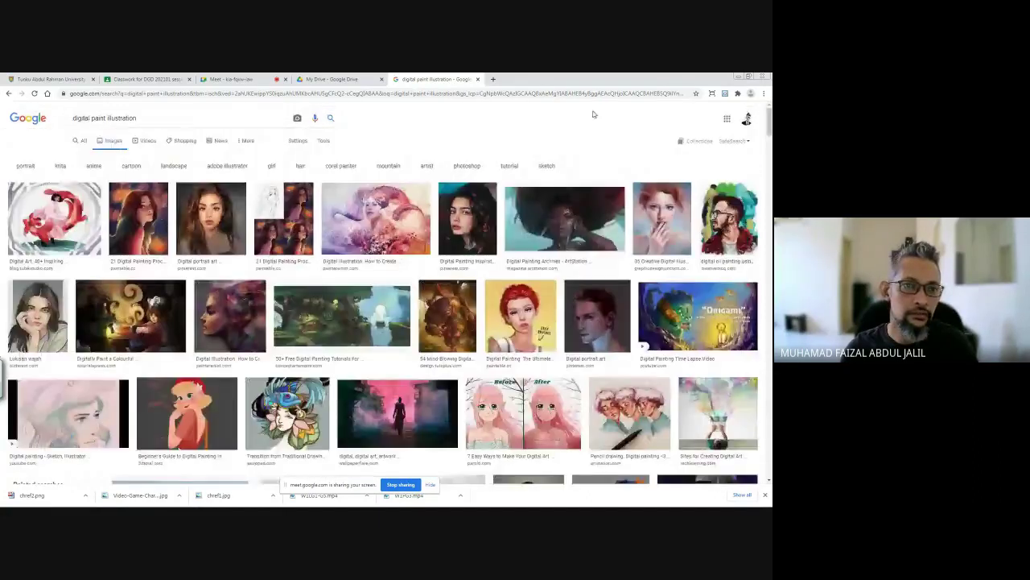
left_click_drag(111, 118, 92, 117)
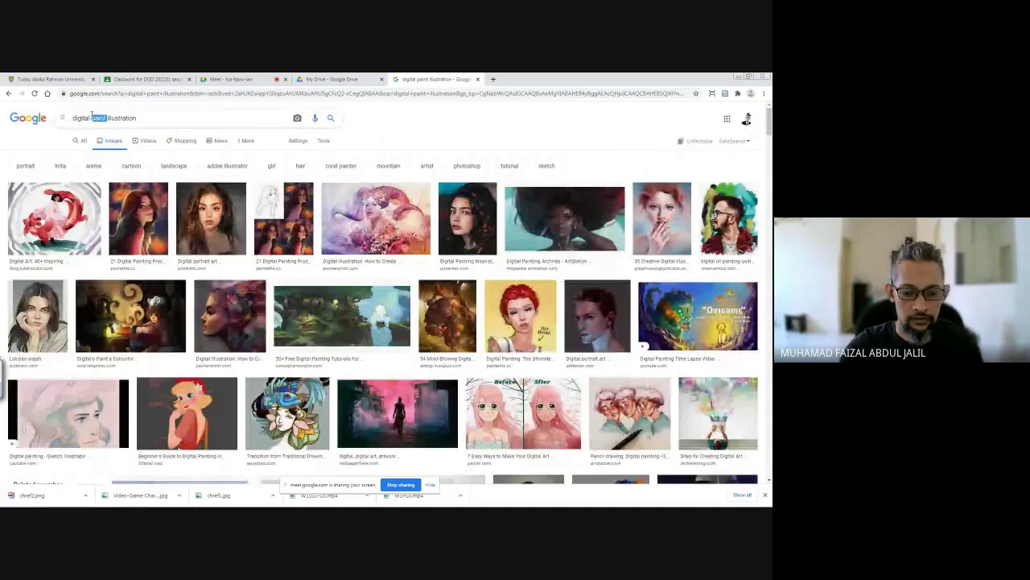
type("sketch")
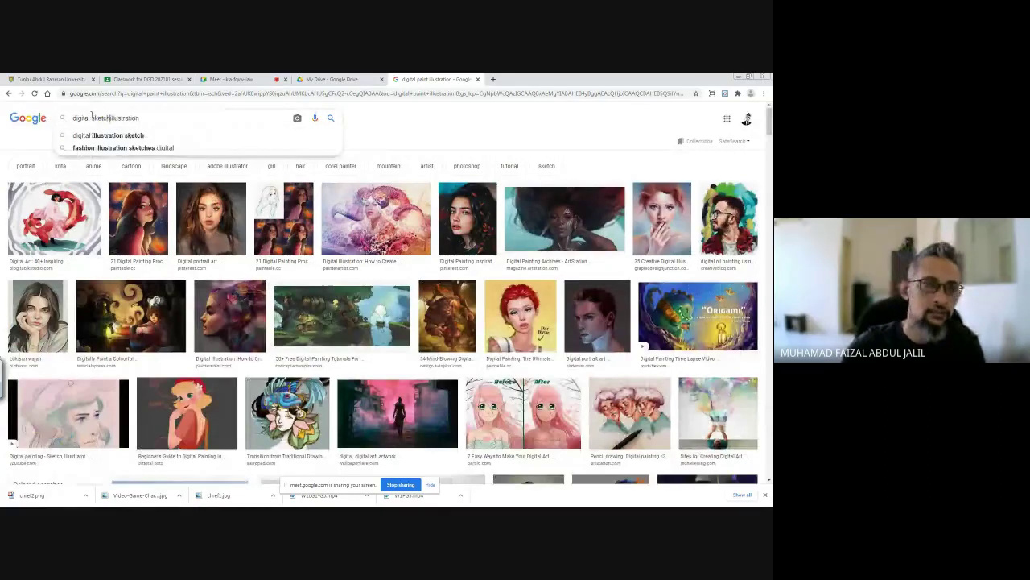
key("Return")
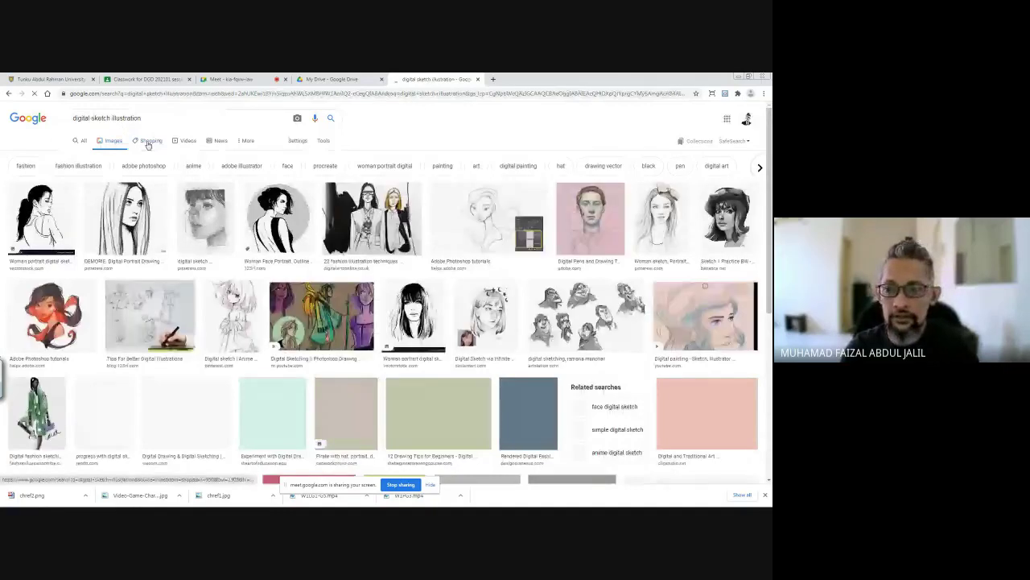
Step: Look through the digital sketch illustration image results for examples of sketched portraits
scroll(680, 284, "down", 1)
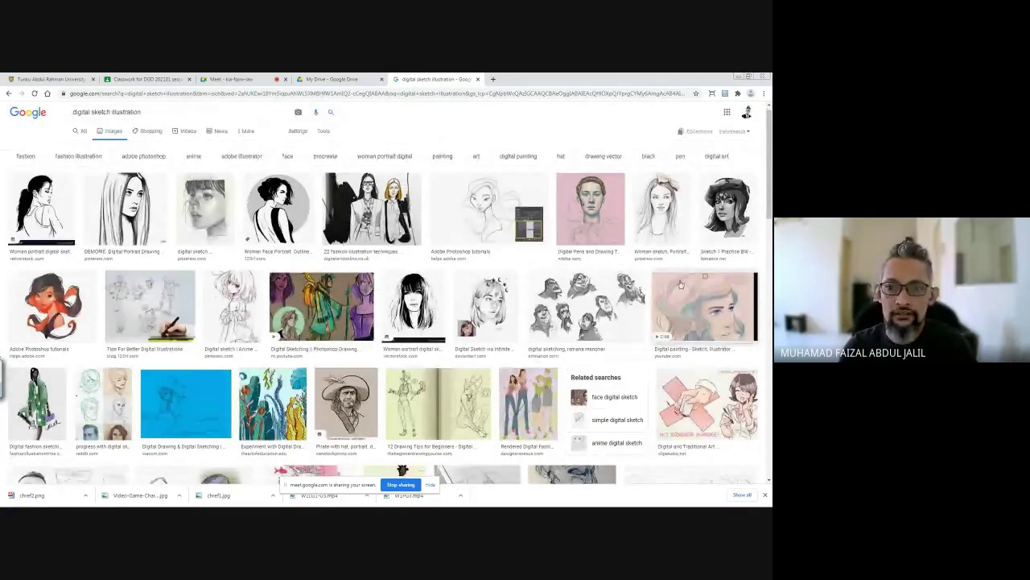
scroll(681, 284, "down", 3)
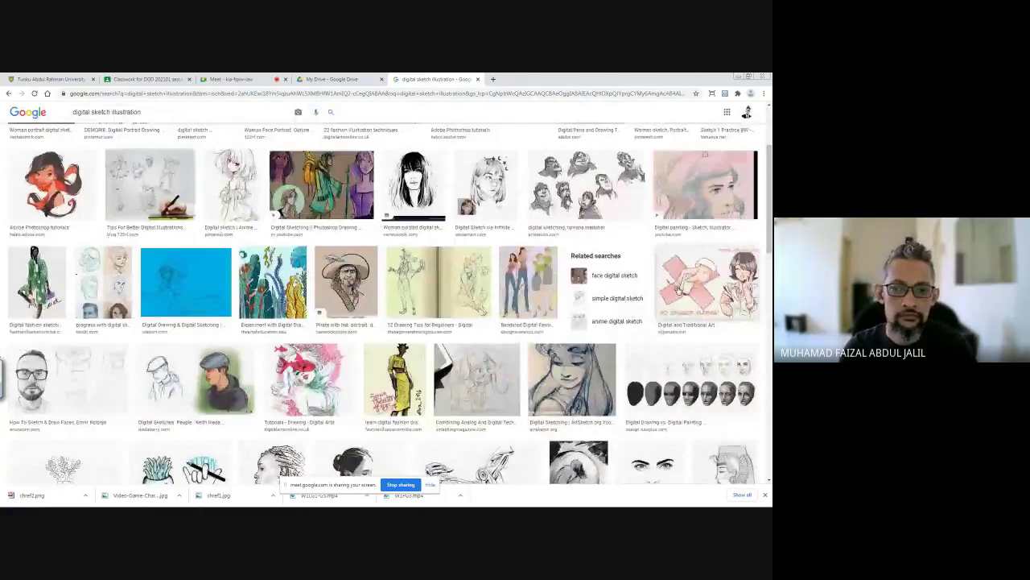
scroll(624, 292, "down", 2)
scroll(625, 292, "down", 3)
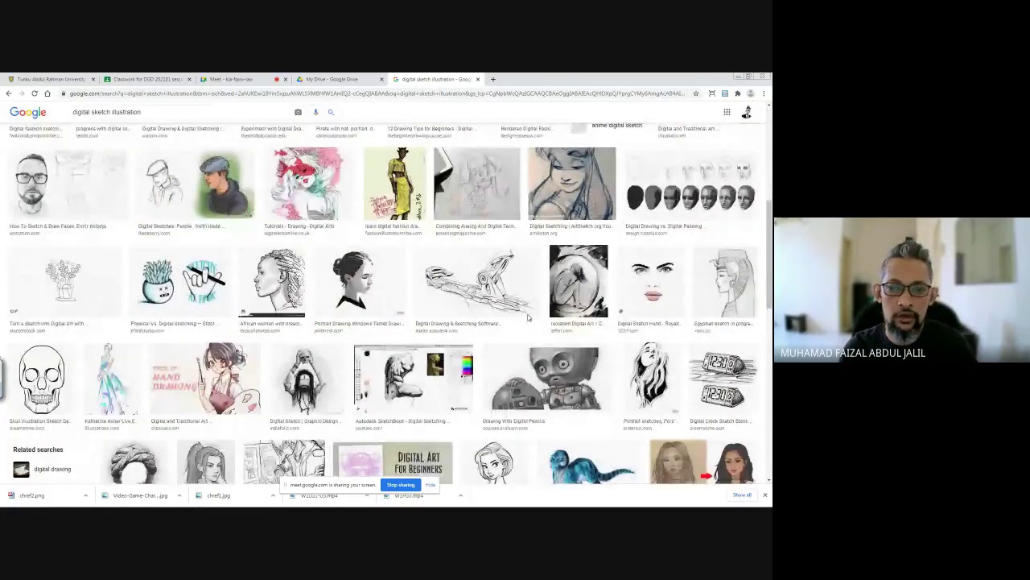
scroll(528, 318, "down", 8)
scroll(266, 312, "down", 10)
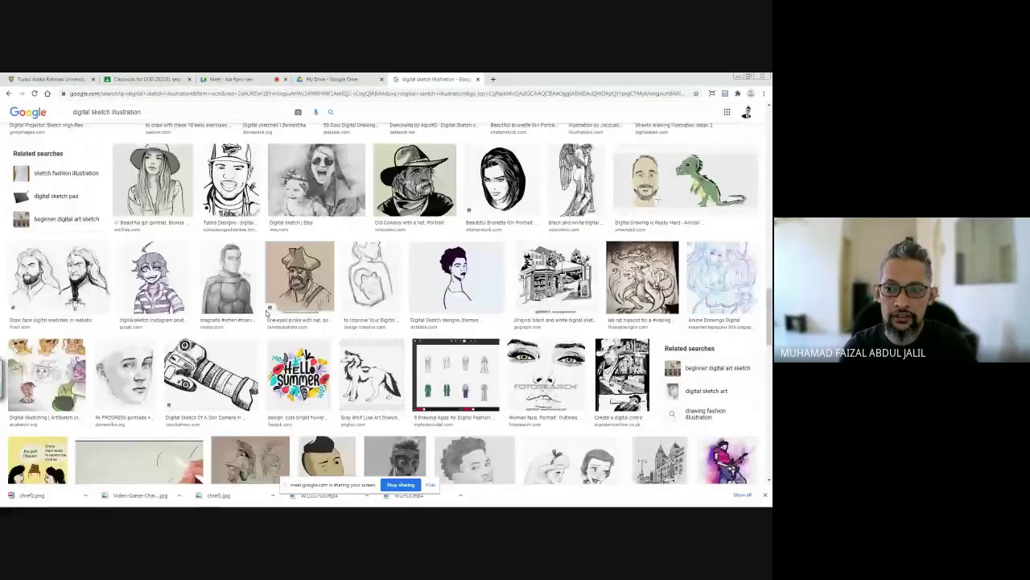
scroll(266, 312, "down", 1)
scroll(266, 312, "down", 8)
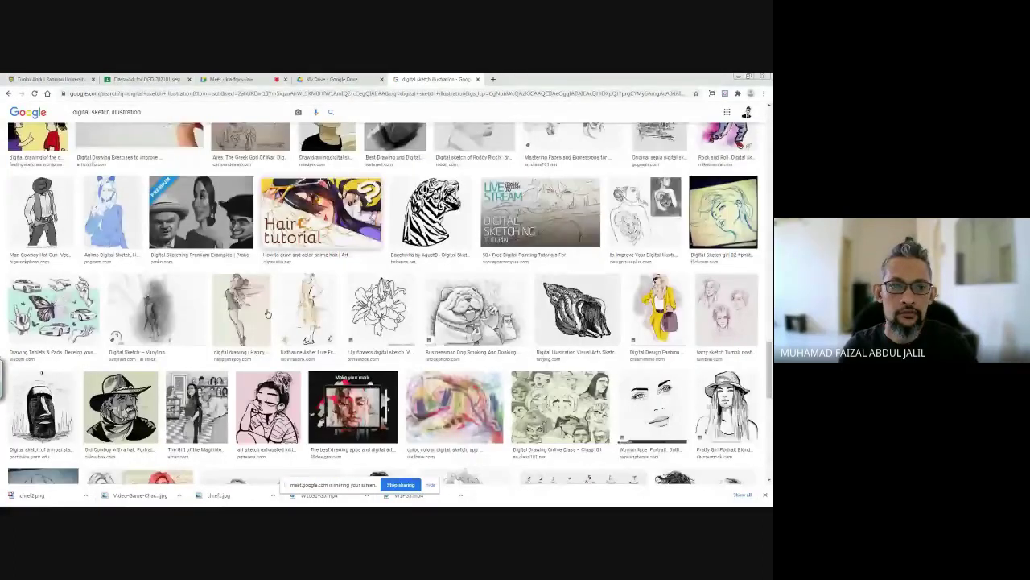
scroll(267, 313, "down", 2)
scroll(269, 313, "down", 3)
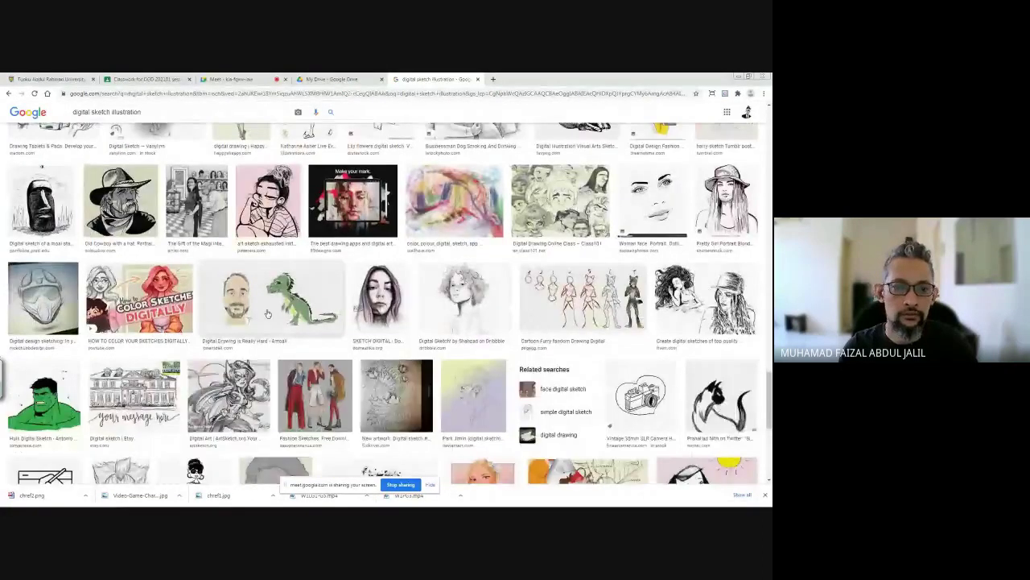
scroll(268, 313, "down", 6)
Step: Preview the lumierize face sketch on a pale background and open the pink side-profile portrait from its related images
left_click(283, 280)
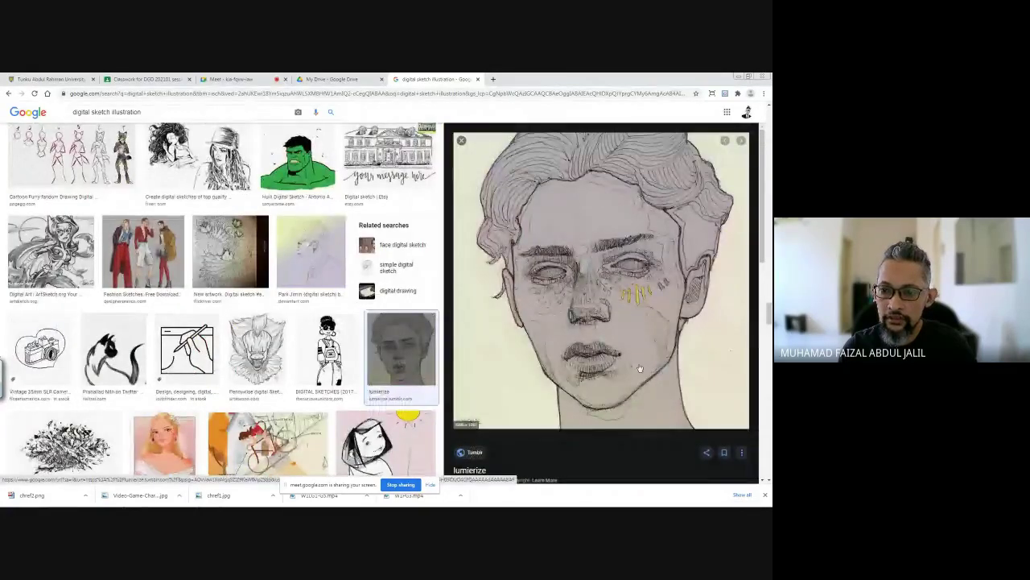
scroll(623, 215, "down", 5)
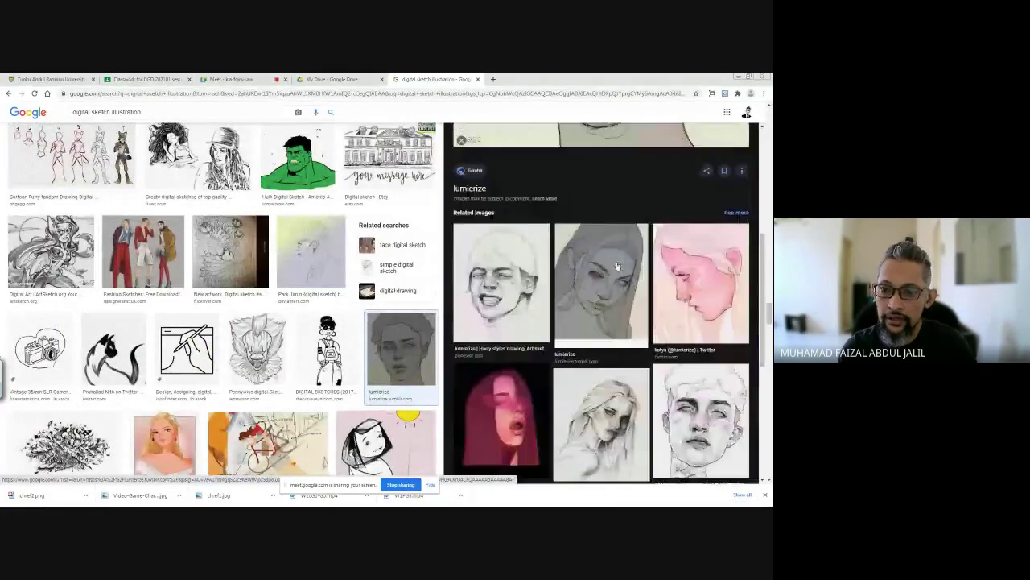
left_click(698, 203)
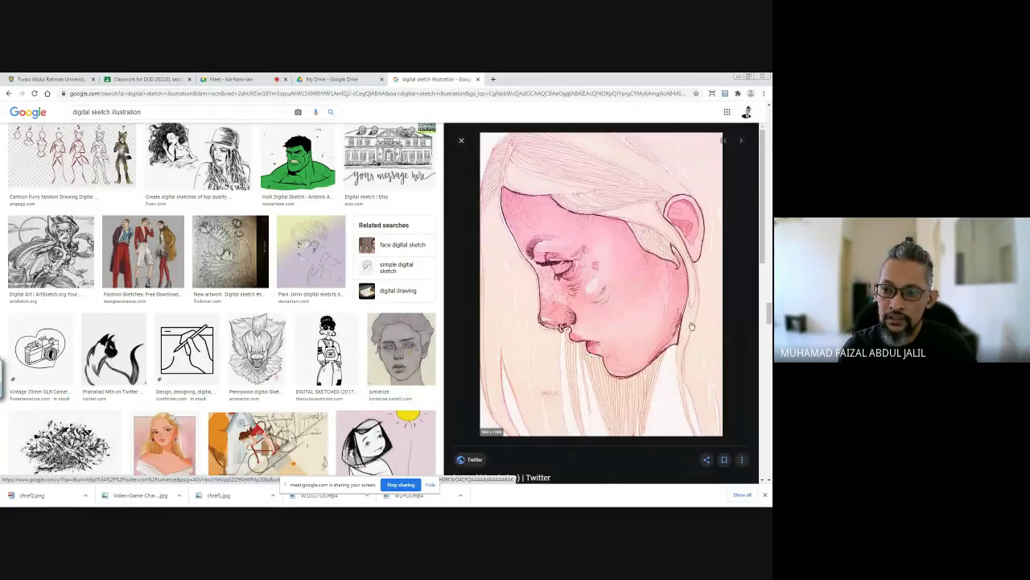
Step: Preview the related face sketch with the red flower and hummingbird at the neck, and look through its related images
scroll(691, 325, "down", 6)
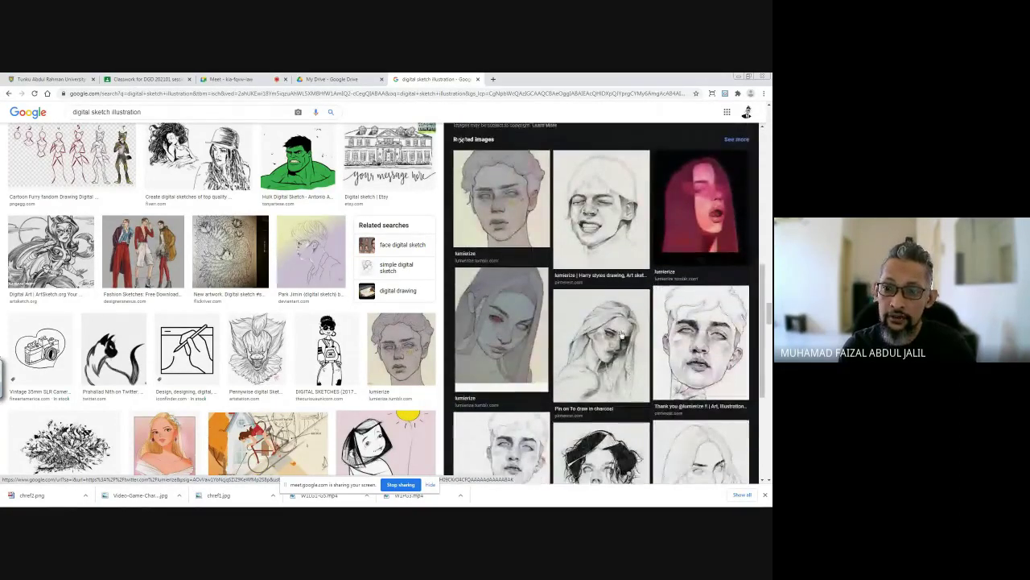
scroll(609, 342, "down", 3)
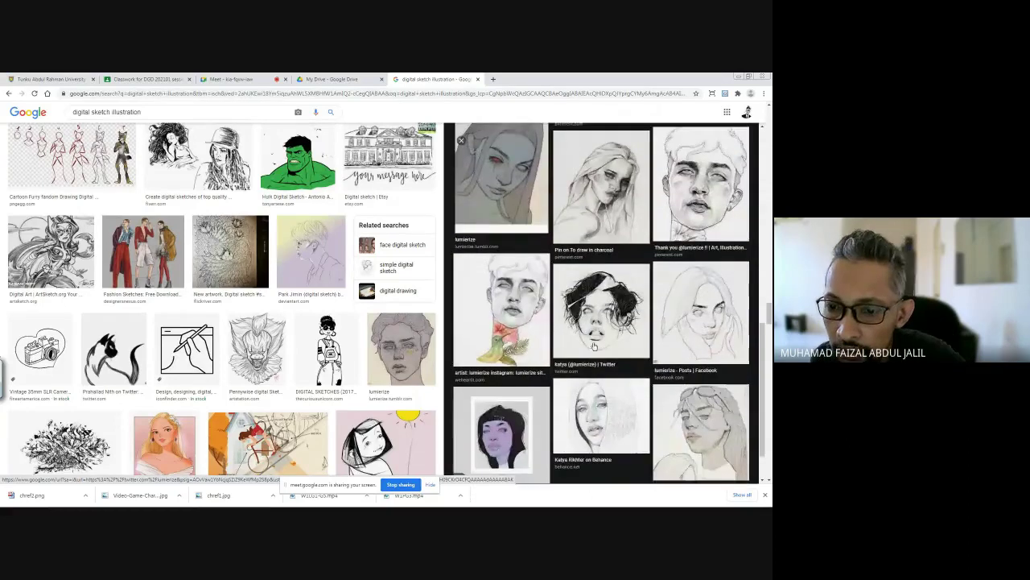
scroll(593, 345, "up", 3)
scroll(593, 344, "down", 1)
left_click(522, 396)
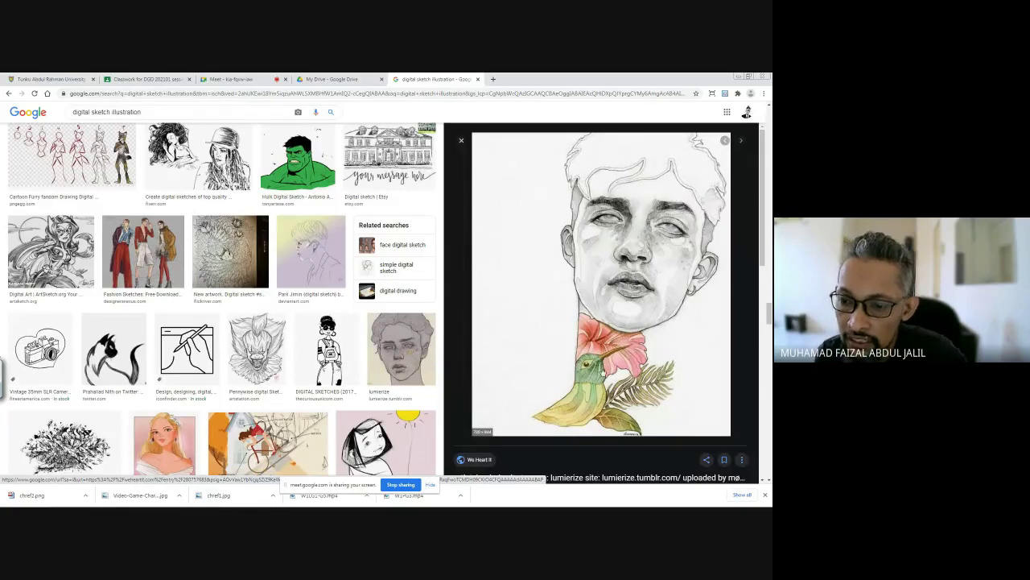
scroll(601, 375, "down", 3)
scroll(589, 383, "down", 5)
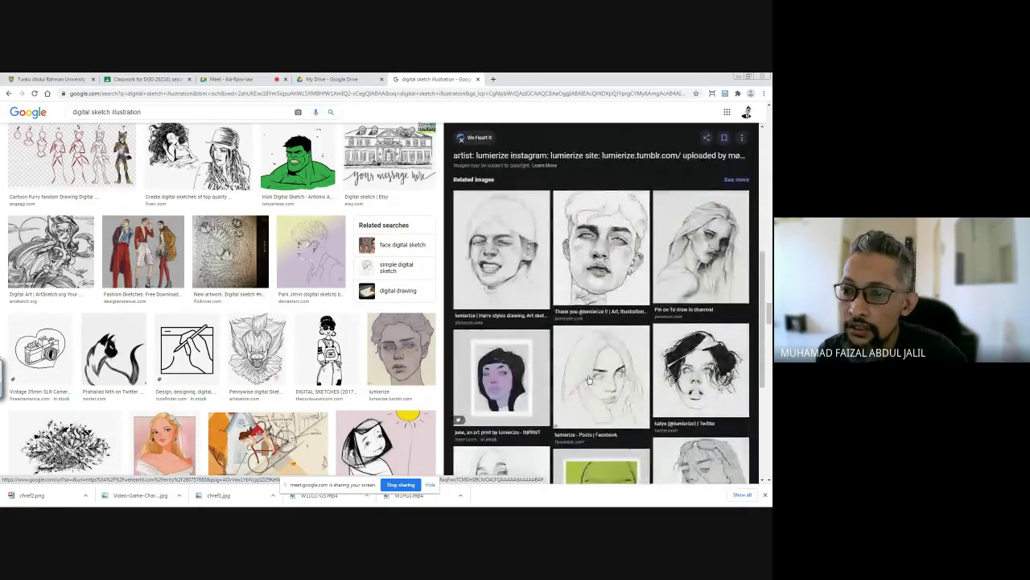
Step: Browse the remaining related face sketches and nearby digital sketch illustration results, and close the image preview
scroll(590, 375, "down", 2)
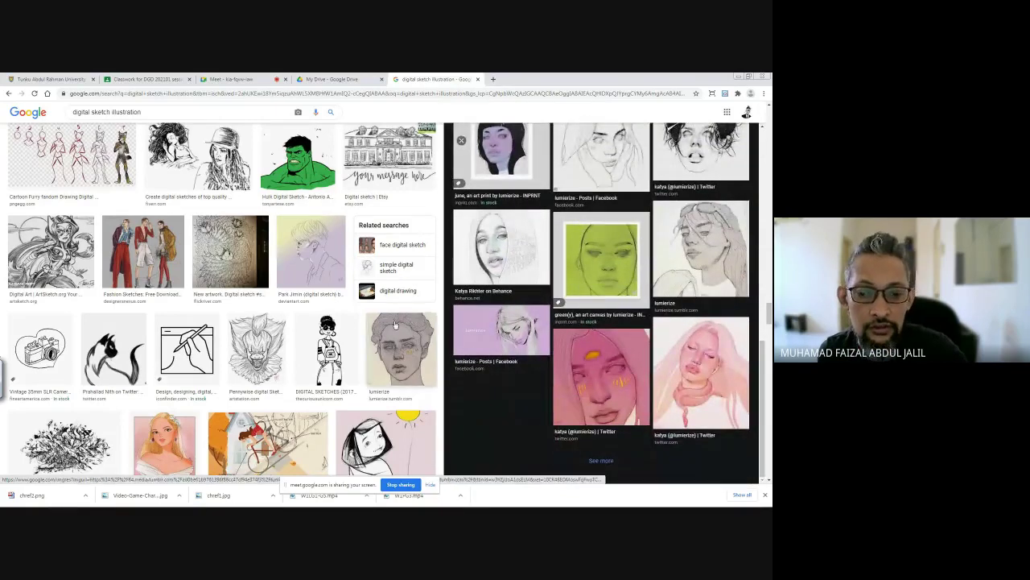
scroll(369, 331, "down", 5)
scroll(369, 331, "up", 3)
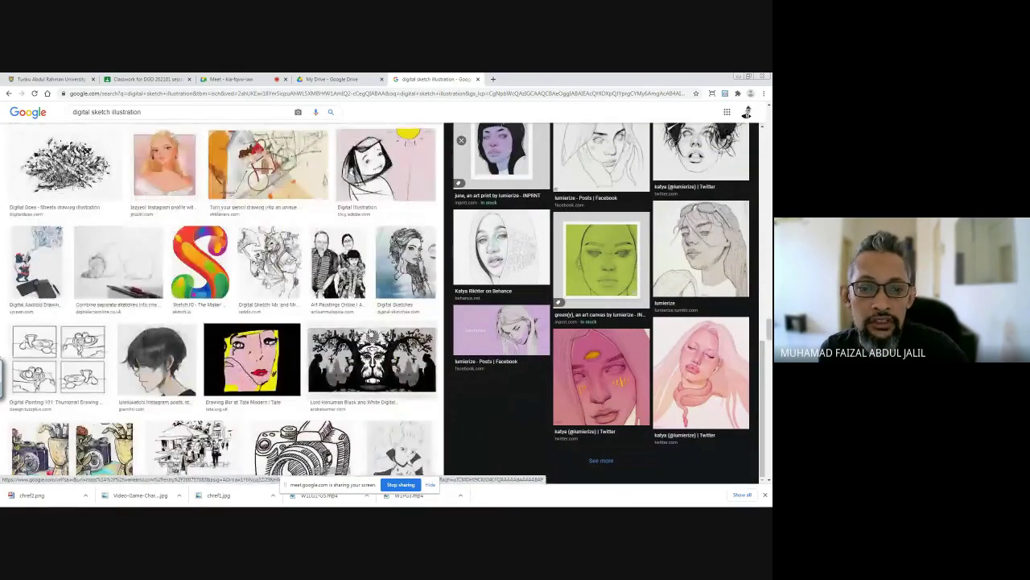
scroll(367, 329, "down", 4)
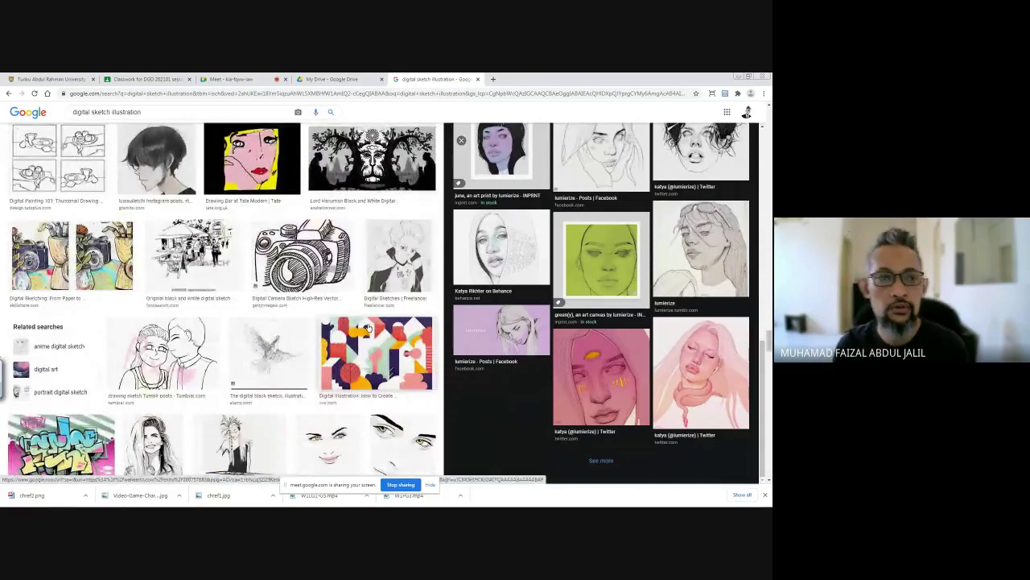
scroll(367, 329, "down", 3)
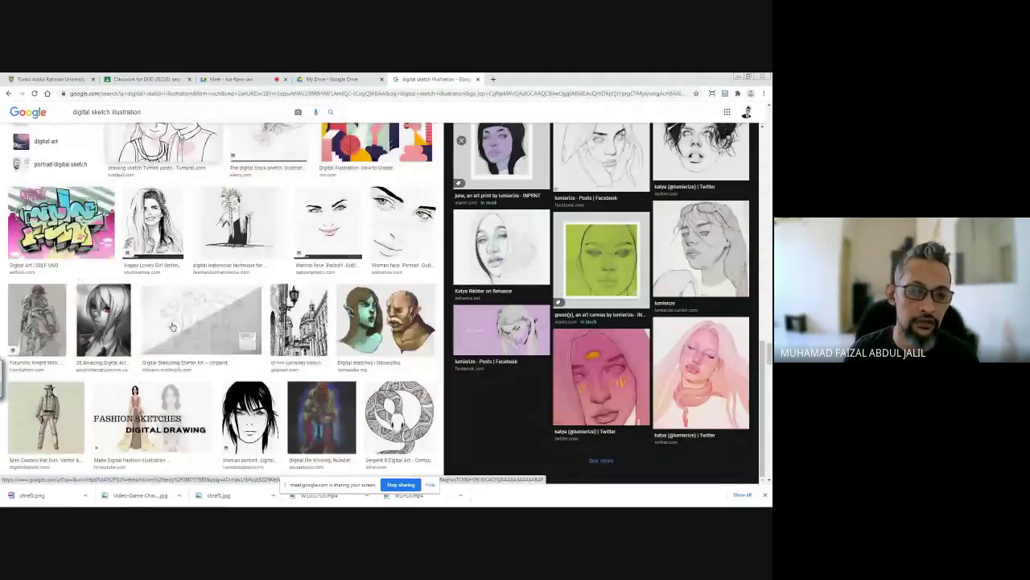
left_click(461, 141)
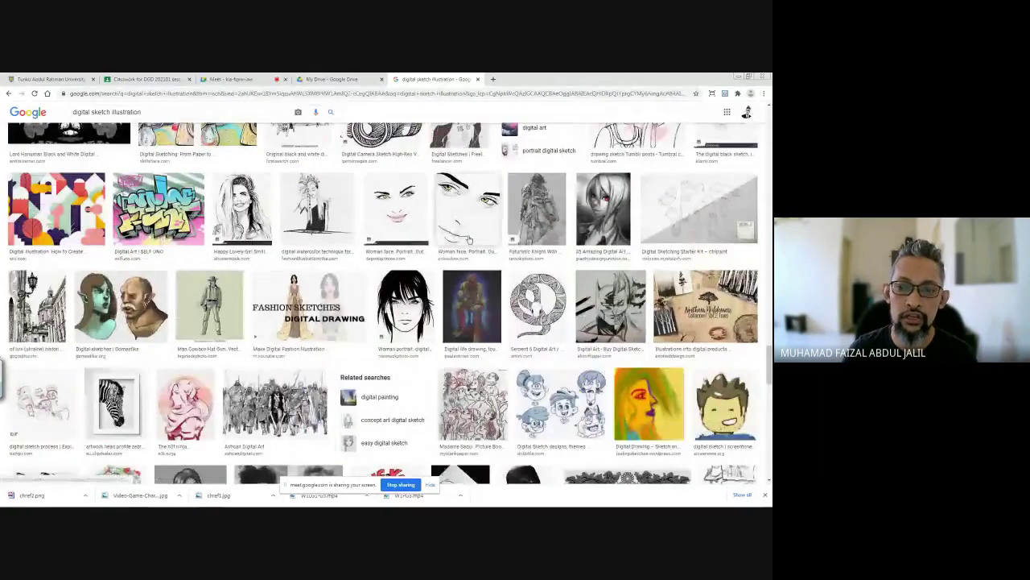
Step: Examine further digital sketch illustration image results for portraits drawn in different sketching styles
scroll(469, 239, "down", 10)
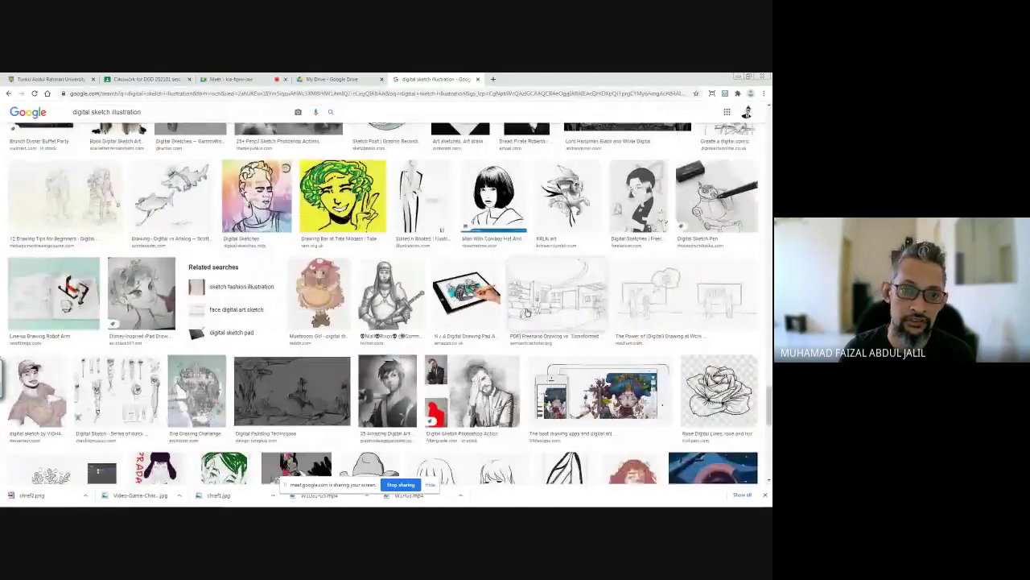
scroll(527, 313, "down", 2)
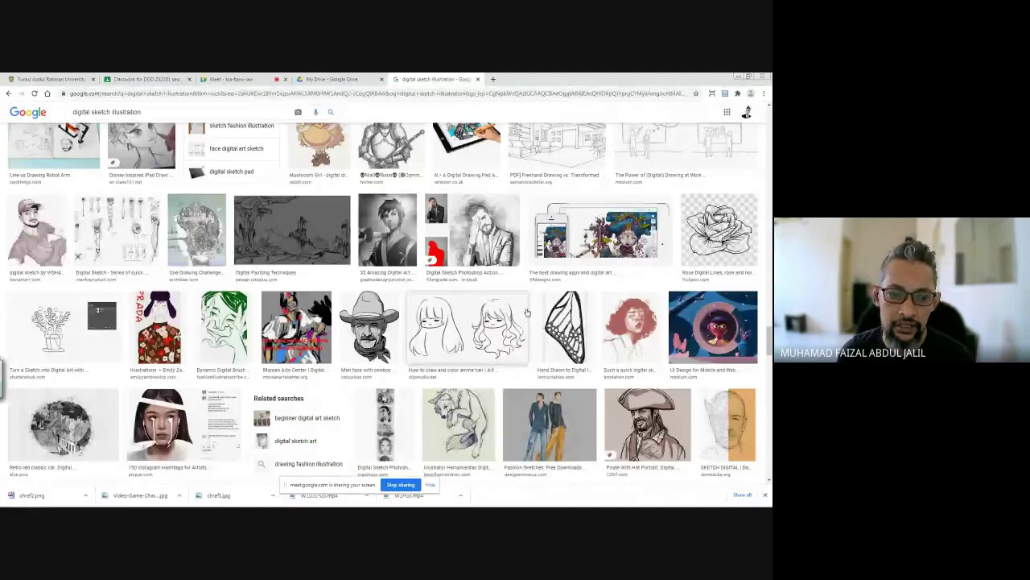
scroll(527, 312, "down", 4)
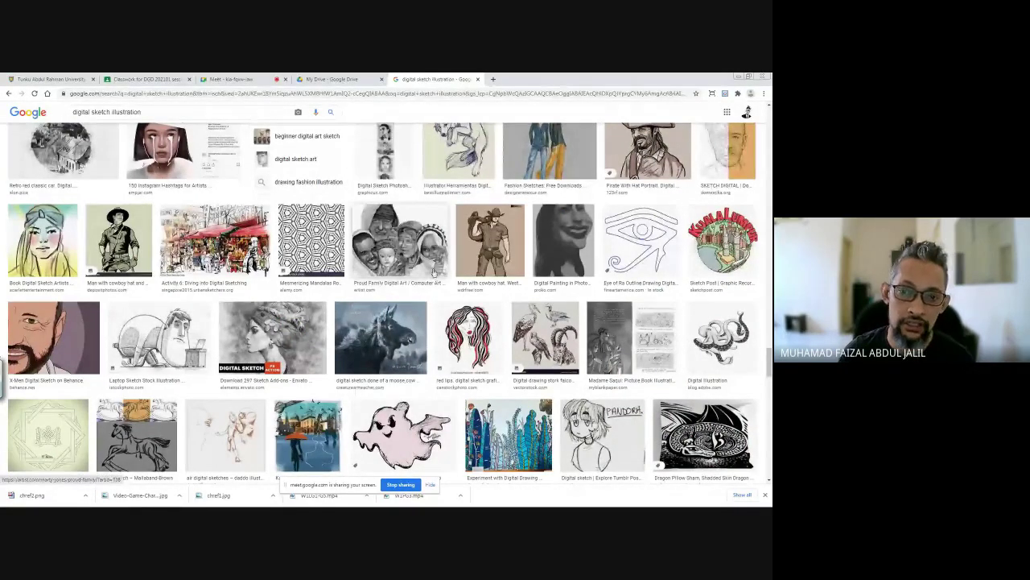
scroll(405, 312, "down", 4)
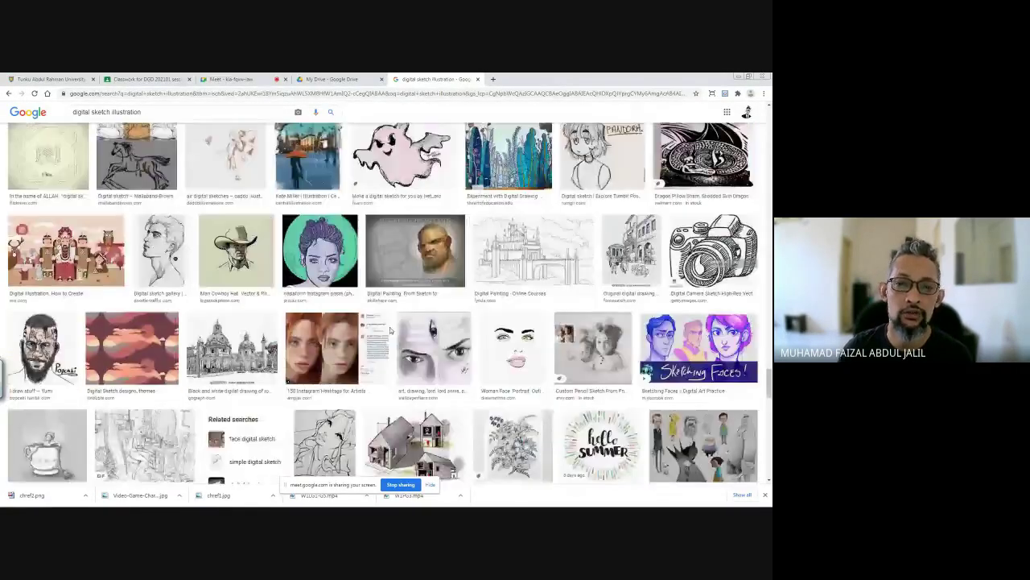
scroll(390, 329, "down", 2)
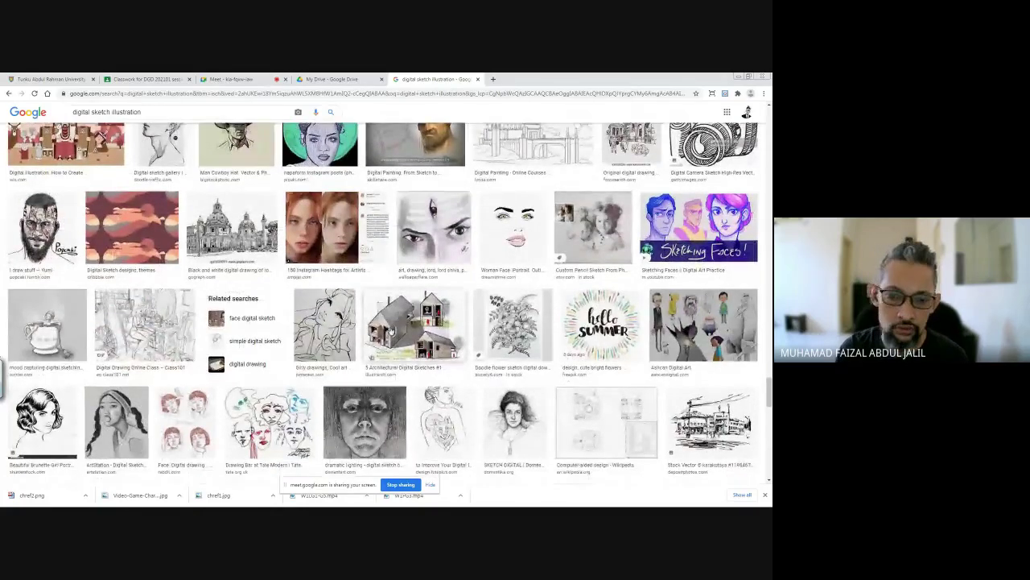
scroll(390, 330, "down", 1)
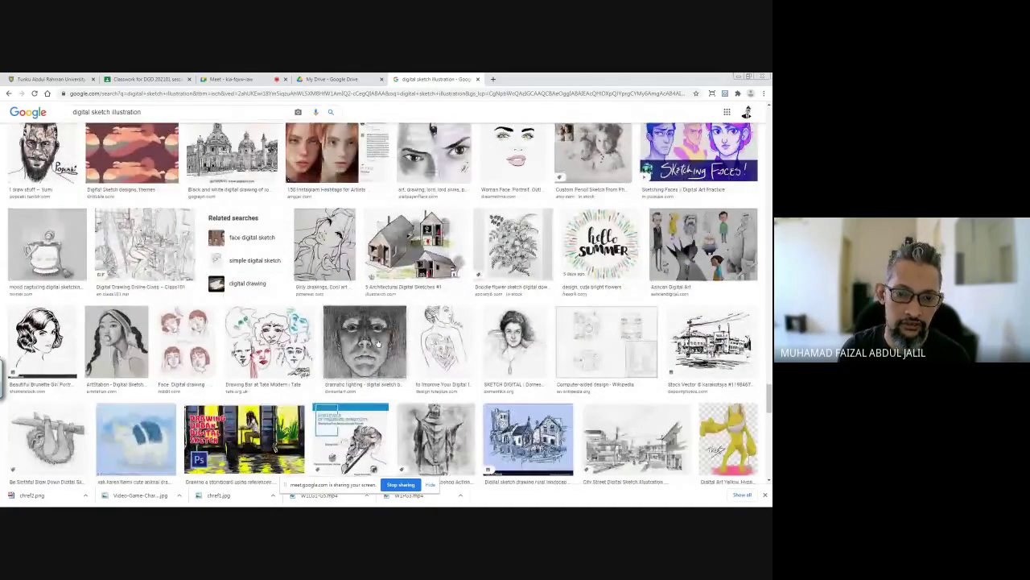
scroll(378, 345, "down", 2)
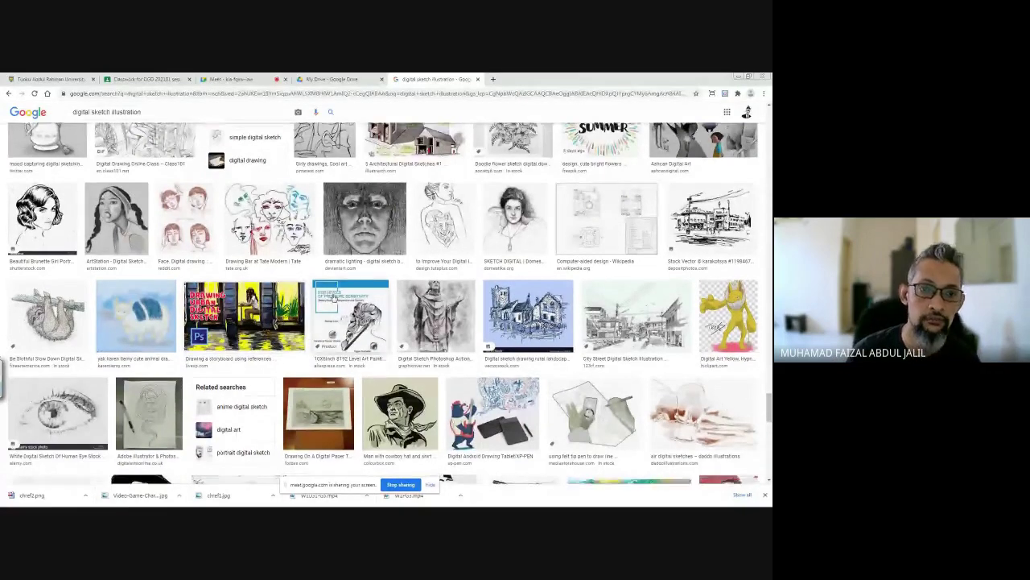
scroll(279, 325, "down", 4)
scroll(337, 296, "down", 1)
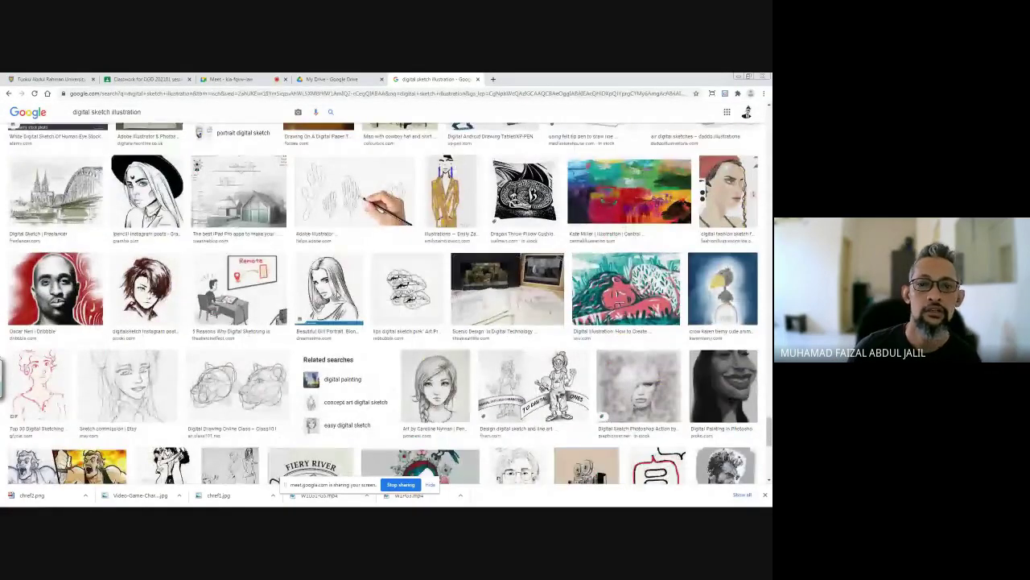
scroll(388, 285, "down", 3)
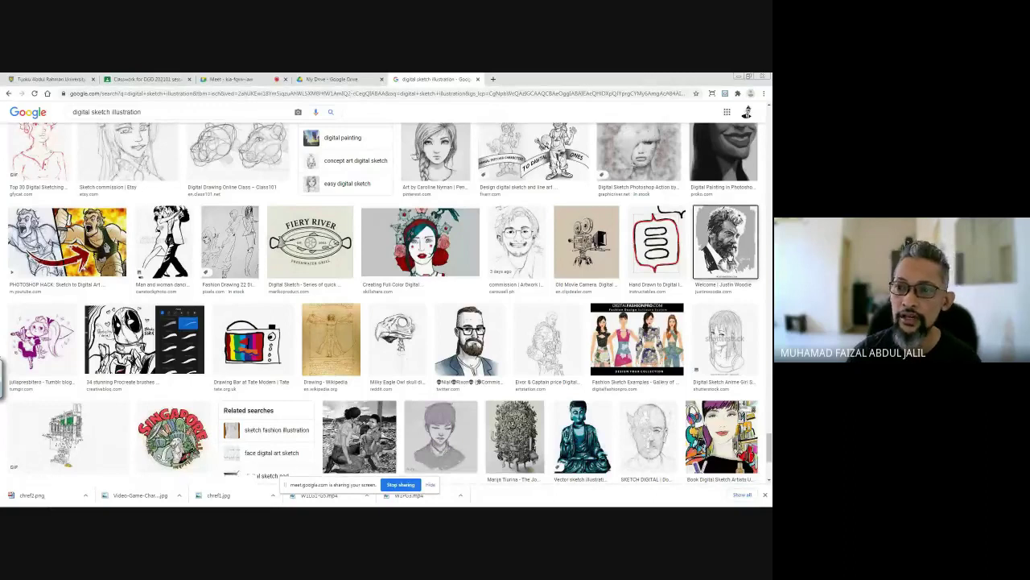
Step: Preview the black-and-grey sketched portrait of the bearded man in a suit and look at its related images
left_click(730, 257)
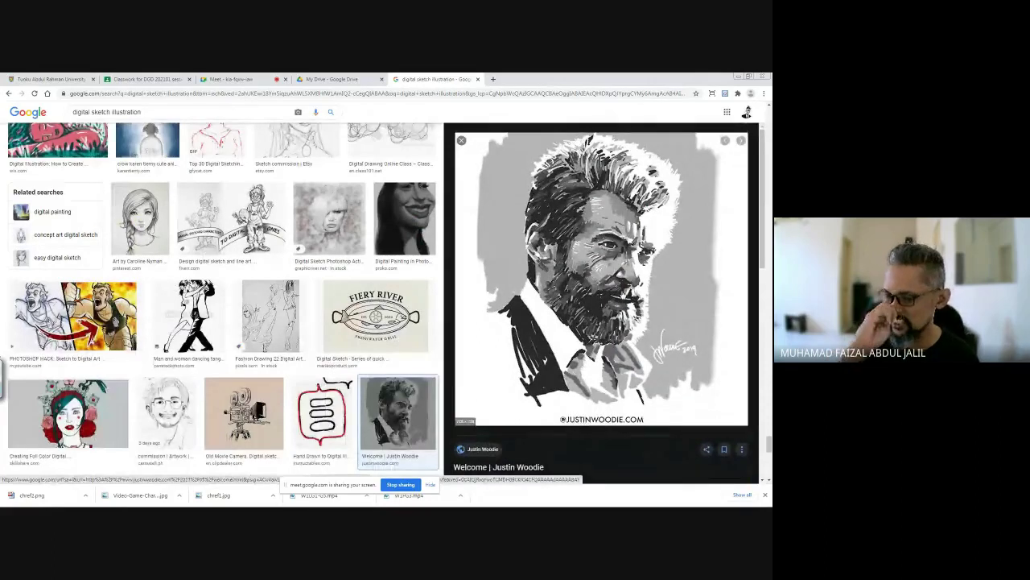
scroll(596, 284, "down", 5)
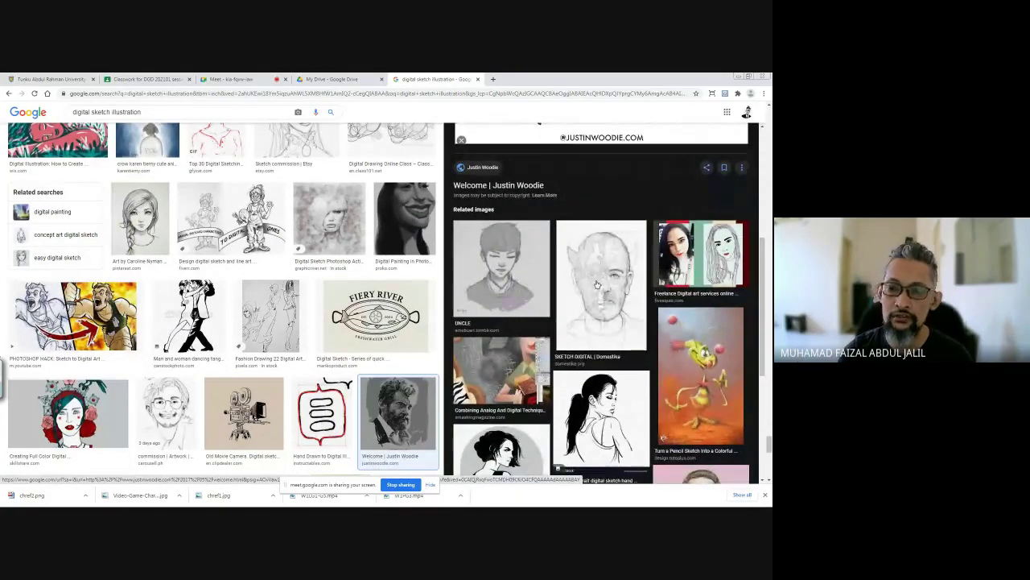
scroll(579, 300, "down", 5)
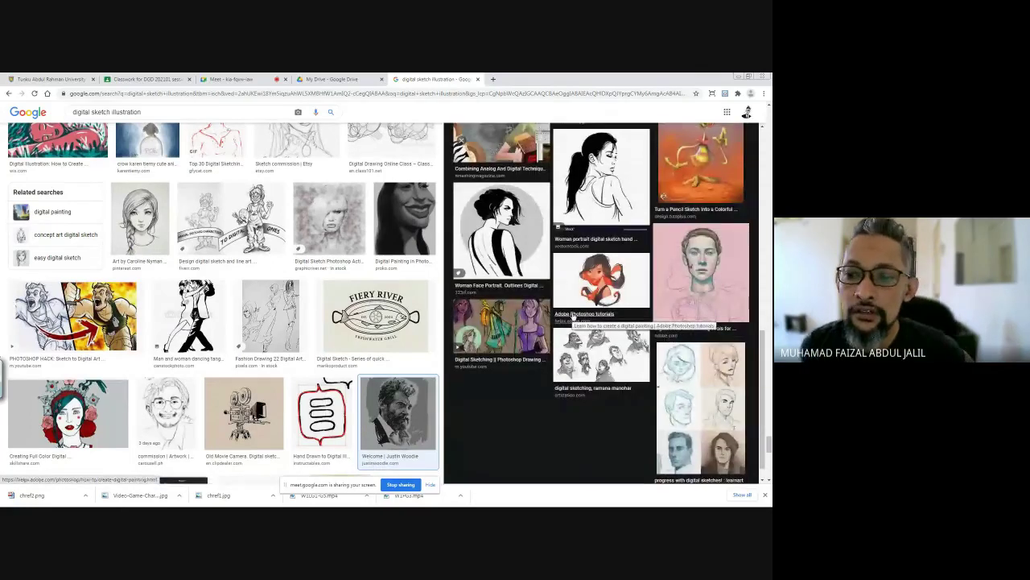
scroll(555, 338, "down", 1)
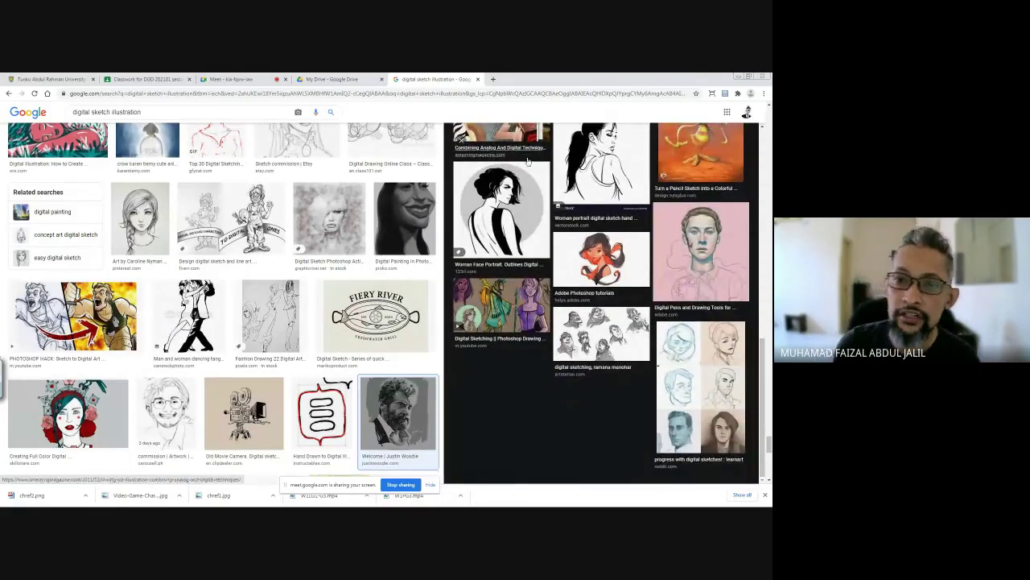
key("Escape")
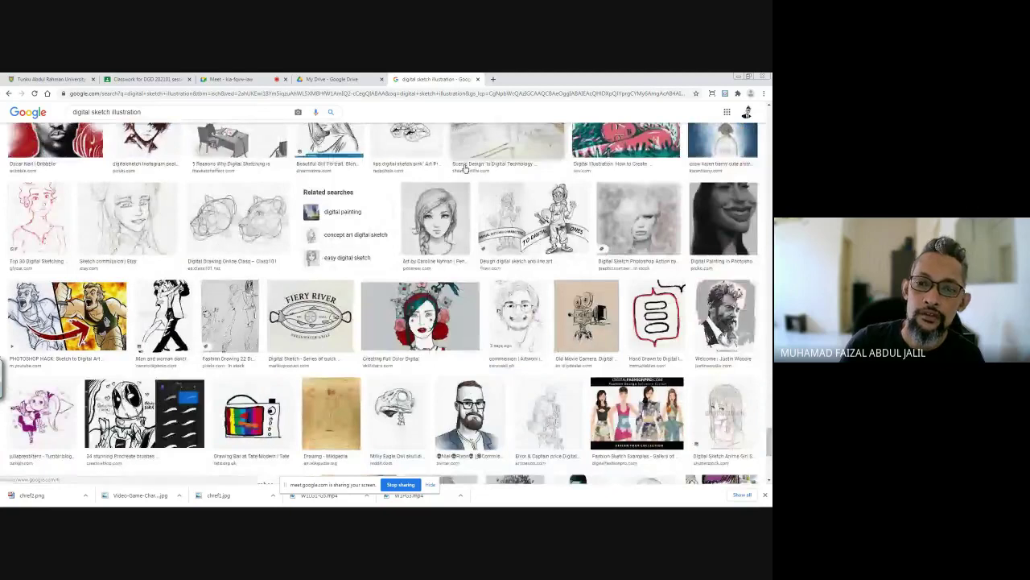
Step: Preview the full-color illustration of the woman with roses, and open the related multicolored watercolor portrait from Dot Design
scroll(450, 242, "down", 3)
scroll(451, 241, "up", 2)
left_click(445, 158)
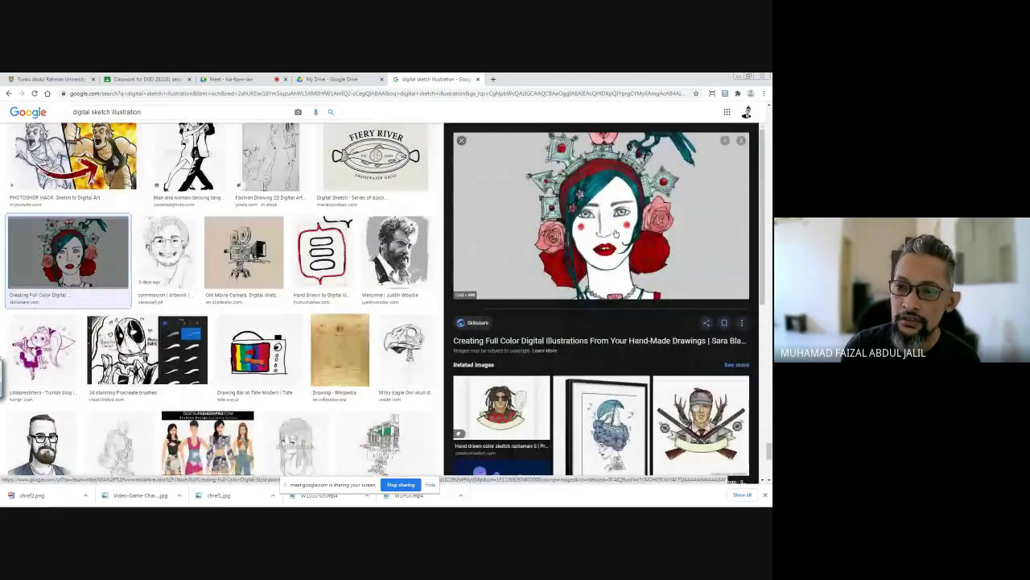
scroll(616, 233, "down", 3)
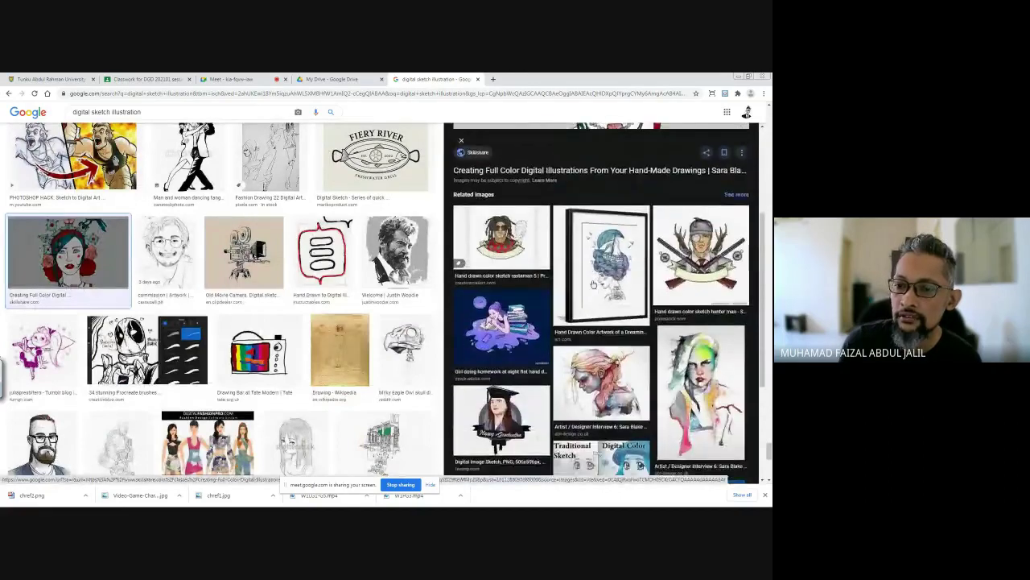
scroll(593, 284, "down", 2)
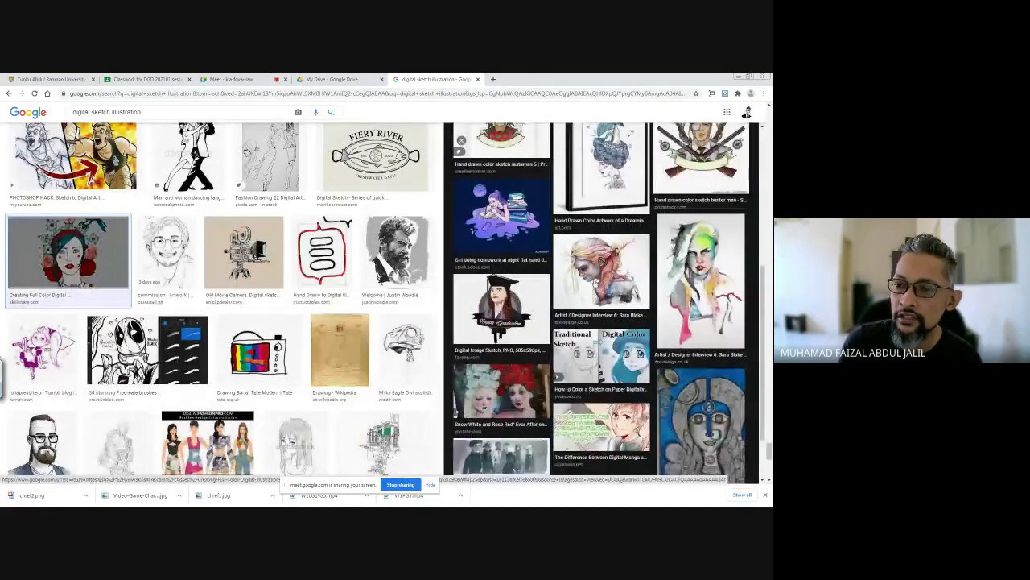
left_click(700, 302)
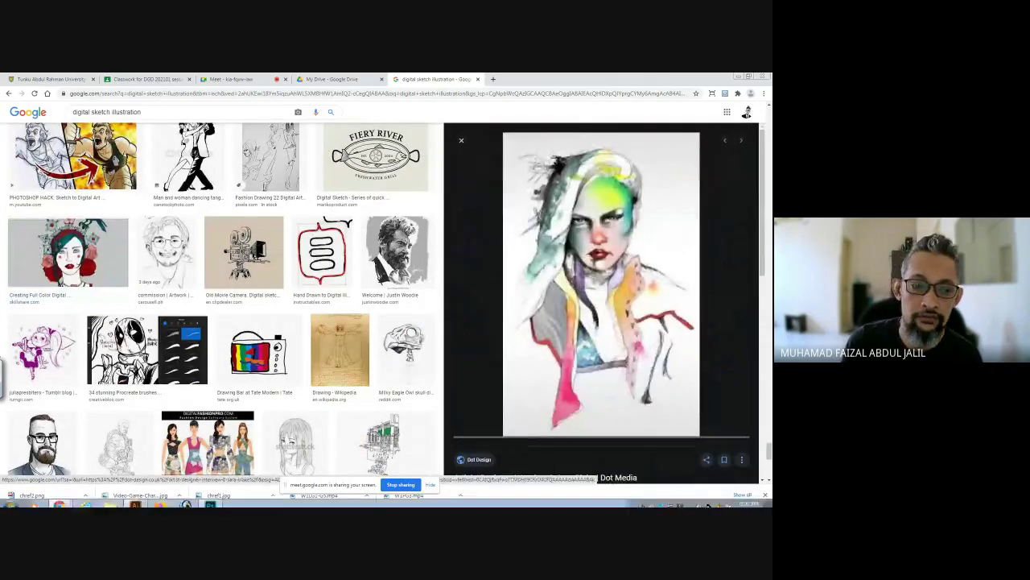
Step: Switch to Photoshop to view the boy's portrait sketch, and switch from there to Illustrator
left_click(209, 500)
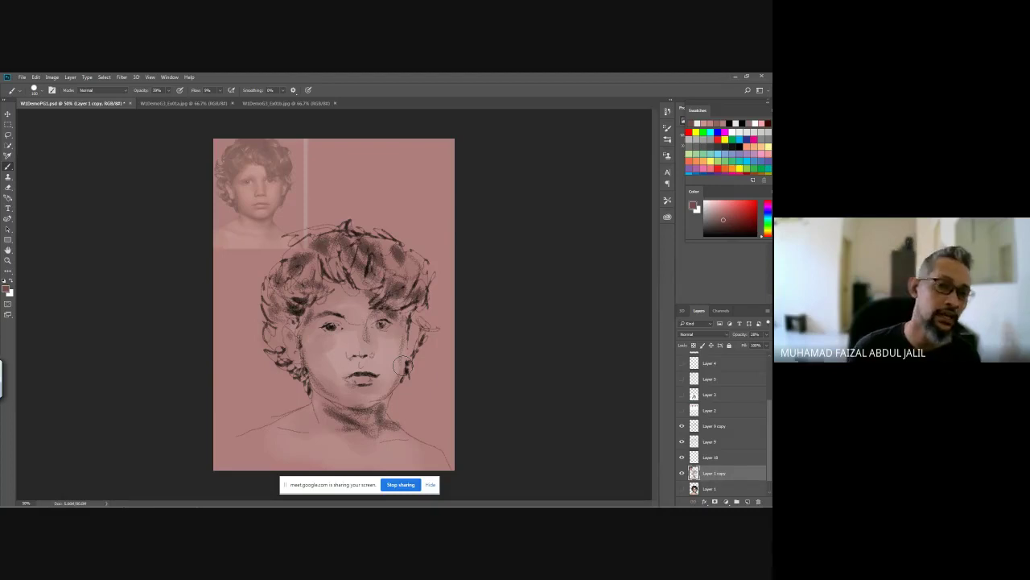
mouse_move(386, 506)
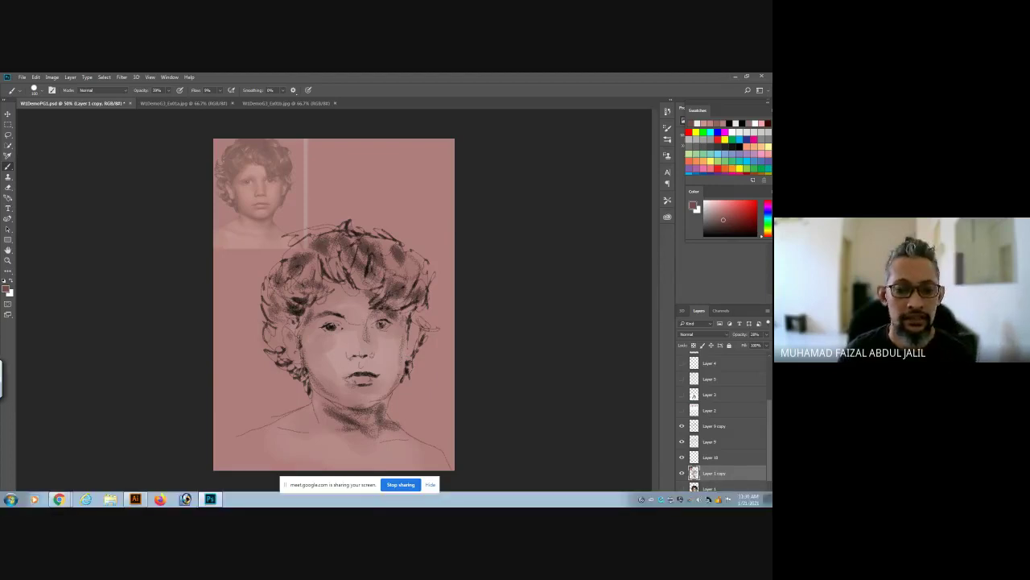
left_click(135, 499)
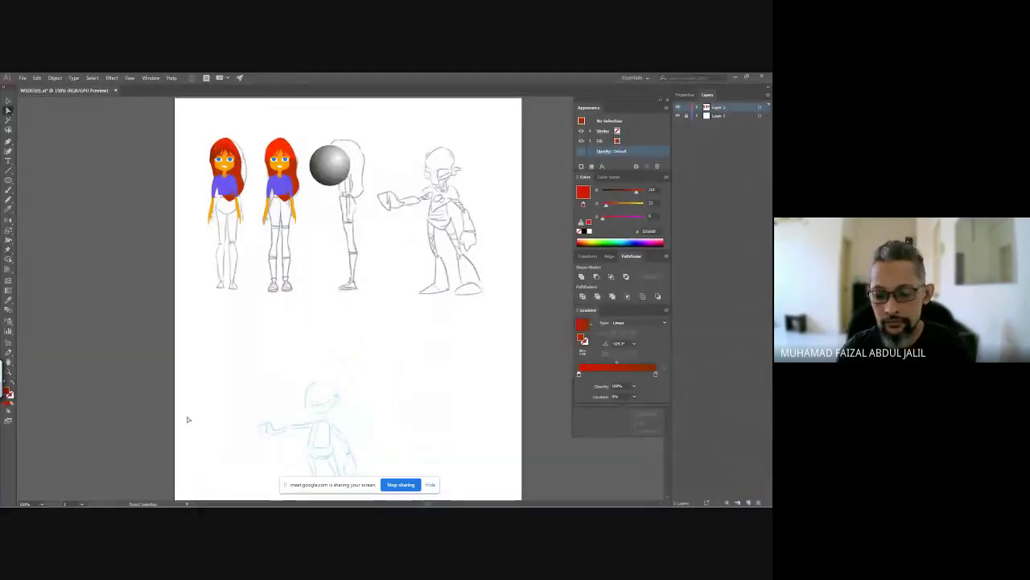
Step: Open the dark-haired man's portrait illustration from the Assignt1 folder of Digital_Illust2020_7week in TARUC_CW2018 for viewing, and close it
key("ctrl+o")
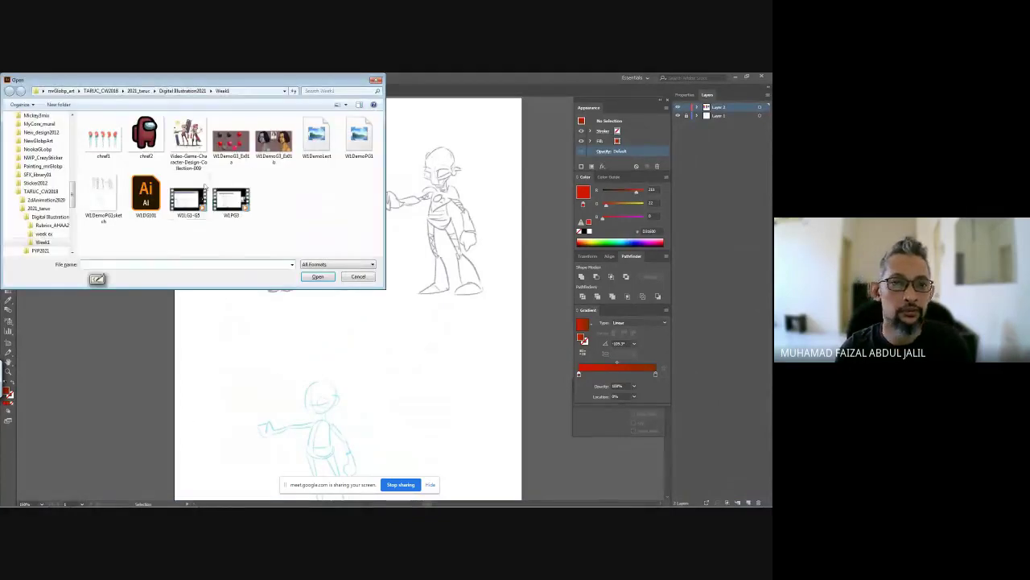
left_click(182, 90)
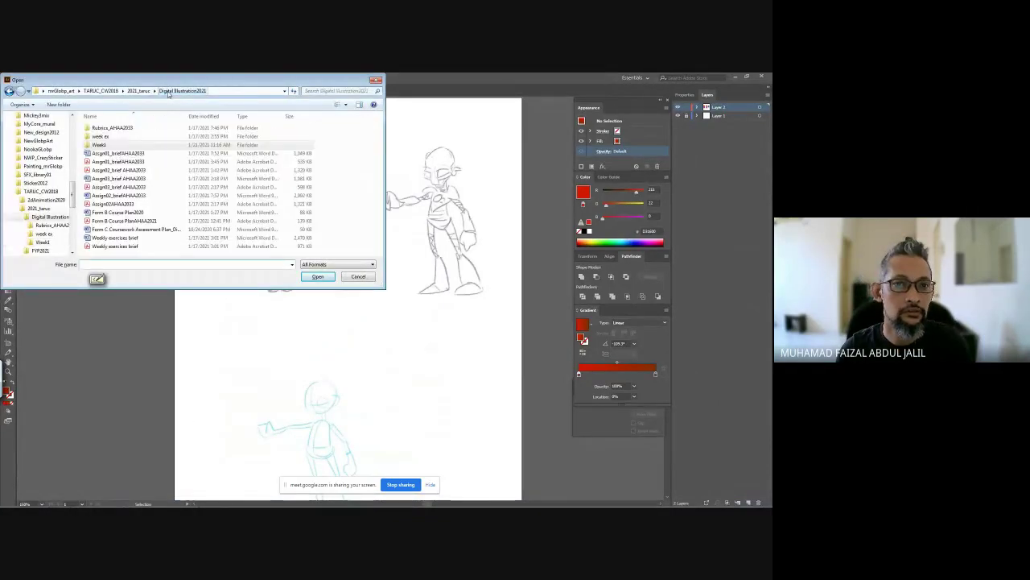
left_click(138, 90)
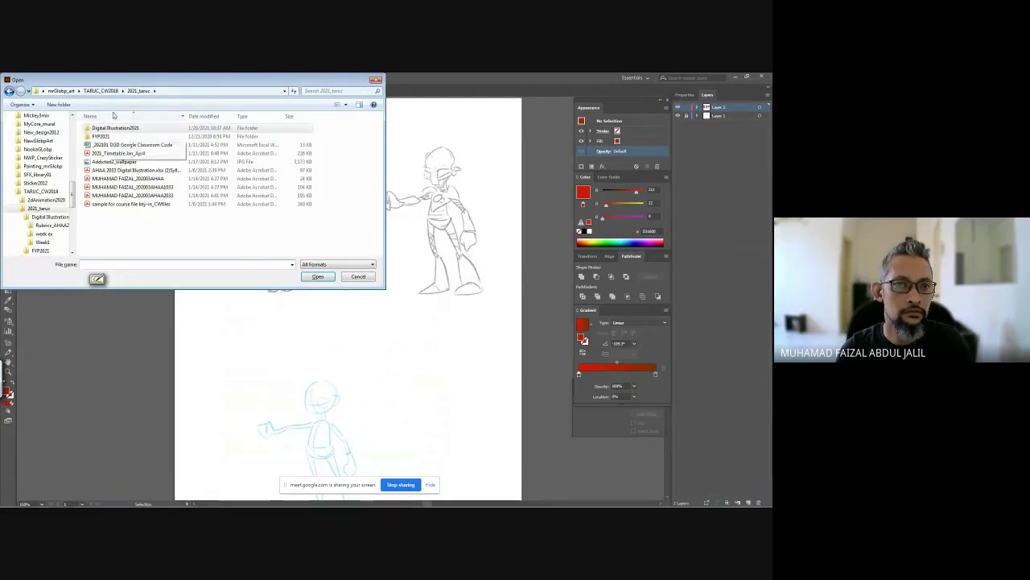
left_click(102, 90)
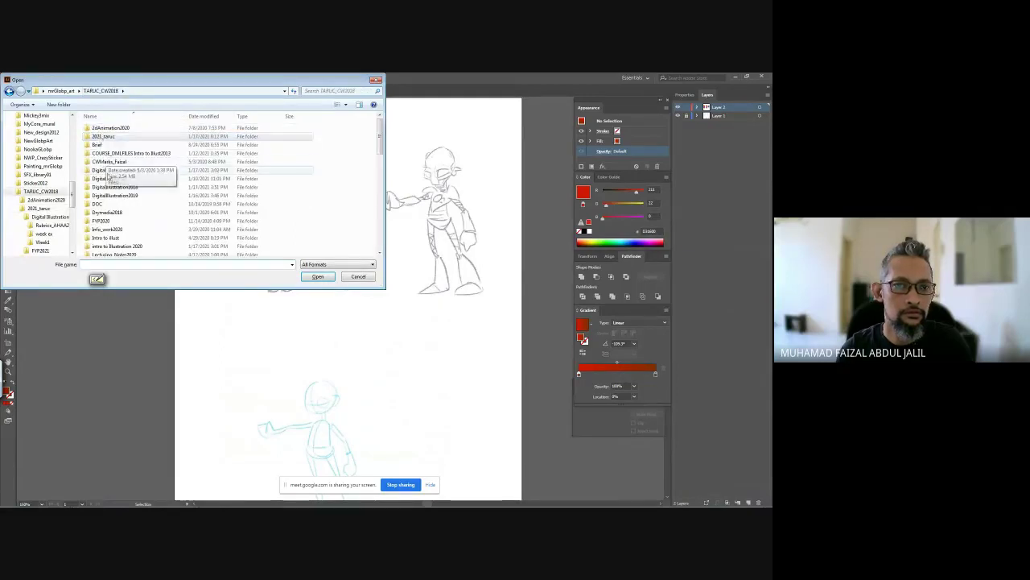
double_click(113, 170)
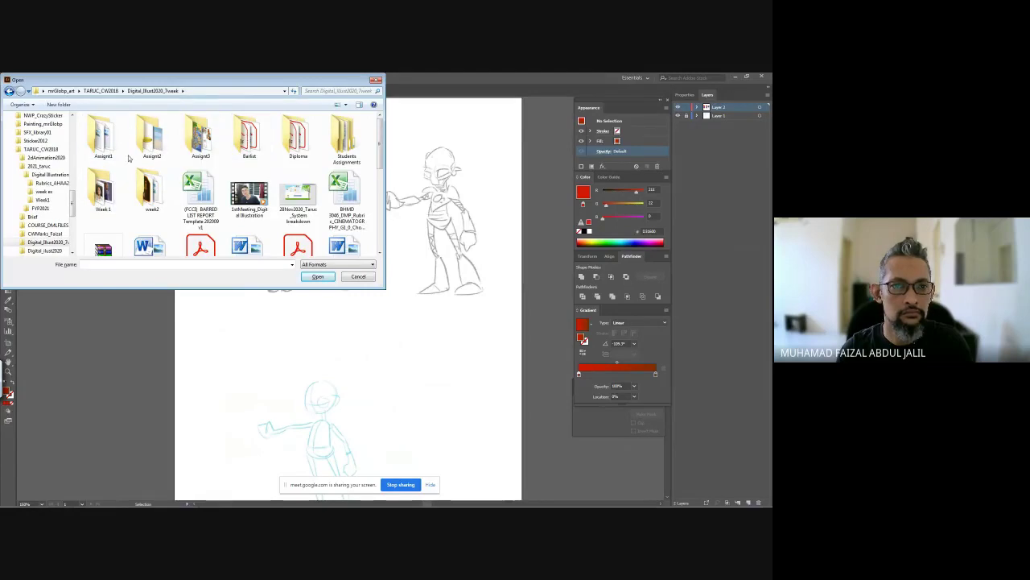
double_click(112, 153)
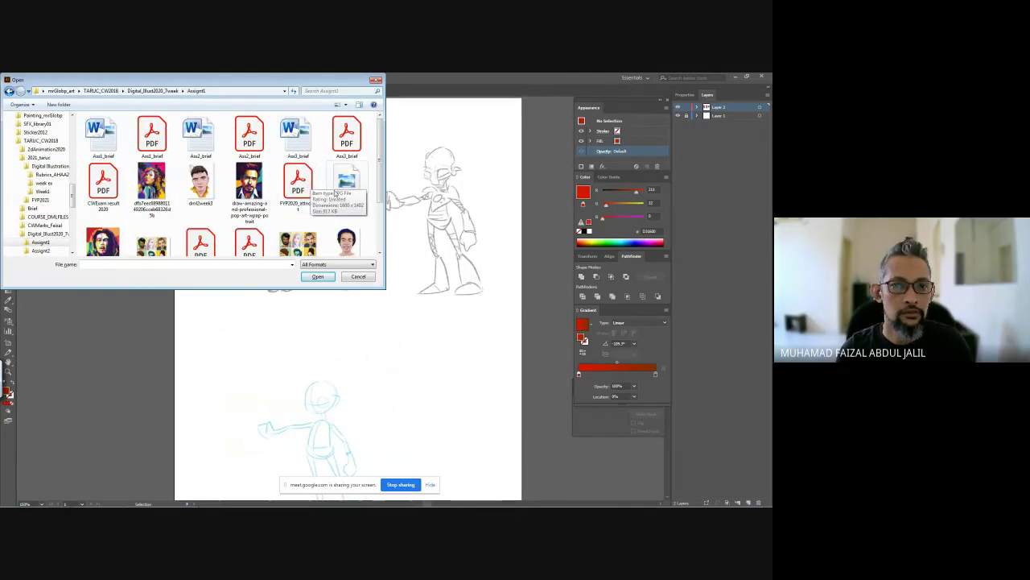
mouse_move(380, 178)
left_mouse_down()
mouse_move(383, 241)
mouse_move(388, 191)
left_mouse_up()
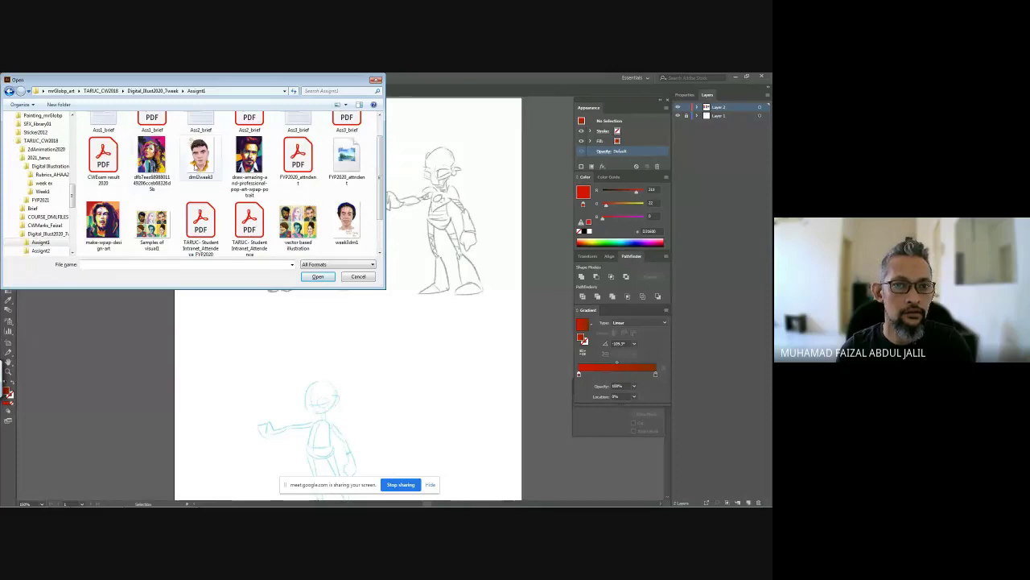
double_click(198, 161)
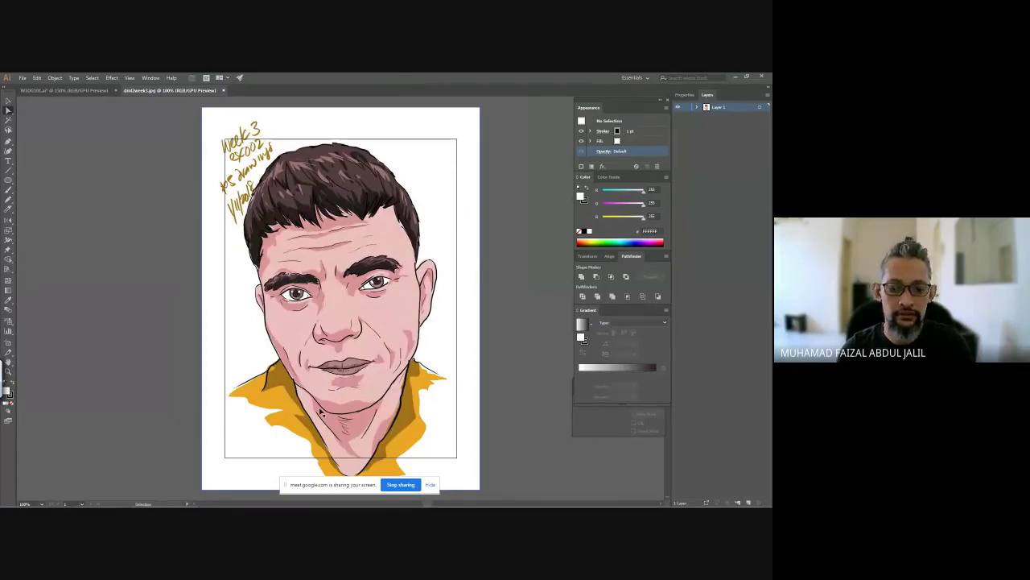
key("ctrl+w")
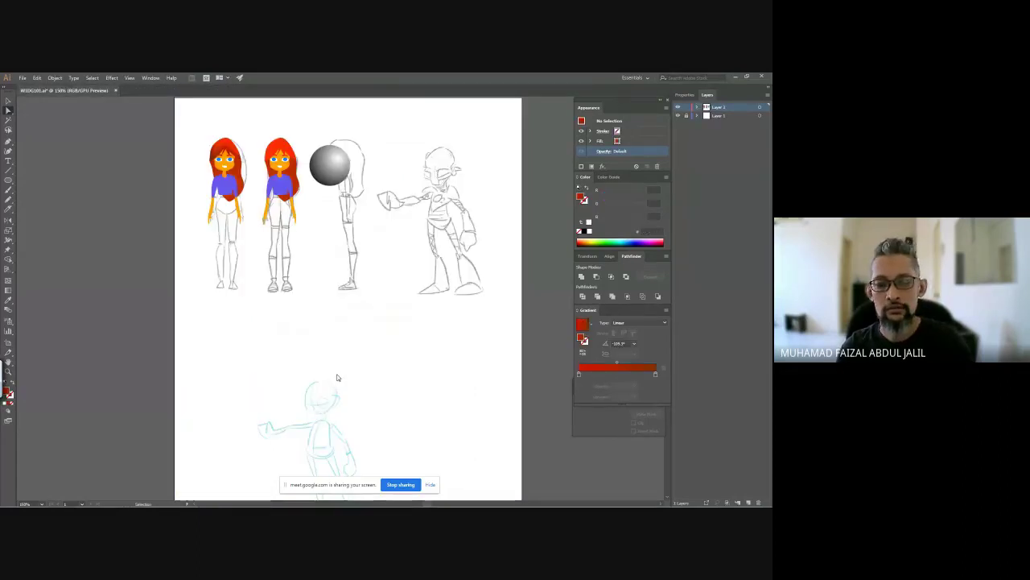
key("ctrl+o")
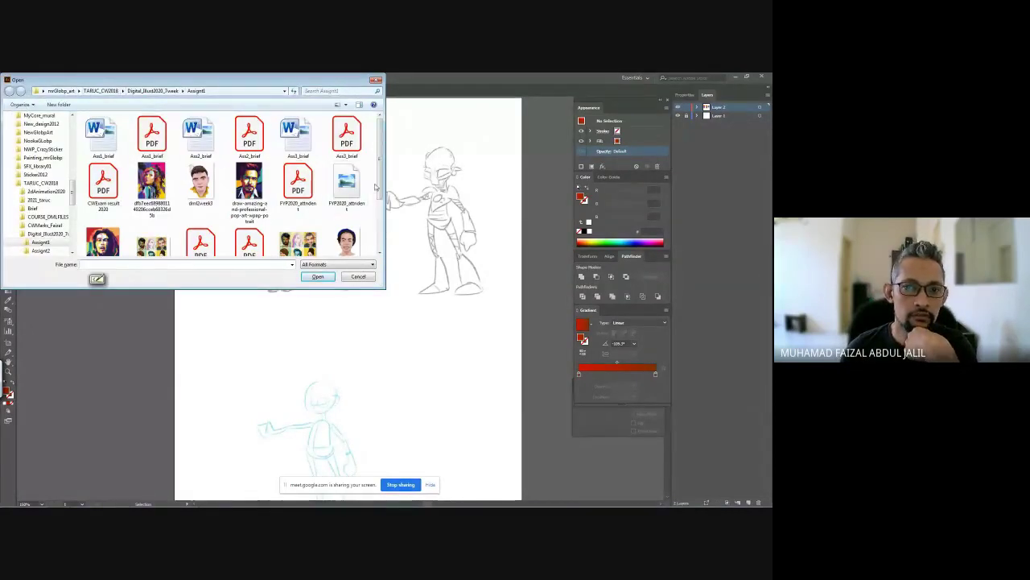
scroll(375, 187, "down", 2)
scroll(375, 187, "up", 2)
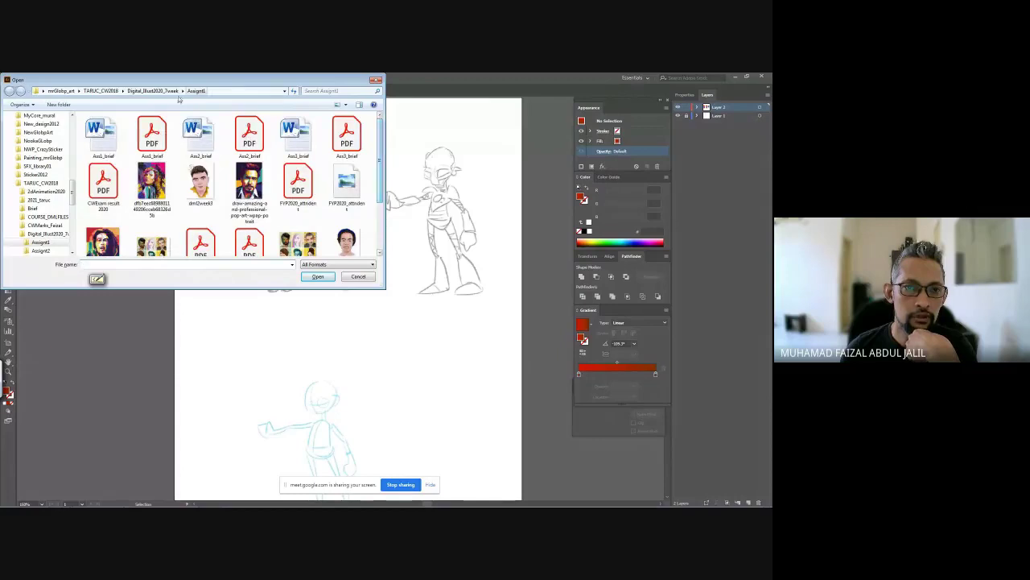
left_click(153, 90)
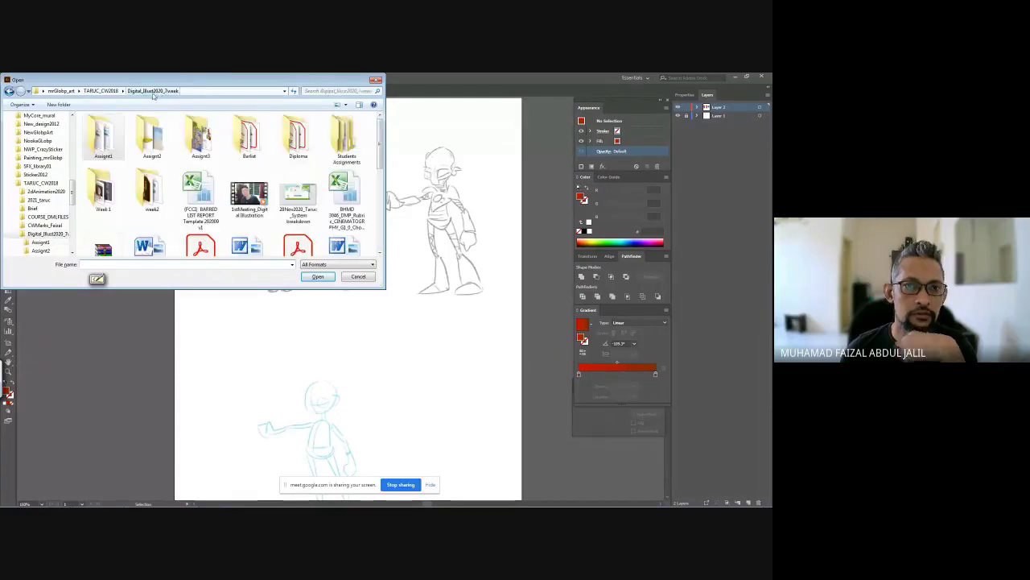
left_click(101, 90)
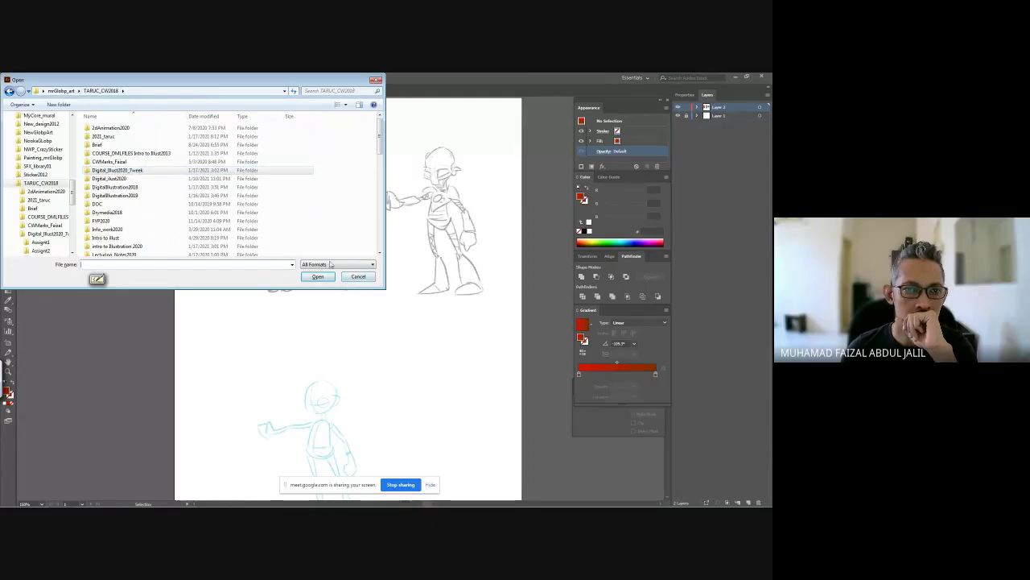
left_click(358, 277)
left_click(24, 78)
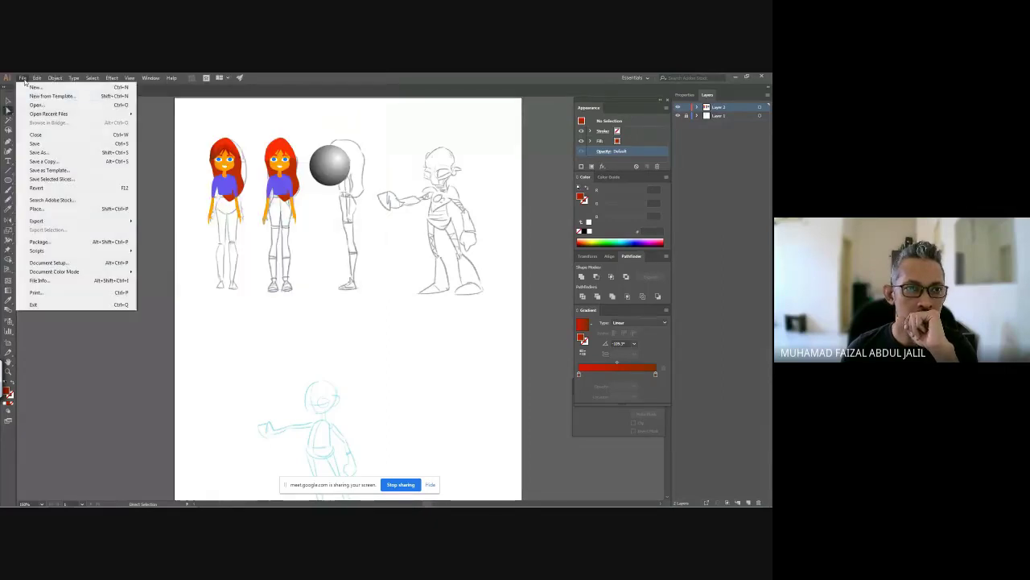
left_click(36, 105)
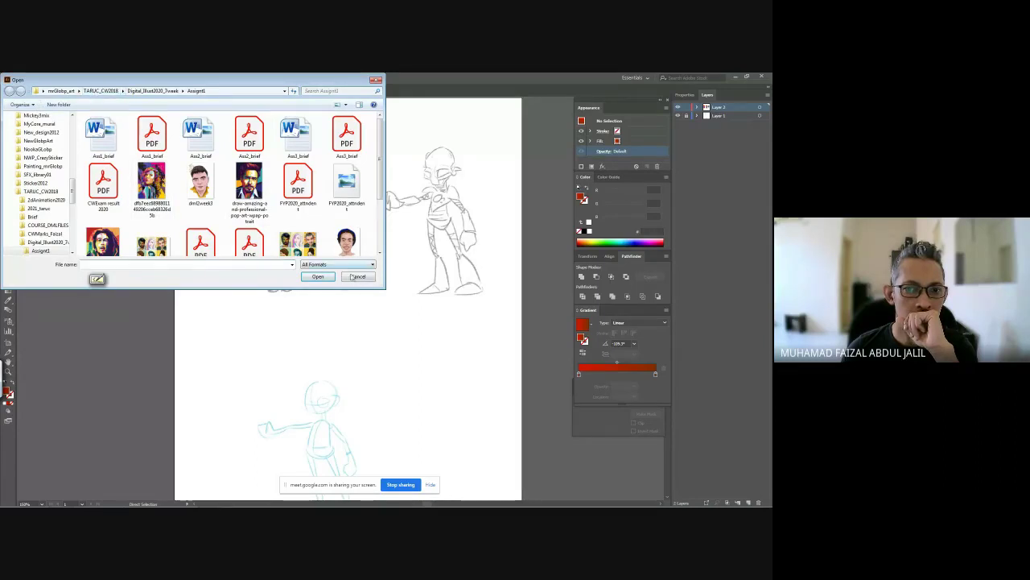
key("Escape")
Step: Open the recent file W5demo.ai to view its perspective grid and buildings, and close it
left_click(24, 80)
mouse_move(75, 121)
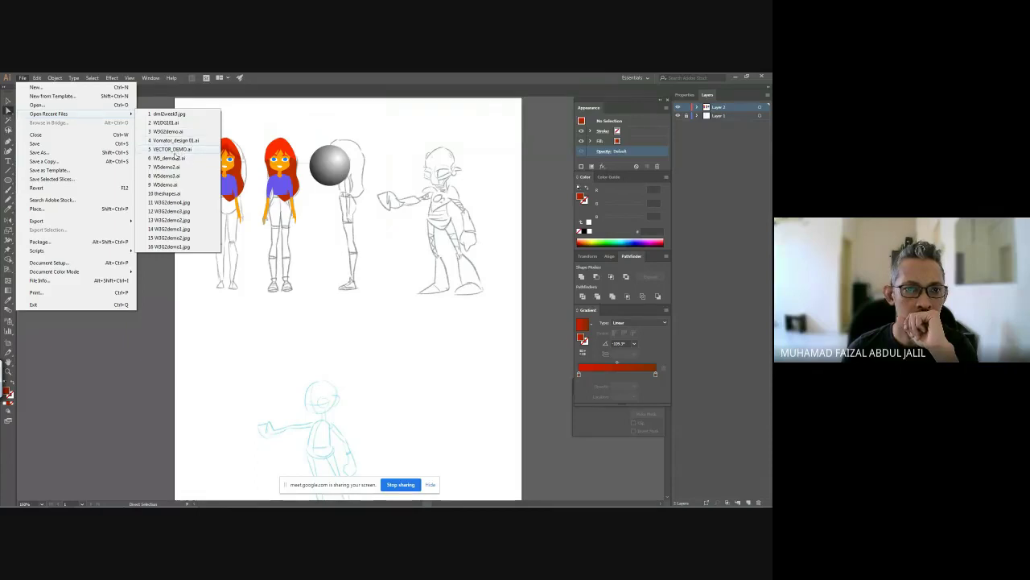
left_click(174, 185)
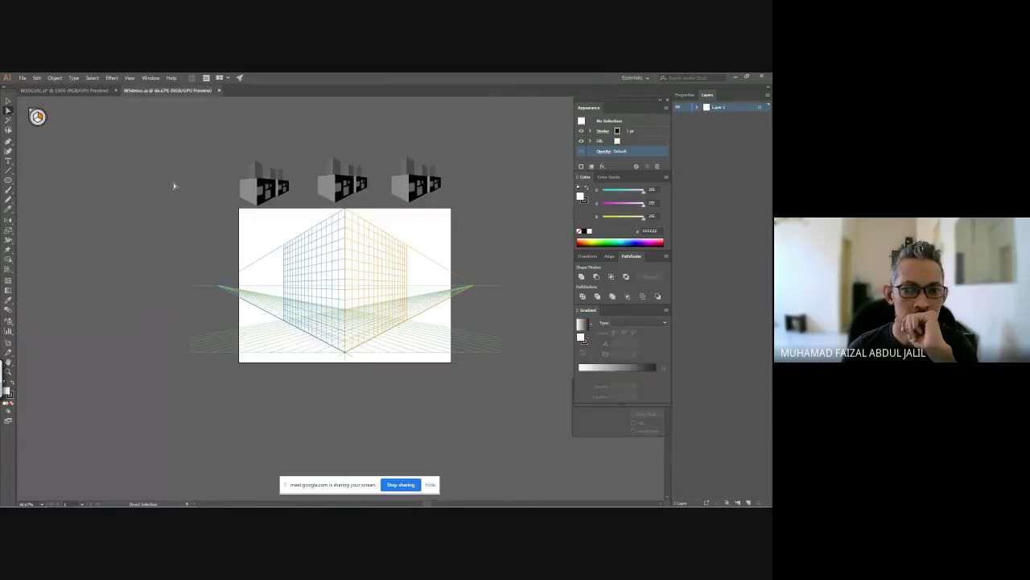
key("ctrl+w")
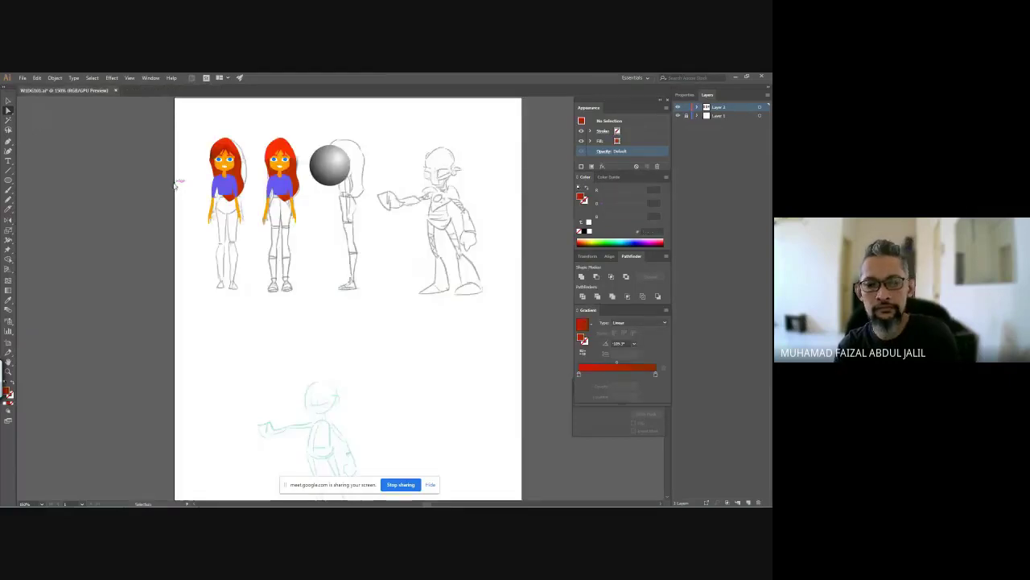
Step: Browse for a file to open in the IVN folder, inside the 2020 timetable folder of TaylorsUni under mrGlobp_art
key("ctrl+o")
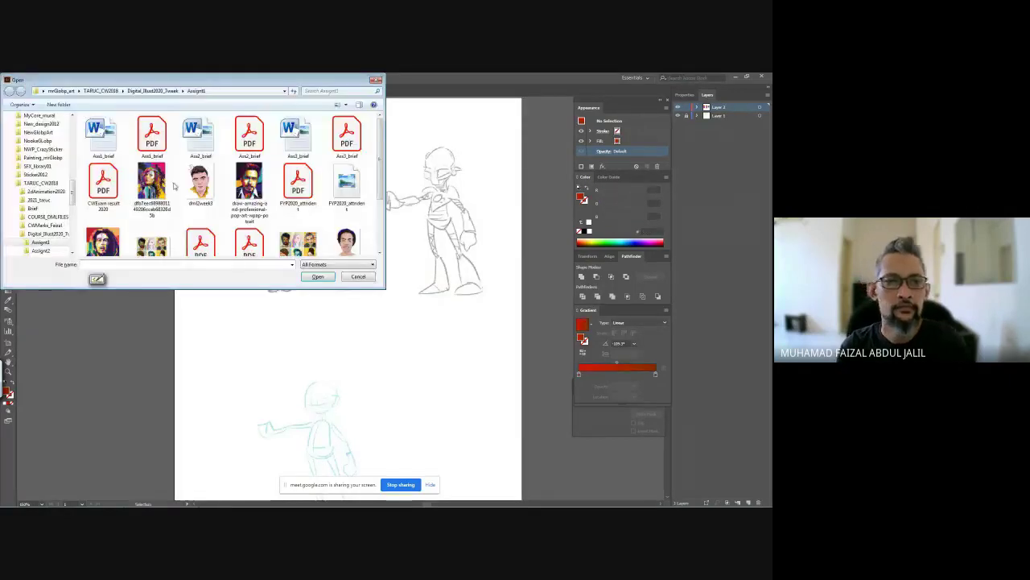
left_click(105, 90)
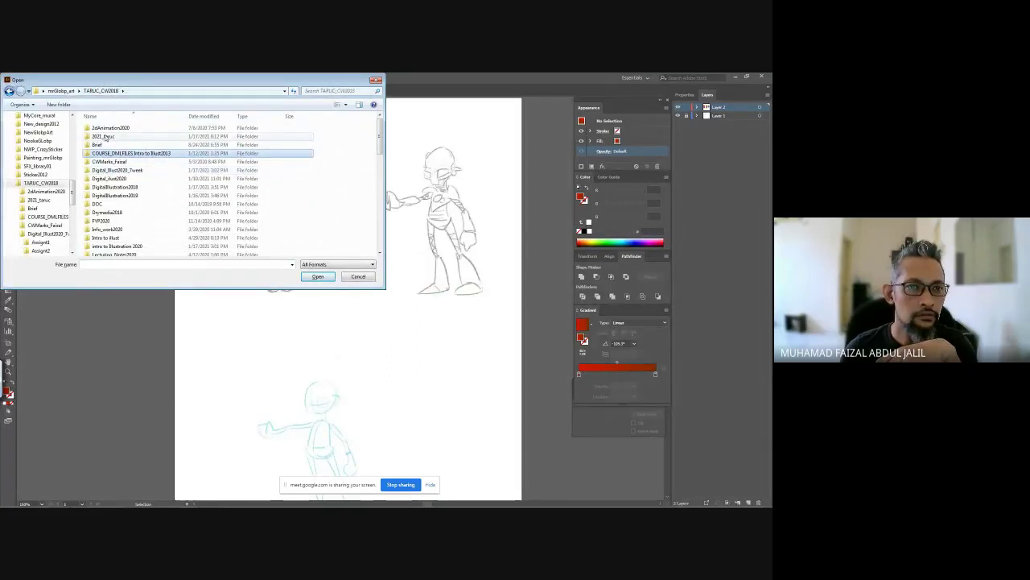
left_click(66, 93)
double_click(126, 141)
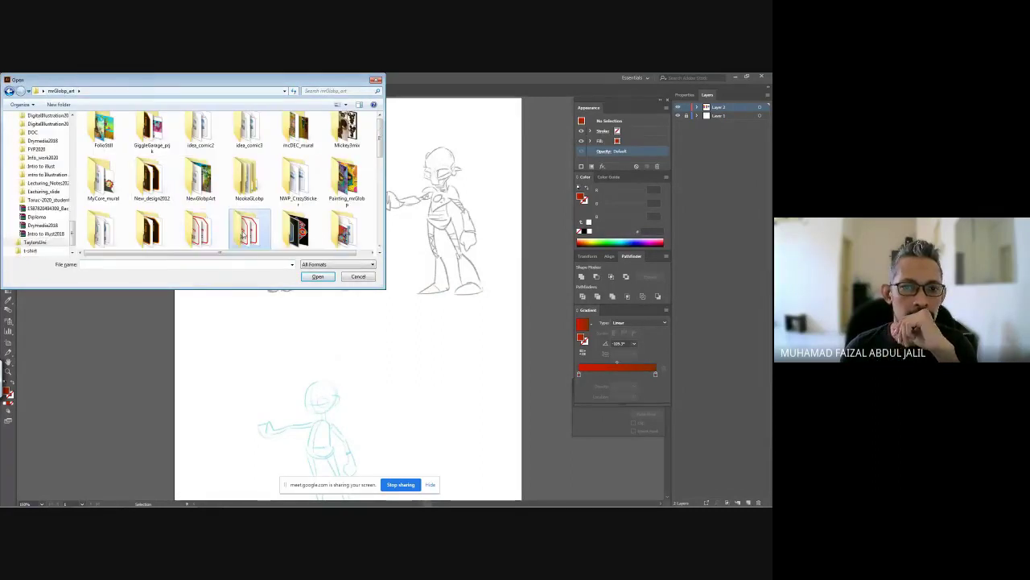
double_click(121, 128)
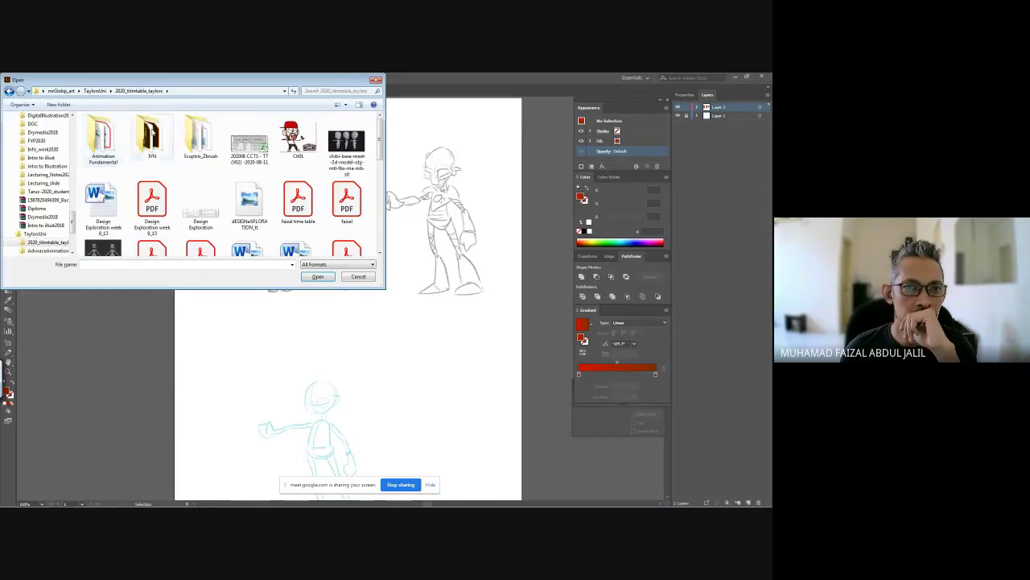
double_click(147, 137)
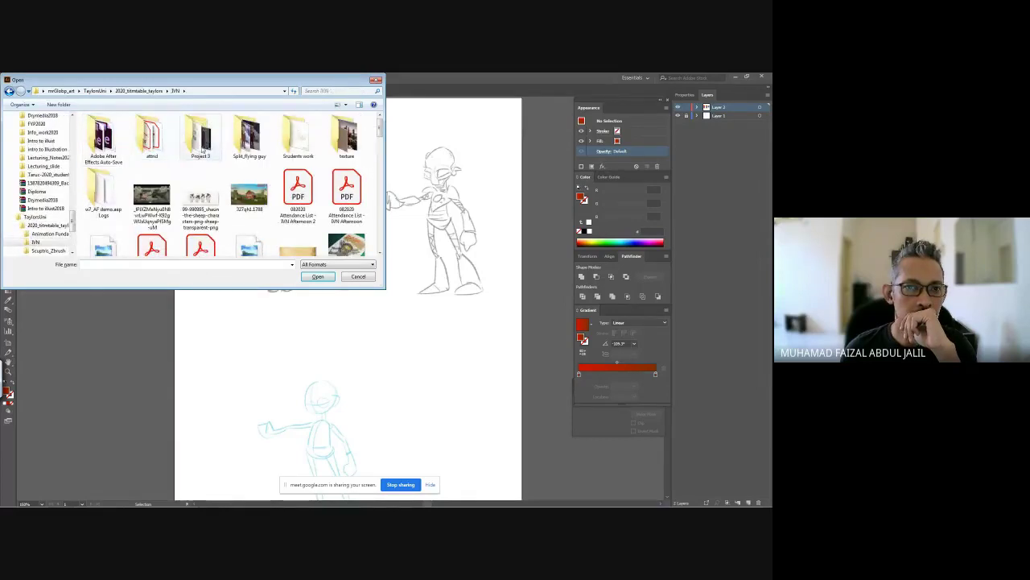
Step: Look through the IVN folder for an example illustration and open W5demo for viewing
scroll(209, 165, "down", 3)
scroll(212, 169, "up", 3)
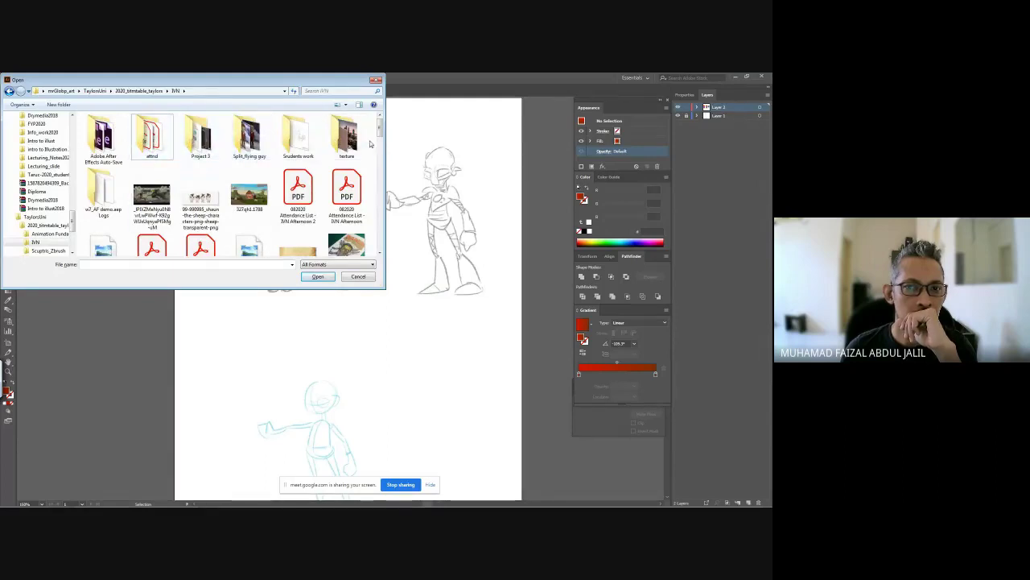
left_click_drag(380, 128, 378, 185)
left_click(254, 149)
left_click(102, 153)
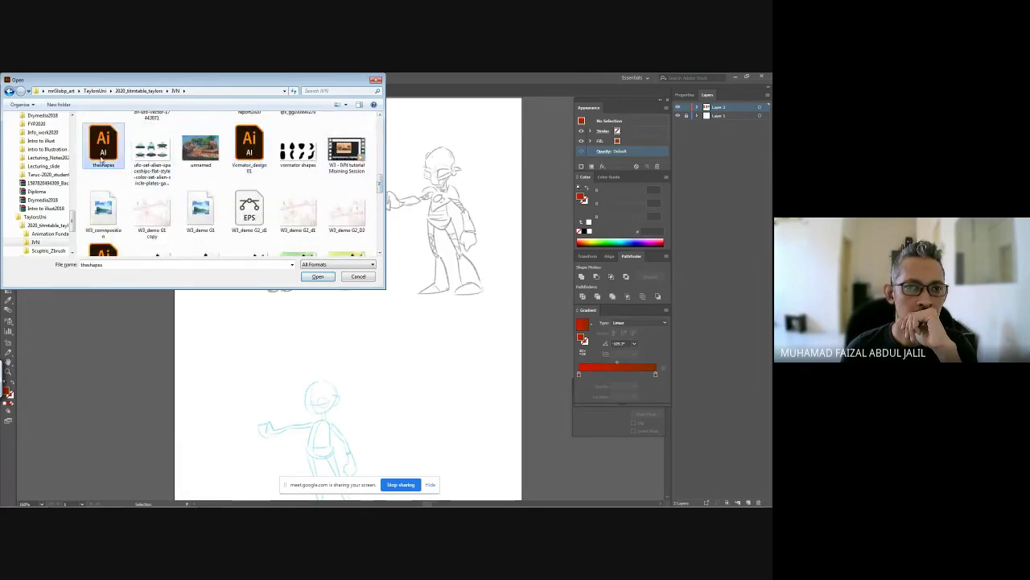
left_click_drag(379, 182, 380, 214)
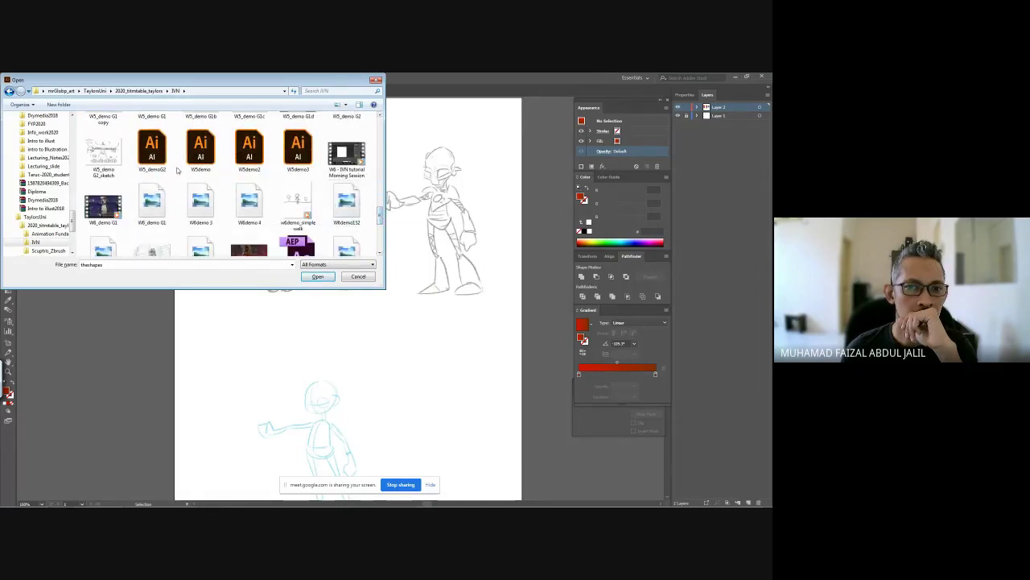
scroll(177, 169, "down", 3)
scroll(169, 193, "up", 5)
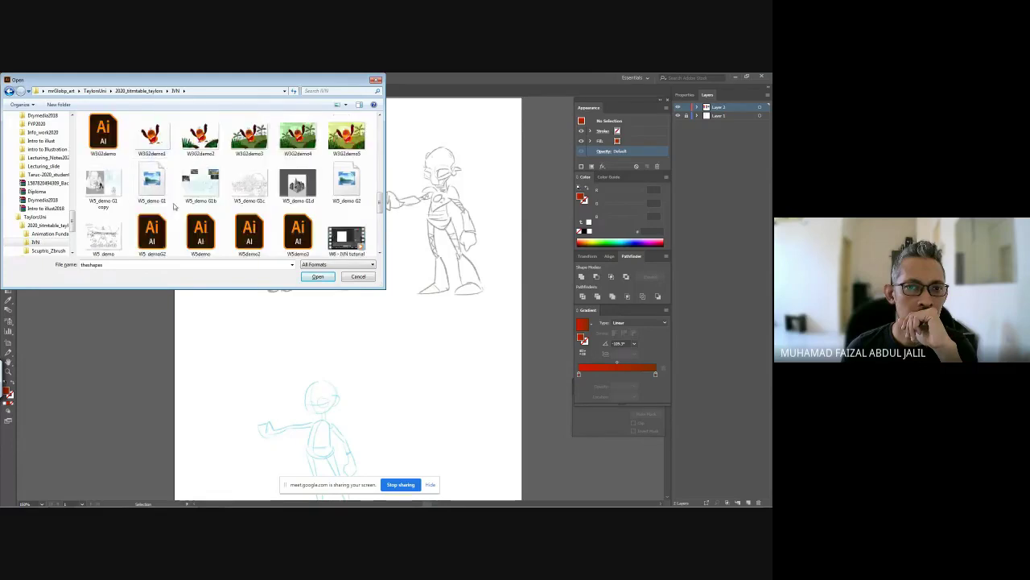
left_click(164, 222)
double_click(194, 225)
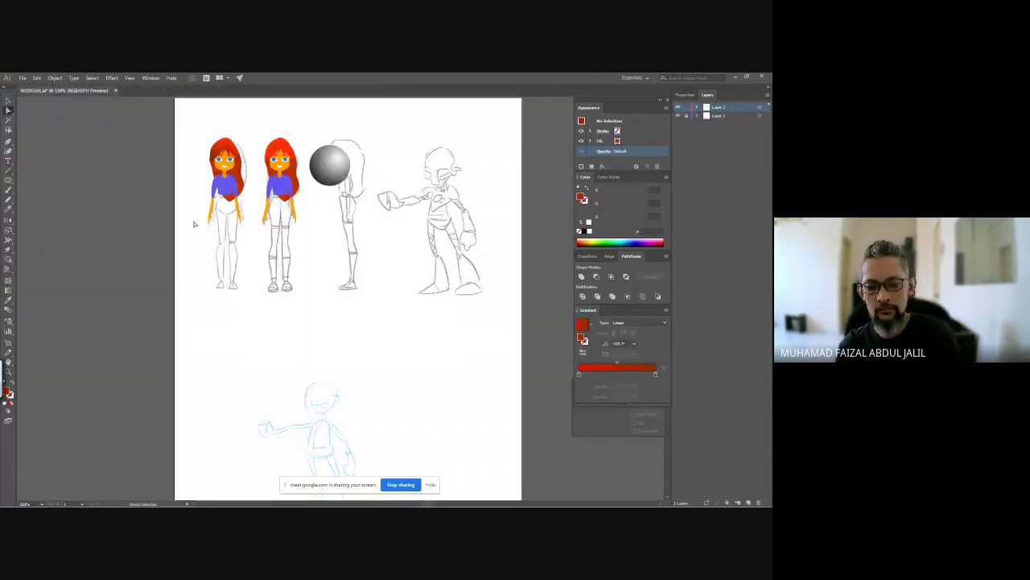
Step: Open the Illustrator file theshapes from the IVN folder for viewing
key("ctrl+o")
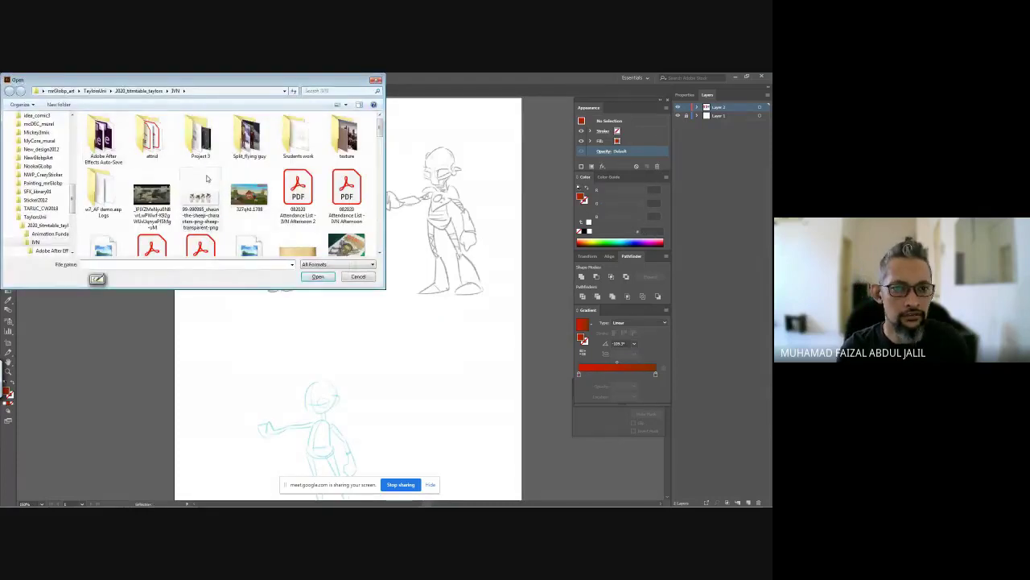
left_click_drag(380, 128, 375, 183)
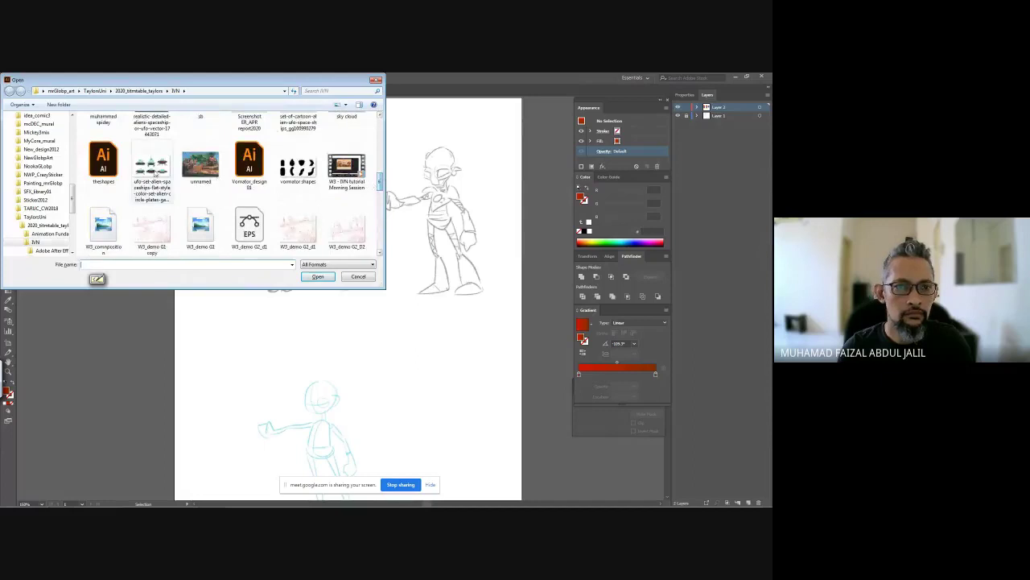
double_click(111, 167)
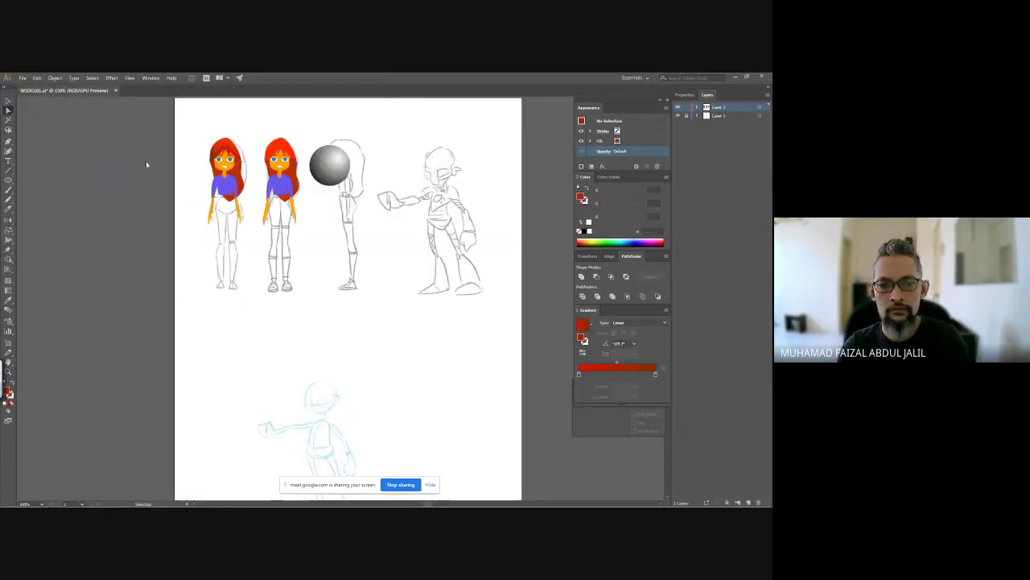
Step: Open the W3G2demo illustration from the IVN folder for viewing
key("ctrl+o")
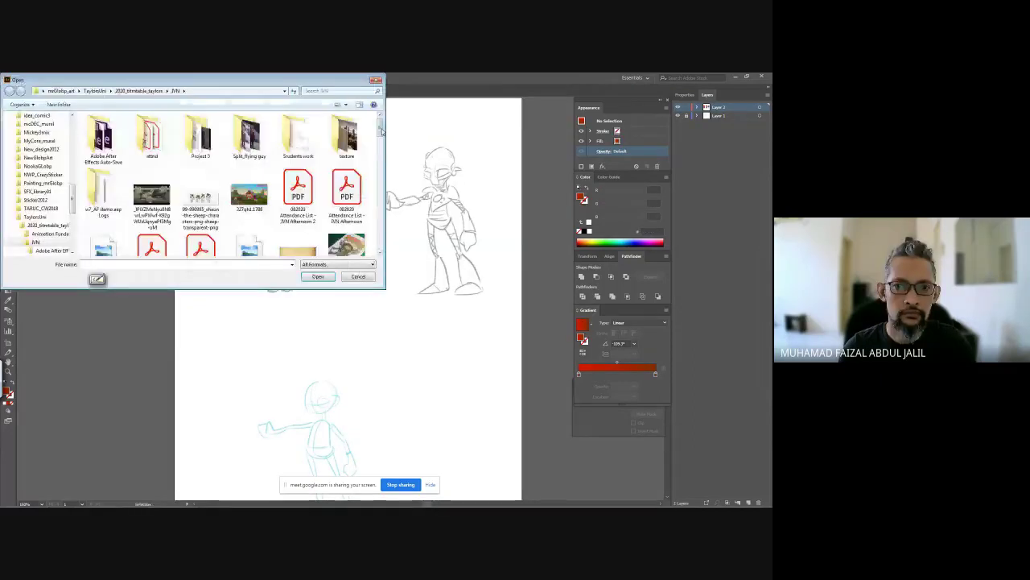
left_click_drag(381, 129, 373, 210)
left_click(103, 120)
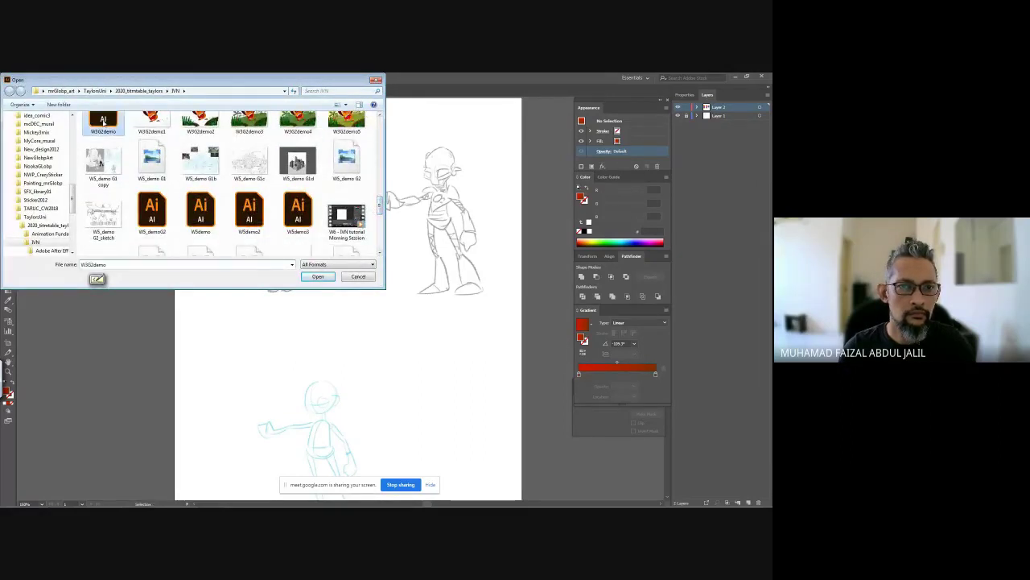
double_click(105, 129)
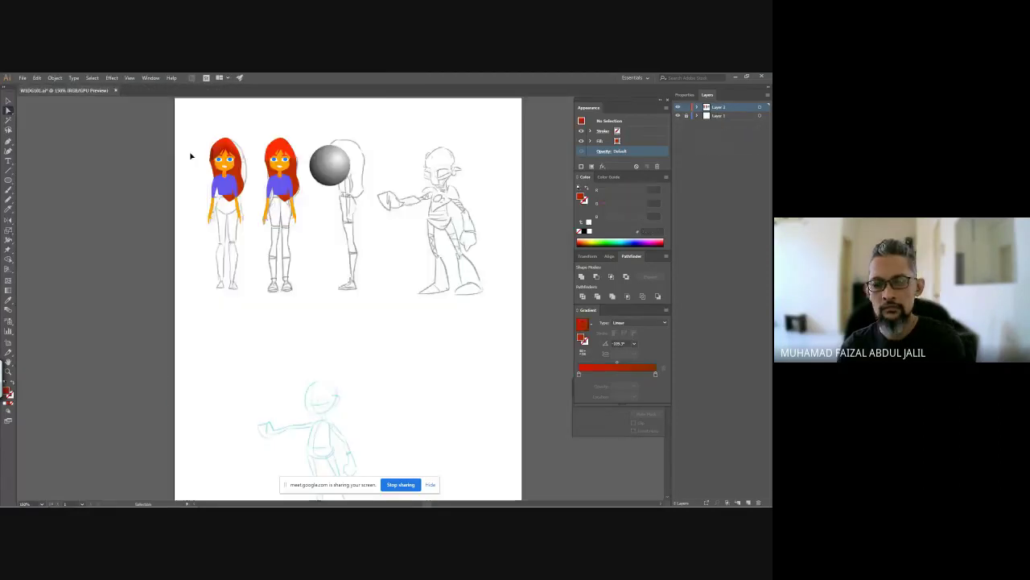
Step: Open the W5demo3 illustration from the IVN folder for viewing
key("ctrl+o")
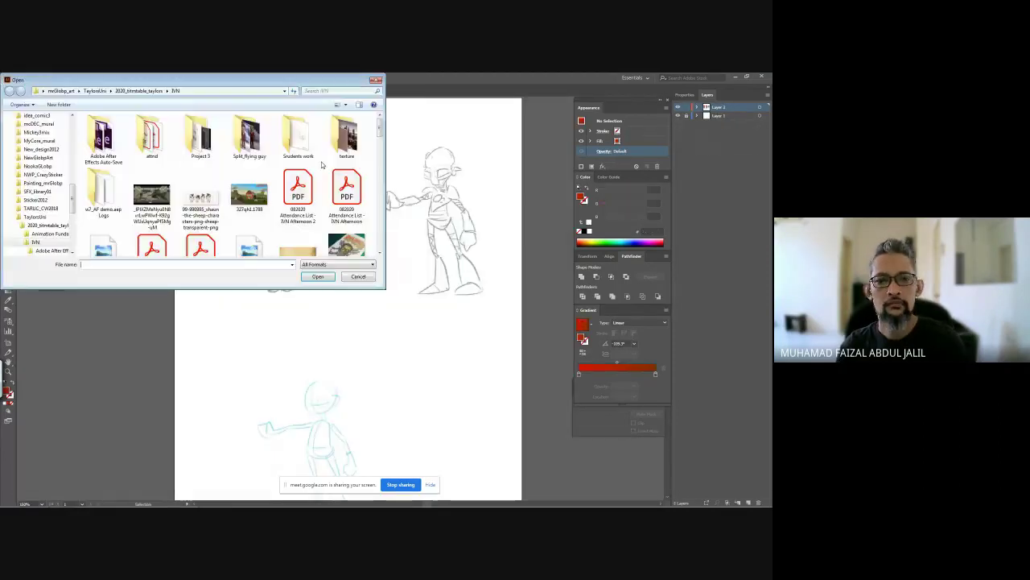
left_click_drag(381, 126, 368, 239)
scroll(368, 239, "up", 5)
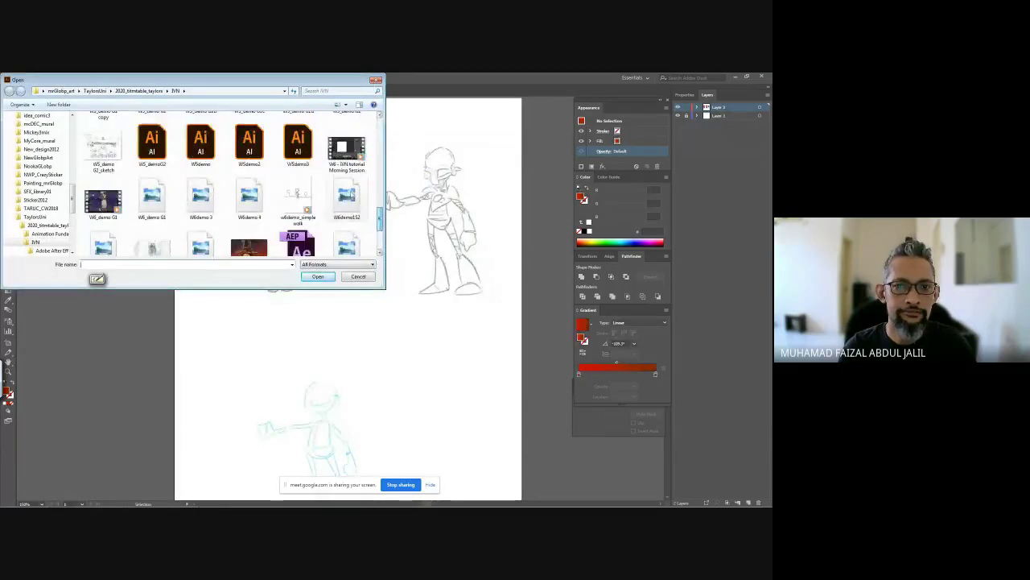
double_click(303, 154)
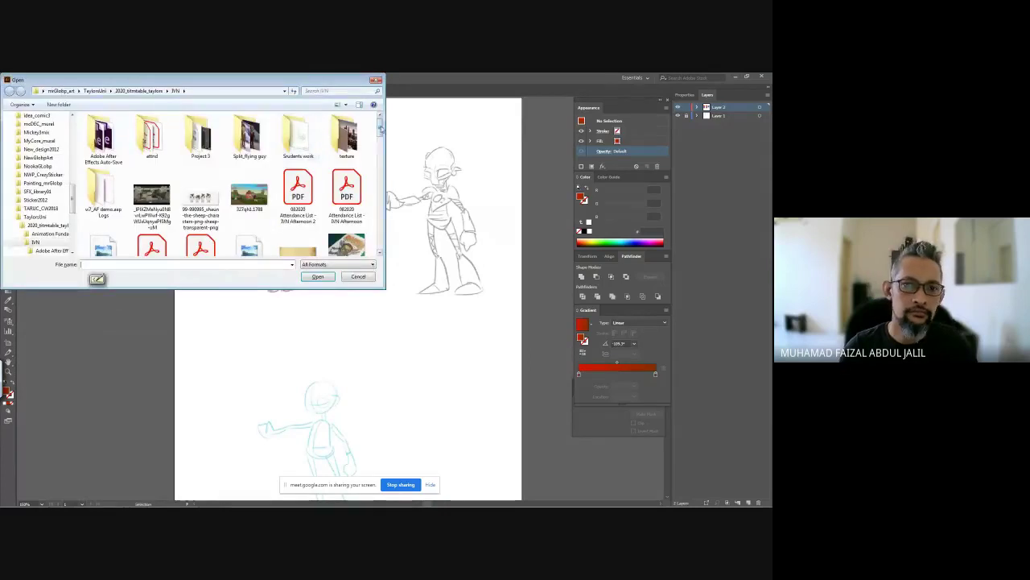
Step: Look for an example file in the Week 1 folder of Digital_Illust2020_7week, inside TARUC_CW2018 under mrGlobp_art
mouse_move(381, 129)
left_mouse_down()
mouse_move(371, 243)
mouse_move(383, 211)
mouse_move(384, 223)
mouse_move(383, 116)
left_mouse_up()
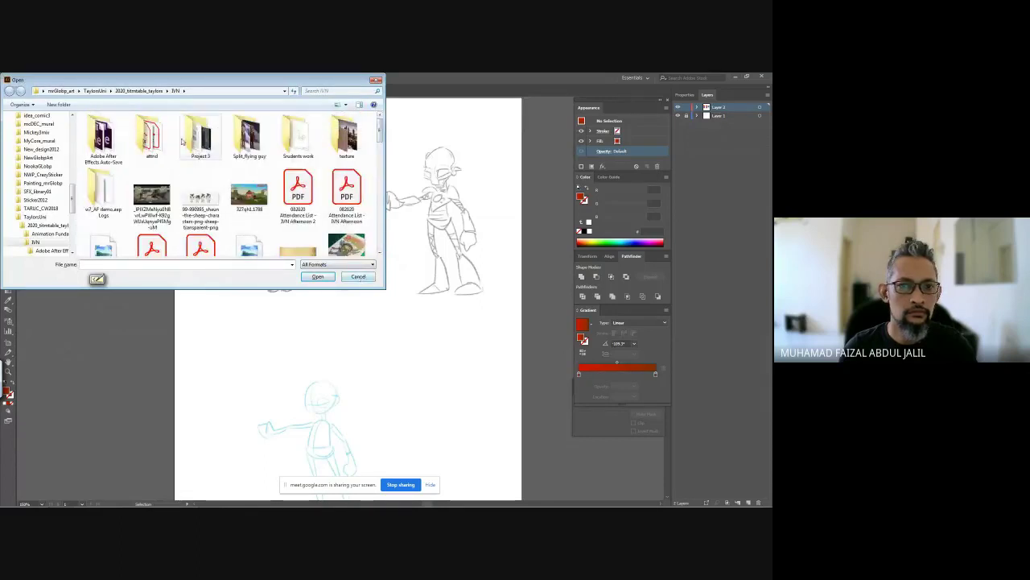
left_click(61, 90)
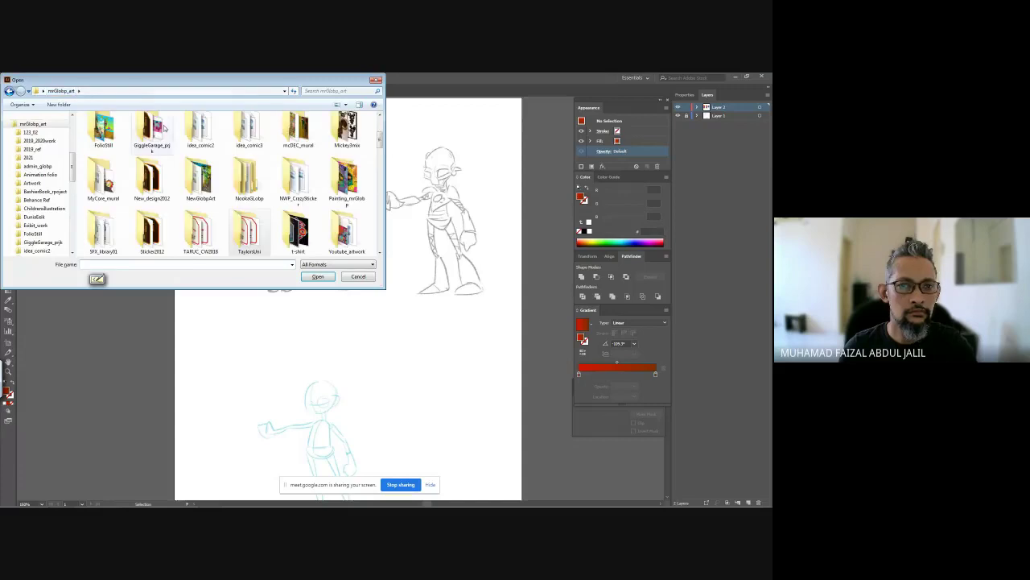
double_click(206, 231)
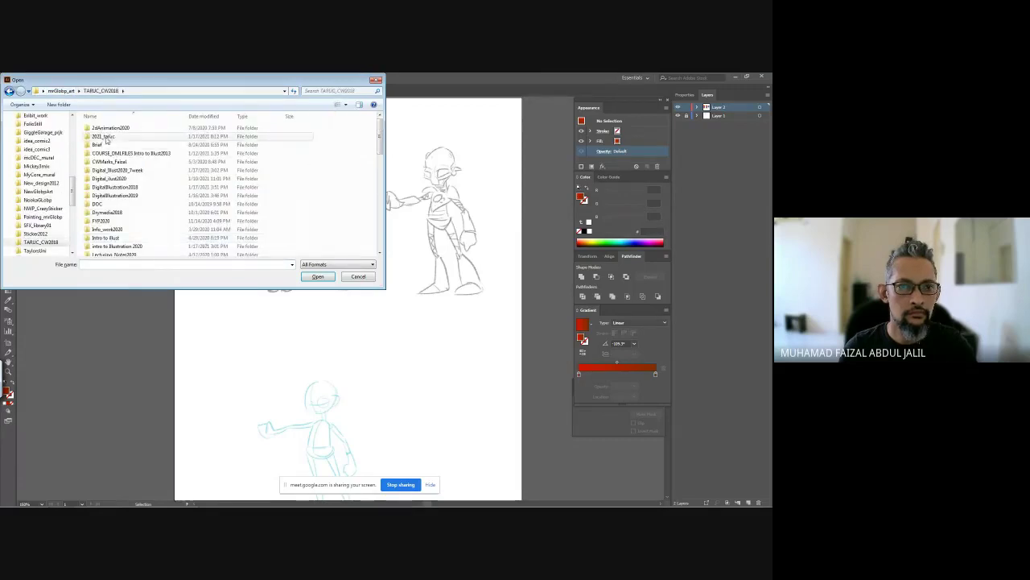
double_click(109, 172)
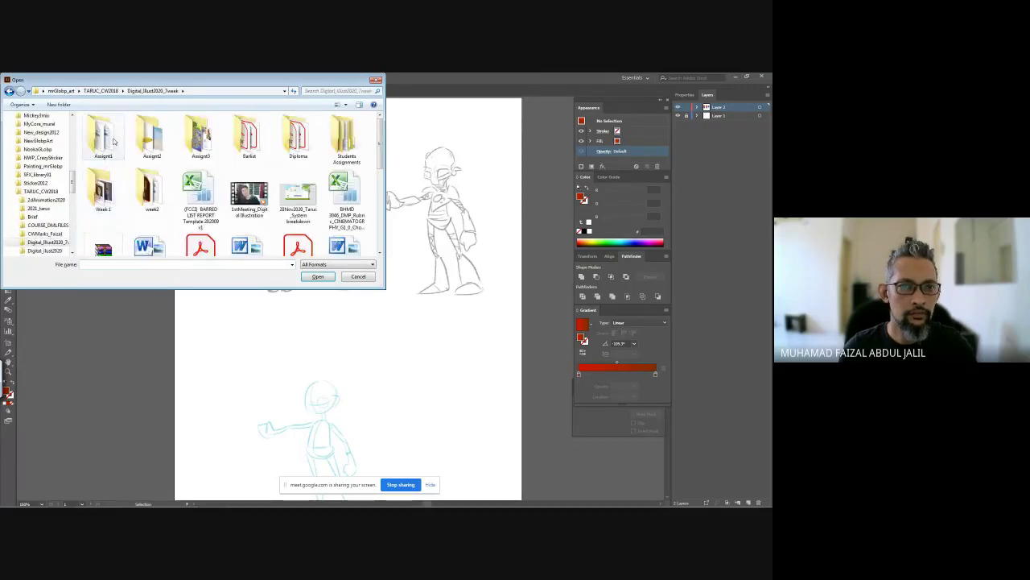
double_click(105, 189)
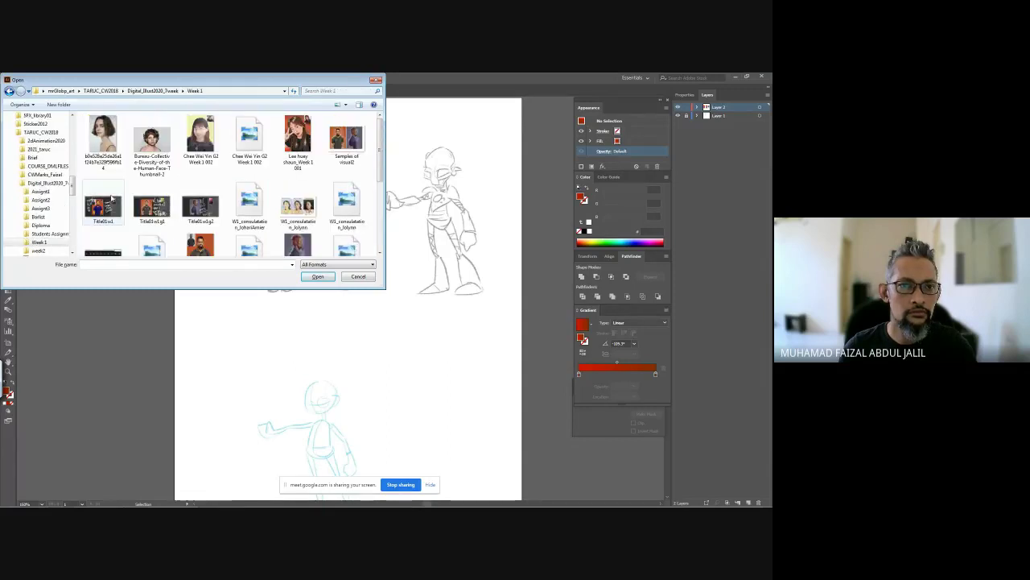
scroll(380, 139, "down", 2)
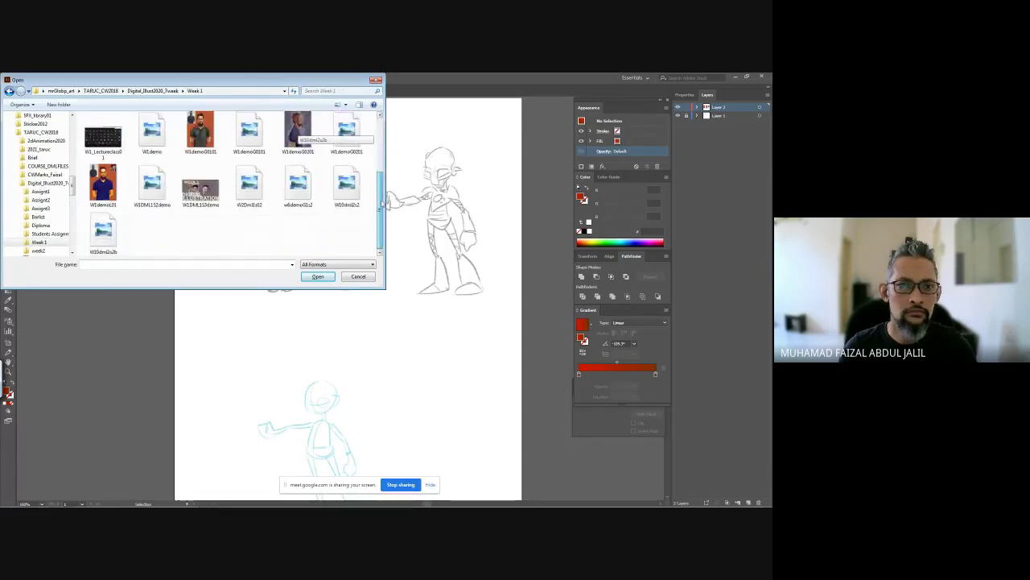
scroll(380, 139, "up", 2)
Step: Check the Assignt2 folder of Digital_Illust2020_7week, and open the make-wpap-design-art portrait from the Assignt1 folder
left_click(137, 91)
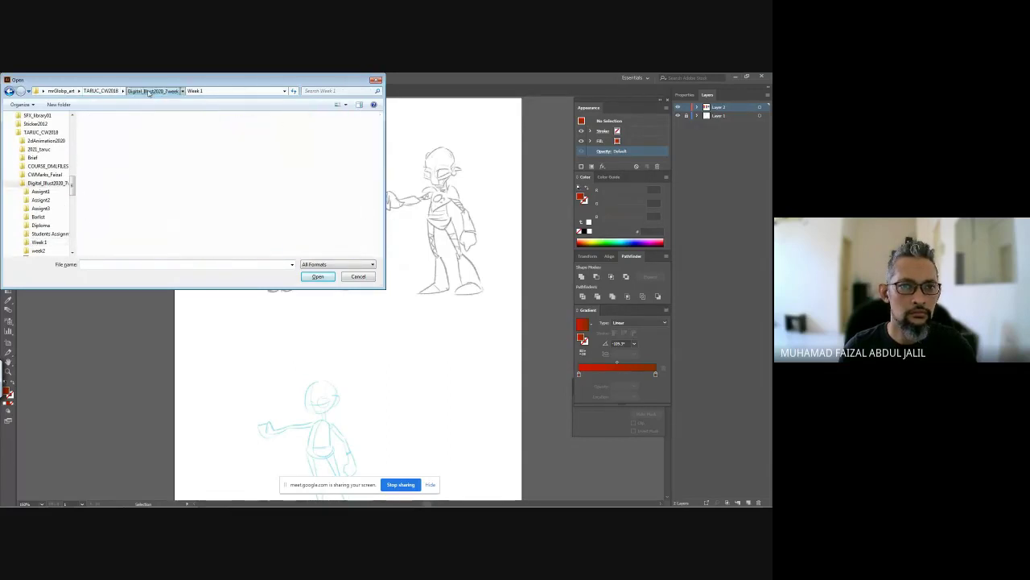
double_click(151, 152)
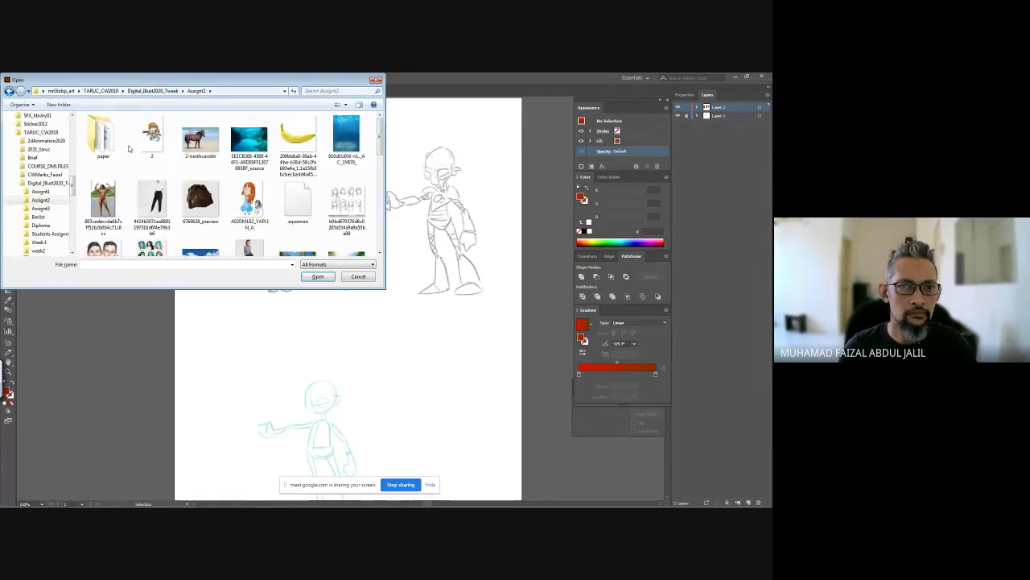
left_click(153, 91)
double_click(103, 137)
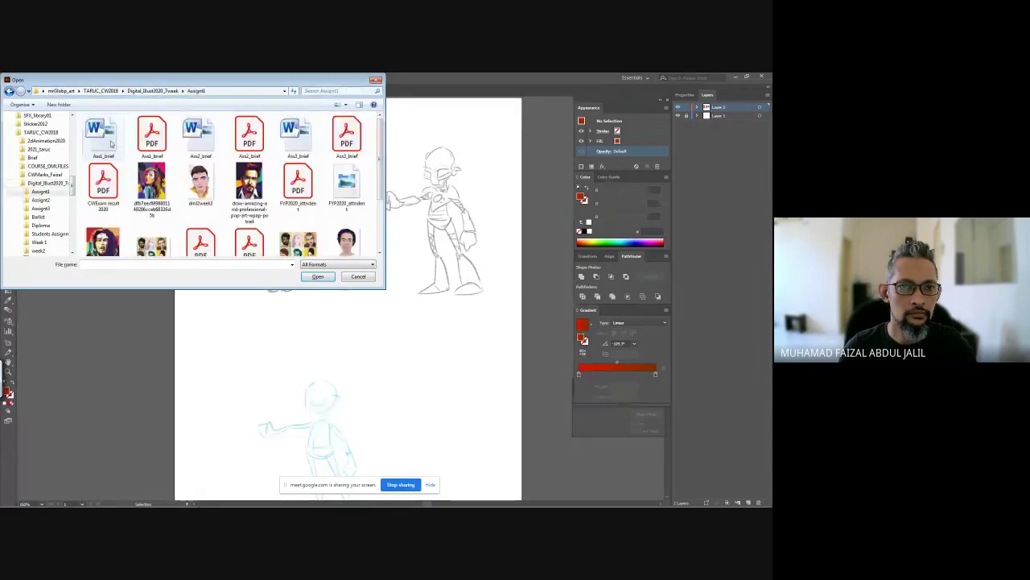
mouse_move(377, 145)
left_mouse_down()
mouse_move(387, 204)
mouse_move(383, 139)
left_mouse_up()
scroll(383, 133, "down", 2)
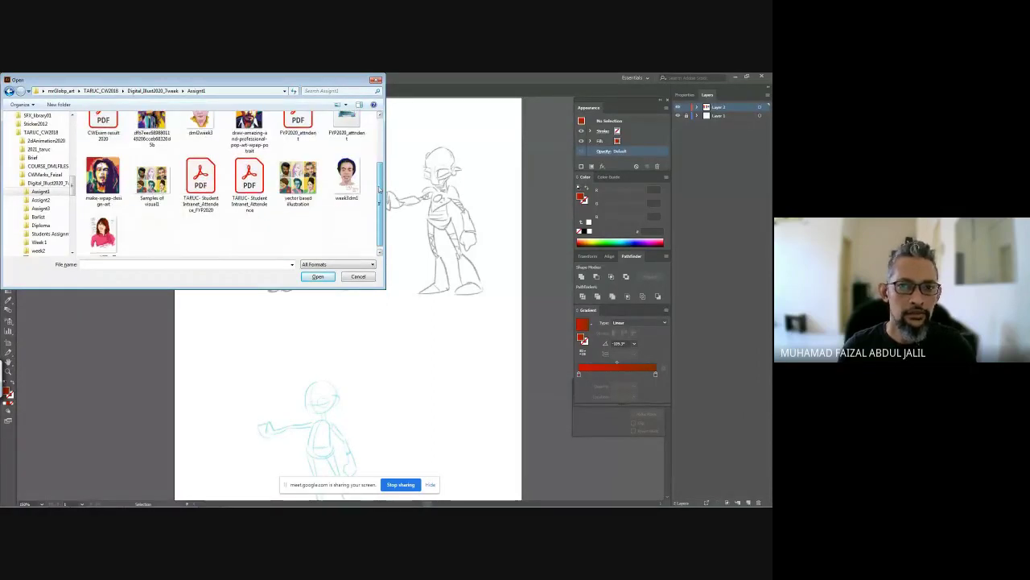
scroll(150, 209, "up", 1)
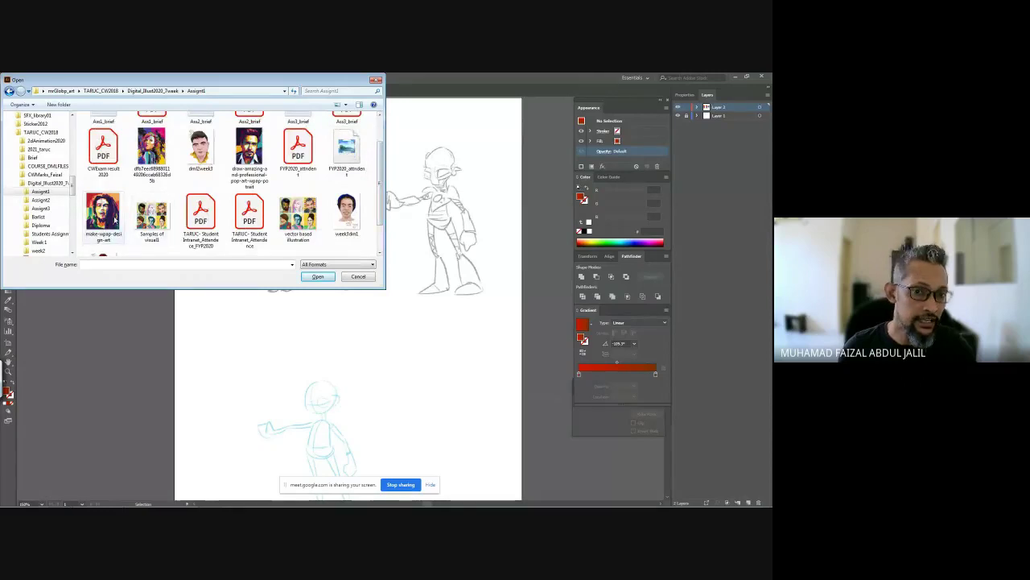
double_click(115, 217)
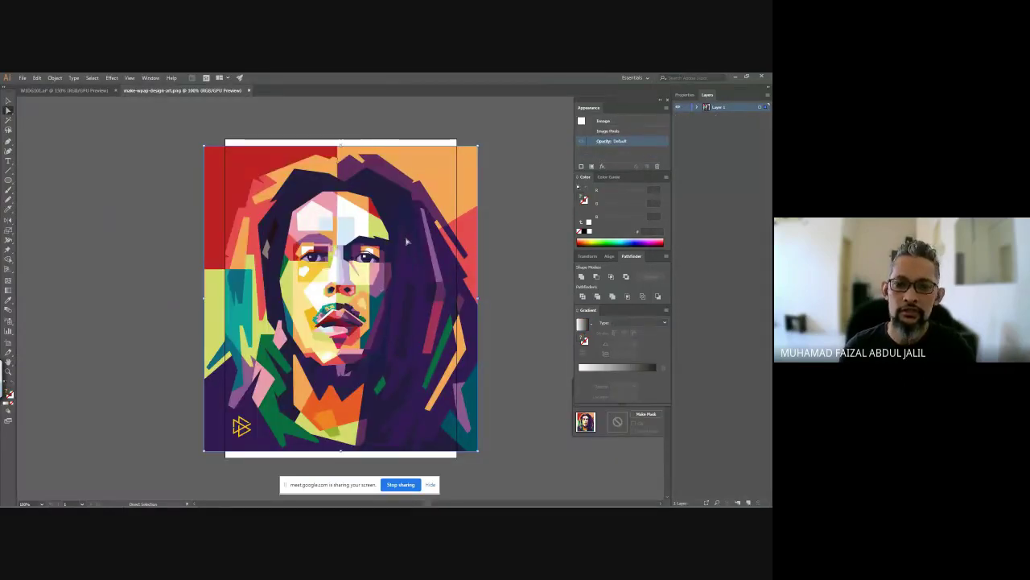
mouse_move(418, 233)
left_mouse_down()
mouse_move(445, 235)
mouse_move(412, 224)
mouse_move(419, 247)
left_mouse_up()
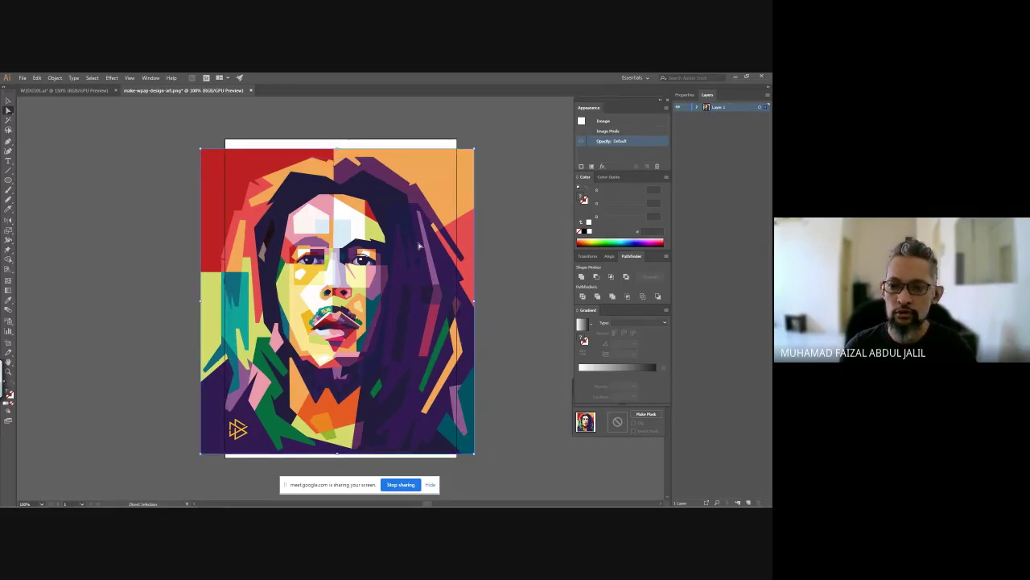
Step: Switch to Photoshop, hide Layer 9 copy, Layer 9, Layer 10 and Layer 1 copy in the boy's portrait, and show and select Layer 1
mouse_move(120, 505)
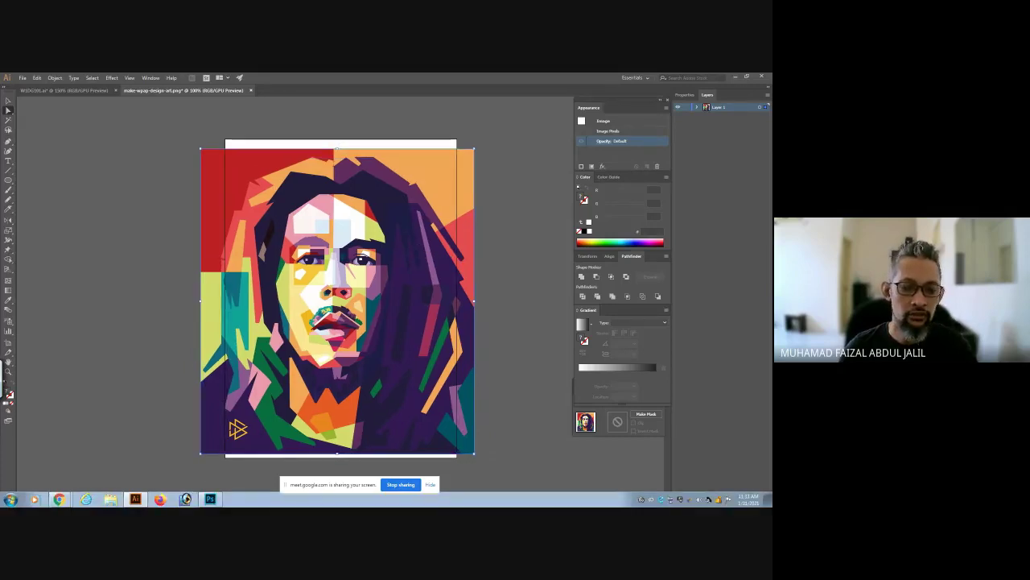
left_click(210, 499)
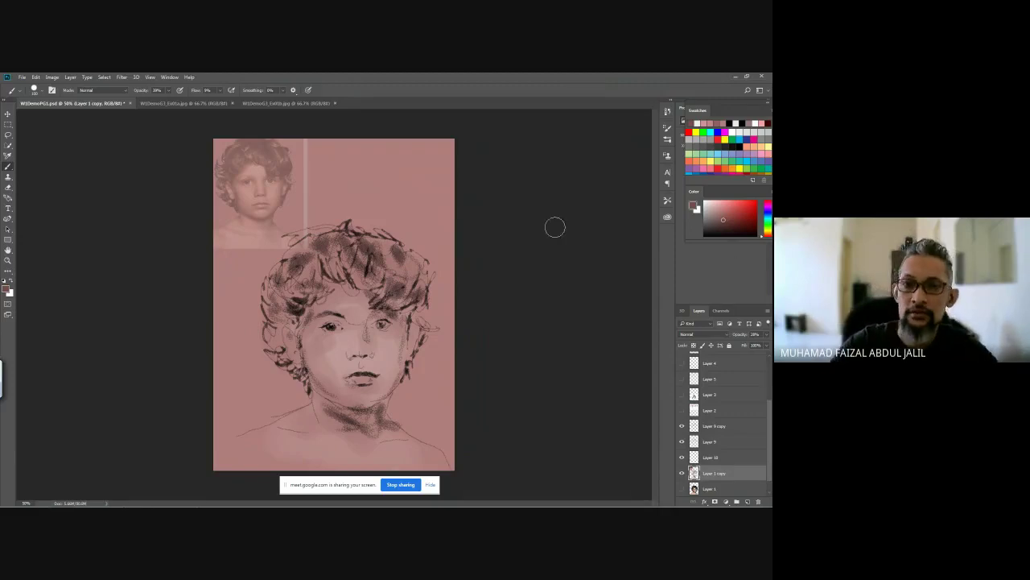
left_click(682, 473)
left_click(682, 473)
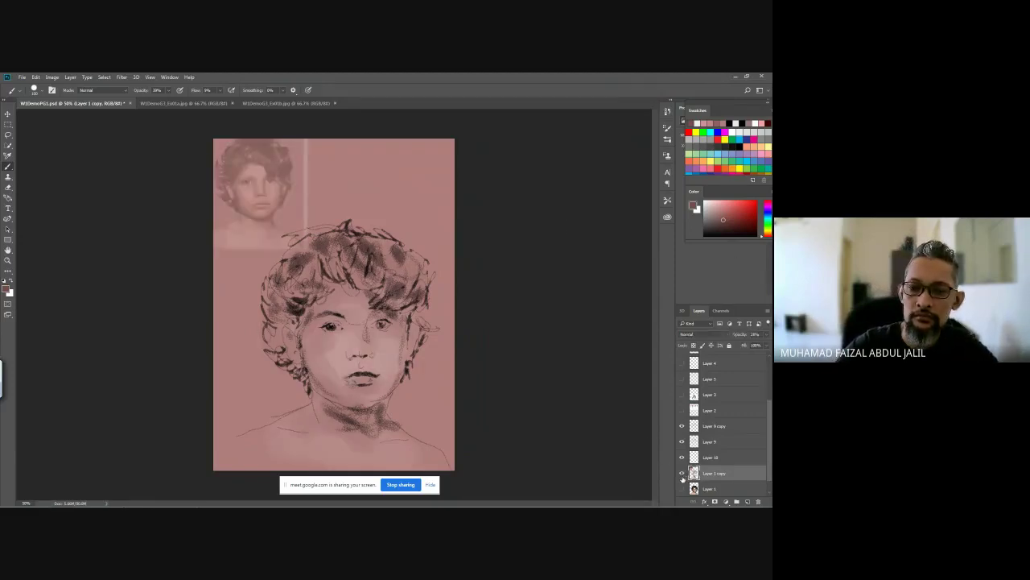
left_click(682, 474)
left_click_drag(682, 425, 683, 441)
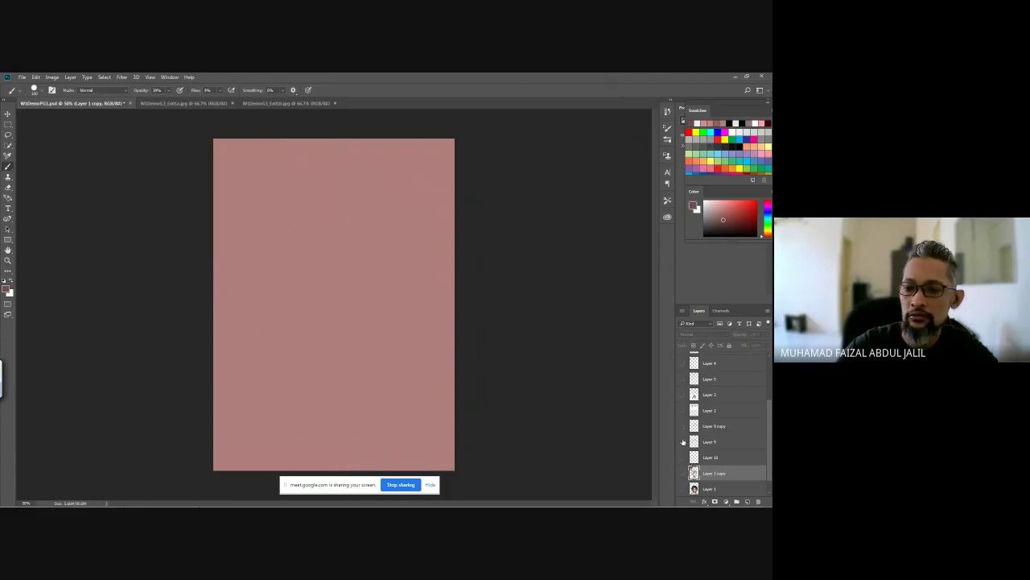
left_click(683, 489)
left_click(725, 489)
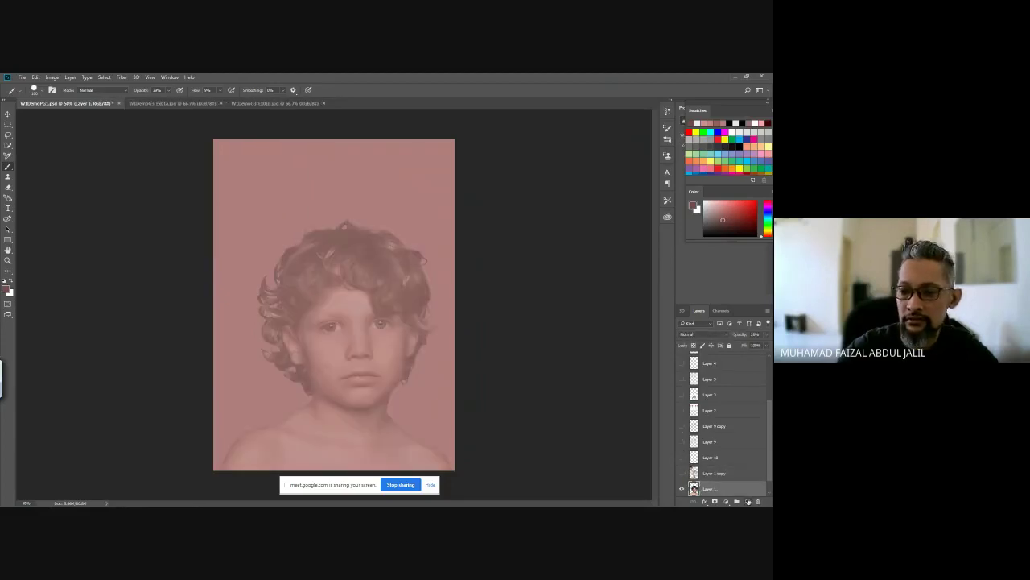
Step: Create a new layer above Layer 1 and set up the KYLE Ultimate Pencil Hard brush with the default black foreground colour
left_click(748, 500)
scroll(367, 342, "up", 2)
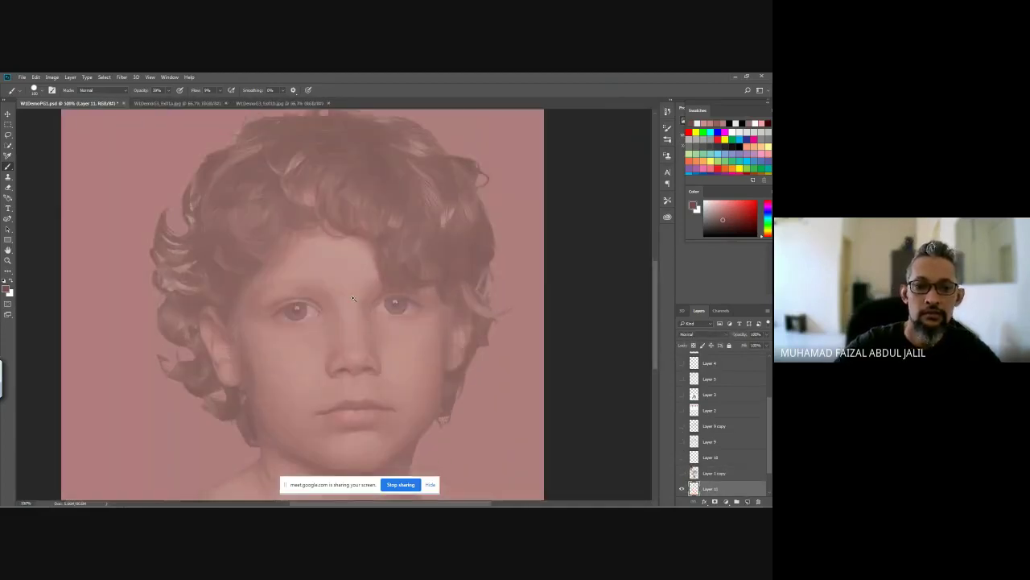
scroll(352, 299, "up", 1)
left_click_drag(283, 184, 376, 191)
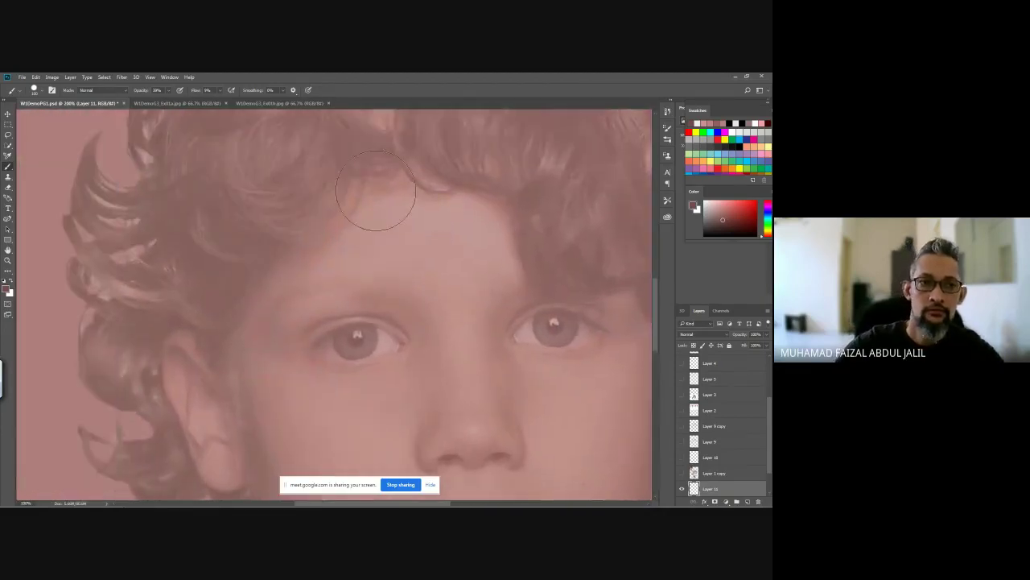
left_click(38, 90)
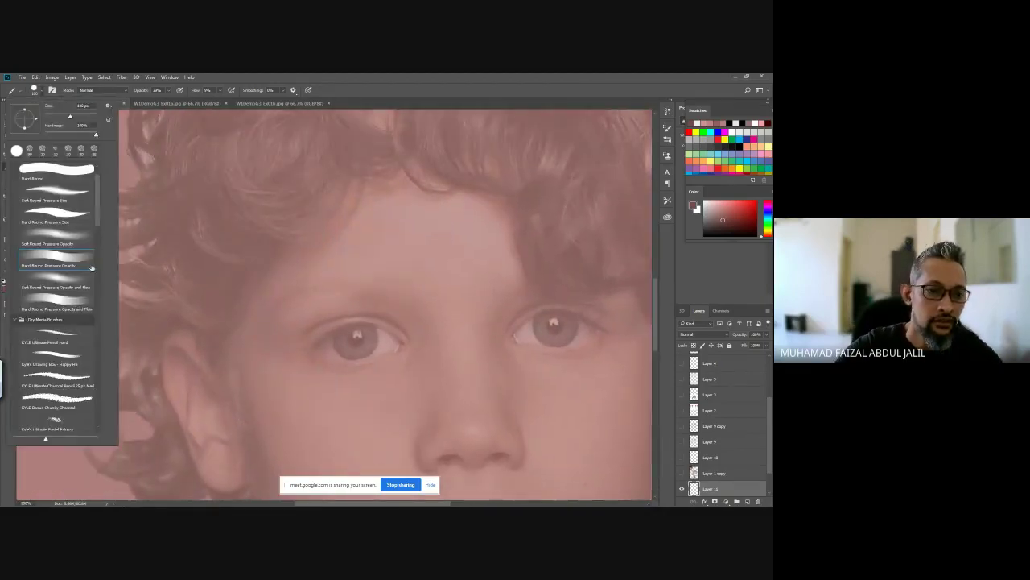
left_click(70, 336)
left_click(276, 239)
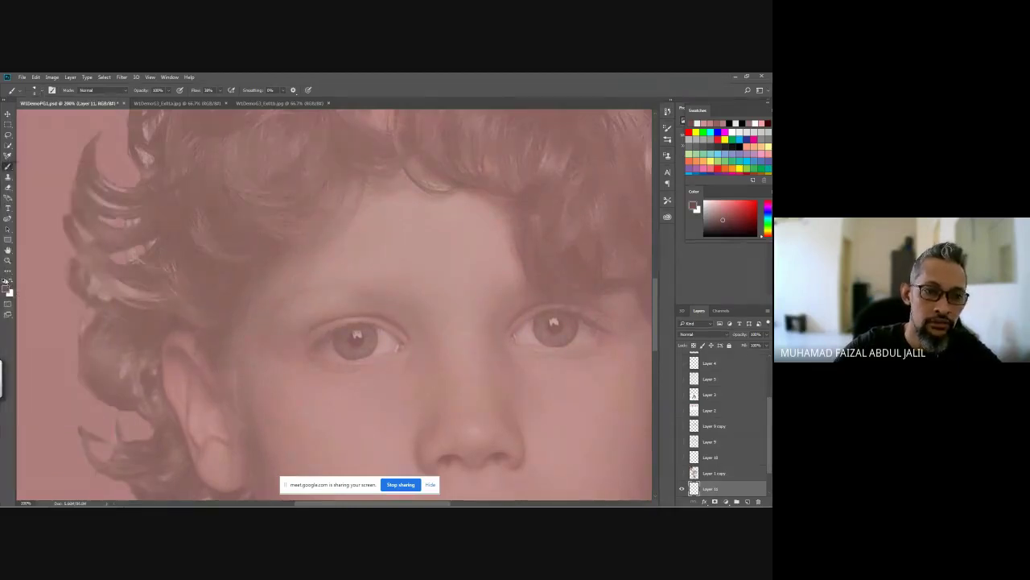
key("d")
Step: Sketch the curved hair strands from the forehead to the temple on the portrait's left side, and the eyebrow below them
mouse_move(357, 168)
left_mouse_down()
mouse_move(301, 234)
mouse_move(319, 226)
mouse_move(229, 219)
mouse_move(199, 230)
mouse_move(218, 251)
left_mouse_up()
mouse_move(282, 238)
left_mouse_down()
mouse_move(174, 269)
mouse_move(172, 245)
mouse_move(191, 263)
mouse_move(166, 322)
left_mouse_up()
left_click_drag(258, 285, 180, 312)
left_click_drag(264, 259, 206, 332)
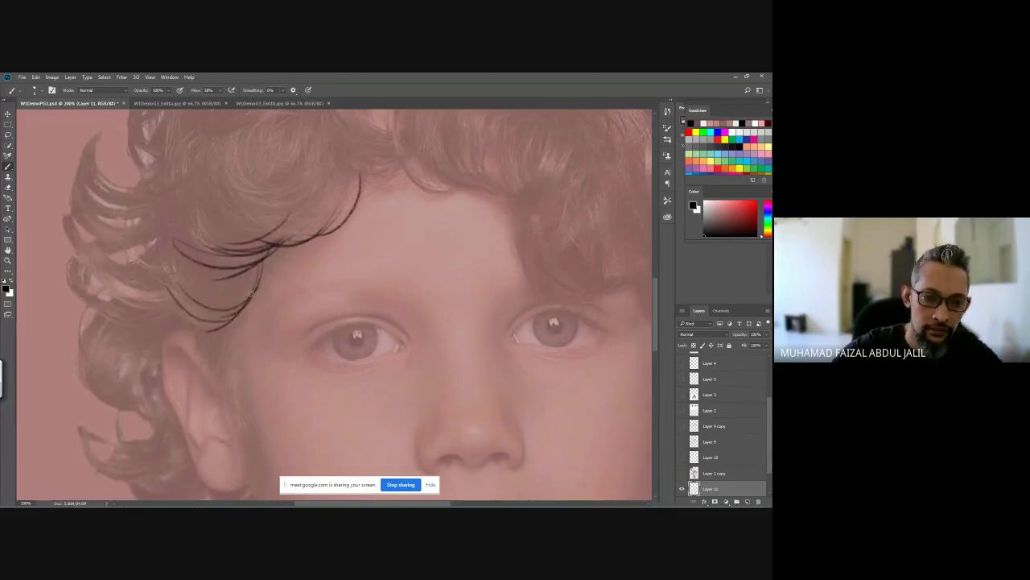
mouse_move(252, 294)
left_mouse_down()
mouse_move(222, 346)
mouse_move(230, 432)
left_mouse_up()
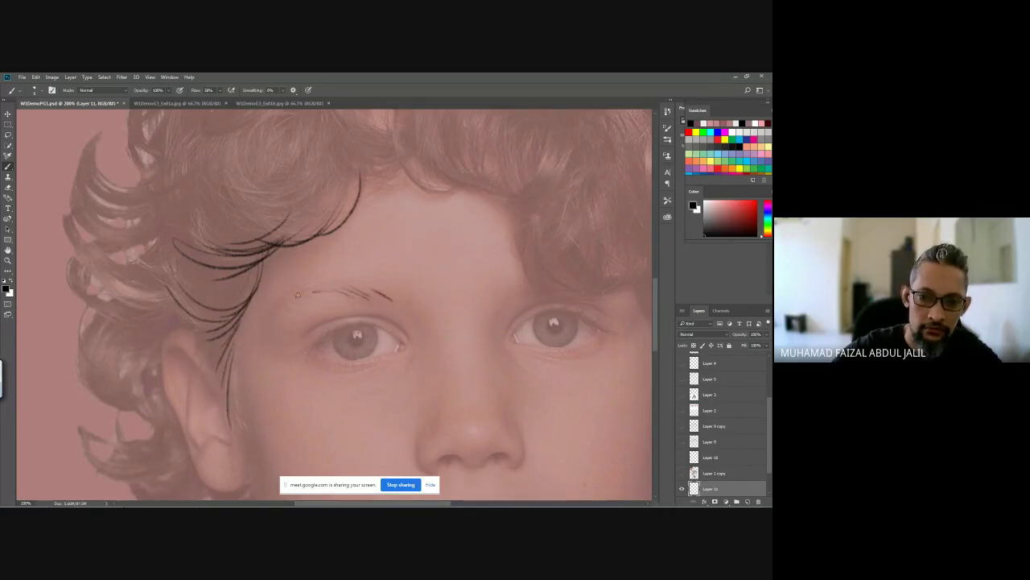
mouse_move(311, 194)
left_mouse_down()
mouse_move(247, 200)
mouse_move(230, 239)
mouse_move(149, 183)
left_mouse_up()
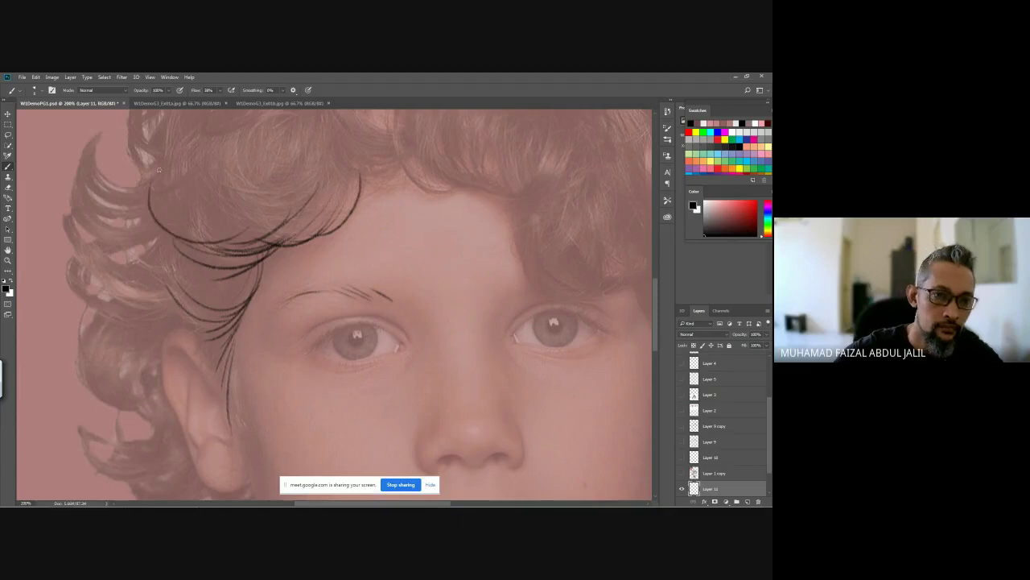
Step: Sketch the flicked outer curls on the portrait's left side and the hair strands falling in front of the ear
mouse_move(103, 146)
left_mouse_down()
mouse_move(135, 198)
mouse_move(157, 196)
mouse_move(132, 224)
left_mouse_up()
left_click_drag(76, 171, 109, 238)
left_click_drag(74, 196, 164, 245)
left_click_drag(64, 225, 164, 269)
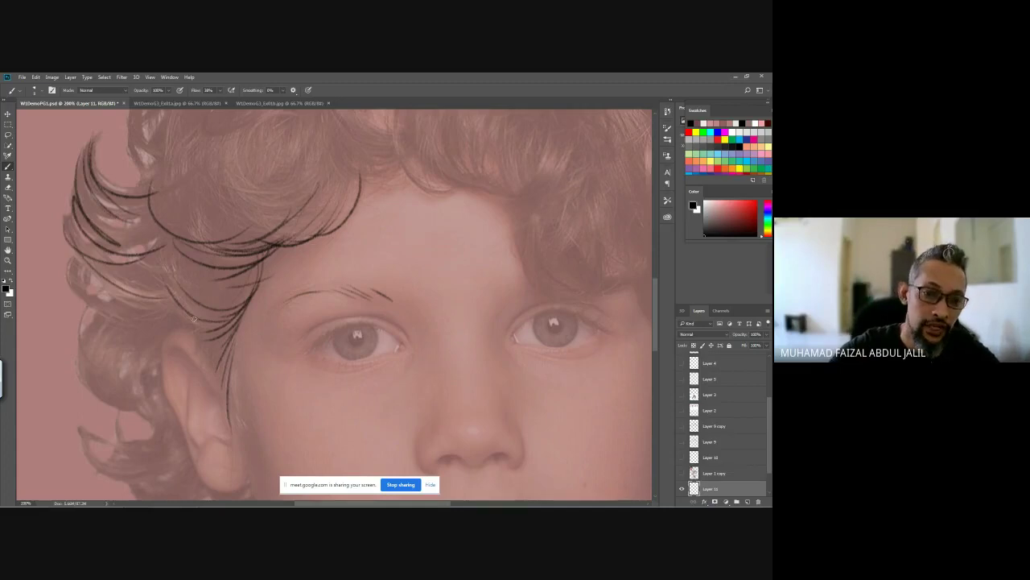
mouse_move(196, 326)
left_mouse_down()
mouse_move(208, 352)
mouse_move(222, 398)
left_mouse_up()
left_click_drag(233, 337, 245, 463)
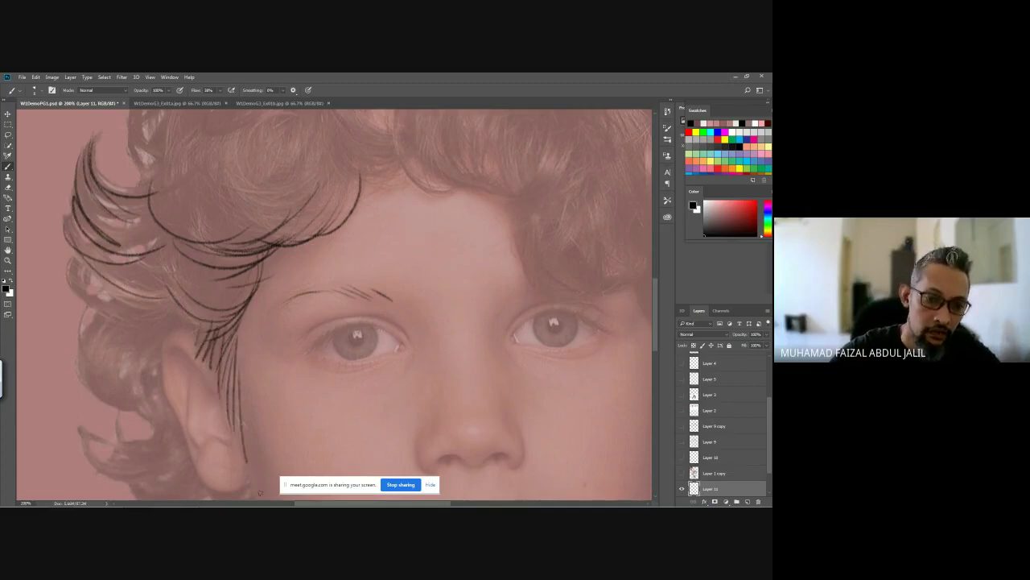
Step: Trace the outline of the visible left ear down to the lobe and add its inner fold lines
left_click_drag(235, 418, 243, 266)
mouse_move(207, 169)
left_mouse_down()
mouse_move(169, 187)
mouse_move(165, 232)
left_mouse_up()
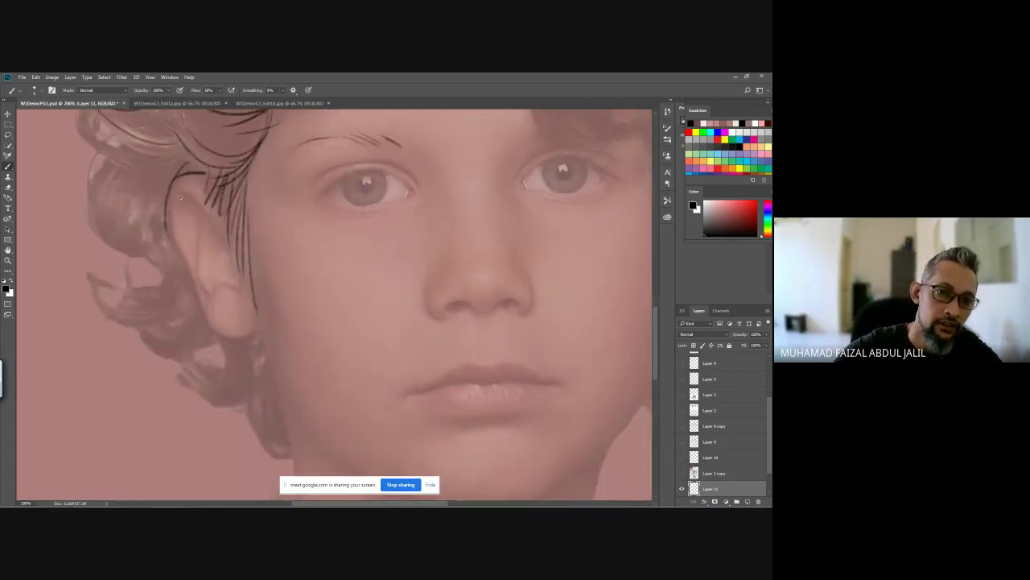
mouse_move(171, 182)
left_mouse_down()
mouse_move(177, 251)
mouse_move(175, 242)
mouse_move(205, 314)
mouse_move(252, 326)
left_mouse_up()
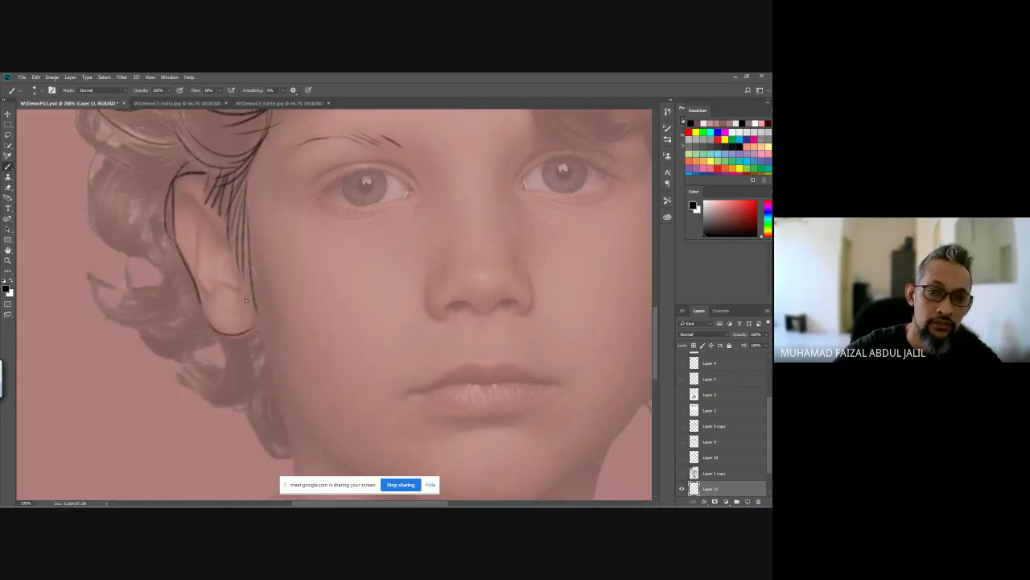
left_click_drag(183, 186, 194, 259)
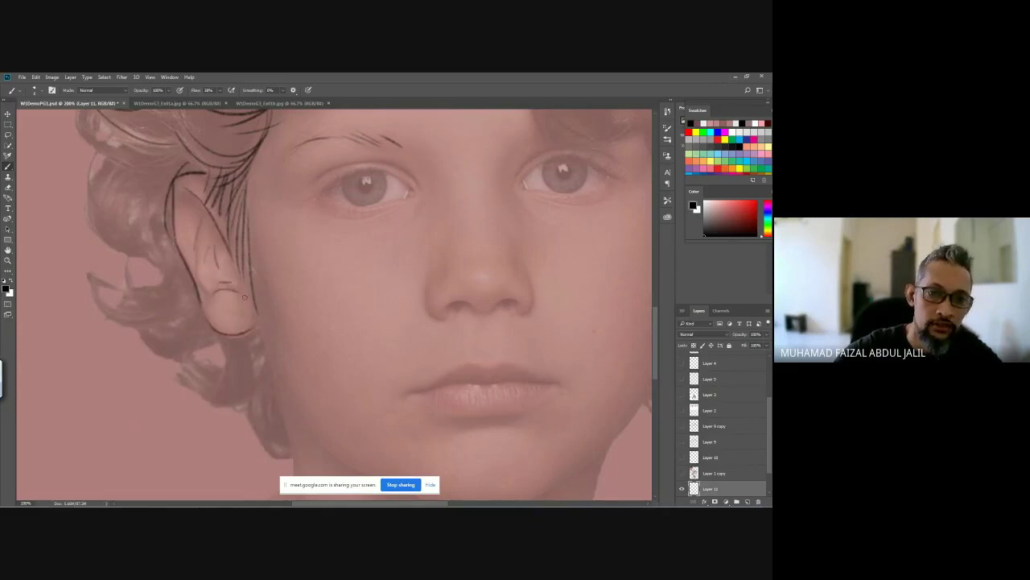
Step: Trace the jaw and chin from the ear to the opposite cheek, and outline the upper and lower lips
mouse_move(252, 297)
left_mouse_down()
mouse_move(308, 434)
mouse_move(427, 473)
left_mouse_up()
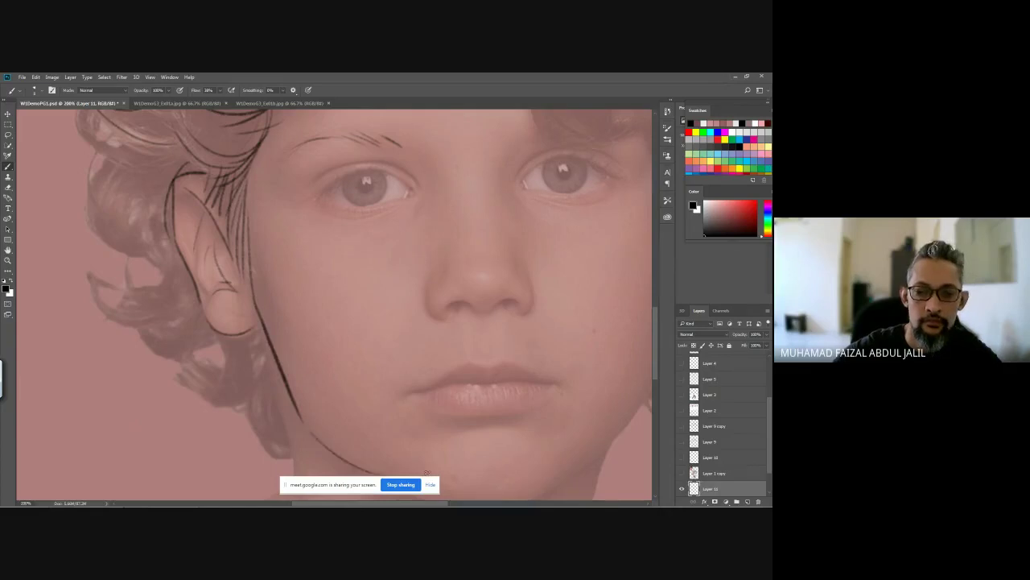
left_click_drag(415, 289, 373, 174)
mouse_move(320, 359)
left_mouse_down()
mouse_move(458, 397)
mouse_move(568, 332)
left_mouse_up()
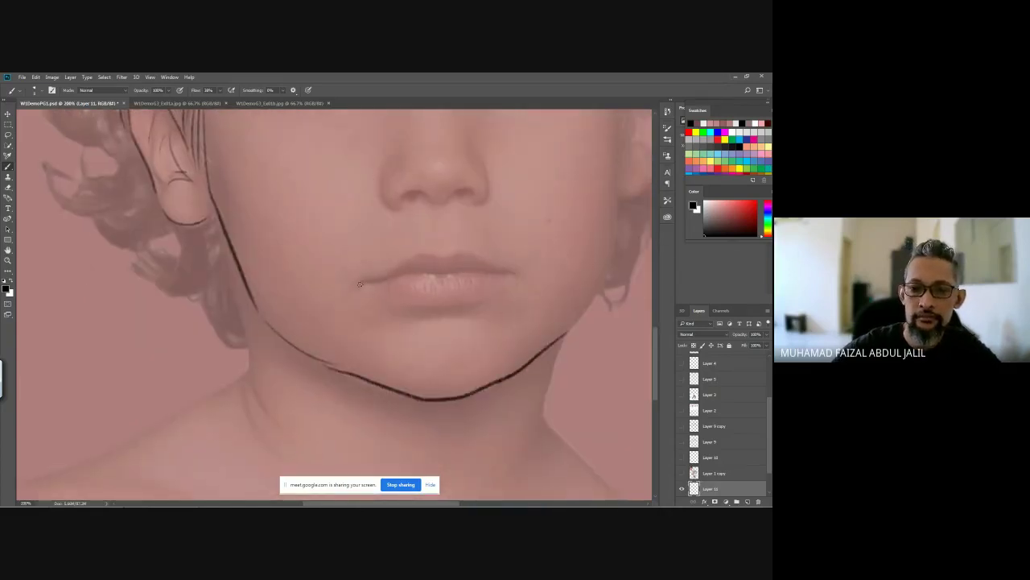
left_click_drag(361, 283, 522, 272)
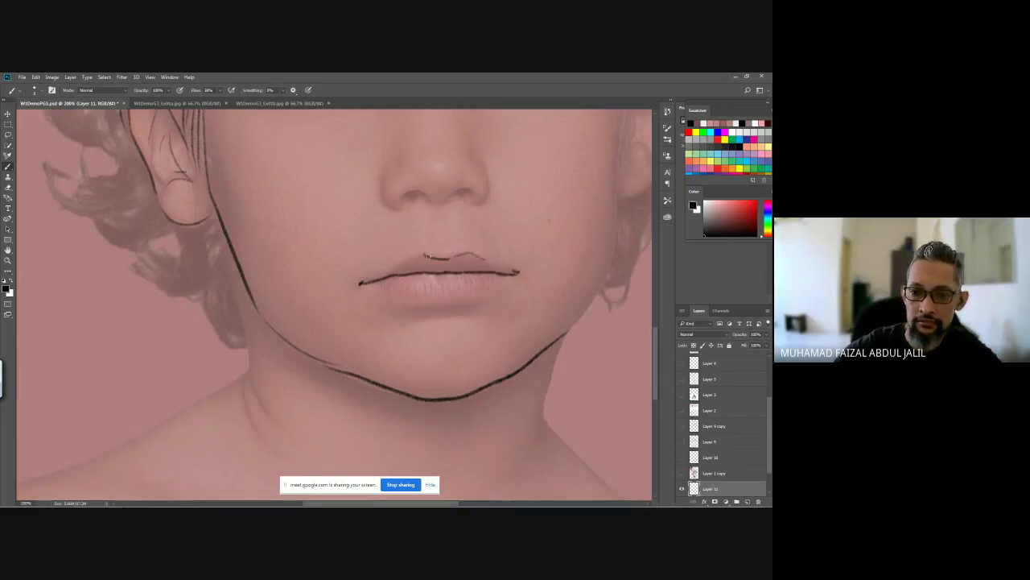
mouse_move(379, 292)
left_mouse_down()
mouse_move(464, 305)
mouse_move(492, 293)
left_mouse_up()
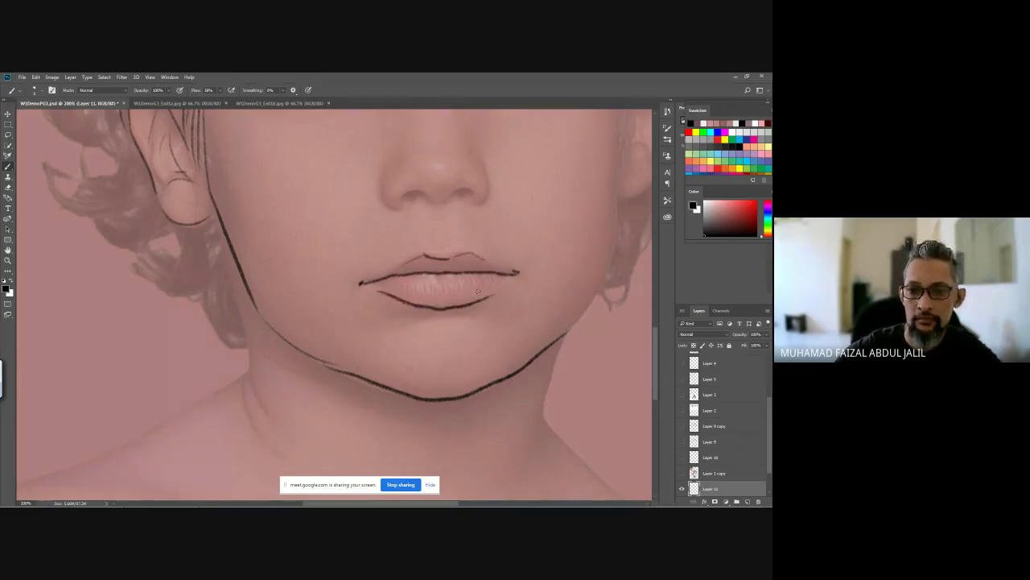
Step: Sketch the nose with its wings, nostrils, base and tip curve, plus the contour lines along the bridge
scroll(378, 289, "up", 3)
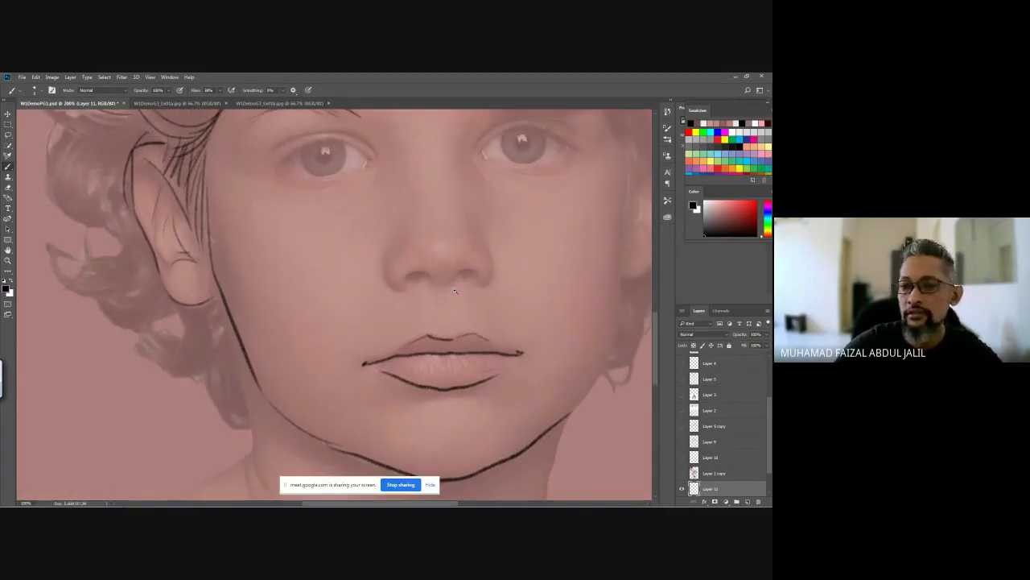
scroll(455, 292, "up", 2)
mouse_move(314, 213)
left_mouse_down()
mouse_move(308, 266)
mouse_move(386, 251)
mouse_move(433, 268)
mouse_move(465, 244)
mouse_move(444, 266)
mouse_move(491, 249)
left_mouse_up()
mouse_move(511, 184)
left_mouse_down()
mouse_move(533, 232)
mouse_move(499, 272)
left_mouse_up()
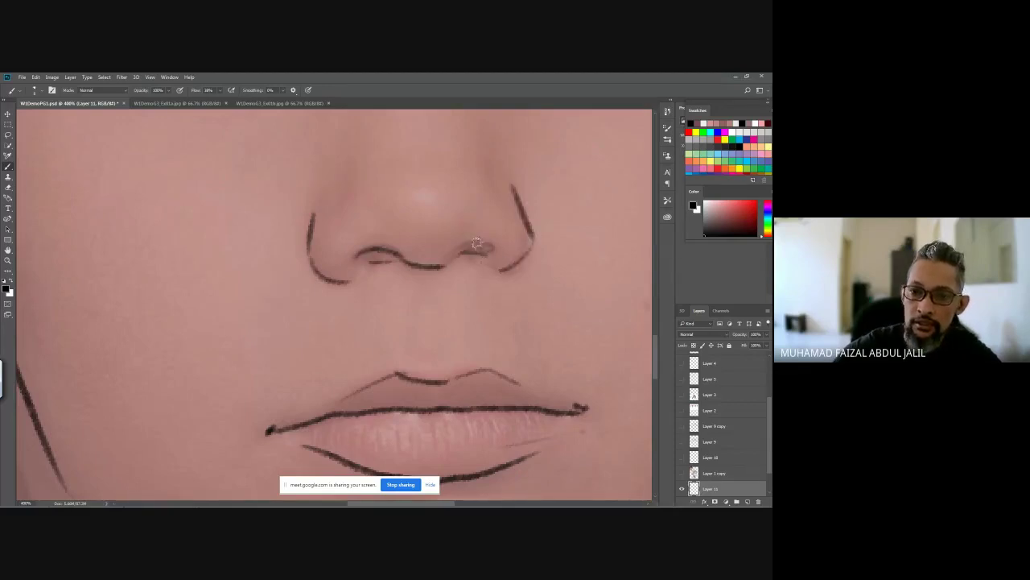
left_click_drag(417, 254, 480, 245)
scroll(472, 276, "up", 4)
scroll(413, 316, "down", 1)
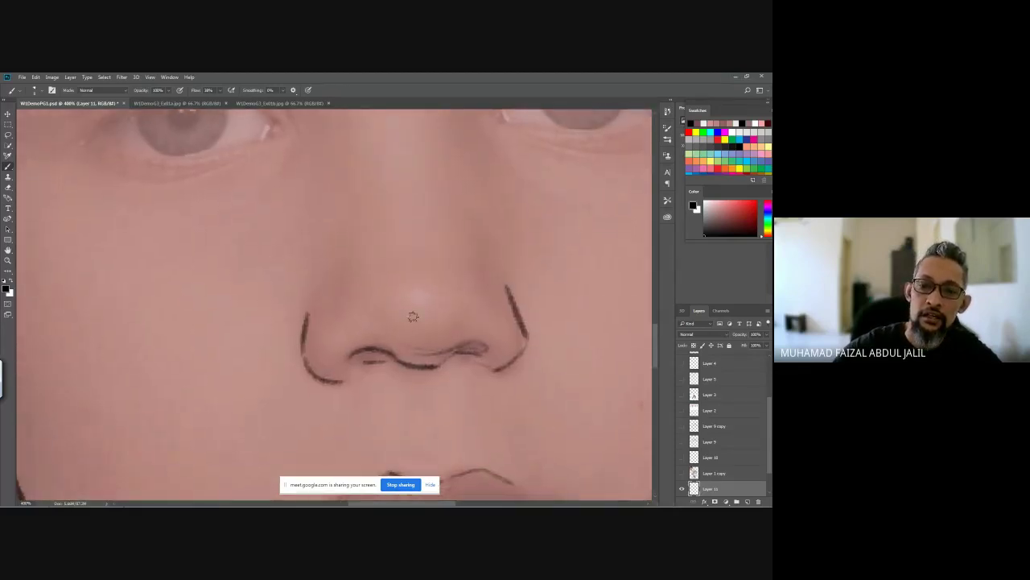
left_click_drag(455, 320, 445, 252)
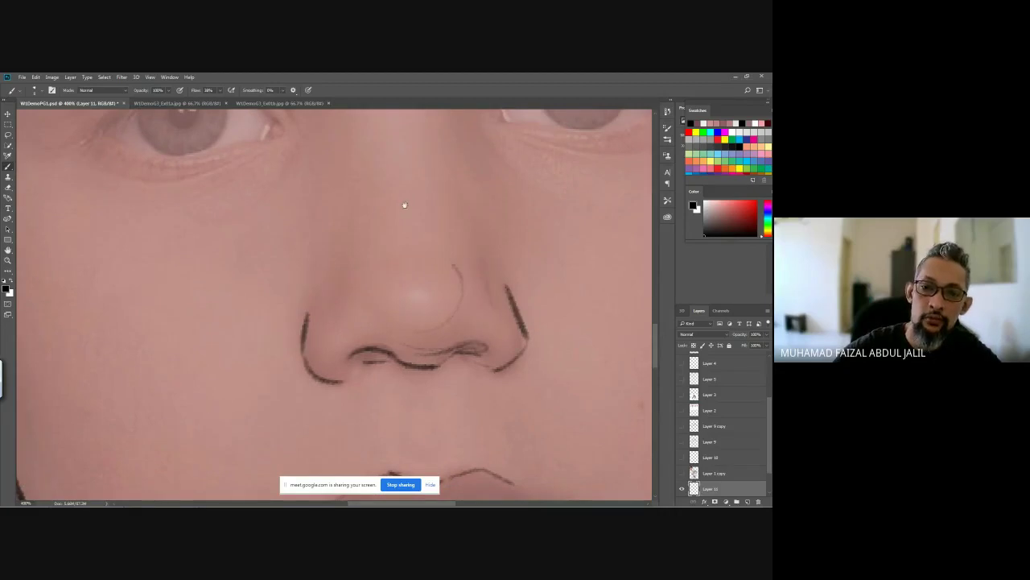
scroll(403, 241, "up", 3)
mouse_move(471, 131)
left_mouse_down()
mouse_move(441, 235)
mouse_move(466, 314)
left_mouse_up()
scroll(413, 338, "up", 3)
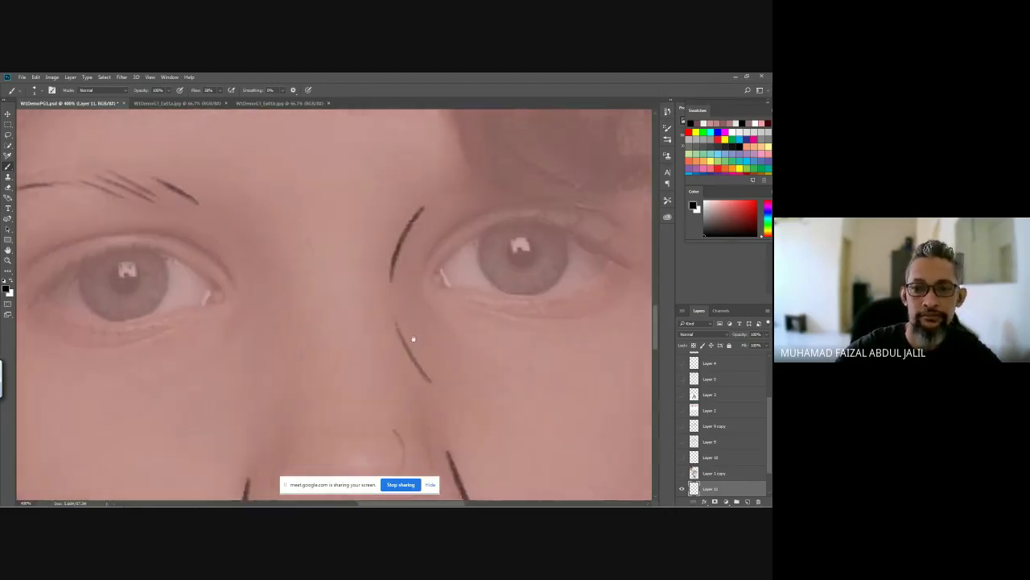
Step: Sketch the portrait's right eye with its iris, pupil, lids and creases, and the start of the eyebrow above it
scroll(413, 339, "down", 2)
left_click_drag(446, 160, 475, 130)
left_click_drag(489, 191, 438, 237)
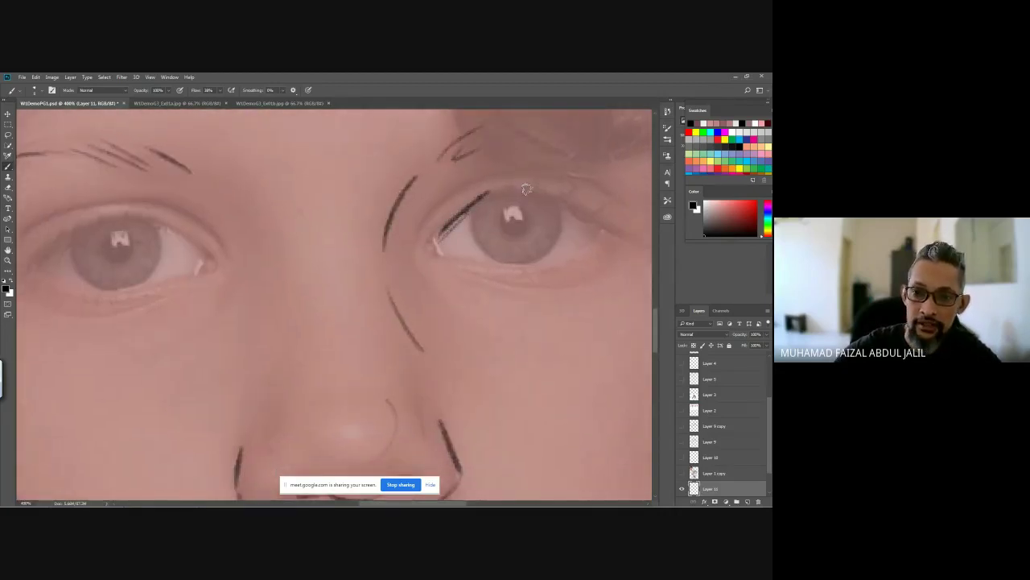
mouse_move(481, 195)
left_mouse_down()
mouse_move(565, 208)
mouse_move(474, 218)
mouse_move(475, 204)
mouse_move(536, 242)
left_mouse_up()
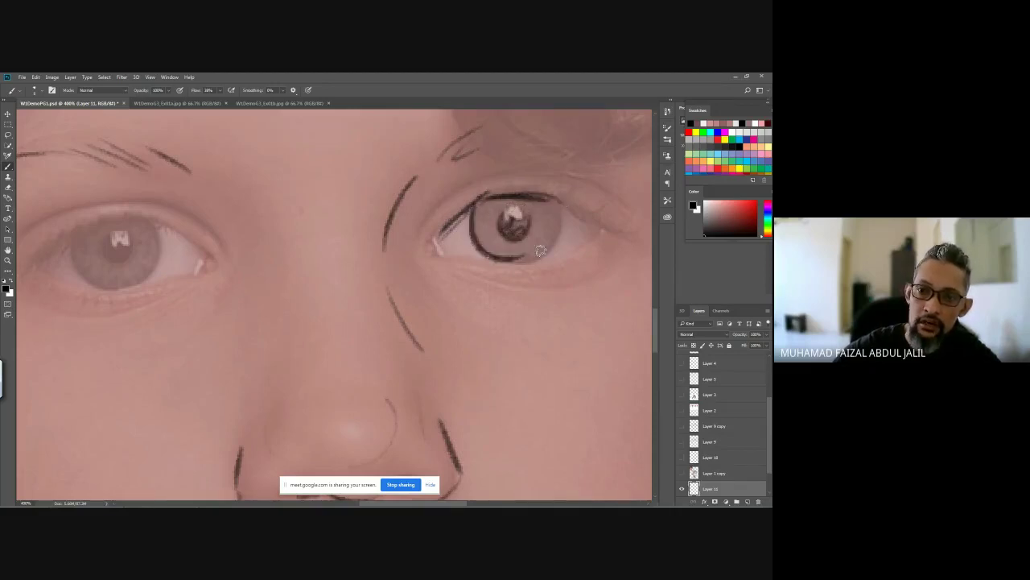
mouse_move(516, 193)
left_mouse_down()
mouse_move(594, 220)
mouse_move(620, 213)
left_mouse_up()
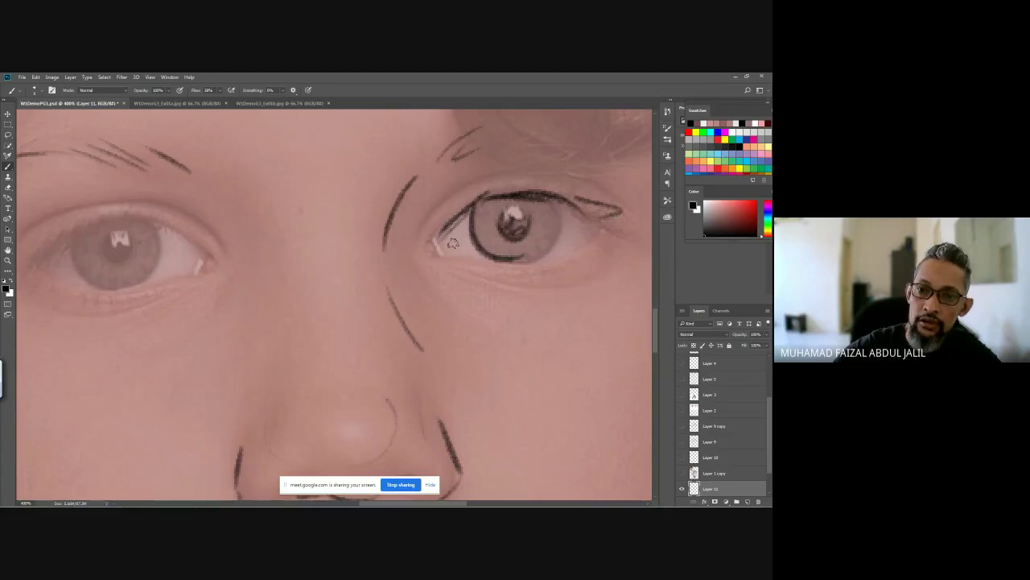
mouse_move(446, 256)
left_mouse_down()
mouse_move(523, 262)
mouse_move(594, 234)
left_mouse_up()
left_click_drag(437, 215, 533, 170)
left_click_drag(446, 259, 557, 286)
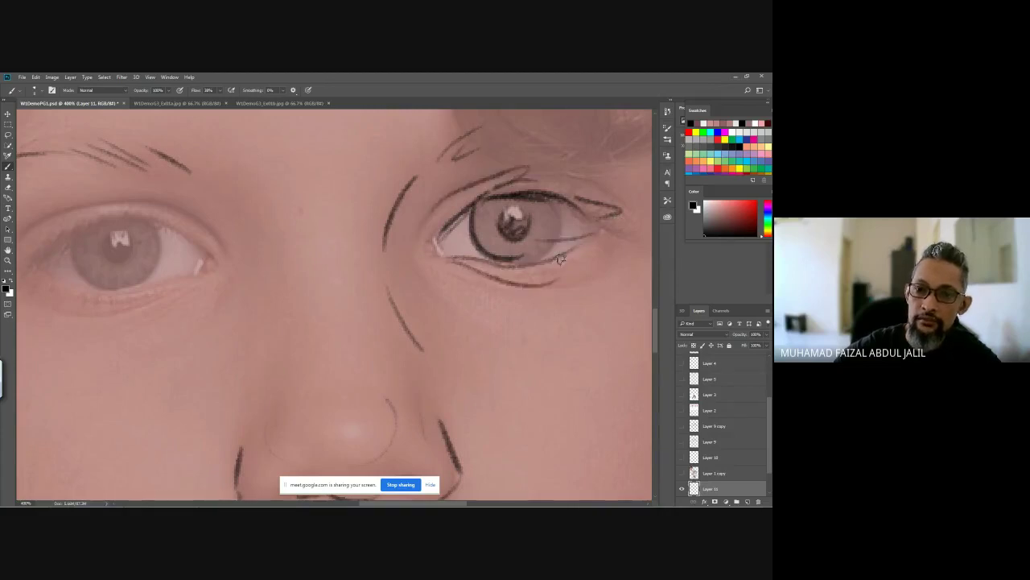
Step: Sketch the hair lock hanging over the right eye and the curved fringe strands along the top of the forehead
scroll(393, 187, "up", 5)
mouse_move(407, 157)
left_mouse_down()
mouse_move(441, 232)
mouse_move(591, 241)
left_mouse_up()
left_click_drag(435, 211, 591, 283)
scroll(413, 276, "up", 5)
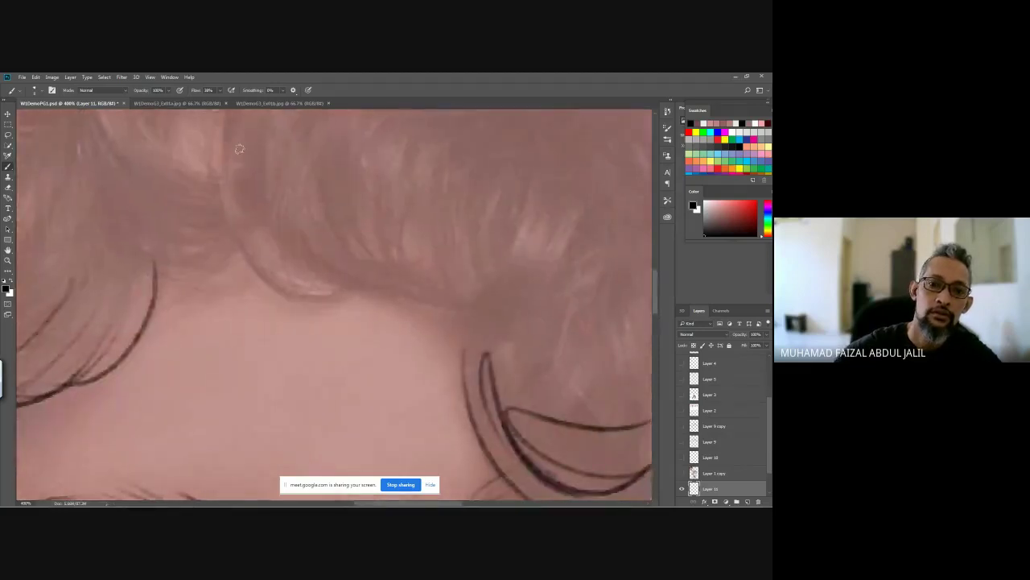
left_click_drag(233, 153, 366, 316)
left_click_drag(271, 219, 403, 288)
left_click_drag(369, 240, 487, 360)
left_click_drag(243, 248, 165, 286)
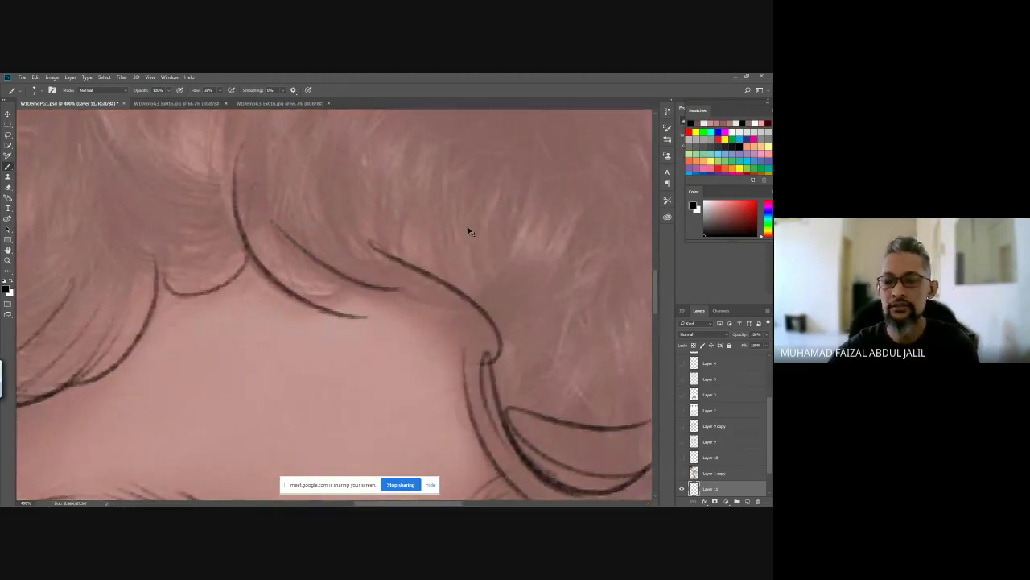
Step: Hide the Layer 1 photo to review the line sketch of the whole head on its own, and show it again
scroll(469, 232, "down", 5)
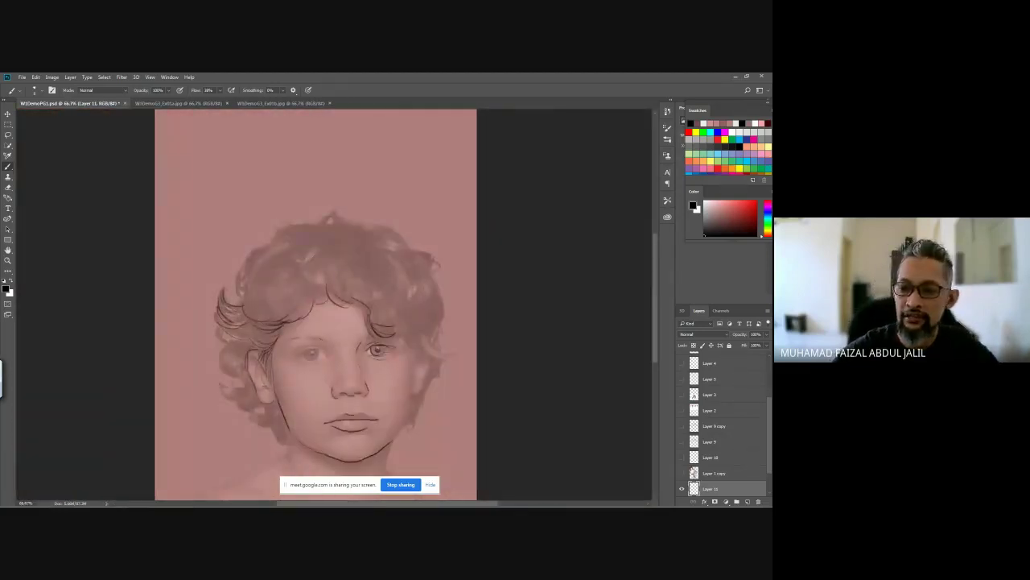
scroll(770, 433, "down", 3)
left_click(683, 474)
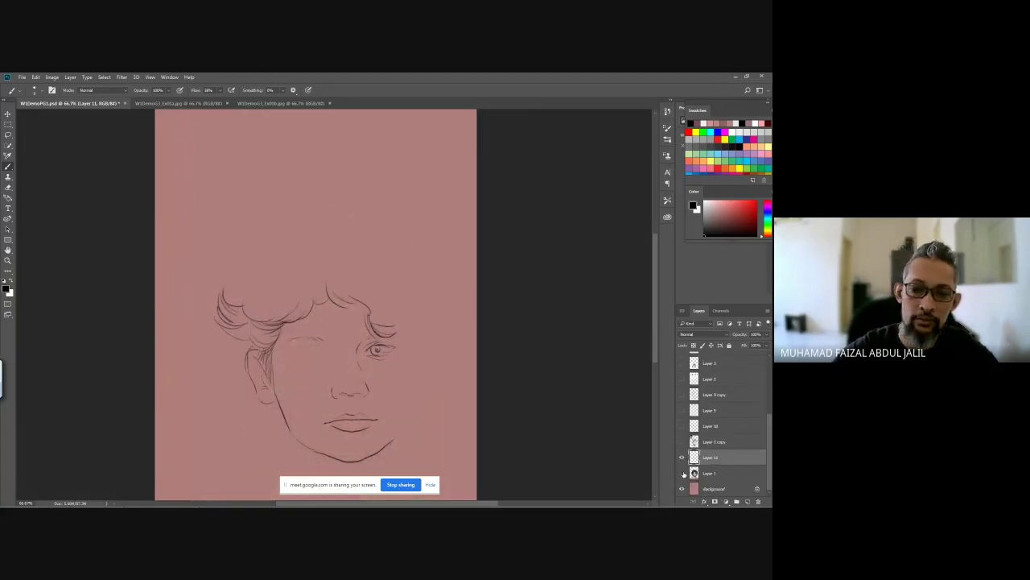
left_click(693, 477)
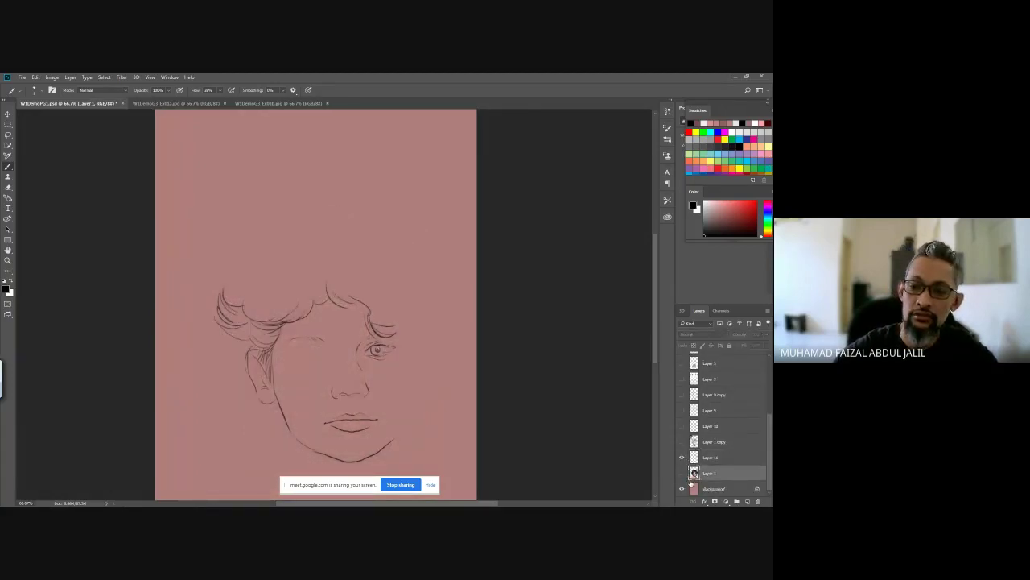
left_click(682, 473)
scroll(378, 354, "up", 5)
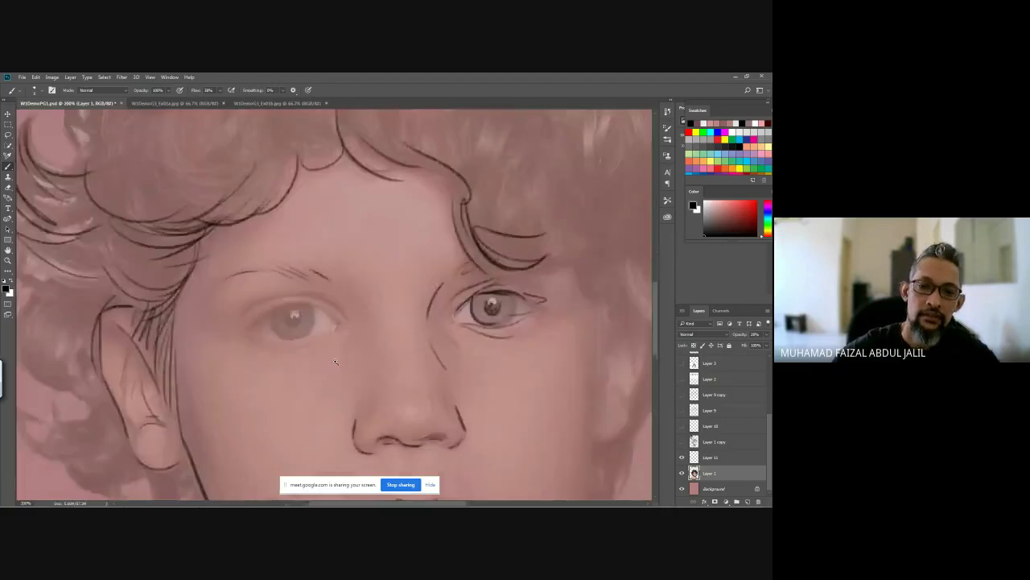
left_click_drag(404, 223, 463, 248)
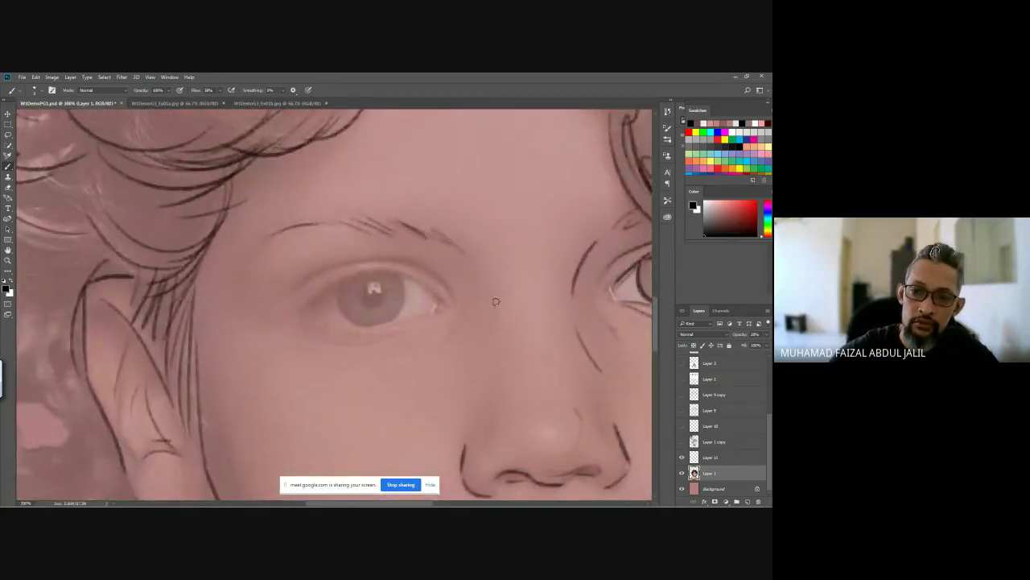
key("ctrl+z")
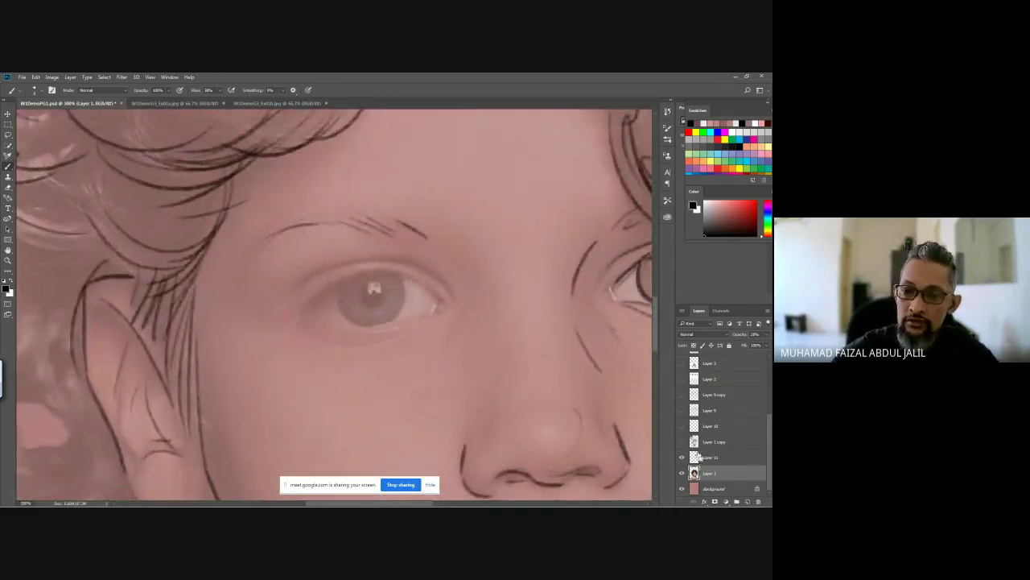
Step: On the Layer 11 sketch layer, sketch the portrait's left eye with its lids, iris, pupil and the creases above and below
left_click(702, 459)
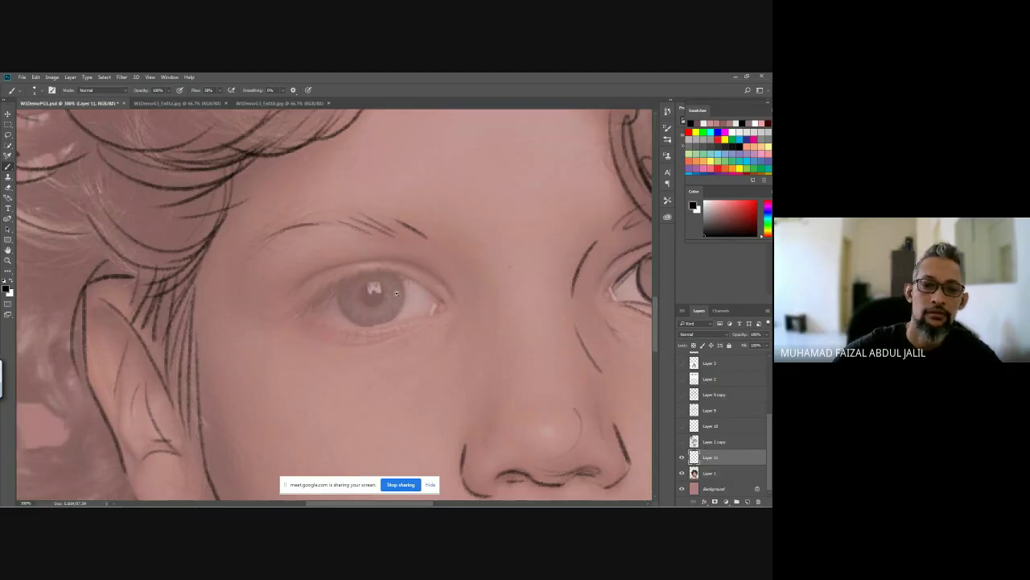
scroll(396, 294, "up", 1)
left_click_drag(394, 265, 466, 316)
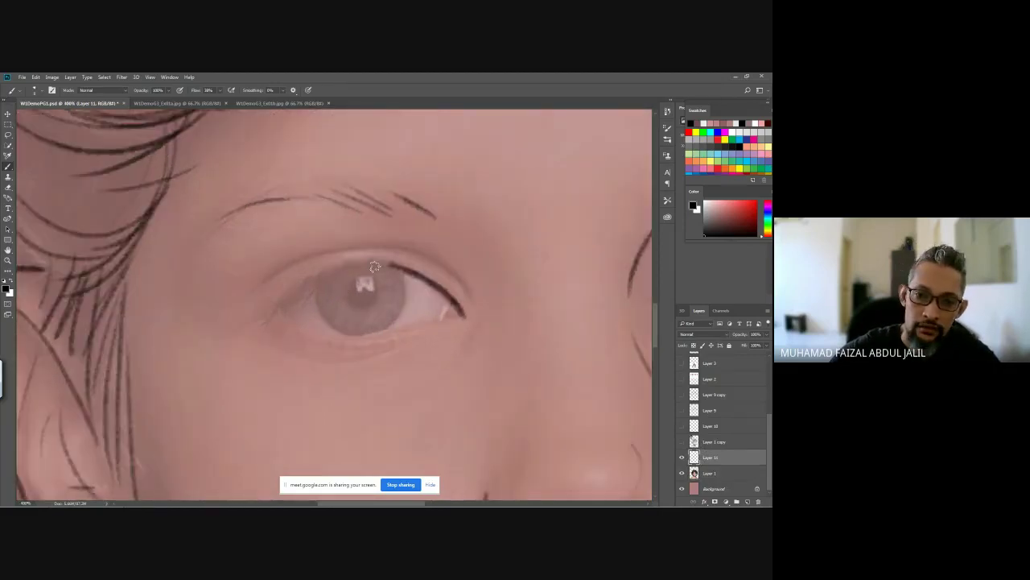
mouse_move(374, 266)
left_mouse_down()
mouse_move(271, 313)
mouse_move(373, 245)
mouse_move(442, 267)
left_mouse_up()
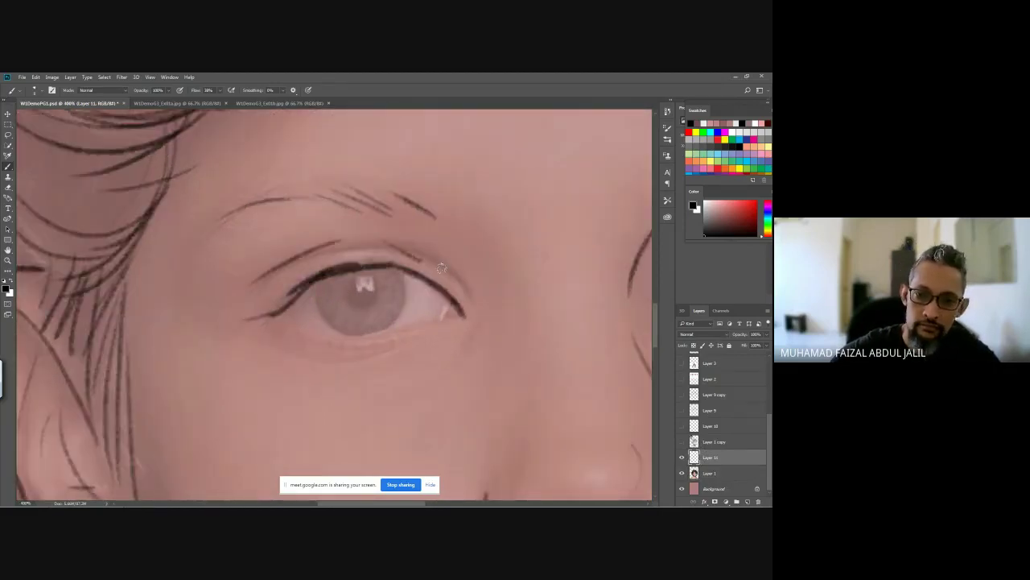
mouse_move(356, 279)
left_mouse_down()
mouse_move(316, 283)
mouse_move(376, 321)
mouse_move(401, 268)
mouse_move(293, 307)
mouse_move(294, 317)
mouse_move(379, 334)
mouse_move(362, 337)
mouse_move(457, 307)
mouse_move(402, 332)
left_mouse_up()
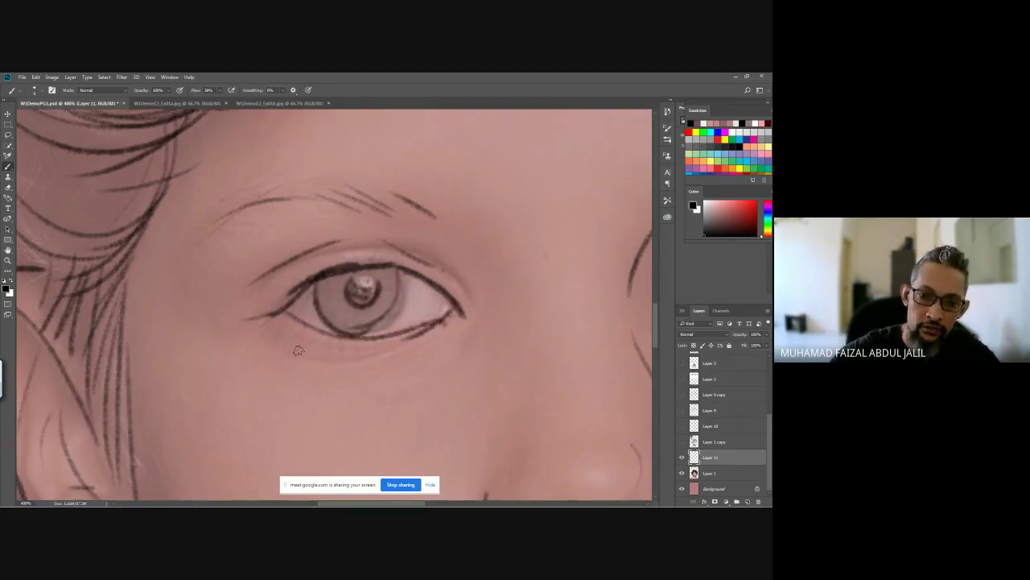
left_click_drag(298, 350, 404, 338)
left_click_drag(346, 253, 435, 246)
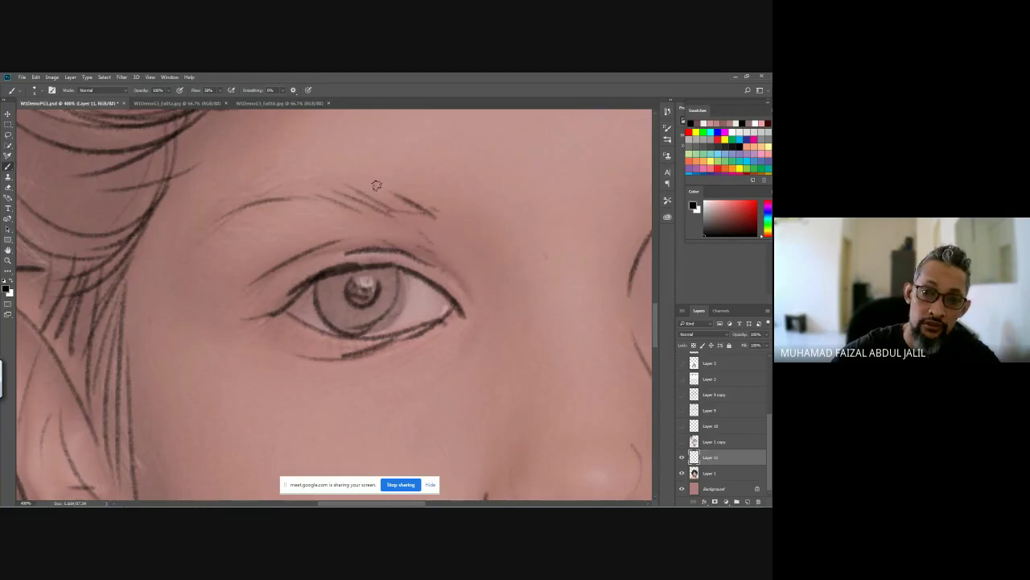
Step: Add hair strokes to the left eyebrow, hatching around the eye corners and inner brow, and the contour line beside the nose bridge
mouse_move(375, 186)
left_mouse_down()
mouse_move(436, 211)
mouse_move(229, 198)
left_mouse_up()
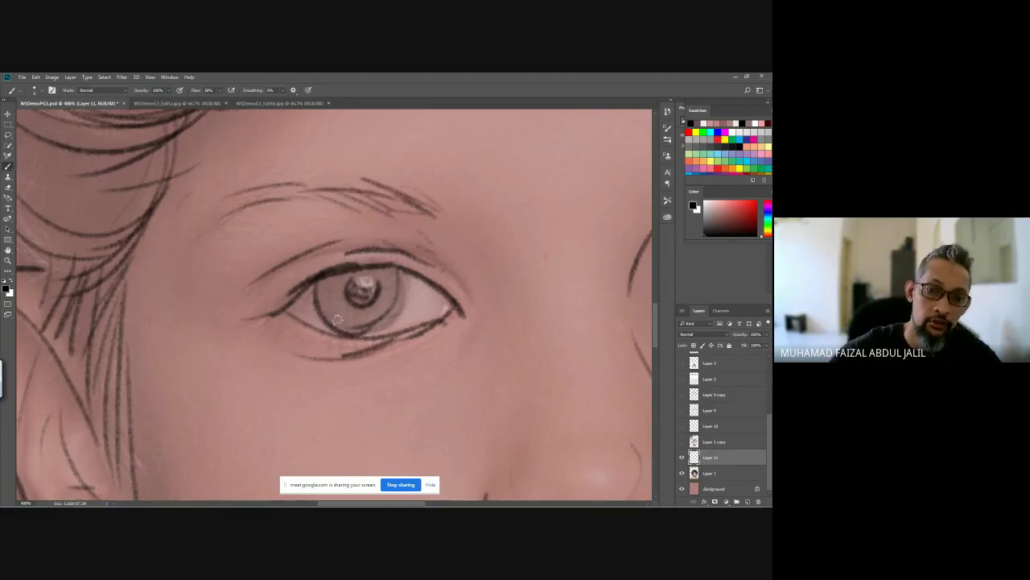
left_click_drag(294, 329, 279, 338)
left_click_drag(274, 321, 260, 327)
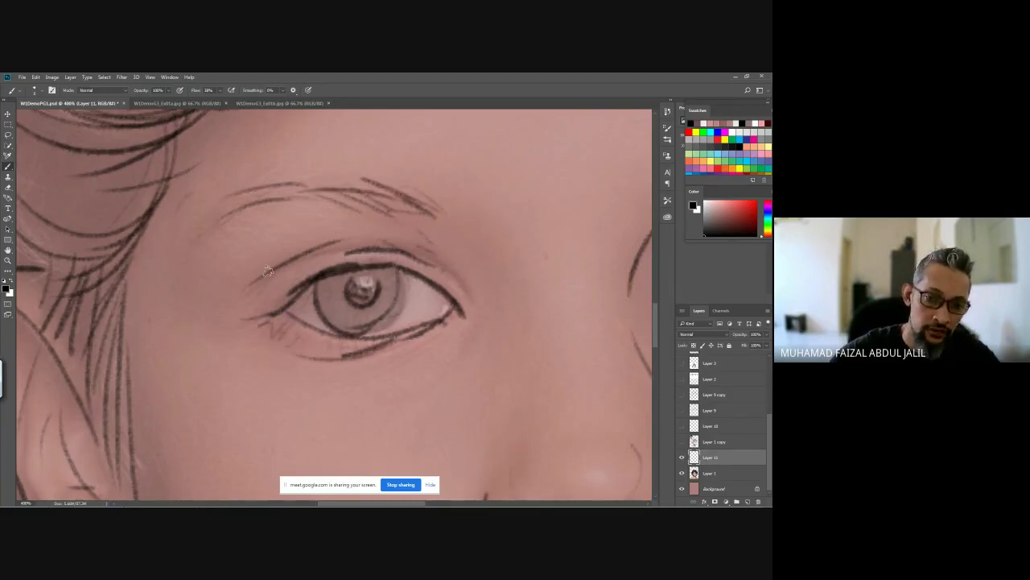
mouse_move(395, 239)
left_mouse_down()
mouse_move(409, 203)
mouse_move(431, 206)
left_mouse_up()
mouse_move(439, 253)
left_mouse_down()
mouse_move(450, 213)
mouse_move(471, 227)
left_mouse_up()
left_click_drag(498, 249, 474, 366)
Step: Sketch the sideburn strands running down along the cheek edge beside the ear towards the jaw
left_click_drag(470, 430, 506, 233)
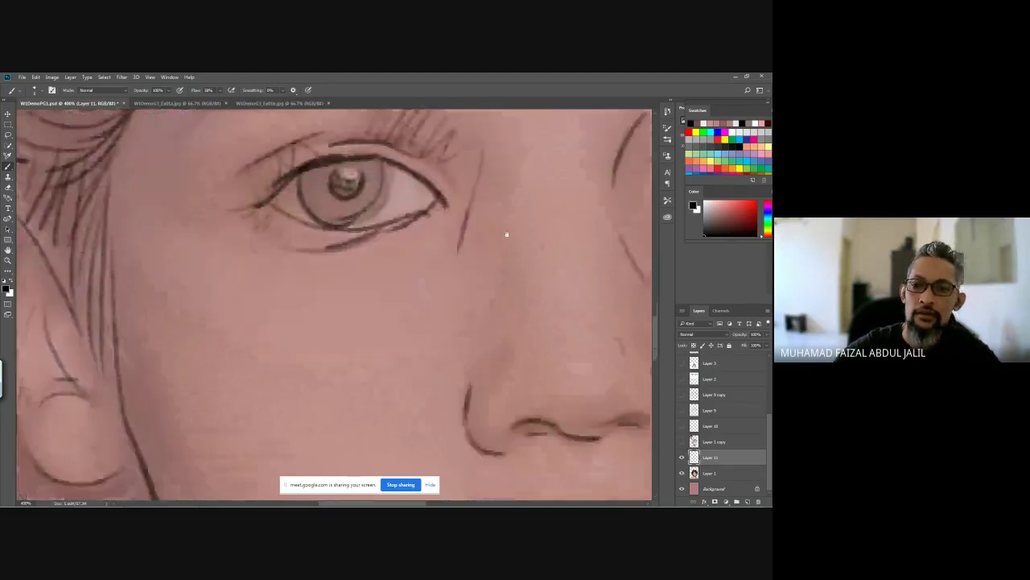
left_click_drag(451, 386, 422, 249)
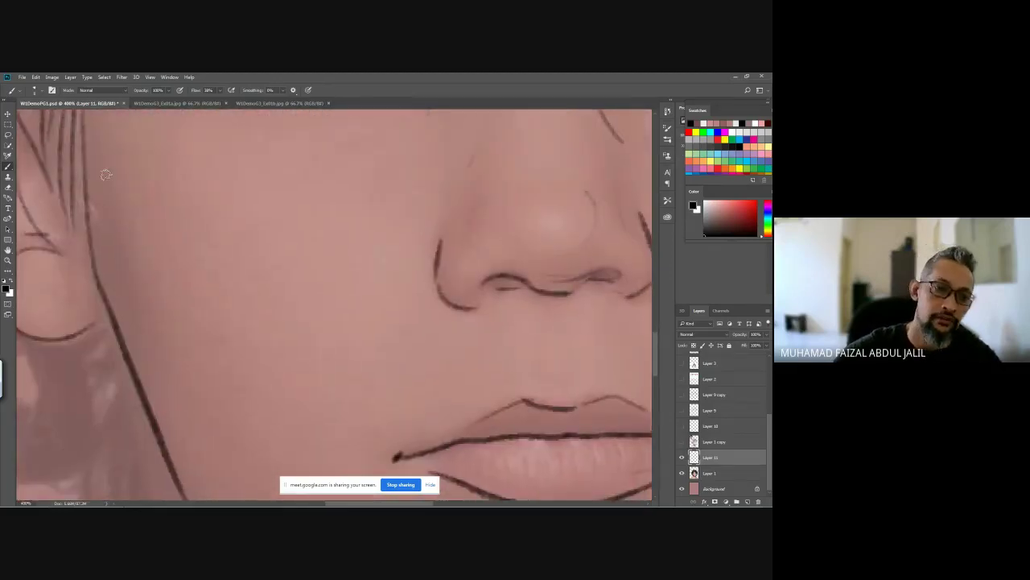
mouse_move(107, 261)
left_mouse_down()
mouse_move(109, 315)
mouse_move(127, 356)
left_mouse_up()
left_click_drag(138, 273, 161, 393)
mouse_move(165, 341)
left_mouse_down()
mouse_move(216, 493)
mouse_move(265, 223)
mouse_move(241, 236)
mouse_move(291, 415)
left_mouse_up()
Step: Sketch the curled hair locks under the earlobe, flicking outward and hanging down beside the neck
left_click_drag(148, 225, 180, 317)
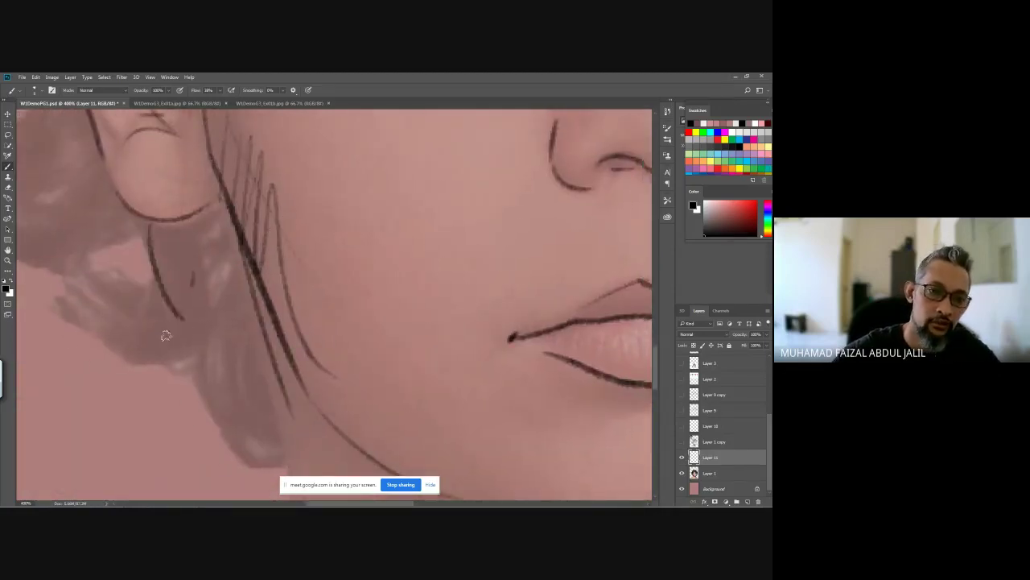
left_click_drag(194, 277, 80, 362)
left_click_drag(61, 285, 184, 320)
left_click_drag(88, 330, 184, 319)
left_click_drag(211, 274, 193, 394)
left_click_drag(205, 300, 241, 435)
left_click_drag(222, 354, 288, 469)
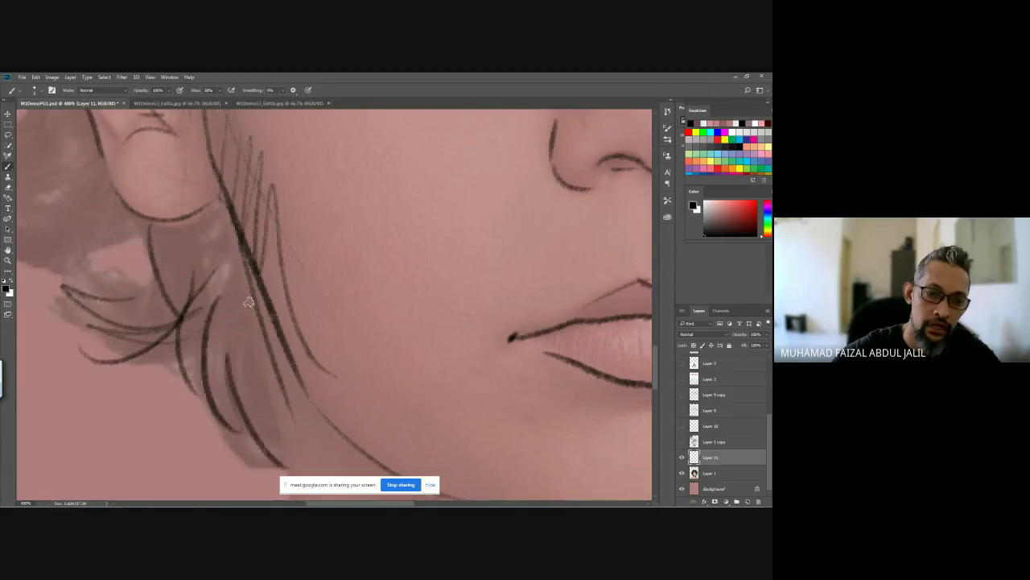
Step: Fill the lower hair lock beside the jaw with a long strand and add hatching directly beneath the earlobe
left_click_drag(257, 291, 289, 467)
left_click_drag(242, 318, 232, 354)
left_click_drag(225, 208, 175, 282)
mouse_move(205, 211)
left_mouse_down()
mouse_move(182, 241)
mouse_move(189, 235)
left_mouse_up()
left_click_drag(230, 218, 193, 326)
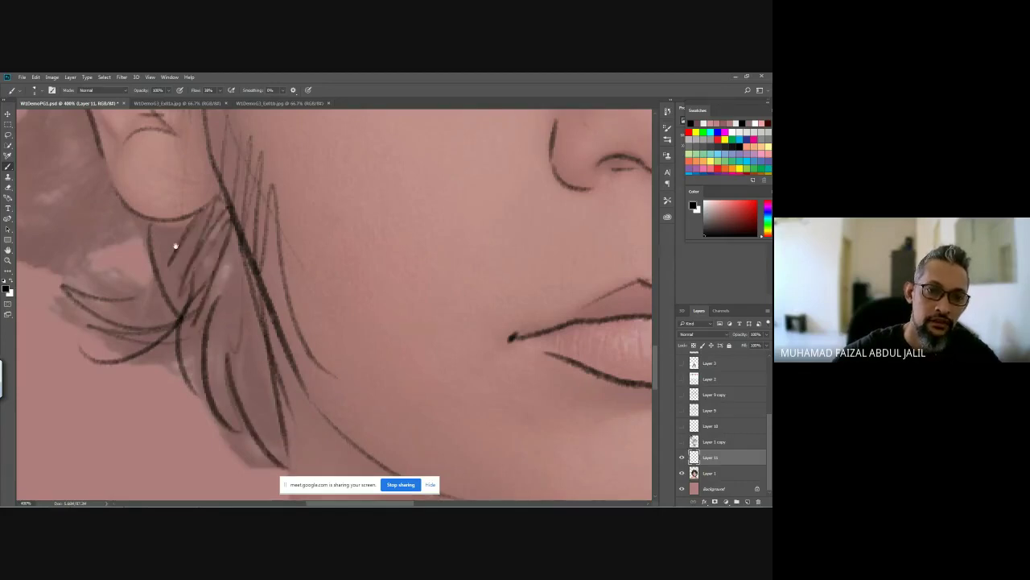
Step: Sketch the outward-curling hair locks behind the ear, with their outer tips and inner strands
left_click_drag(187, 240, 350, 315)
left_click_drag(126, 285, 233, 339)
left_click_drag(143, 275, 173, 322)
left_click_drag(241, 241, 149, 242)
mouse_move(219, 151)
left_mouse_down()
mouse_move(84, 213)
mouse_move(37, 181)
mouse_move(76, 270)
left_mouse_up()
left_click_drag(56, 189, 141, 278)
left_click_drag(85, 205, 221, 193)
left_click_drag(144, 242, 234, 260)
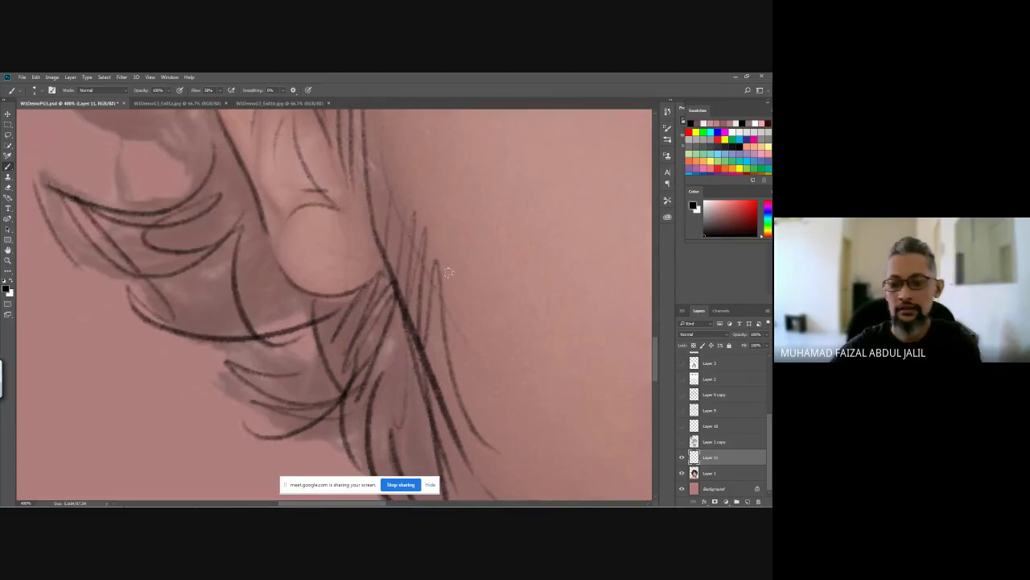
Step: Hide the Layer 1 photo to review the whole line sketch on the plain background
scroll(451, 278, "down", 5)
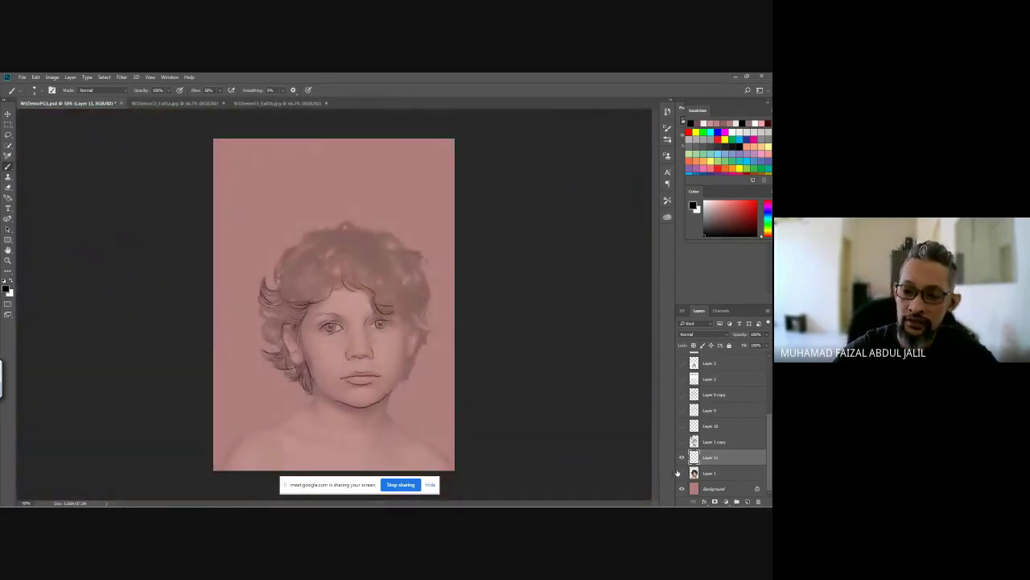
left_click(681, 472)
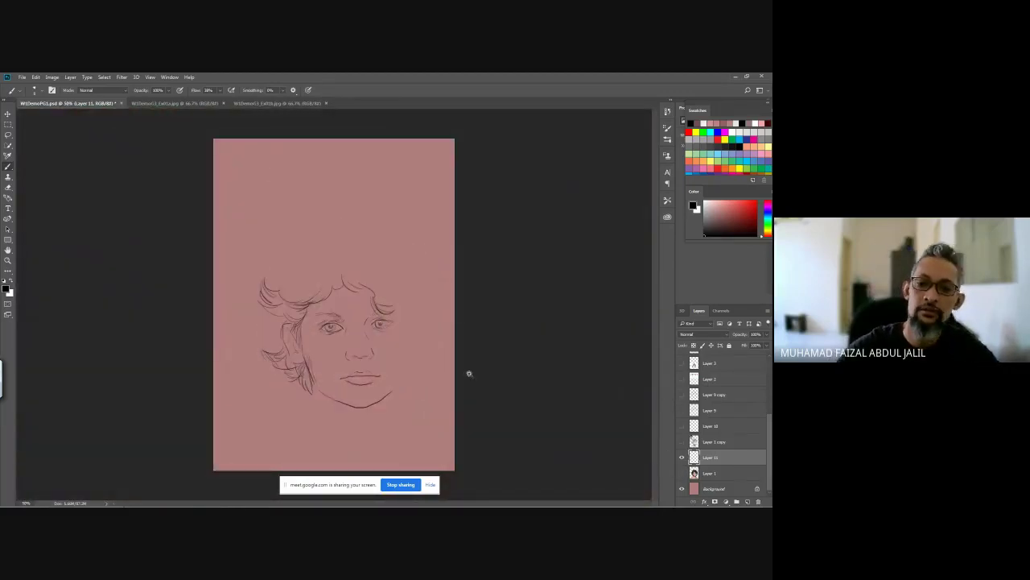
scroll(378, 370, "up", 2)
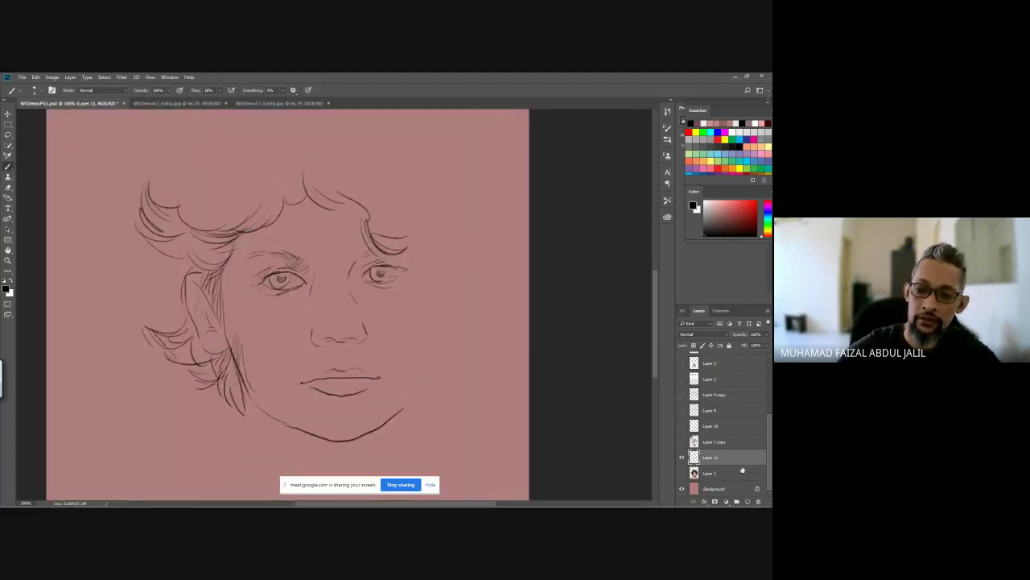
Step: Add a new layer beneath the line sketch and set up the Soft Round Pressure Opacity brush in dark grey
left_click(746, 500, "ctrl")
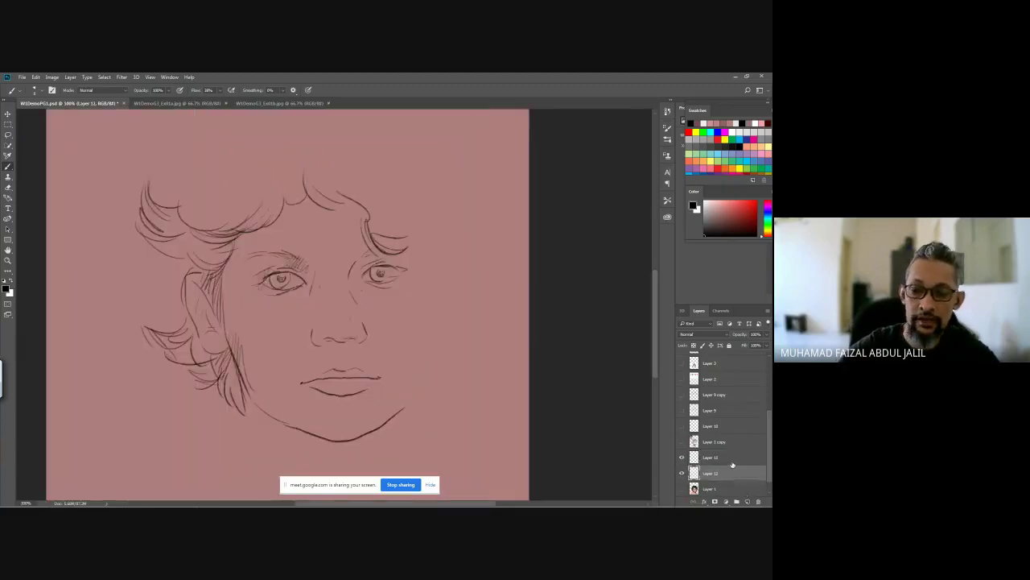
left_click(38, 91)
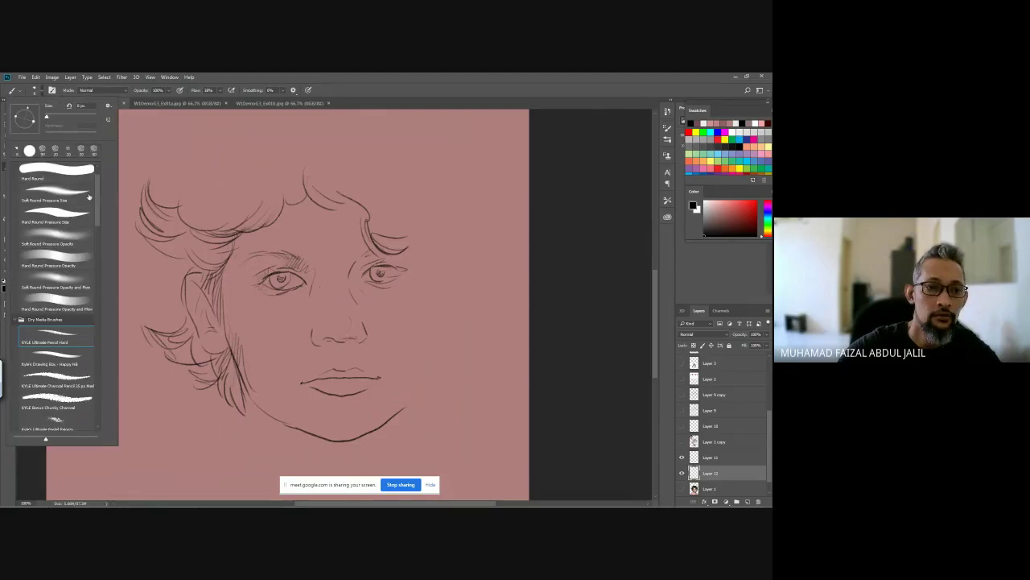
left_click(77, 240)
left_click(273, 311)
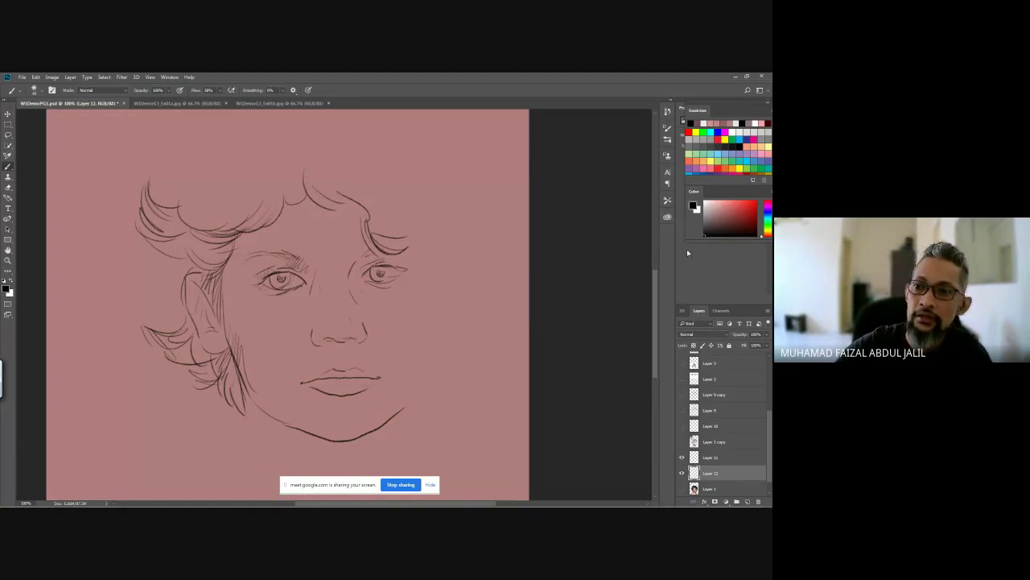
left_click(716, 123)
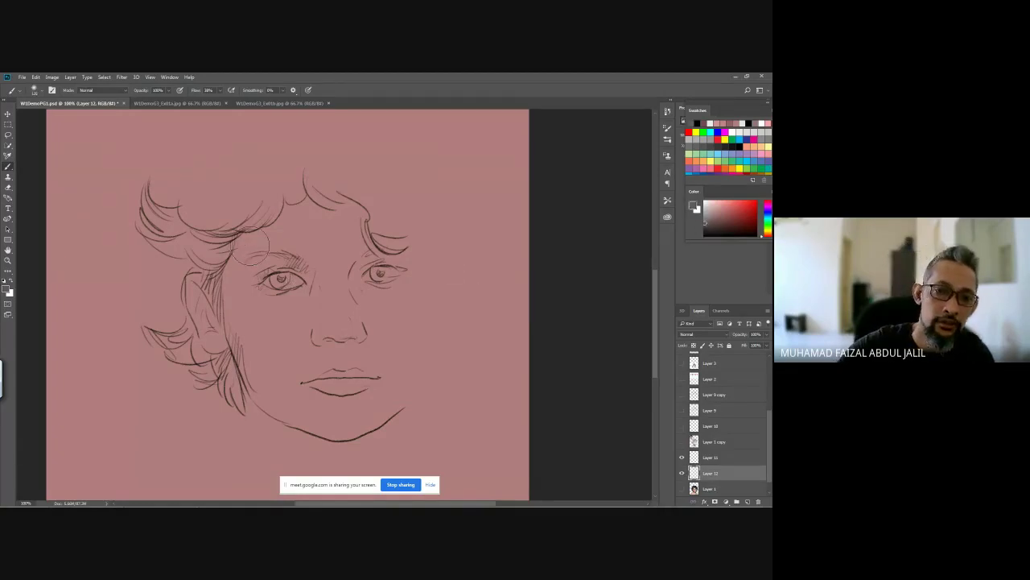
Step: Lower the brush flow to 2% and softly shade the side of the face and the jaw, reducing the brush size for smaller areas
left_click_drag(245, 238, 252, 371)
key("ctrl+z")
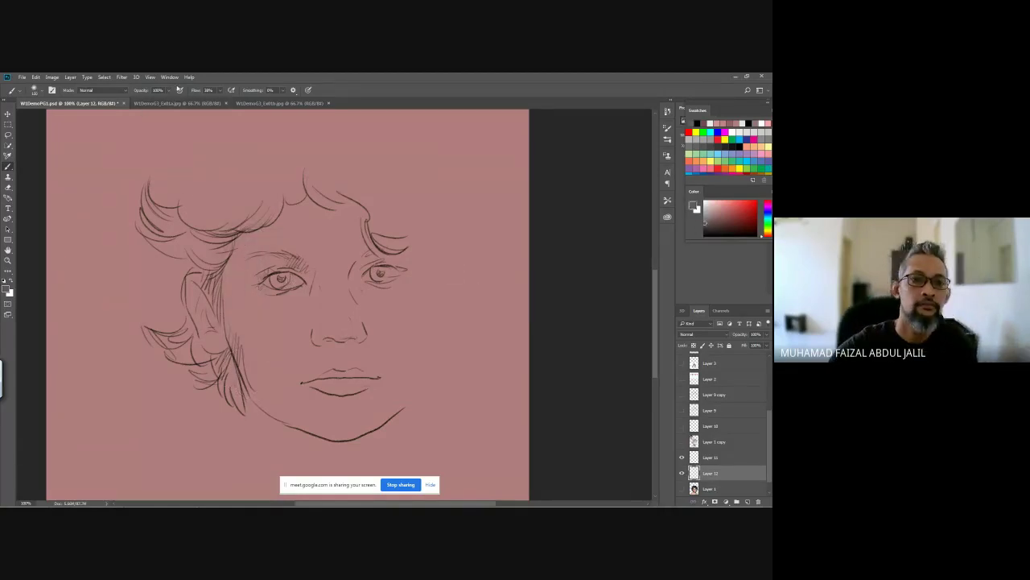
left_click(219, 90)
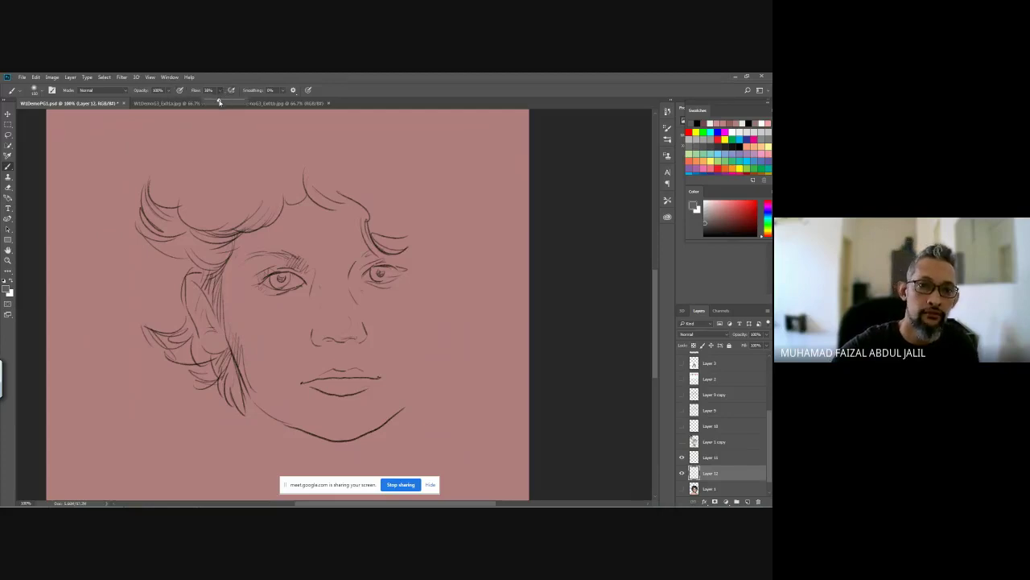
left_click_drag(219, 103, 208, 103)
left_click(240, 254)
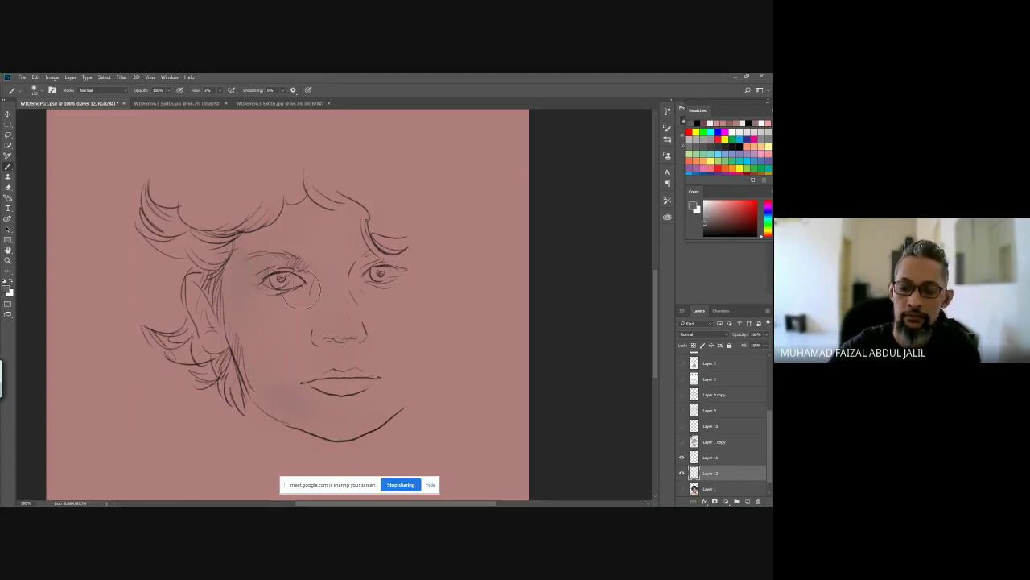
key("bracketleft")
key("bracketleft")
key("bracketleft")
key("bracketleft")
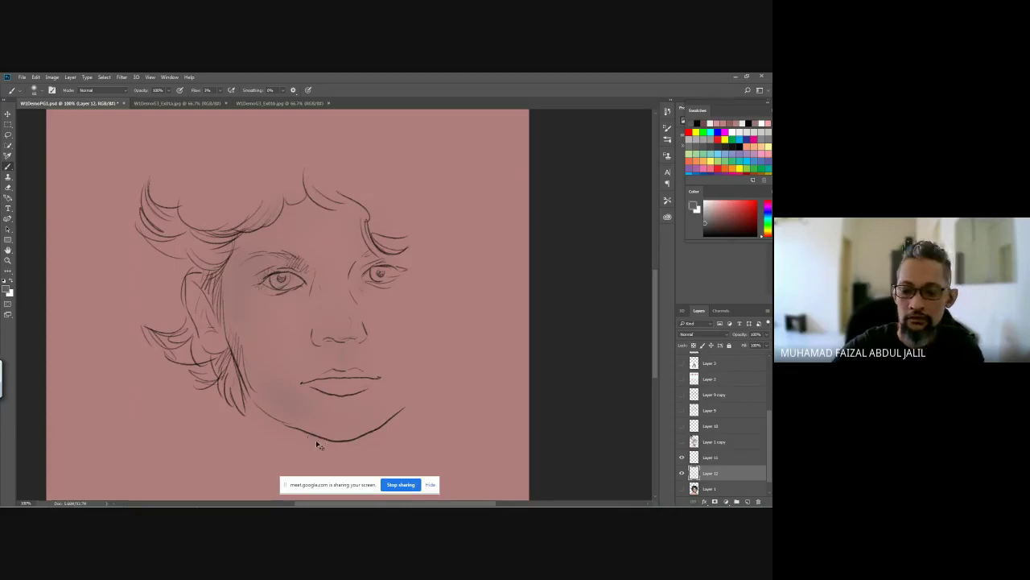
scroll(324, 417, "down", 3)
key("o")
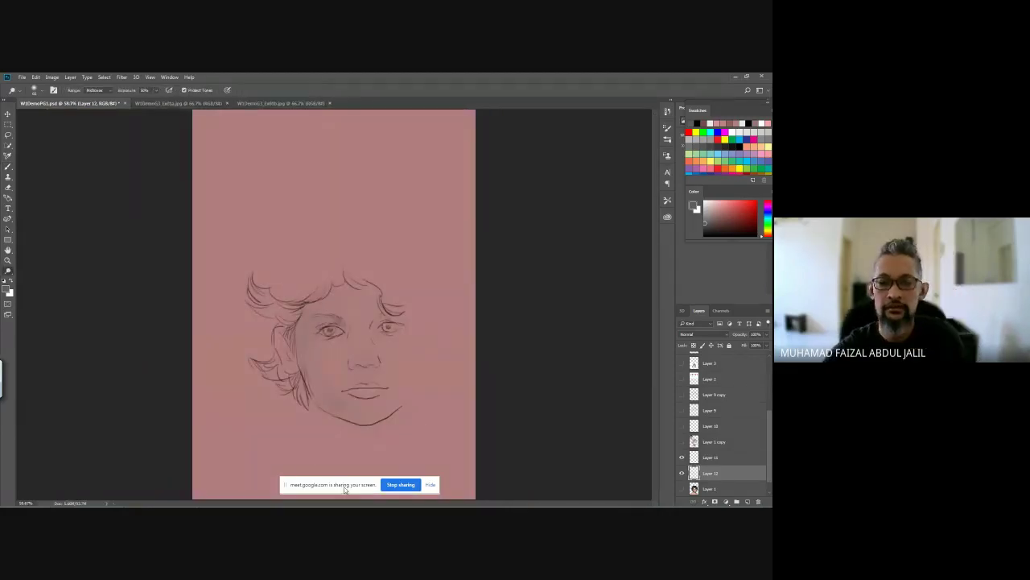
key("b")
key("ctrl+p")
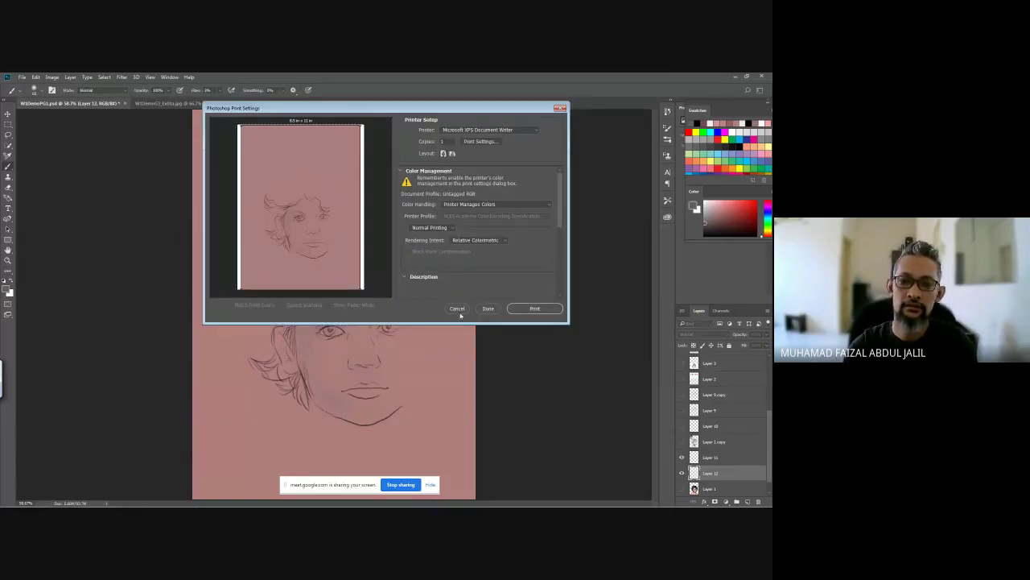
left_click(458, 310)
Step: Open the W1DemoLect example file from the Week1 folder
key("ctrl+o")
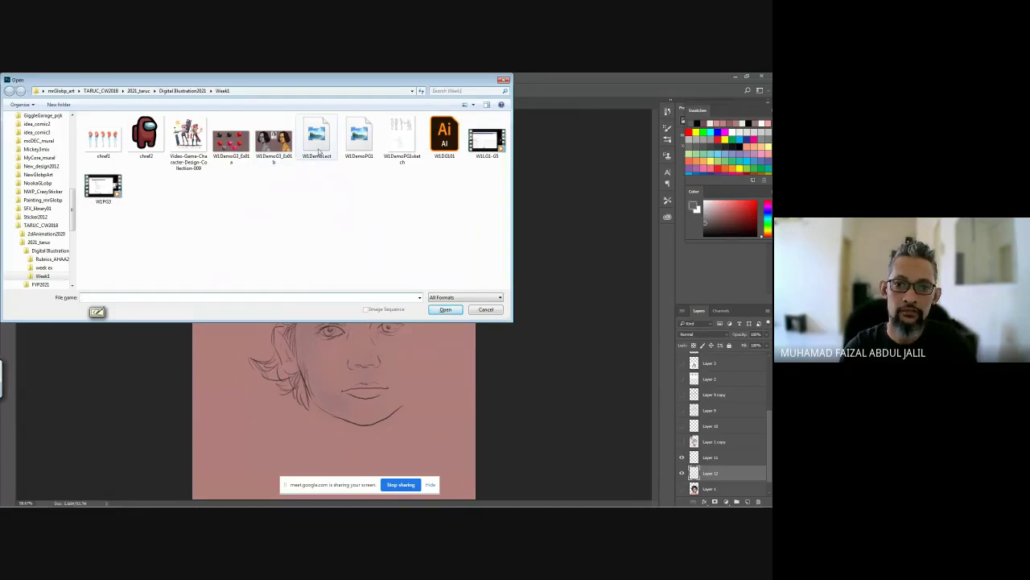
left_click(346, 146)
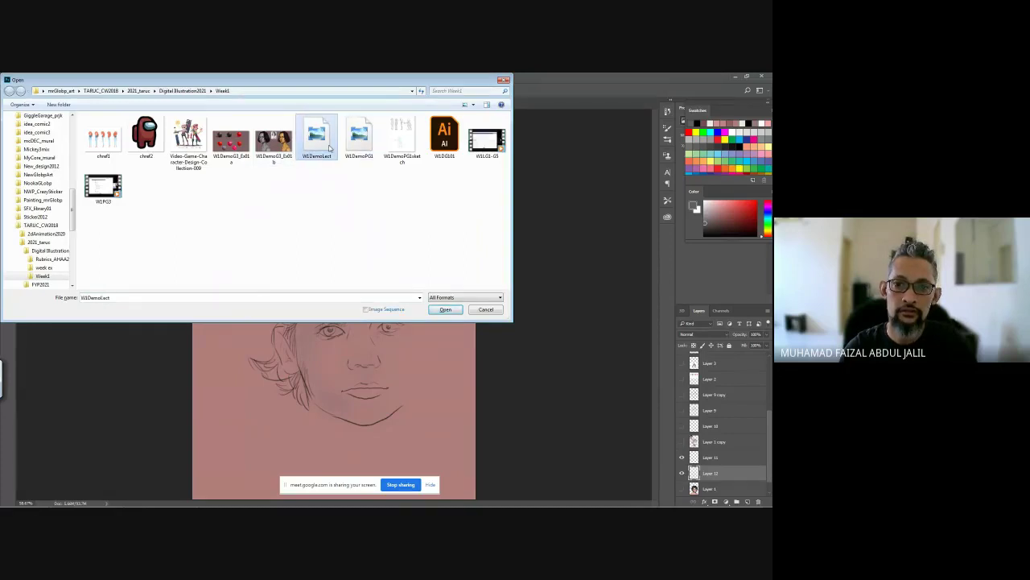
double_click(324, 141)
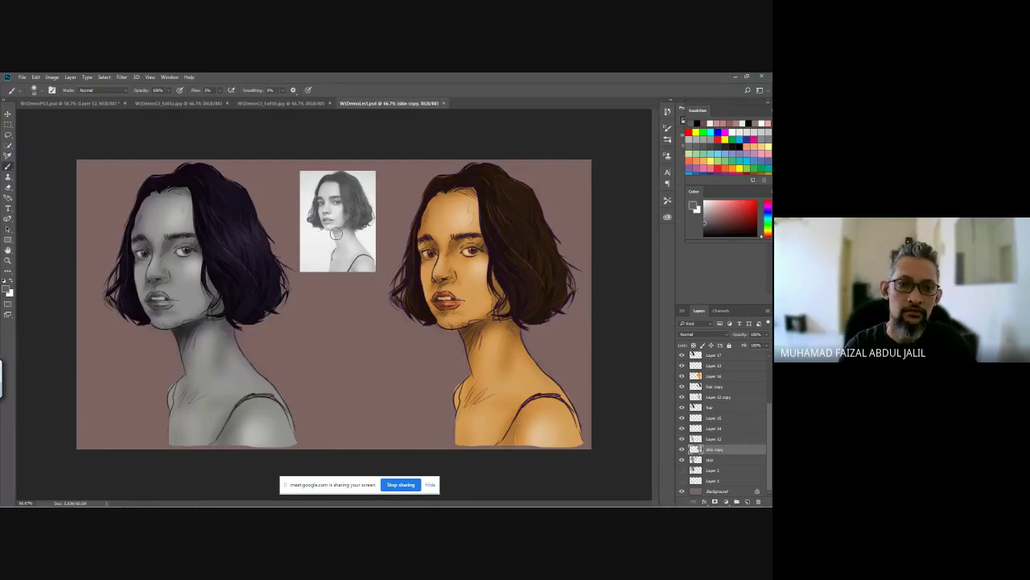
Step: Toggle the visibility of Layer 17 twice to compare the grey portrait's hair with and without its colour tint
left_click(682, 356)
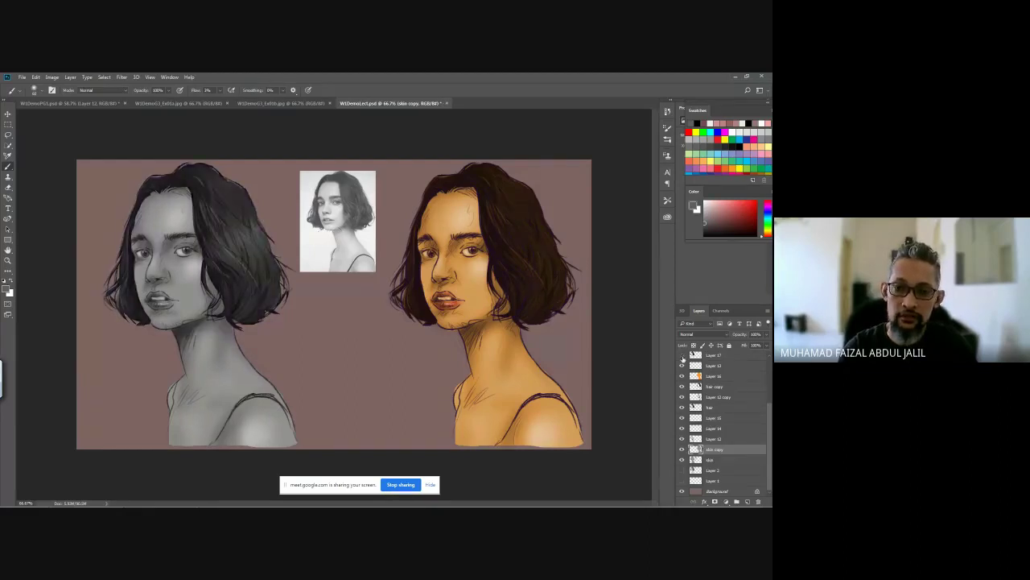
left_click(681, 356)
left_click(682, 356)
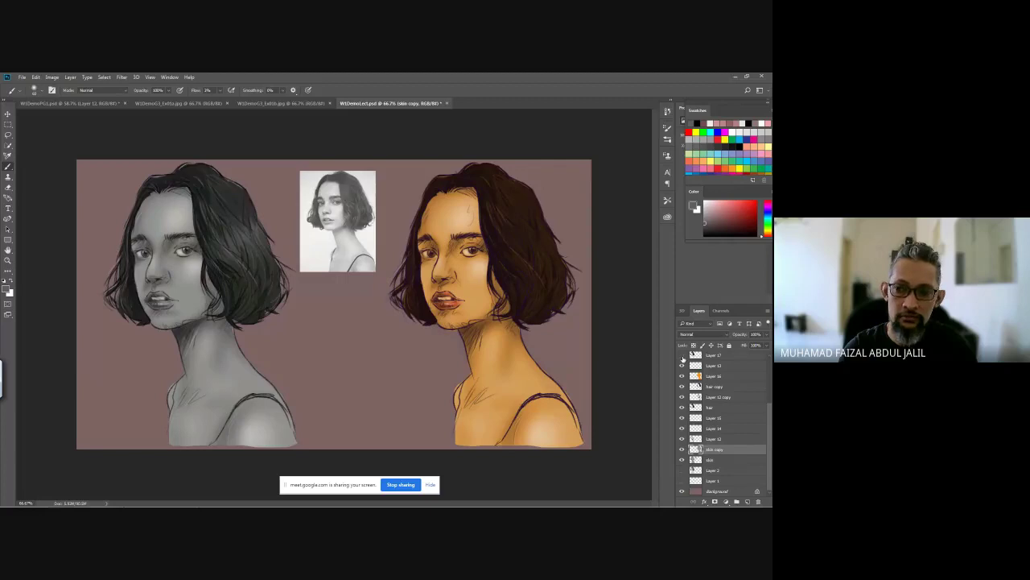
left_click(682, 356)
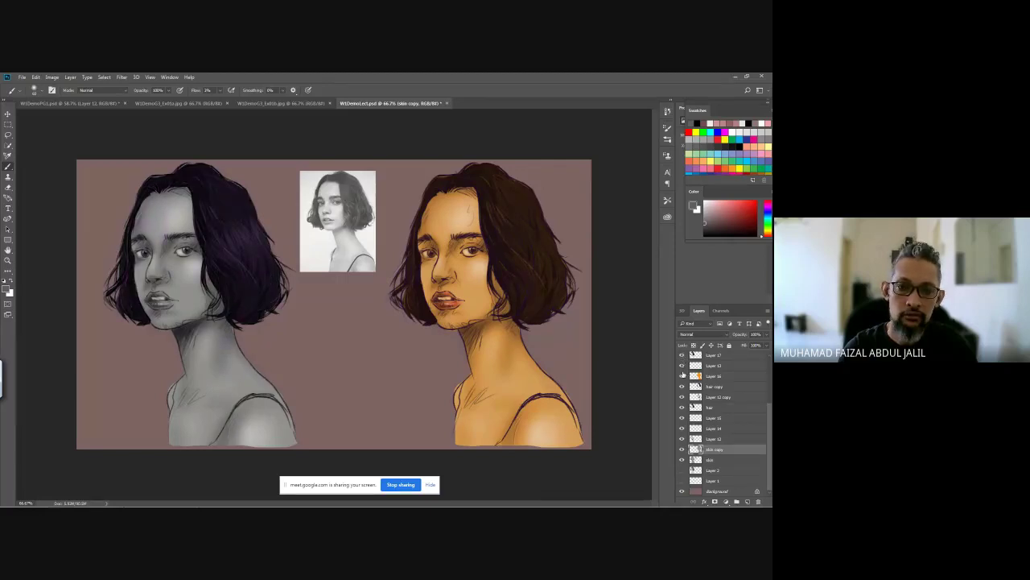
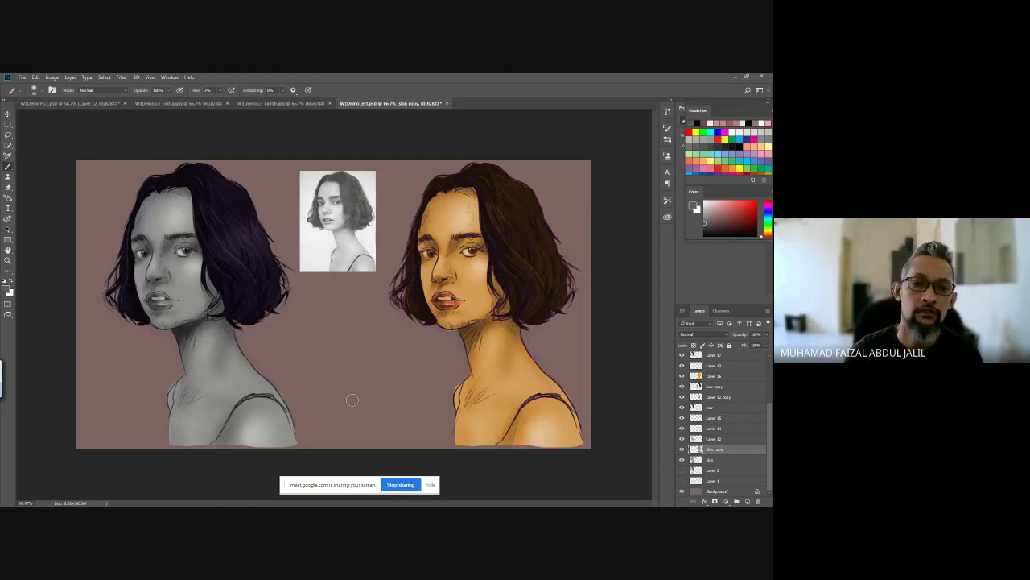
Step: Switch from Photoshop to the multicoloured pop-art portrait open in Illustrator
mouse_move(208, 503)
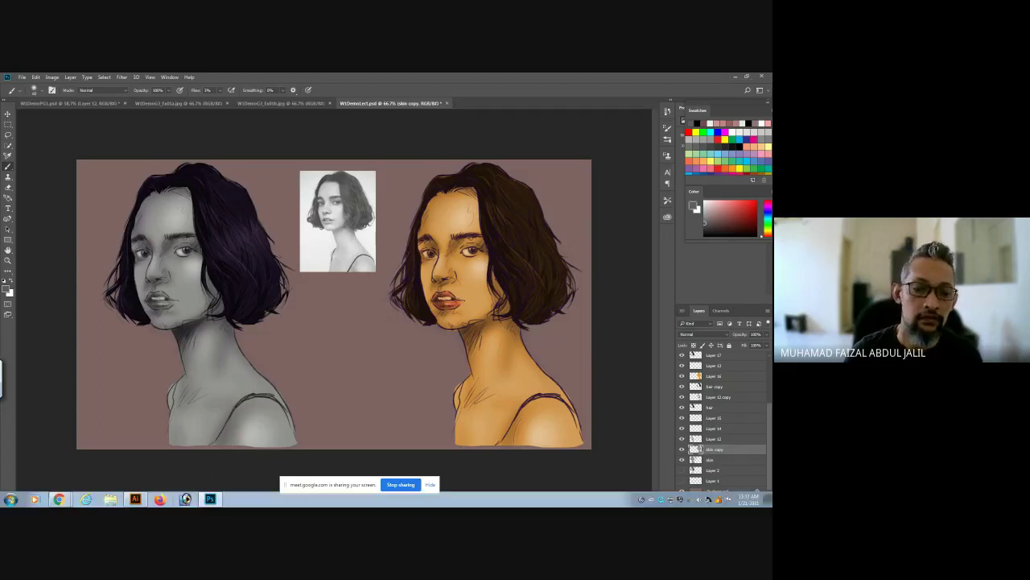
left_click(212, 500)
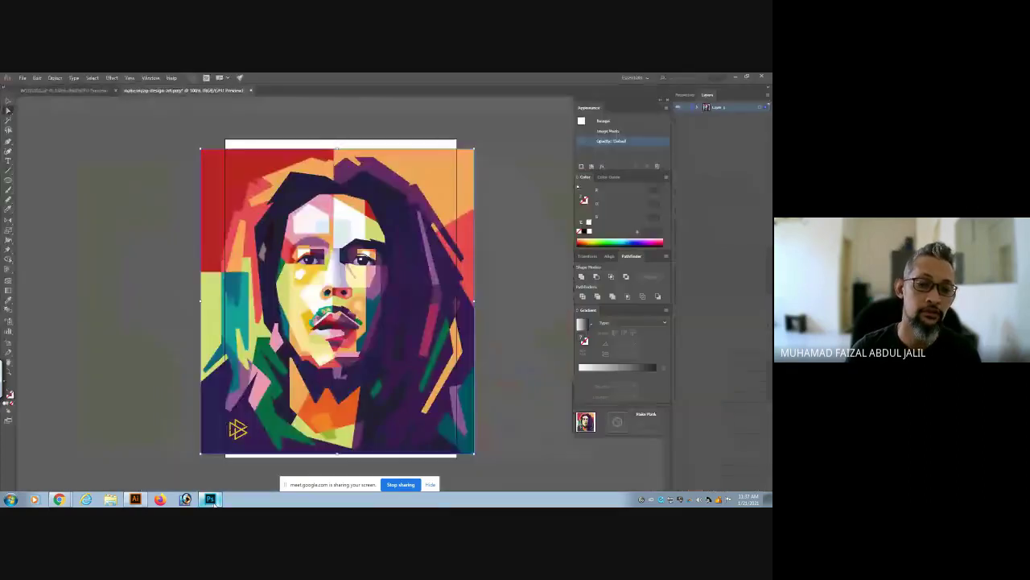
Step: Close the pop-art portrait without saving its changes, and close the character sketch document as well
key("ctrl+shift+s")
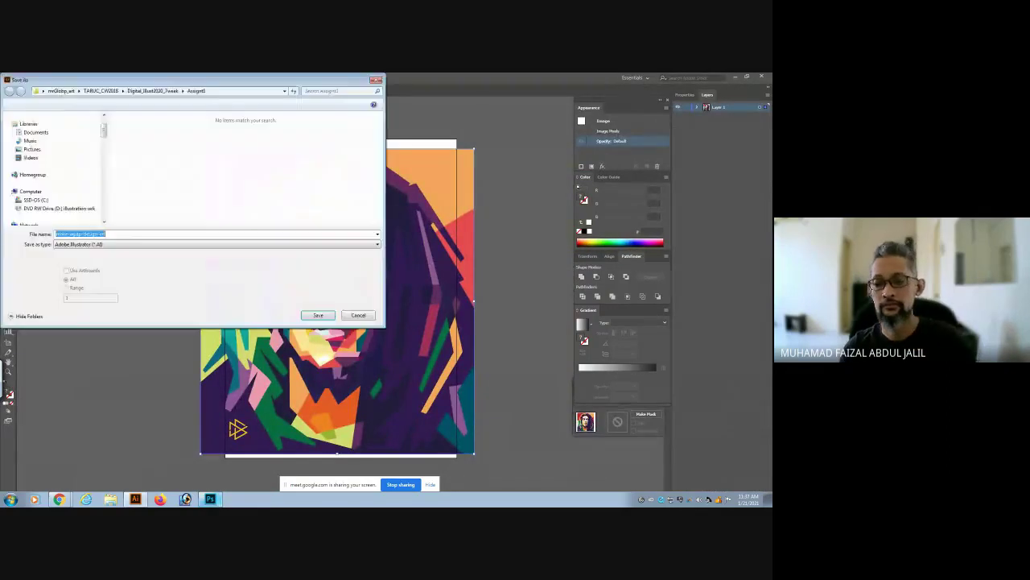
left_click(358, 315)
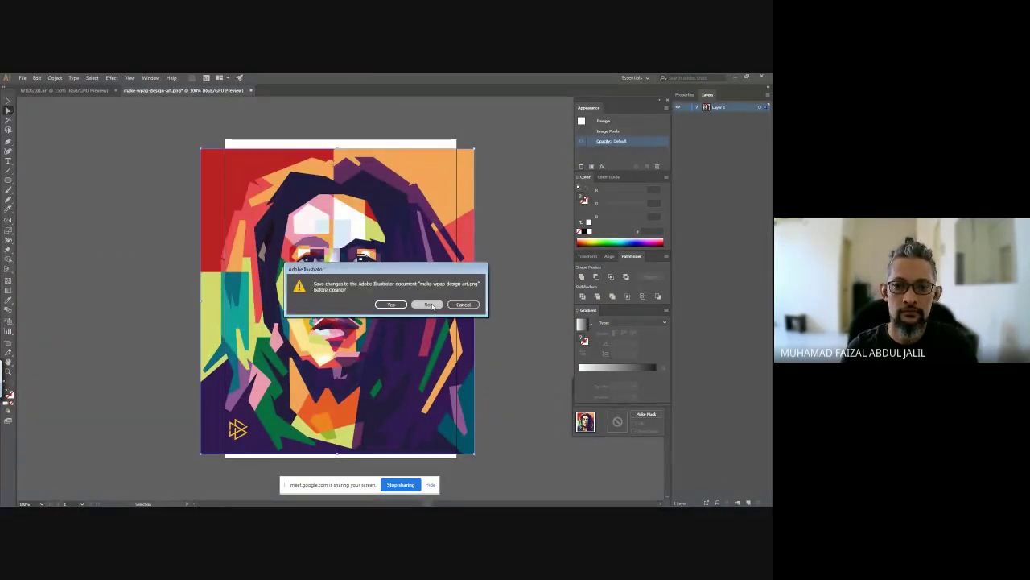
left_click(427, 304)
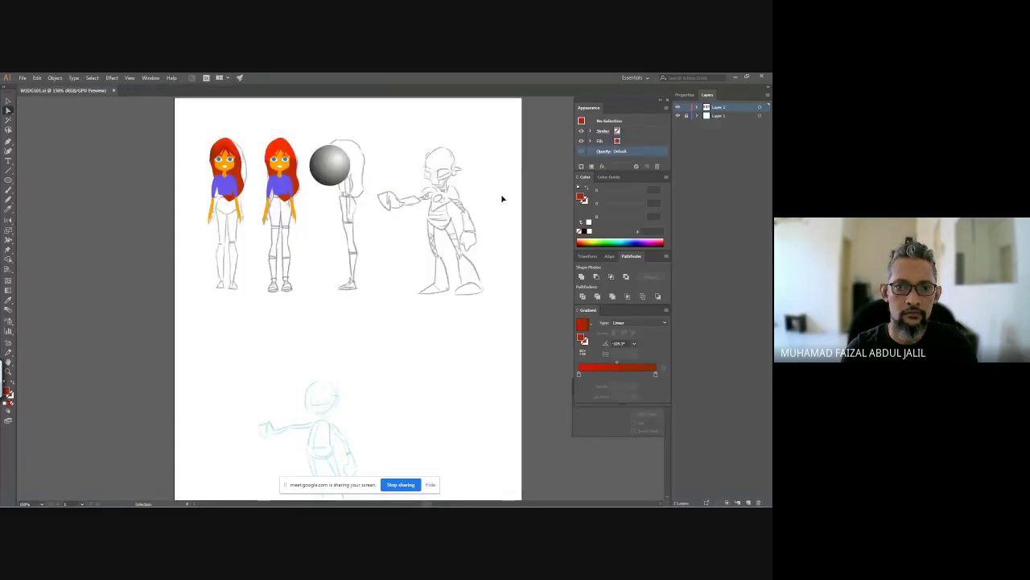
key("ctrl+w")
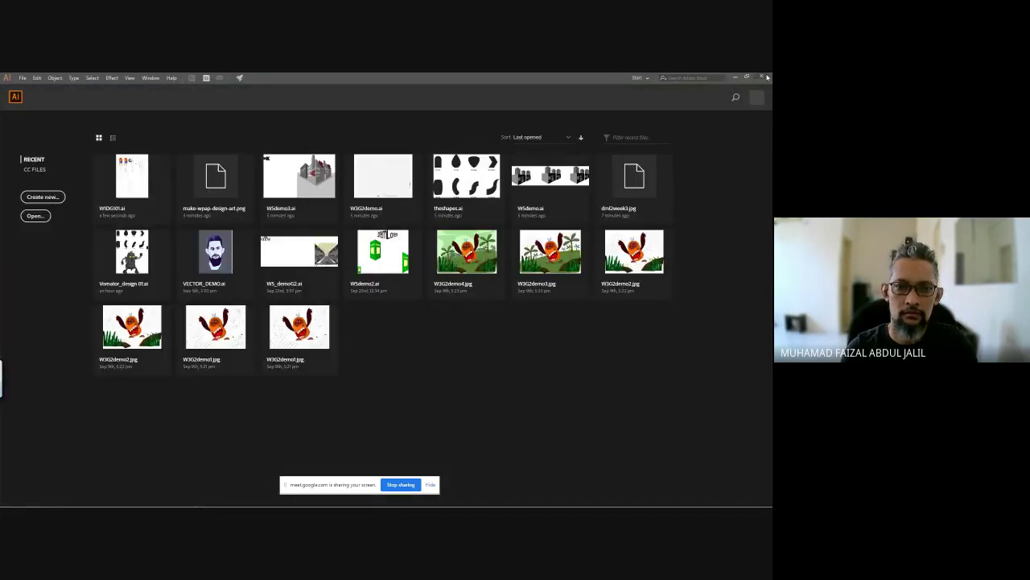
Step: Open the recent file VECTOR_DEMO.ai and toggle the visibility of Layers 5, 4, 3 and 2 to show how the portrait is built
left_click(206, 266)
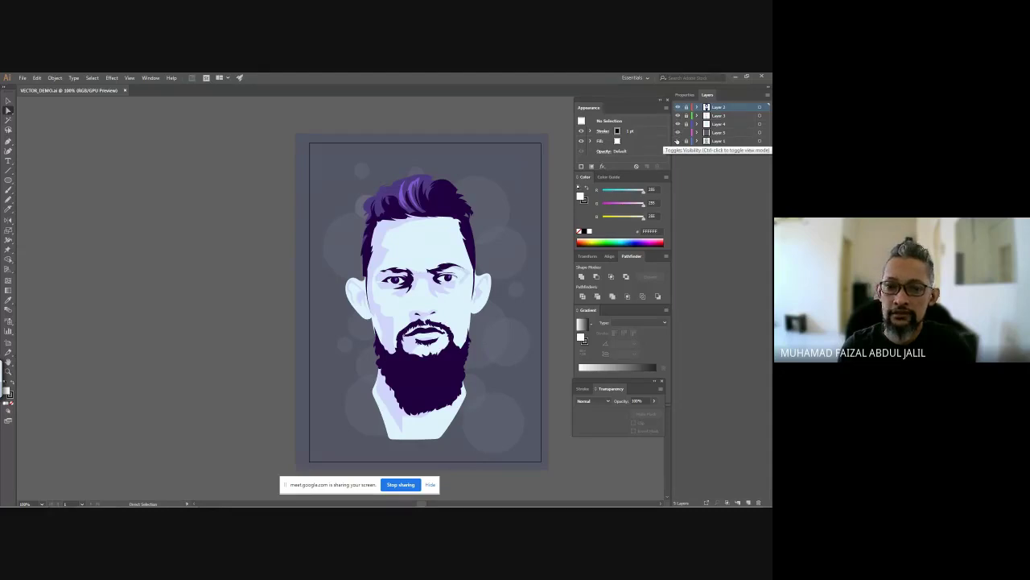
left_click(680, 134)
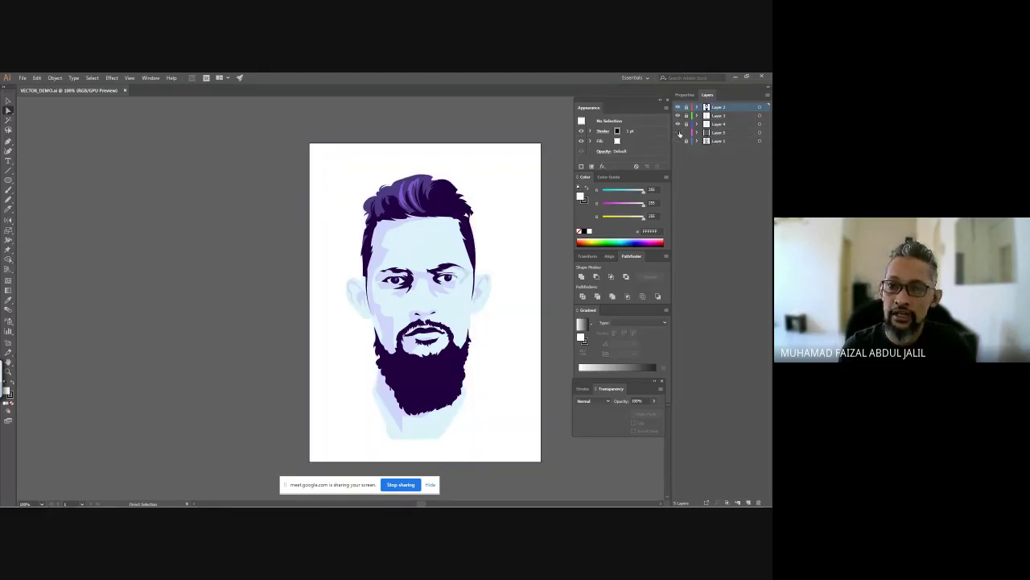
left_click(680, 134)
left_click(679, 134)
left_click(679, 134)
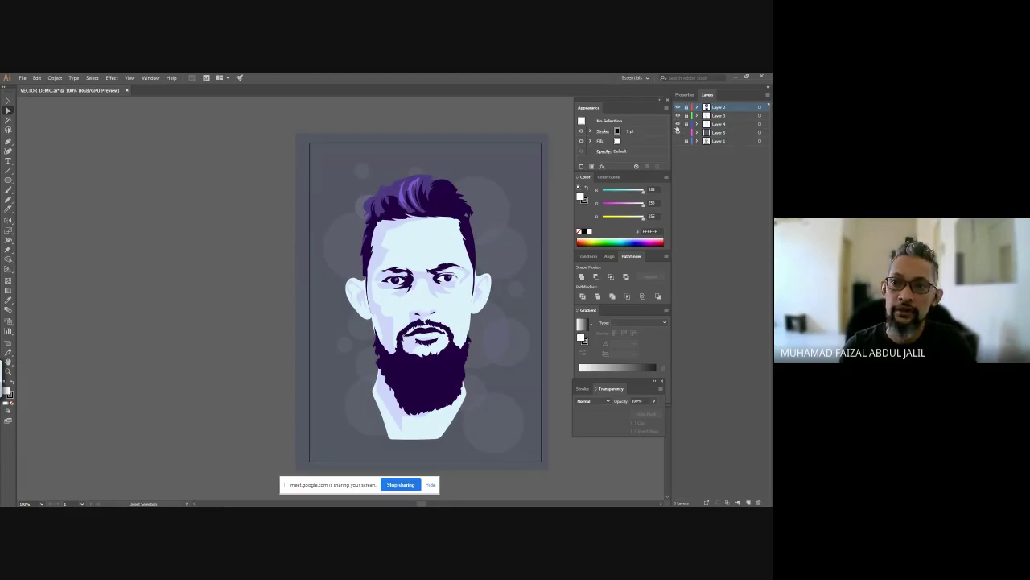
left_click(678, 125)
left_click(678, 125)
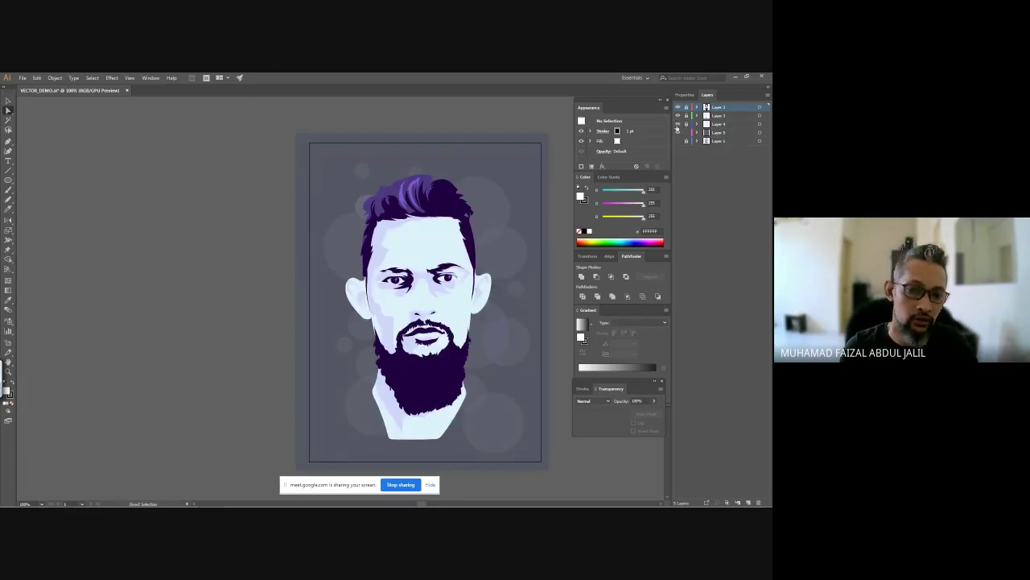
left_click(678, 127)
left_click(678, 127)
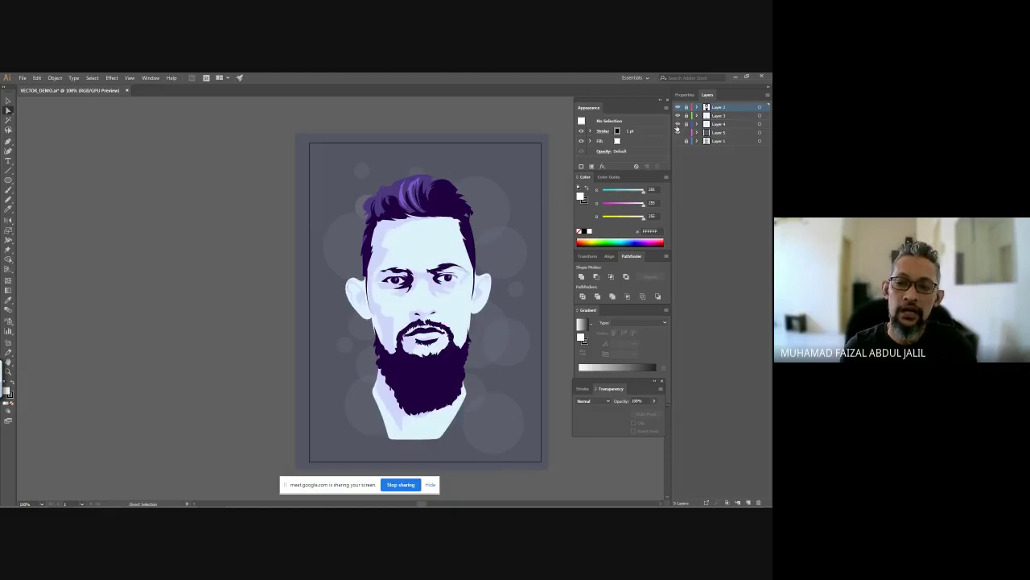
left_click(678, 118)
left_click(678, 117)
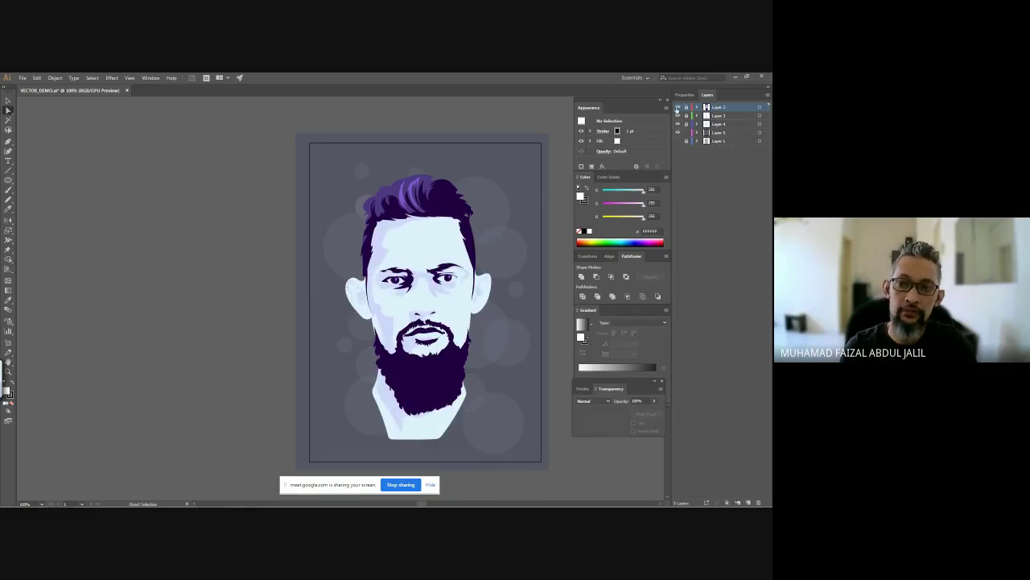
left_click(678, 108)
left_click(677, 107)
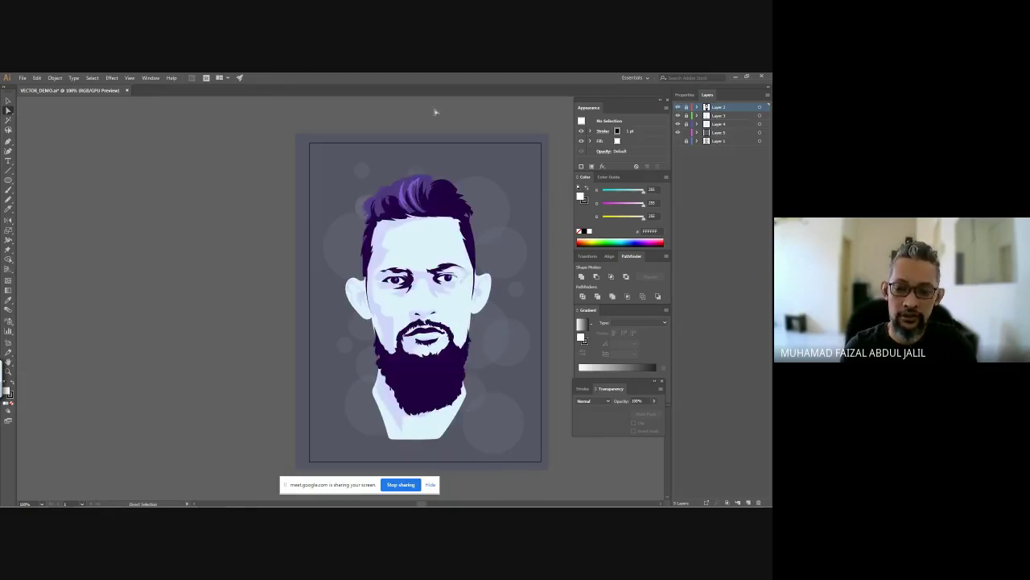
key("ctrl+o")
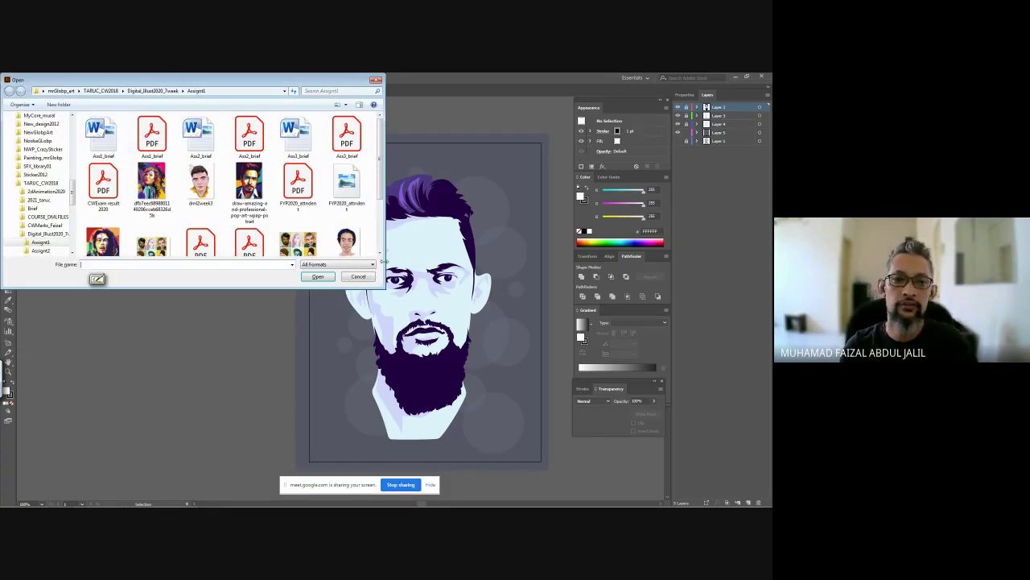
left_click(359, 277)
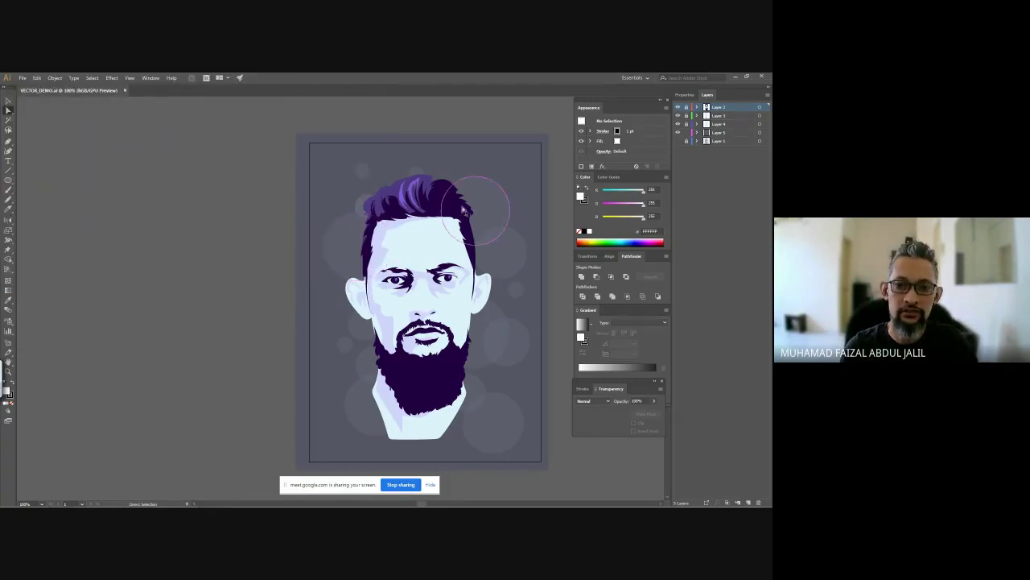
left_click_drag(494, 293, 369, 285)
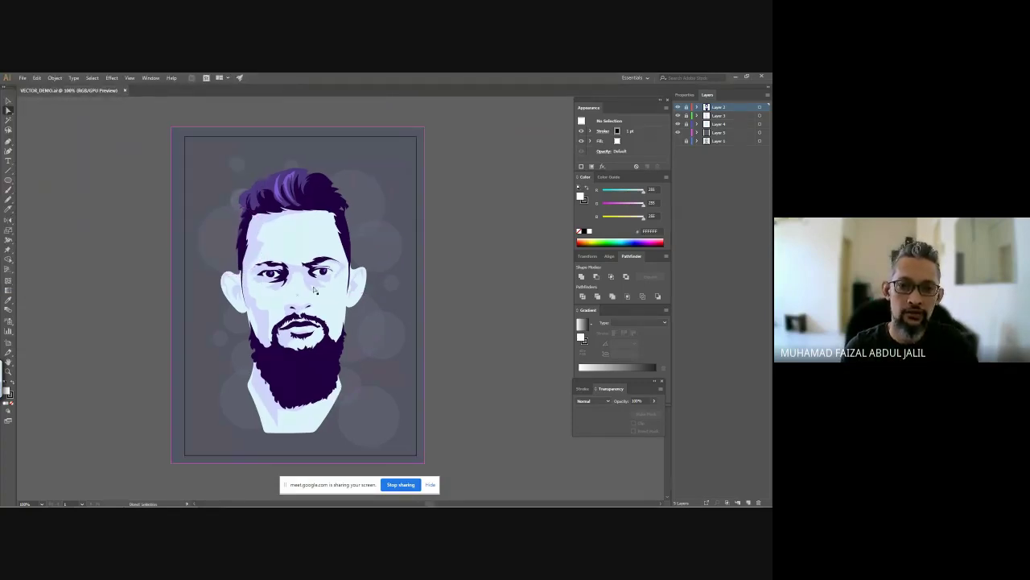
Step: Switch to Photoshop, show the example with the shaded spheres, and return to the document with the two female portraits
mouse_move(212, 501)
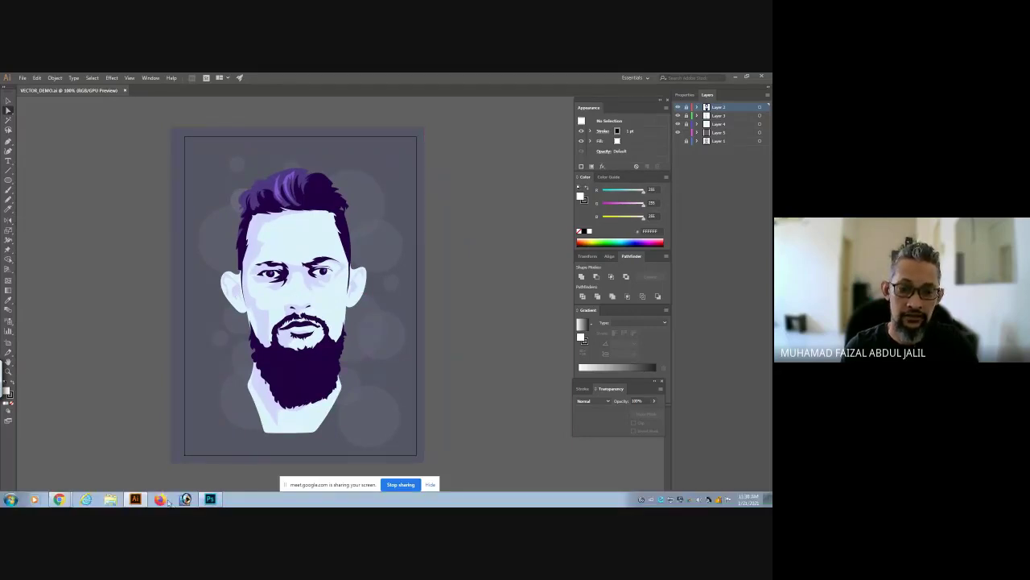
left_click(211, 499)
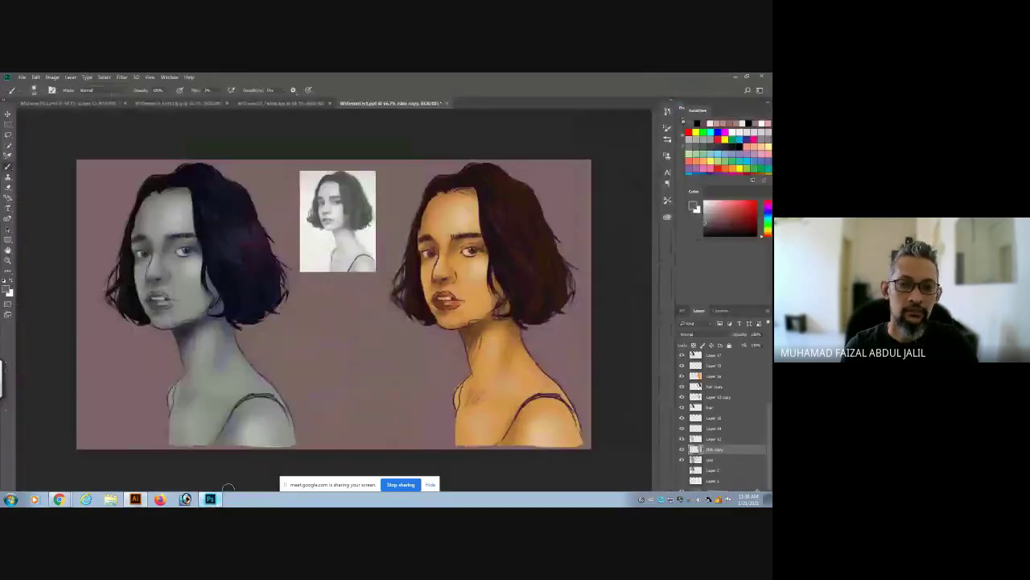
left_click(198, 104)
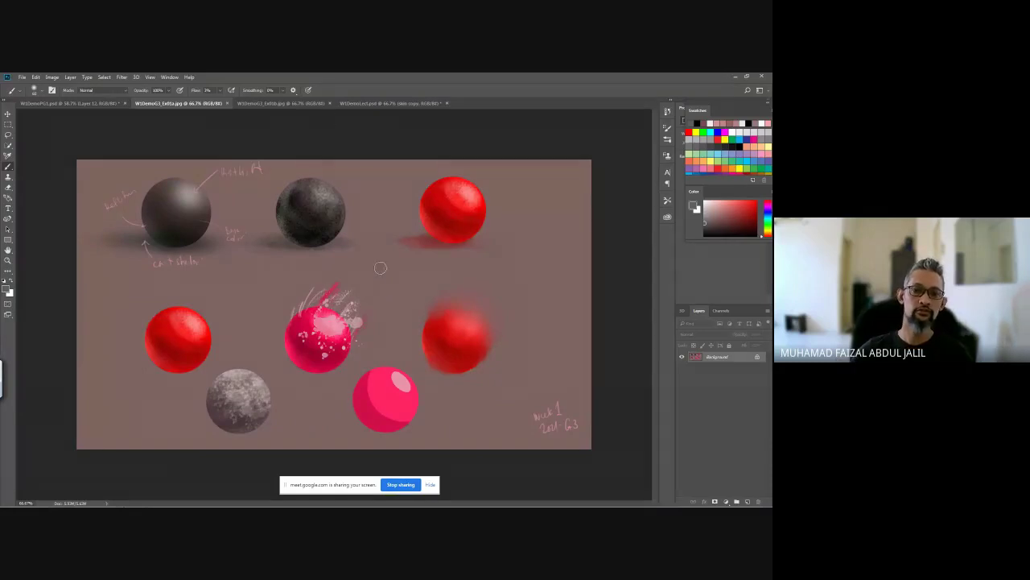
left_click(353, 104)
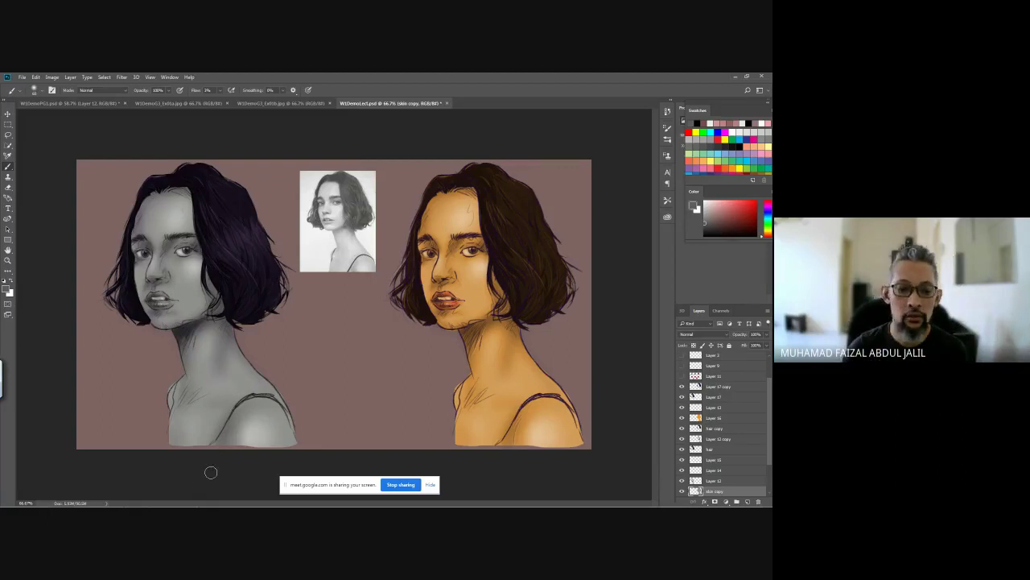
Step: Switch to Chrome and search Google Images for "digital simpligy potraits styles"
mouse_move(211, 505)
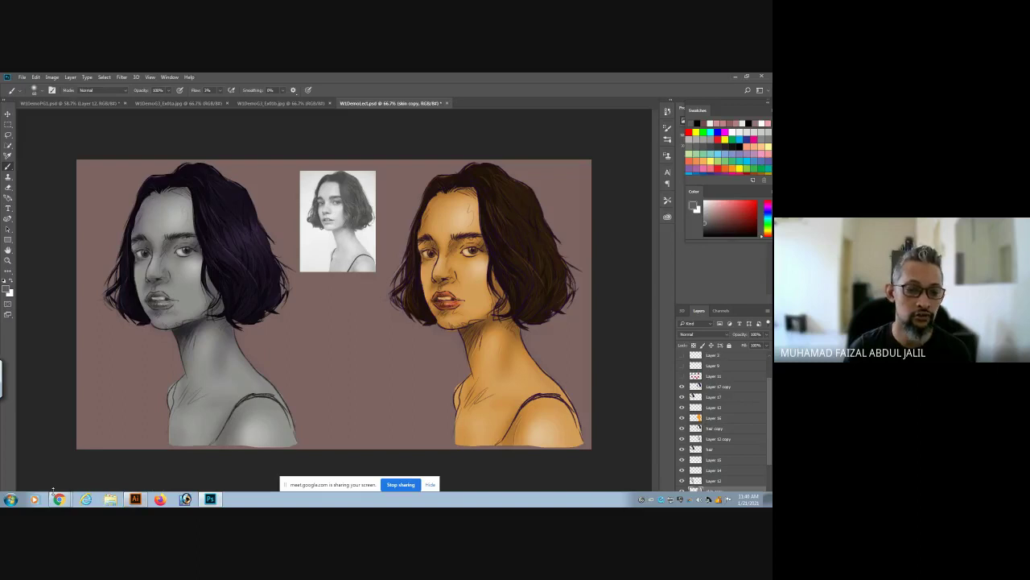
mouse_move(59, 499)
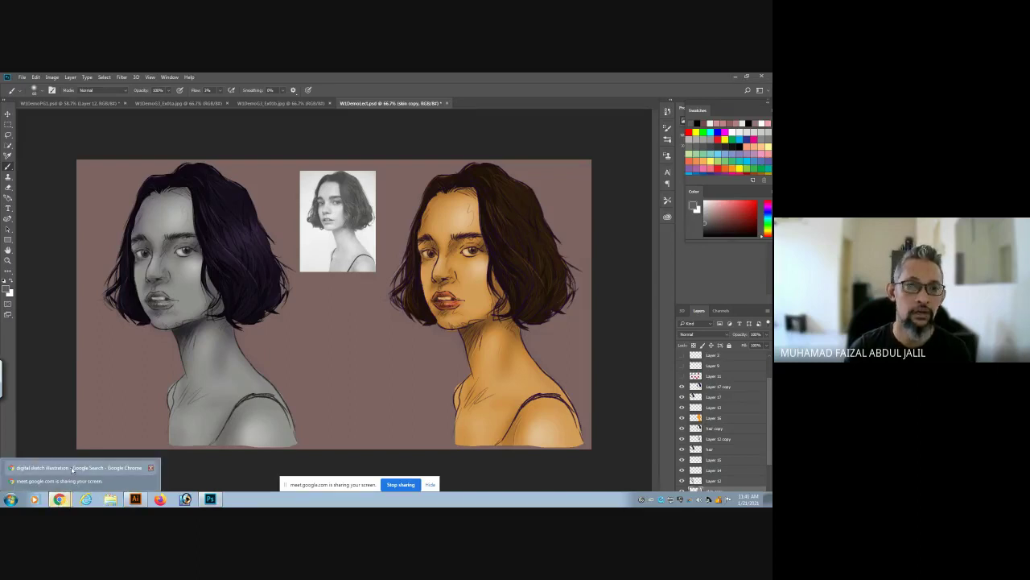
left_click(70, 466)
left_click_drag(141, 112, 50, 114)
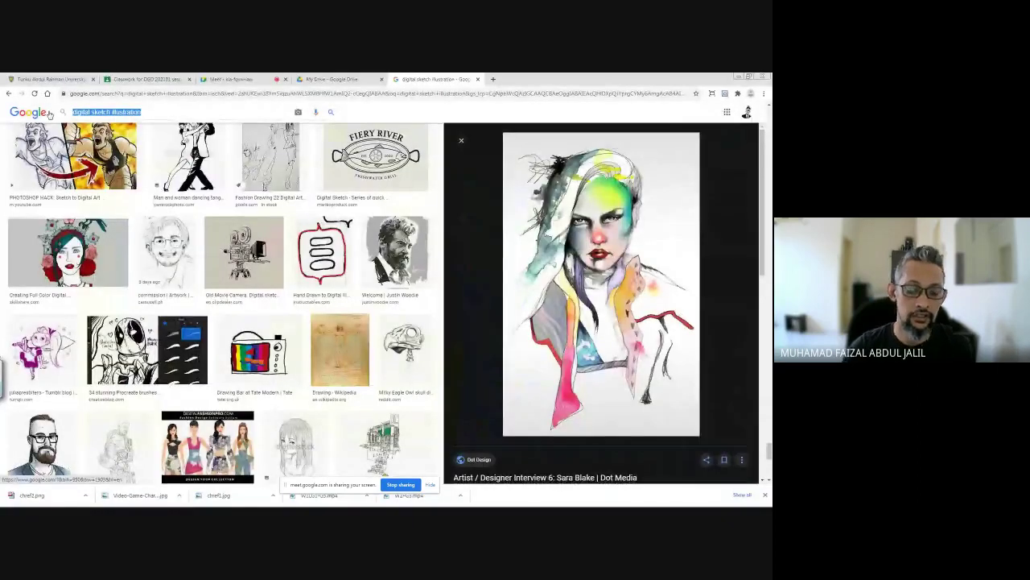
type("digit")
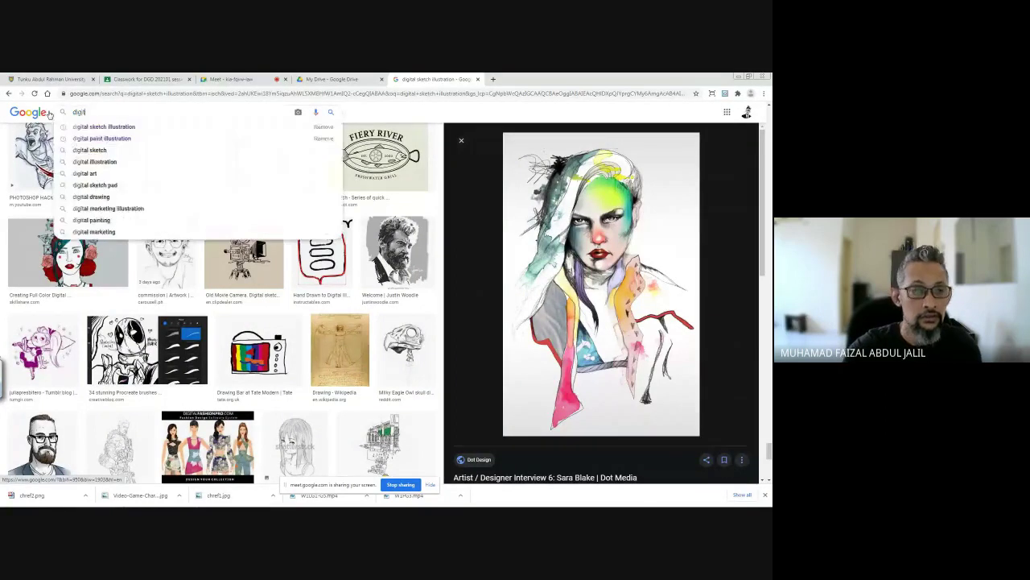
type("al simpligy")
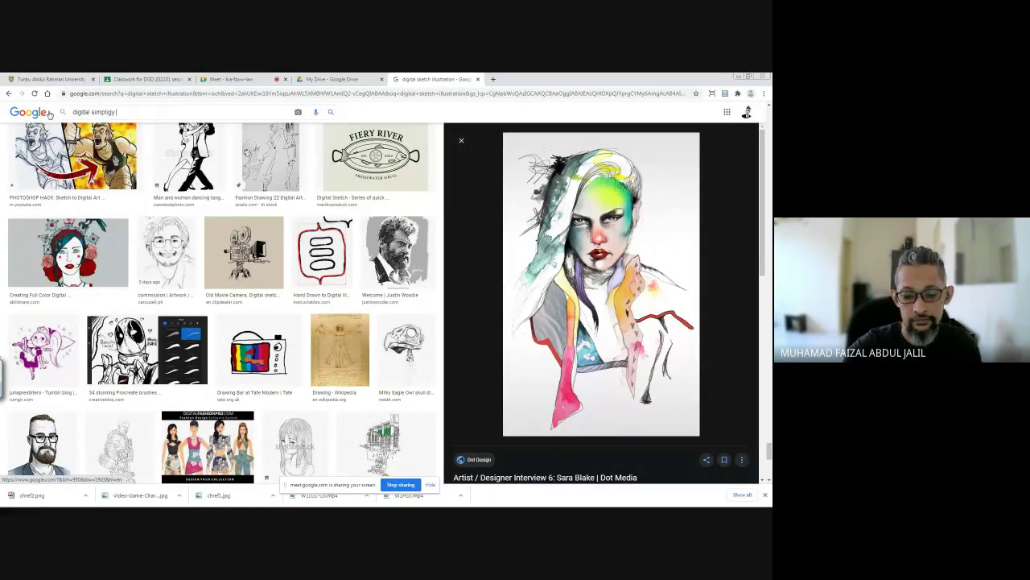
type(" por")
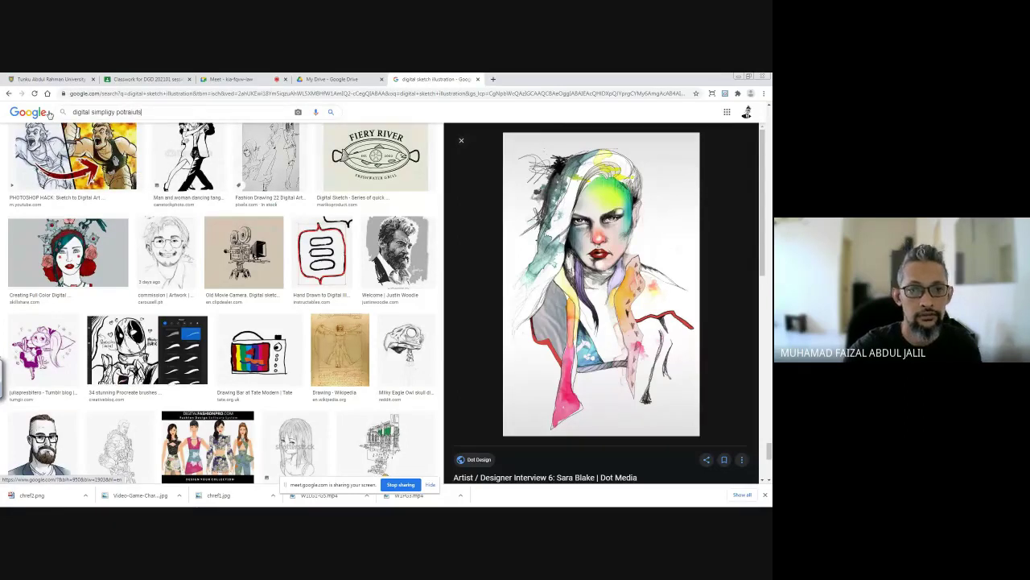
type("raits s")
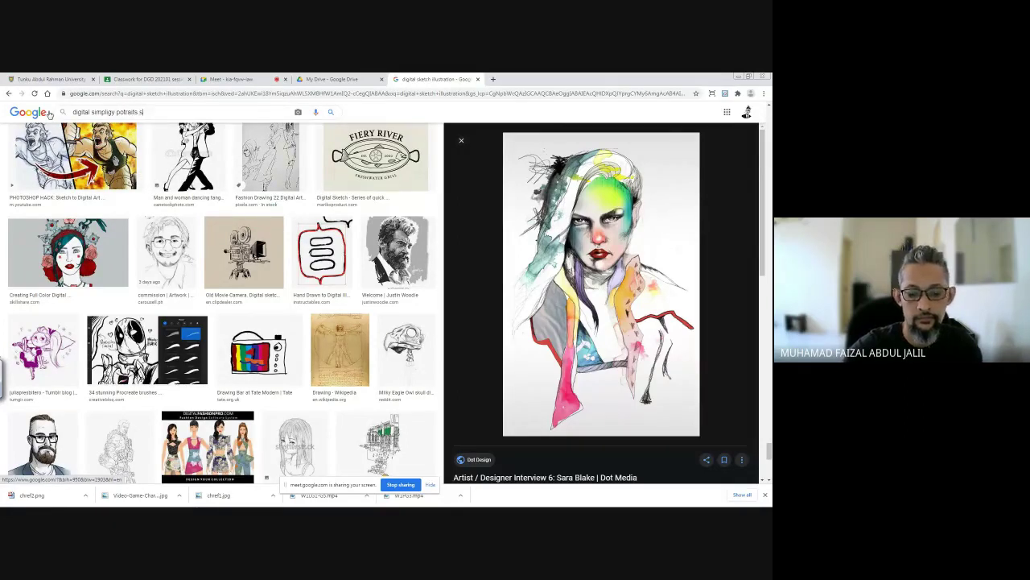
type("tyles")
key("Return")
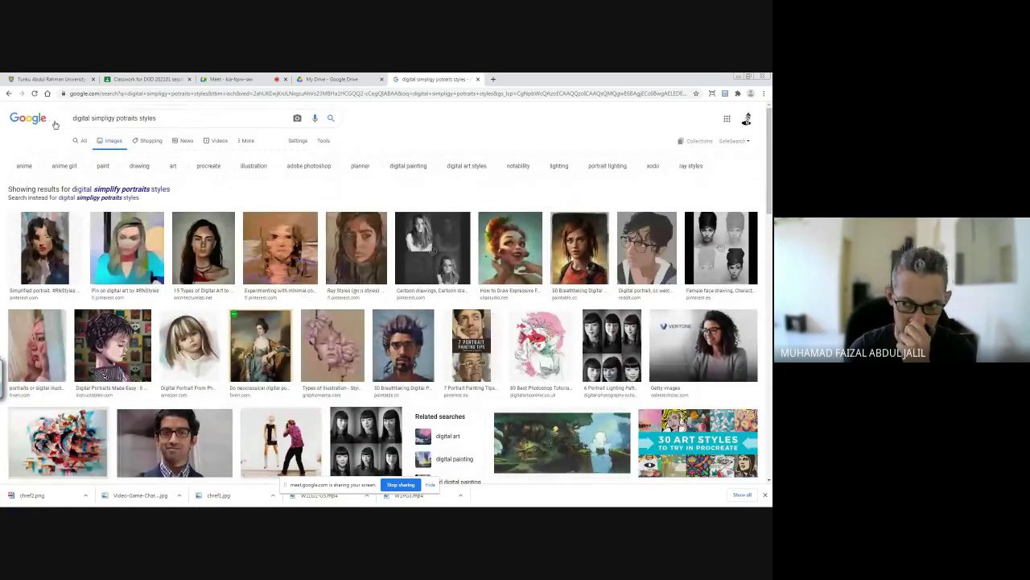
Step: Browse the image results for portrait styles, preview the Adobe Photoshop tutorials digital painting, and look through its related images
scroll(329, 240, "down", 3)
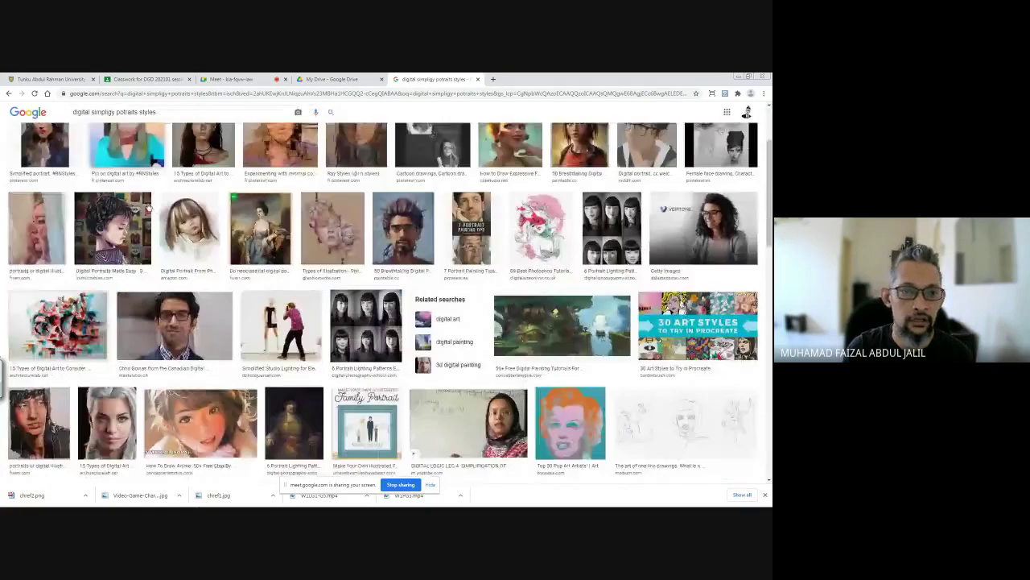
scroll(328, 239, "down", 3)
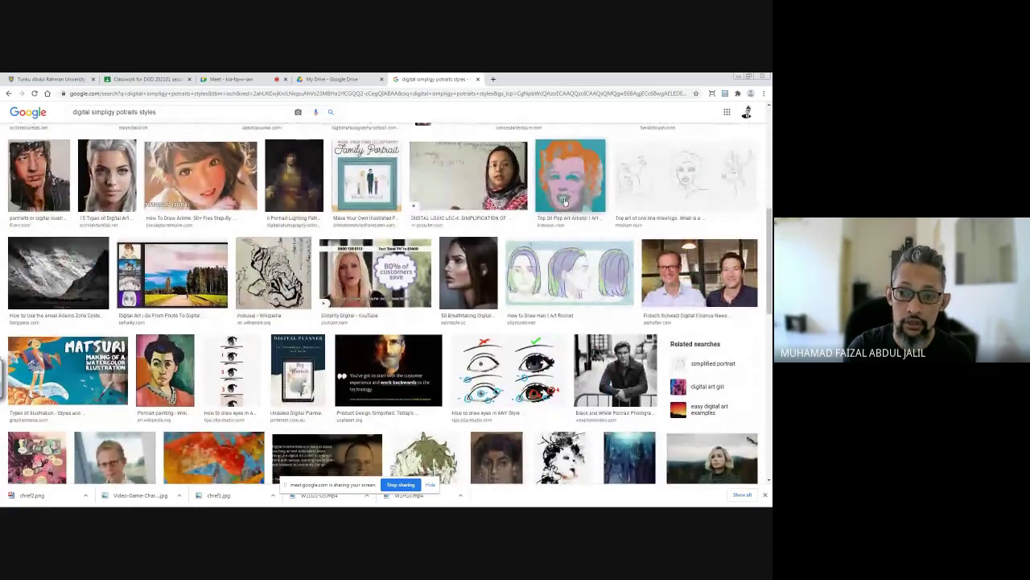
scroll(564, 201, "down", 2)
scroll(564, 202, "down", 3)
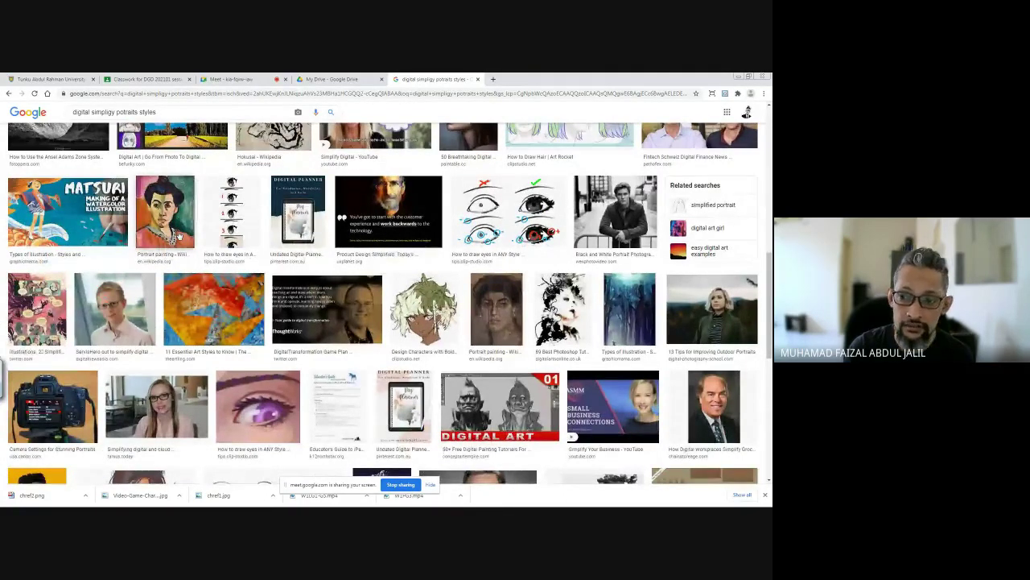
scroll(179, 235, "down", 5)
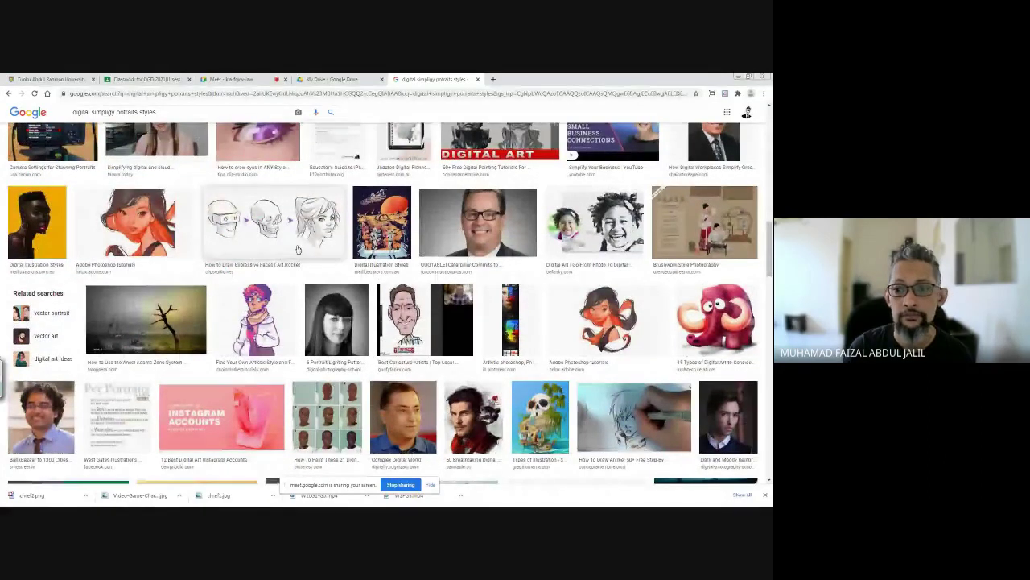
left_click(146, 241)
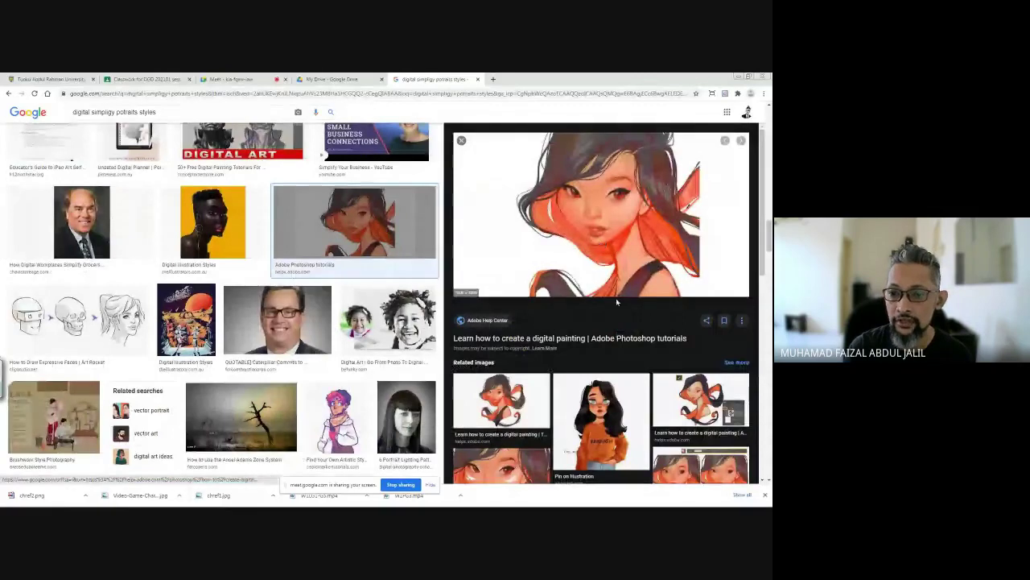
scroll(616, 297, "down", 5)
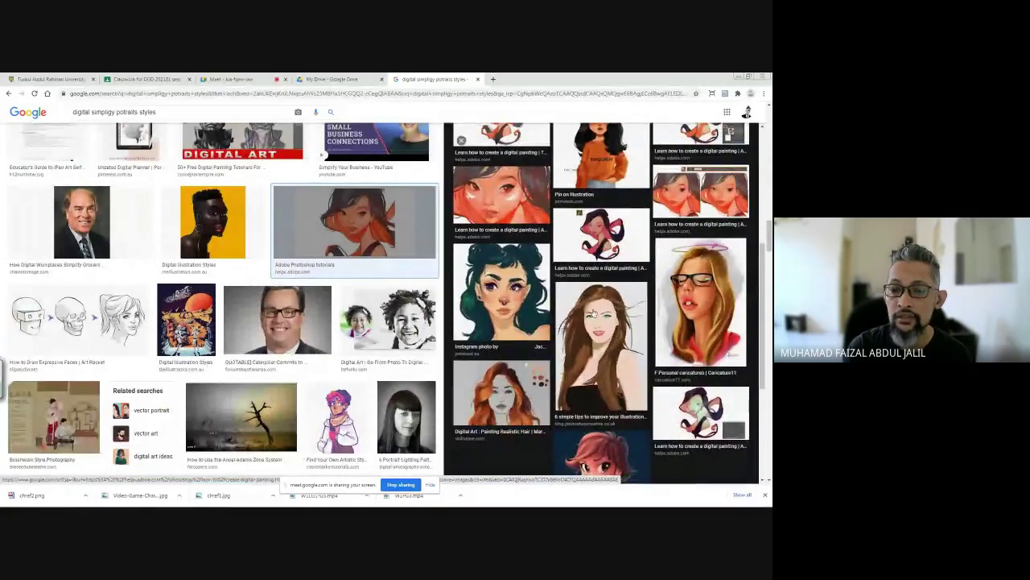
Step: Preview the flat portrait of the long-haired woman in black, and the related woman avatar in a teal top
left_click(586, 338)
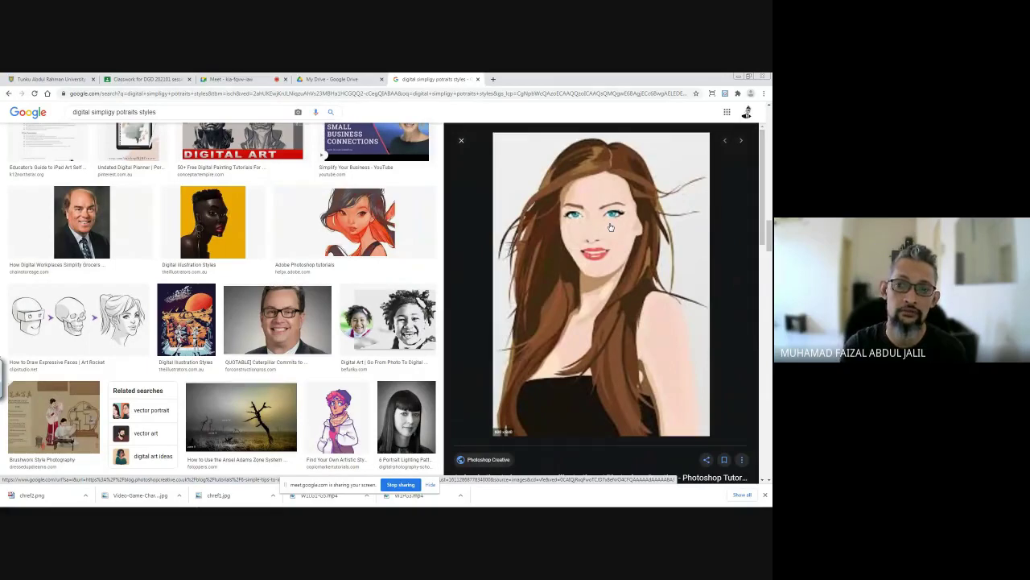
scroll(610, 228, "down", 8)
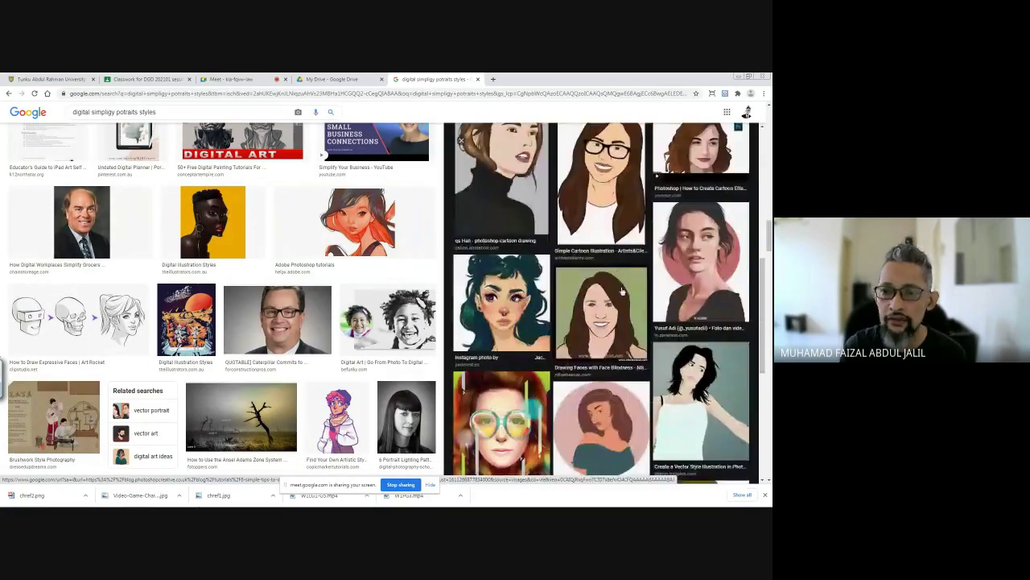
left_click_drag(561, 342, 608, 412)
left_click(608, 412)
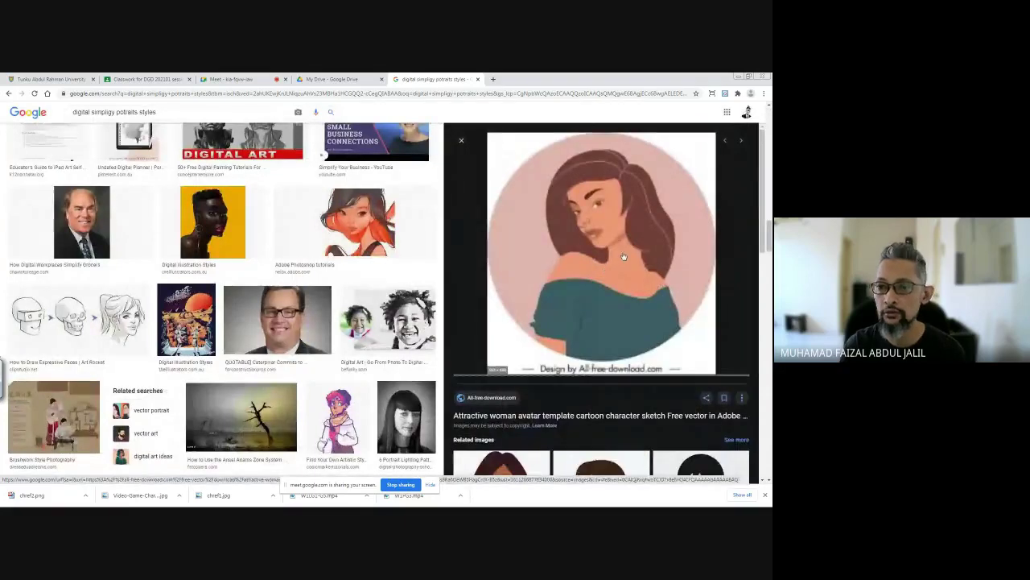
Step: Look through the teal-top avatar's related images, preview the profile portrait of the short-haired woman in black, and close the preview
scroll(636, 257, "down", 4)
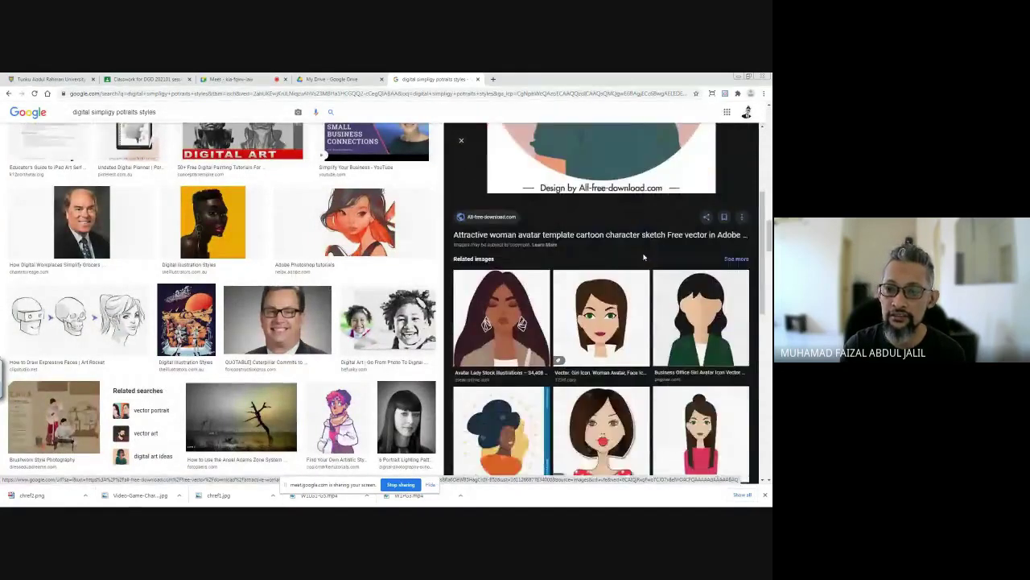
scroll(644, 257, "down", 5)
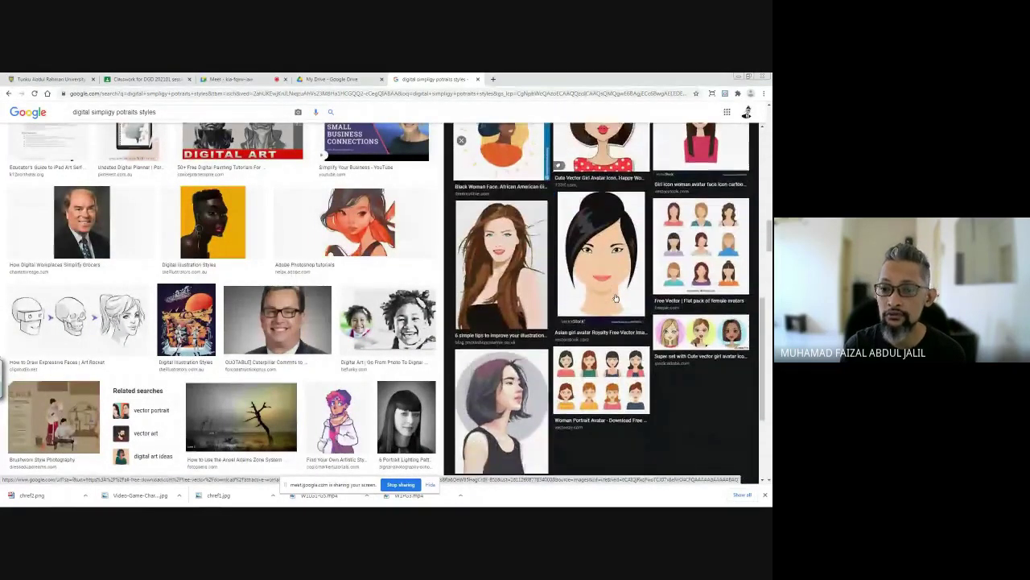
scroll(615, 298, "down", 2)
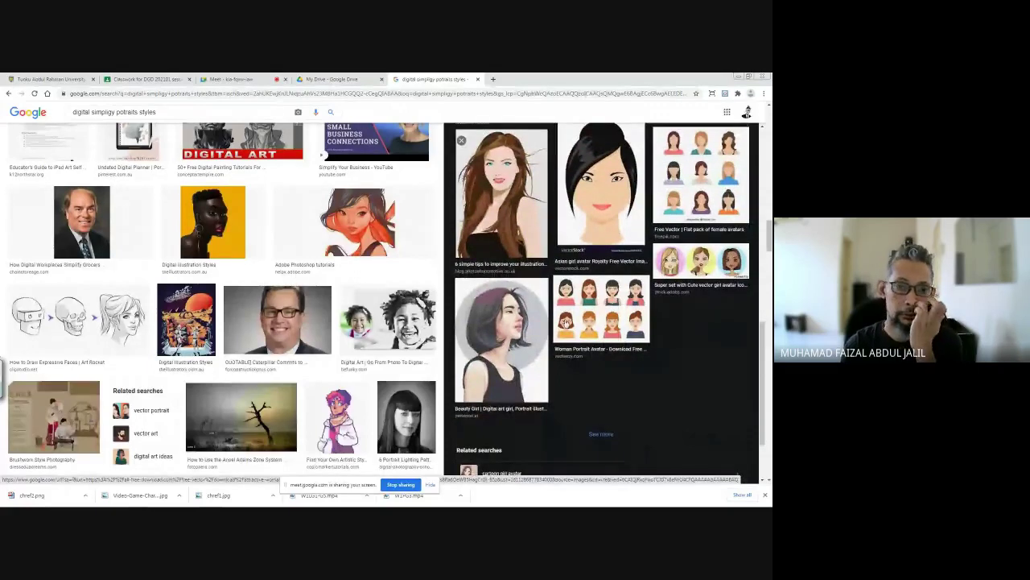
left_click(497, 330)
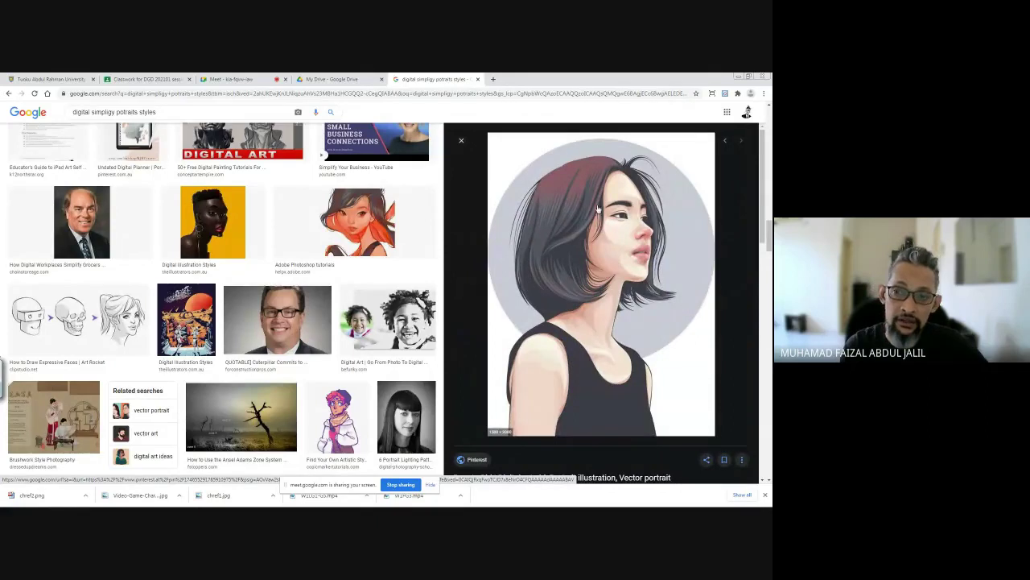
left_click(461, 141)
Step: Browse further down the image results for more examples of simplified portrait styles
scroll(433, 291, "down", 5)
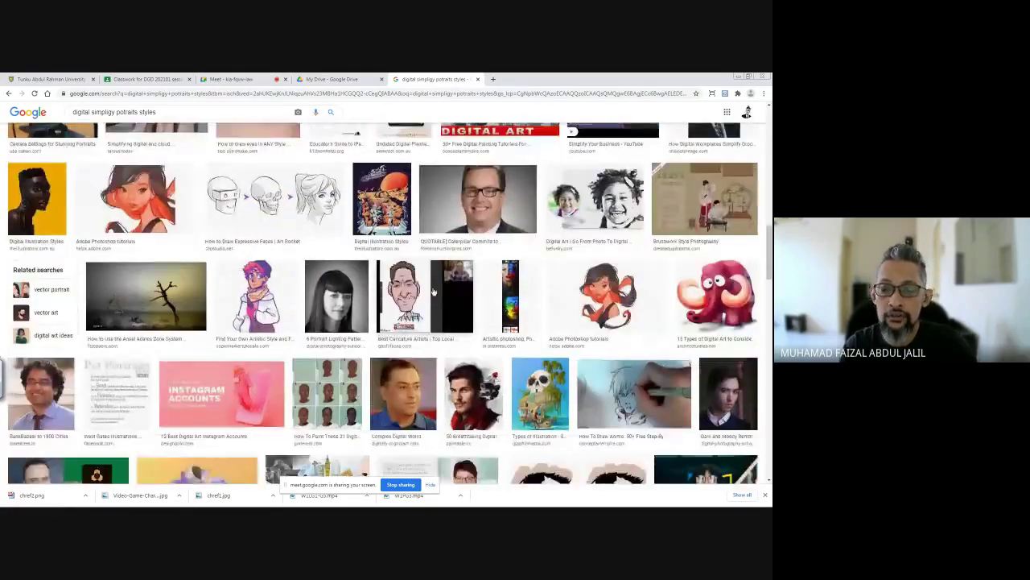
scroll(432, 291, "down", 3)
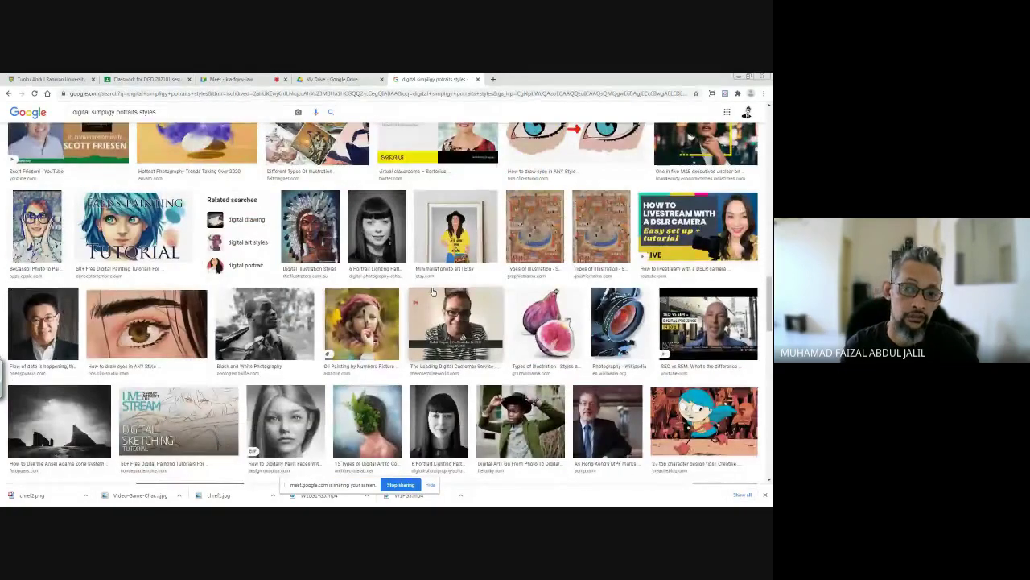
scroll(432, 291, "down", 2)
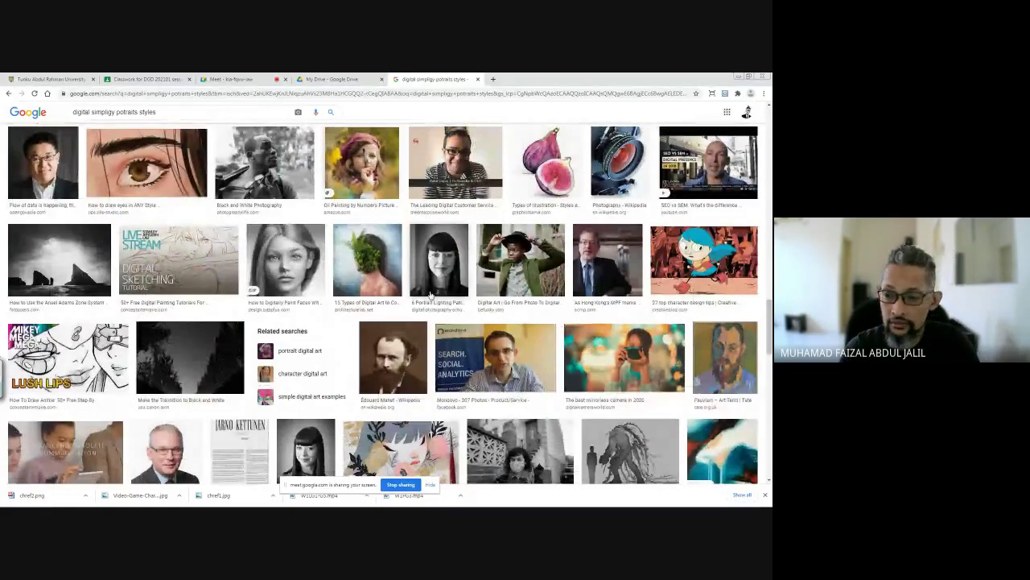
scroll(432, 295, "down", 5)
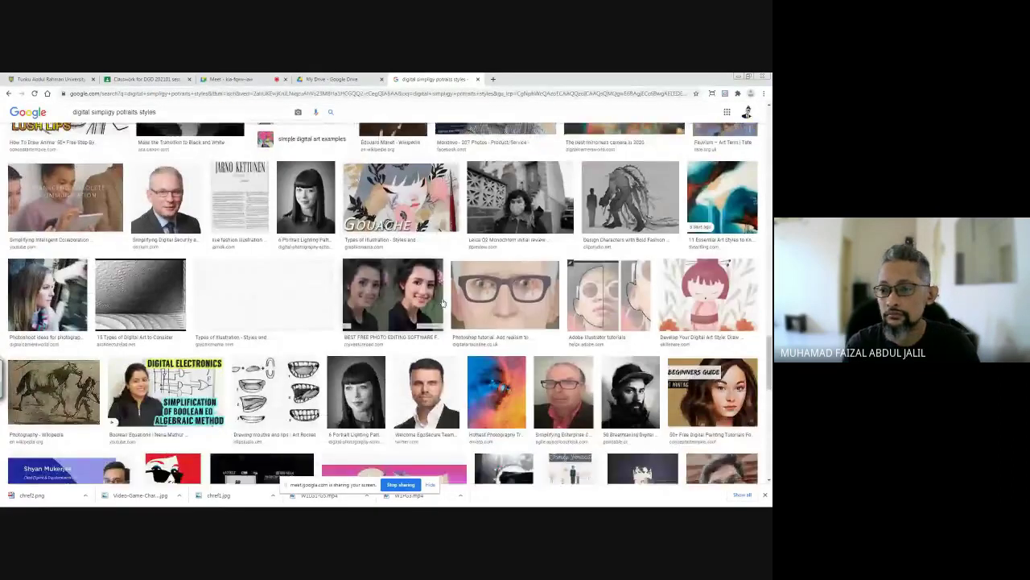
scroll(531, 317, "down", 3)
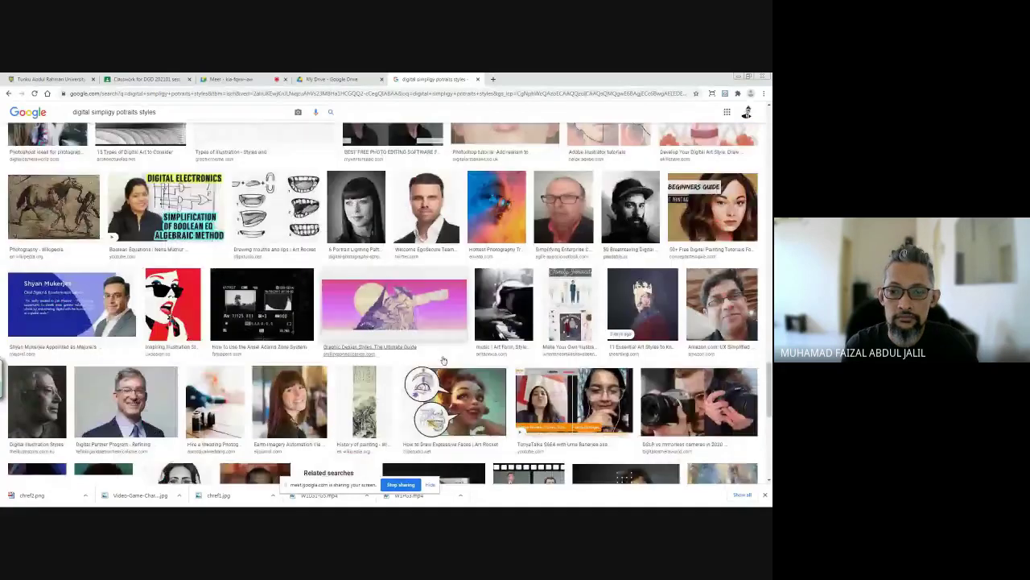
scroll(432, 361, "down", 1)
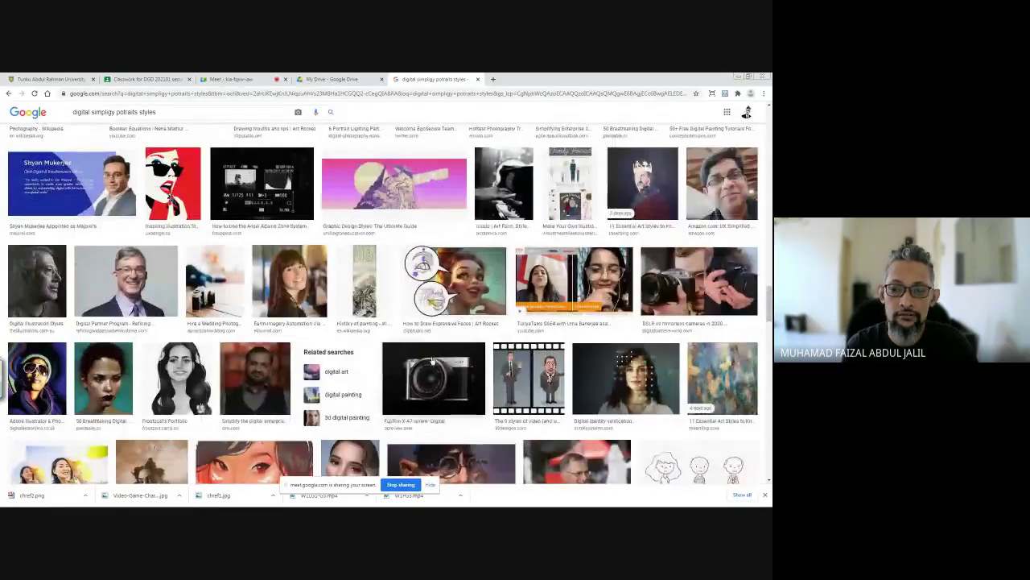
scroll(432, 361, "down", 2)
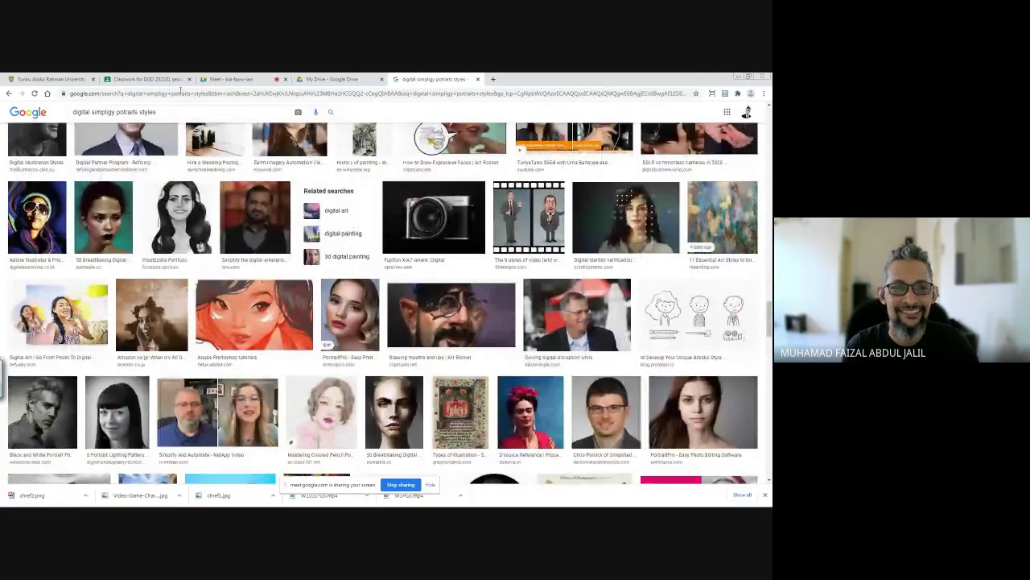
Step: Switch to the Google Meet call, check the chat messages, and close the chat
left_click(164, 84)
left_click(215, 82)
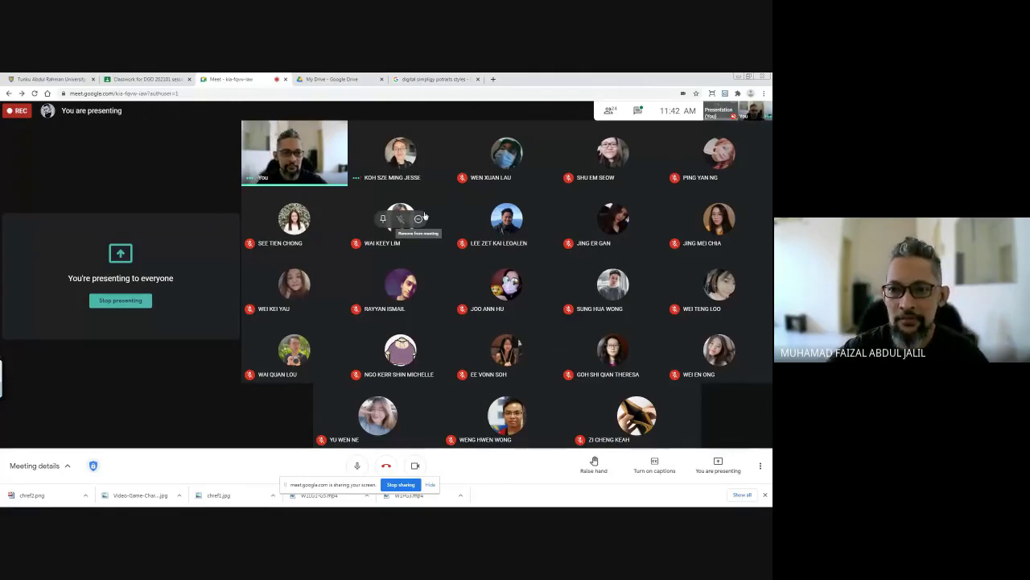
left_click(637, 110)
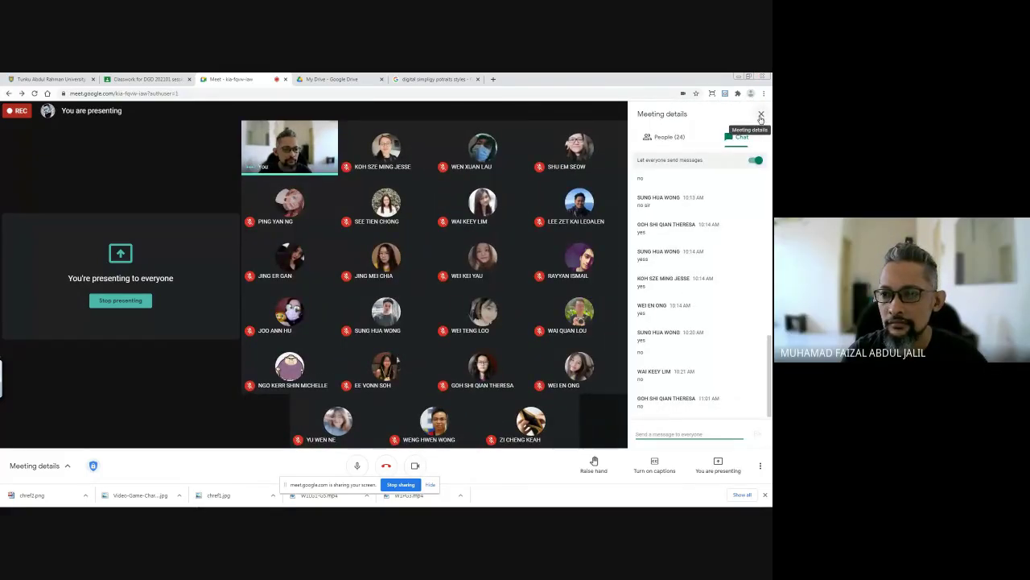
left_click(761, 118)
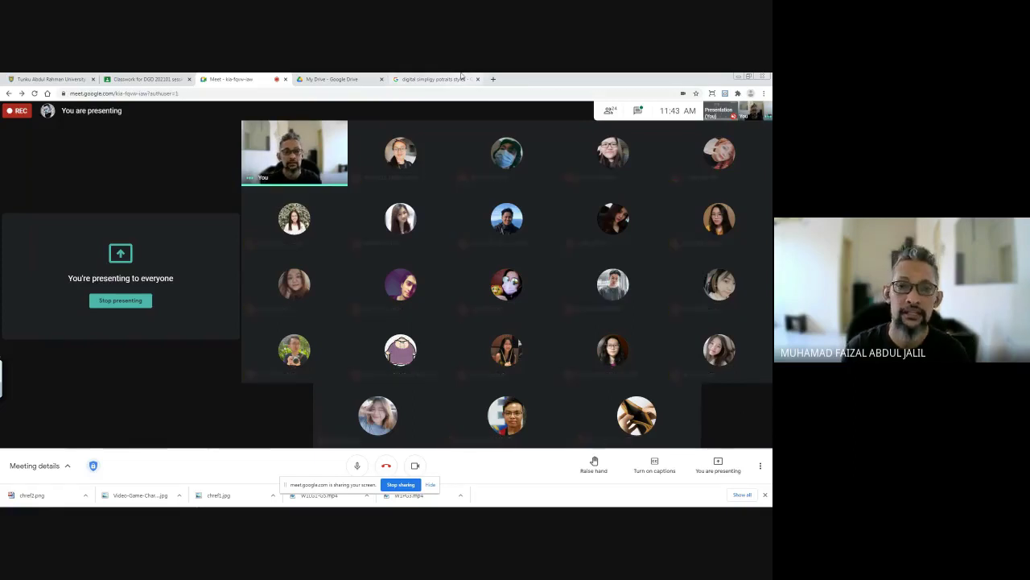
Step: Go back to the portrait style image results and skim through them up to the start of the page
key("ctrl+5")
scroll(464, 231, "down", 10)
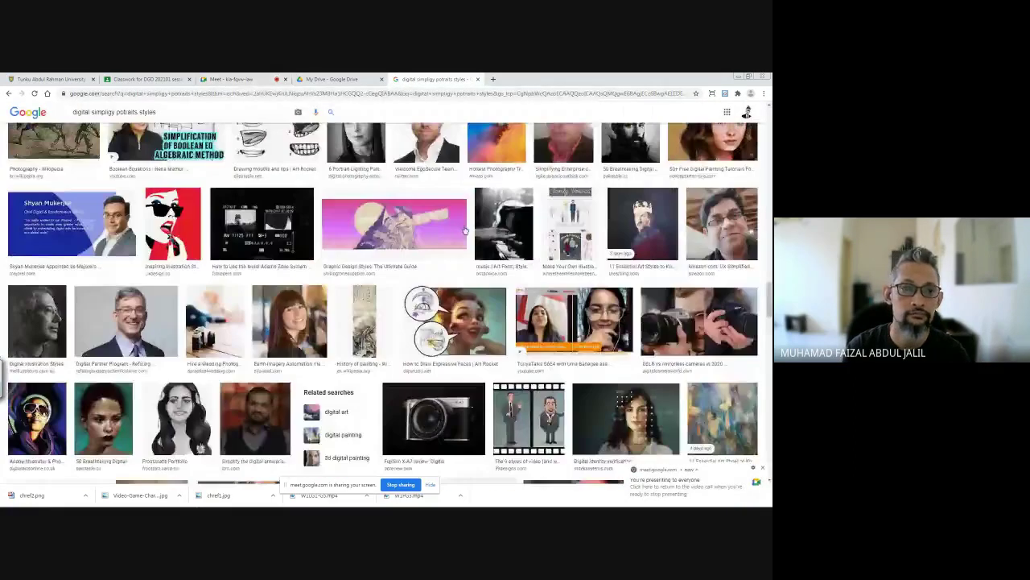
scroll(134, 157, "down", 10)
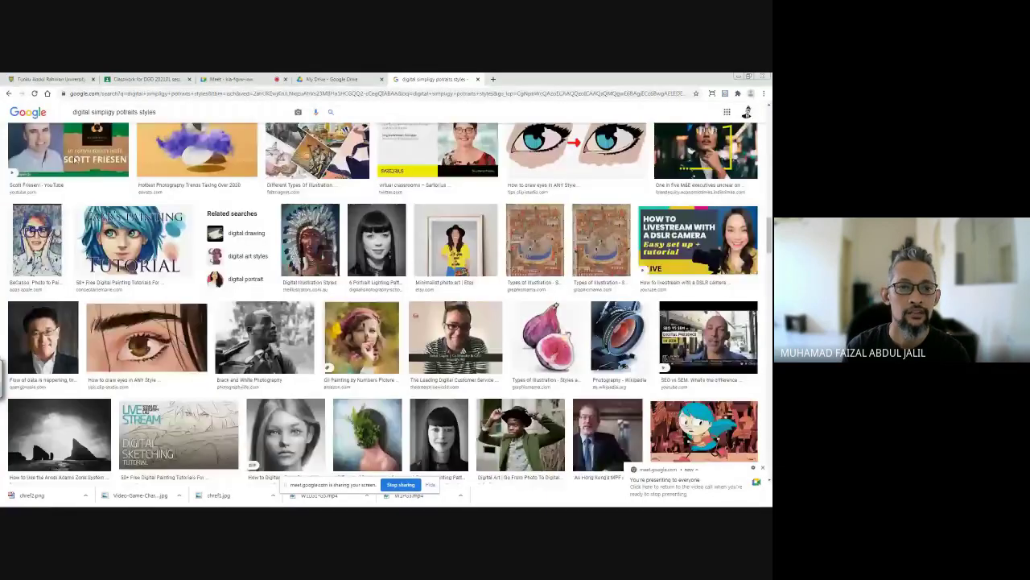
scroll(74, 160, "up", 20)
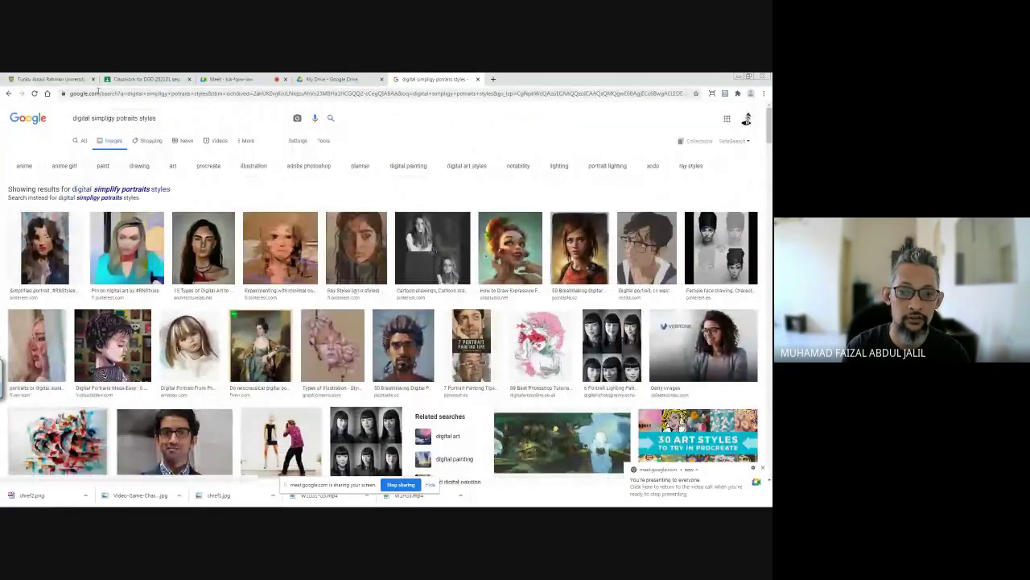
Step: Switch to all Google results and replace the query with a search for "behances"
left_click(84, 143)
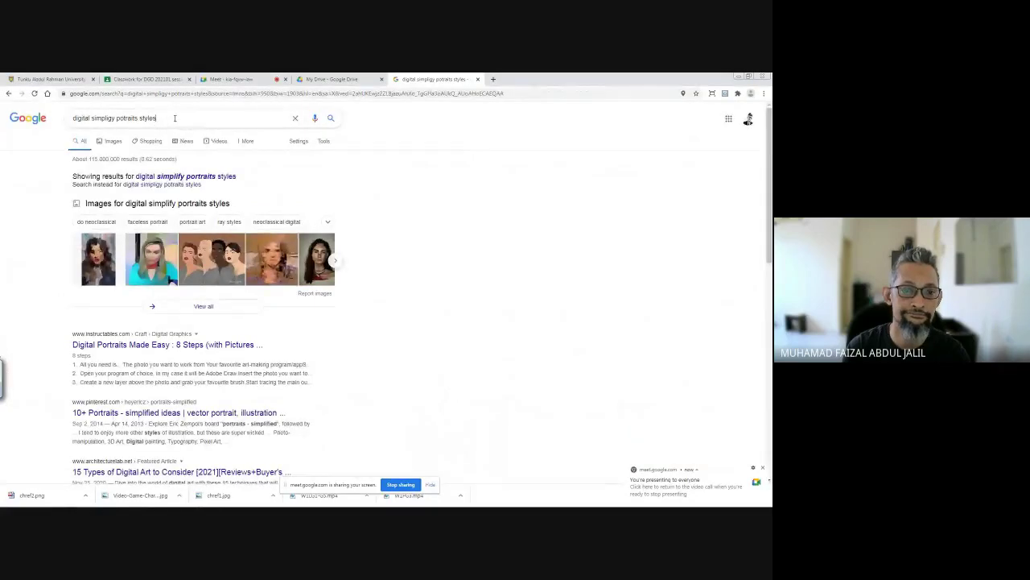
left_click(174, 118)
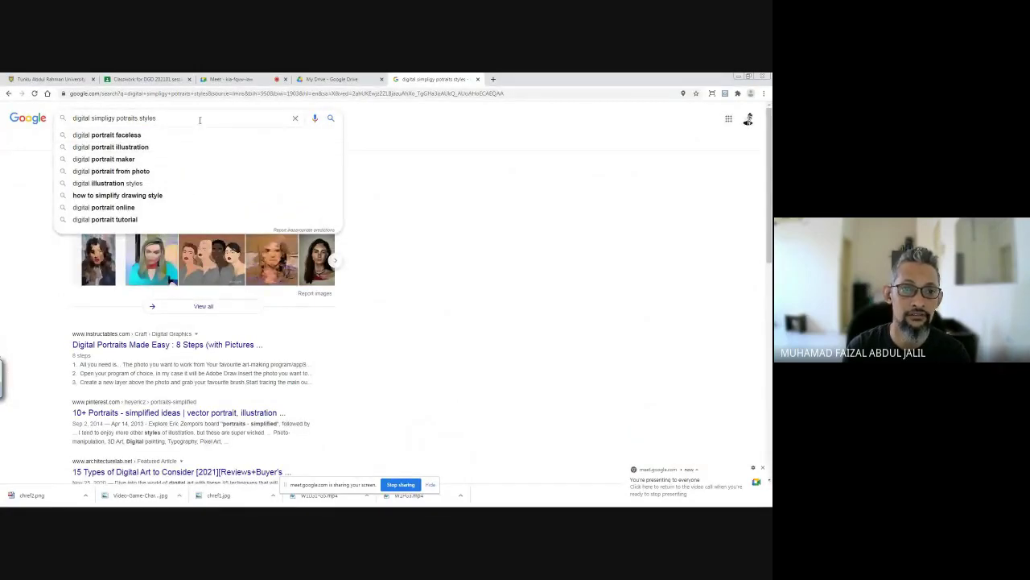
left_click_drag(198, 118, 38, 113)
type("behan")
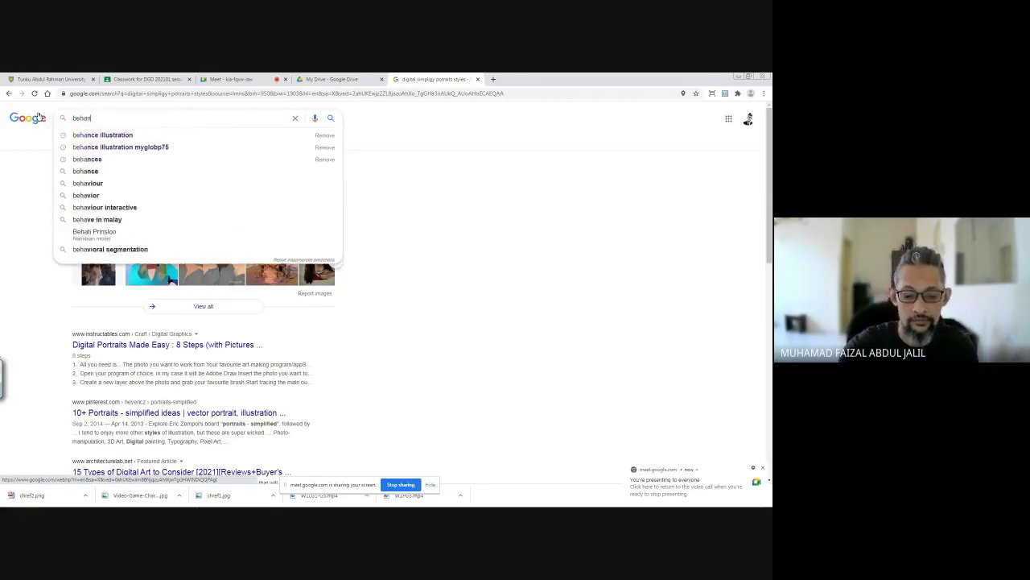
type("ces")
key("Return")
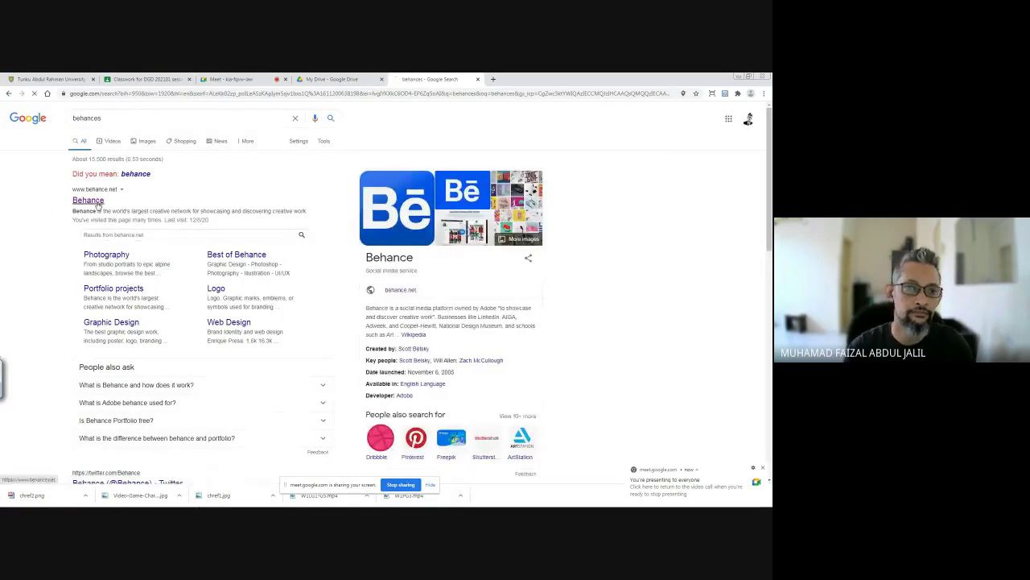
Step: Open the Behance website from the results and browse its recommended projects
left_click(87, 200)
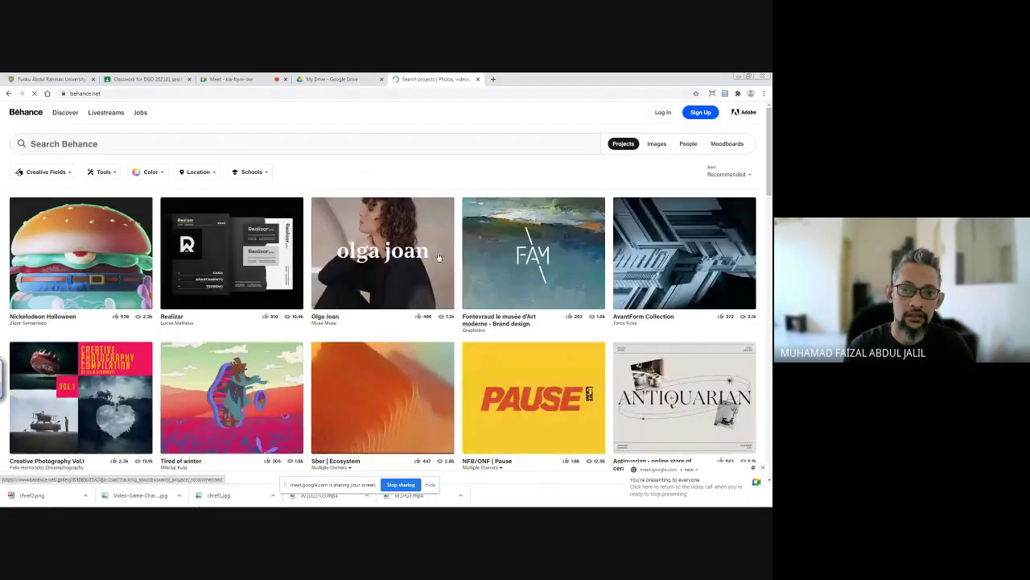
scroll(449, 254, "down", 3)
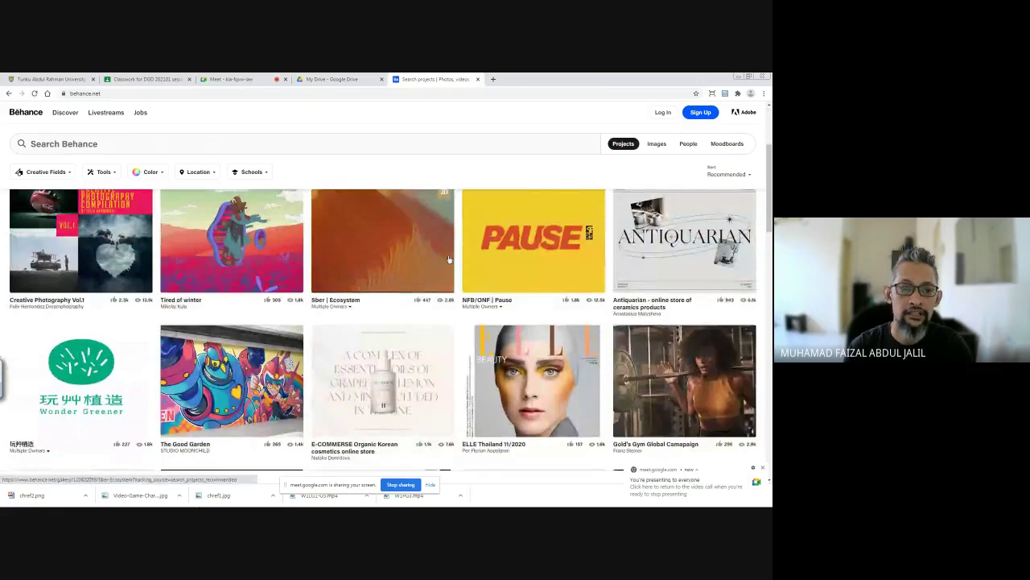
scroll(448, 254, "down", 5)
scroll(363, 278, "down", 2)
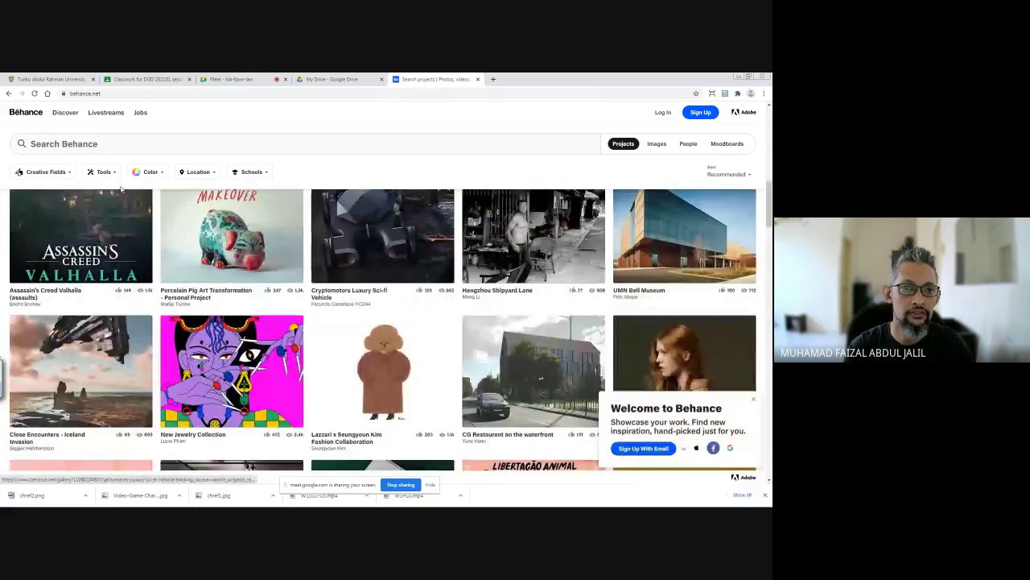
Step: Limit the Behance search to people and search for "illustrations"
left_click(688, 144)
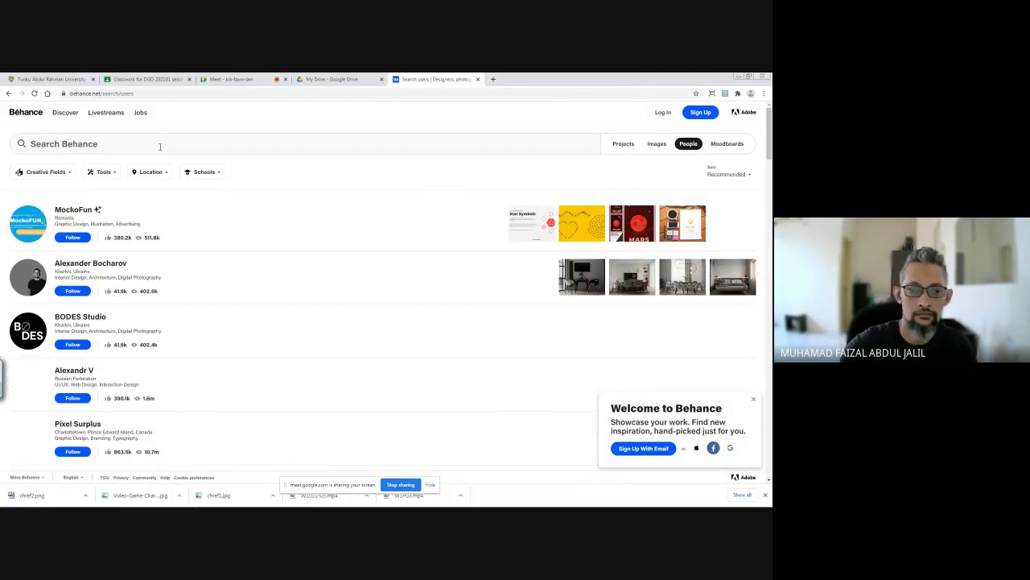
type("ill")
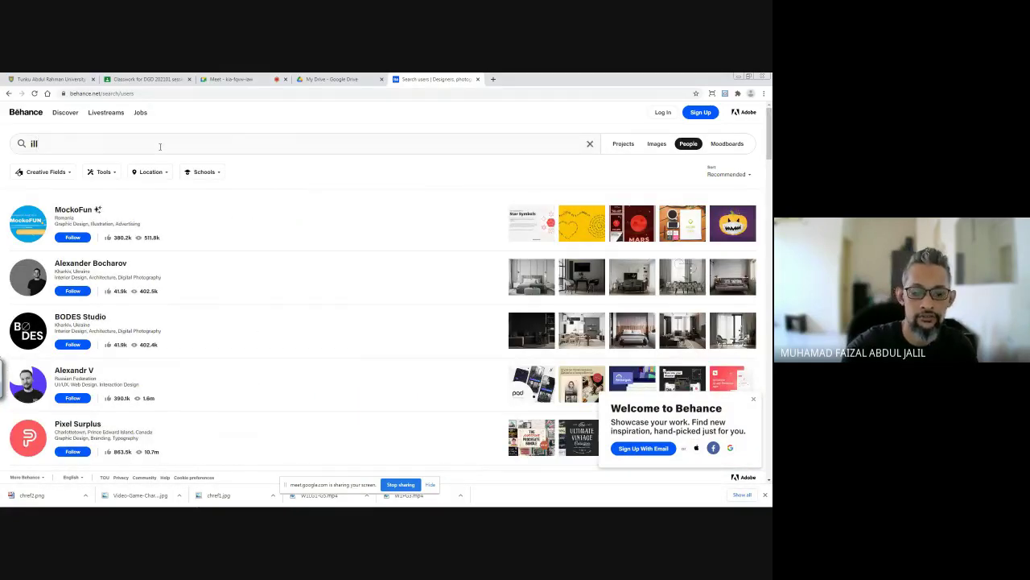
type("ustrations")
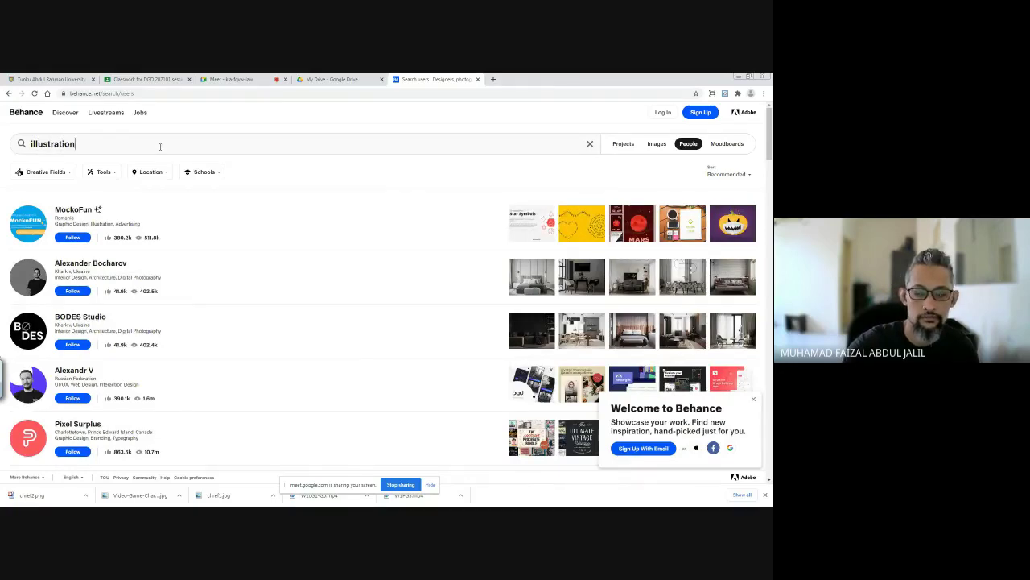
key("Return")
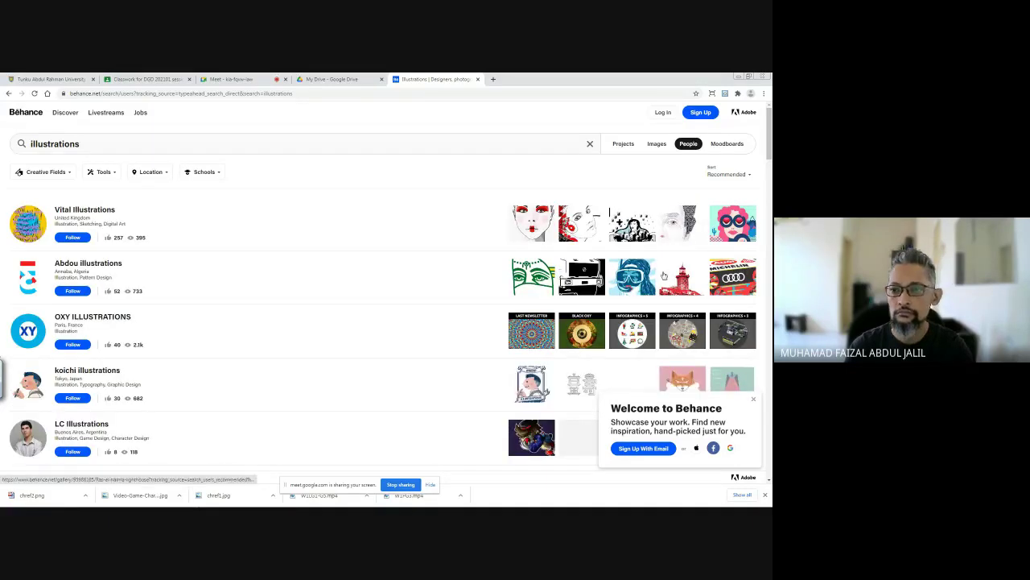
Step: Open Vital Illustrations' project with the pattern-haired man's face and view it through to the artist's other projects
left_click(677, 224)
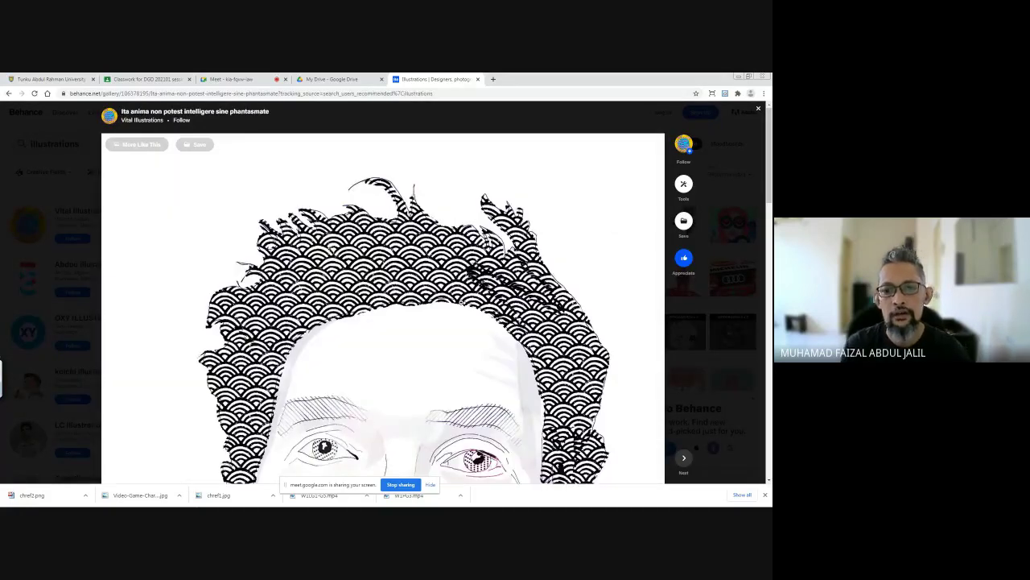
scroll(461, 303, "down", 3)
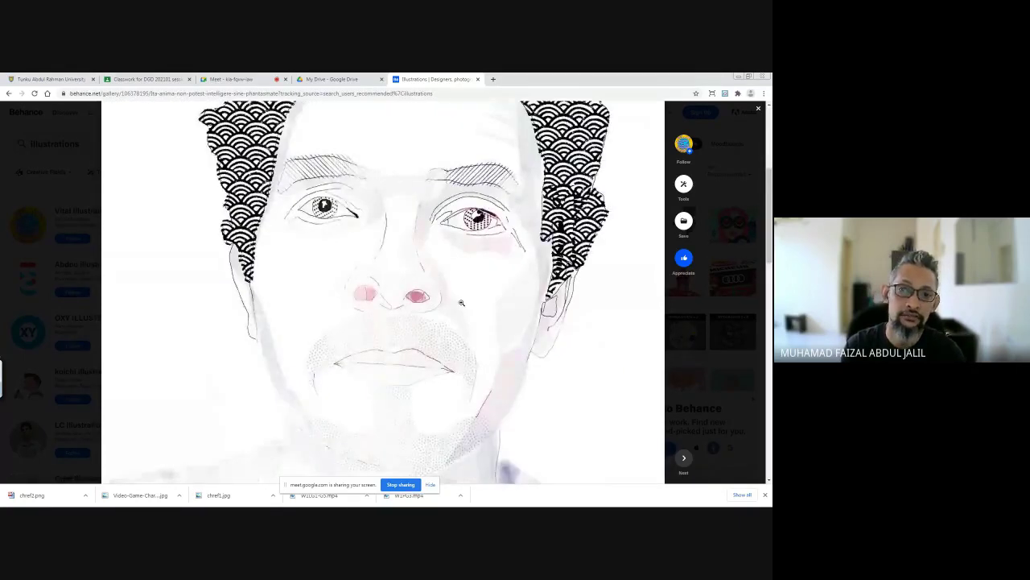
scroll(461, 302, "down", 10)
scroll(460, 302, "down", 2)
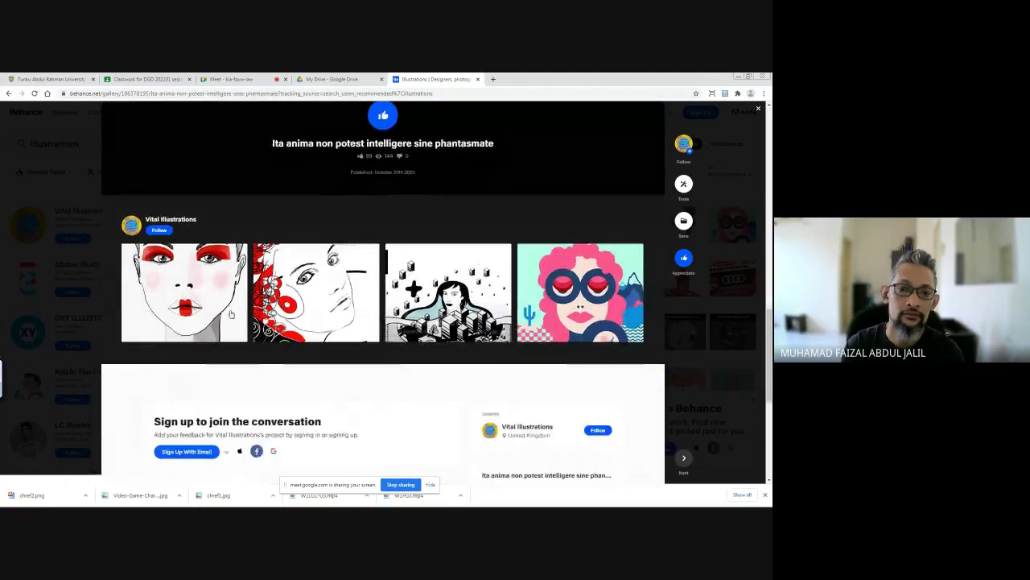
Step: Open the artist's project of the woman with red eye makeup and examine how the face, lips and neck are drawn
left_click(214, 296)
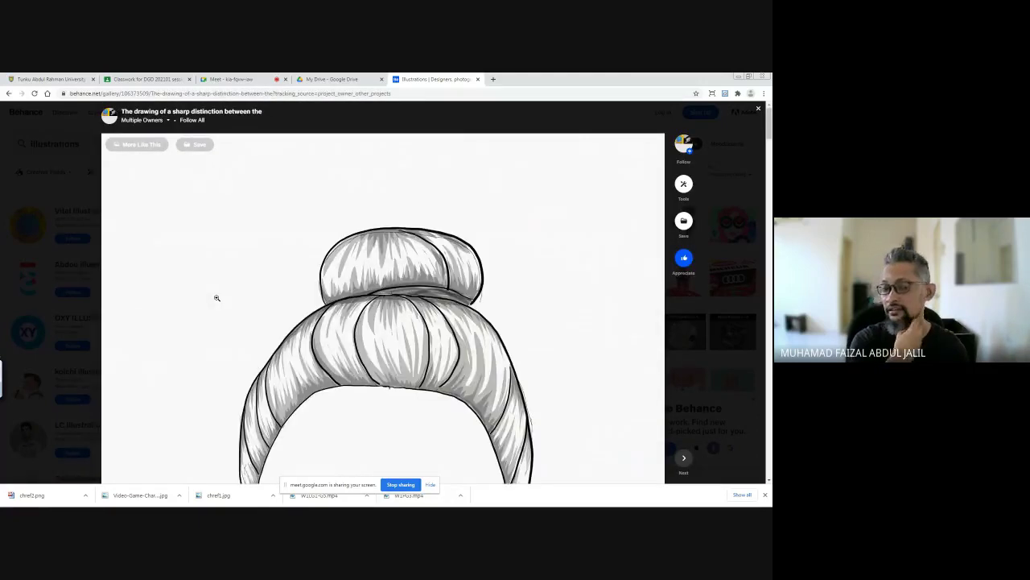
scroll(217, 298, "down", 5)
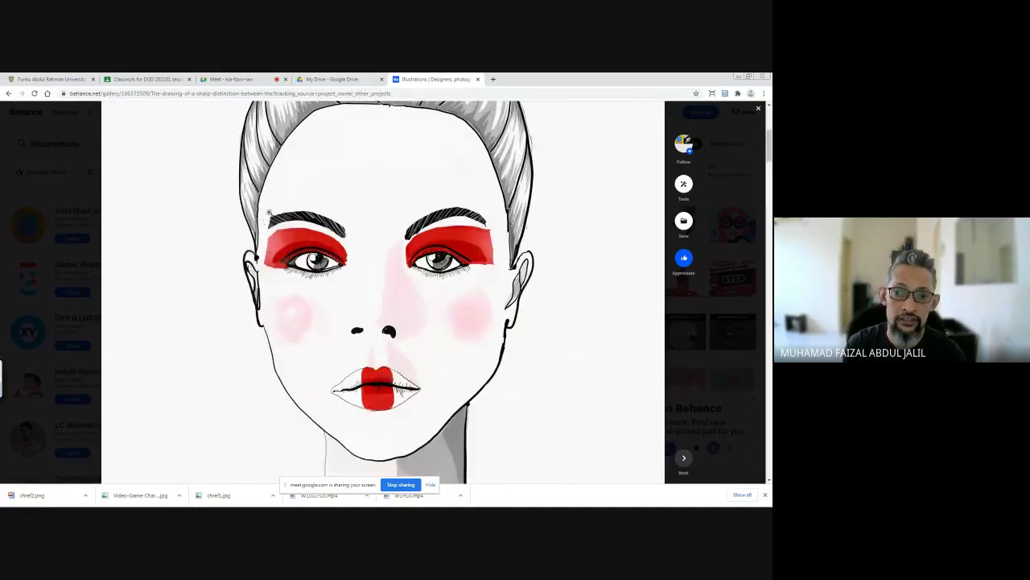
scroll(427, 225, "up", 1)
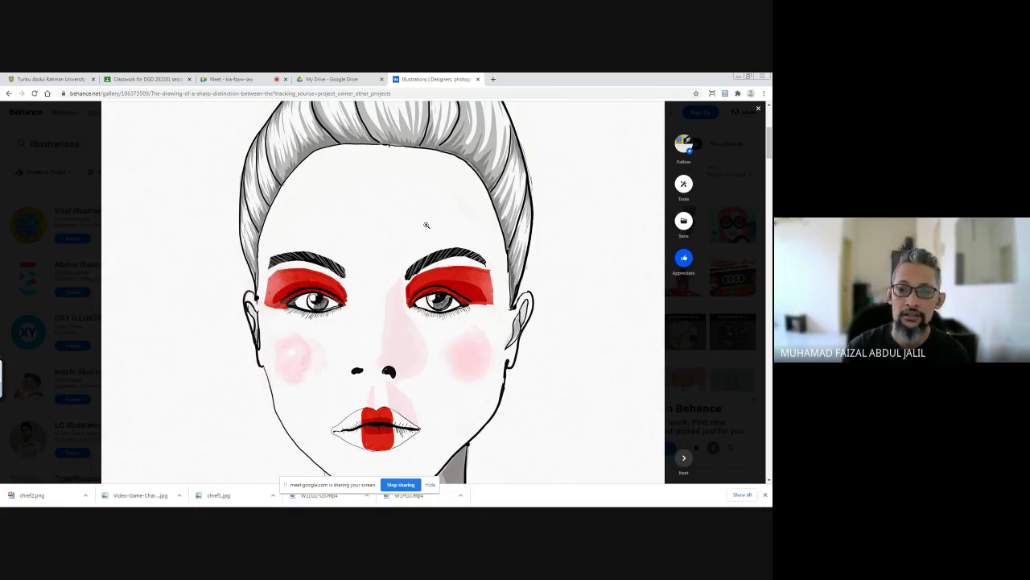
scroll(455, 296, "down", 2)
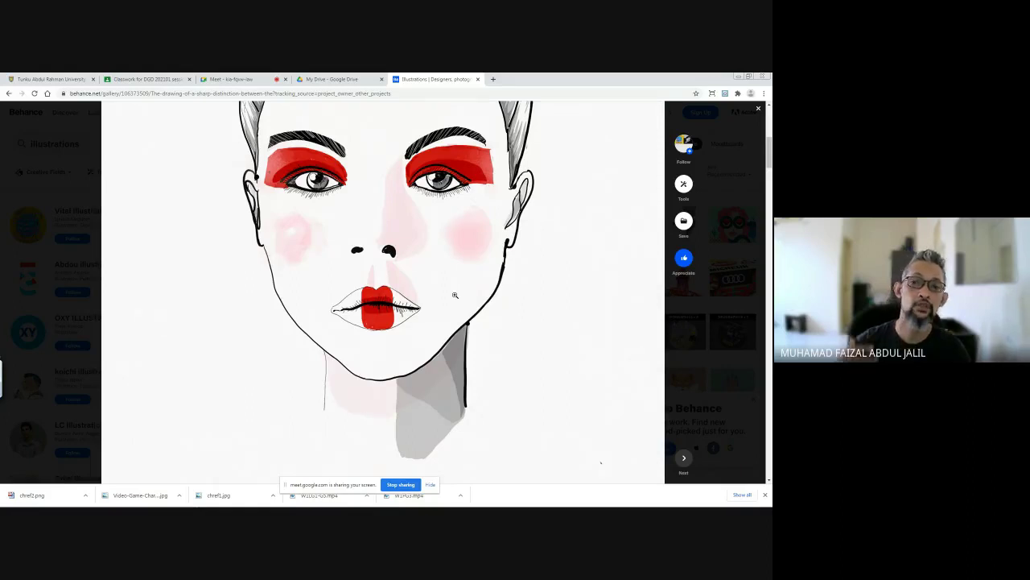
Step: Examine the front and three-quarter views of the red-makeup woman, focusing on the face, ear and neck shading
scroll(455, 294, "down", 3)
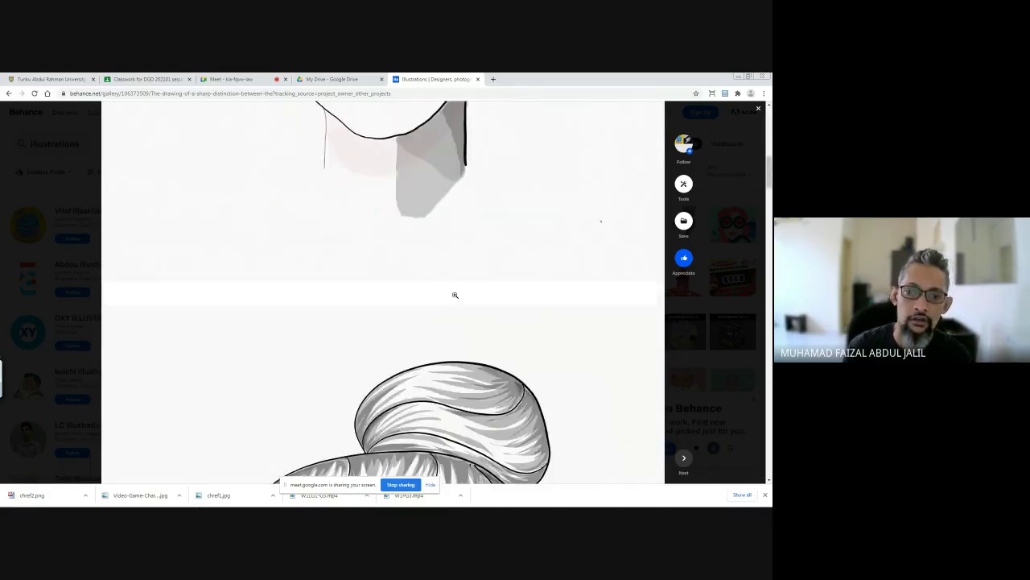
scroll(455, 295, "up", 4)
scroll(455, 295, "down", 4)
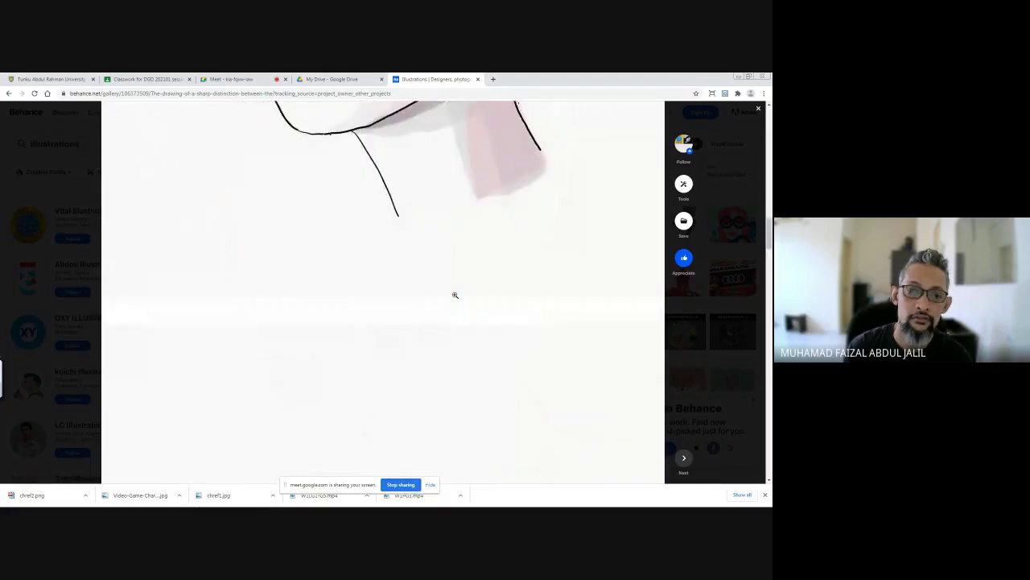
scroll(455, 295, "down", 1)
scroll(455, 294, "up", 5)
scroll(454, 295, "down", 2)
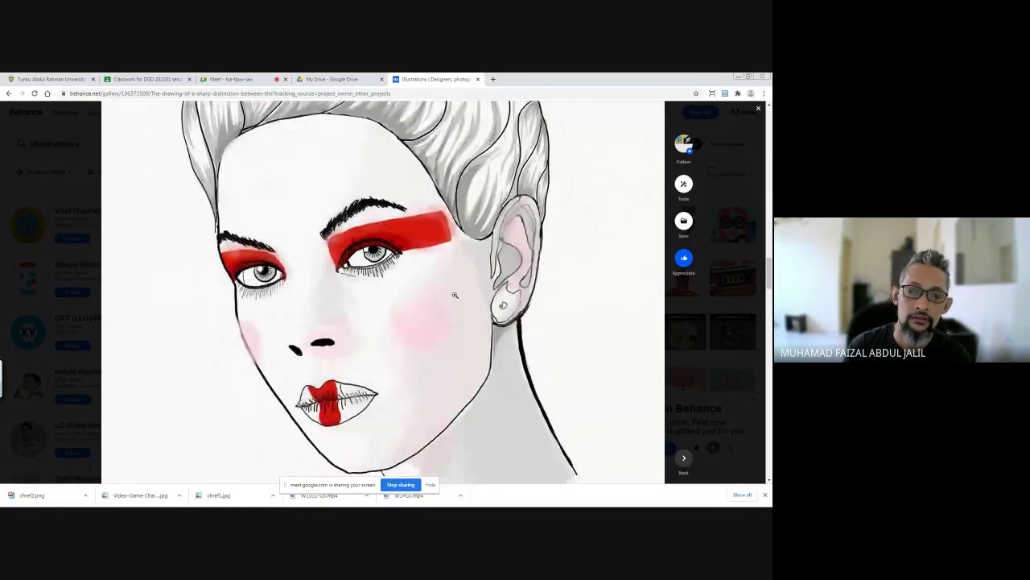
scroll(455, 295, "down", 8)
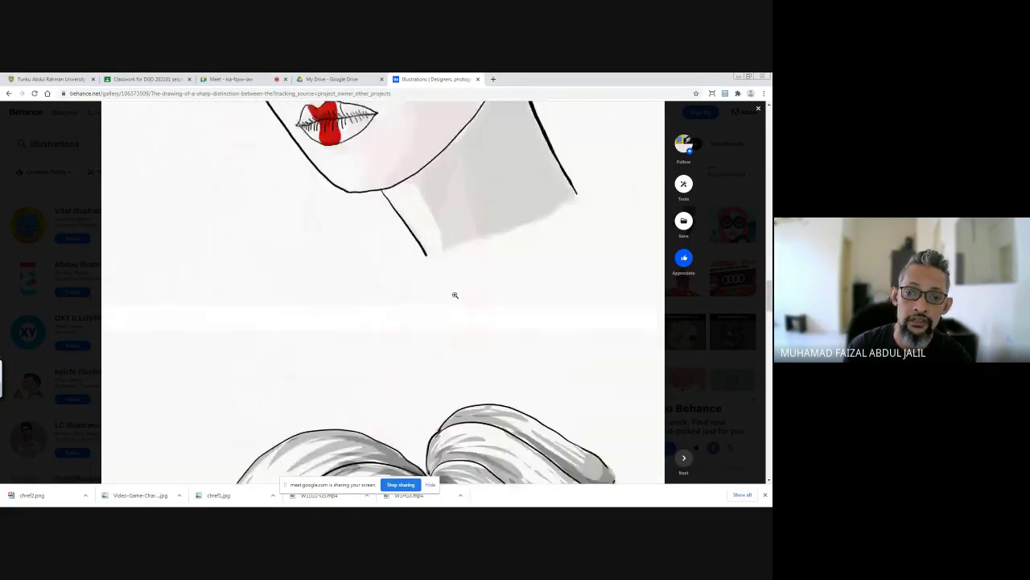
Step: Examine the side profile and back-of-head drawings in the red-makeup project
scroll(455, 294, "down", 3)
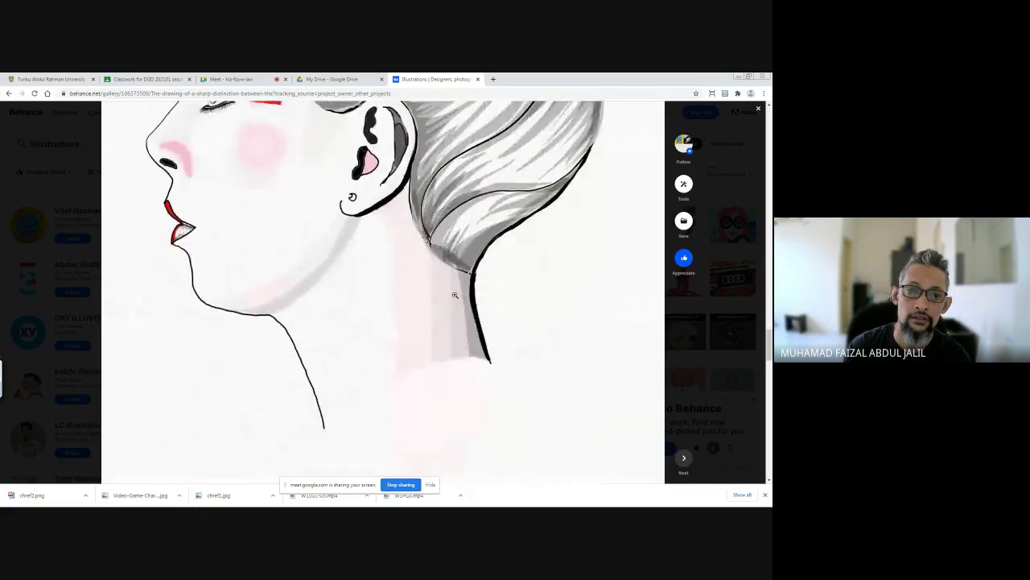
scroll(455, 294, "up", 2)
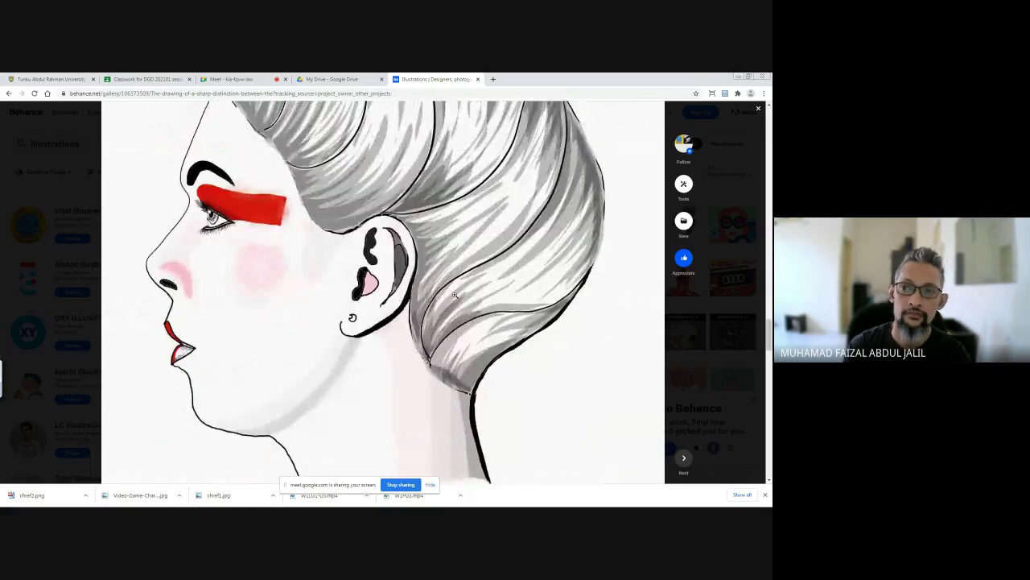
scroll(455, 294, "down", 2)
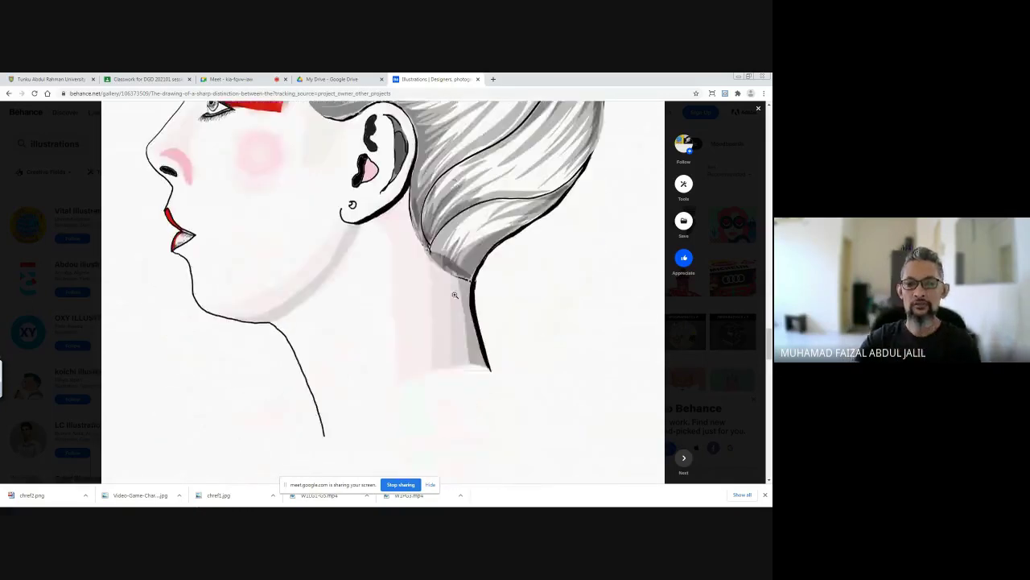
scroll(454, 294, "down", 5)
scroll(467, 274, "down", 2)
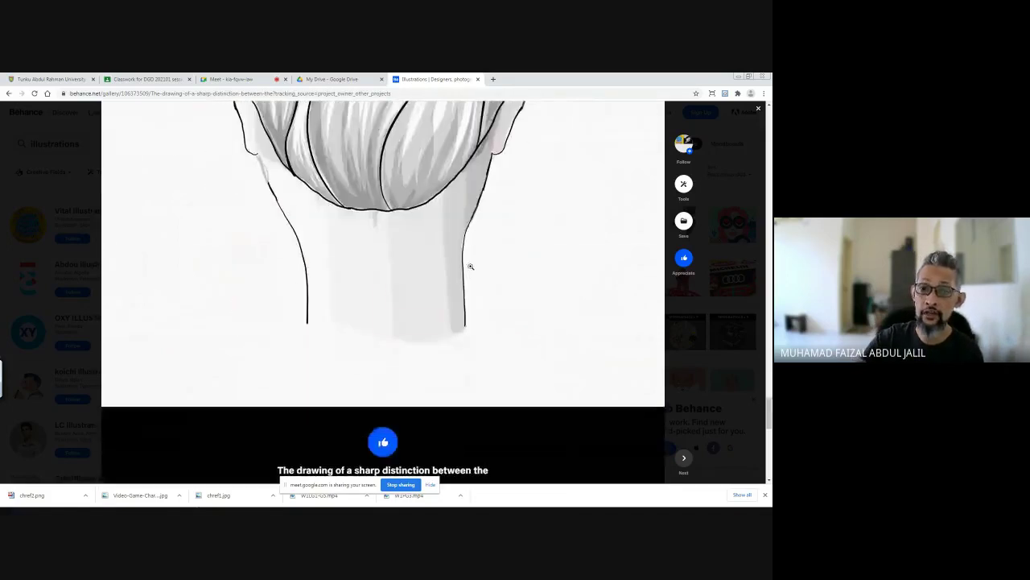
Step: Look over the artists' other projects below the drawings and close the project to return to the people results
scroll(471, 266, "down", 6)
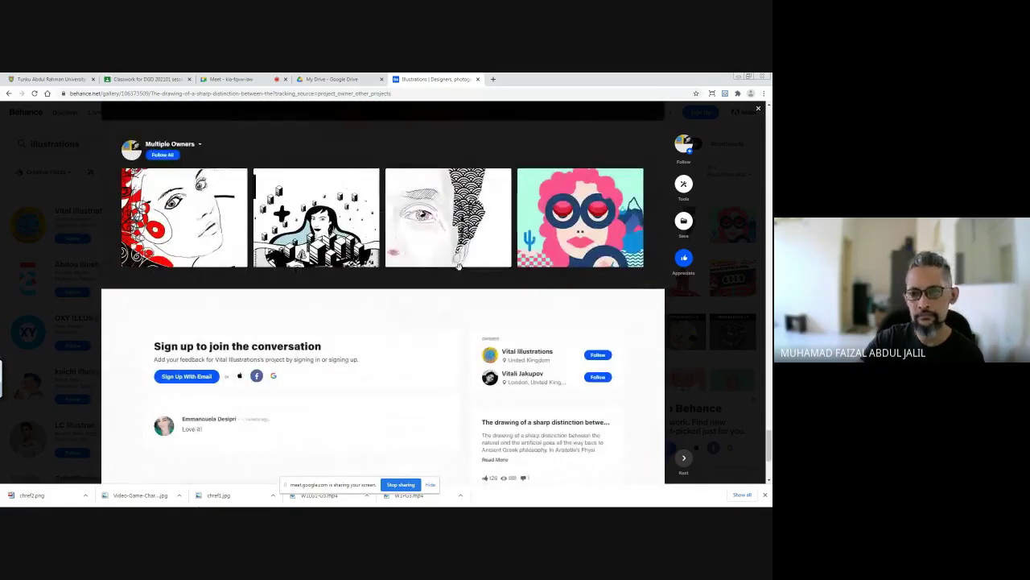
scroll(557, 232, "up", 3)
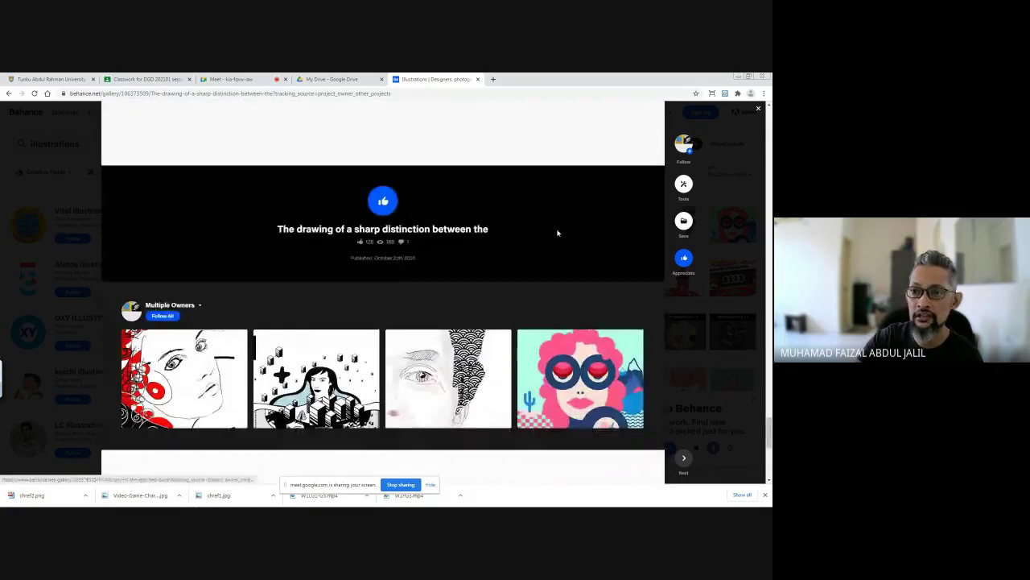
left_click(727, 194)
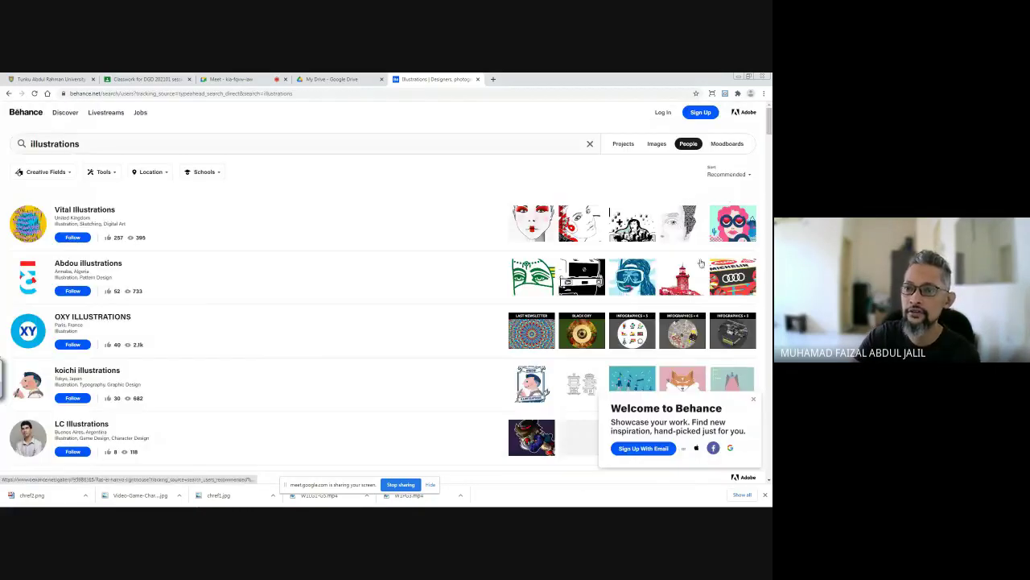
Step: Browse the illustrators in the people results and open ED Illustrations' Natural Beauty project
scroll(444, 291, "down", 3)
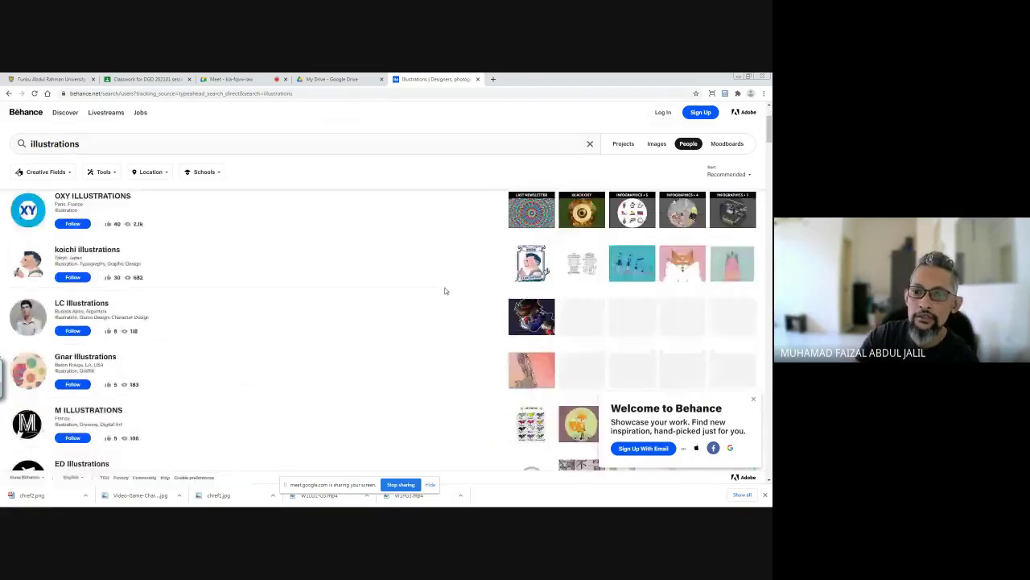
scroll(445, 290, "down", 2)
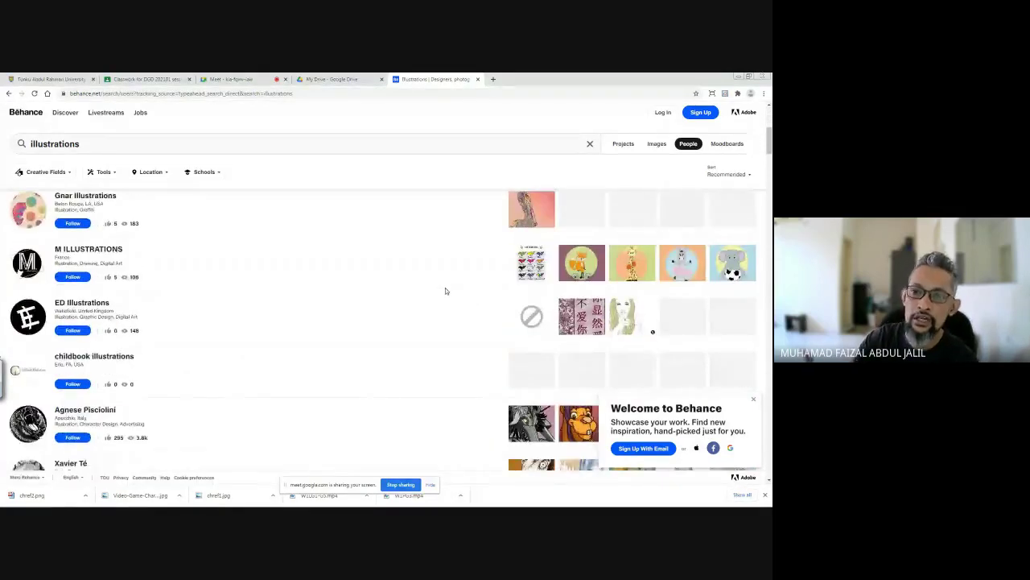
scroll(445, 289, "down", 3)
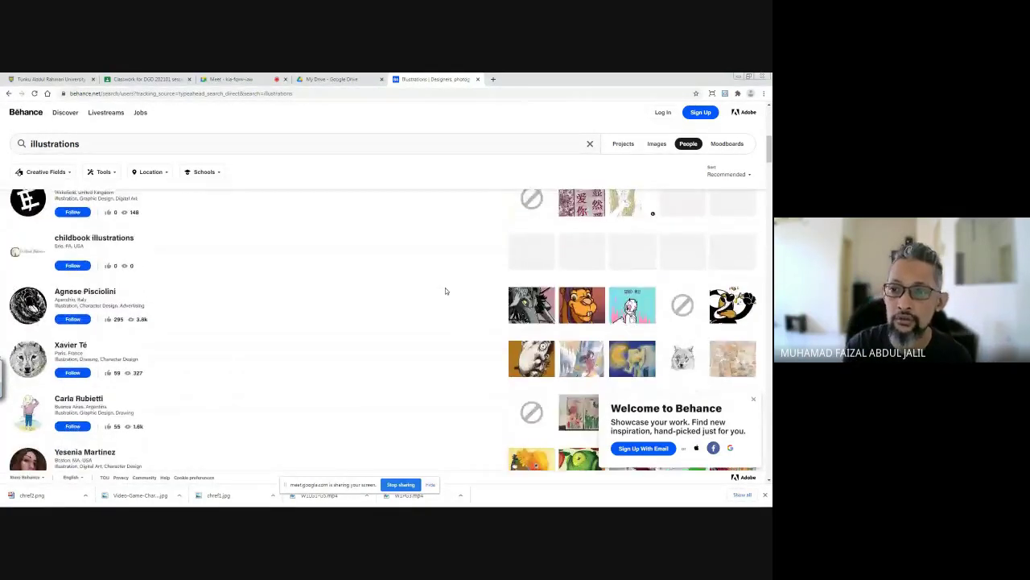
scroll(445, 290, "up", 2)
left_click(653, 291)
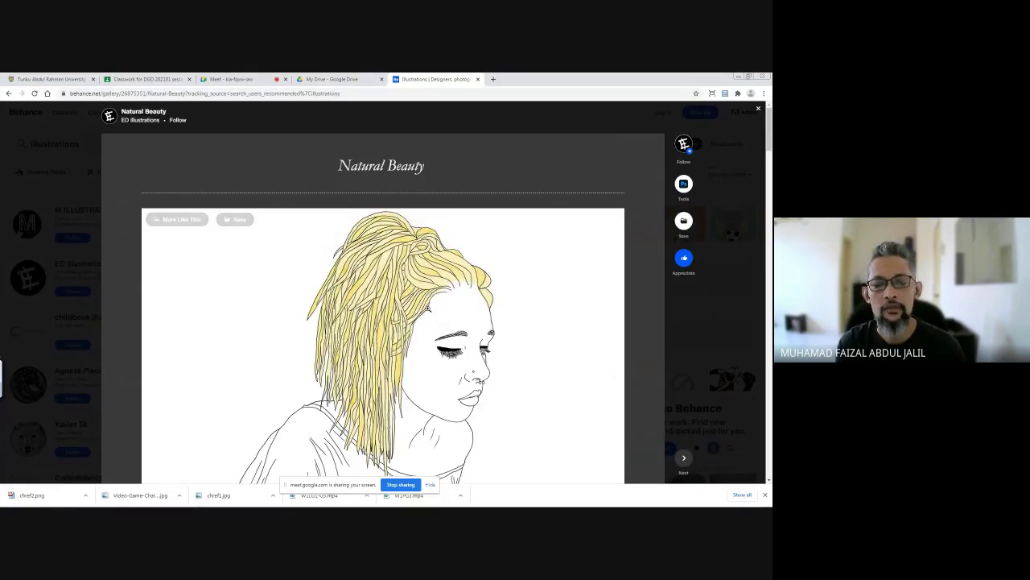
Step: View all the yellow-haired line portraits in the Natural Beauty project through to the end
scroll(428, 308, "down", 1)
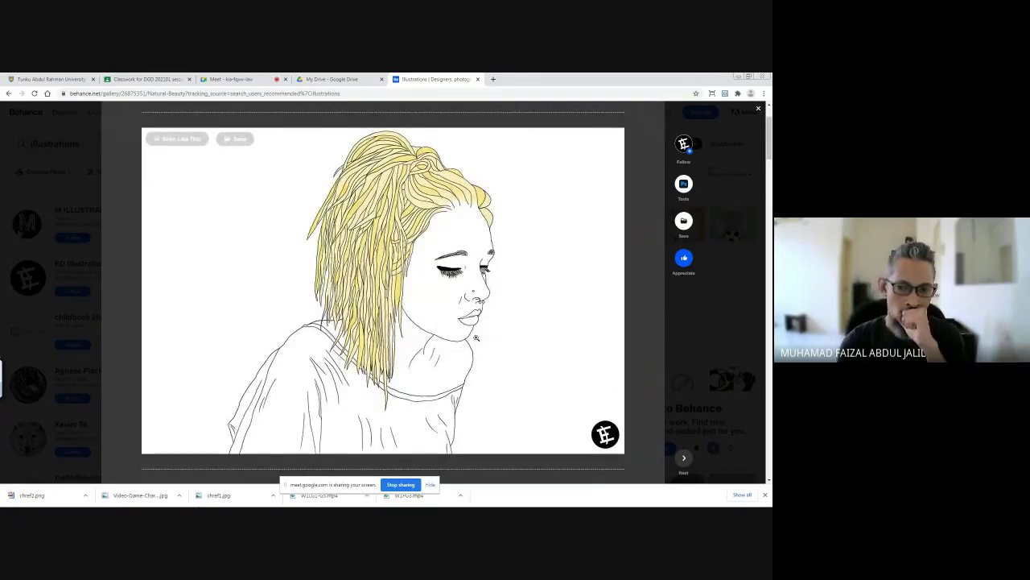
scroll(476, 337, "down", 3)
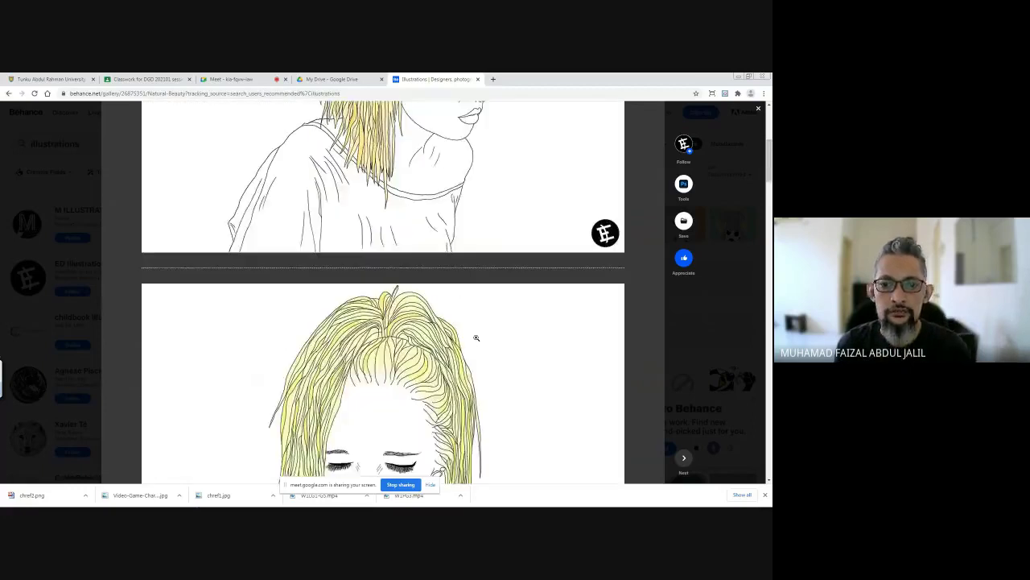
scroll(475, 337, "down", 4)
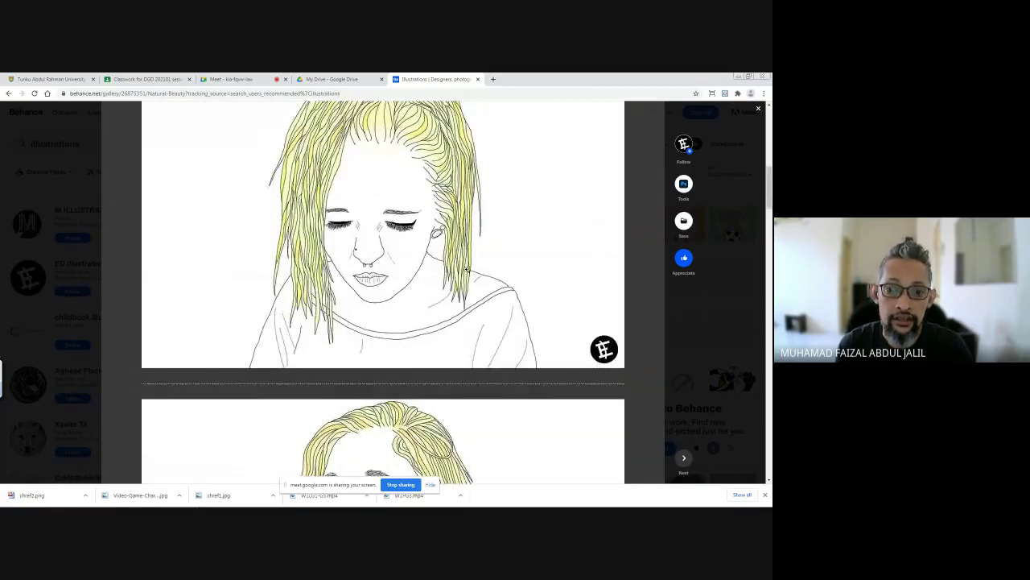
scroll(473, 278, "down", 1)
scroll(473, 278, "down", 5)
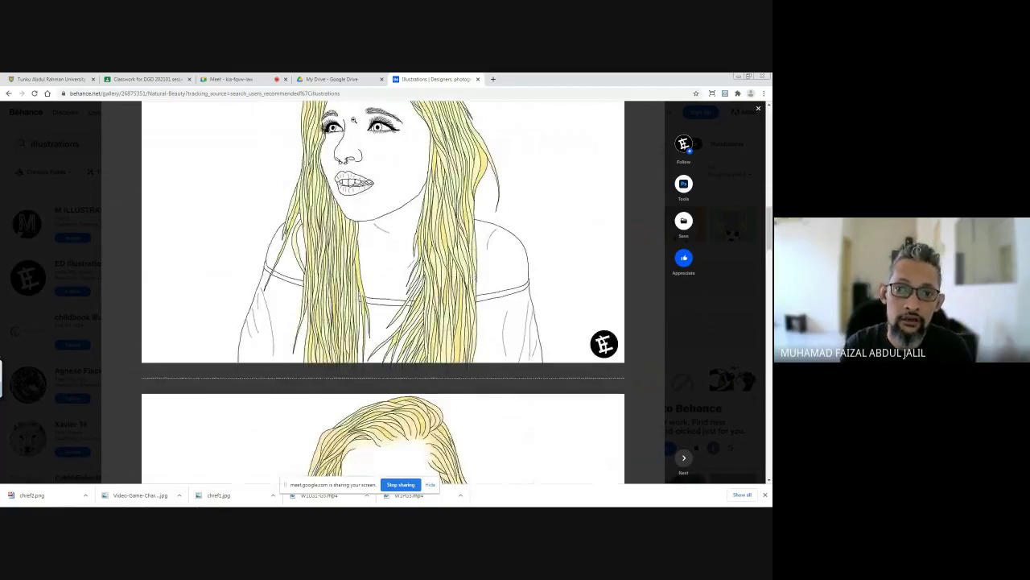
scroll(412, 199, "down", 10)
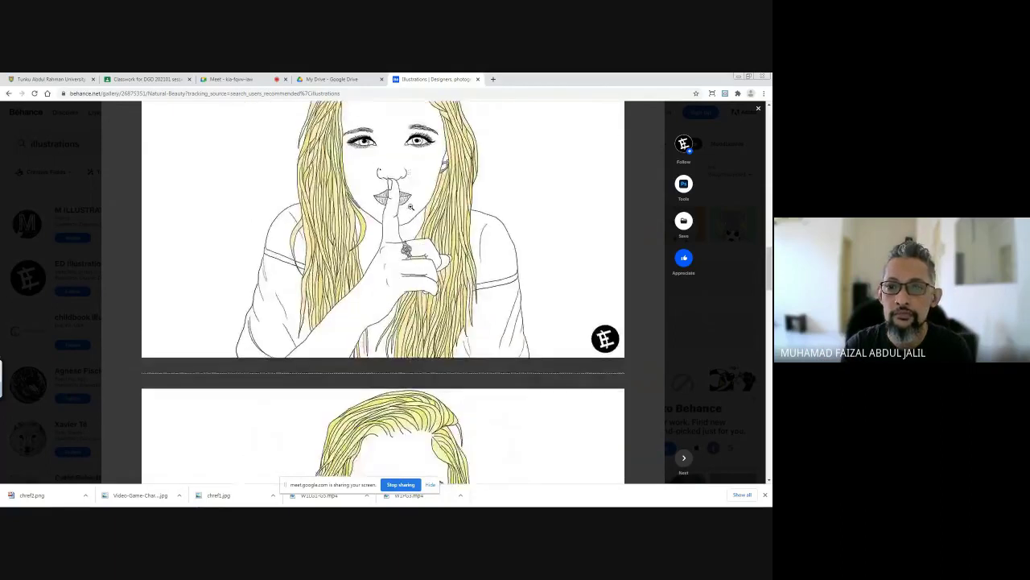
scroll(411, 207, "down", 10)
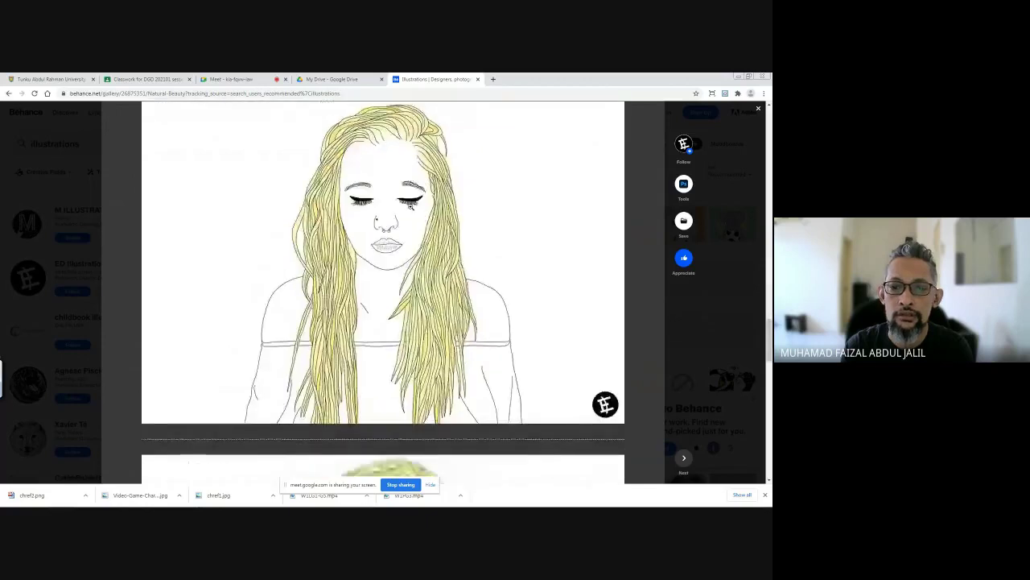
scroll(410, 207, "down", 10)
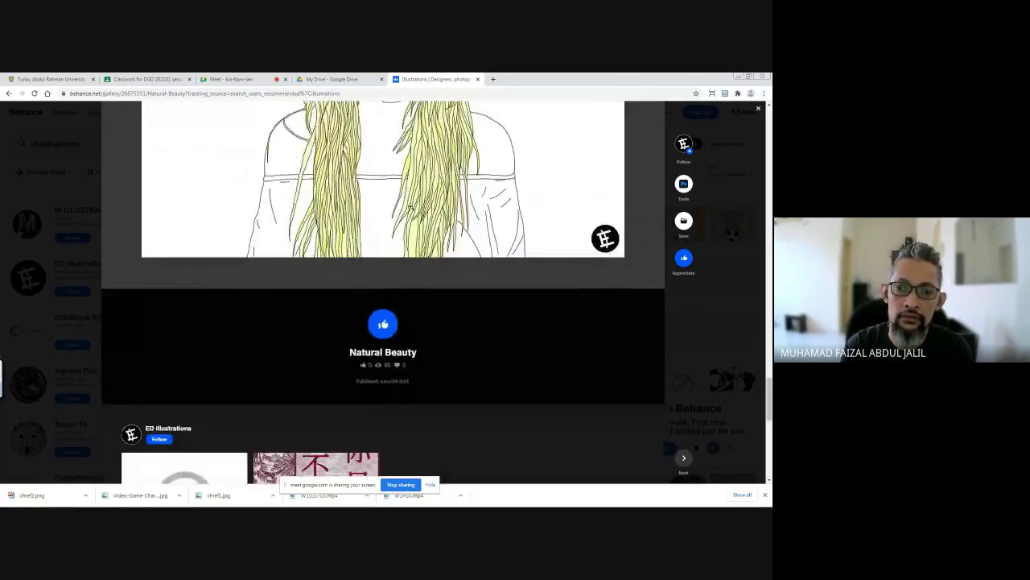
Step: Re-examine the last two front-facing portraits of Natural Beauty and close the project
scroll(410, 206, "up", 10)
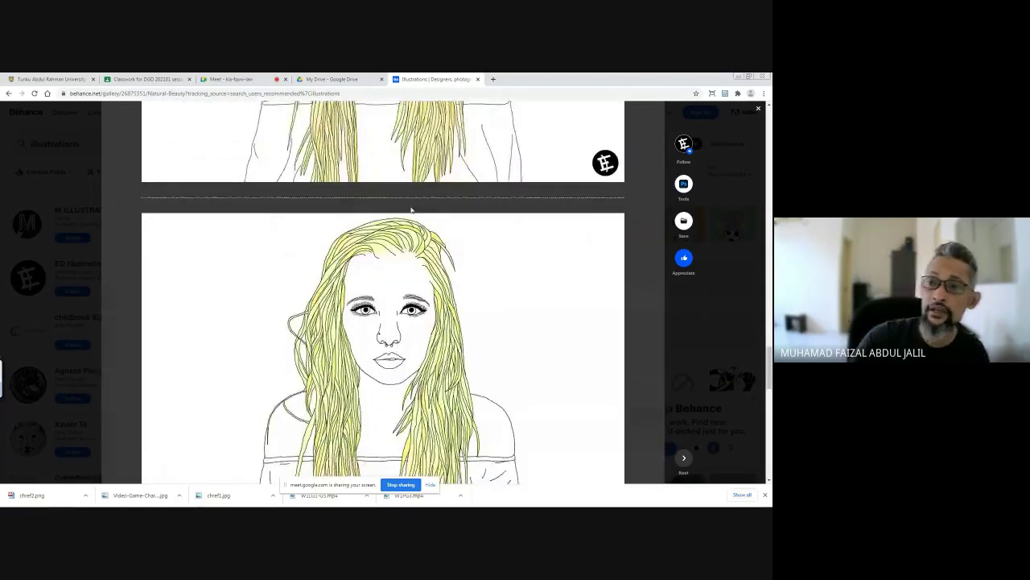
scroll(411, 207, "down", 10)
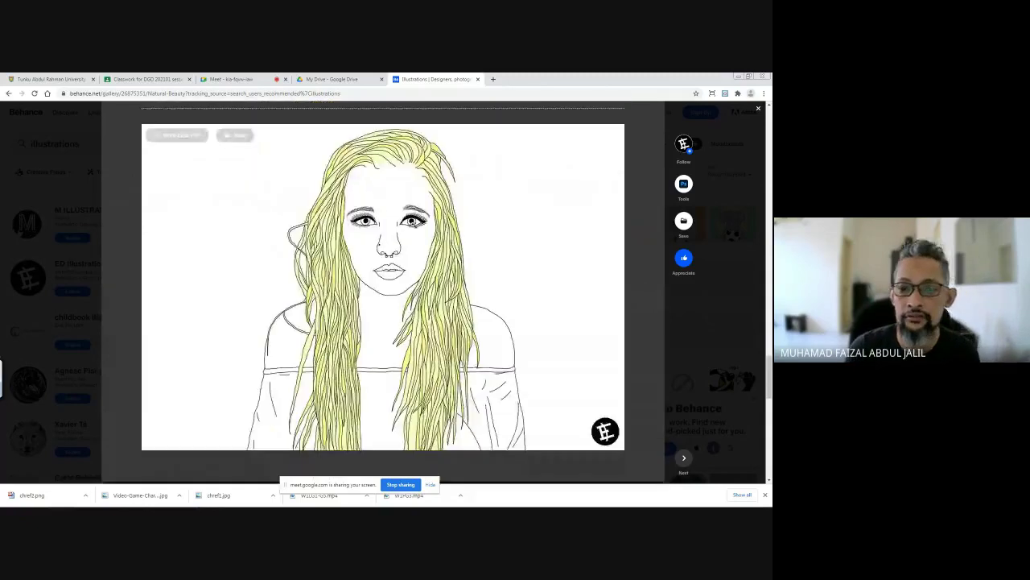
scroll(411, 233, "down", 5)
scroll(412, 232, "up", 10)
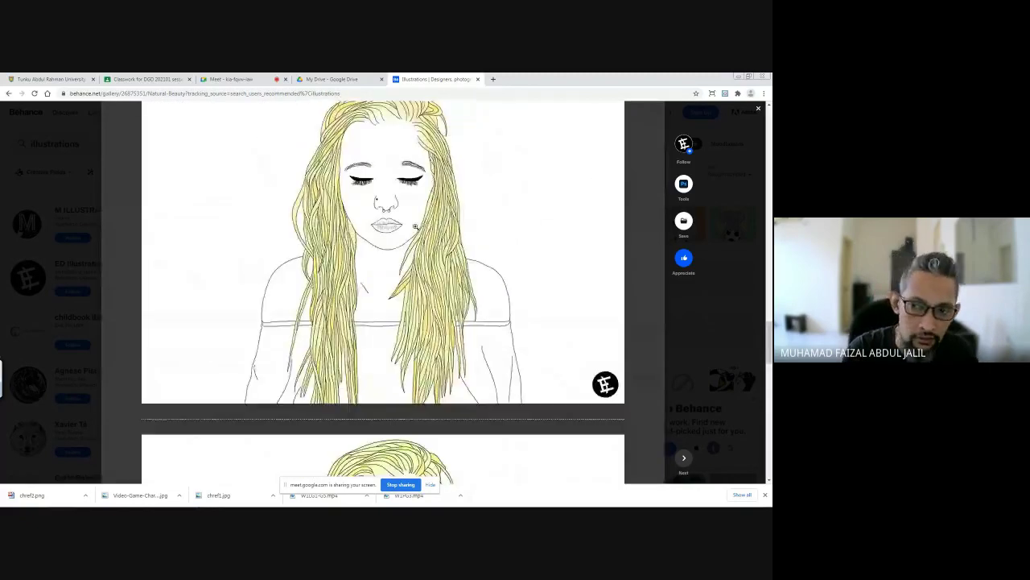
left_click(695, 323)
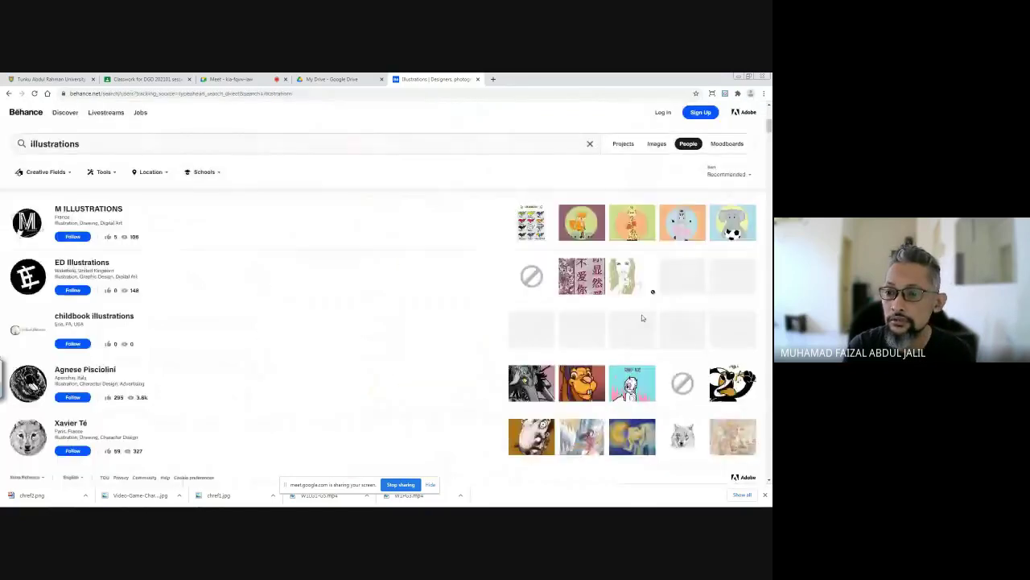
Step: Browse more illustrators in the people results and open the Bob Dog project with the dalmatian
scroll(642, 318, "down", 3)
scroll(642, 318, "down", 6)
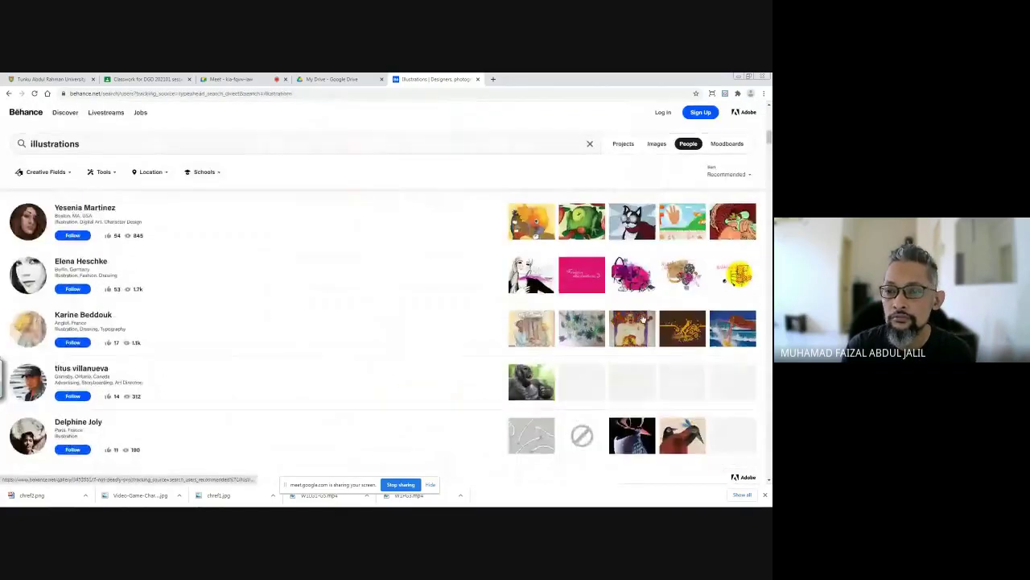
scroll(642, 318, "down", 3)
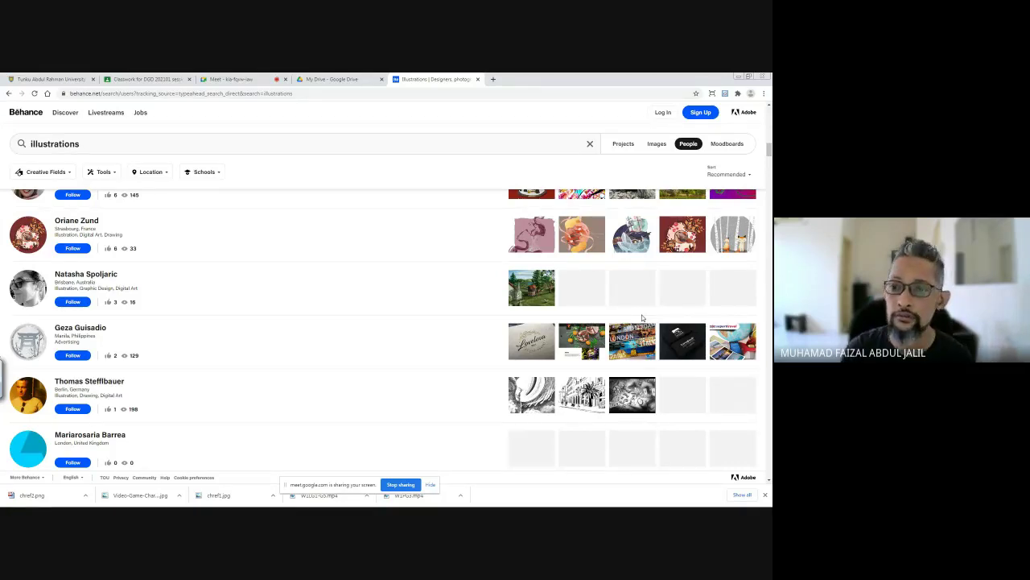
scroll(642, 318, "up", 1)
scroll(642, 318, "up", 5)
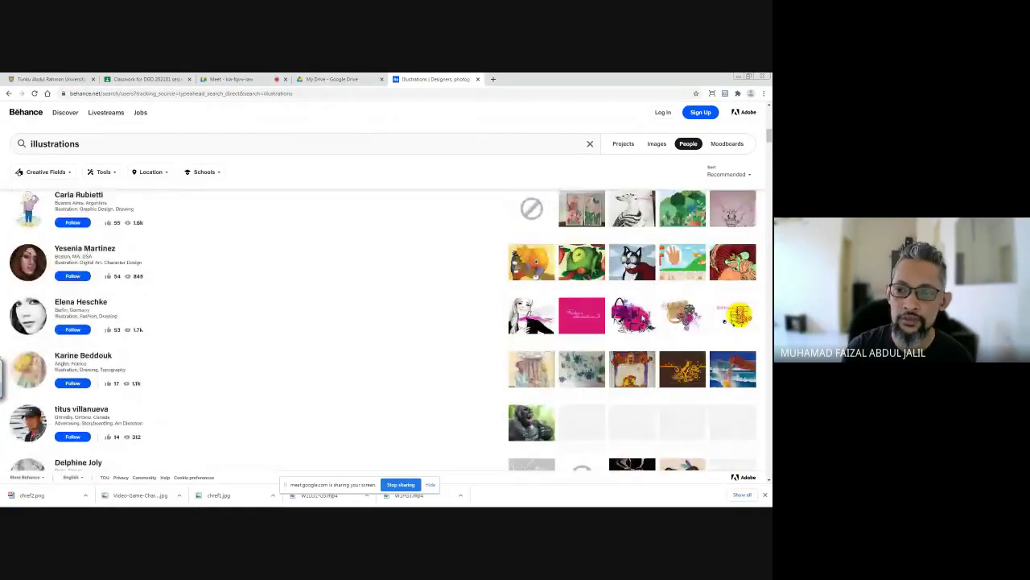
scroll(642, 318, "down", 1)
scroll(642, 318, "down", 2)
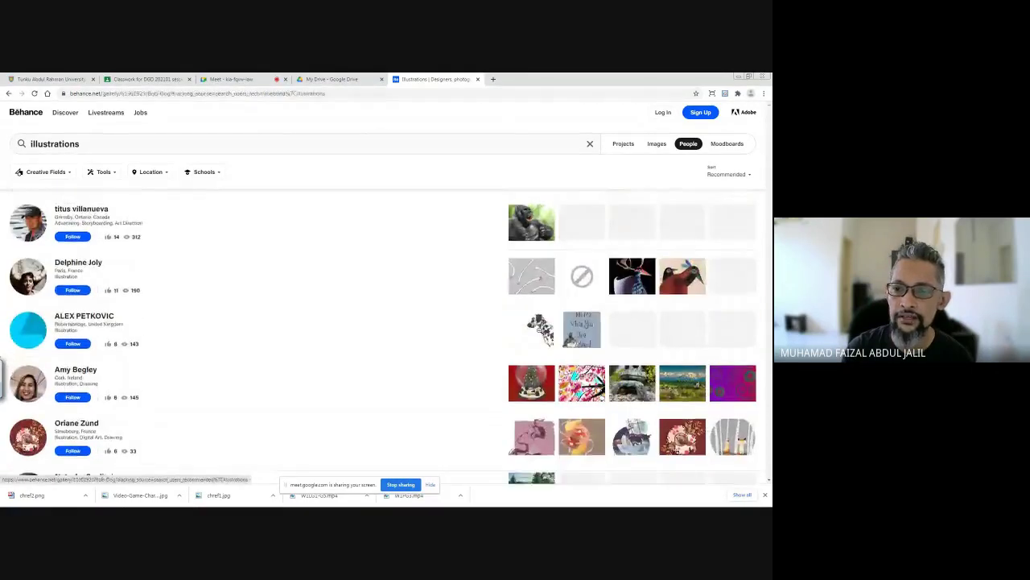
left_click(539, 330)
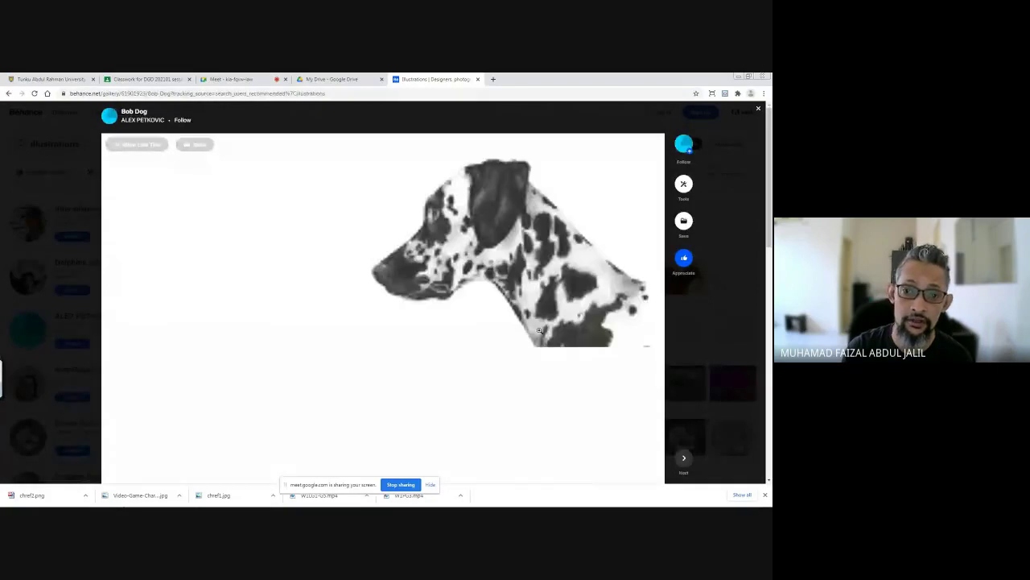
Step: View the Bob Dog project through to the artist's other work and close it
scroll(495, 318, "down", 10)
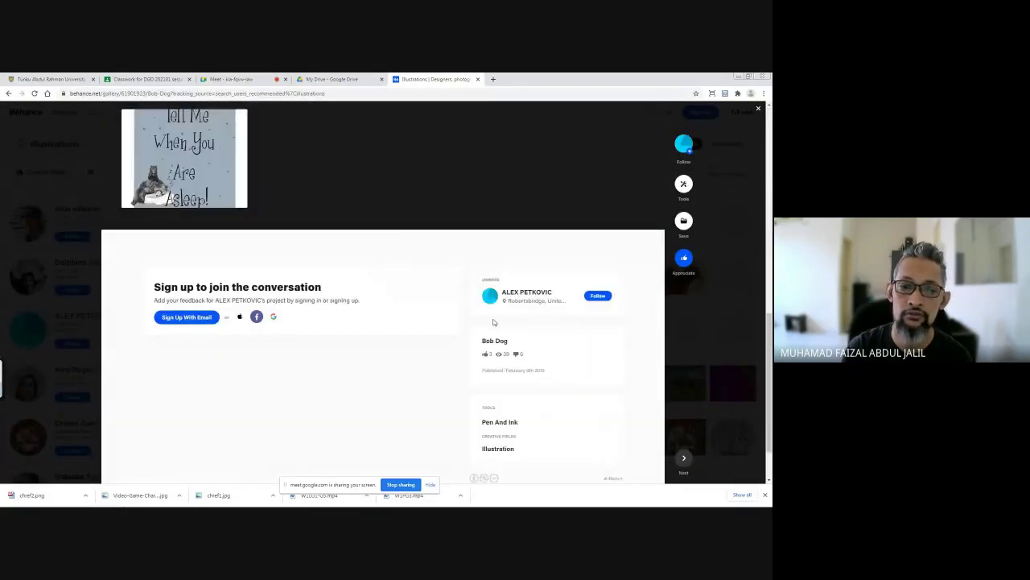
scroll(414, 327, "up", 8)
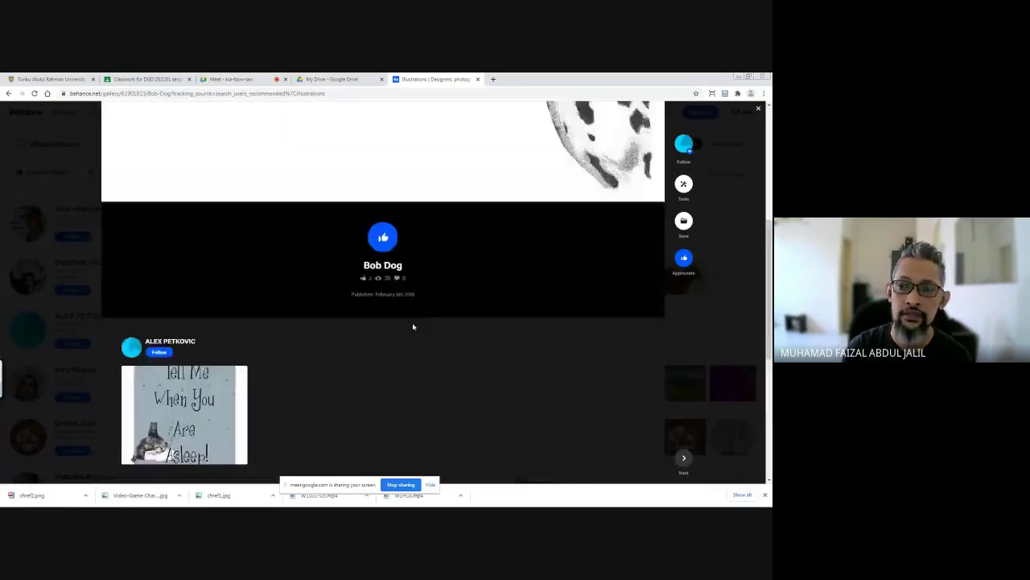
left_click(728, 362)
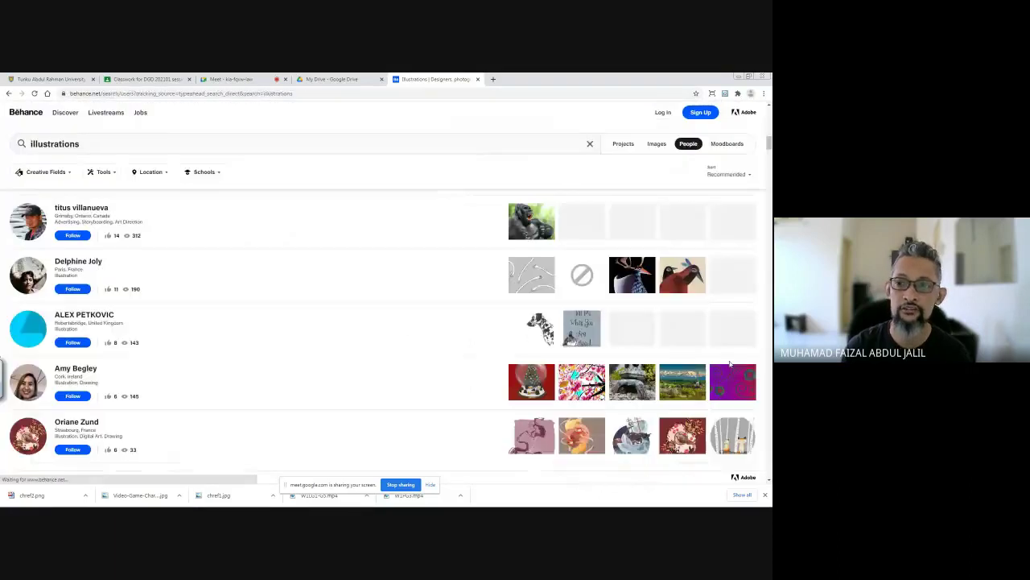
Step: Open the Collages project with the red birds and view its collages through to the artist's other projects
left_click(679, 279)
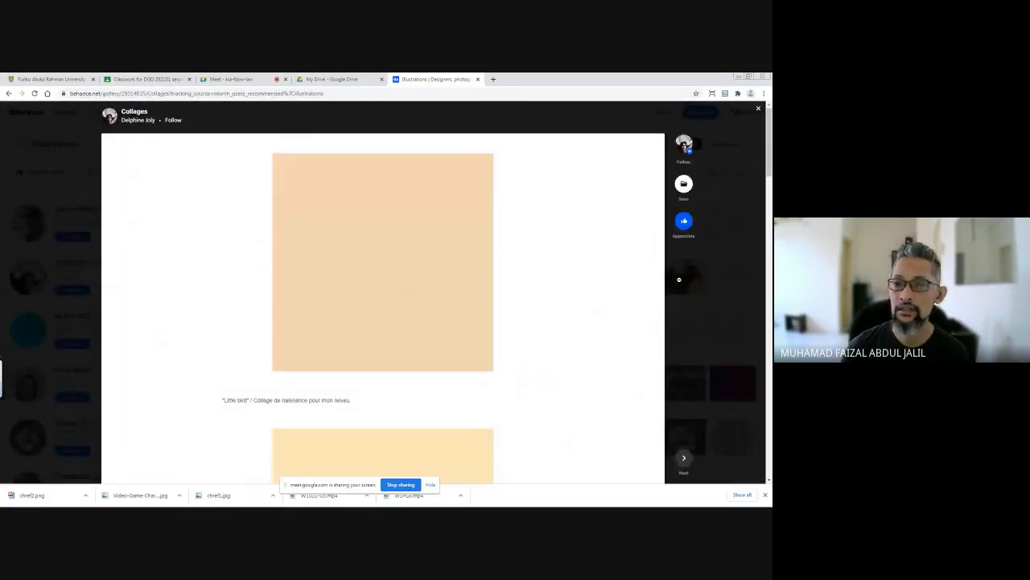
scroll(527, 295, "down", 5)
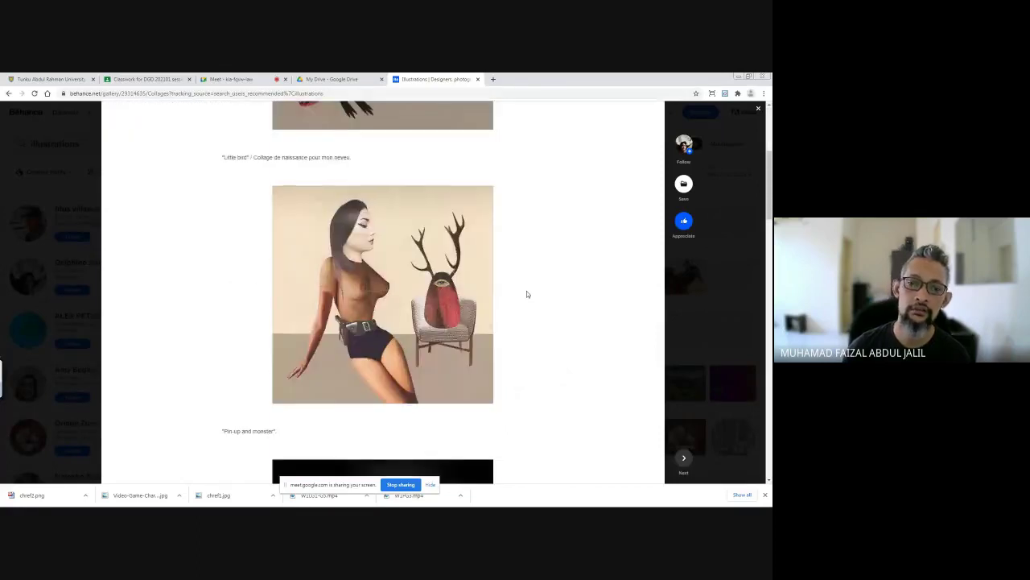
scroll(526, 295, "down", 5)
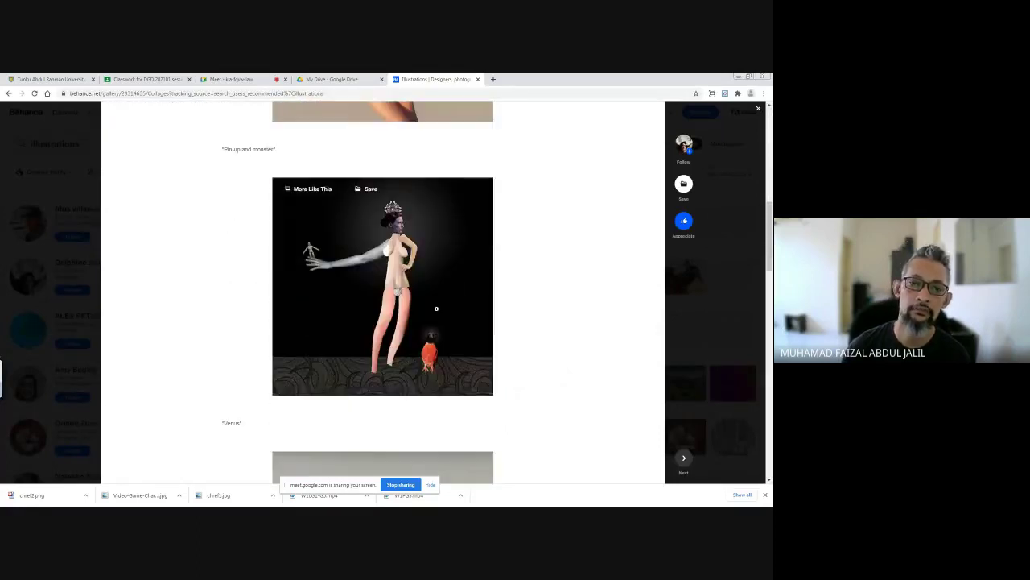
scroll(437, 308, "up", 8)
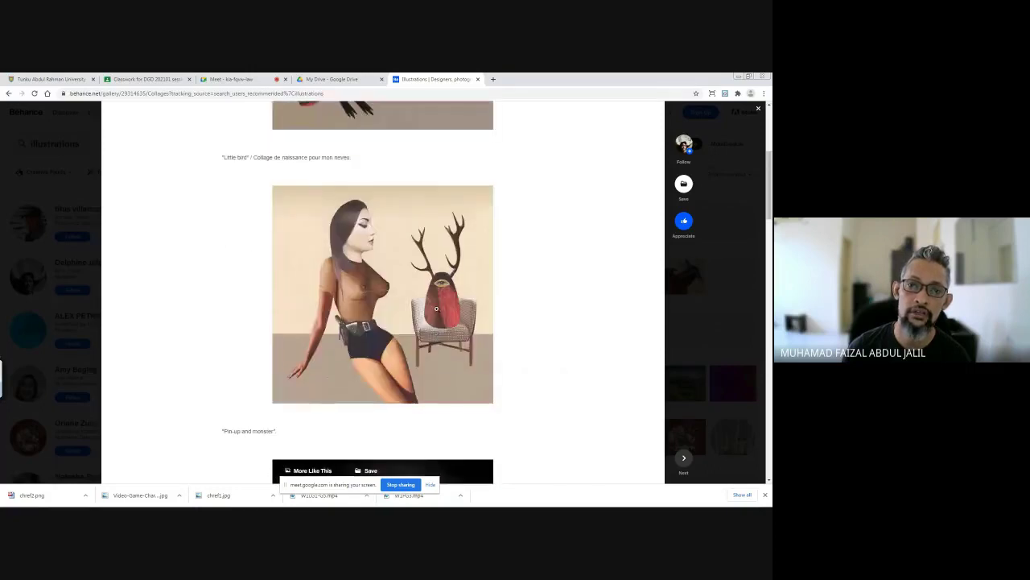
scroll(436, 308, "down", 3)
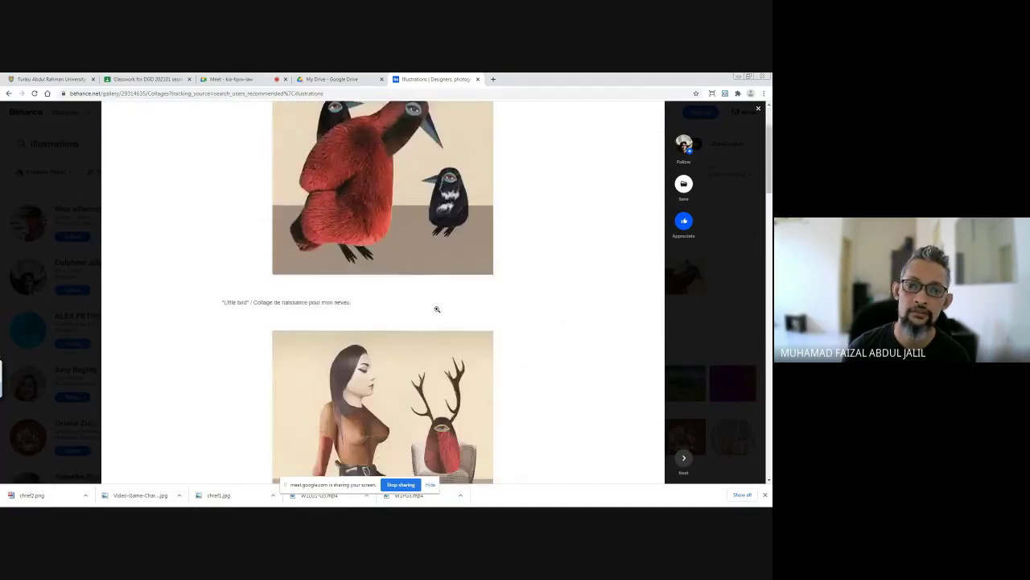
scroll(524, 271, "down", 12)
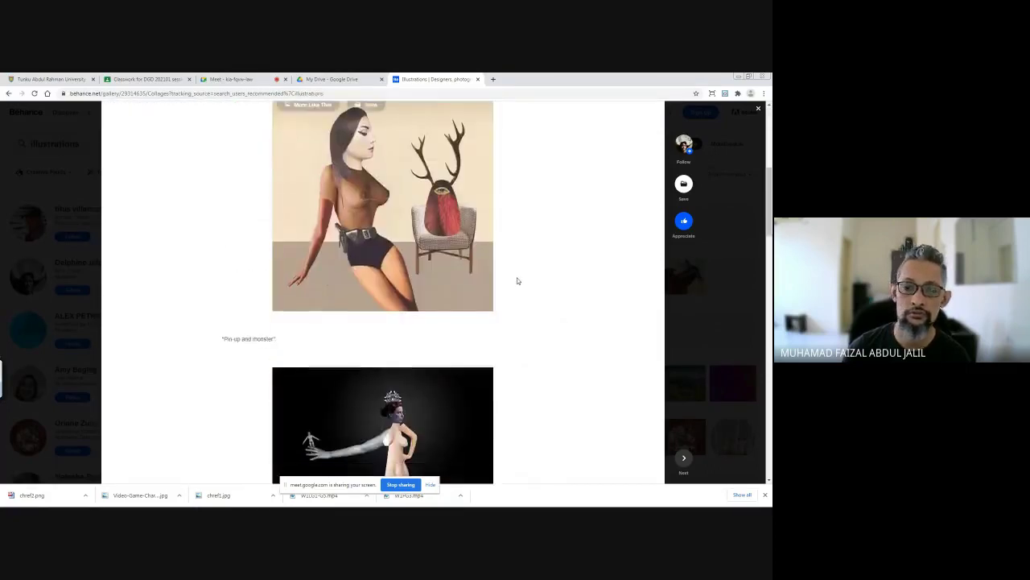
scroll(441, 280, "down", 1)
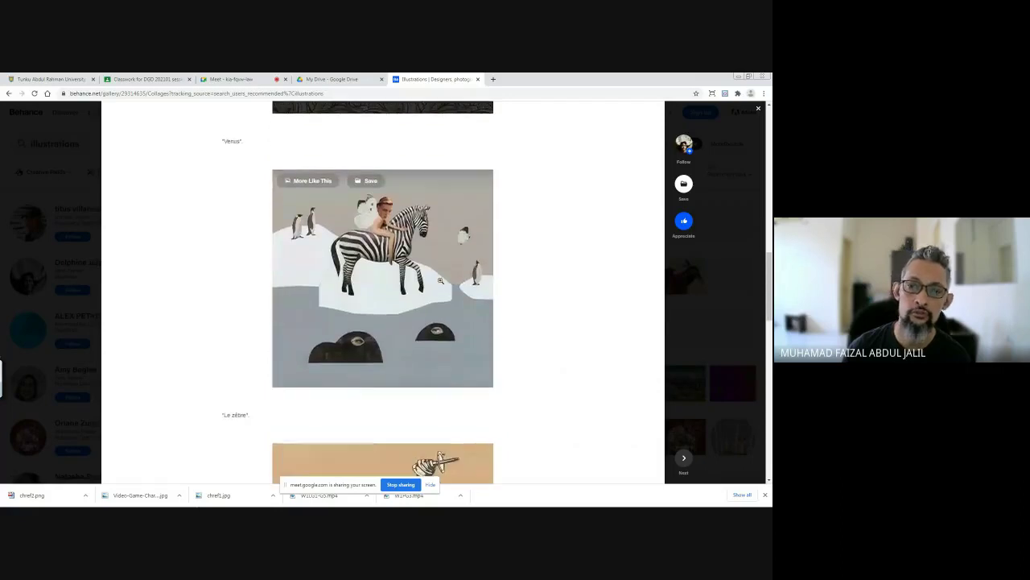
scroll(441, 280, "down", 4)
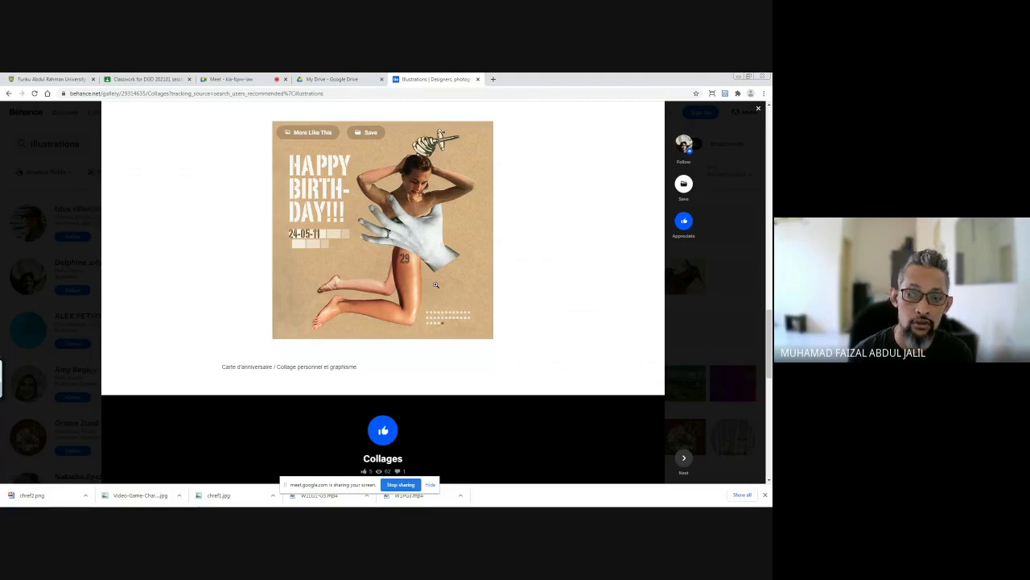
scroll(436, 284, "down", 6)
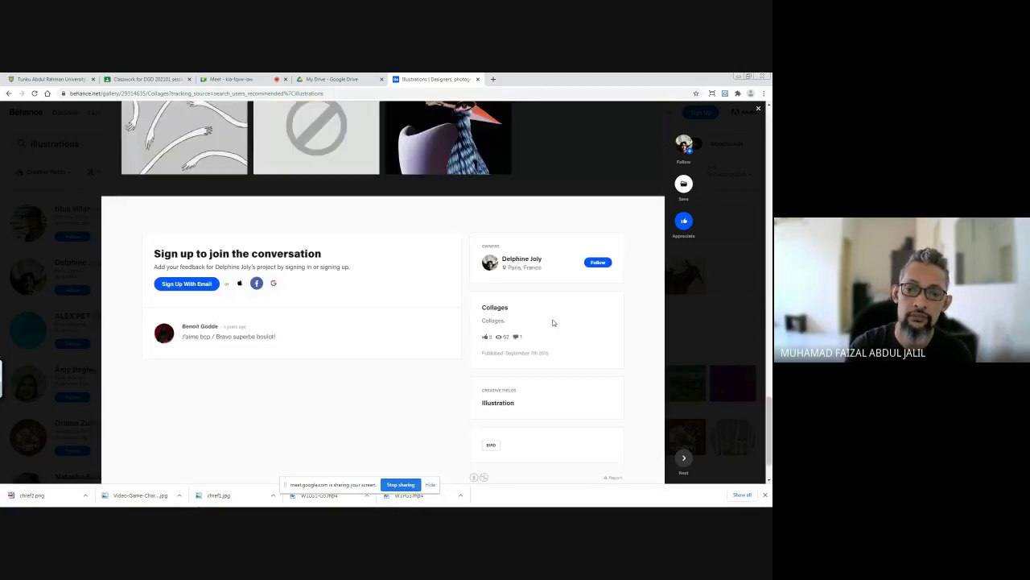
scroll(440, 286, "up", 2)
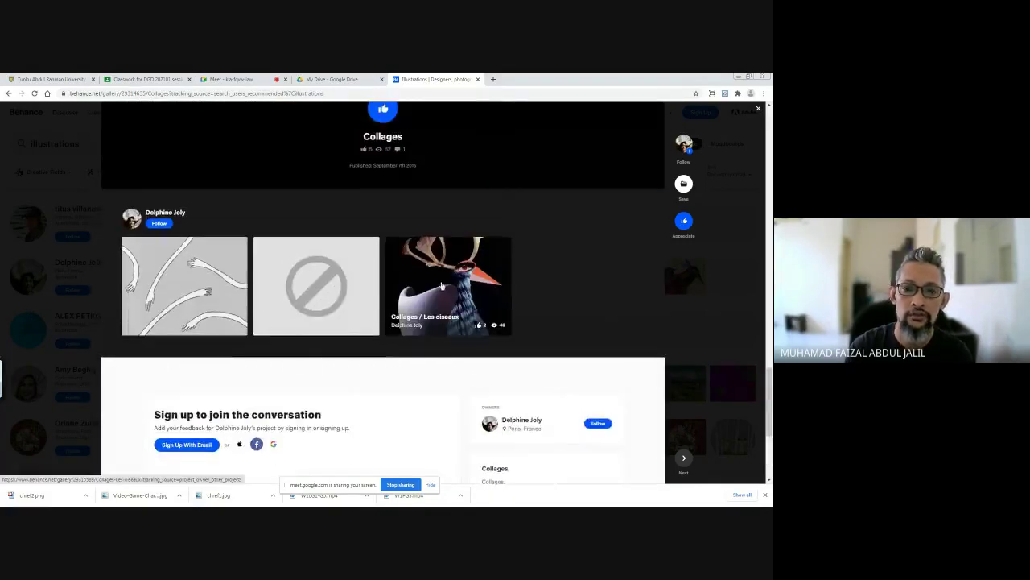
Step: Open the artist's Livre illustré "Ernest" / Extraits project, view its ink drawings through to the end, and close it
left_click(185, 289)
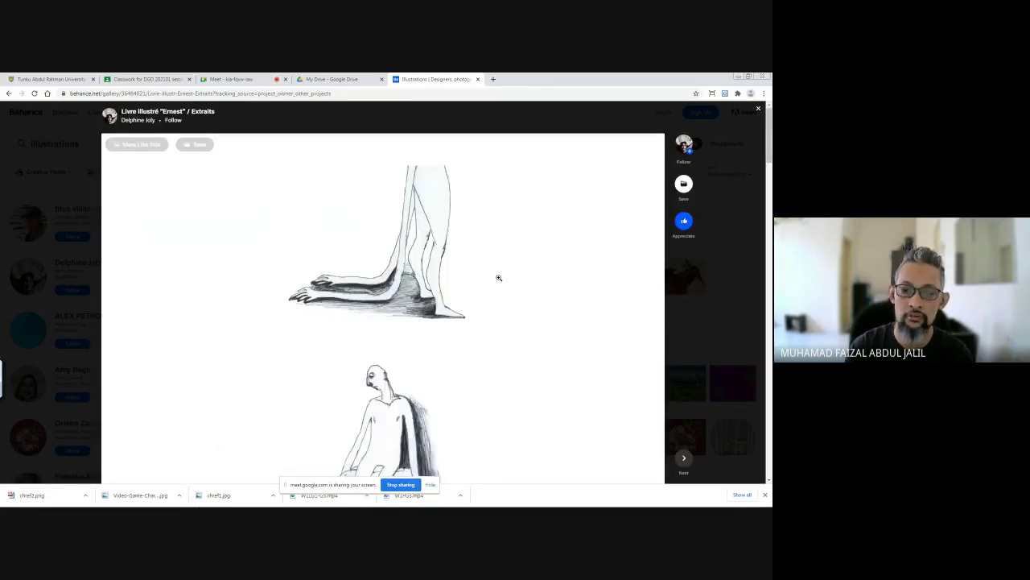
scroll(499, 278, "down", 3)
scroll(499, 278, "down", 7)
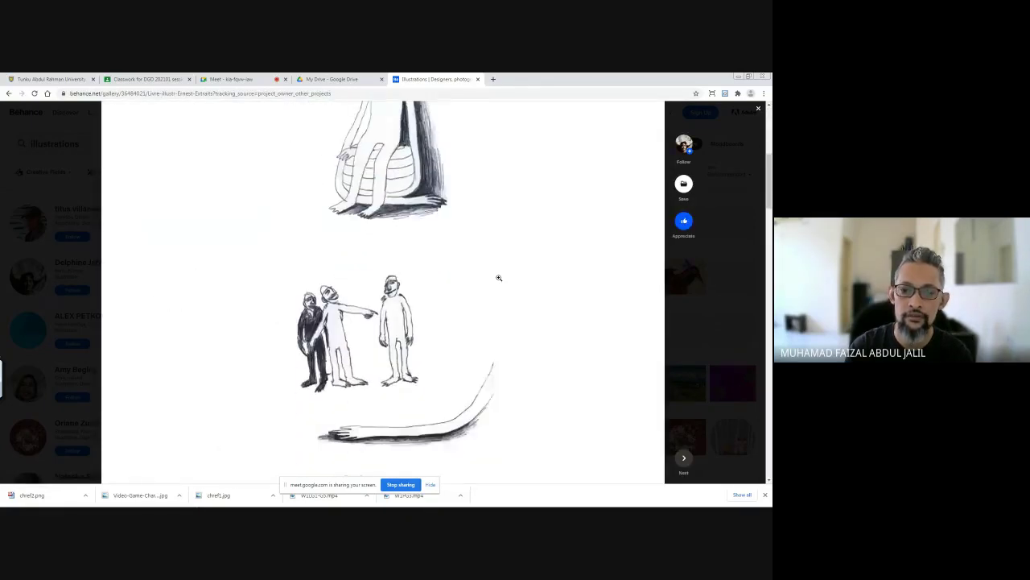
scroll(499, 278, "down", 8)
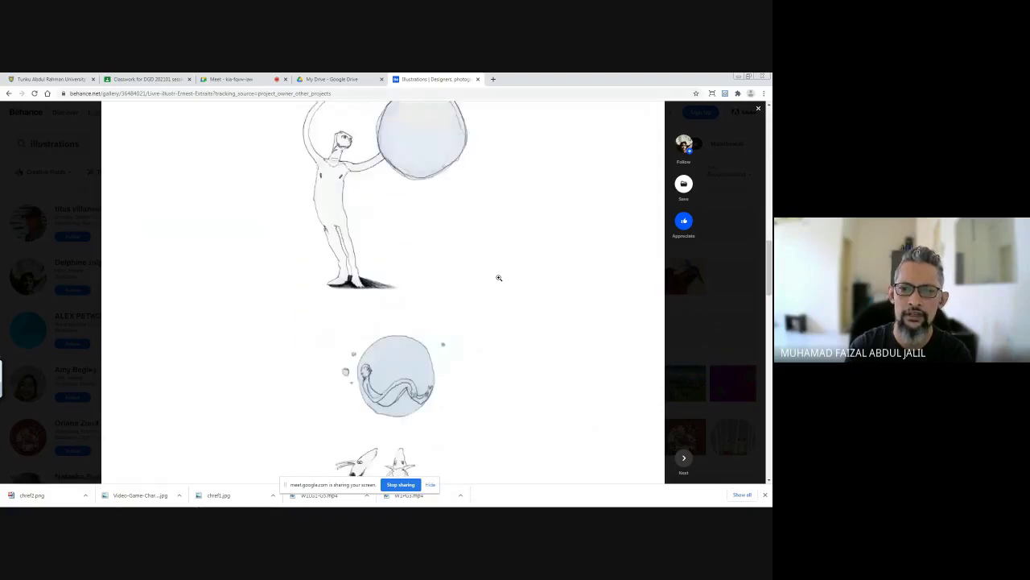
scroll(499, 278, "down", 6)
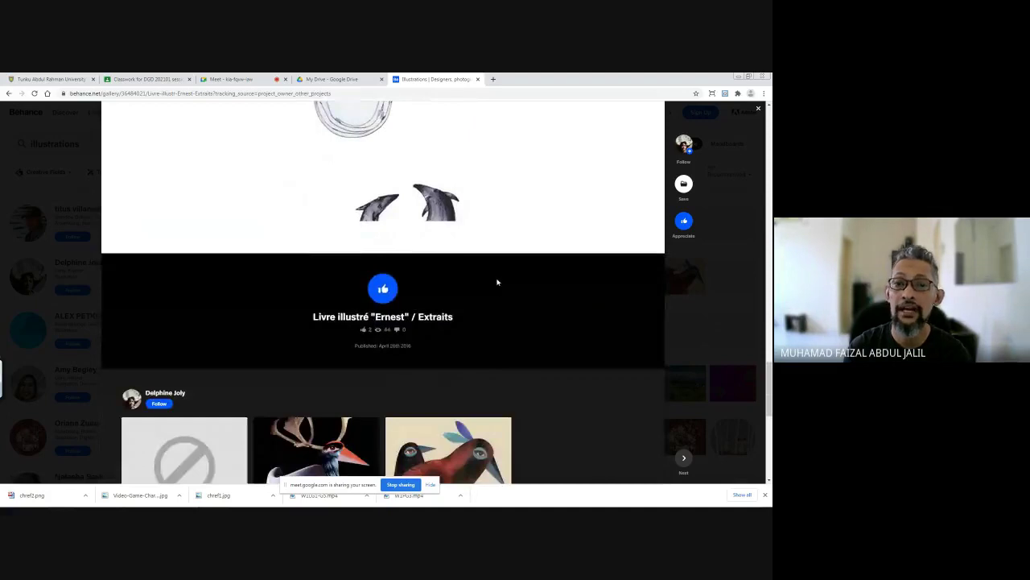
scroll(496, 280, "up", 5)
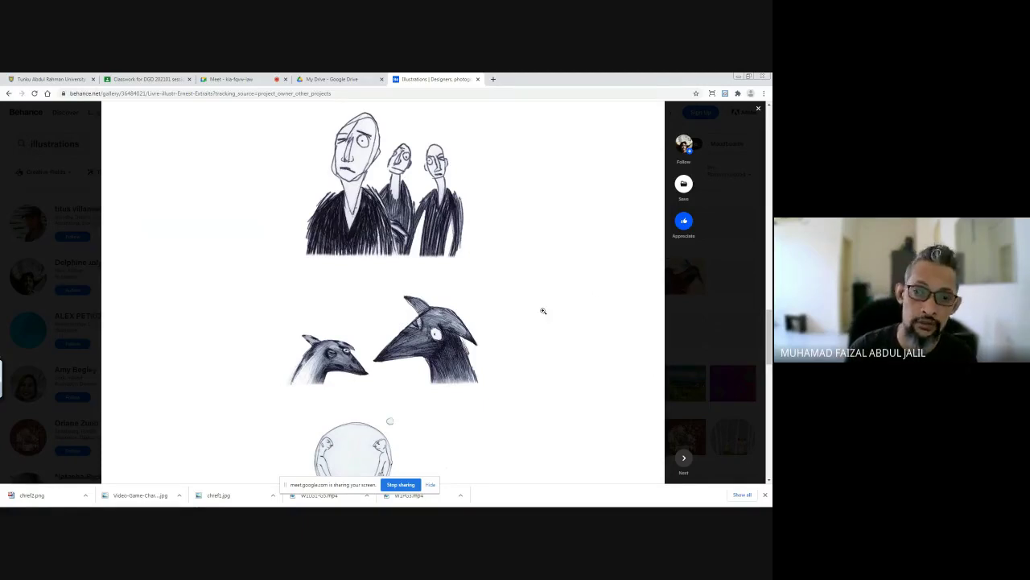
left_click(712, 323)
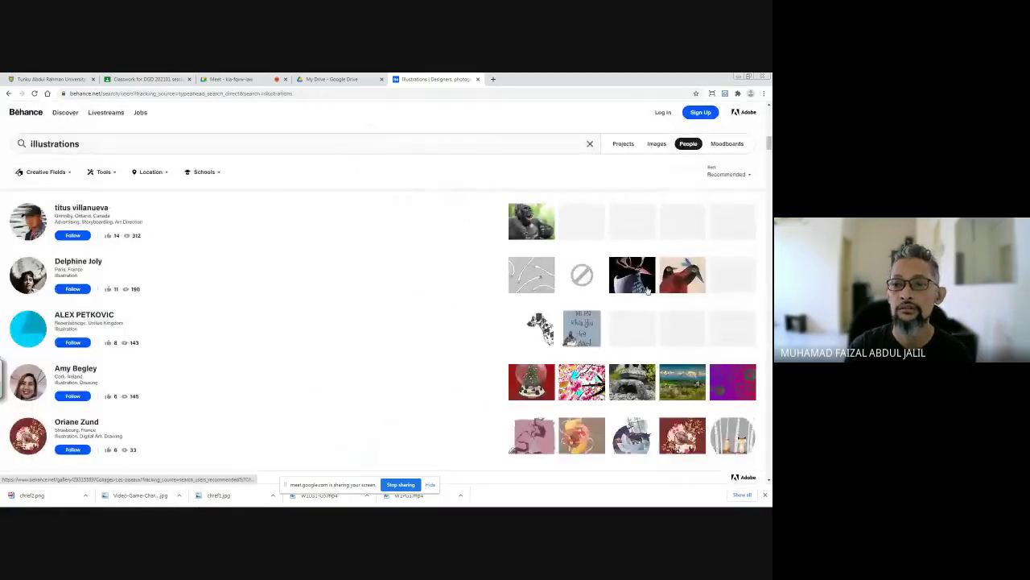
Step: Browse further down the people results and open the women (monotype) project by Majos Illustrations
scroll(648, 290, "down", 5)
scroll(612, 291, "down", 3)
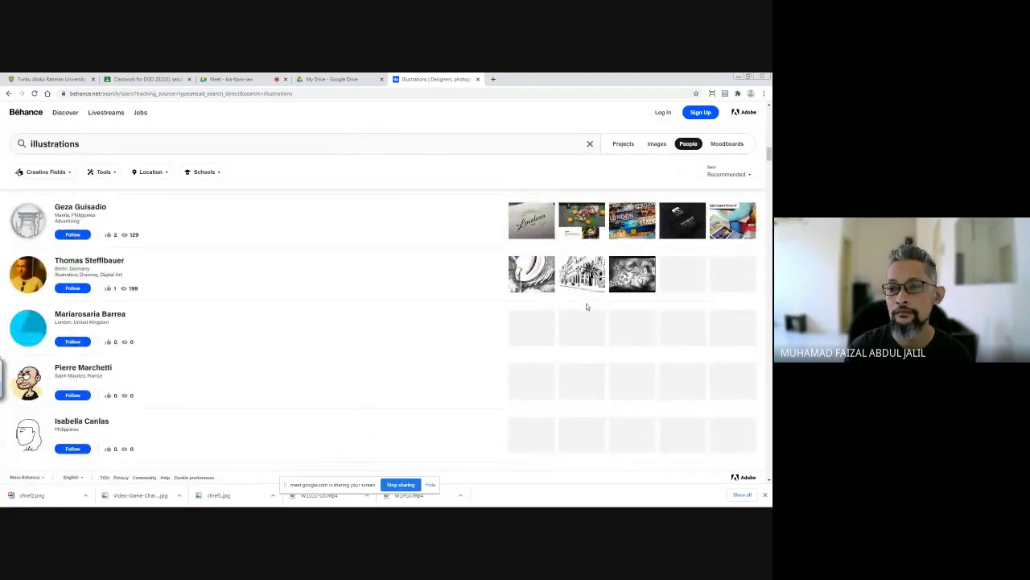
scroll(587, 305, "down", 6)
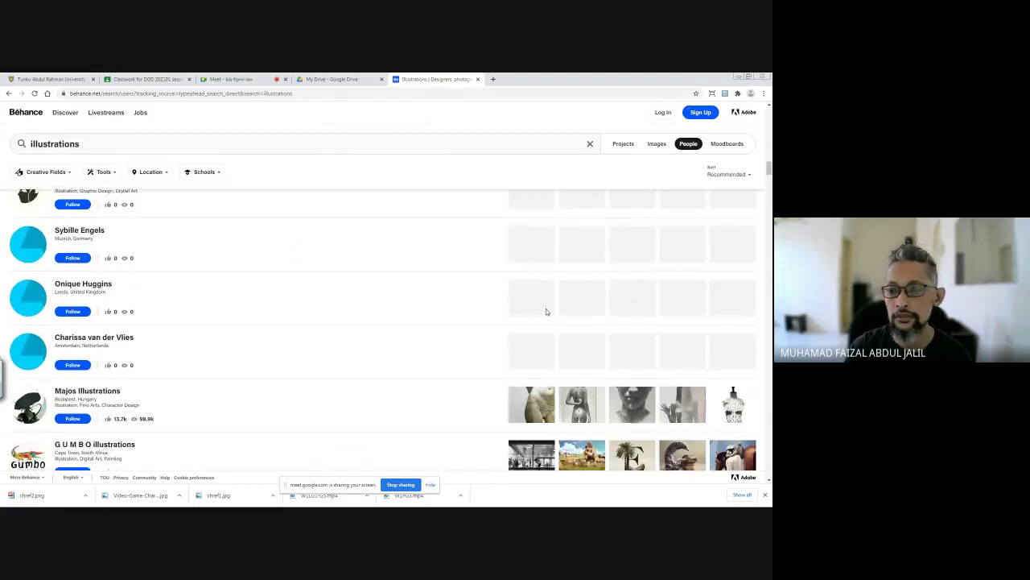
scroll(546, 312, "down", 3)
scroll(611, 353, "down", 2)
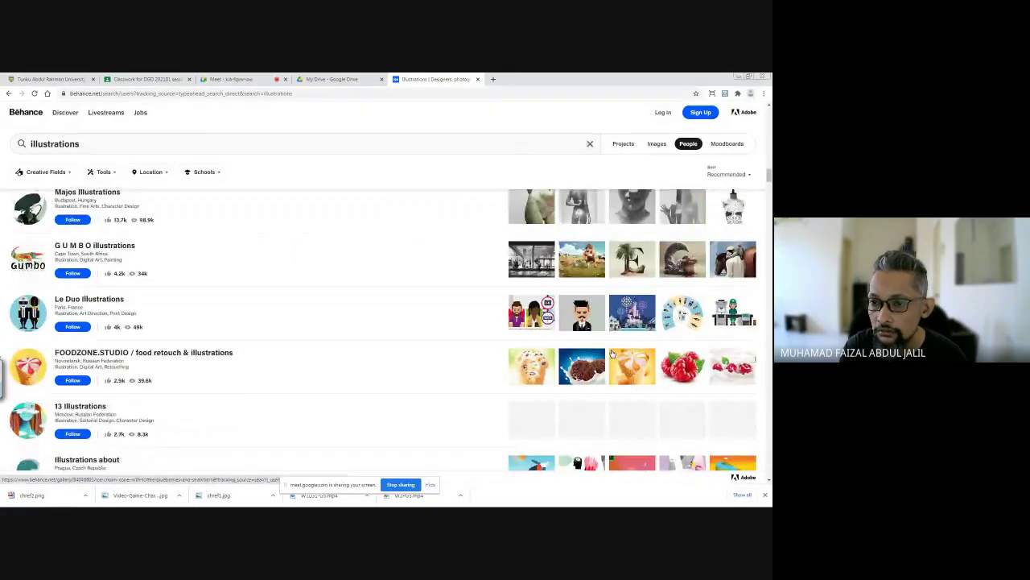
left_click(574, 224)
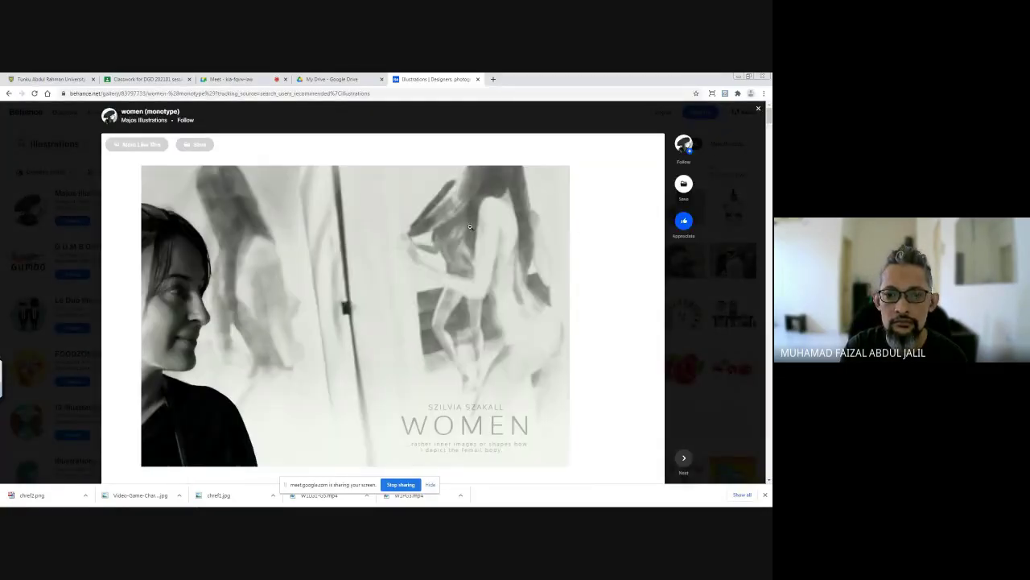
Step: Examine the tonal shading of the monotype female figures down to the full-length back view from the "body language" series
scroll(470, 226, "down", 5)
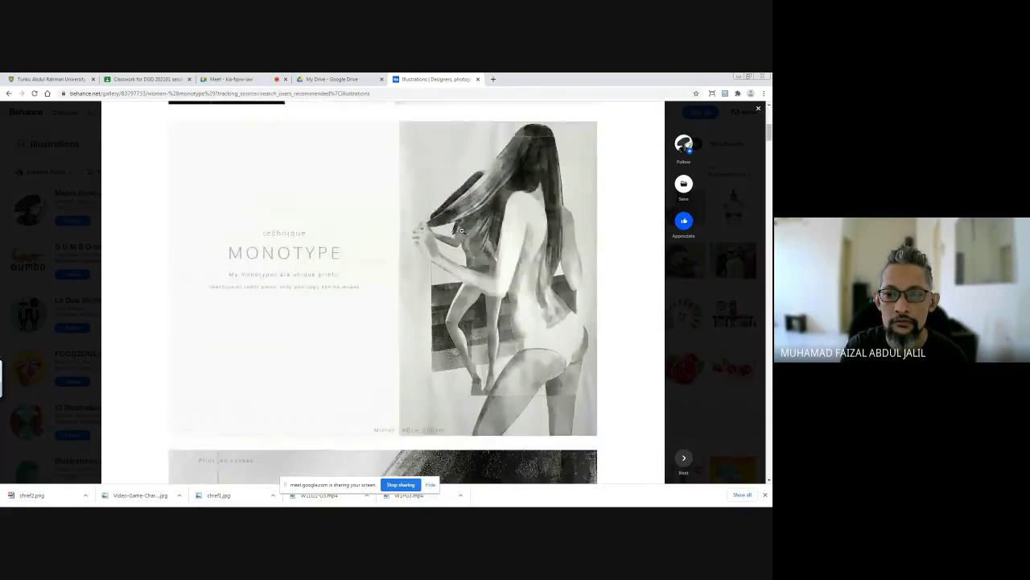
scroll(462, 231, "down", 5)
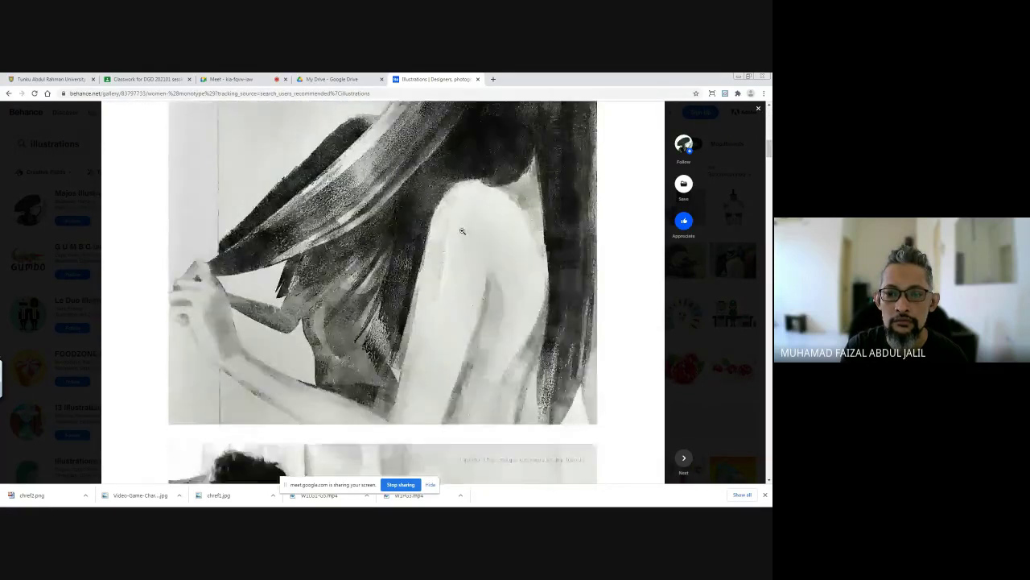
scroll(462, 231, "down", 5)
scroll(462, 231, "down", 3)
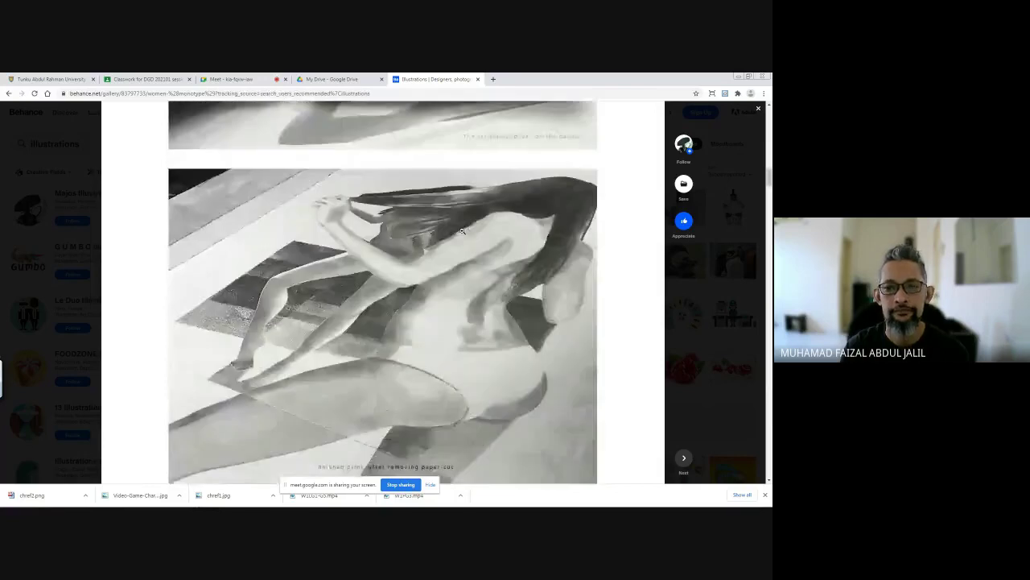
scroll(462, 231, "down", 10)
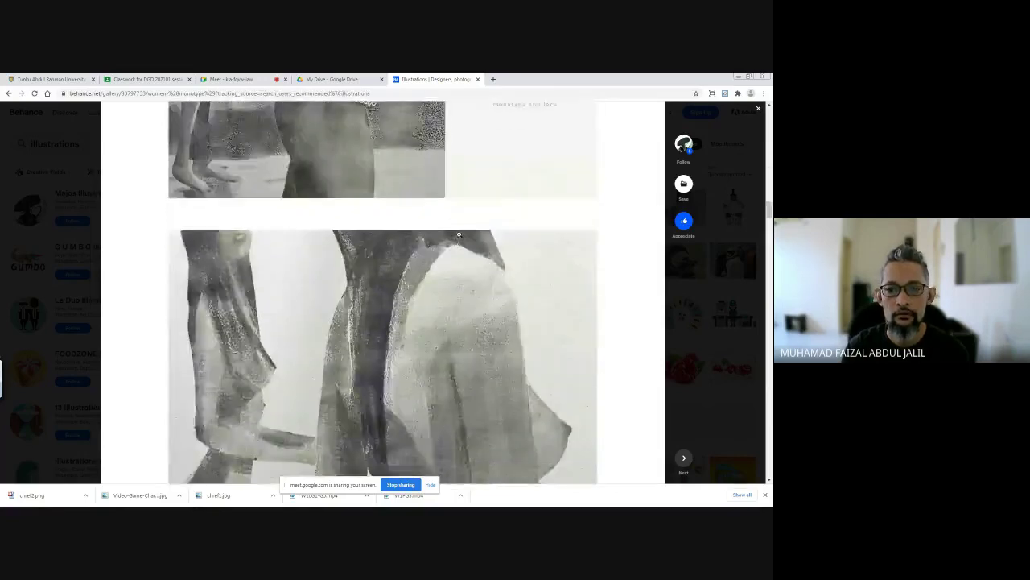
scroll(459, 234, "down", 3)
scroll(459, 234, "down", 3)
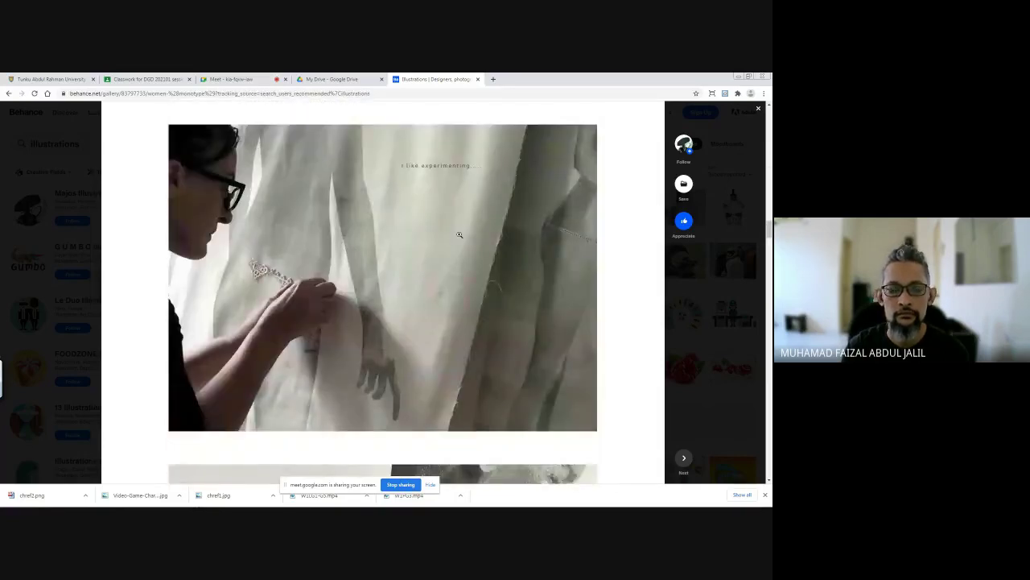
scroll(459, 235, "down", 5)
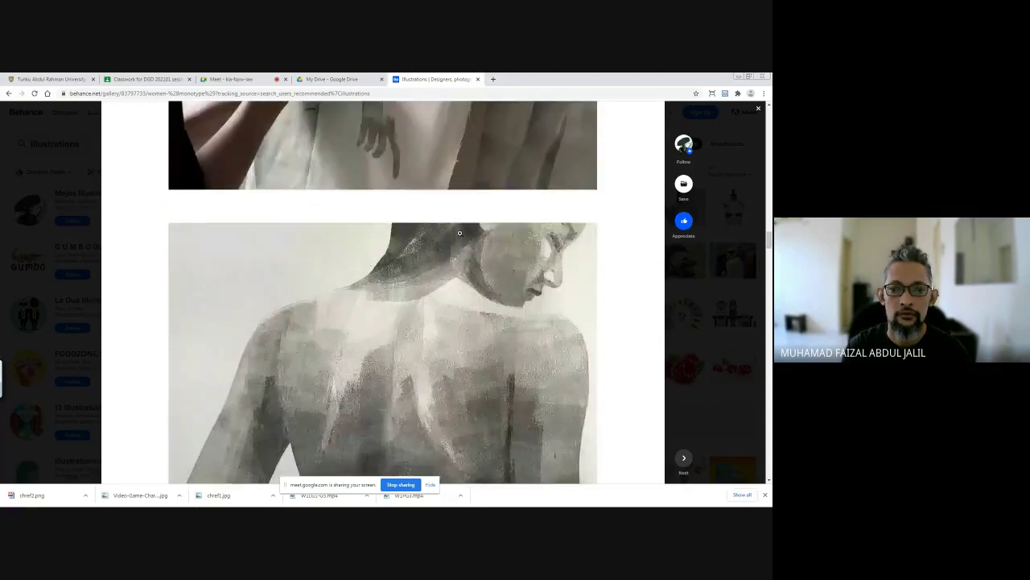
scroll(460, 234, "down", 5)
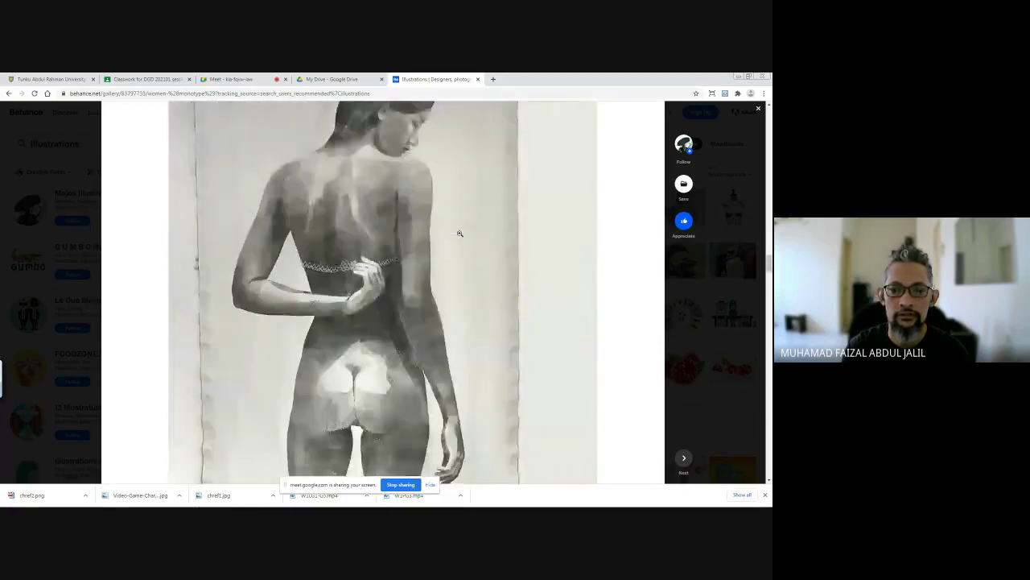
scroll(460, 233, "down", 10)
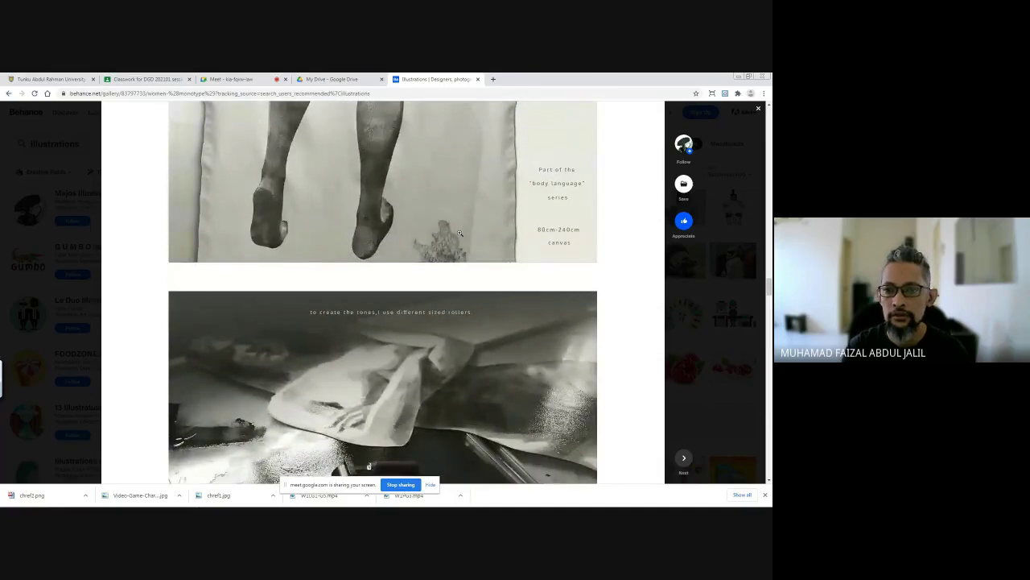
scroll(459, 233, "up", 1)
scroll(459, 233, "up", 2)
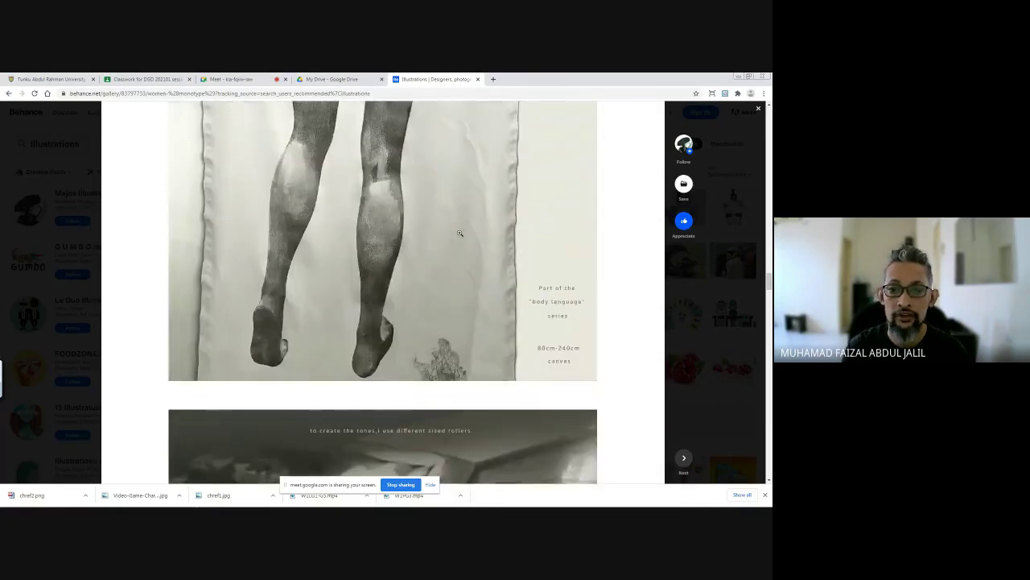
Step: View the rest of the women (monotype) project, from the rollers photo to the crossed-arm figure studies, and close it
scroll(459, 233, "down", 6)
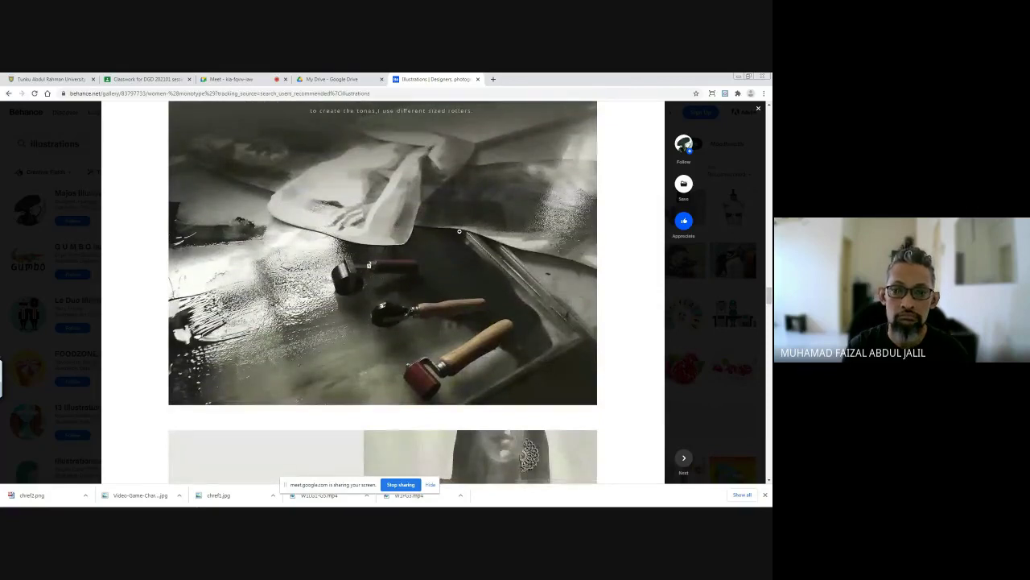
scroll(458, 230, "down", 5)
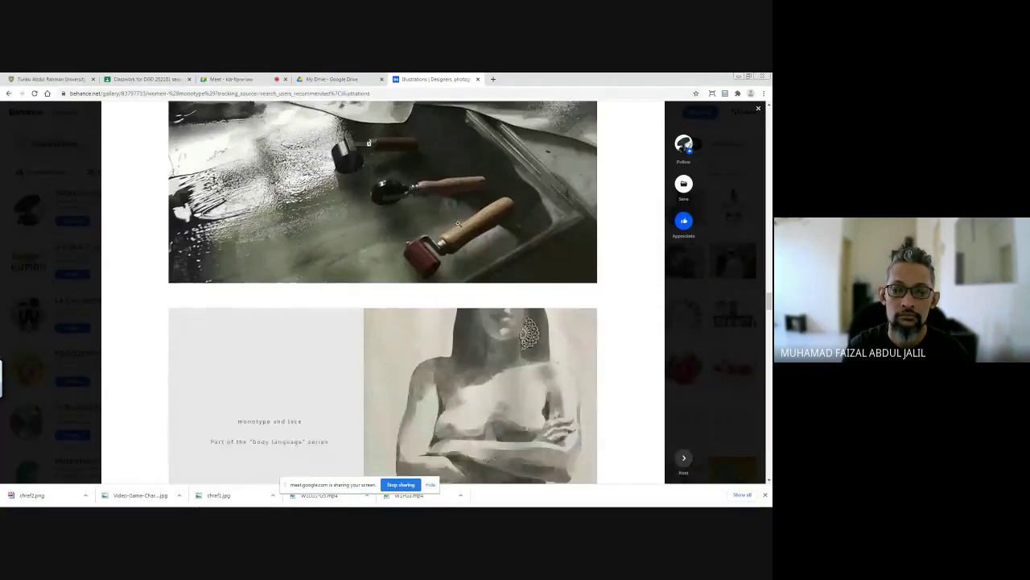
scroll(547, 221, "down", 2)
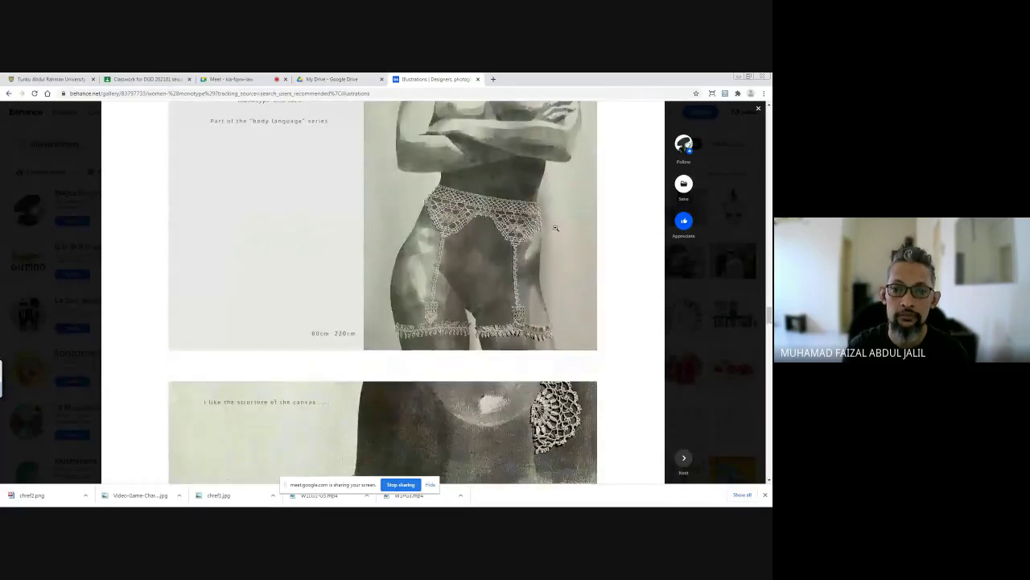
scroll(556, 227, "down", 3)
scroll(501, 236, "down", 15)
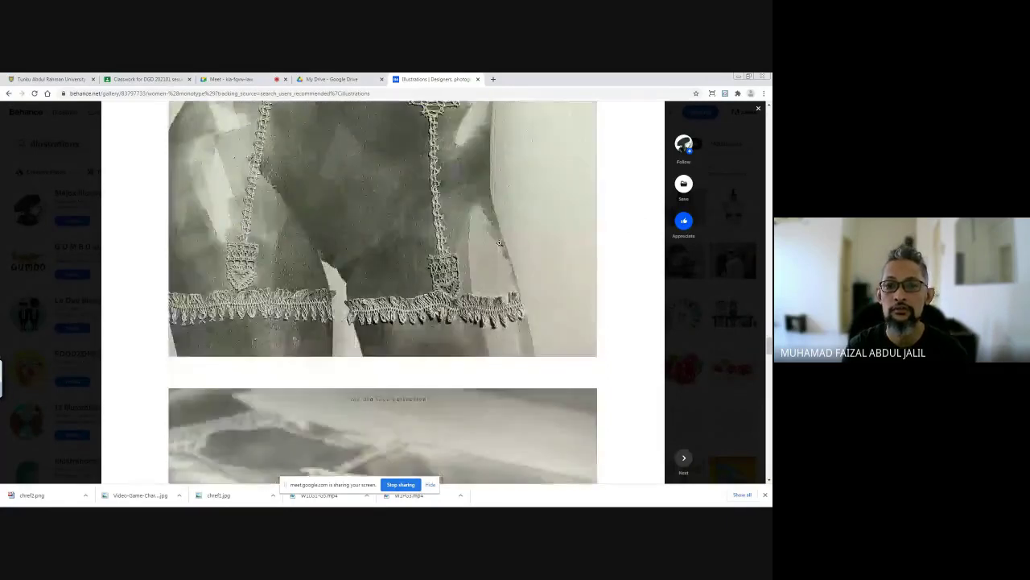
scroll(501, 240, "down", 10)
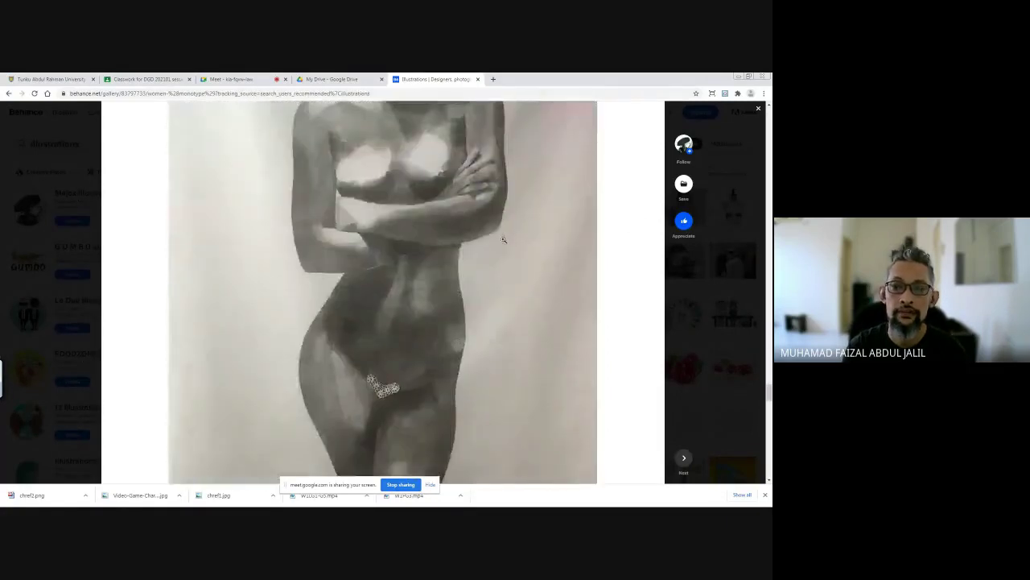
scroll(503, 239, "down", 8)
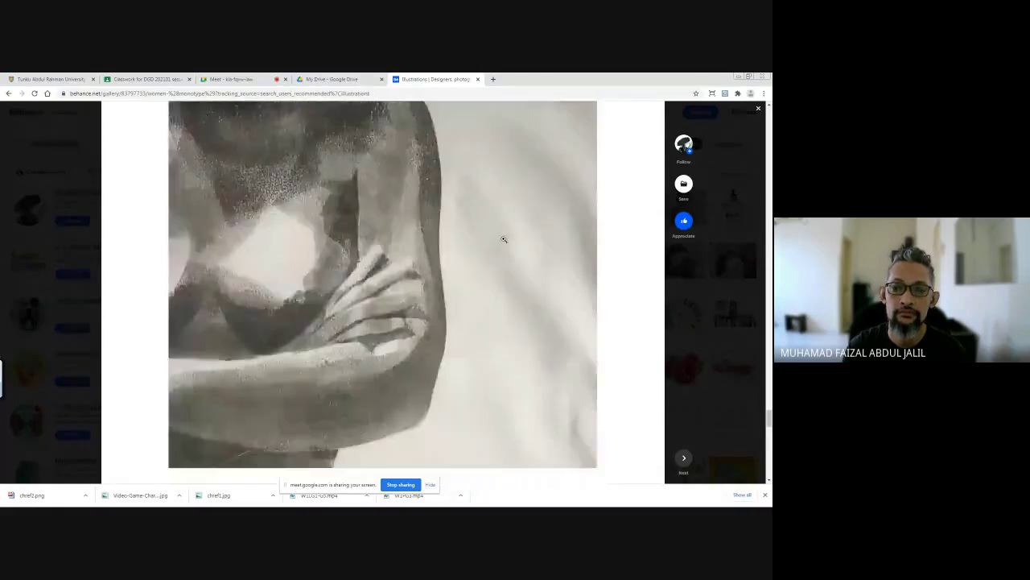
left_click(713, 345)
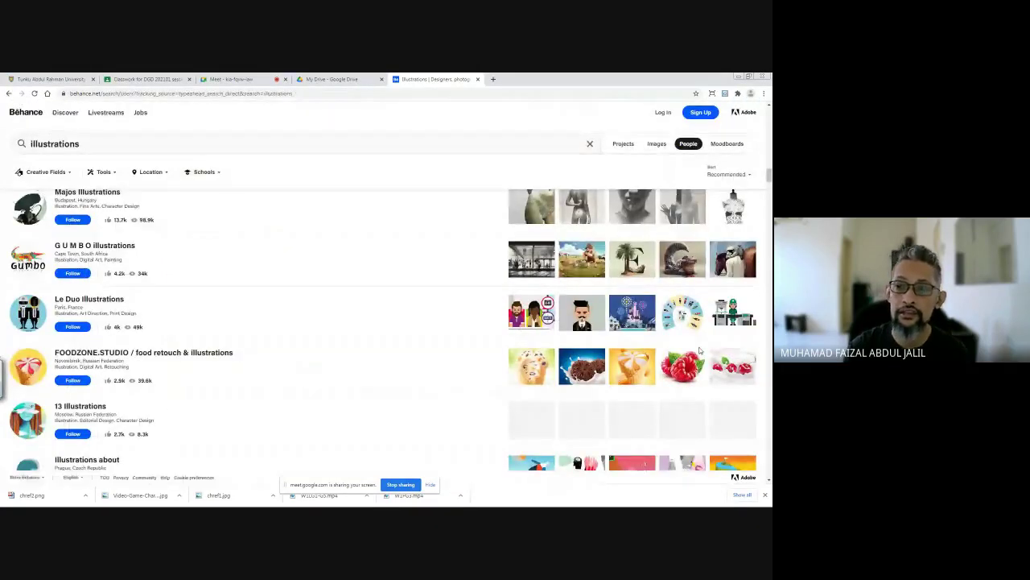
Step: Open the Qatar Airlines - Middle East project by GUMBO illustrations and examine the illustrated letters of the word MIDDLE
left_click(639, 273)
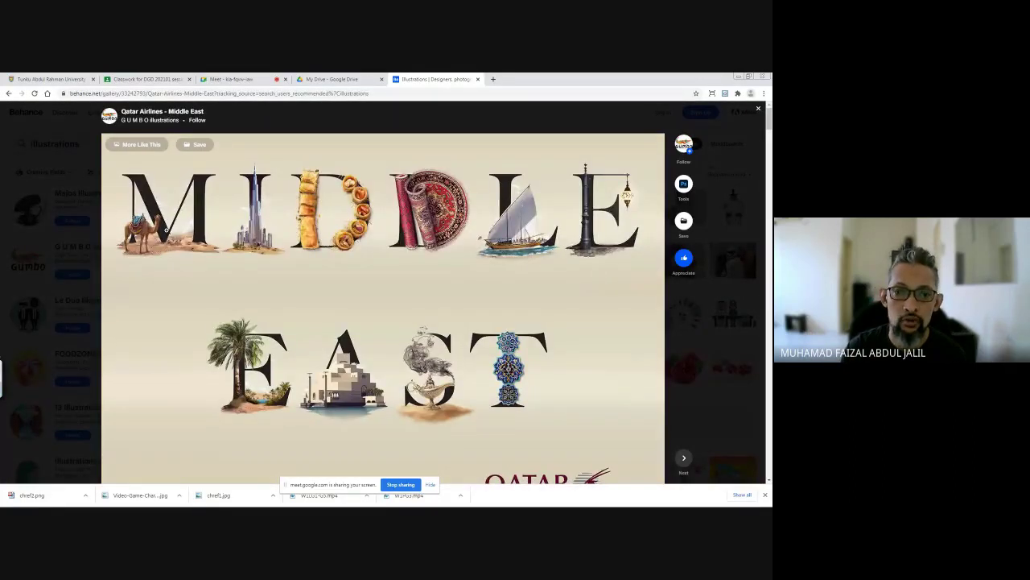
scroll(516, 272, "down", 1)
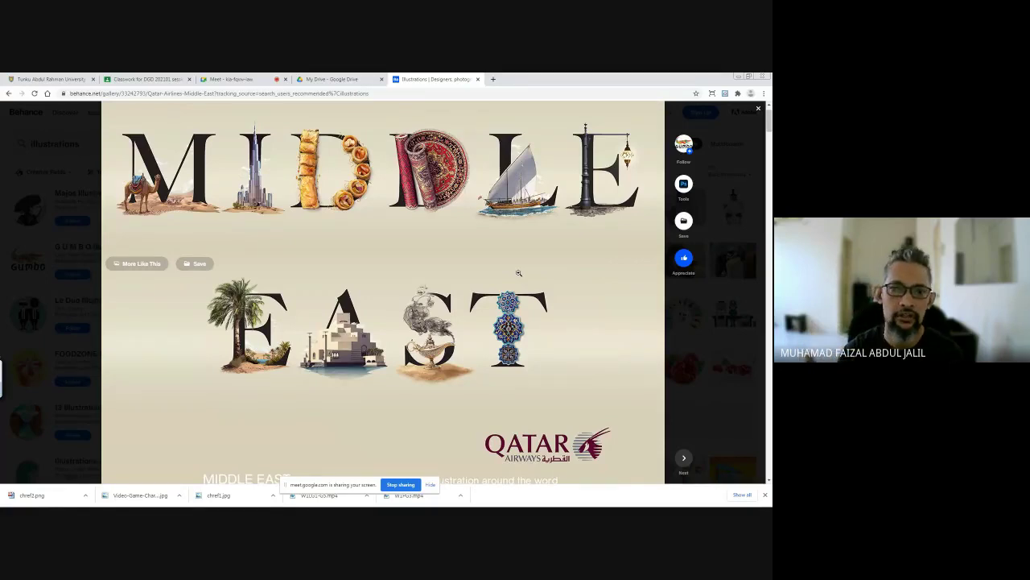
scroll(518, 273, "down", 5)
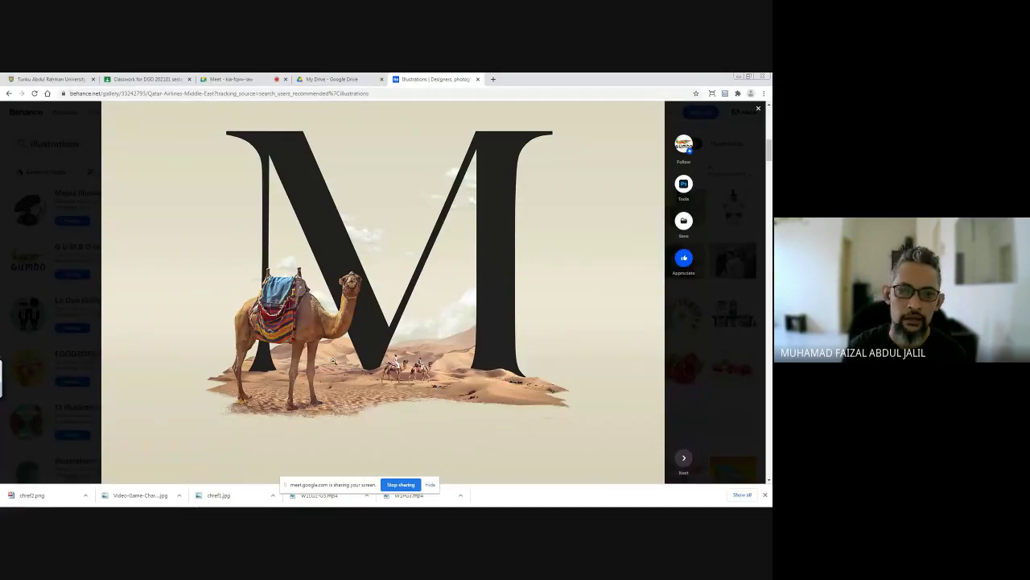
scroll(329, 304, "down", 5)
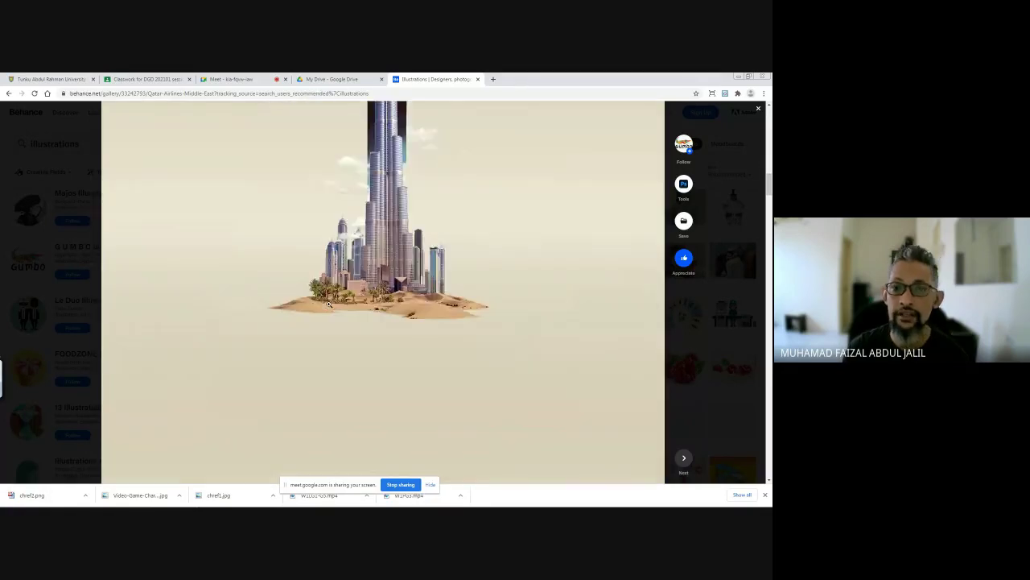
scroll(328, 304, "up", 2)
scroll(328, 304, "down", 6)
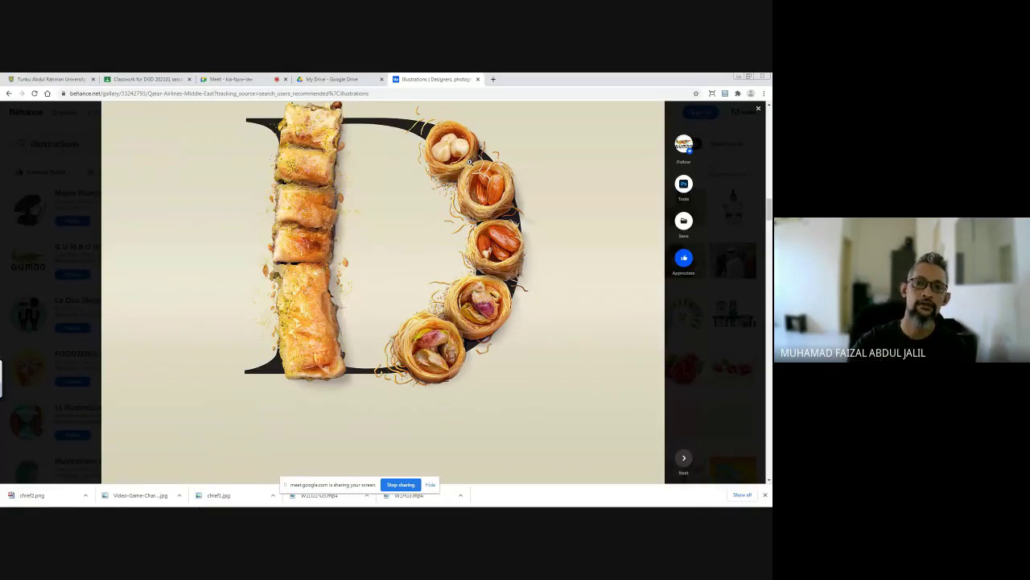
scroll(495, 175, "down", 6)
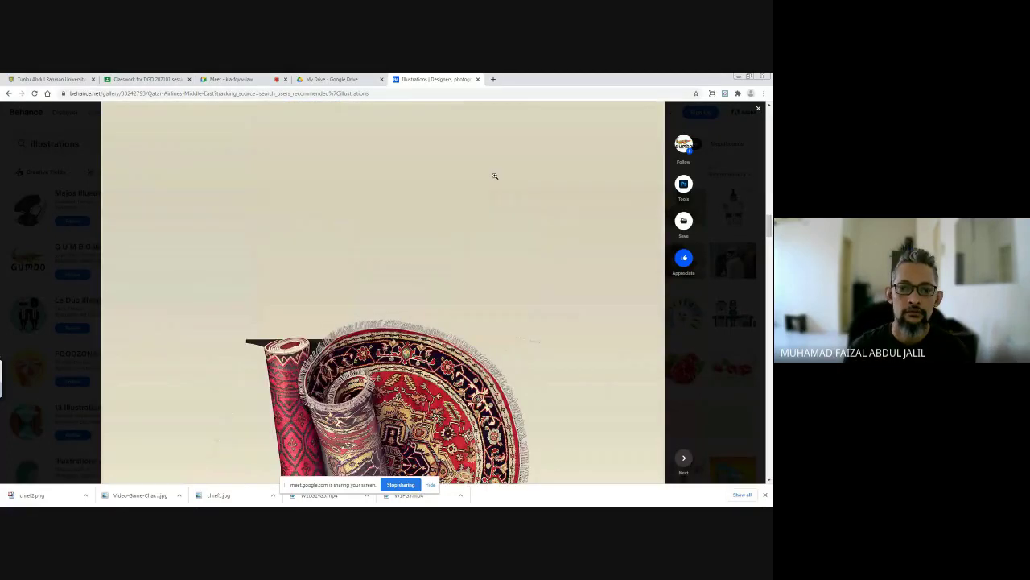
scroll(495, 176, "down", 10)
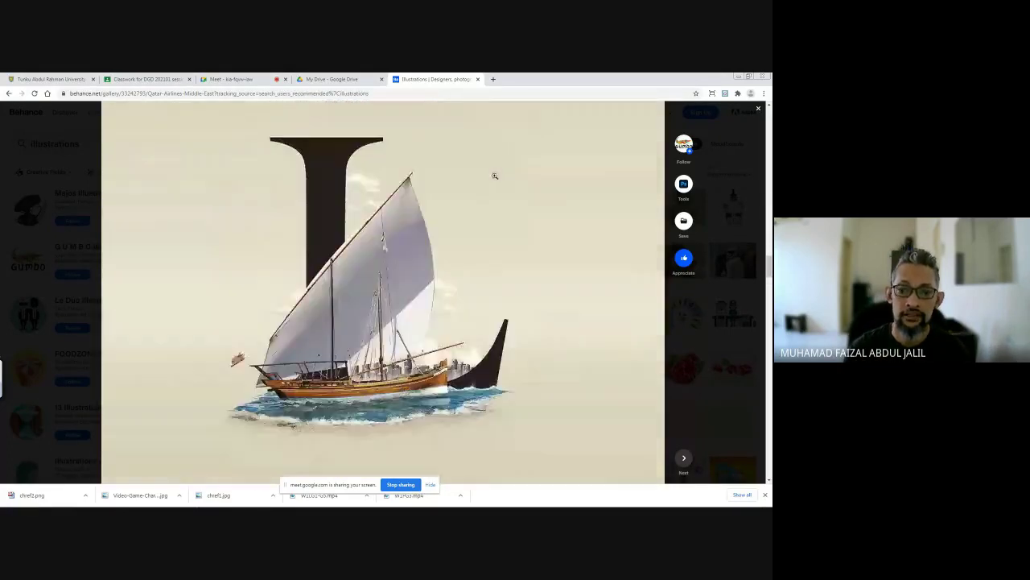
scroll(495, 175, "down", 10)
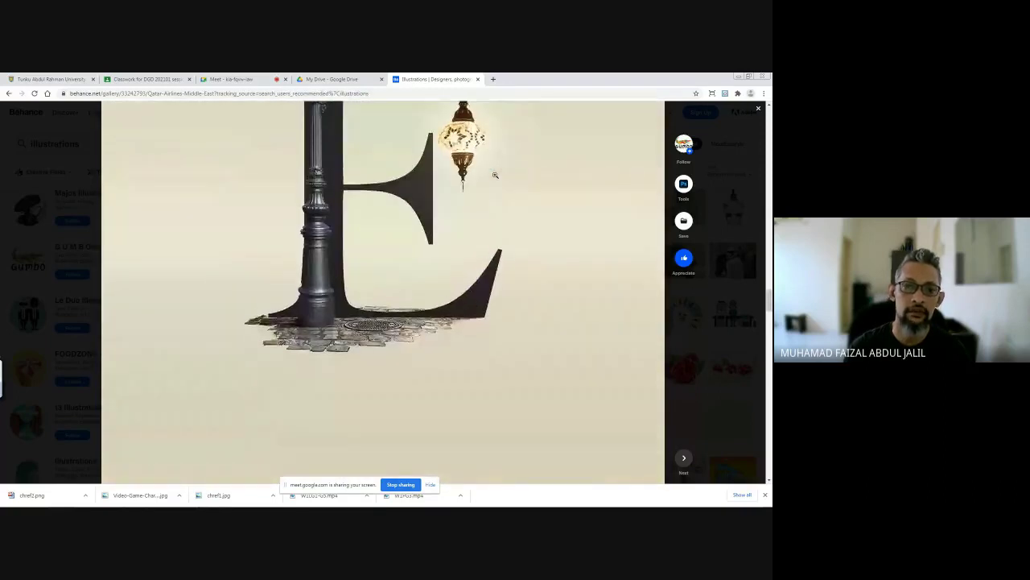
scroll(495, 176, "up", 2)
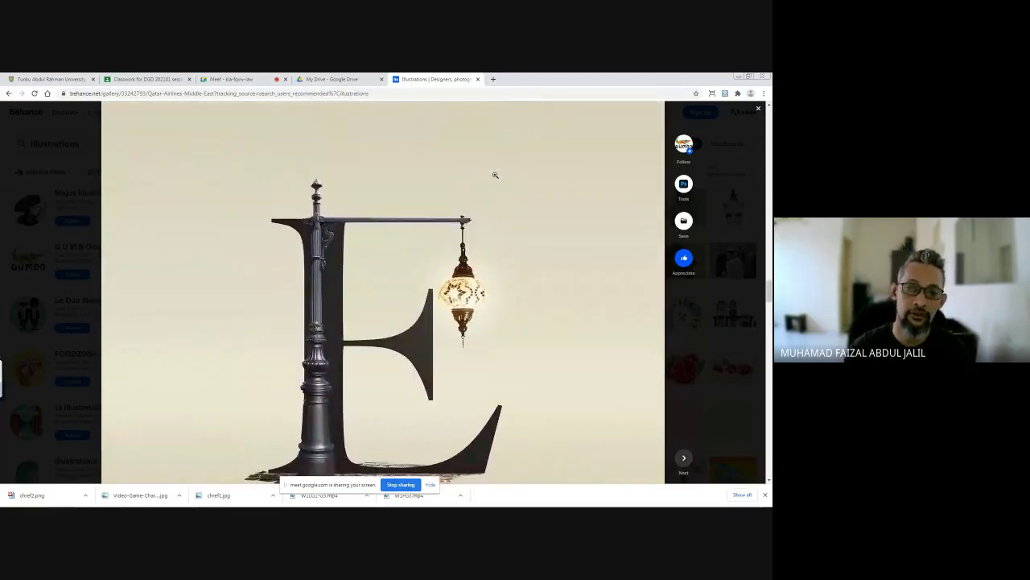
scroll(395, 249, "down", 1)
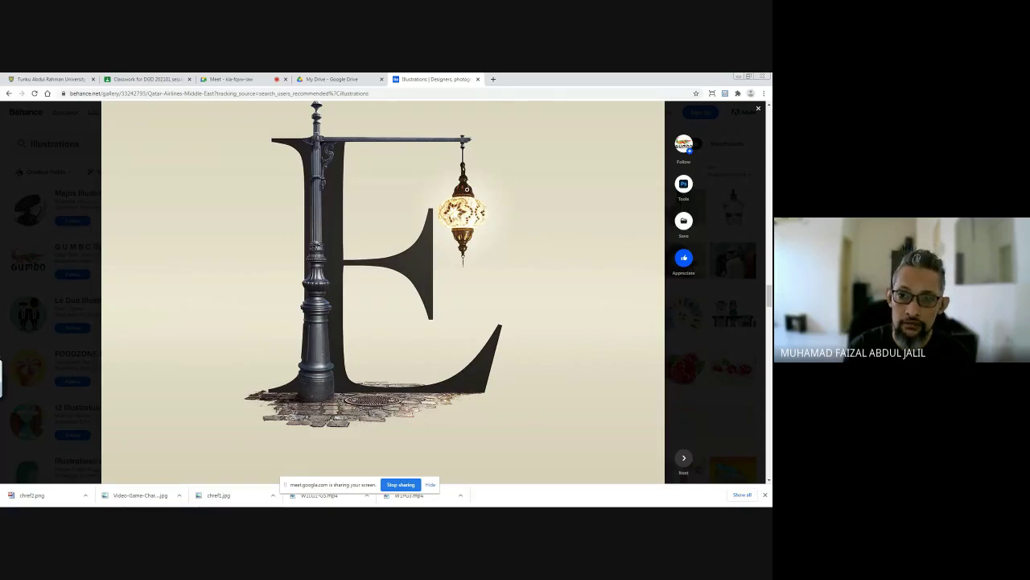
Step: Examine the illustrated letters of the word EAST and continue to the comments and the studio's other projects
scroll(329, 238, "down", 5)
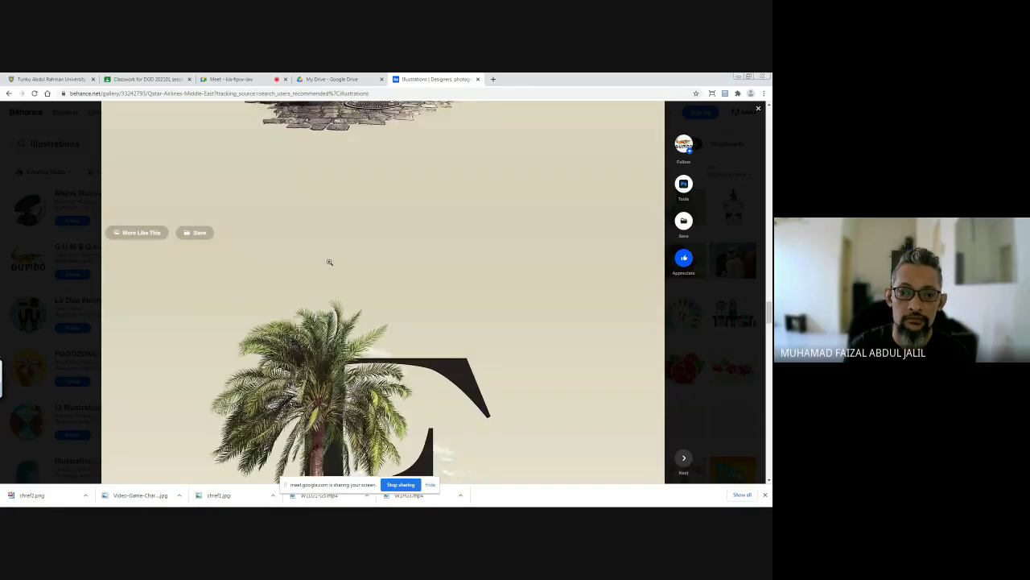
scroll(329, 261, "down", 8)
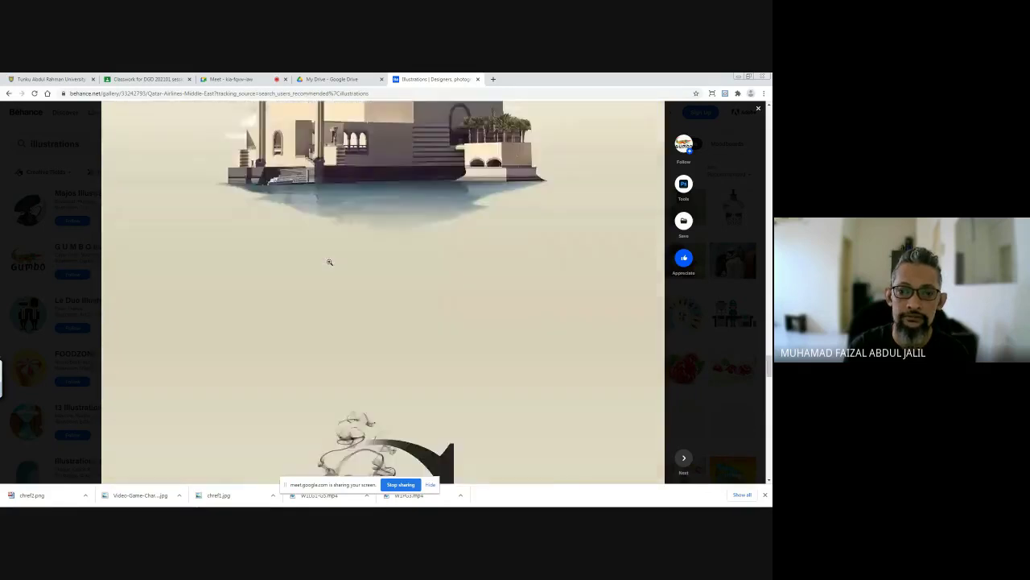
scroll(329, 262, "up", 2)
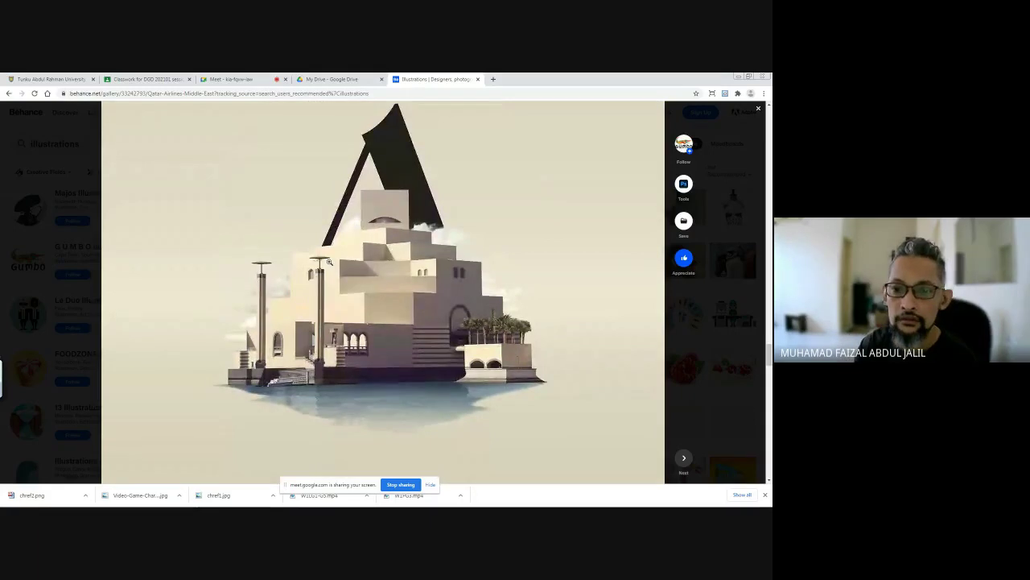
scroll(330, 262, "down", 5)
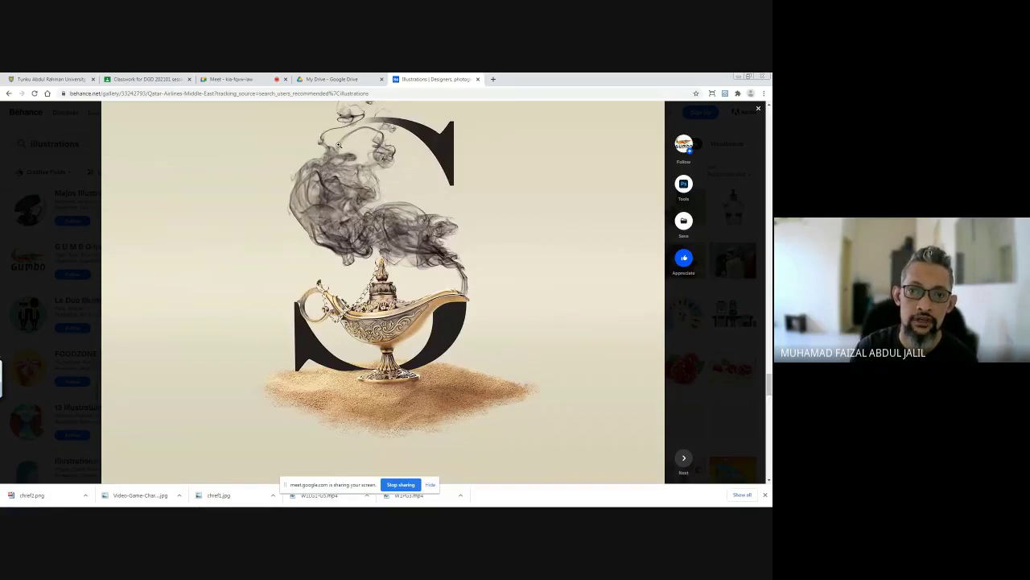
scroll(497, 270, "down", 15)
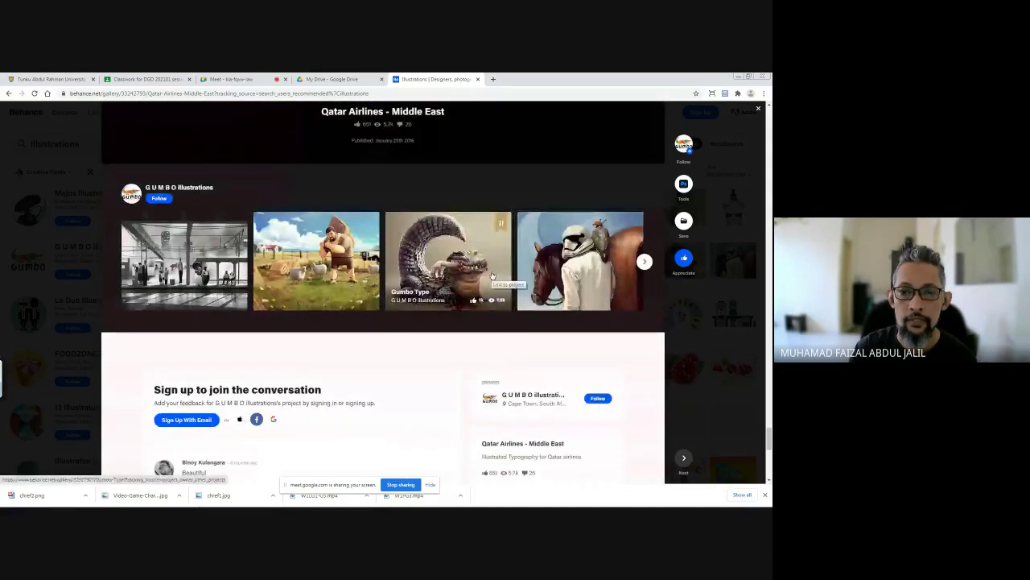
scroll(469, 282, "down", 8)
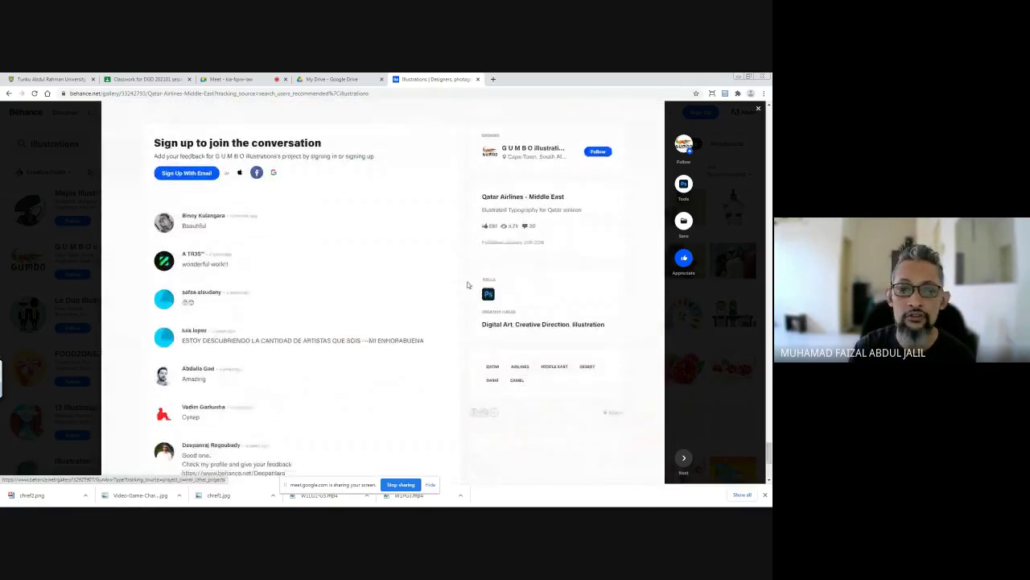
scroll(438, 280, "up", 8)
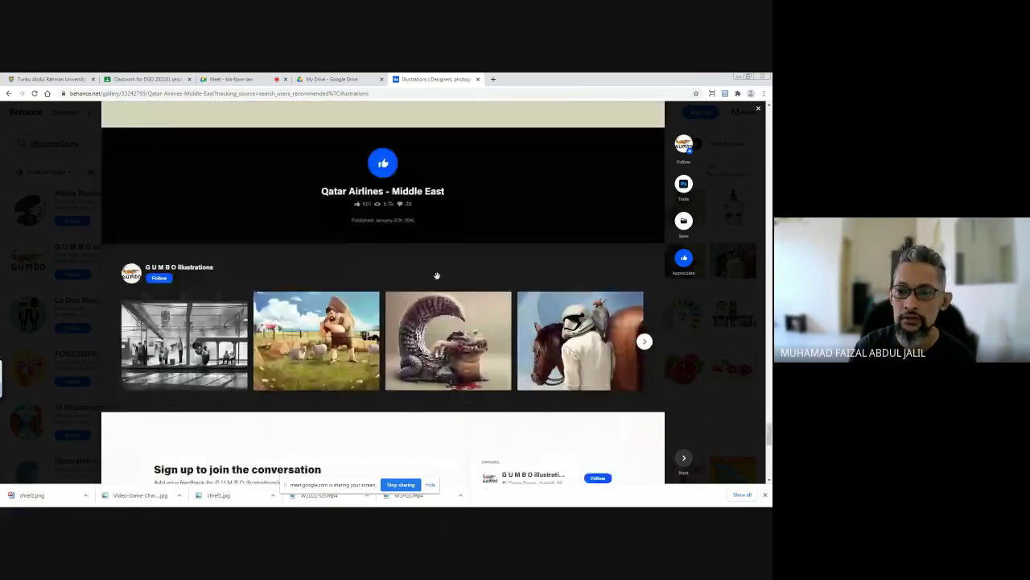
scroll(597, 250, "down", 2)
Step: Open the Star wars - Comic Con Dubai project and view its preliminary sketches and final stormtrooper painting
left_click(597, 250)
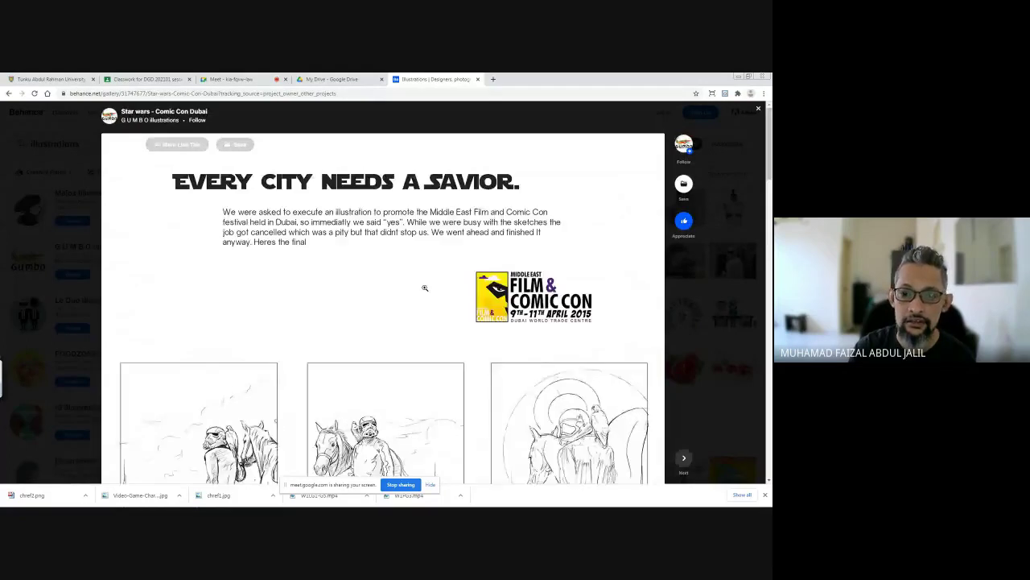
scroll(424, 288, "down", 2)
scroll(571, 310, "down", 5)
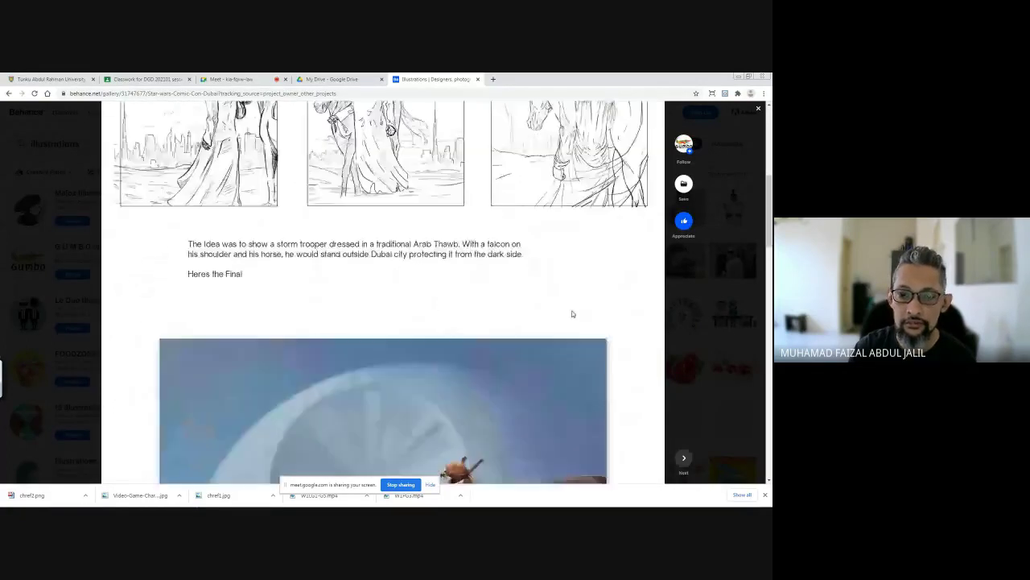
scroll(483, 322, "down", 2)
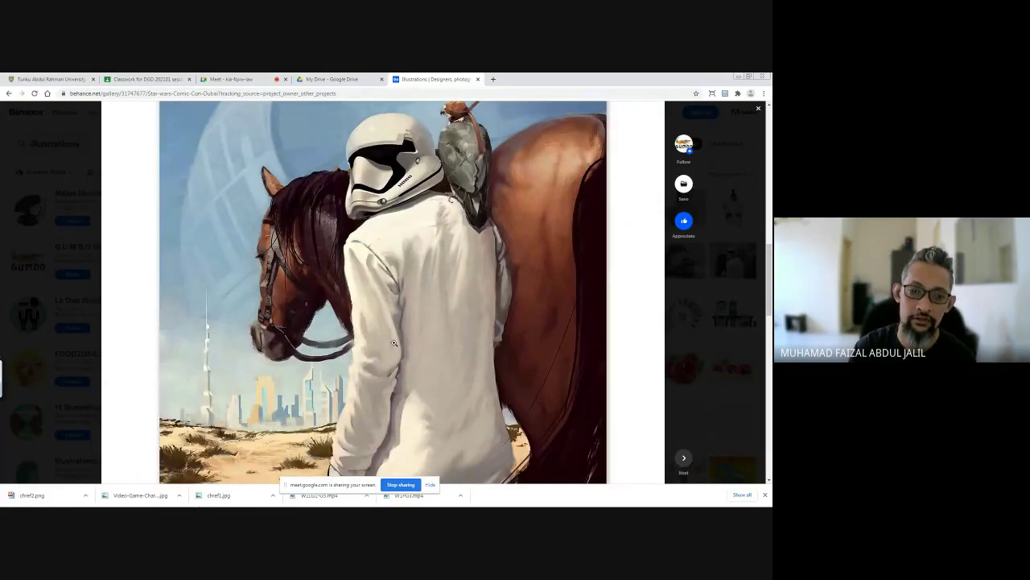
scroll(394, 343, "down", 5)
scroll(405, 320, "up", 3)
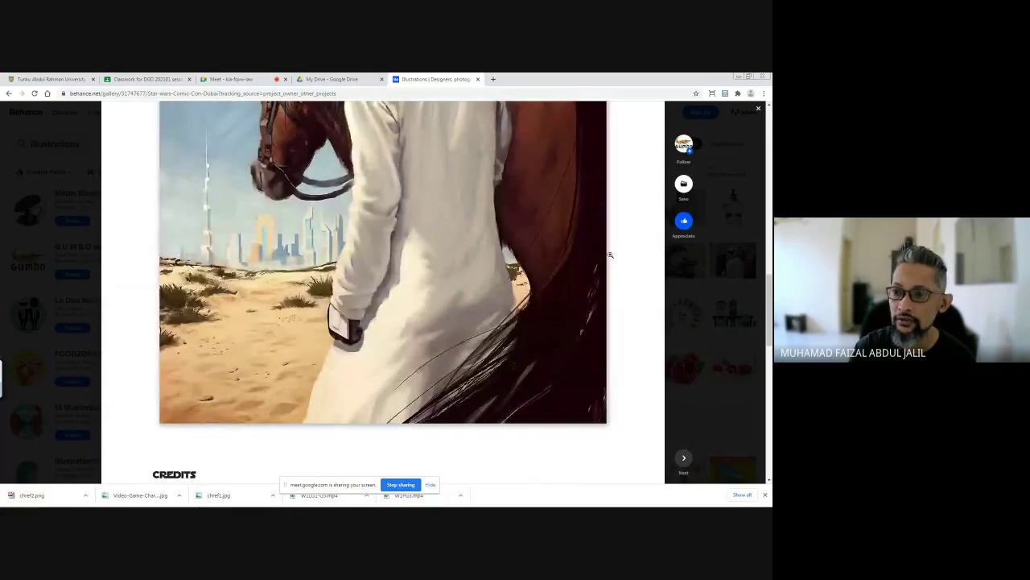
Step: Compare the final stormtrooper painting with its three preliminary sketches, and view the project through to the studio's other works
scroll(610, 254, "up", 4)
scroll(610, 254, "up", 2)
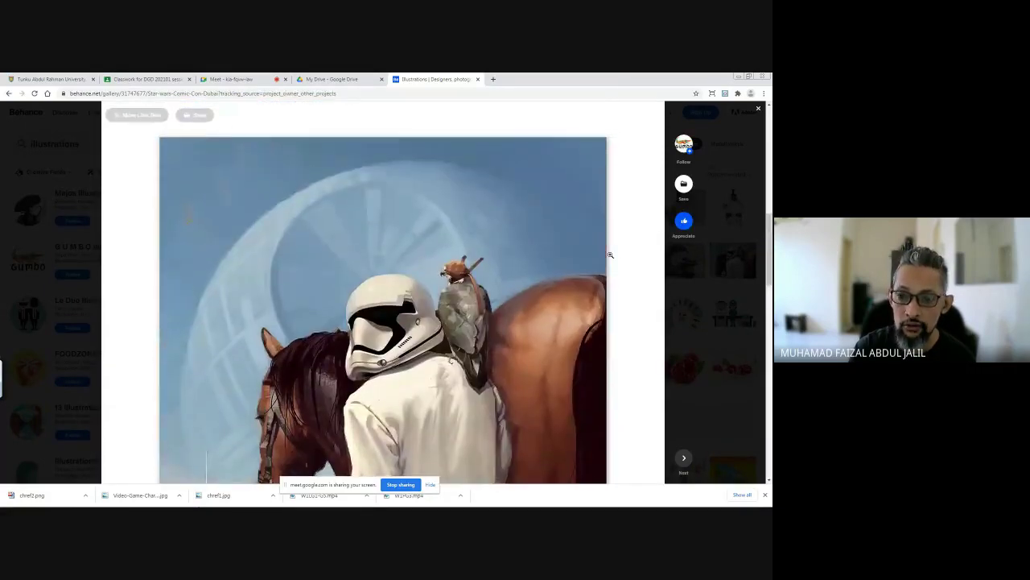
scroll(610, 255, "down", 2)
scroll(524, 242, "up", 6)
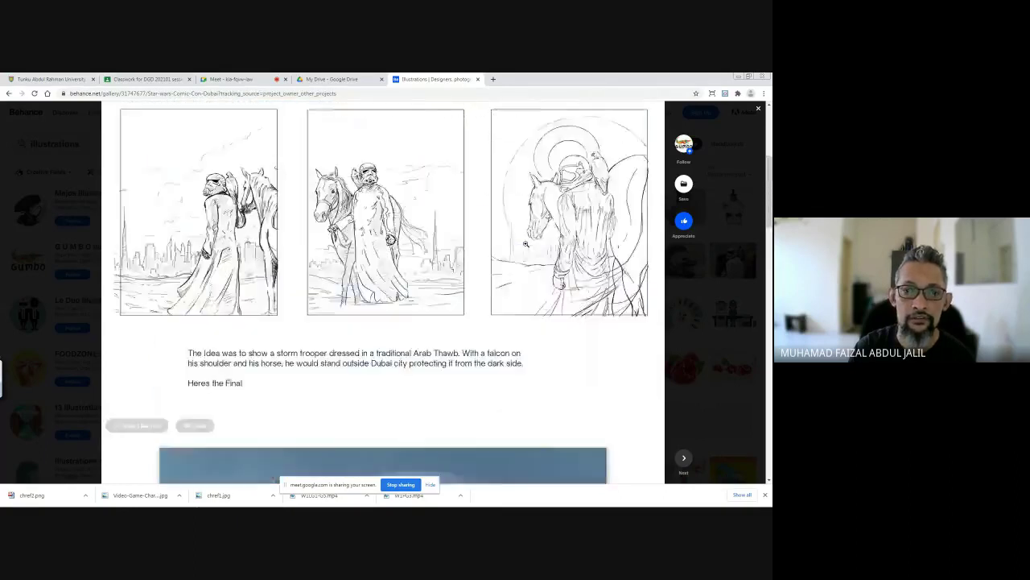
scroll(525, 243, "up", 2)
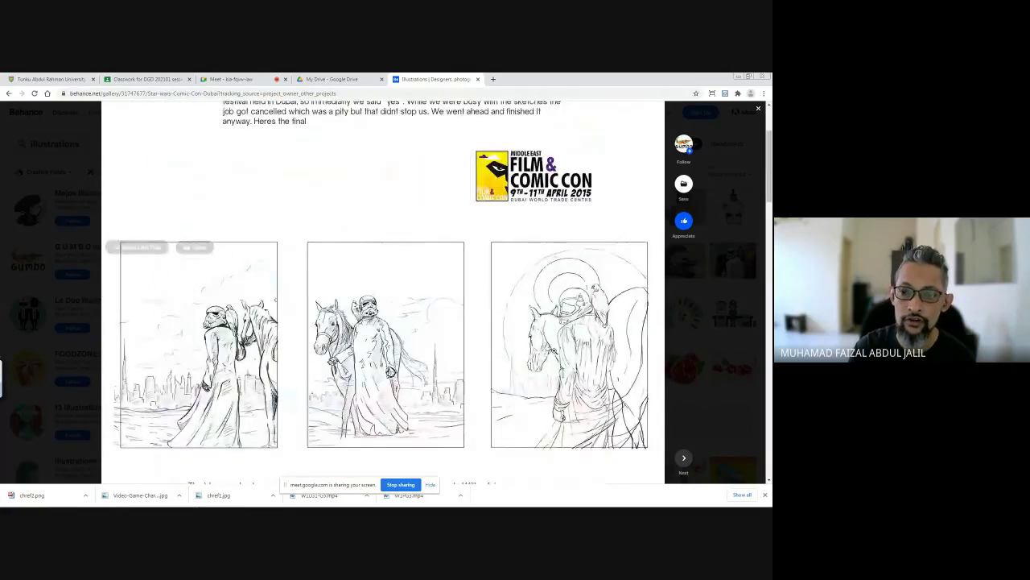
scroll(554, 350, "down", 15)
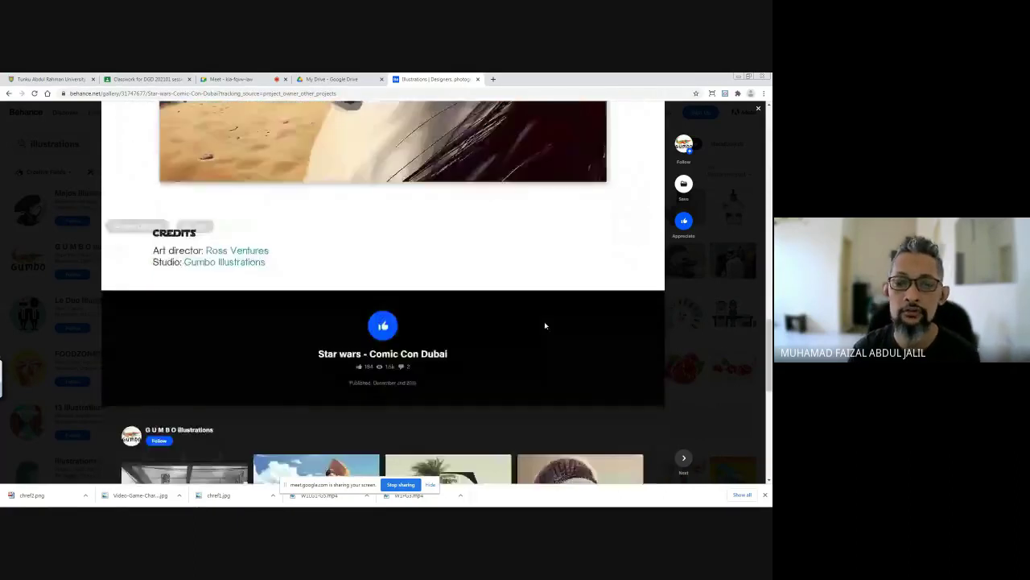
scroll(544, 325, "down", 5)
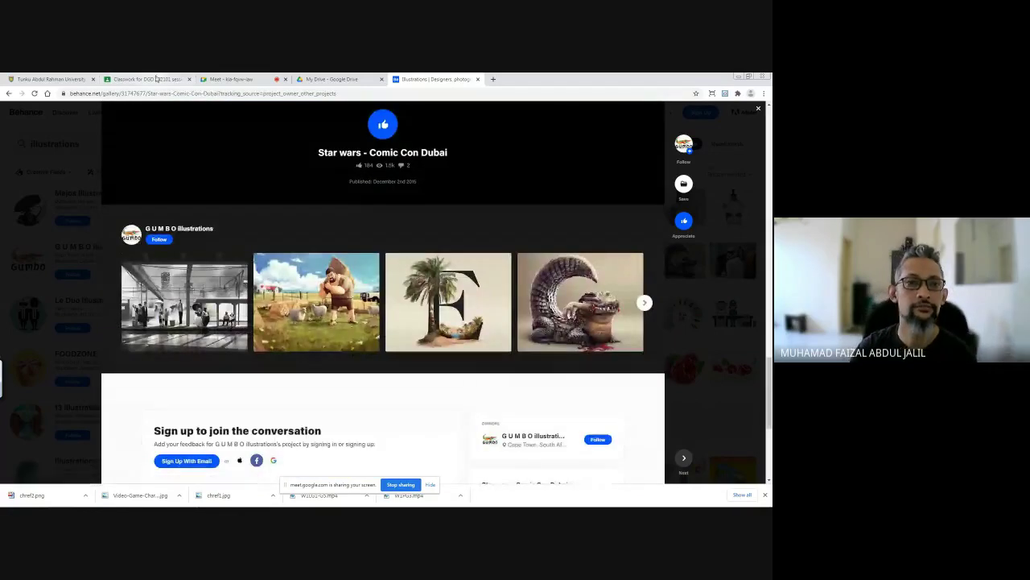
Step: Switch to the Google Meet call and open the meeting chat to check the students' messages
left_click(230, 79)
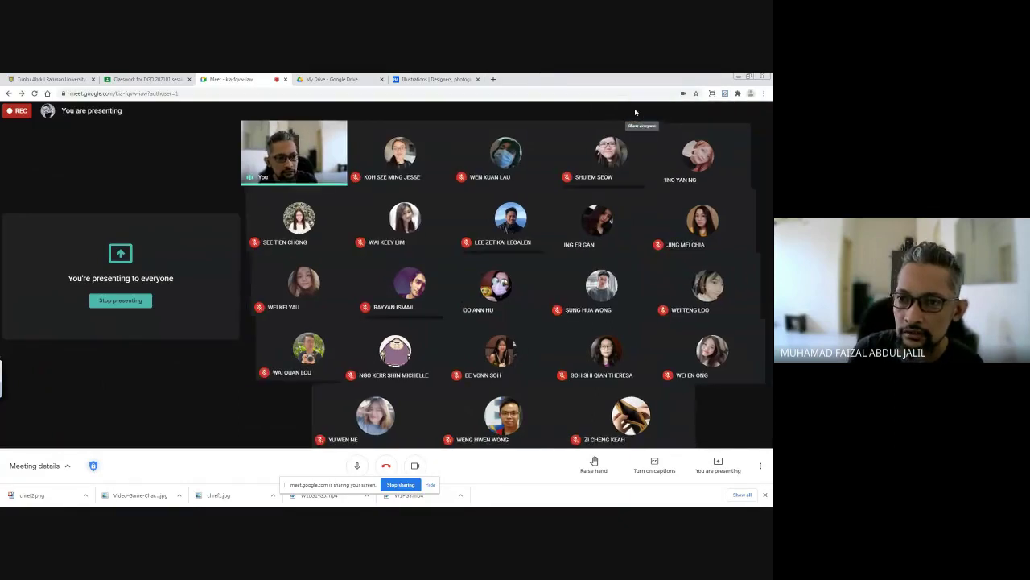
left_click(635, 112)
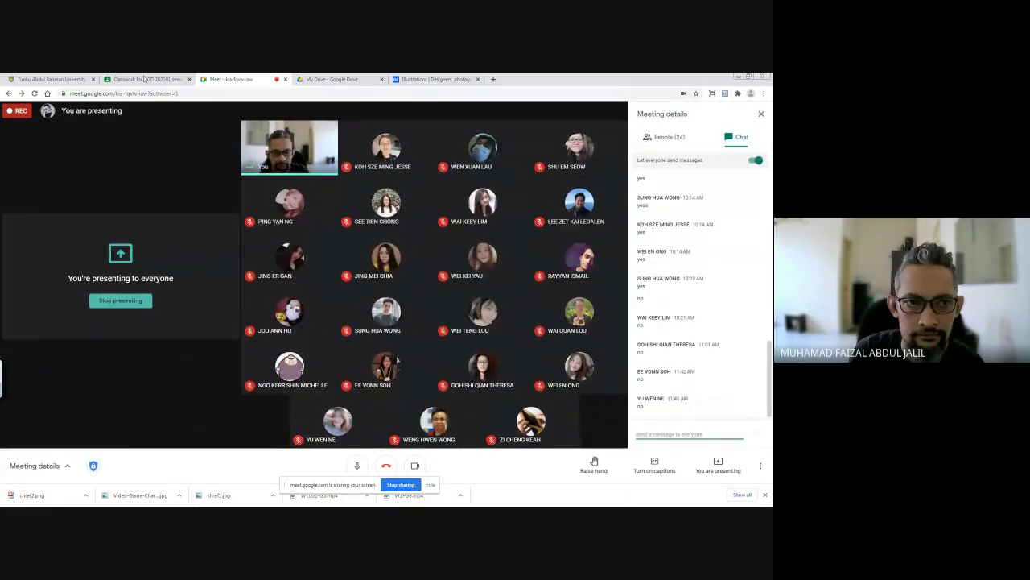
Step: Switch to Google Classroom to view the Weekly Exercise for Week 01 -Week 03 in the classwork, and return to the Meet call
left_click(145, 79)
left_click(572, 220)
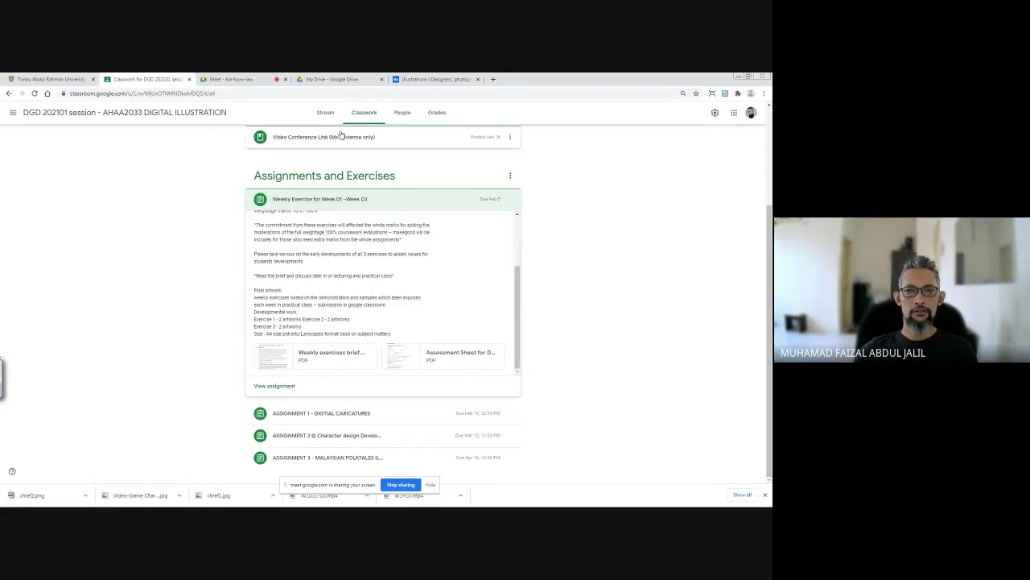
left_click(231, 78)
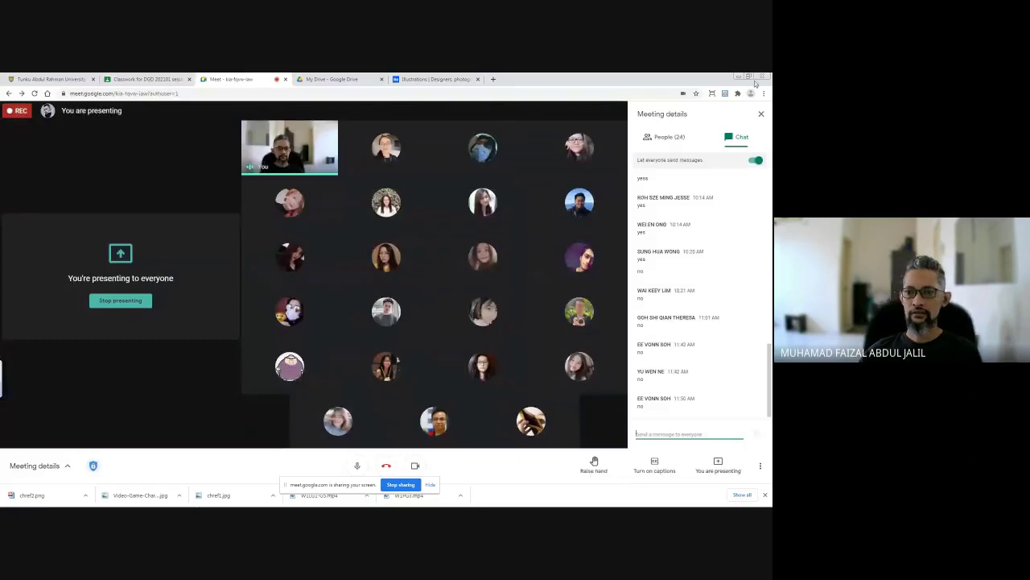
Step: Close the meeting chat and turn off the camera and microphone
left_click(762, 115)
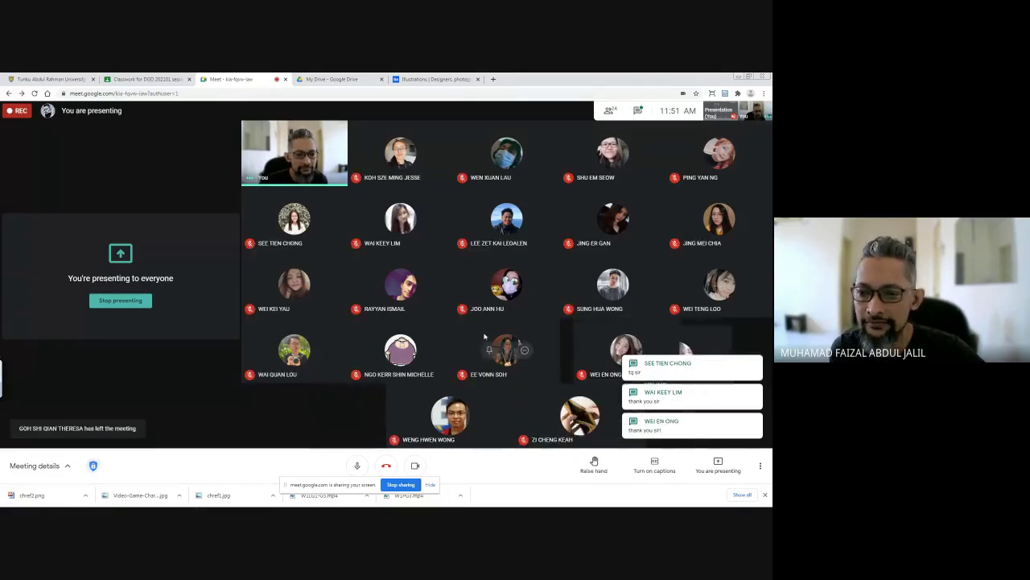
left_click(414, 465)
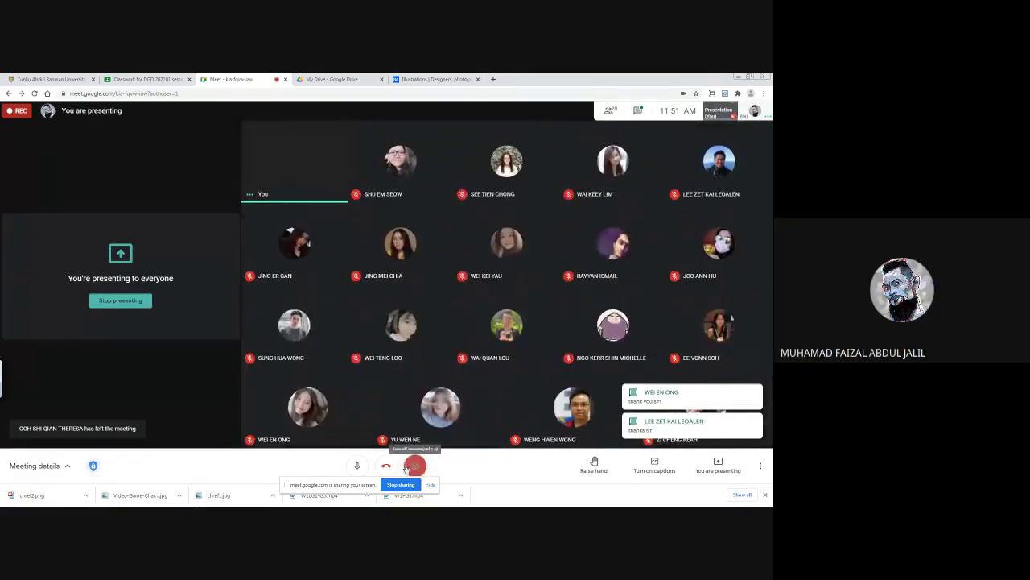
left_click(357, 465)
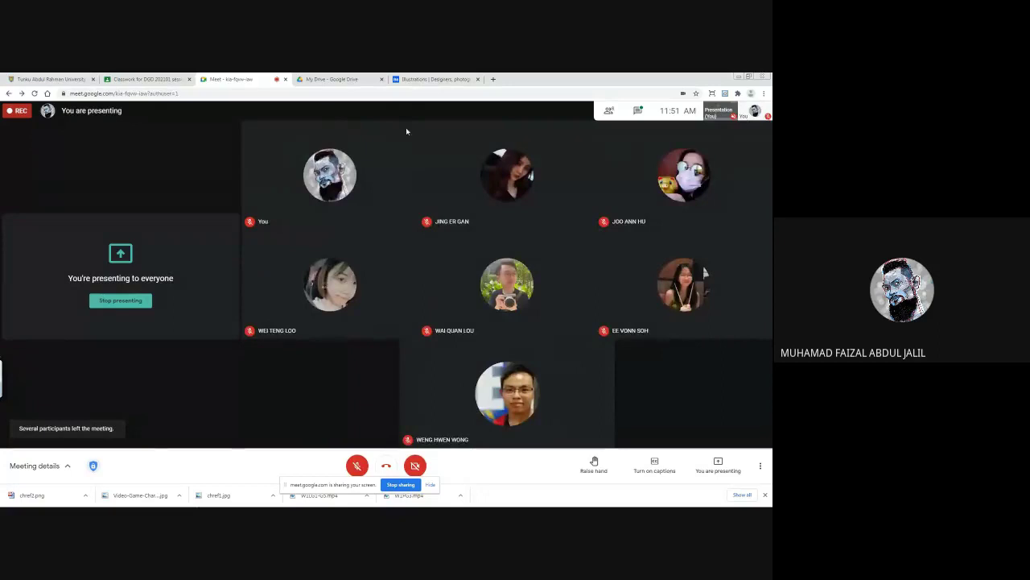
Step: Look at My Drive in Google Drive, and return to the Meet call to read the students' latest chat messages
left_click(338, 79)
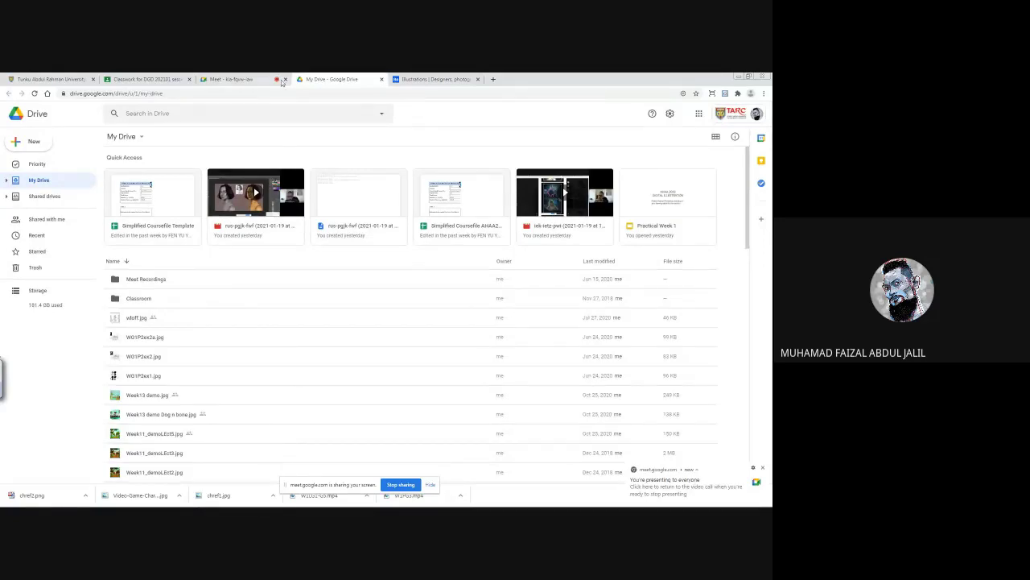
left_click(248, 79)
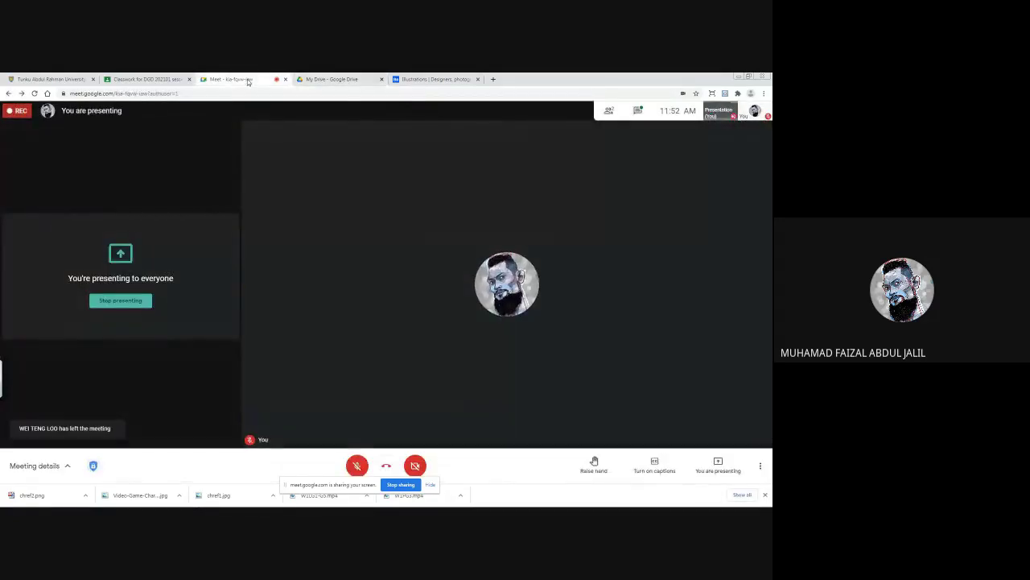
left_click(636, 110)
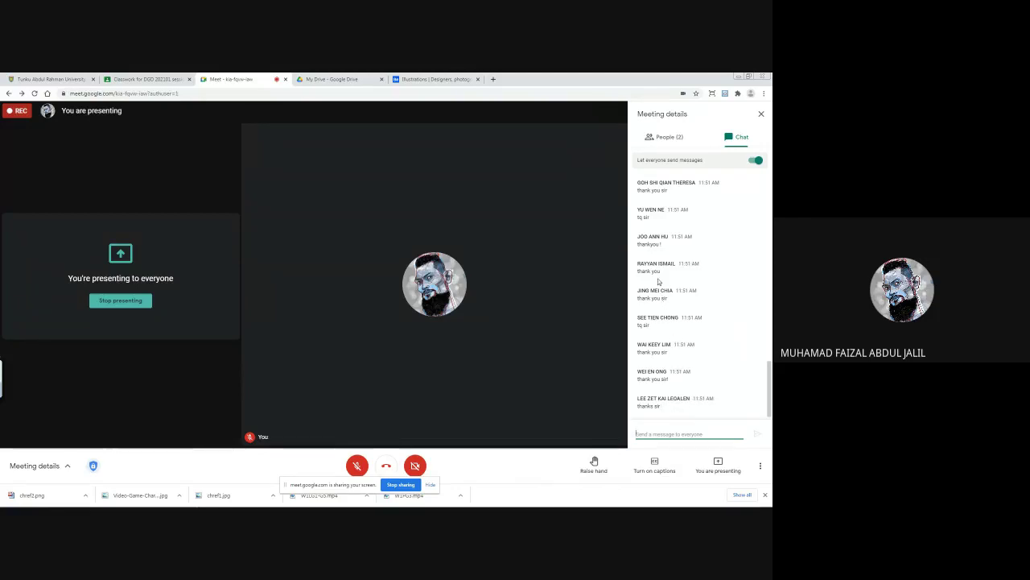
scroll(662, 214, "up", 2)
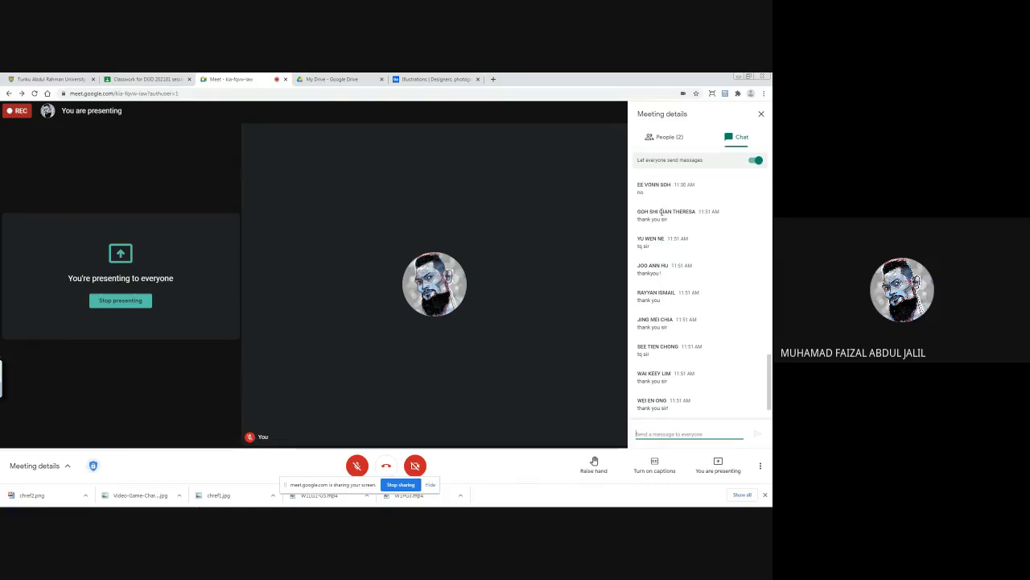
scroll(662, 213, "up", 1)
scroll(669, 329, "down", 3)
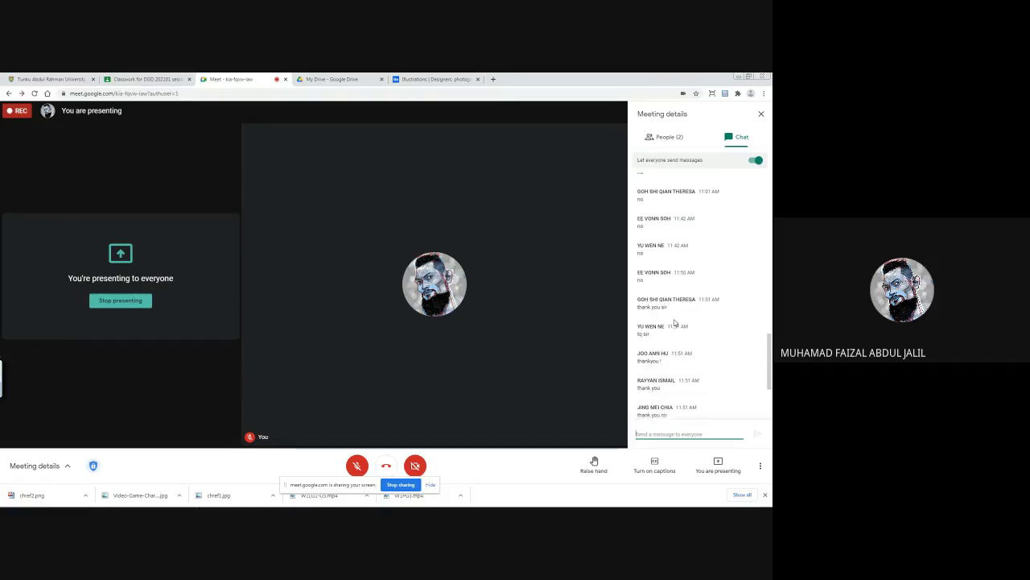
Step: Switch to Behance and close the Star wars - Comic Con Dubai project to get back to the illustrations search
left_click(434, 79)
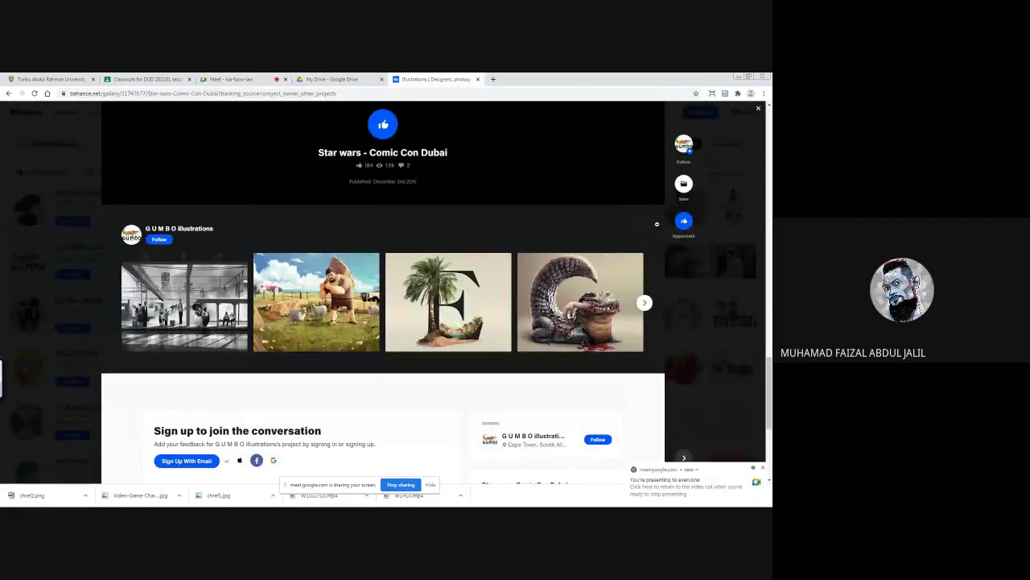
left_click(710, 415)
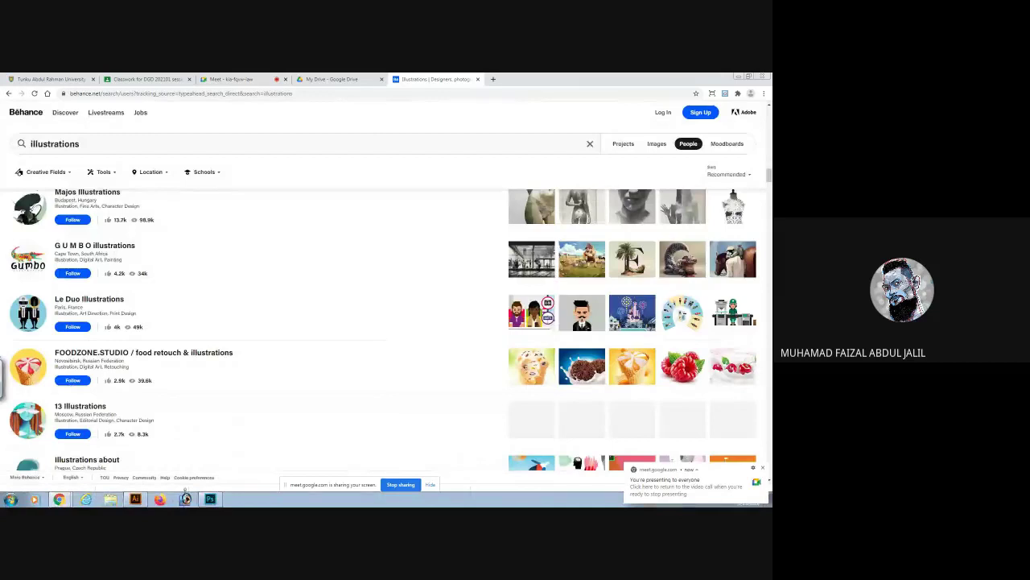
Step: Return to the Google Meet call and stop recording the meeting
left_click(737, 481)
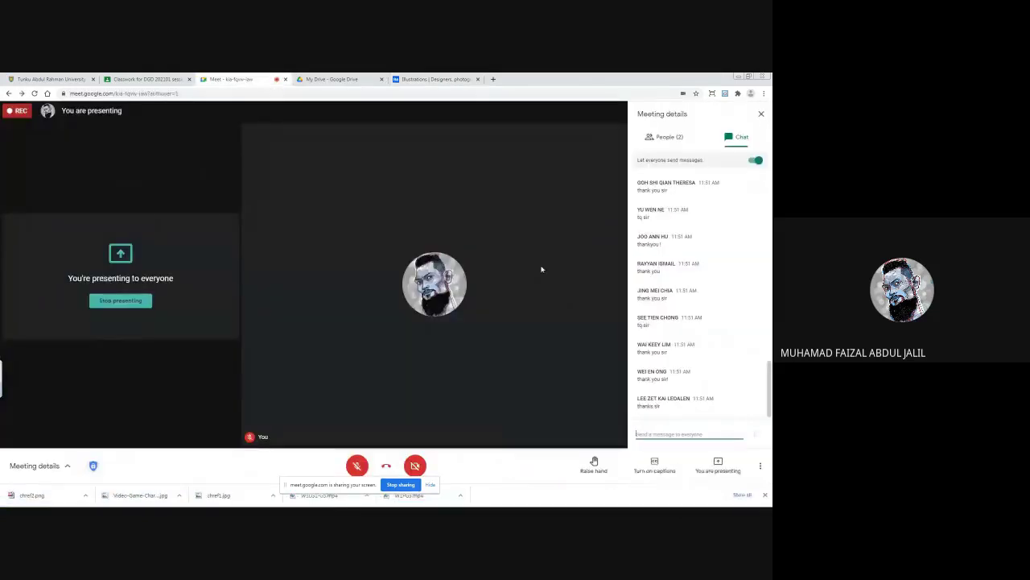
left_click(761, 470)
left_click(716, 273)
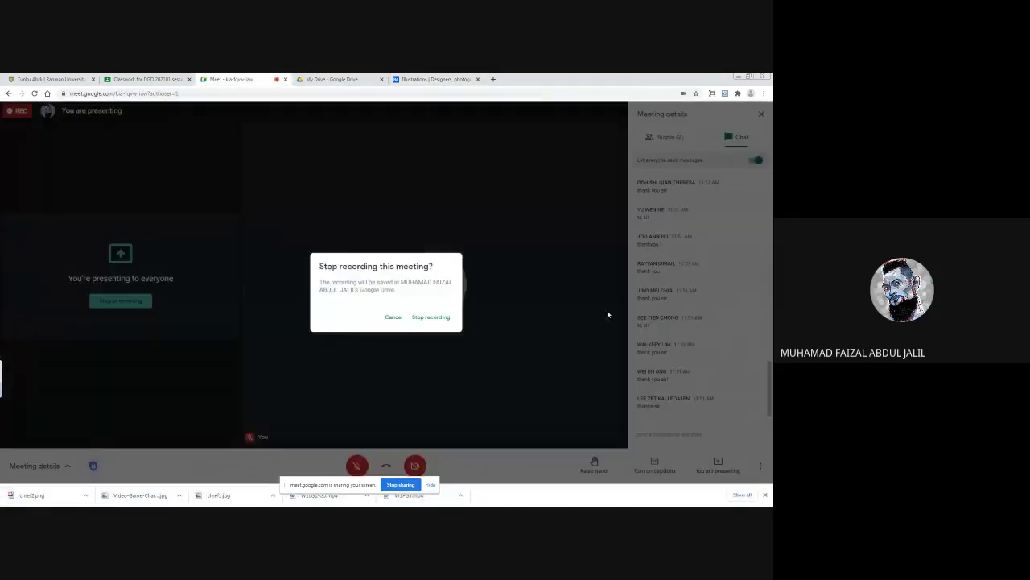